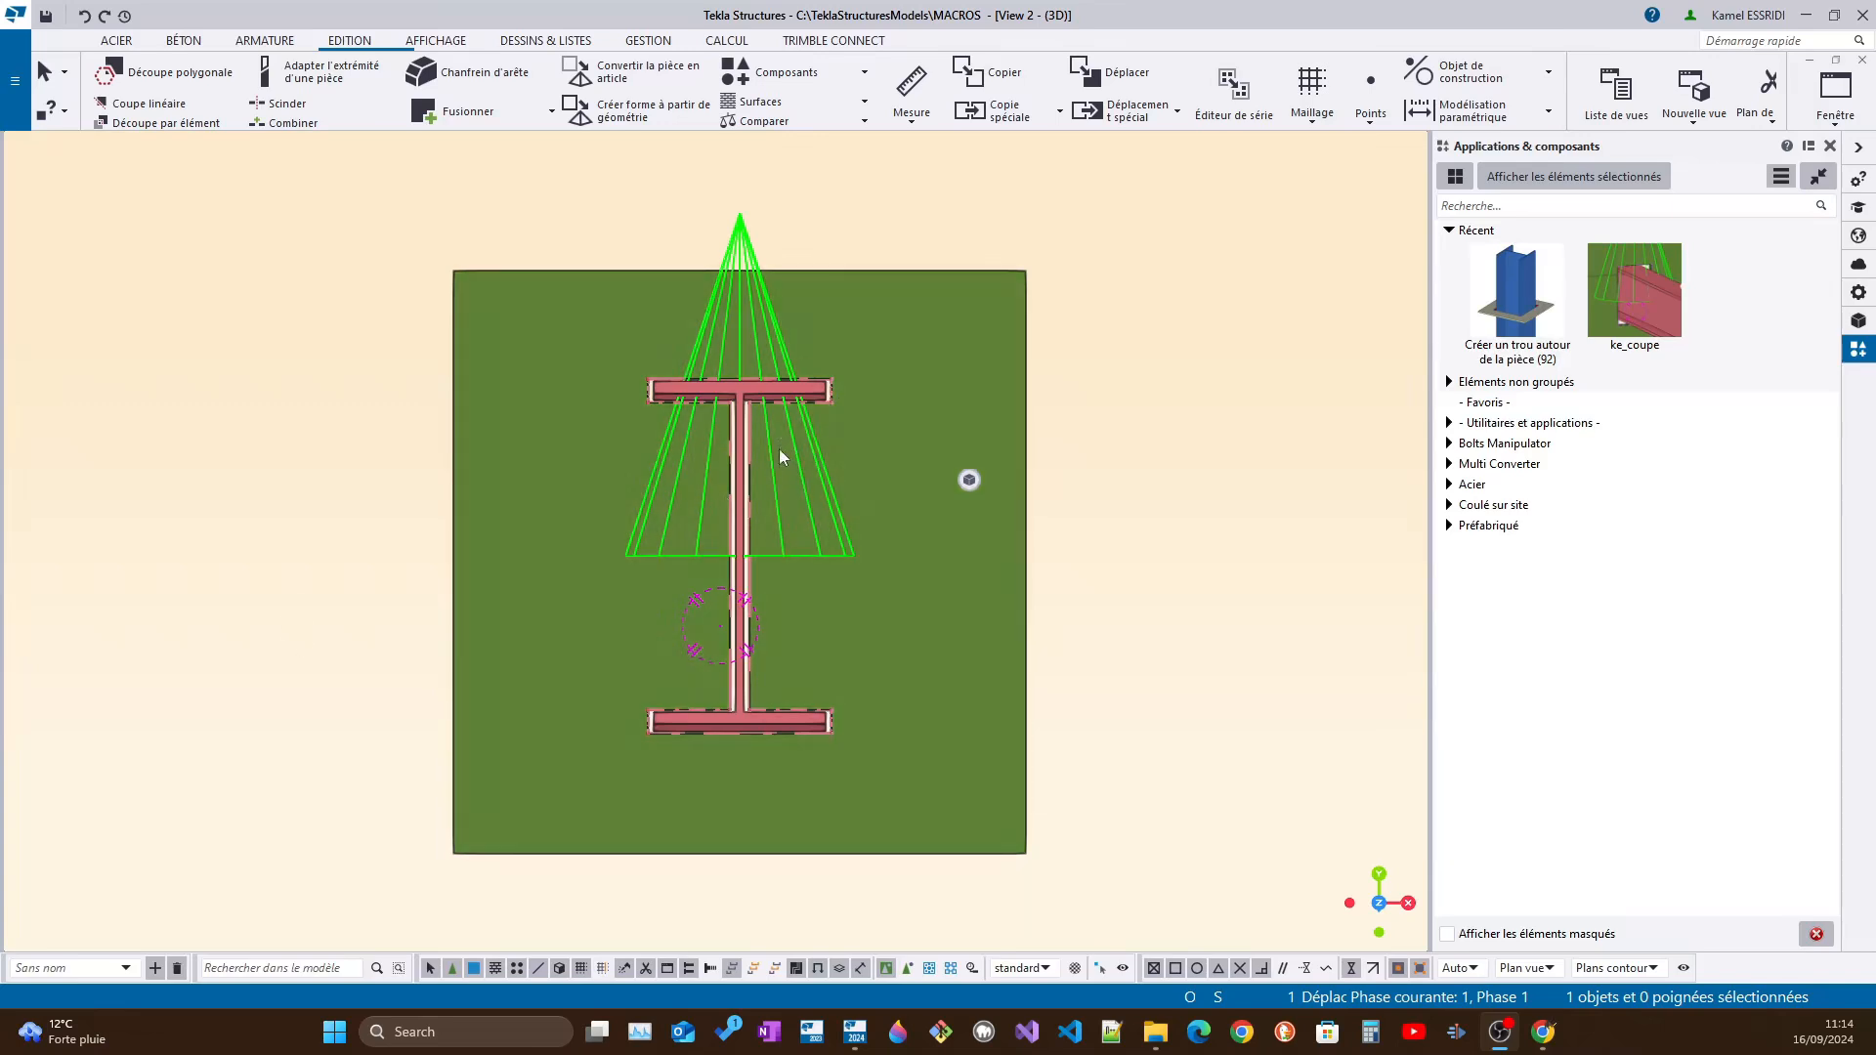
# Open the properties of the ke_coupe component on the plate and apply the rectangular opening type
pyautogui.moveTo(772, 446)
pyautogui.keyDown('ctrl'); pyautogui.mouseDown(button='middle')
pyautogui.moveTo(809, 460)
pyautogui.moveTo(762, 435)
pyautogui.moveTo(779, 449)
pyautogui.mouseUp(button='middle'); pyautogui.keyUp('ctrl')
pyautogui.moveTo(536, 406)
pyautogui.keyDown('ctrl'); pyautogui.mouseDown(button='middle')
pyautogui.moveTo(683, 432)
pyautogui.moveTo(731, 505)
pyautogui.moveTo(846, 444)
pyautogui.moveTo(616, 444)
pyautogui.moveTo(552, 381)
pyautogui.mouseUp(button='middle'); pyautogui.keyUp('ctrl')
pyautogui.keyDown('ctrl'); pyautogui.moveTo(729, 441); pyautogui.dragTo(620, 396, button='middle'); pyautogui.keyUp('ctrl')
pyautogui.keyDown('ctrl'); pyautogui.moveTo(965, 496); pyautogui.dragTo(863, 491, button='middle'); pyautogui.keyUp('ctrl')
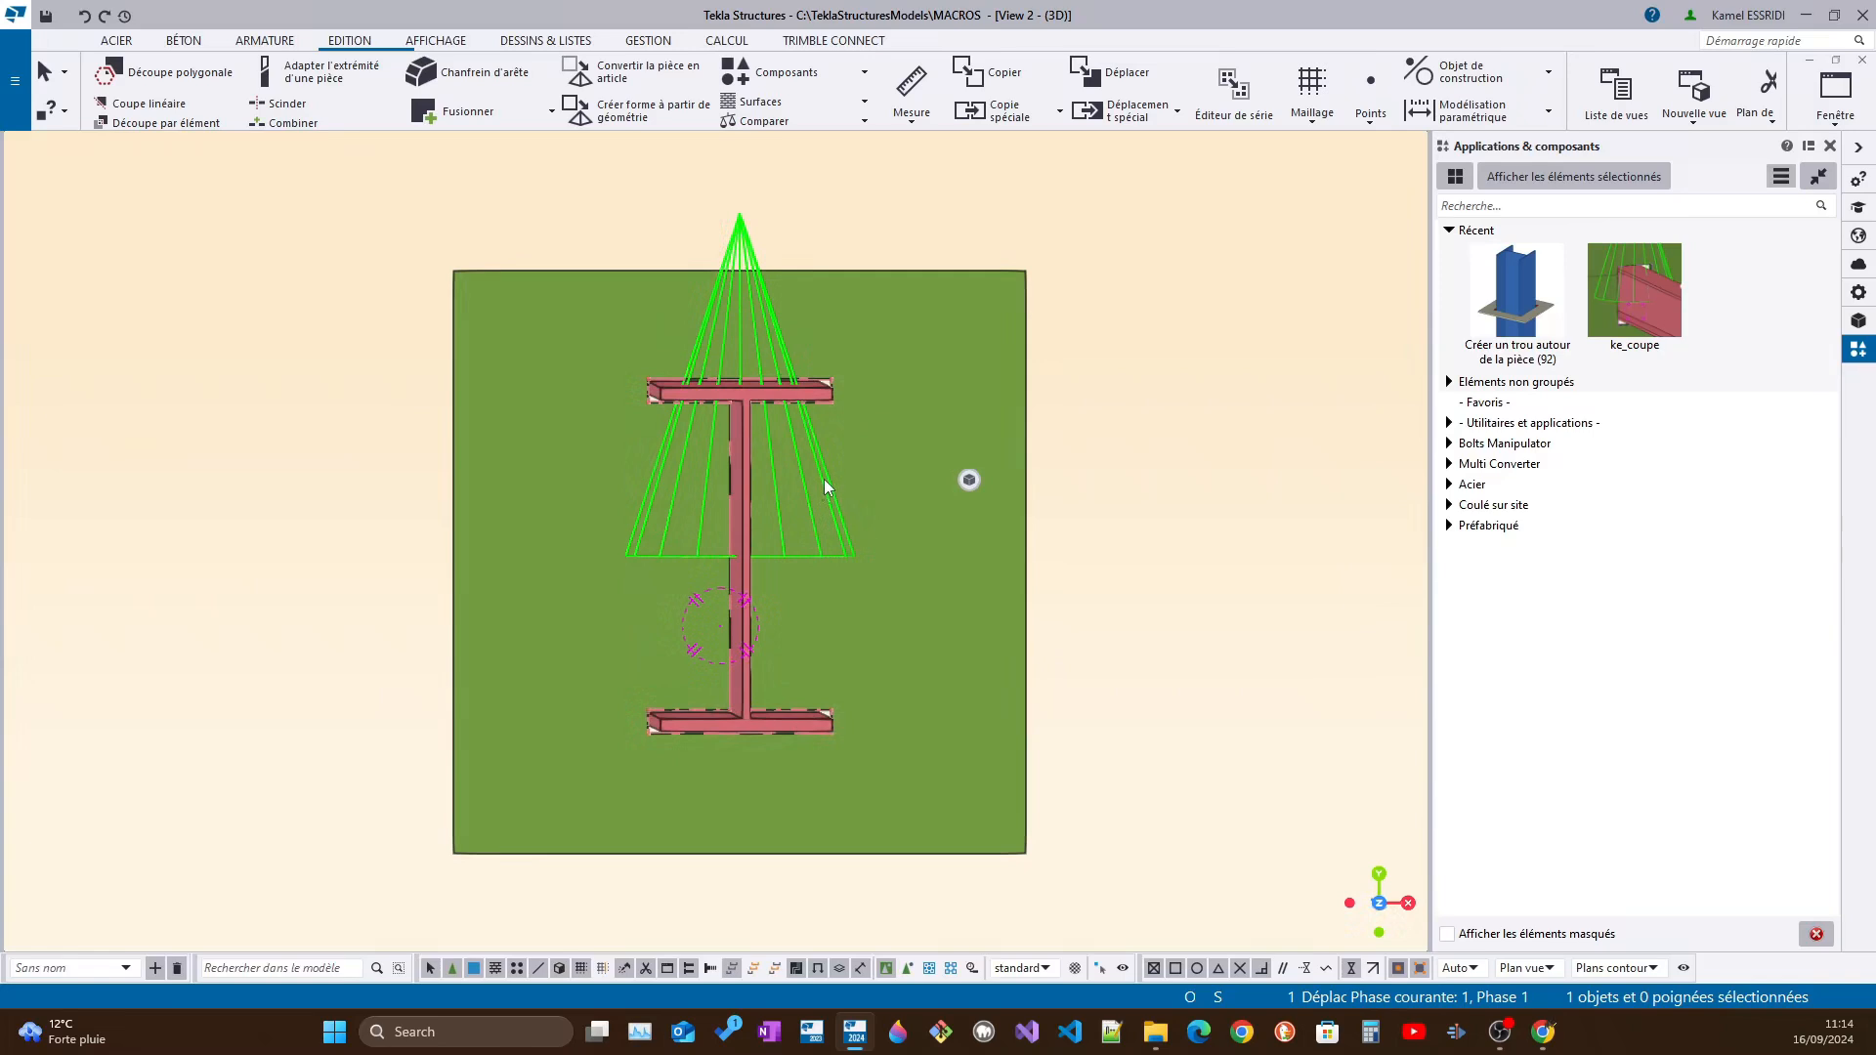
pyautogui.scroll(2, 824, 482)
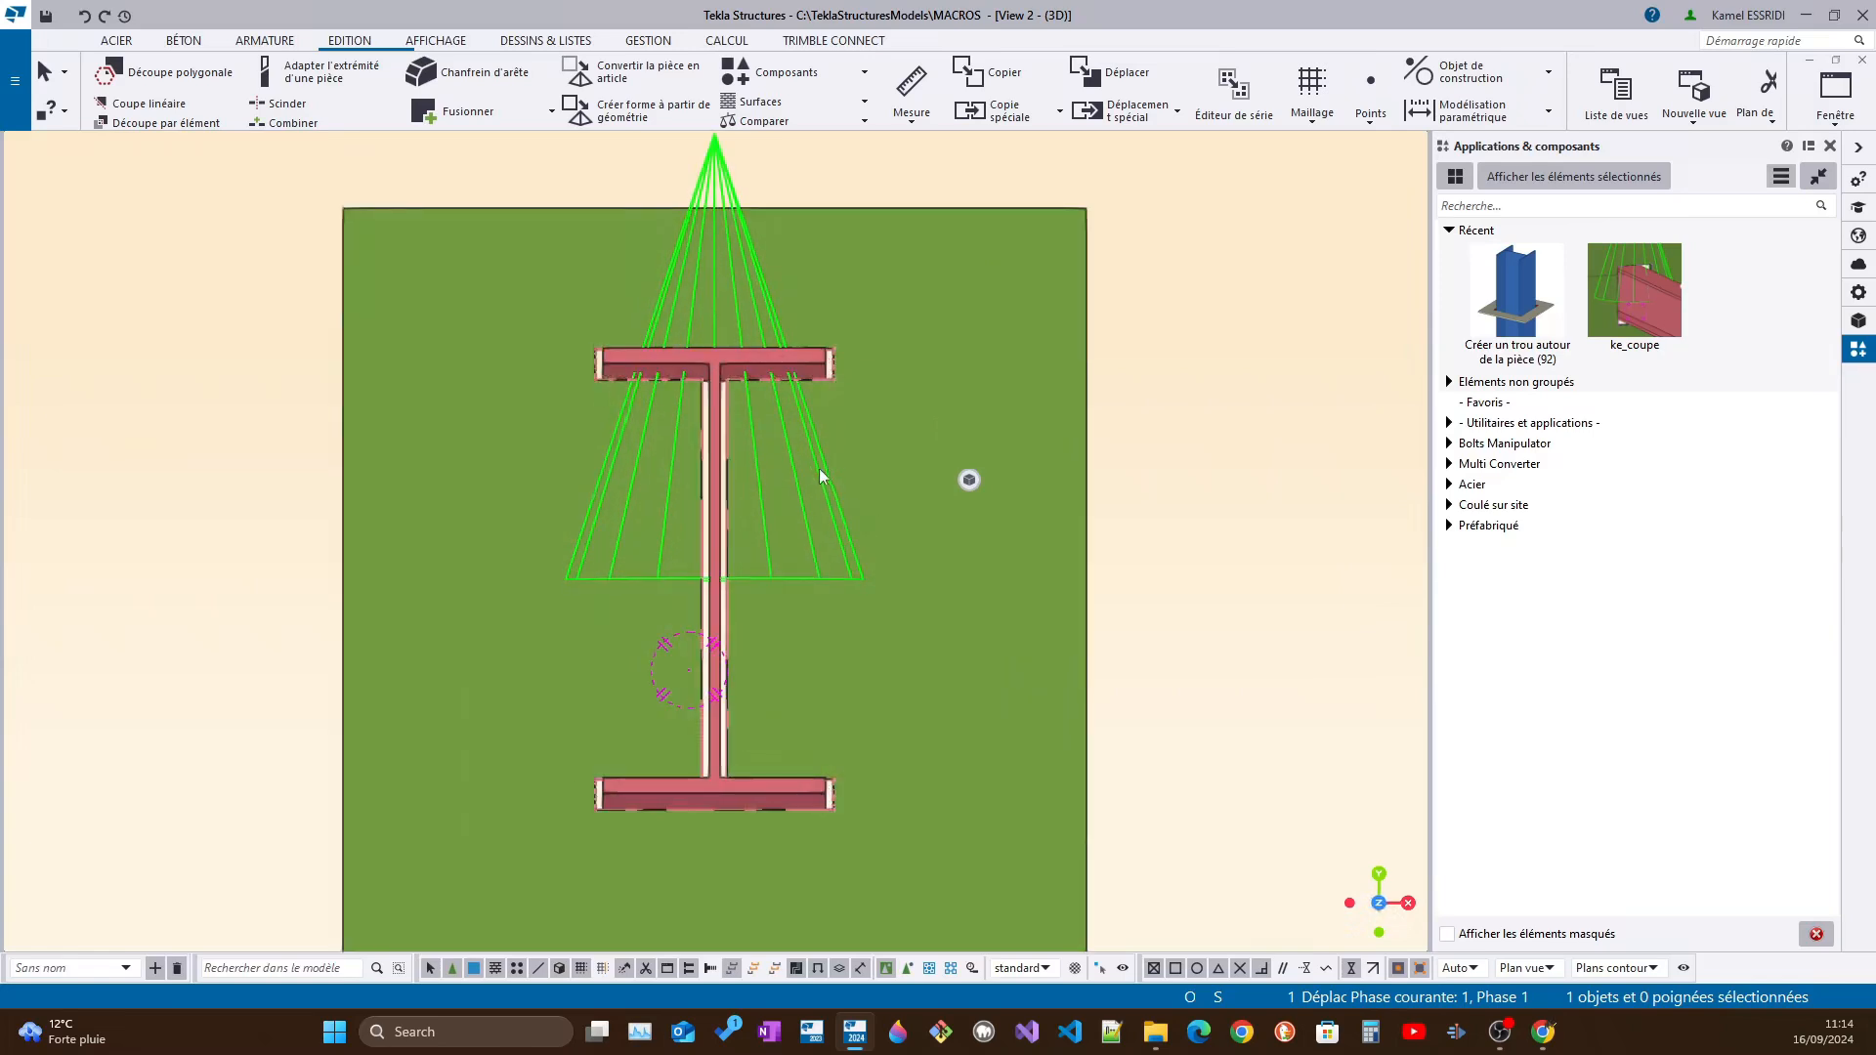
pyautogui.keyDown('ctrl'); pyautogui.moveTo(743, 695); pyautogui.dragTo(748, 700, button='middle'); pyautogui.keyUp('ctrl')
pyautogui.doubleClick(823, 580)
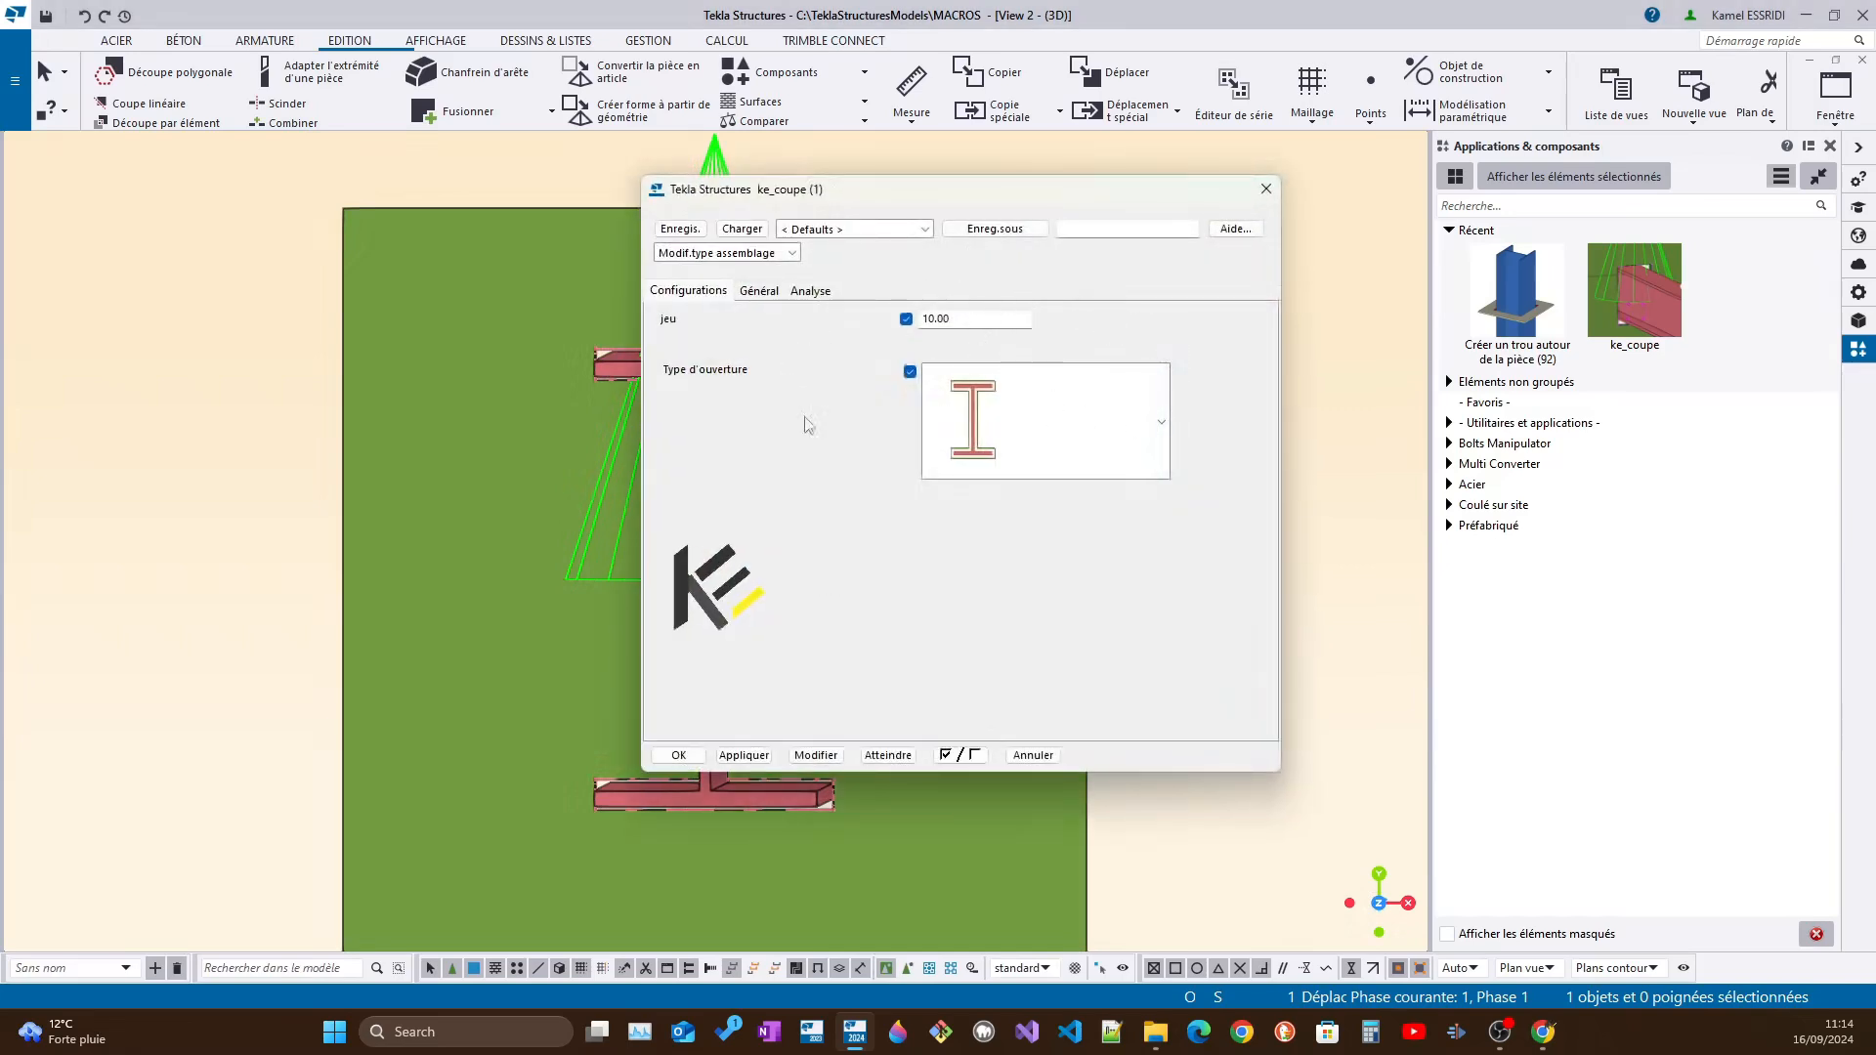
pyautogui.click(1159, 426)
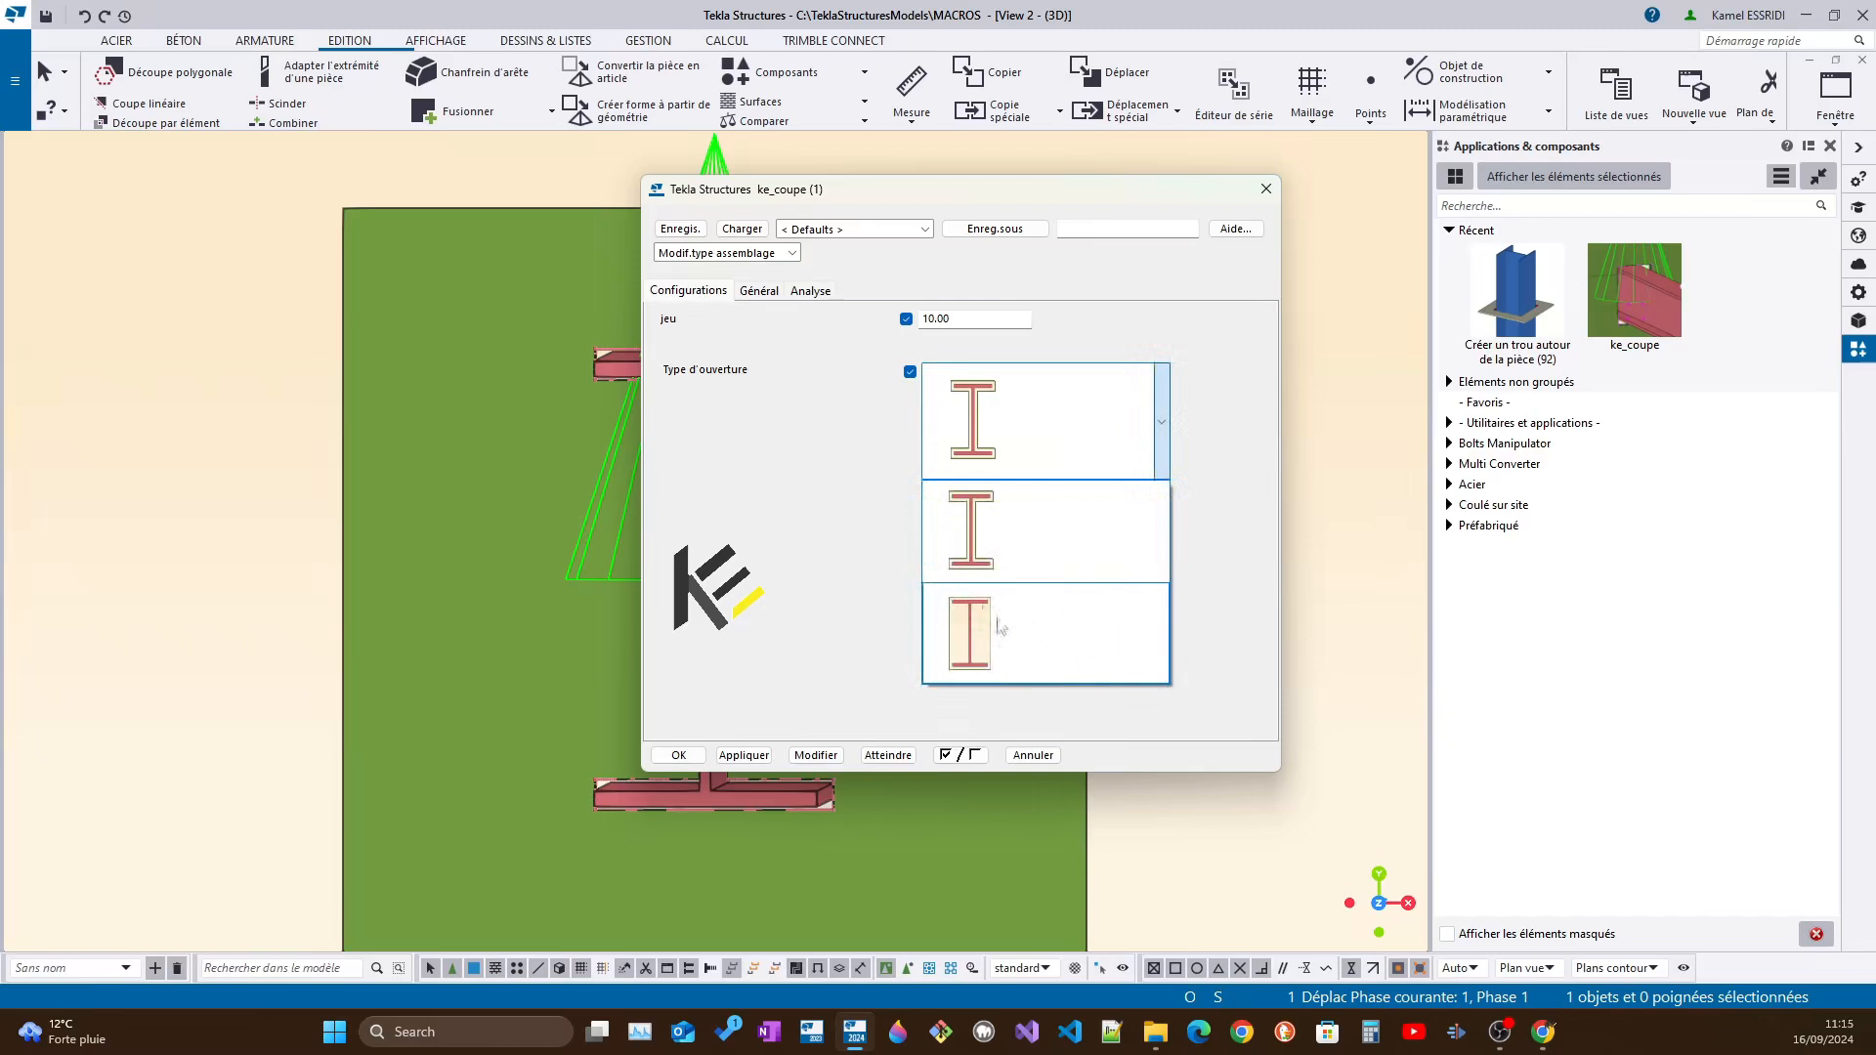
pyautogui.click(1025, 644)
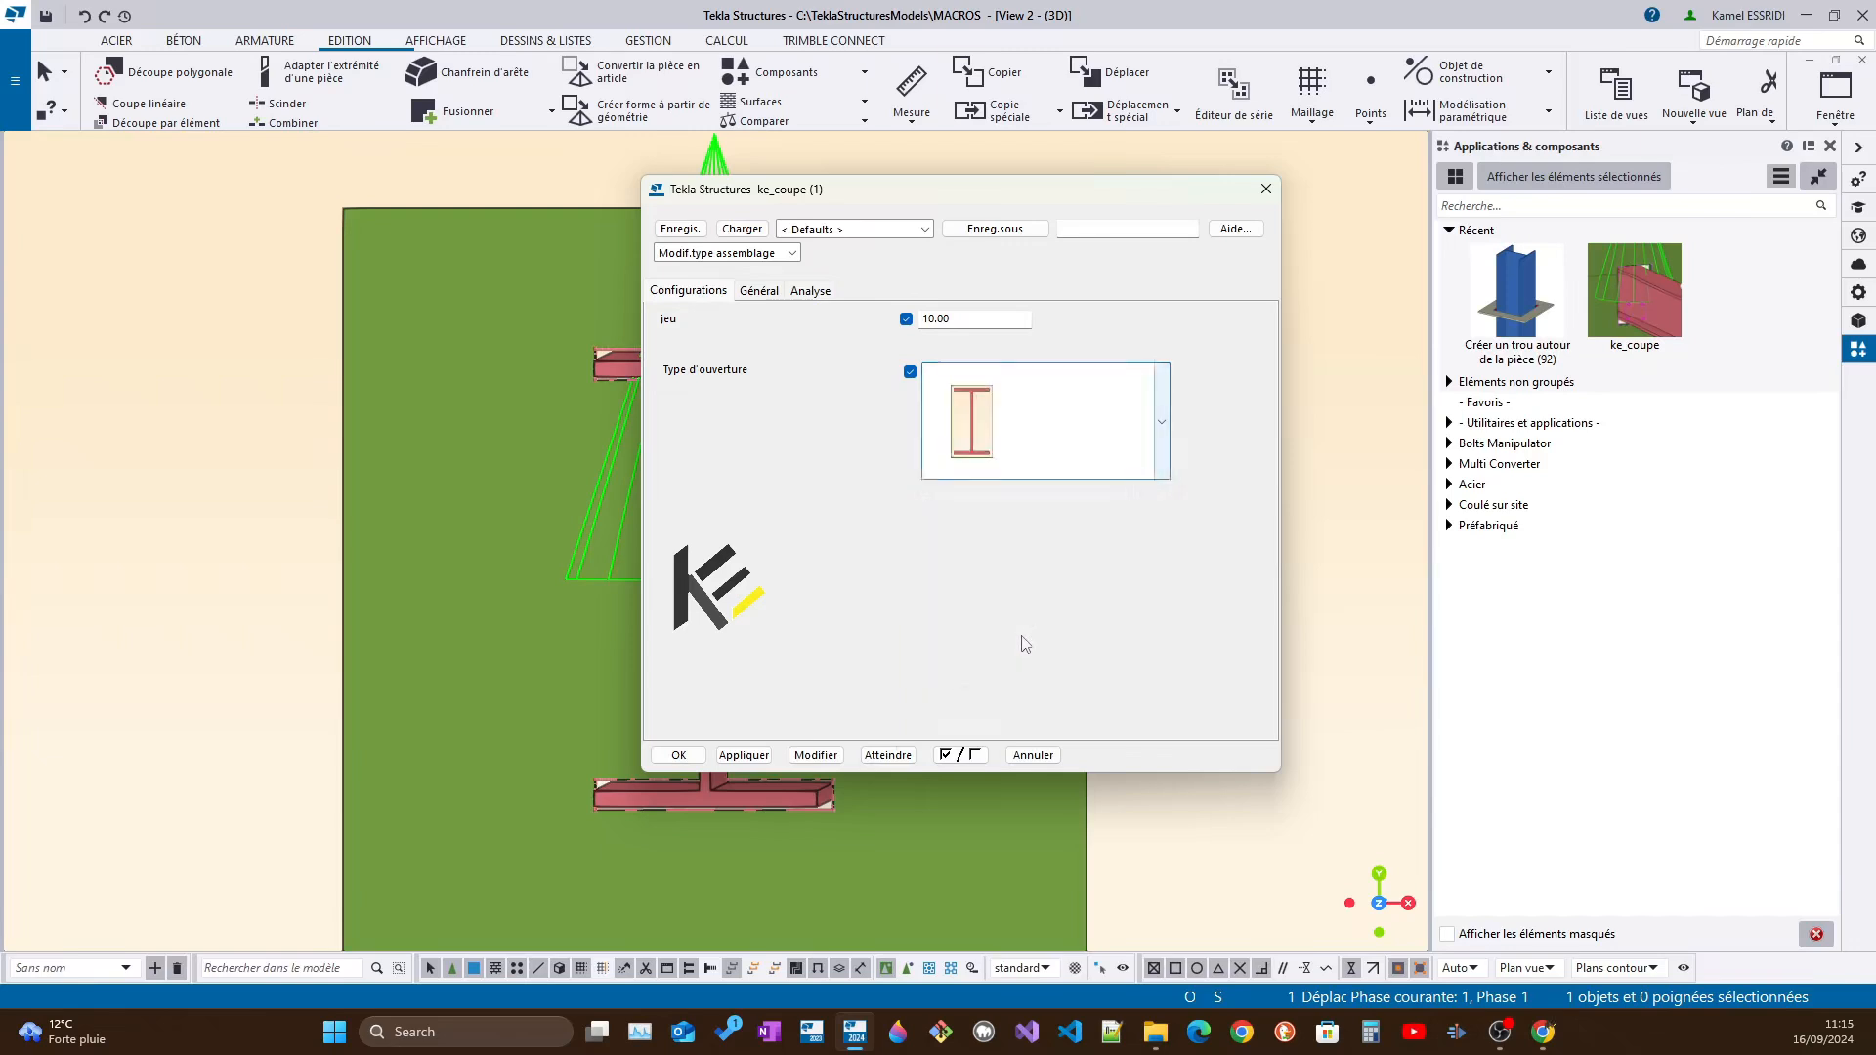
pyautogui.moveTo(1173, 209); pyautogui.dragTo(1508, 204)
pyautogui.click(1149, 751)
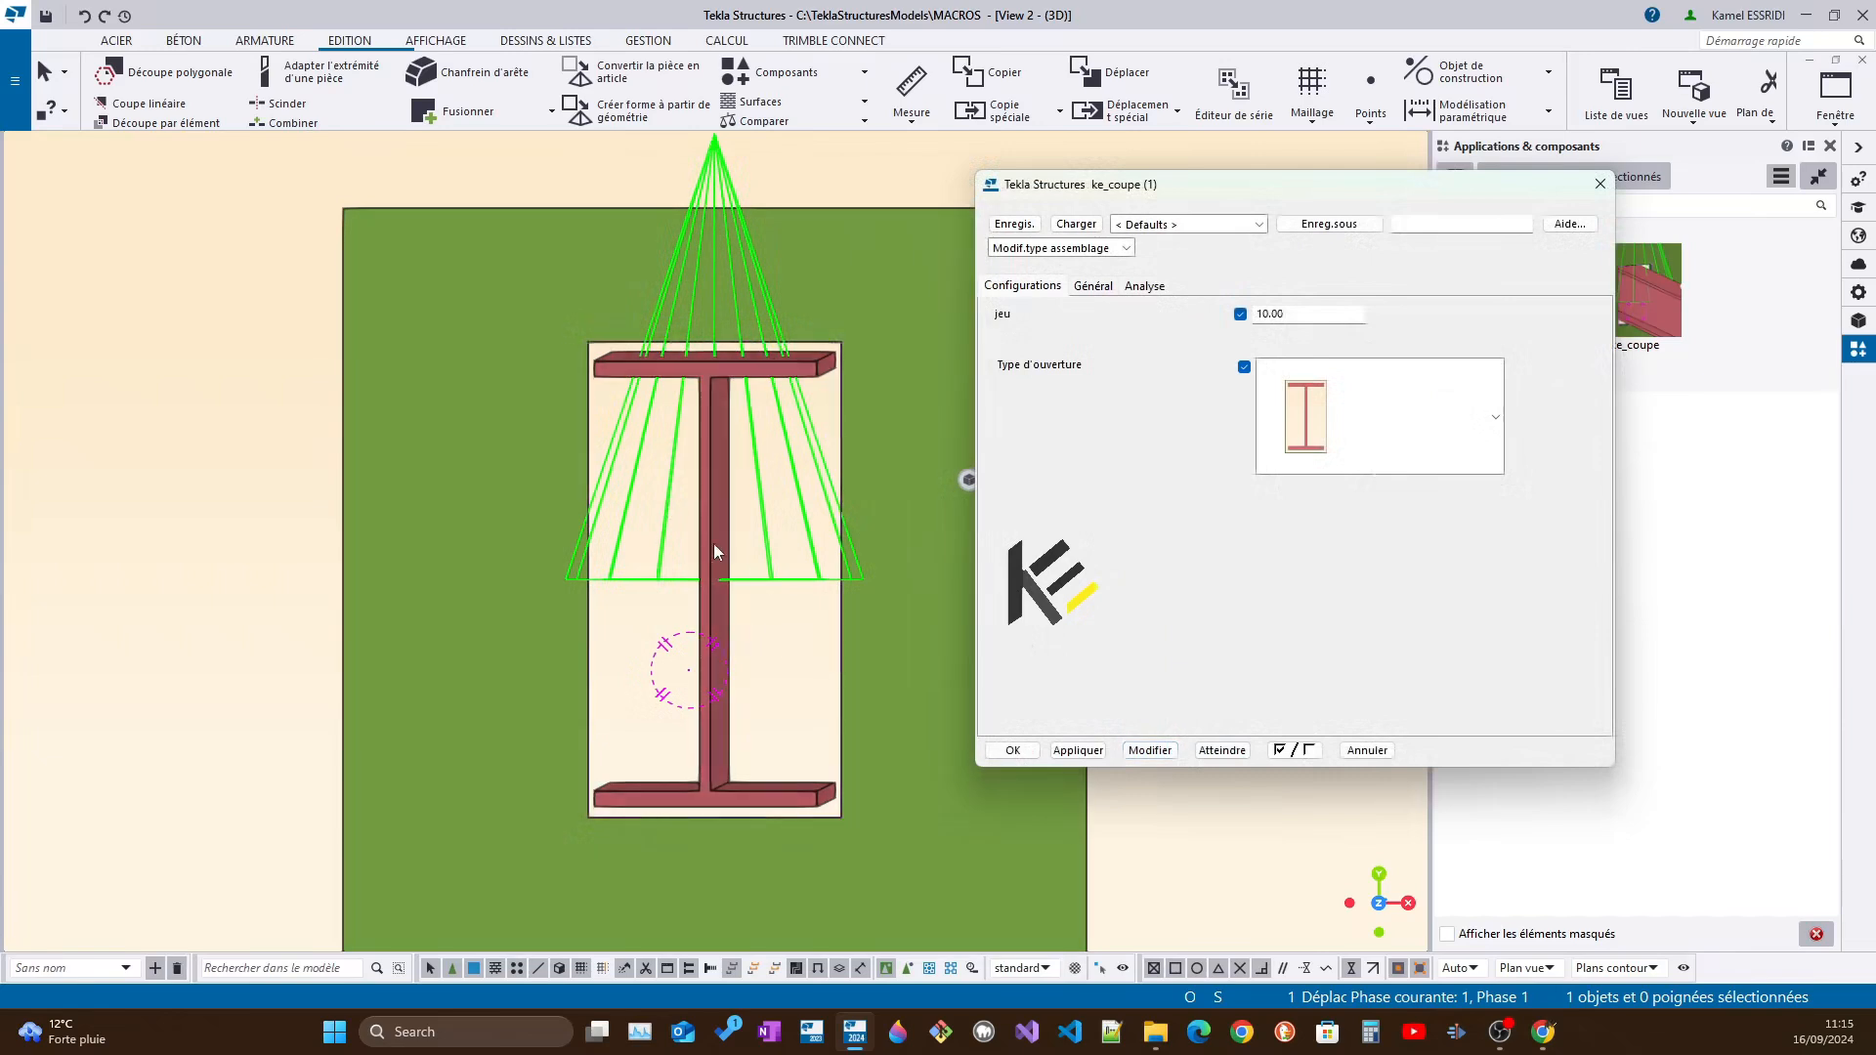
# Switch the component's opening back to the profile-shaped type and set the clearance (jeu) to 0, applying both changes
pyautogui.click(1405, 401)
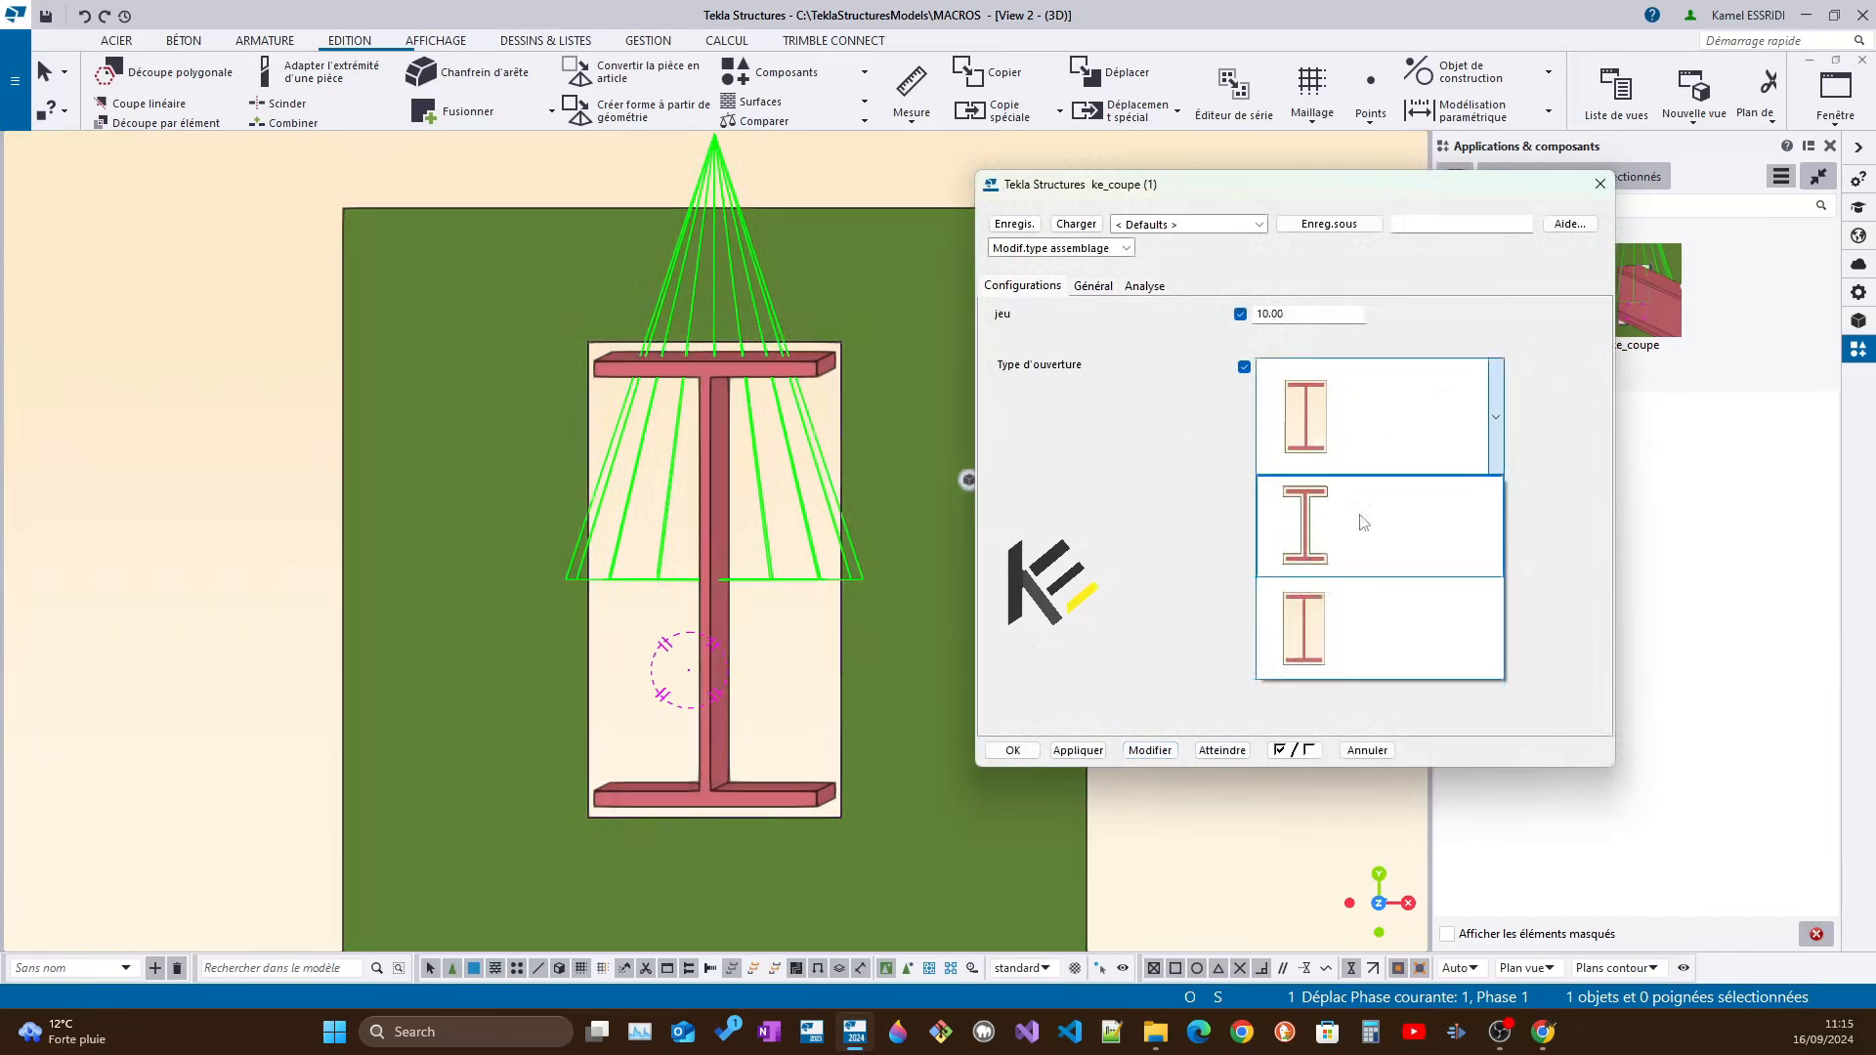
pyautogui.click(1349, 545)
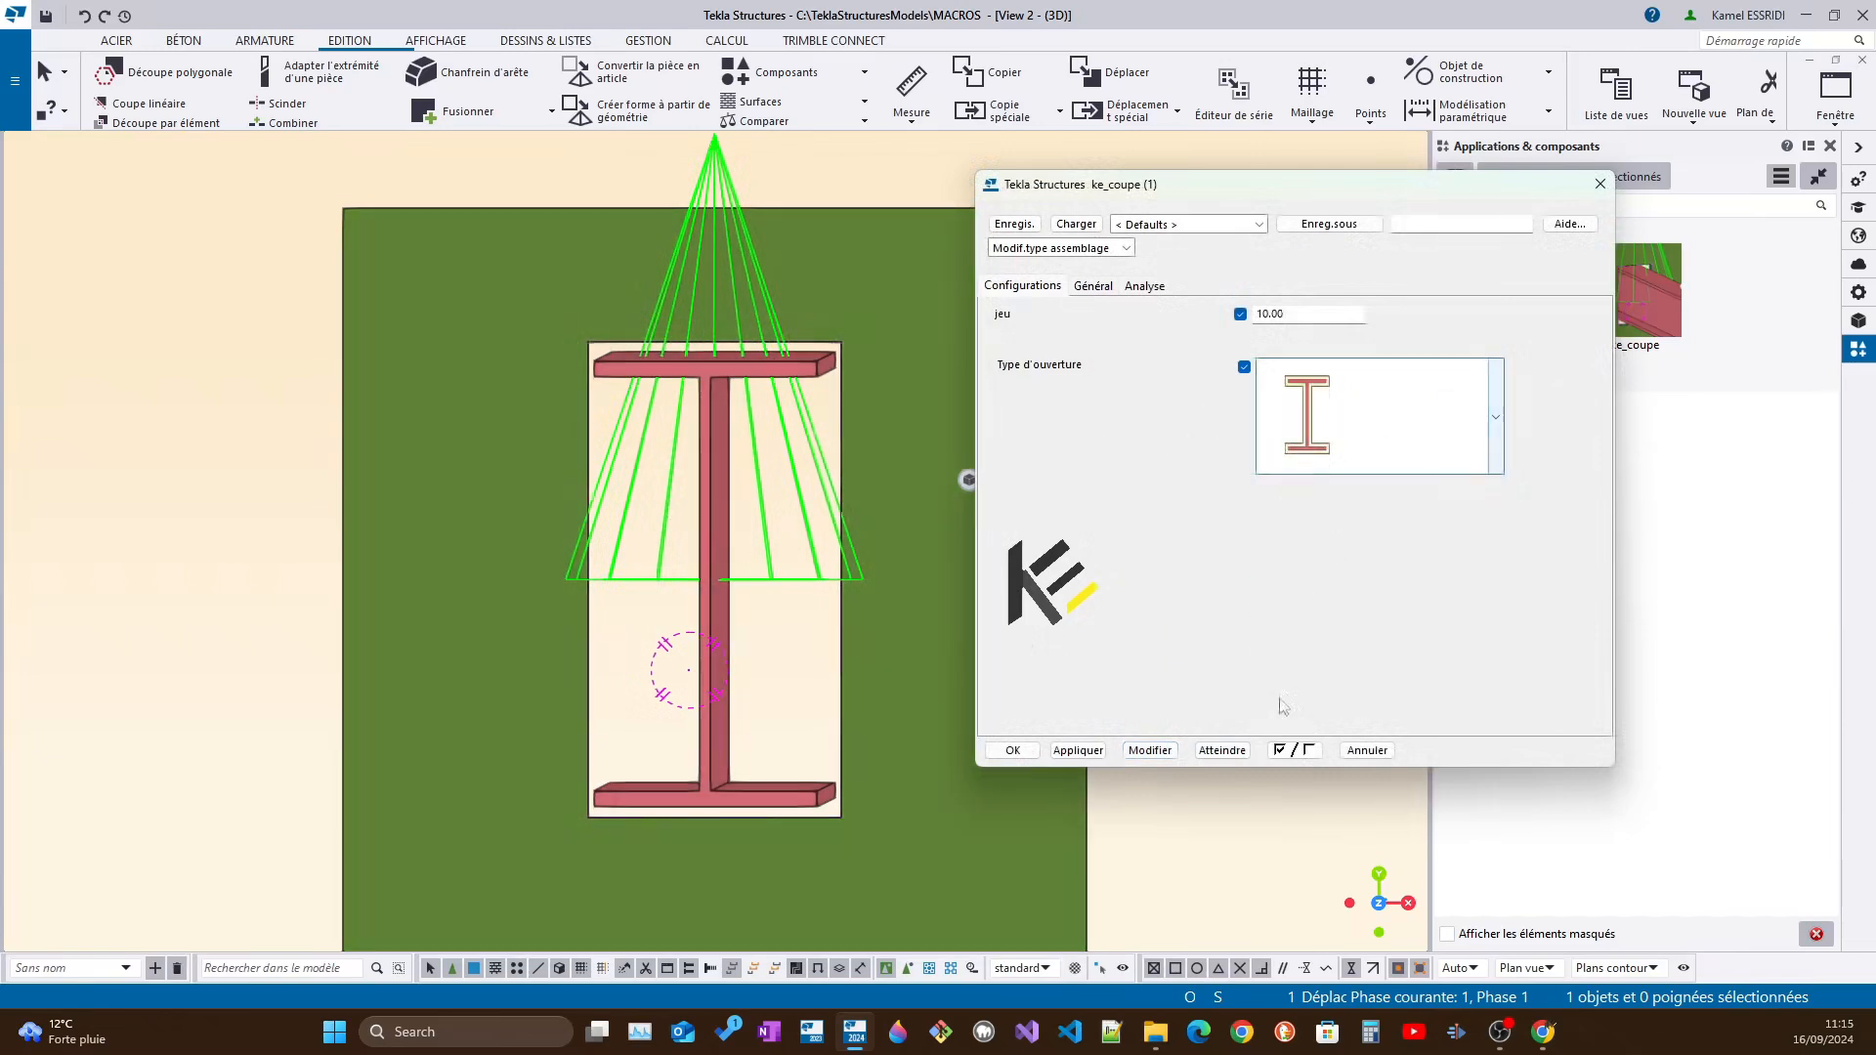
pyautogui.click(1150, 750)
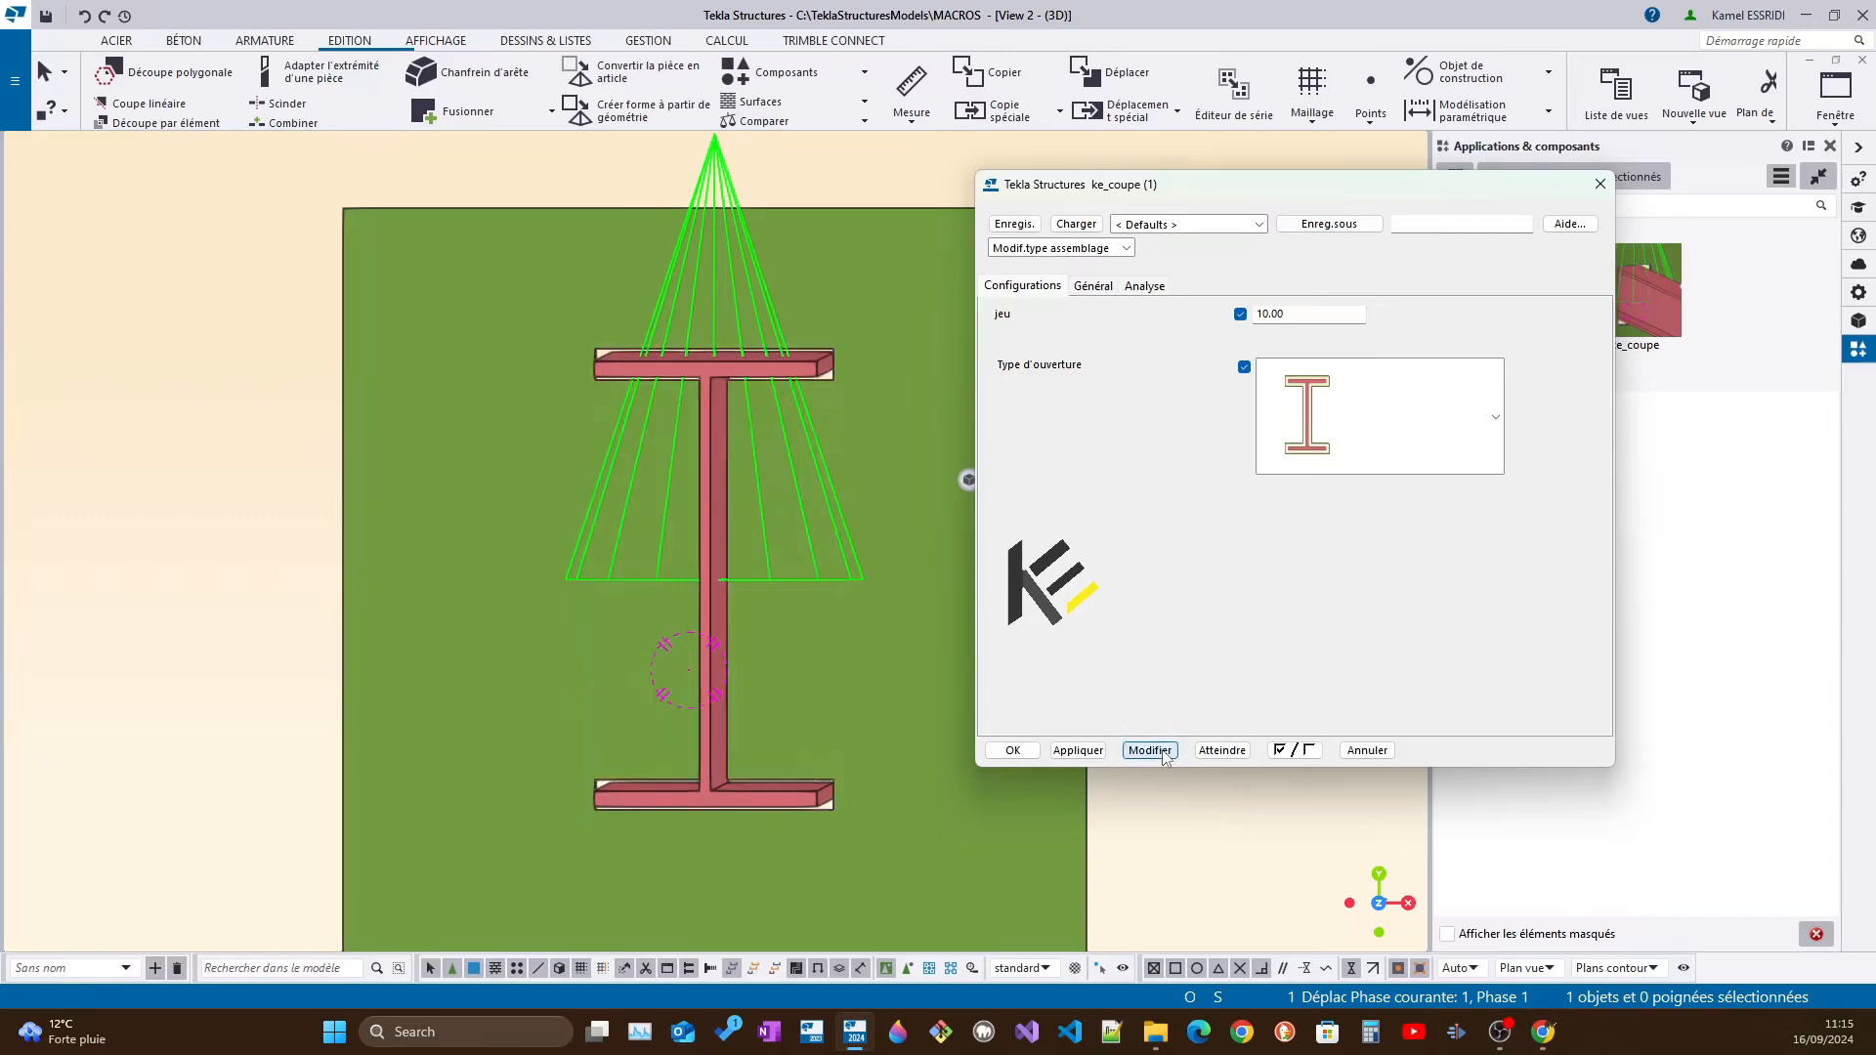
pyautogui.moveTo(1306, 311); pyautogui.dragTo(1257, 311)
pyautogui.write('0')
pyautogui.click(1163, 751)
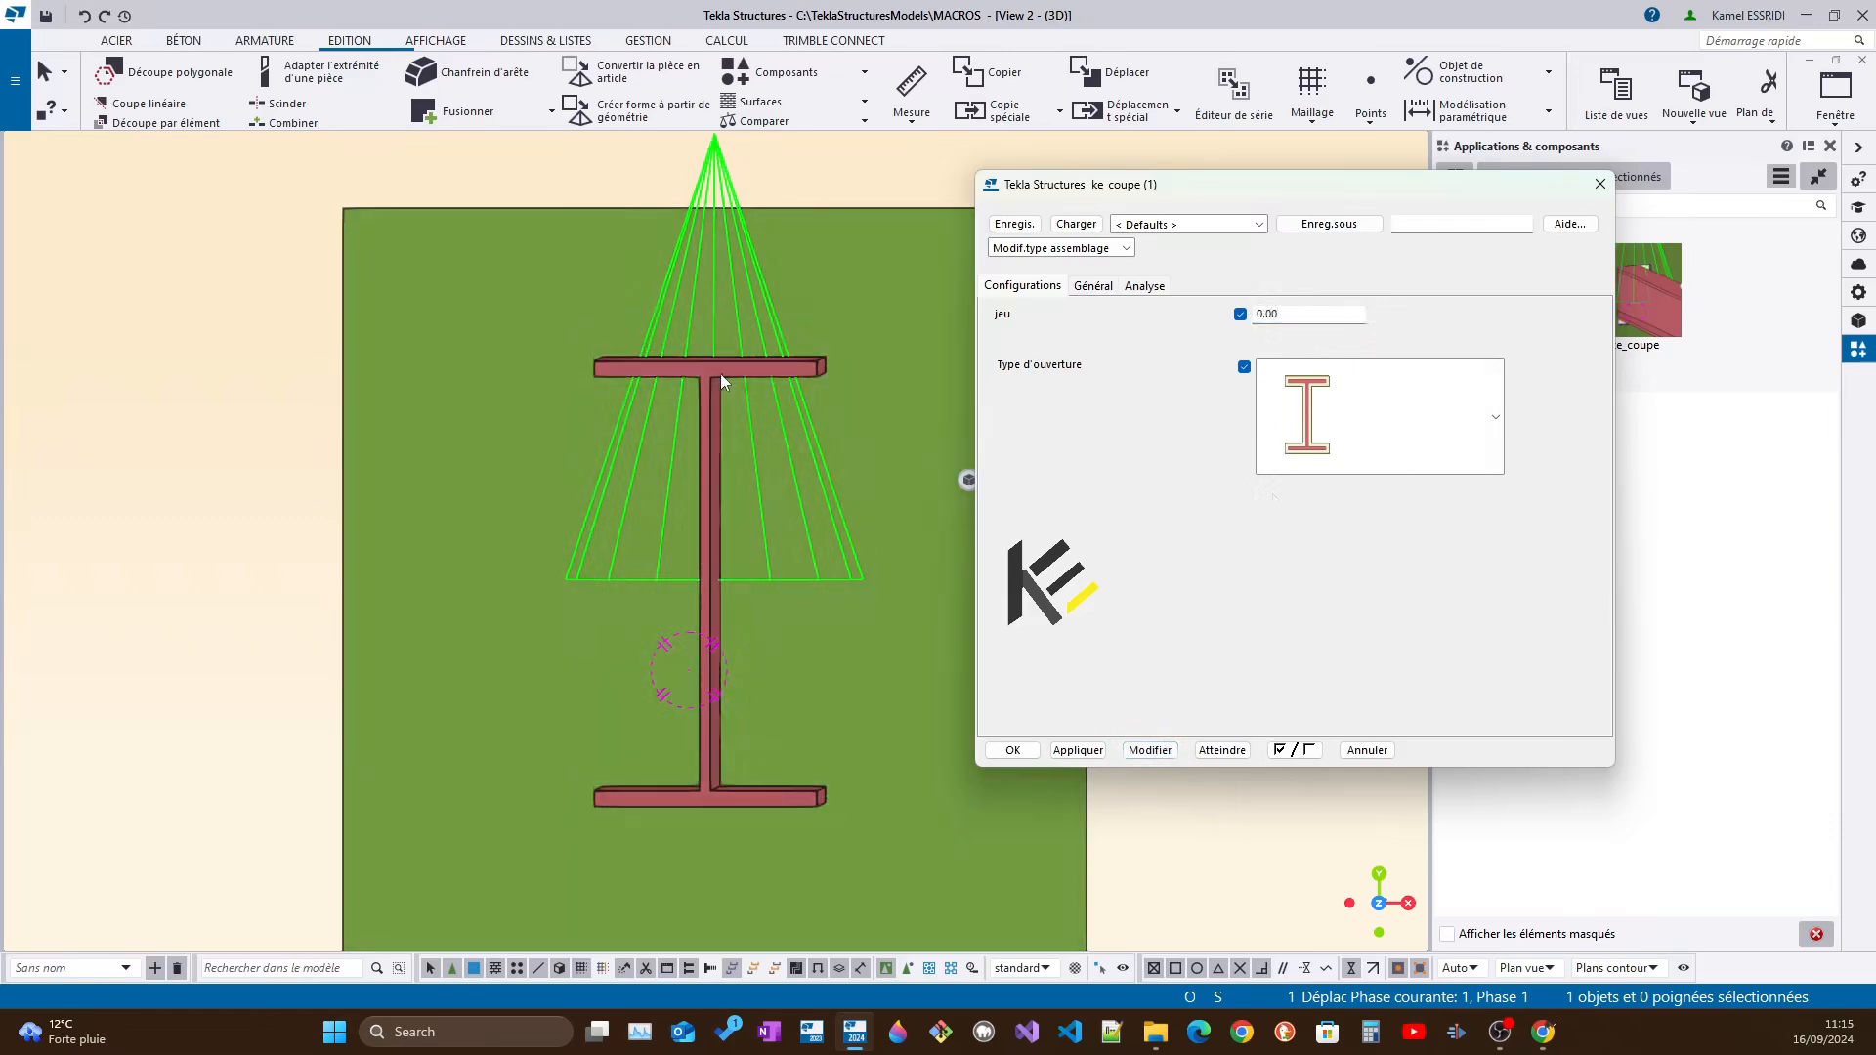
# Hide the beam temporarily to inspect the cut in the plate, and redraw the view to restore the beam
pyautogui.keyDown('ctrl'); pyautogui.moveTo(723, 372); pyautogui.dragTo(751, 370, button='middle'); pyautogui.keyUp('ctrl')
pyautogui.scroll(2, 619, 470)
pyautogui.rightClick(660, 467)
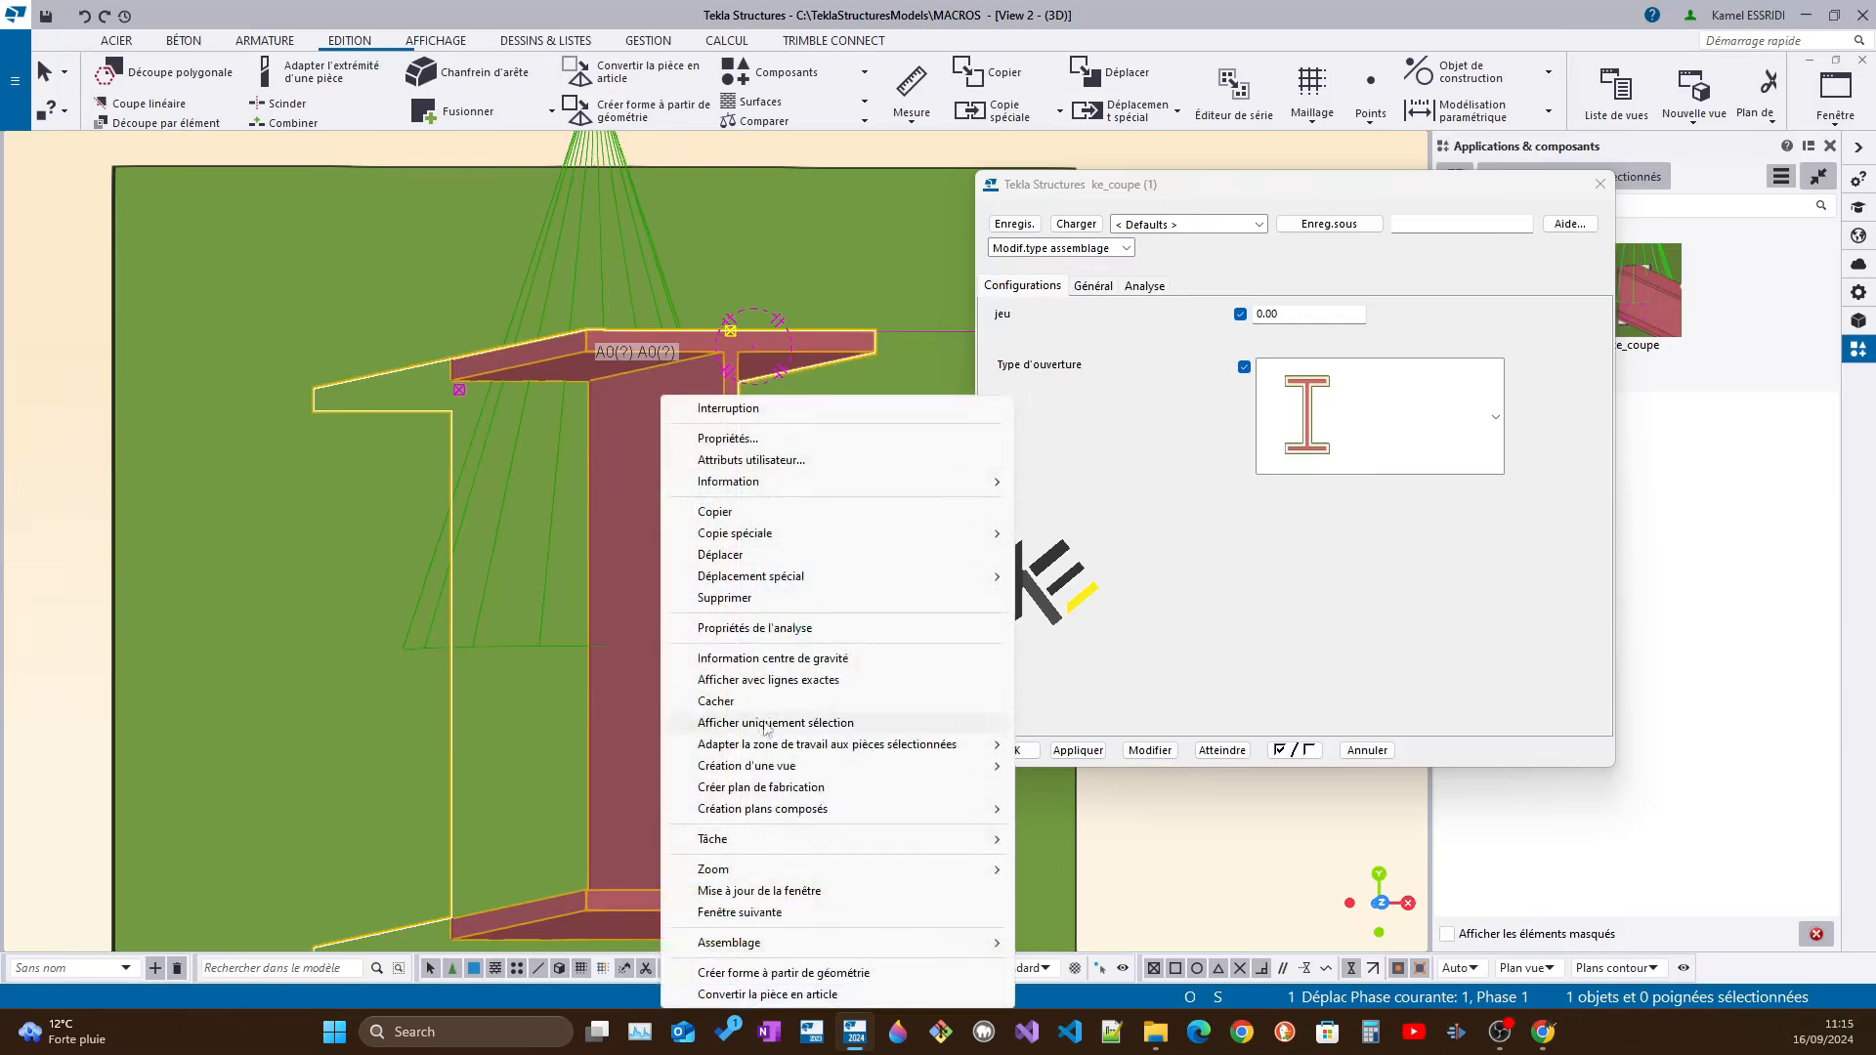
pyautogui.click(747, 700)
pyautogui.scroll(-3, 602, 424)
pyautogui.rightClick(921, 407)
pyautogui.click(911, 486)
pyautogui.rightClick(911, 485)
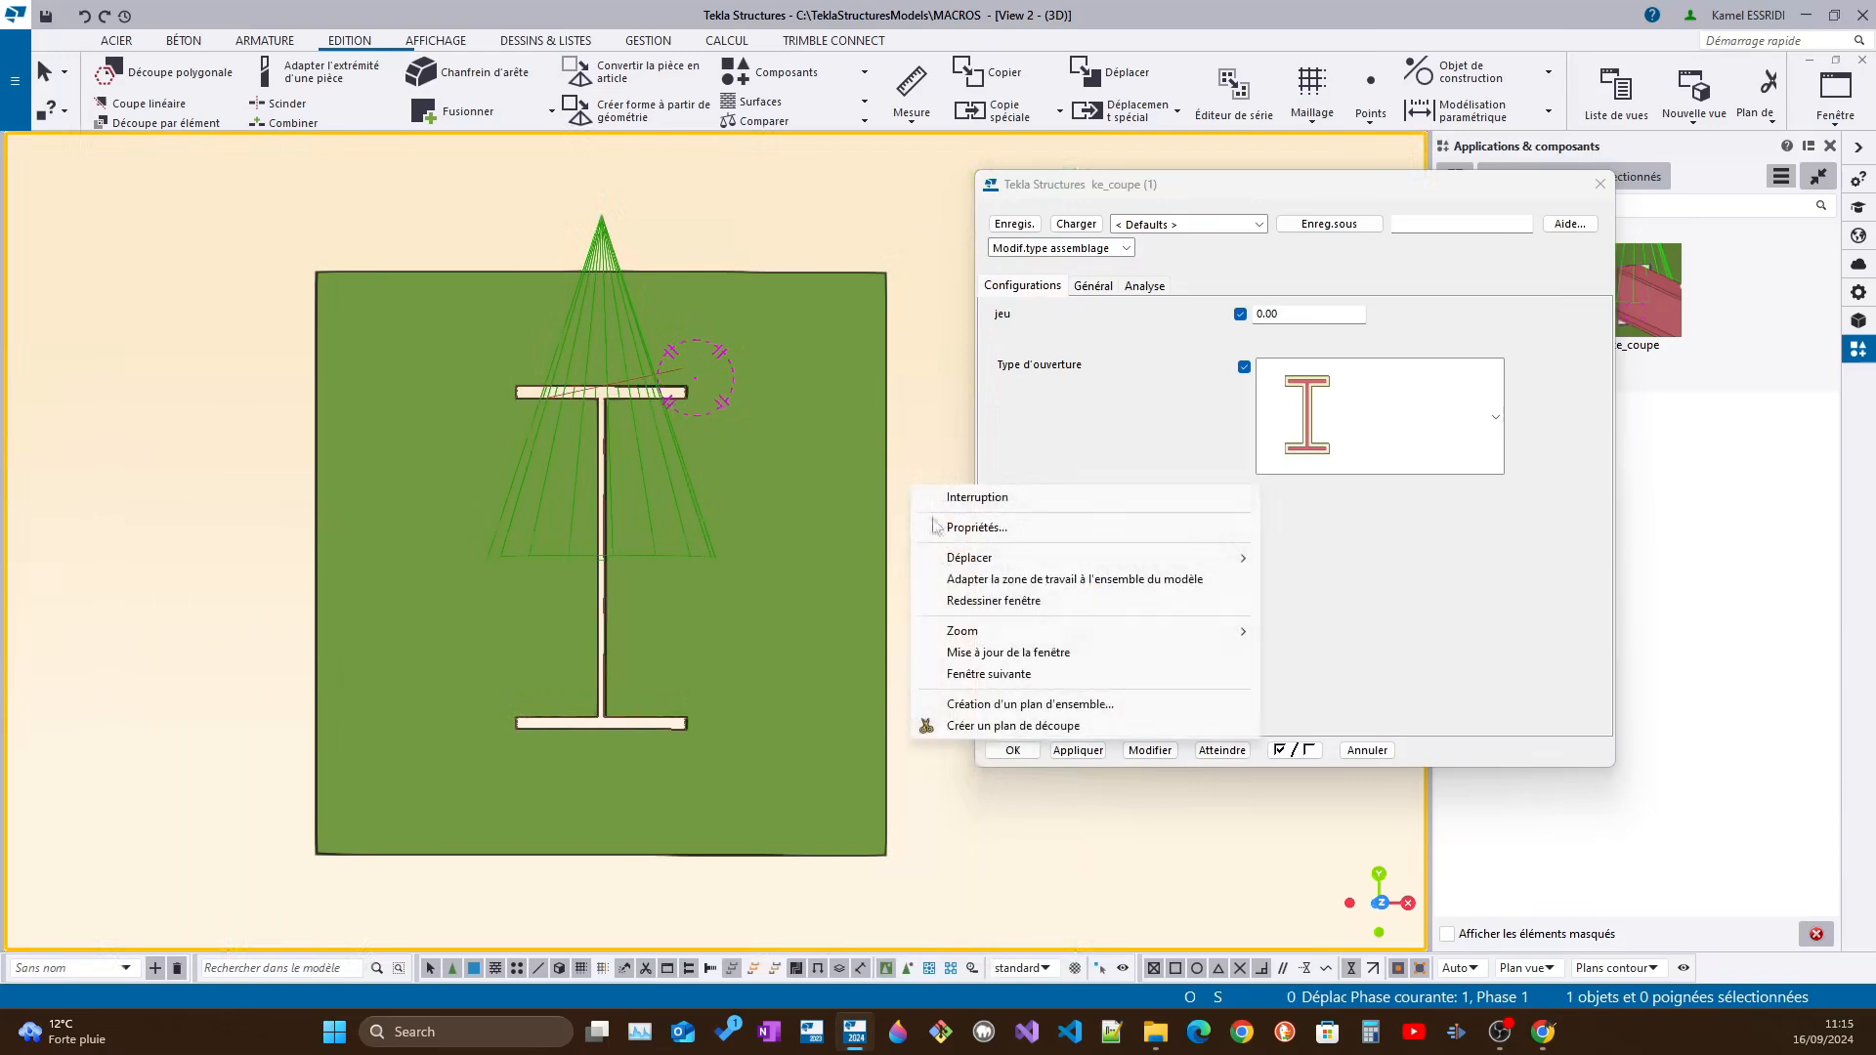
pyautogui.click(953, 598)
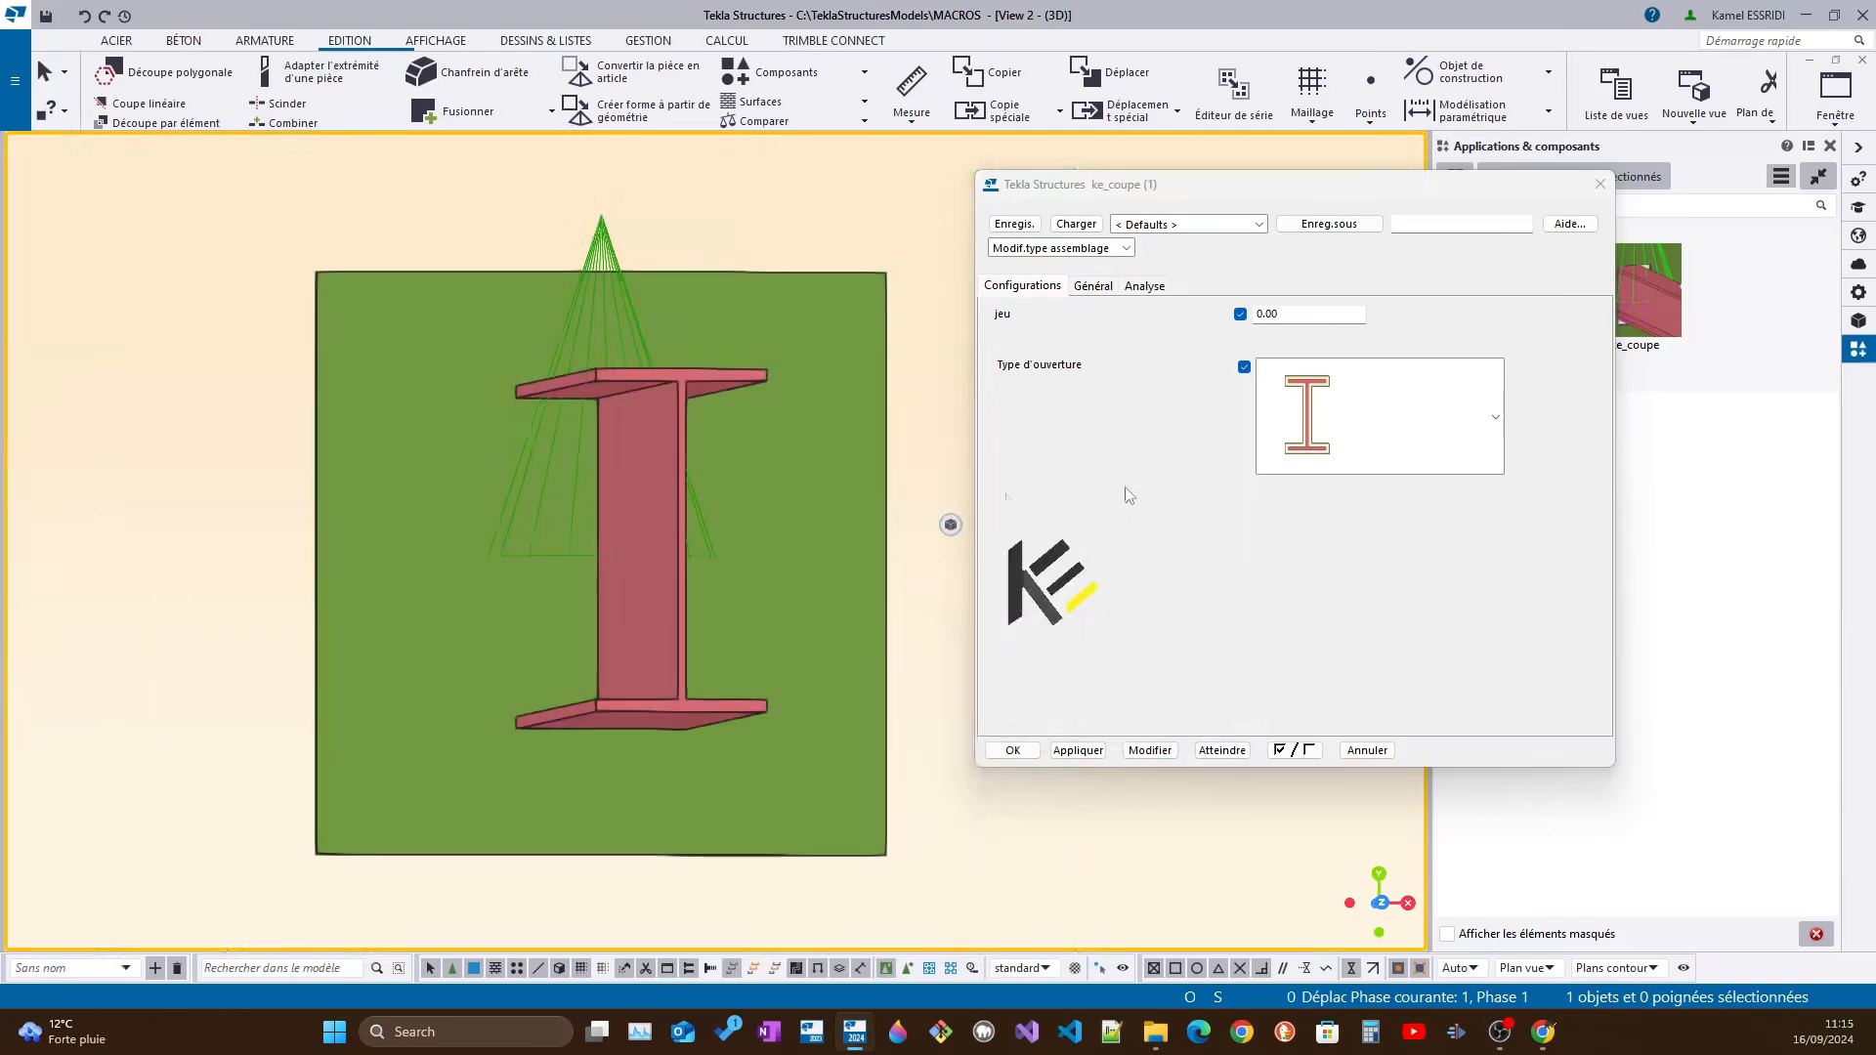
# Select the ke_coupe component on the plate and apply a clearance (jeu) of 20 to its cut
pyautogui.click(625, 313)
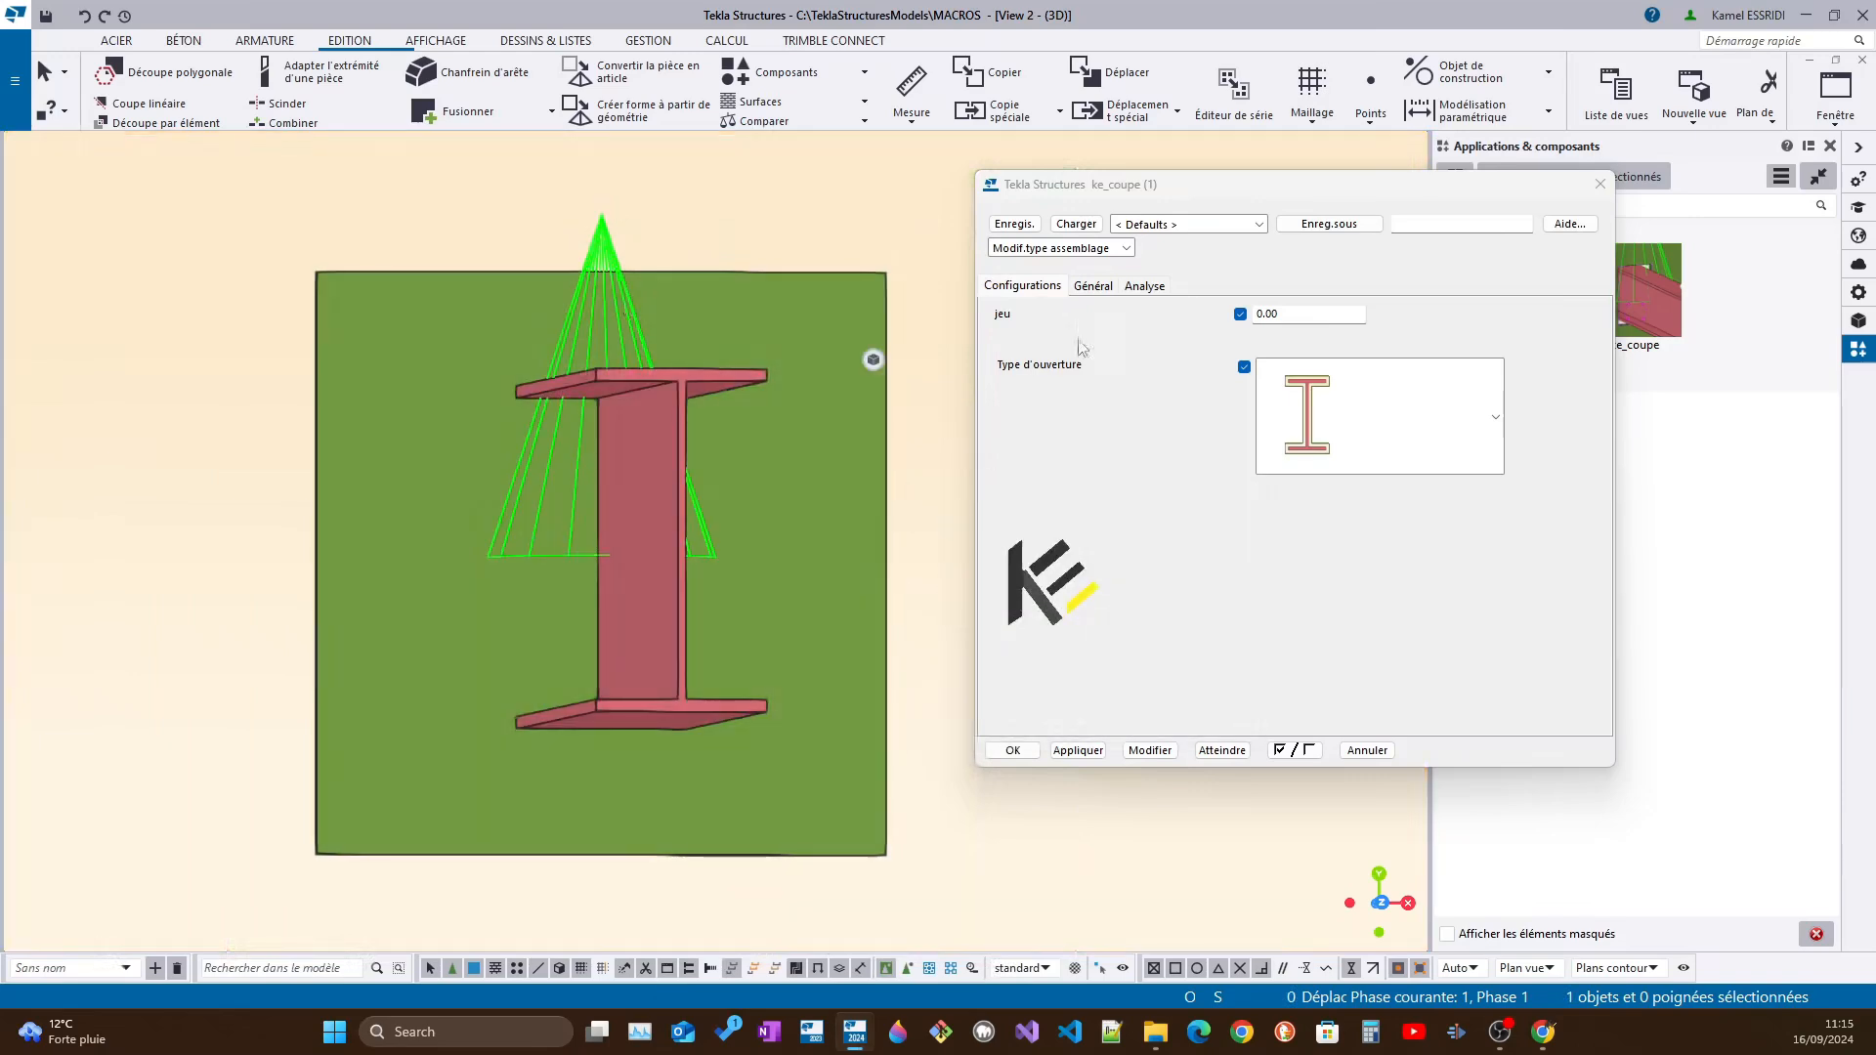
pyautogui.doubleClick(1313, 317)
pyautogui.write('20')
pyautogui.click(1150, 750)
pyautogui.moveTo(566, 644); pyautogui.dragTo(631, 626, button='middle')
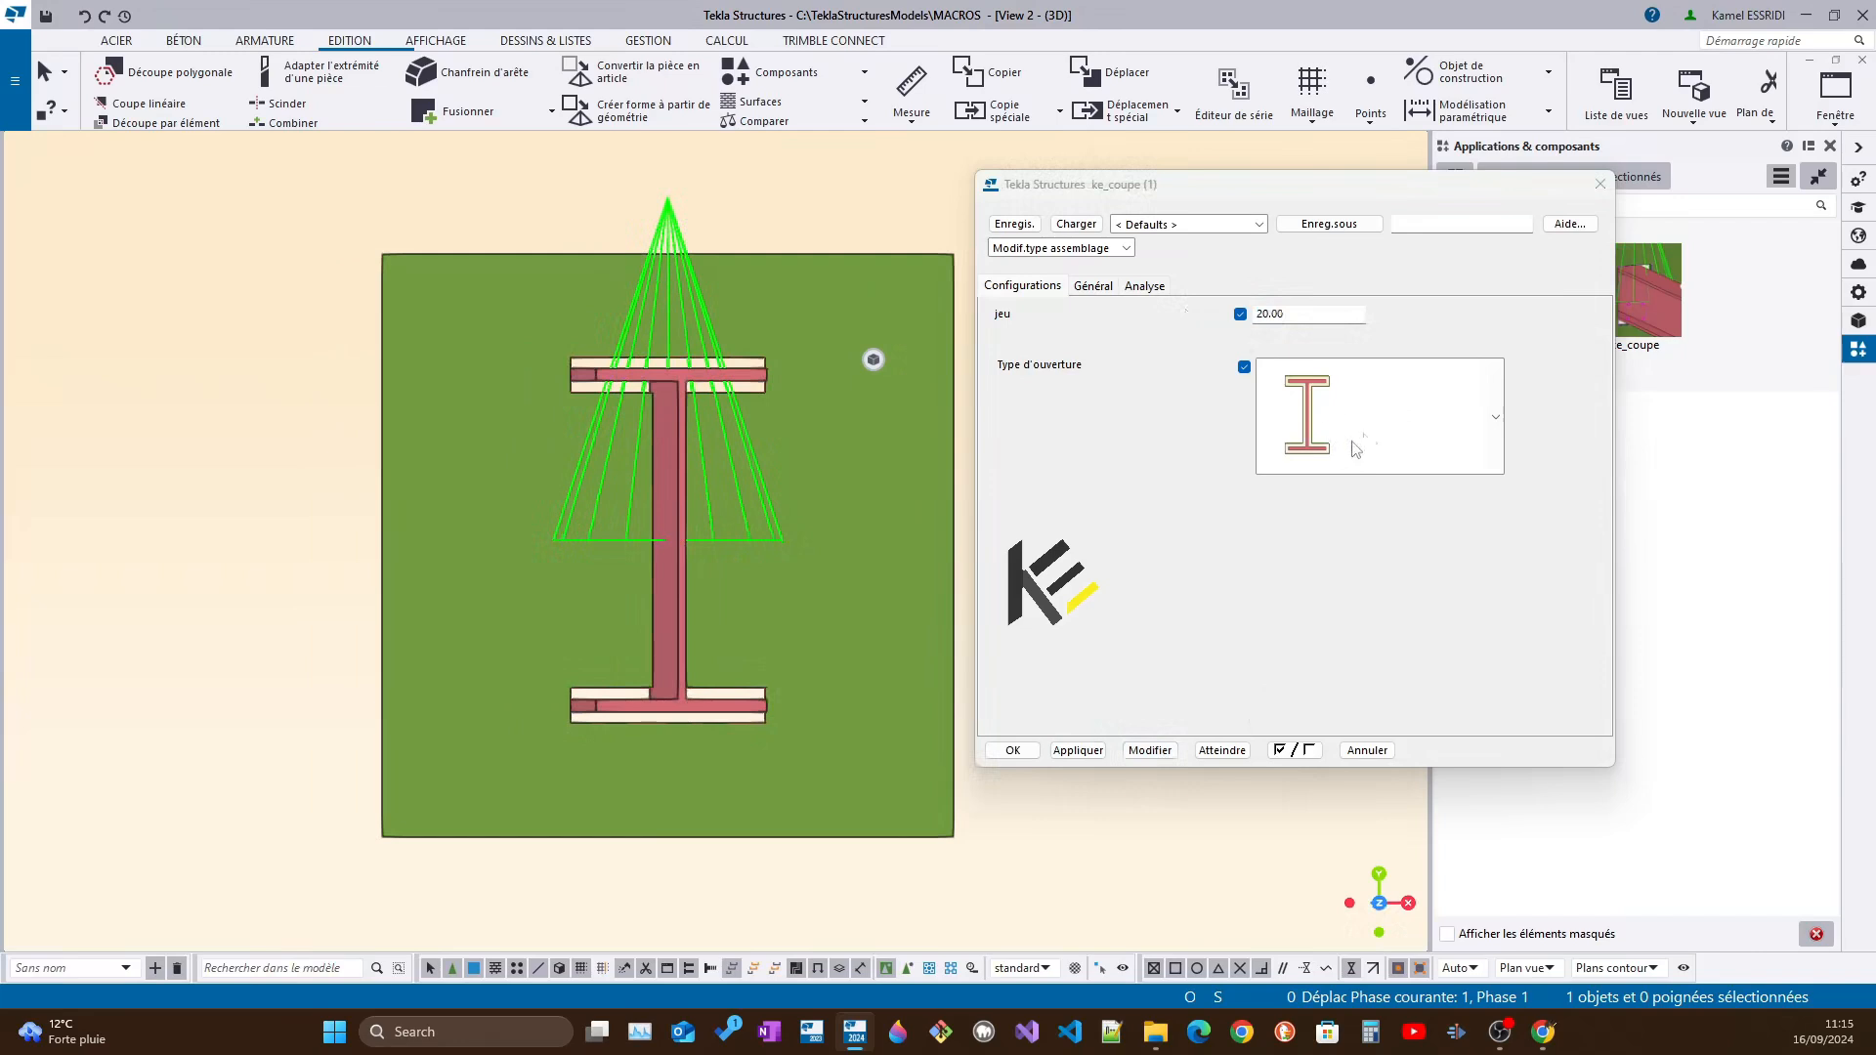
# Change the component's opening type to the rectangular cut-out and apply it to the plate
pyautogui.click(1378, 444)
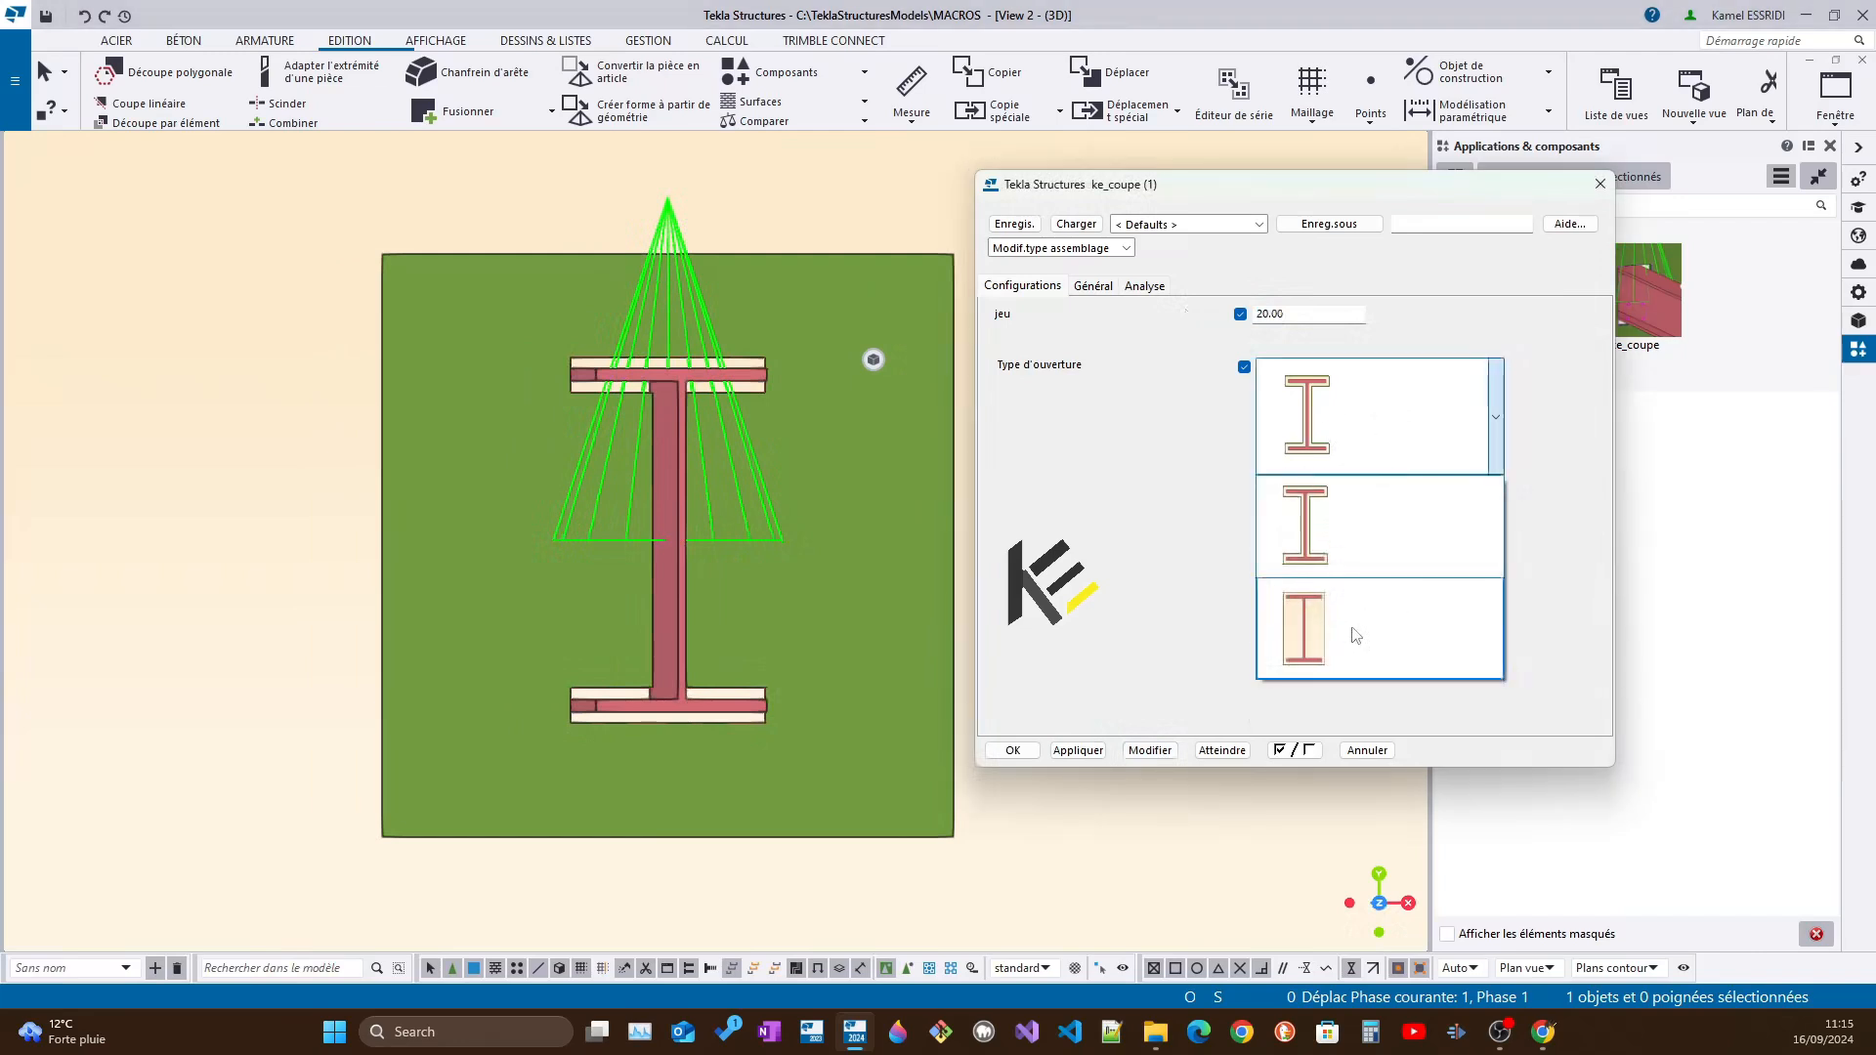
pyautogui.click(1357, 637)
pyautogui.click(1164, 751)
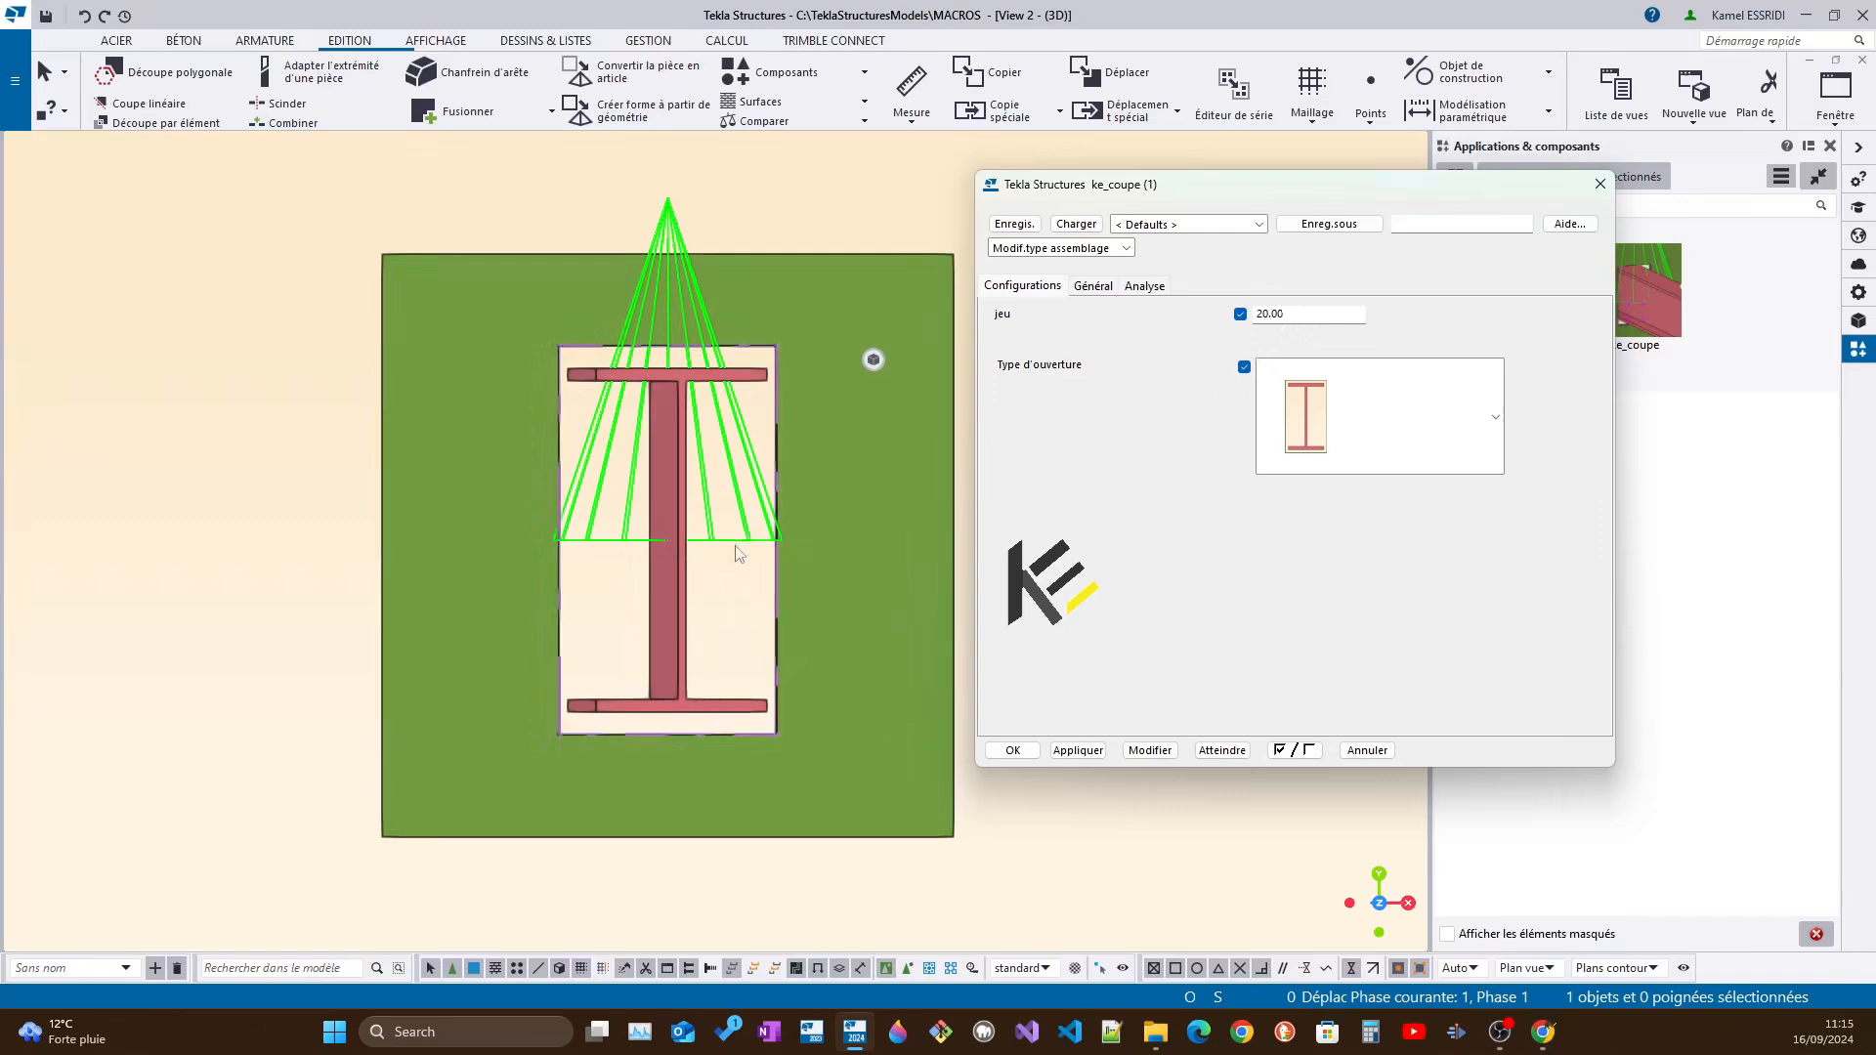
pyautogui.scroll(1, 735, 547)
pyautogui.keyDown('ctrl'); pyautogui.moveTo(731, 548); pyautogui.dragTo(724, 544, button='middle'); pyautogui.keyUp('ctrl')
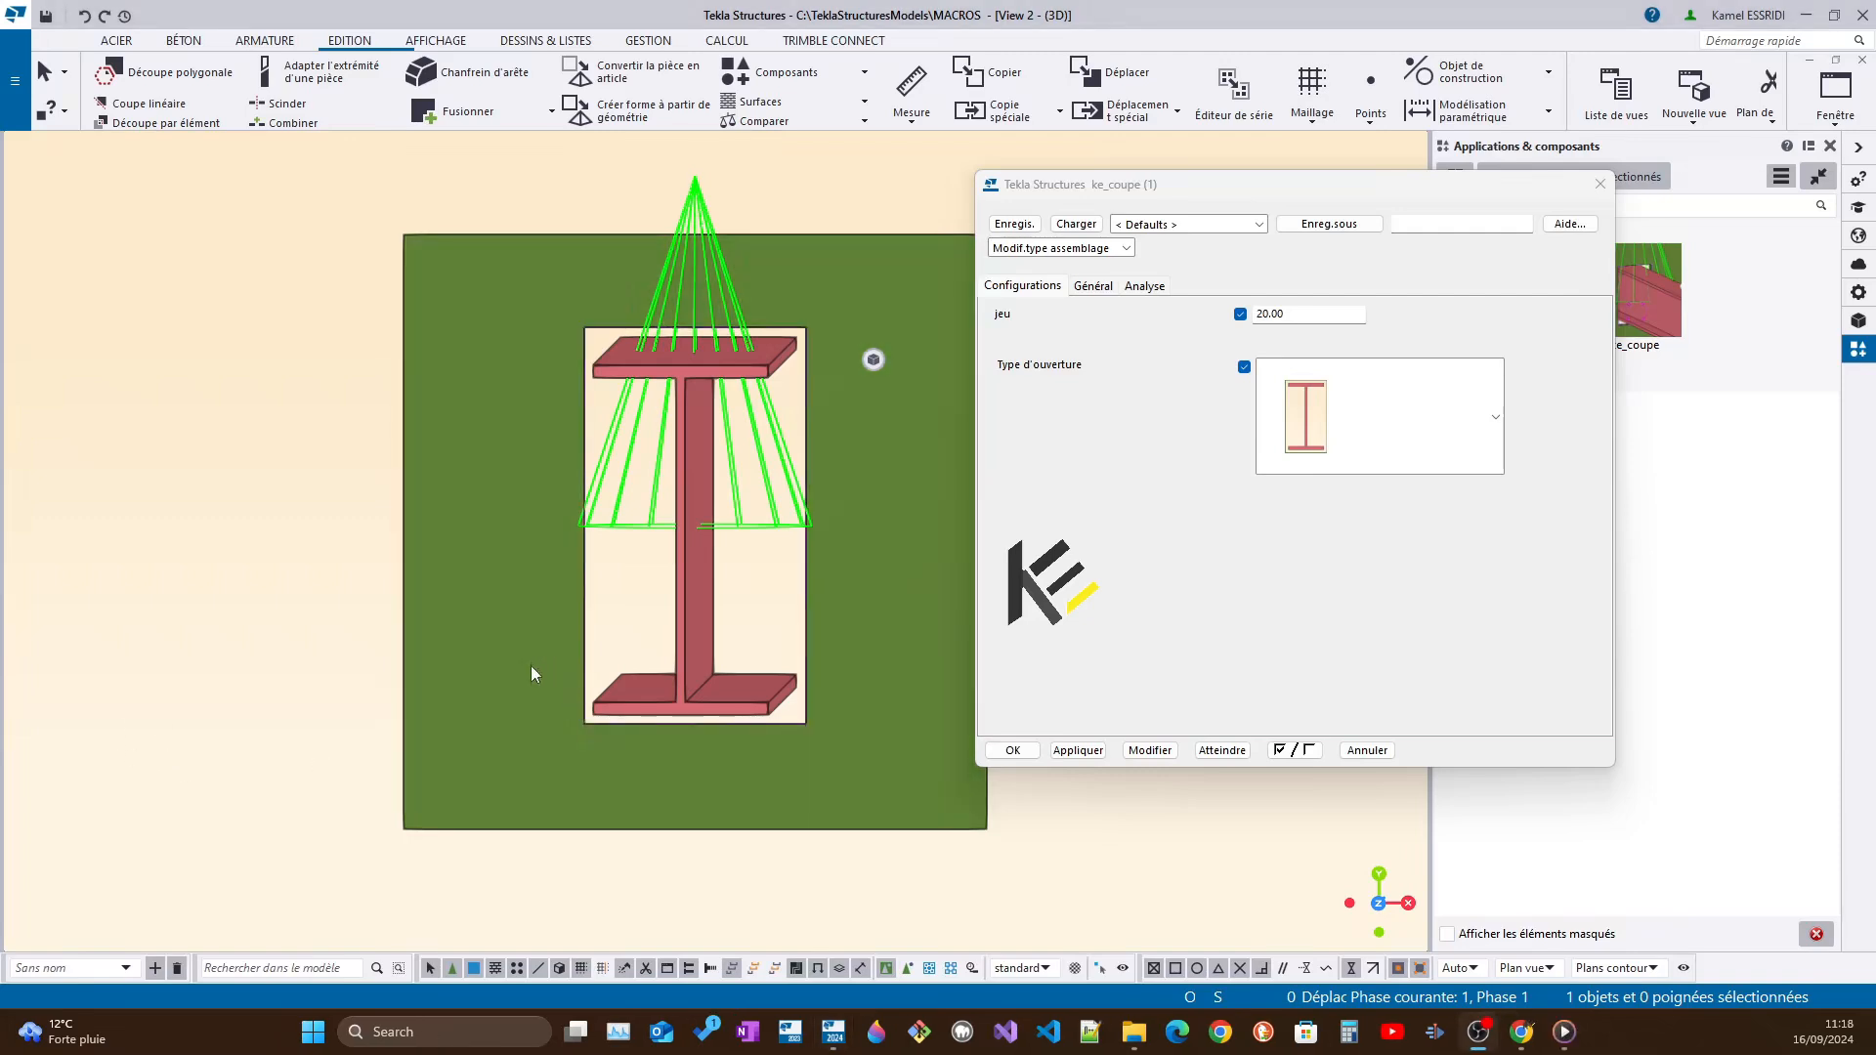
# Make one linear copy of the beam and plate together with a dX offset of 1900 mm
pyautogui.keyDown('ctrl'); pyautogui.moveTo(549, 681); pyautogui.dragTo(462, 673, button='middle'); pyautogui.keyUp('ctrl')
pyautogui.scroll(-3, 566, 685)
pyautogui.scroll(4, 464, 673)
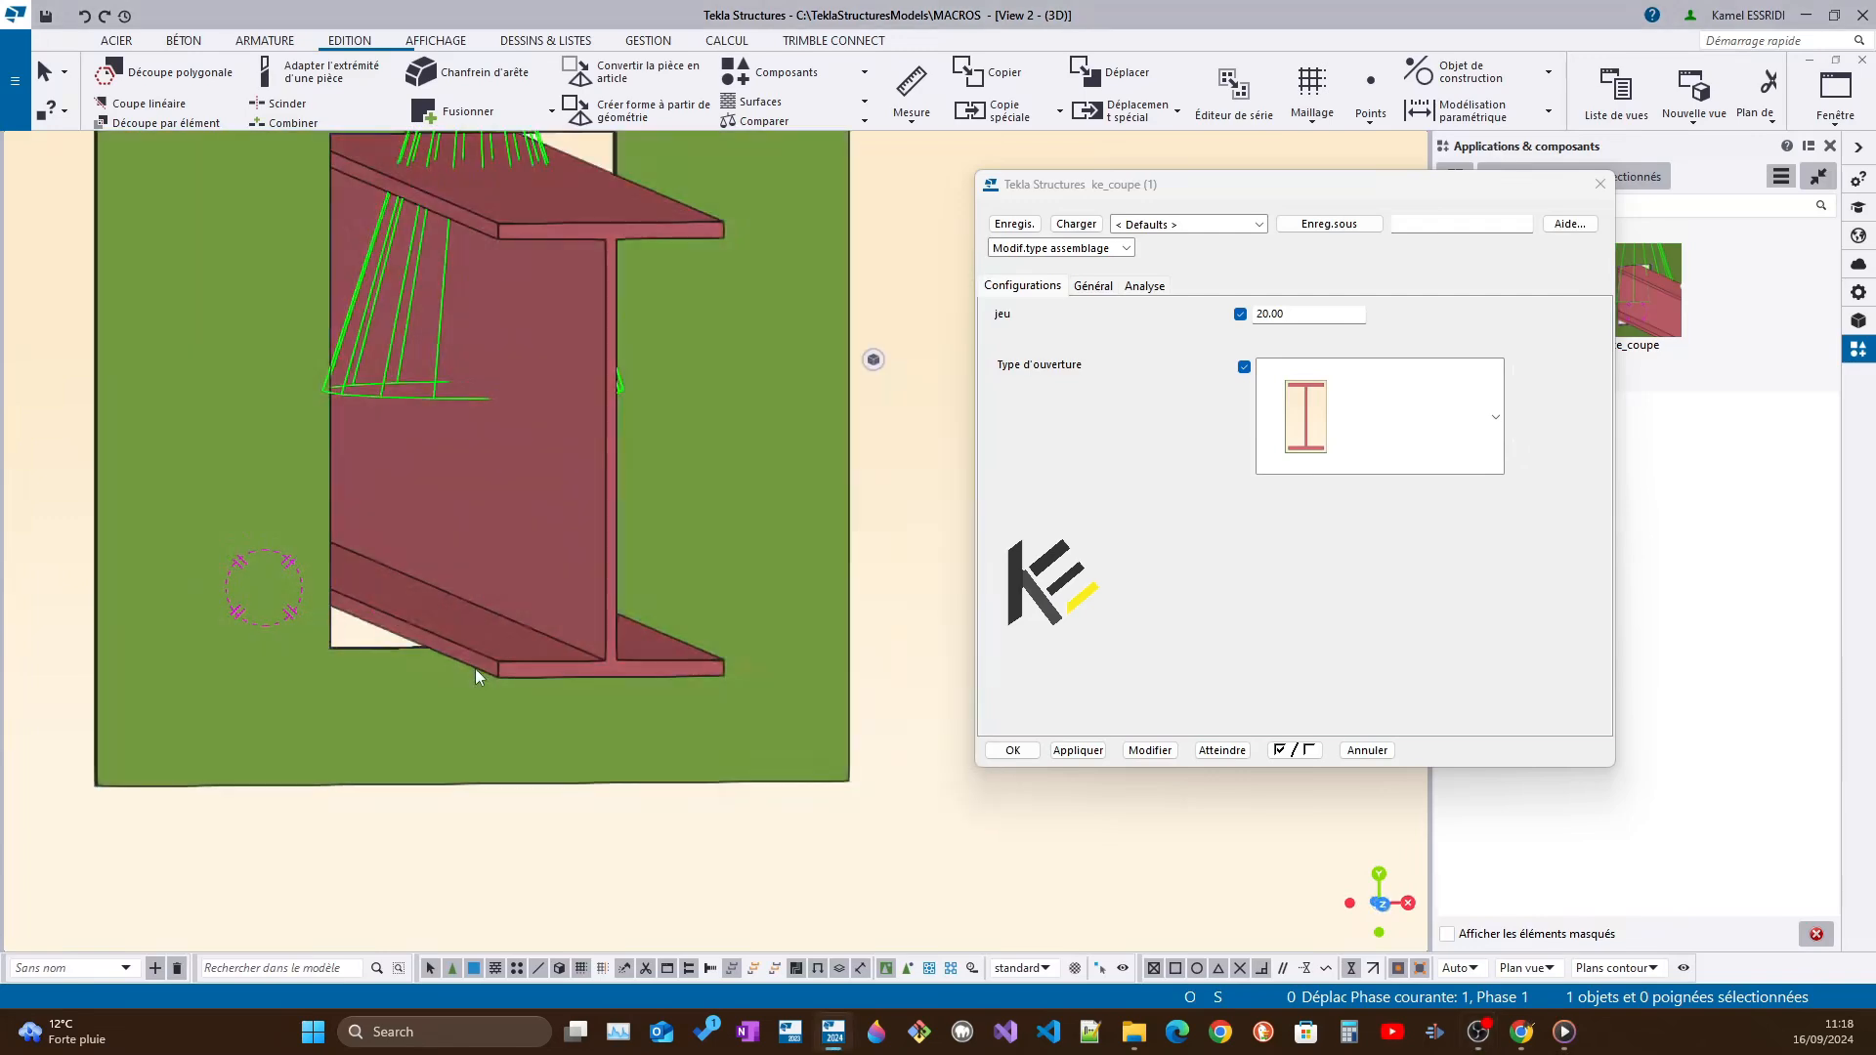
pyautogui.click(476, 668)
pyautogui.keyDown('ctrl'); pyautogui.click(314, 733); pyautogui.keyUp('ctrl')
pyautogui.scroll(-5, 312, 733)
pyautogui.keyDown('ctrl'); pyautogui.moveTo(312, 732); pyautogui.dragTo(330, 791, button='middle'); pyautogui.keyUp('ctrl')
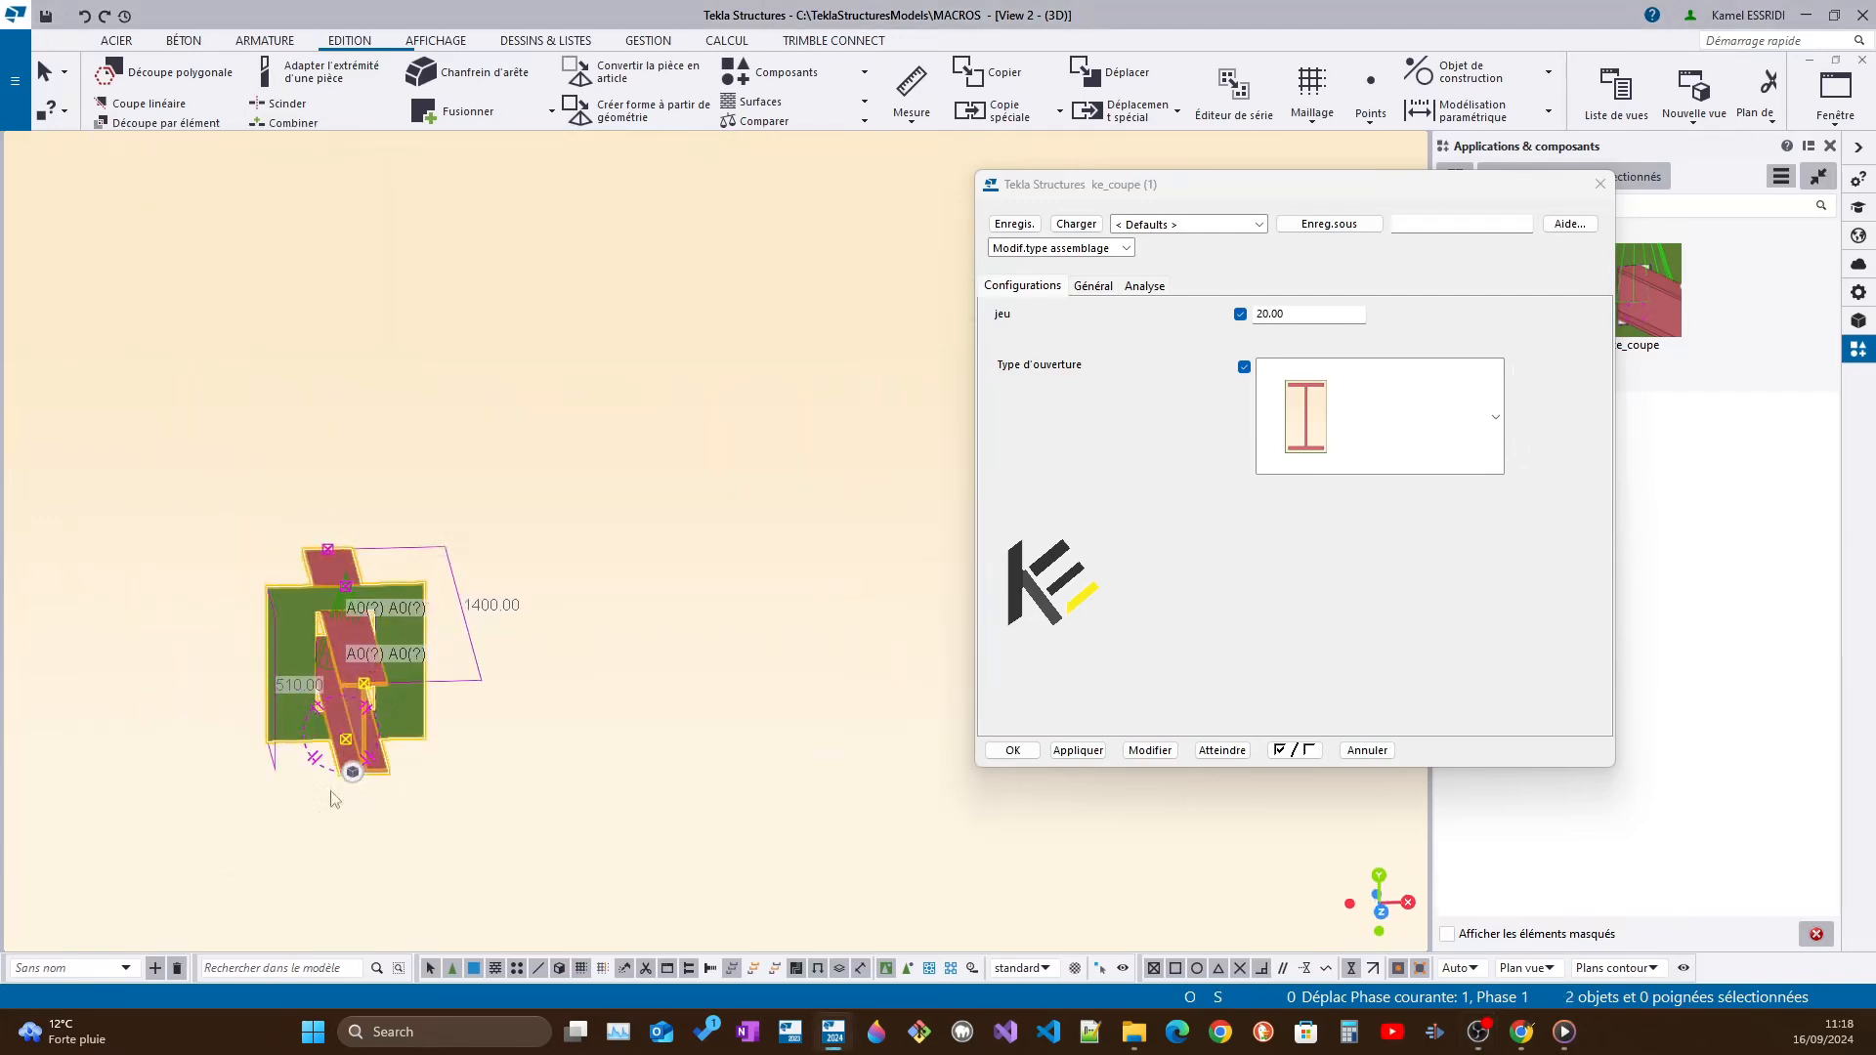
pyautogui.scroll(5, 394, 584)
pyautogui.rightClick(409, 594)
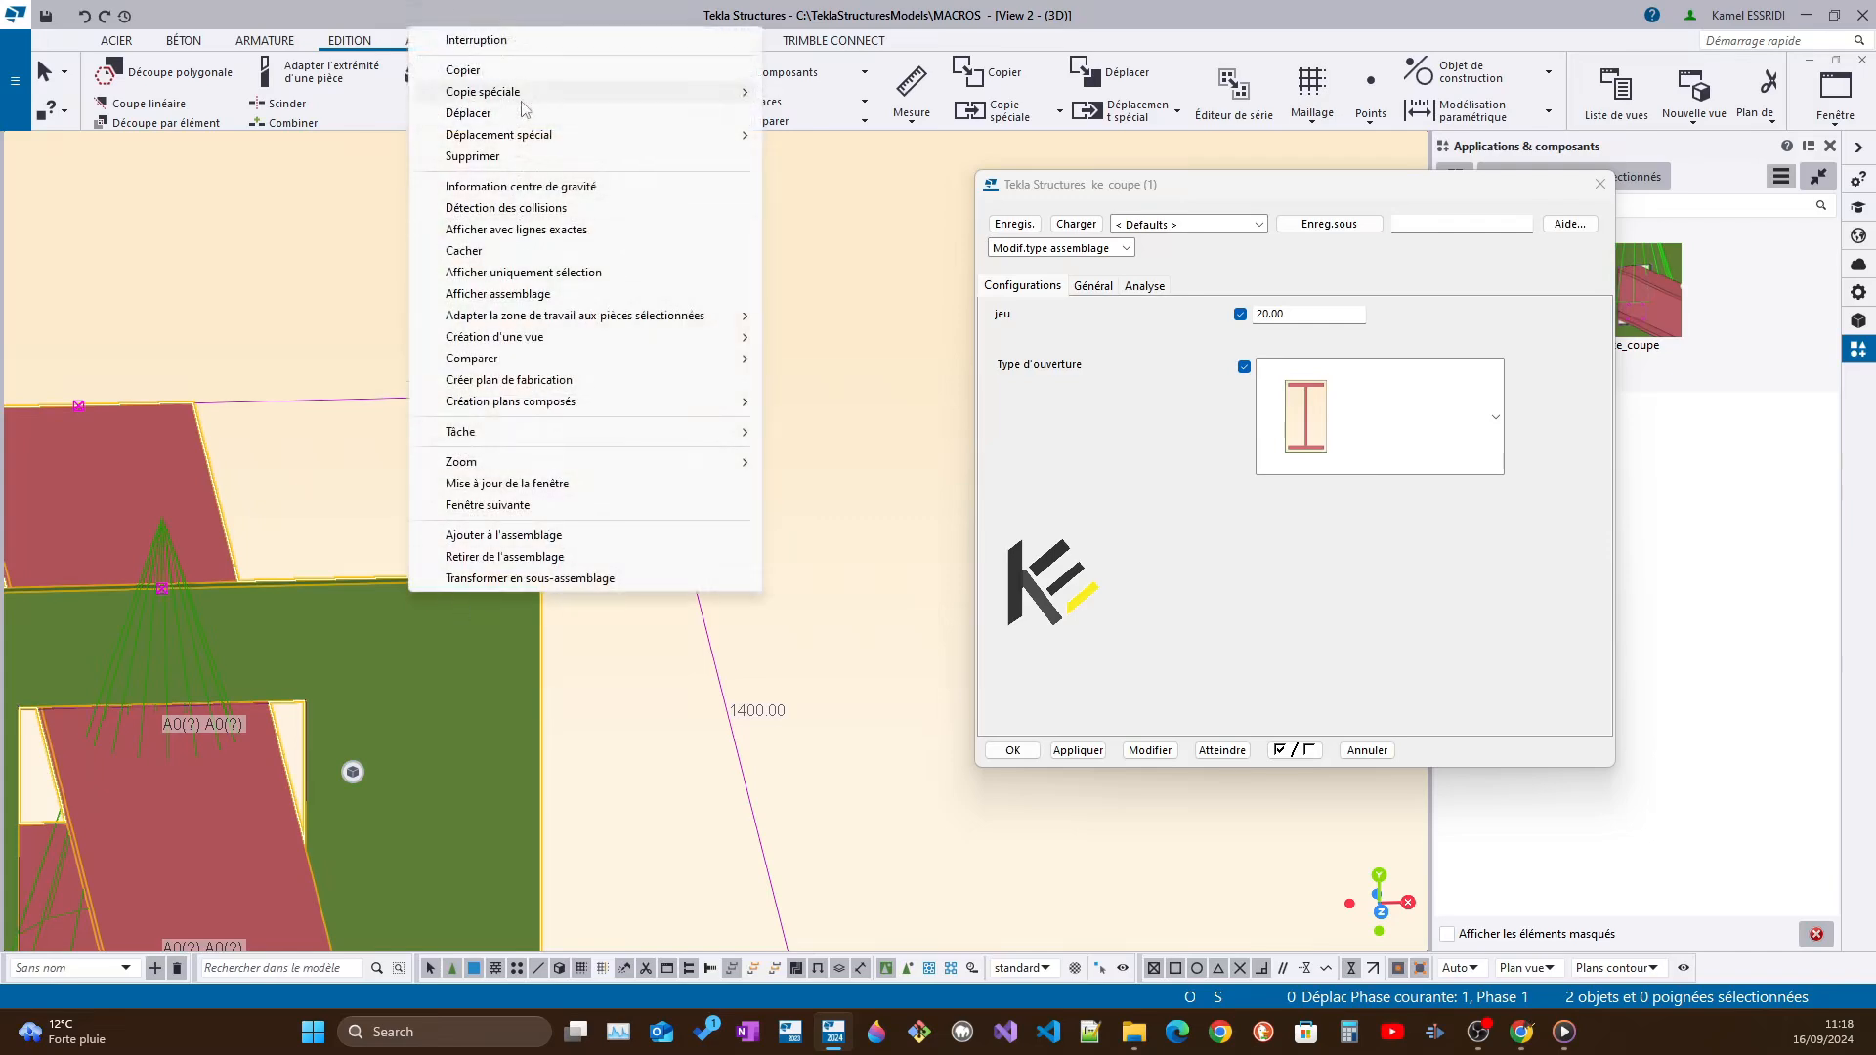
pyautogui.click(860, 93)
pyautogui.scroll(-5, 367, 589)
pyautogui.scroll(3, 305, 594)
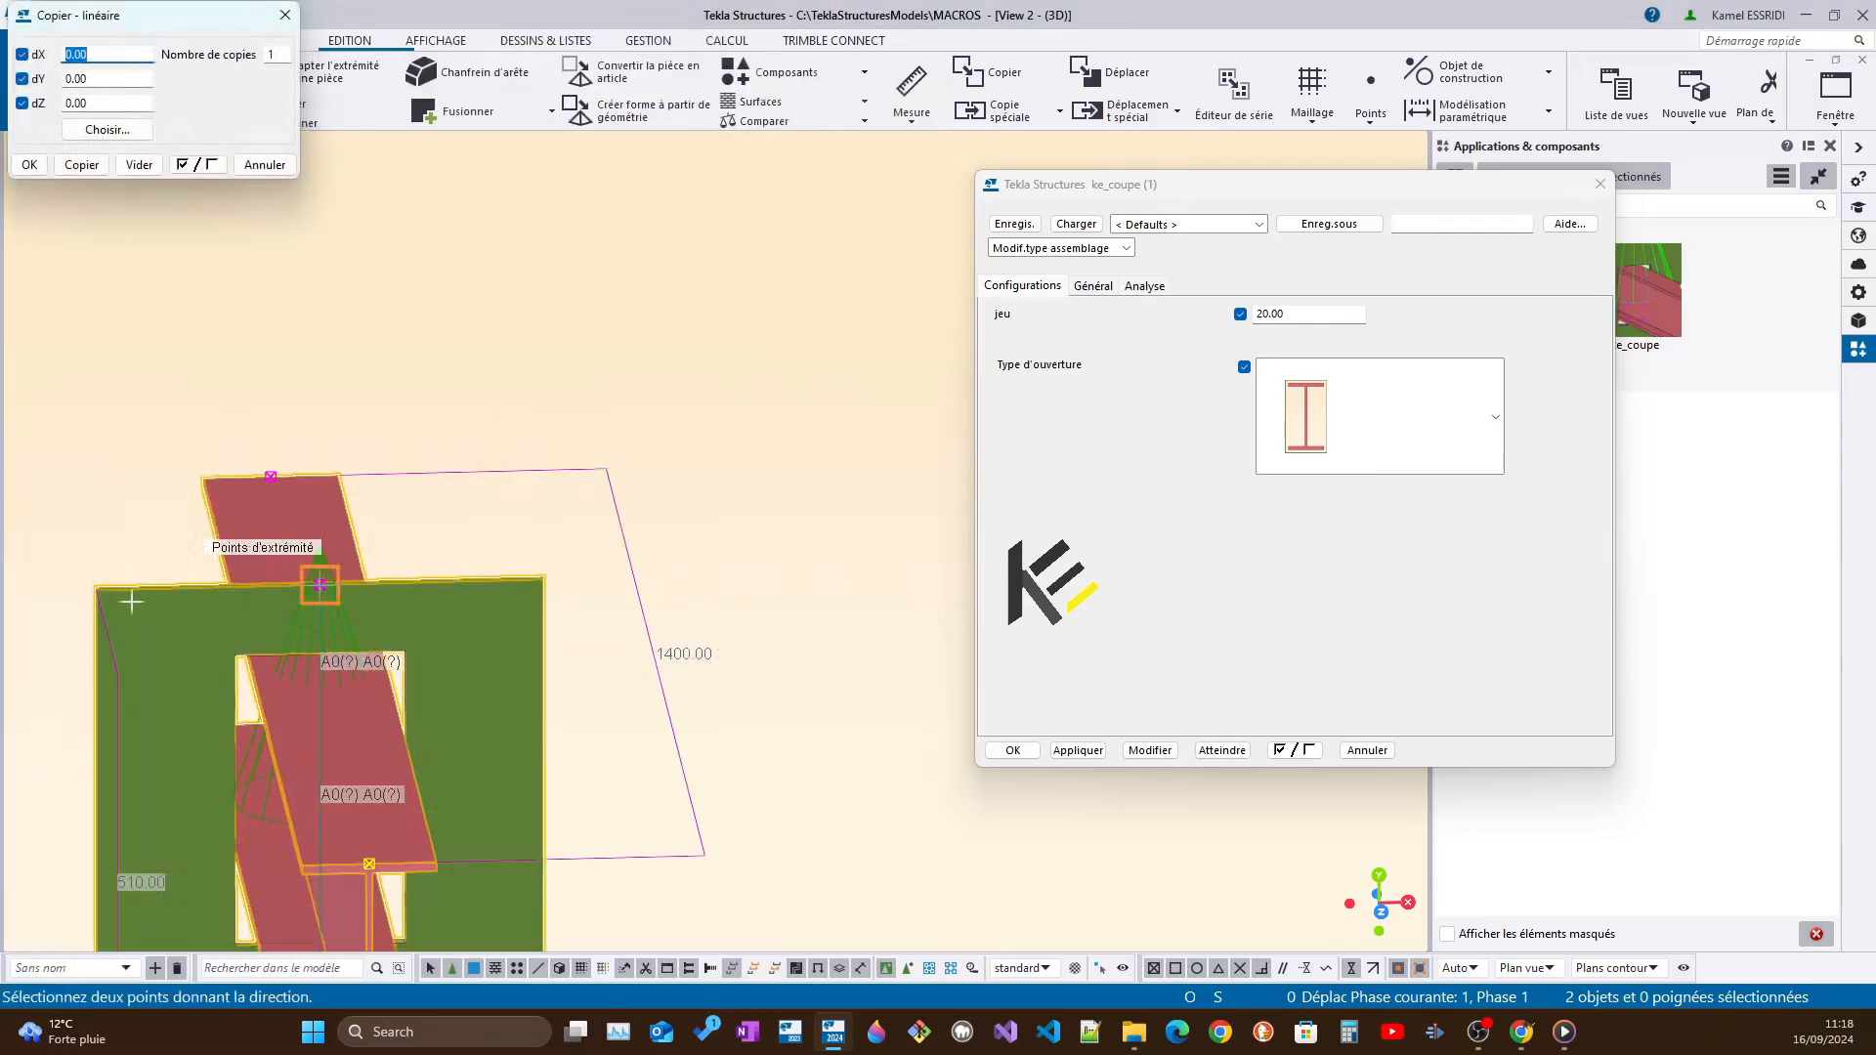
pyautogui.click(96, 590)
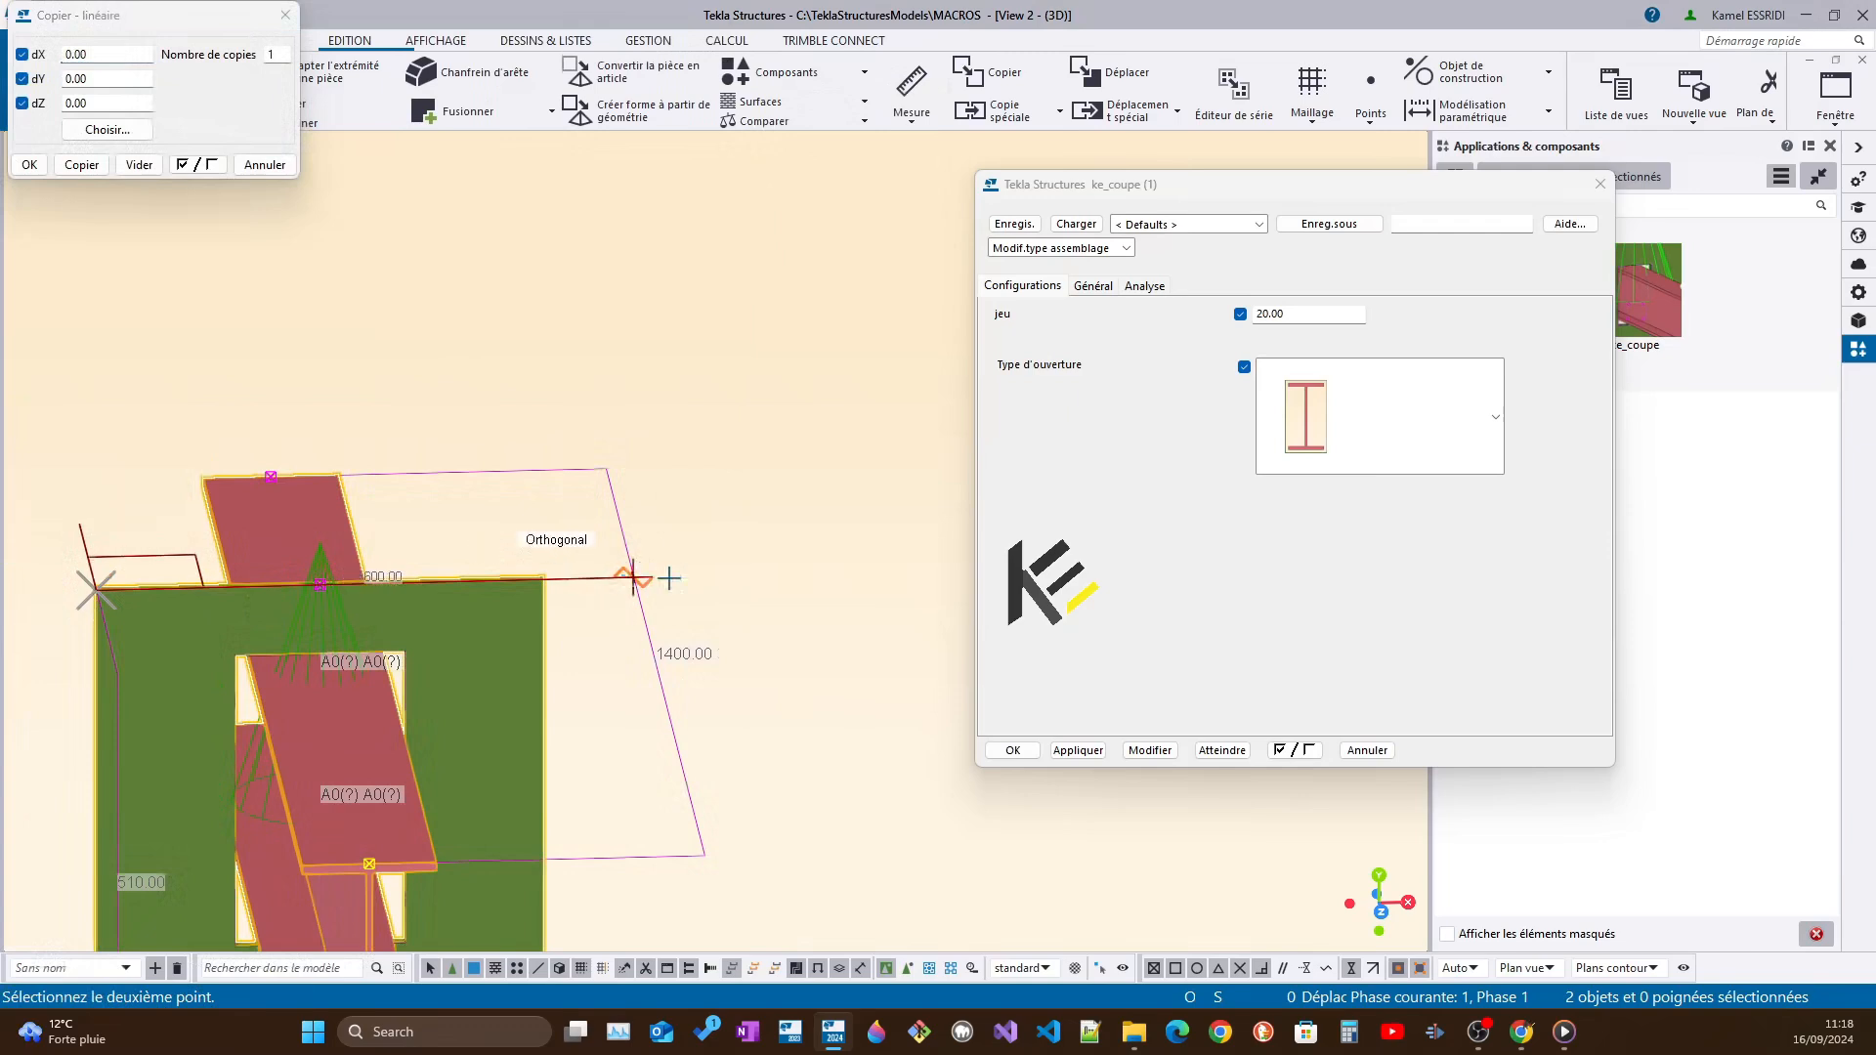
pyautogui.click(900, 572)
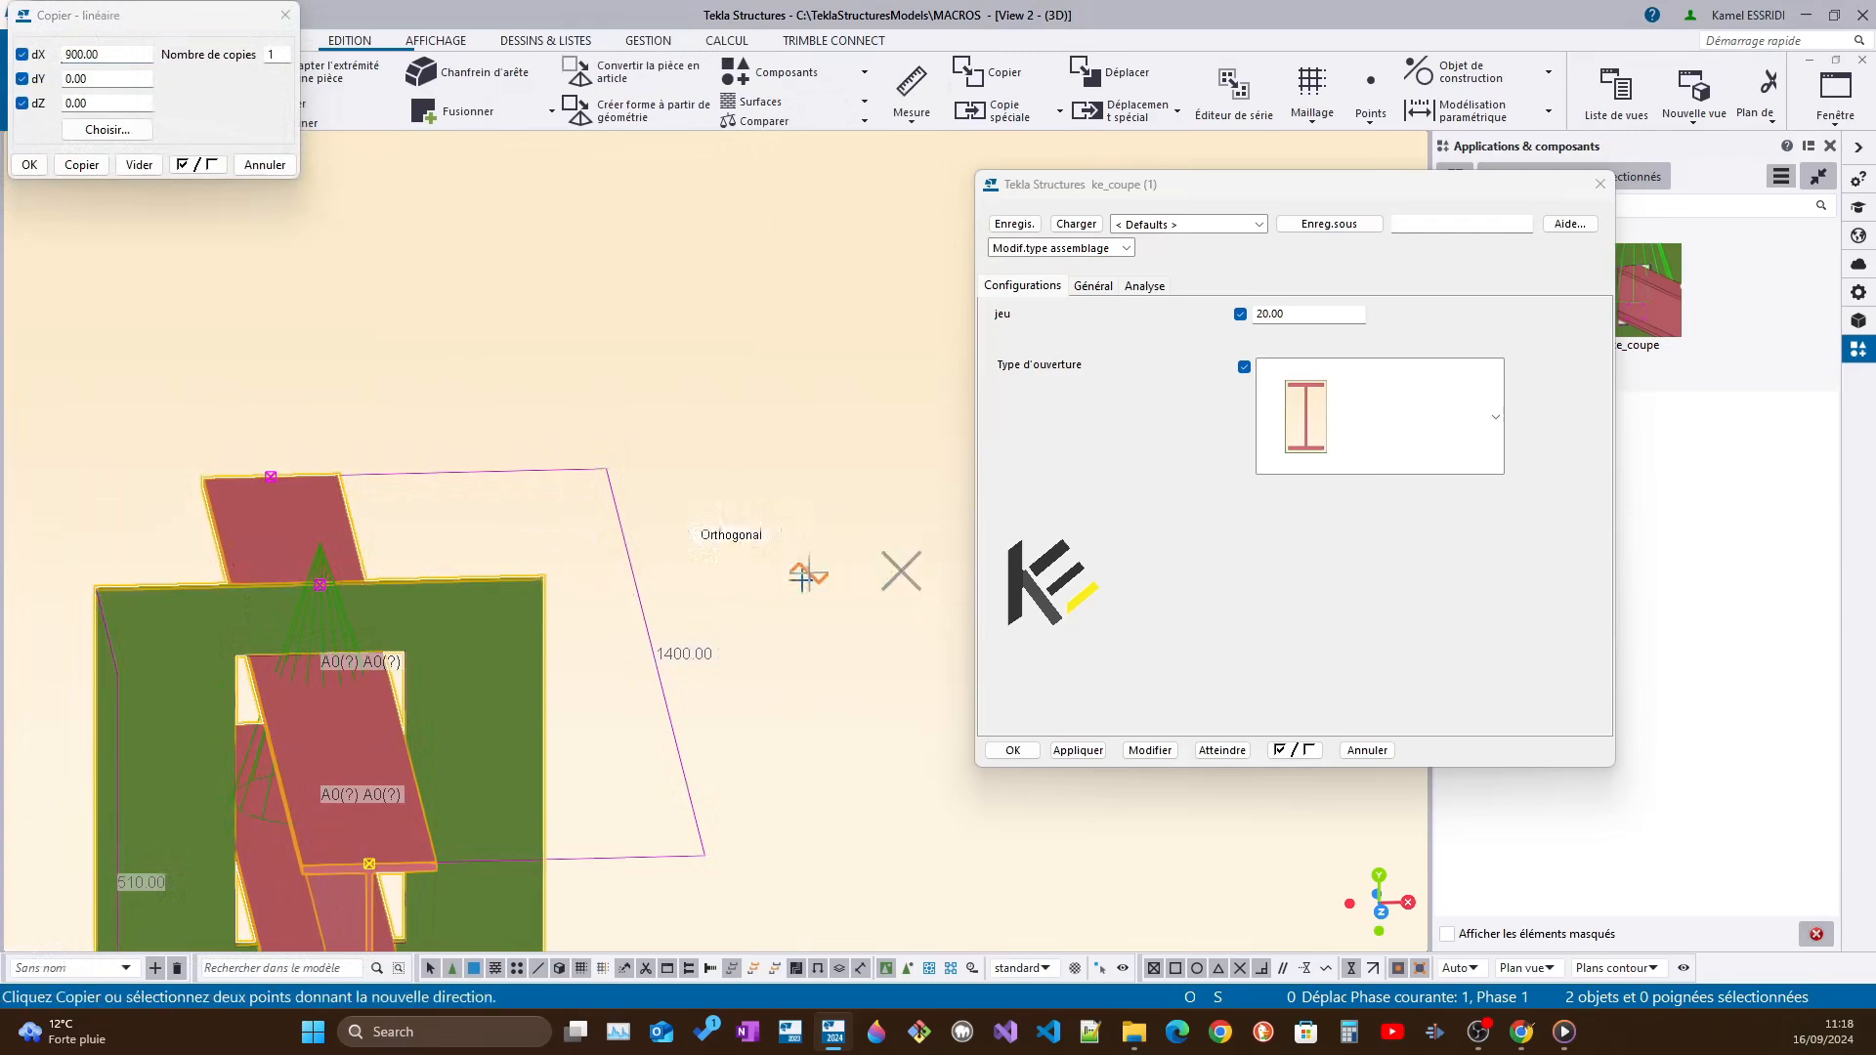
pyautogui.click(66, 54)
pyautogui.write('18')
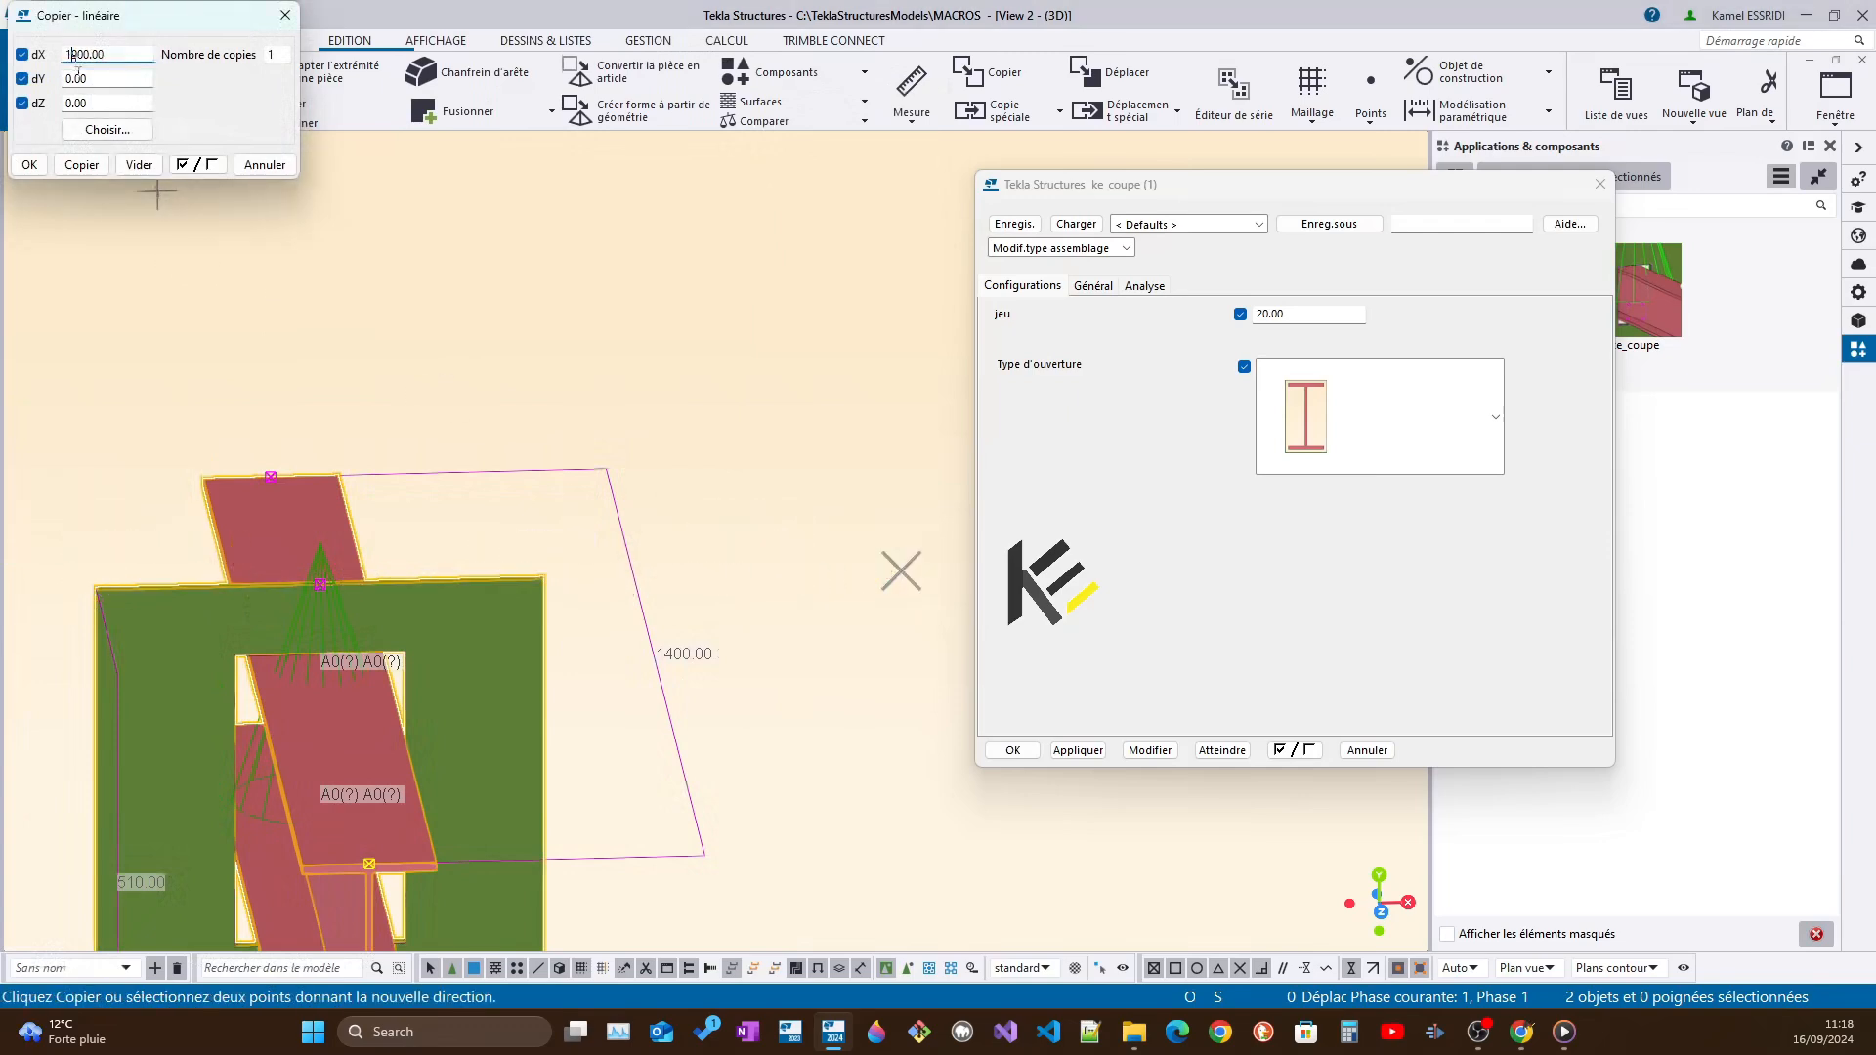
pyautogui.click(88, 164)
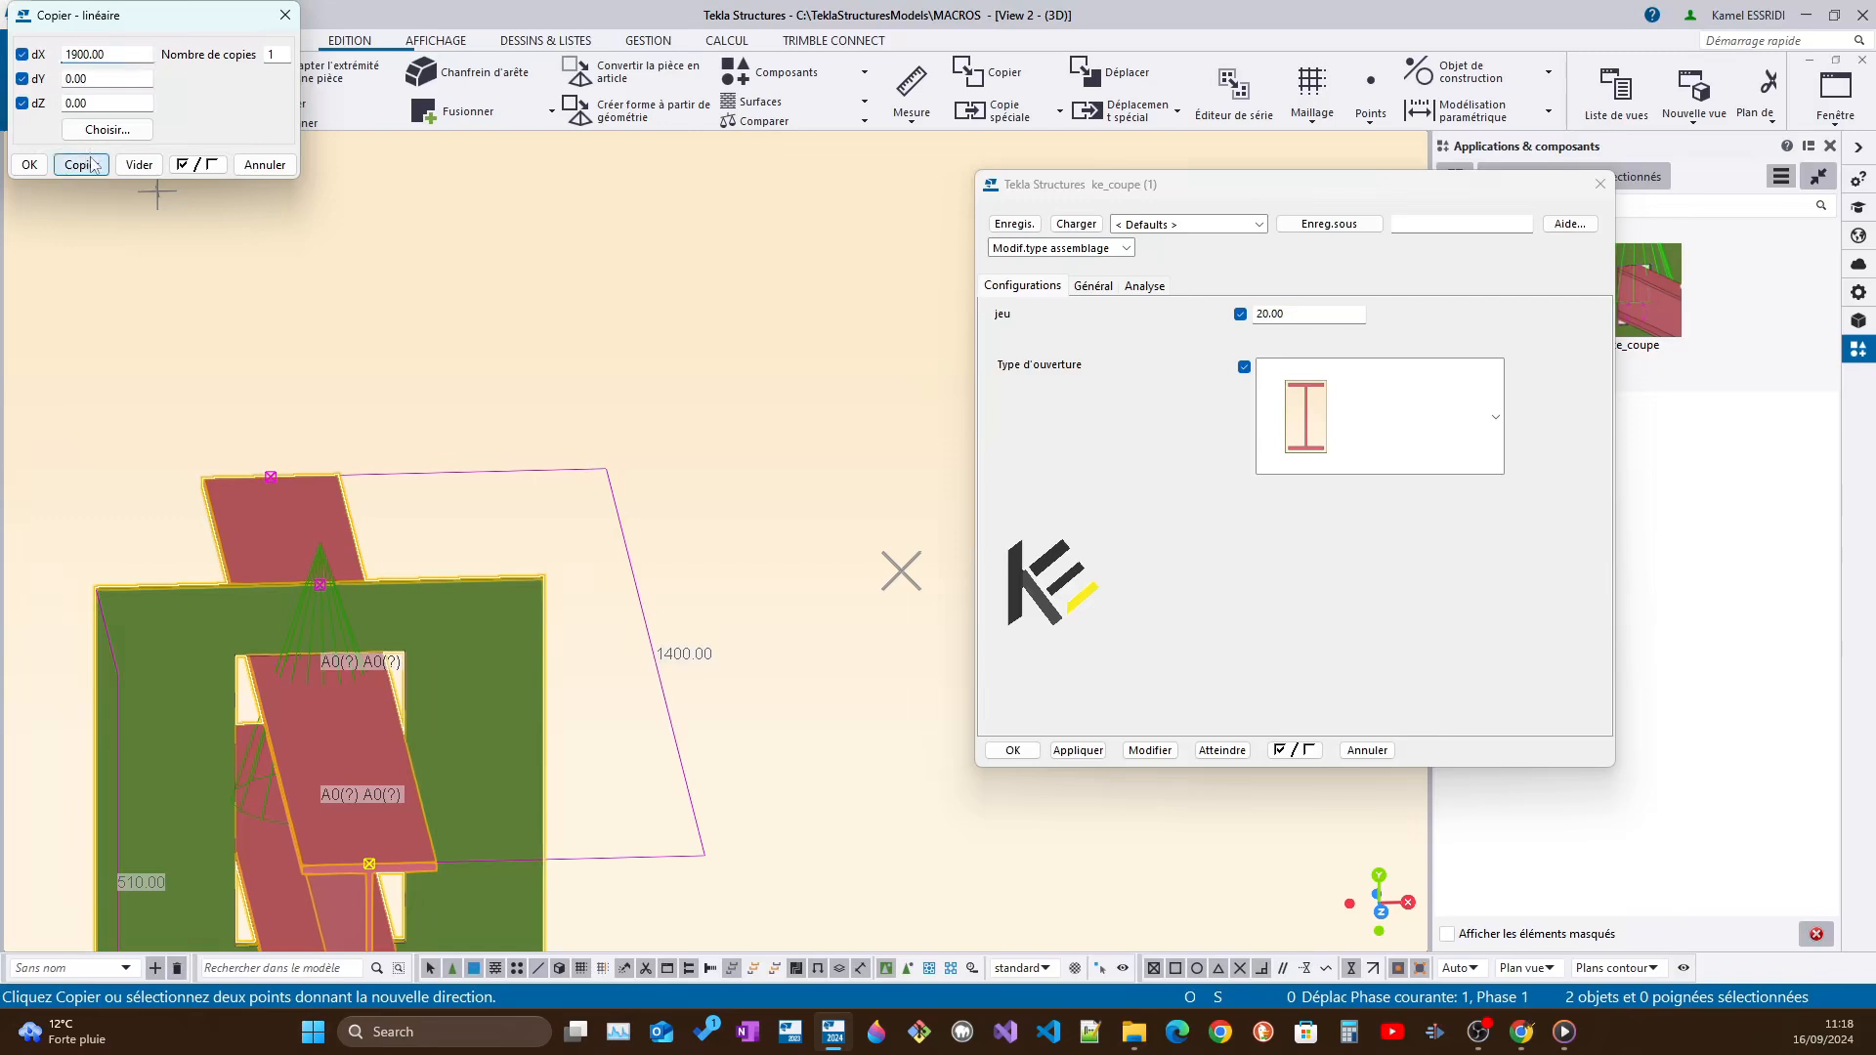
pyautogui.click(285, 16)
# Delete the ke_coupe component from the plate around the original beam
pyautogui.scroll(-6, 272, 260)
pyautogui.scroll(5, 586, 336)
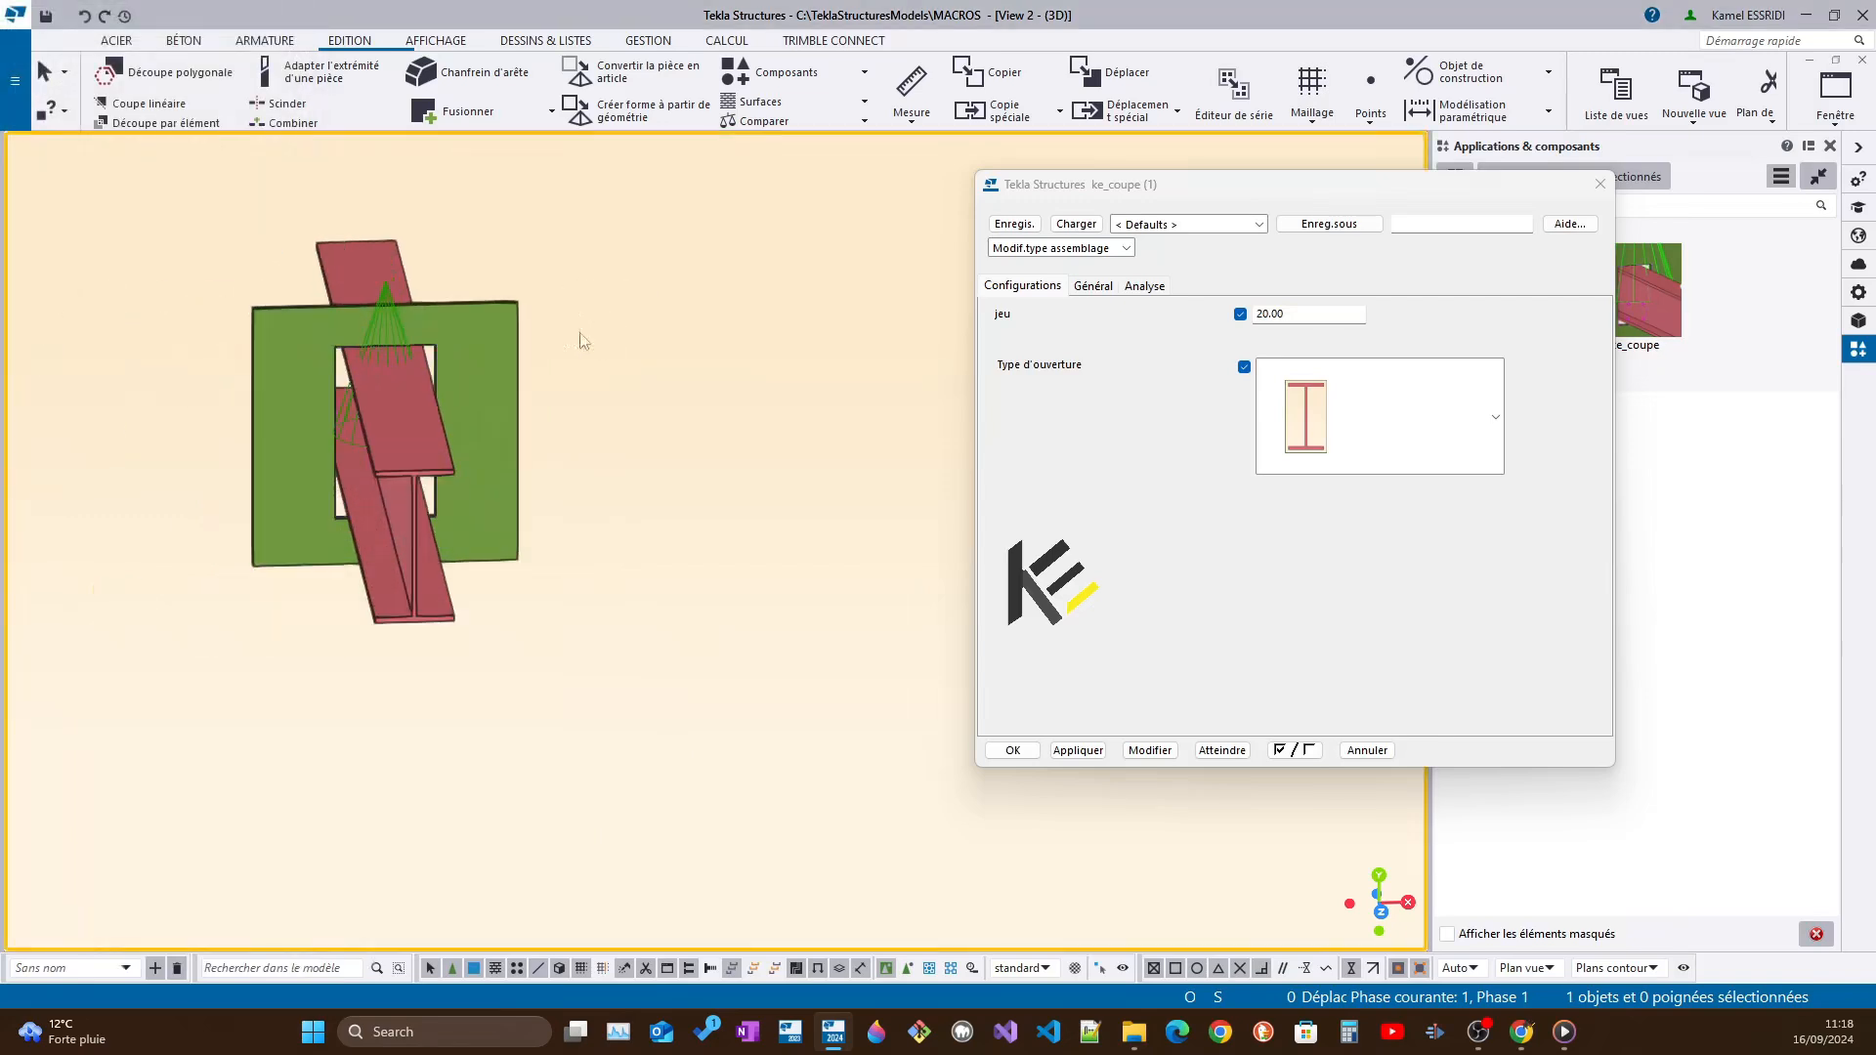
pyautogui.scroll(4, 572, 381)
pyautogui.click(272, 306)
pyautogui.press('Delete')
pyautogui.moveTo(327, 338); pyautogui.dragTo(476, 342, button='middle')
pyautogui.scroll(-2, 459, 376)
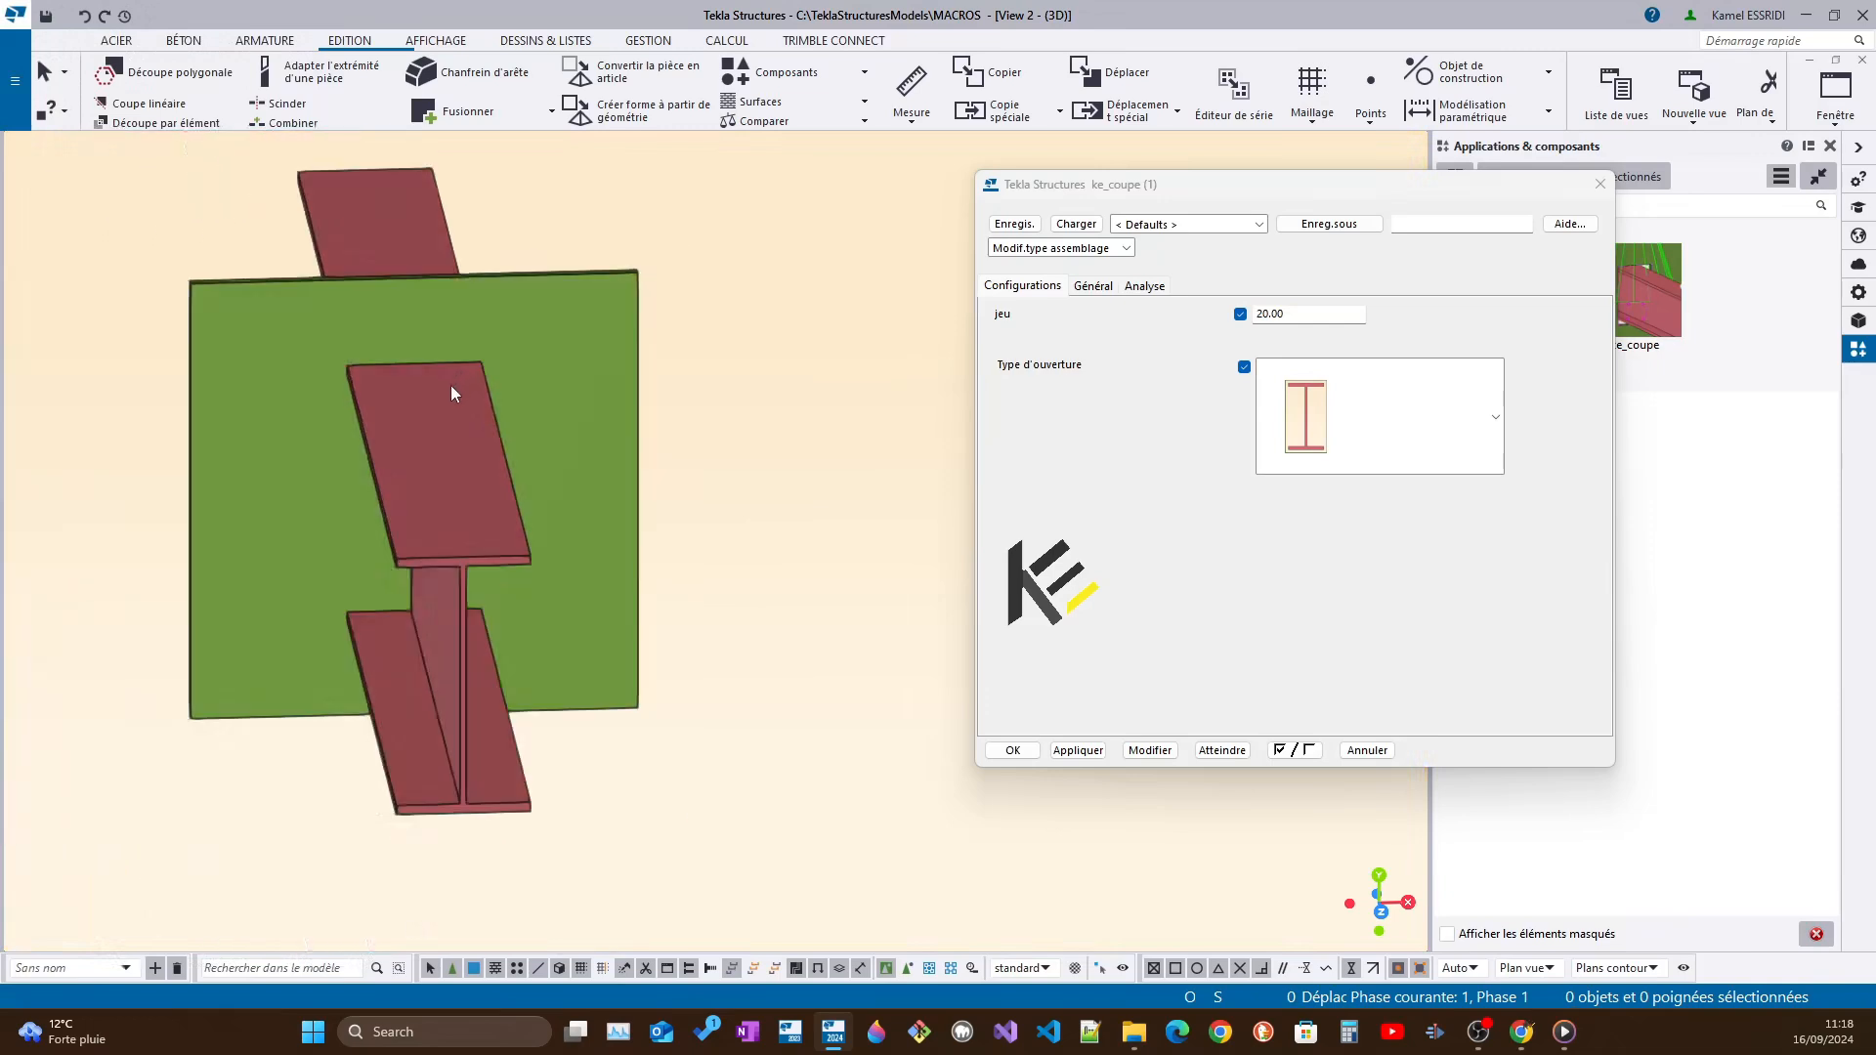
# Apply the ke_coupe component with its default settings, taking the plate as main part and the beam as secondary part
pyautogui.click(1600, 184)
pyautogui.scroll(-2, 905, 545)
pyautogui.keyDown('ctrl'); pyautogui.moveTo(646, 528); pyautogui.dragTo(790, 541, button='middle'); pyautogui.keyUp('ctrl')
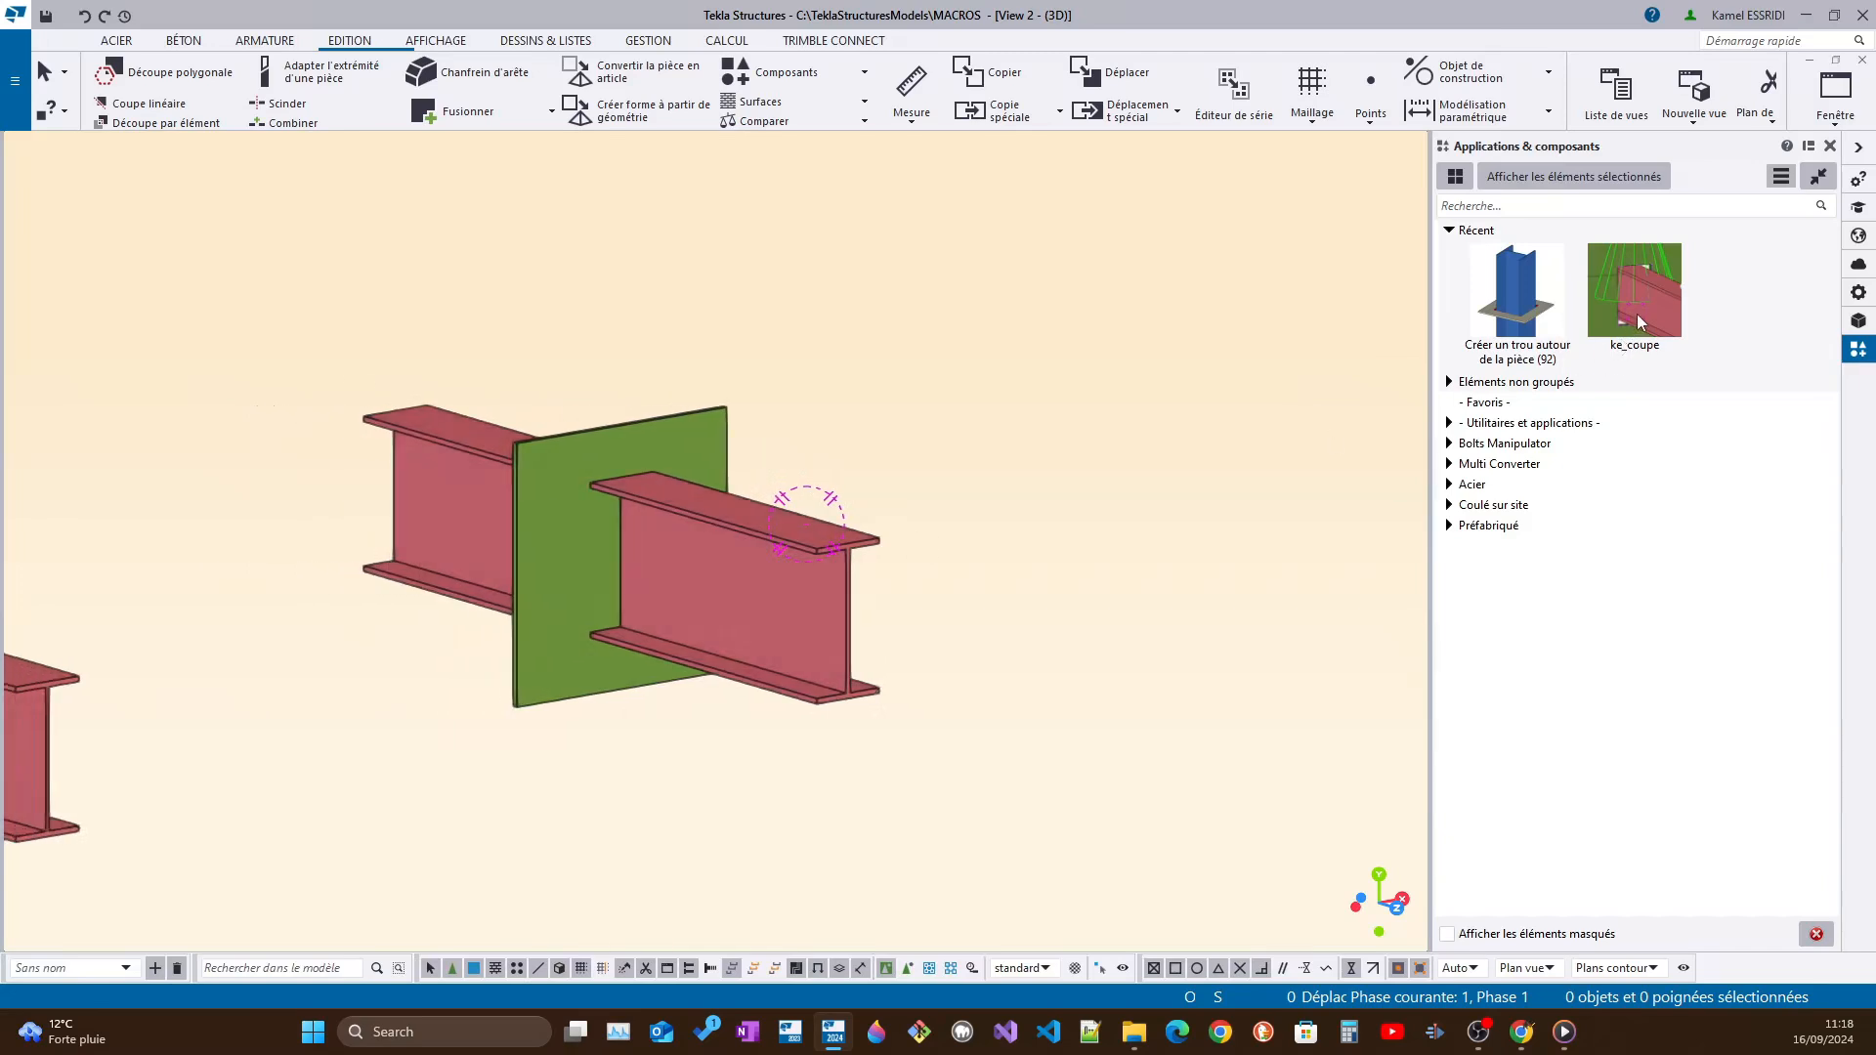
pyautogui.click(1637, 284)
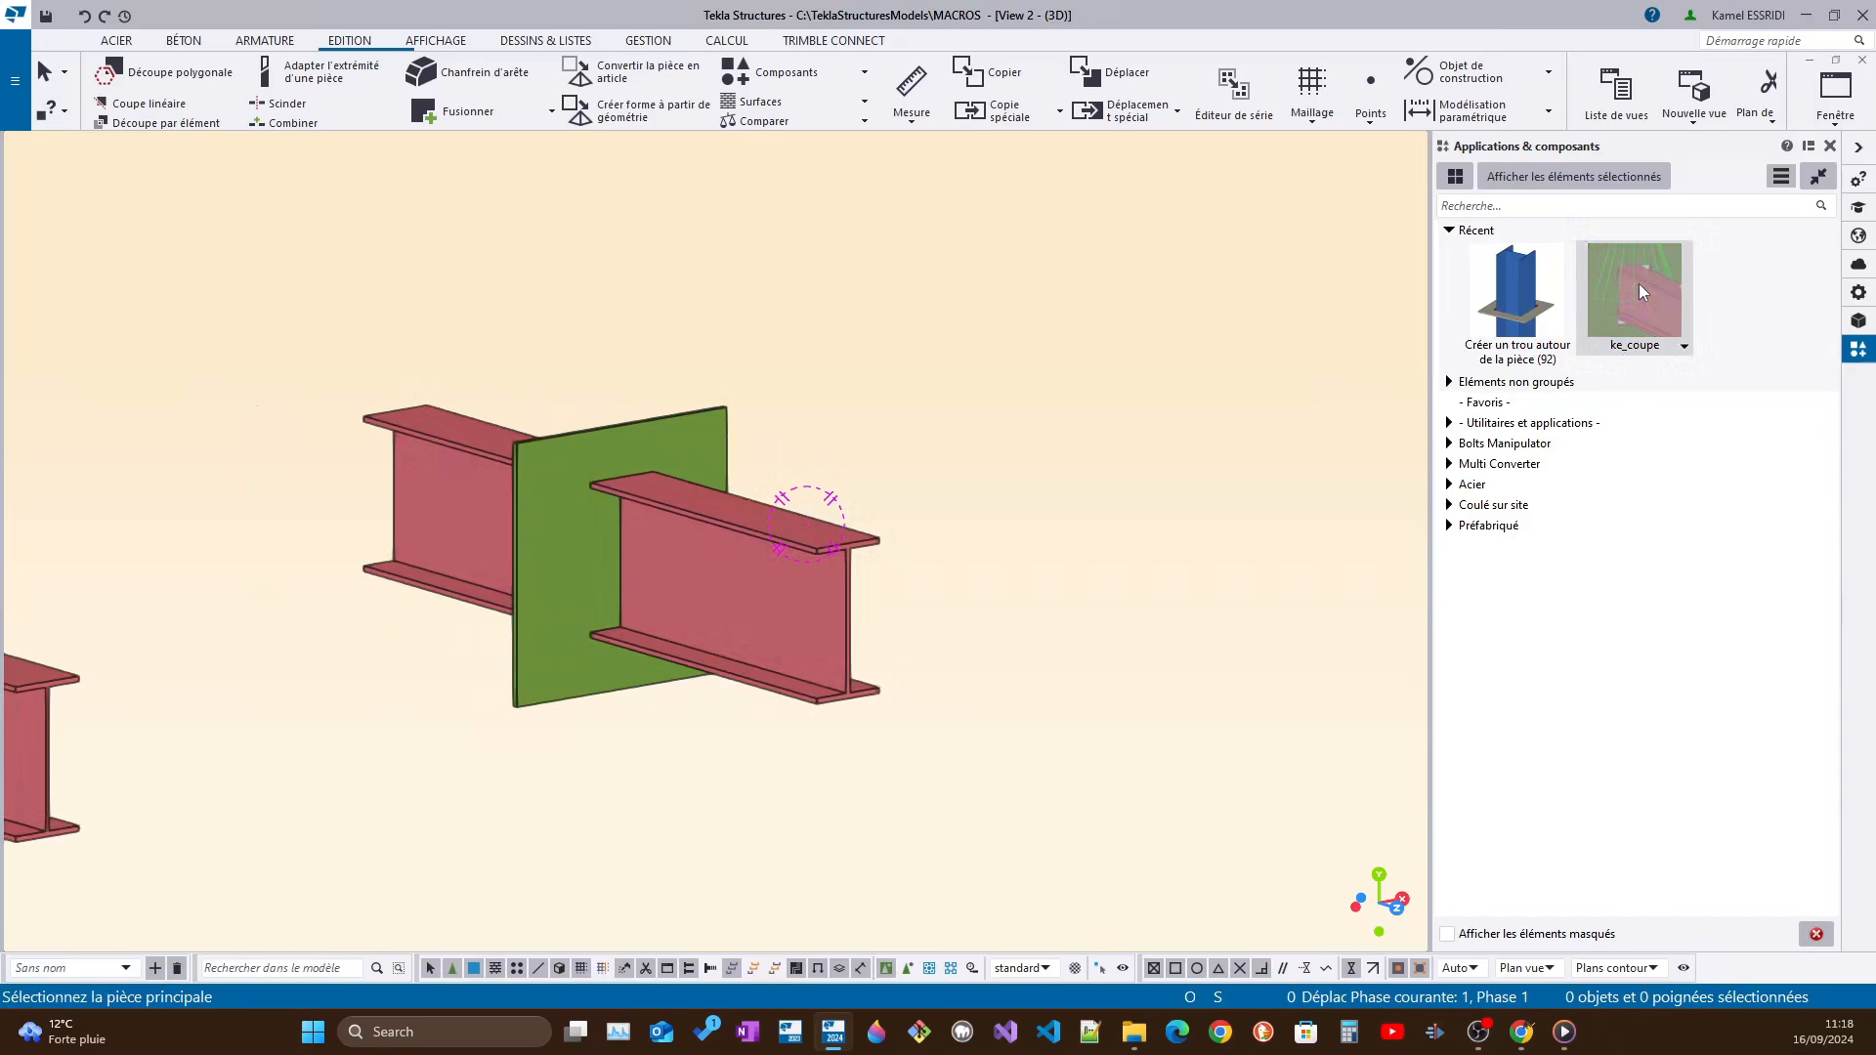
pyautogui.doubleClick(1648, 284)
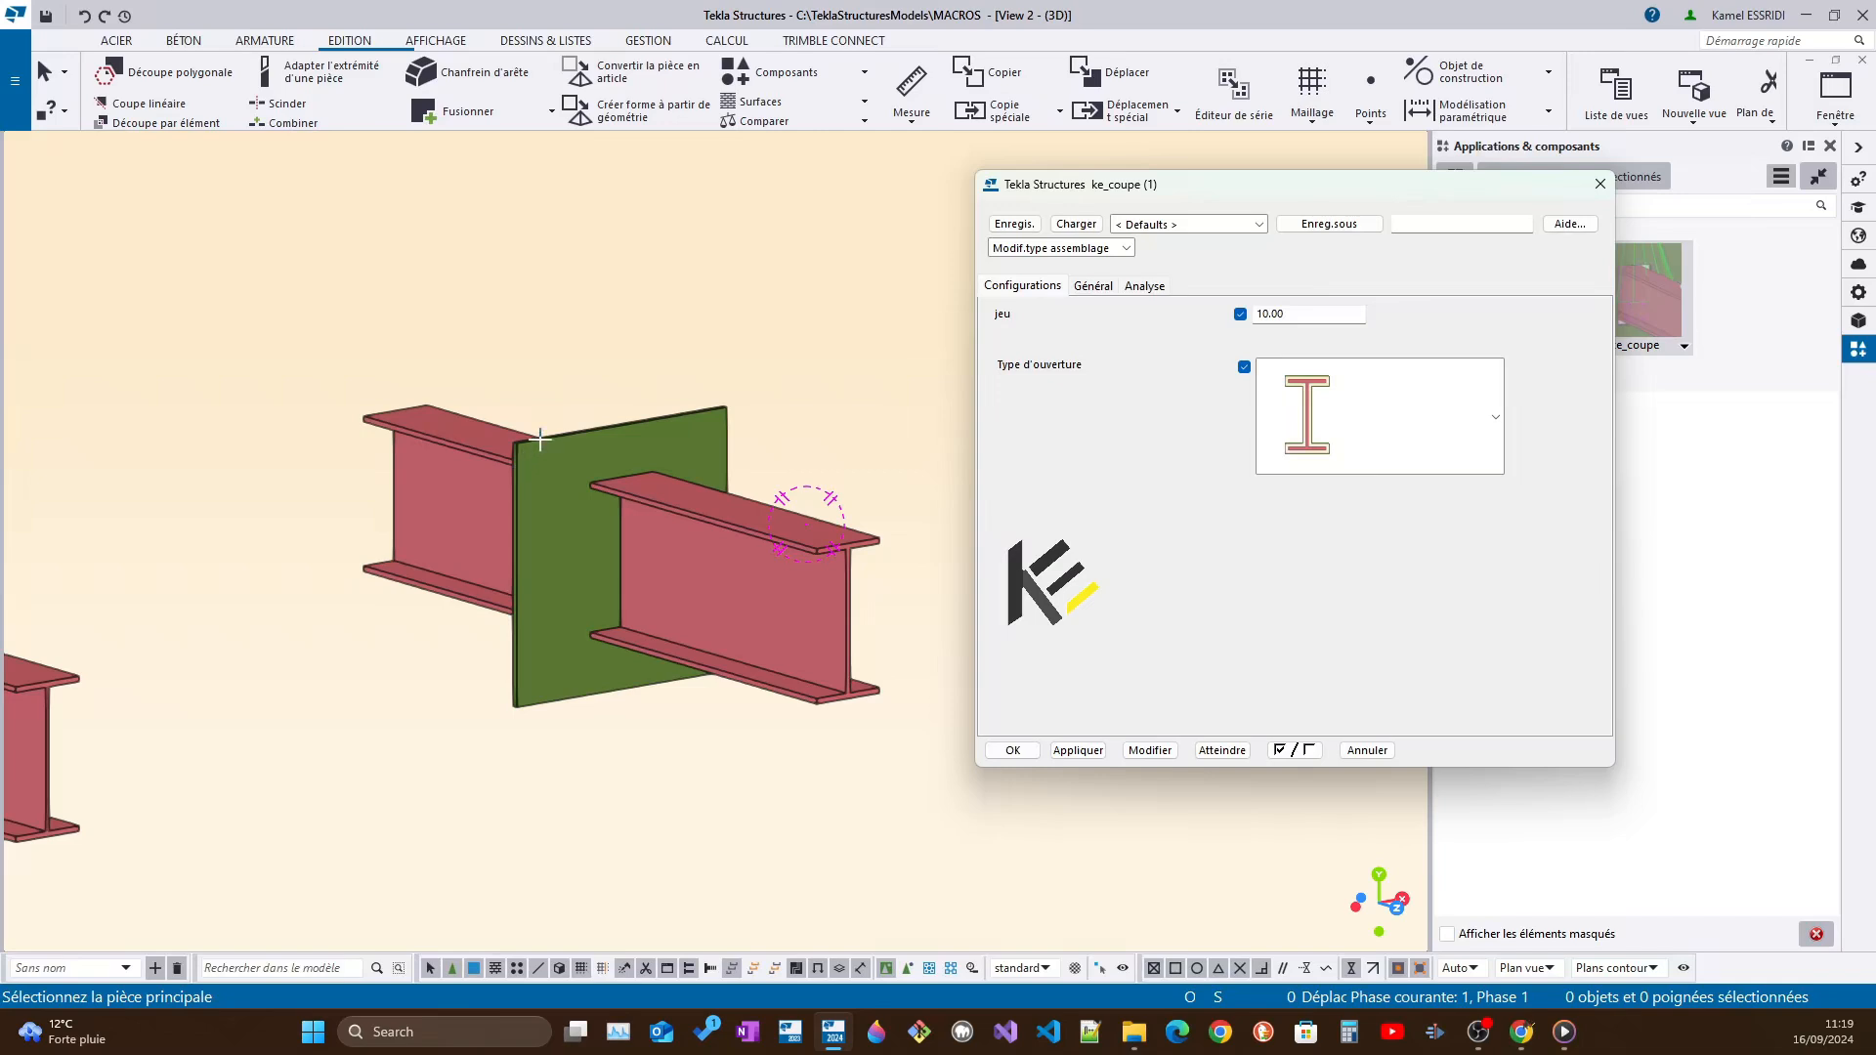
pyautogui.click(649, 423)
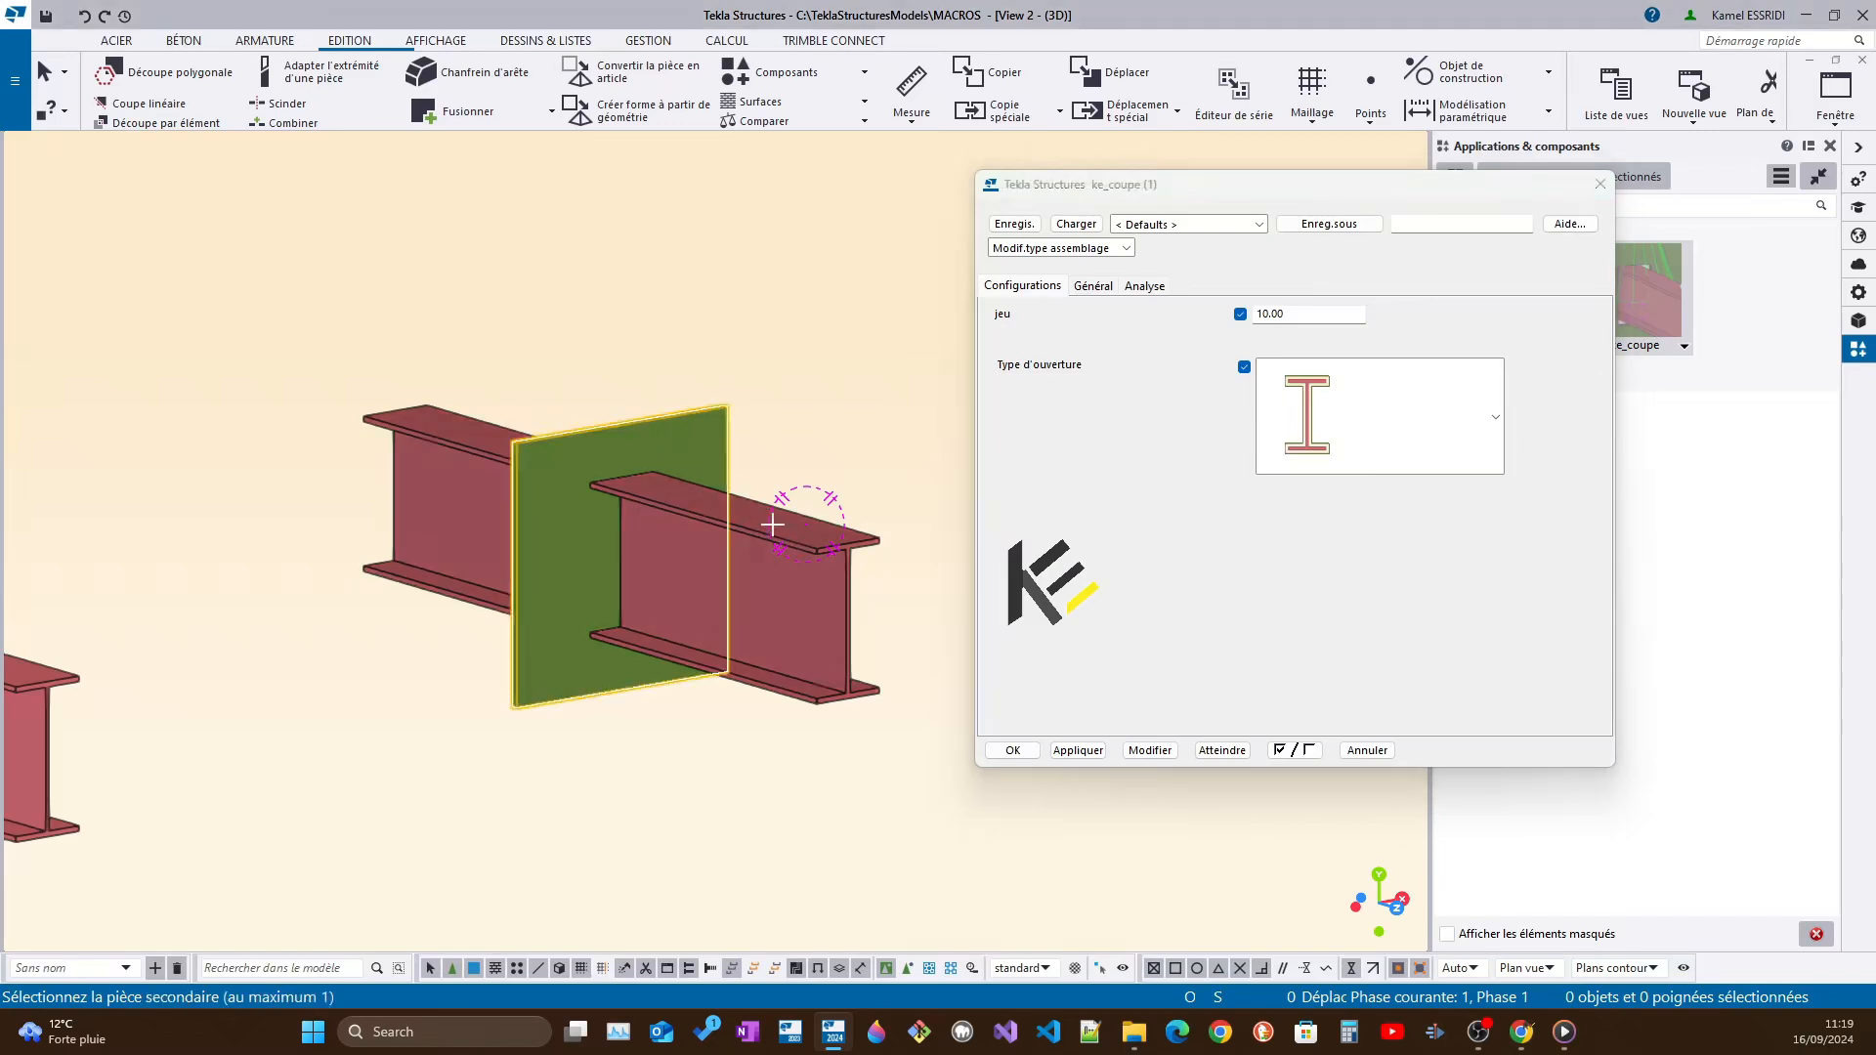
pyautogui.click(772, 525)
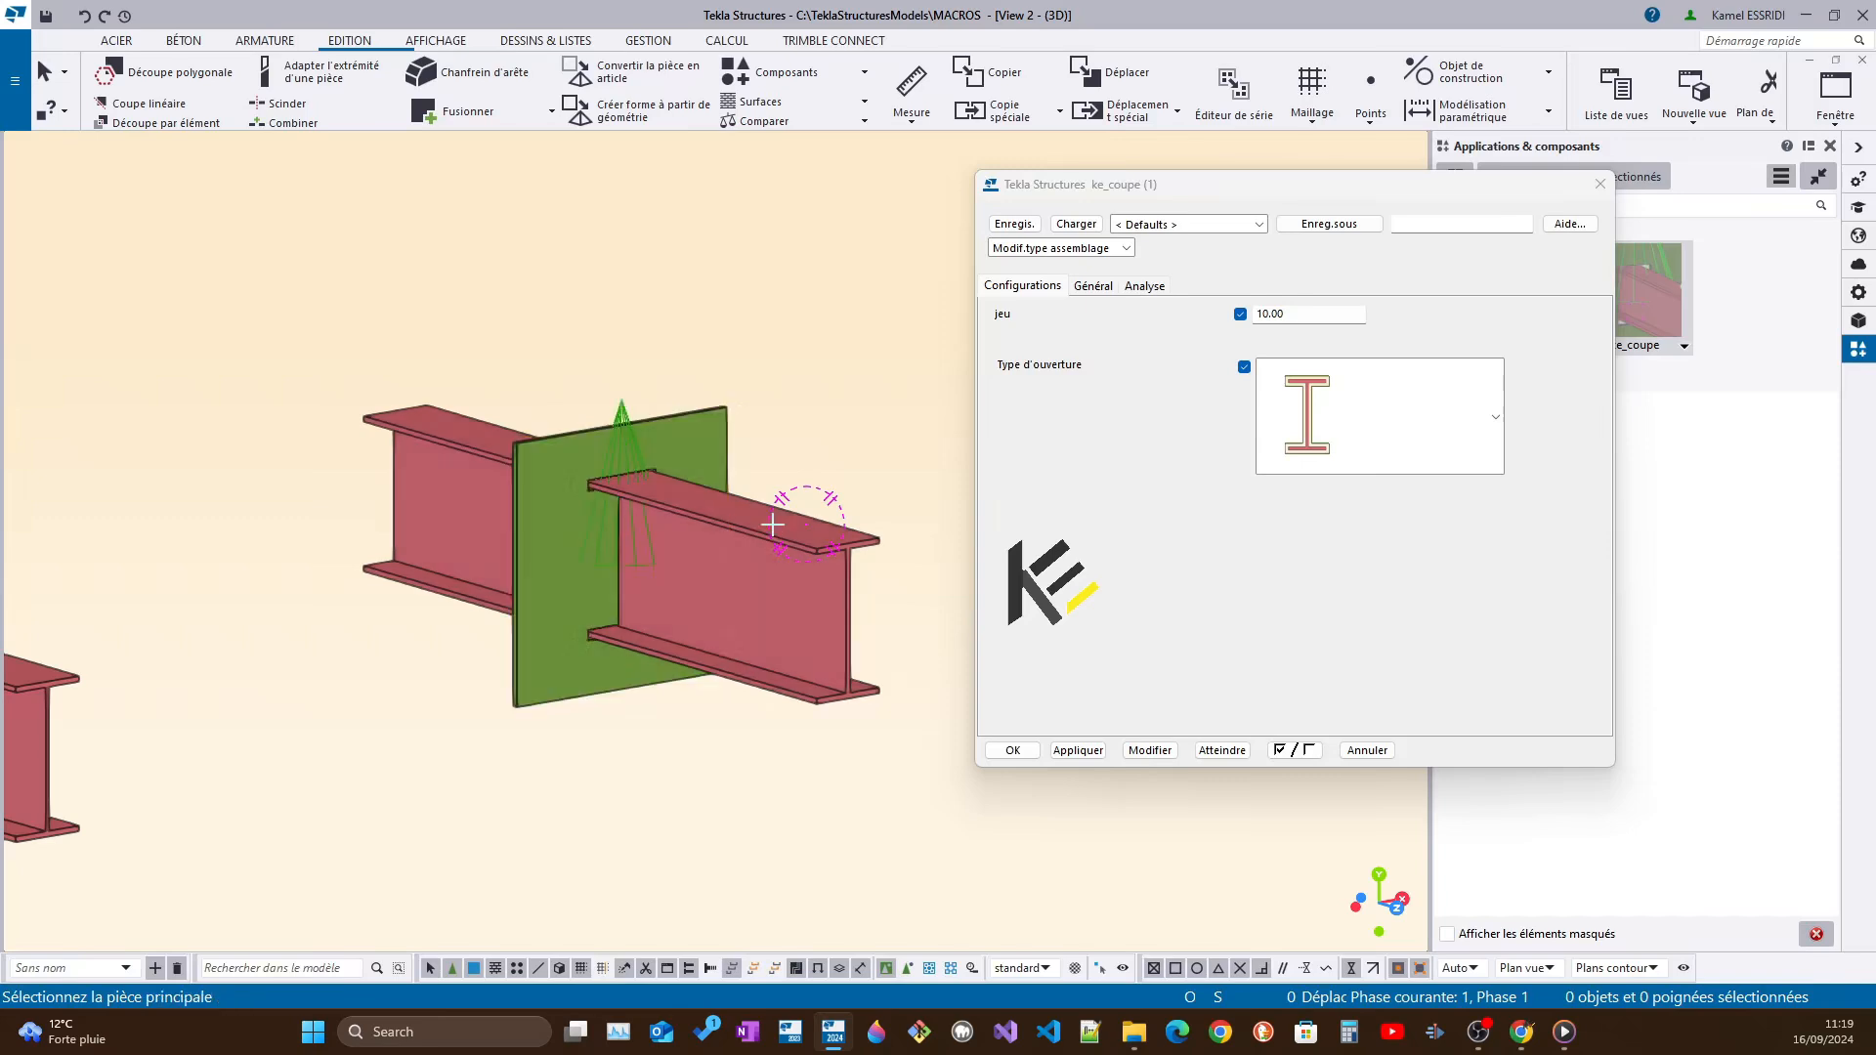
pyautogui.scroll(5, 608, 532)
pyautogui.keyDown('ctrl'); pyautogui.moveTo(641, 535); pyautogui.dragTo(747, 442, button='middle'); pyautogui.keyUp('ctrl')
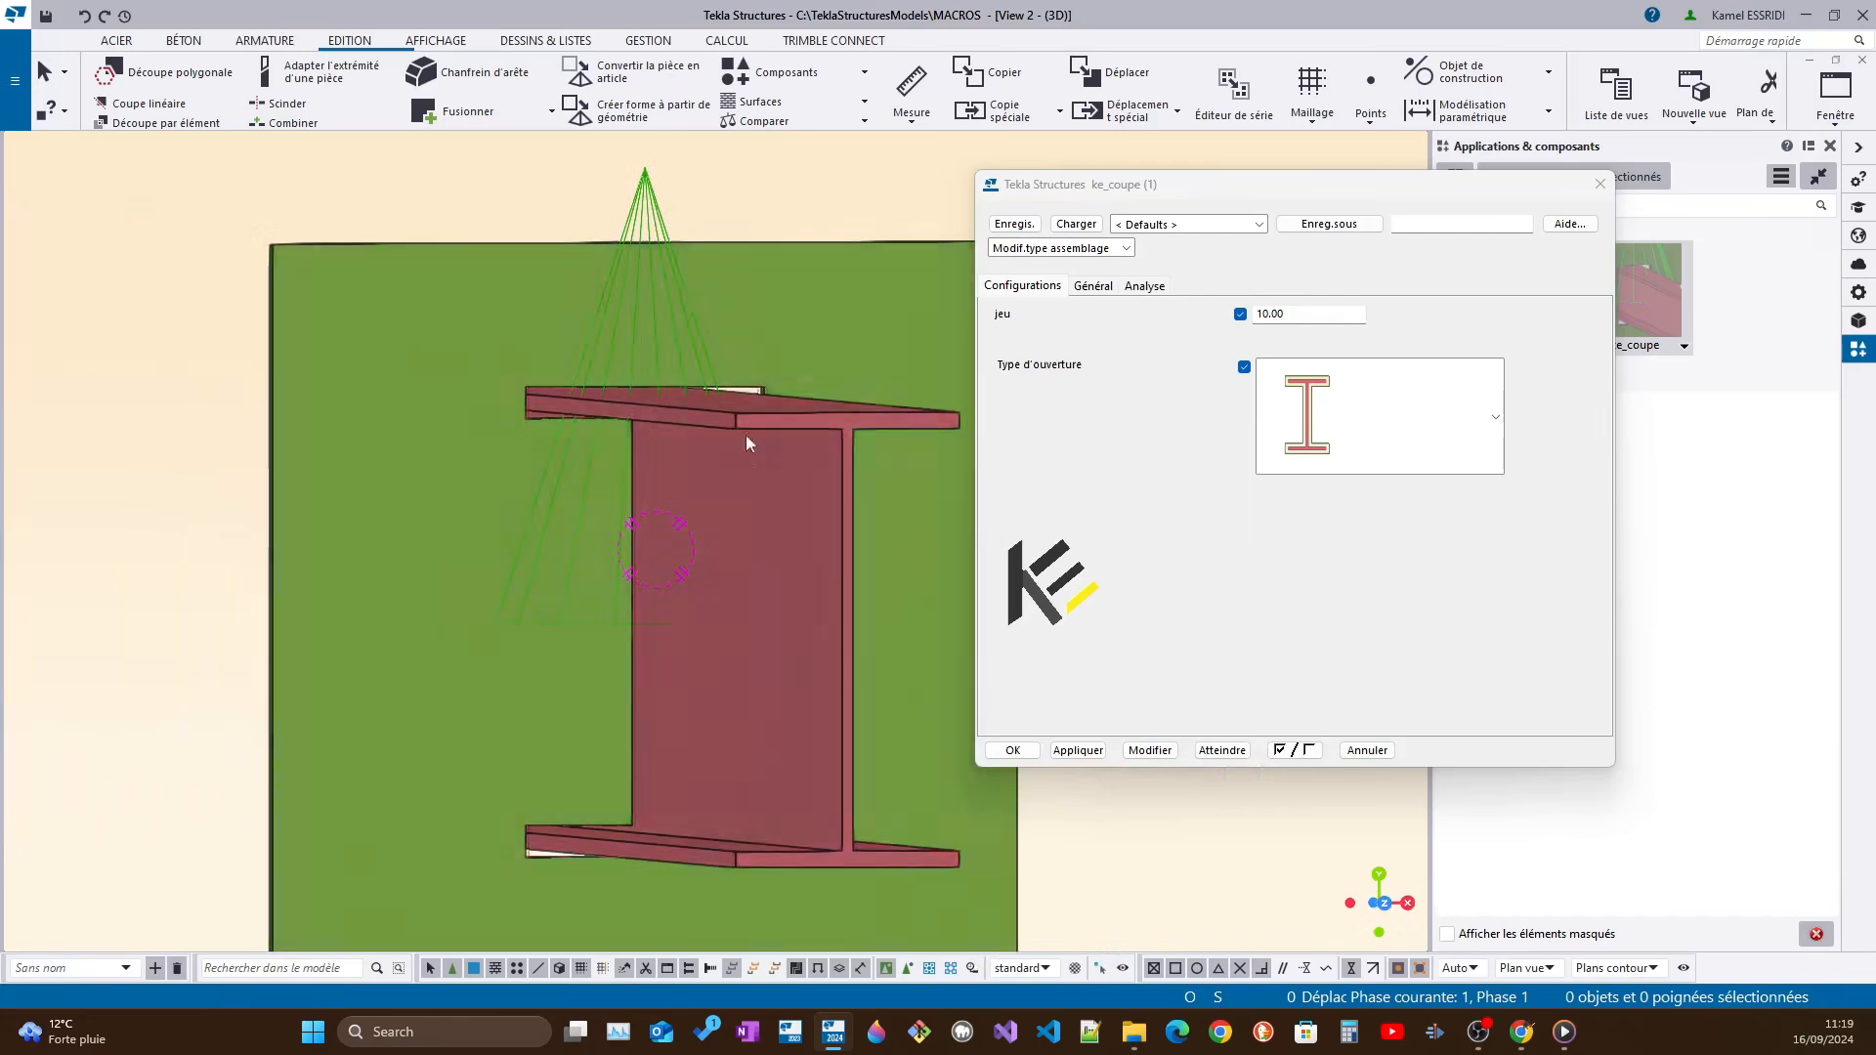
# Change the ke_coupe component's opening type to the rectangular cut-out and apply it to the component on the plate
pyautogui.doubleClick(1270, 314)
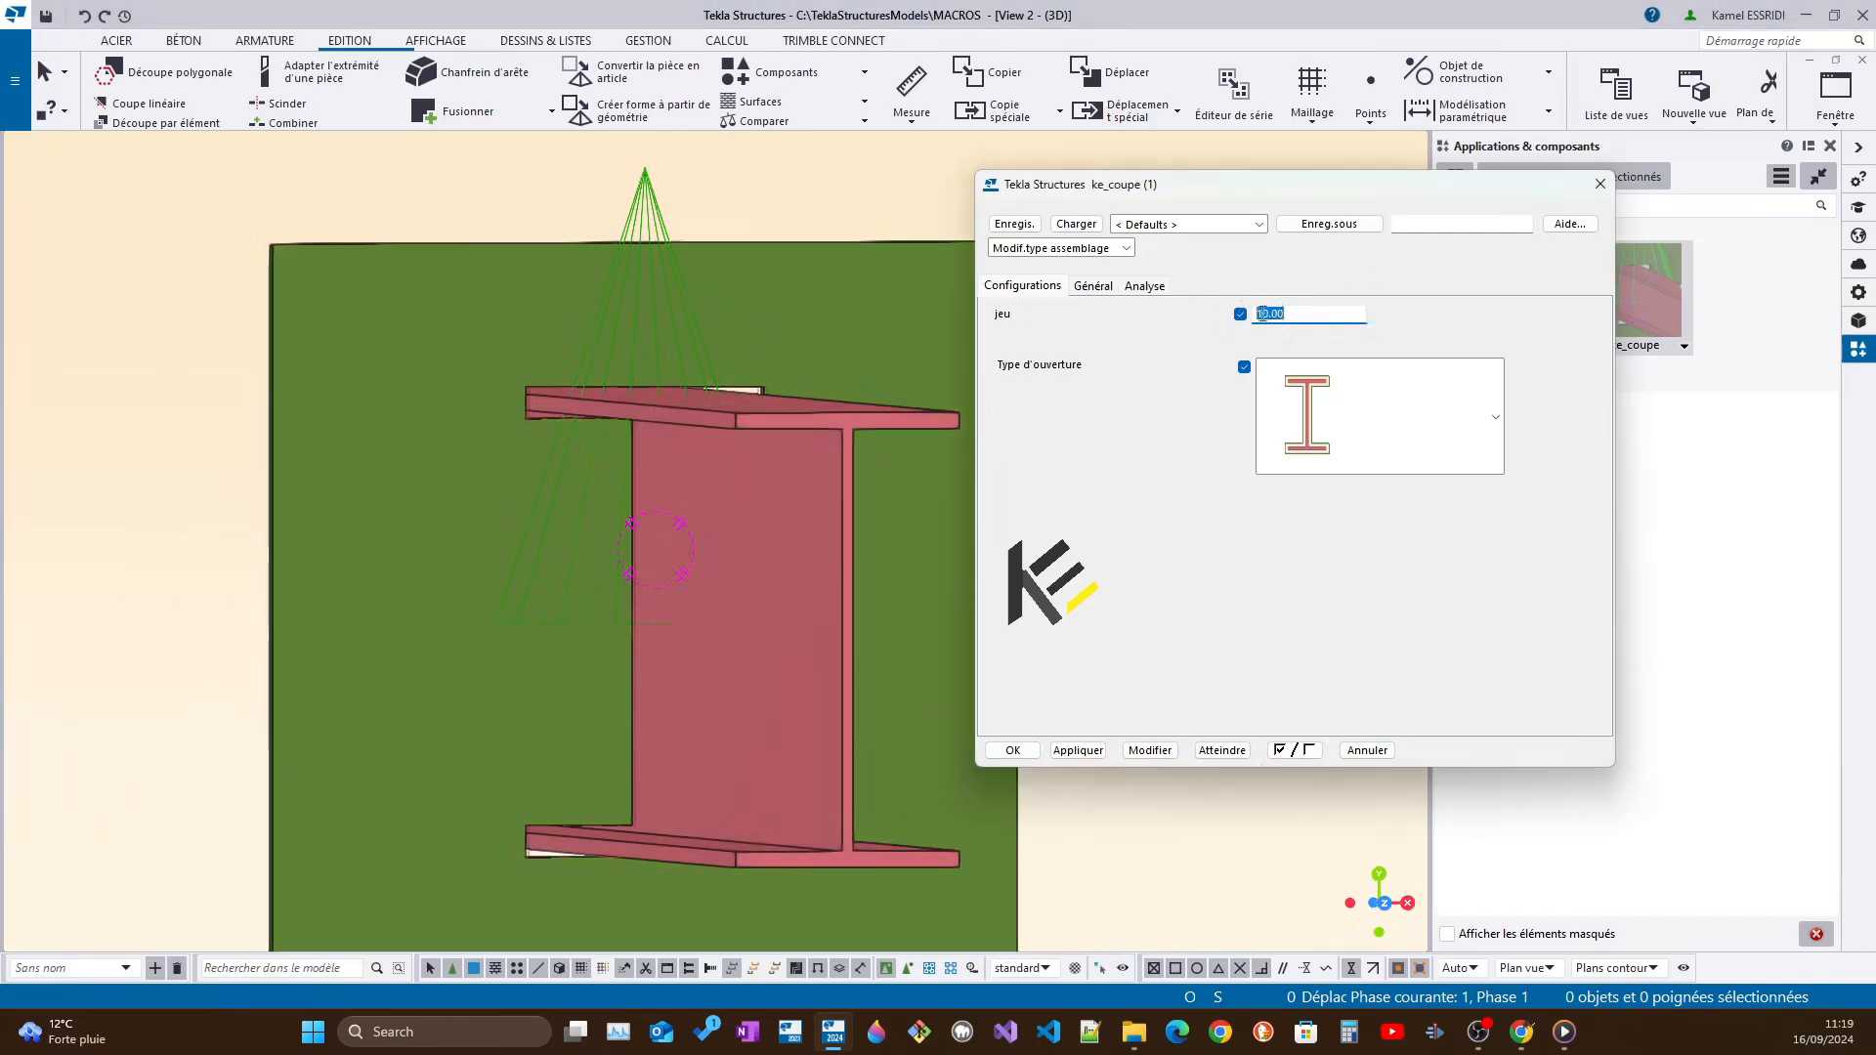
pyautogui.click(1352, 436)
pyautogui.click(1403, 448)
pyautogui.click(1403, 449)
pyautogui.click(1339, 624)
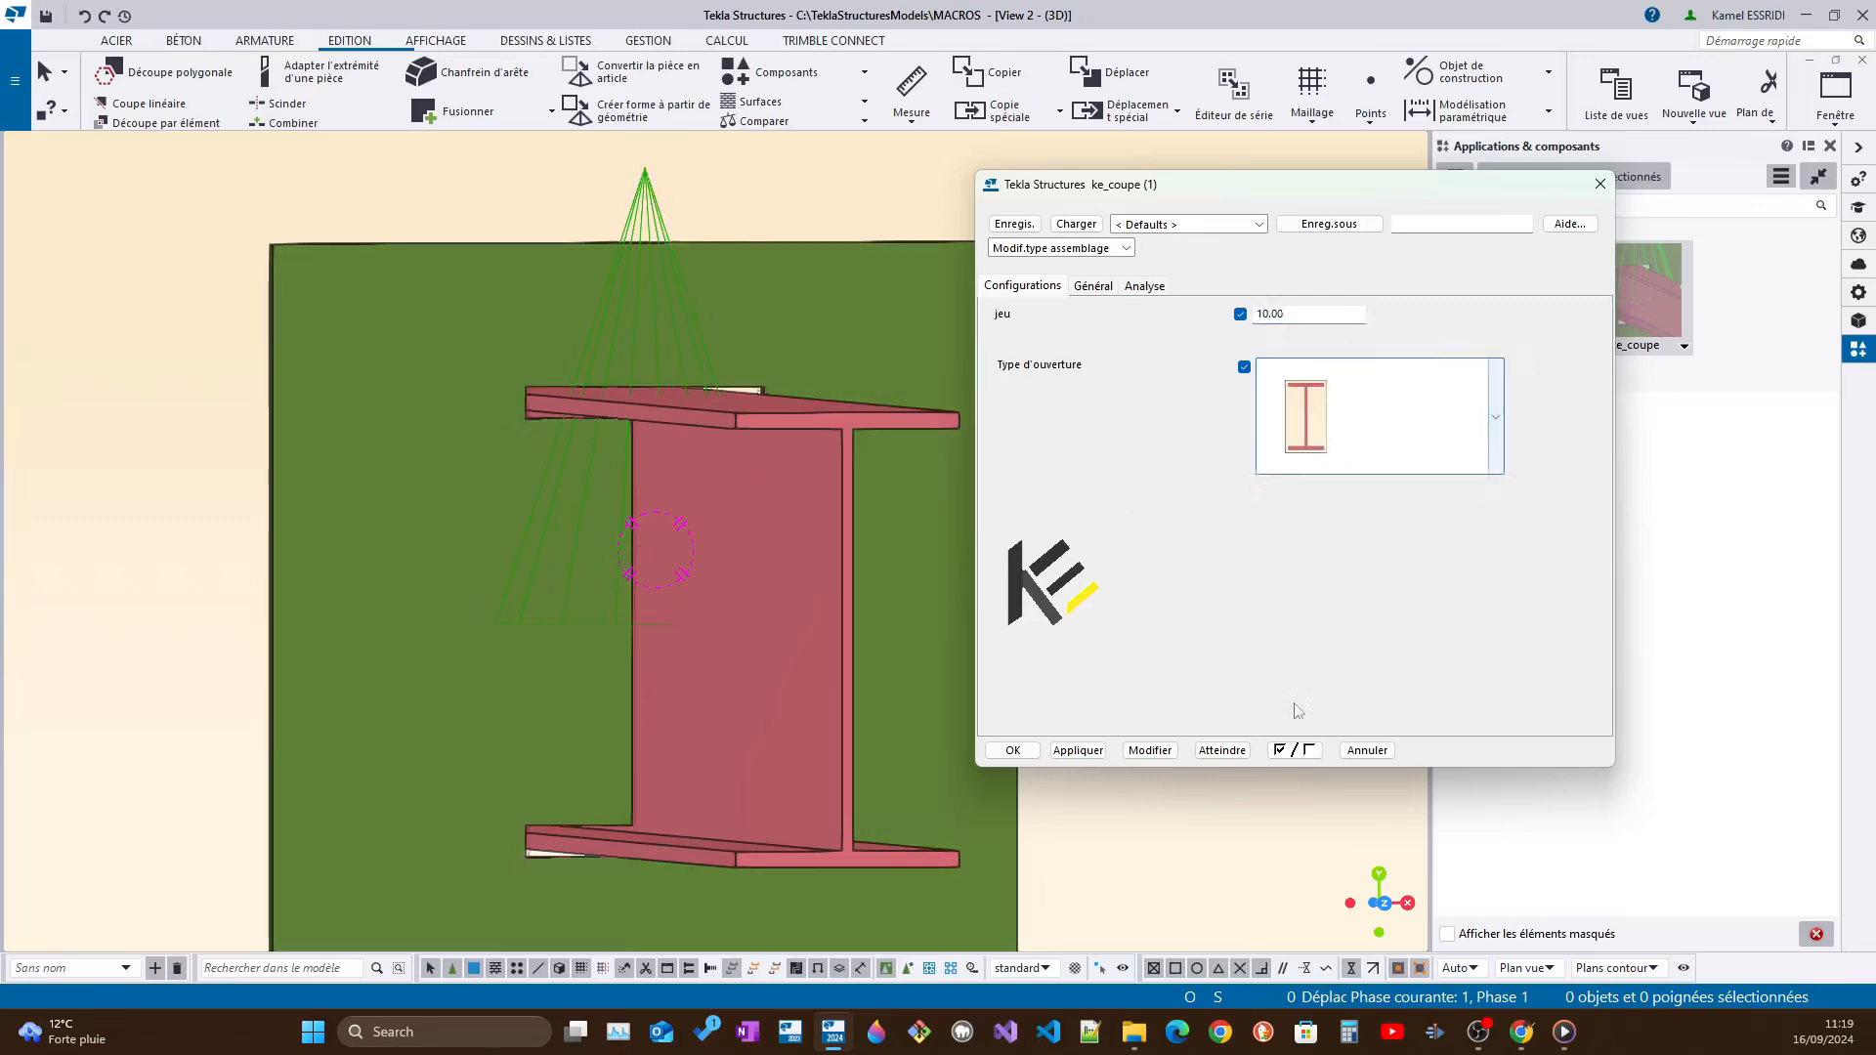
pyautogui.click(1161, 755)
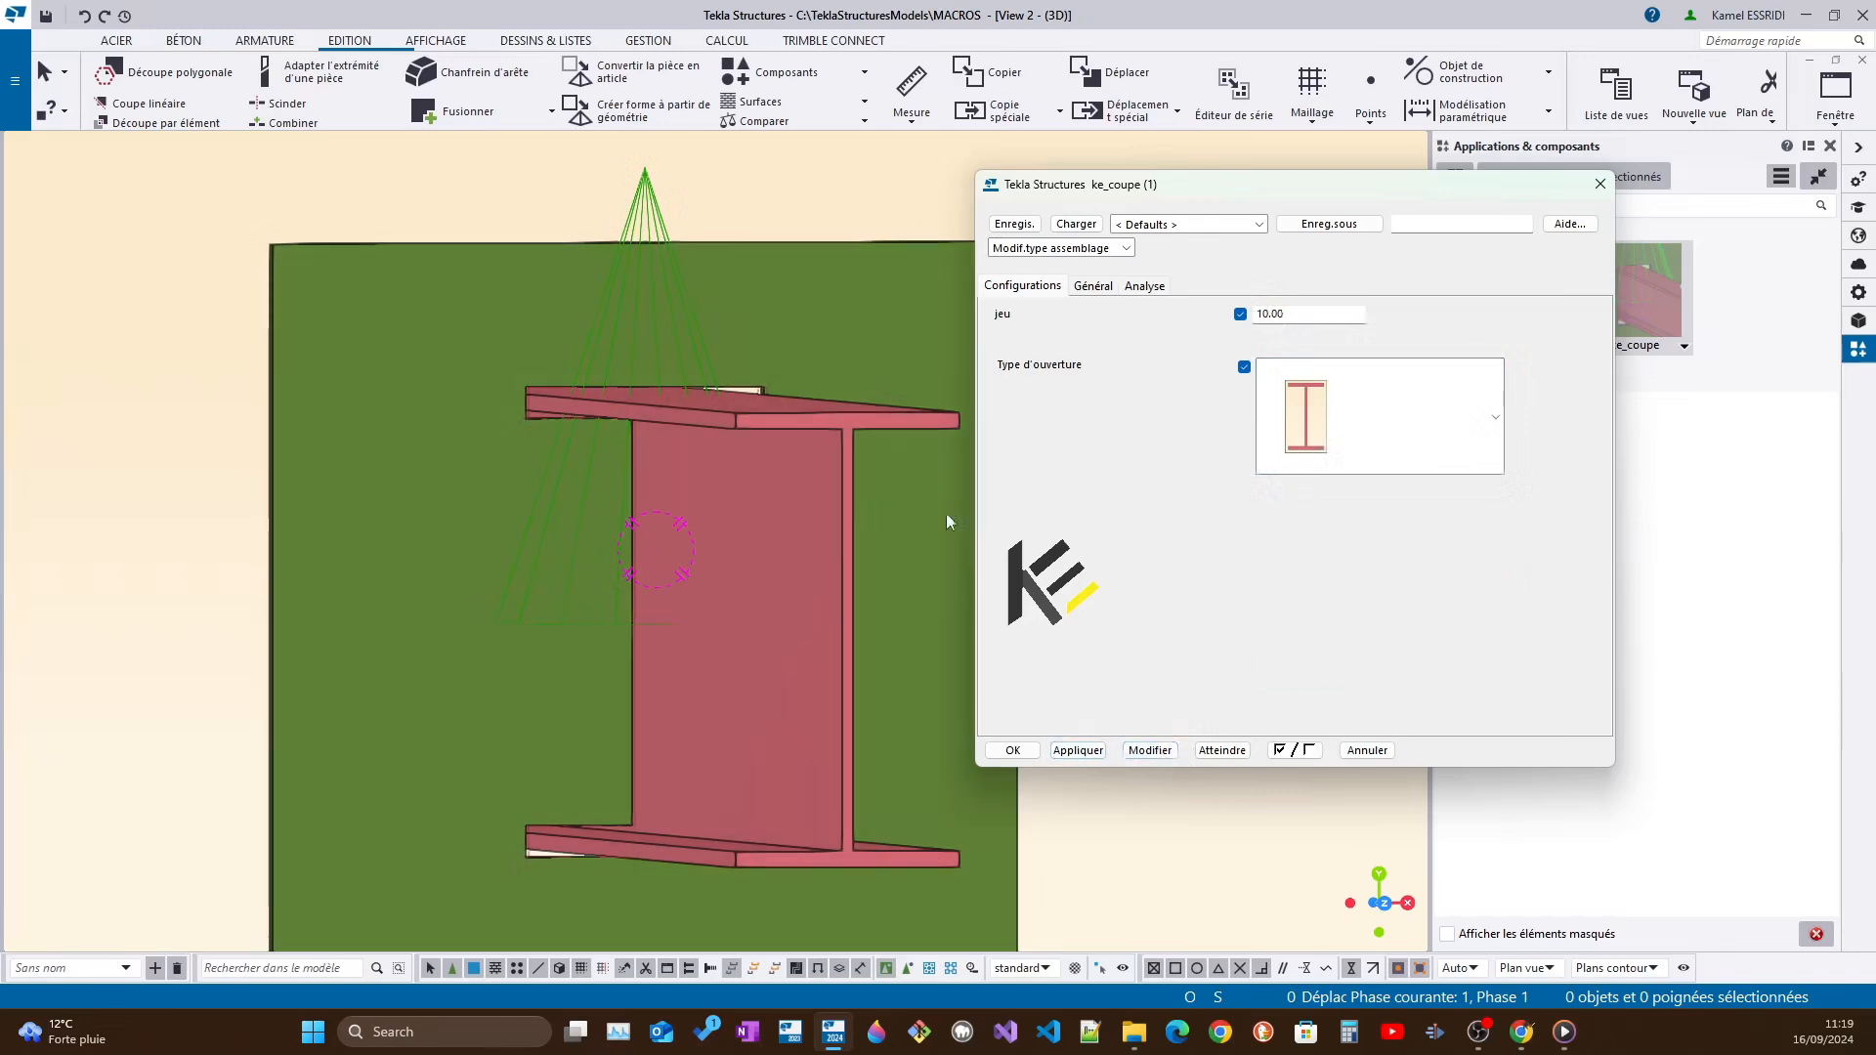
pyautogui.click(681, 311)
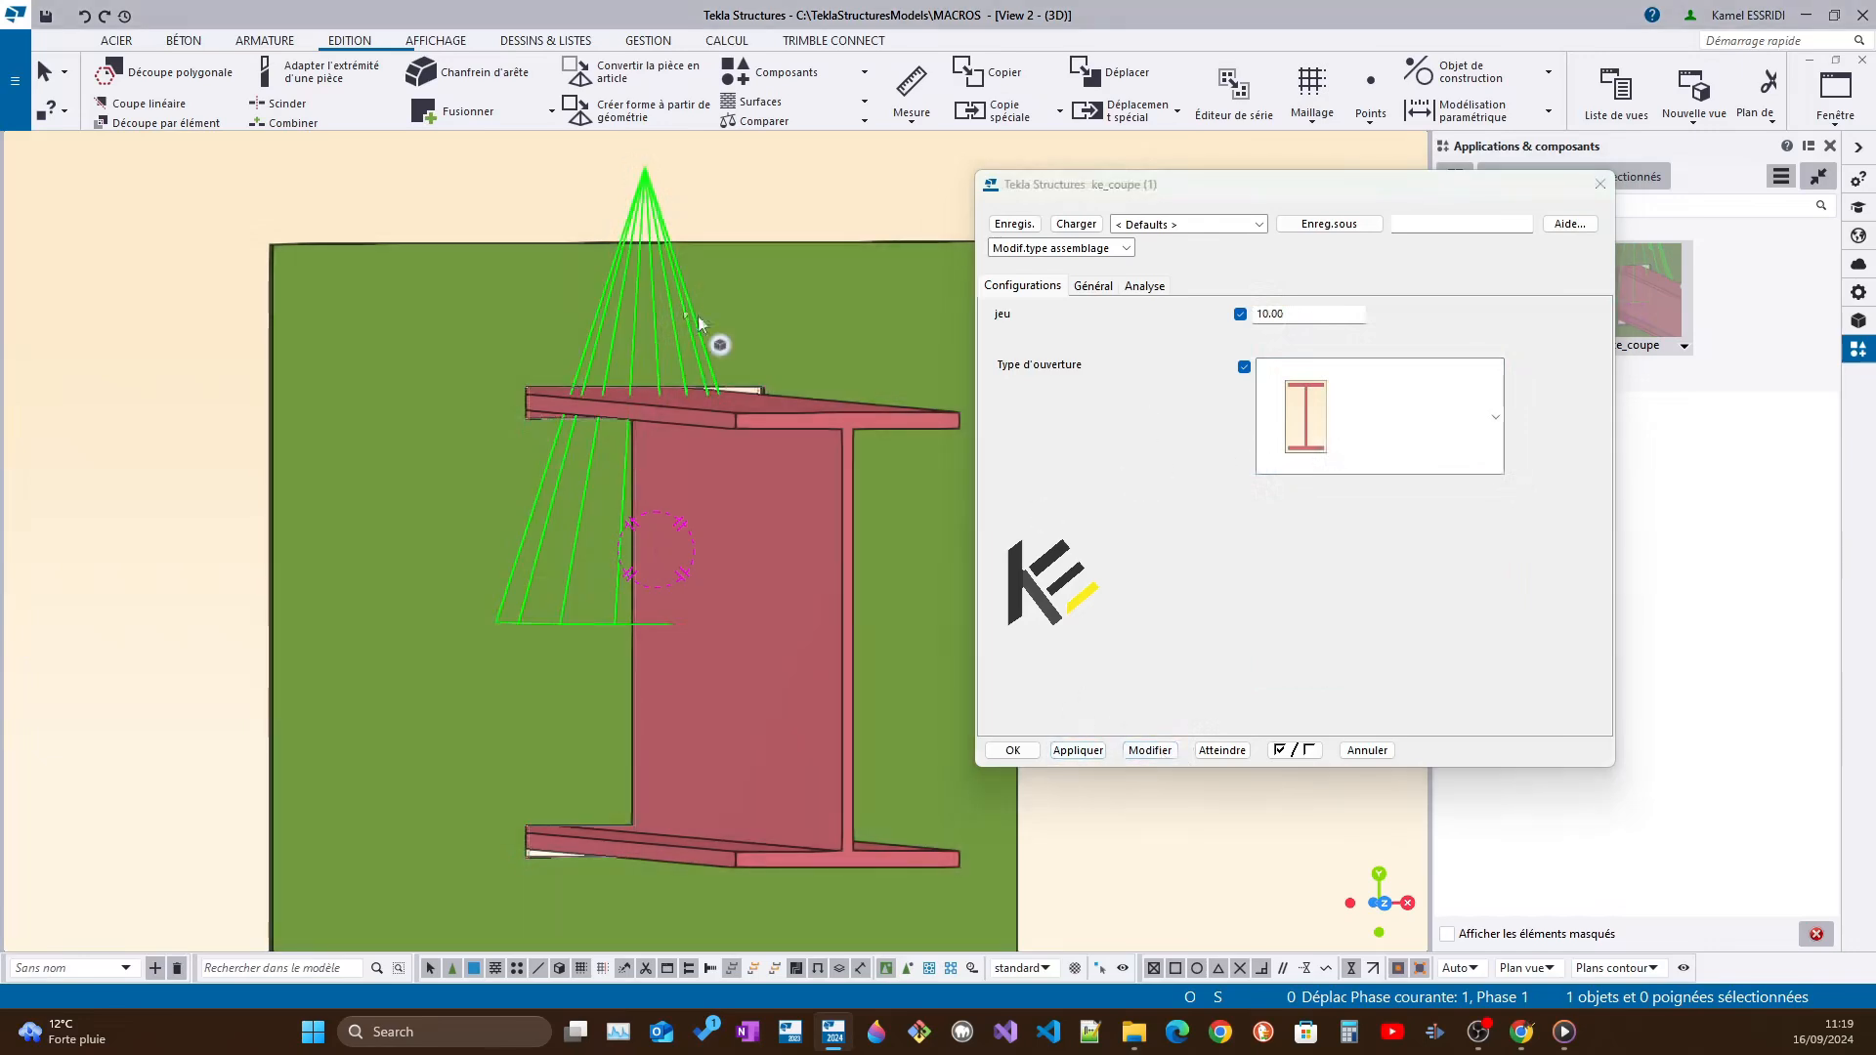
pyautogui.click(1149, 750)
pyautogui.keyDown('ctrl'); pyautogui.moveTo(775, 673); pyautogui.dragTo(601, 659, button='middle'); pyautogui.keyUp('ctrl')
pyautogui.scroll(-3, 602, 658)
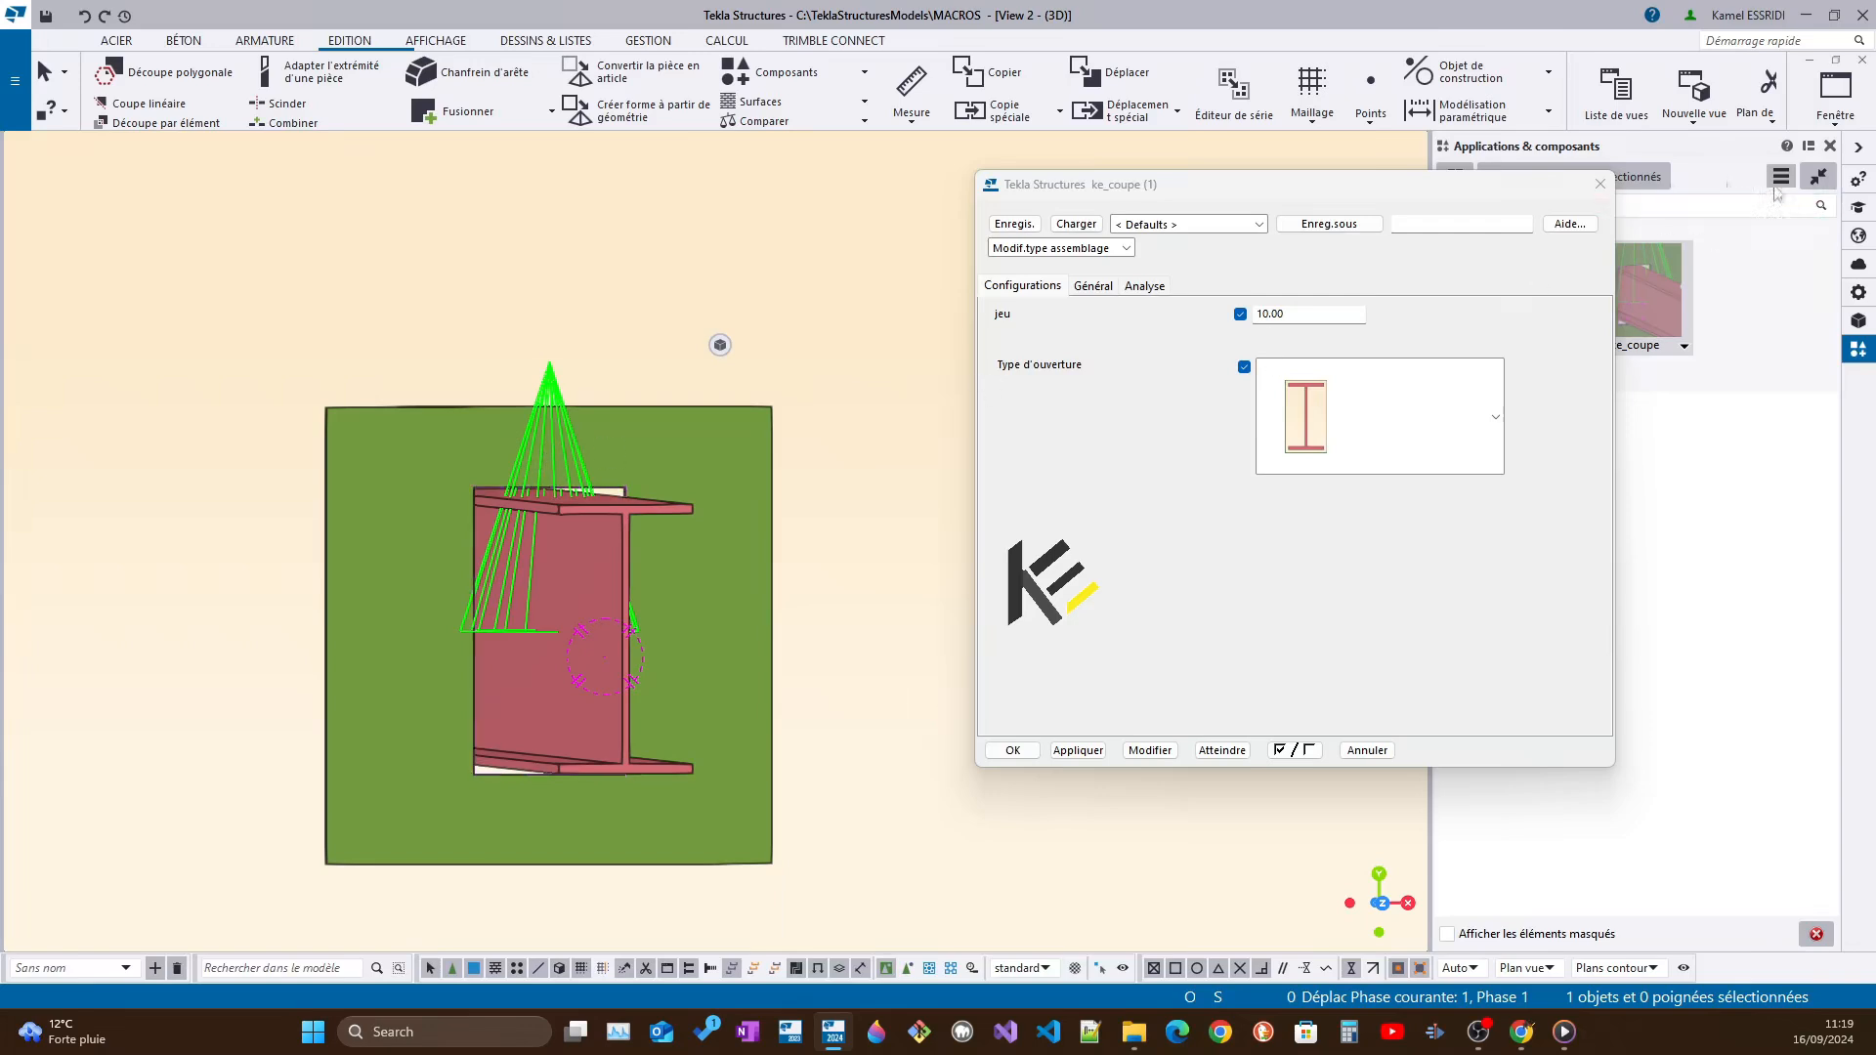
# Close the component settings and delete the selected ke_coupe component from the plate
pyautogui.click(1600, 184)
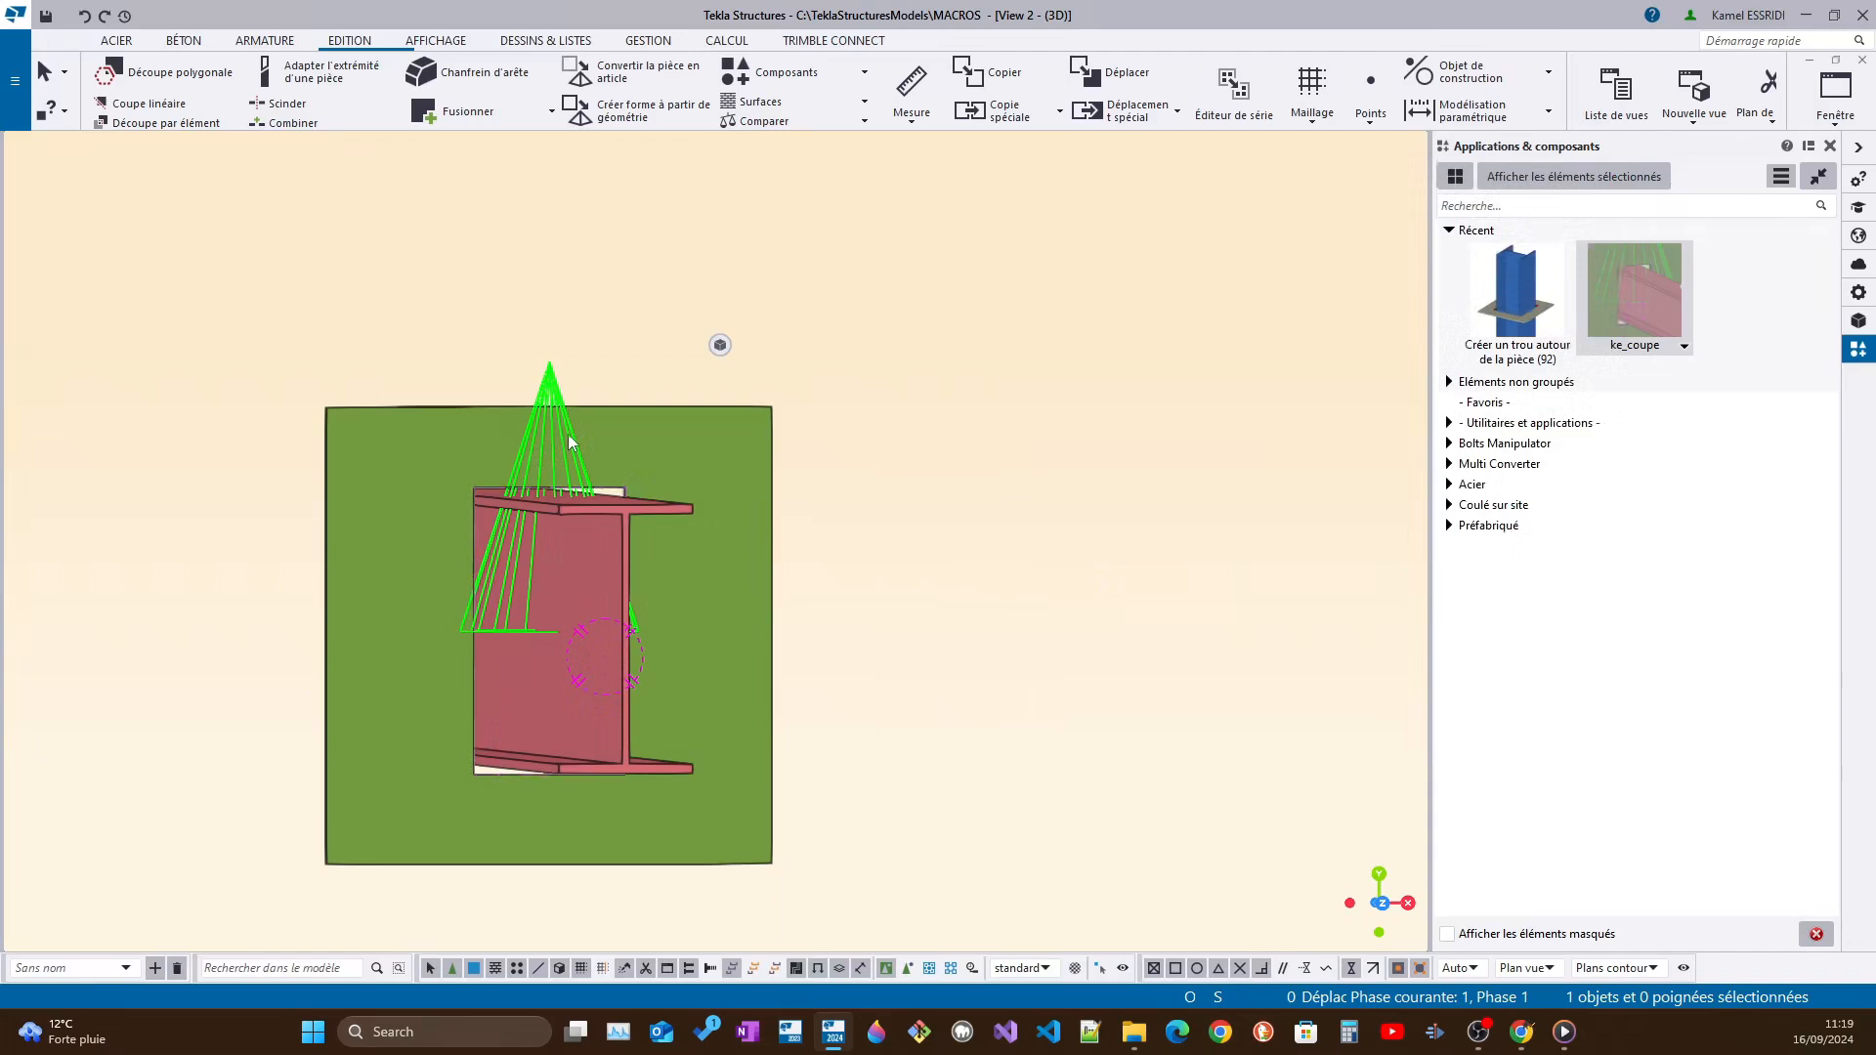
pyautogui.press('Delete')
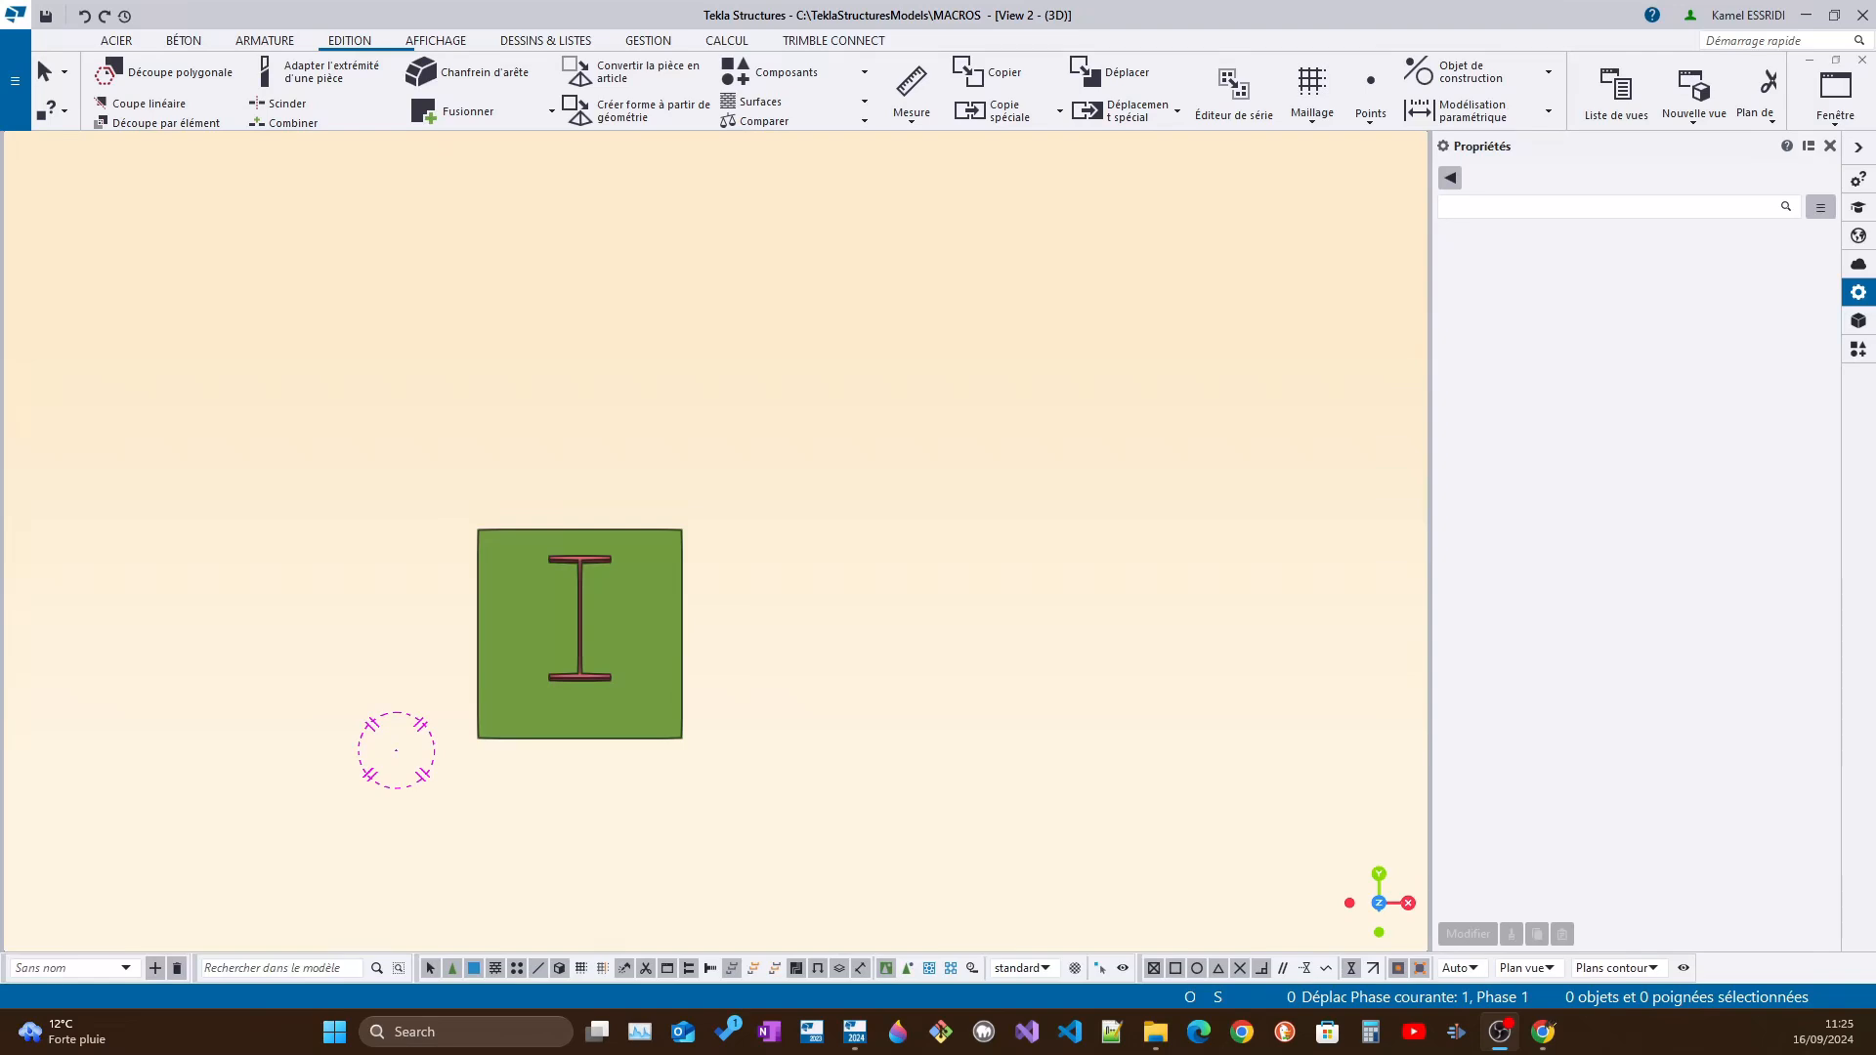
# Examine from several angles how the IPE300 beam passes through the plate that has no opening
pyautogui.keyDown('ctrl'); pyautogui.moveTo(585, 620); pyautogui.dragTo(639, 654, button='middle'); pyautogui.keyUp('ctrl')
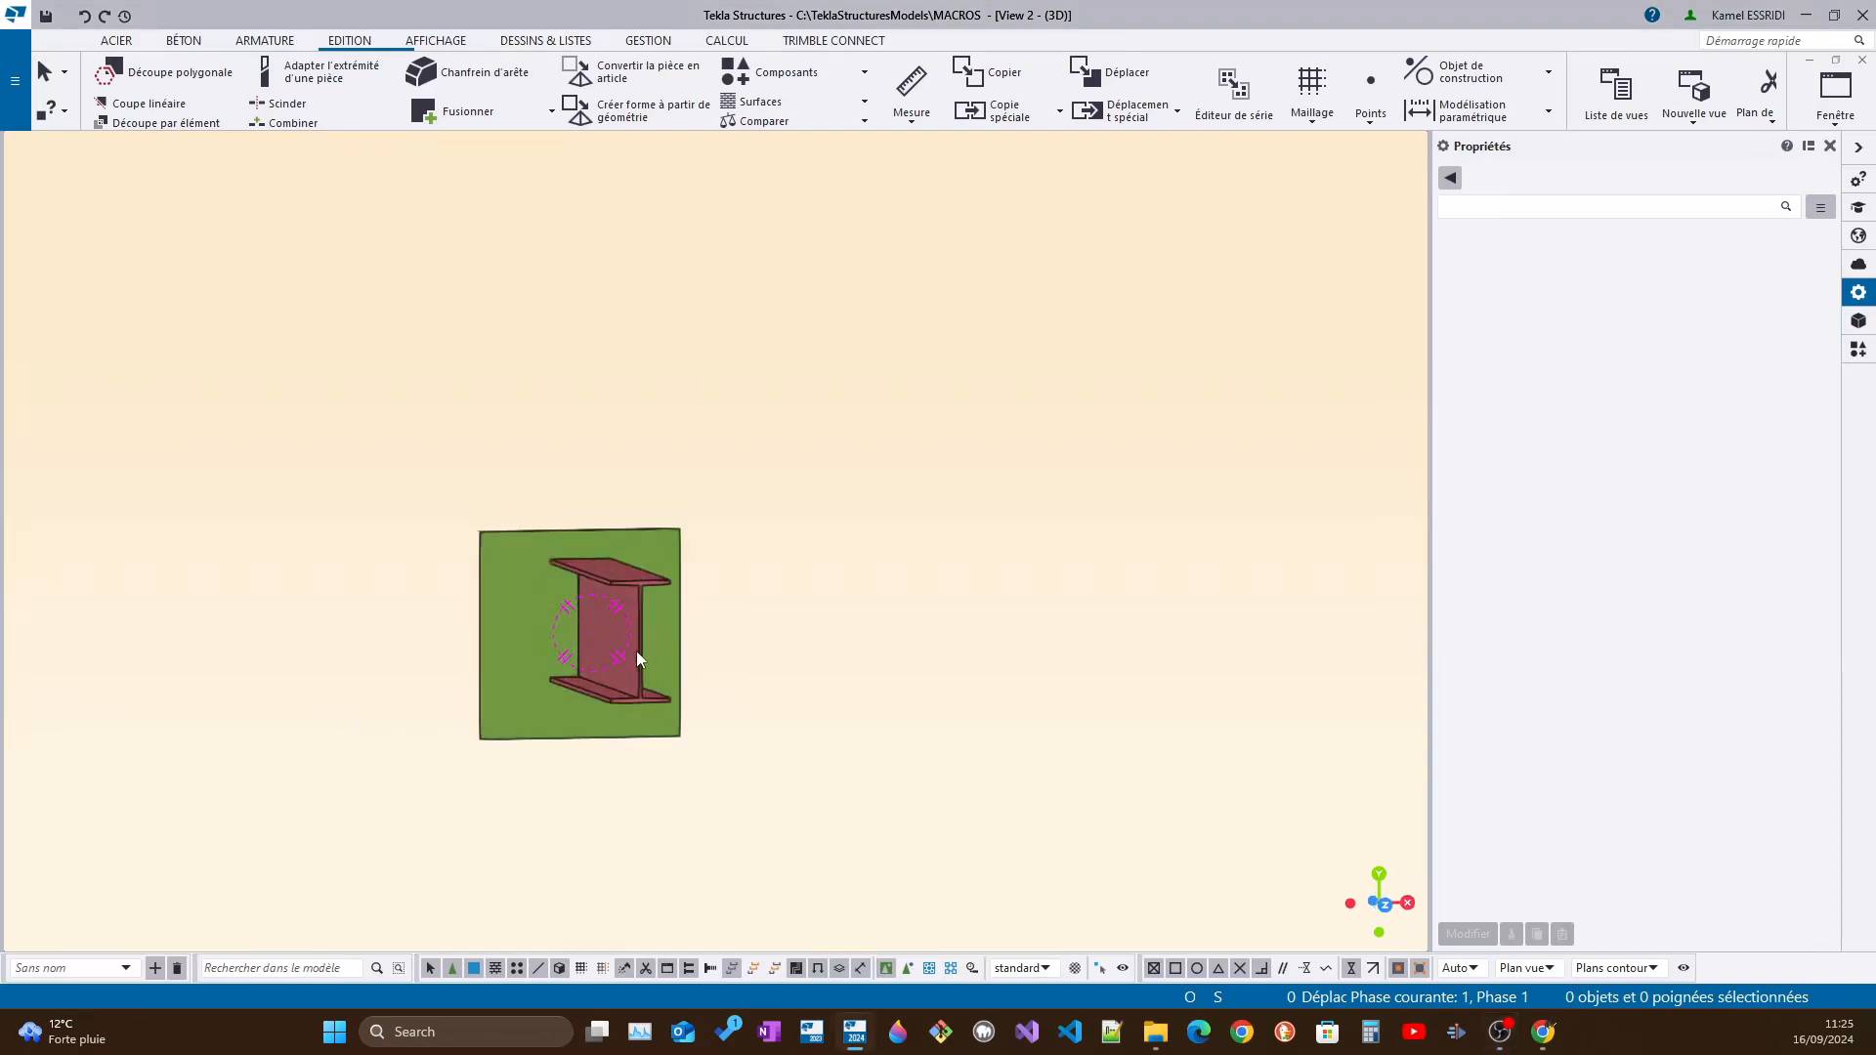
pyautogui.click(636, 651)
pyautogui.keyDown('ctrl'); pyautogui.moveTo(687, 663); pyautogui.dragTo(821, 570, button='middle'); pyautogui.keyUp('ctrl')
pyautogui.scroll(2, 812, 585)
pyautogui.scroll(1, 817, 585)
pyautogui.scroll(3, 856, 617)
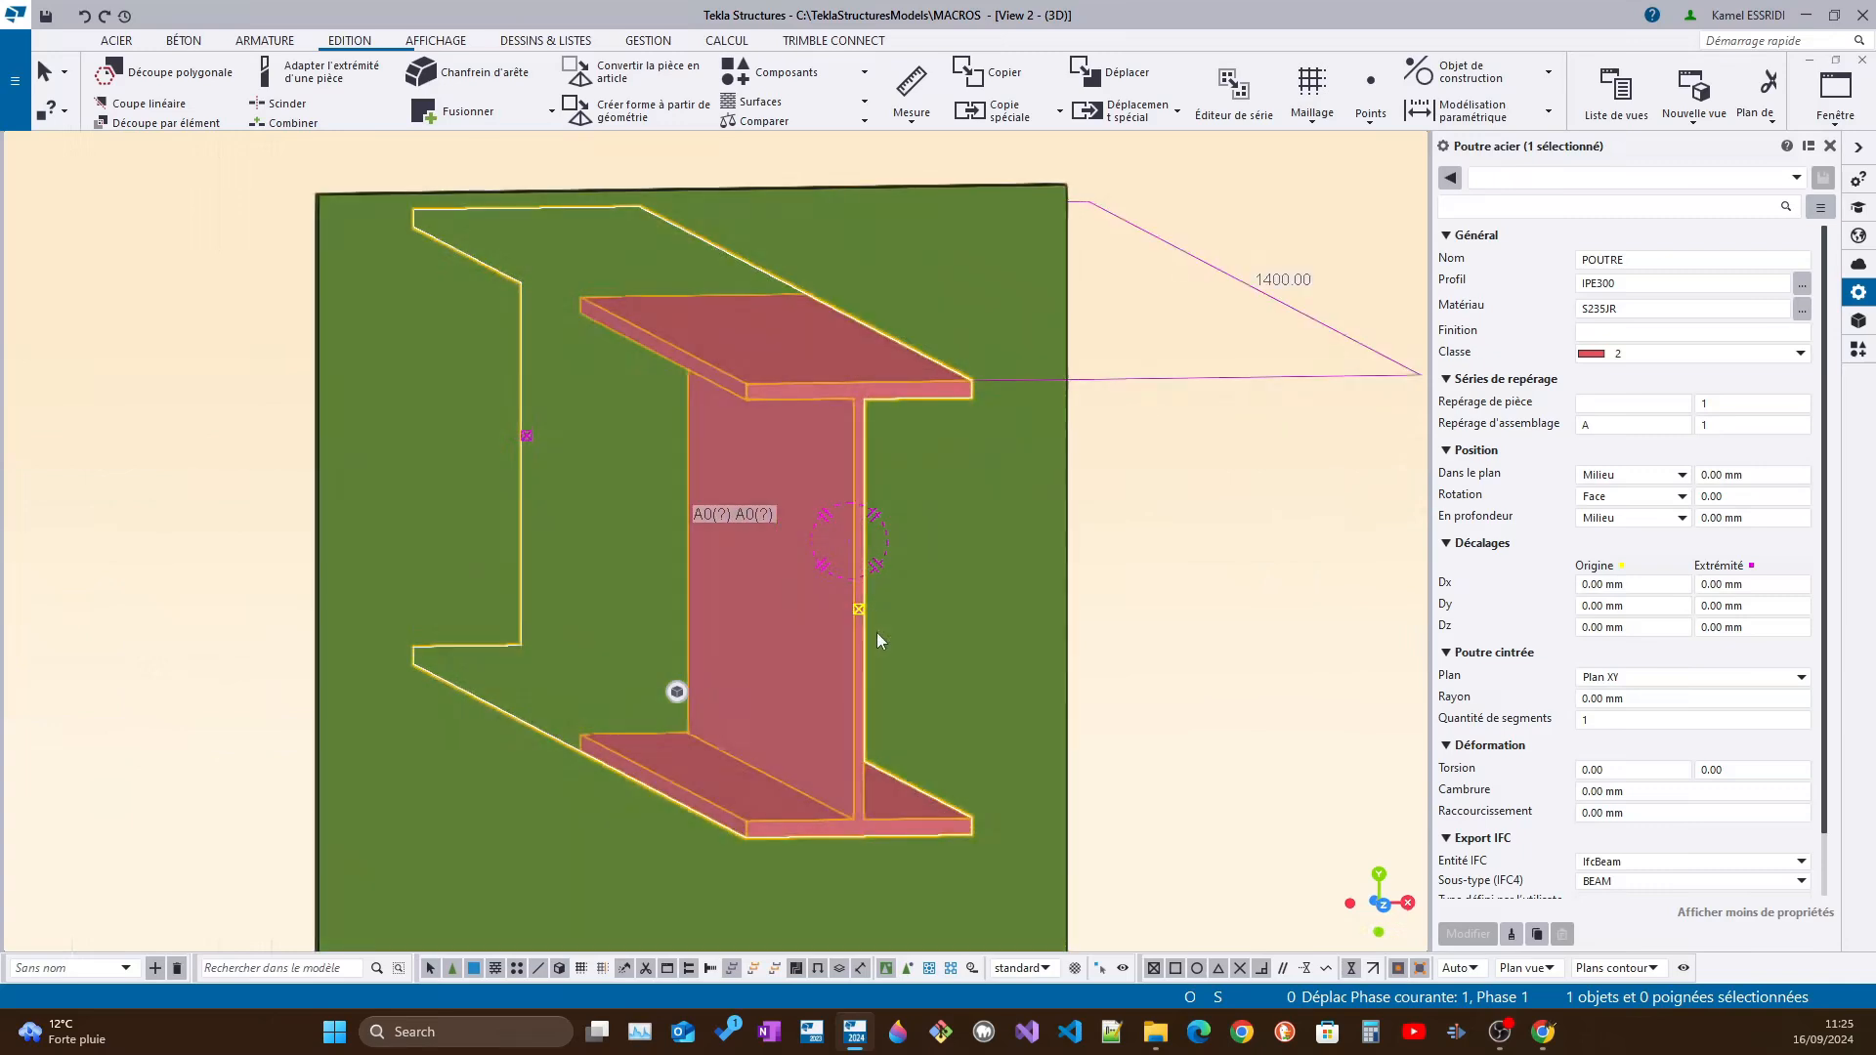
pyautogui.keyDown('ctrl'); pyautogui.moveTo(859, 618); pyautogui.dragTo(877, 621, button='middle'); pyautogui.keyUp('ctrl')
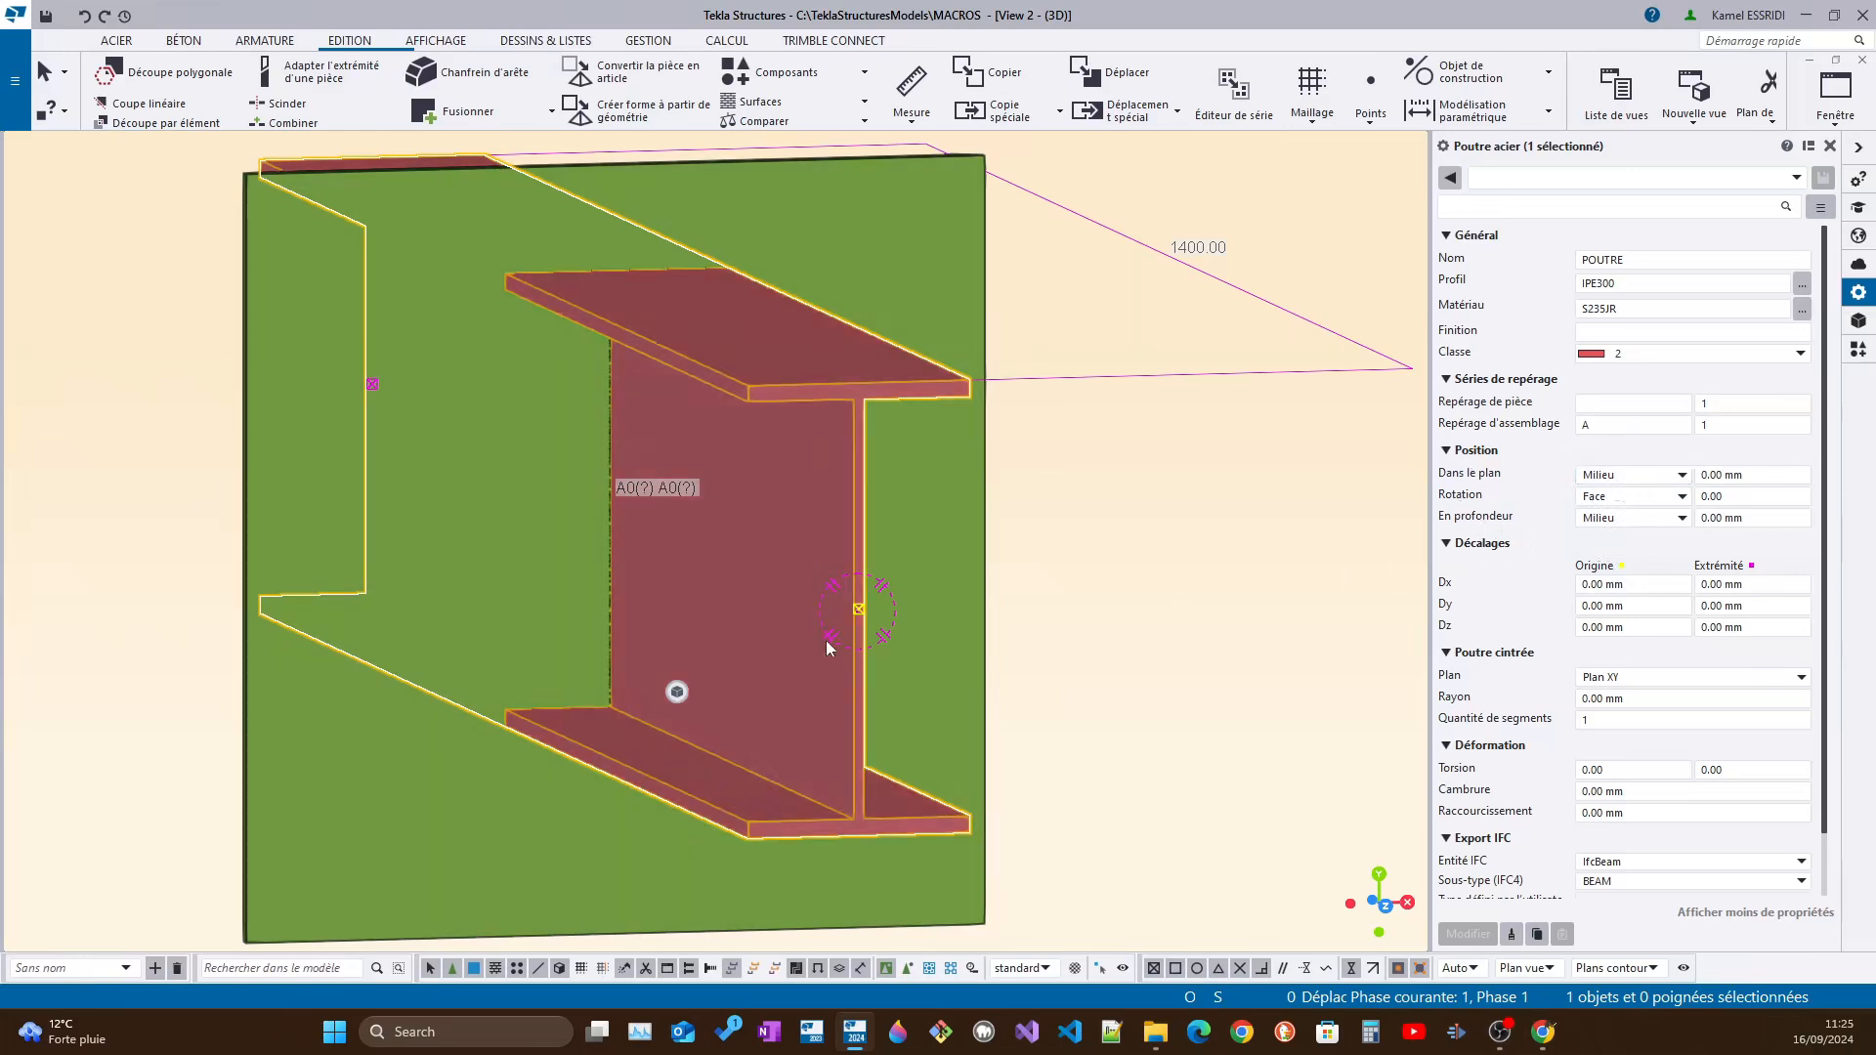
pyautogui.scroll(-3, 812, 643)
pyautogui.keyDown('ctrl'); pyautogui.moveTo(808, 643); pyautogui.dragTo(1084, 673, button='middle'); pyautogui.keyUp('ctrl')
pyautogui.scroll(2, 852, 633)
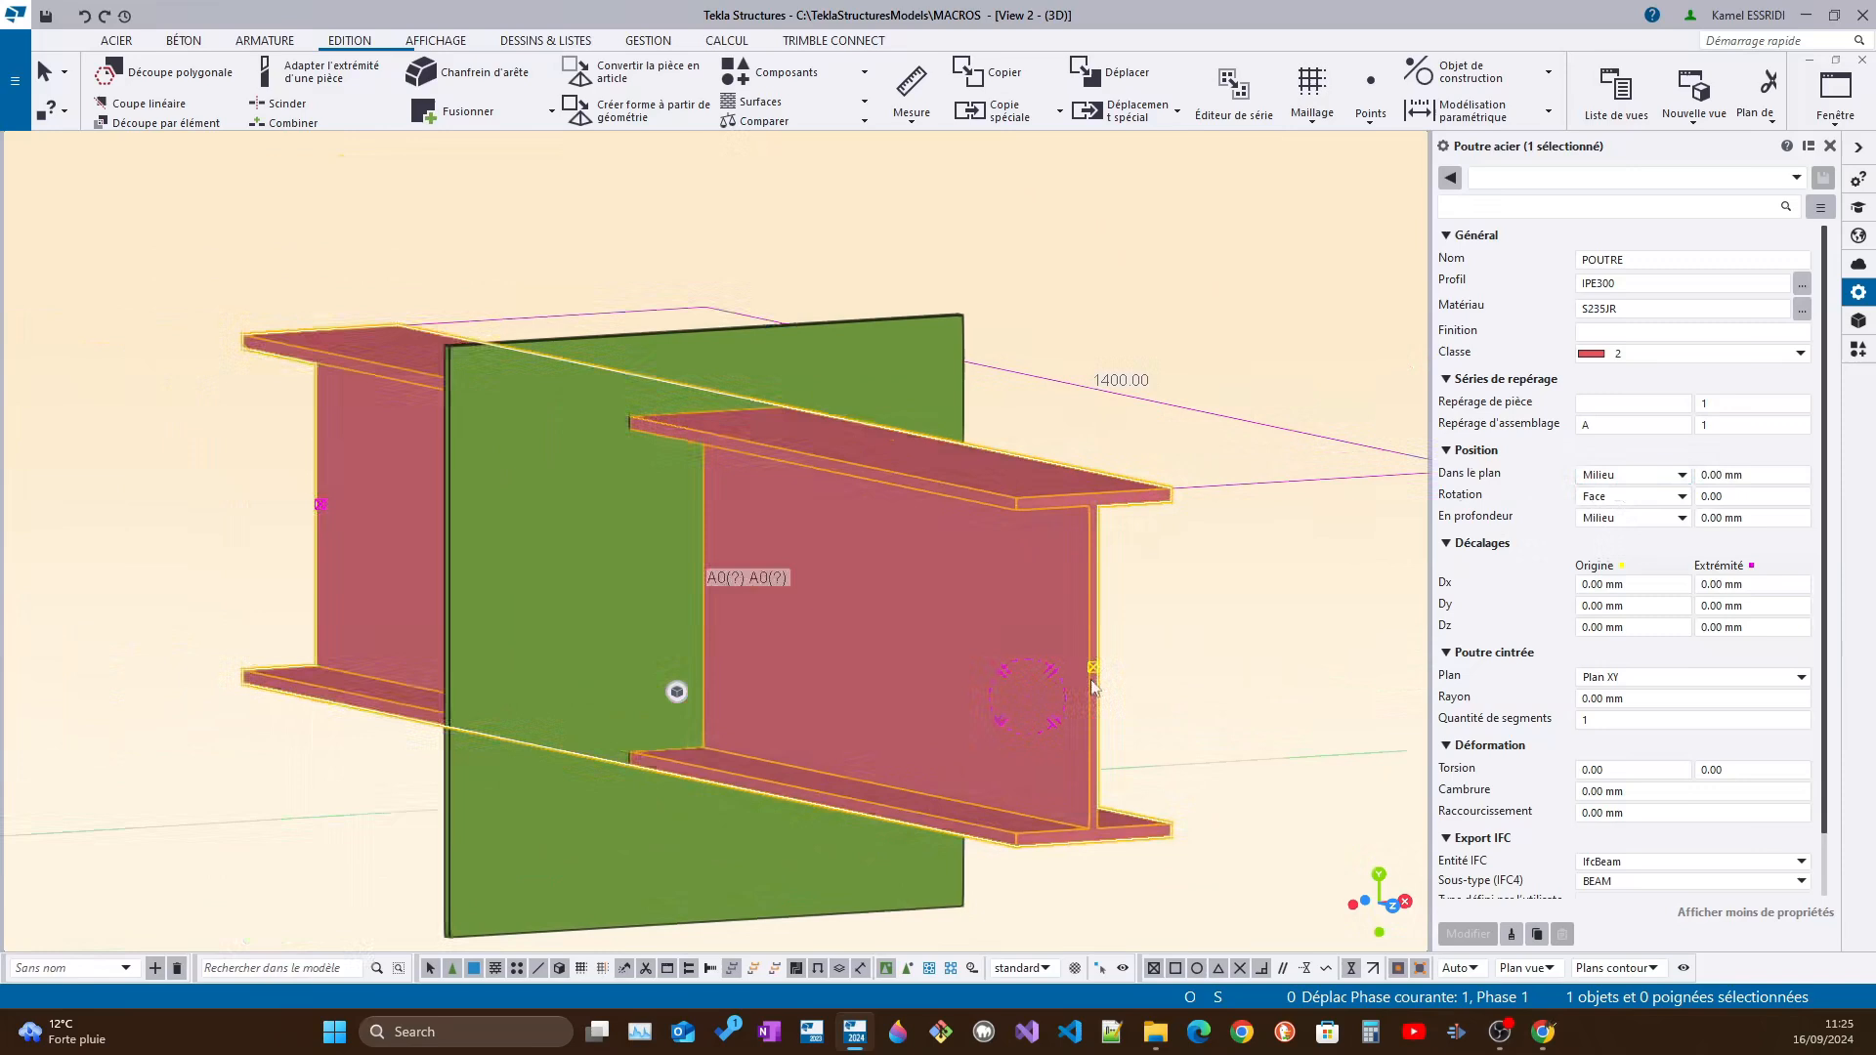
pyautogui.scroll(-2, 1092, 662)
pyautogui.keyDown('ctrl'); pyautogui.moveTo(908, 662); pyautogui.dragTo(980, 679, button='middle'); pyautogui.keyUp('ctrl')
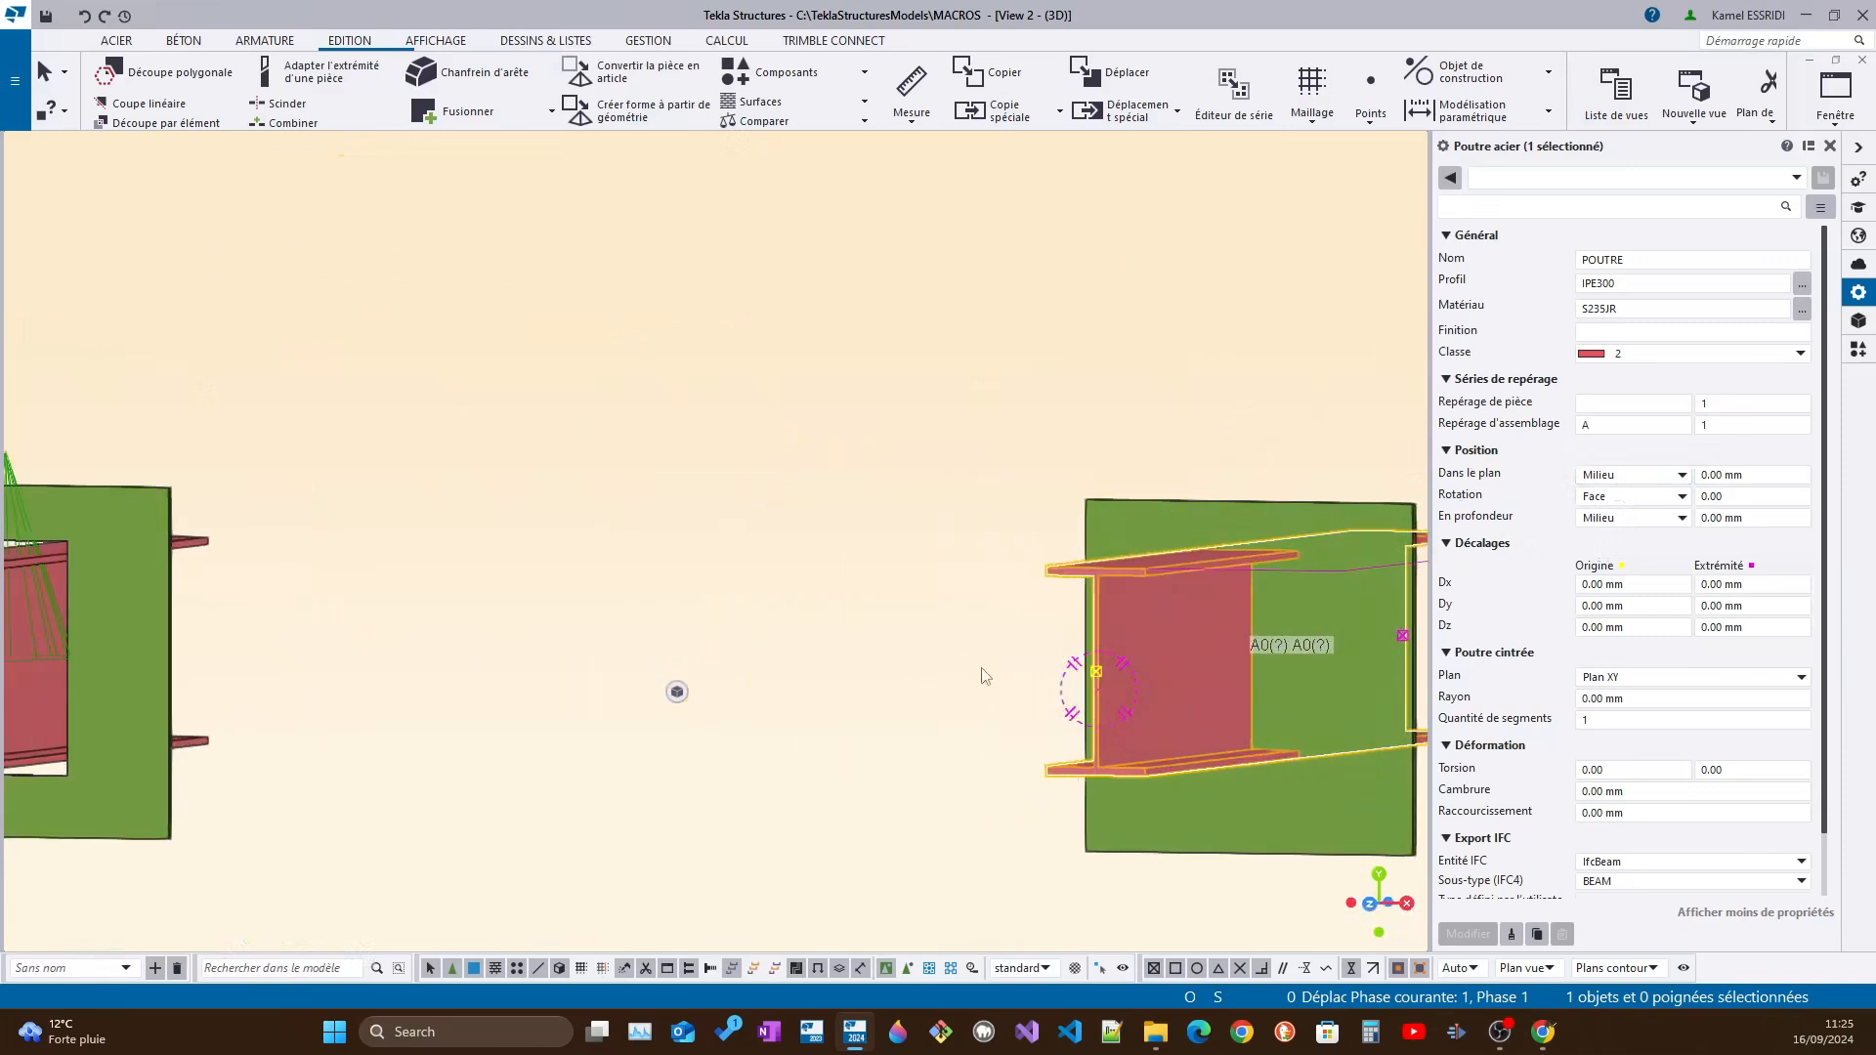
pyautogui.moveTo(1106, 705)
pyautogui.keyDown('ctrl'); pyautogui.mouseDown(button='middle')
pyautogui.moveTo(1153, 736)
pyautogui.moveTo(1133, 704)
pyautogui.mouseUp(button='middle'); pyautogui.keyUp('ctrl')
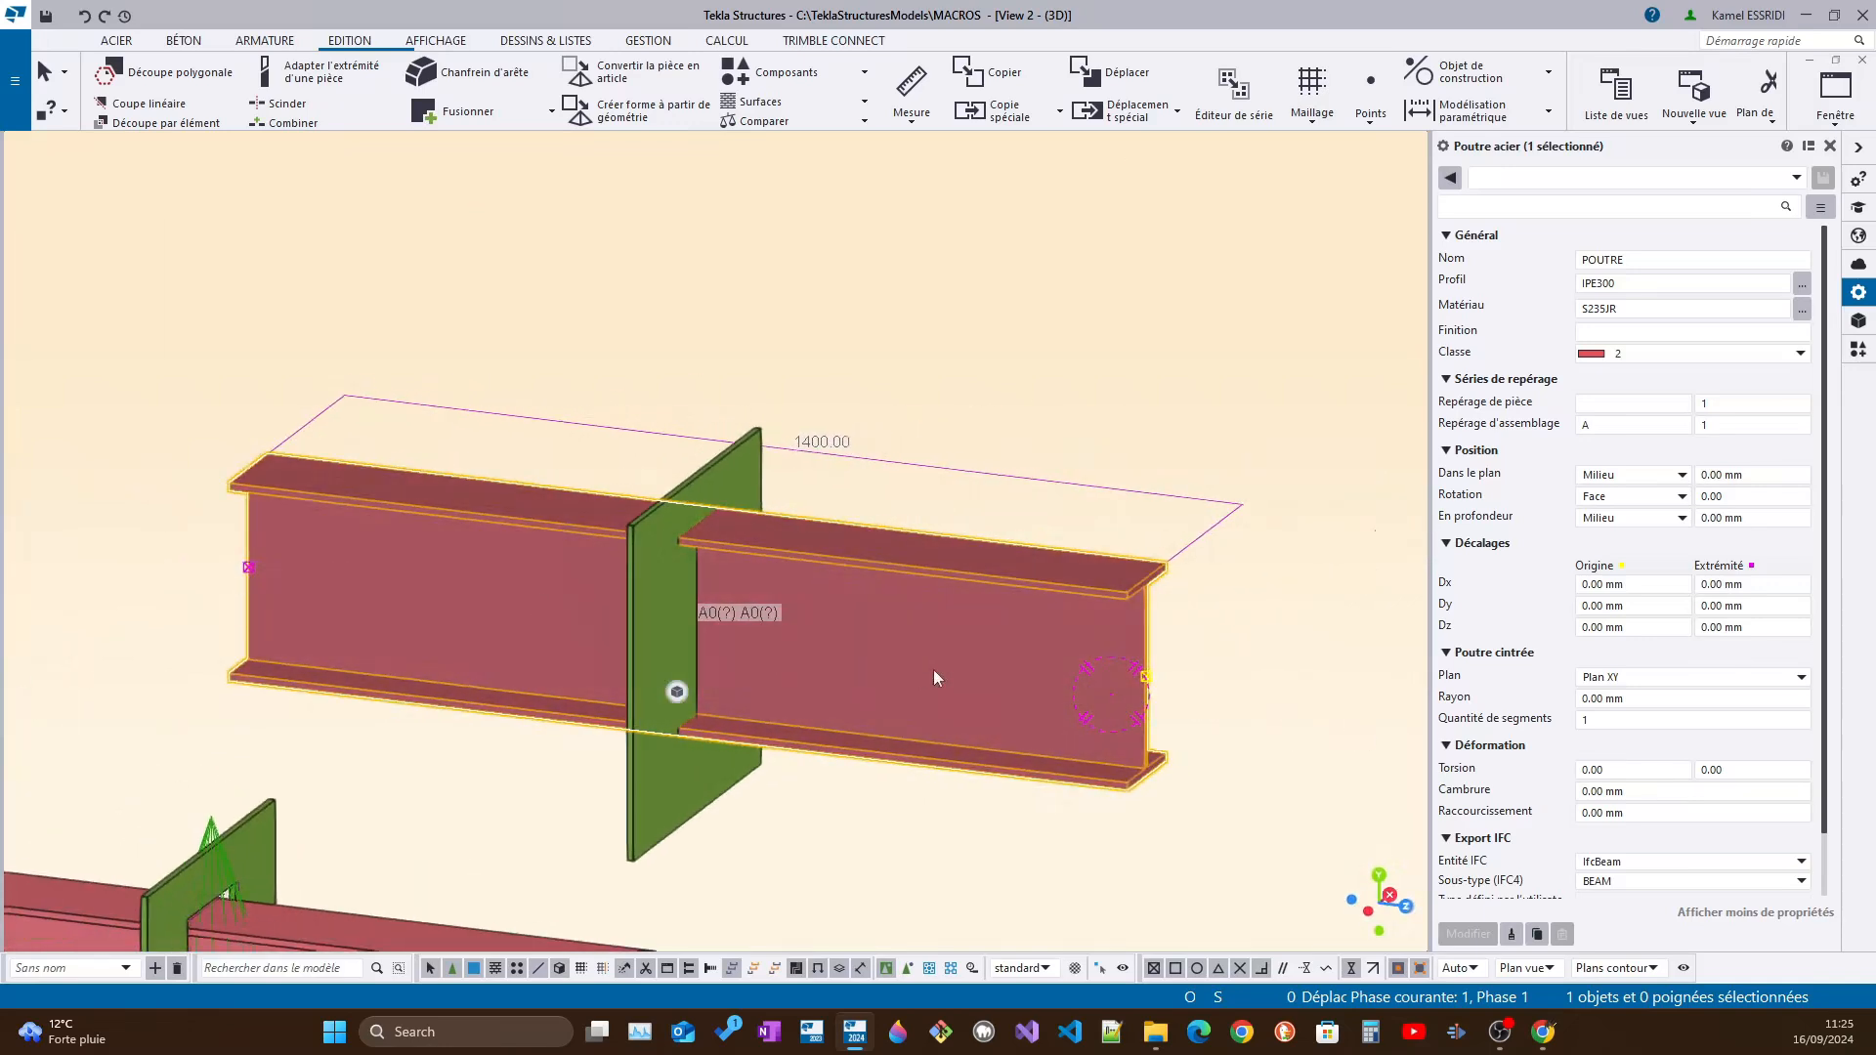
pyautogui.moveTo(901, 613)
pyautogui.keyDown('ctrl'); pyautogui.mouseDown(button='middle')
pyautogui.moveTo(705, 587)
pyautogui.moveTo(745, 590)
pyautogui.moveTo(777, 549)
pyautogui.moveTo(910, 586)
pyautogui.mouseUp(button='middle'); pyautogui.keyUp('ctrl')
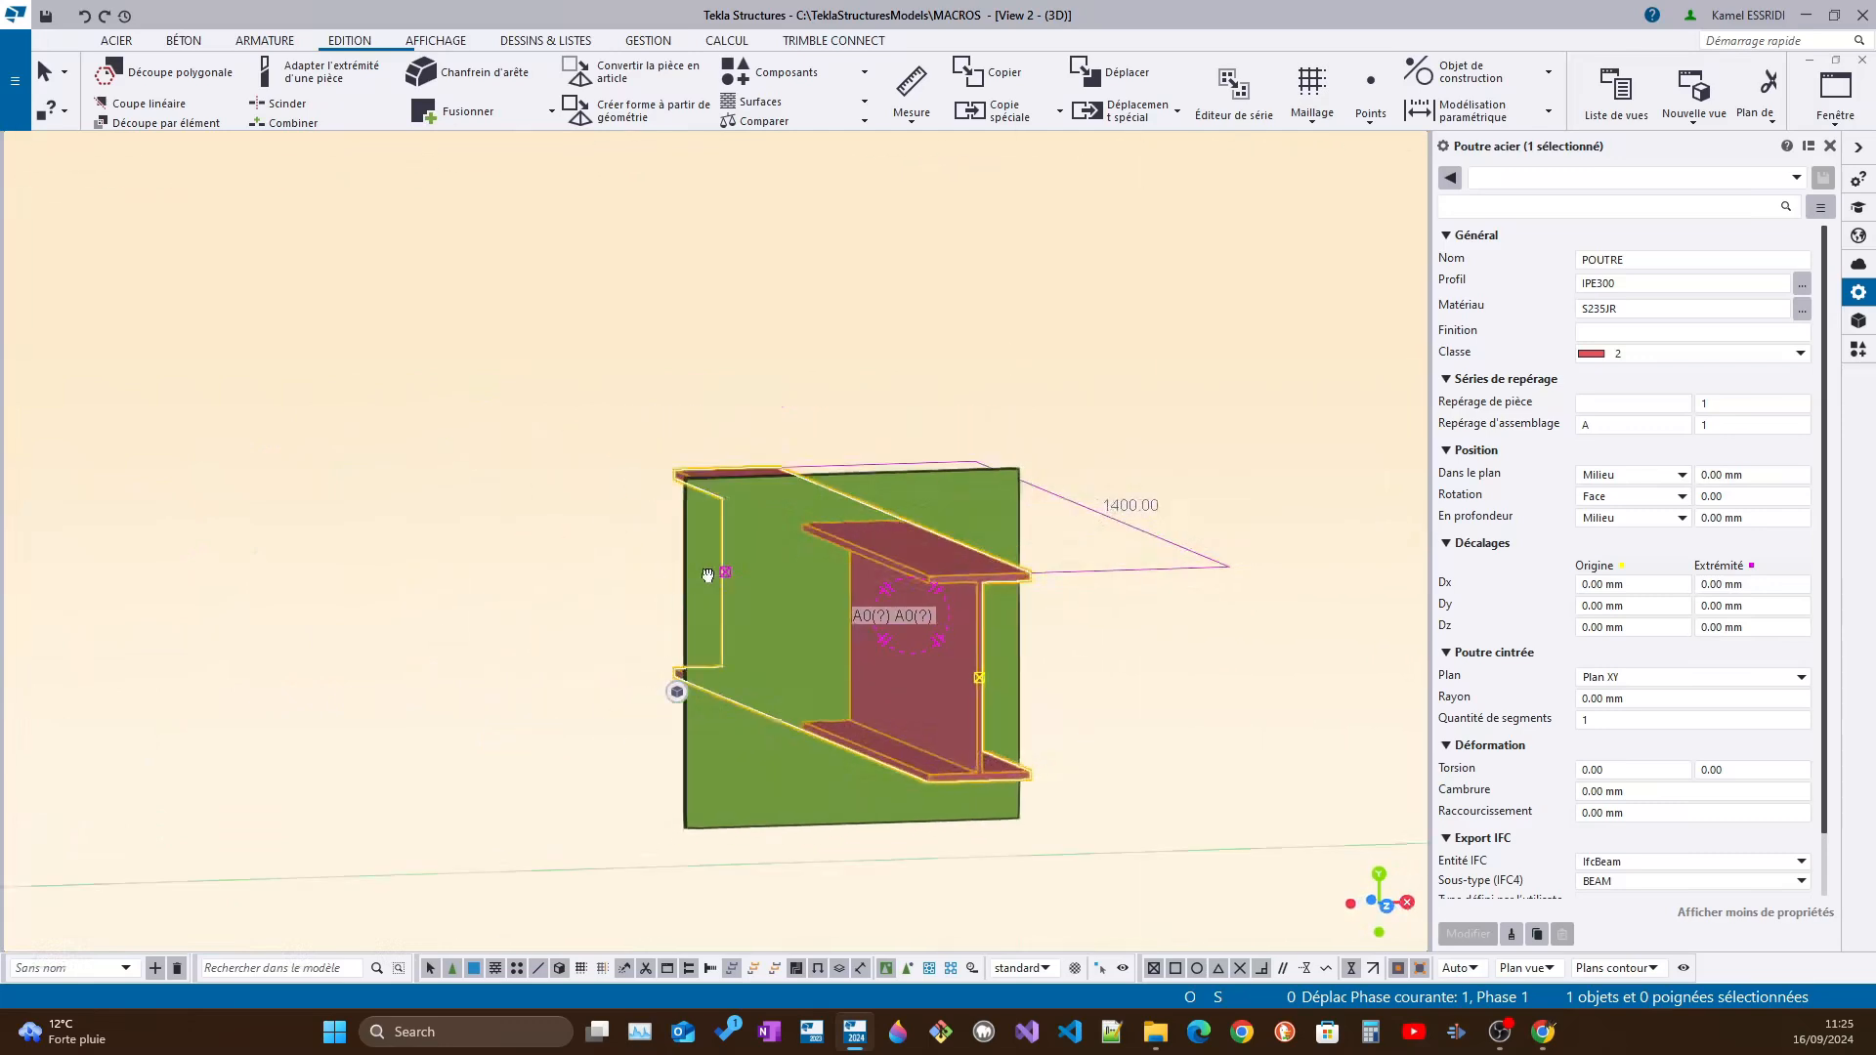
# Compare the plate with the rectangular opening around its beam against the neighbouring plate that has no opening
pyautogui.scroll(-3, 911, 587)
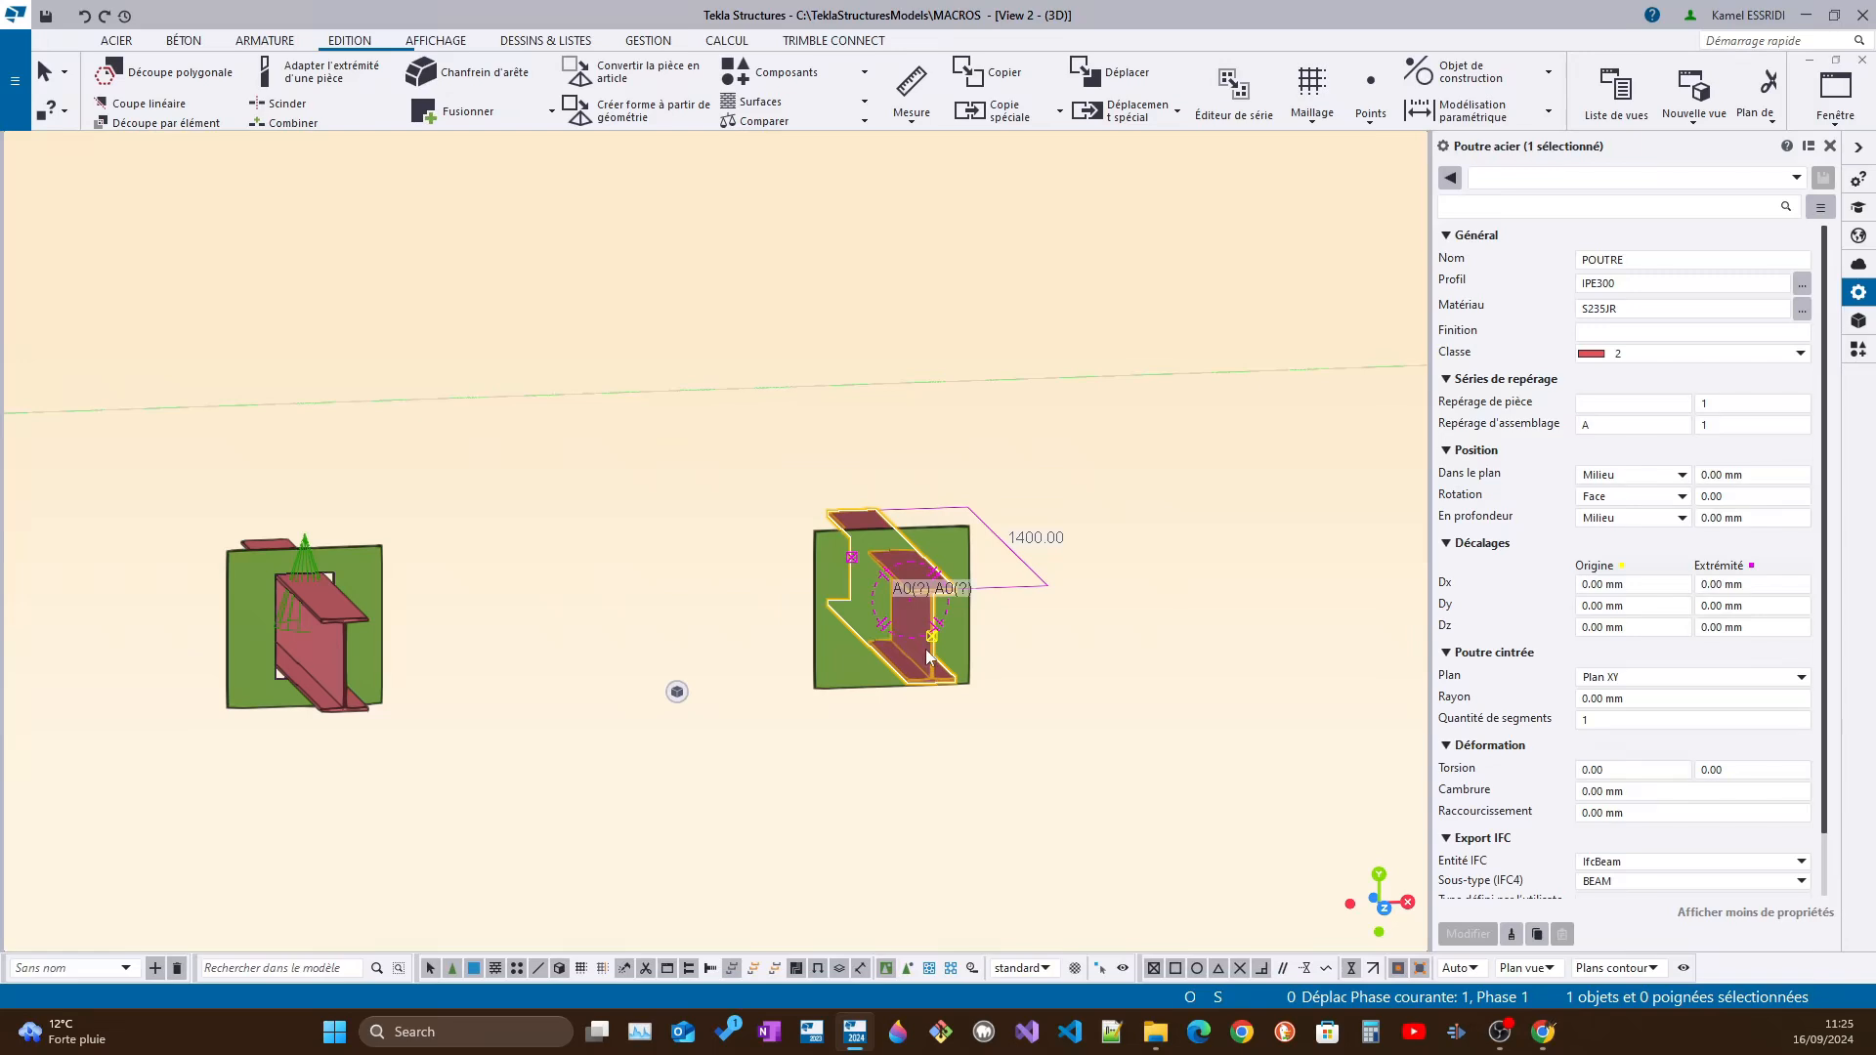
pyautogui.moveTo(1012, 645); pyautogui.dragTo(1072, 668, button='middle')
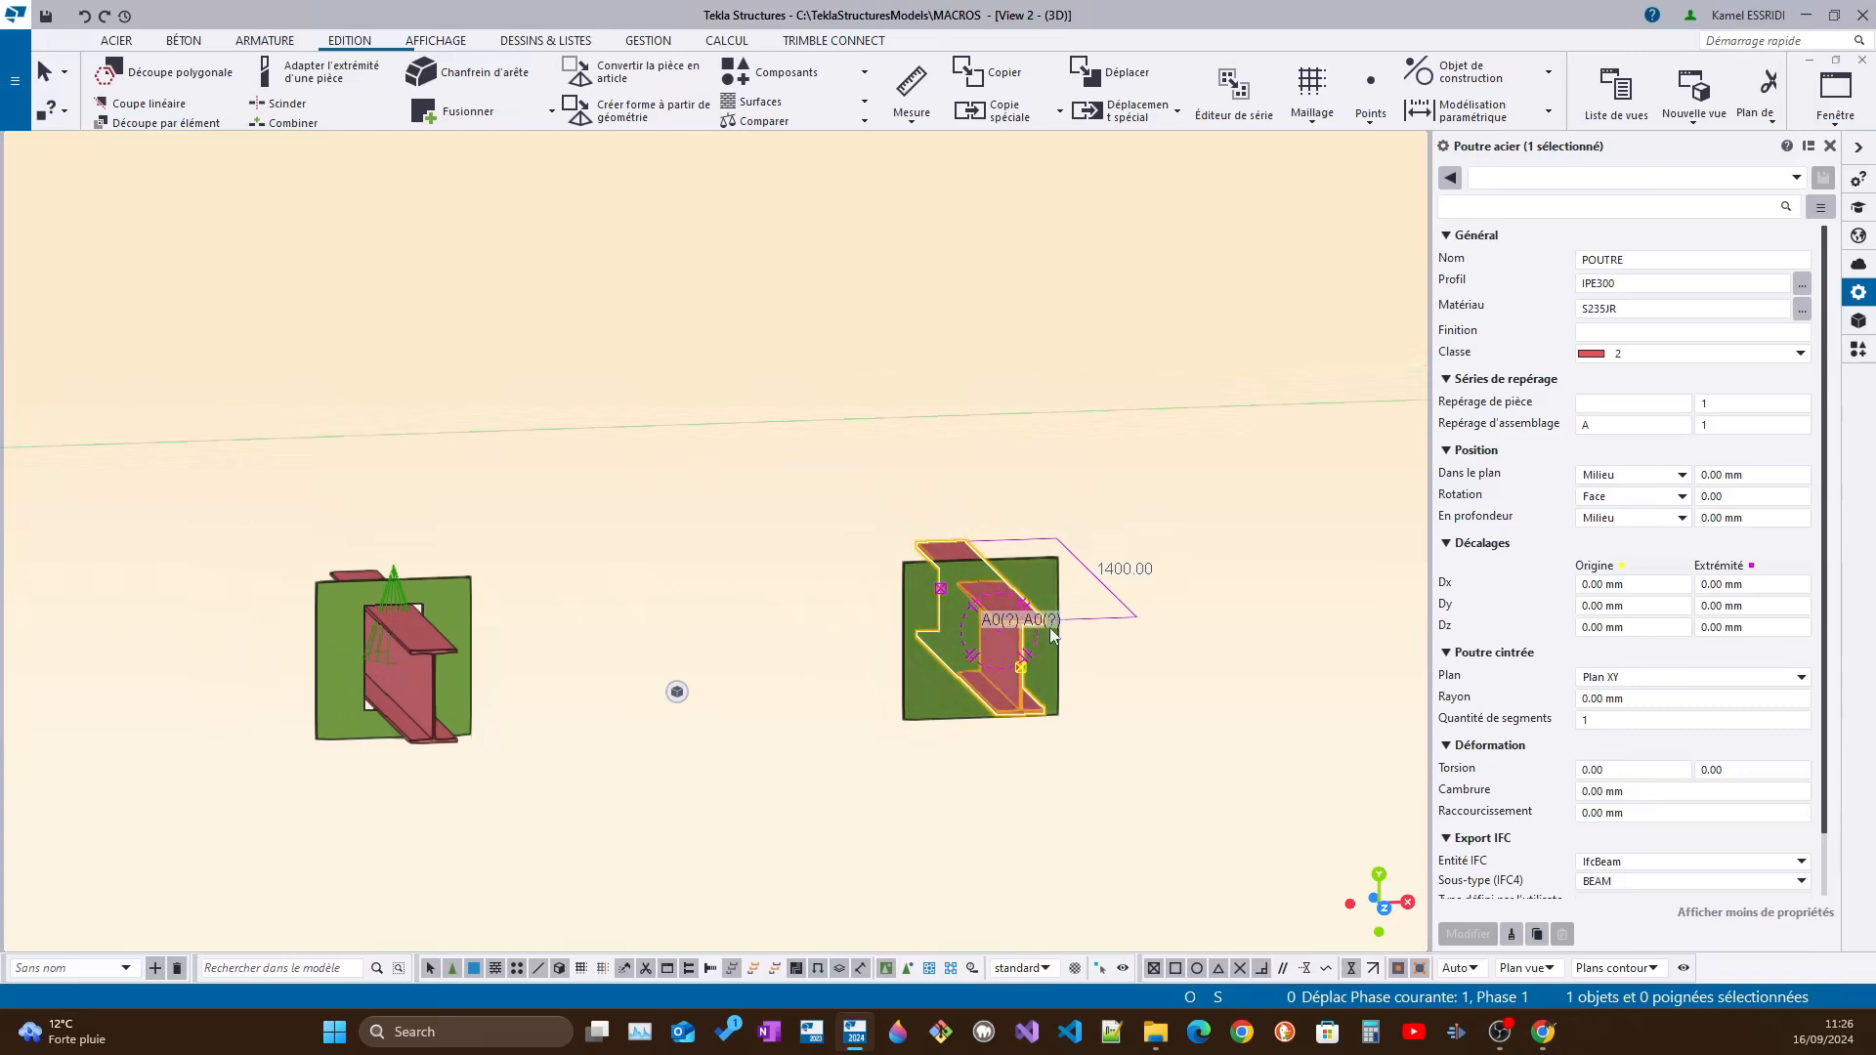
pyautogui.scroll(2, 1044, 640)
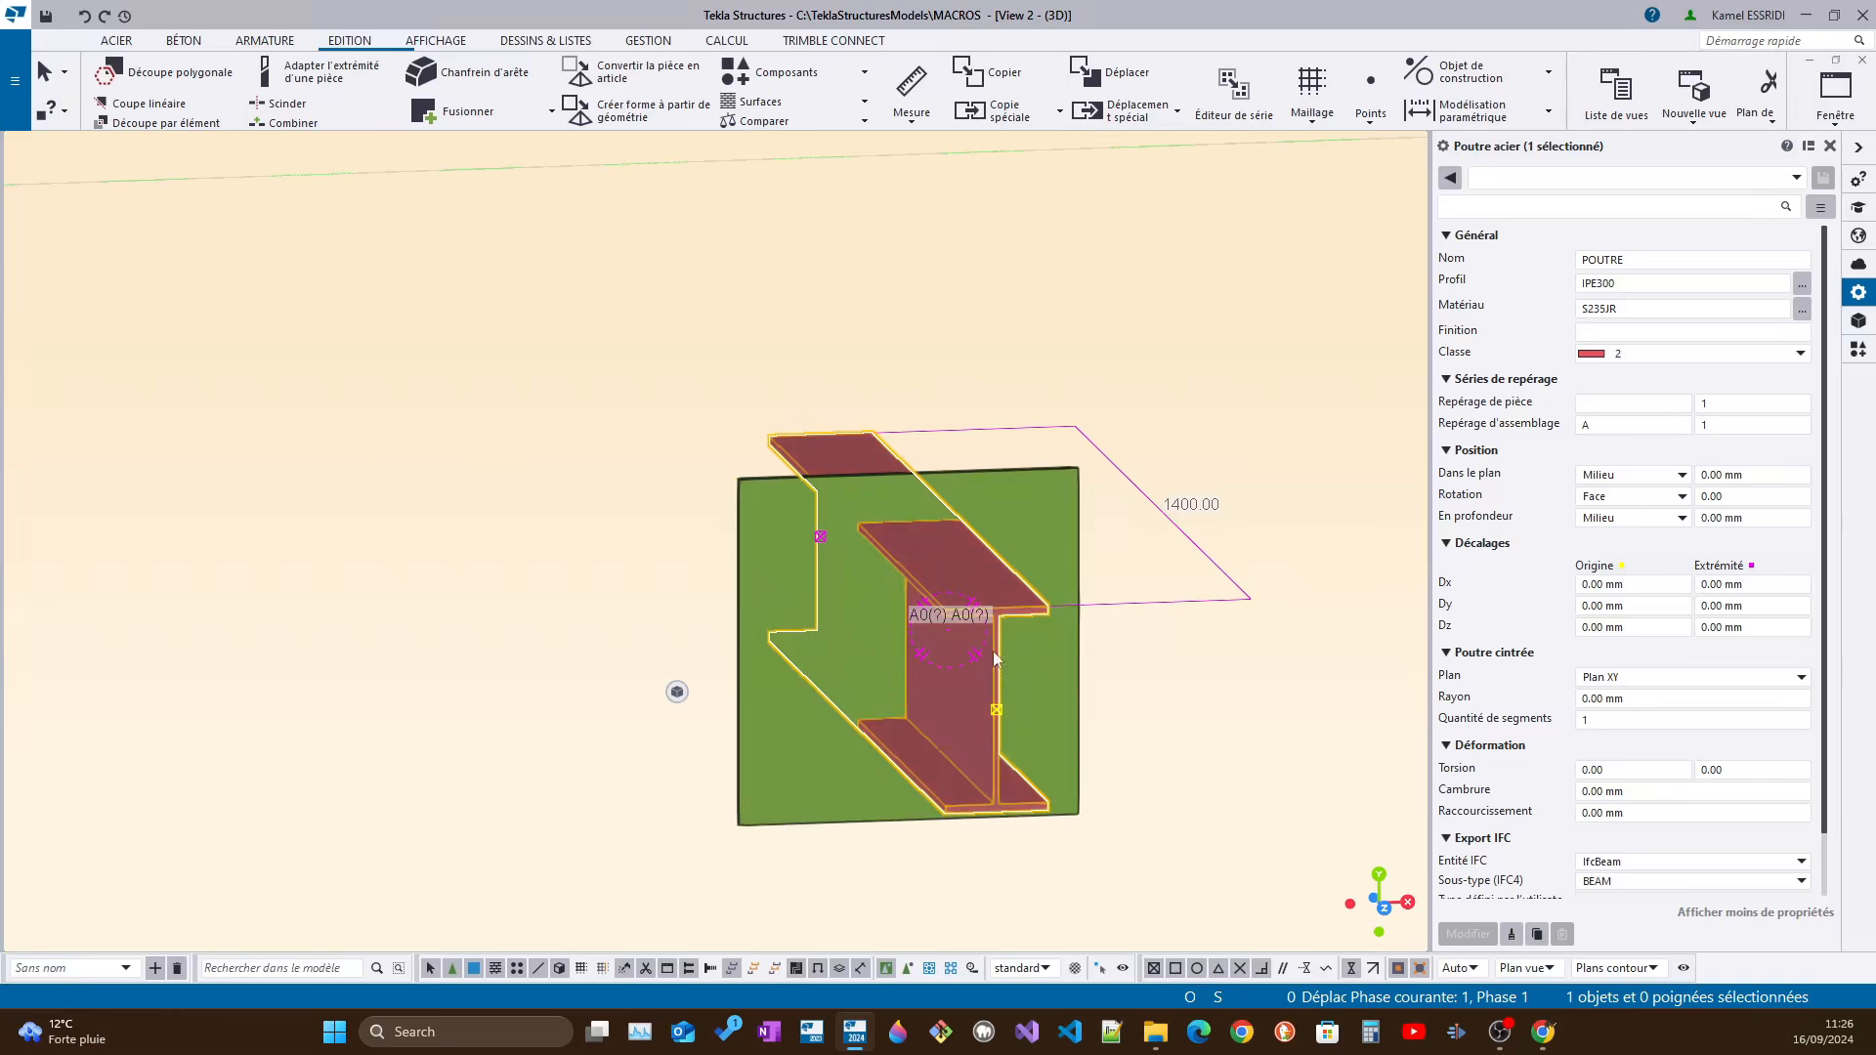
pyautogui.scroll(-3, 987, 614)
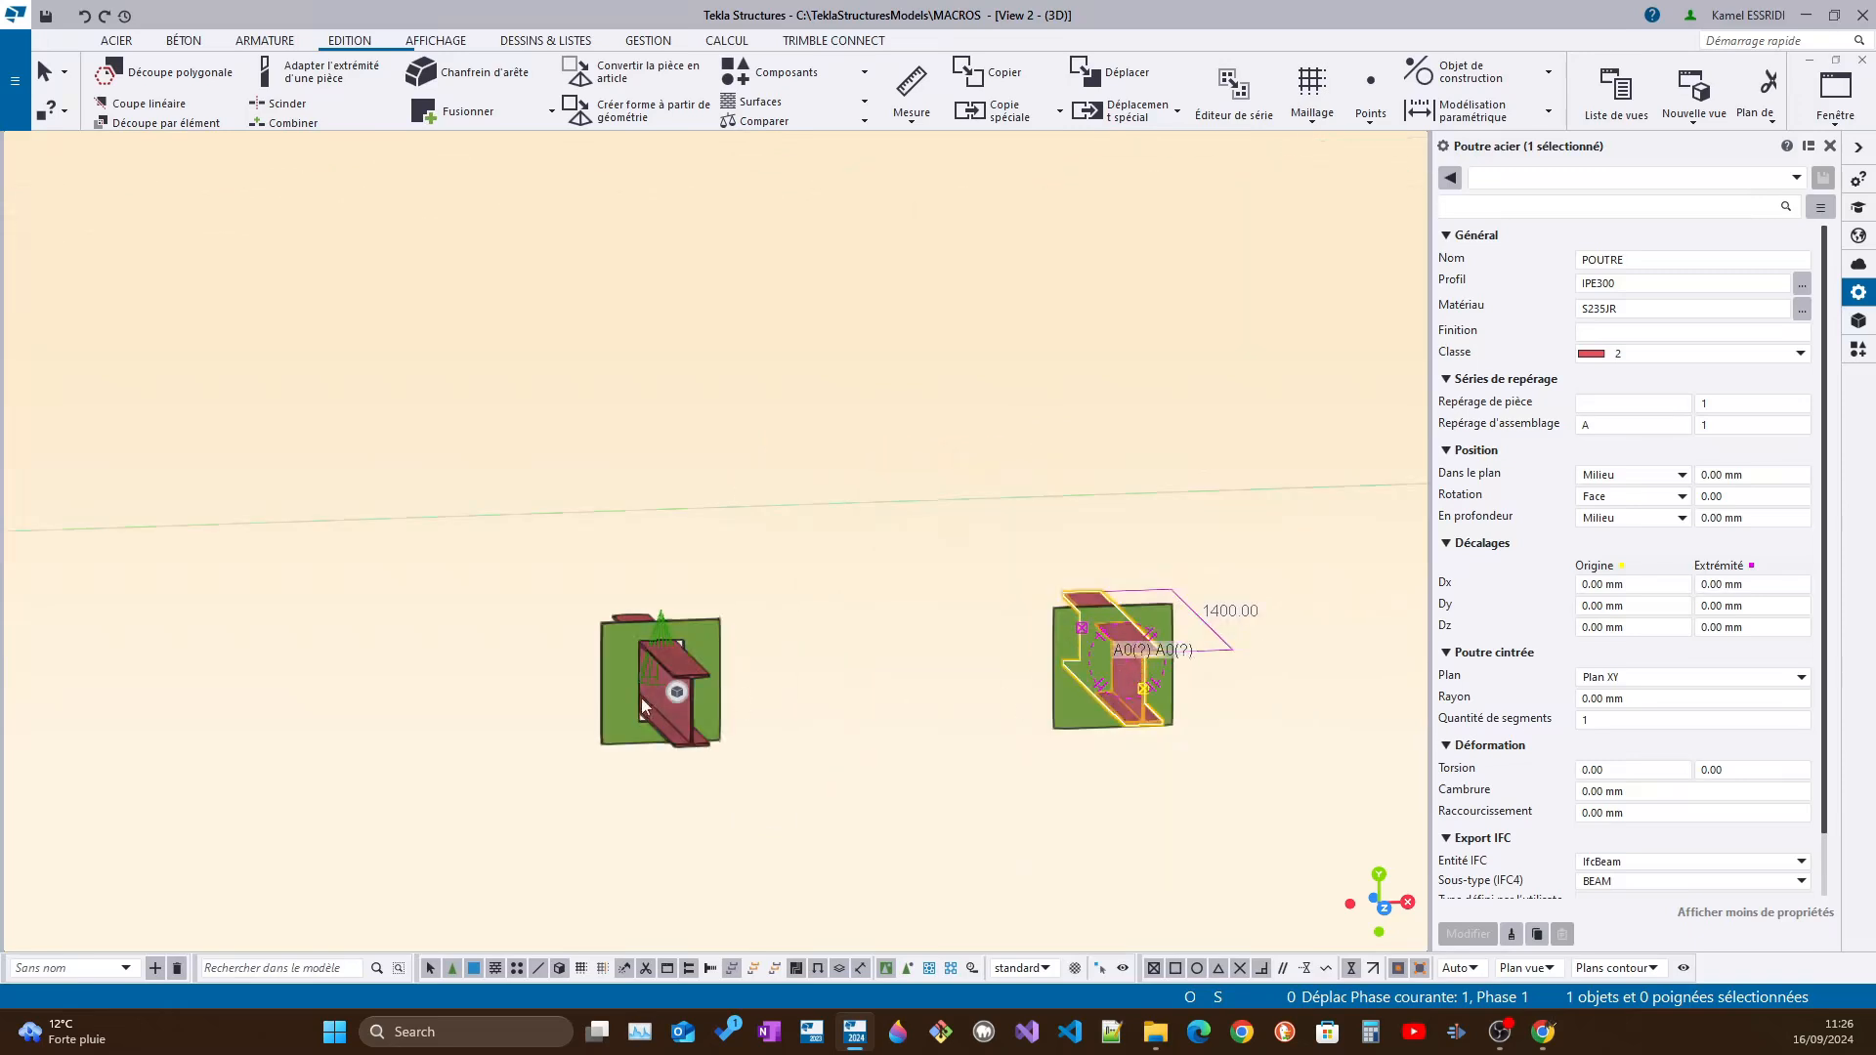
pyautogui.scroll(2, 641, 698)
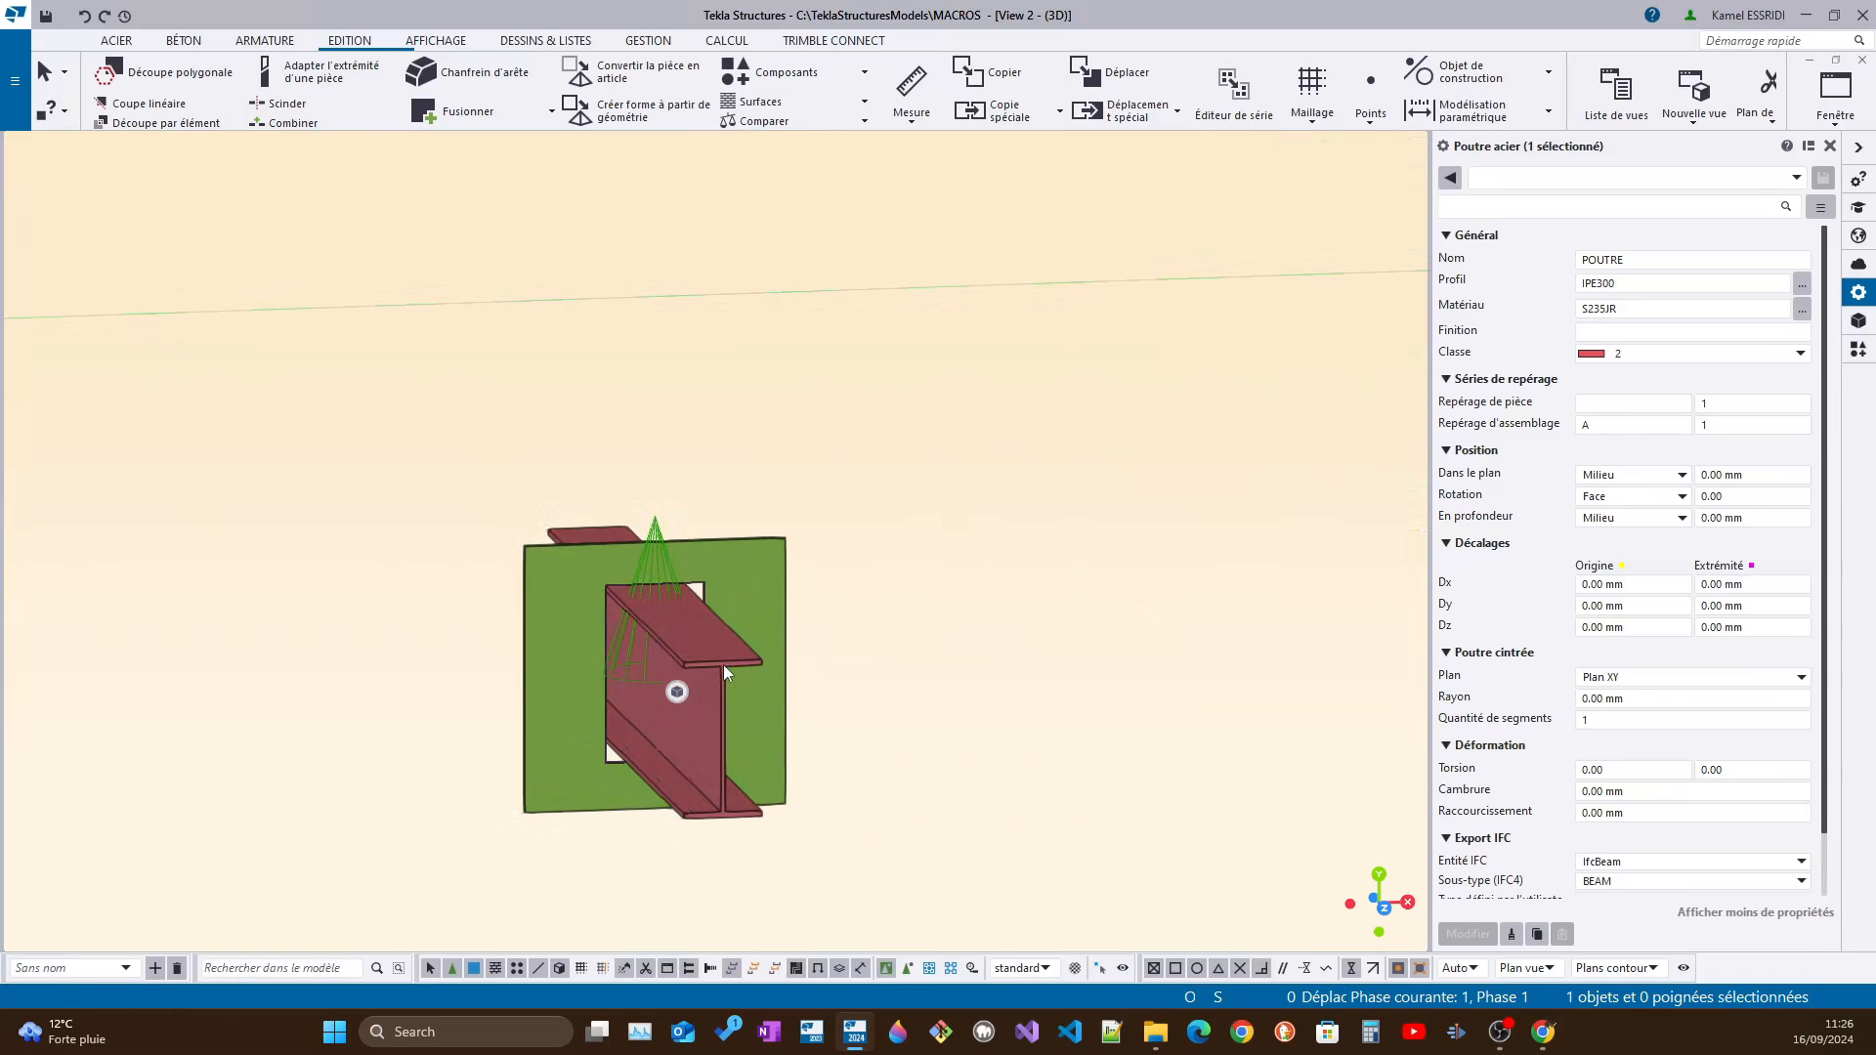
pyautogui.click(723, 665)
pyautogui.scroll(3, 728, 674)
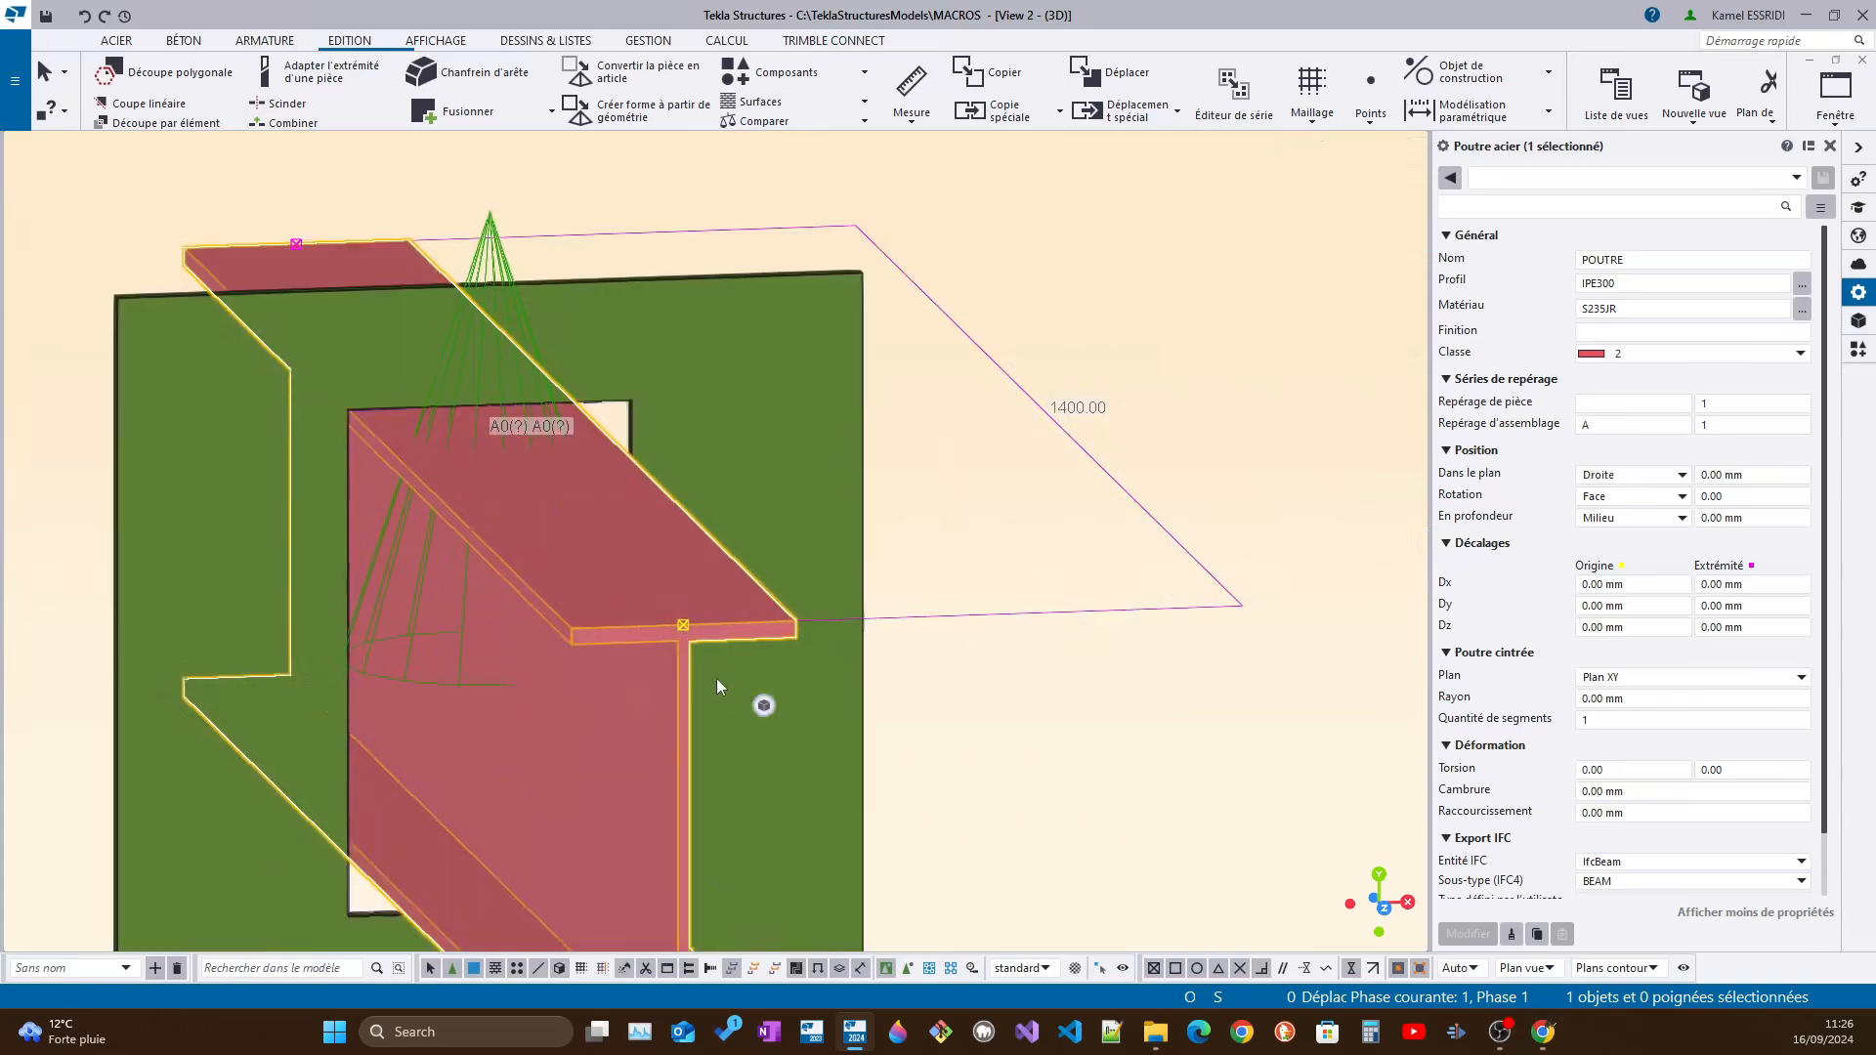
pyautogui.scroll(-4, 717, 678)
pyautogui.moveTo(1364, 682); pyautogui.dragTo(813, 617, button='middle')
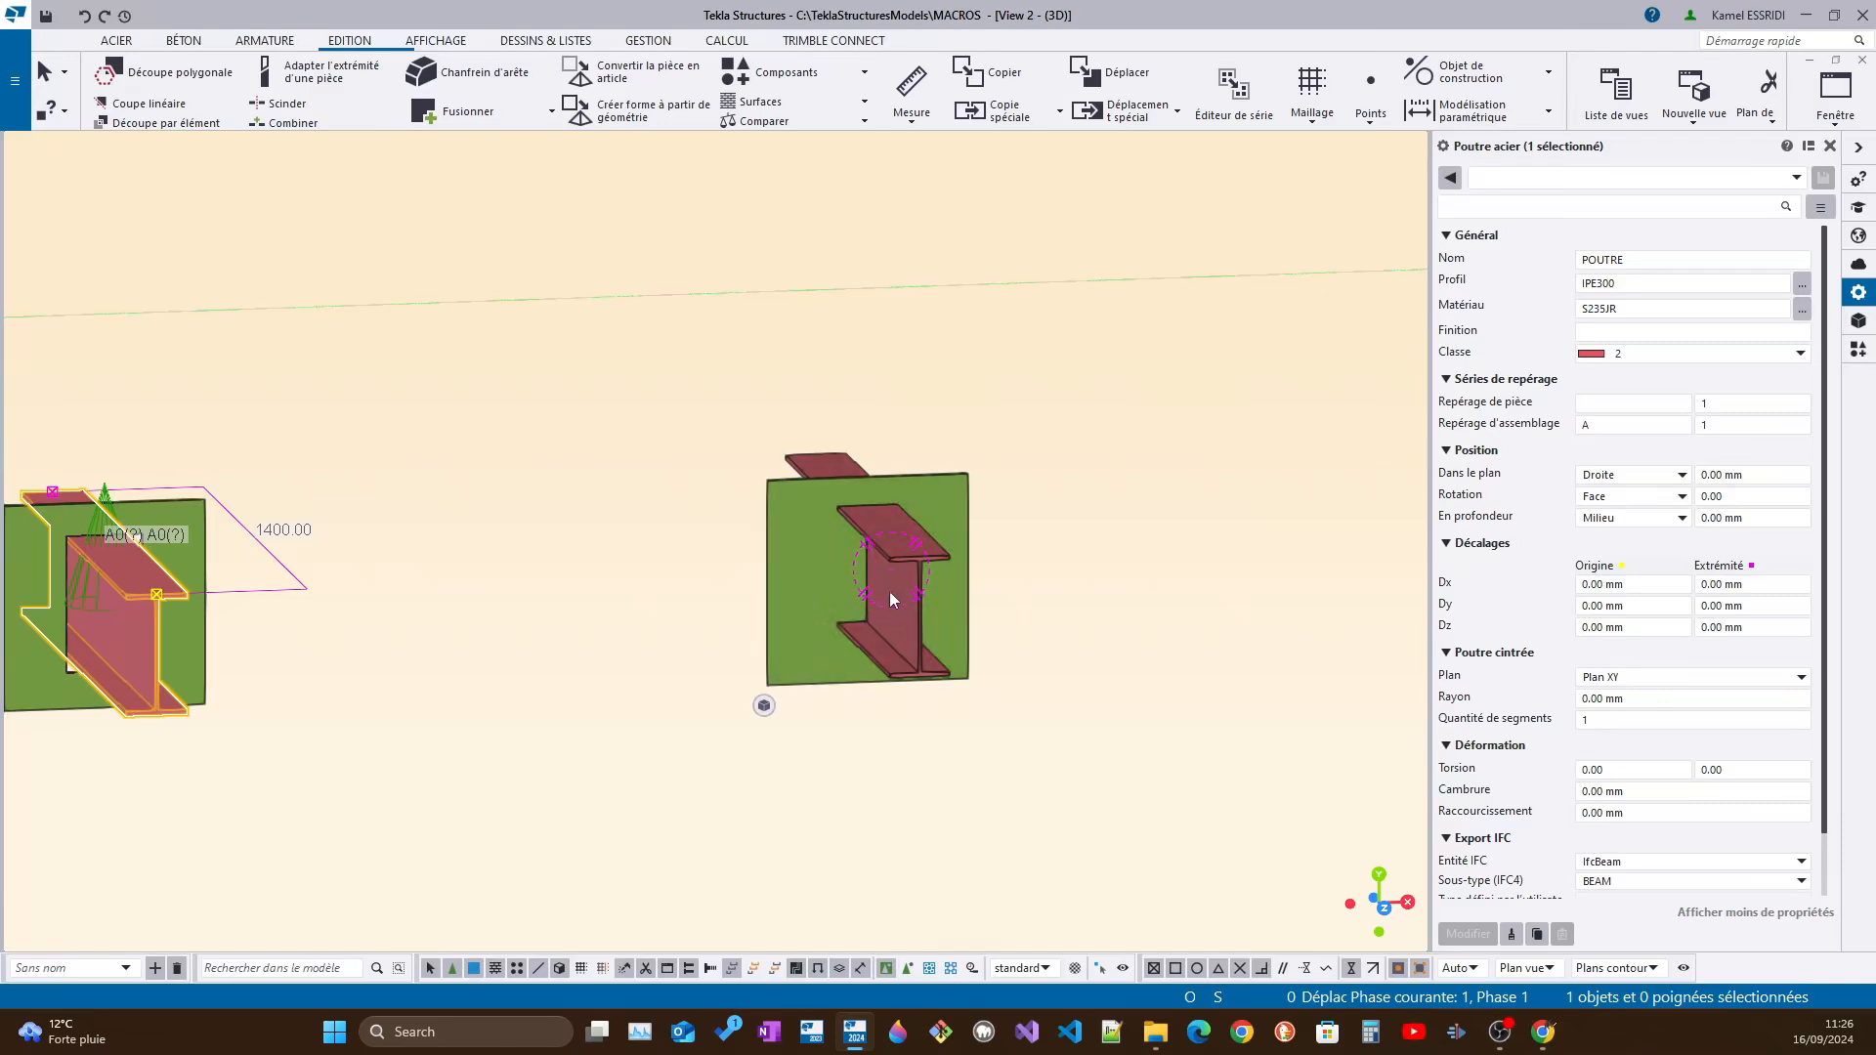
pyautogui.keyDown('ctrl'); pyautogui.moveTo(889, 591); pyautogui.dragTo(420, 660, button='middle'); pyautogui.keyUp('ctrl')
pyautogui.scroll(3, 705, 720)
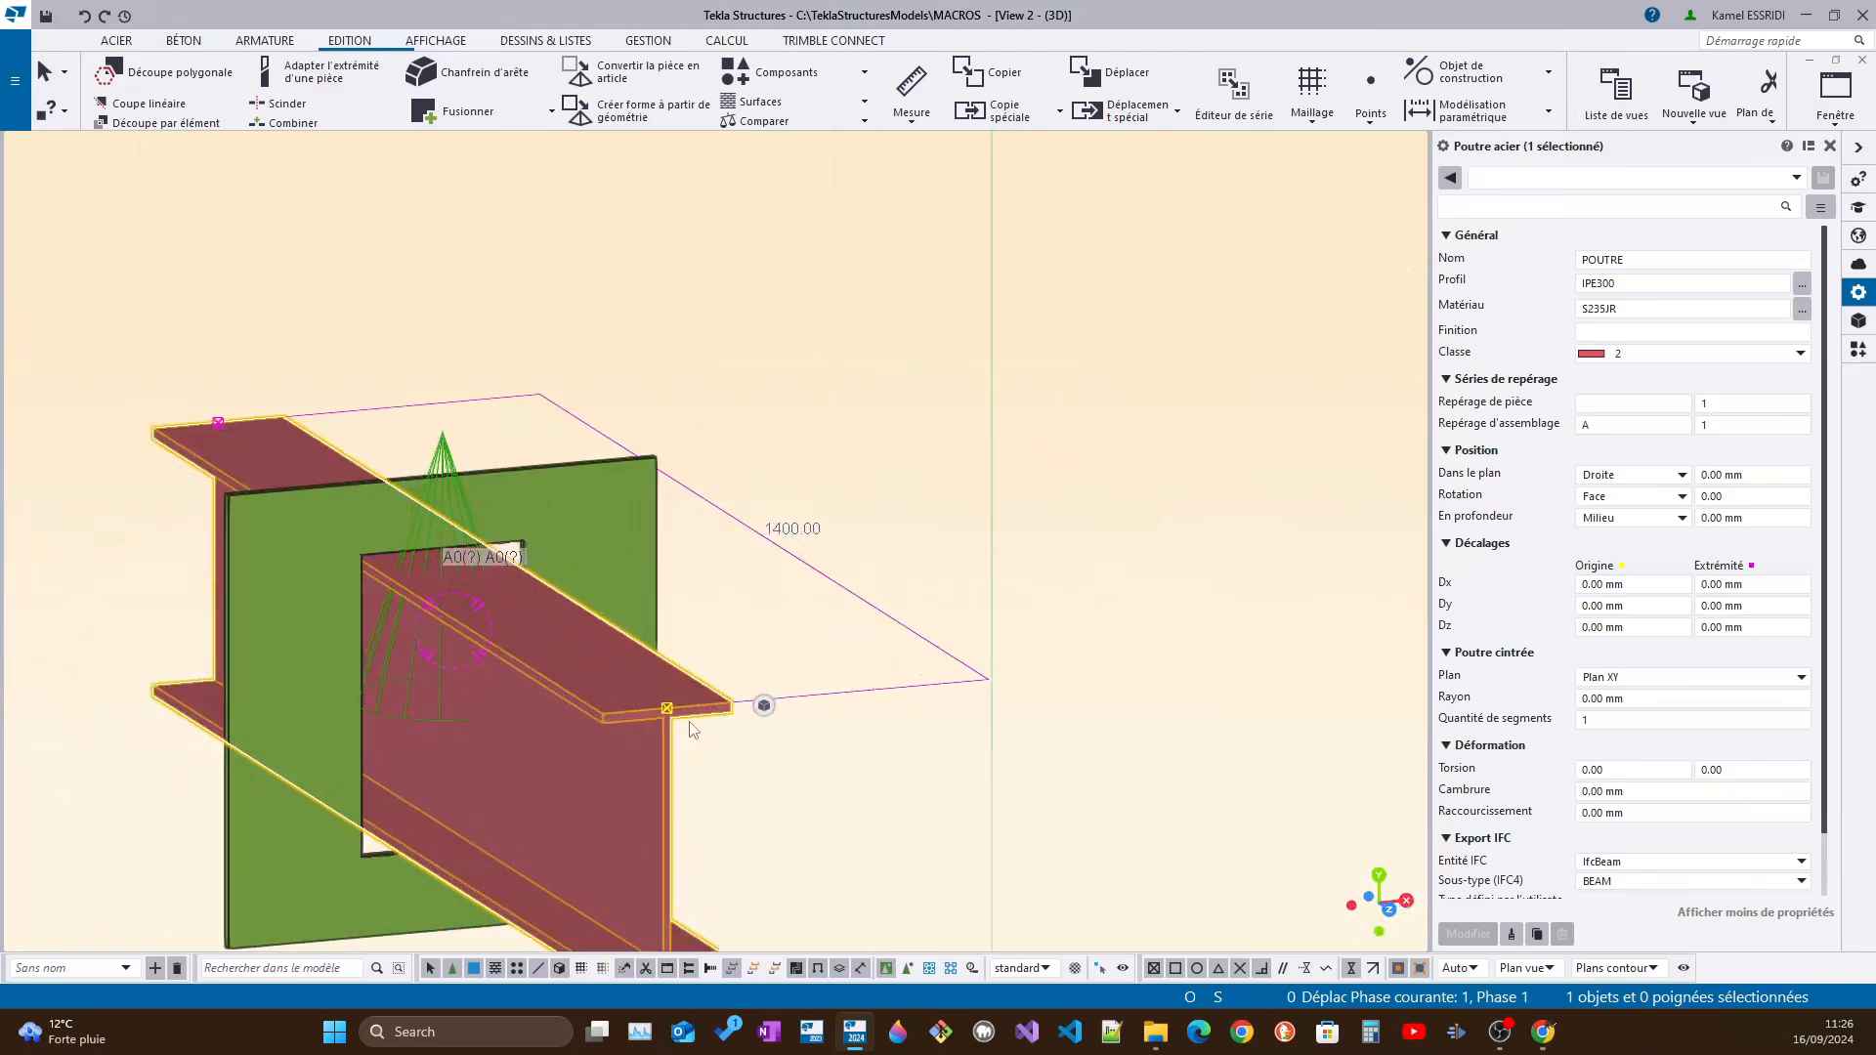
pyautogui.moveTo(691, 726); pyautogui.dragTo(529, 612, button='middle')
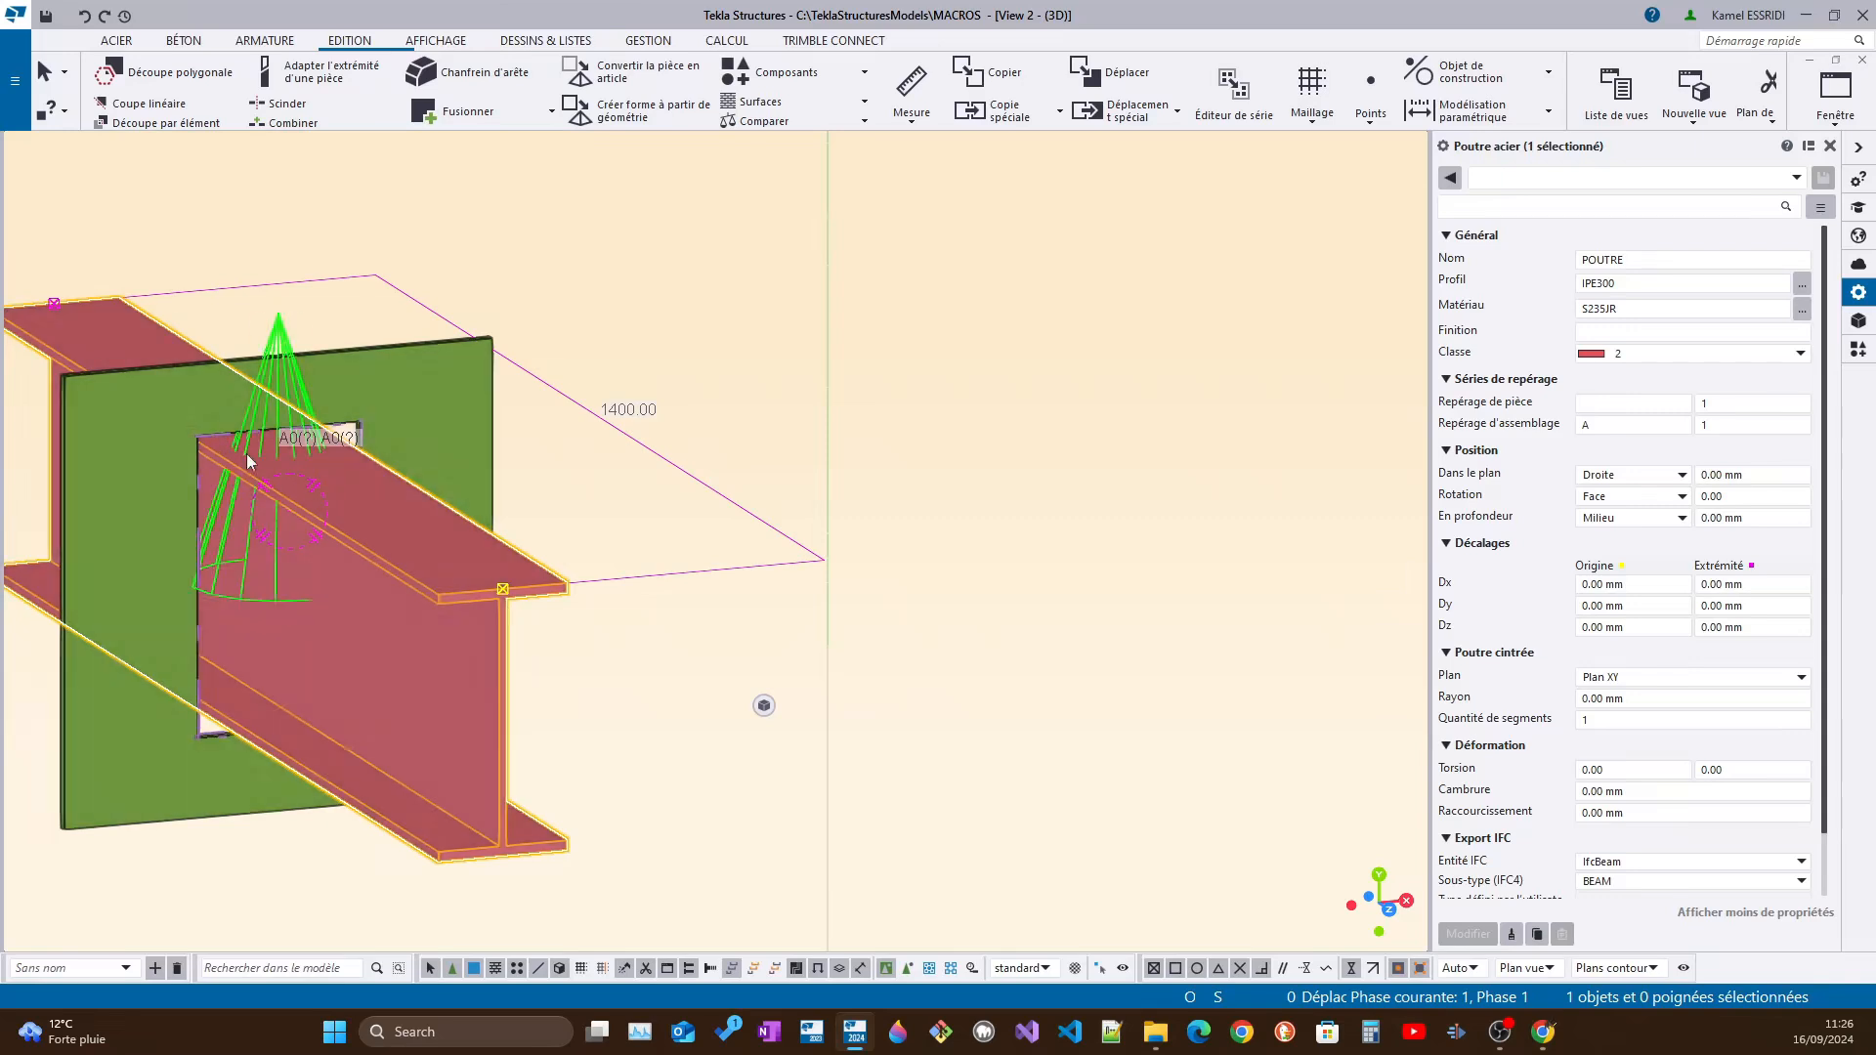
pyautogui.keyDown('ctrl'); pyautogui.moveTo(227, 541); pyautogui.dragTo(962, 664, button='middle'); pyautogui.keyUp('ctrl')
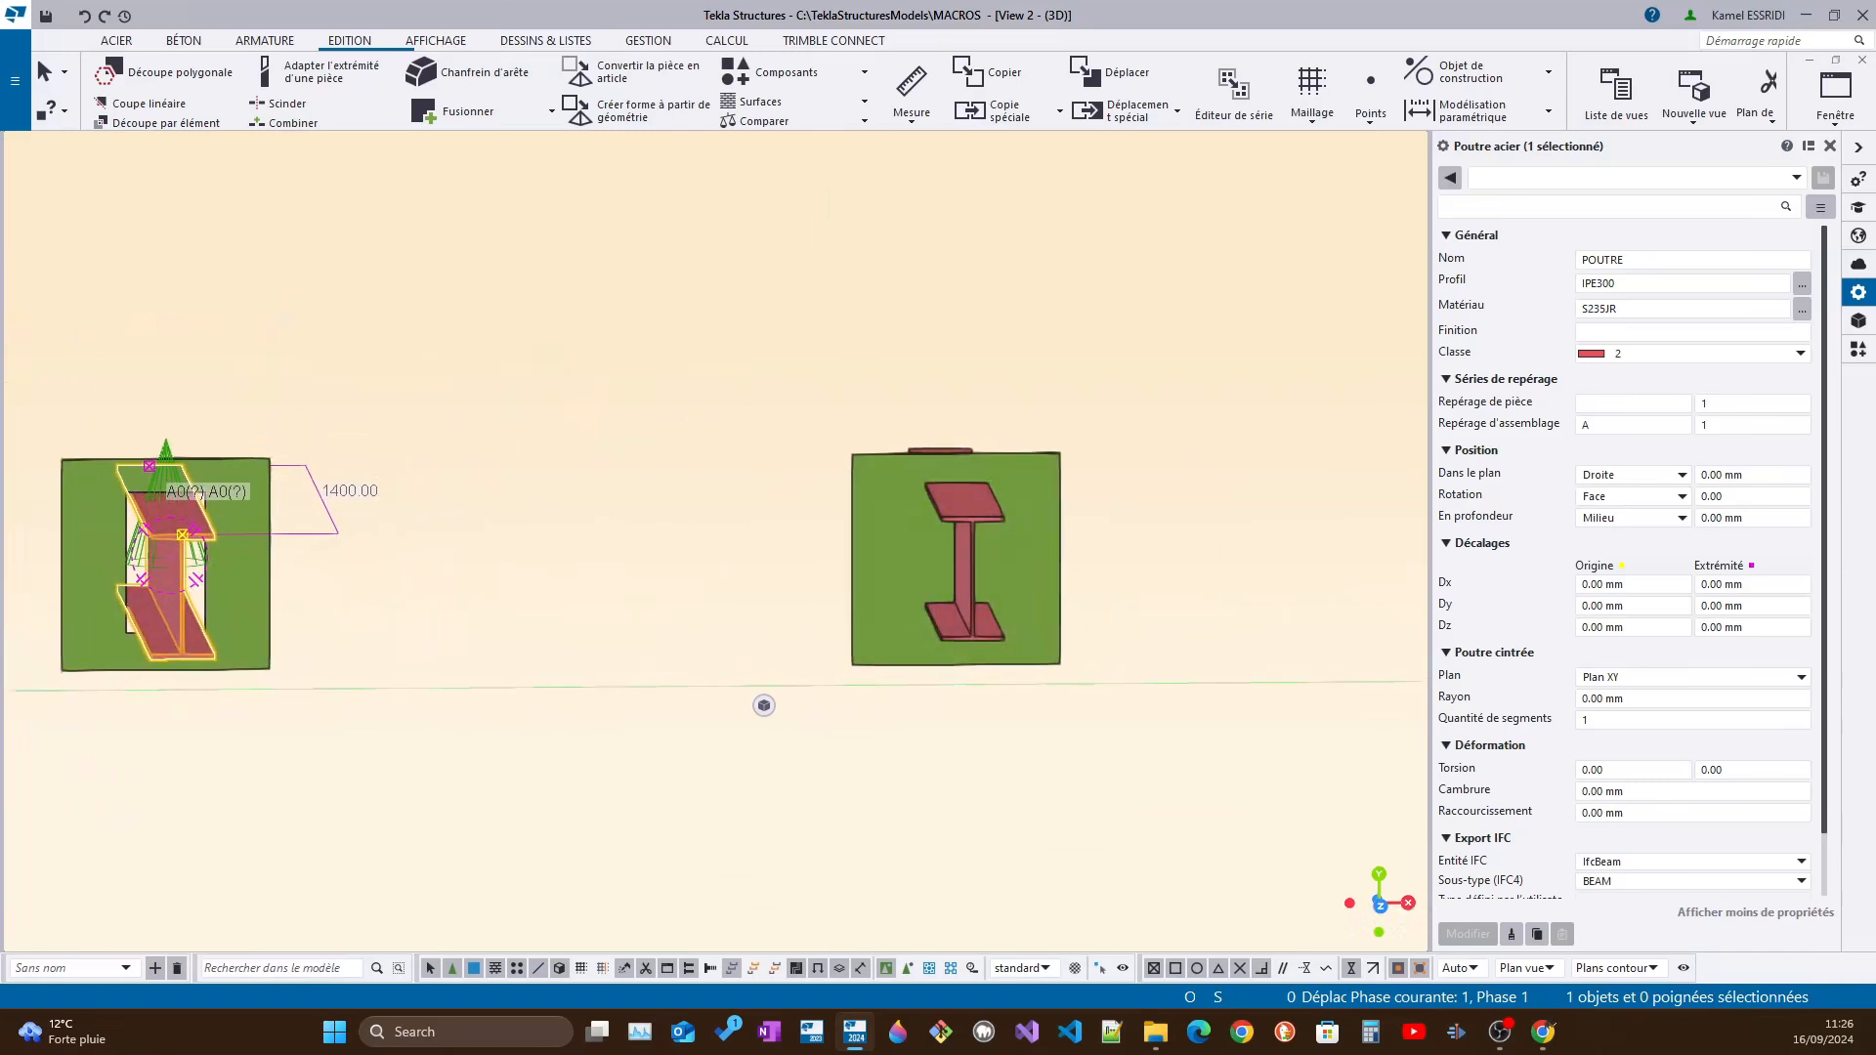
pyautogui.scroll(4, 953, 537)
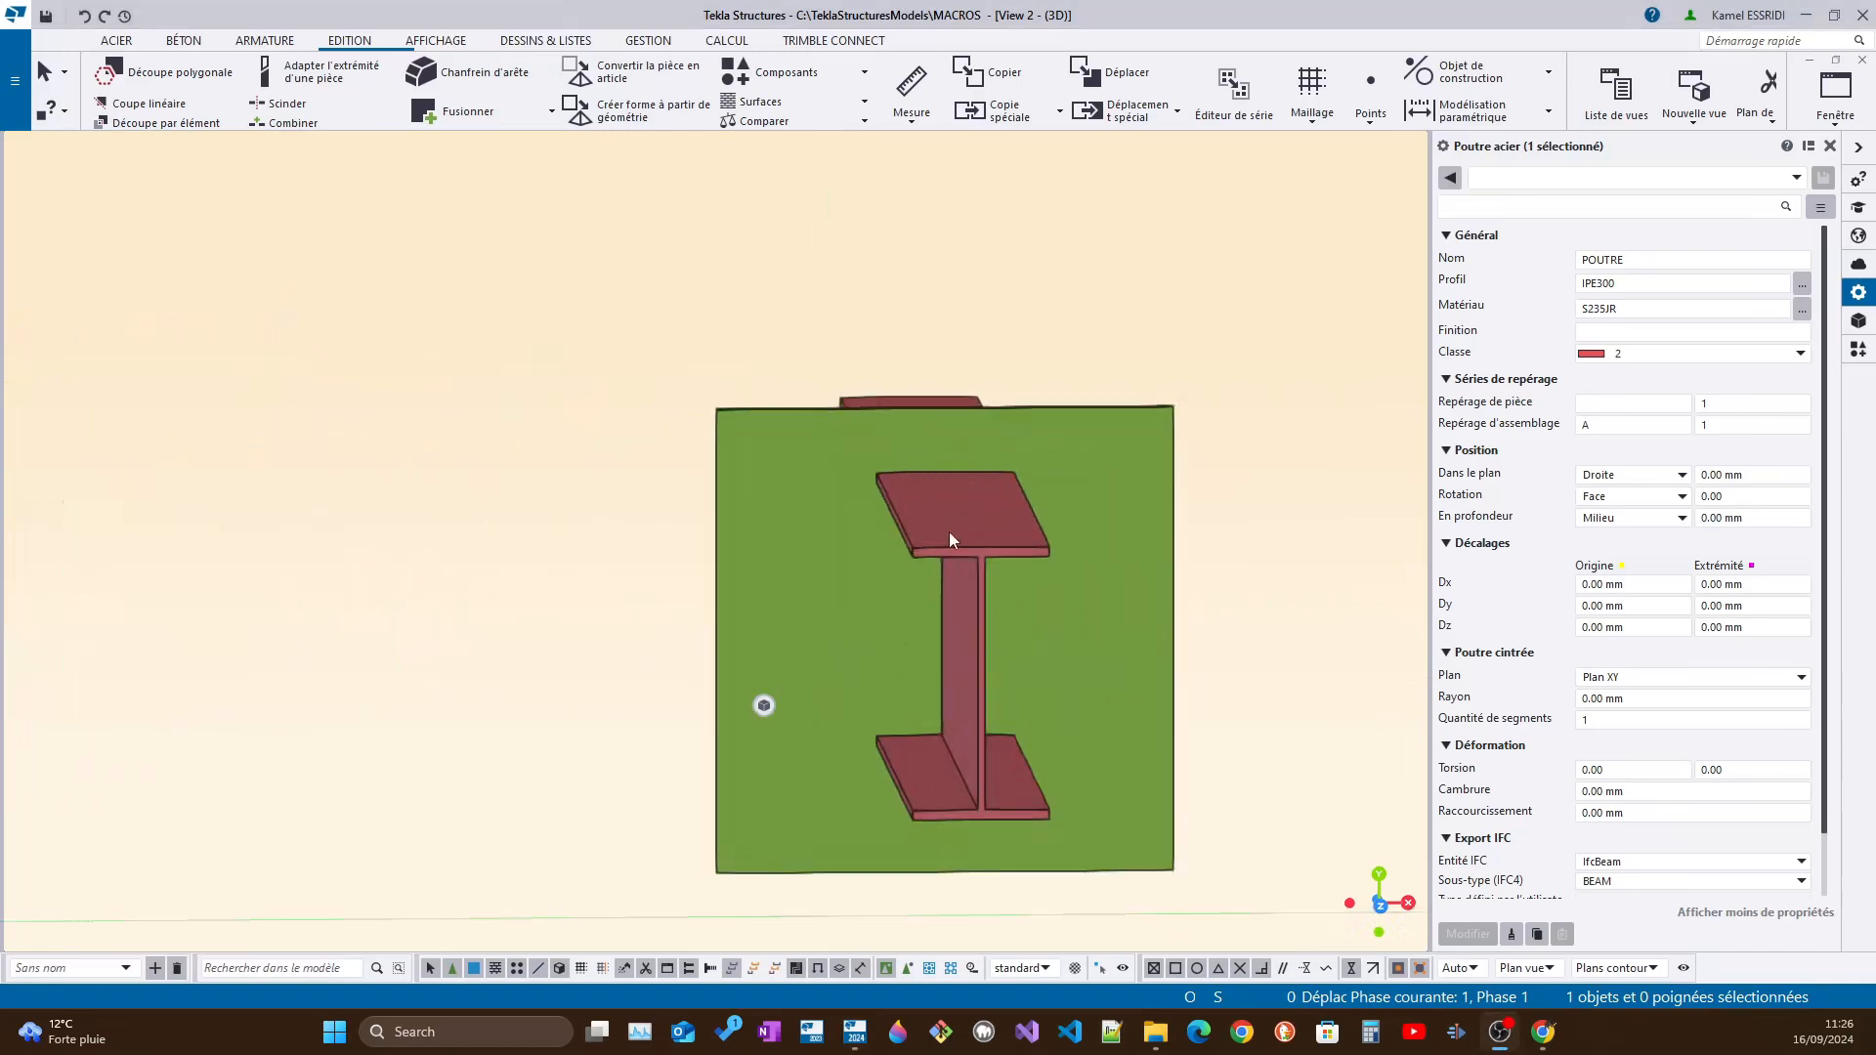
# Cut the plate that has no opening with the part cut command, using the IPE300 beam as the cutting part
pyautogui.moveTo(859, 658)
pyautogui.keyDown('ctrl'); pyautogui.mouseDown(button='middle')
pyautogui.moveTo(940, 502)
pyautogui.moveTo(1025, 520)
pyautogui.mouseUp(button='middle'); pyautogui.keyUp('ctrl')
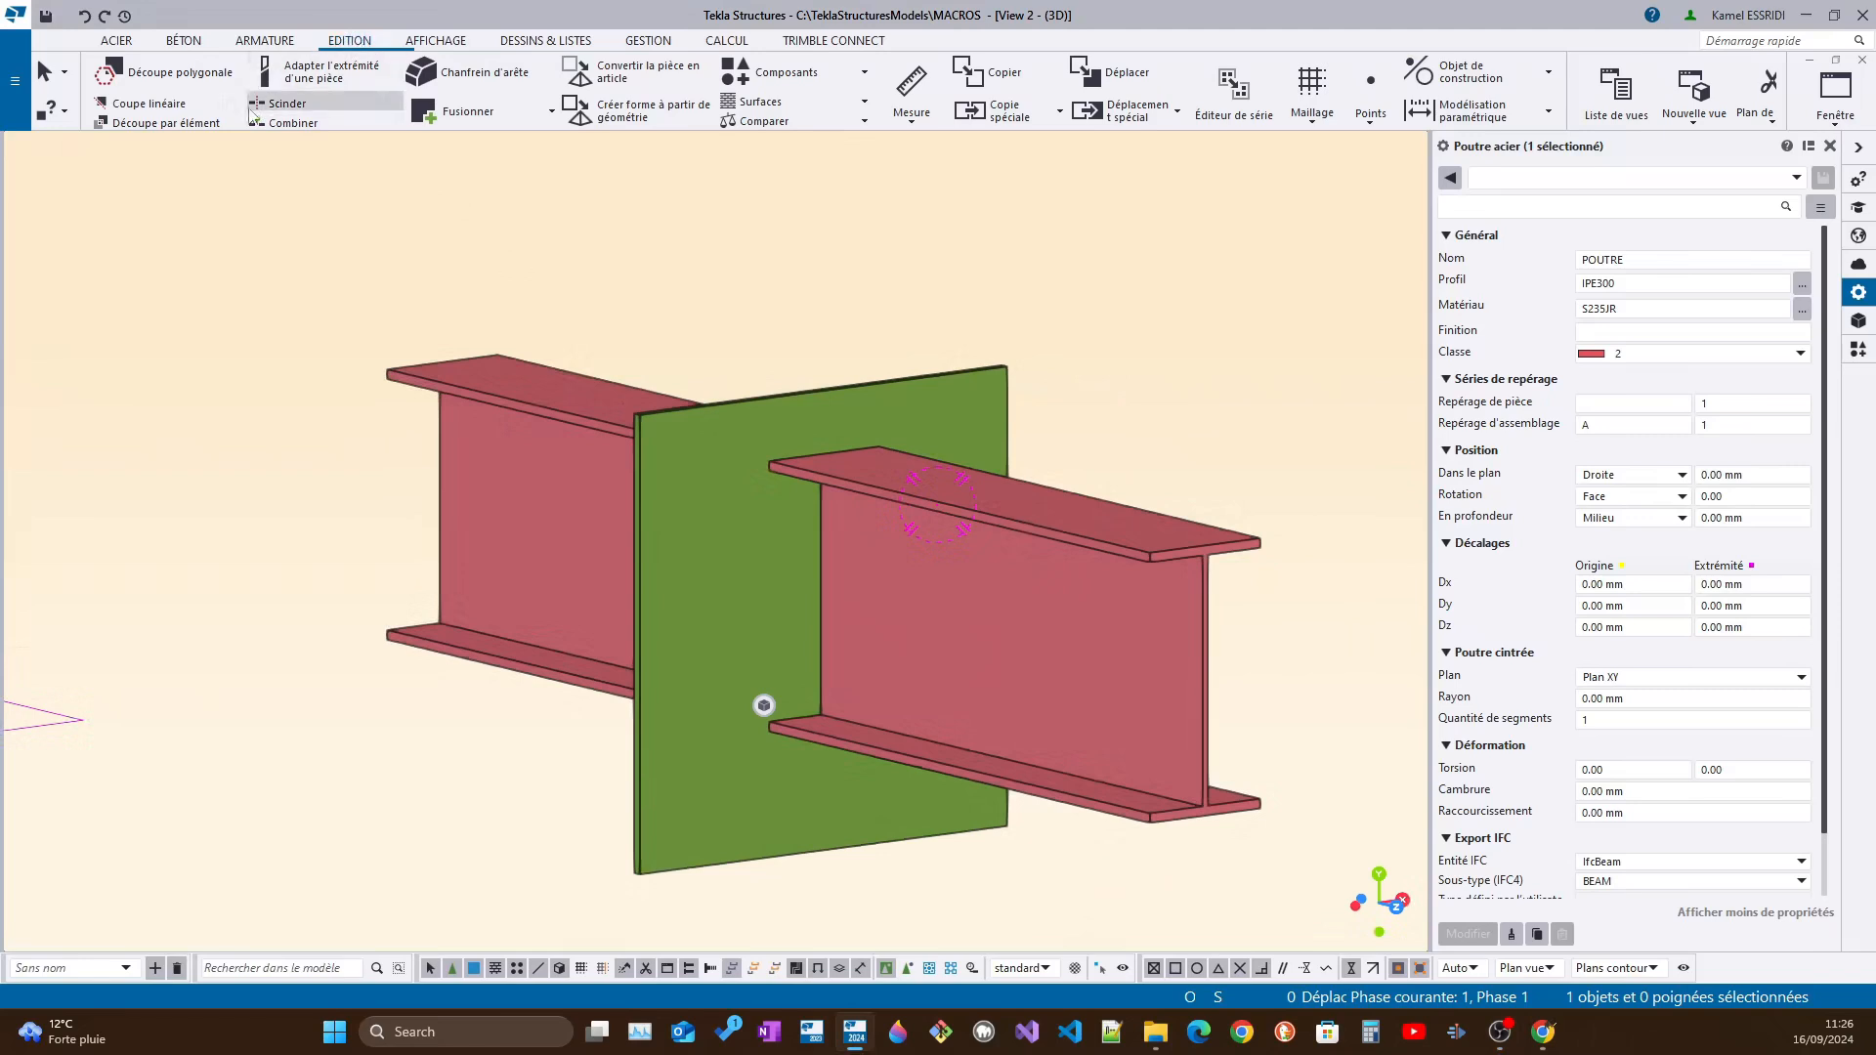
pyautogui.click(174, 126)
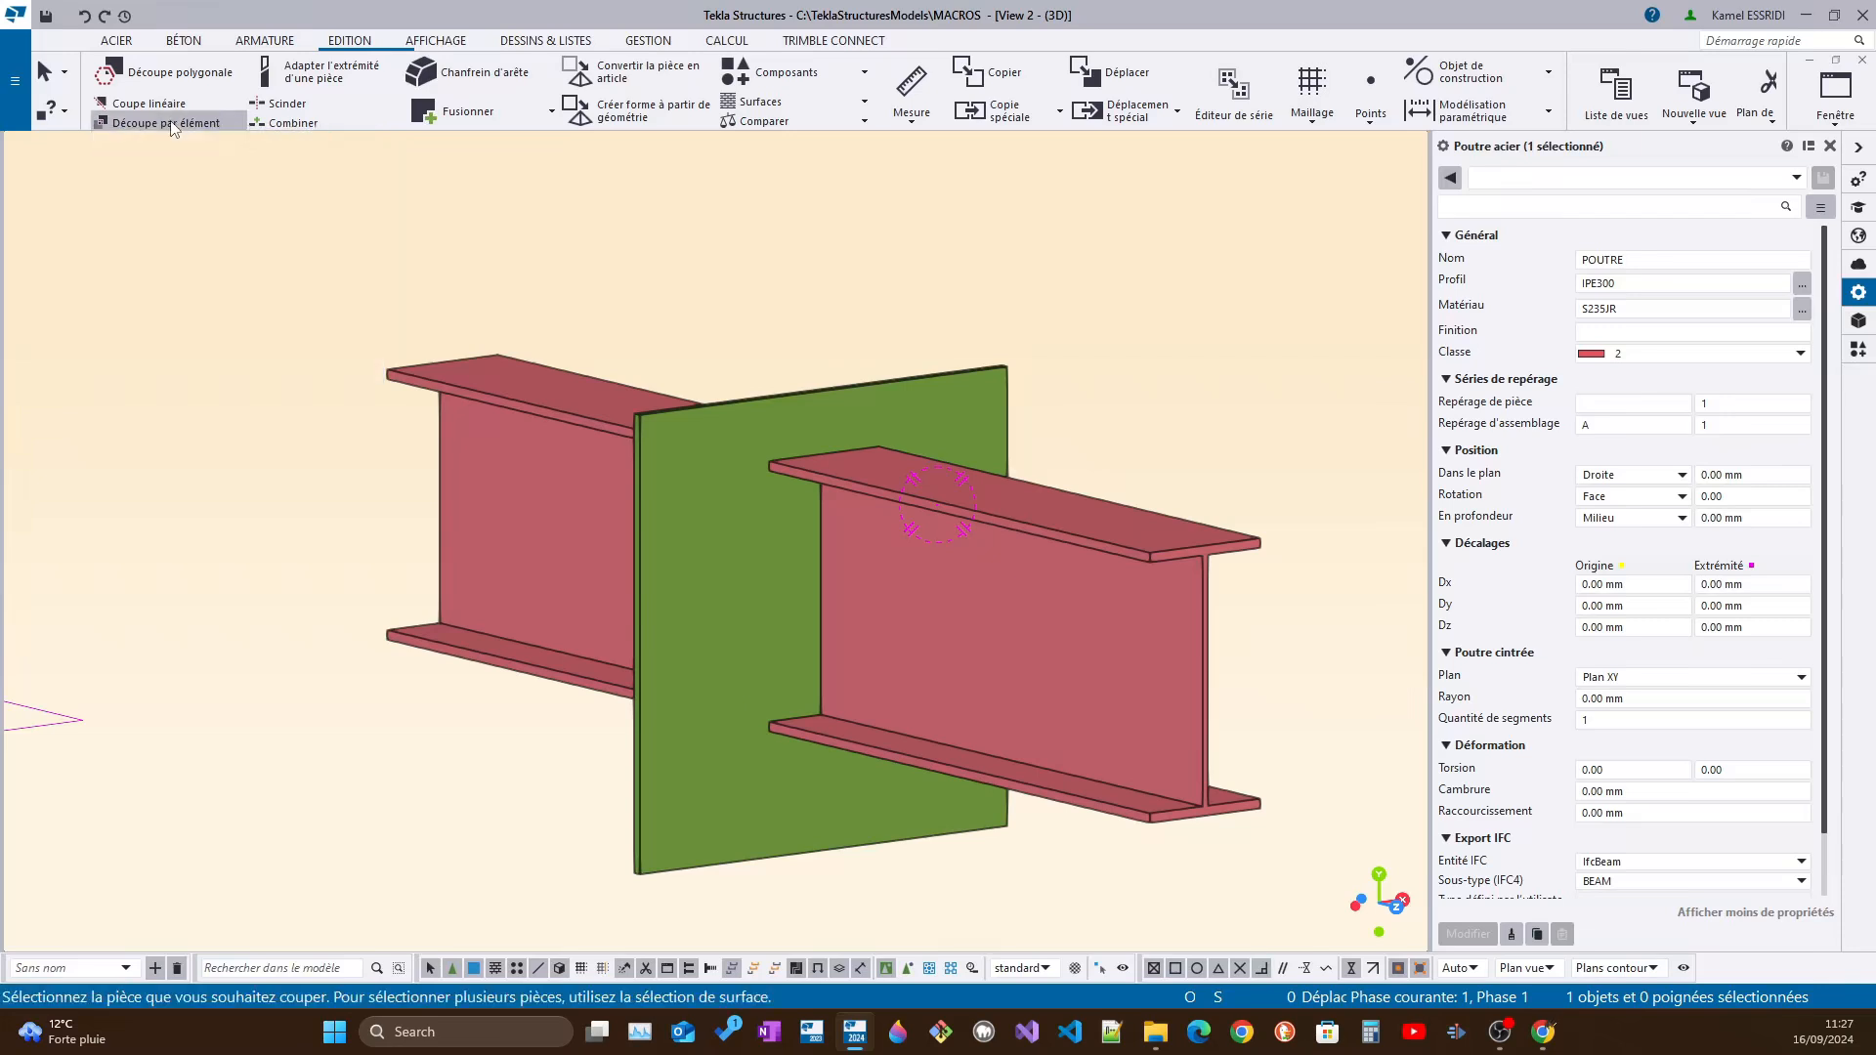
pyautogui.click(794, 398)
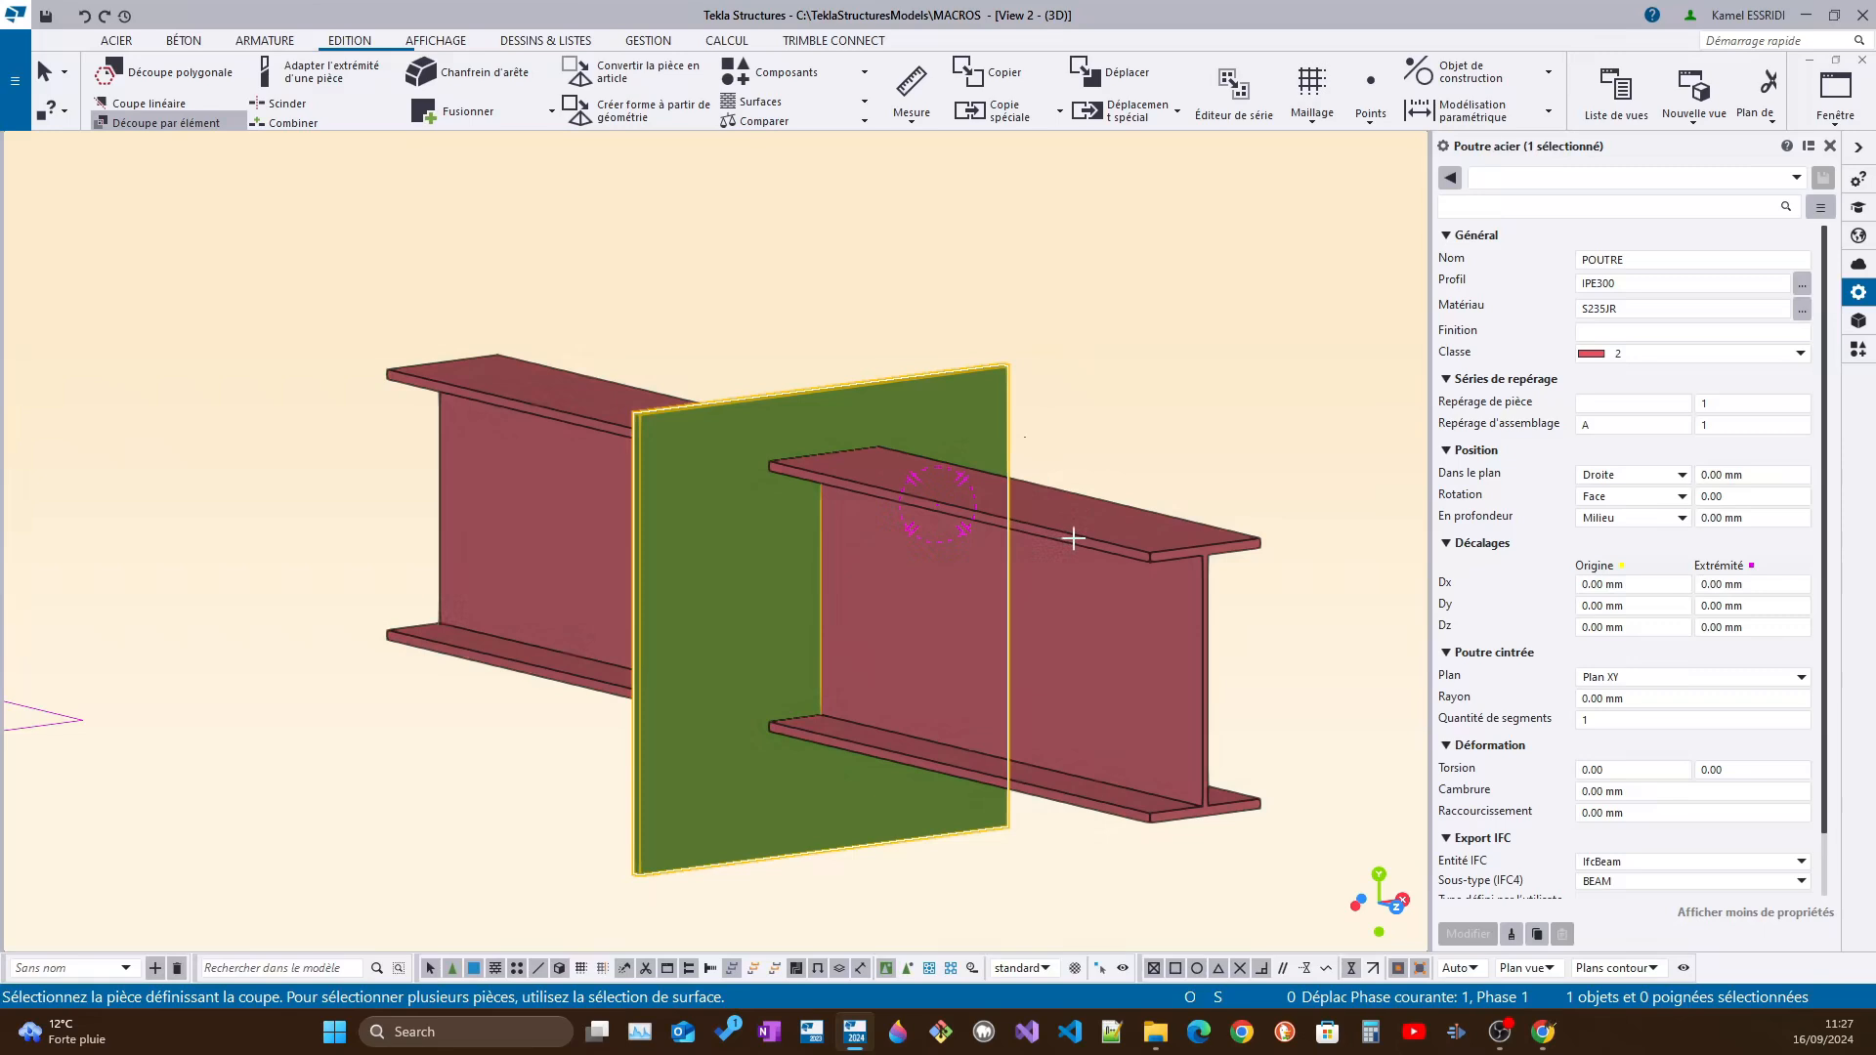
pyautogui.click(1073, 538)
pyautogui.scroll(2, 1085, 547)
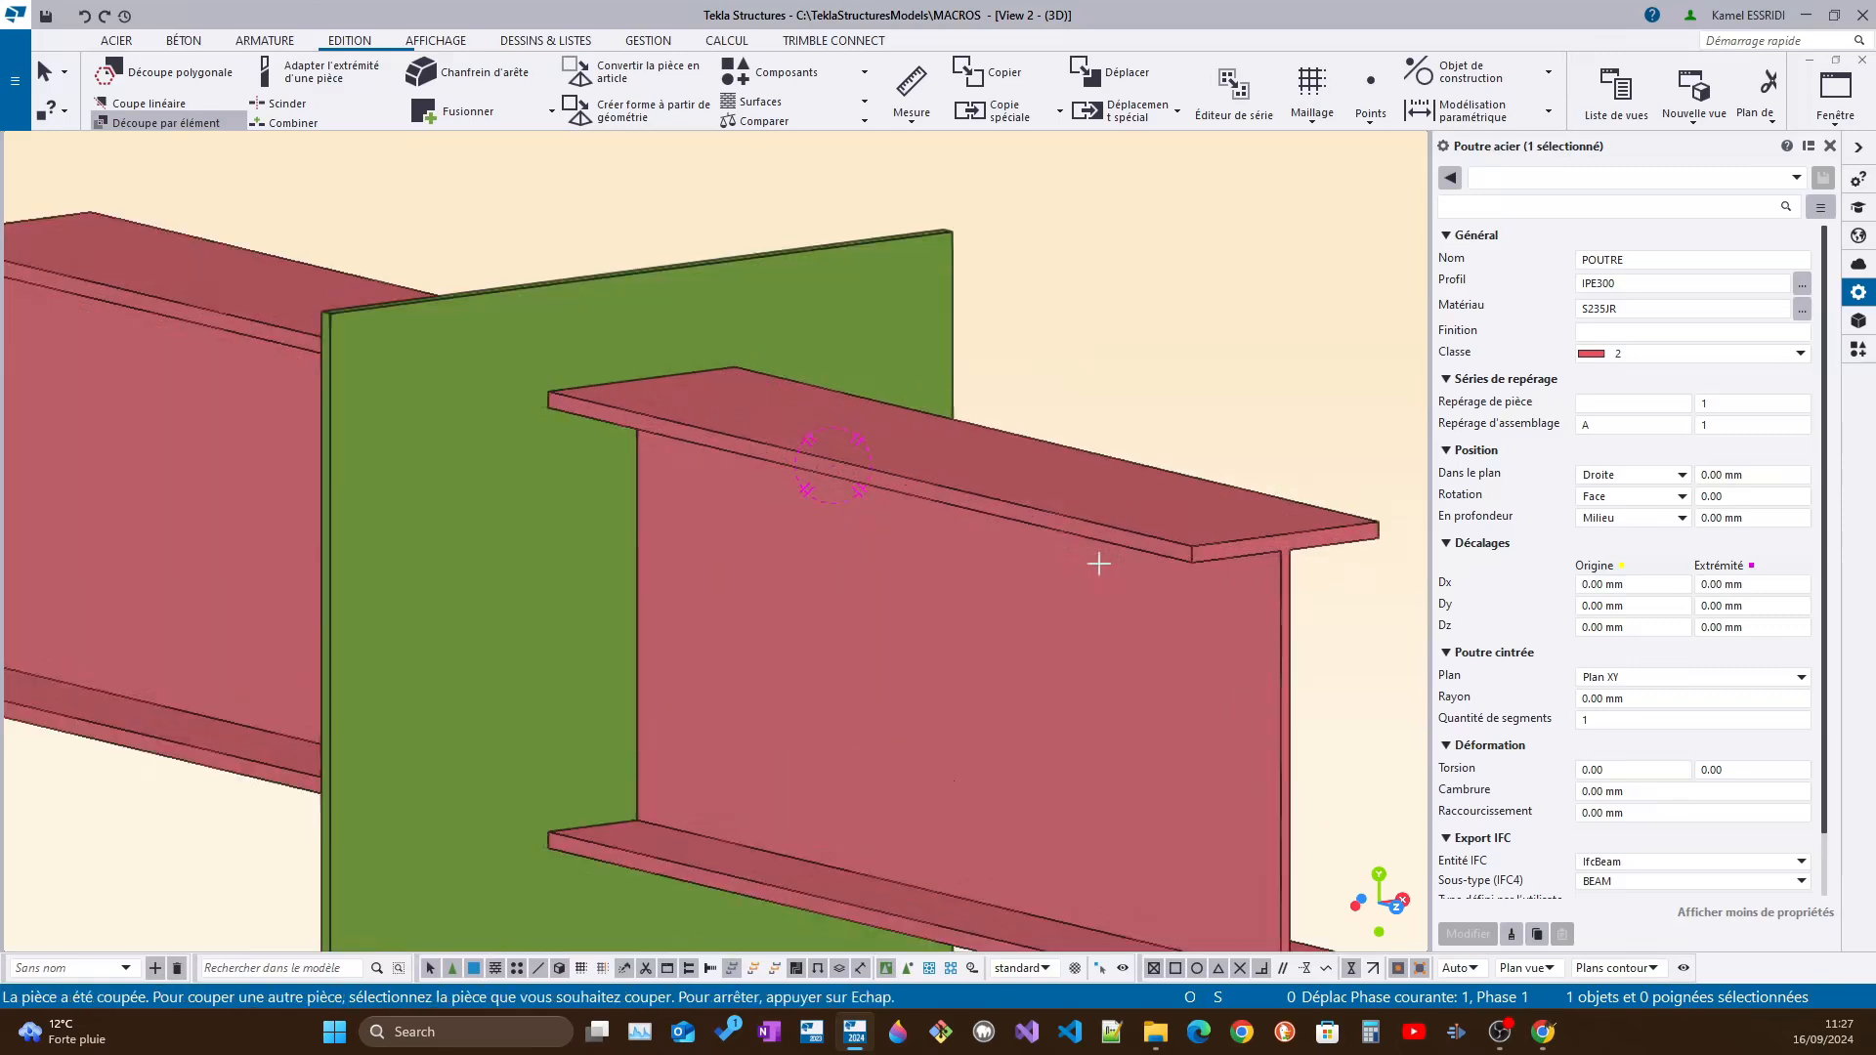
pyautogui.press('Escape')
# Move the start handle of the IPE300 part cut about 490 mm along the beam towards the green plate
pyautogui.click(1202, 565)
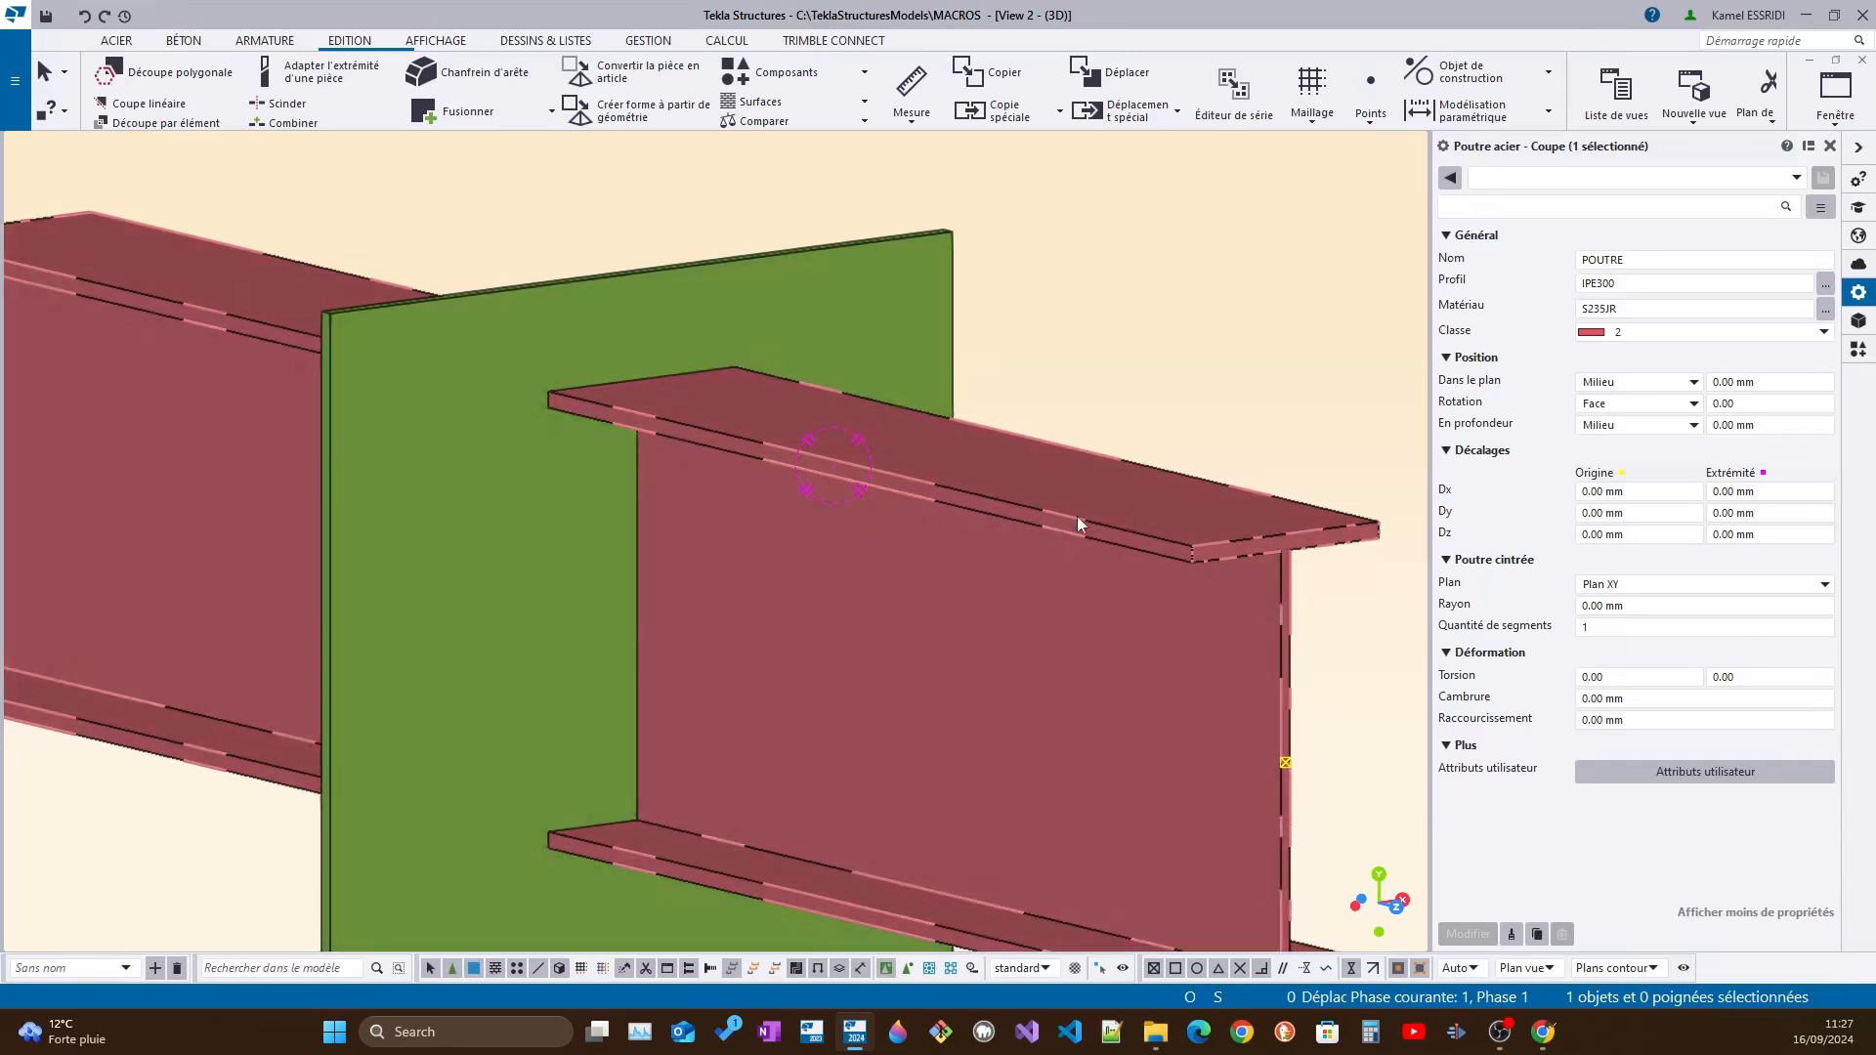
pyautogui.moveTo(1202, 574)
pyautogui.keyDown('ctrl'); pyautogui.mouseDown(button='middle')
pyautogui.moveTo(1153, 549)
pyautogui.moveTo(1154, 515)
pyautogui.moveTo(1101, 531)
pyautogui.moveTo(1139, 534)
pyautogui.moveTo(1206, 597)
pyautogui.mouseUp(button='middle'); pyautogui.keyUp('ctrl')
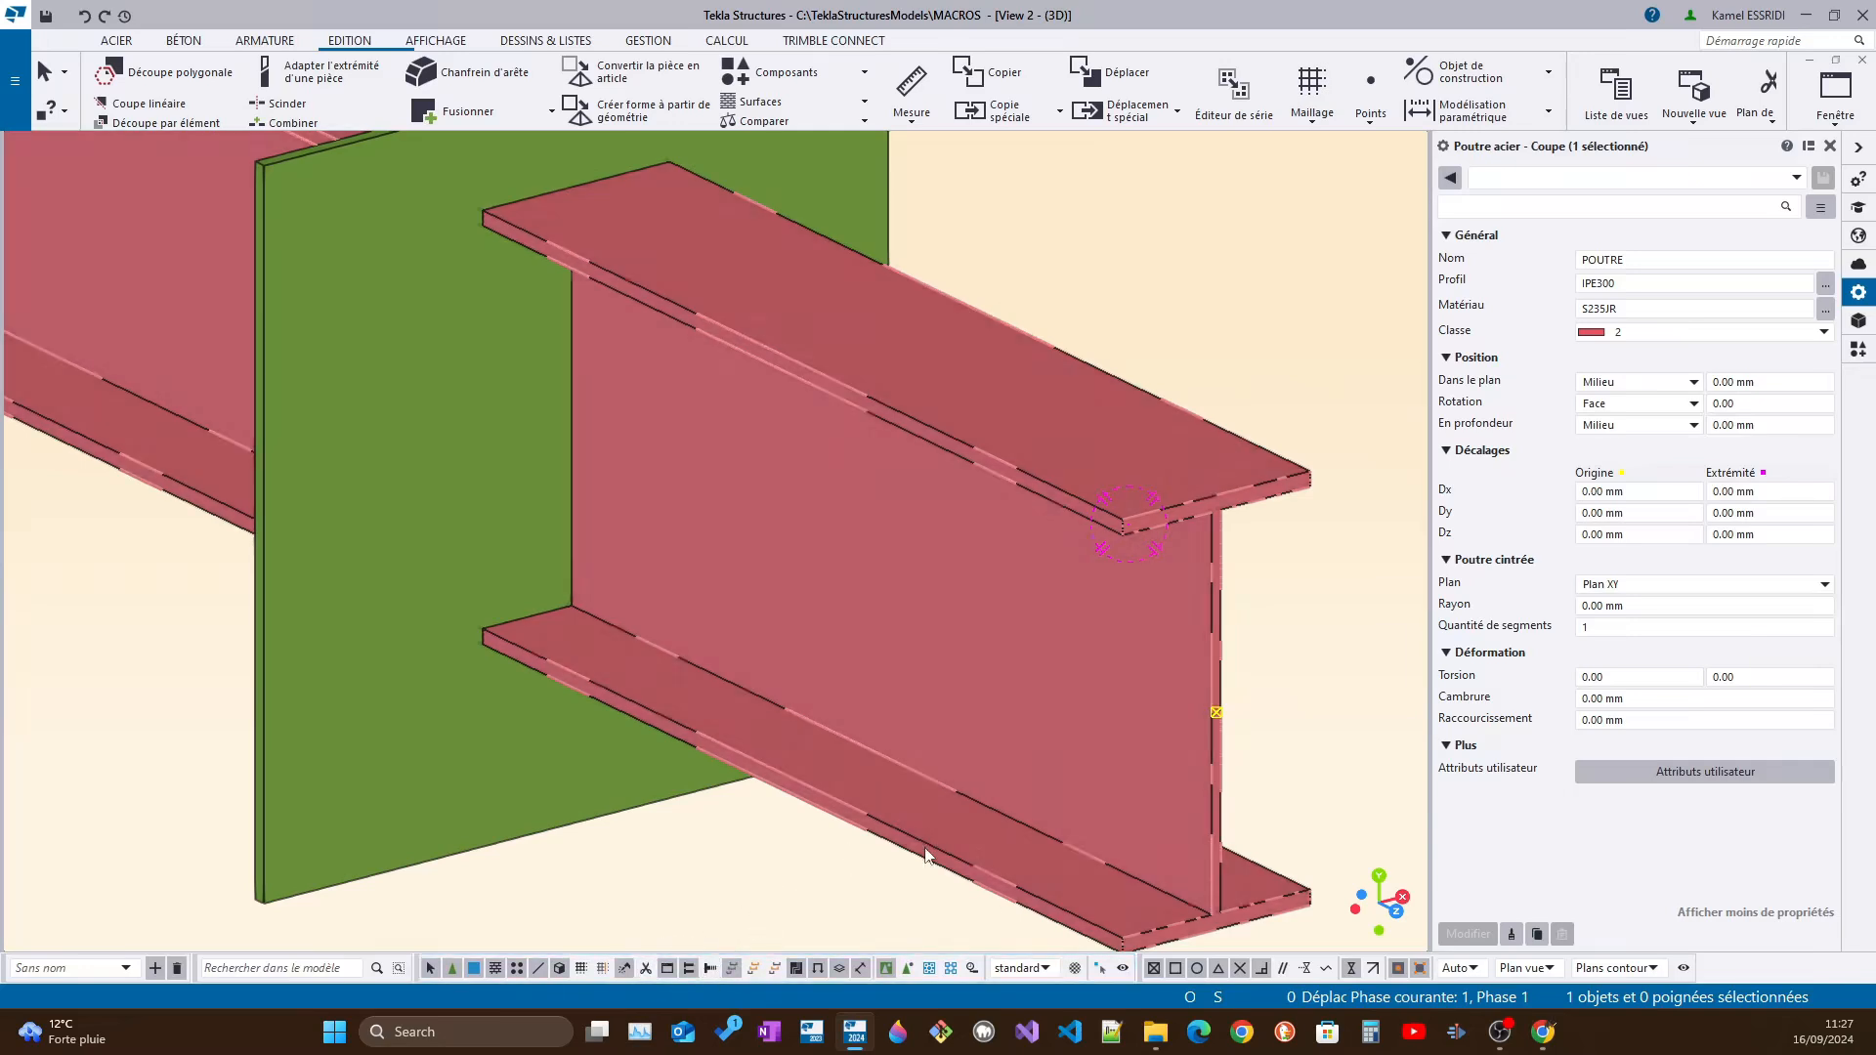
pyautogui.scroll(-5, 926, 856)
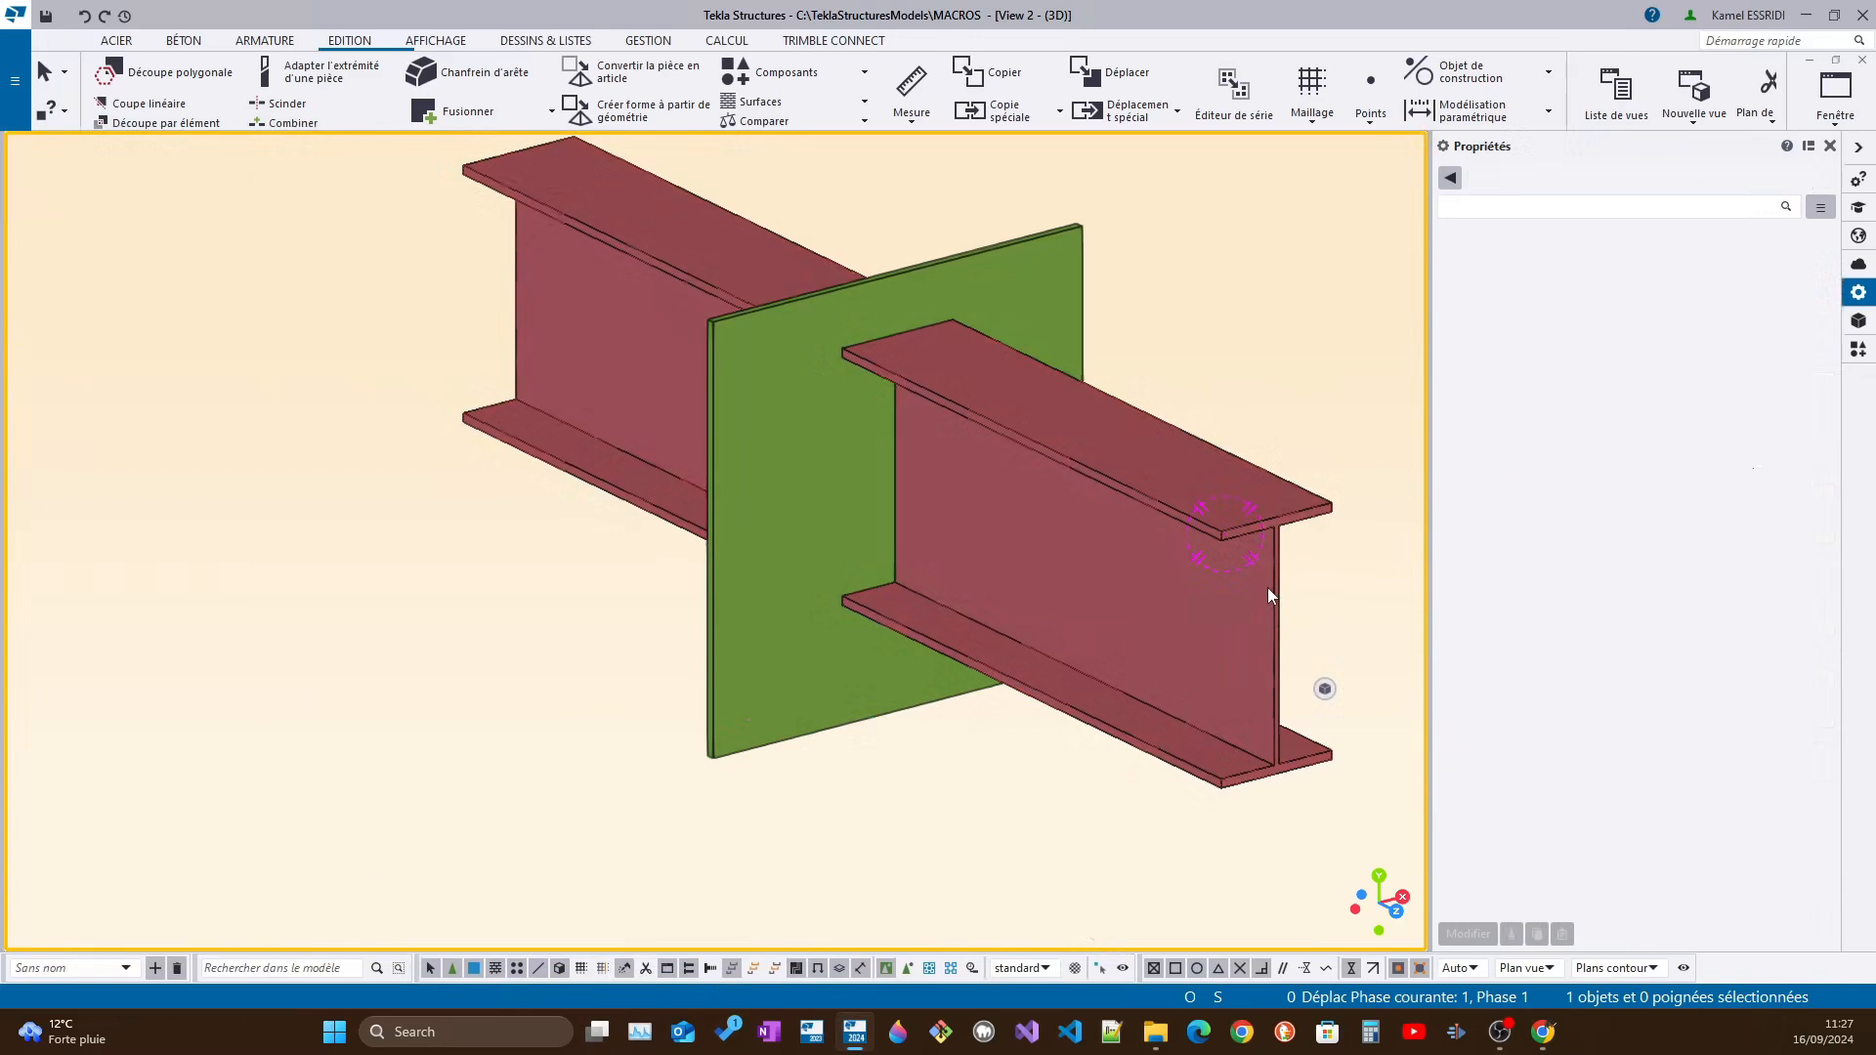
pyautogui.click(1269, 588)
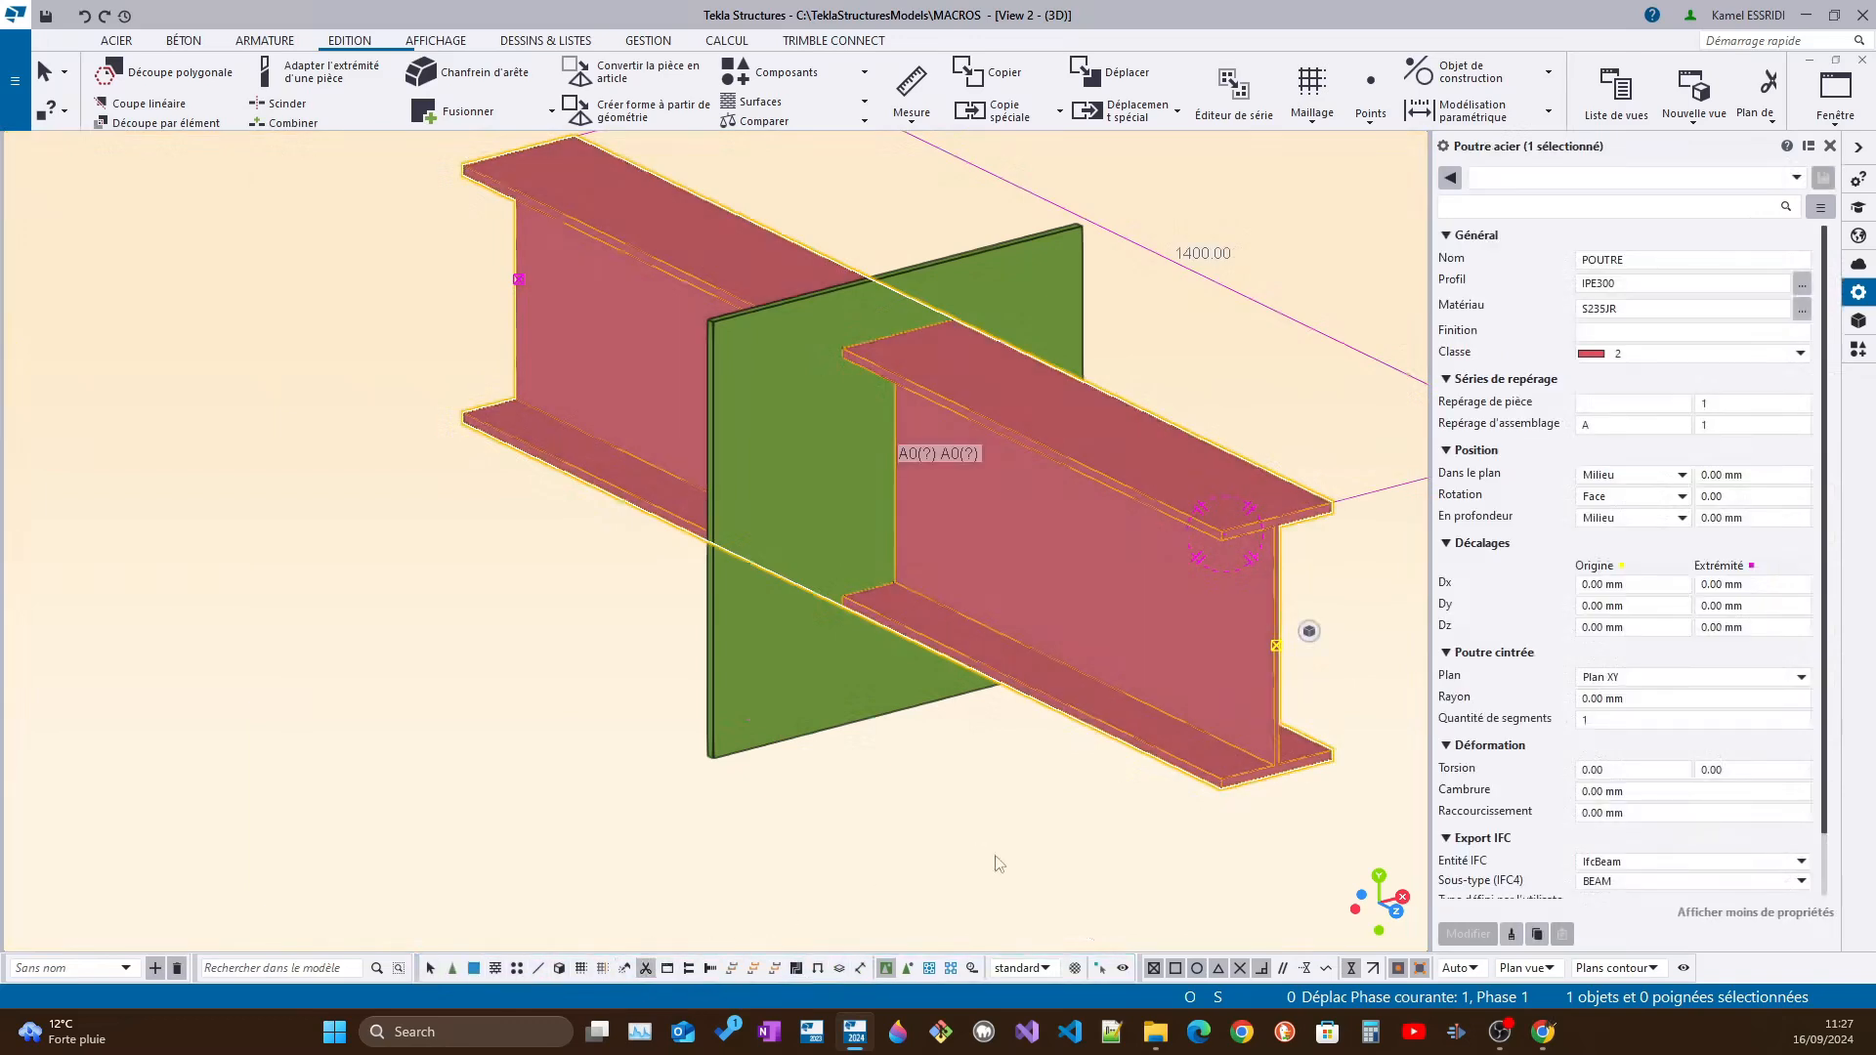
pyautogui.press('Escape')
pyautogui.scroll(2, 1264, 622)
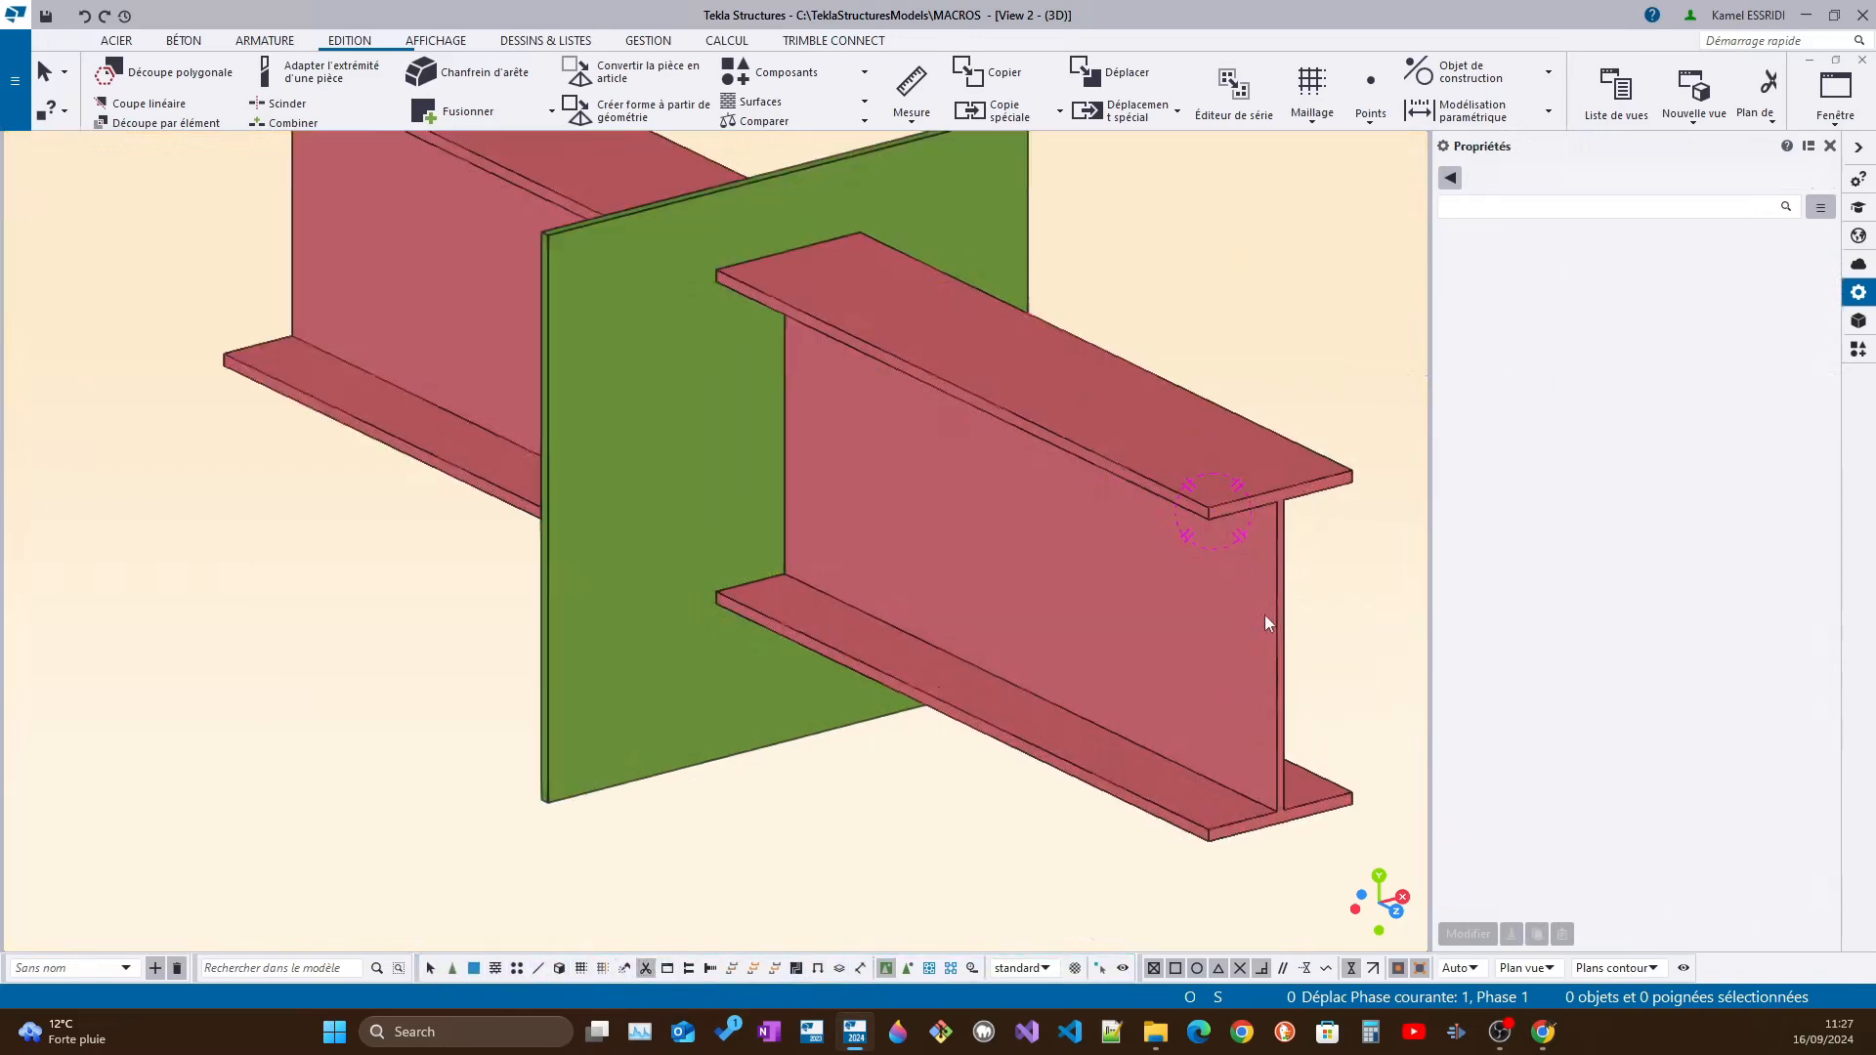
pyautogui.click(1274, 618)
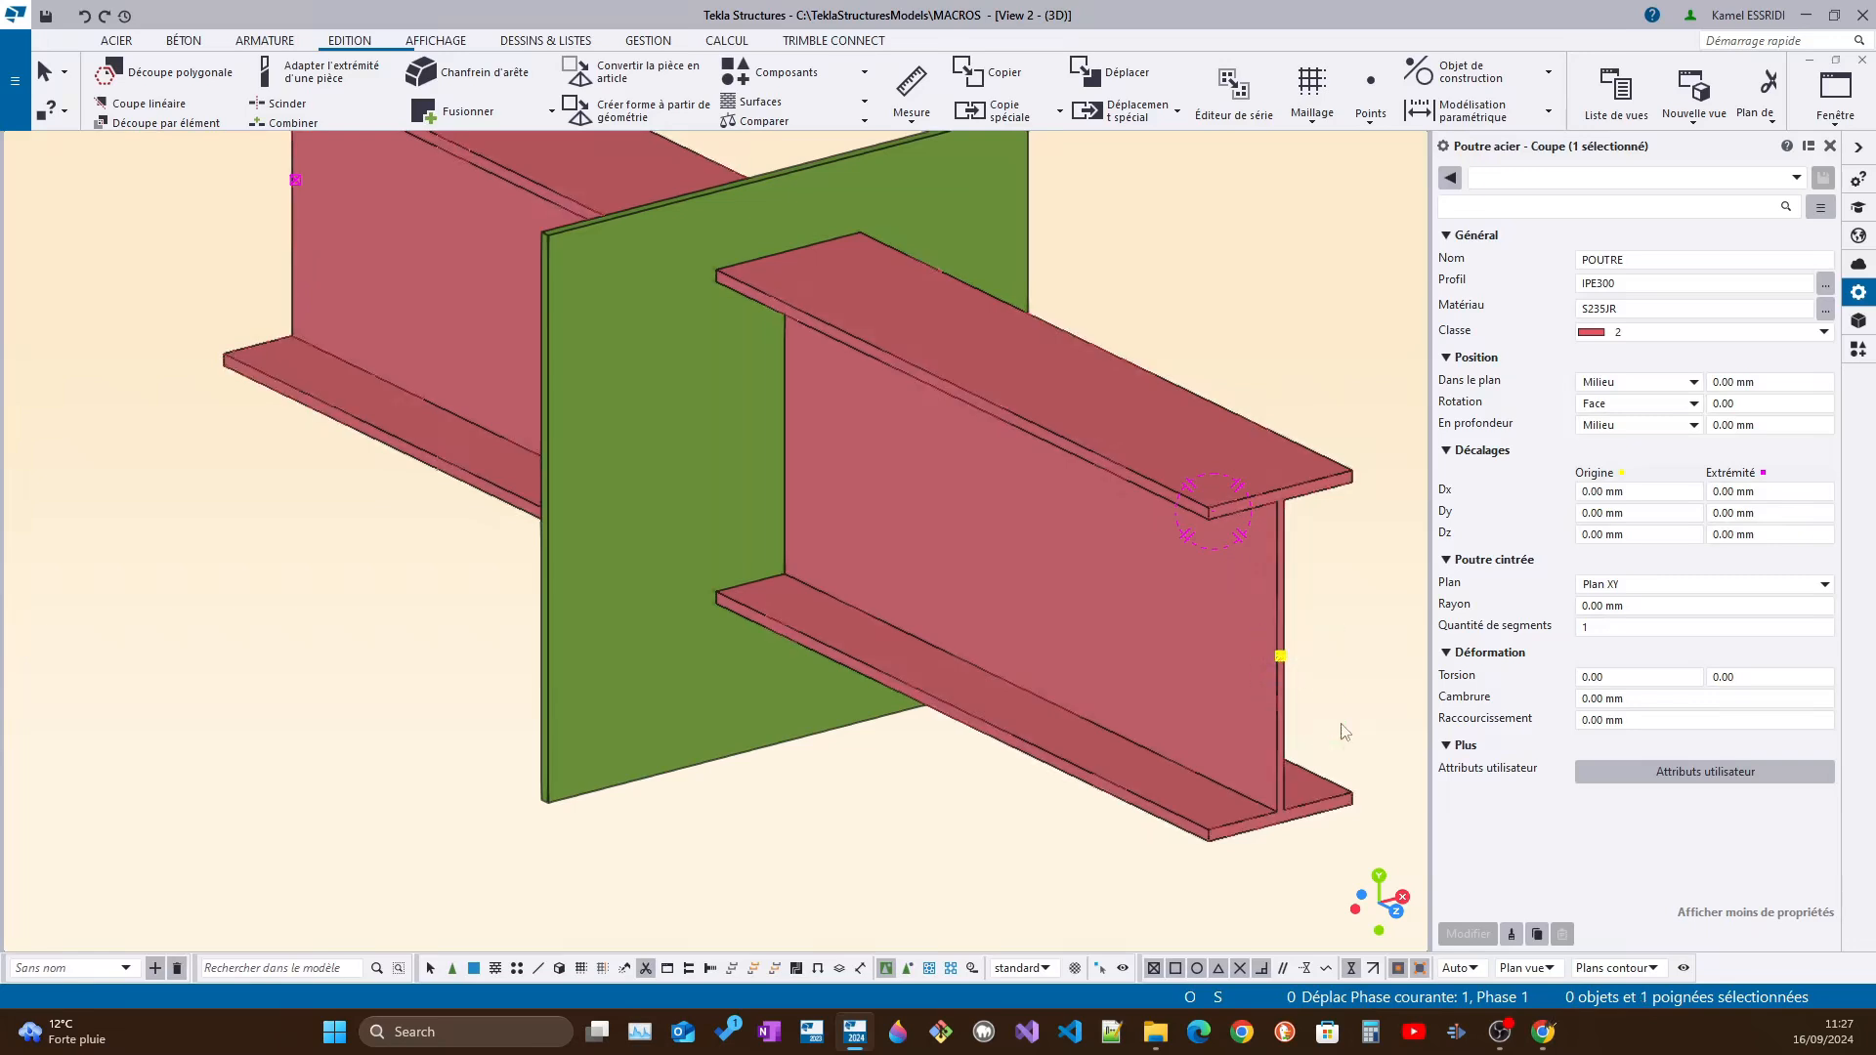
pyautogui.rightClick(1227, 440)
pyautogui.click(1270, 577)
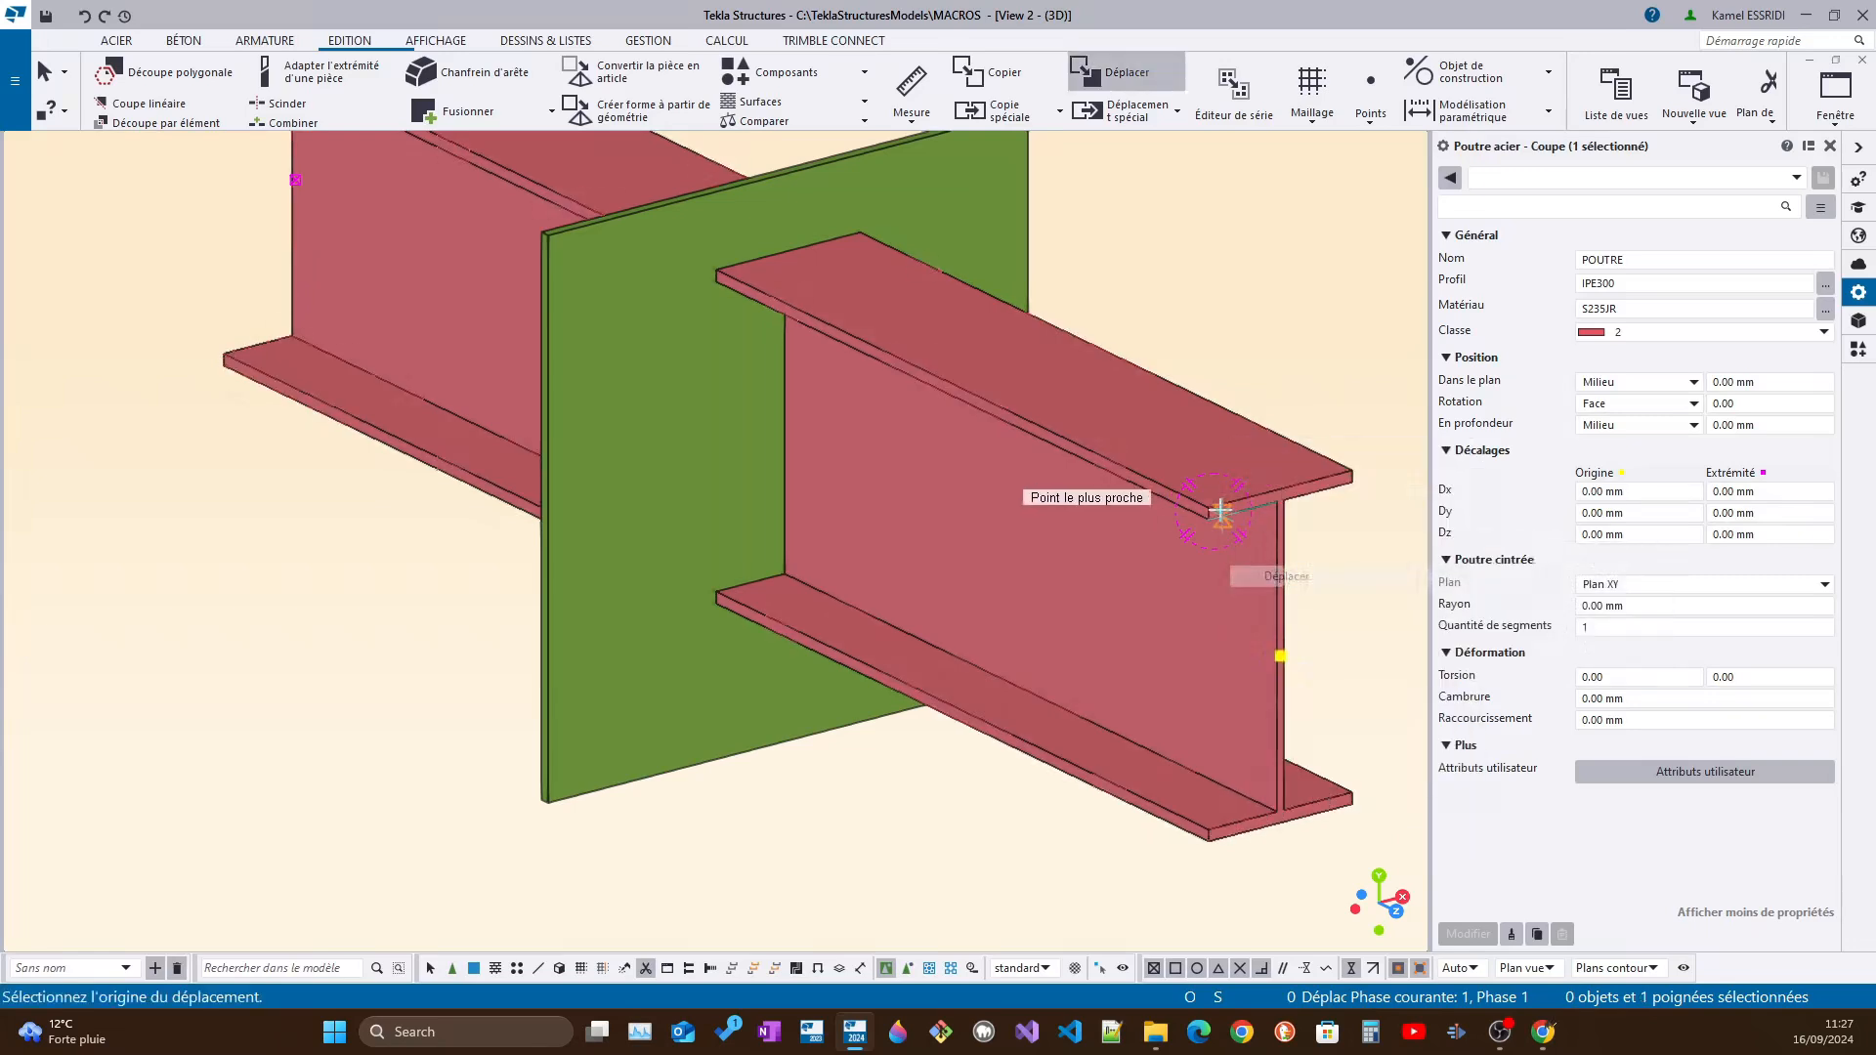
pyautogui.click(1192, 501)
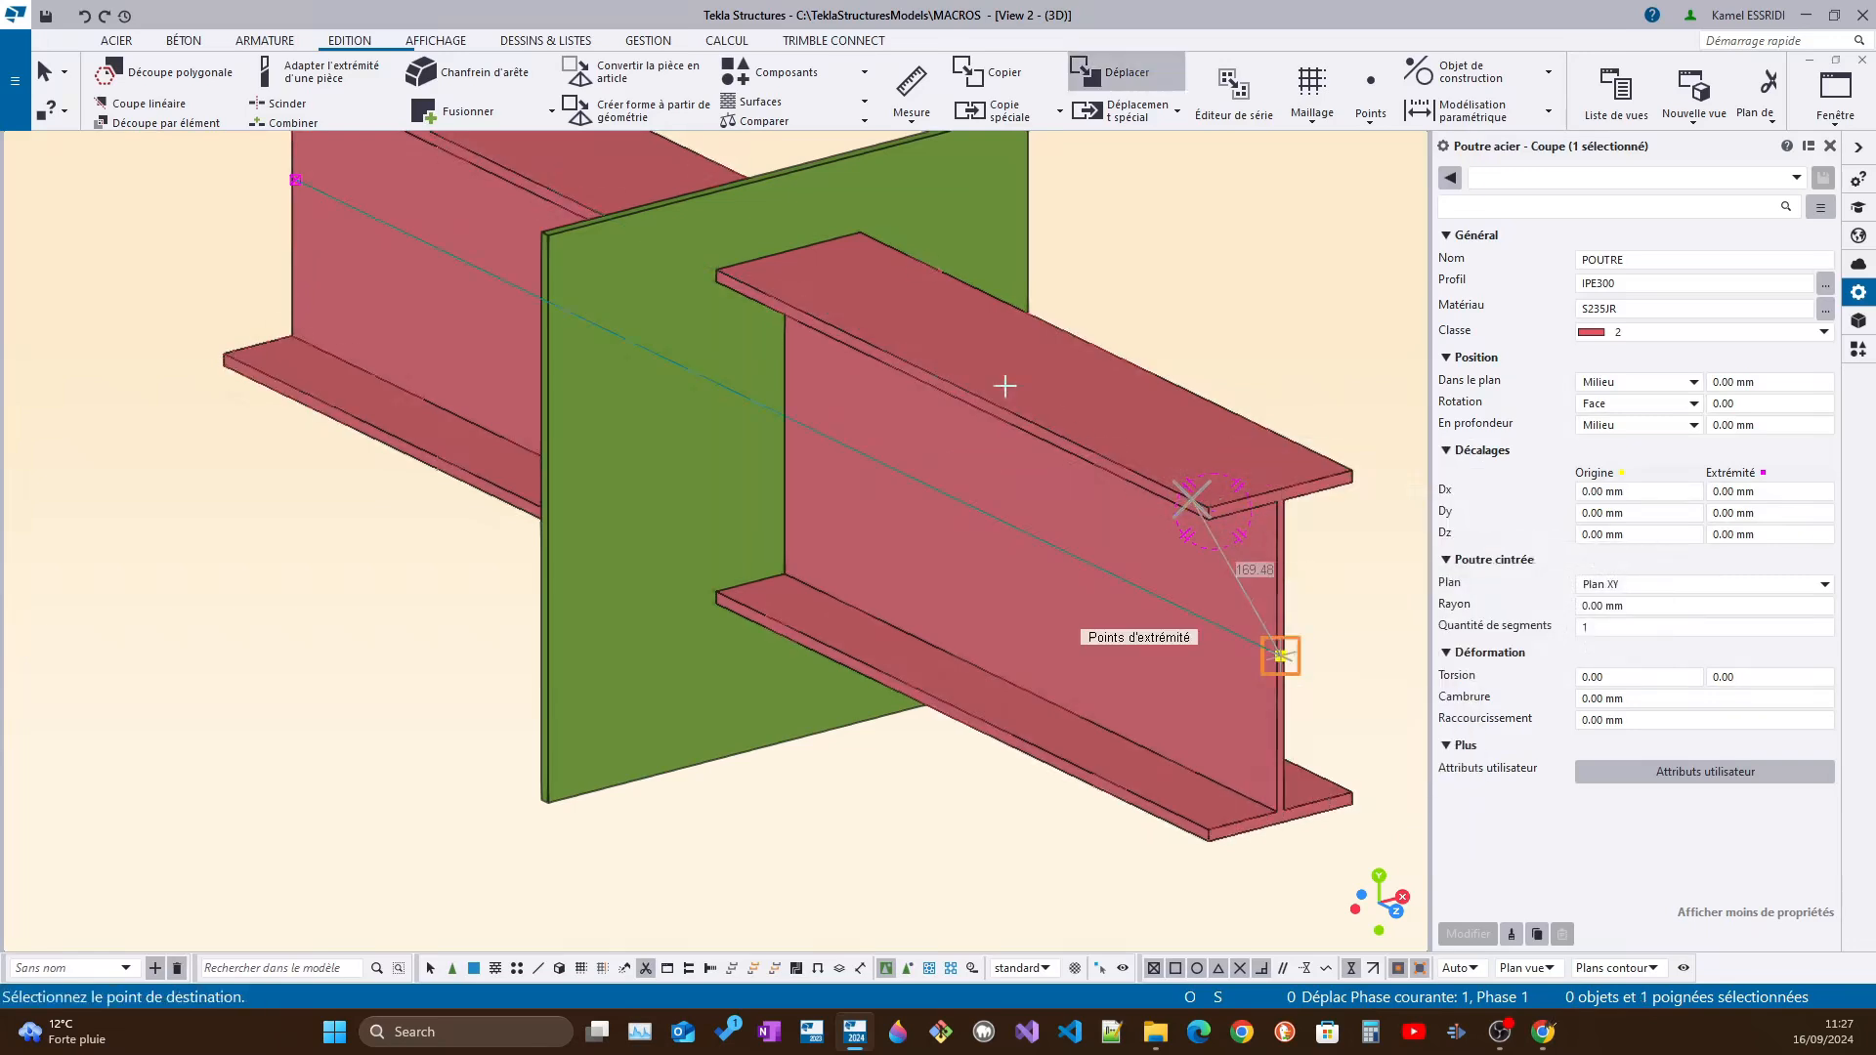
pyautogui.click(848, 335)
# Move the end handle of the part cut about 400 mm along the beam towards the plate
pyautogui.keyDown('ctrl'); pyautogui.moveTo(848, 354); pyautogui.dragTo(1036, 382, button='middle'); pyautogui.keyUp('ctrl')
pyautogui.scroll(-3, 1035, 382)
pyautogui.scroll(2, 479, 431)
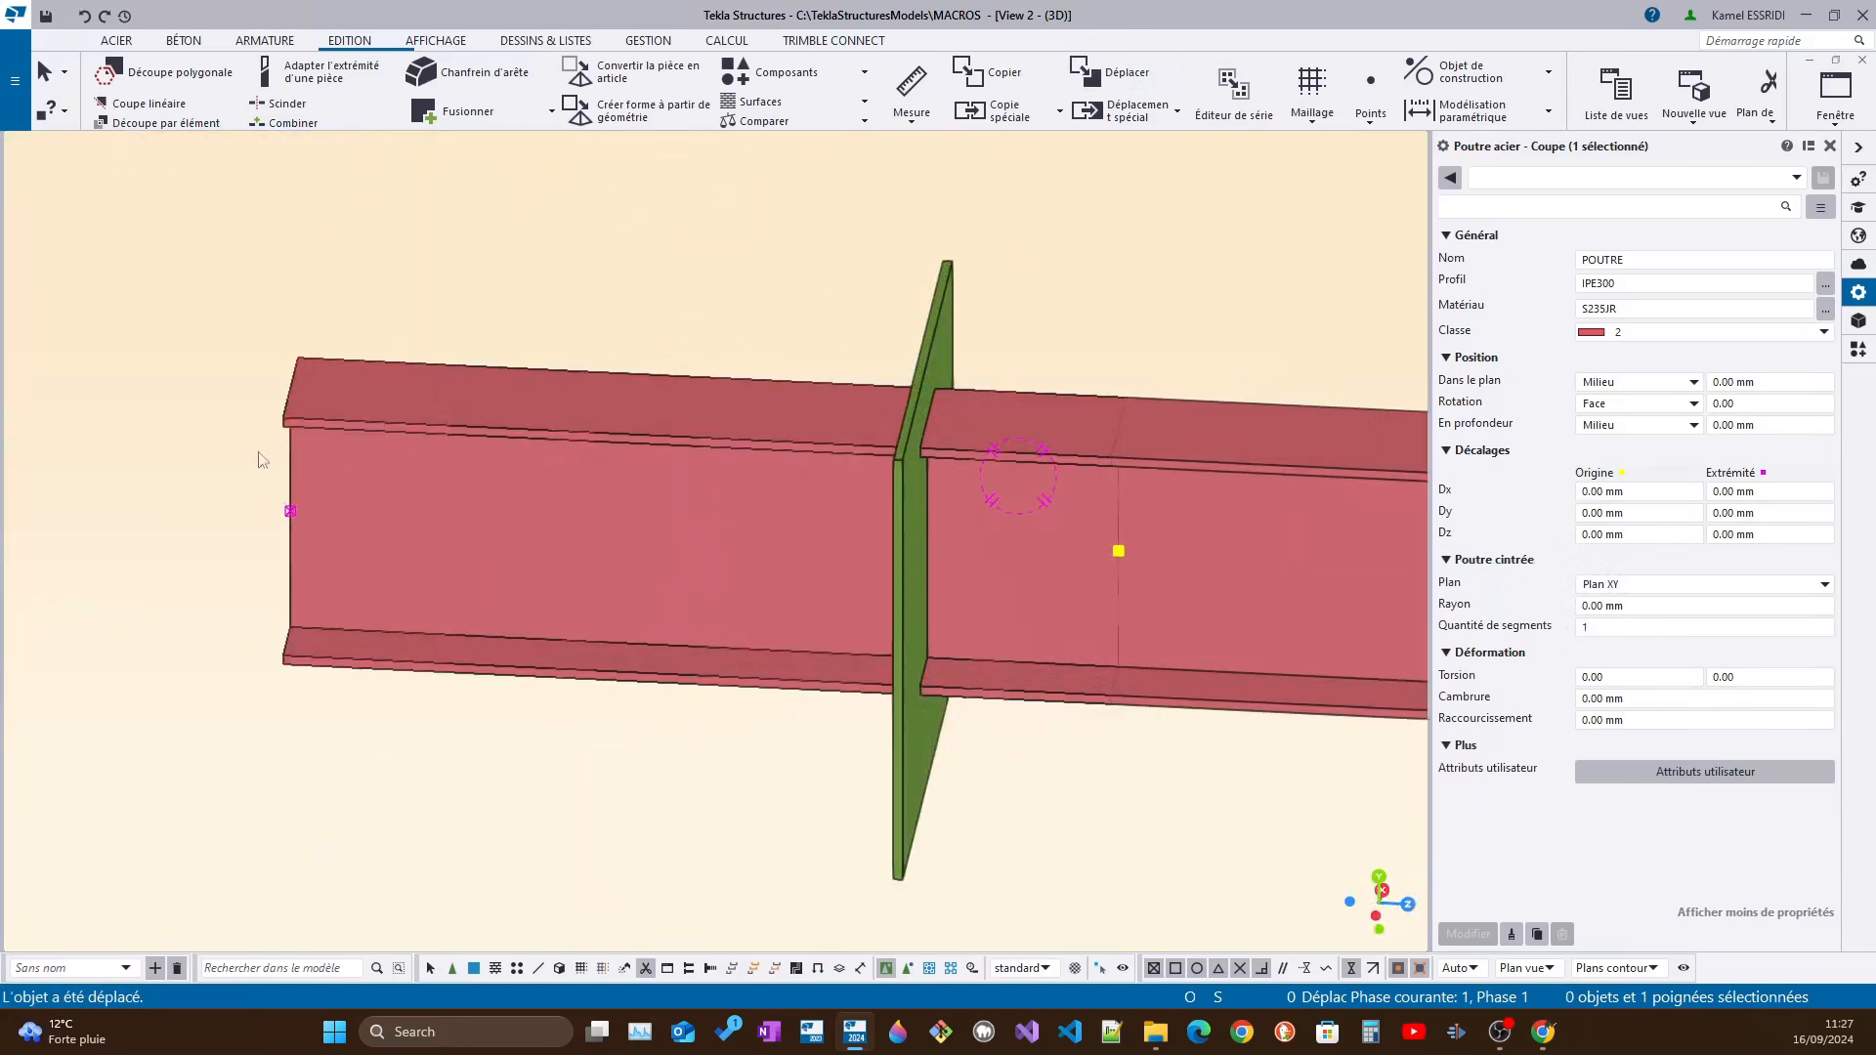
pyautogui.rightClick(265, 460)
pyautogui.click(357, 600)
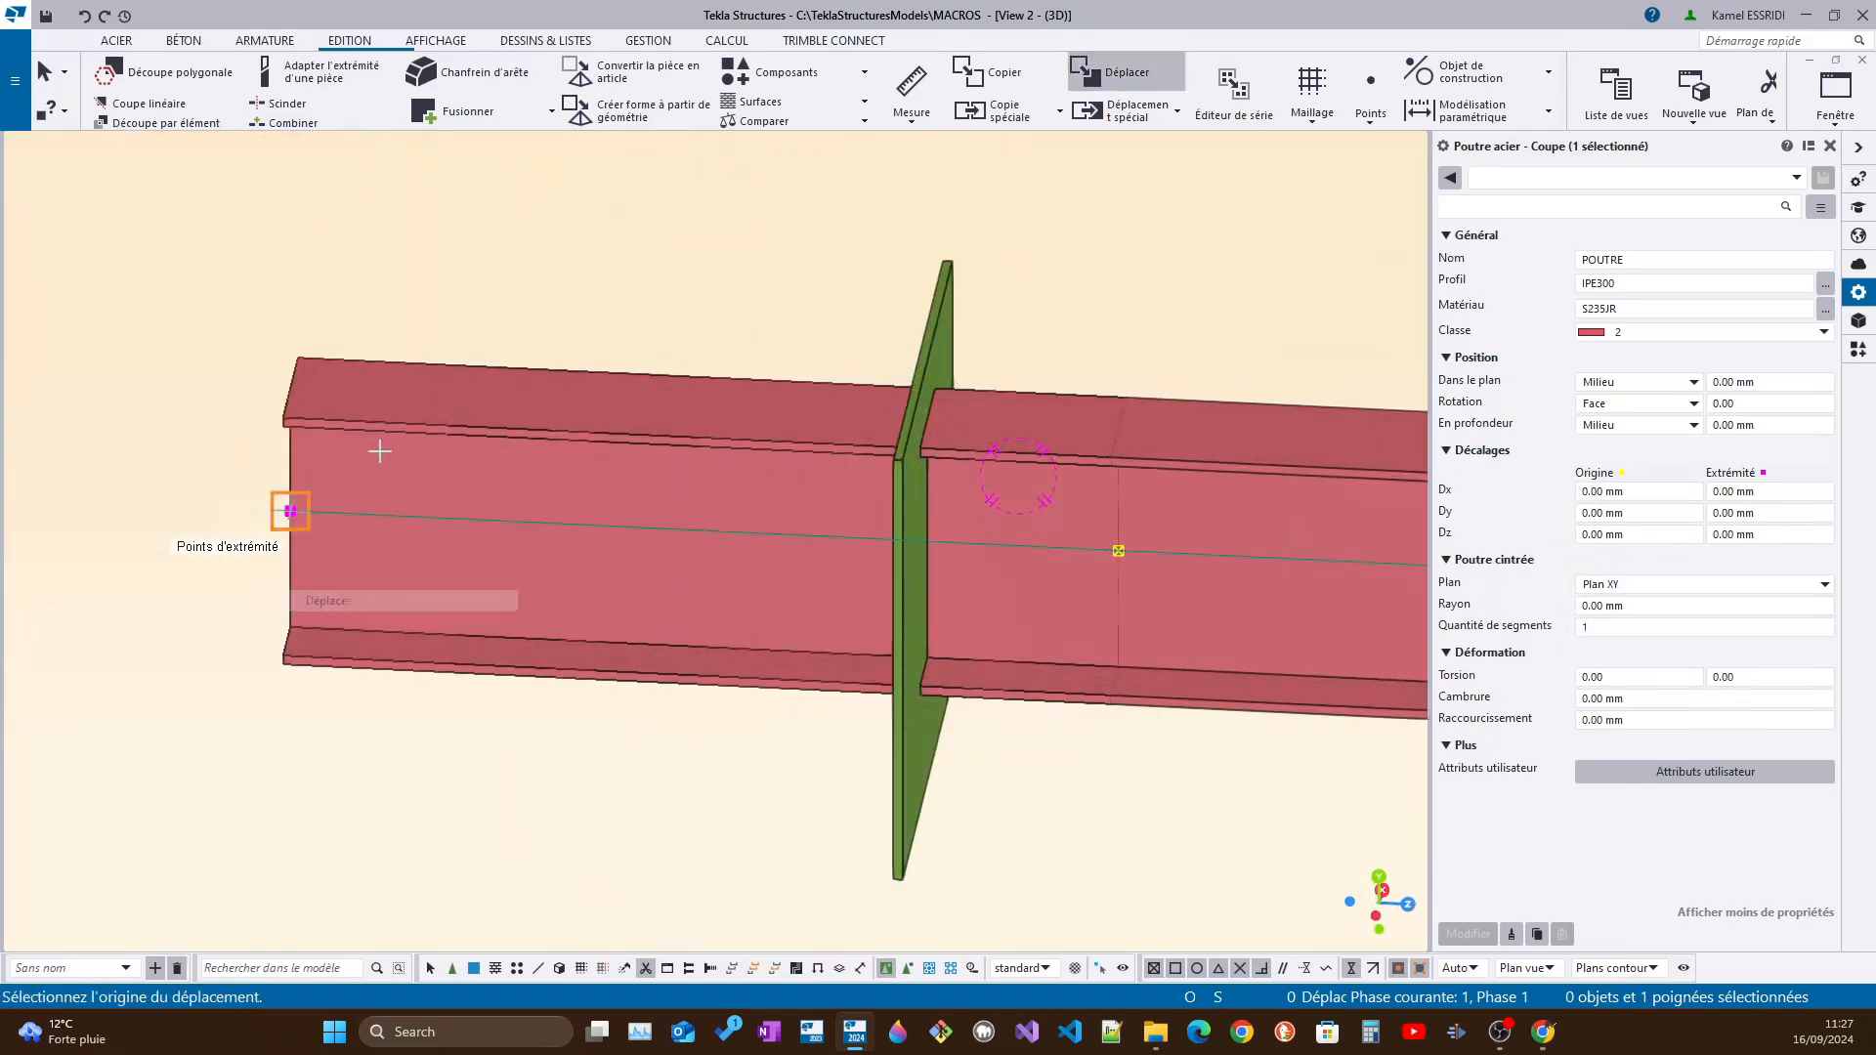
pyautogui.click(409, 423)
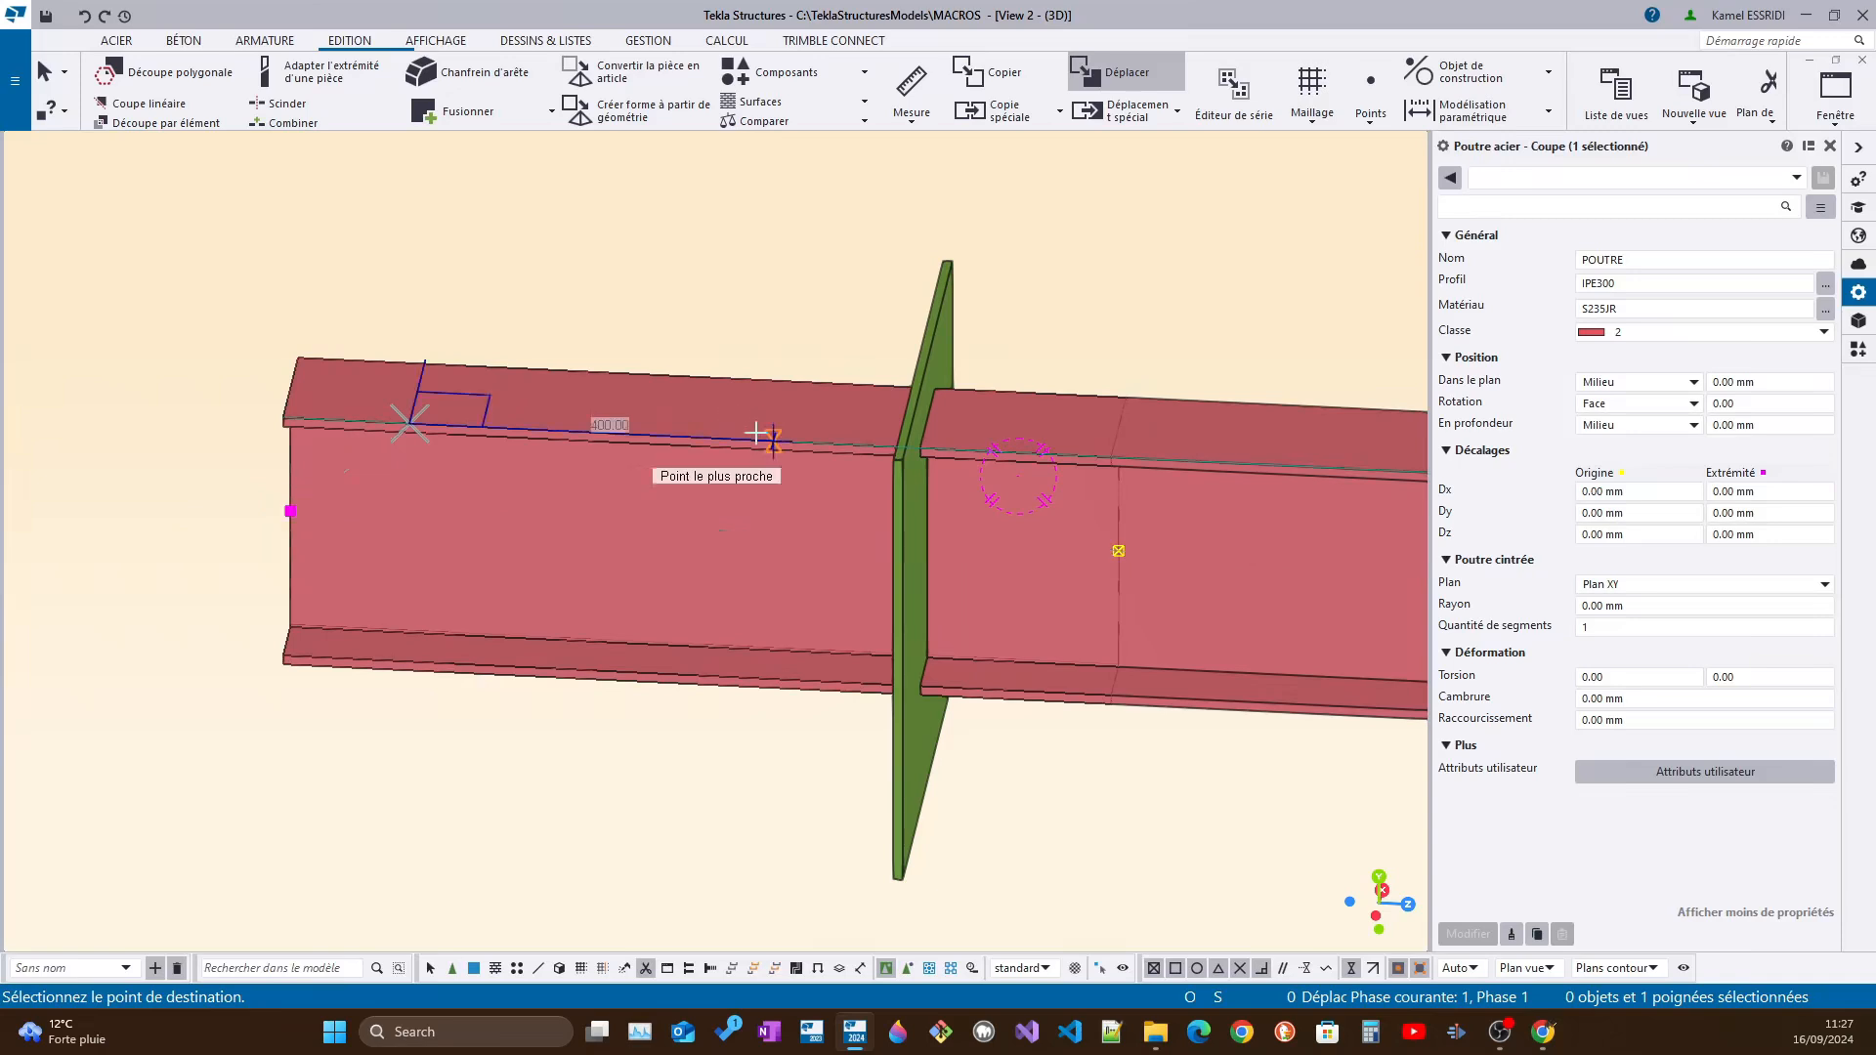
pyautogui.click(756, 433)
pyautogui.keyDown('ctrl'); pyautogui.moveTo(782, 551); pyautogui.dragTo(877, 526, button='middle'); pyautogui.keyUp('ctrl')
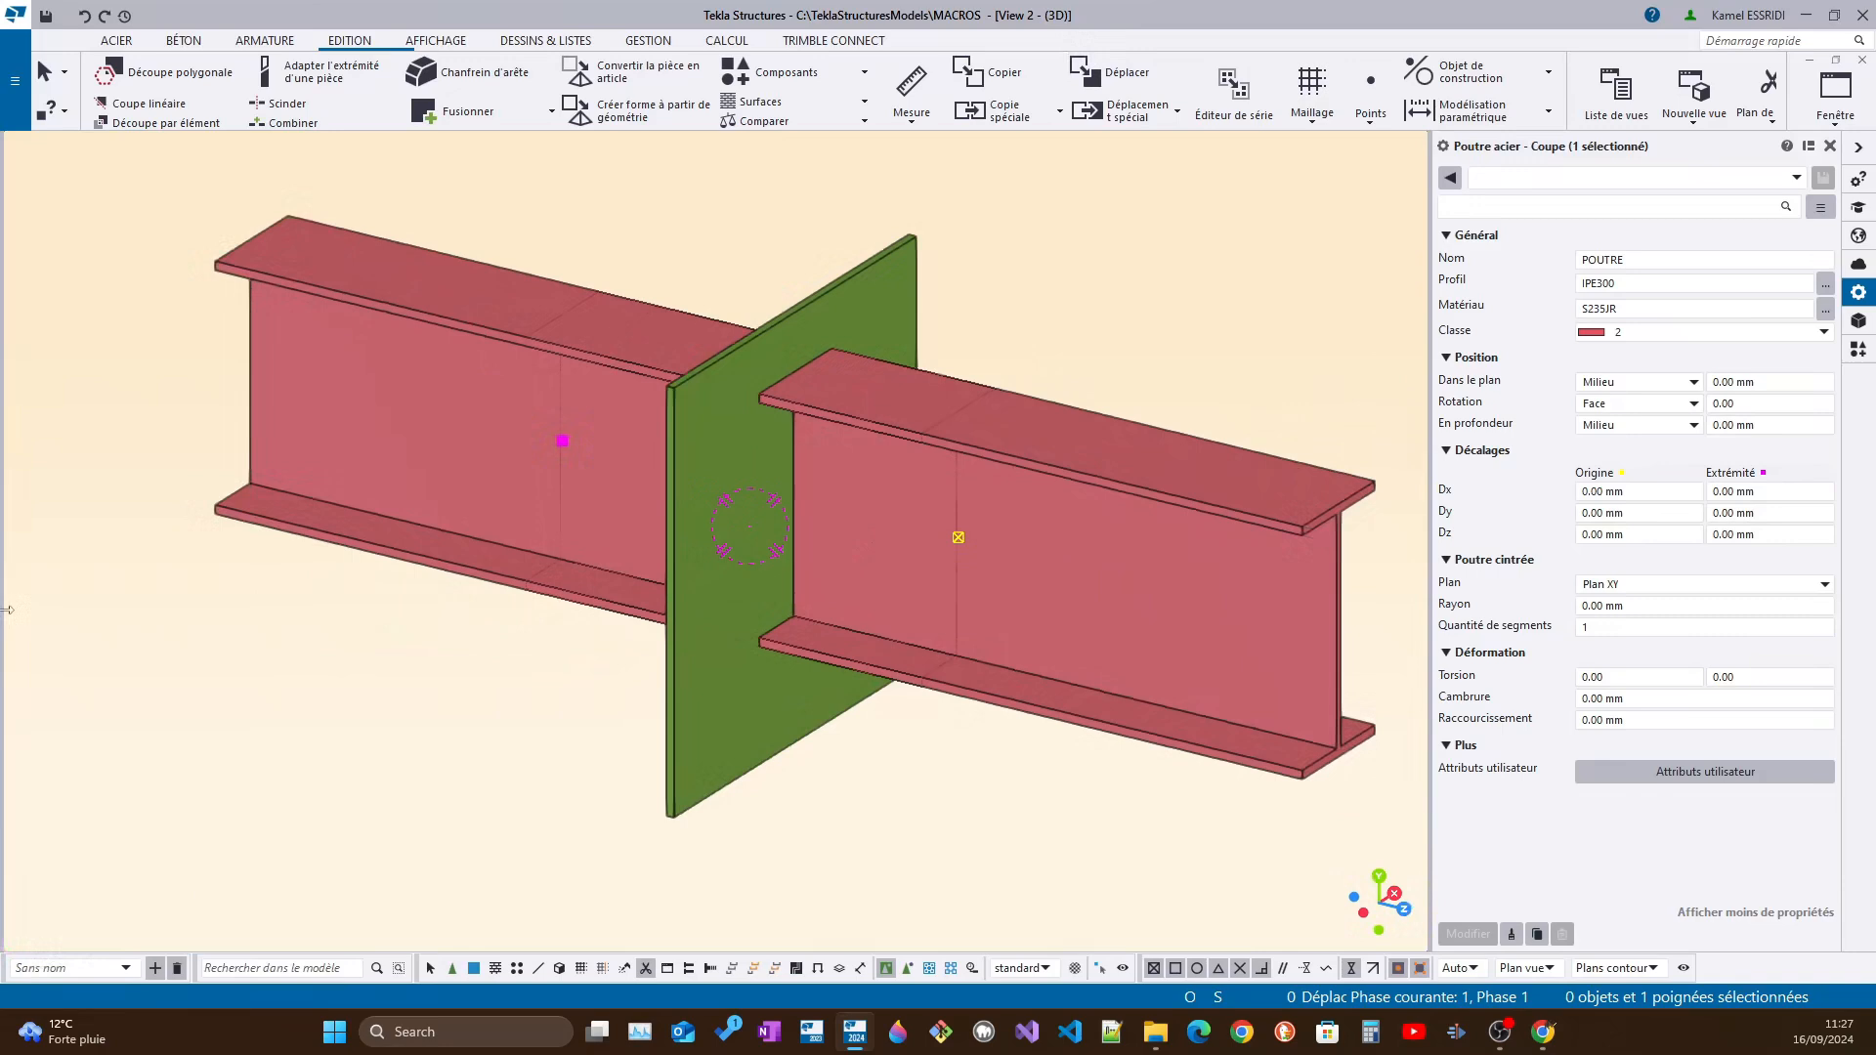
pyautogui.press('Escape')
pyautogui.moveTo(960, 600)
pyautogui.keyDown('ctrl'); pyautogui.mouseDown(button='middle')
pyautogui.moveTo(922, 620)
pyautogui.moveTo(936, 604)
pyautogui.mouseUp(button='middle'); pyautogui.keyUp('ctrl')
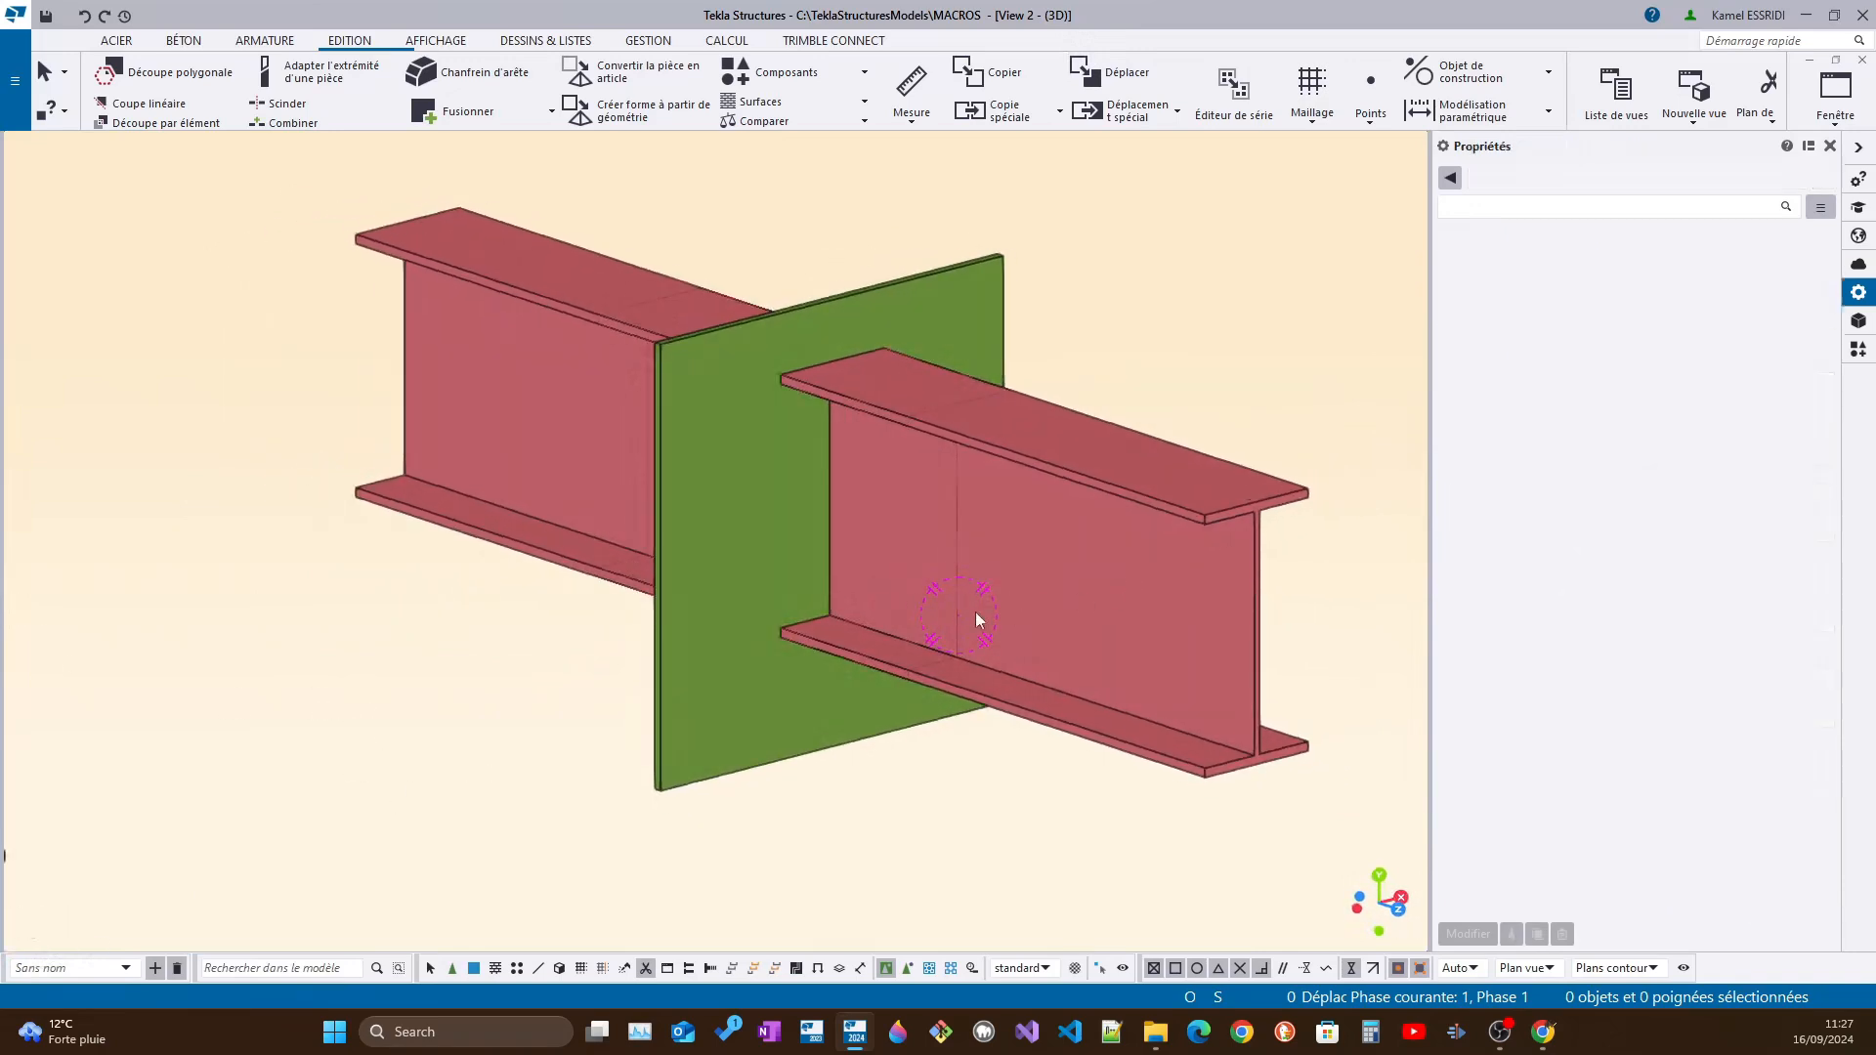
# Open the applications and components catalogue and look through its custom component commands
pyautogui.click(952, 402)
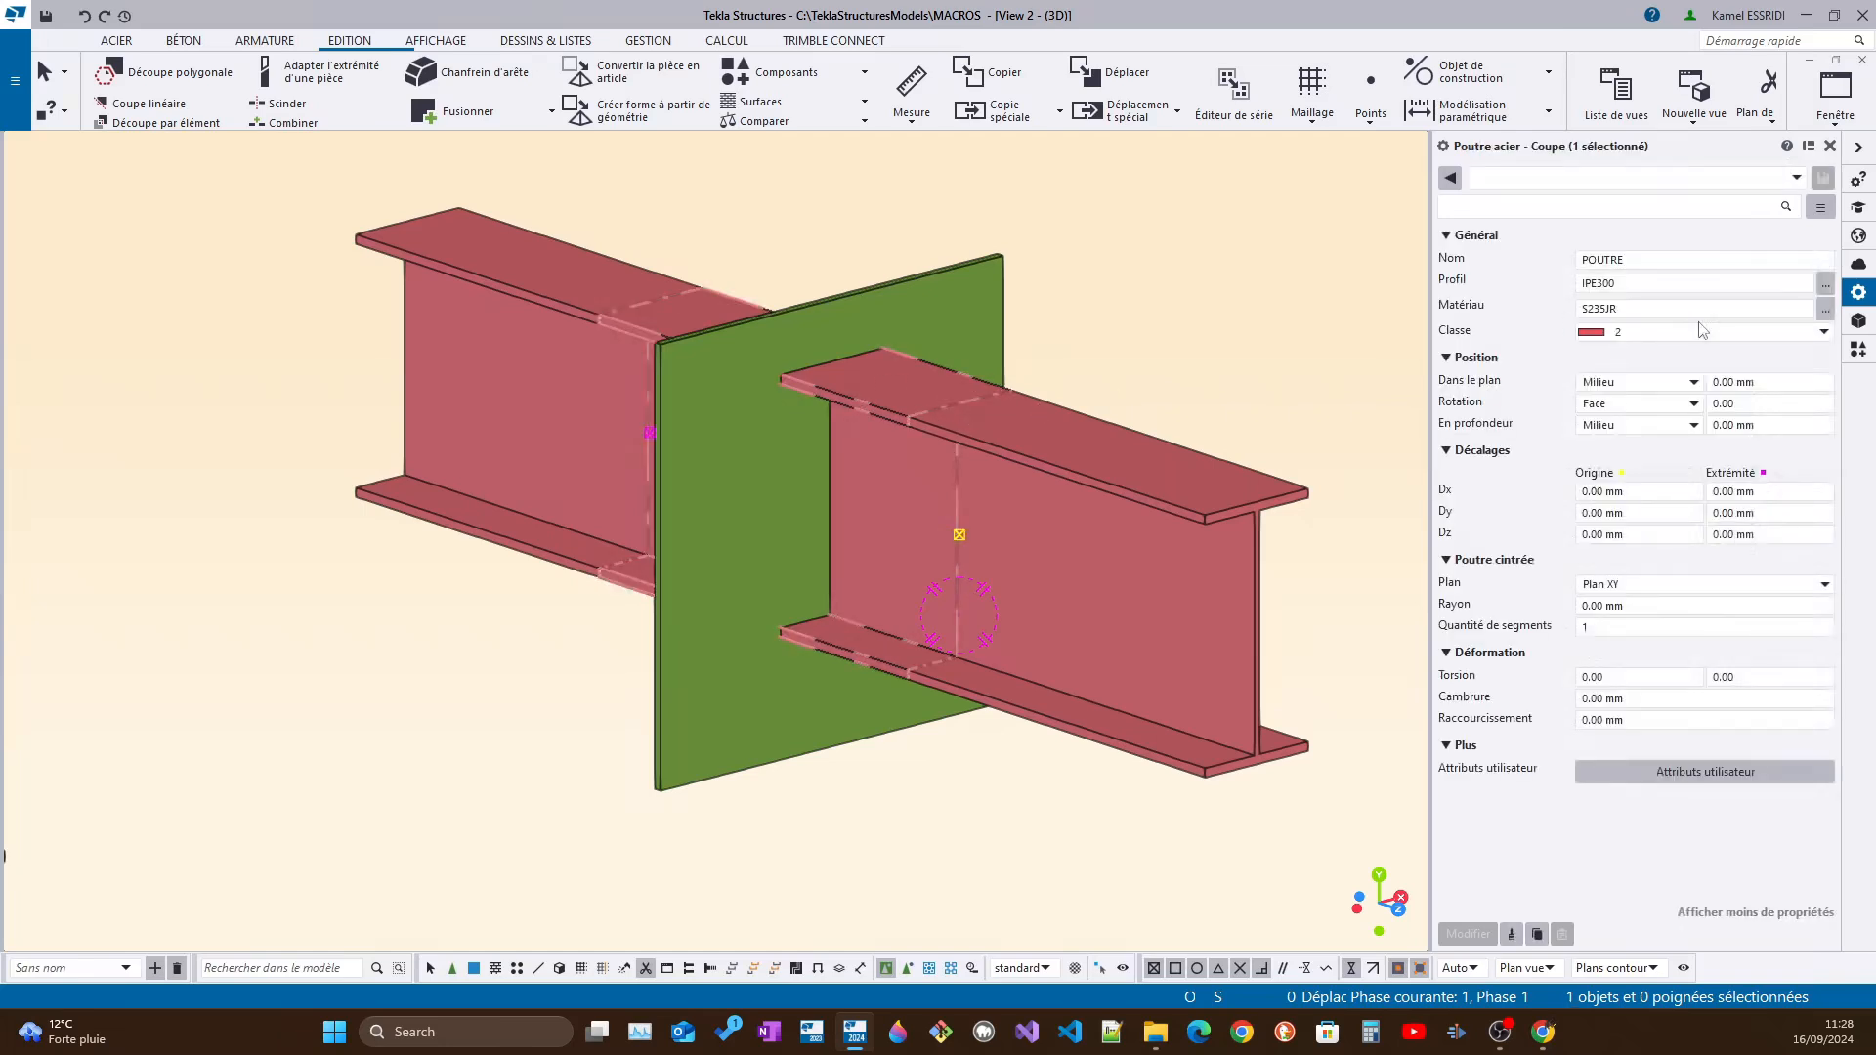
pyautogui.click(1859, 349)
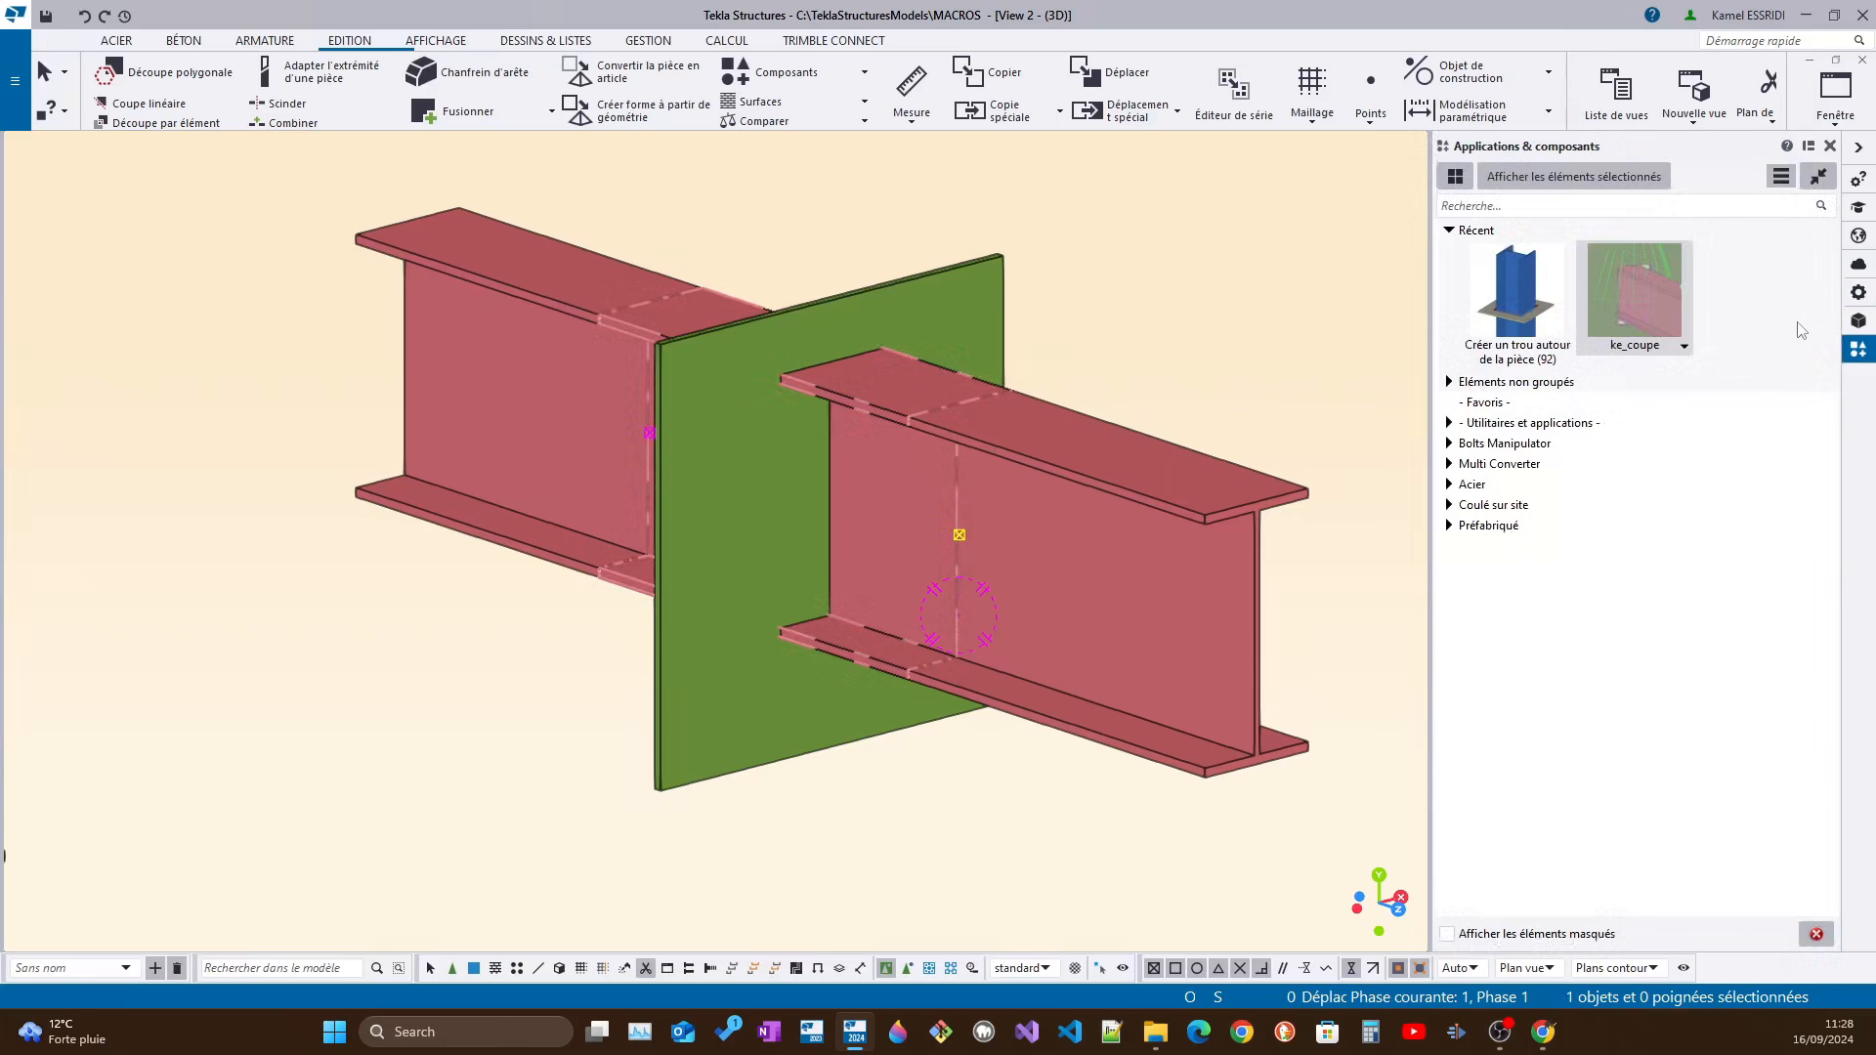
pyautogui.click(1352, 297)
pyautogui.click(1519, 210)
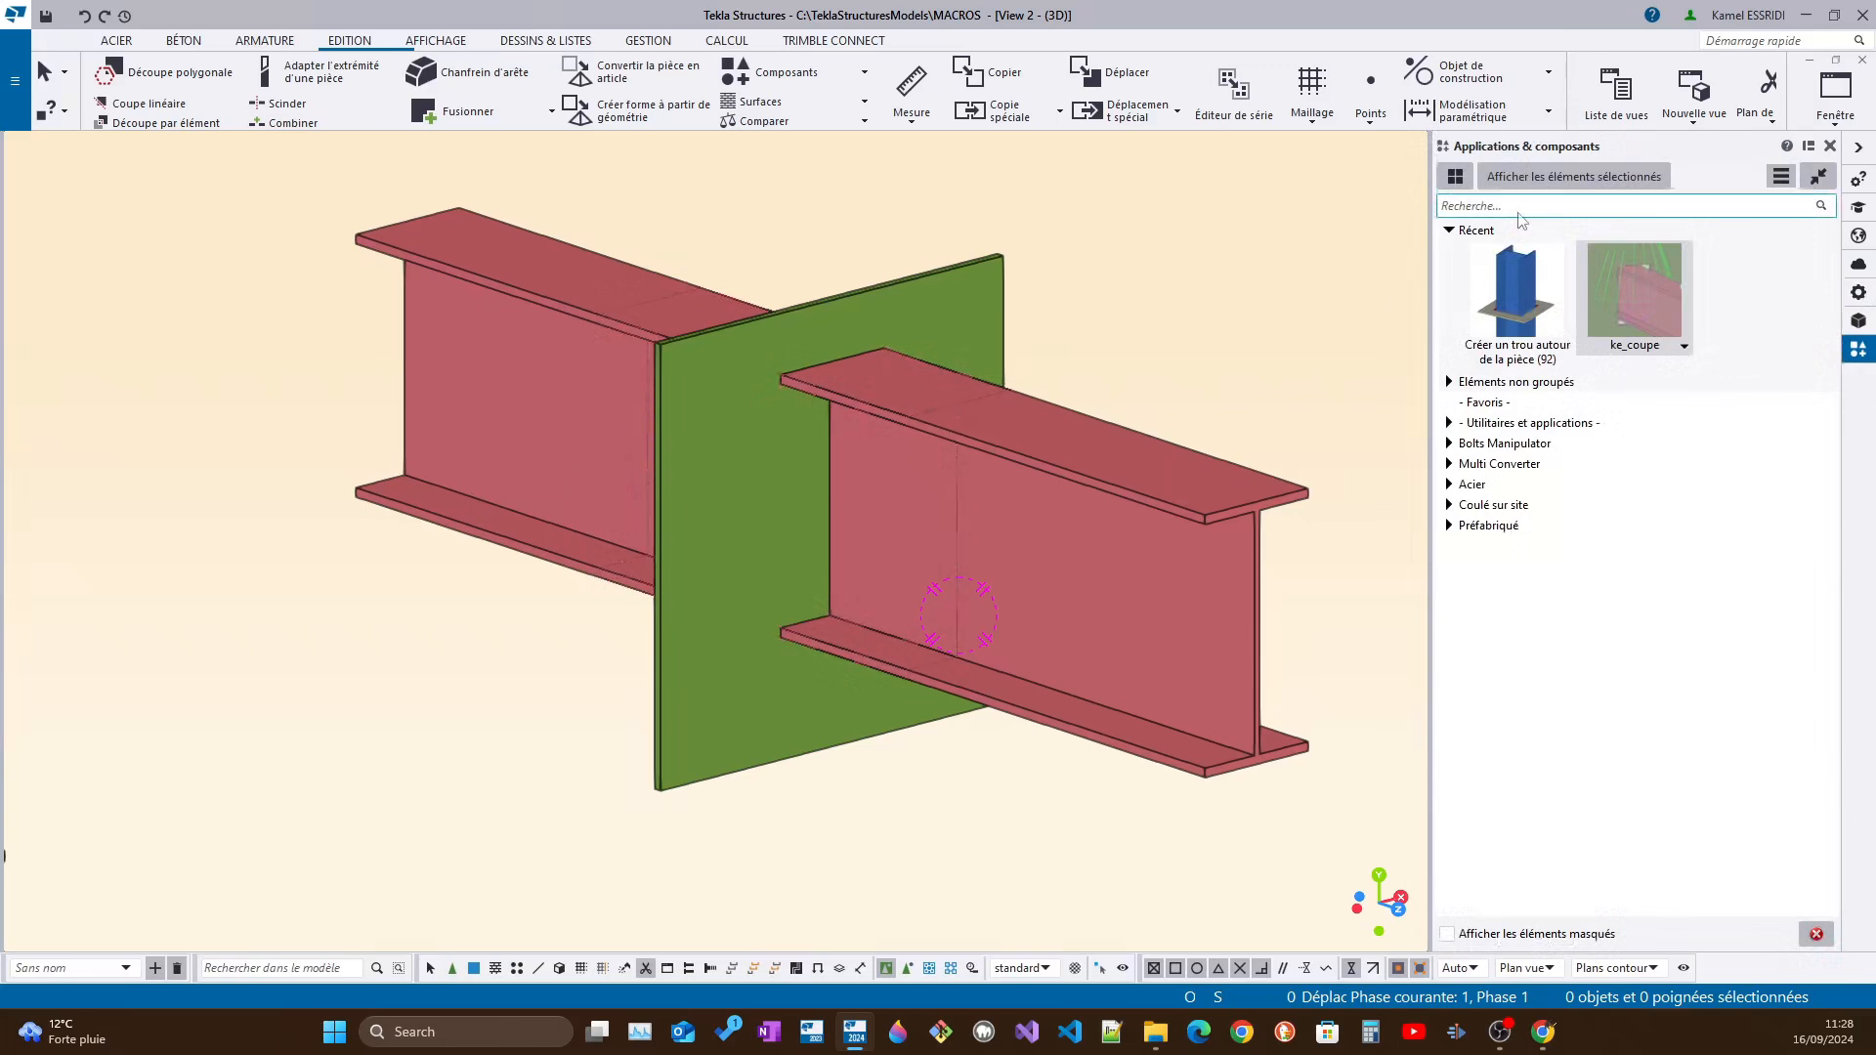
pyautogui.click(1781, 177)
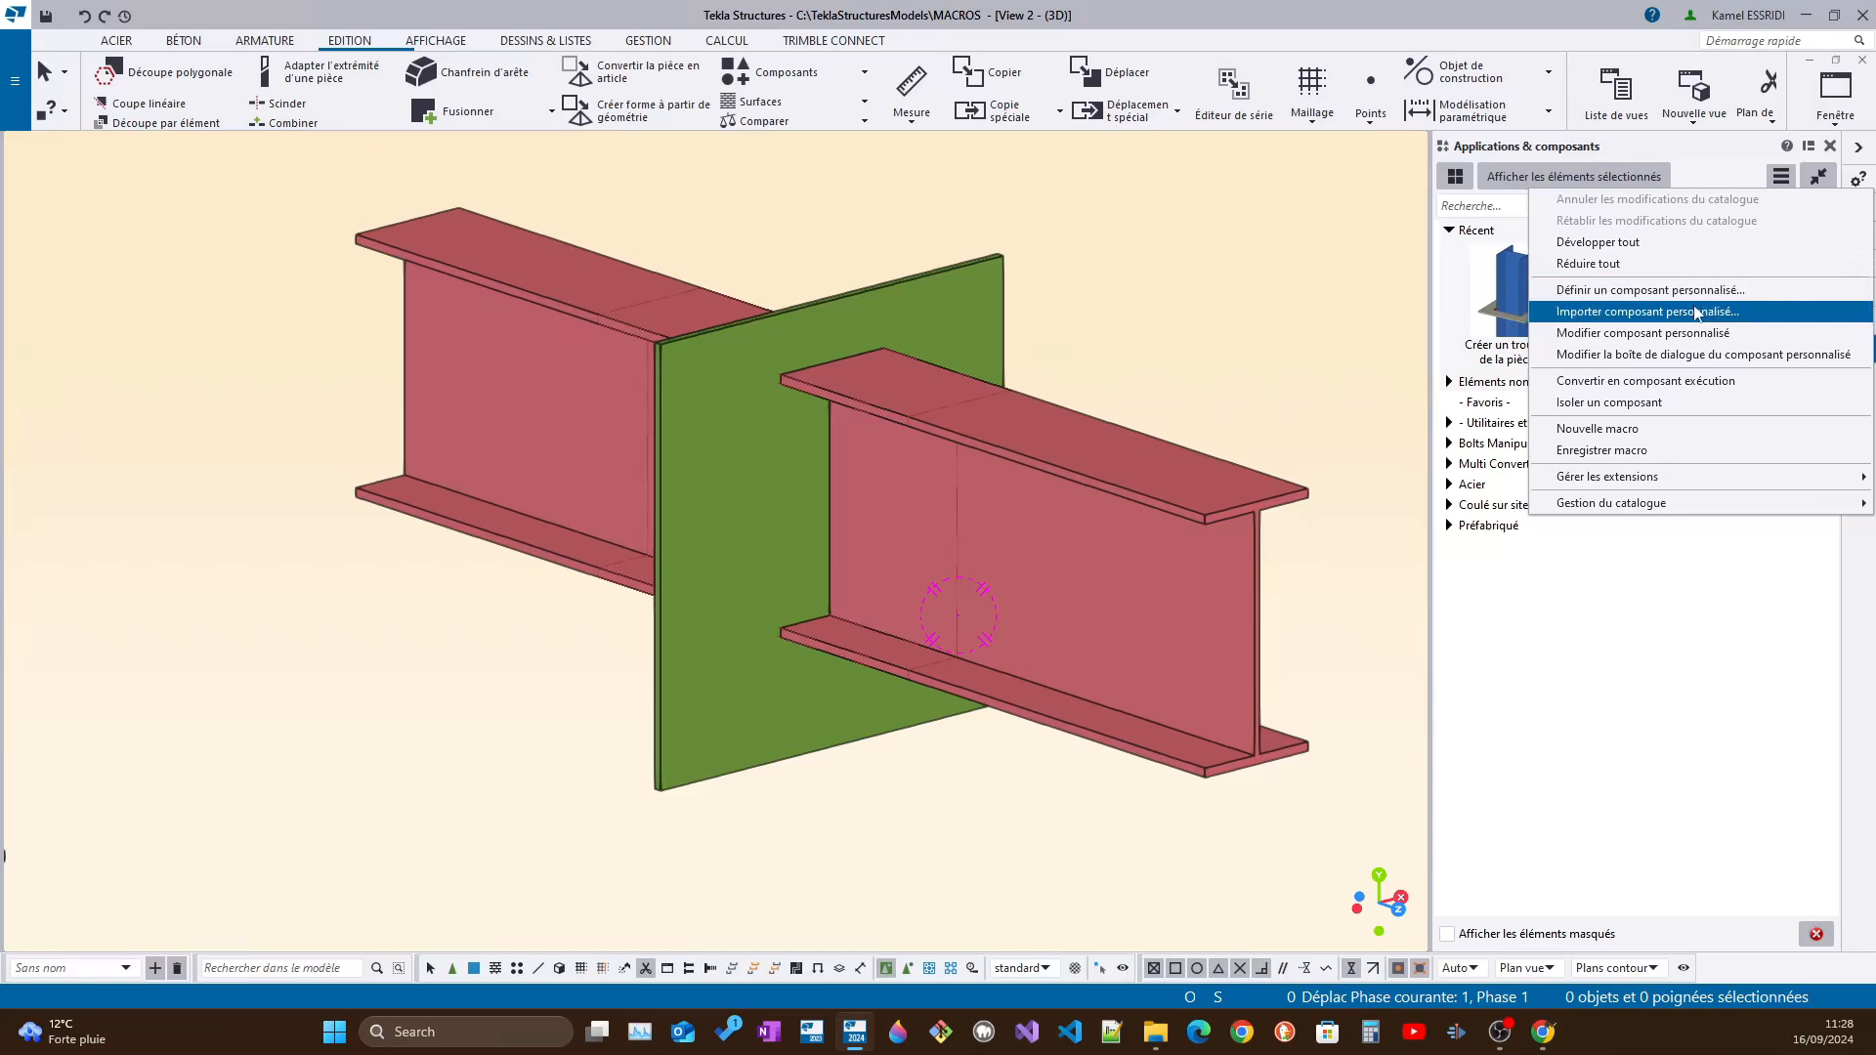
pyautogui.click(1140, 361)
# Select the shortened part cut in the plate and start defining a custom component from it
pyautogui.scroll(-5, 765, 420)
pyautogui.moveTo(653, 310); pyautogui.dragTo(872, 579)
pyautogui.scroll(3, 901, 466)
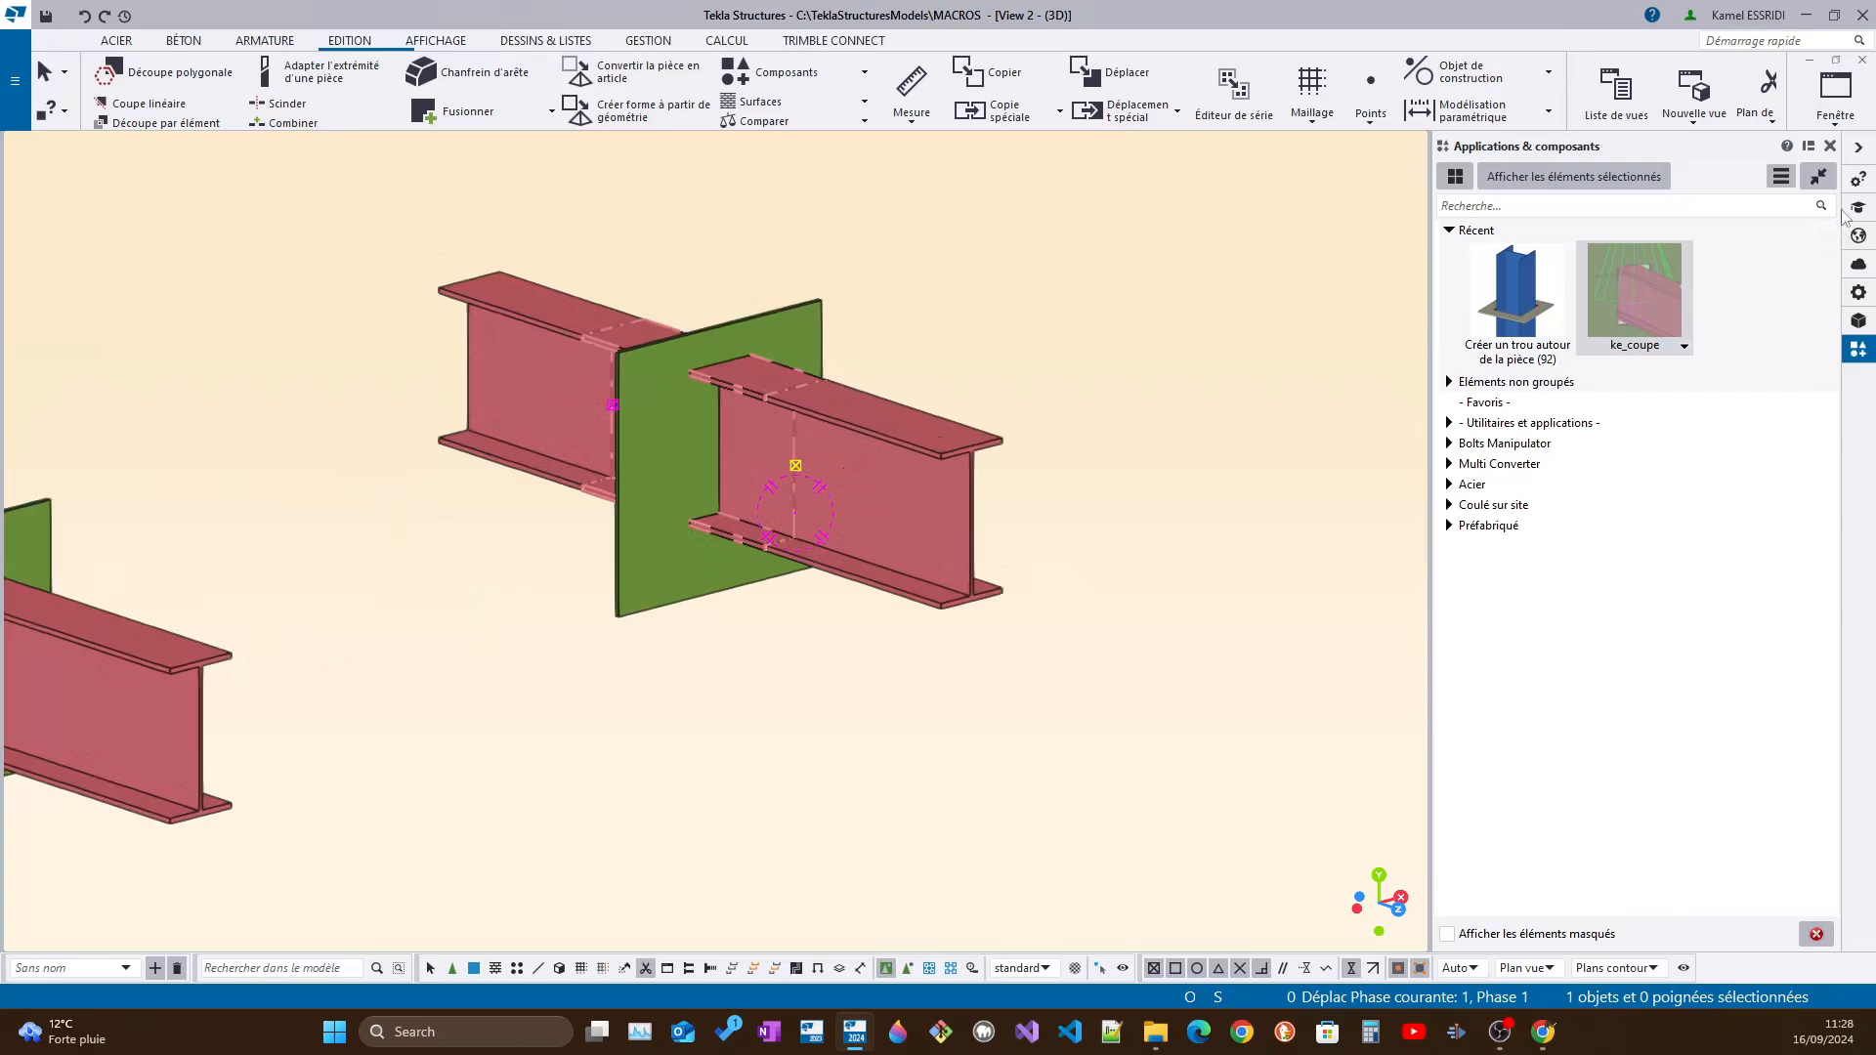
pyautogui.click(919, 385)
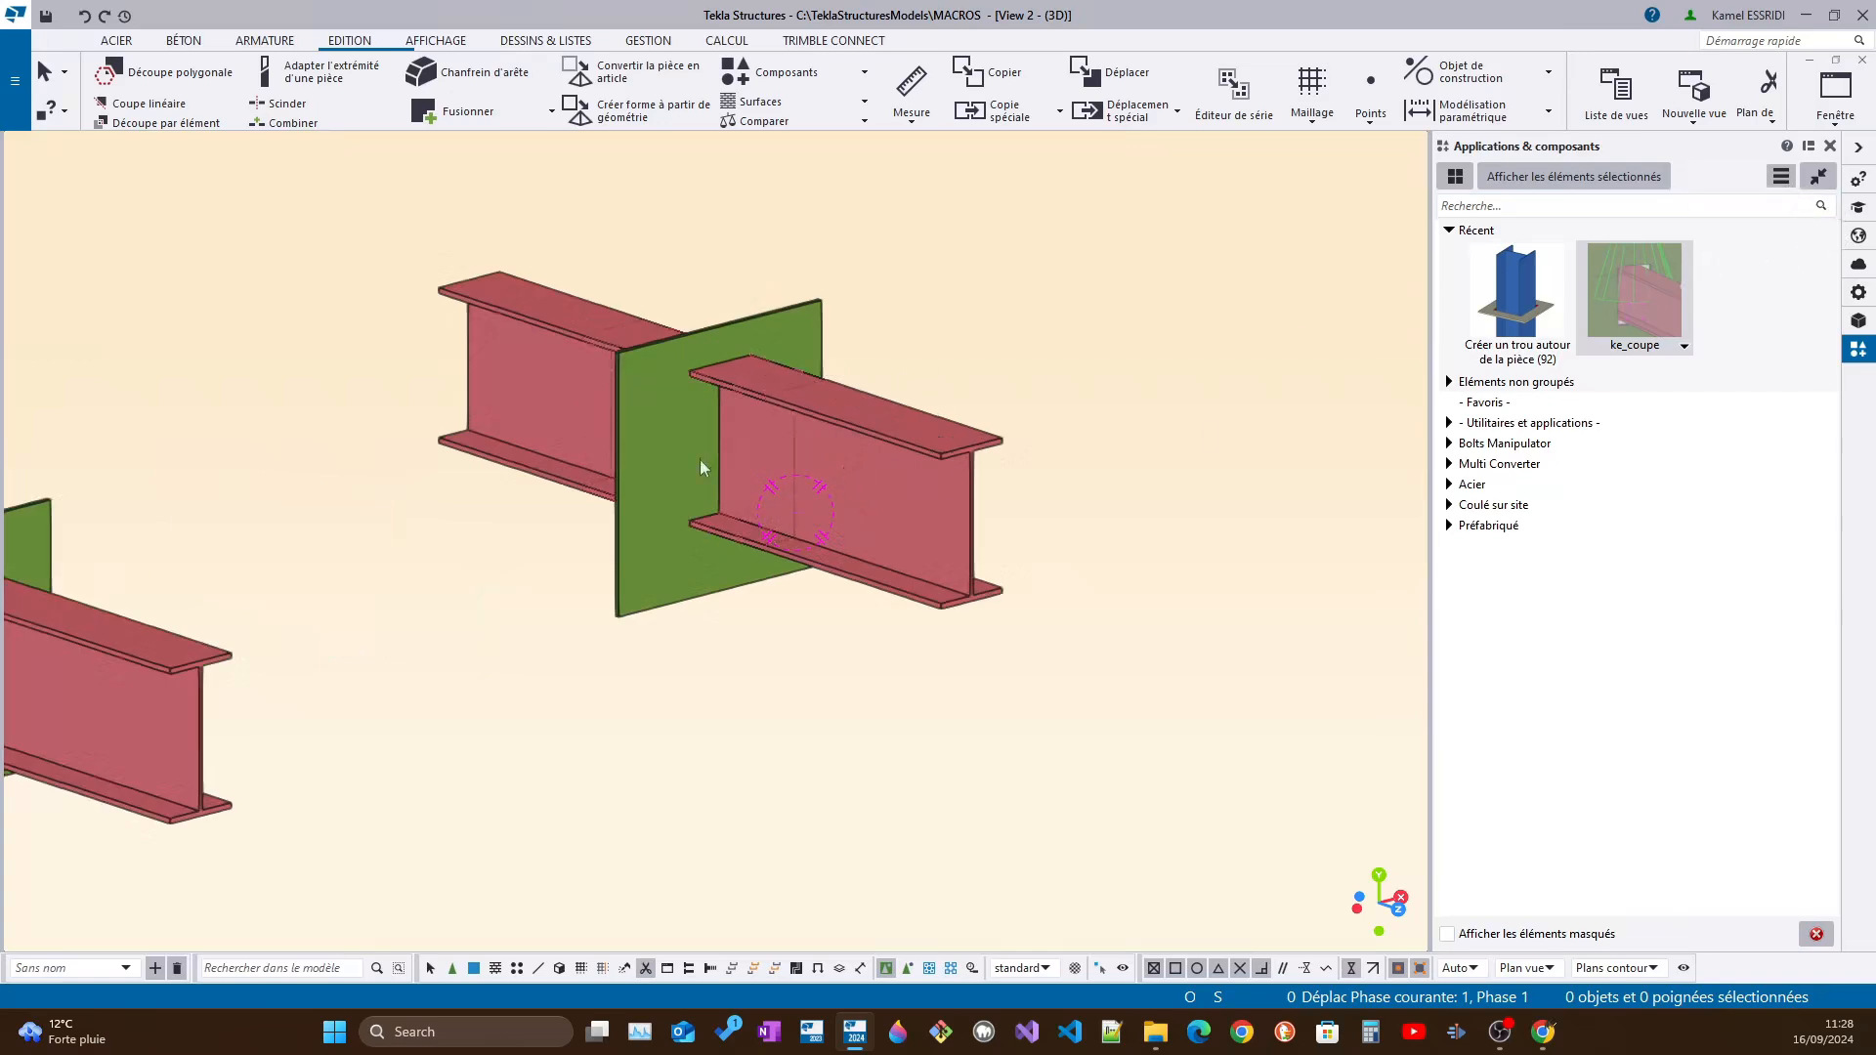
pyautogui.moveTo(515, 272); pyautogui.dragTo(864, 591)
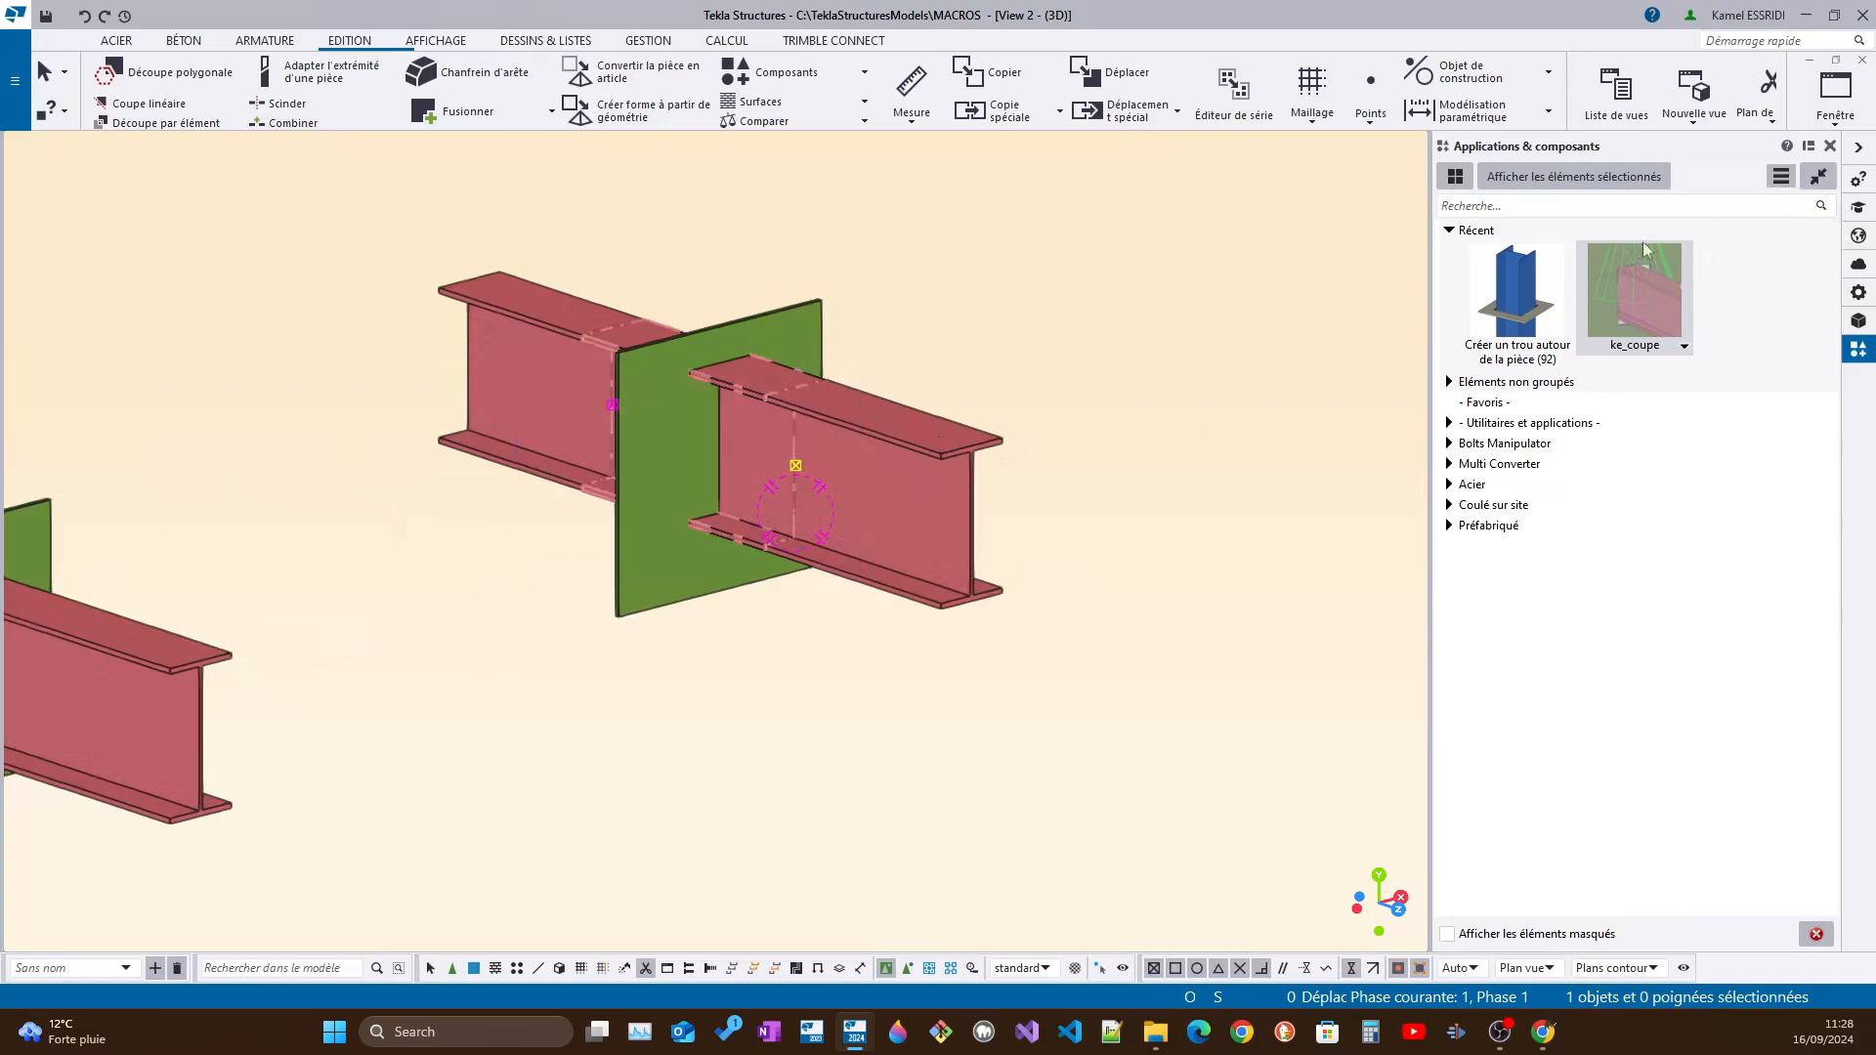
pyautogui.click(1783, 177)
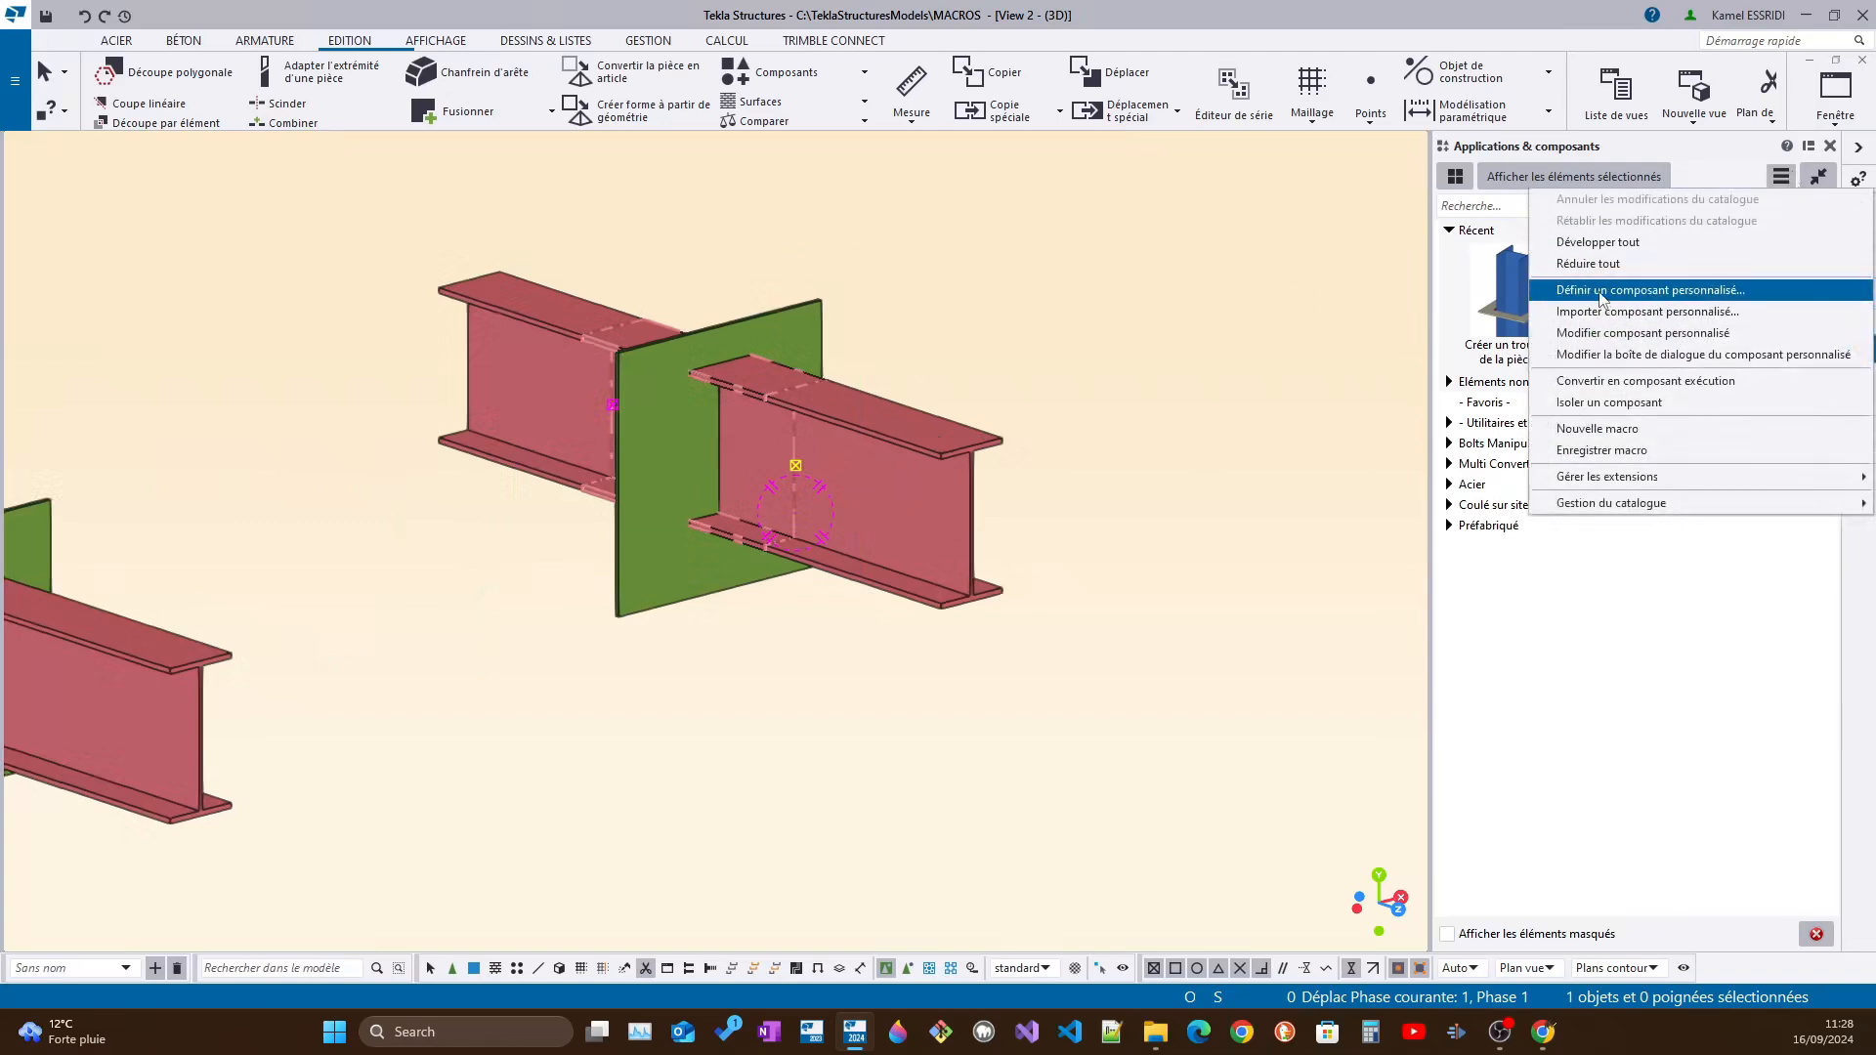
pyautogui.click(1600, 290)
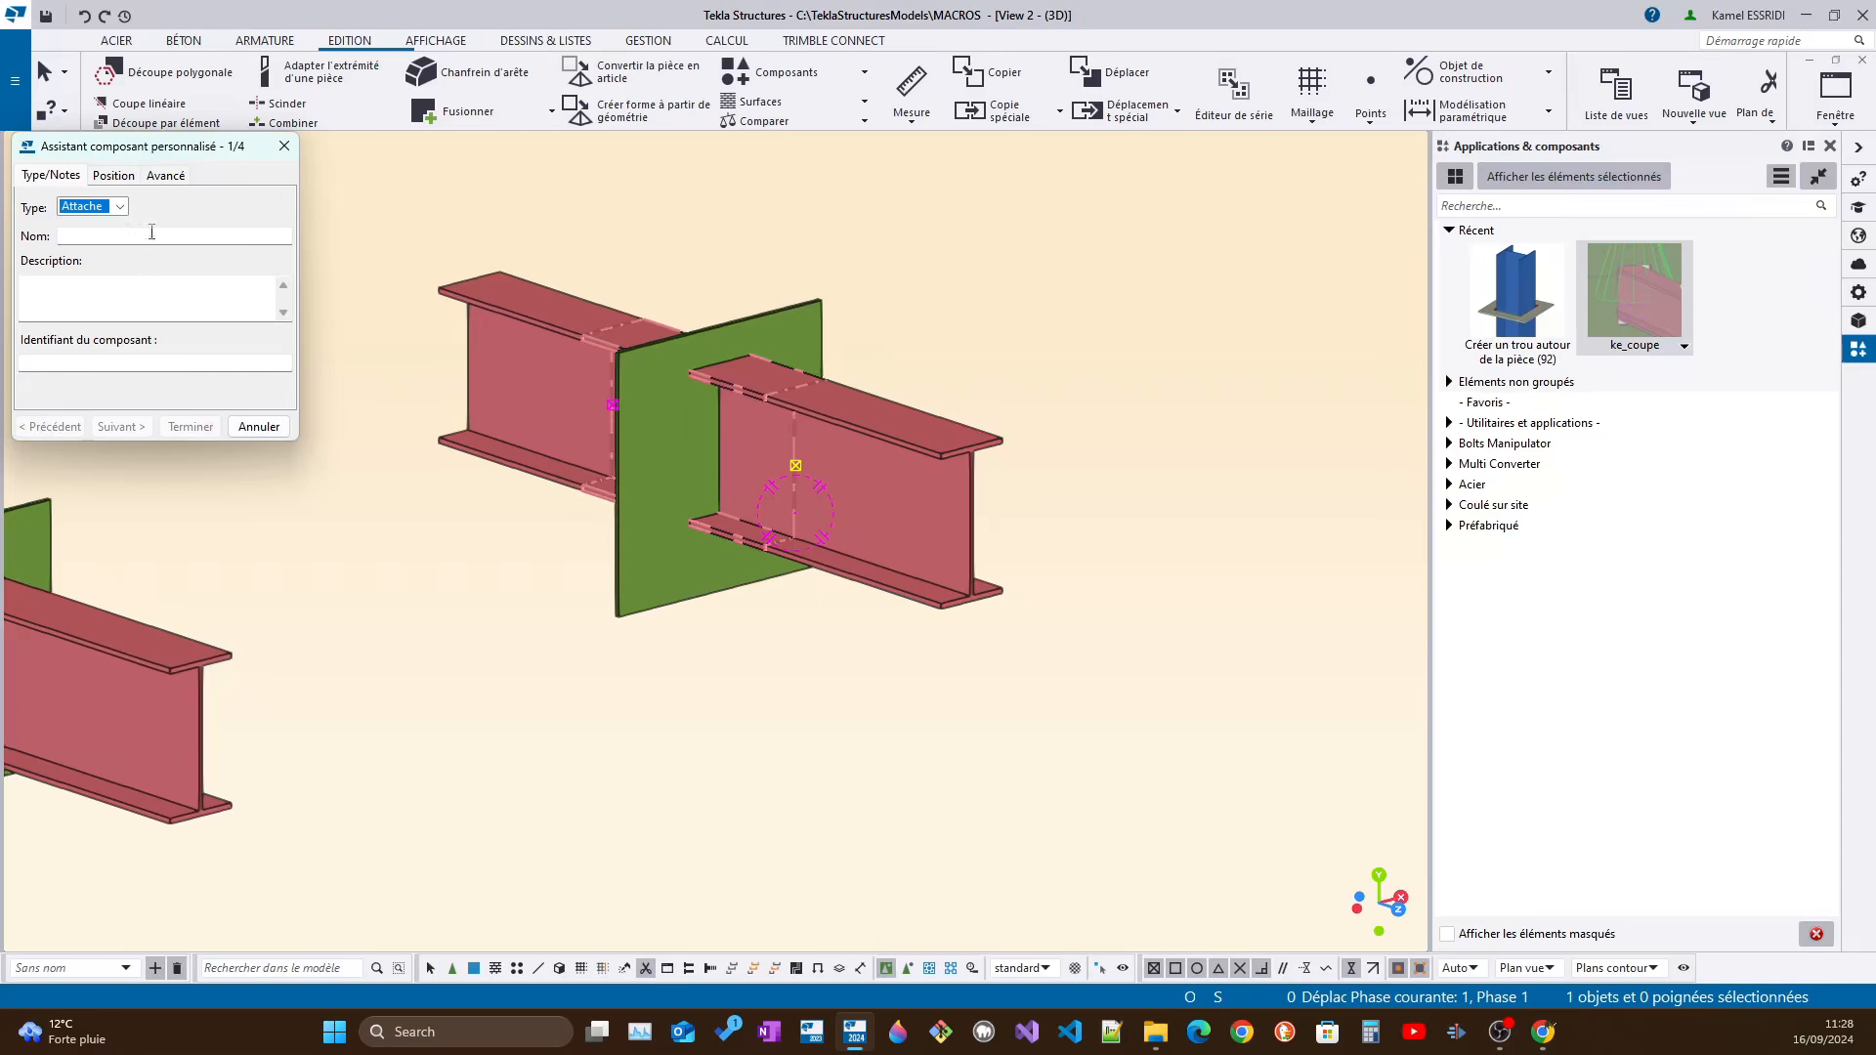
# Keep the custom component type as Attache and name the component "ouverture"
pyautogui.click(120, 208)
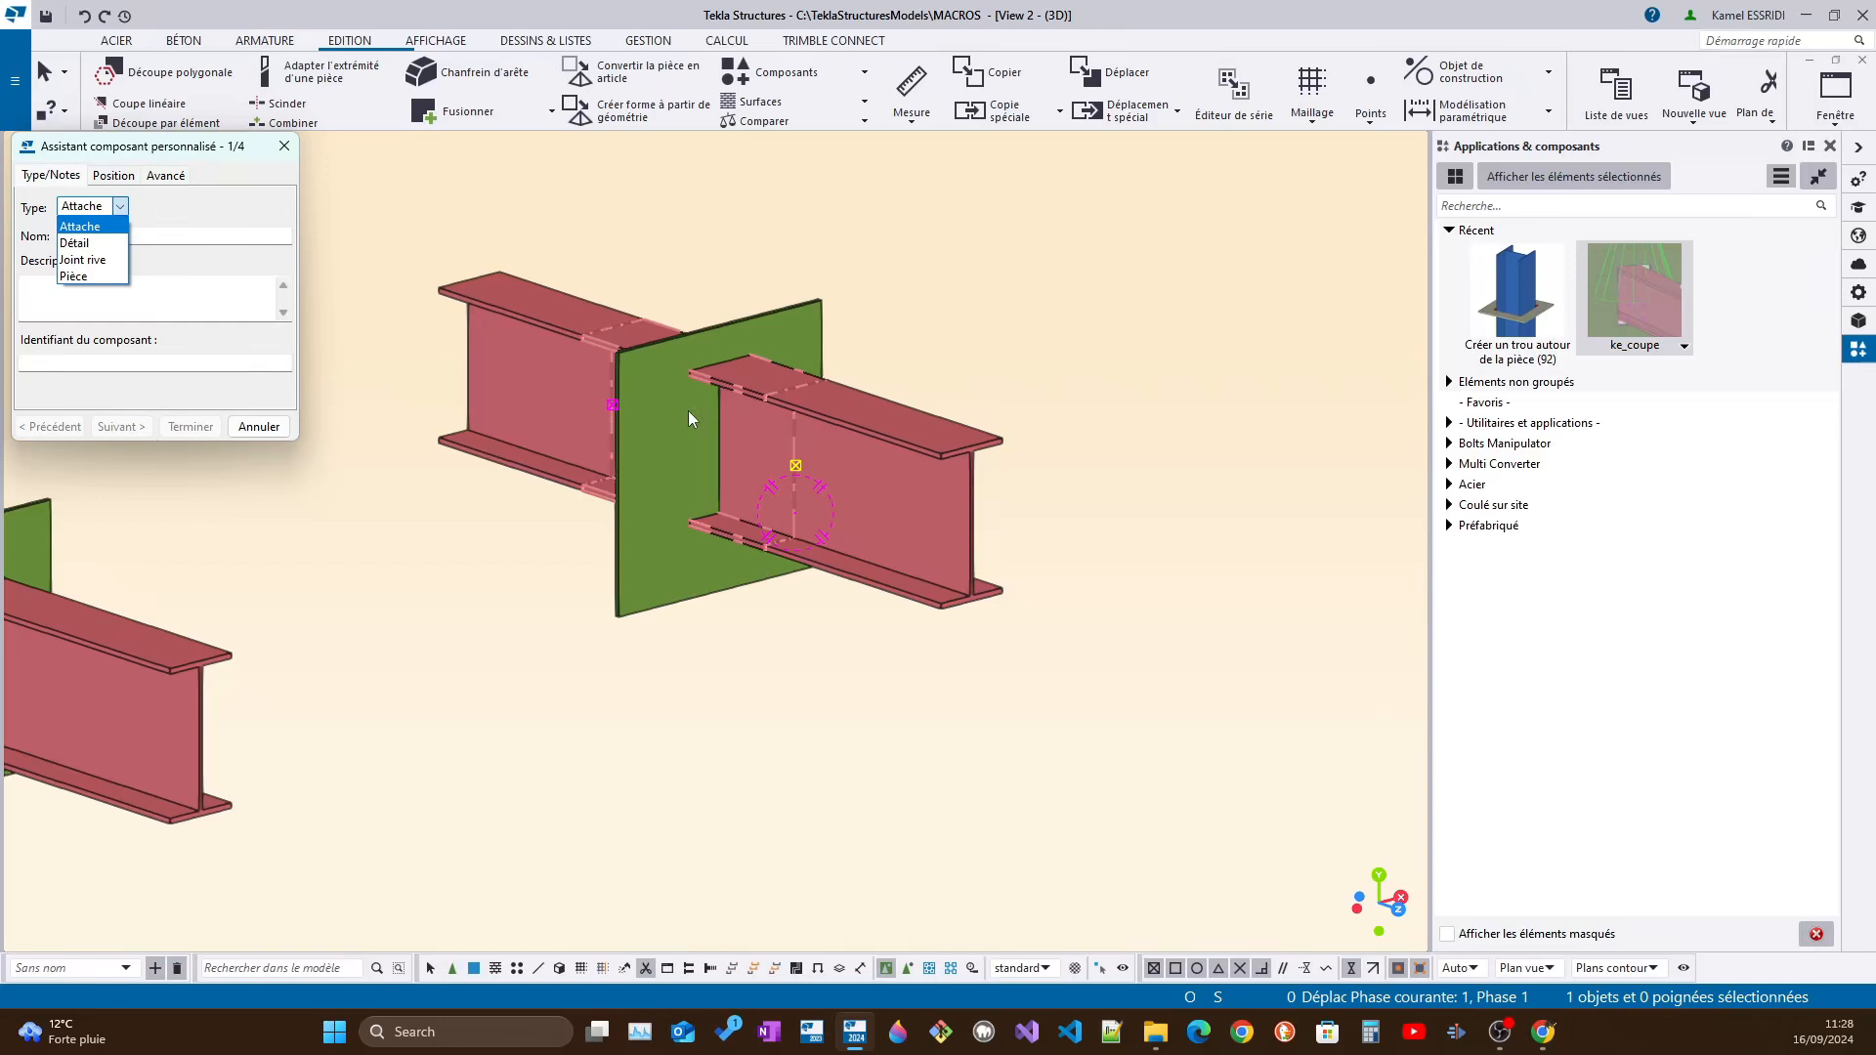
pyautogui.click(113, 226)
pyautogui.click(108, 237)
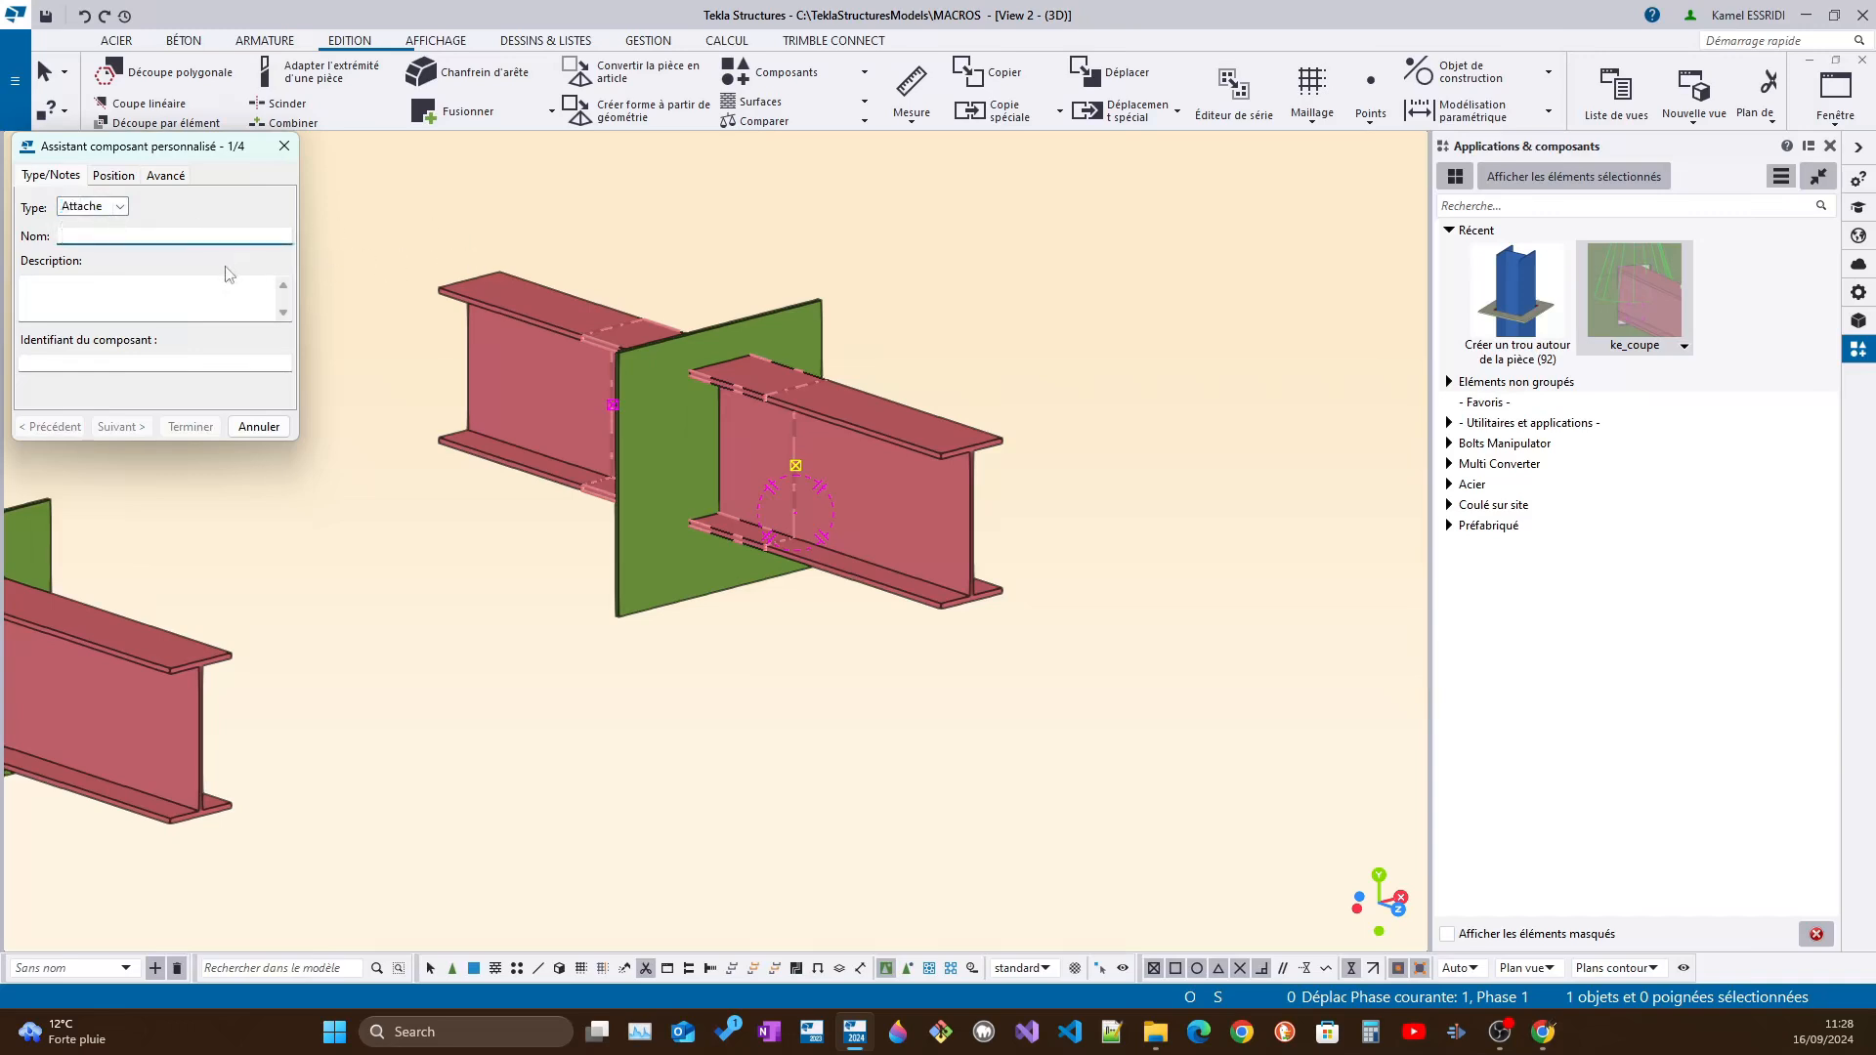
pyautogui.write('ouverture')
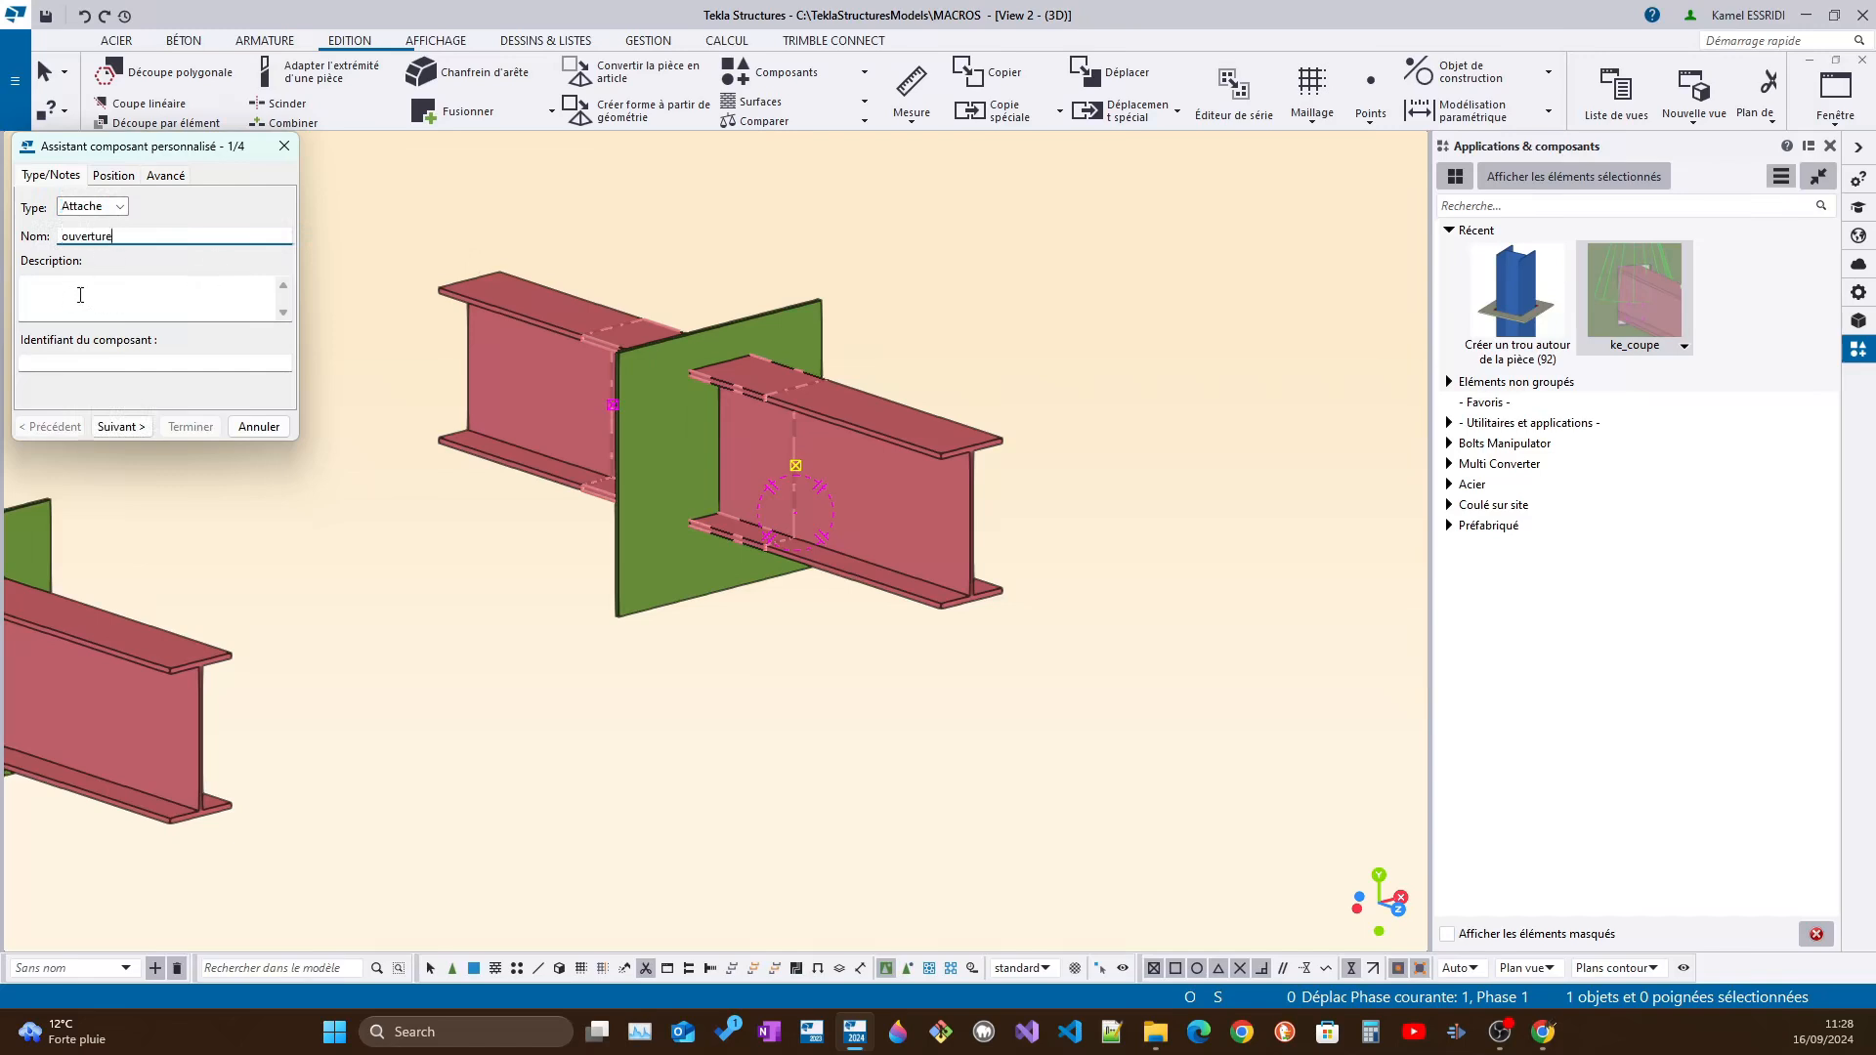
pyautogui.click(119, 427)
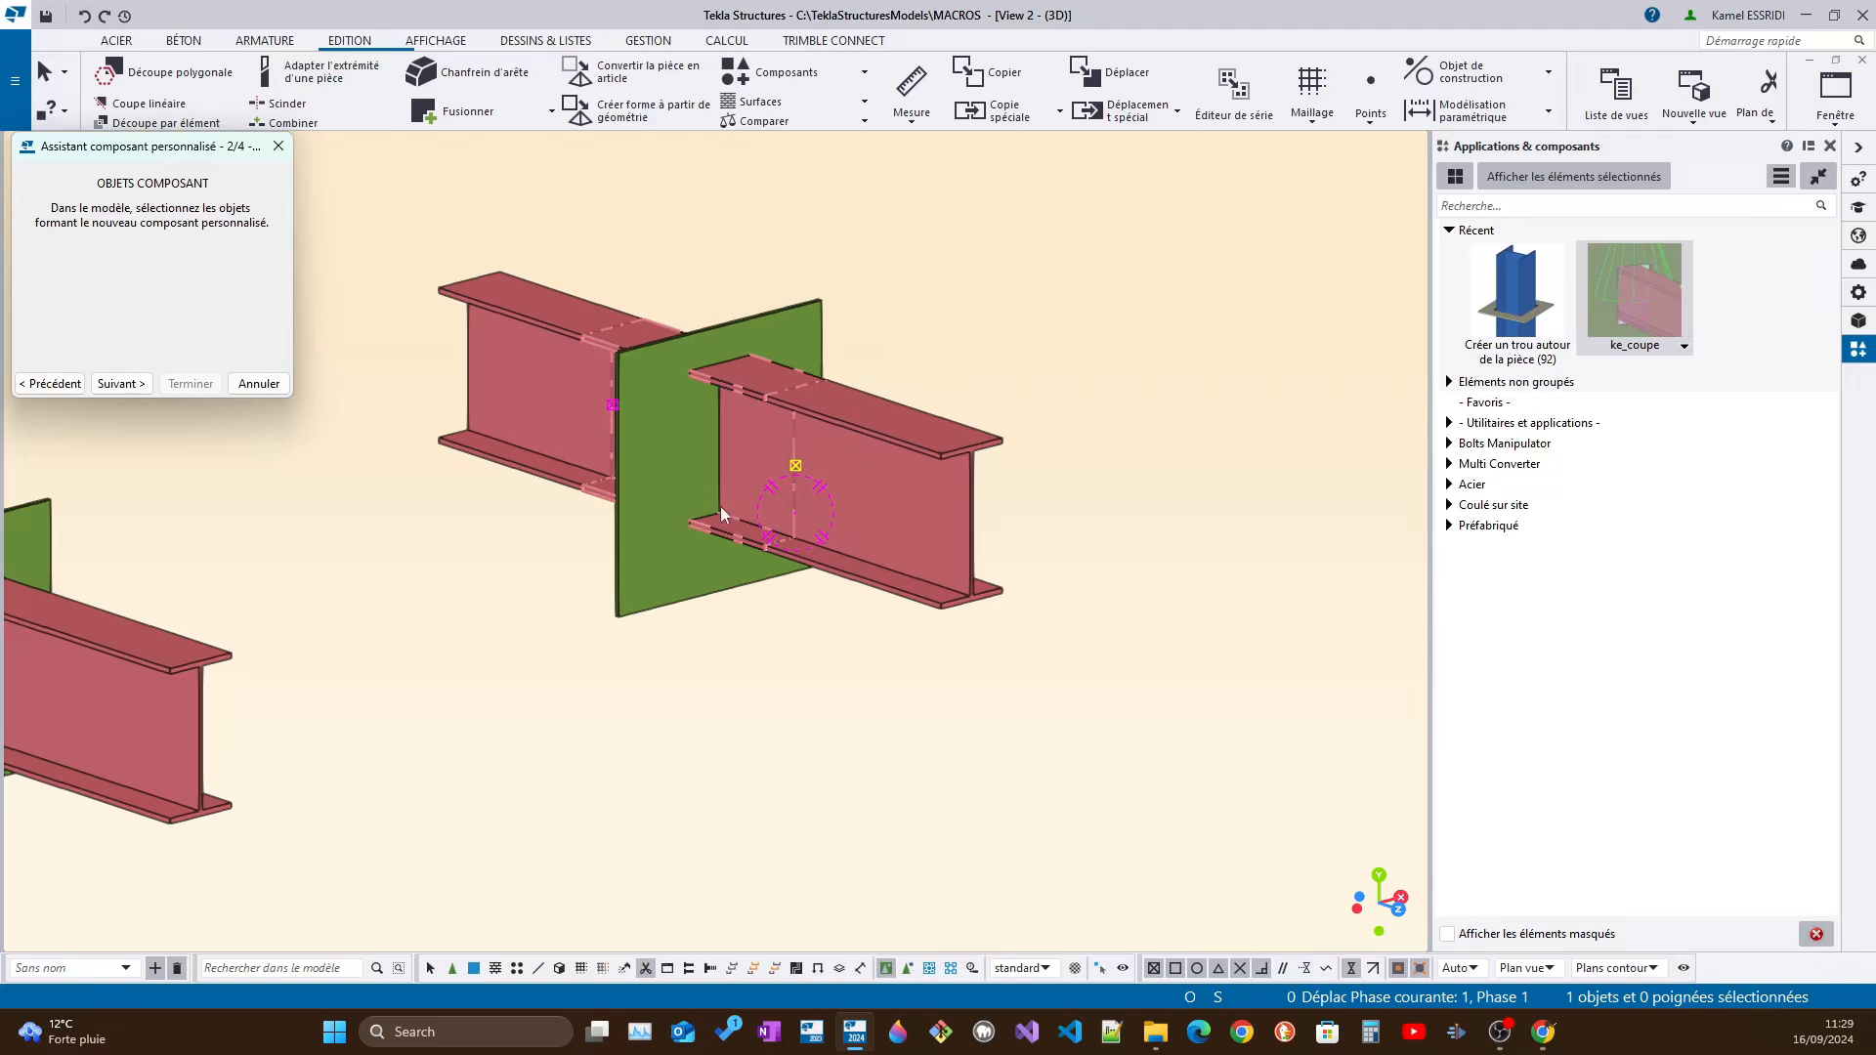
# Accept the cut as the component object and finish the component with the green plate as main part and the IPE300 beam as secondary part
pyautogui.click(107, 388)
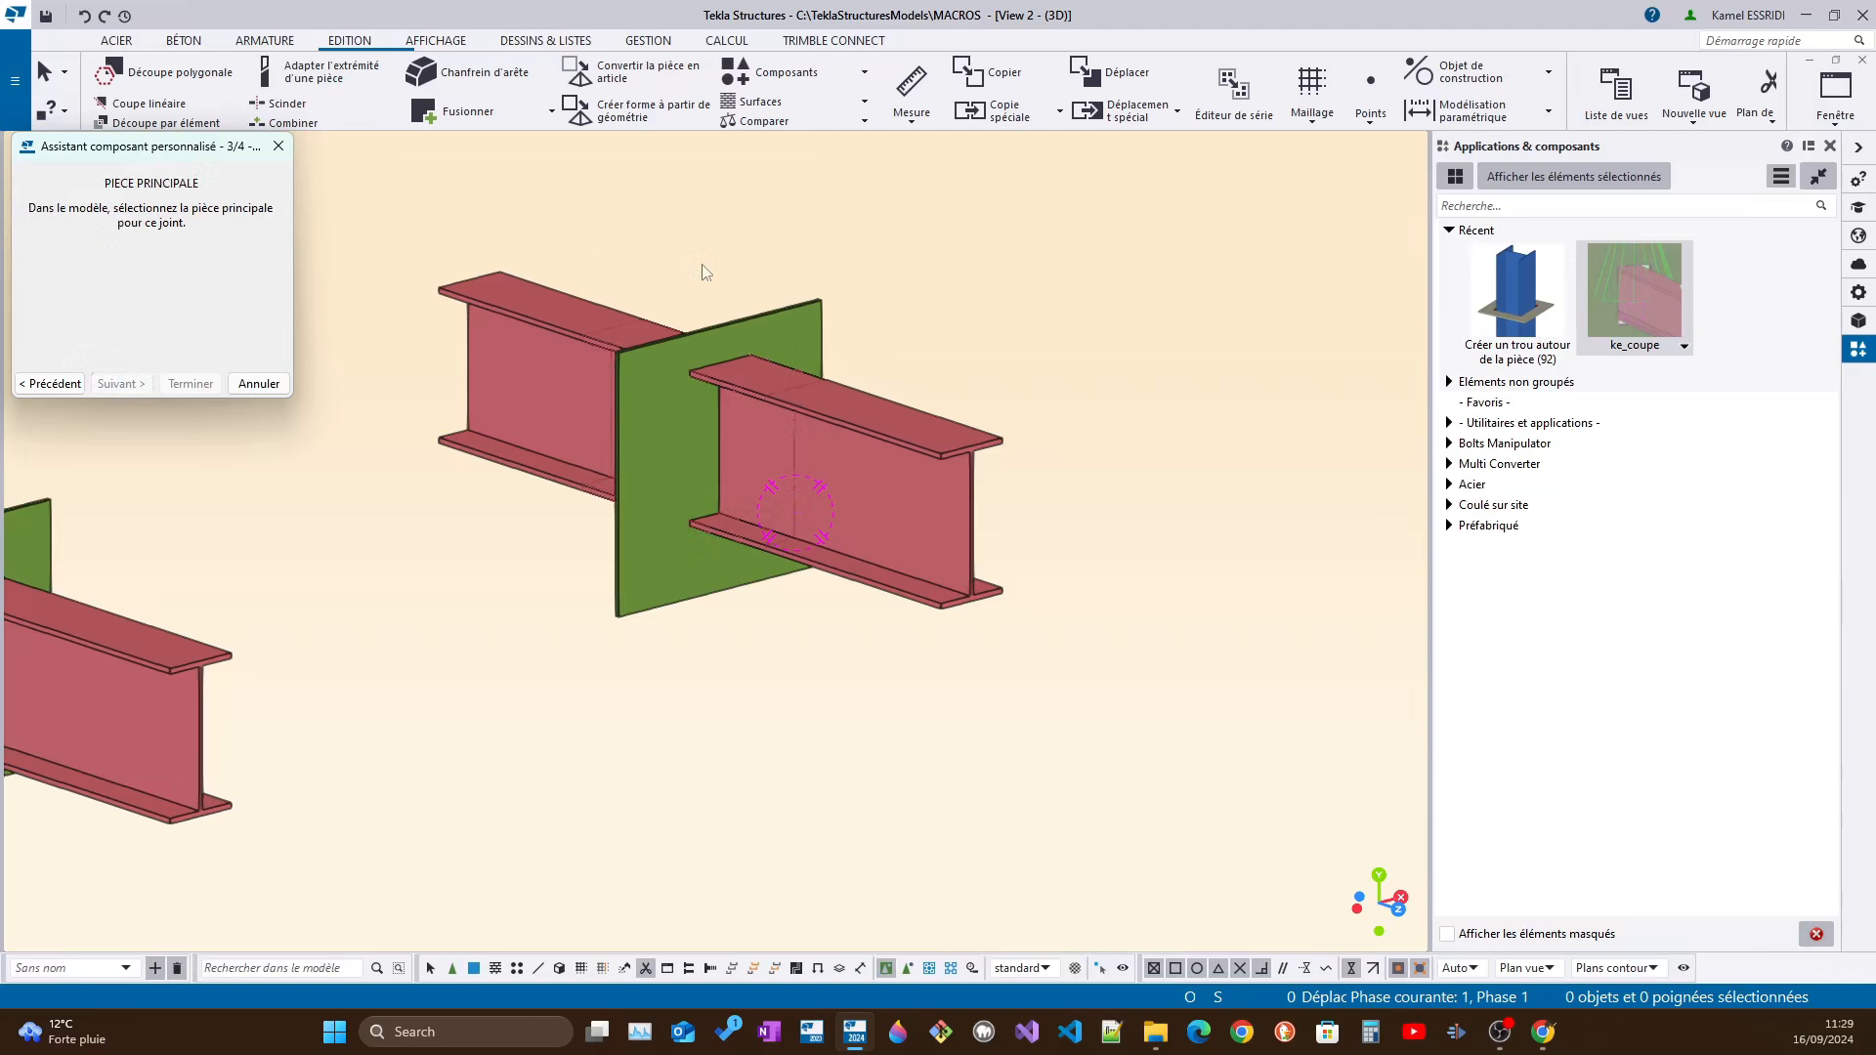
pyautogui.click(815, 299)
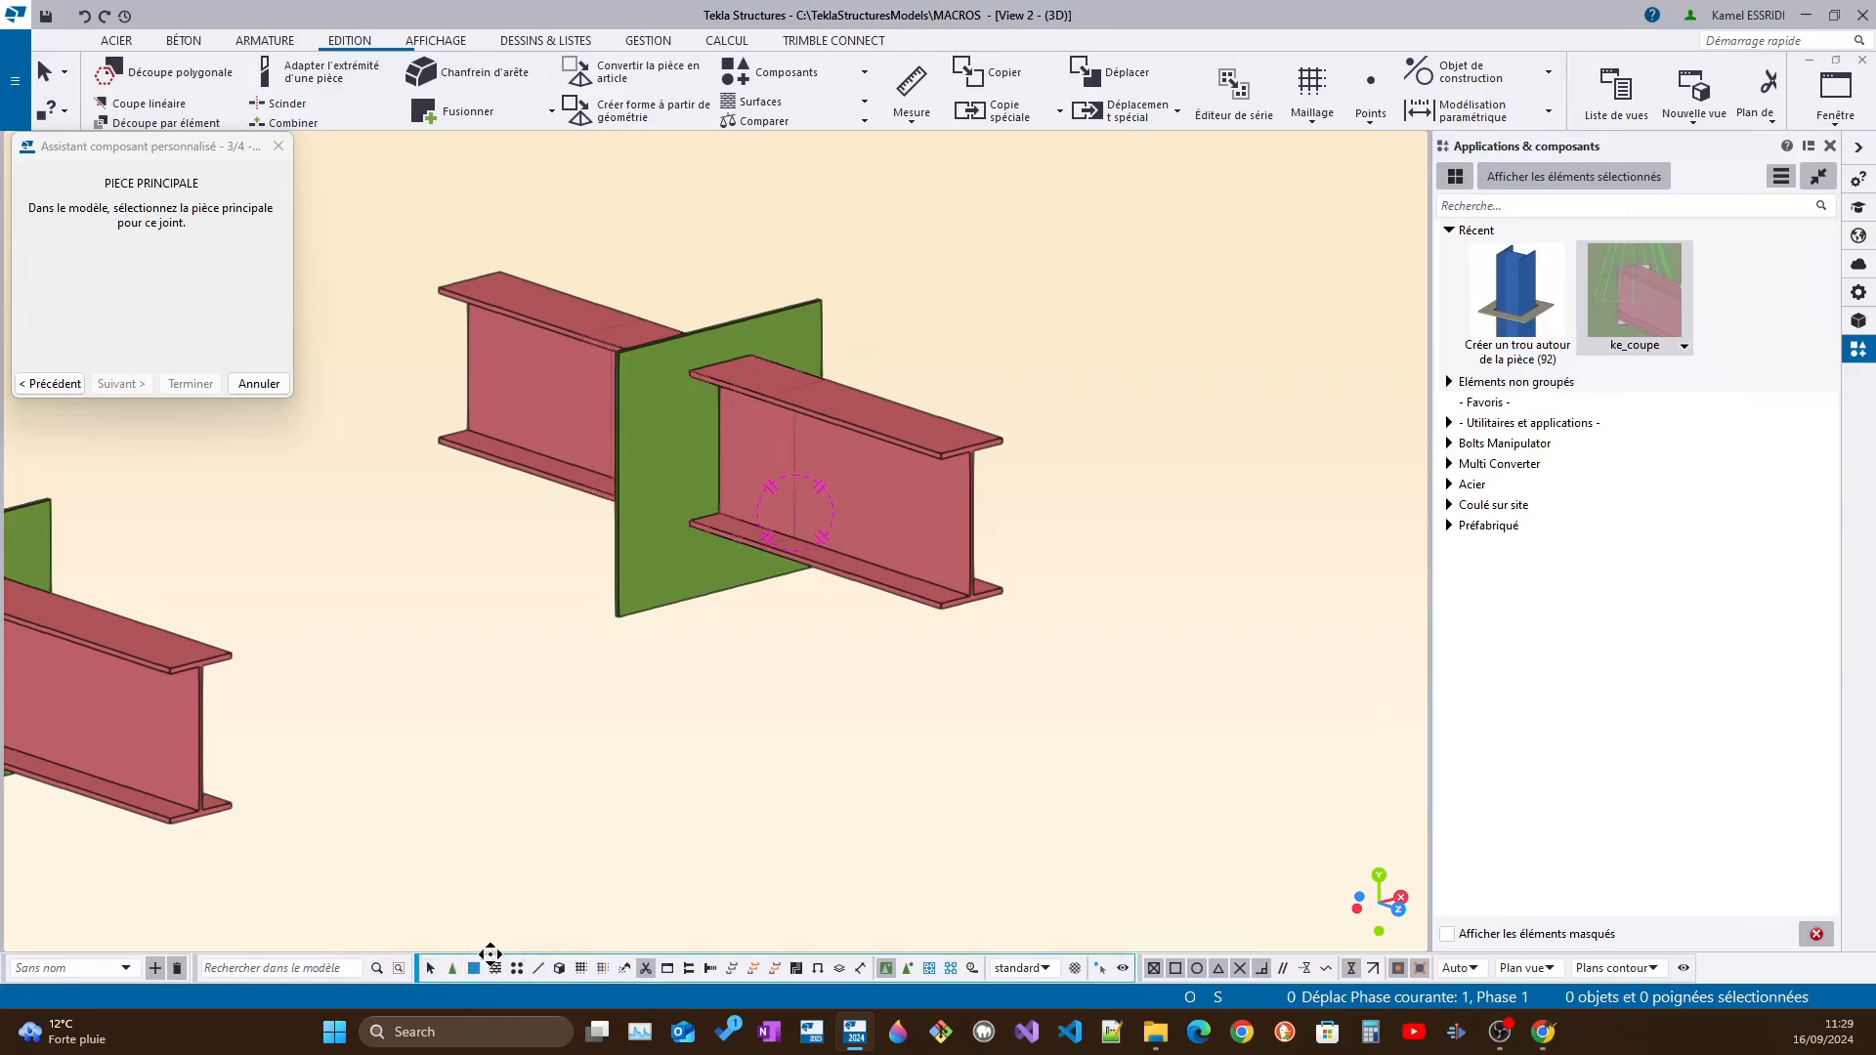
pyautogui.click(430, 970)
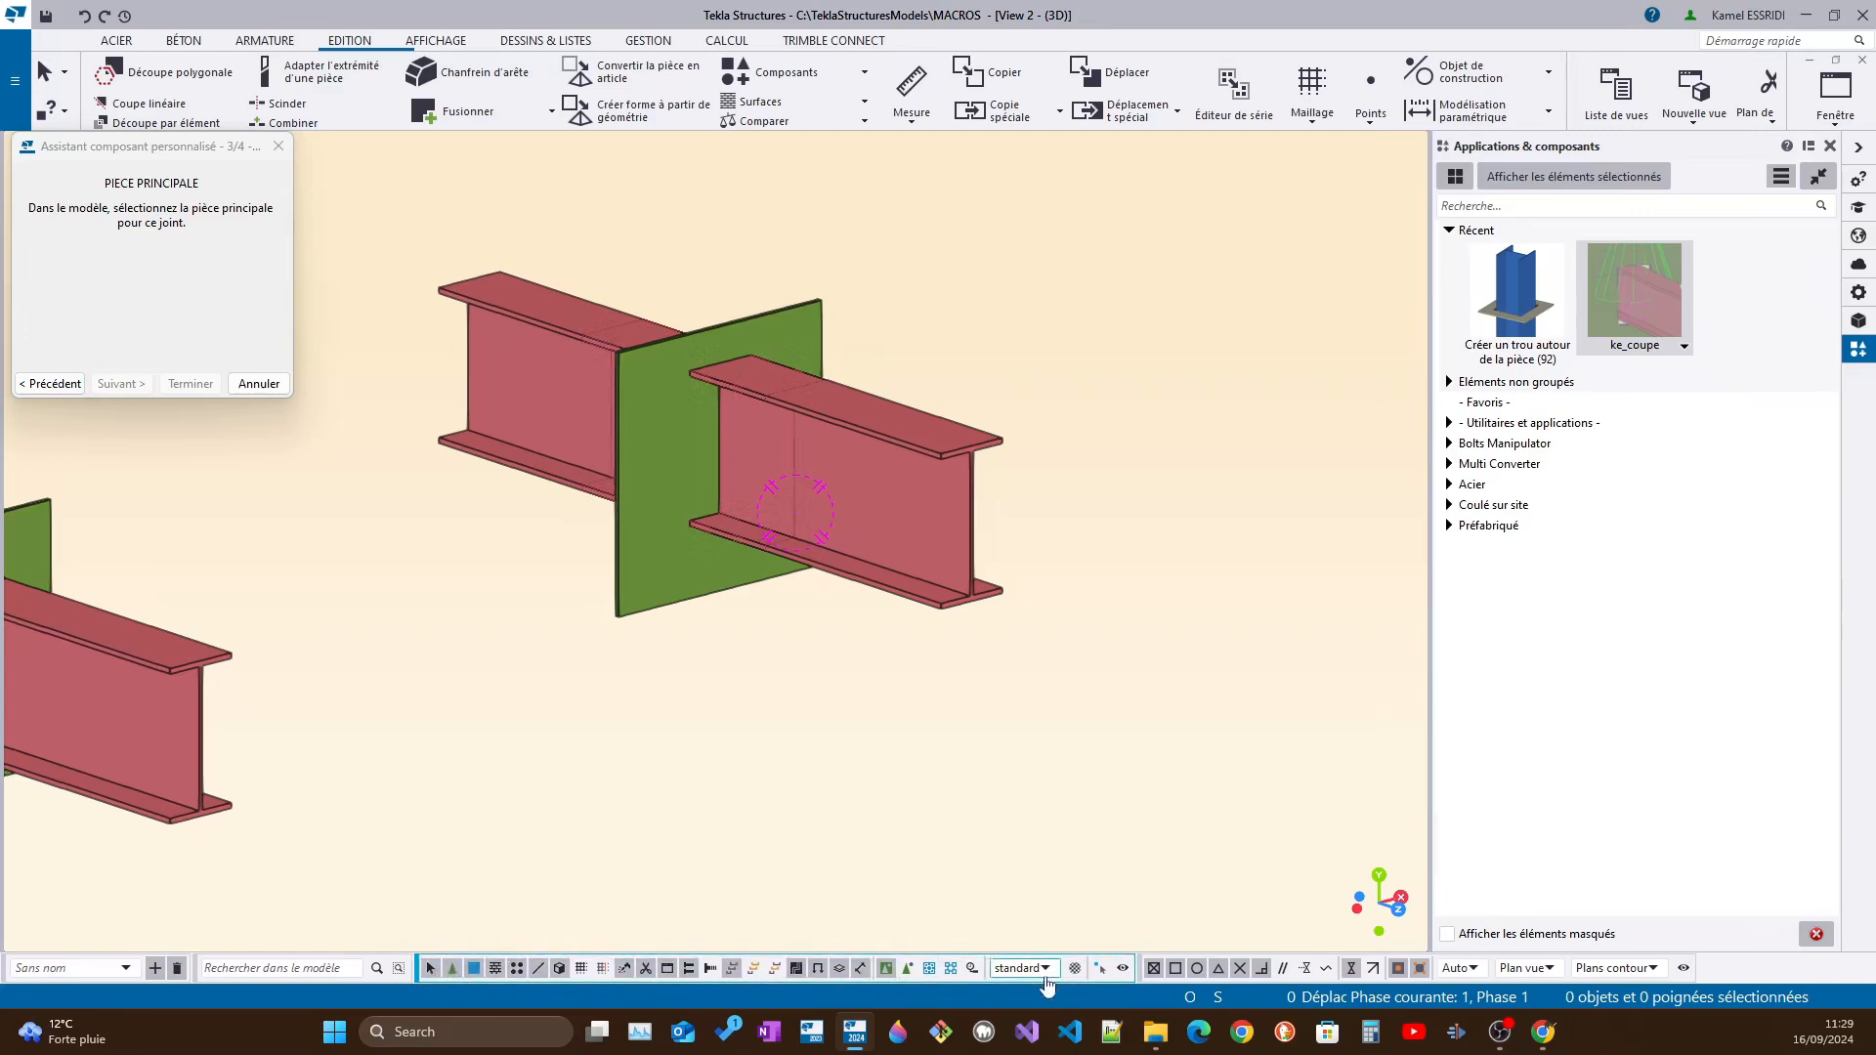
pyautogui.click(806, 308)
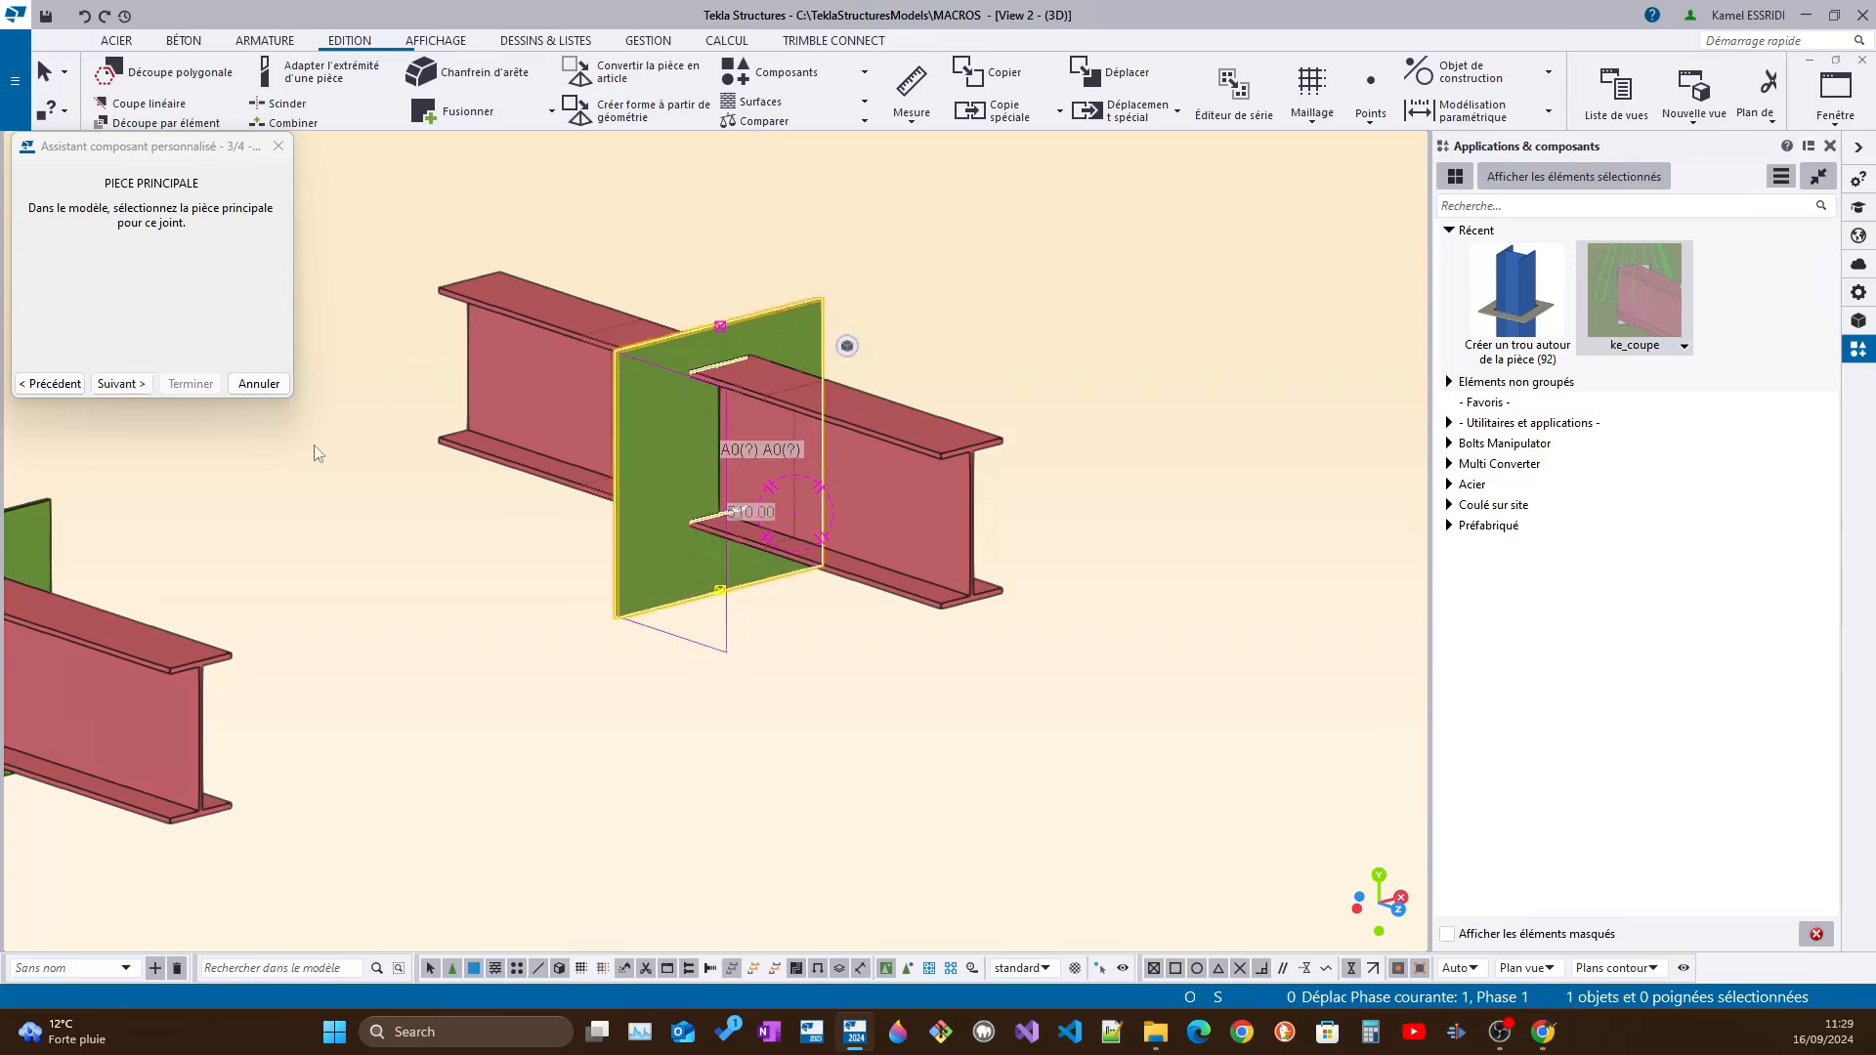
pyautogui.click(120, 384)
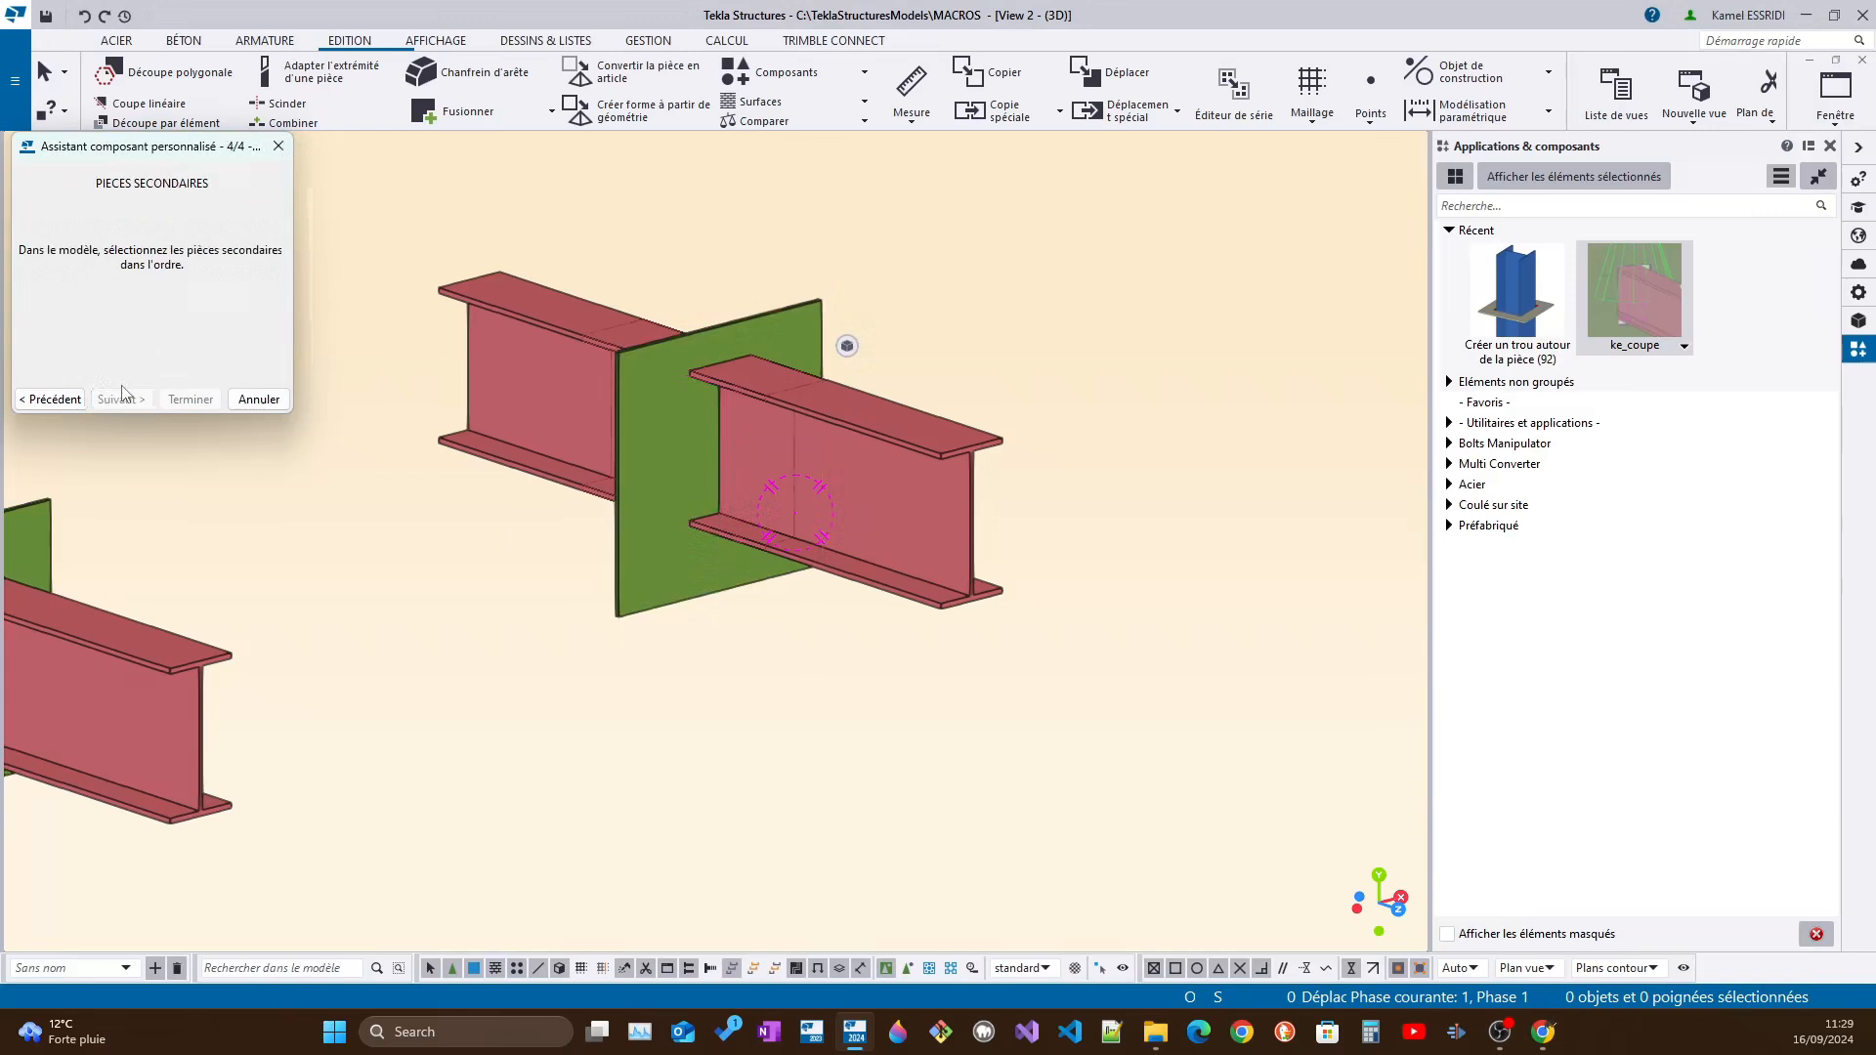
pyautogui.click(934, 448)
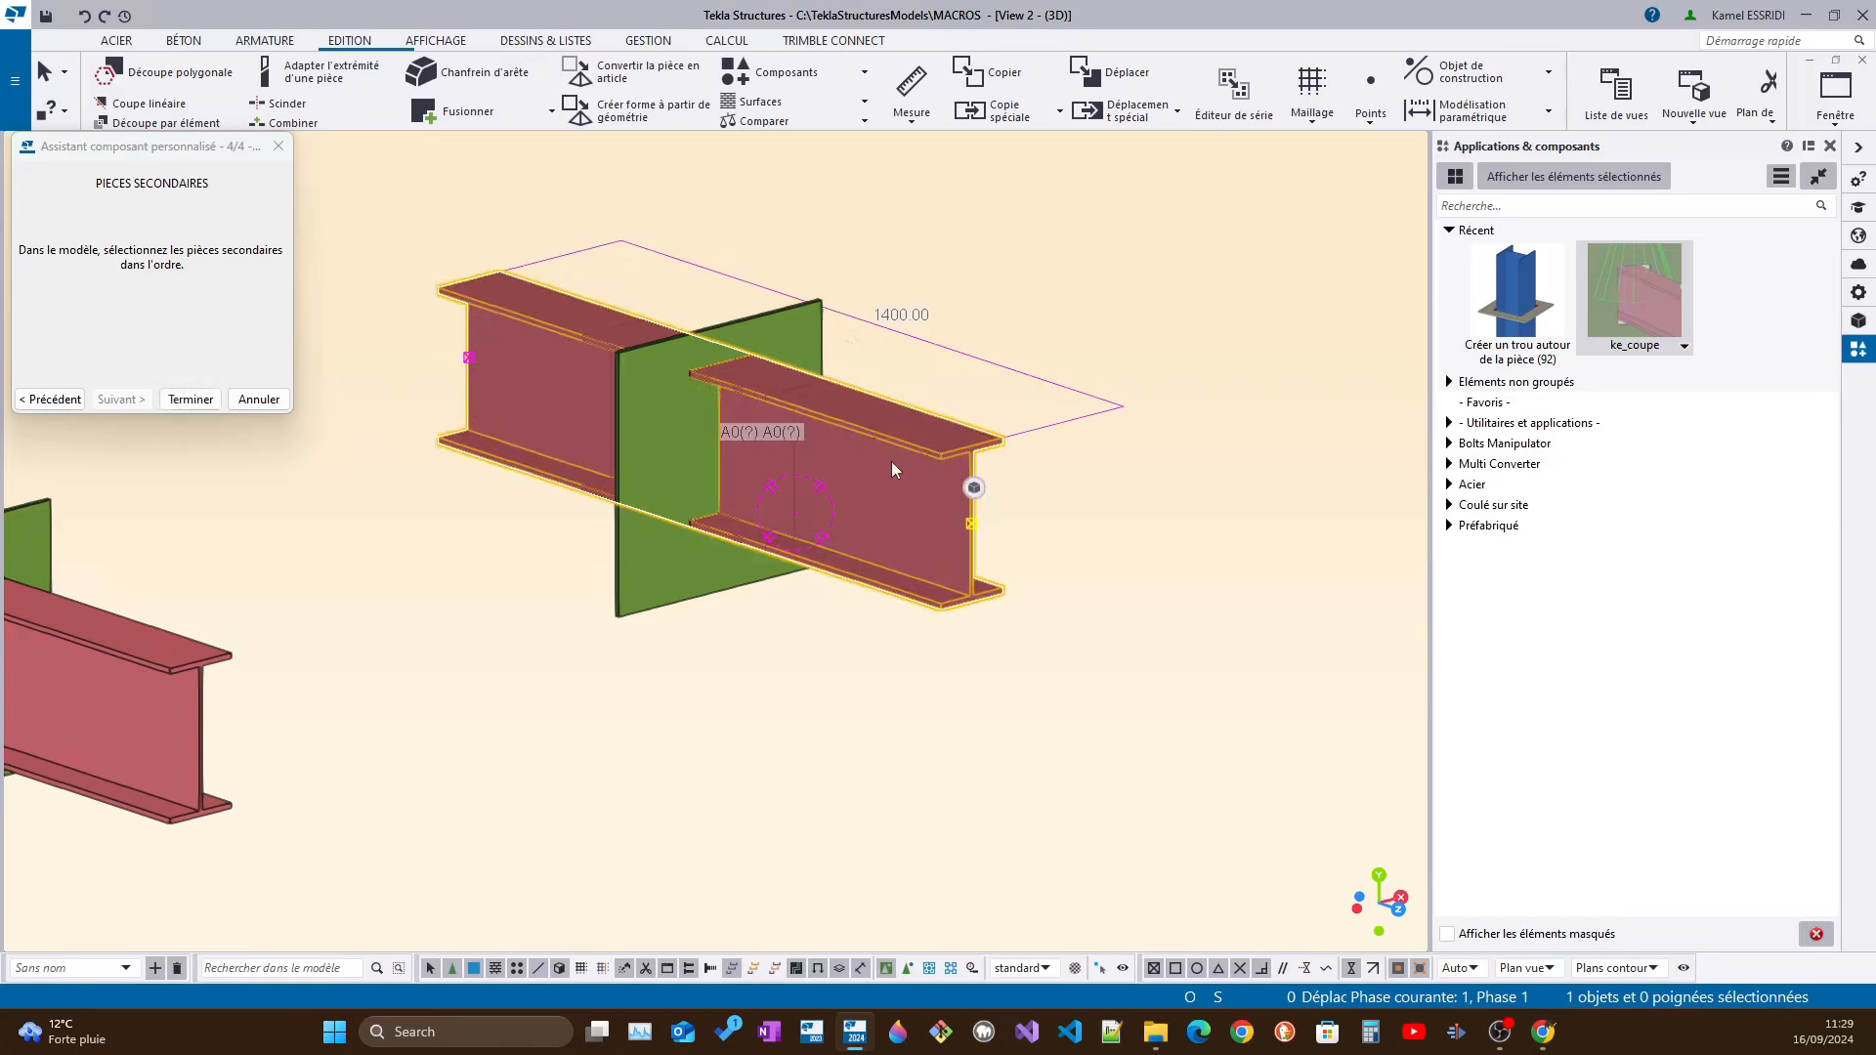
pyautogui.click(191, 399)
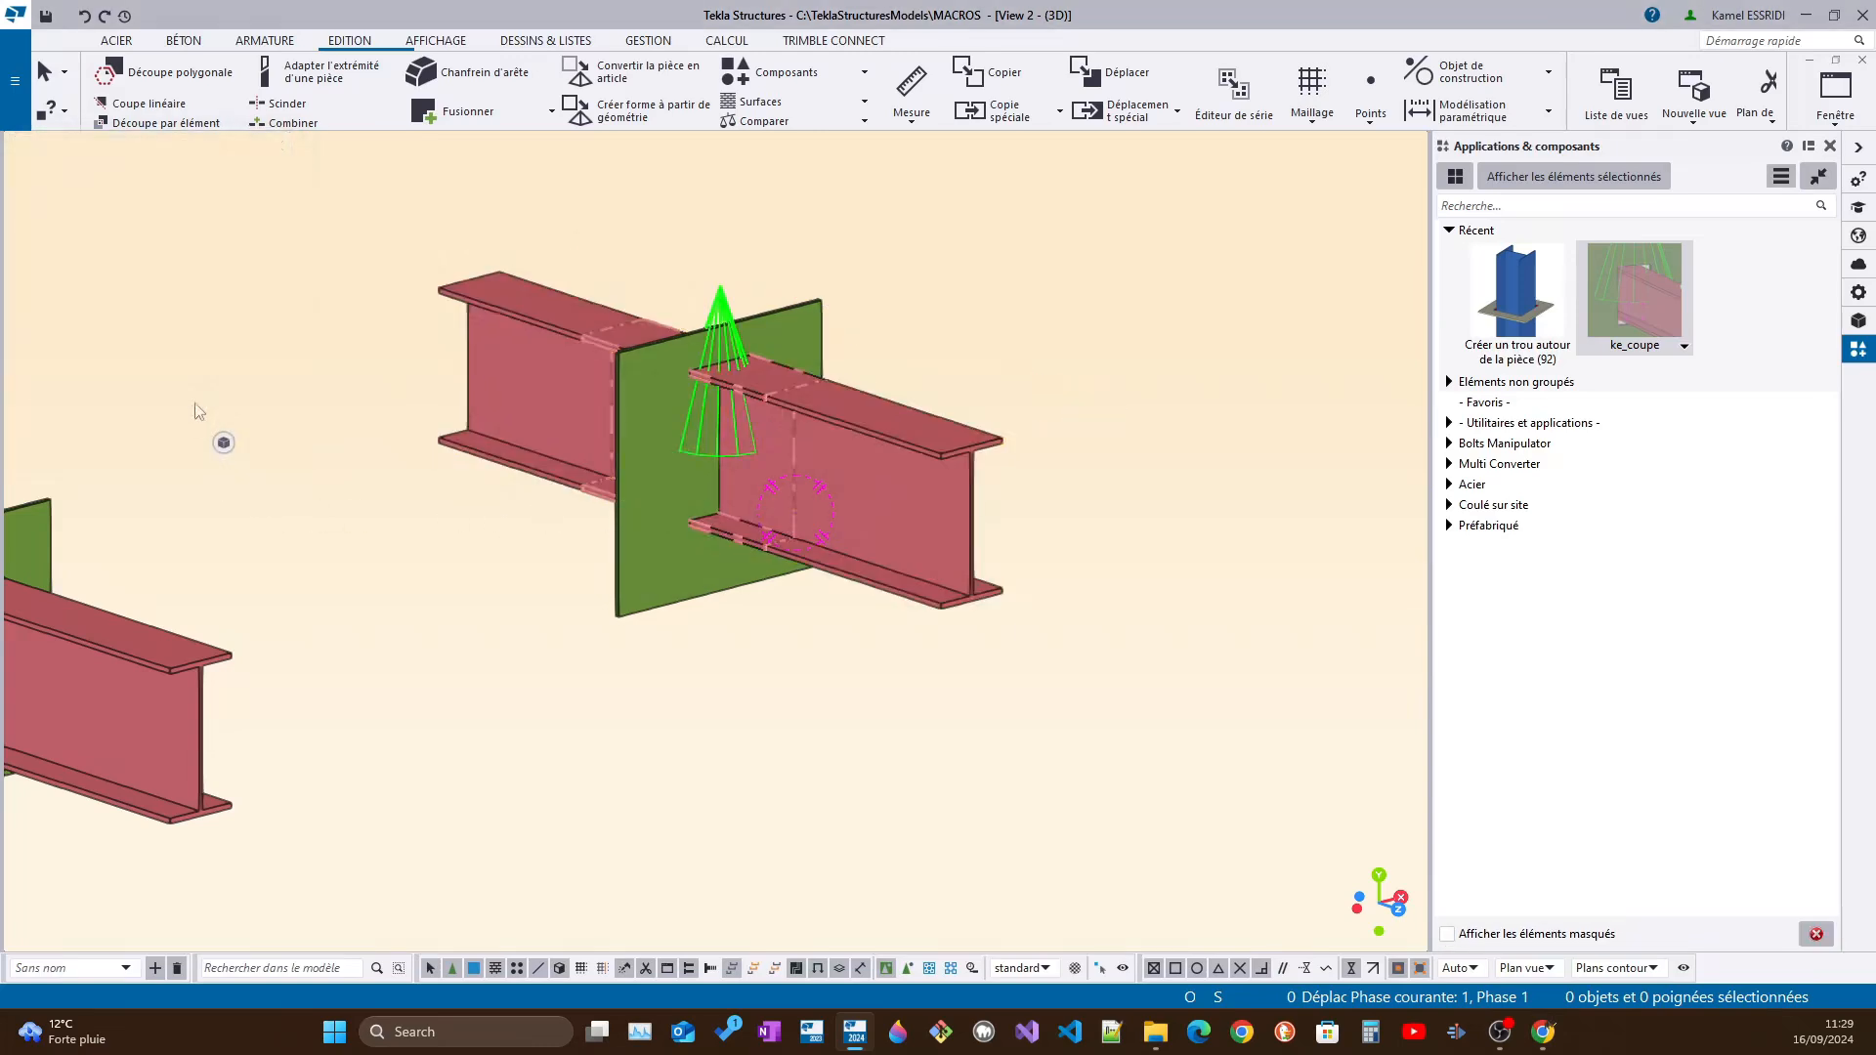
# Copy the green plate, its IPE300 beam and their connection linearly once, with dX 1900, dY 0 and dZ 0
pyautogui.scroll(-5, 1118, 425)
pyautogui.keyDown('ctrl'); pyautogui.moveTo(1088, 448); pyautogui.dragTo(807, 584, button='middle'); pyautogui.keyUp('ctrl')
pyautogui.scroll(5, 1026, 439)
pyautogui.click(1029, 419)
pyautogui.keyDown('ctrl'); pyautogui.click(803, 477); pyautogui.keyUp('ctrl')
pyautogui.rightClick(794, 447)
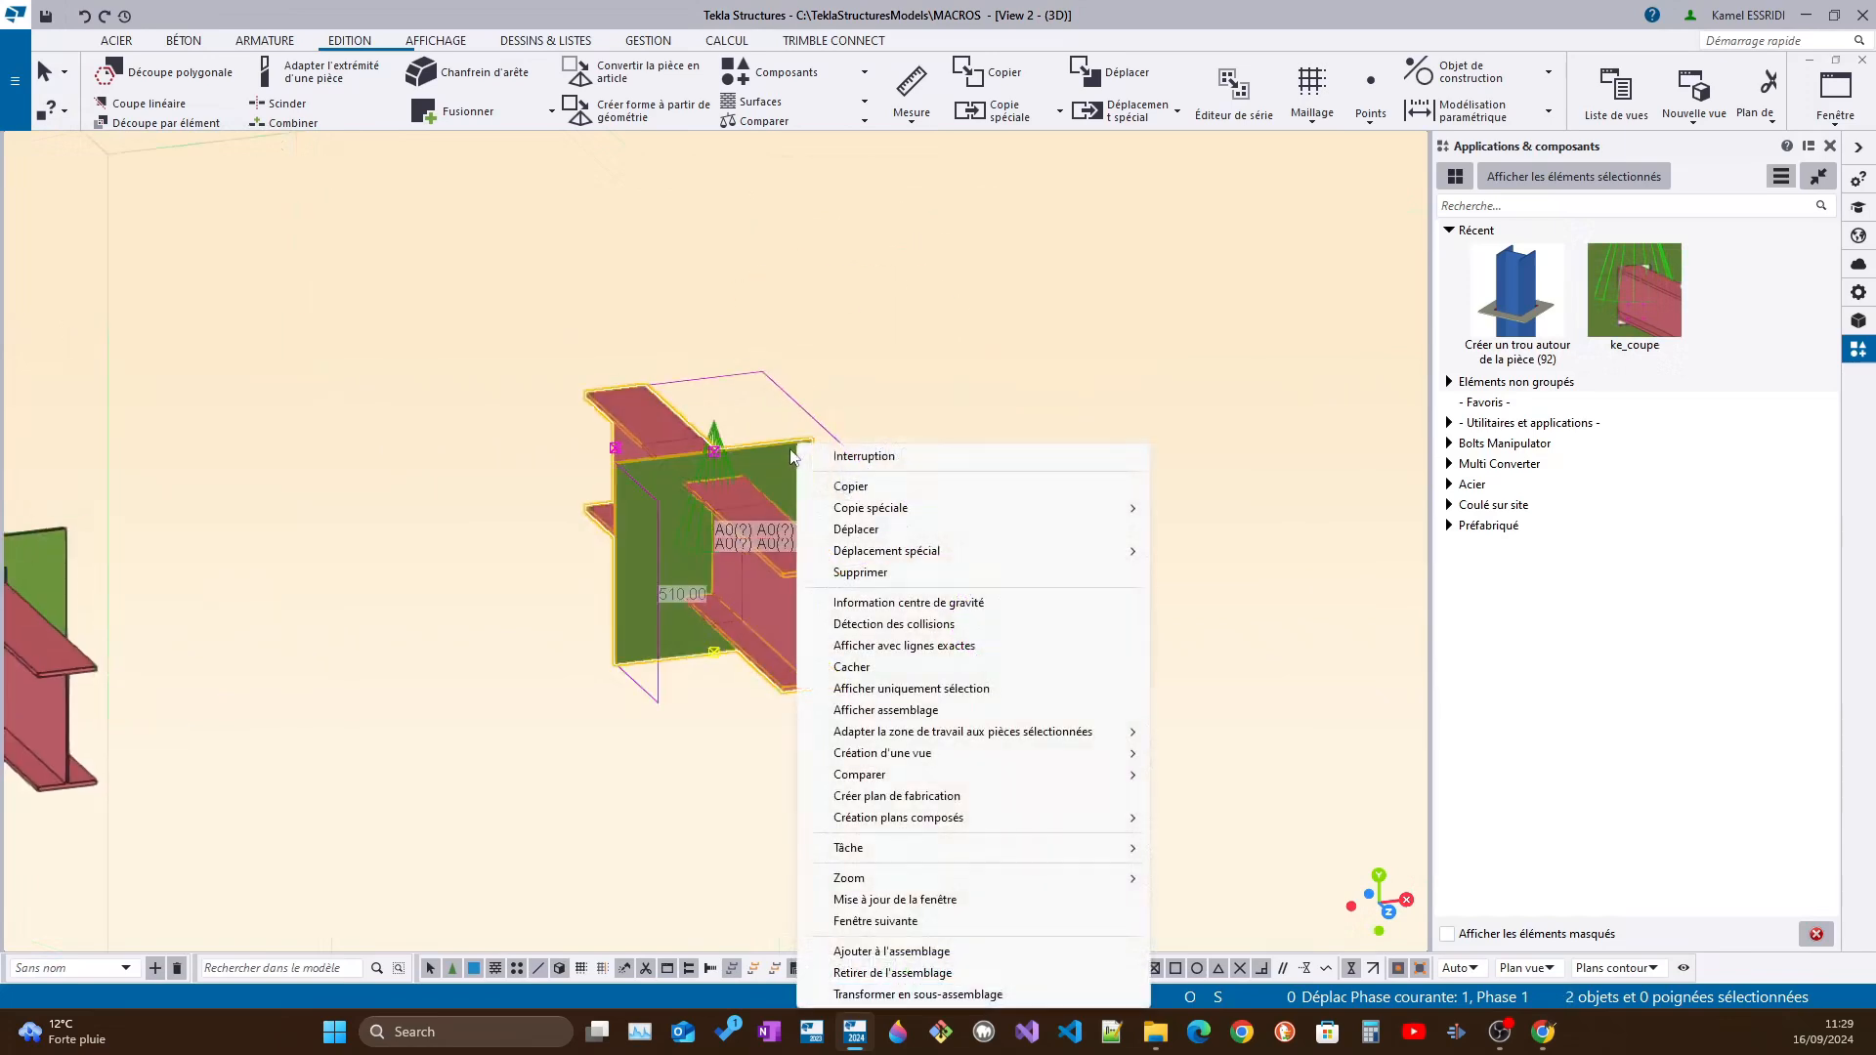
pyautogui.click(860, 483)
pyautogui.scroll(3, 809, 579)
pyautogui.scroll(-5, 762, 583)
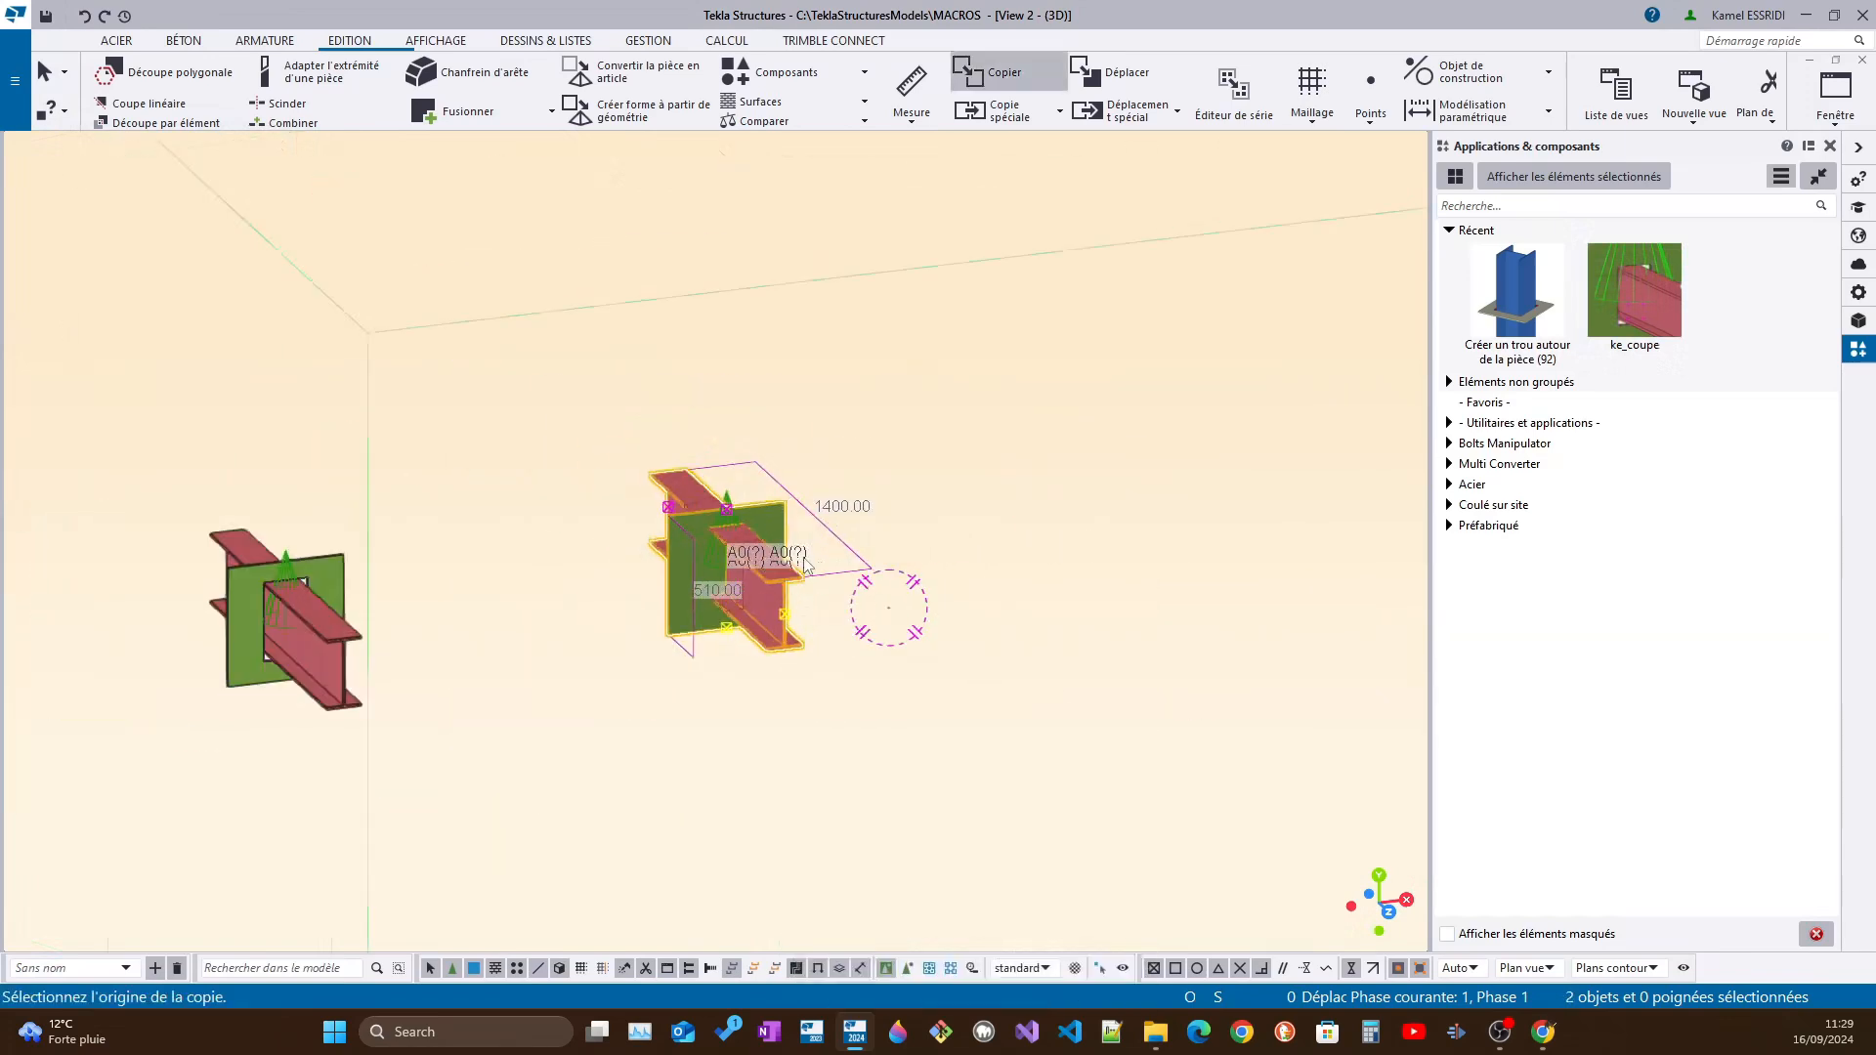
pyautogui.rightClick(807, 576)
pyautogui.moveTo(1029, 510)
pyautogui.click(1194, 509)
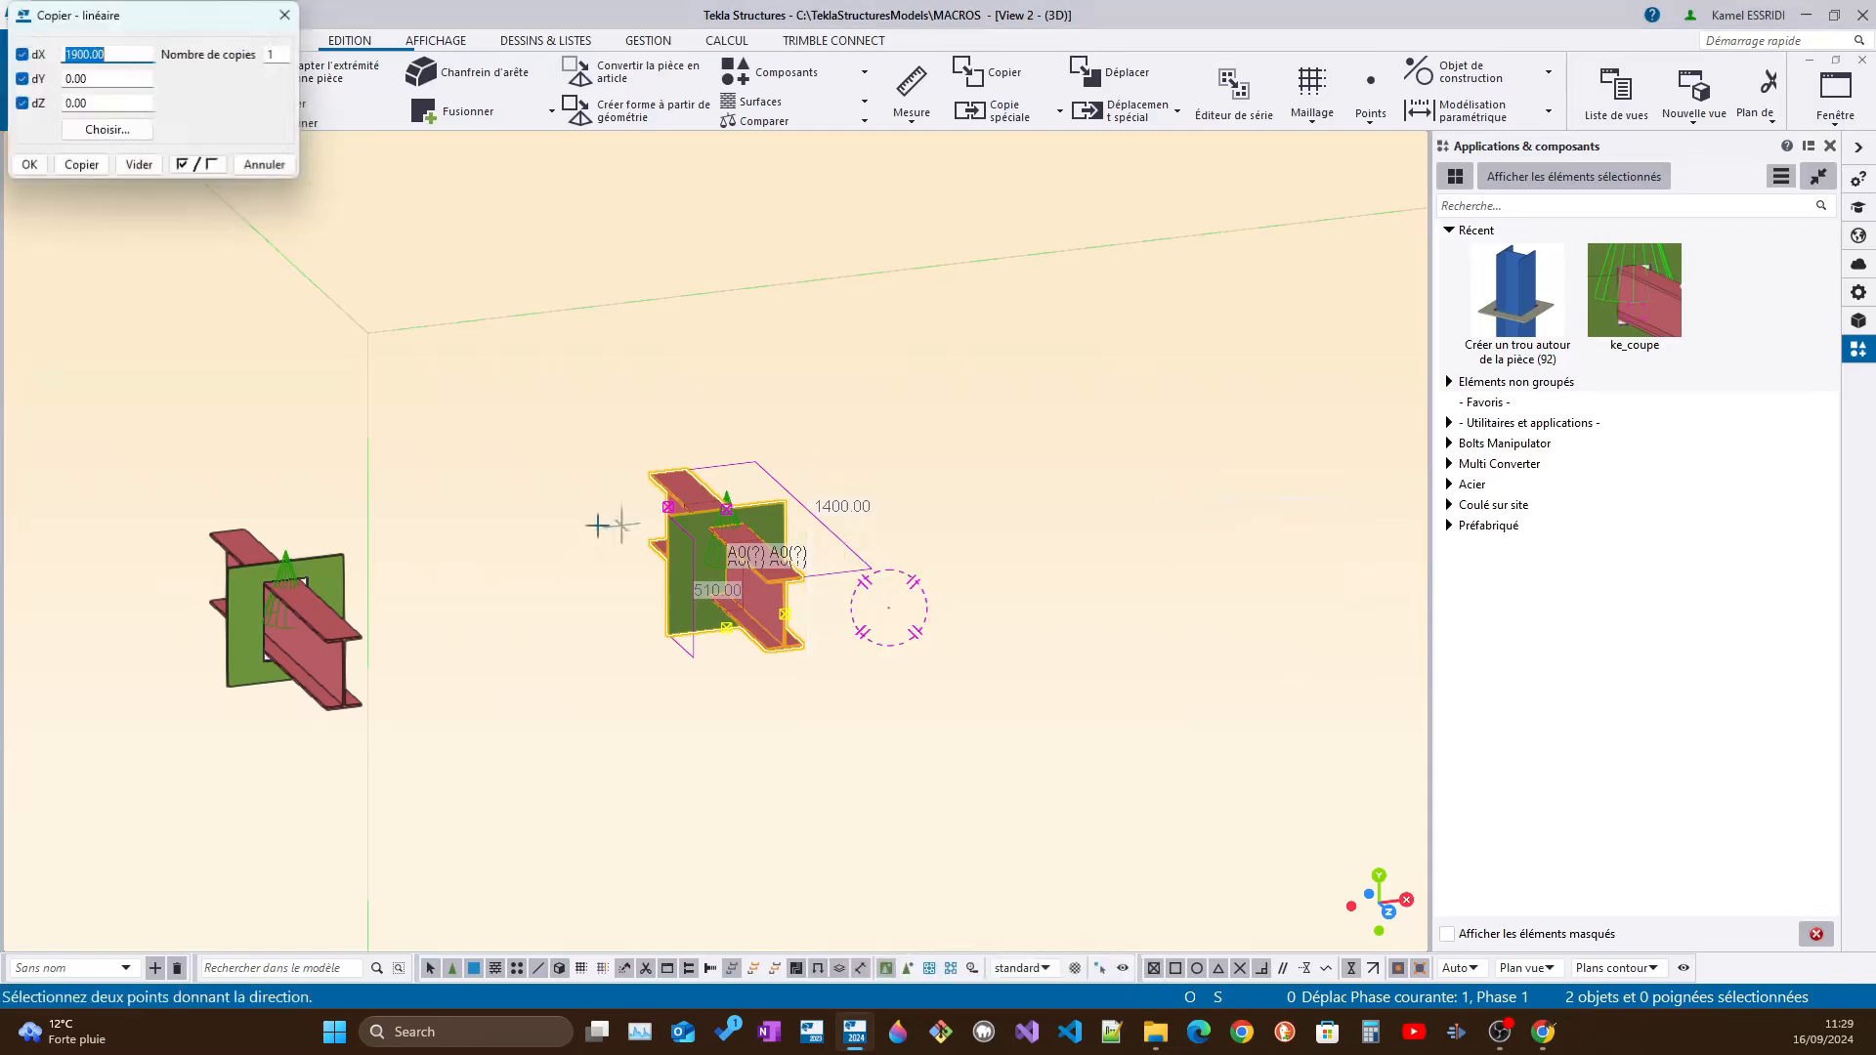
pyautogui.click(81, 164)
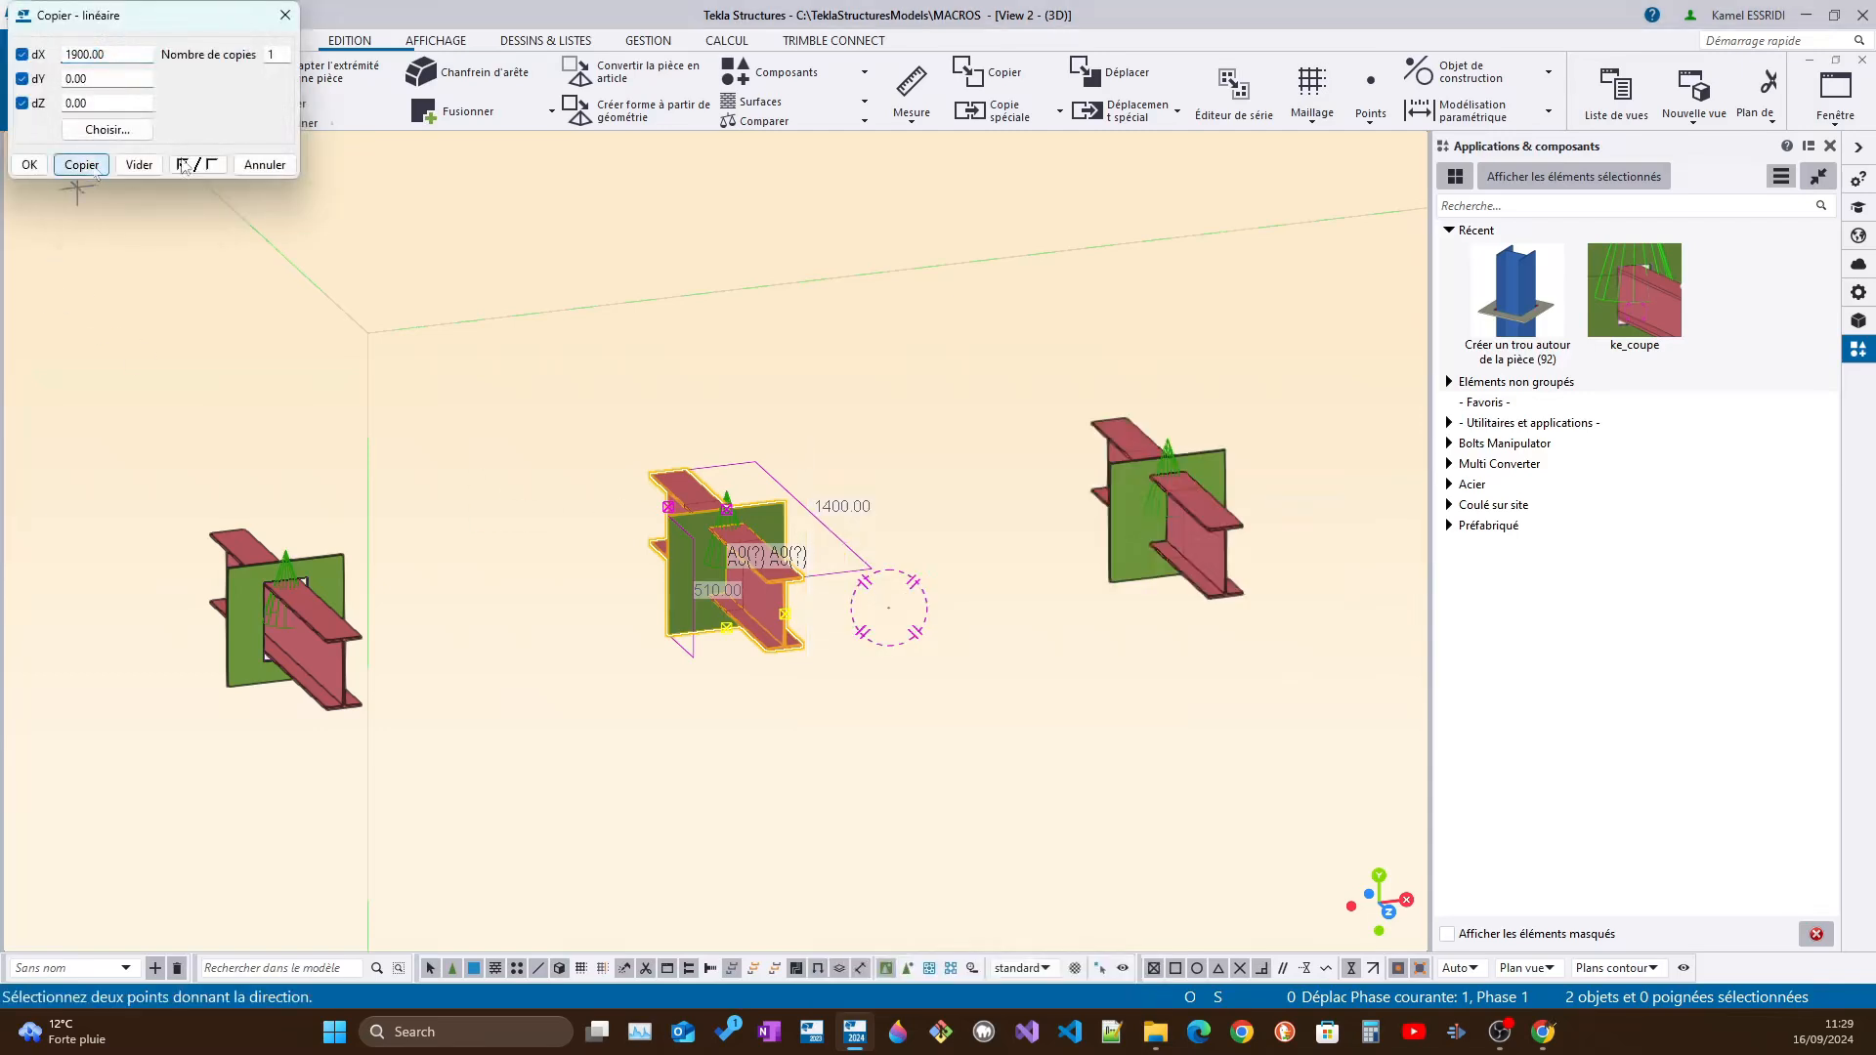
pyautogui.click(286, 14)
# Set the profile of the copied green plate to PL50*500 and apply the modification
pyautogui.scroll(3, 1172, 472)
pyautogui.scroll(5, 1171, 472)
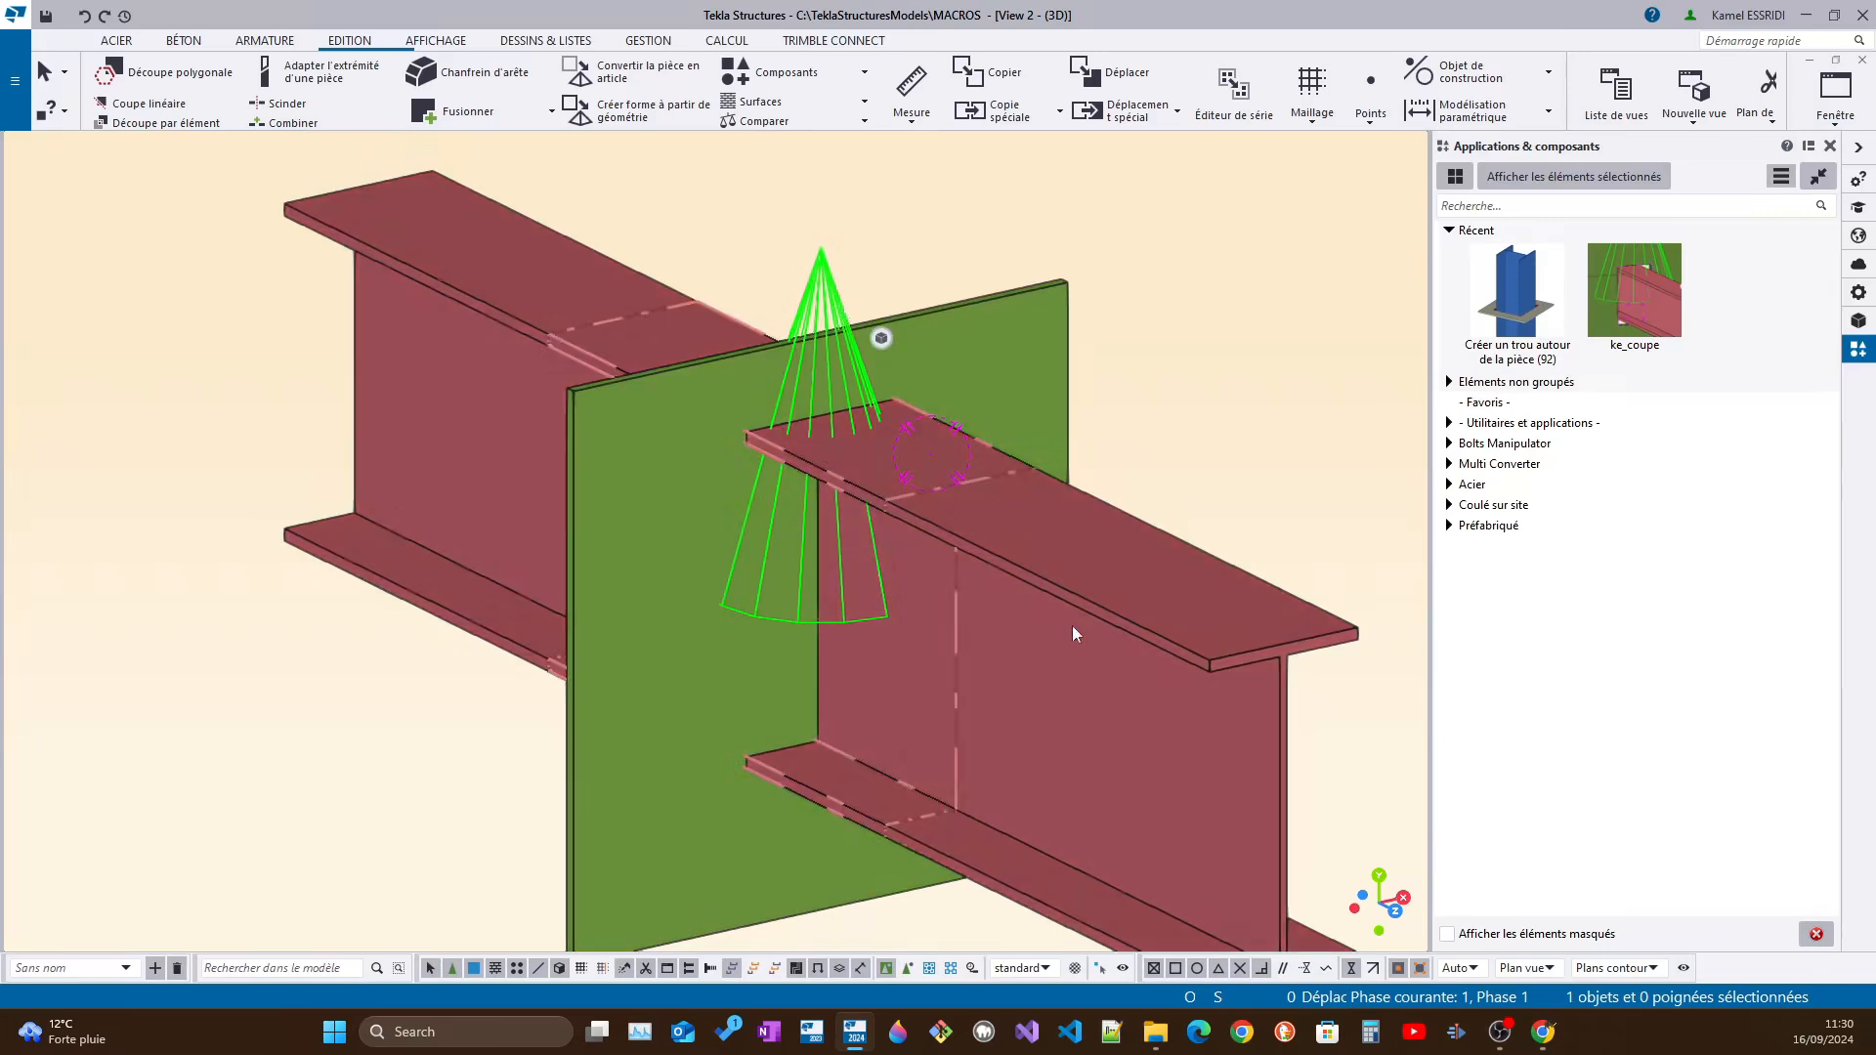
pyautogui.scroll(-5, 1046, 617)
pyautogui.moveTo(999, 601)
pyautogui.keyDown('ctrl'); pyautogui.mouseDown(button='middle')
pyautogui.moveTo(1066, 565)
pyautogui.moveTo(982, 577)
pyautogui.moveTo(981, 610)
pyautogui.moveTo(1028, 620)
pyautogui.moveTo(1005, 563)
pyautogui.moveTo(1045, 603)
pyautogui.moveTo(978, 608)
pyautogui.mouseUp(button='middle'); pyautogui.keyUp('ctrl')
pyautogui.scroll(4, 999, 585)
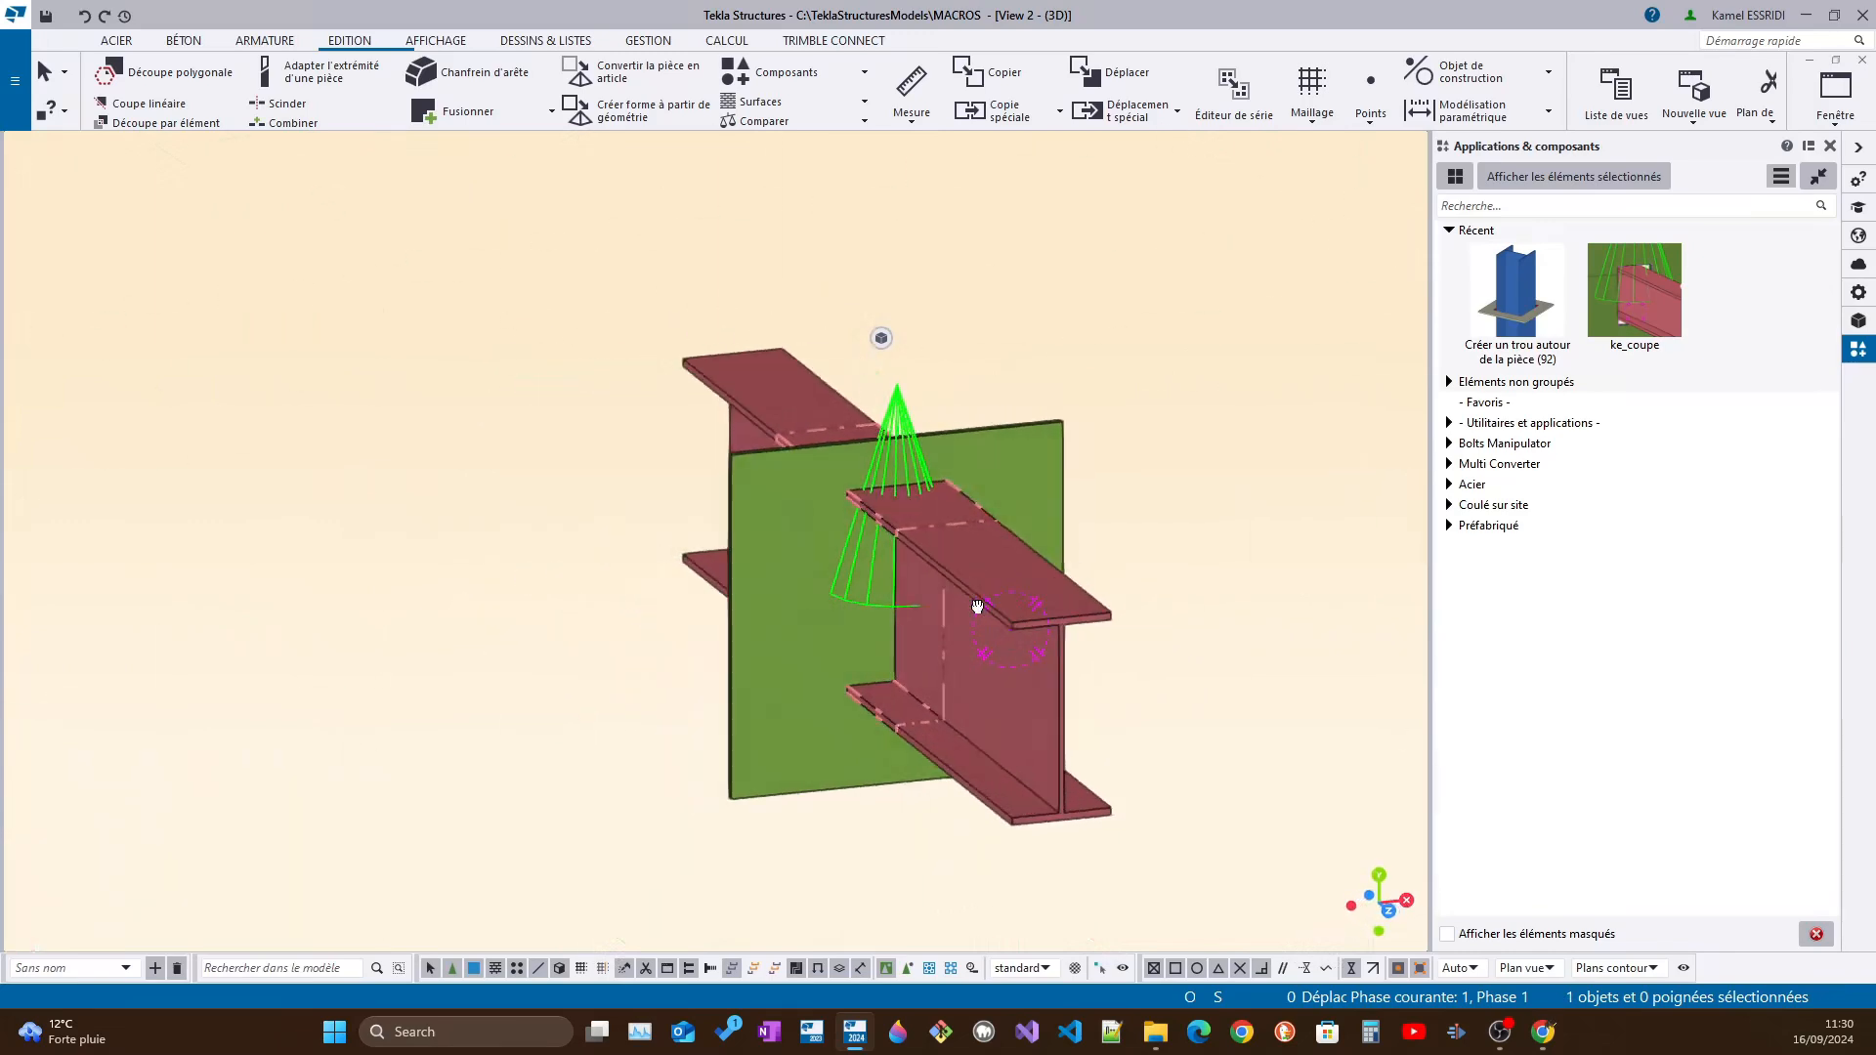
pyautogui.keyDown('ctrl'); pyautogui.moveTo(760, 537); pyautogui.dragTo(897, 553, button='middle'); pyautogui.keyUp('ctrl')
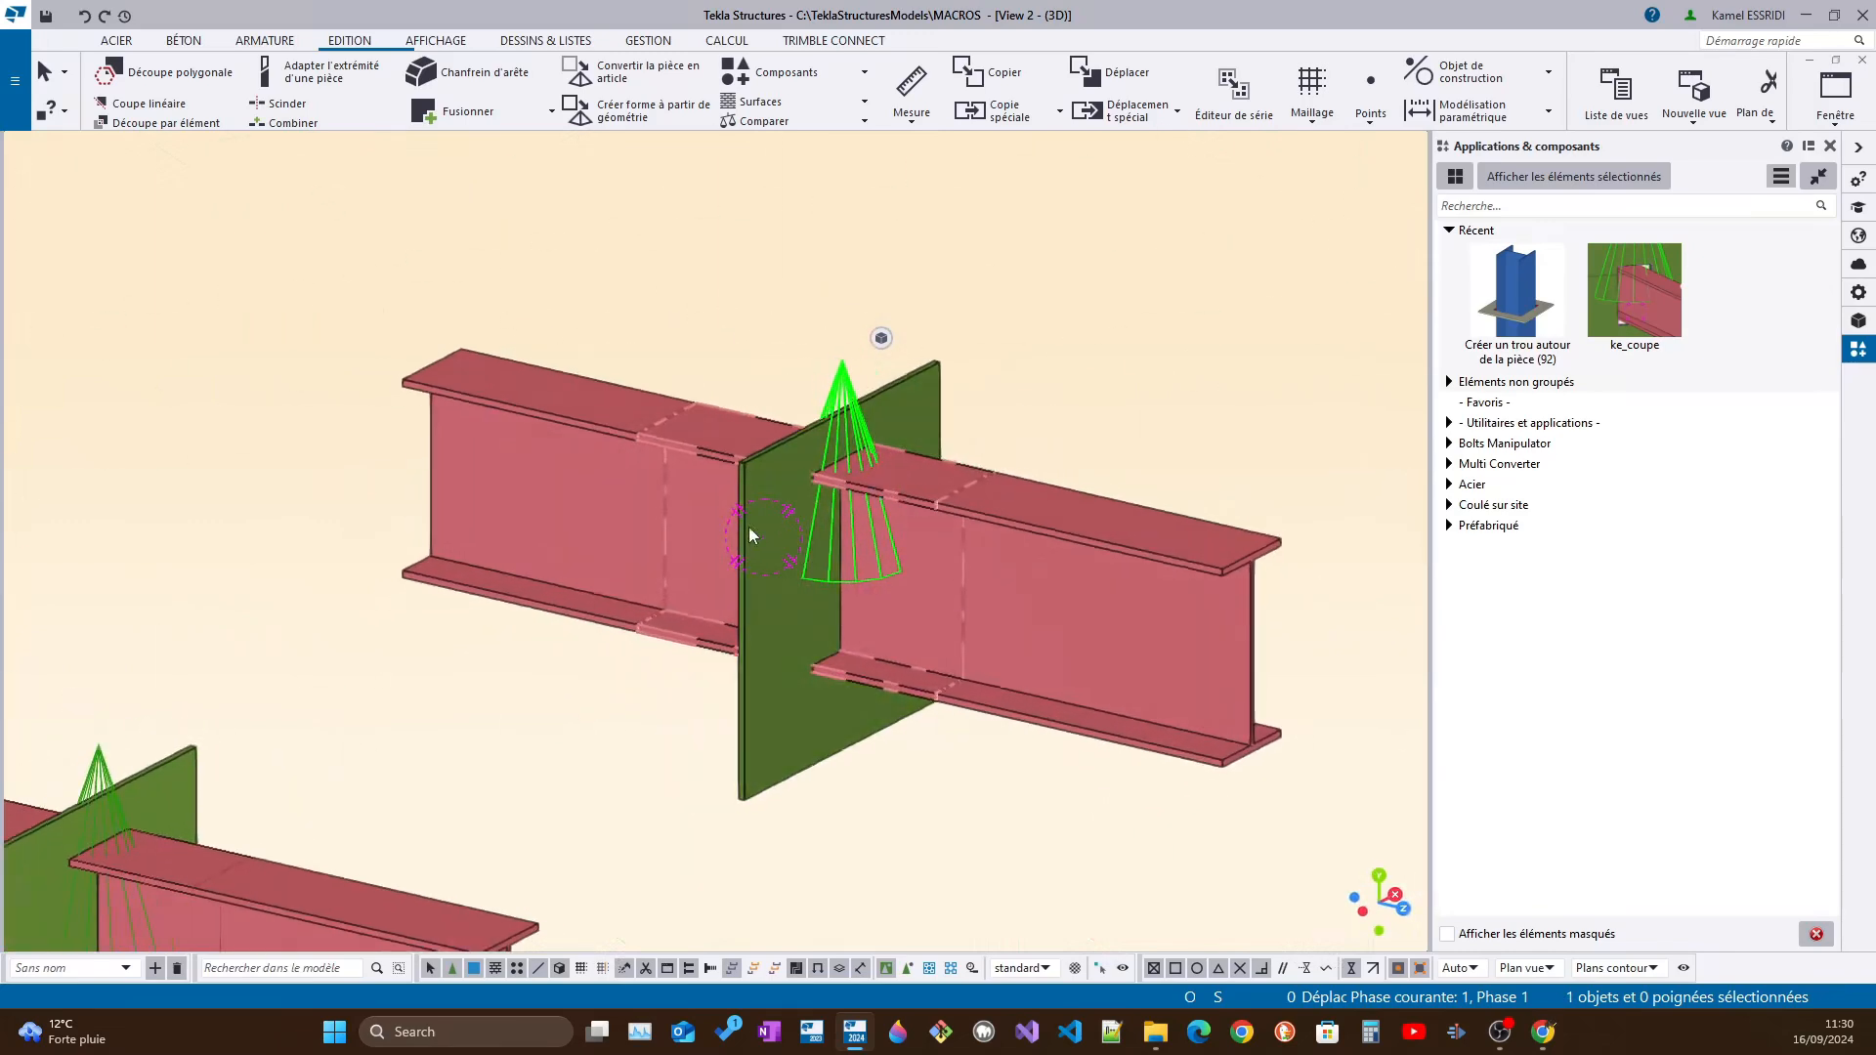
pyautogui.click(750, 524)
pyautogui.doubleClick(751, 524)
pyautogui.click(1608, 283)
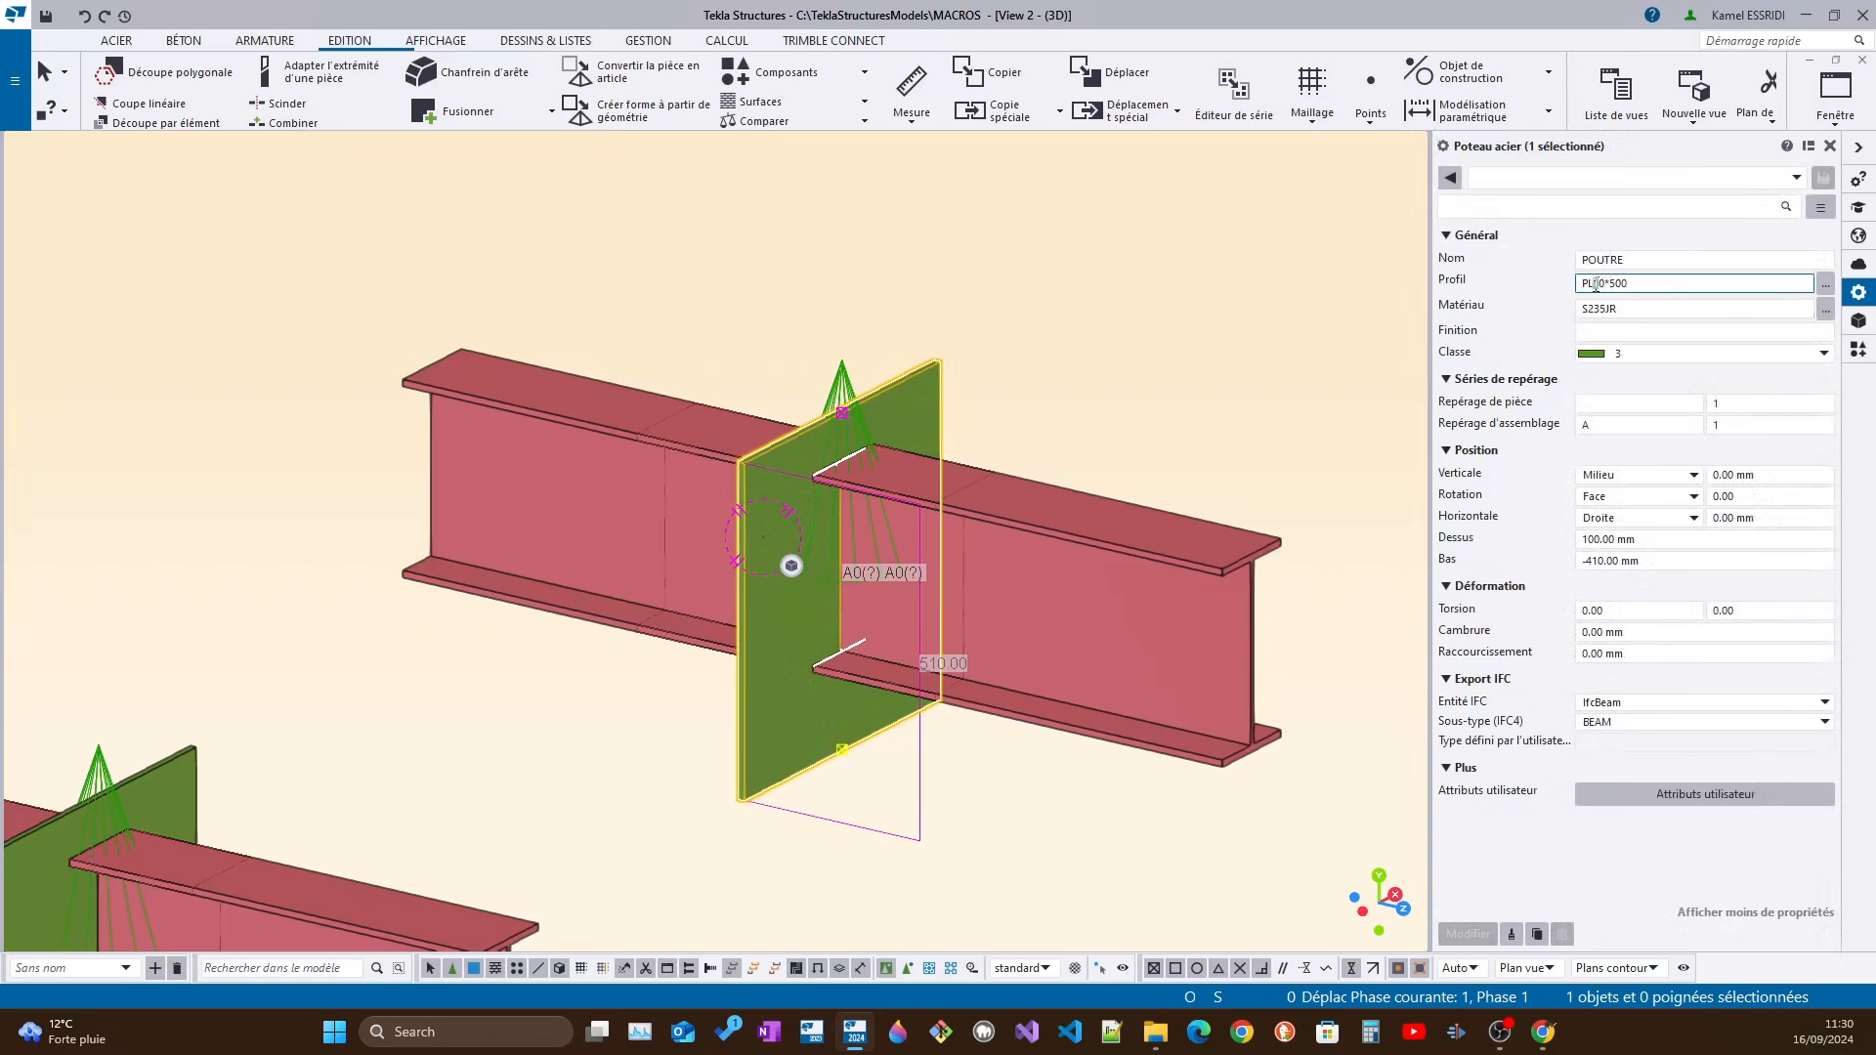
pyautogui.press('BackSpace')
pyautogui.write('5')
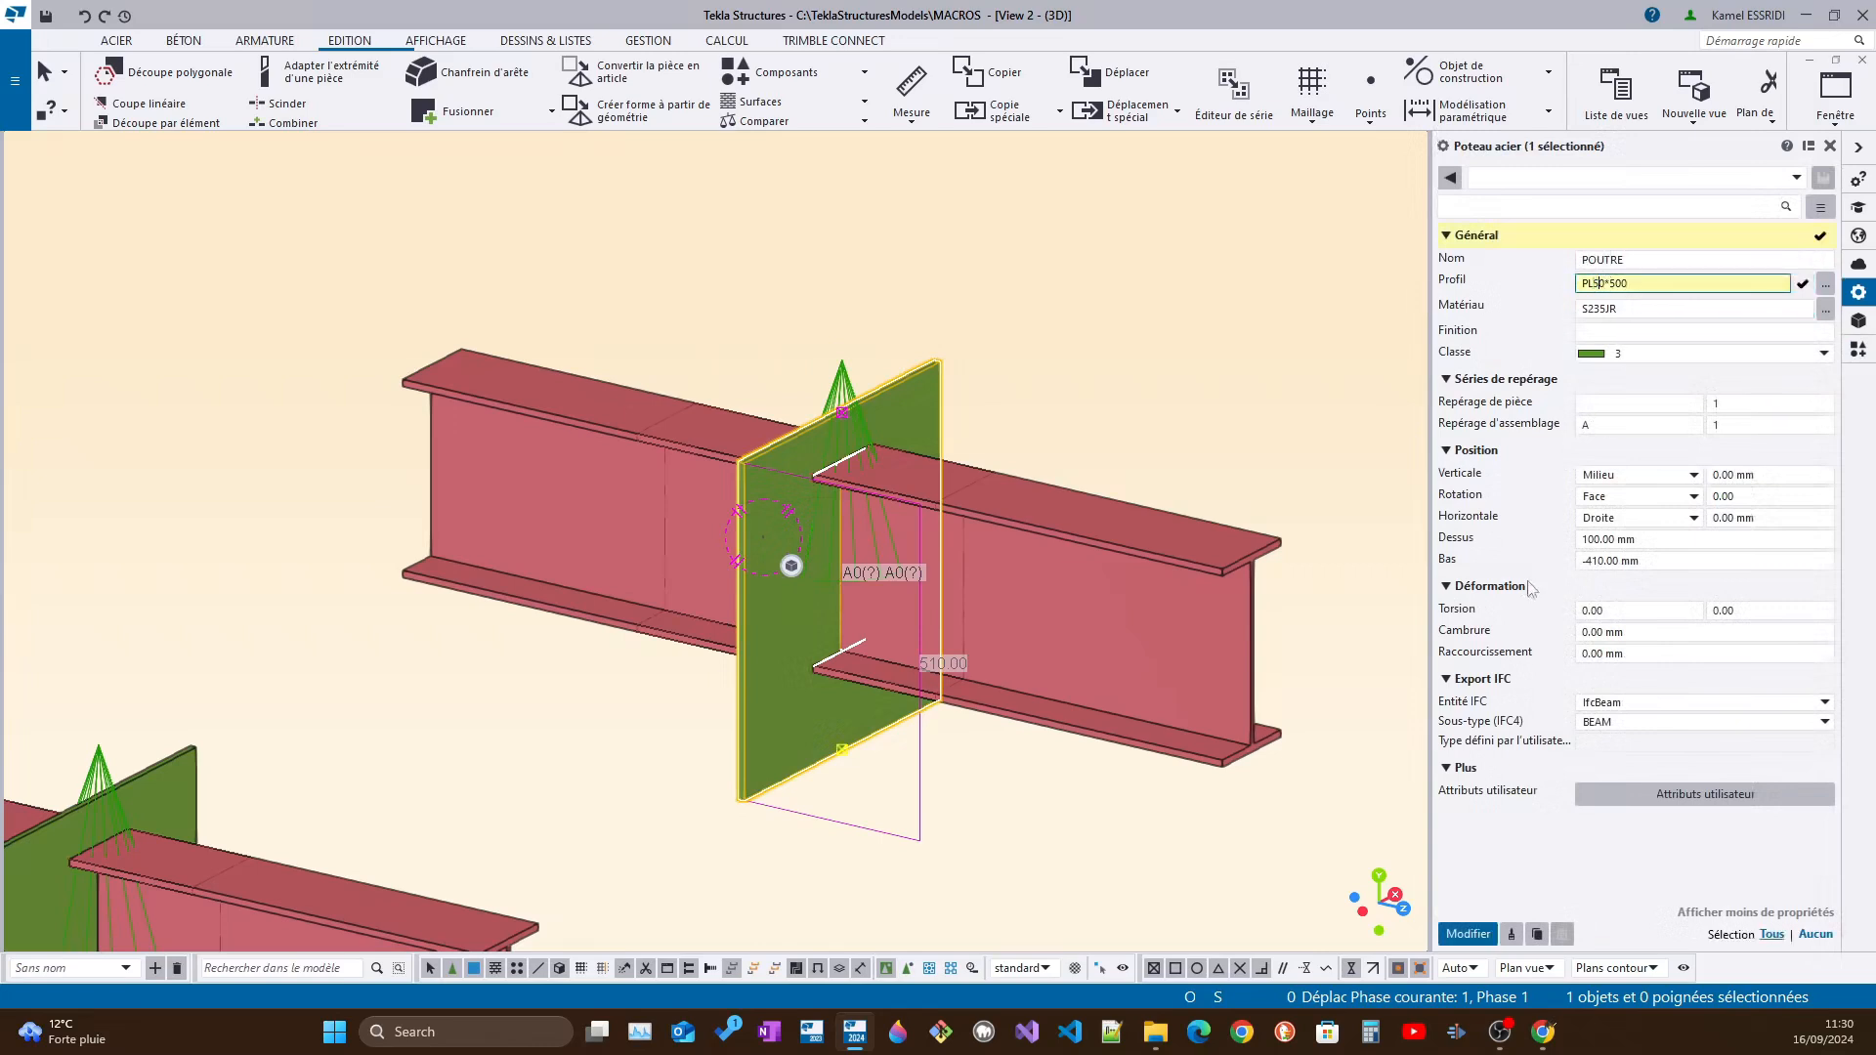
pyautogui.click(1476, 934)
# Thicken the copied green plate further by setting its profile to PL850*500
pyautogui.keyDown('ctrl'); pyautogui.moveTo(803, 483); pyautogui.dragTo(885, 506, button='middle'); pyautogui.keyUp('ctrl')
pyautogui.click(1599, 291)
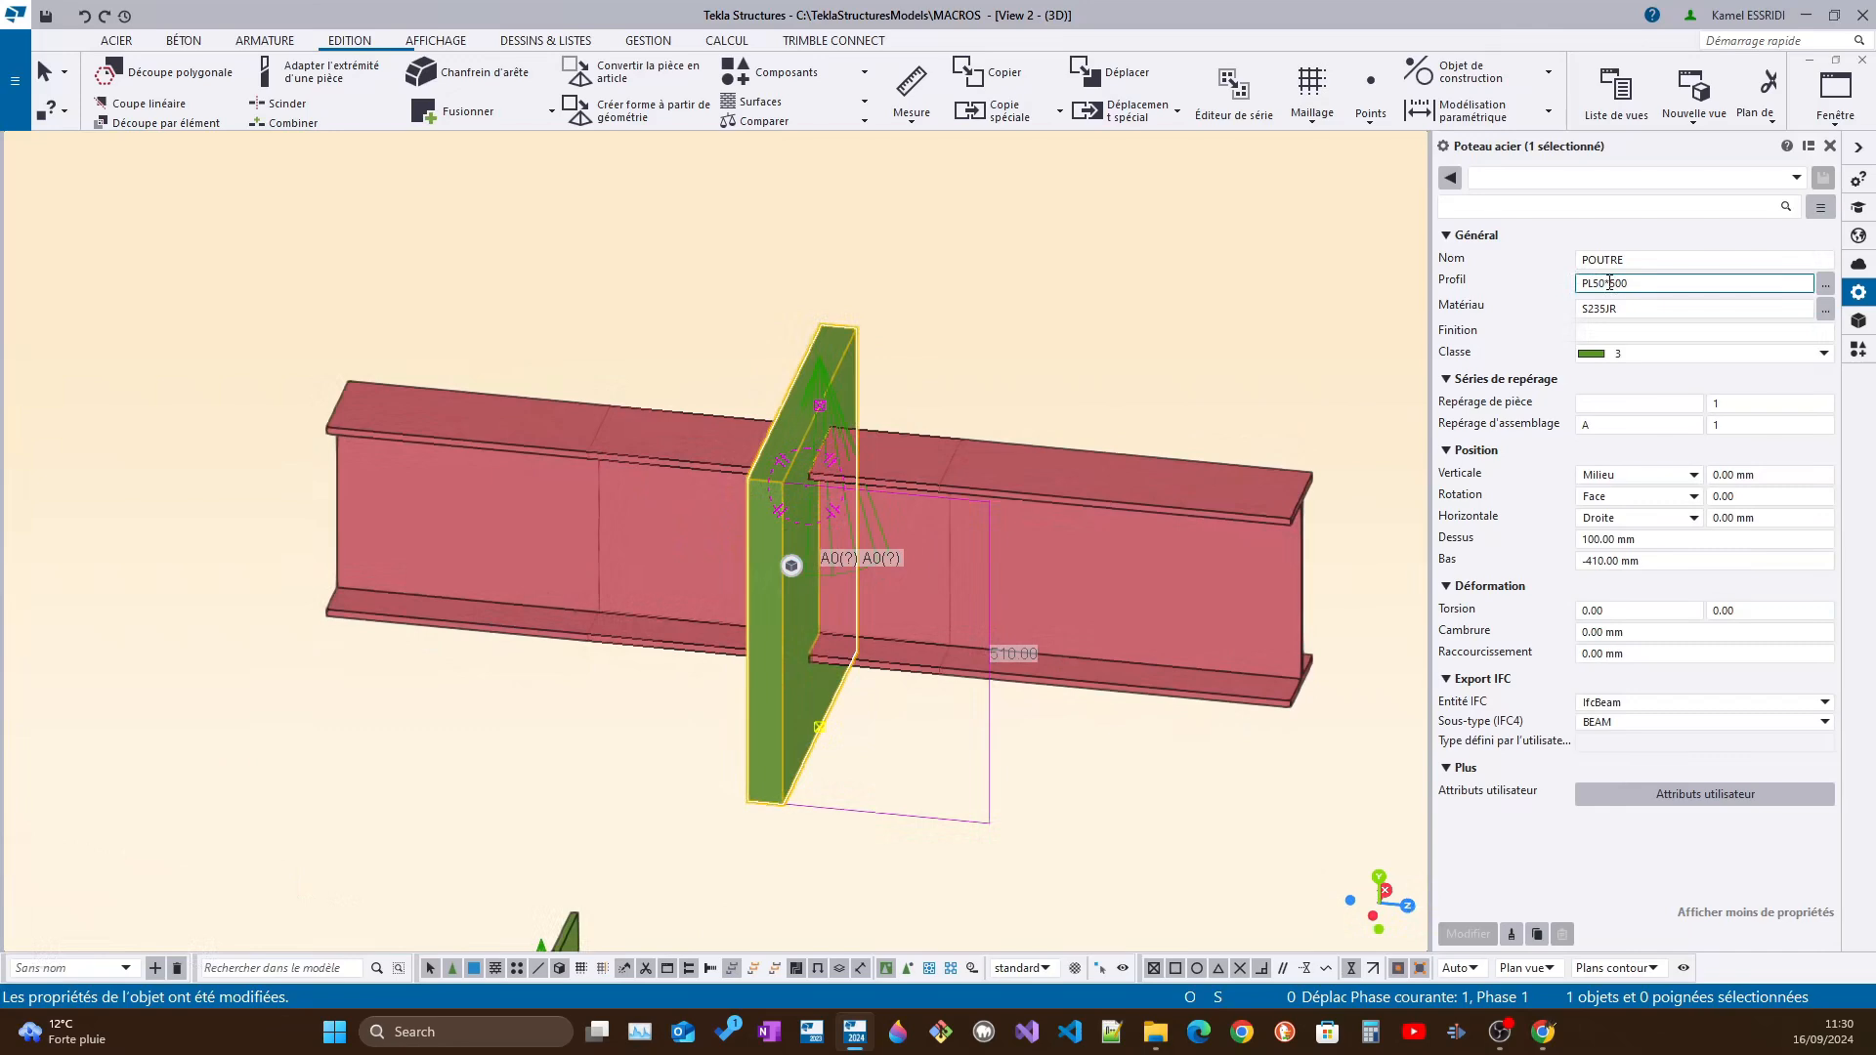
pyautogui.write('8')
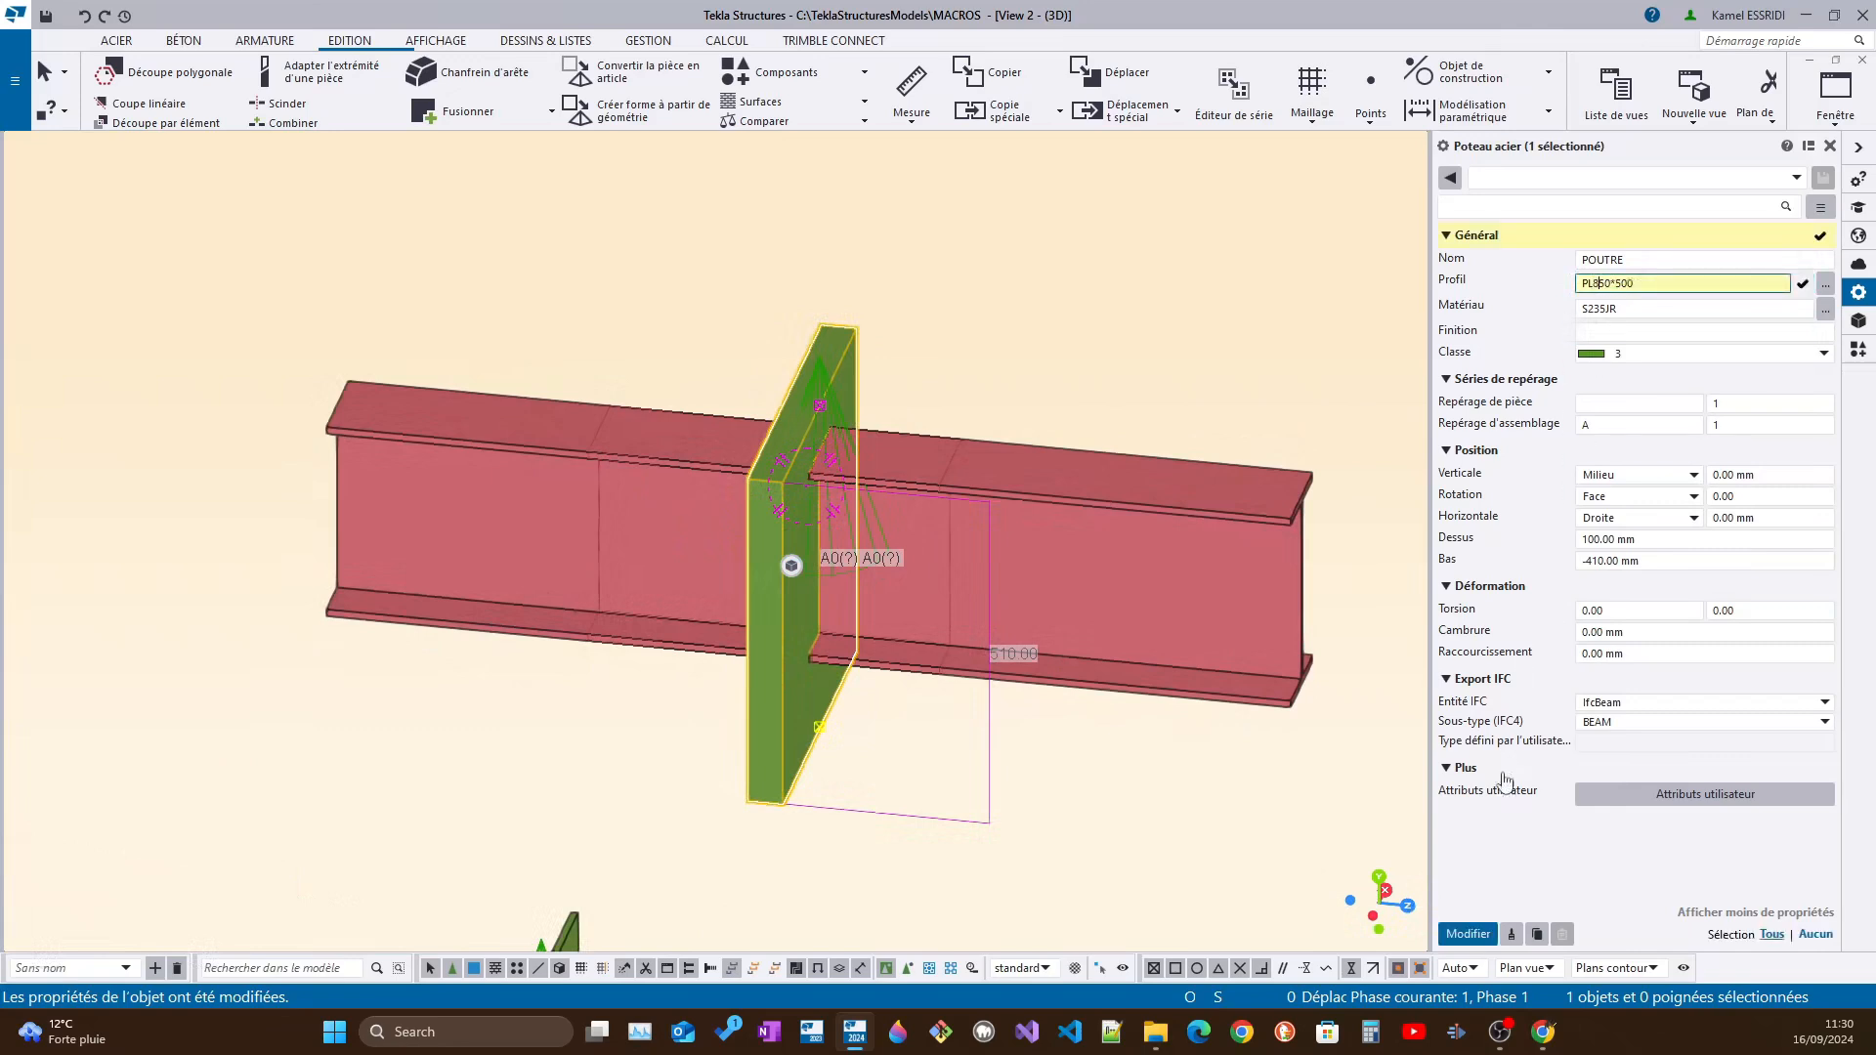
pyautogui.click(1468, 934)
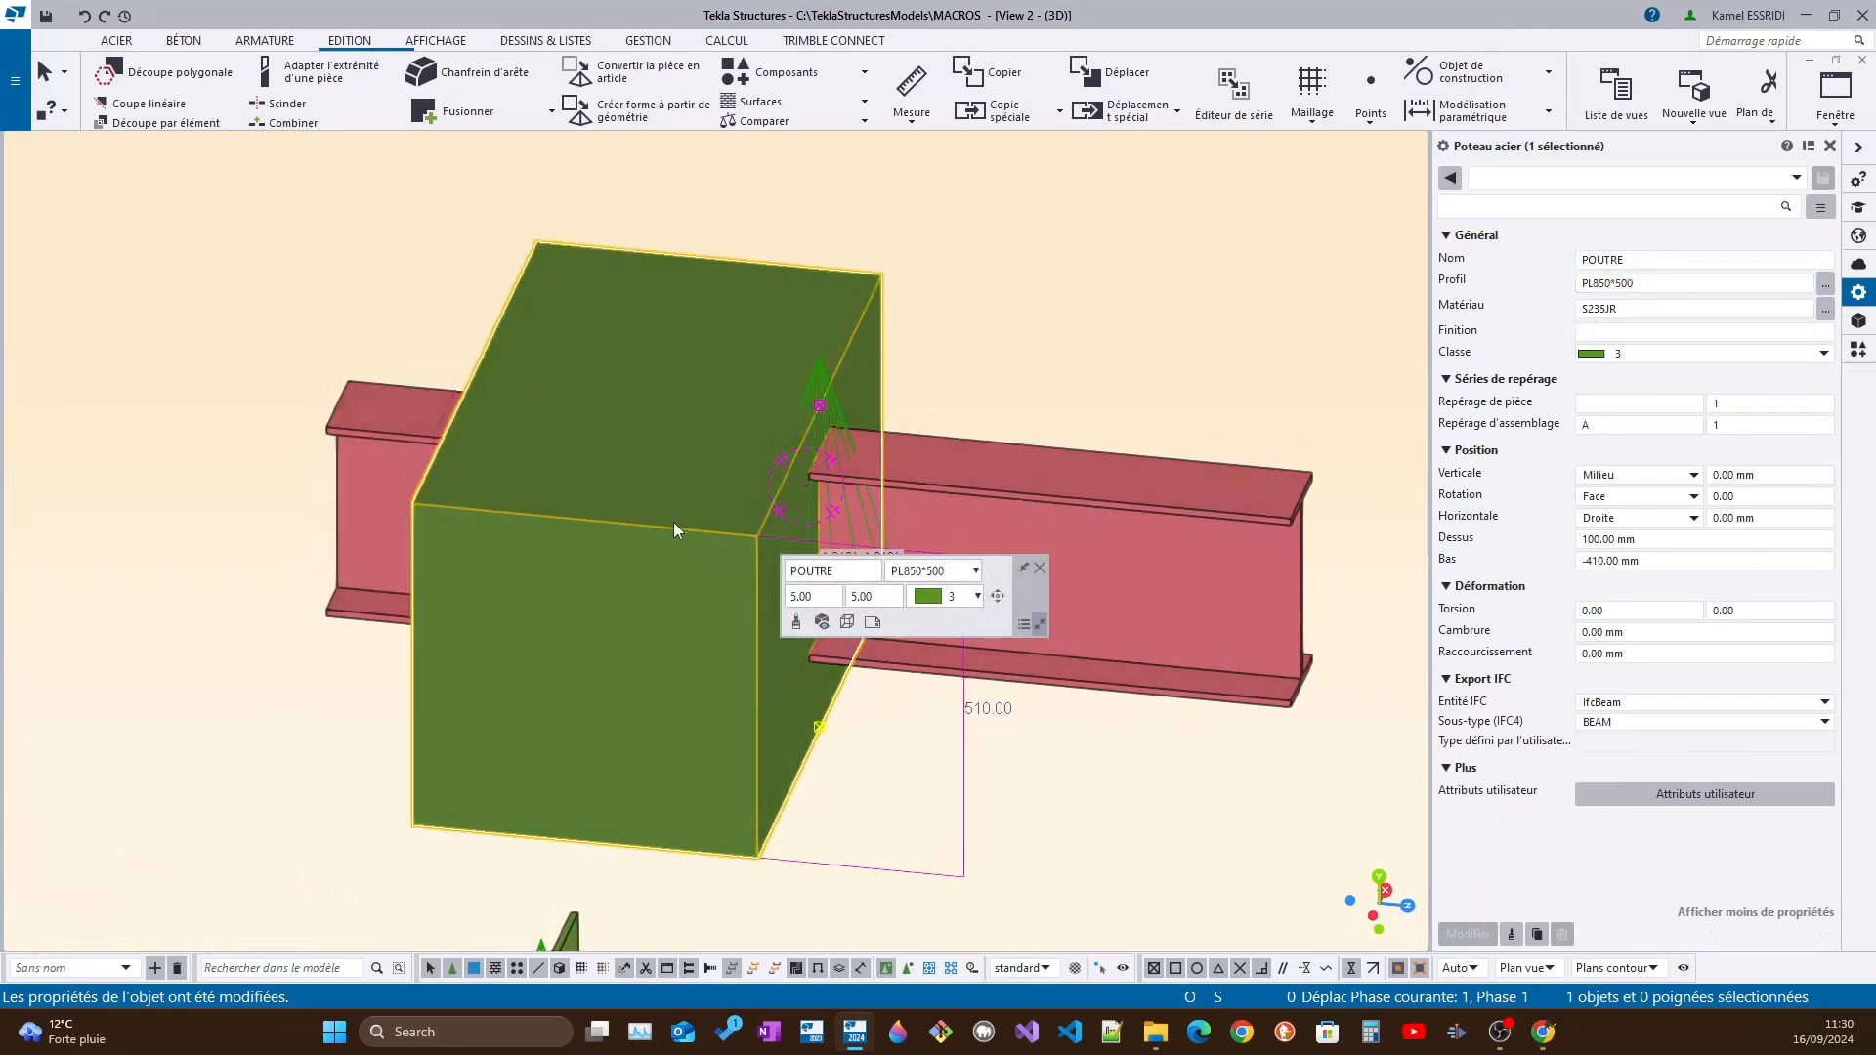
# Examine how far the ouverture component's cut reaches through the thickened plate along the beam
pyautogui.scroll(3, 678, 524)
pyautogui.scroll(-3, 818, 484)
pyautogui.scroll(-3, 1062, 509)
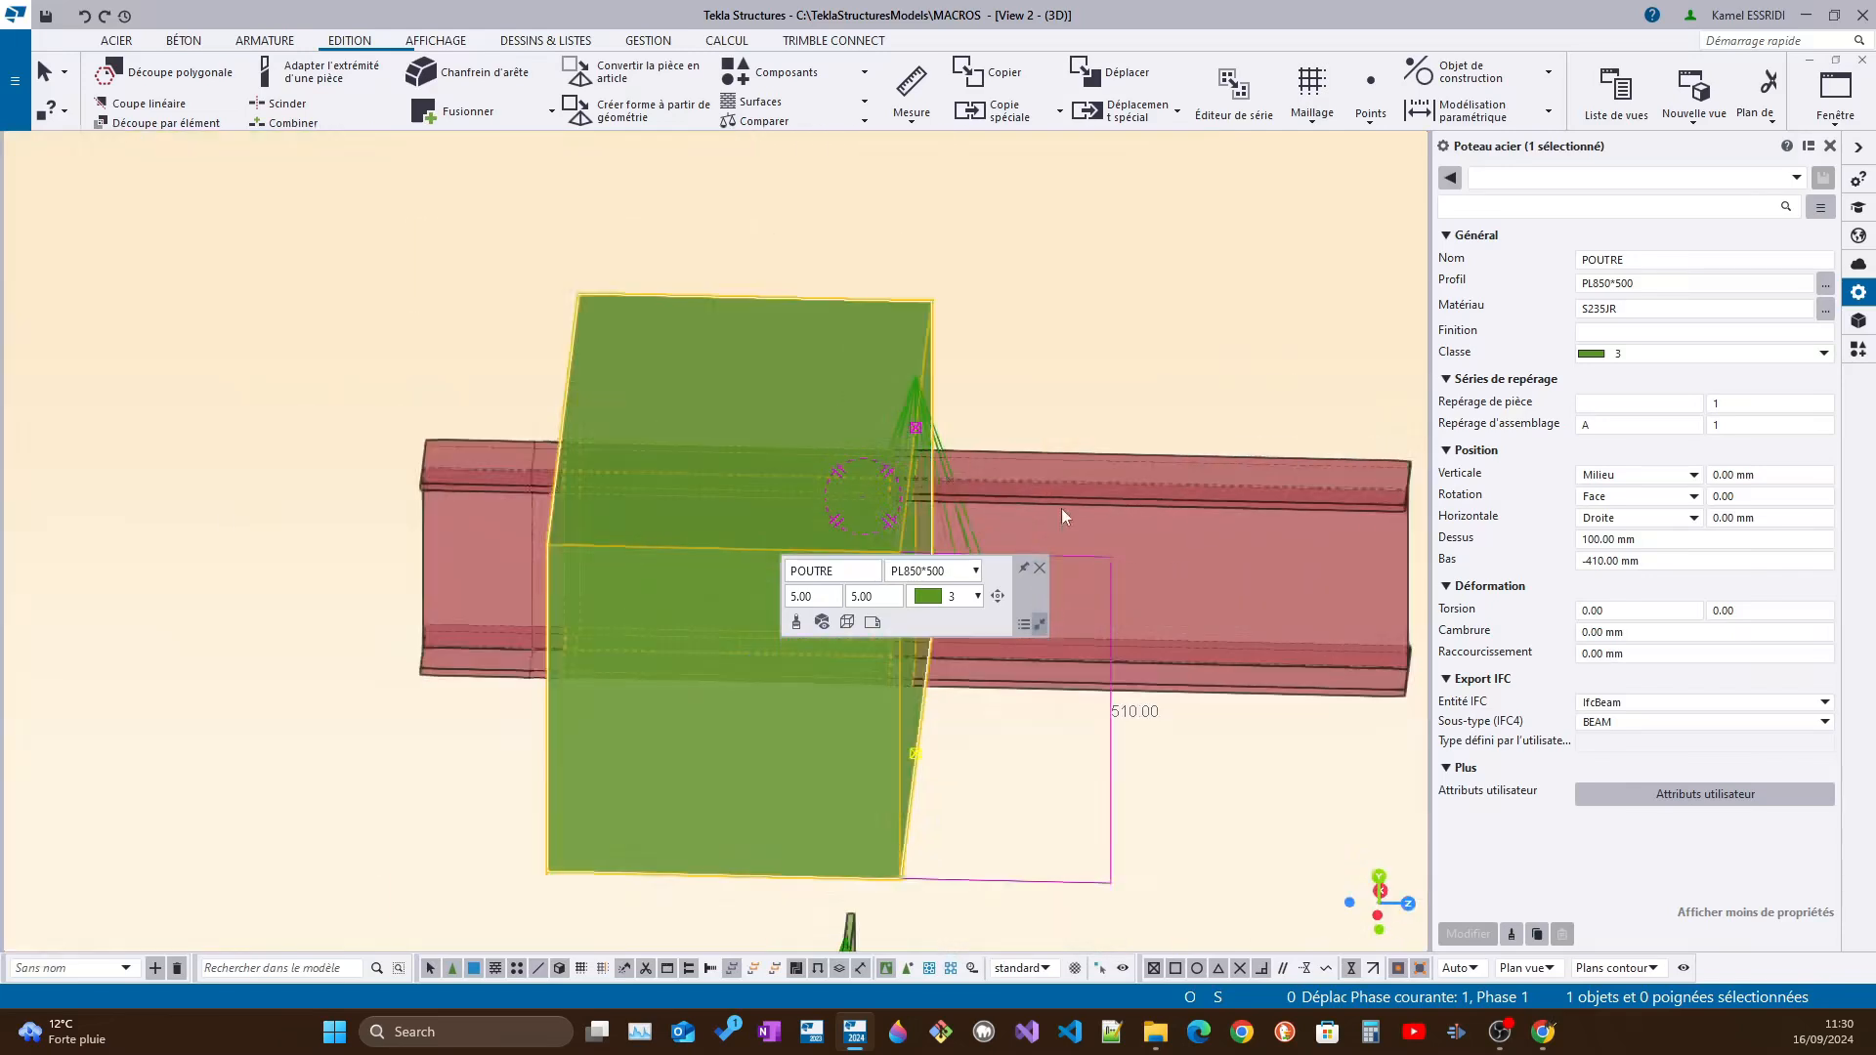
pyautogui.scroll(3, 746, 453)
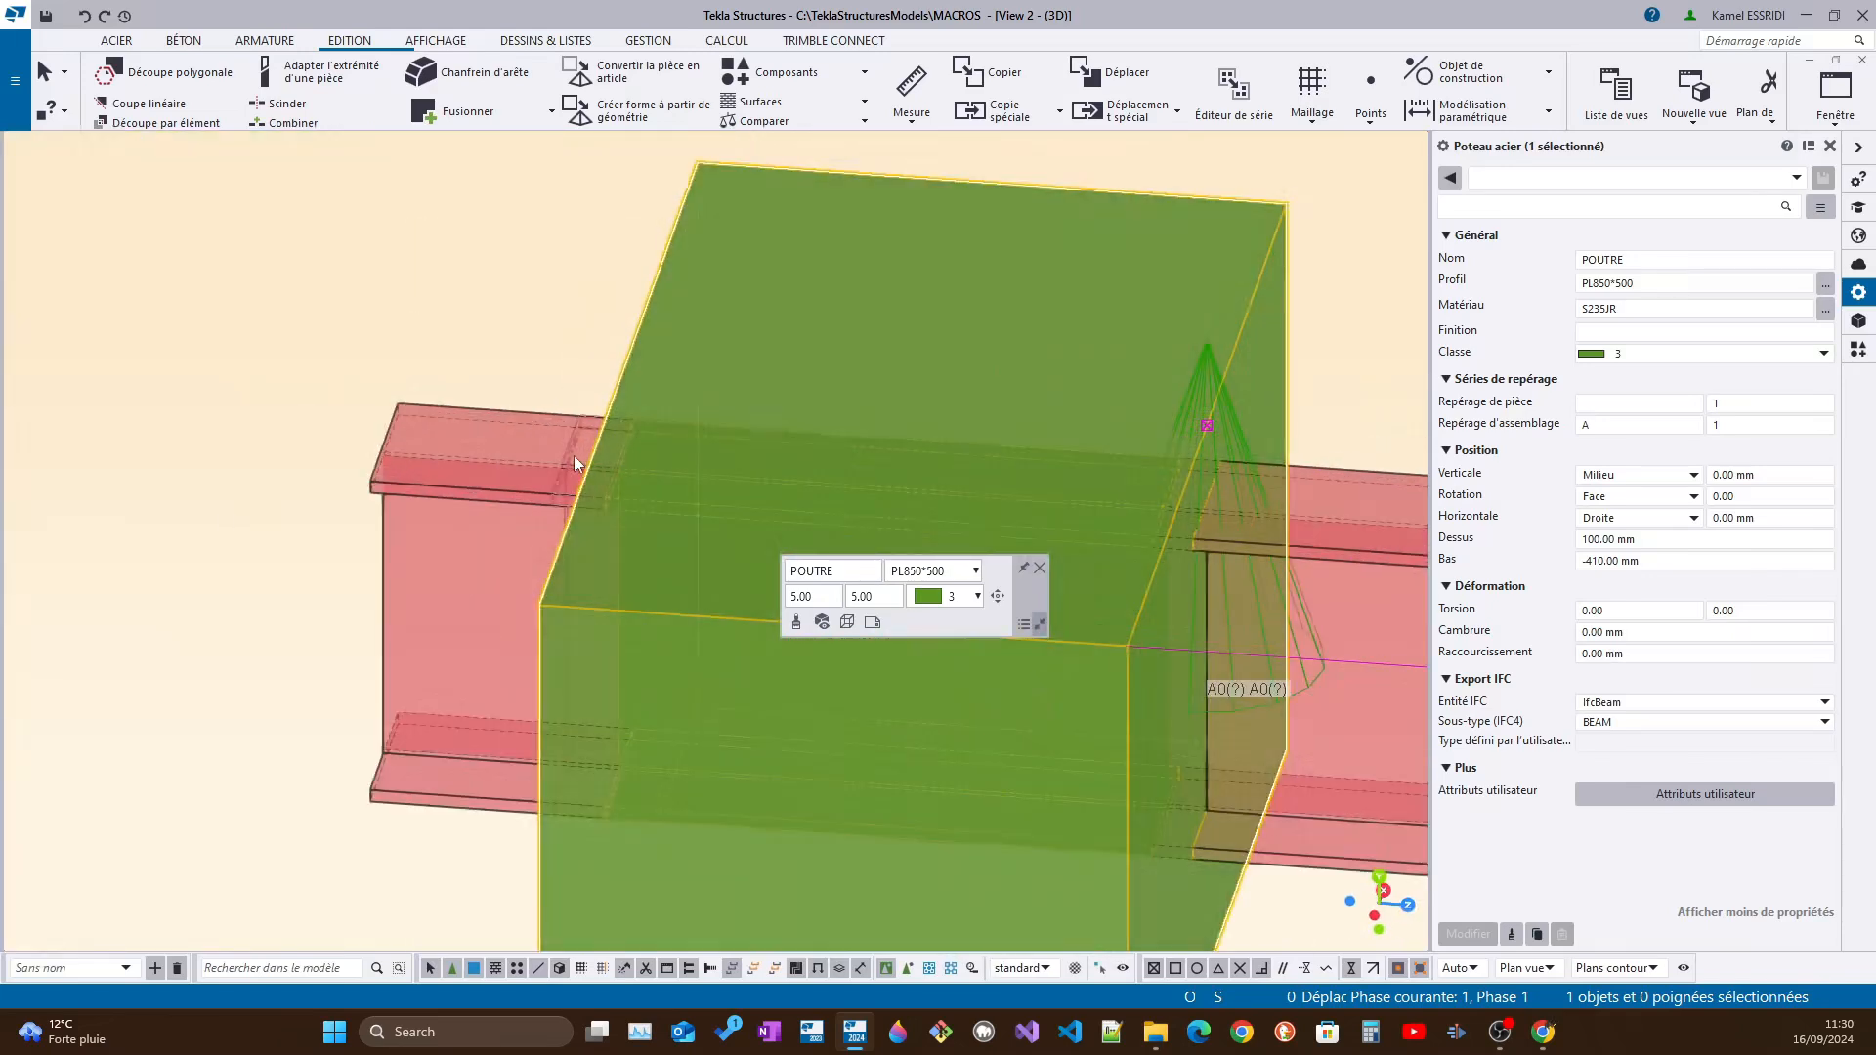
pyautogui.click(573, 456)
pyautogui.keyDown('ctrl'); pyautogui.moveTo(573, 455); pyautogui.dragTo(532, 440, button='middle'); pyautogui.keyUp('ctrl')
pyautogui.scroll(5, 1165, 560)
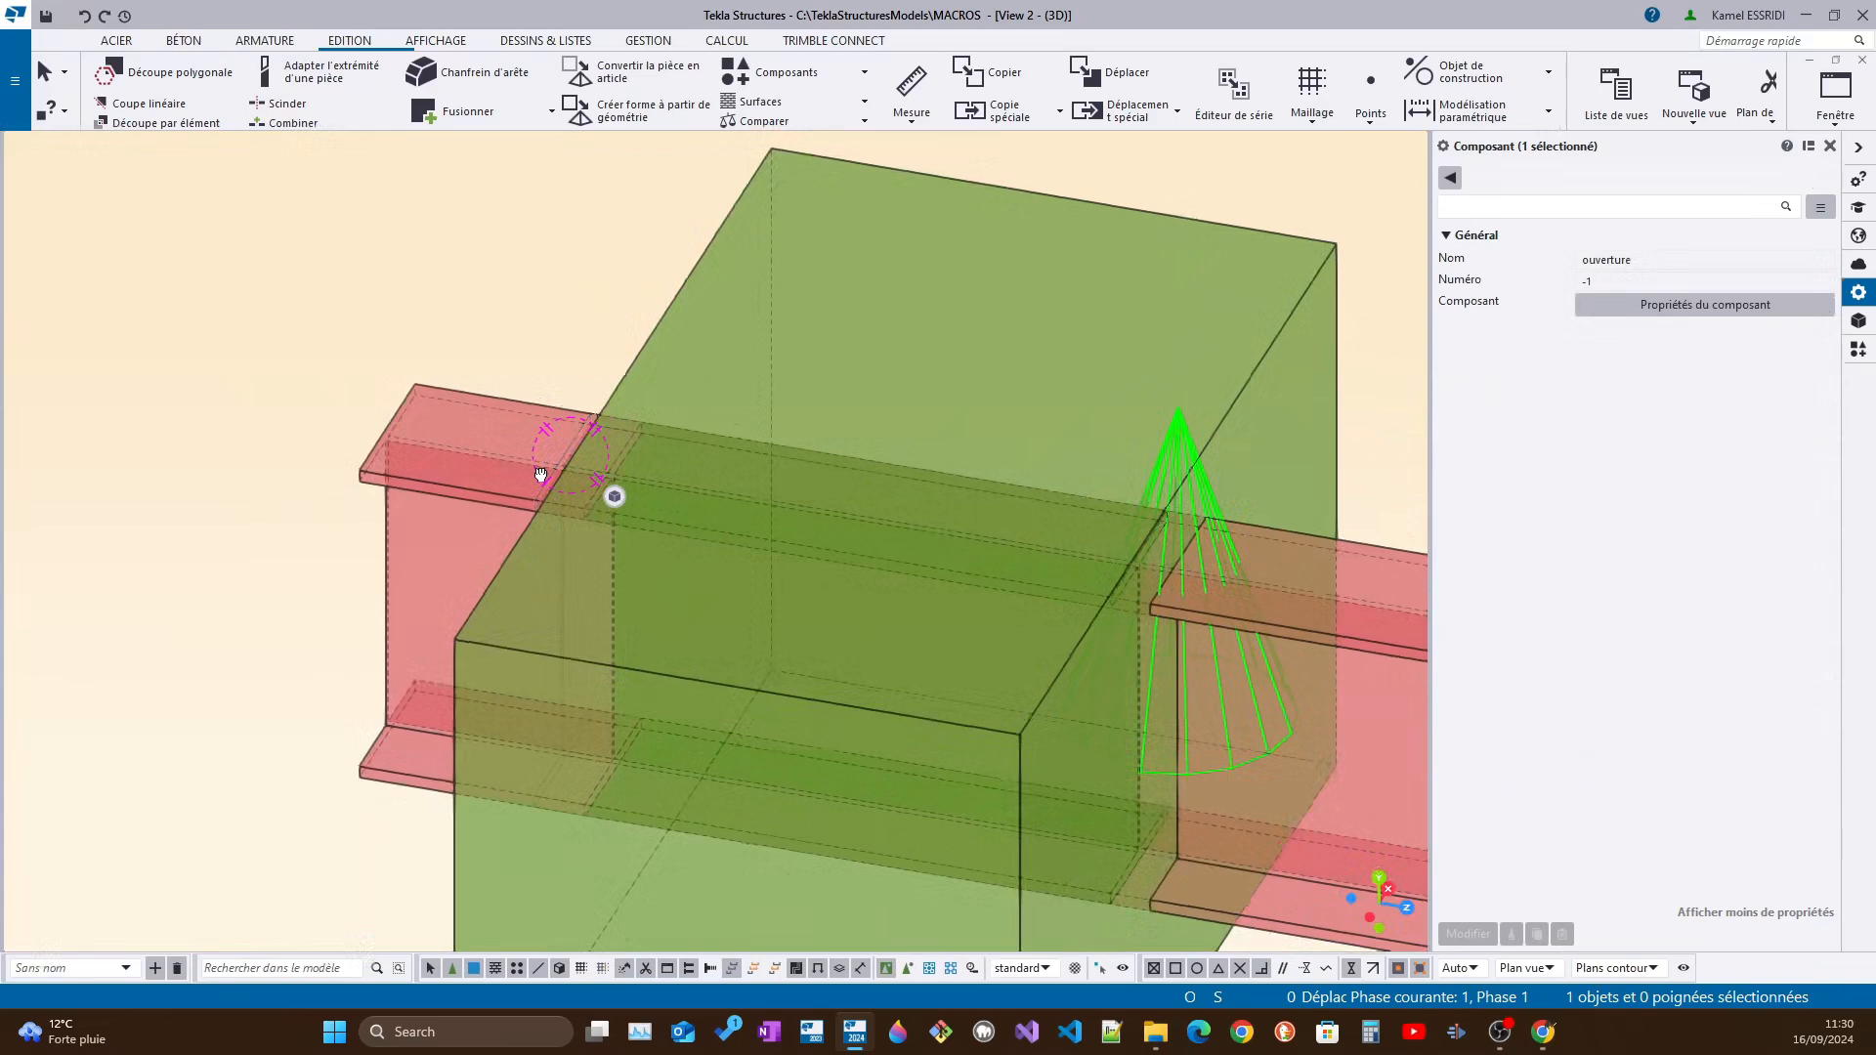
pyautogui.moveTo(1165, 560)
pyautogui.keyDown('ctrl'); pyautogui.mouseDown(button='middle')
pyautogui.moveTo(1082, 614)
pyautogui.moveTo(993, 524)
pyautogui.moveTo(1214, 625)
pyautogui.moveTo(1136, 618)
pyautogui.moveTo(759, 691)
pyautogui.moveTo(385, 674)
pyautogui.mouseUp(button='middle'); pyautogui.keyUp('ctrl')
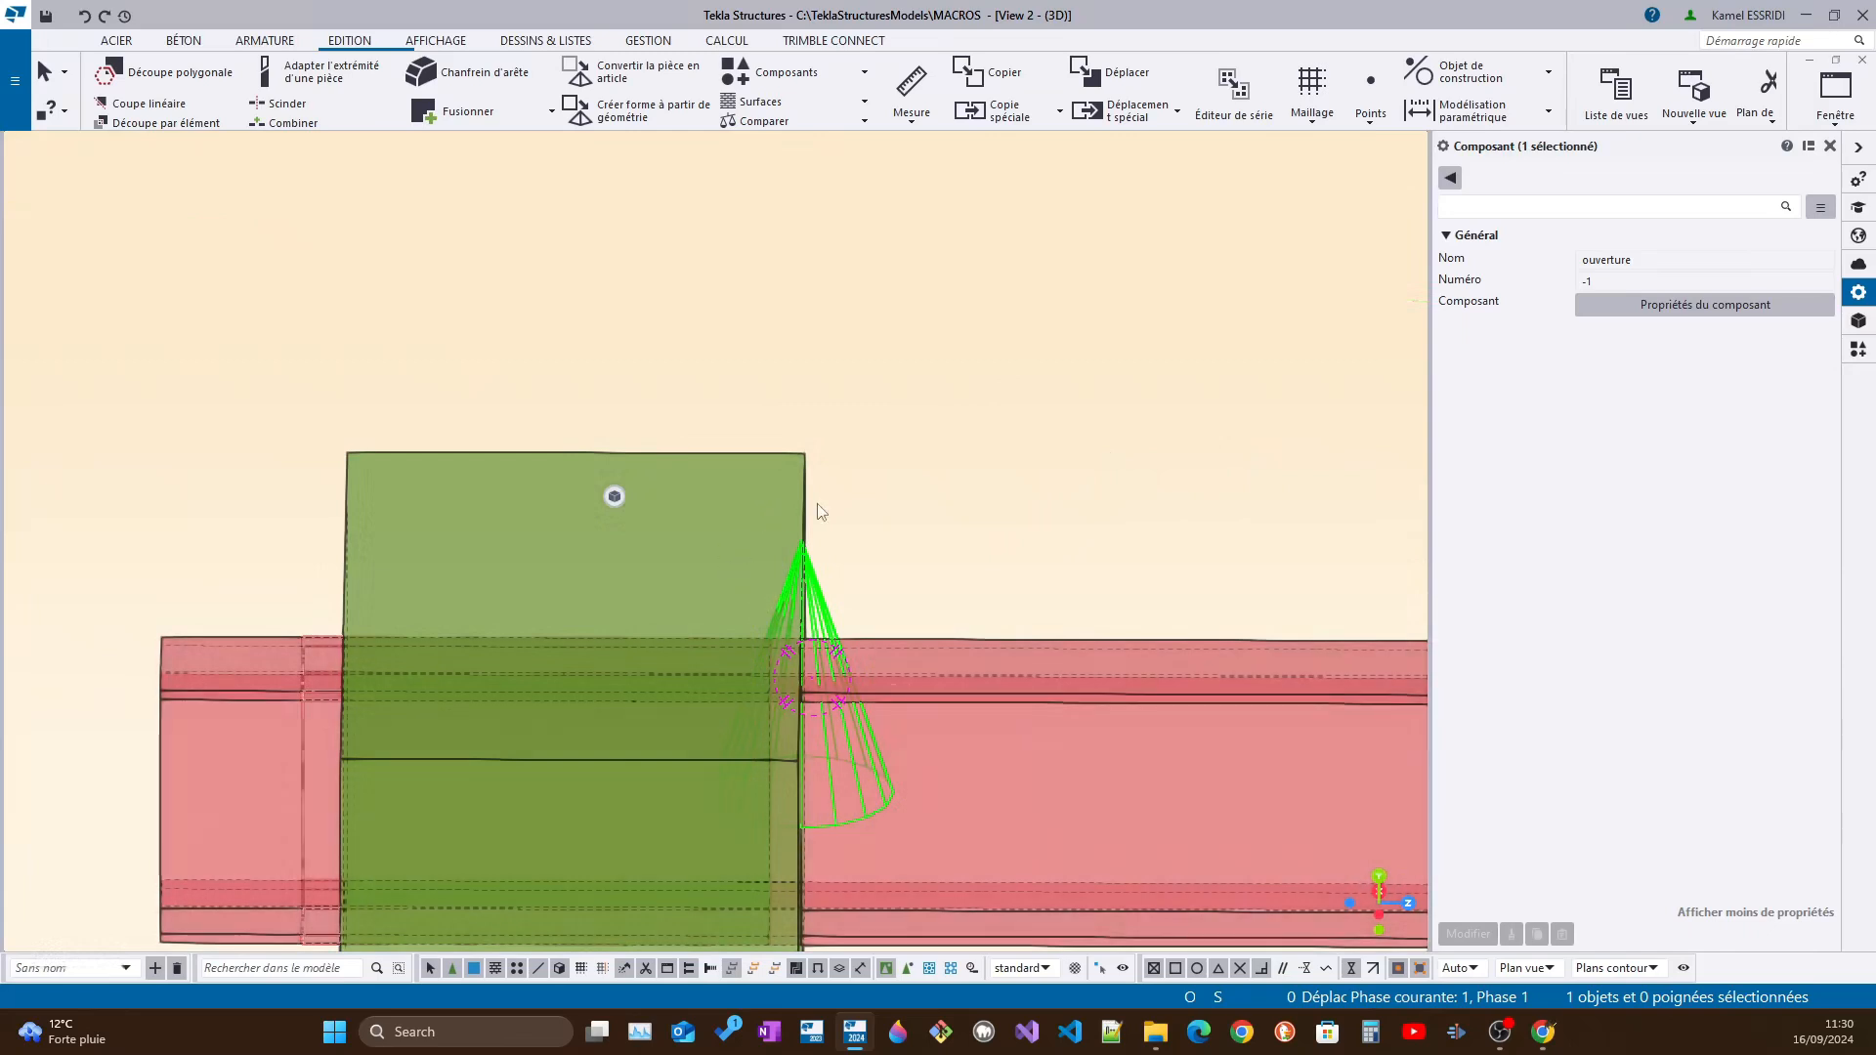
# Undo both thickness changes on the green plate and check its profile properties
pyautogui.hotkey('ctrl', 'z')
pyautogui.hotkey('ctrl', 'z')
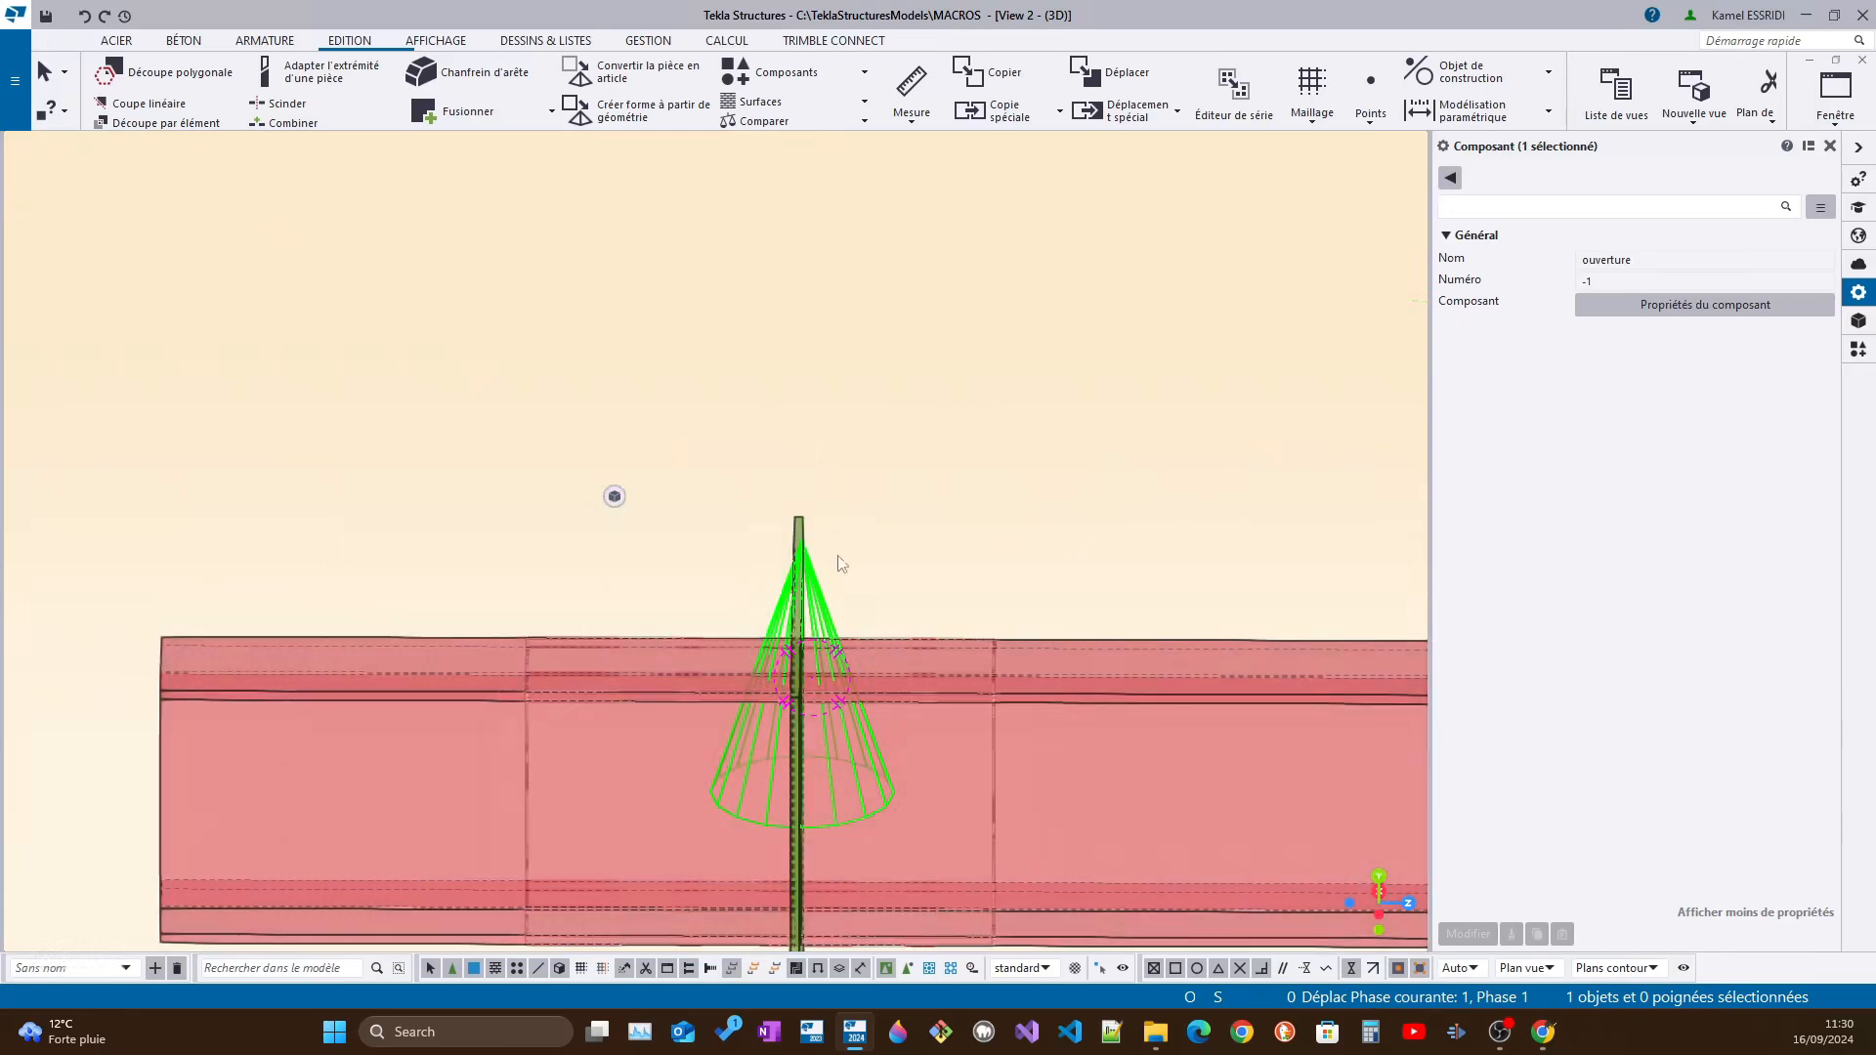
pyautogui.click(797, 541)
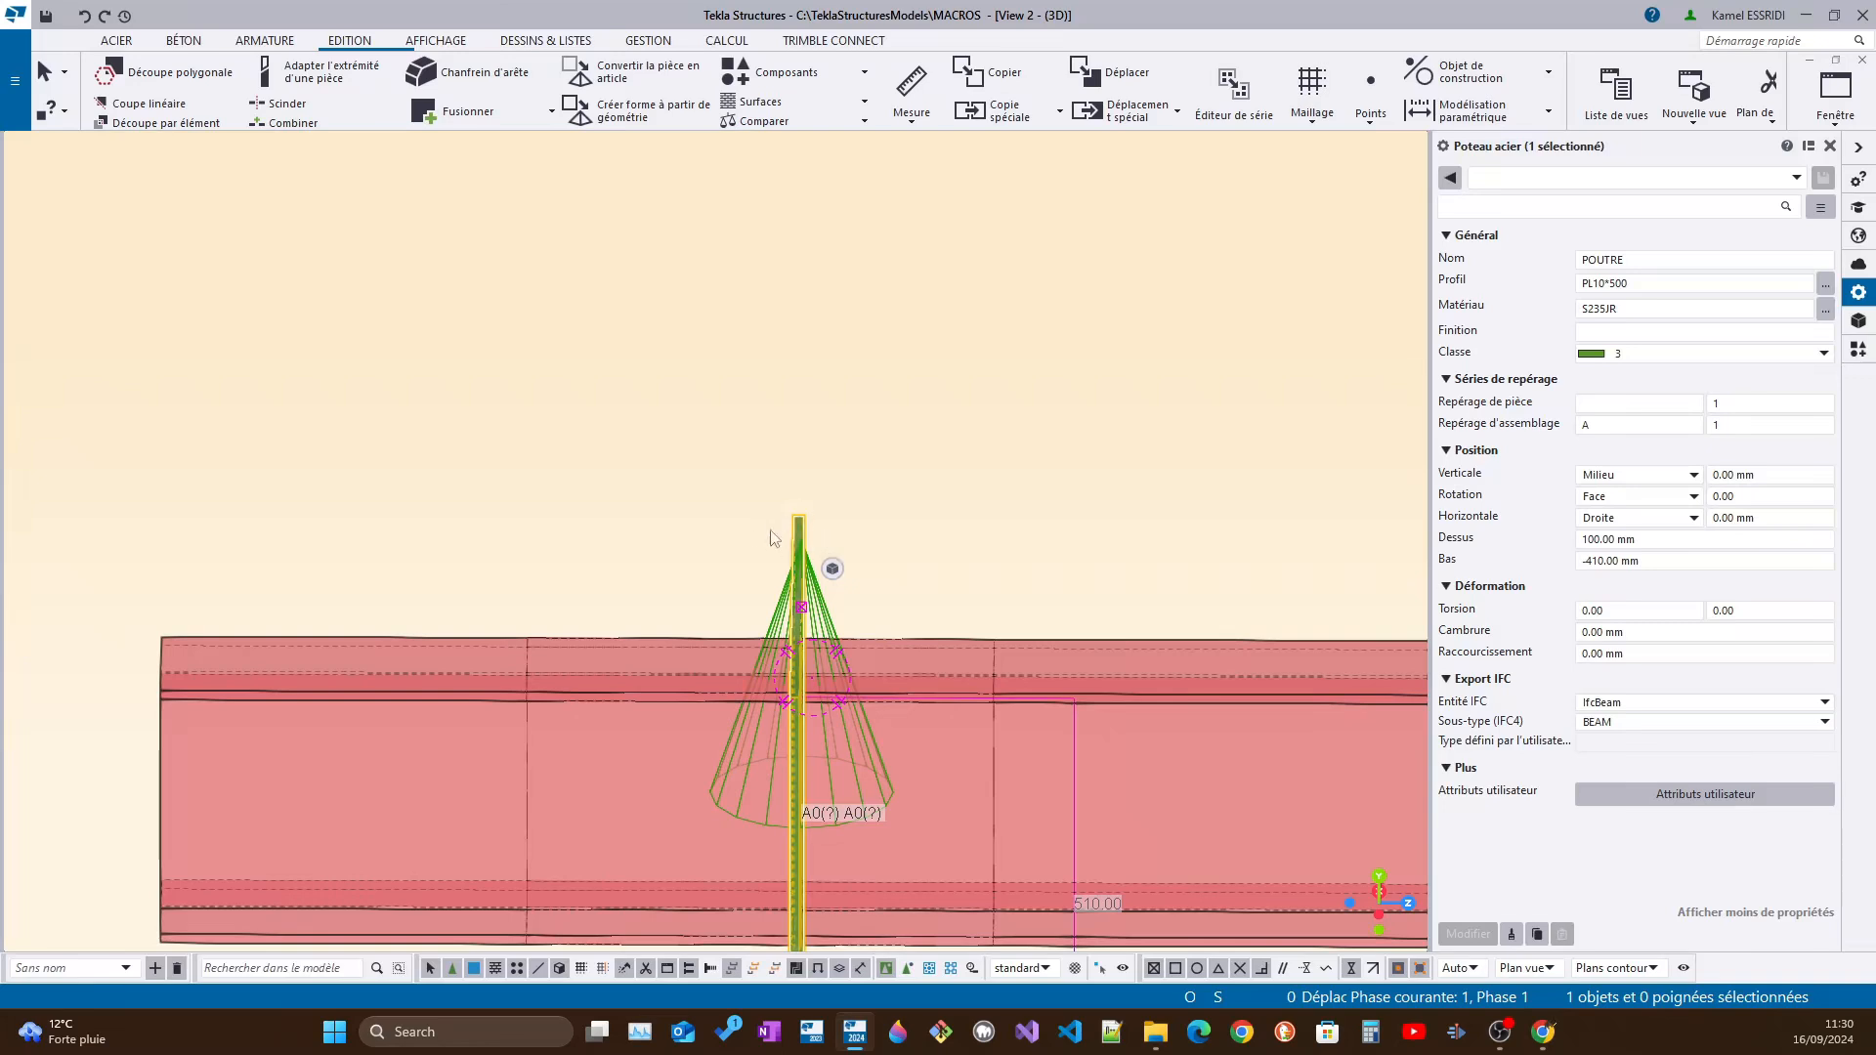
pyautogui.scroll(-5, 774, 539)
# Set the profile of the beam crossing the copied plate to IPE120 and view the opening
pyautogui.click(749, 574)
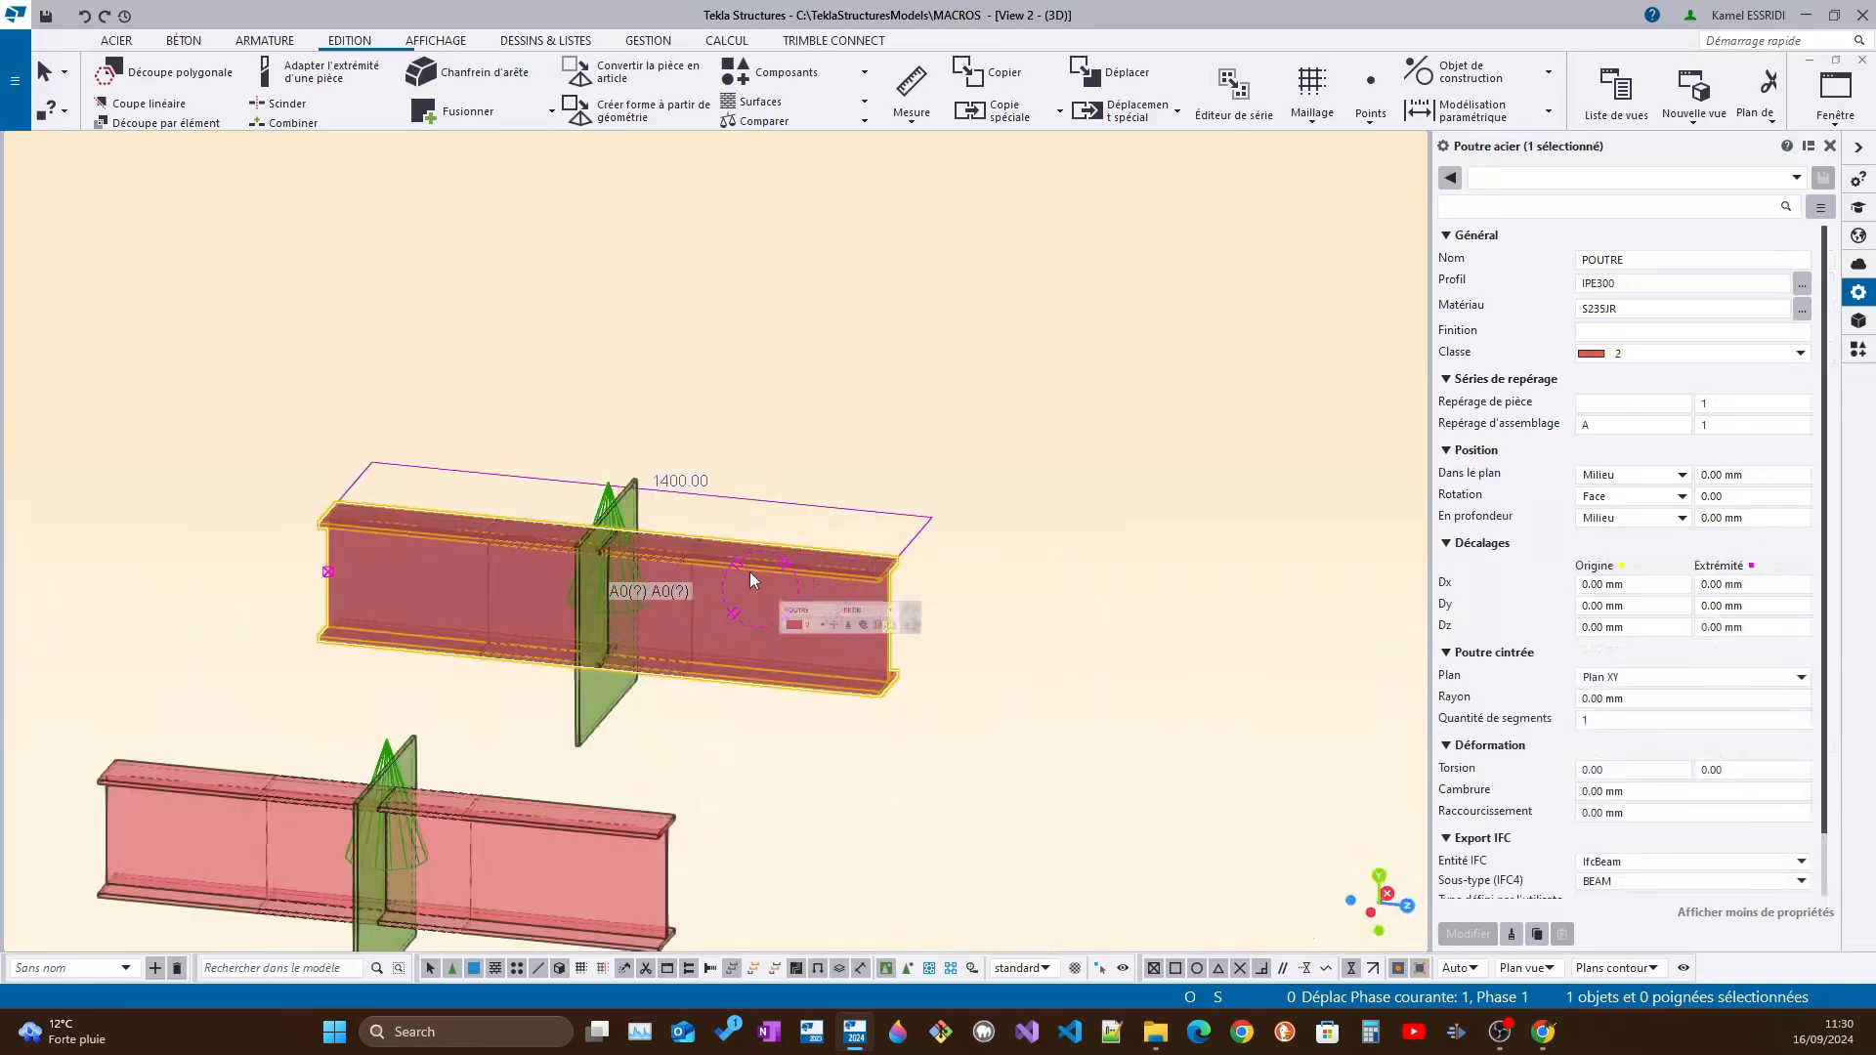
pyautogui.moveTo(1622, 284); pyautogui.dragTo(1604, 288)
pyautogui.write('120')
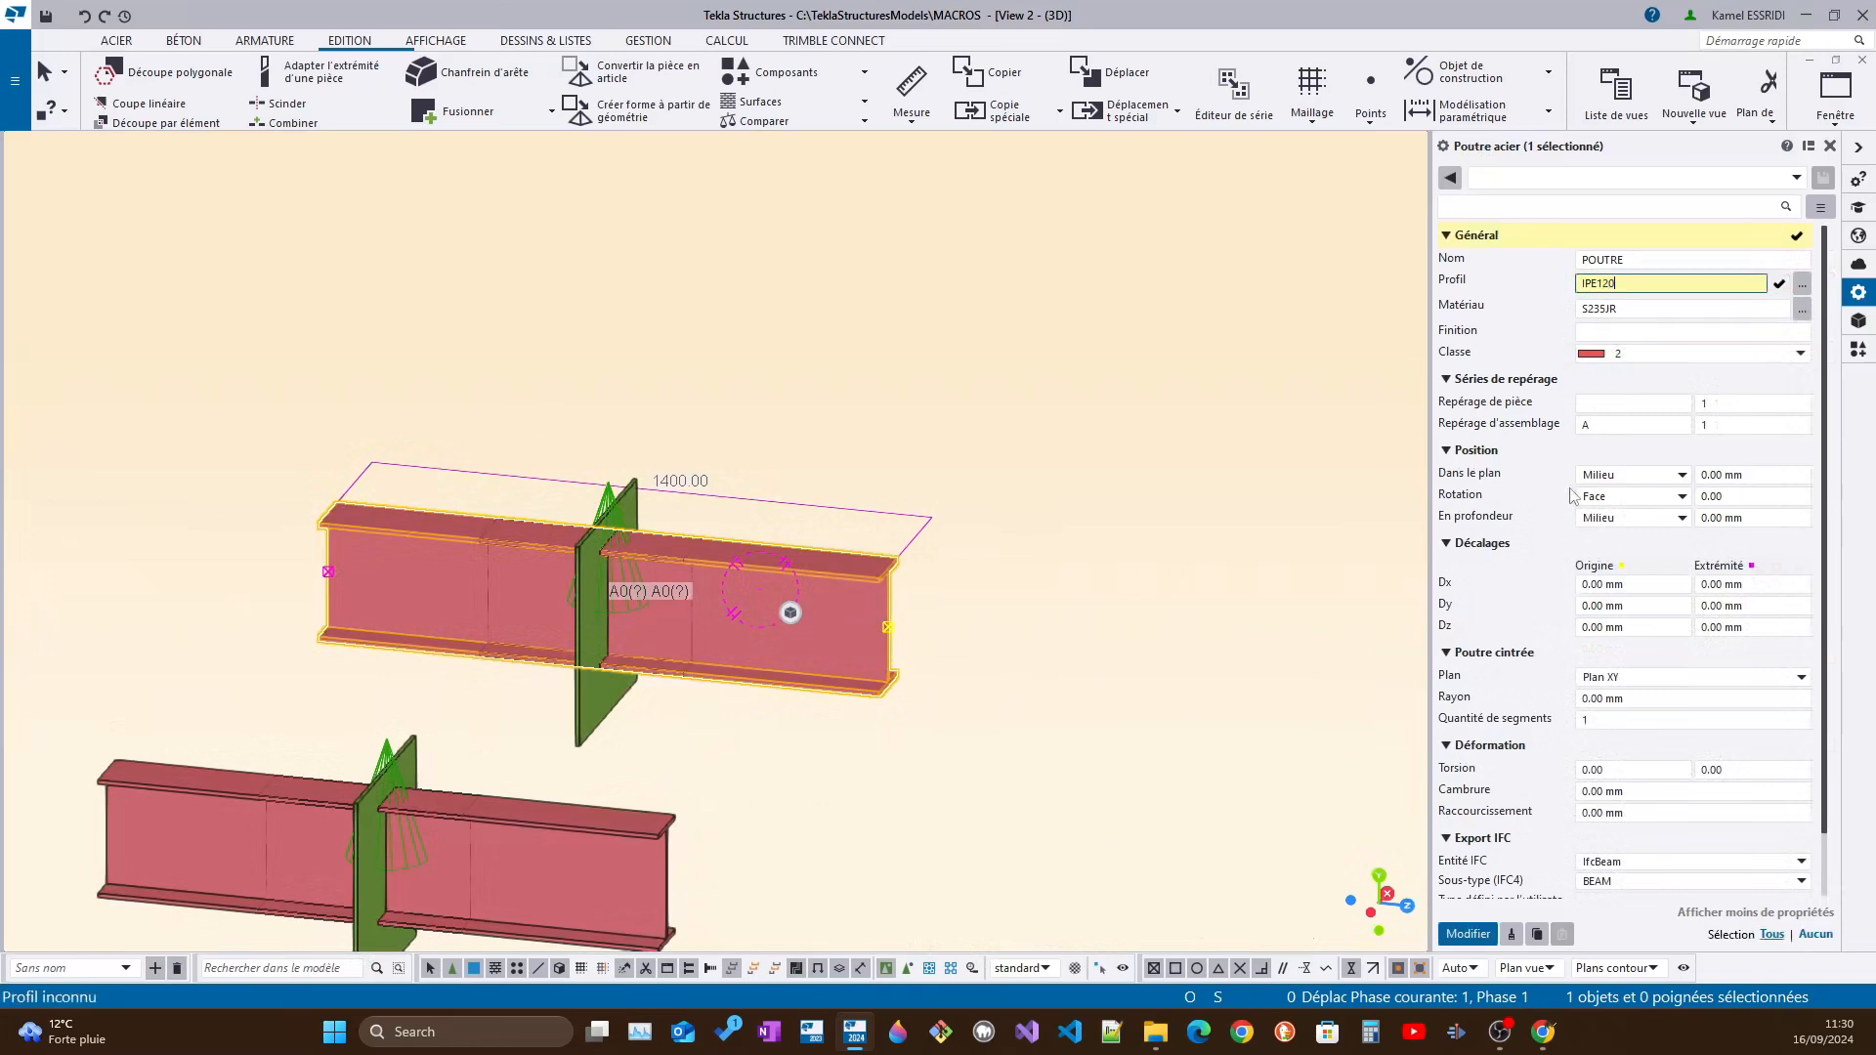
pyautogui.click(1448, 933)
pyautogui.keyDown('ctrl'); pyautogui.moveTo(688, 613); pyautogui.dragTo(479, 565, button='middle'); pyautogui.keyUp('ctrl')
pyautogui.keyDown('ctrl'); pyautogui.moveTo(679, 620); pyautogui.dragTo(698, 533, button='middle'); pyautogui.keyUp('ctrl')
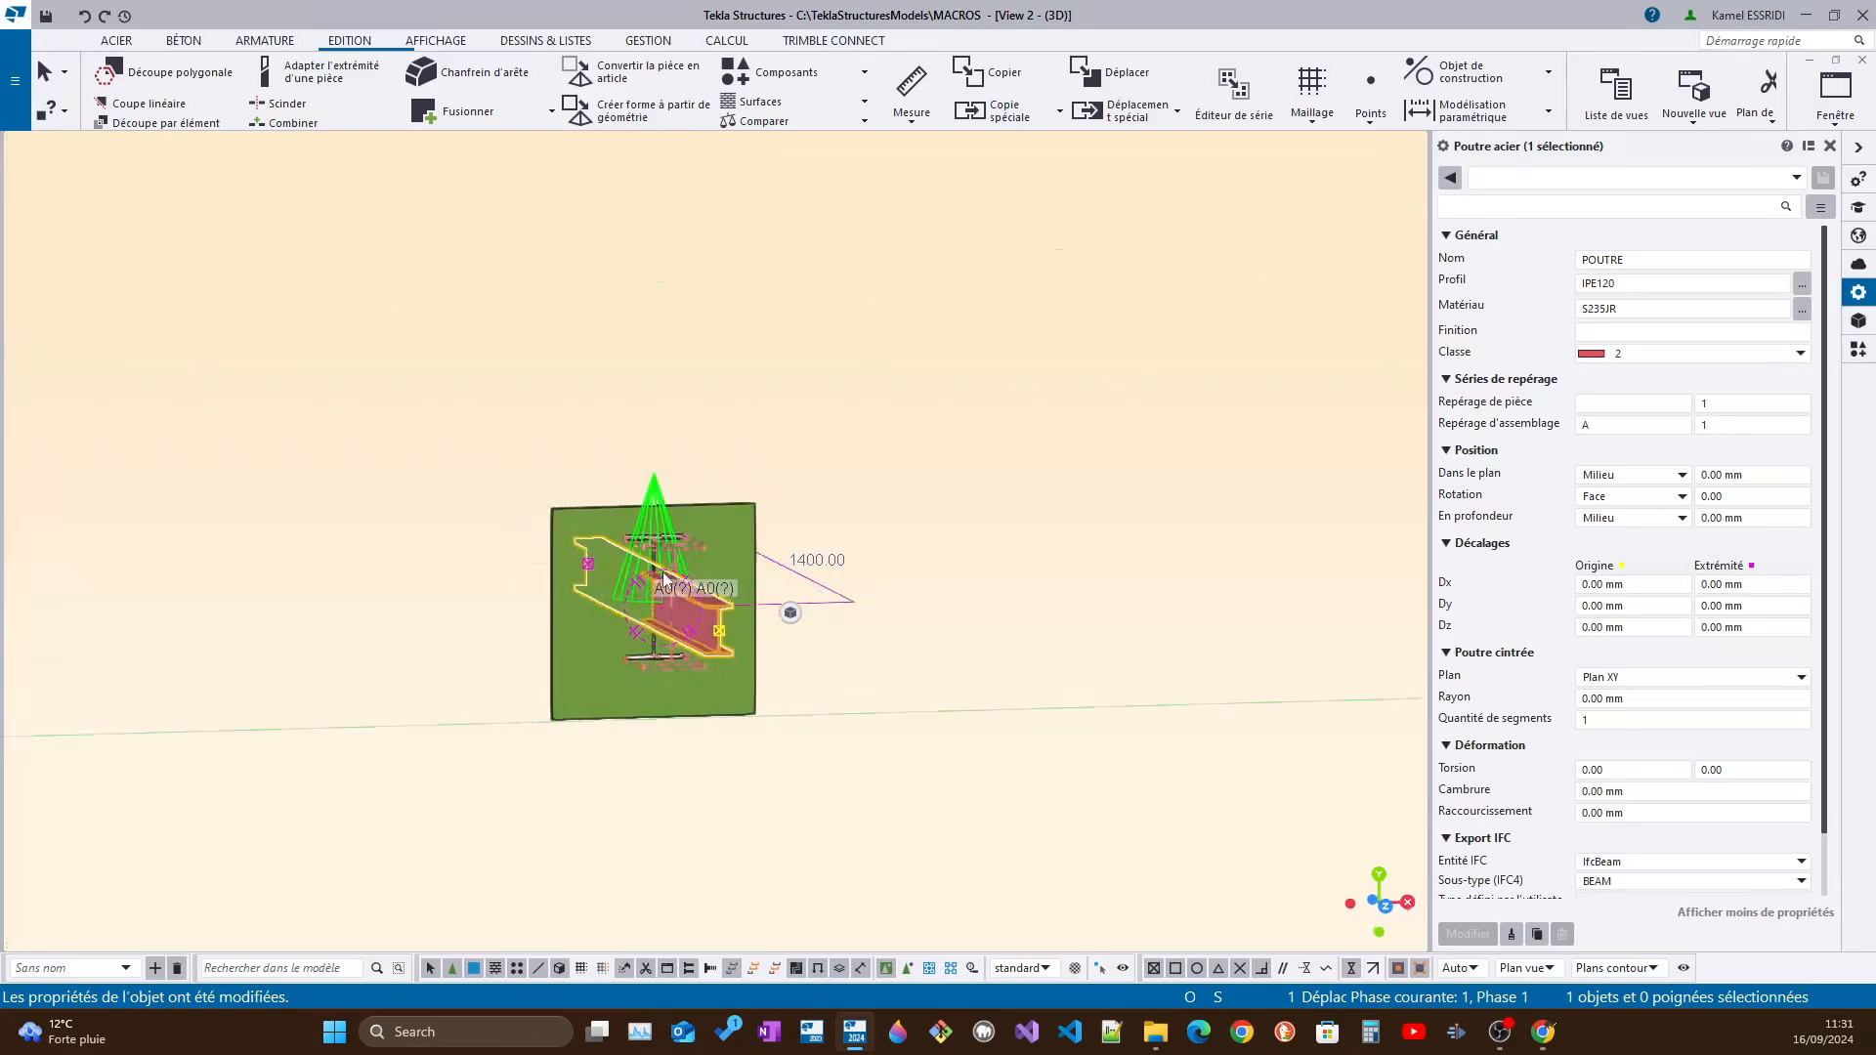
pyautogui.scroll(3, 700, 524)
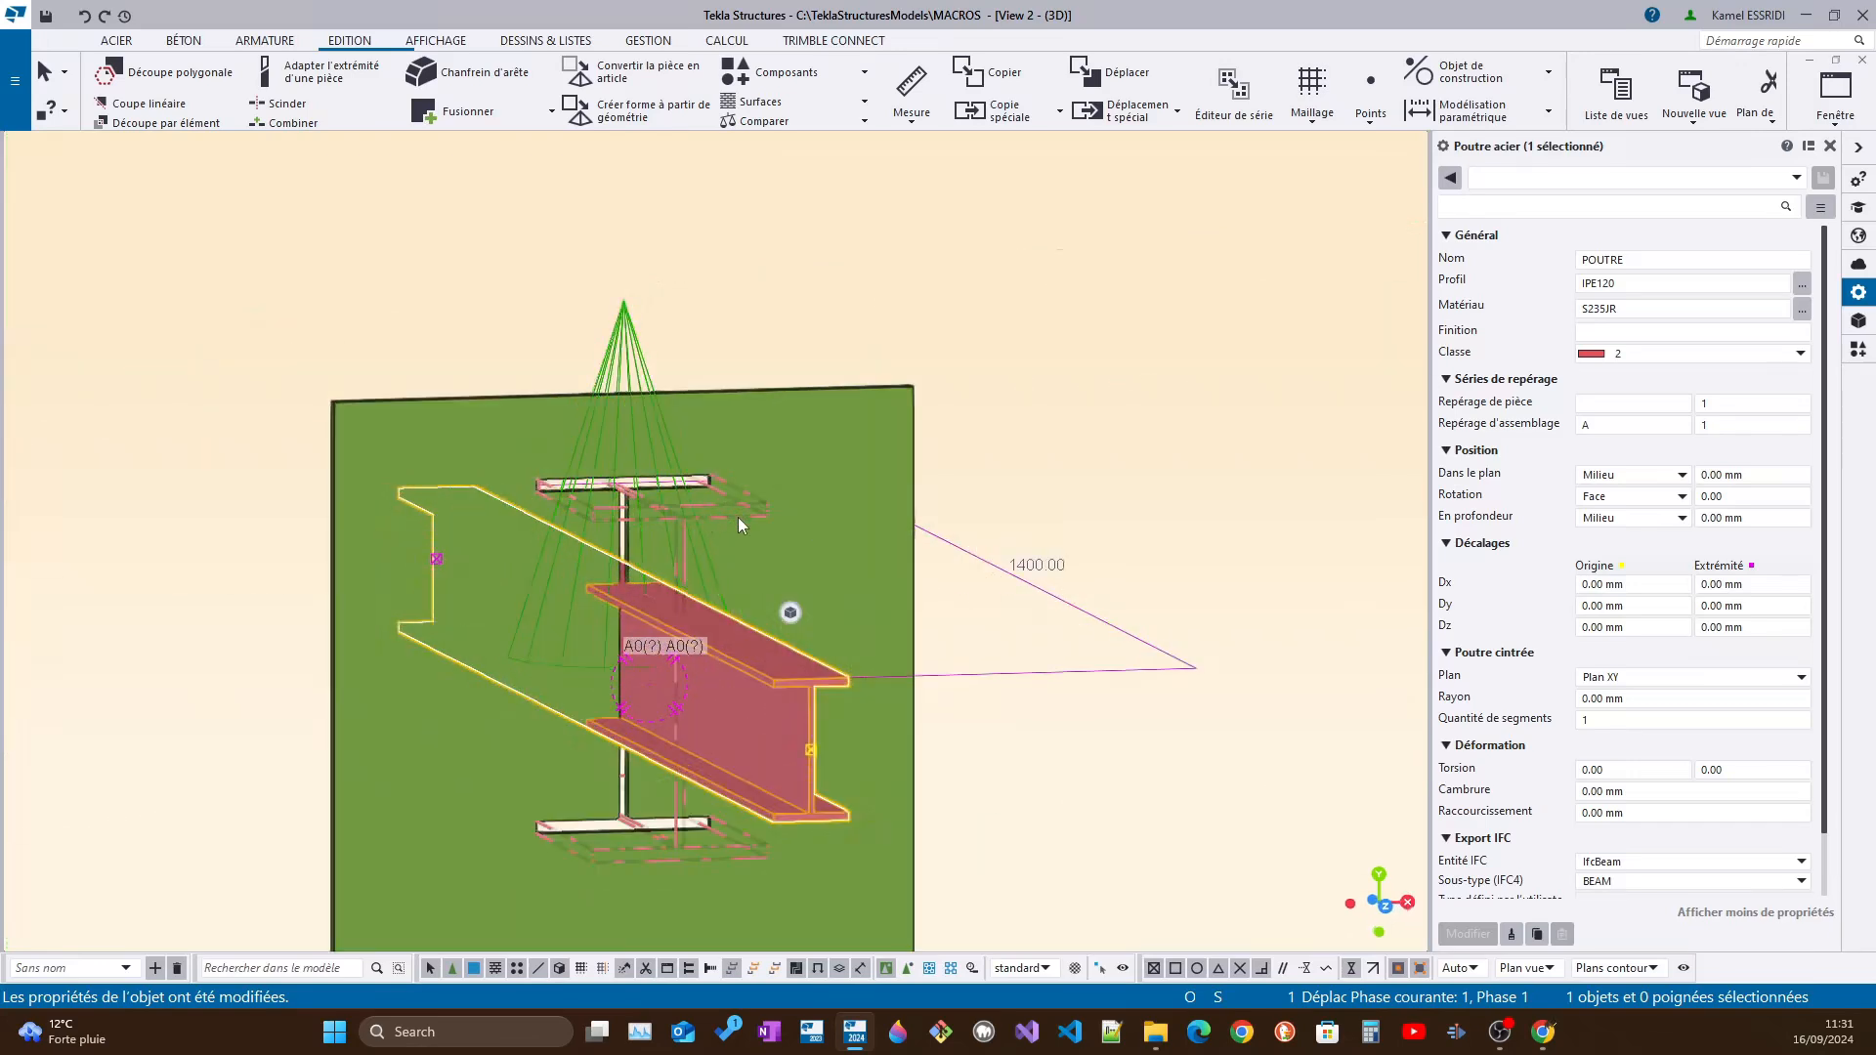
# Examine the profile properties of the part cut in the plate and compare the opening with the crossing beam
pyautogui.click(738, 519)
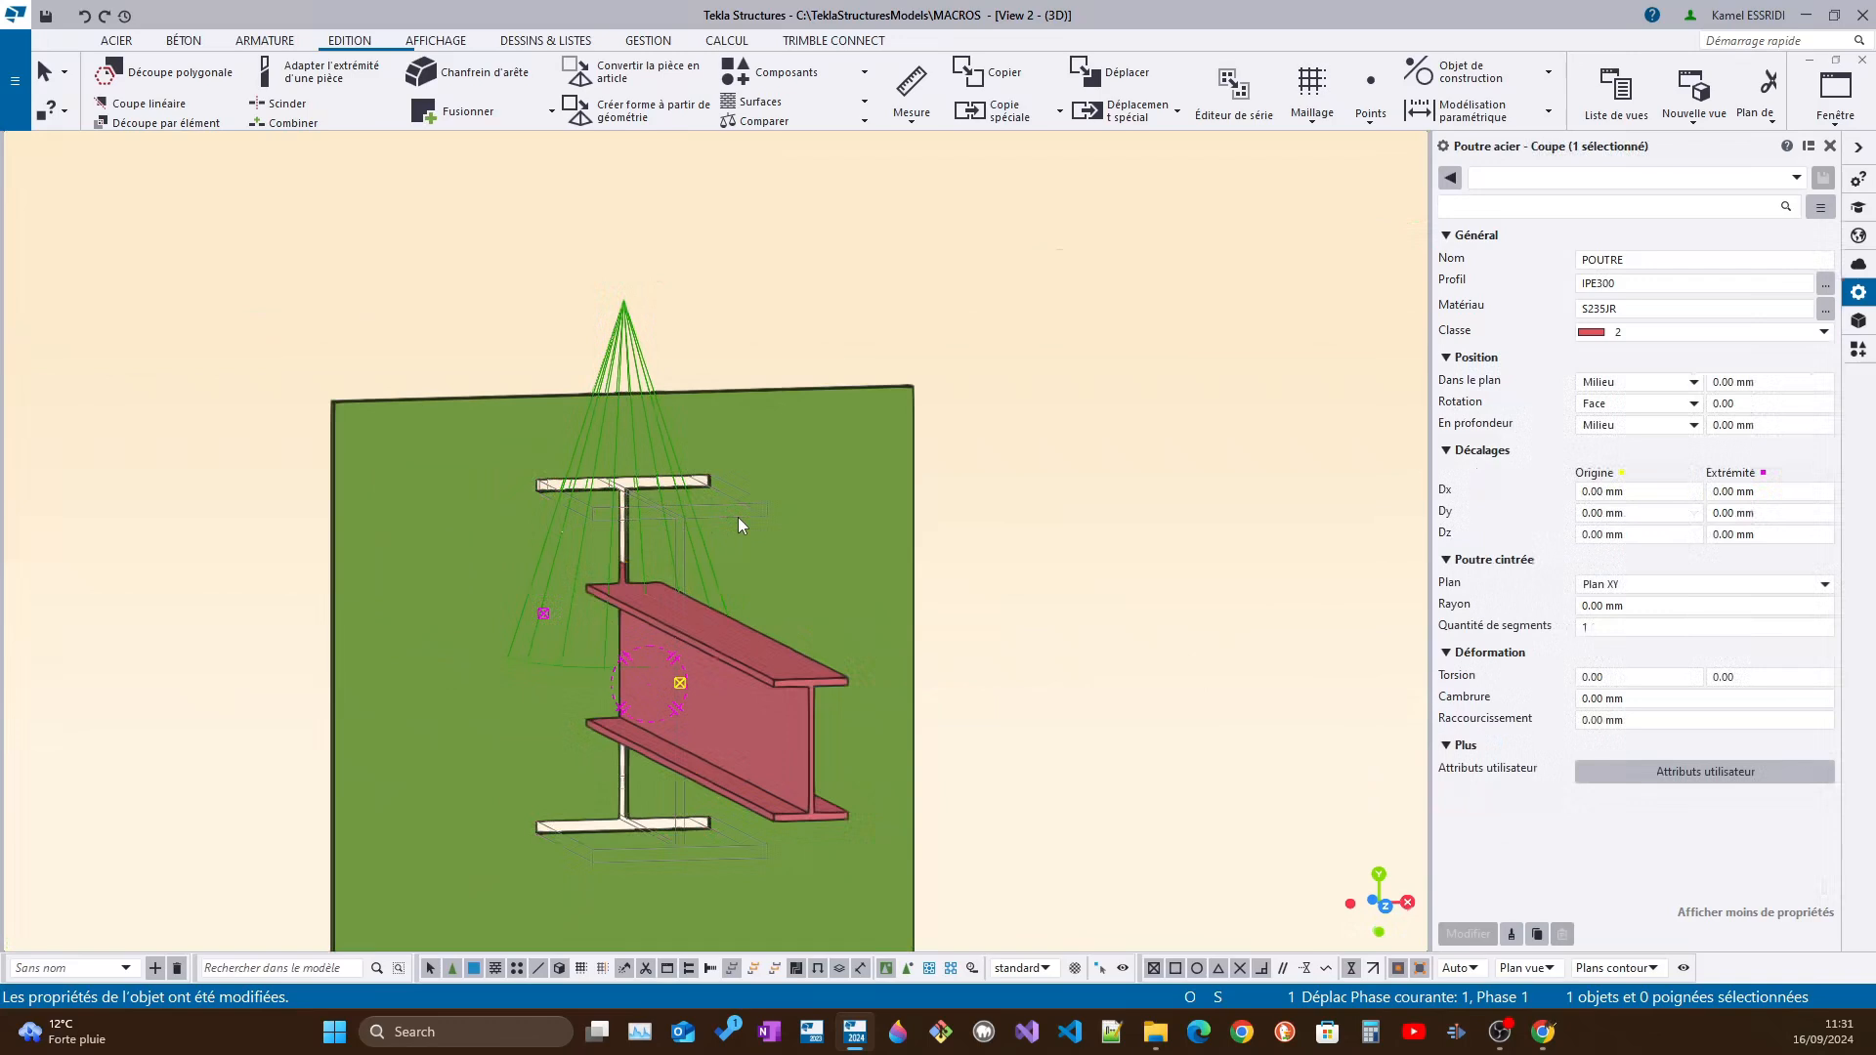
pyautogui.click(1640, 281)
pyautogui.click(1641, 258)
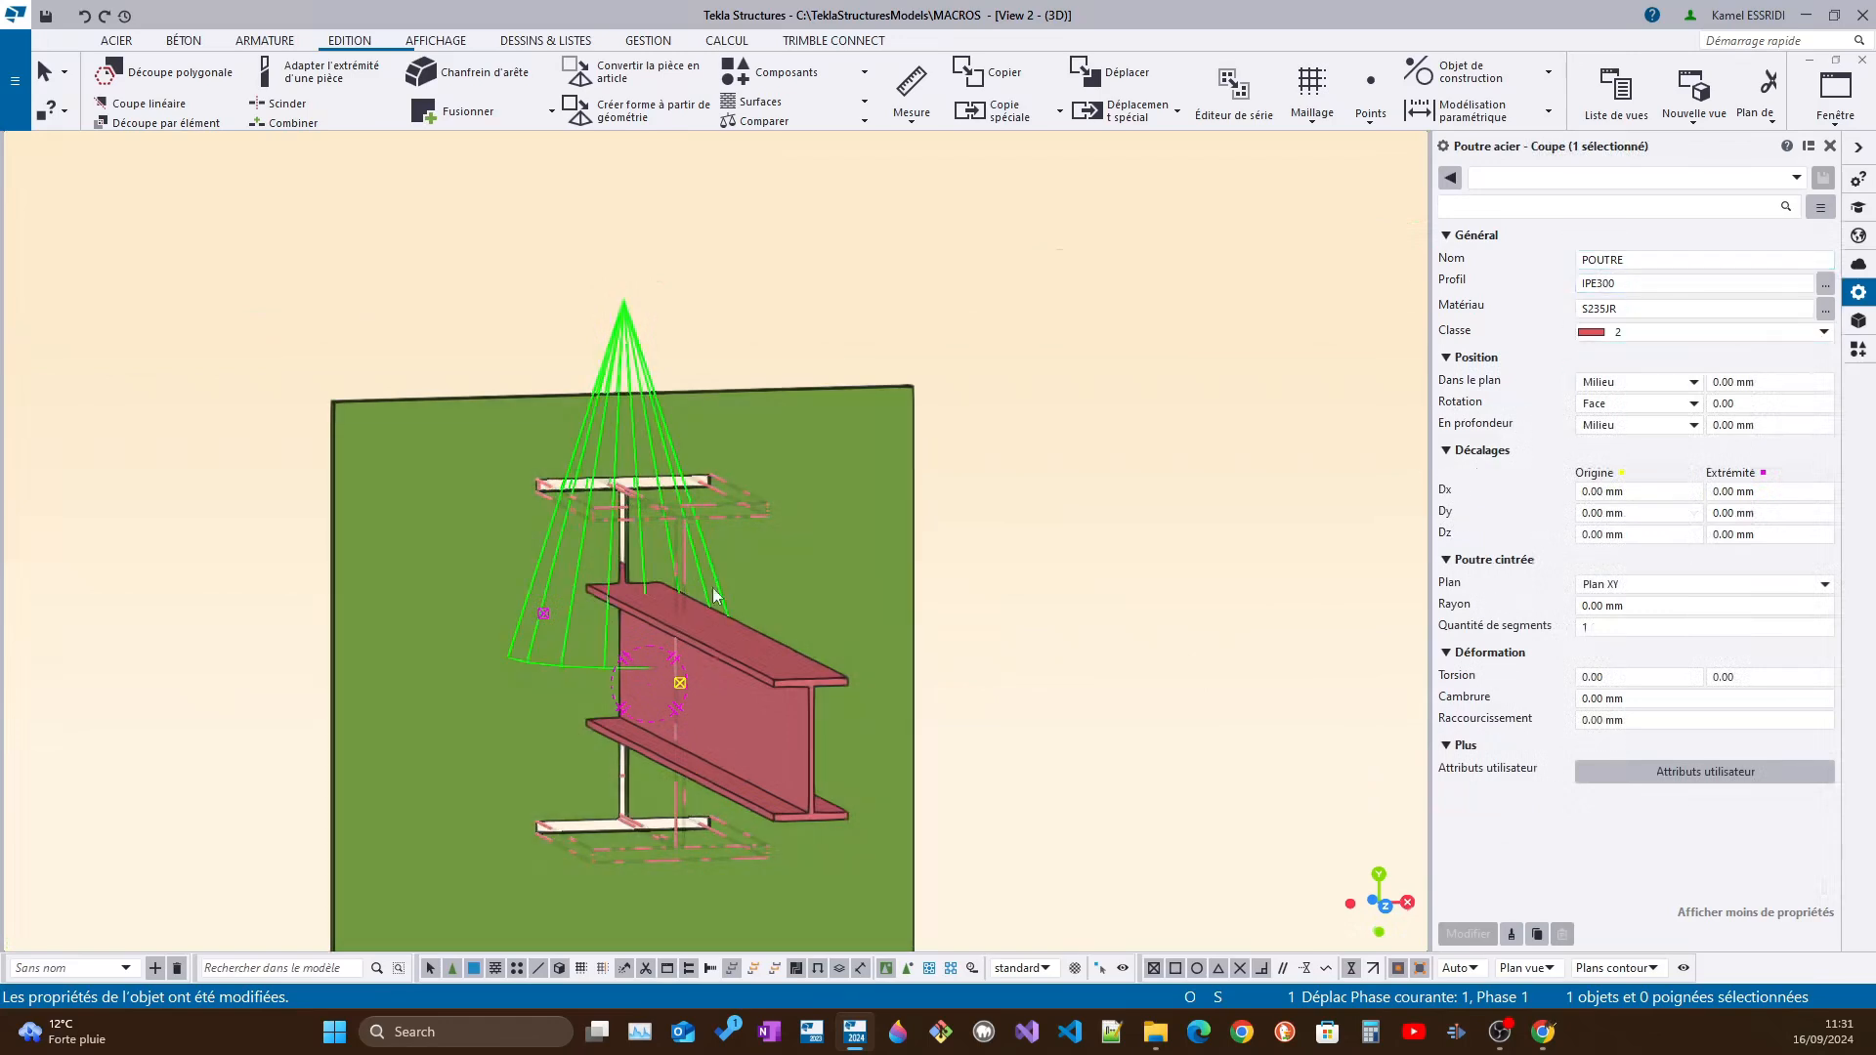
pyautogui.keyDown('ctrl'); pyautogui.moveTo(719, 591); pyautogui.dragTo(819, 622, button='middle'); pyautogui.keyUp('ctrl')
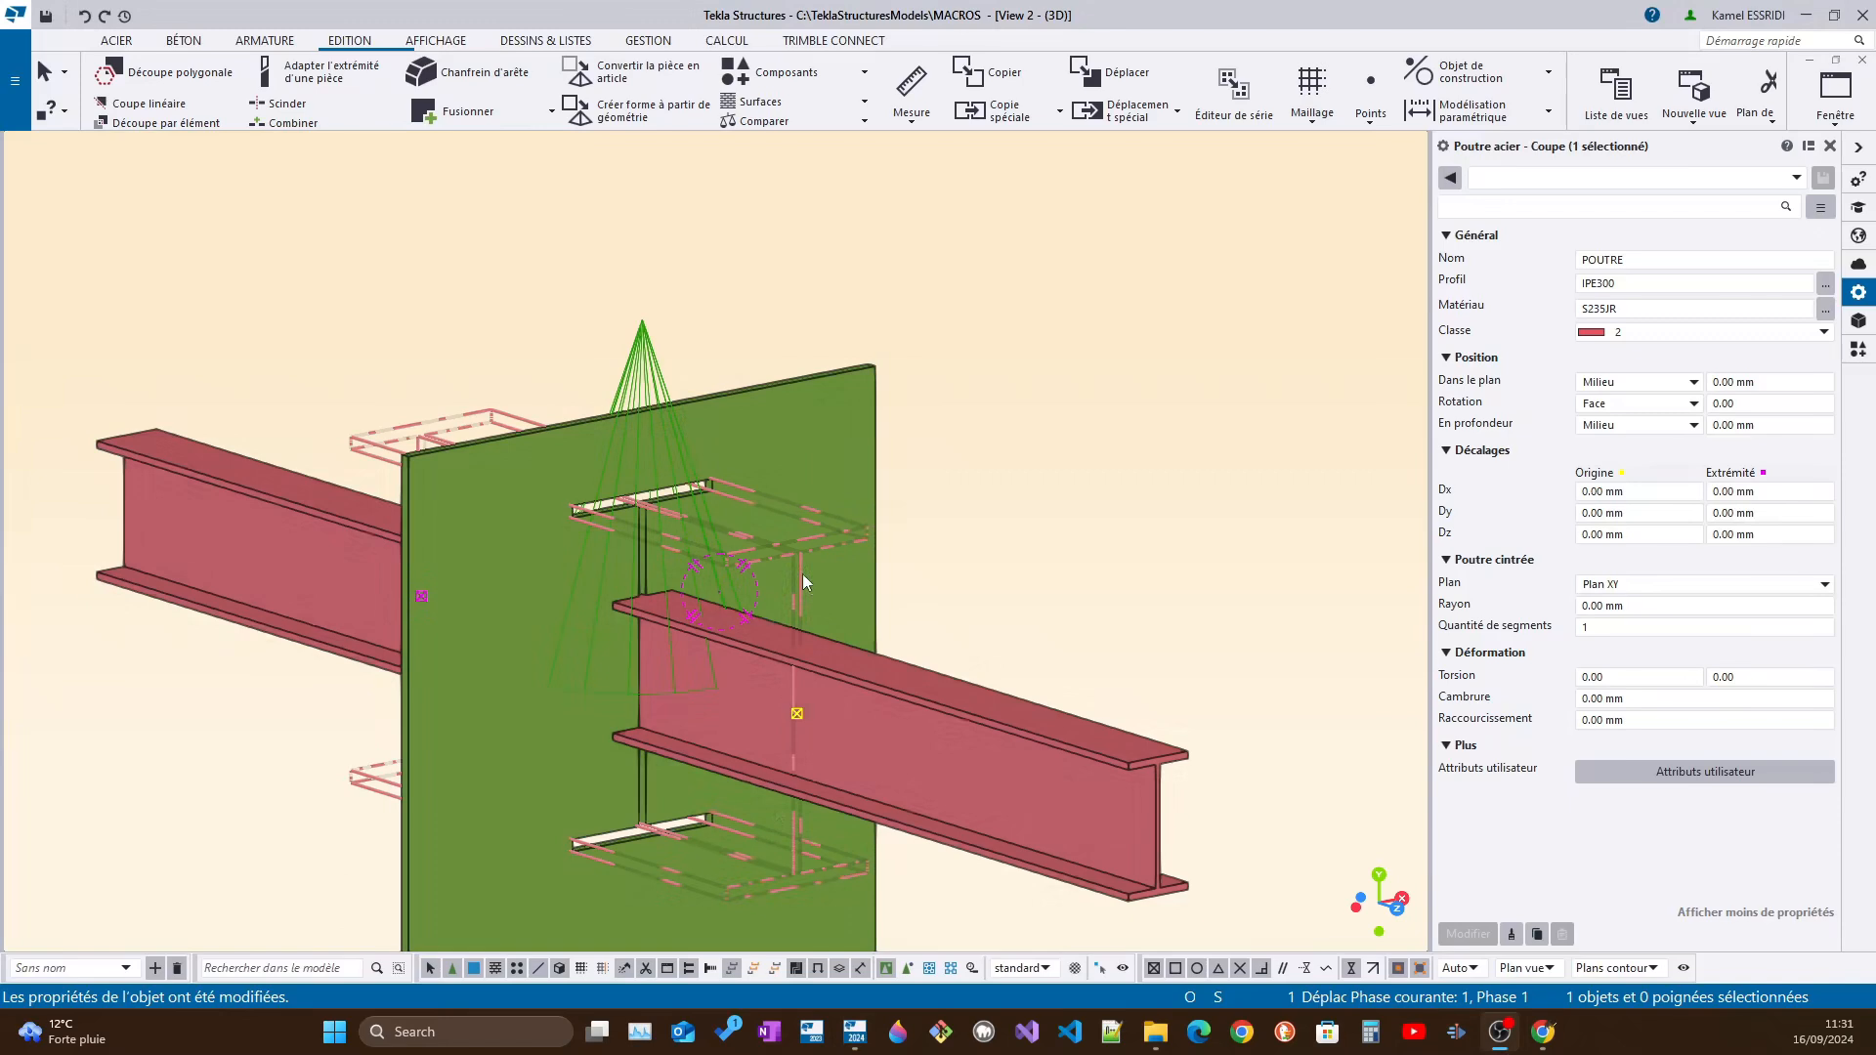
pyautogui.click(1001, 544)
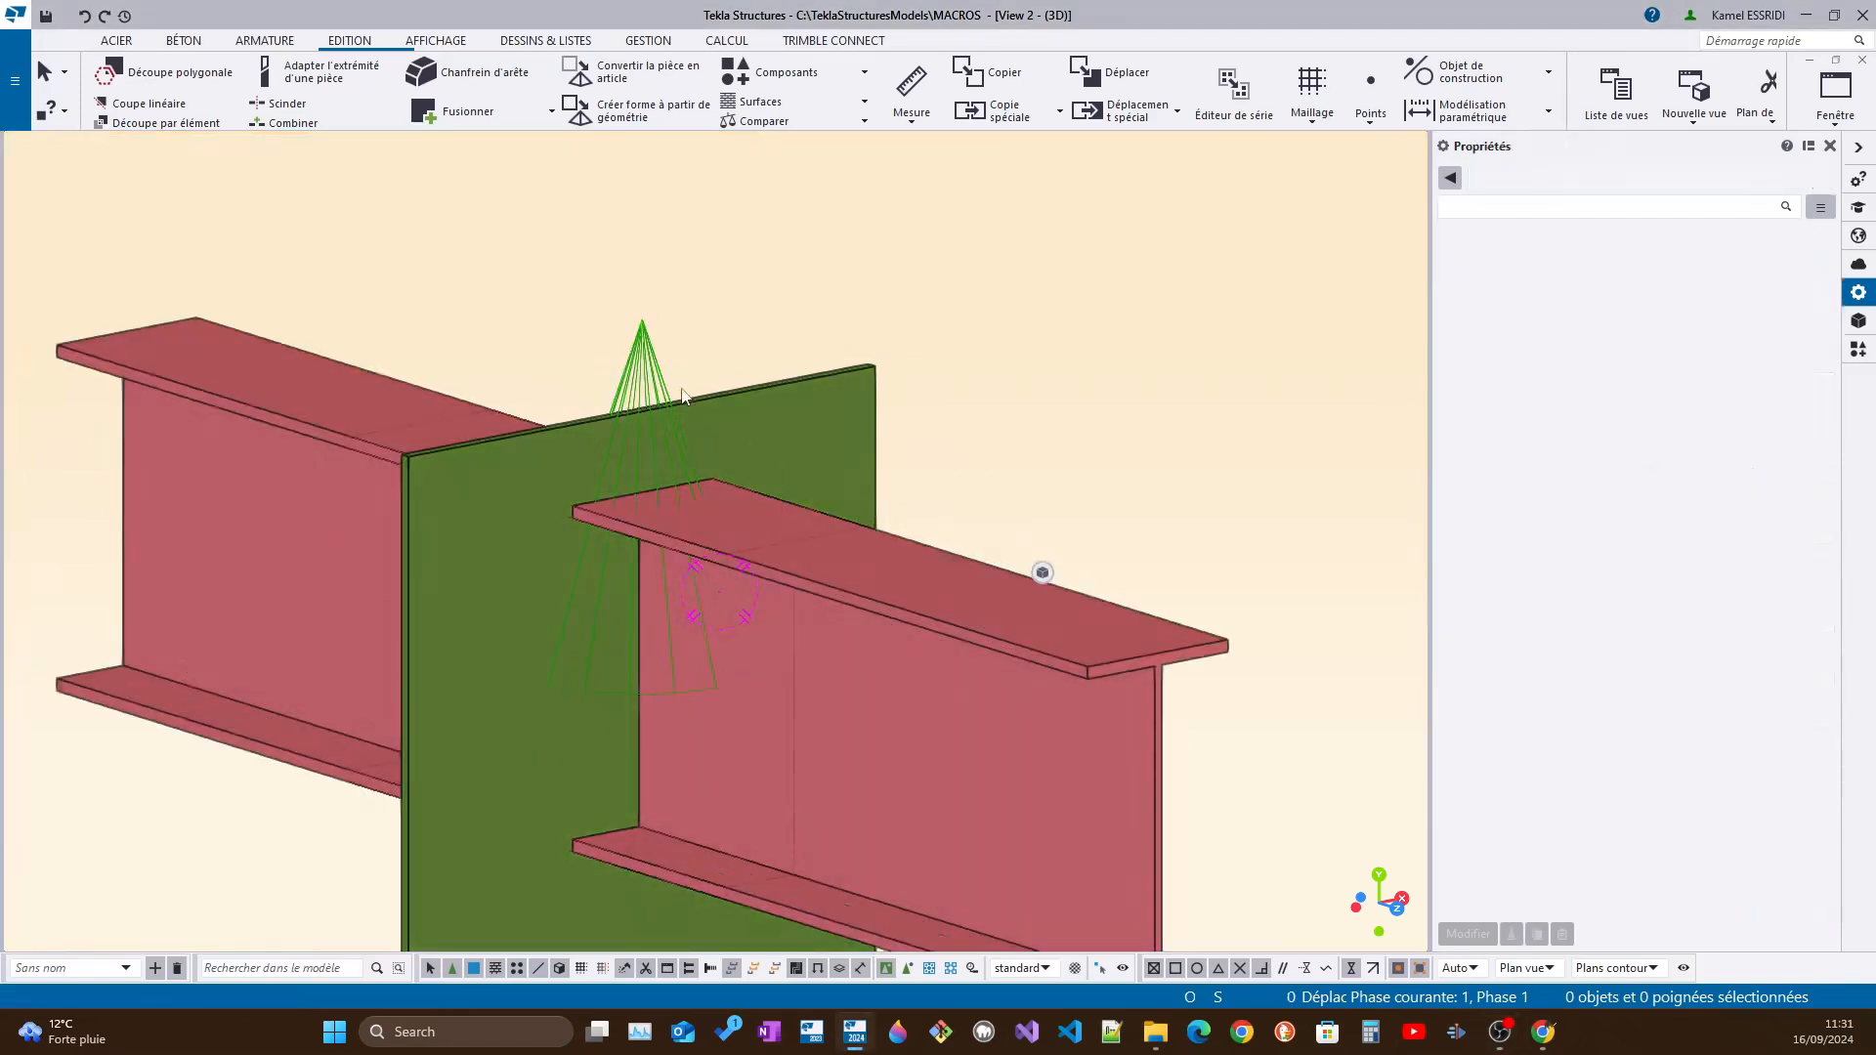
# Try to open the ouverture custom component for editing from its symbol in the model
pyautogui.click(655, 367)
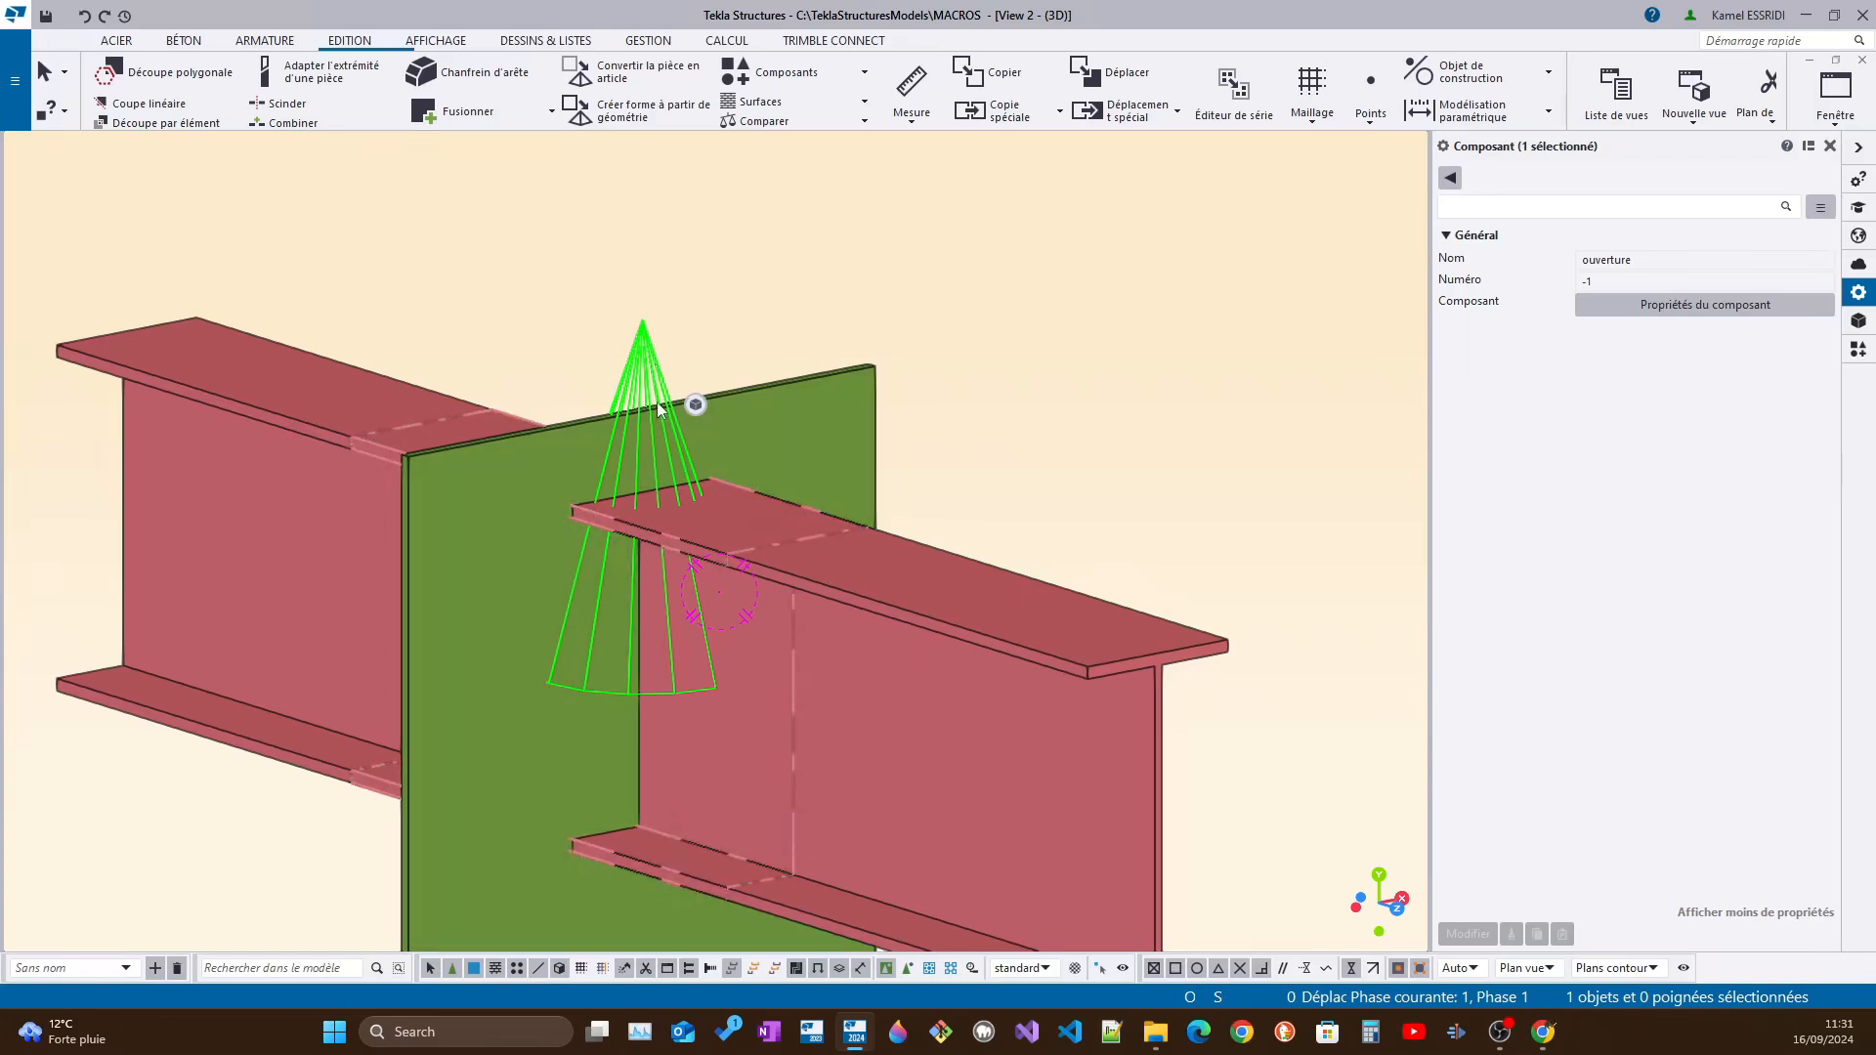
pyautogui.rightClick(644, 368)
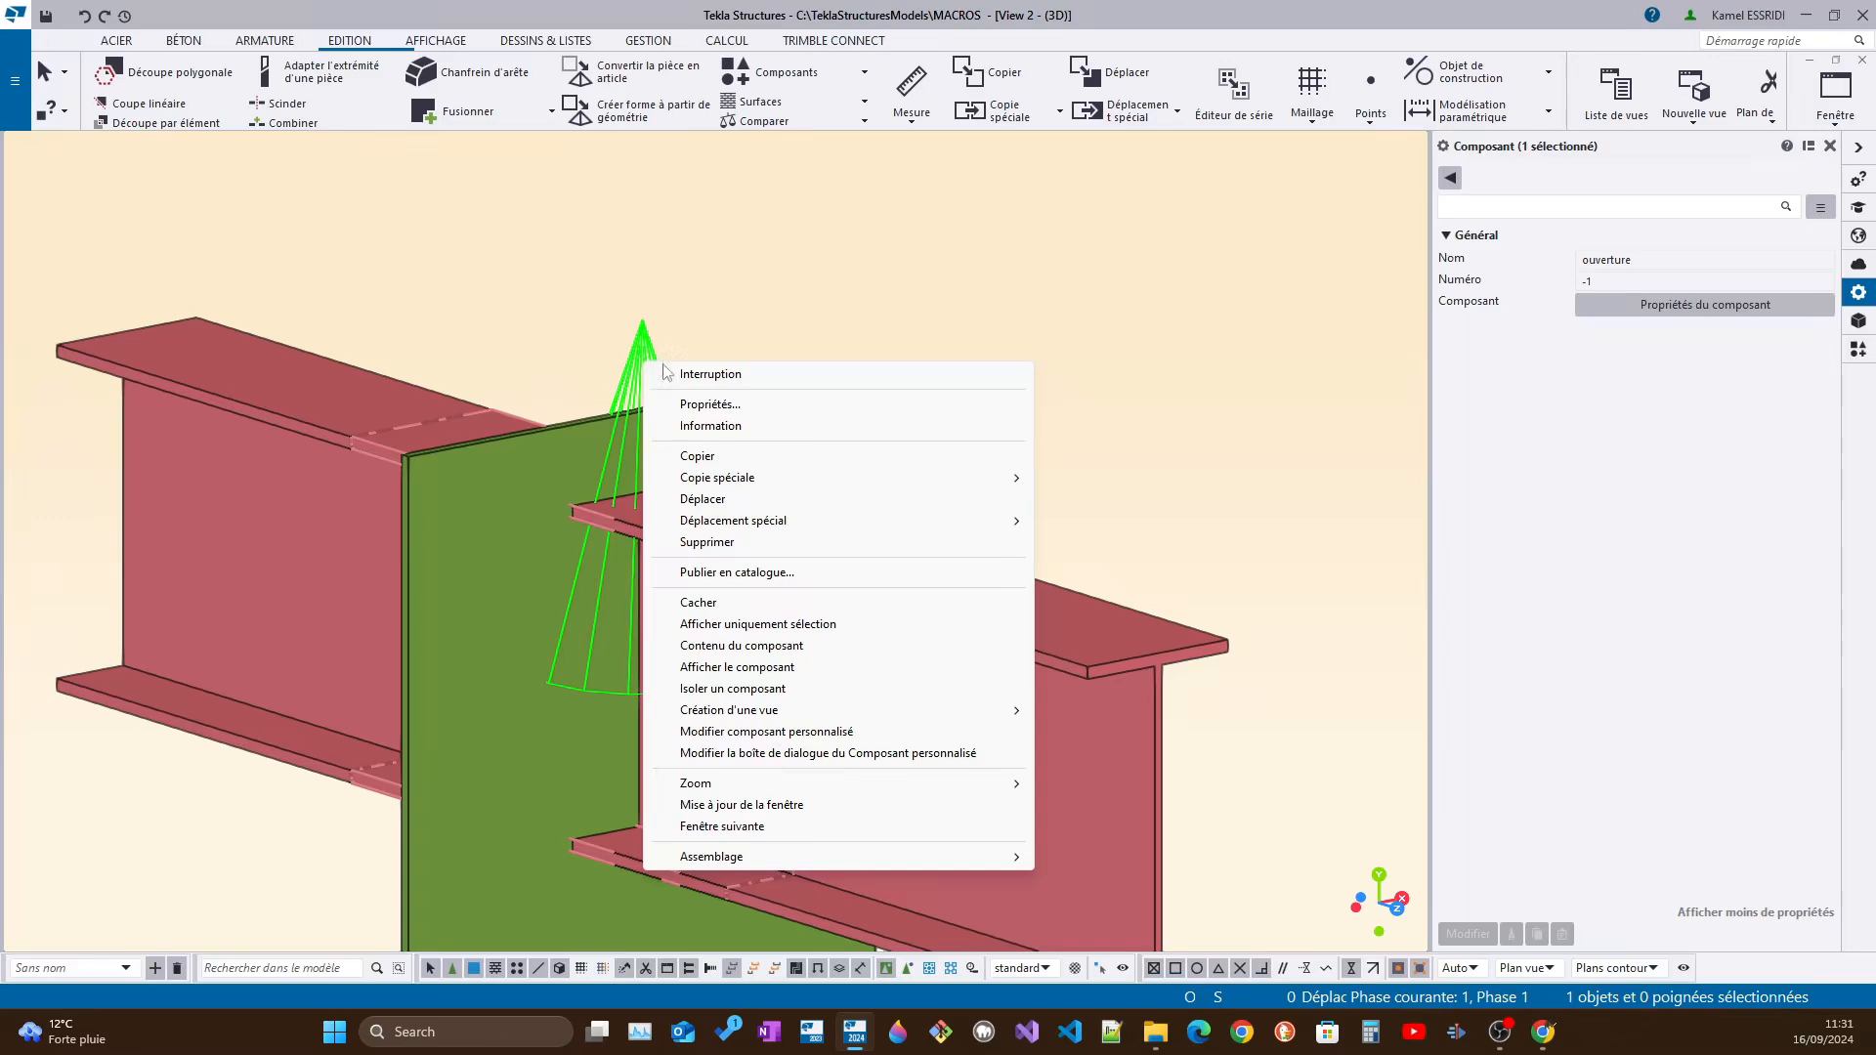
pyautogui.click(797, 734)
# Search the components catalogue for "ouver" and open the ouverture component in the custom component editor
pyautogui.click(1514, 207)
pyautogui.write('ou')
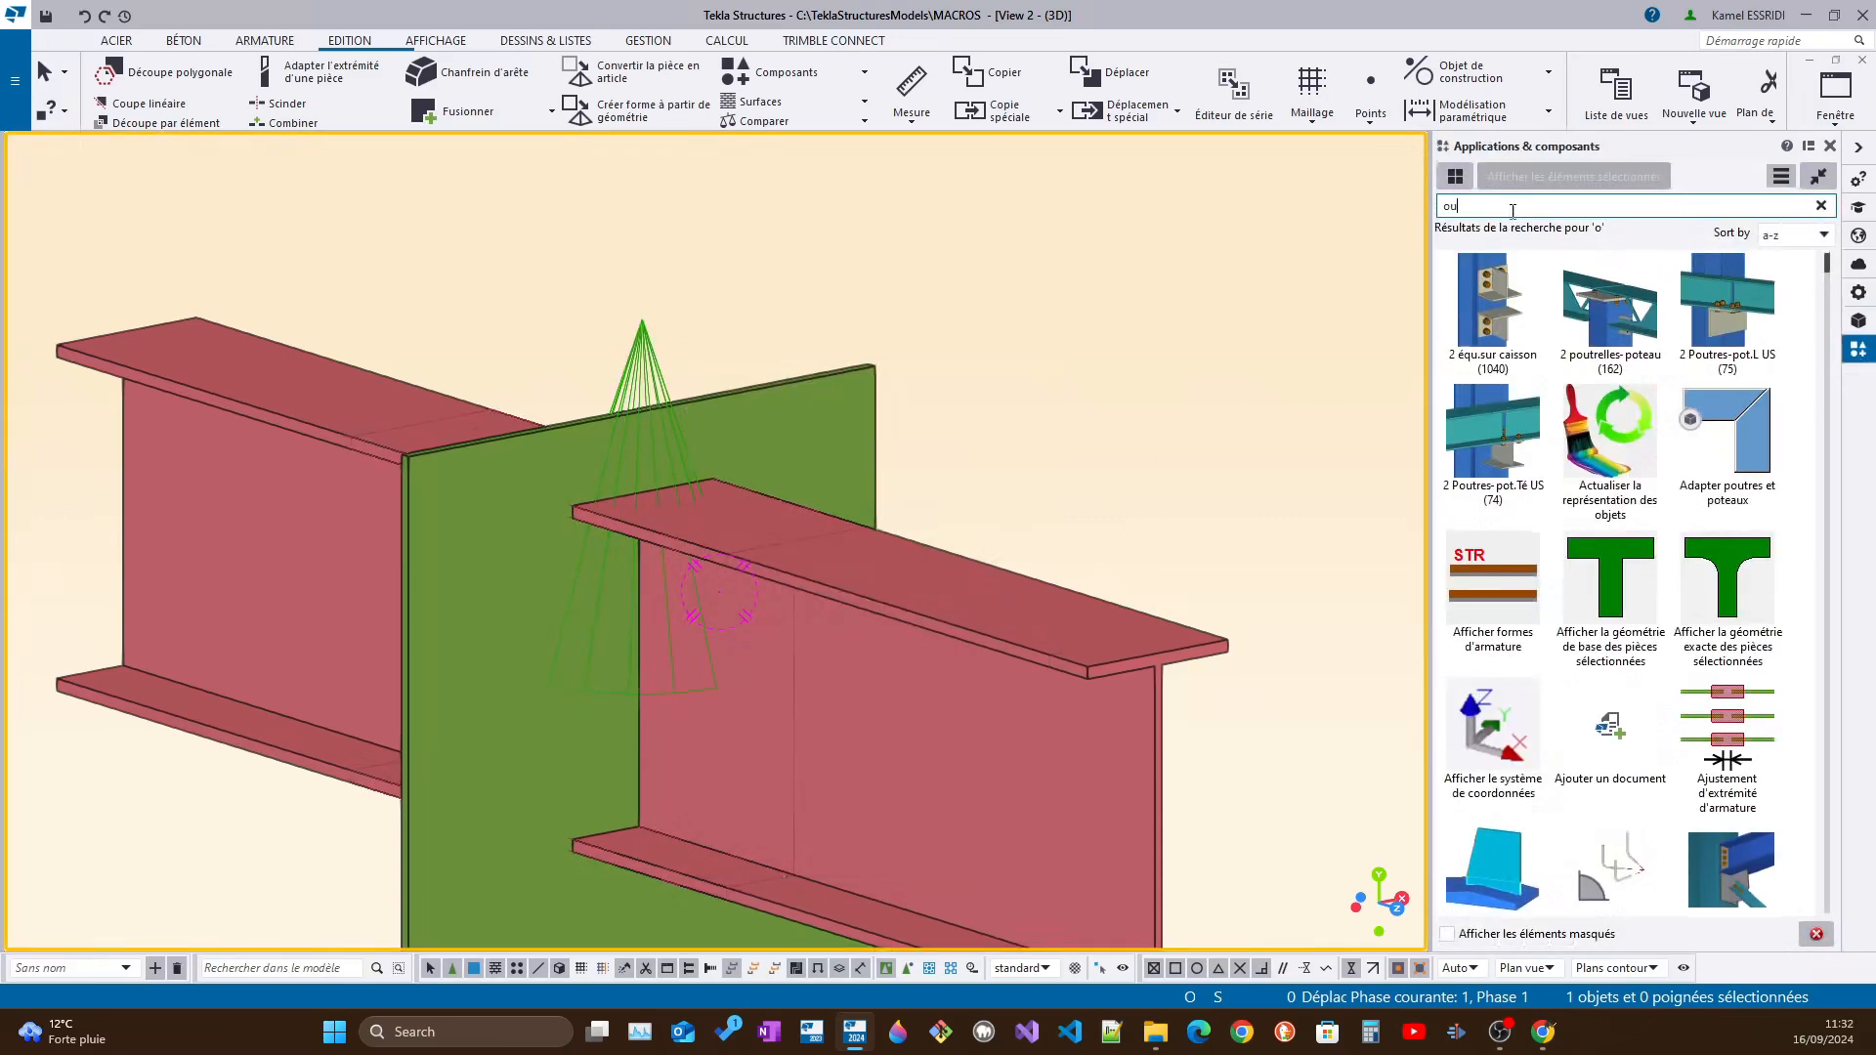
pyautogui.write('ver')
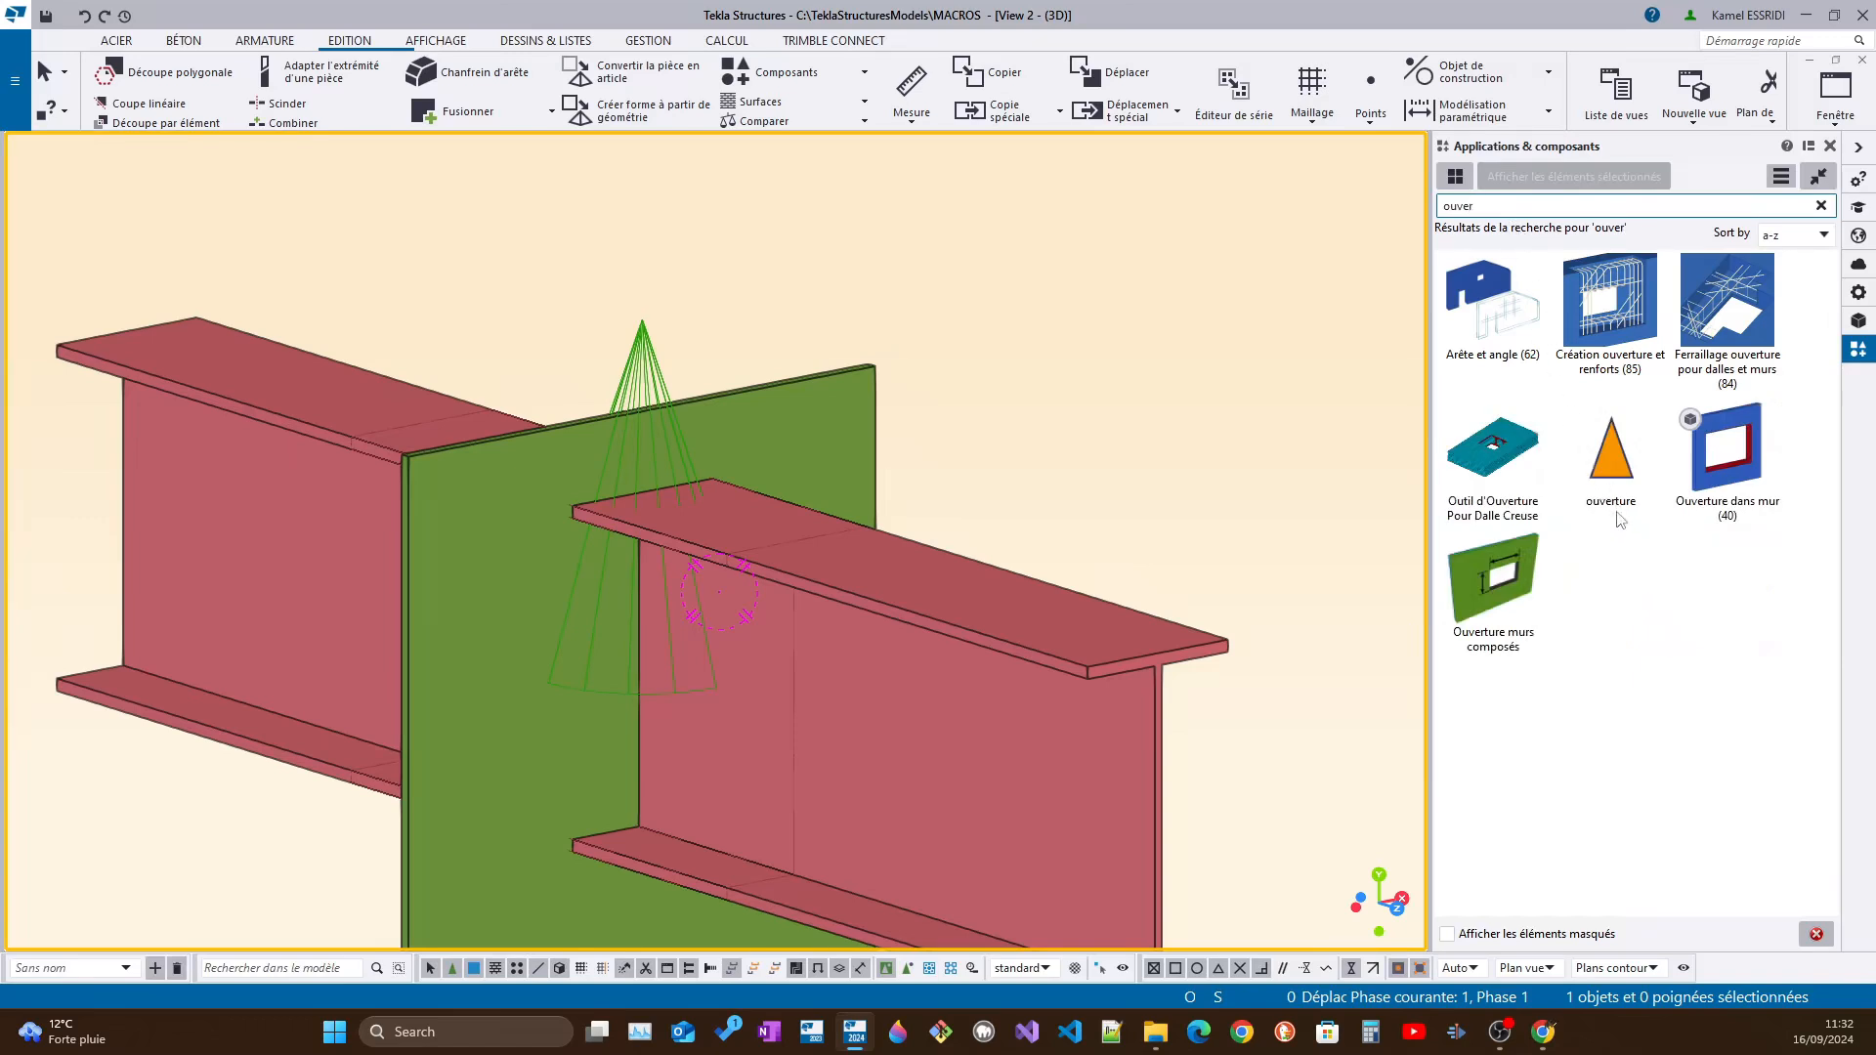
pyautogui.click(1628, 469)
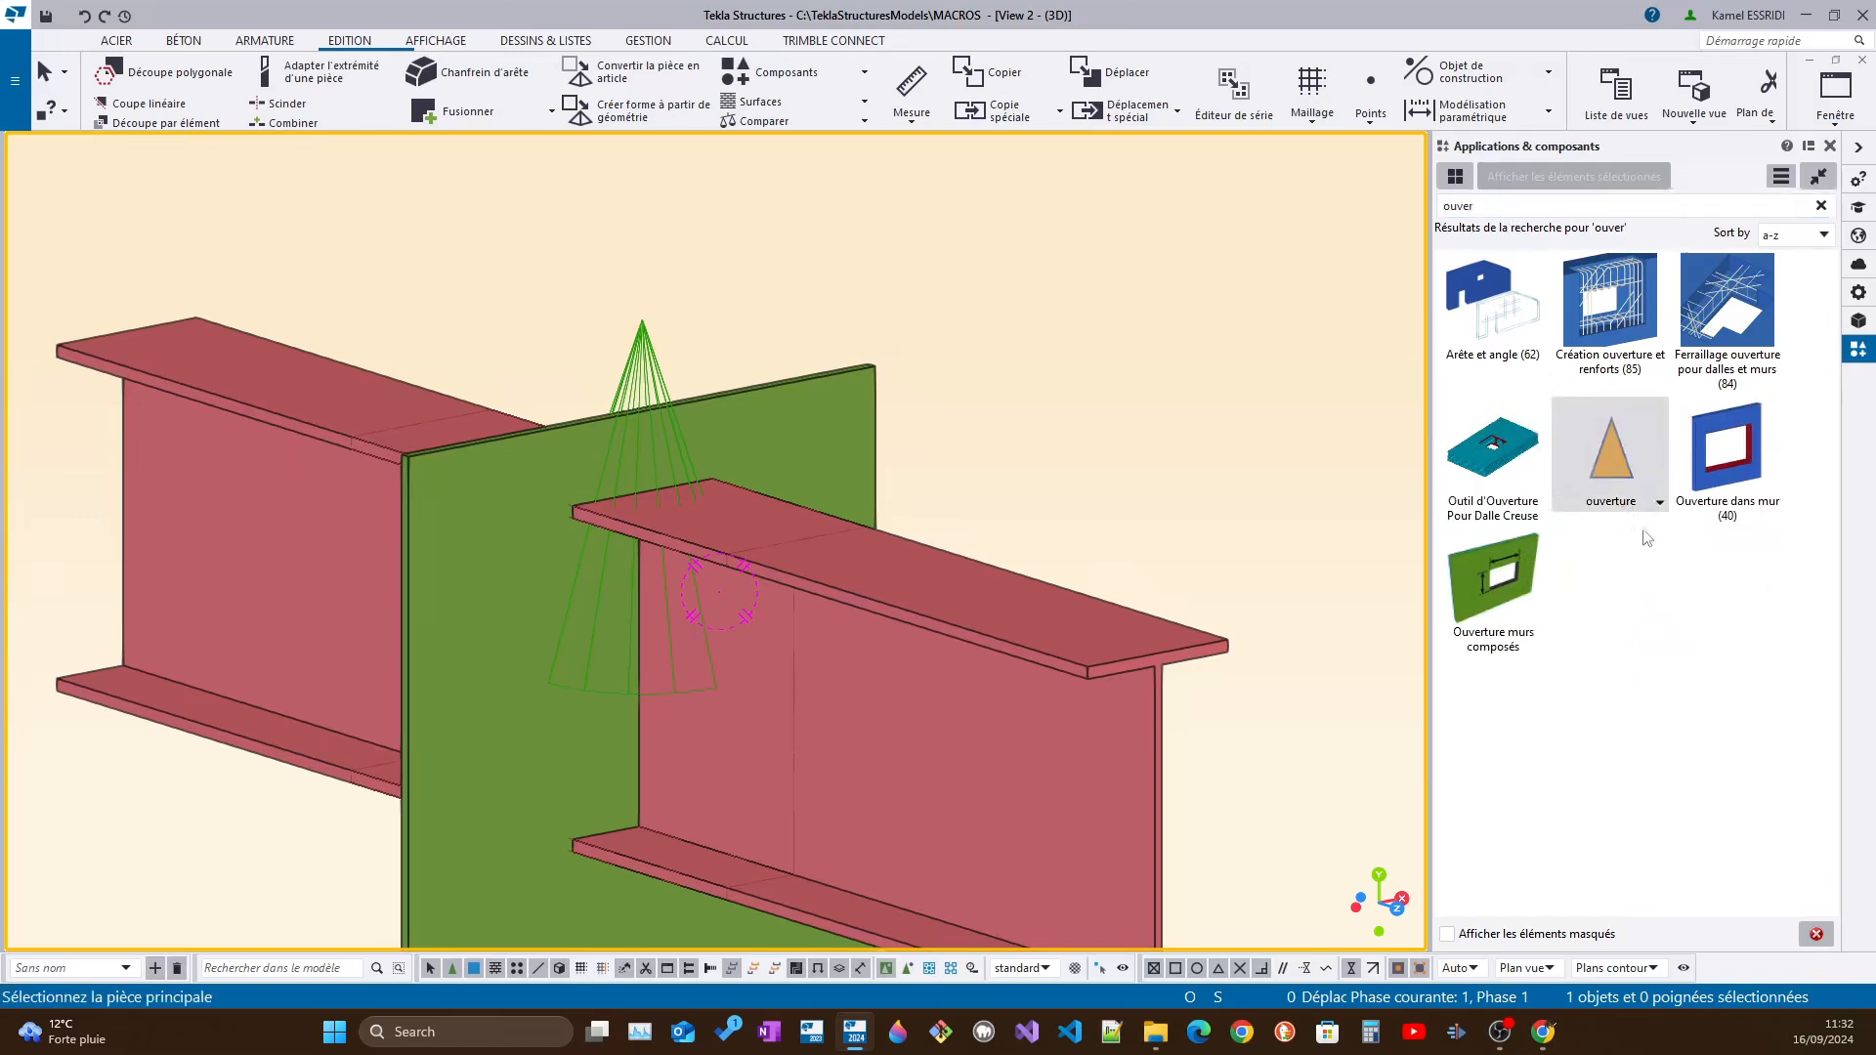
pyautogui.rightClick(1626, 472)
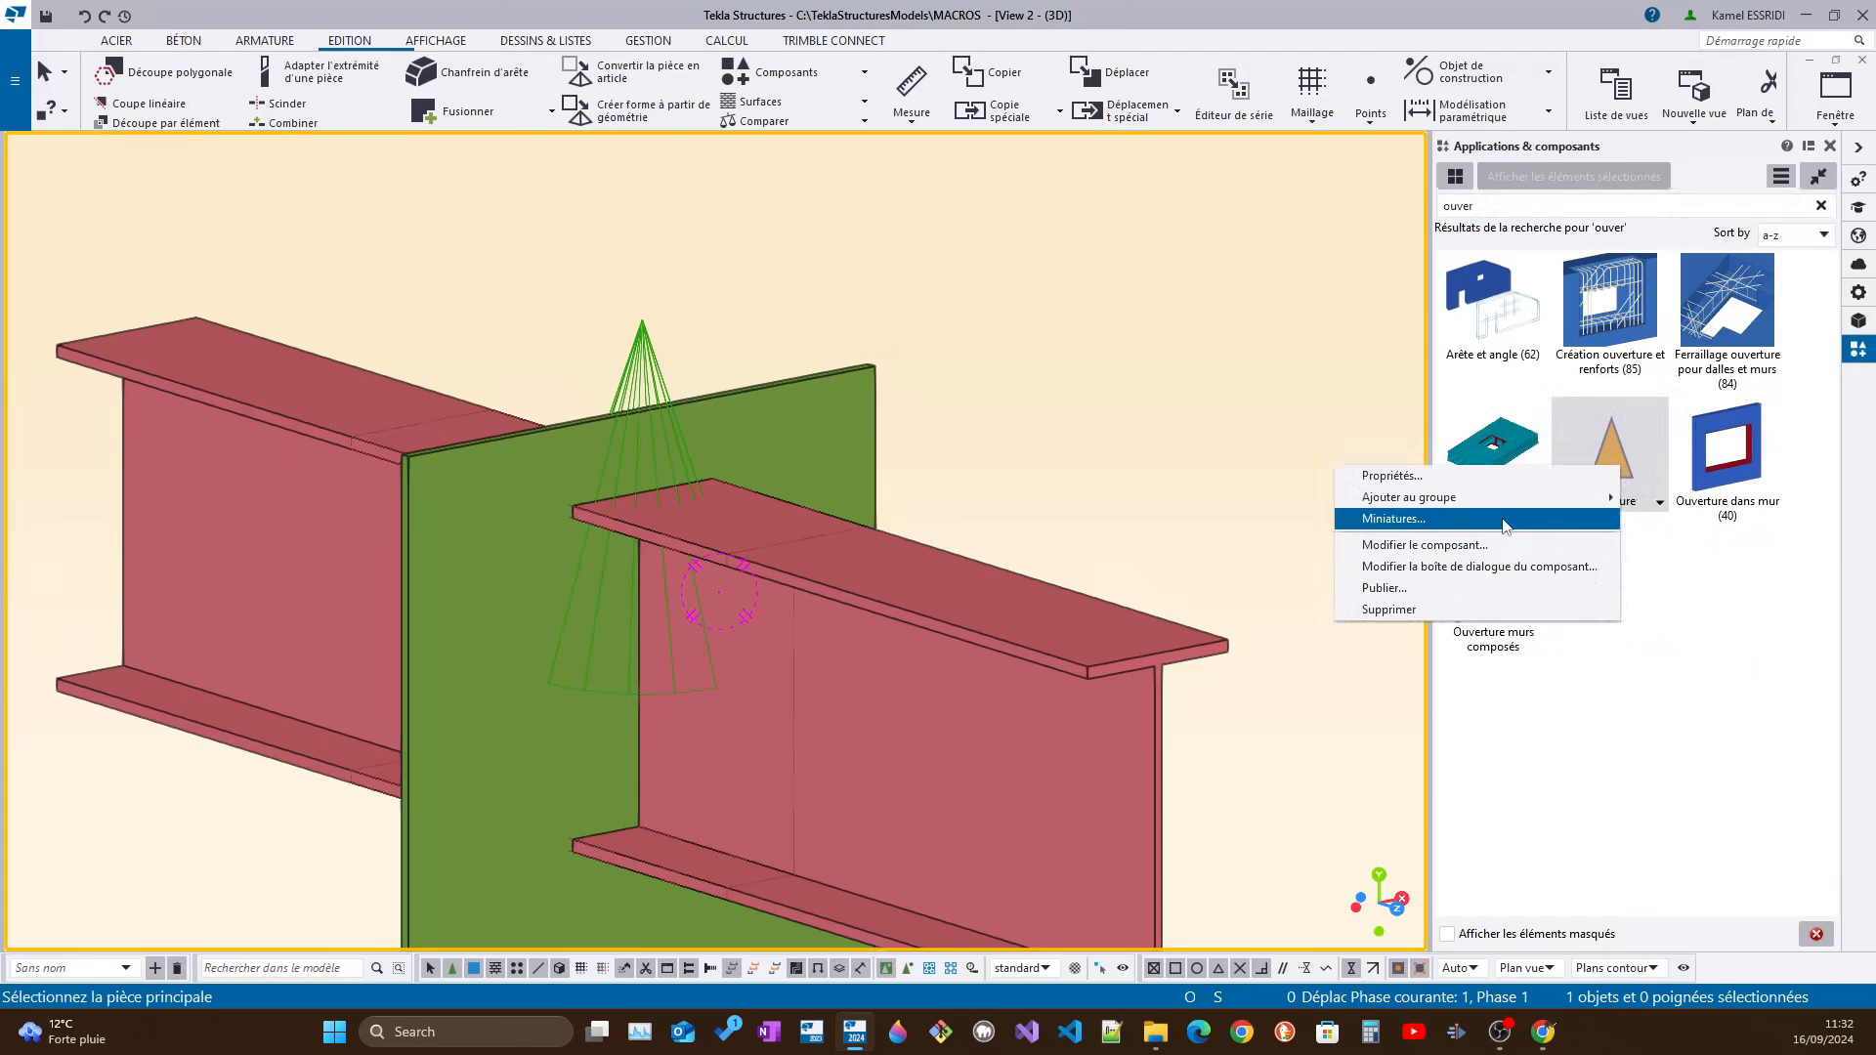
pyautogui.click(1422, 555)
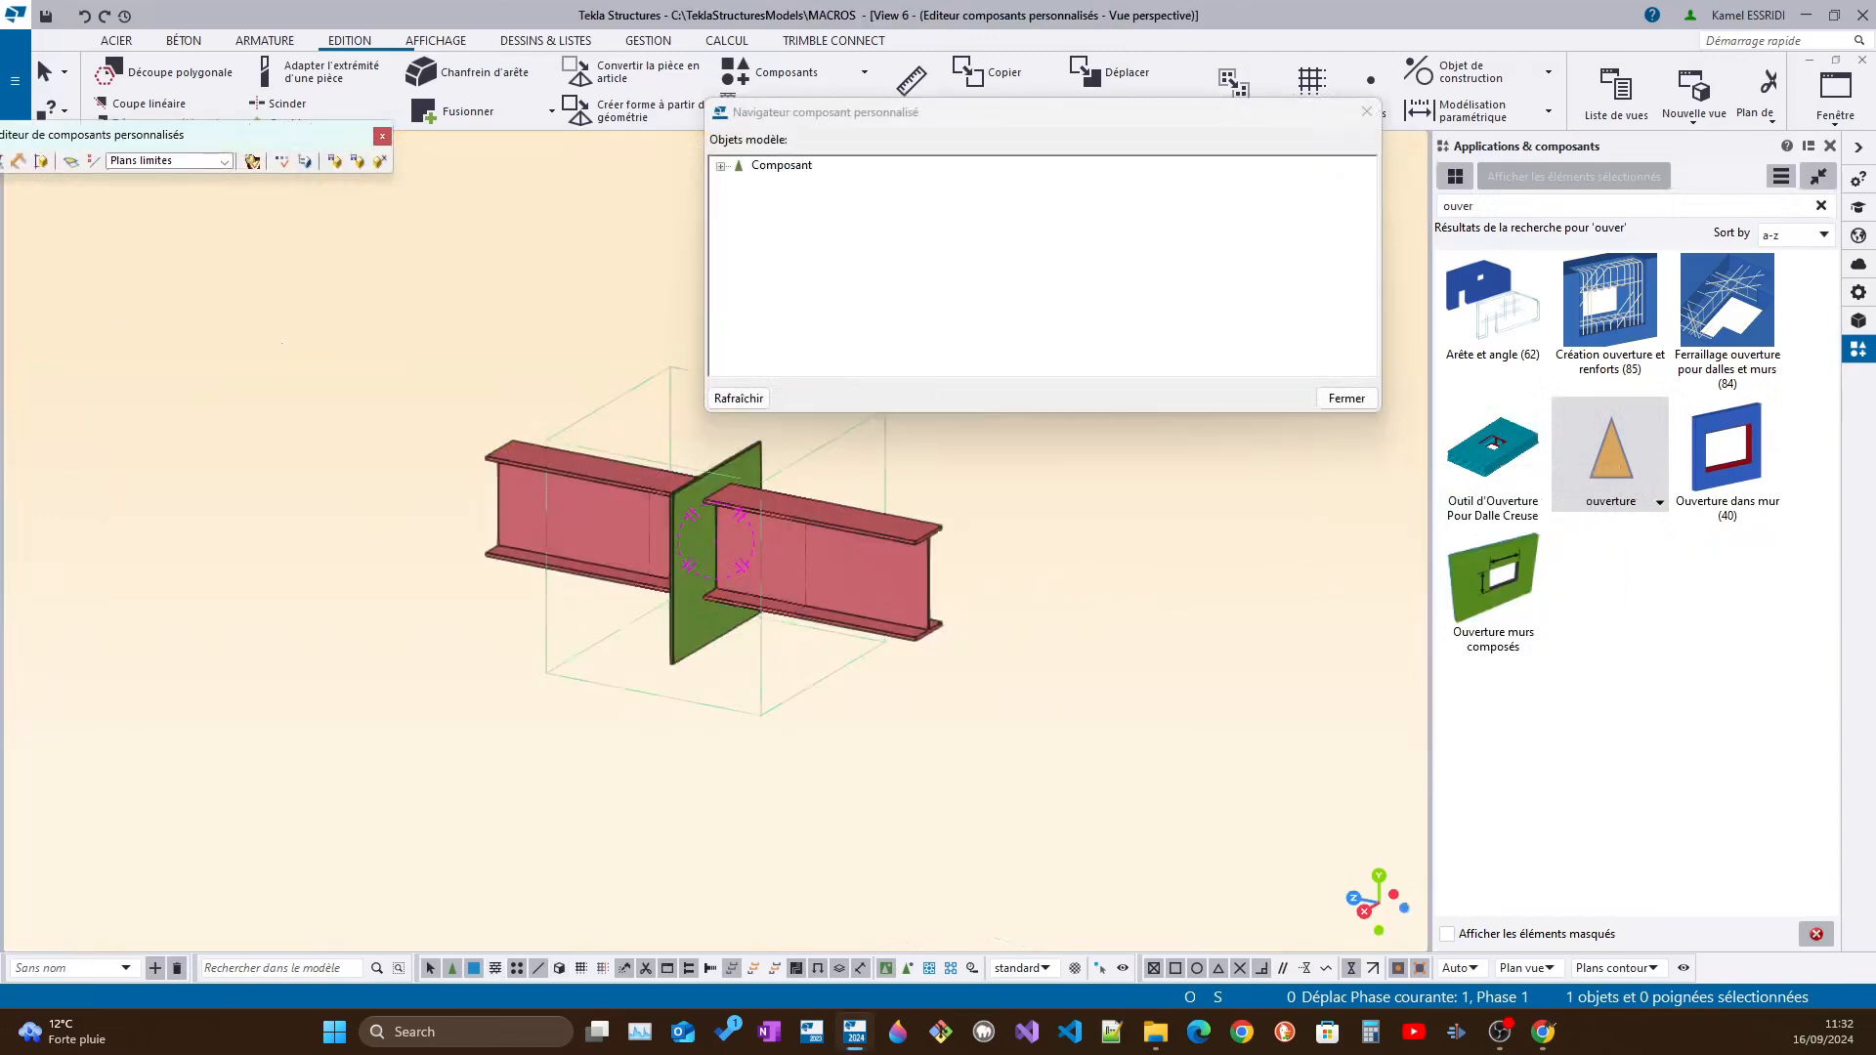
# Reposition the component editor toolbar and the component browser, and expand the Composant tree
pyautogui.moveTo(278, 134); pyautogui.dragTo(433, 172)
pyautogui.moveTo(961, 118); pyautogui.dragTo(1088, 205)
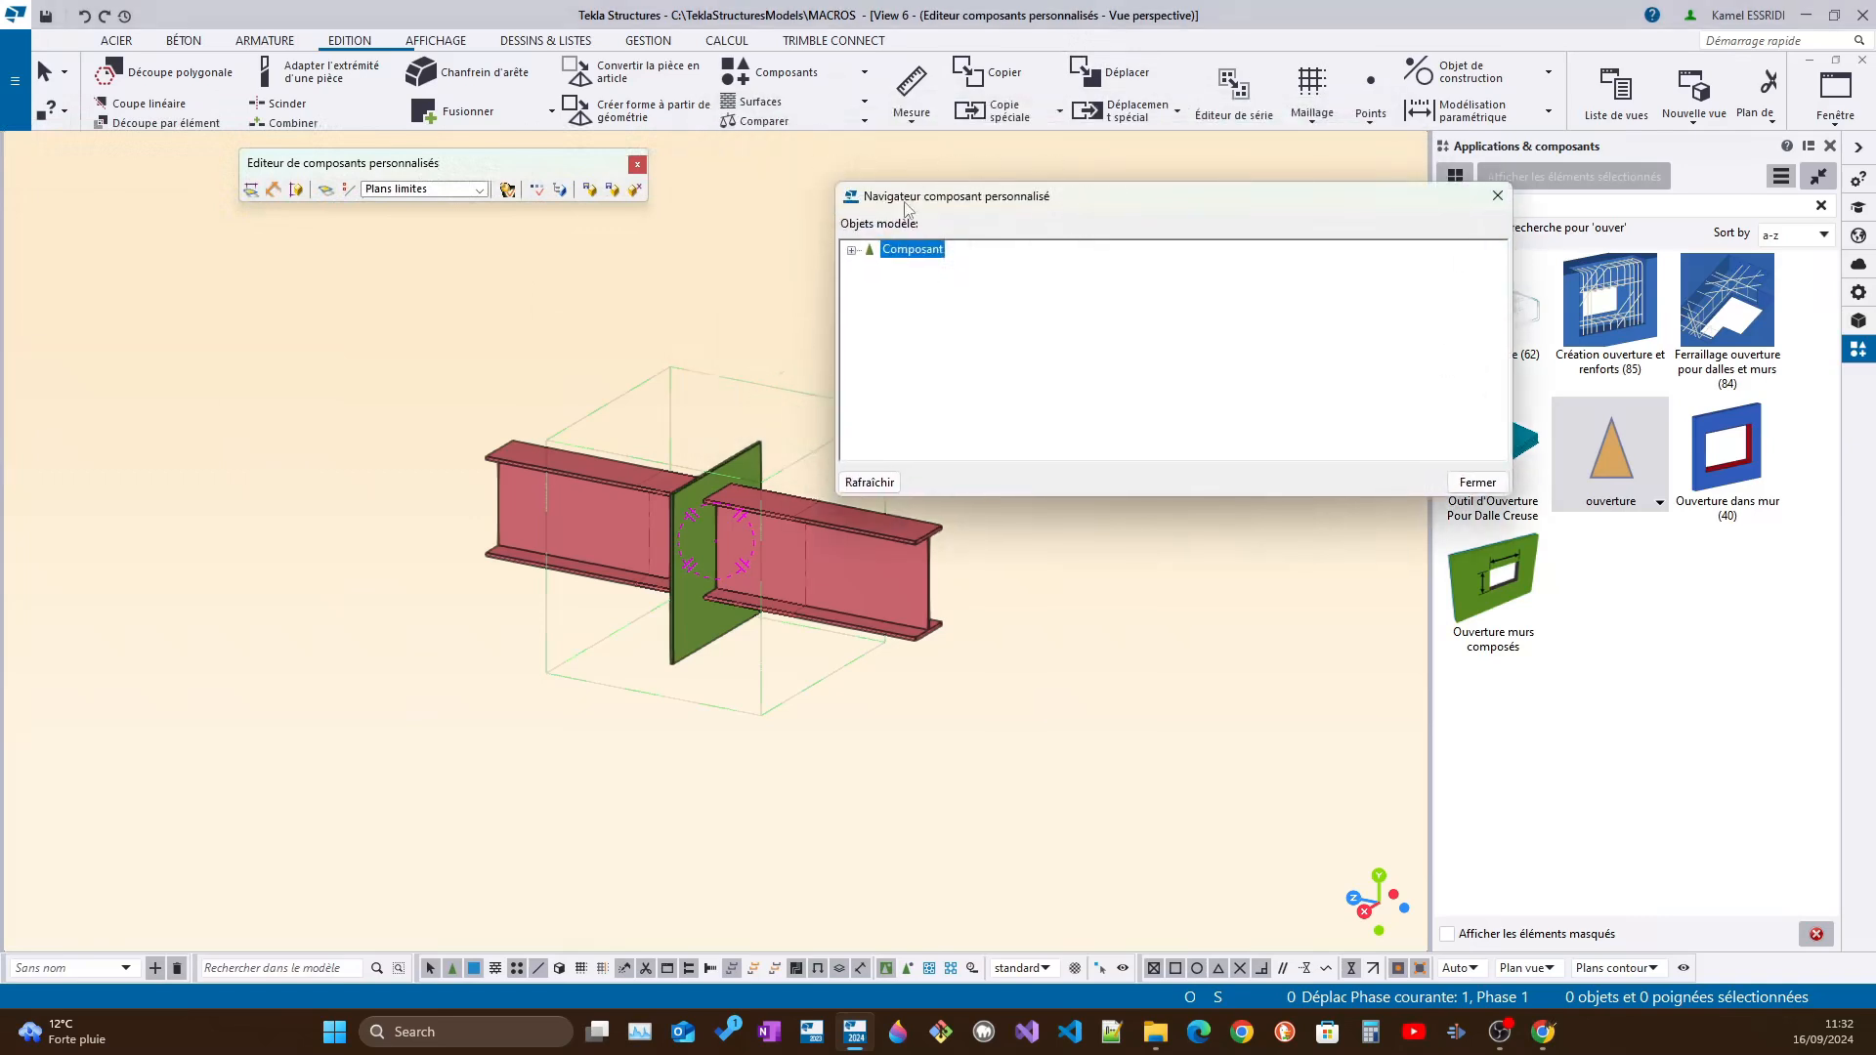
pyautogui.click(851, 250)
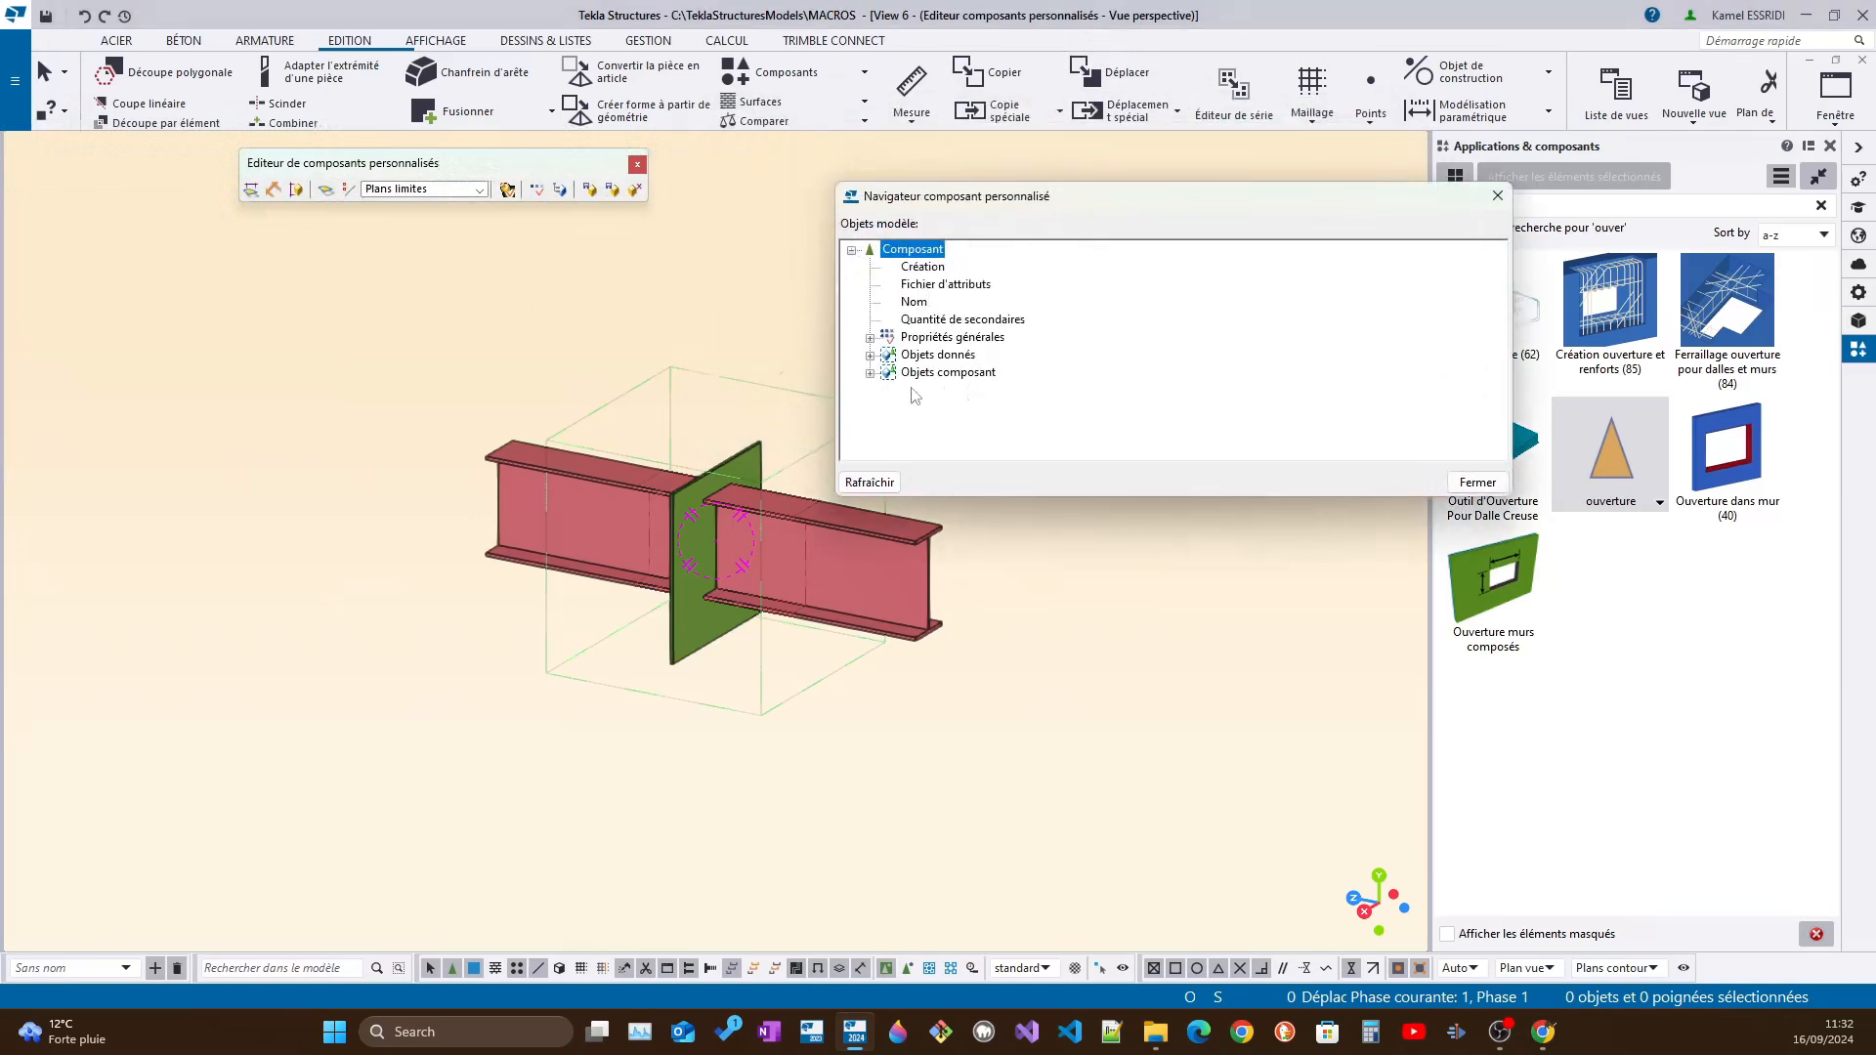
# Select the plate, reposition the component editor toolbar, and open the Variables list for the component parameters
pyautogui.scroll(1, 687, 545)
pyautogui.scroll(1, 686, 542)
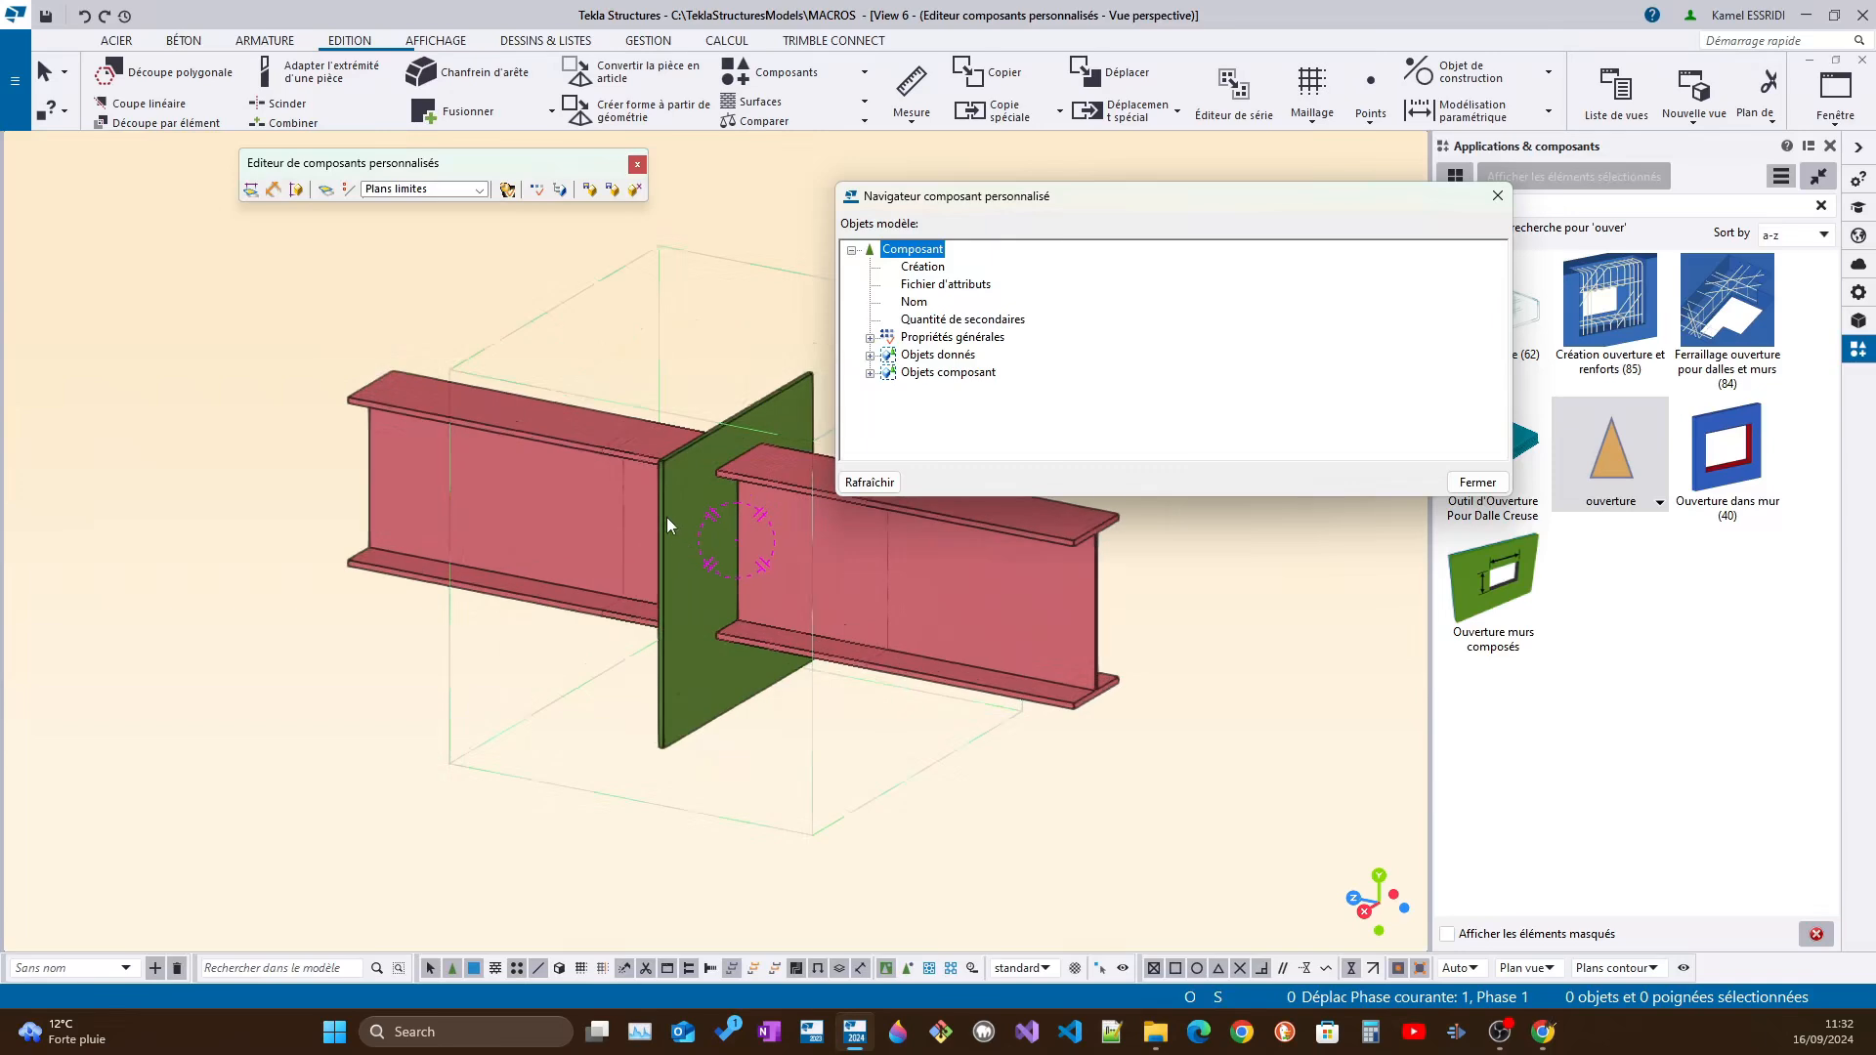
pyautogui.click(666, 518)
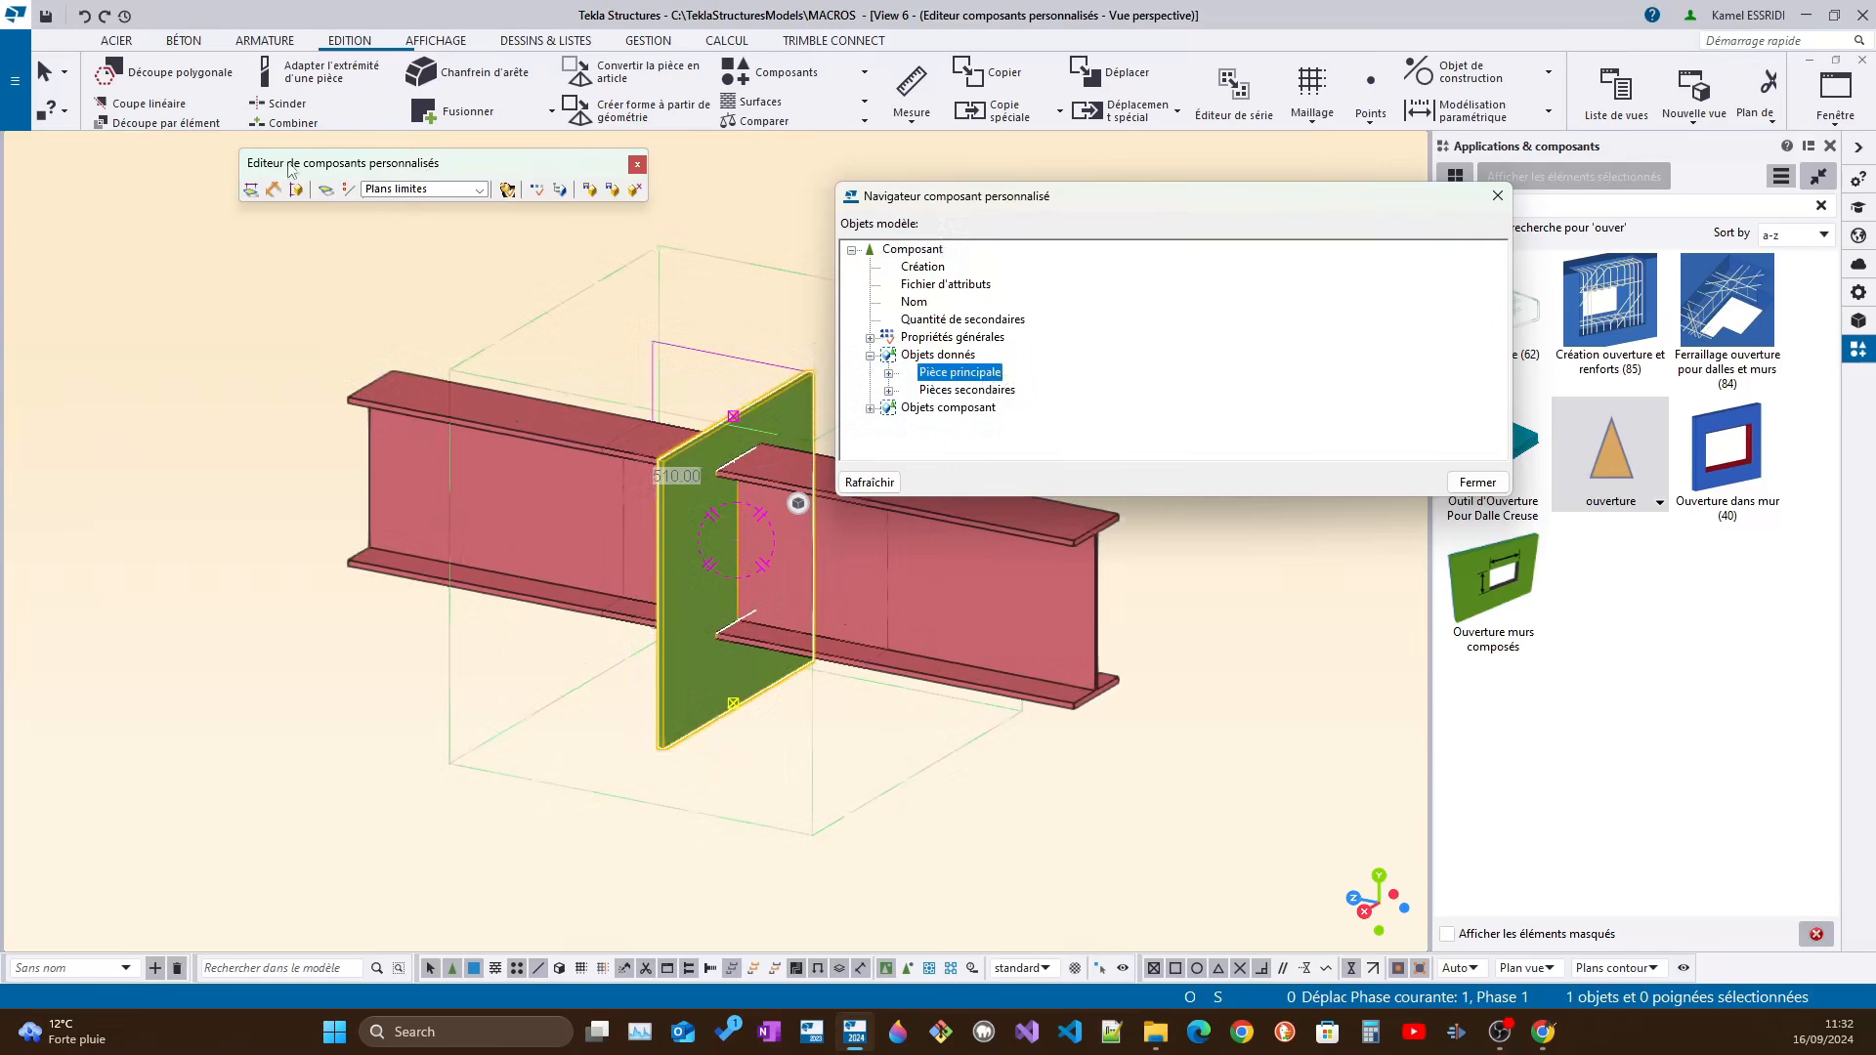
pyautogui.moveTo(390, 179); pyautogui.dragTo(637, 166)
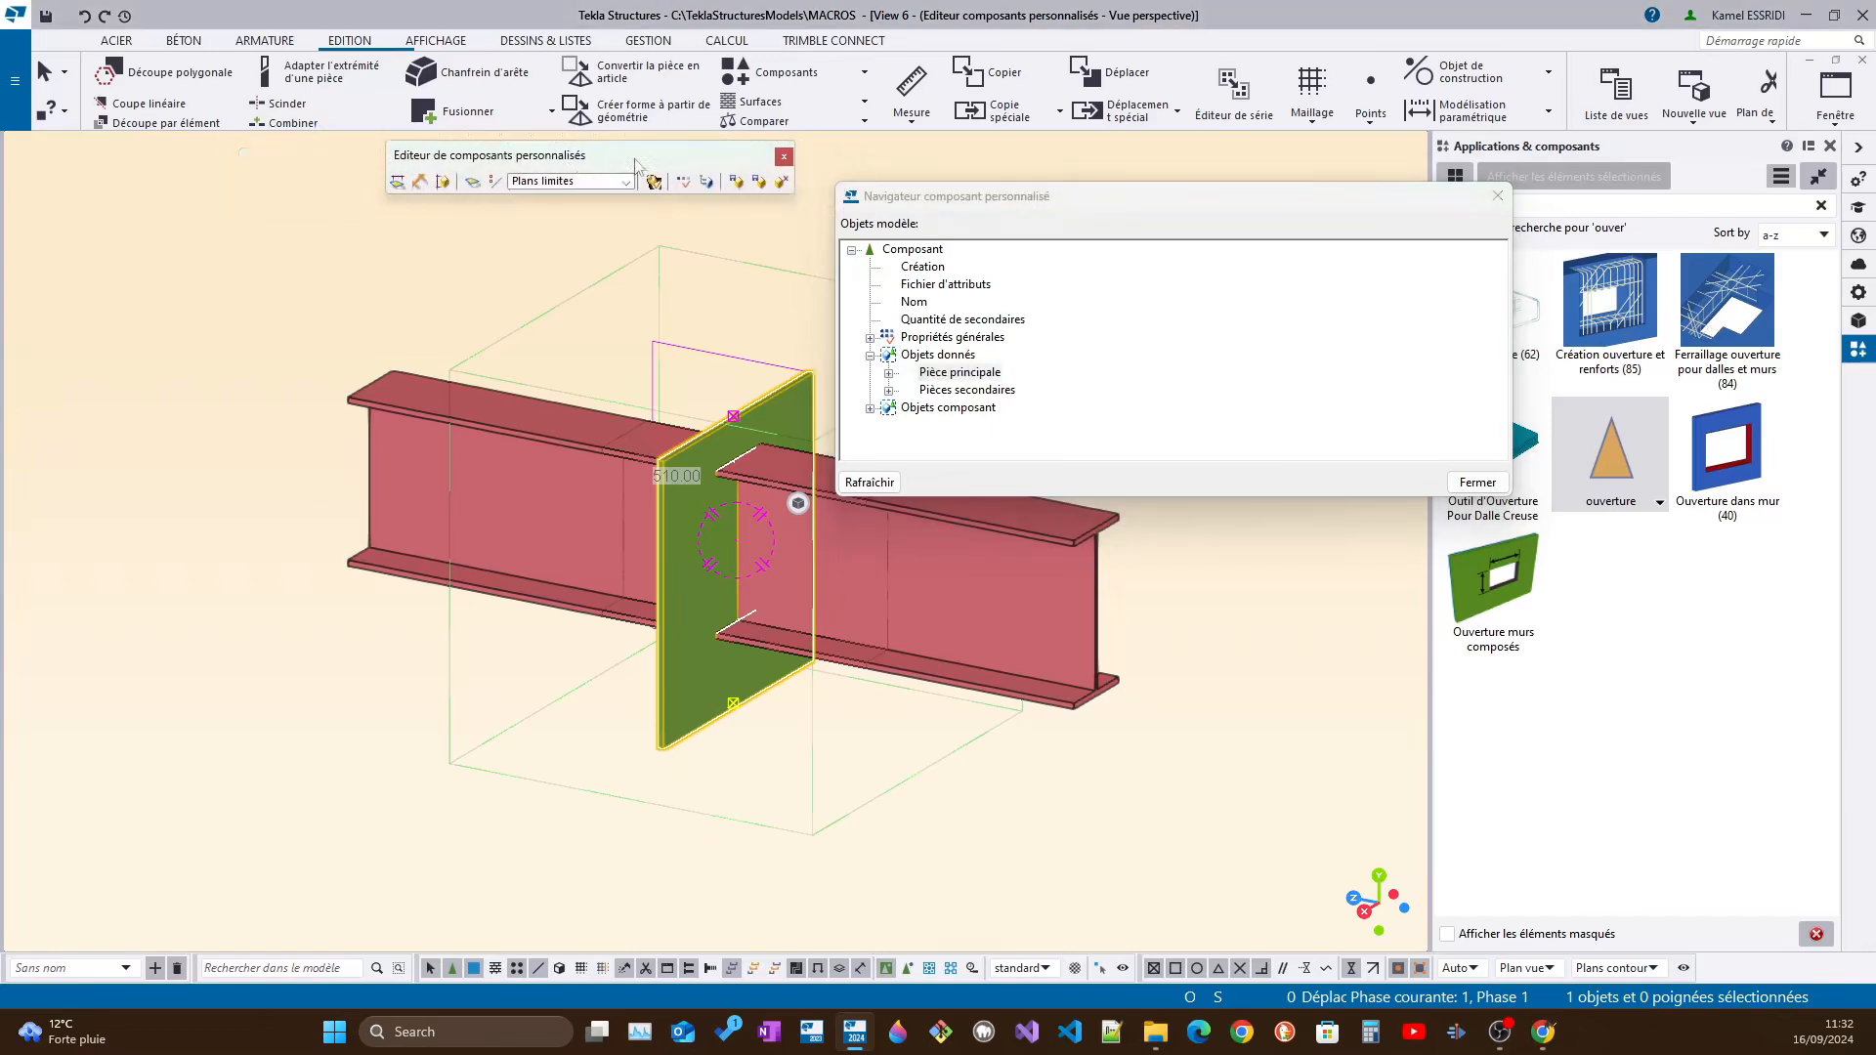
pyautogui.click(683, 183)
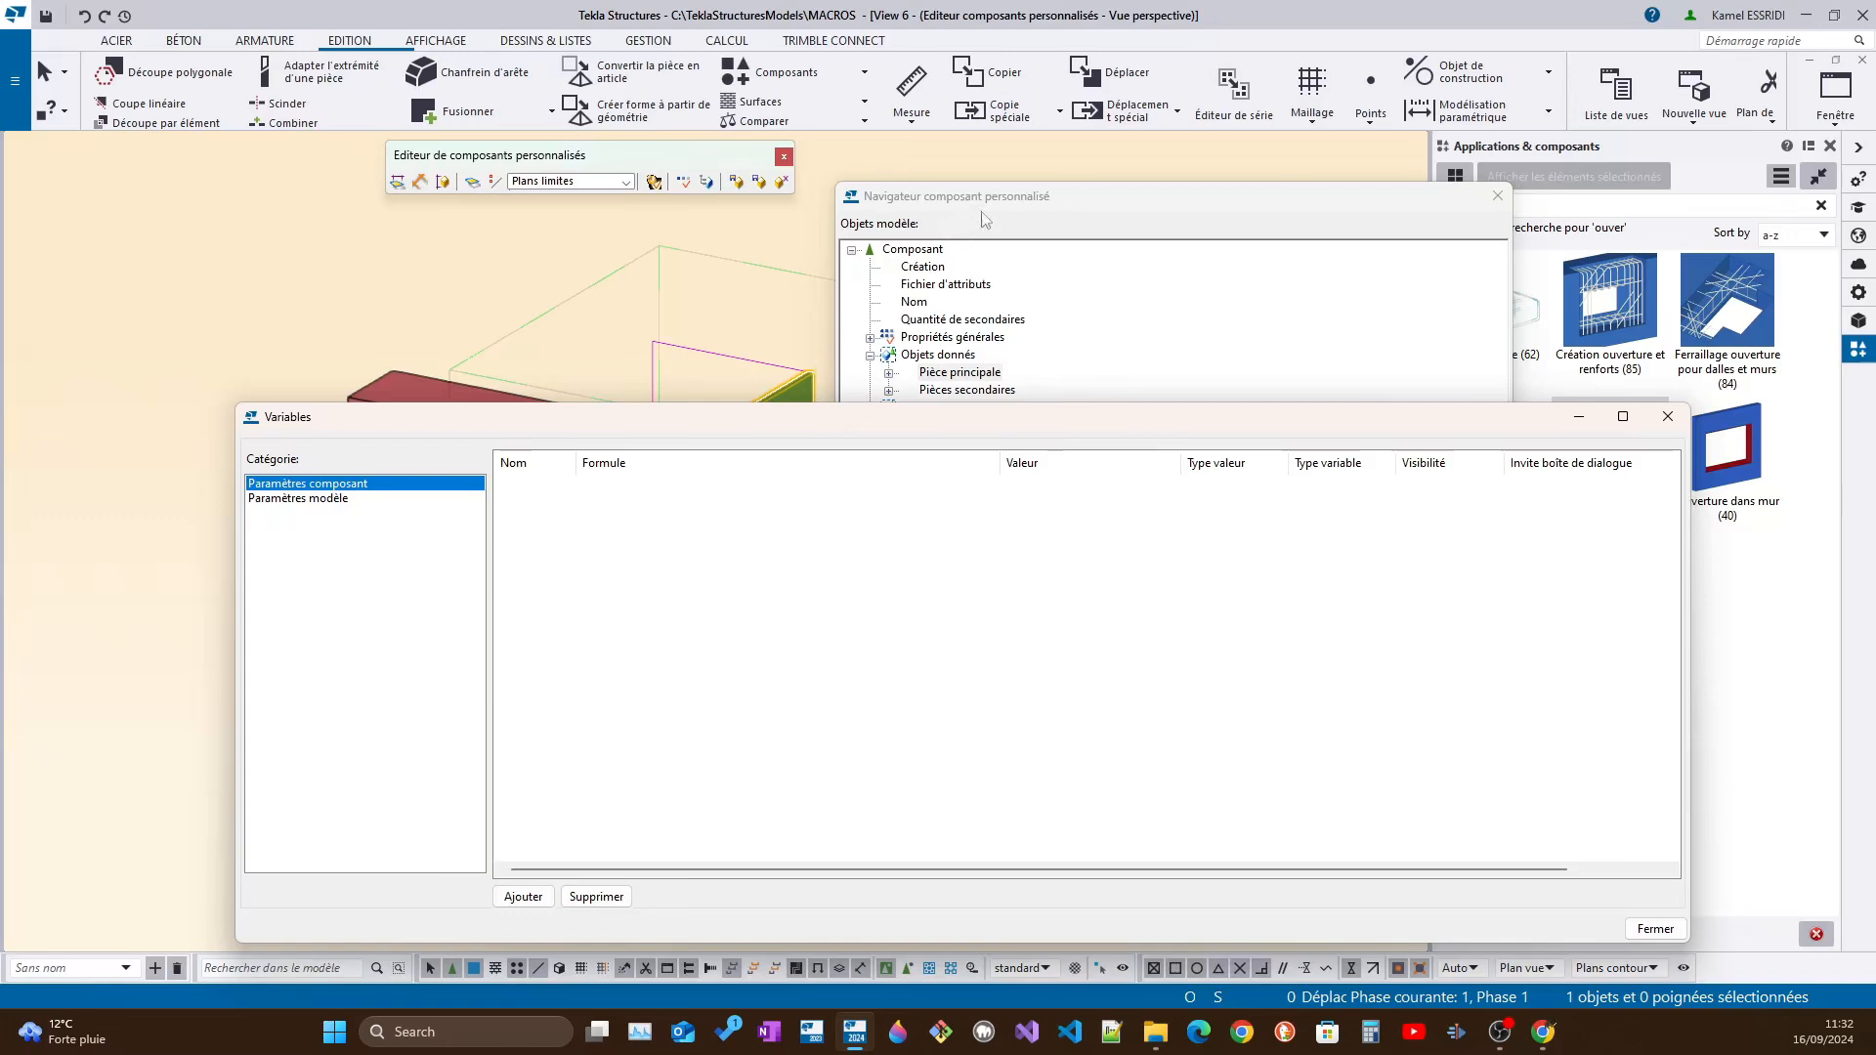
pyautogui.scroll(-5, 750, 225)
pyautogui.scroll(4, 731, 310)
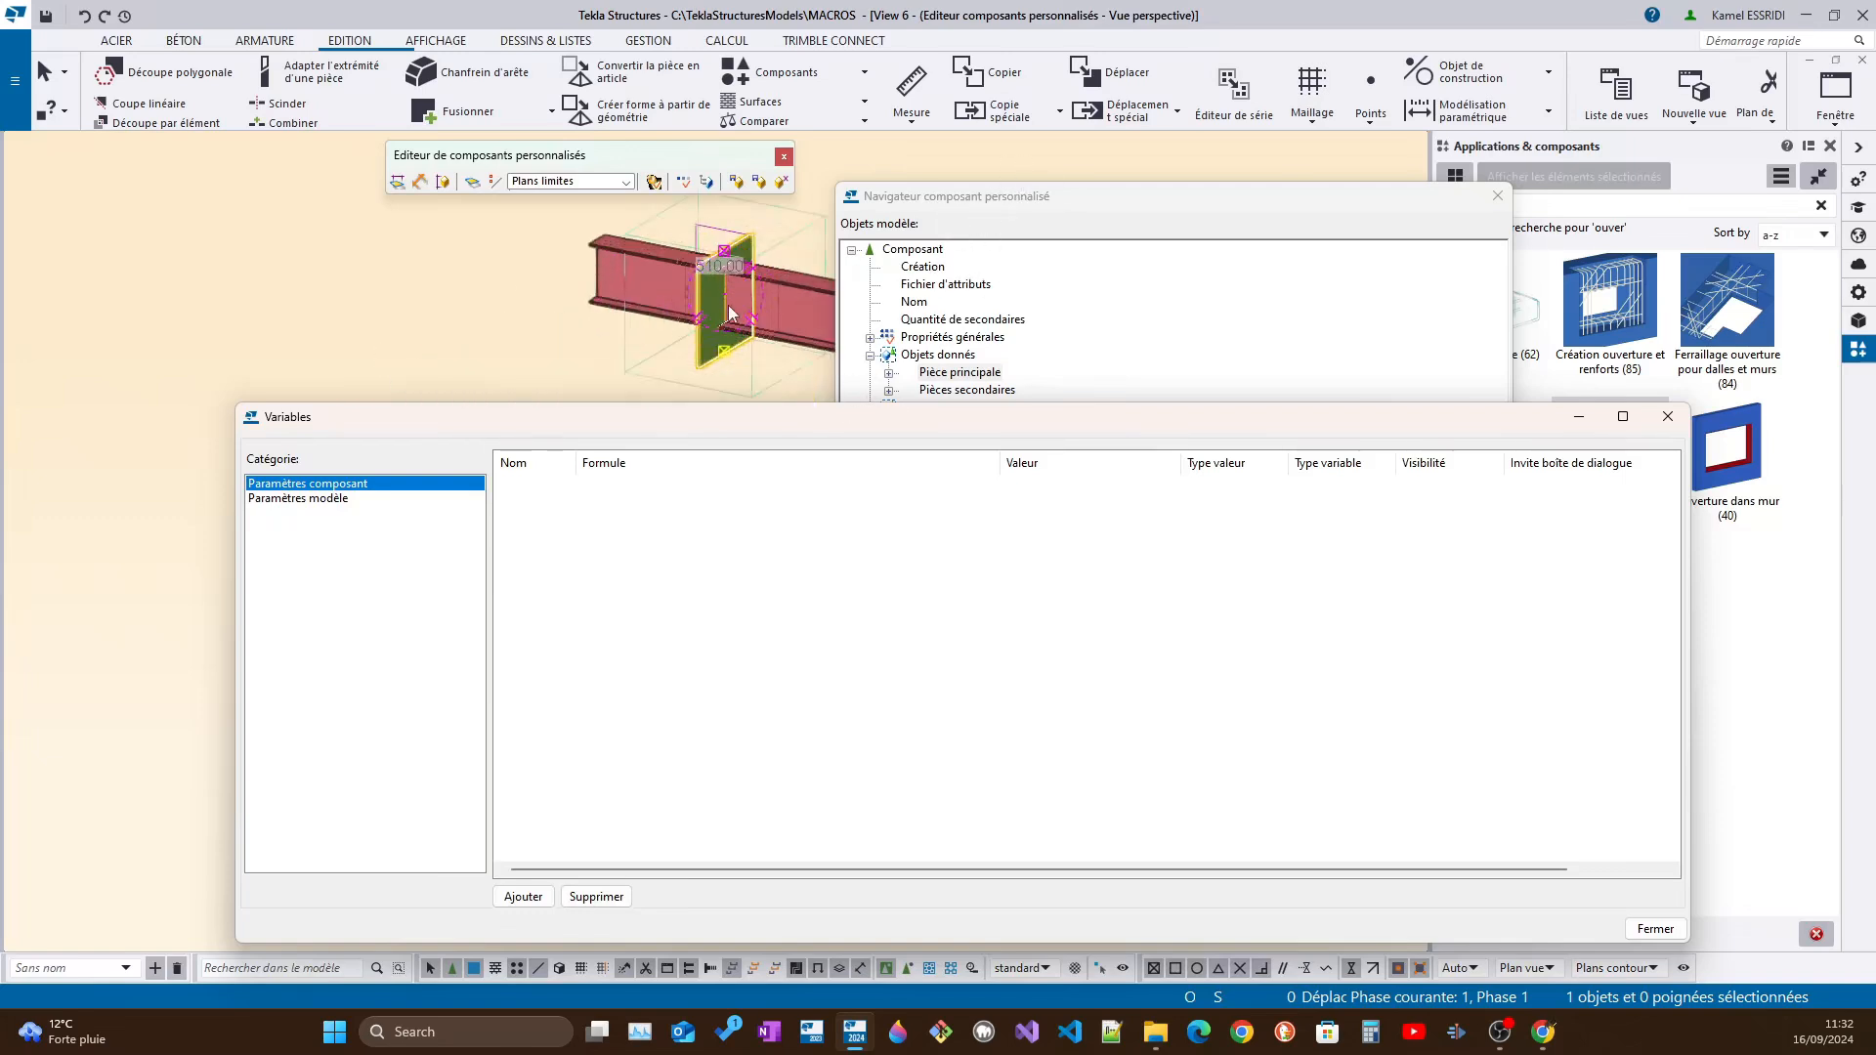
pyautogui.moveTo(731, 311); pyautogui.dragTo(588, 343, button='middle')
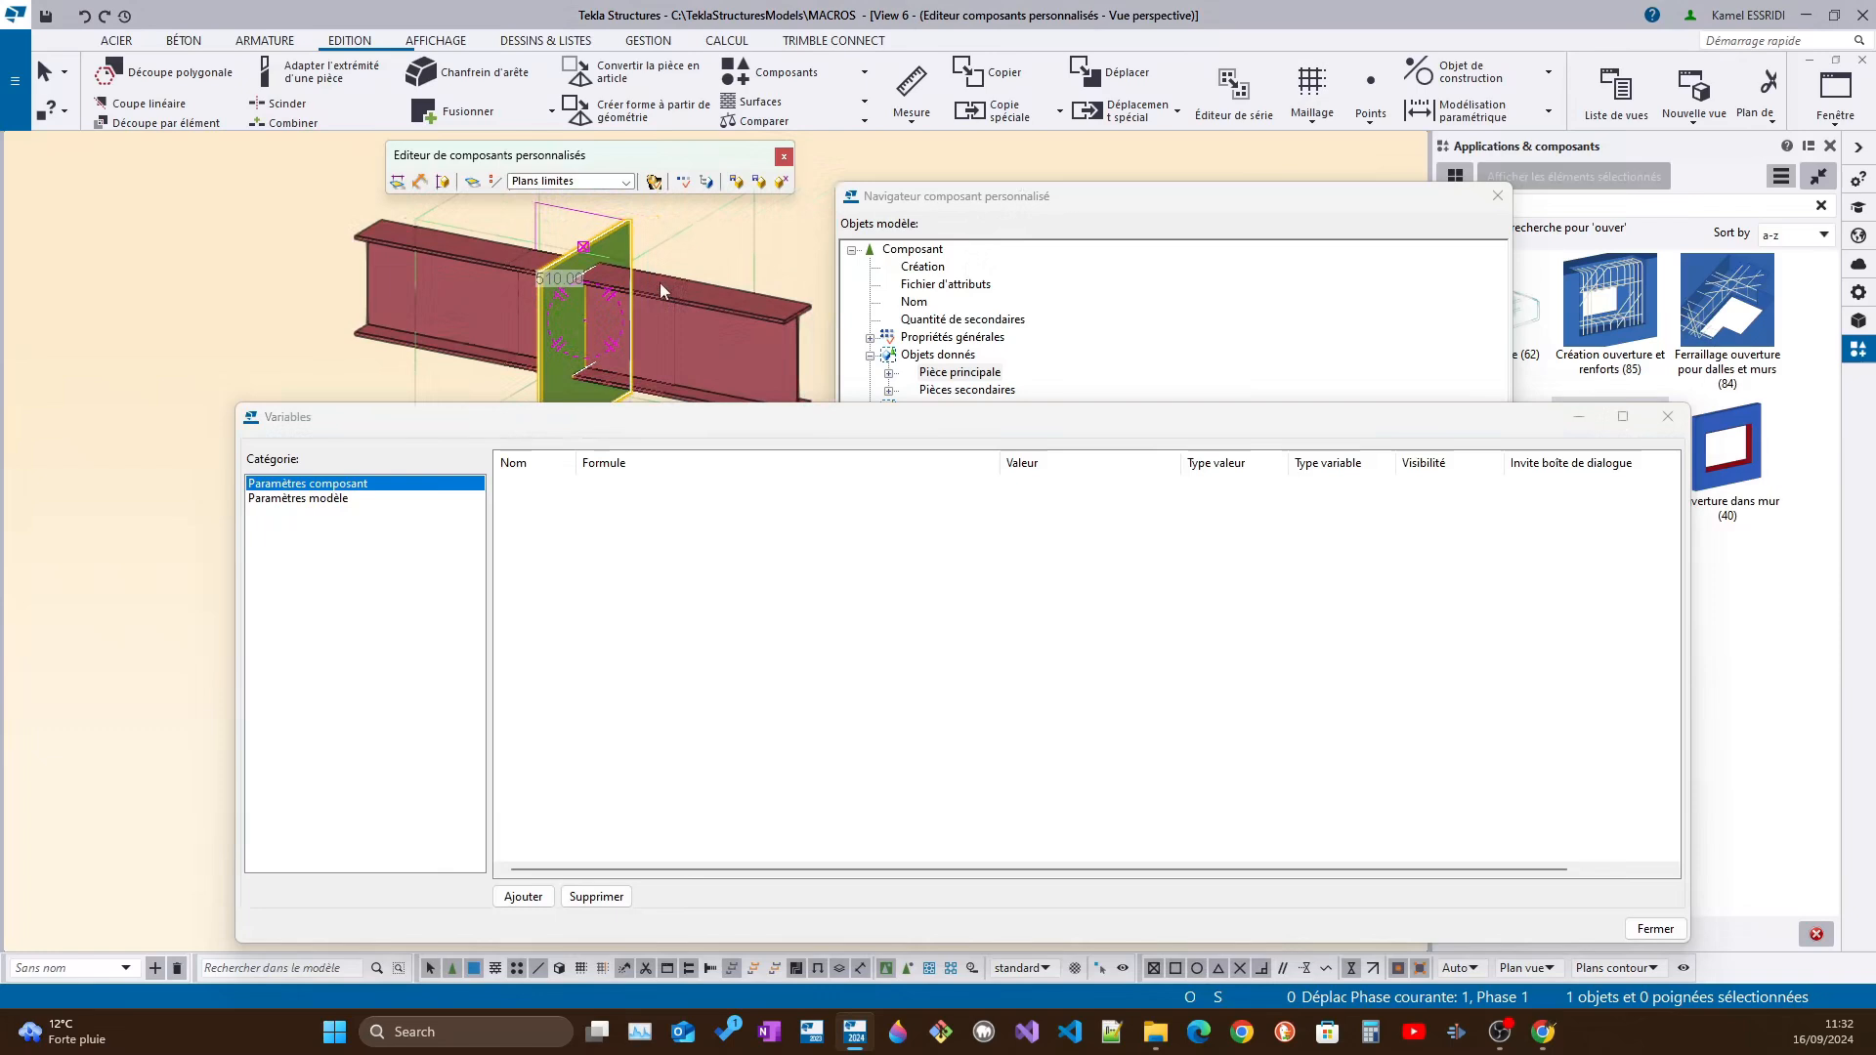
# Compare the component editor's perspective view (View 6) with the main model view (View 1 - 3D) and return to View 6
pyautogui.click(1837, 103)
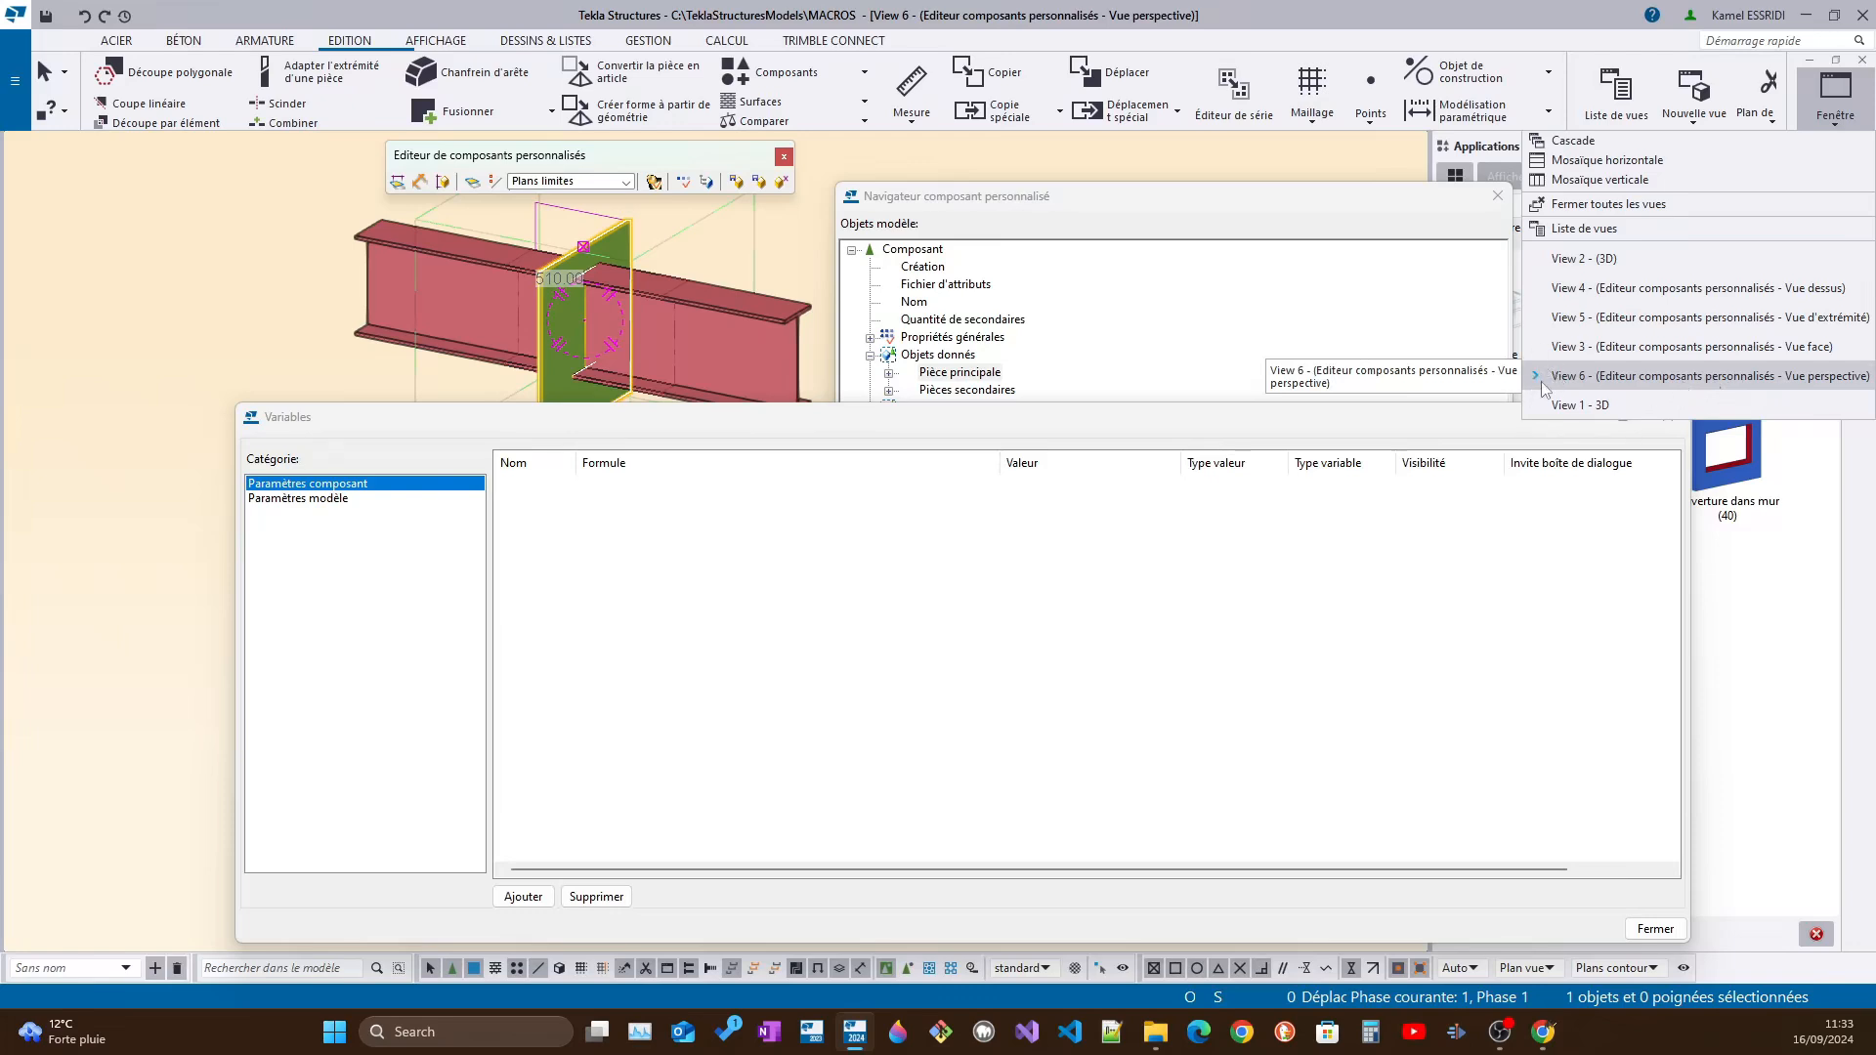
pyautogui.click(1642, 379)
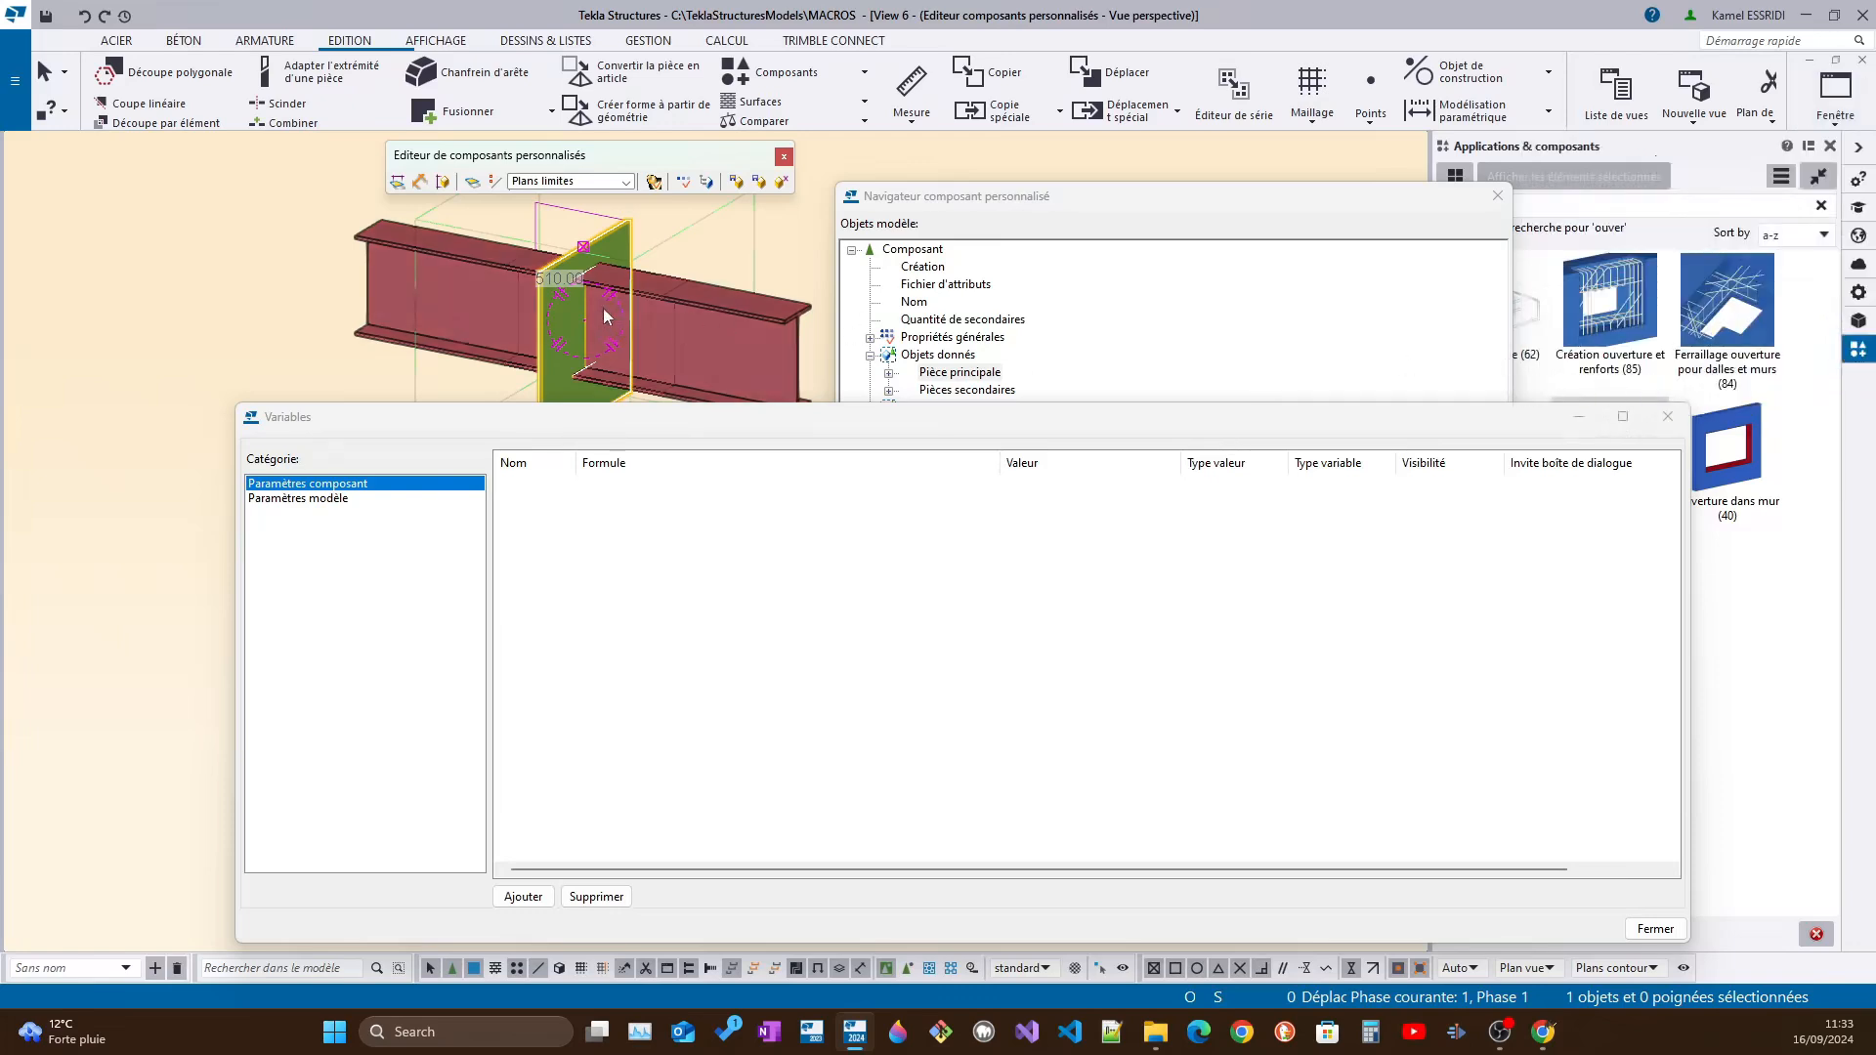
pyautogui.click(1836, 92)
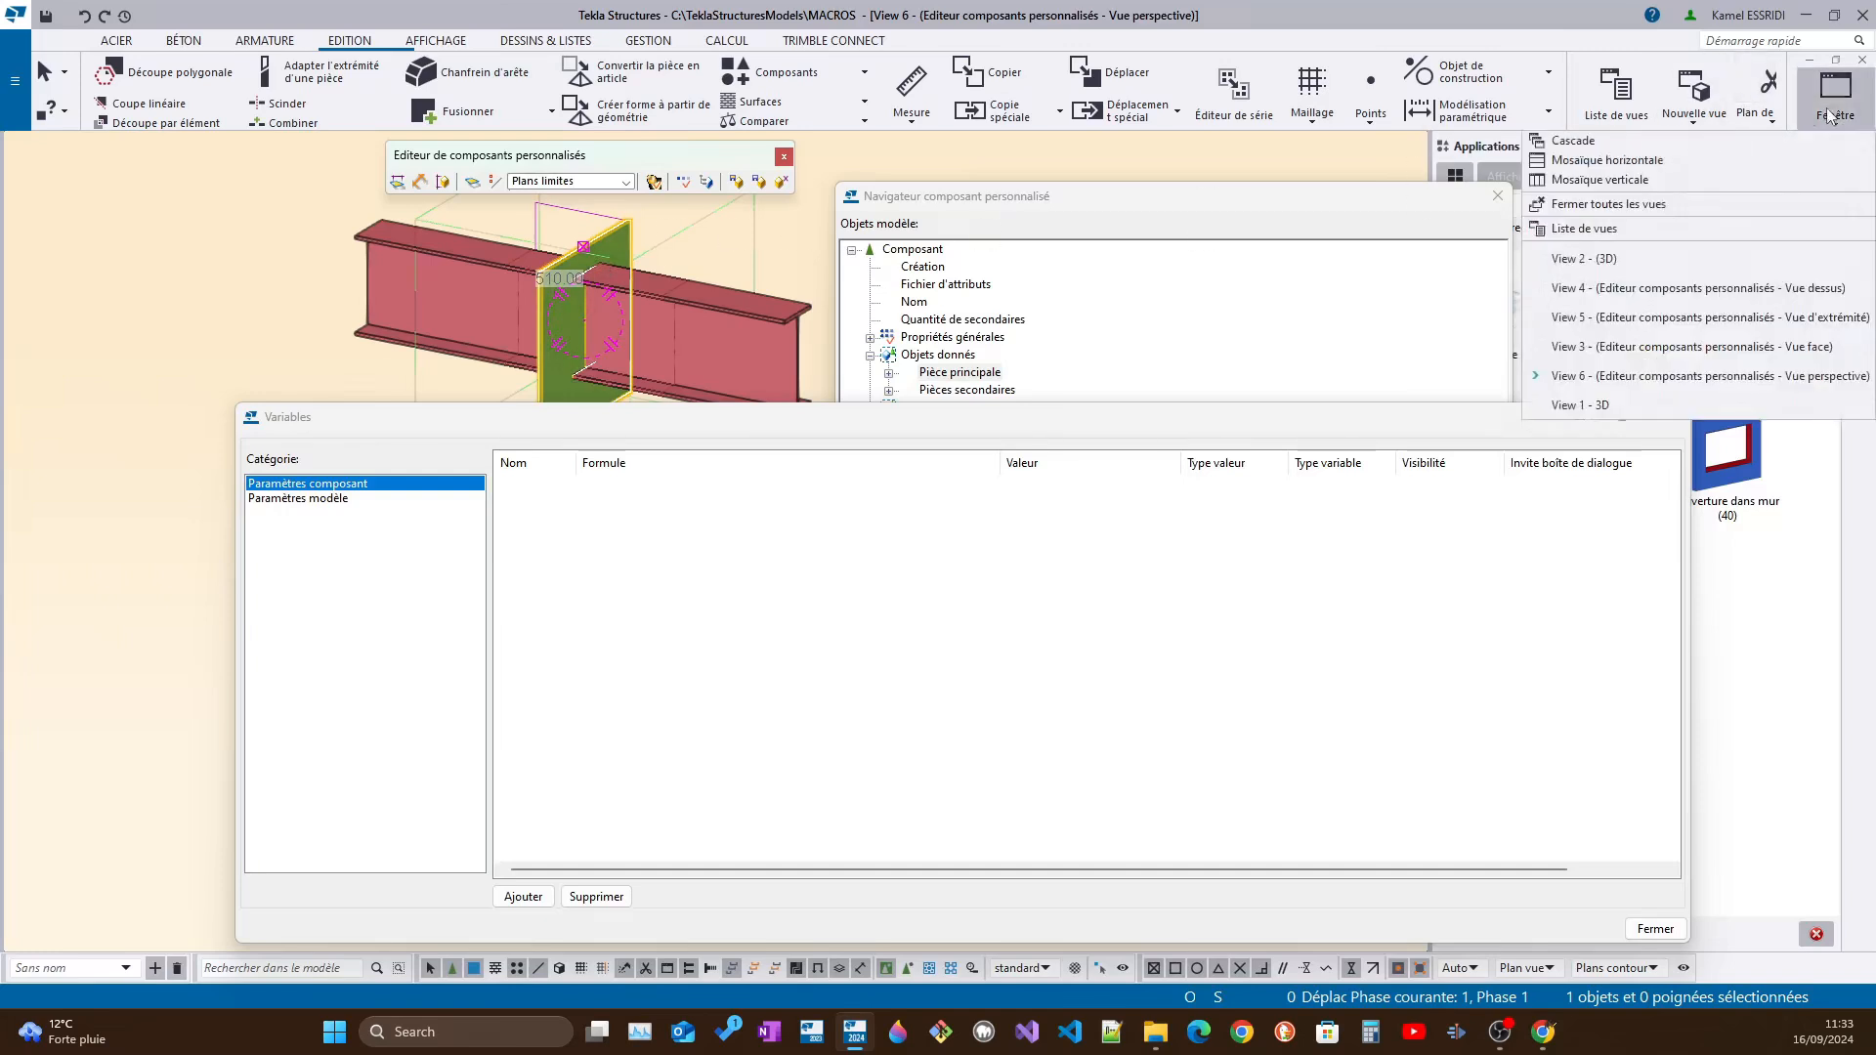
pyautogui.click(1679, 408)
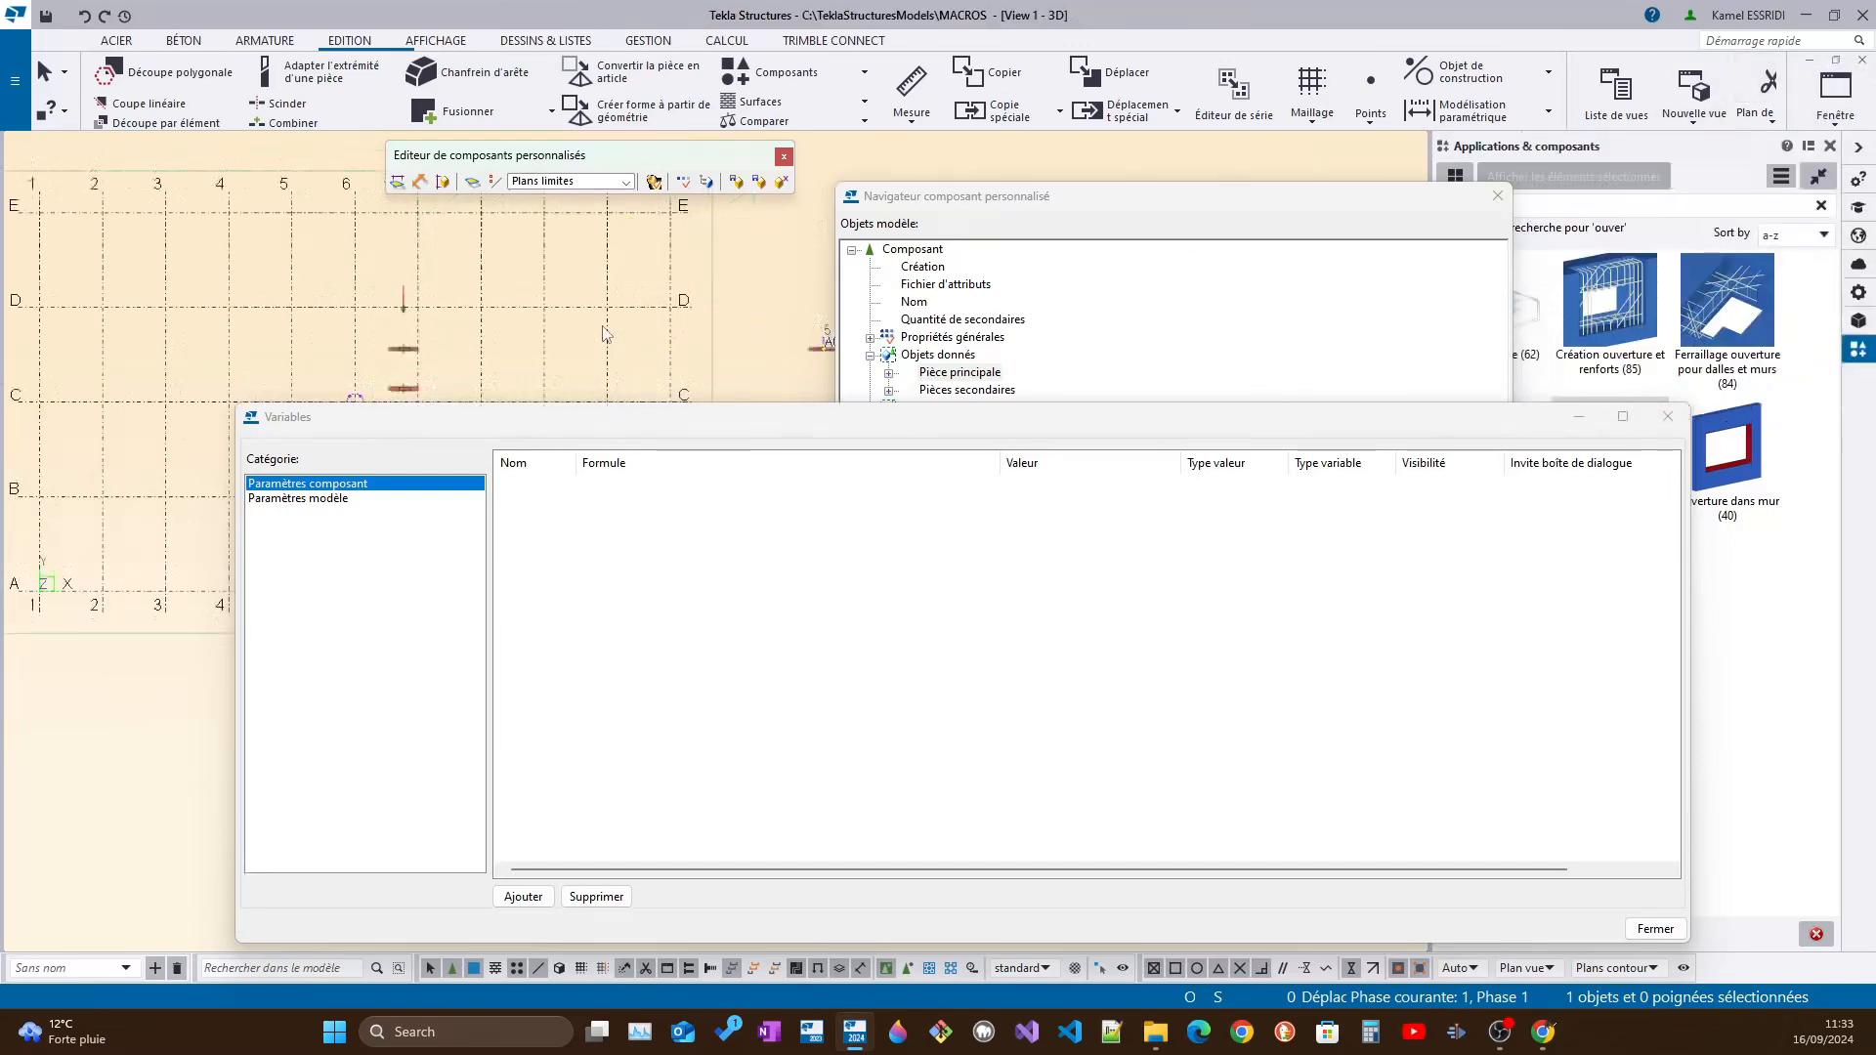
pyautogui.moveTo(292, 340); pyautogui.dragTo(301, 166, button='middle')
pyautogui.scroll(-4, 299, 168)
pyautogui.scroll(4, 283, 202)
pyautogui.moveTo(287, 250); pyautogui.dragTo(298, 383, button='middle')
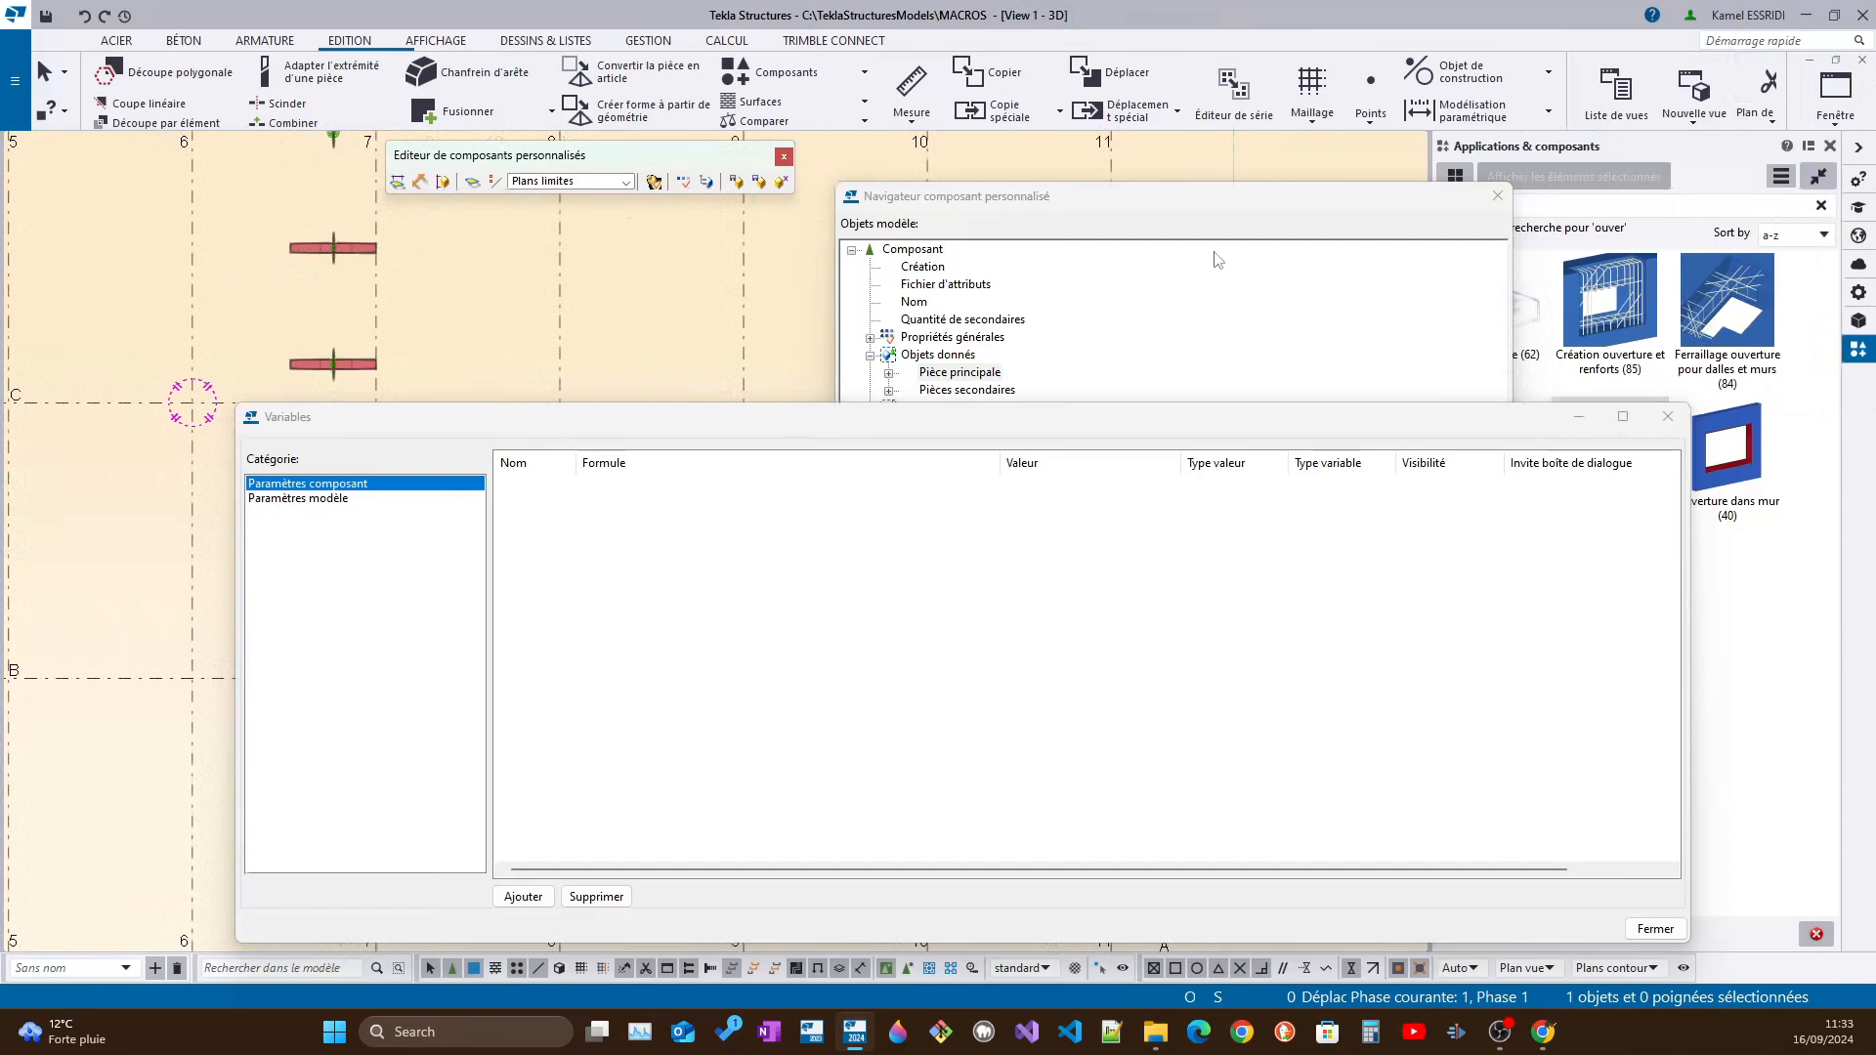
pyautogui.click(1835, 93)
pyautogui.click(1733, 374)
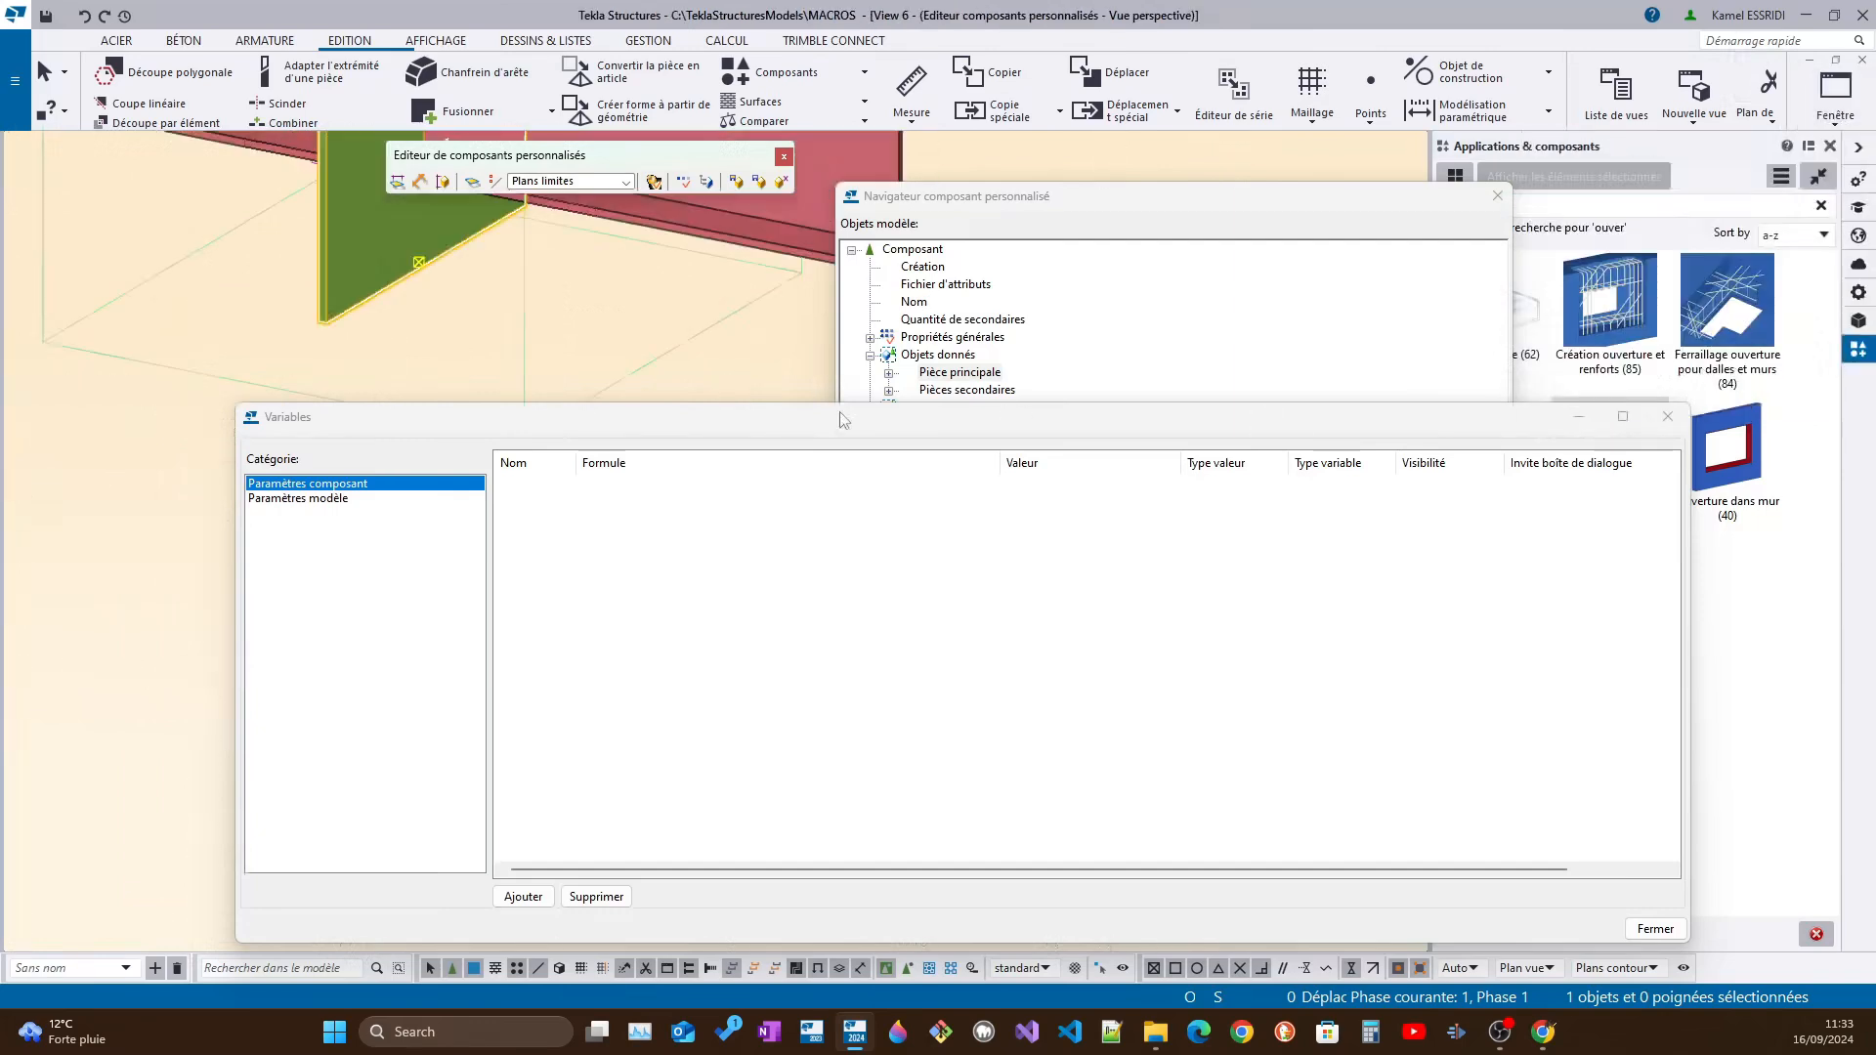
pyautogui.scroll(3, 510, 313)
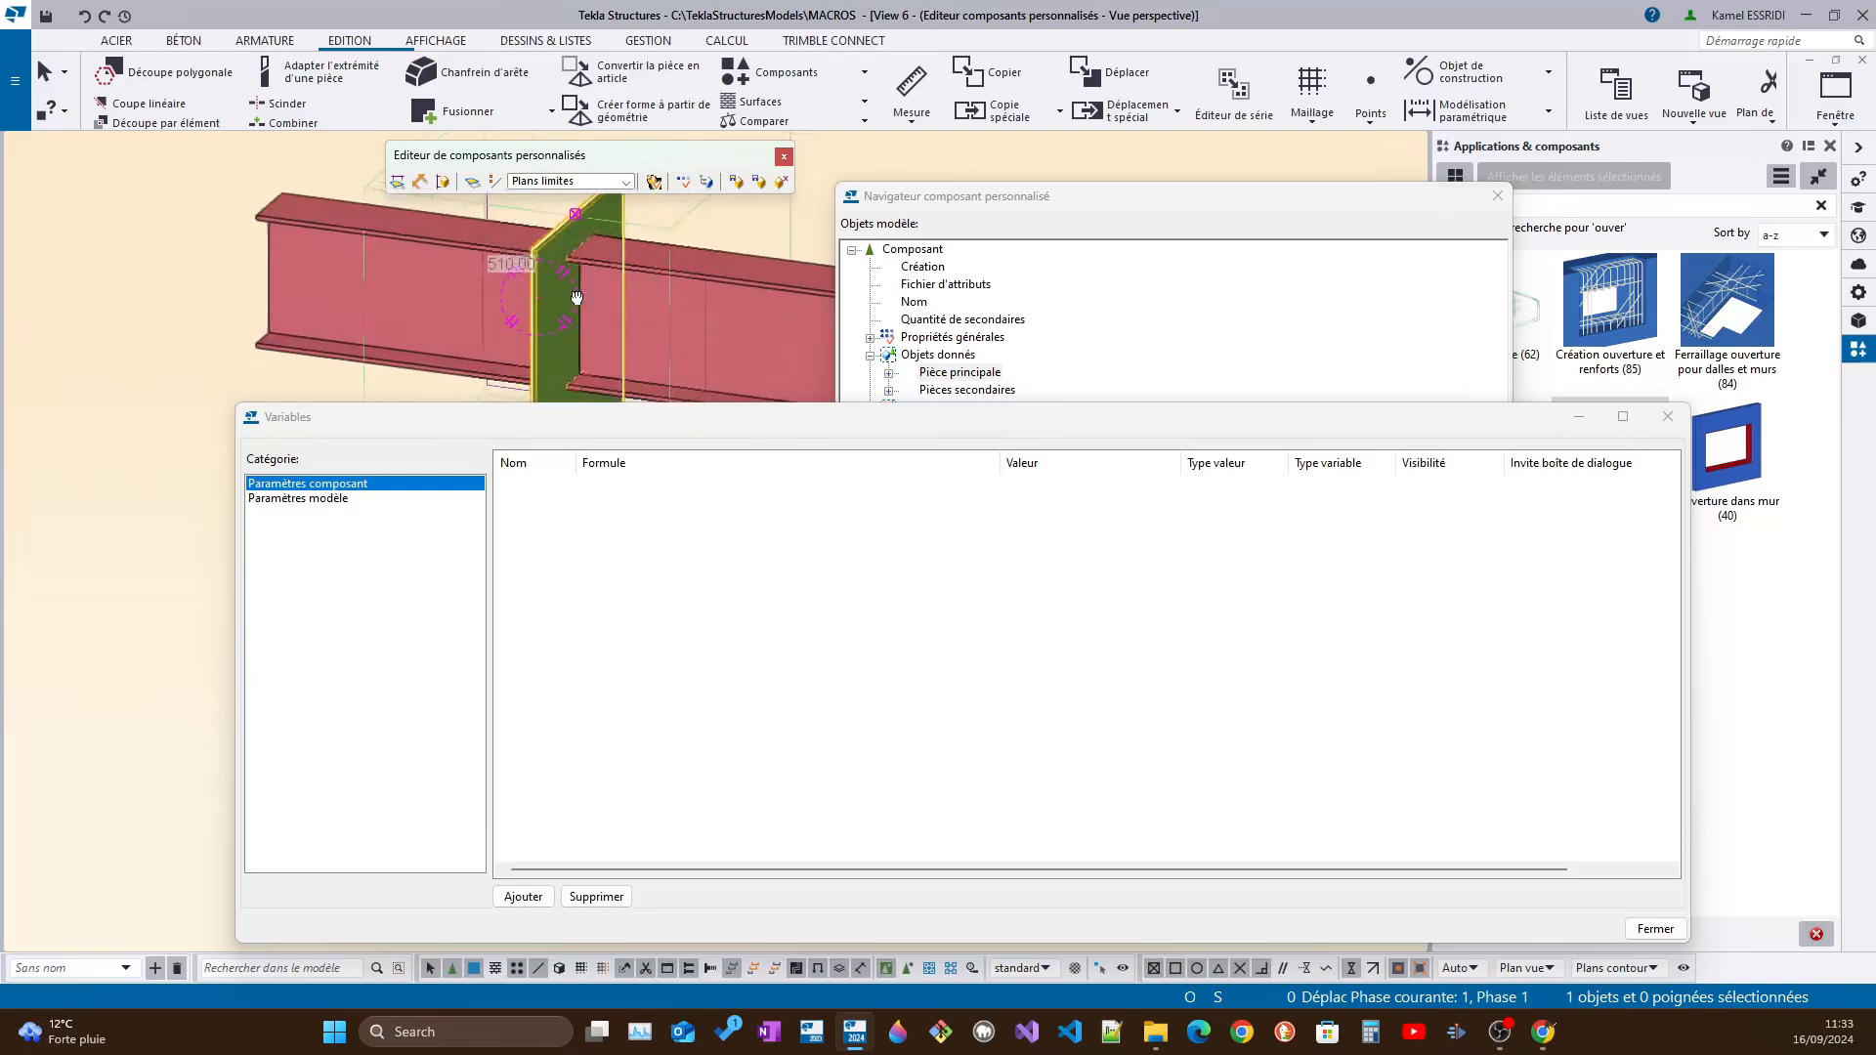
pyautogui.keyDown('ctrl'); pyautogui.moveTo(623, 283); pyautogui.dragTo(542, 302, button='middle'); pyautogui.keyUp('ctrl')
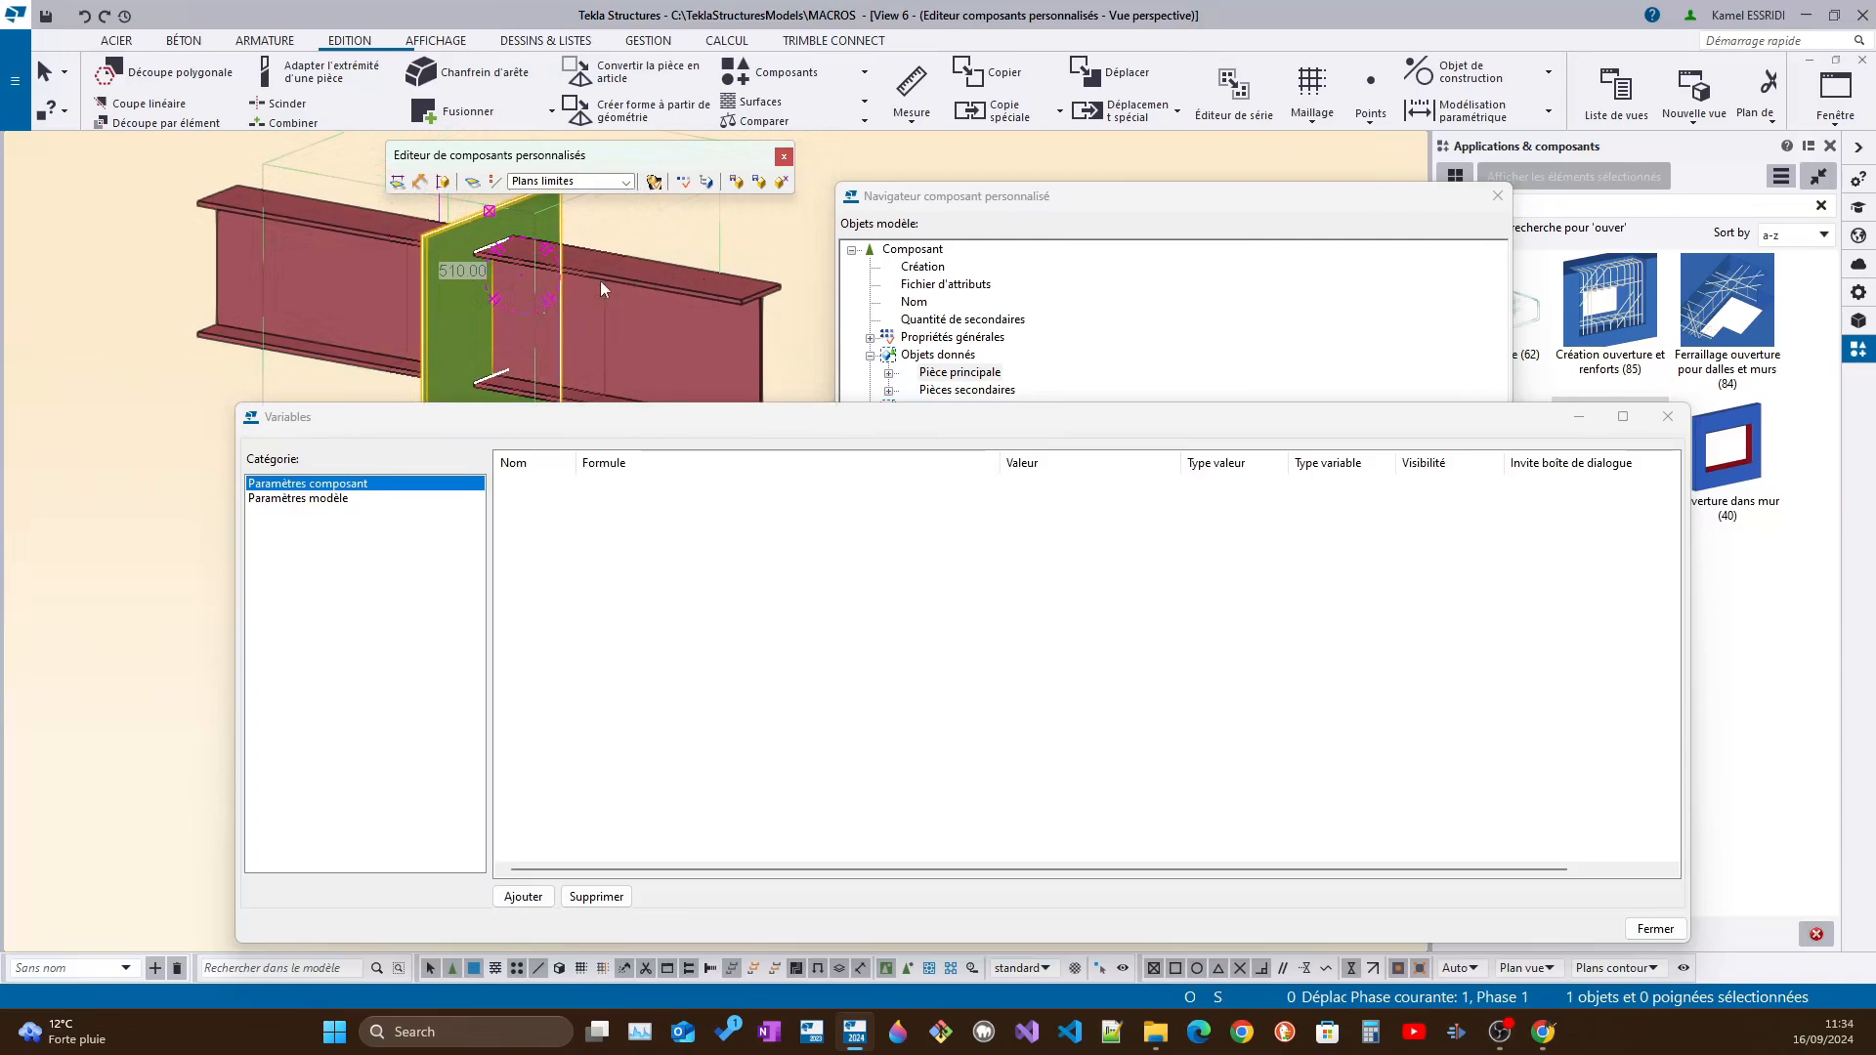
# Select the part cut in the plate to locate it in the component browser
pyautogui.scroll(3, 531, 278)
pyautogui.click(731, 319)
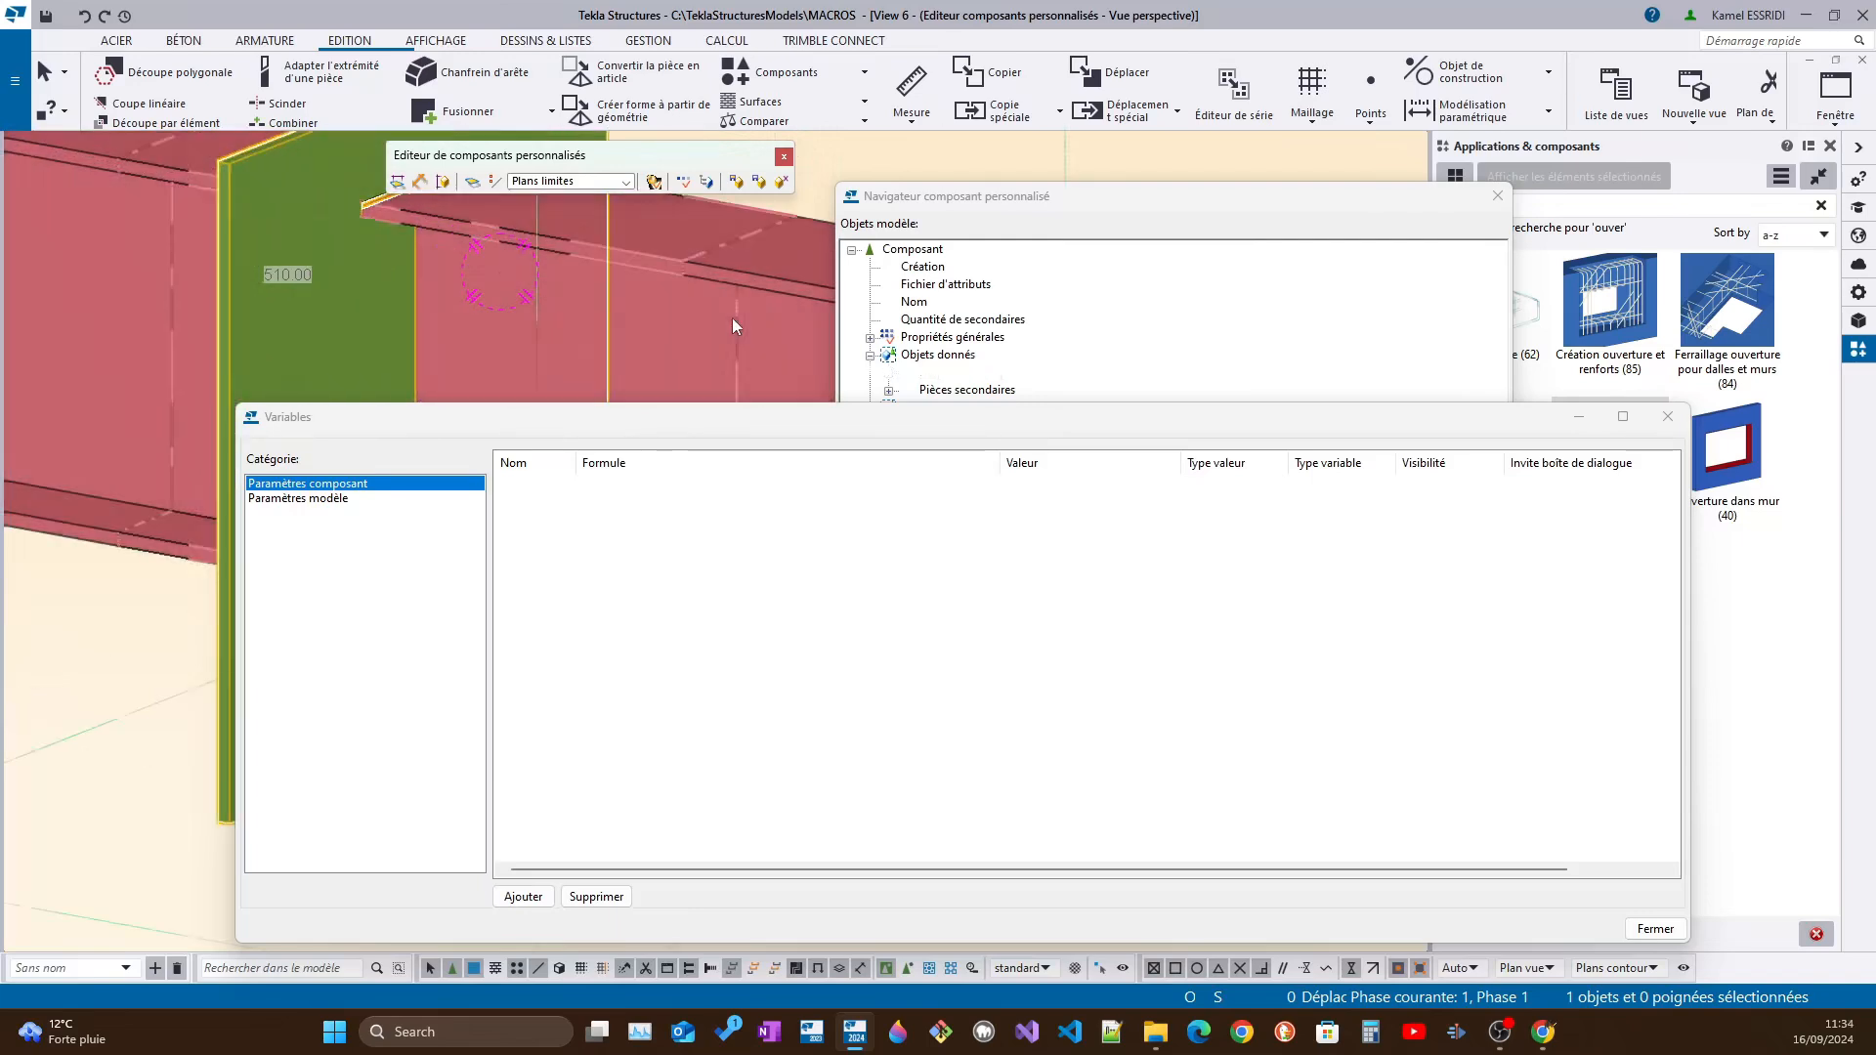
pyautogui.scroll(-3, 731, 319)
pyautogui.moveTo(731, 318); pyautogui.dragTo(623, 237, button='middle')
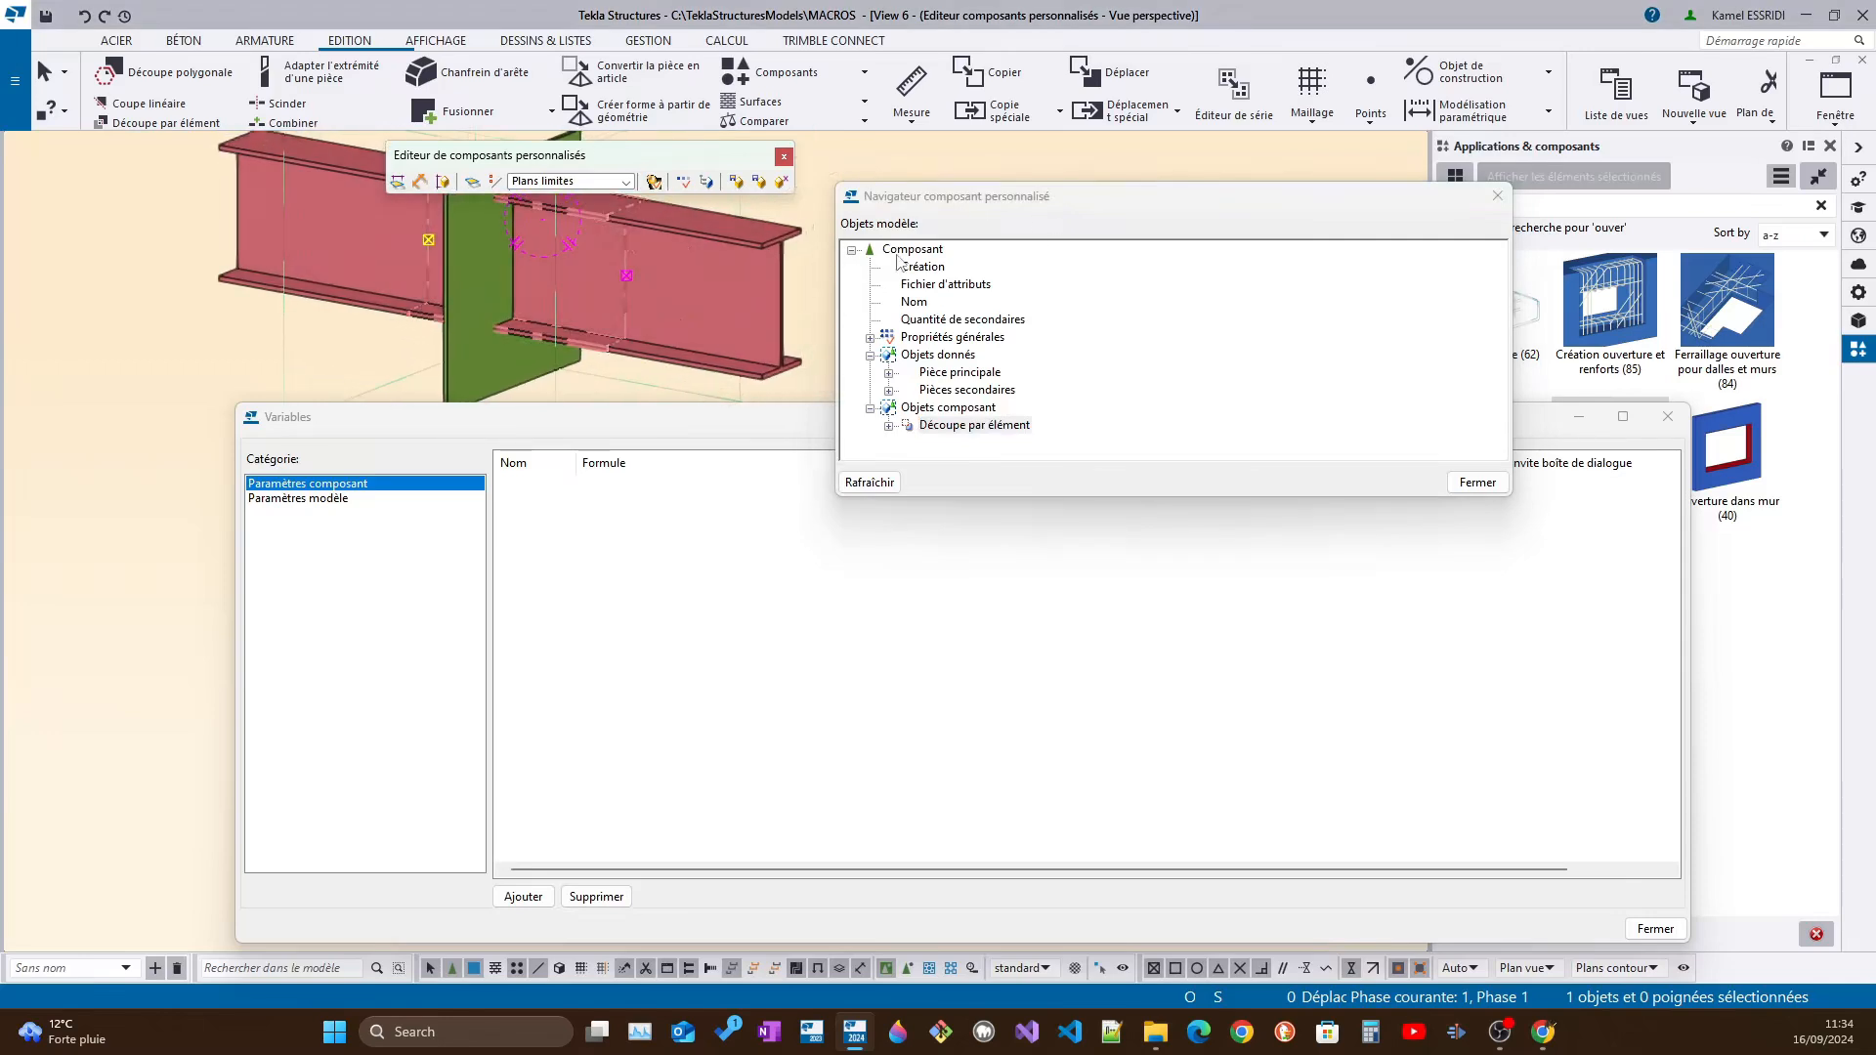
# Move and narrow the component browser, and reposition the editor toolbar and the Variables window to uncover the model
pyautogui.moveTo(1148, 206); pyautogui.dragTo(1418, 87)
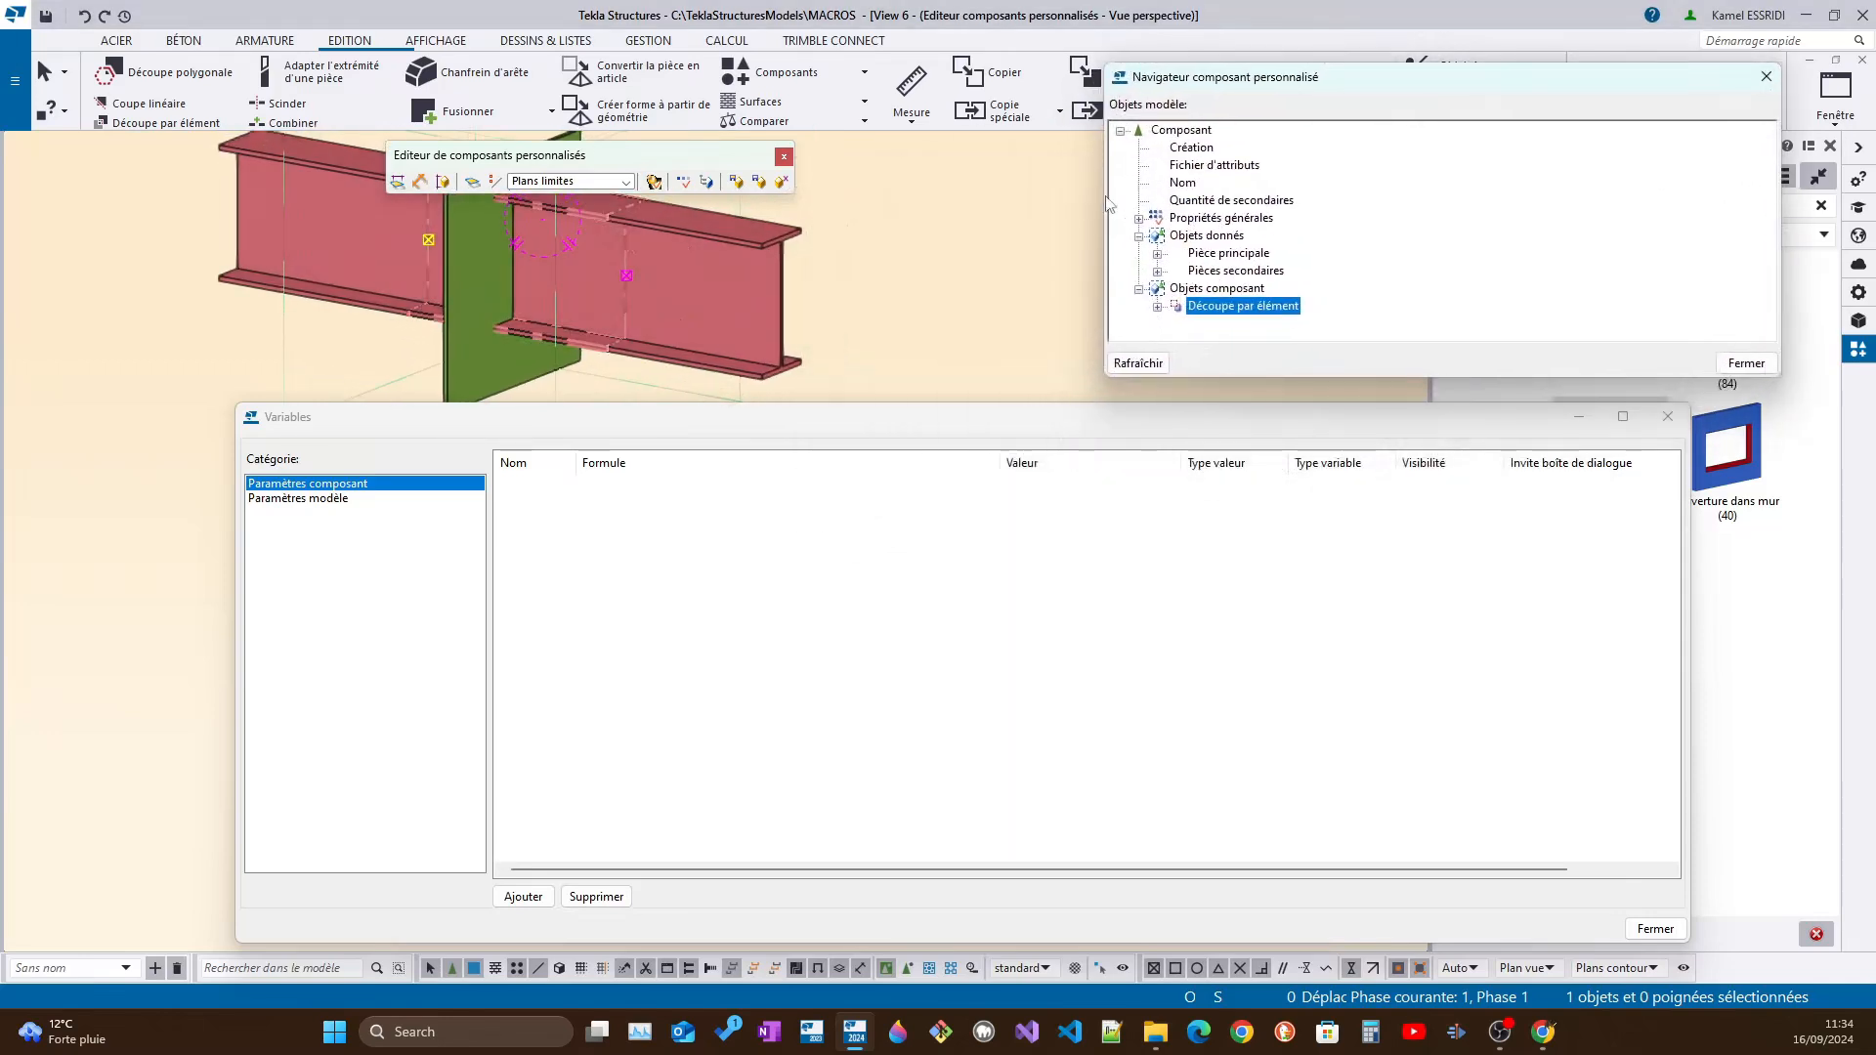
pyautogui.moveTo(1108, 197); pyautogui.dragTo(1478, 198)
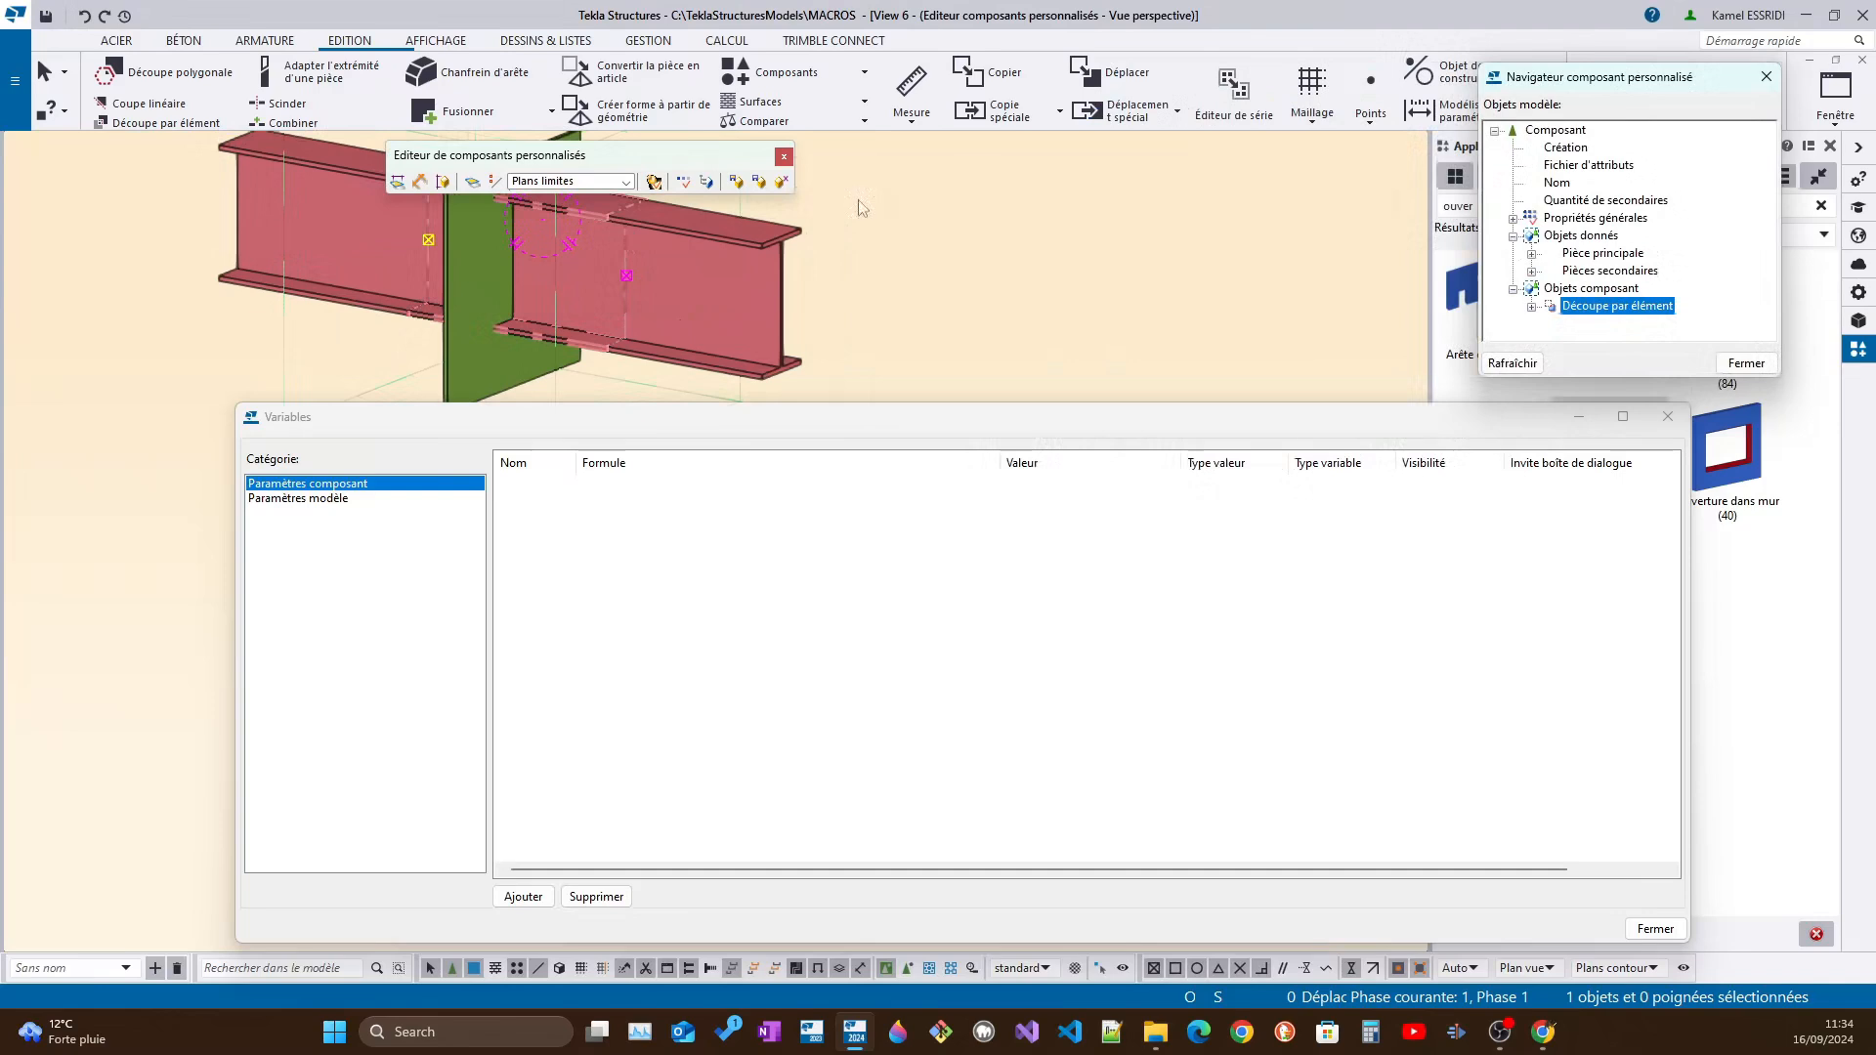
pyautogui.moveTo(667, 155); pyautogui.dragTo(1142, 68)
pyautogui.moveTo(552, 417); pyautogui.dragTo(542, 576)
# Examine the extent of the part cut relative to the secondary beam in perspective and orthogonal projection
pyautogui.scroll(5, 959, 354)
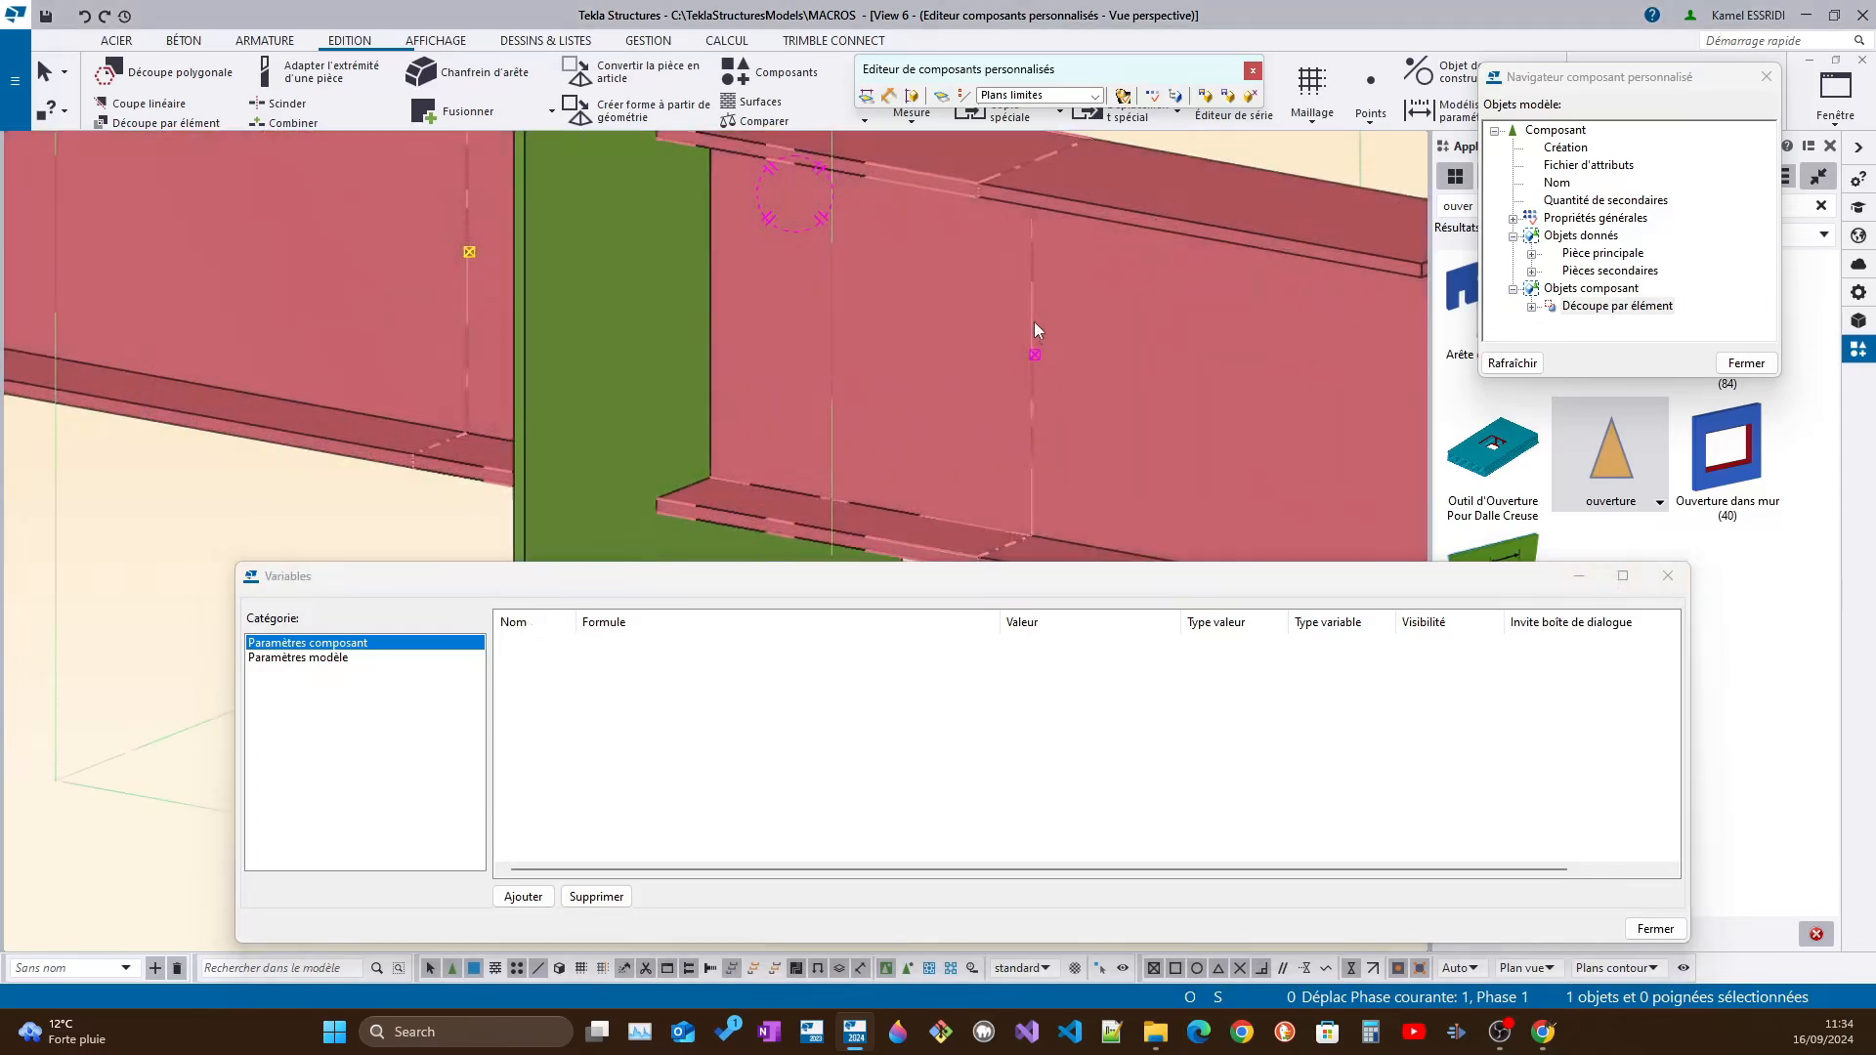
pyautogui.scroll(-3, 1036, 330)
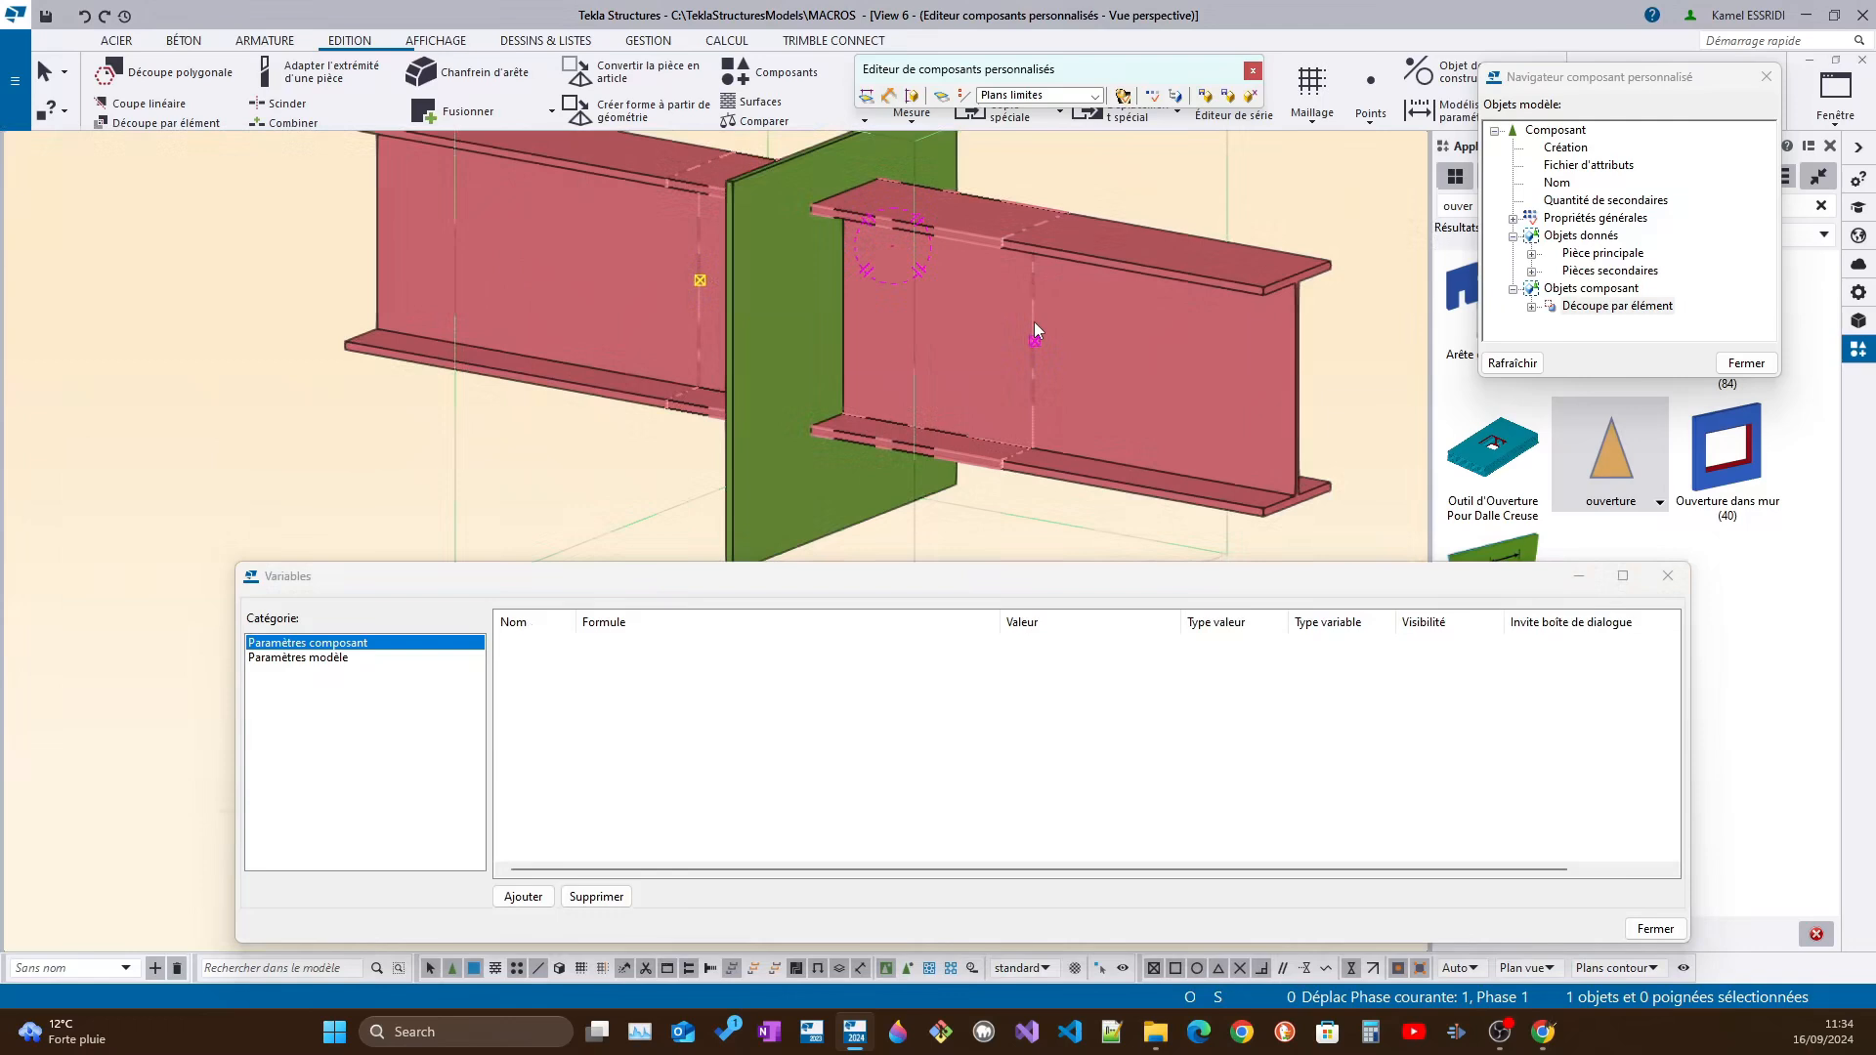
pyautogui.moveTo(1034, 320); pyautogui.dragTo(940, 335, button='middle')
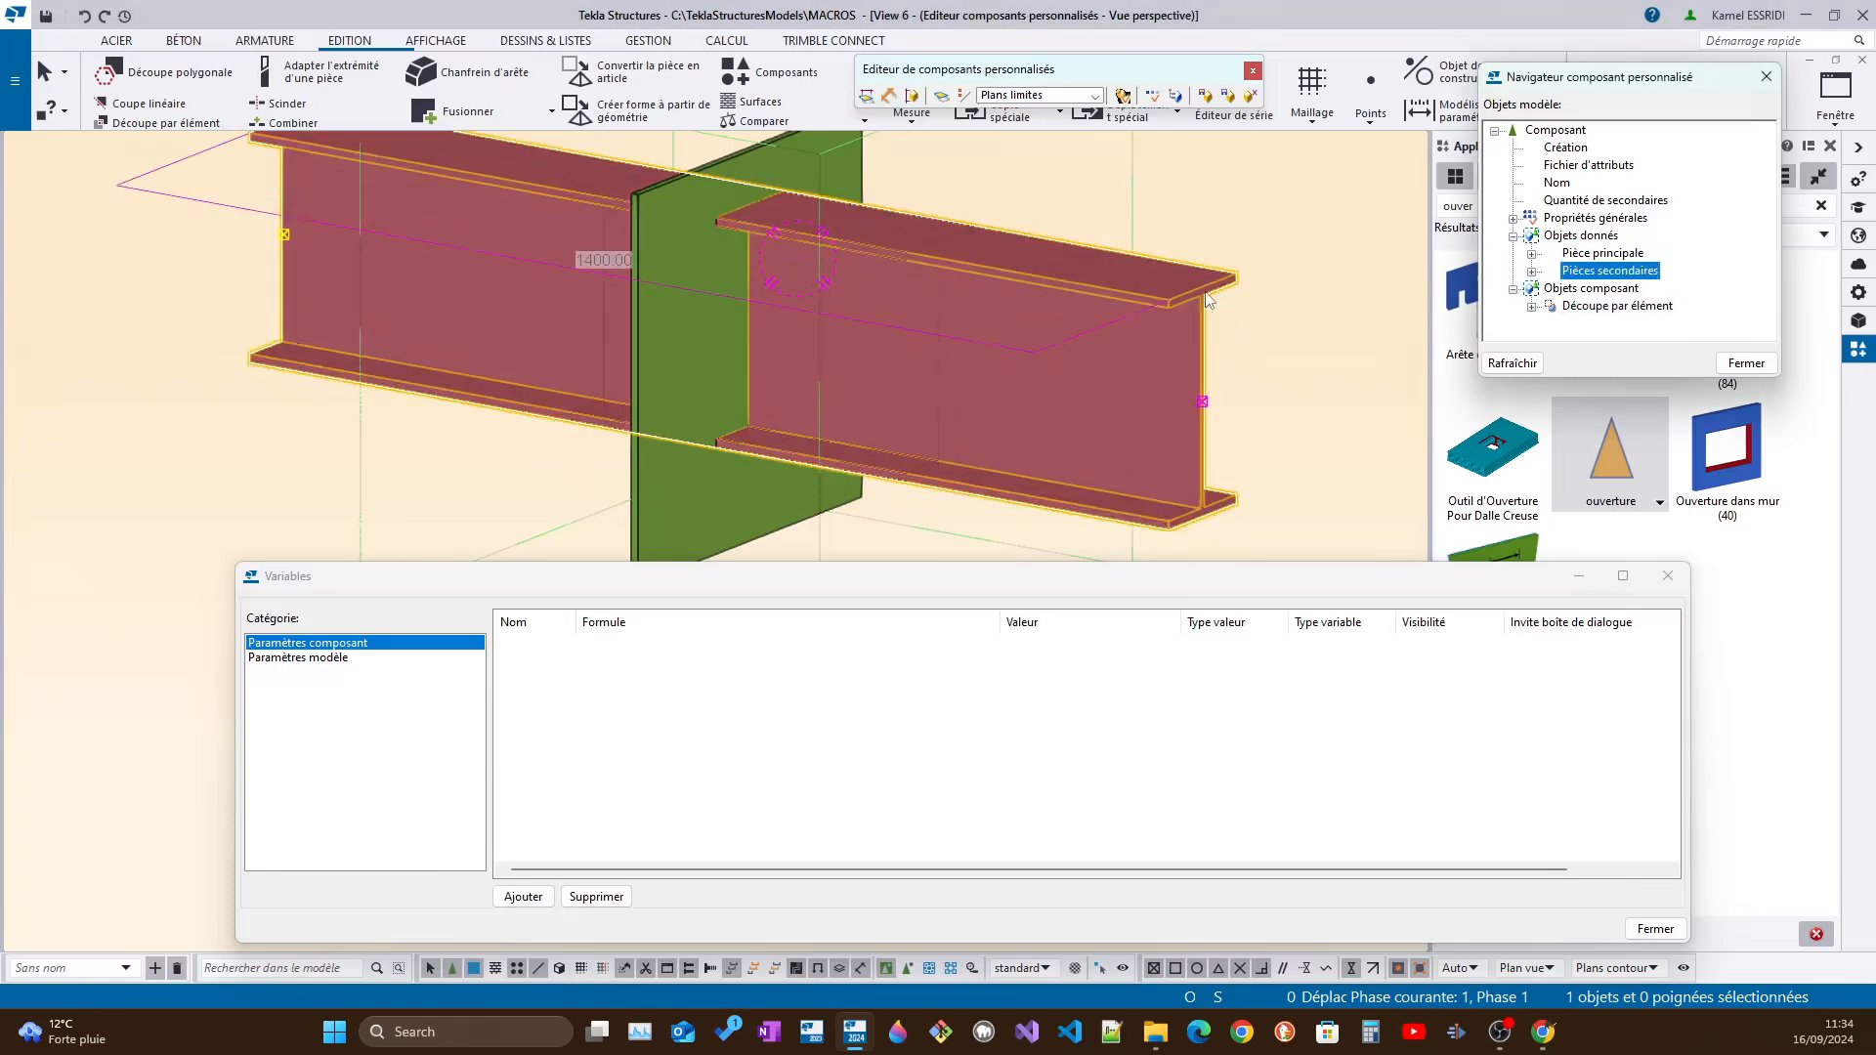
pyautogui.scroll(3, 1183, 294)
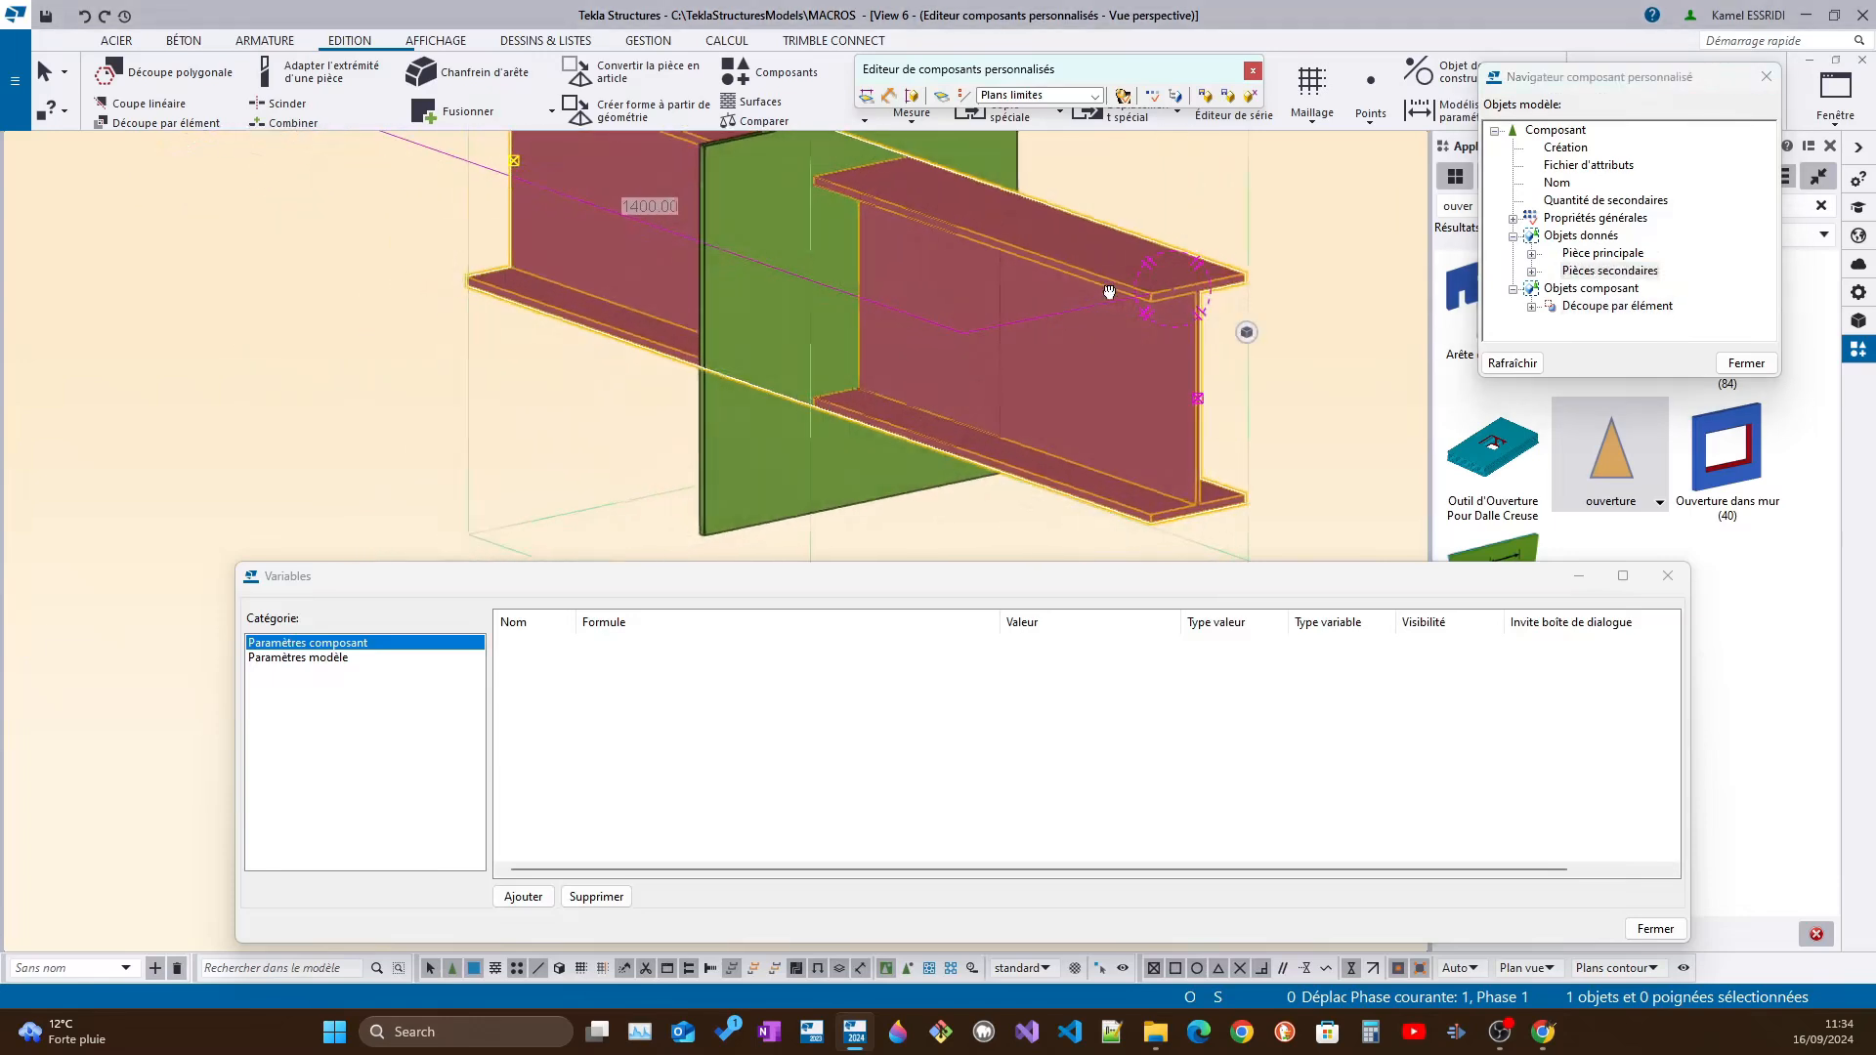
pyautogui.moveTo(1172, 302); pyautogui.dragTo(1158, 358, button='middle')
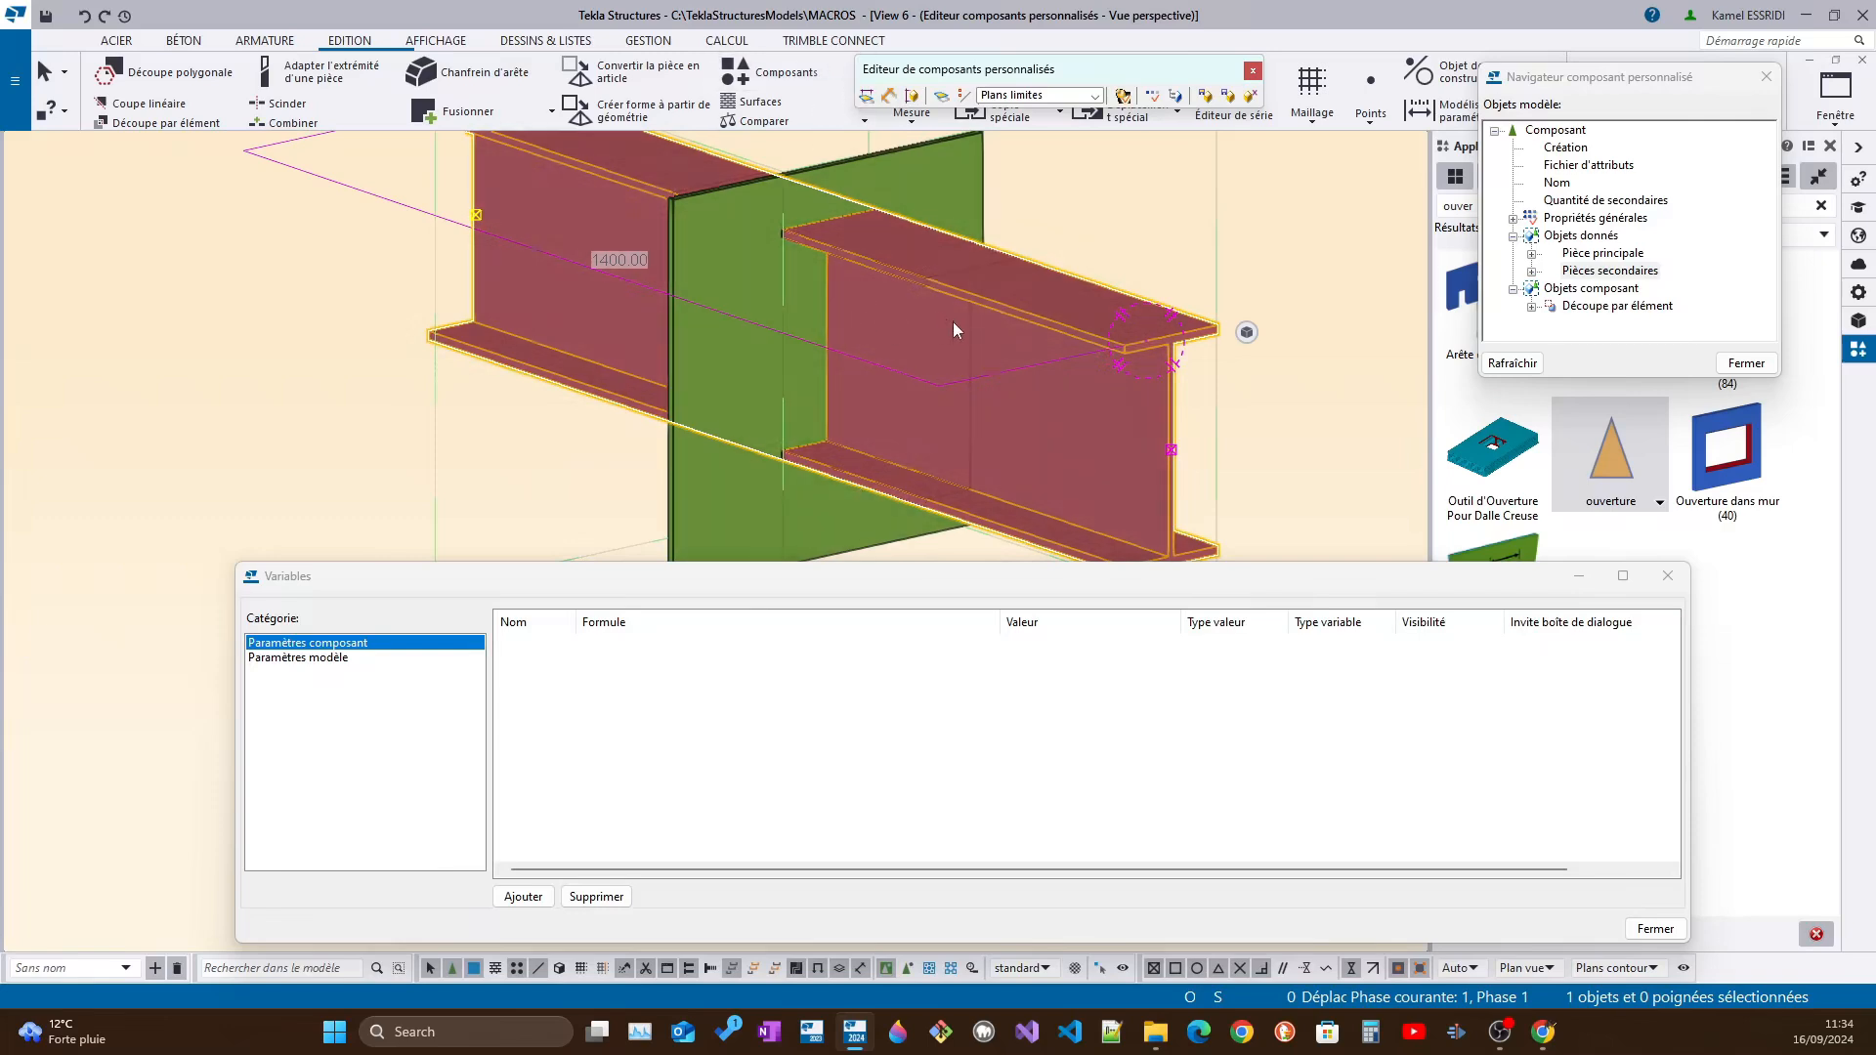
pyautogui.hotkey('ctrl', 'p')
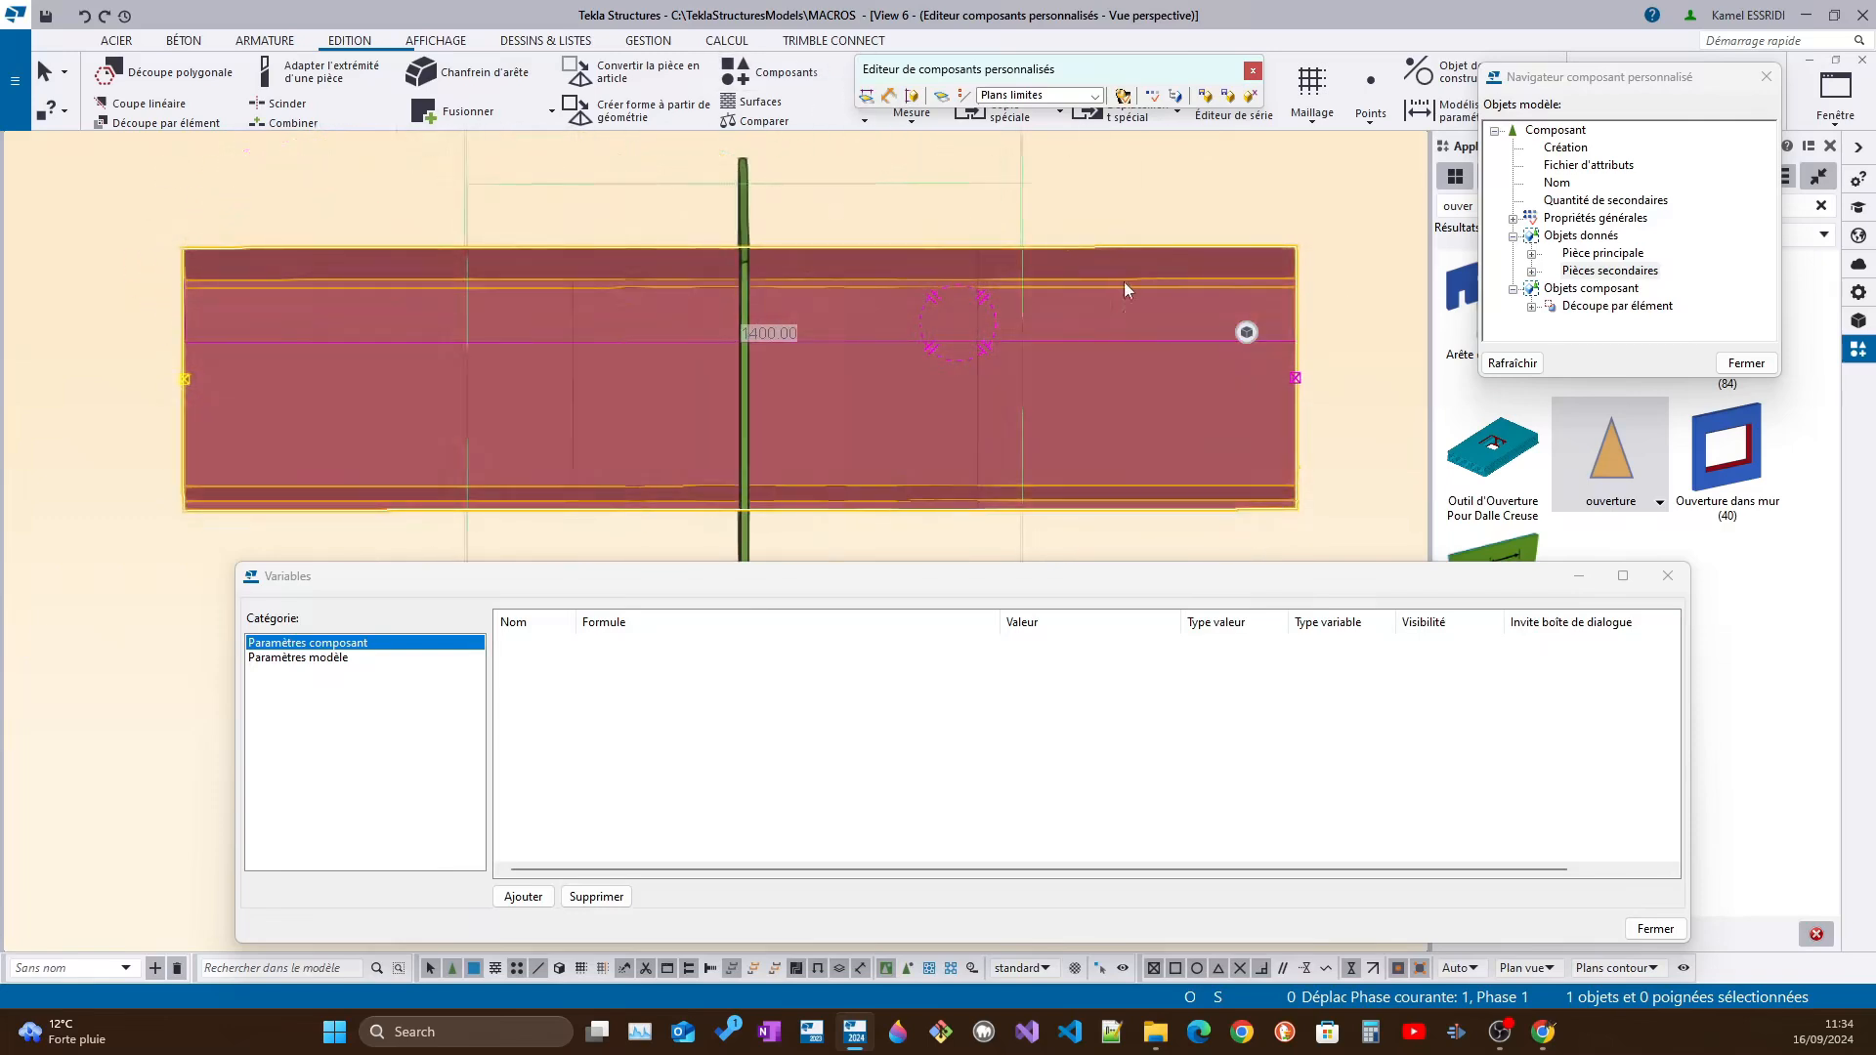
pyautogui.hotkey('ctrl', 'p')
pyautogui.scroll(-3, 988, 344)
pyautogui.moveTo(988, 344); pyautogui.dragTo(857, 366, button='middle')
# Select the part cut inside the secondary beam, followed by only its two end handles
pyautogui.moveTo(615, 245); pyautogui.dragTo(911, 406)
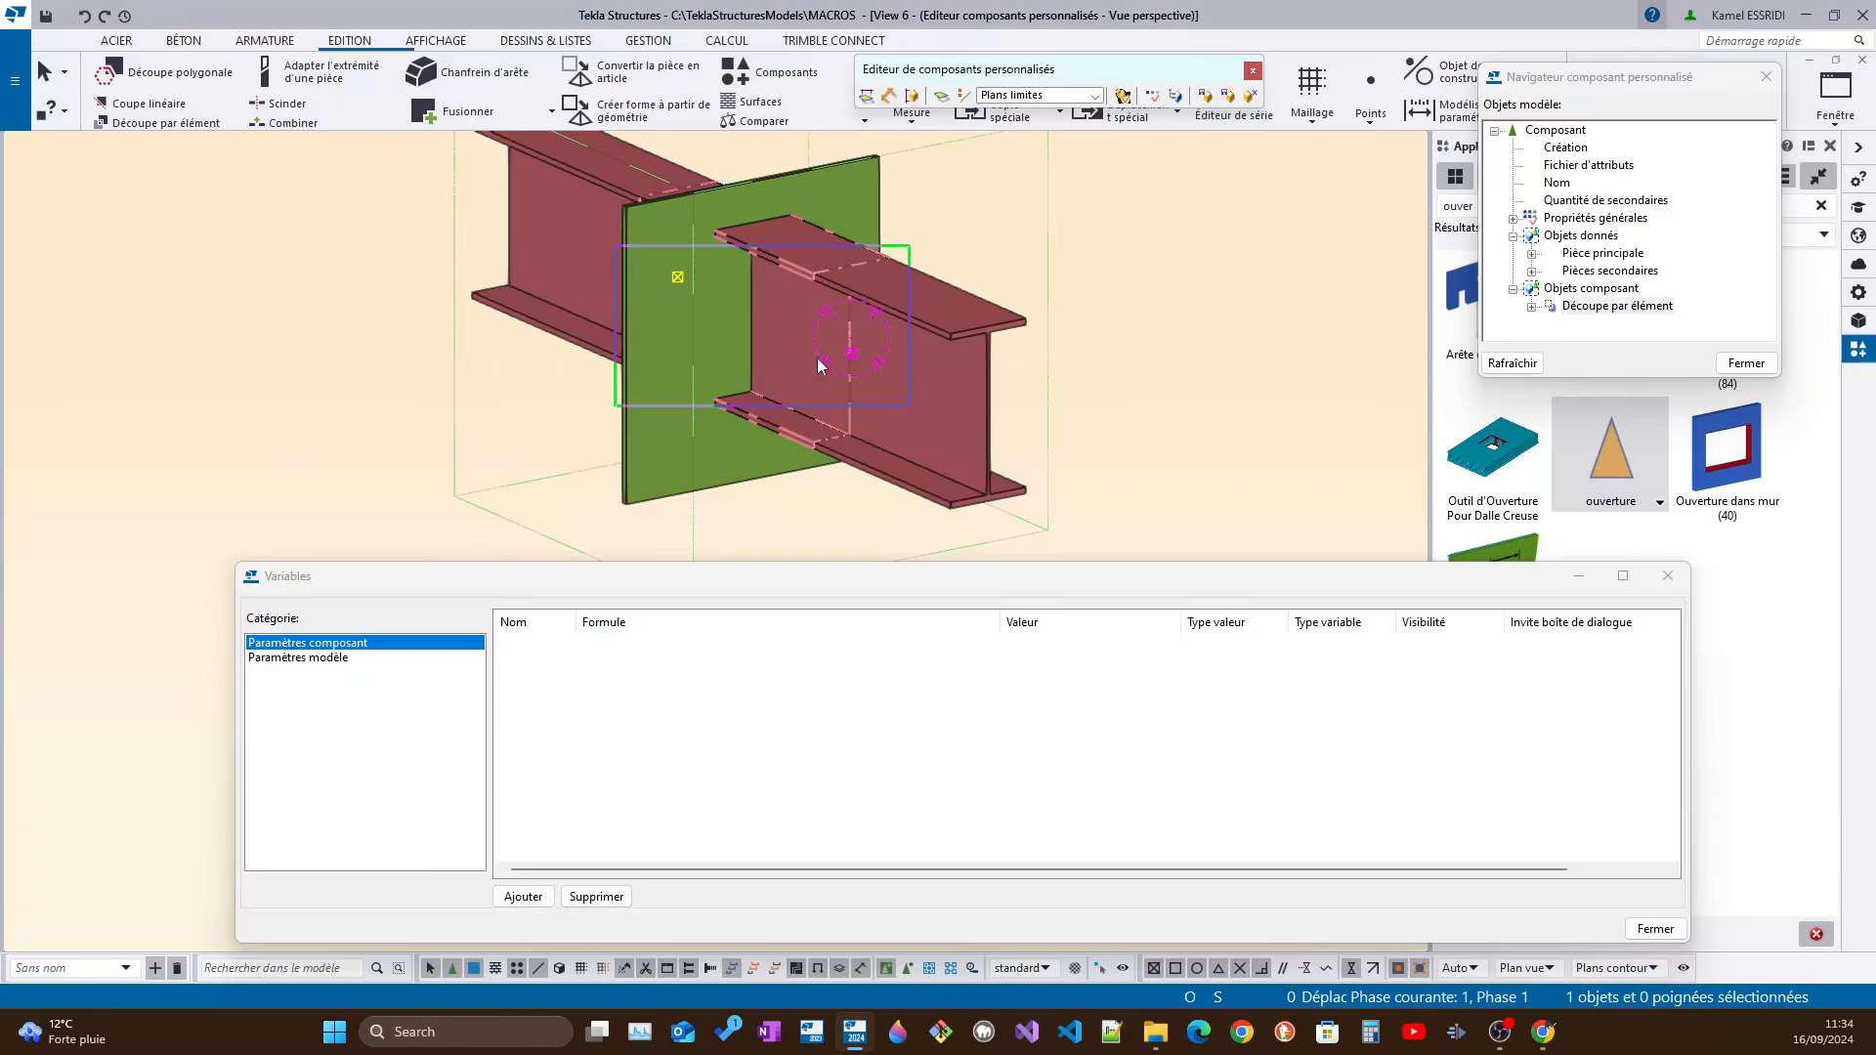
pyautogui.click(842, 318)
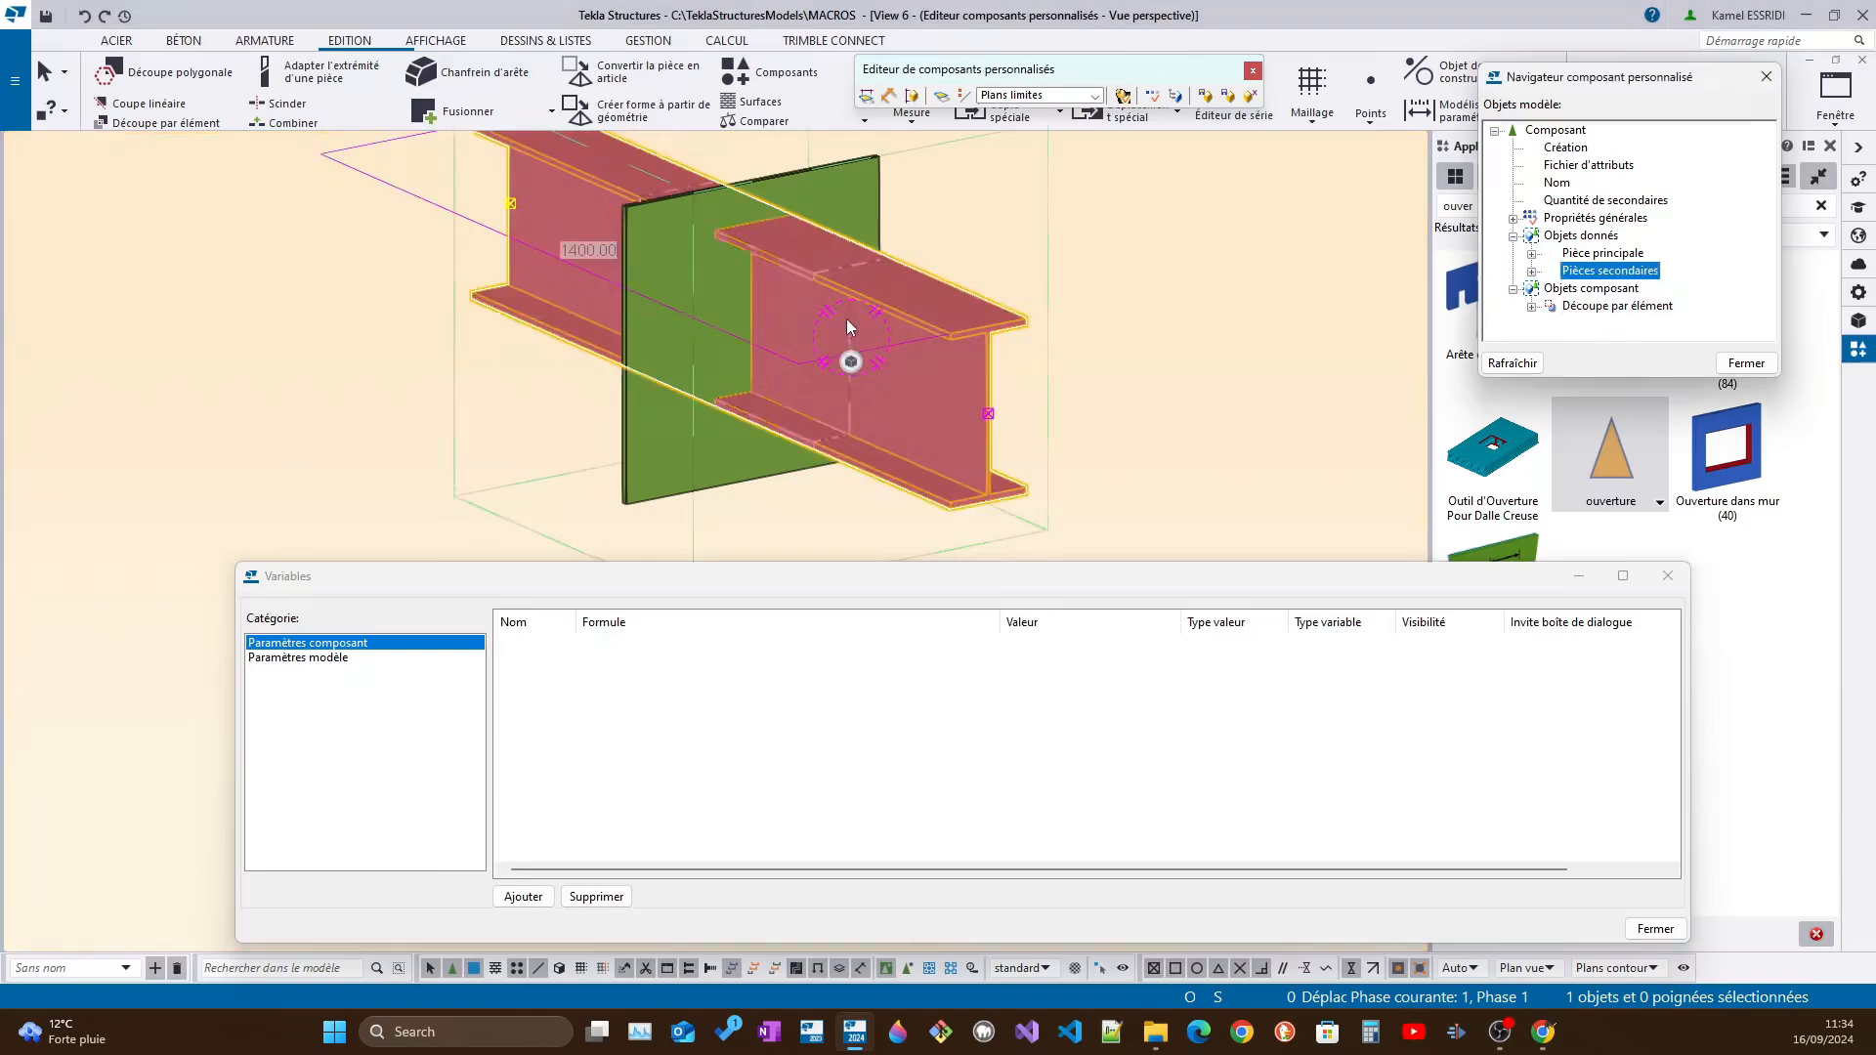
pyautogui.click(848, 320)
pyautogui.click(847, 344)
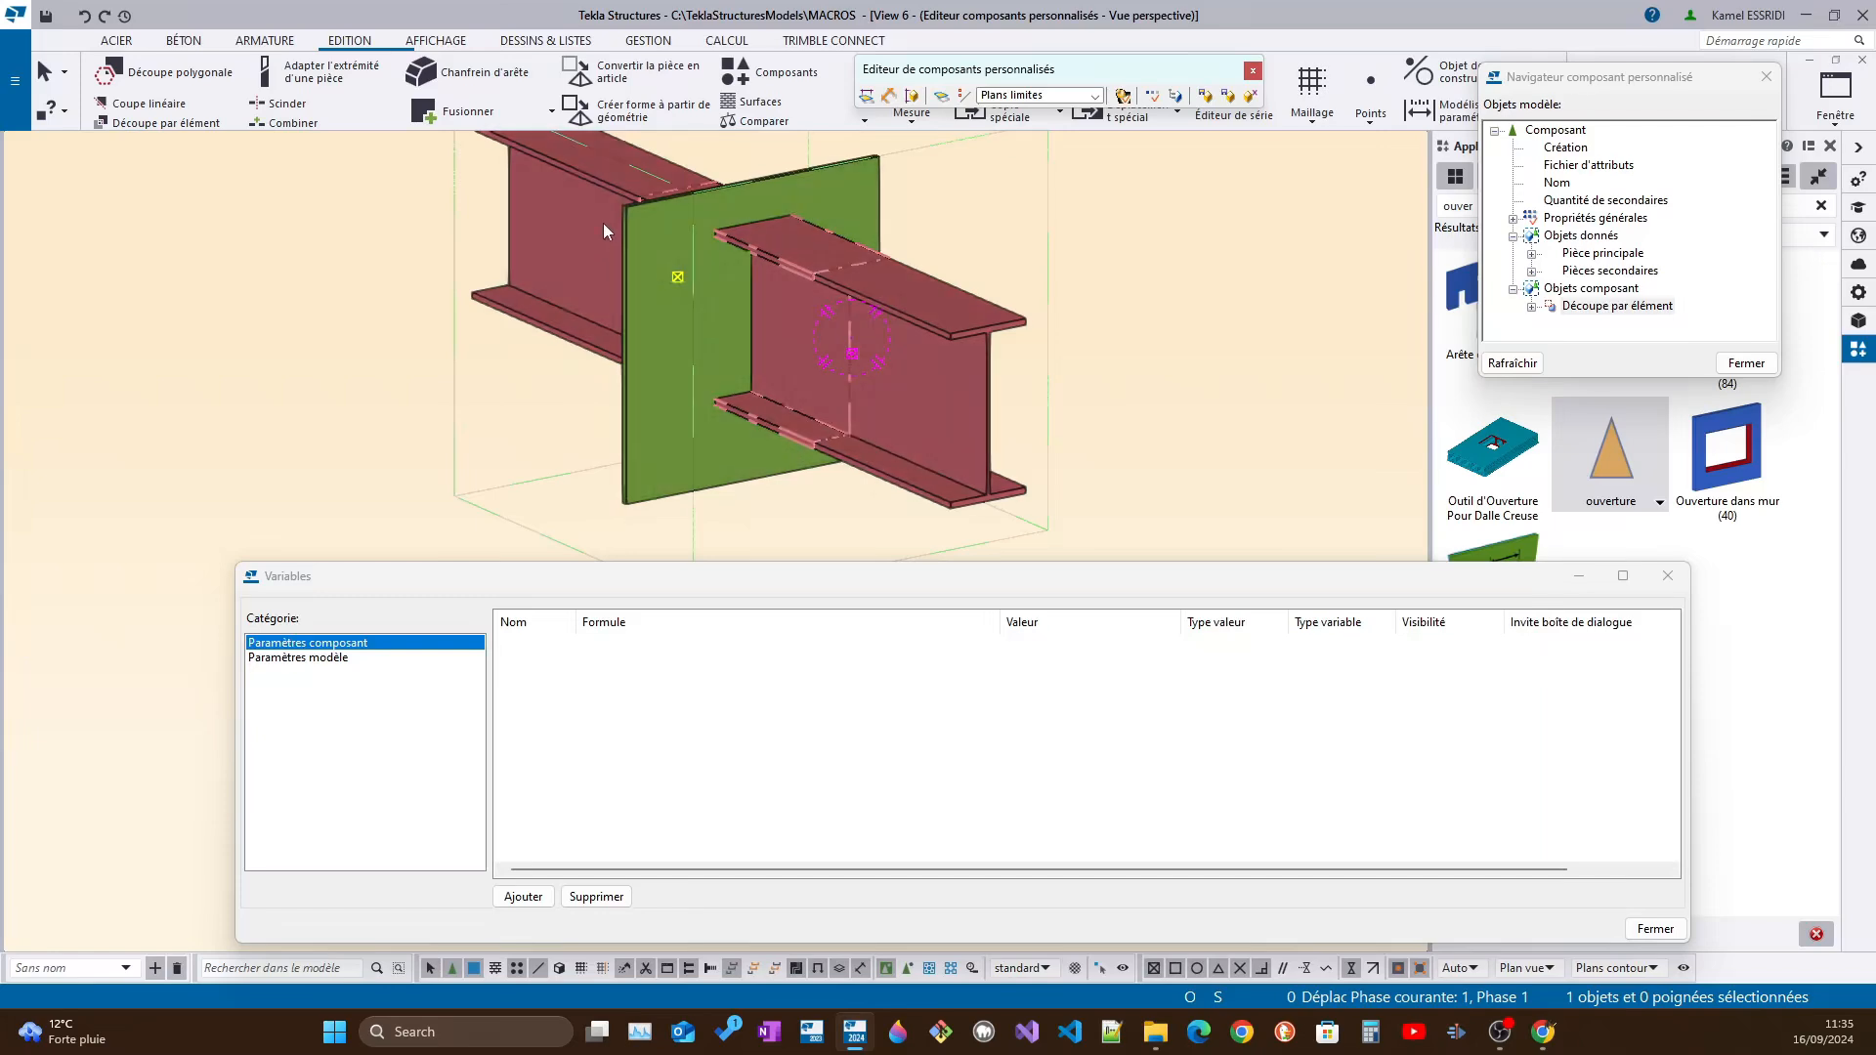
pyautogui.moveTo(601, 215); pyautogui.dragTo(935, 411)
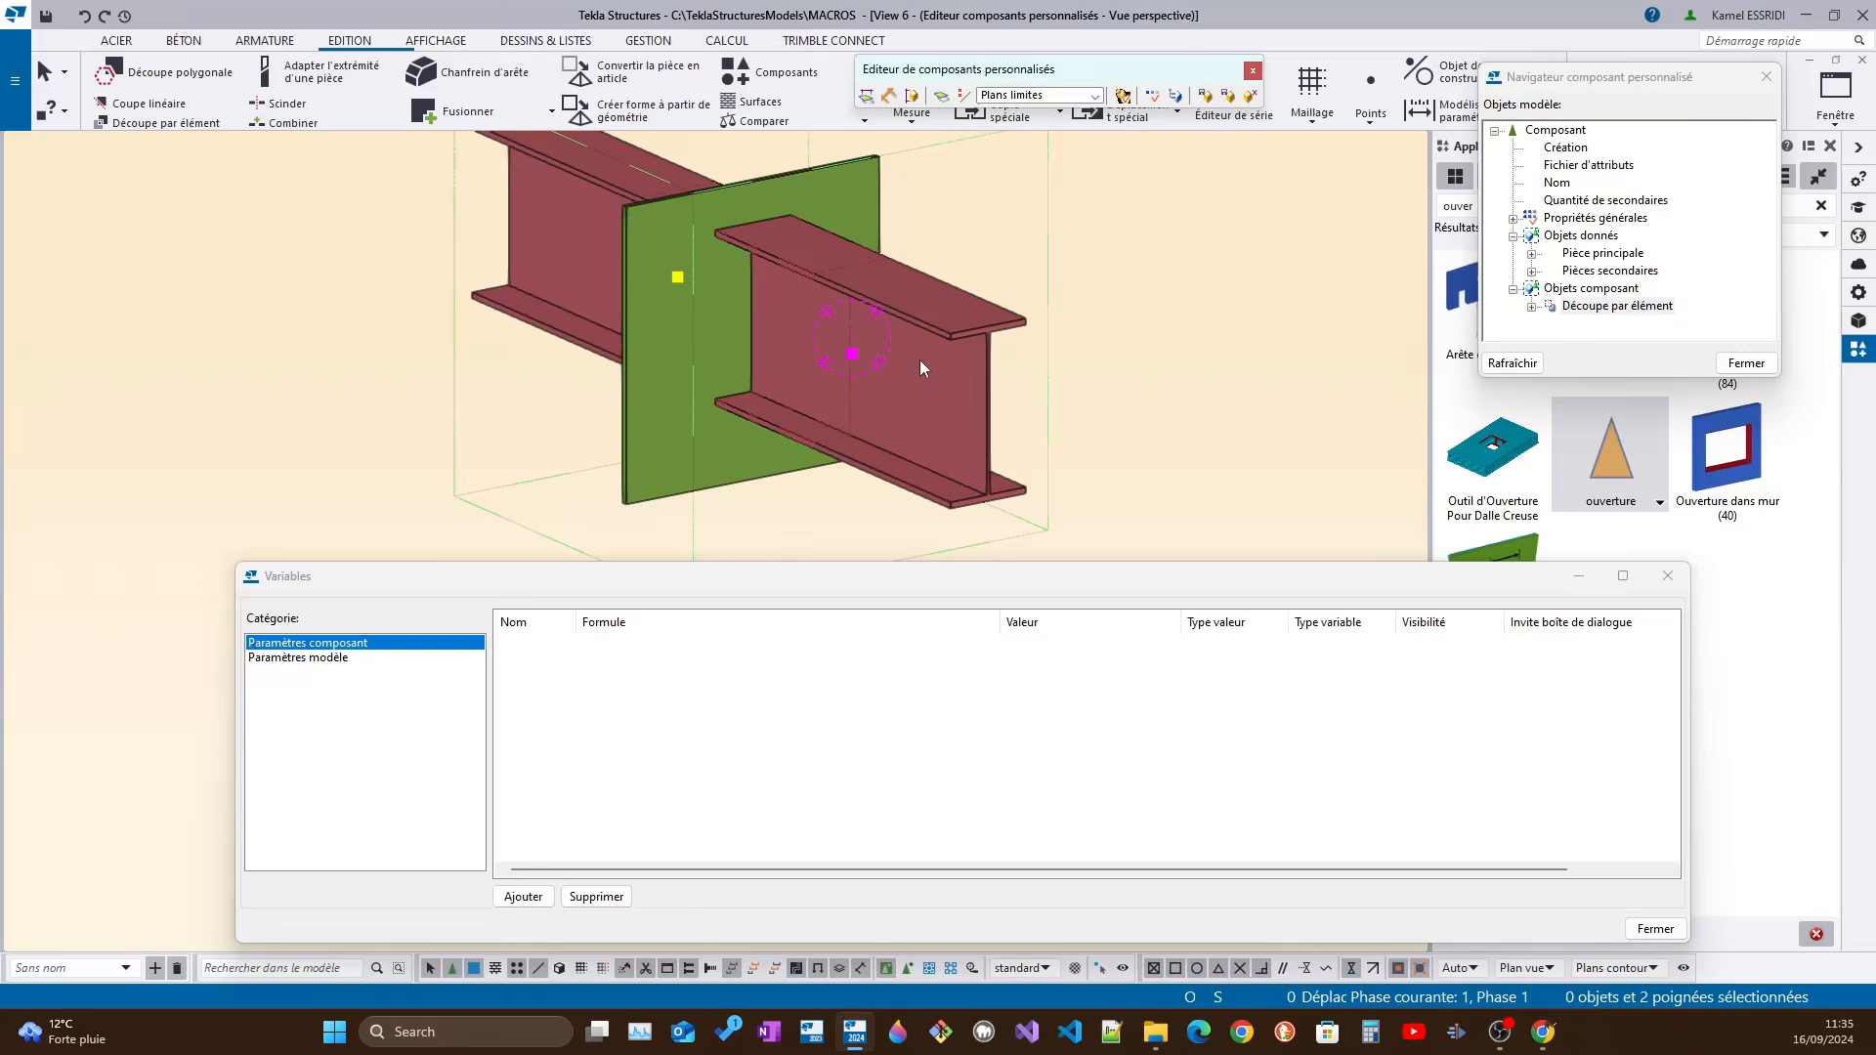
# Start Lier au plan for the two cut handles and preview the Plans limites faces on the beam and plate
pyautogui.rightClick(858, 360)
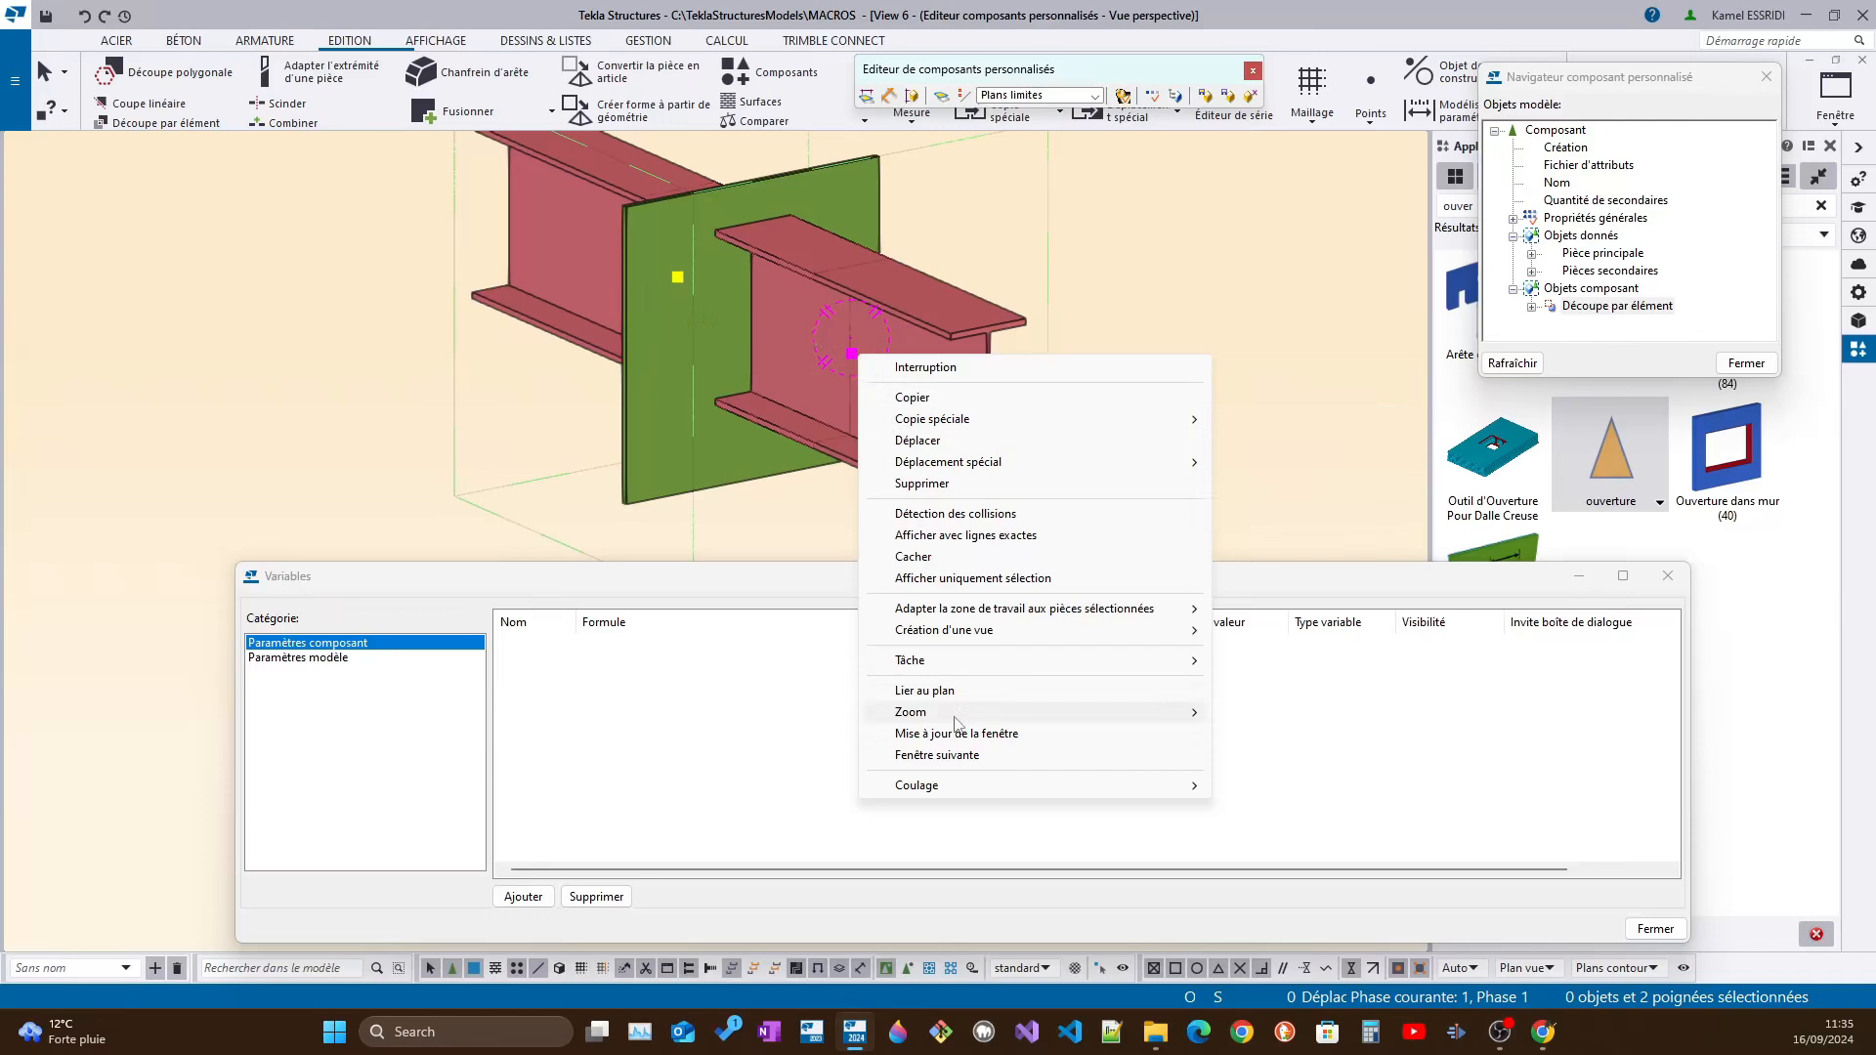
pyautogui.moveTo(955, 719)
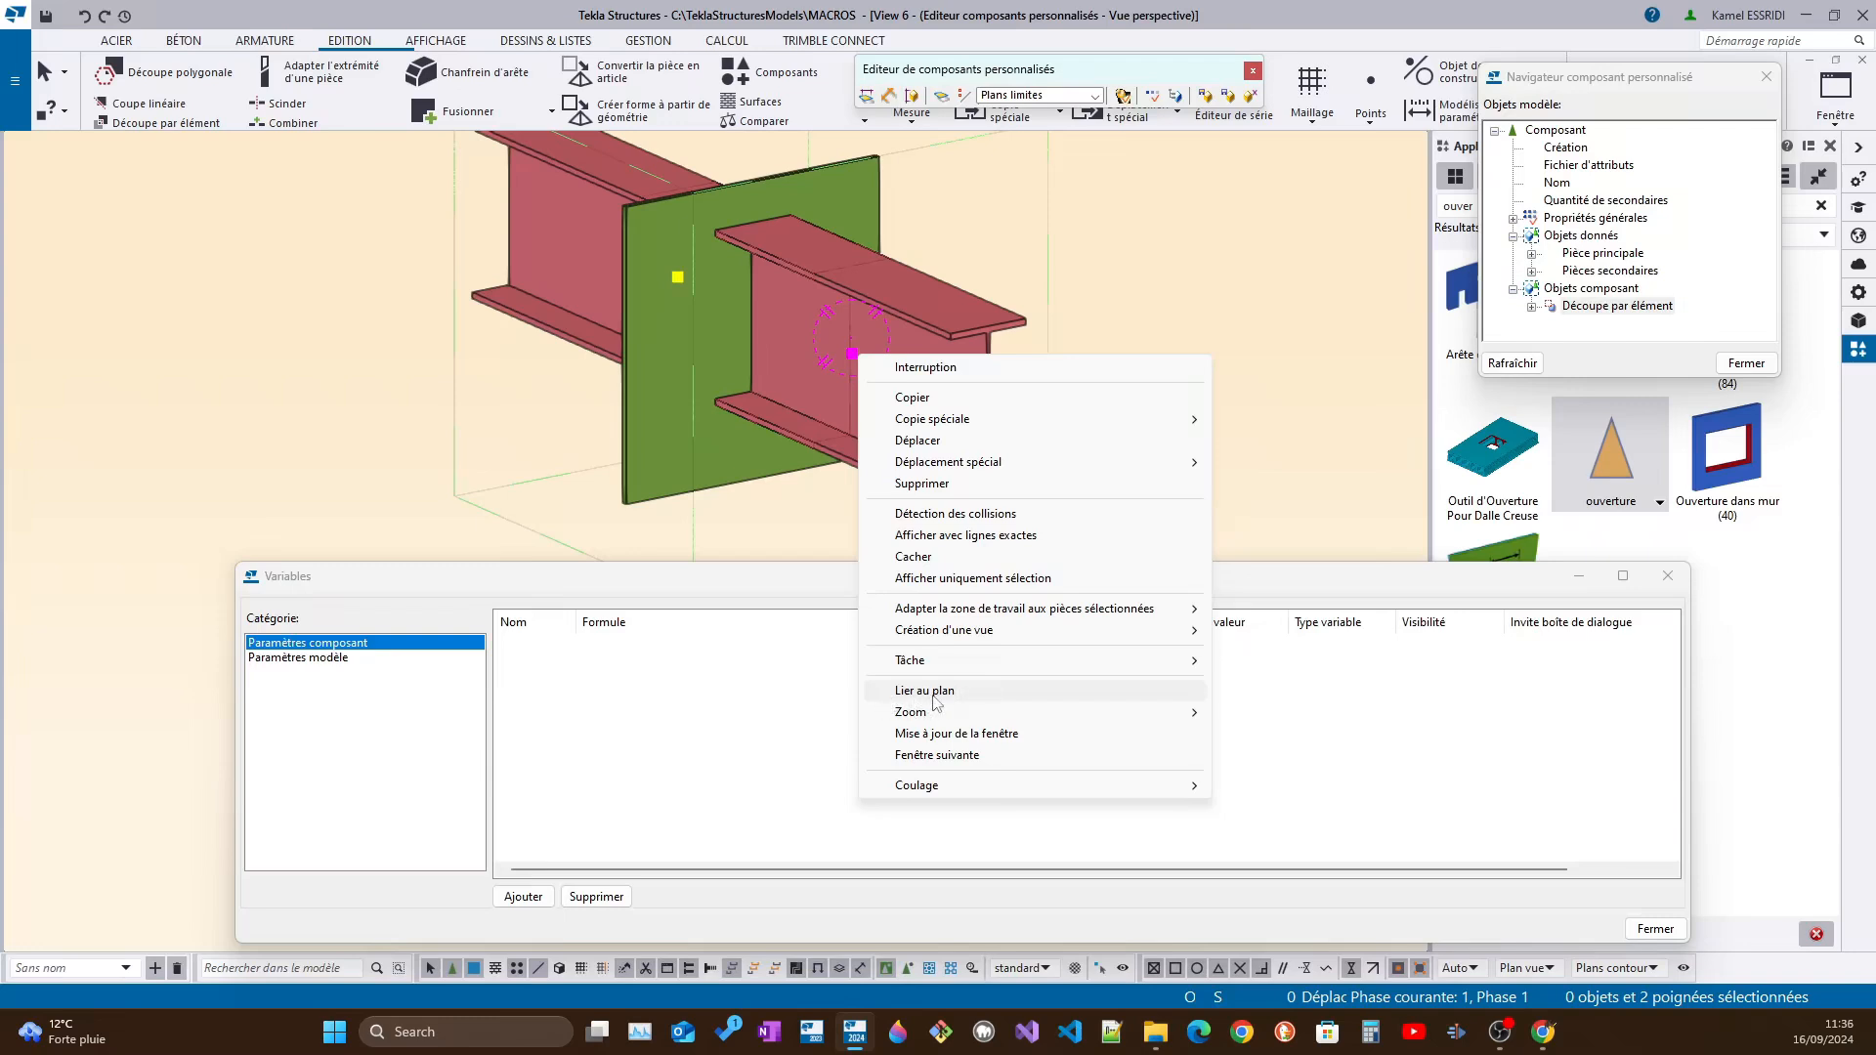
pyautogui.click(936, 699)
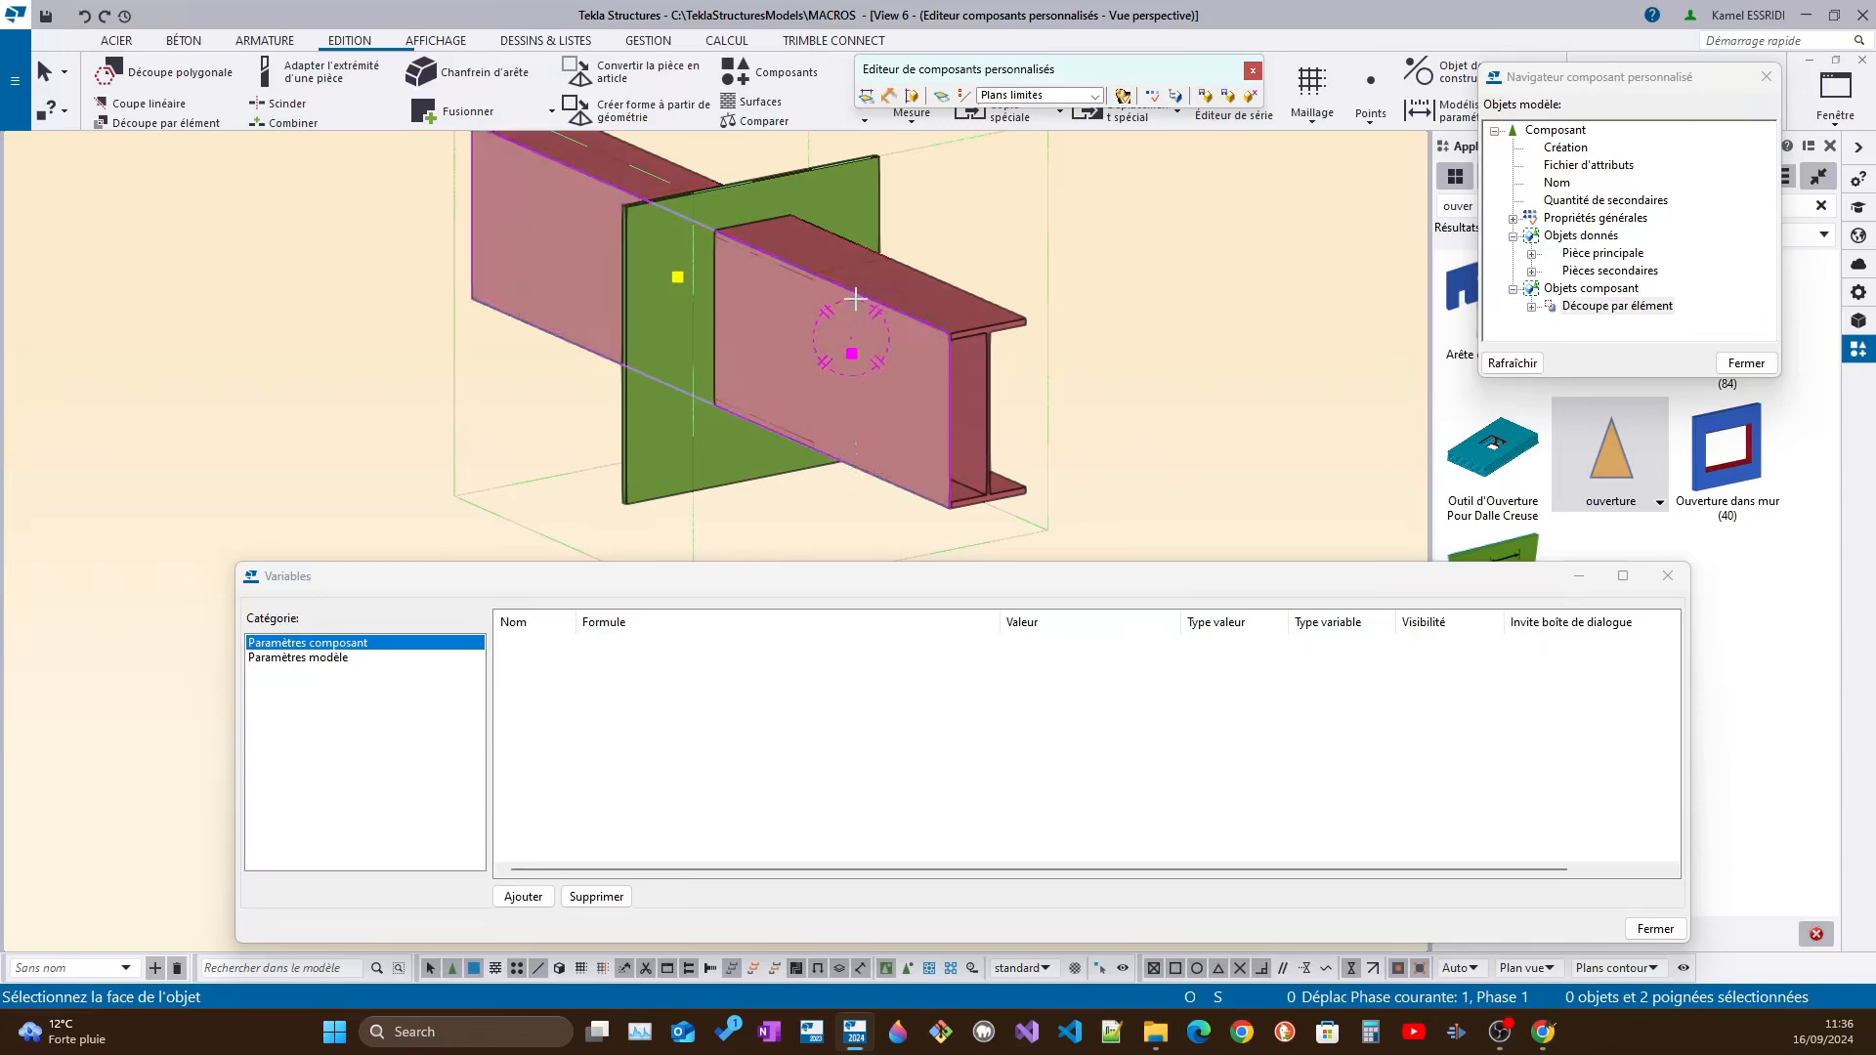
pyautogui.keyDown('ctrl'); pyautogui.moveTo(982, 322); pyautogui.dragTo(1062, 384, button='middle'); pyautogui.keyUp('ctrl')
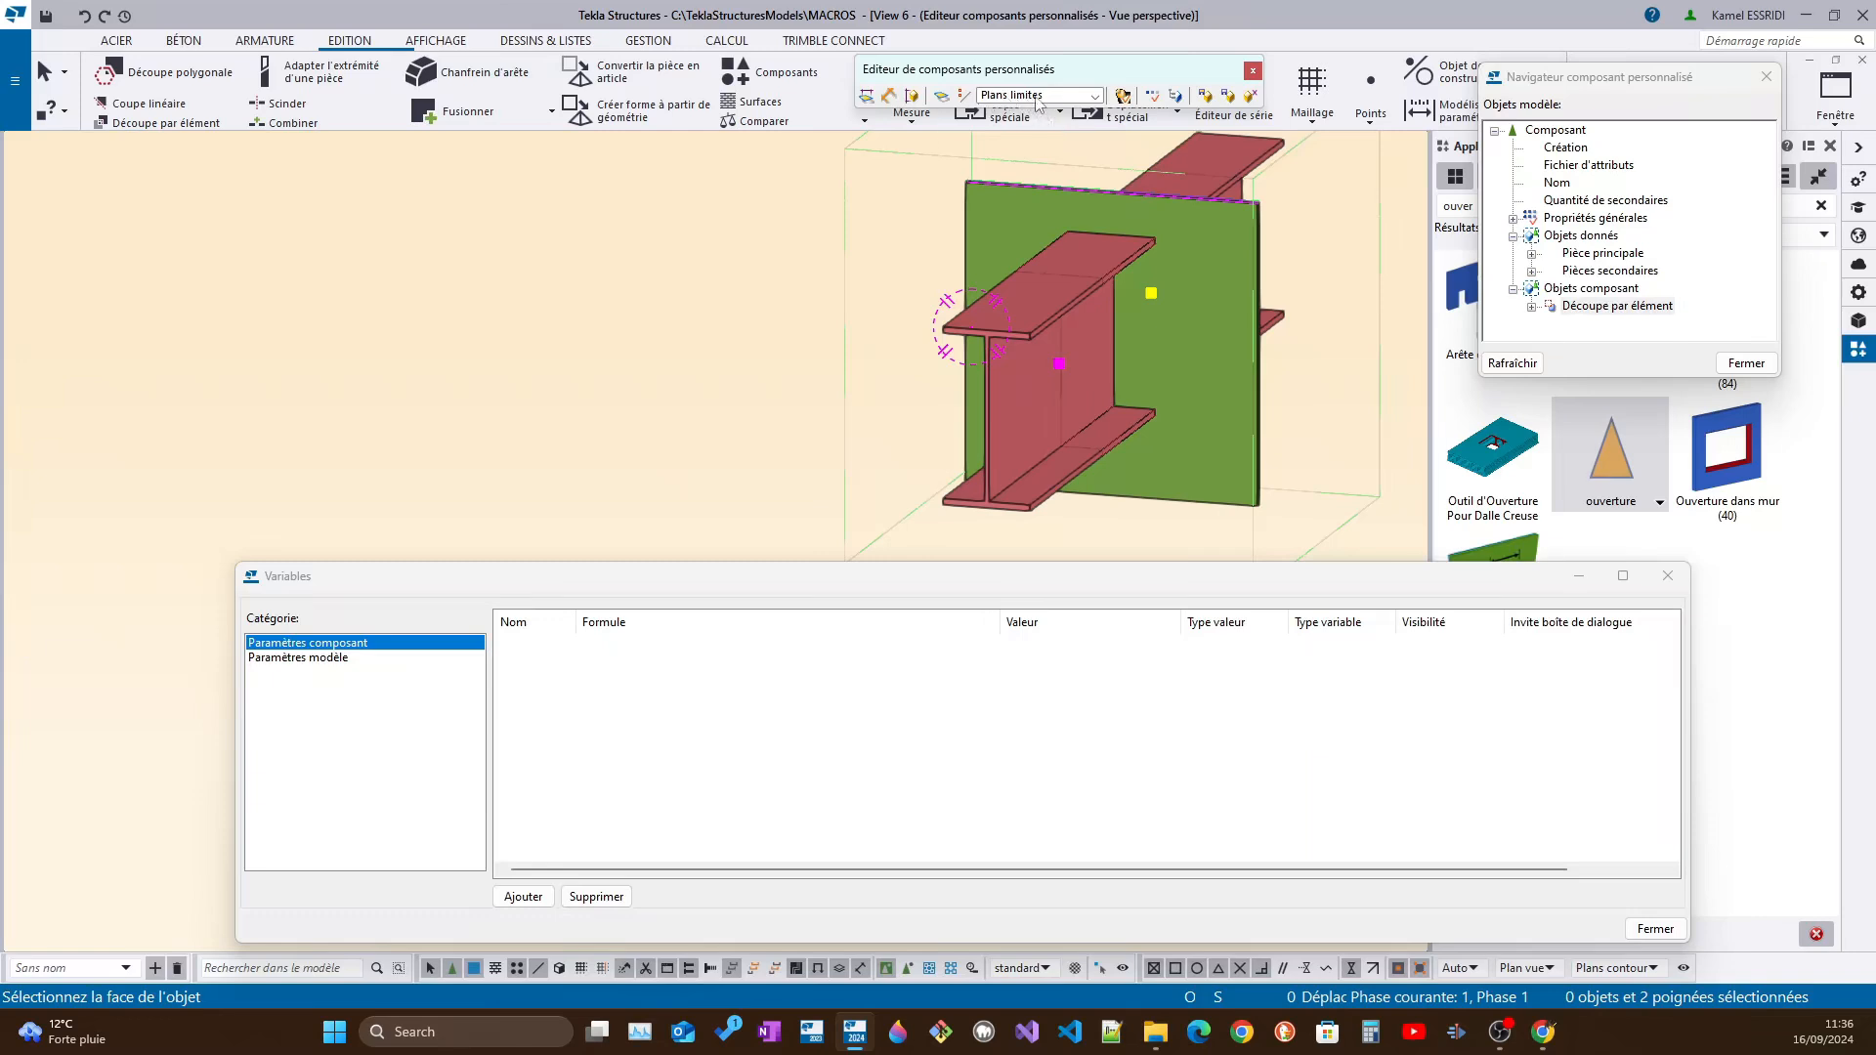
pyautogui.moveTo(1016, 66)
pyautogui.mouseDown()
pyautogui.moveTo(1038, 96)
pyautogui.moveTo(992, 80)
pyautogui.mouseUp()
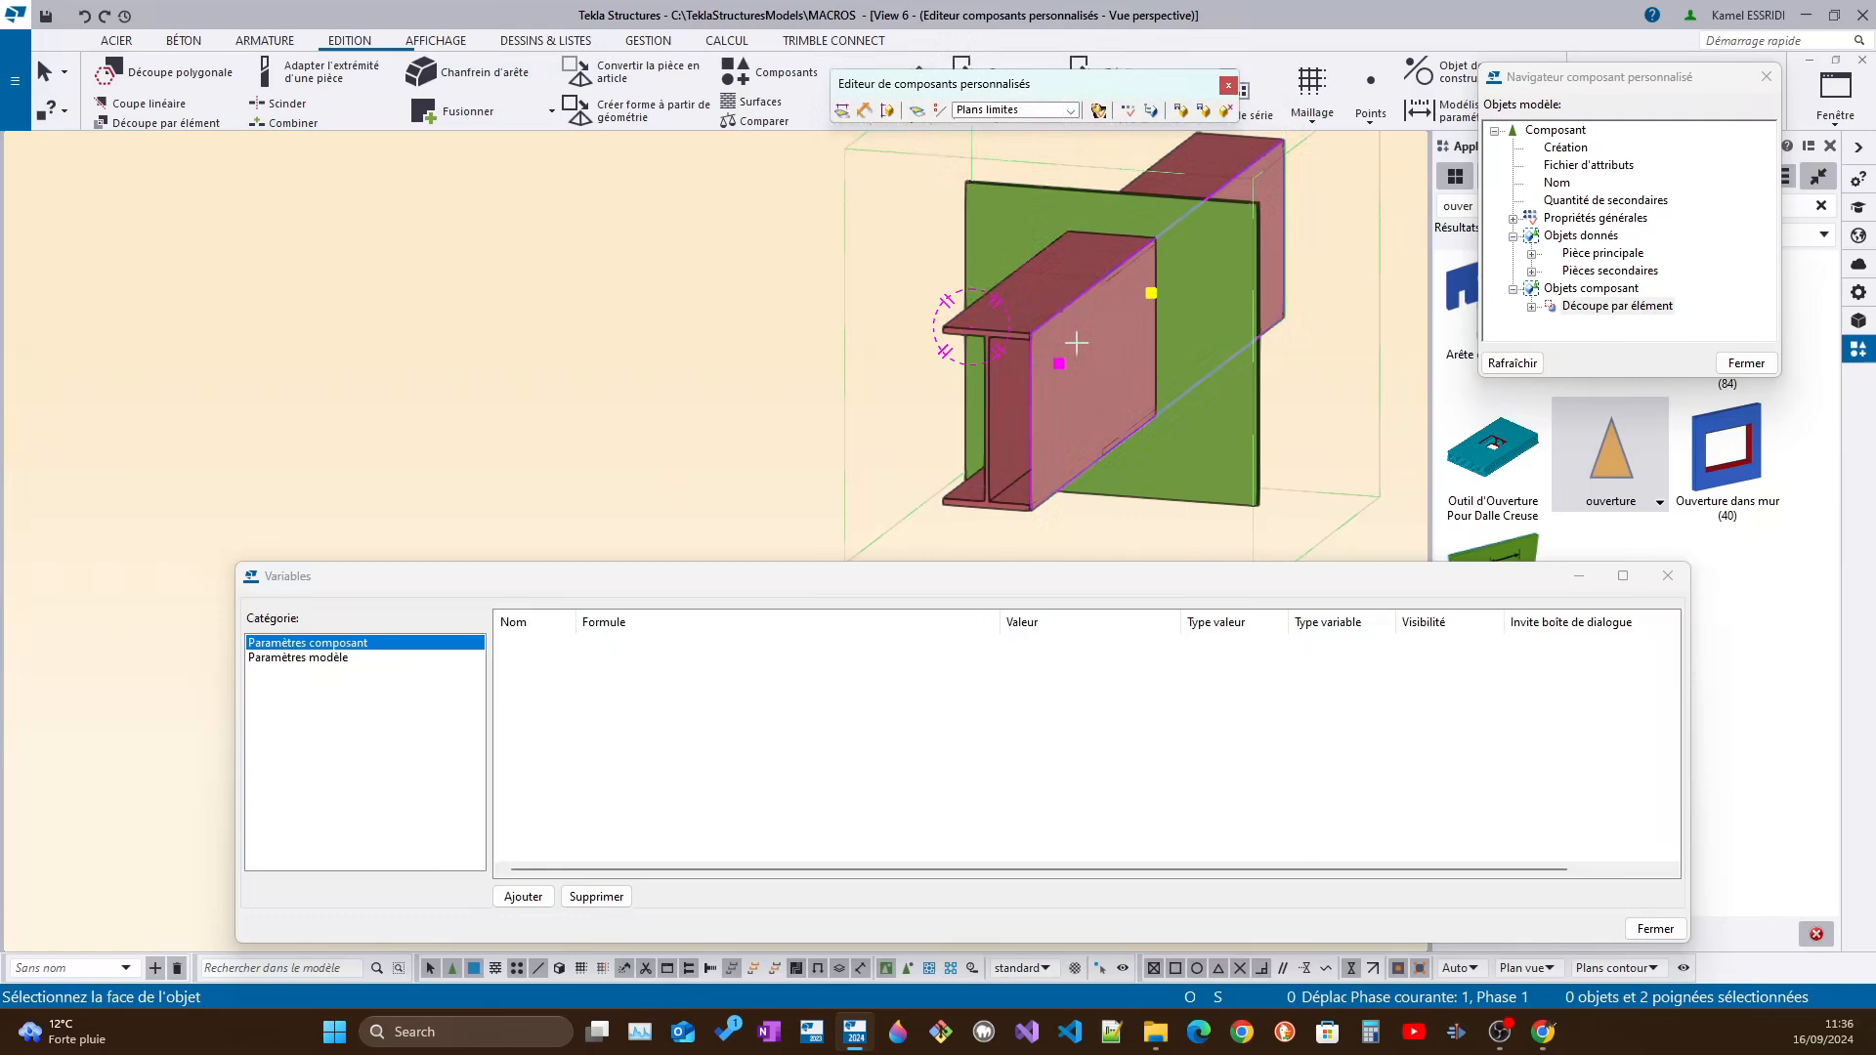
pyautogui.keyDown('ctrl'); pyautogui.moveTo(1056, 471); pyautogui.dragTo(1126, 490, button='middle'); pyautogui.keyUp('ctrl')
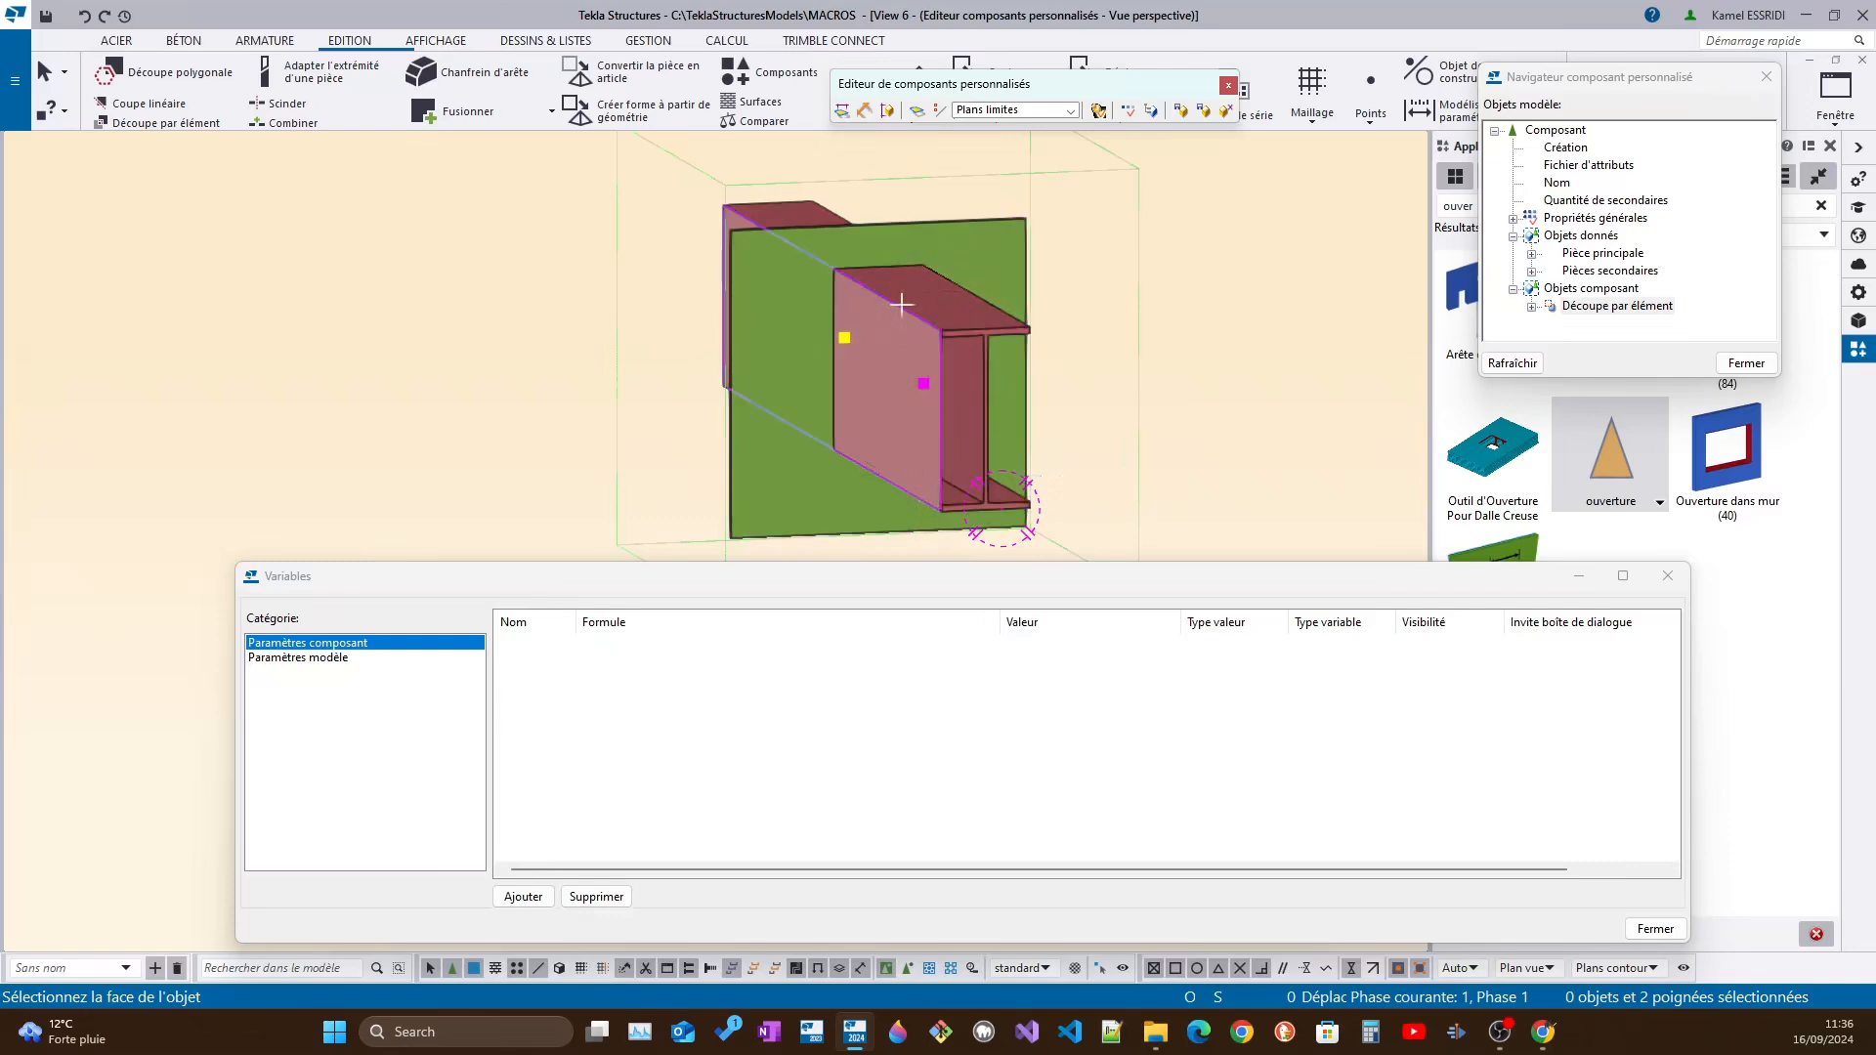
pyautogui.keyDown('ctrl'); pyautogui.moveTo(996, 326); pyautogui.dragTo(1043, 416, button='middle'); pyautogui.keyUp('ctrl')
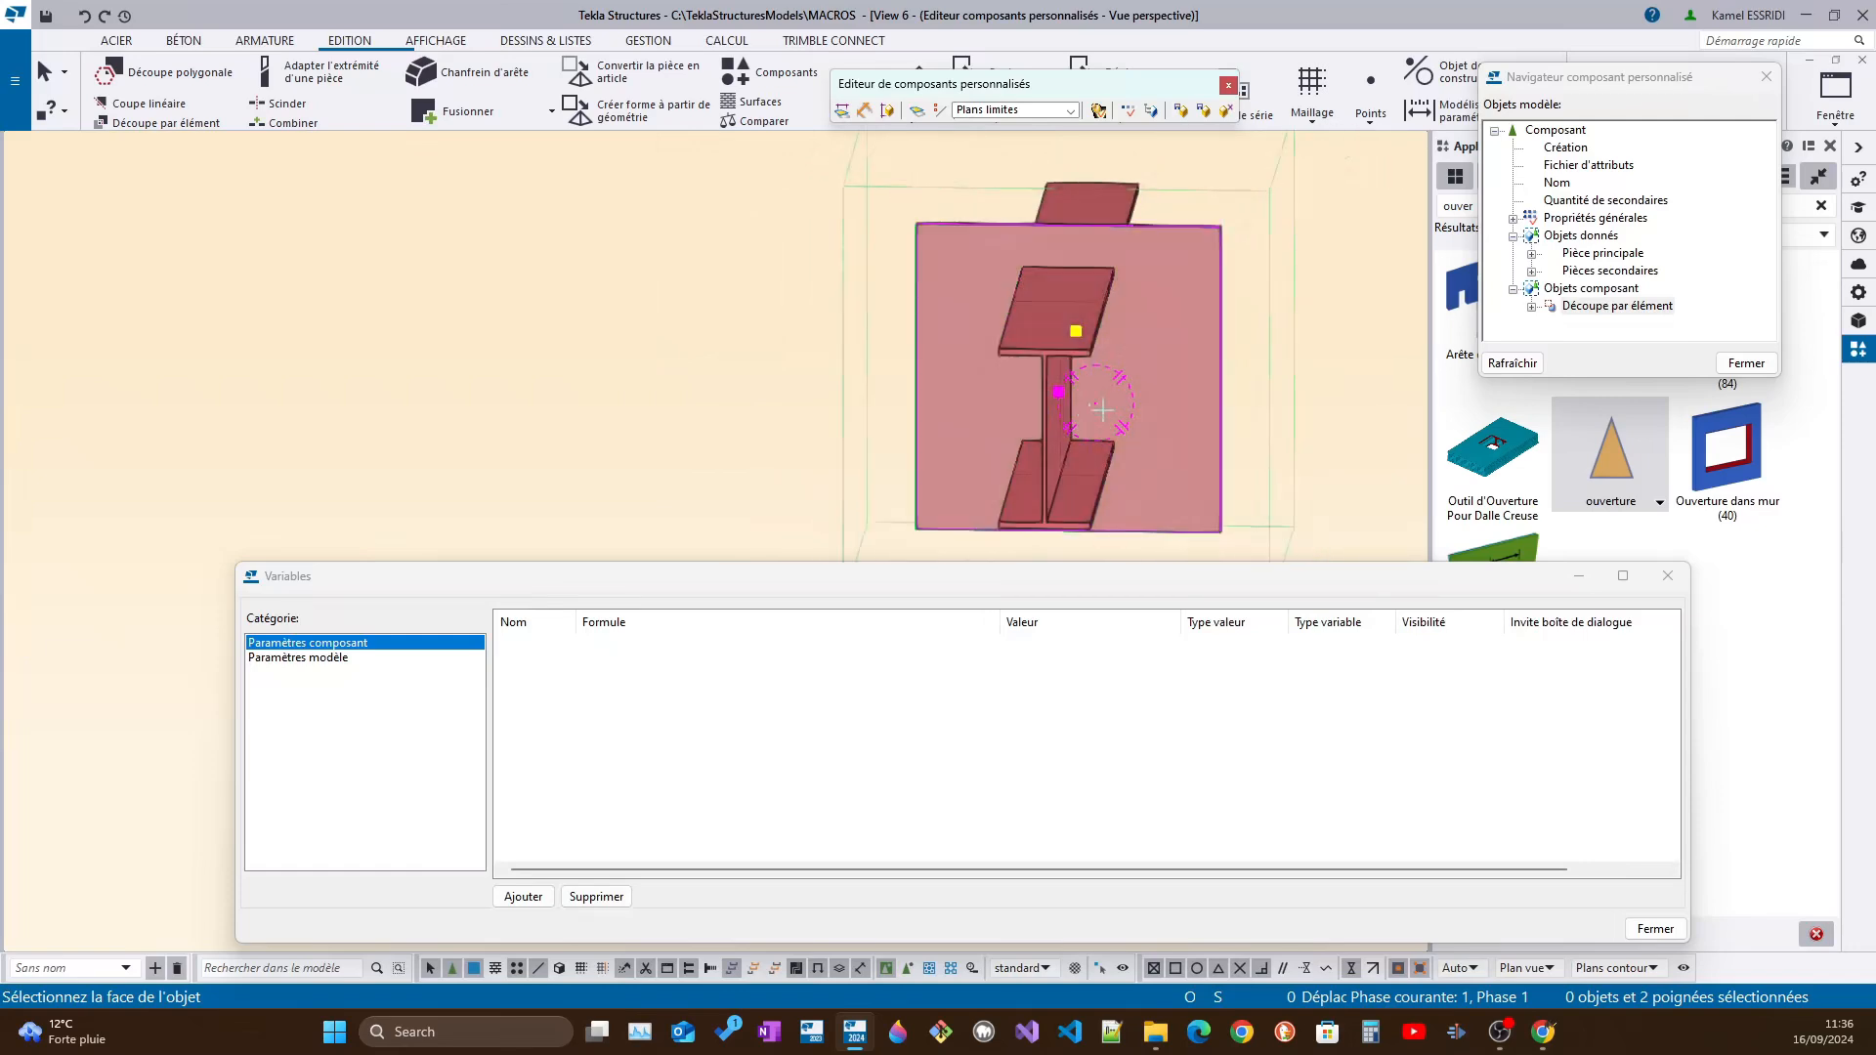
# Switch the plane type to Plans contour and preview the selectable contour faces around the secondary beam
pyautogui.click(1072, 110)
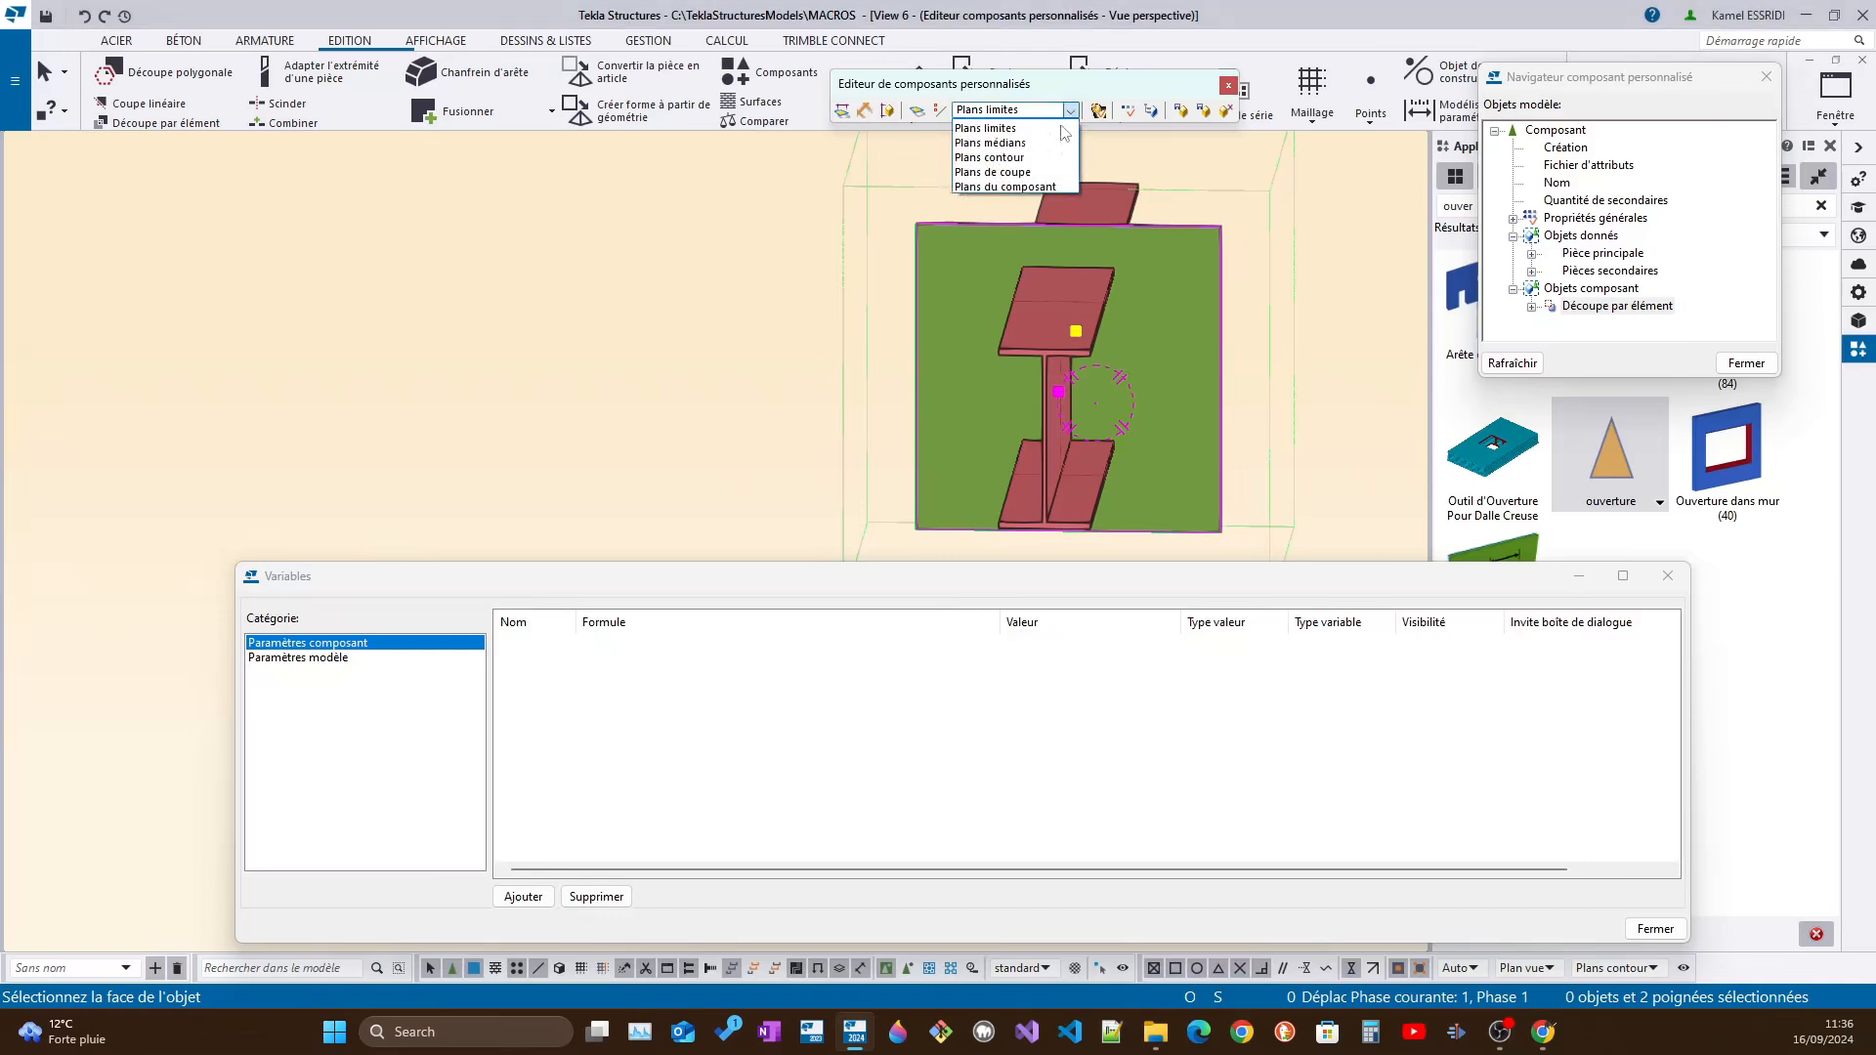
pyautogui.click(1008, 158)
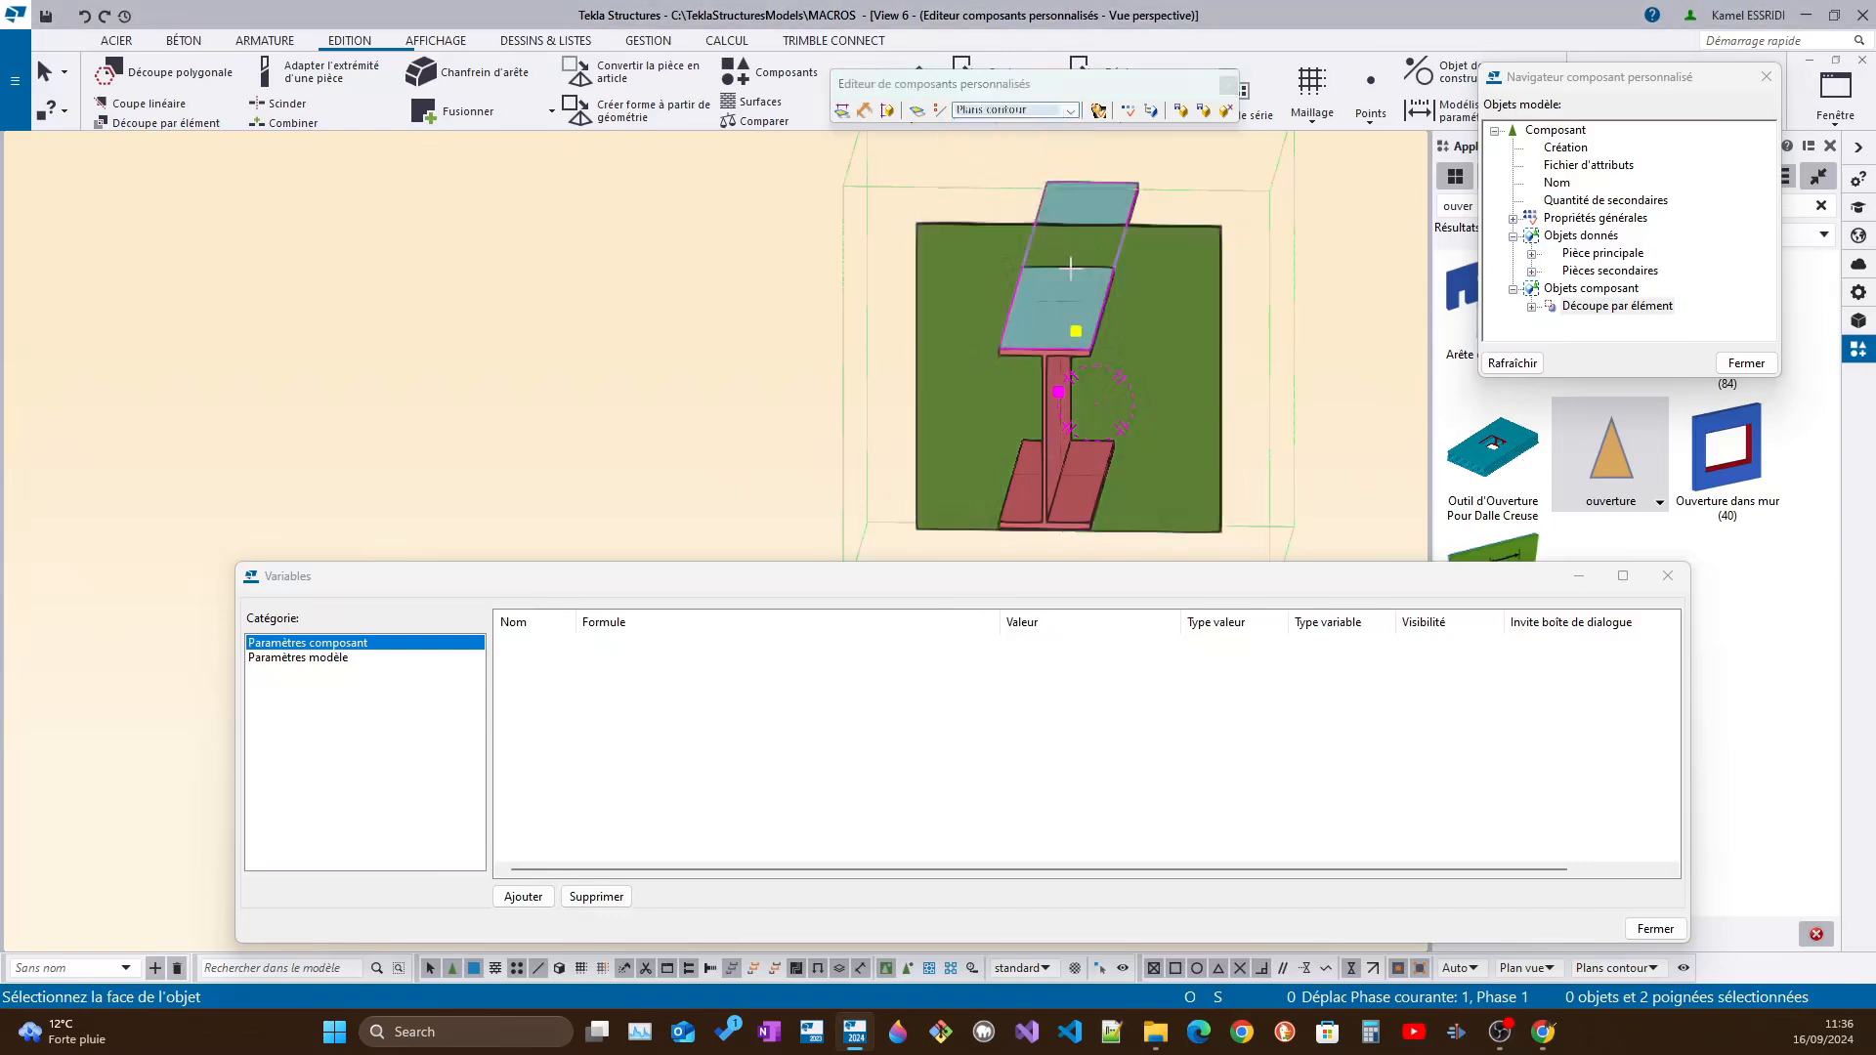
pyautogui.keyDown('ctrl'); pyautogui.moveTo(1065, 298); pyautogui.dragTo(1089, 228, button='middle'); pyautogui.keyUp('ctrl')
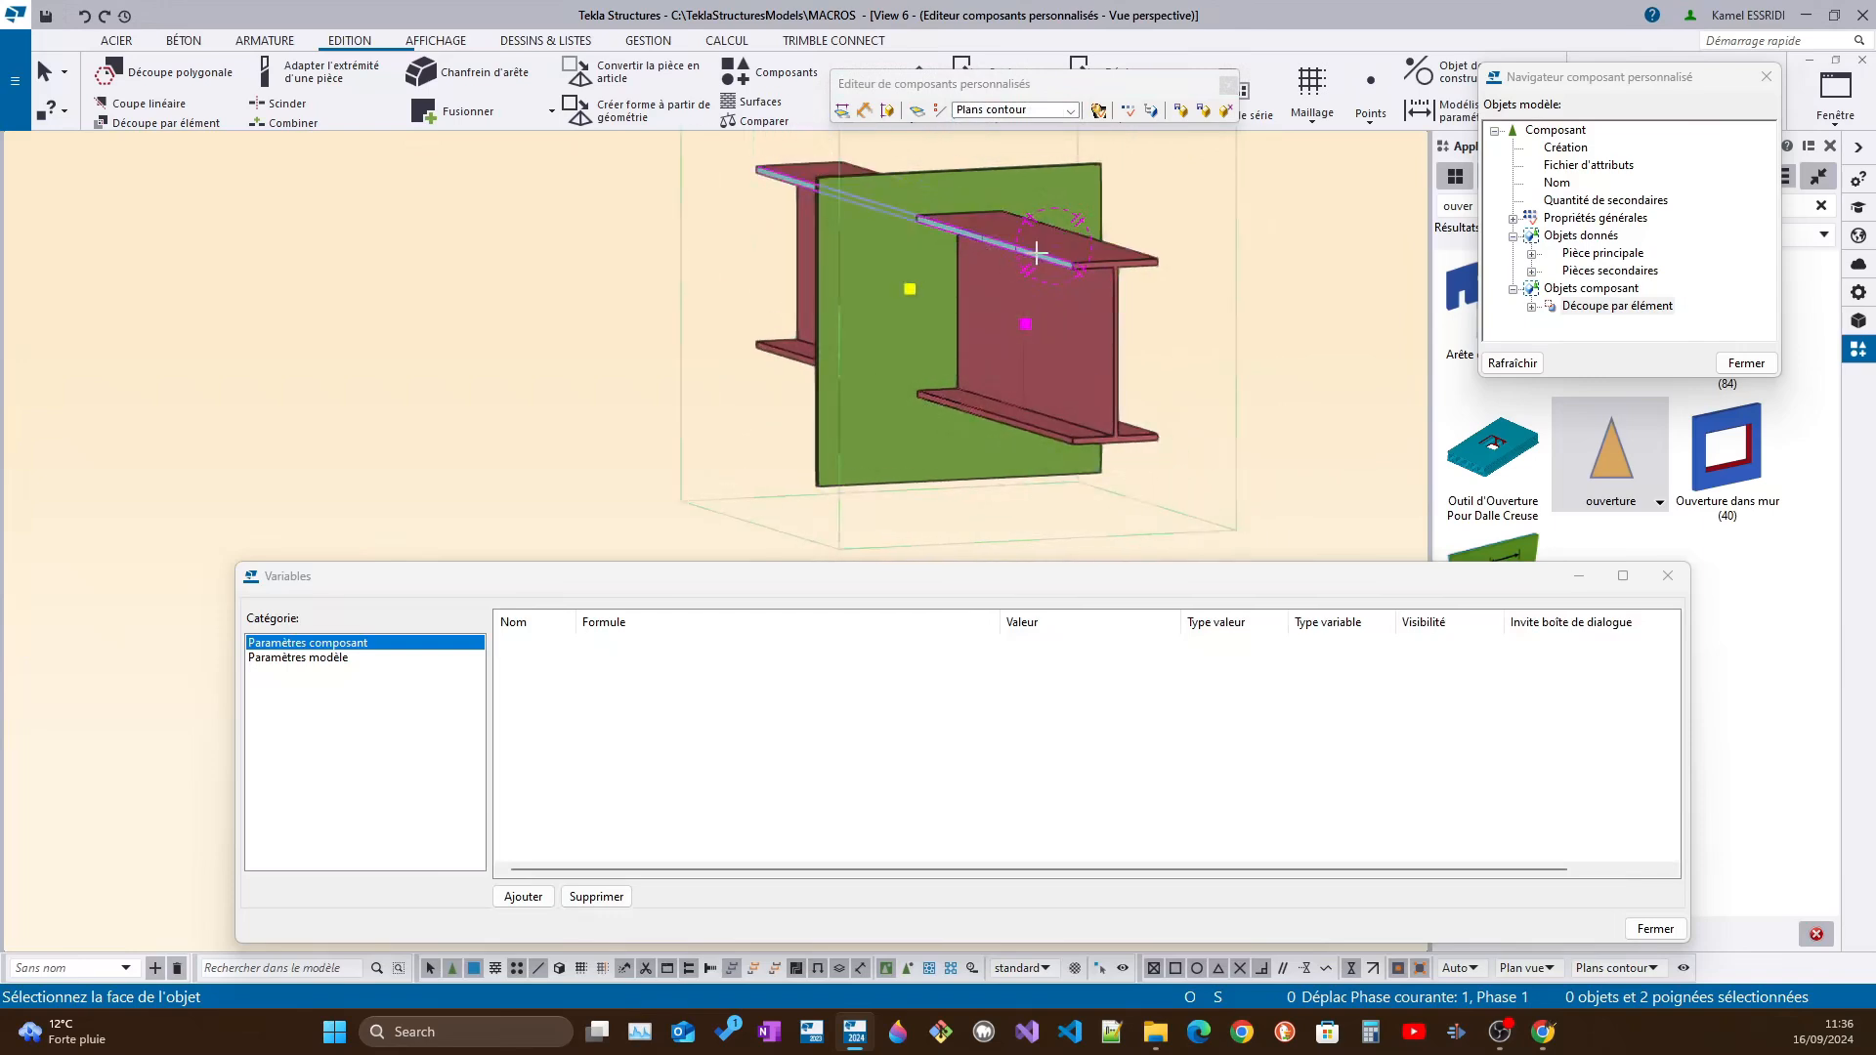
pyautogui.scroll(2, 1038, 253)
pyautogui.moveTo(1037, 253)
pyautogui.keyDown('ctrl'); pyautogui.mouseDown(button='middle')
pyautogui.moveTo(1055, 201)
pyautogui.moveTo(1043, 283)
pyautogui.mouseUp(button='middle'); pyautogui.keyUp('ctrl')
pyautogui.keyDown('ctrl'); pyautogui.moveTo(1044, 513); pyautogui.dragTo(891, 371, button='middle'); pyautogui.keyUp('ctrl')
pyautogui.scroll(2, 846, 402)
pyautogui.scroll(2, 861, 363)
pyautogui.scroll(4, 881, 362)
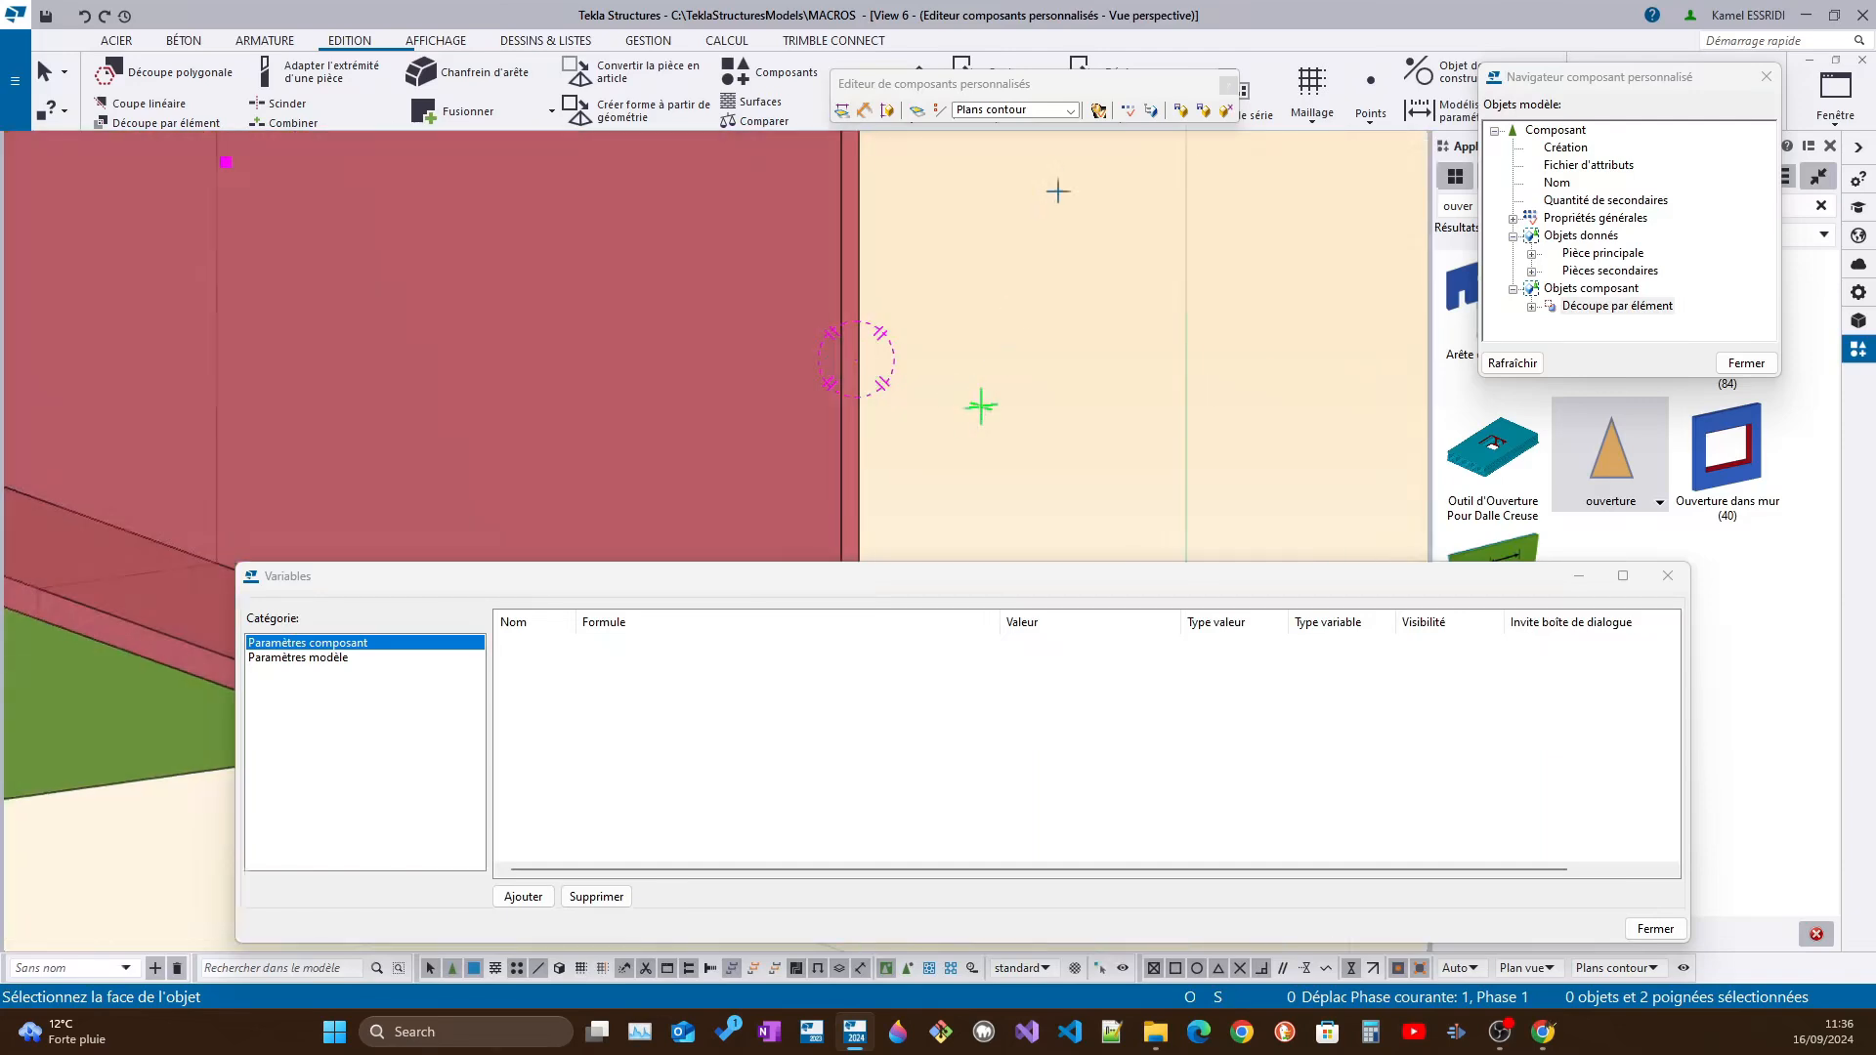
# Set the plane type to Plans médians and bind the two cut handles to the secondary beam's vertical centre plane
pyautogui.click(1071, 110)
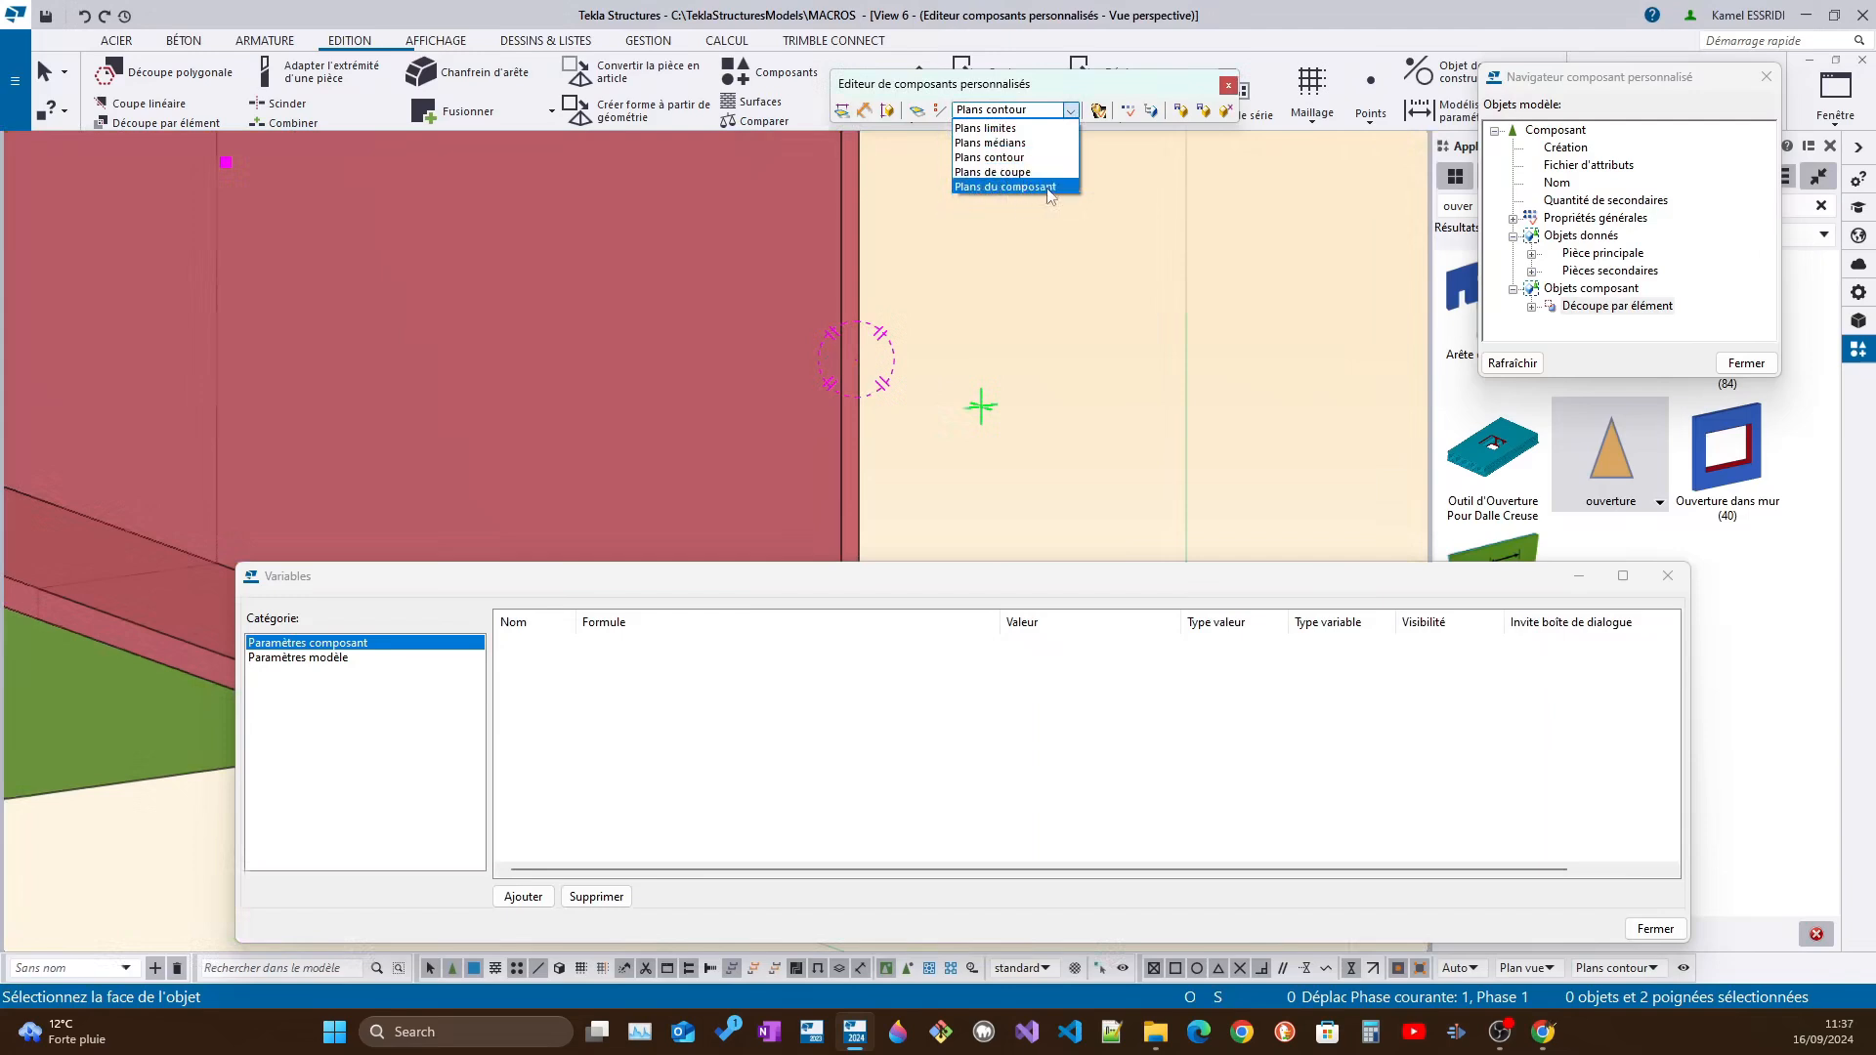
pyautogui.click(1000, 147)
pyautogui.scroll(-5, 887, 318)
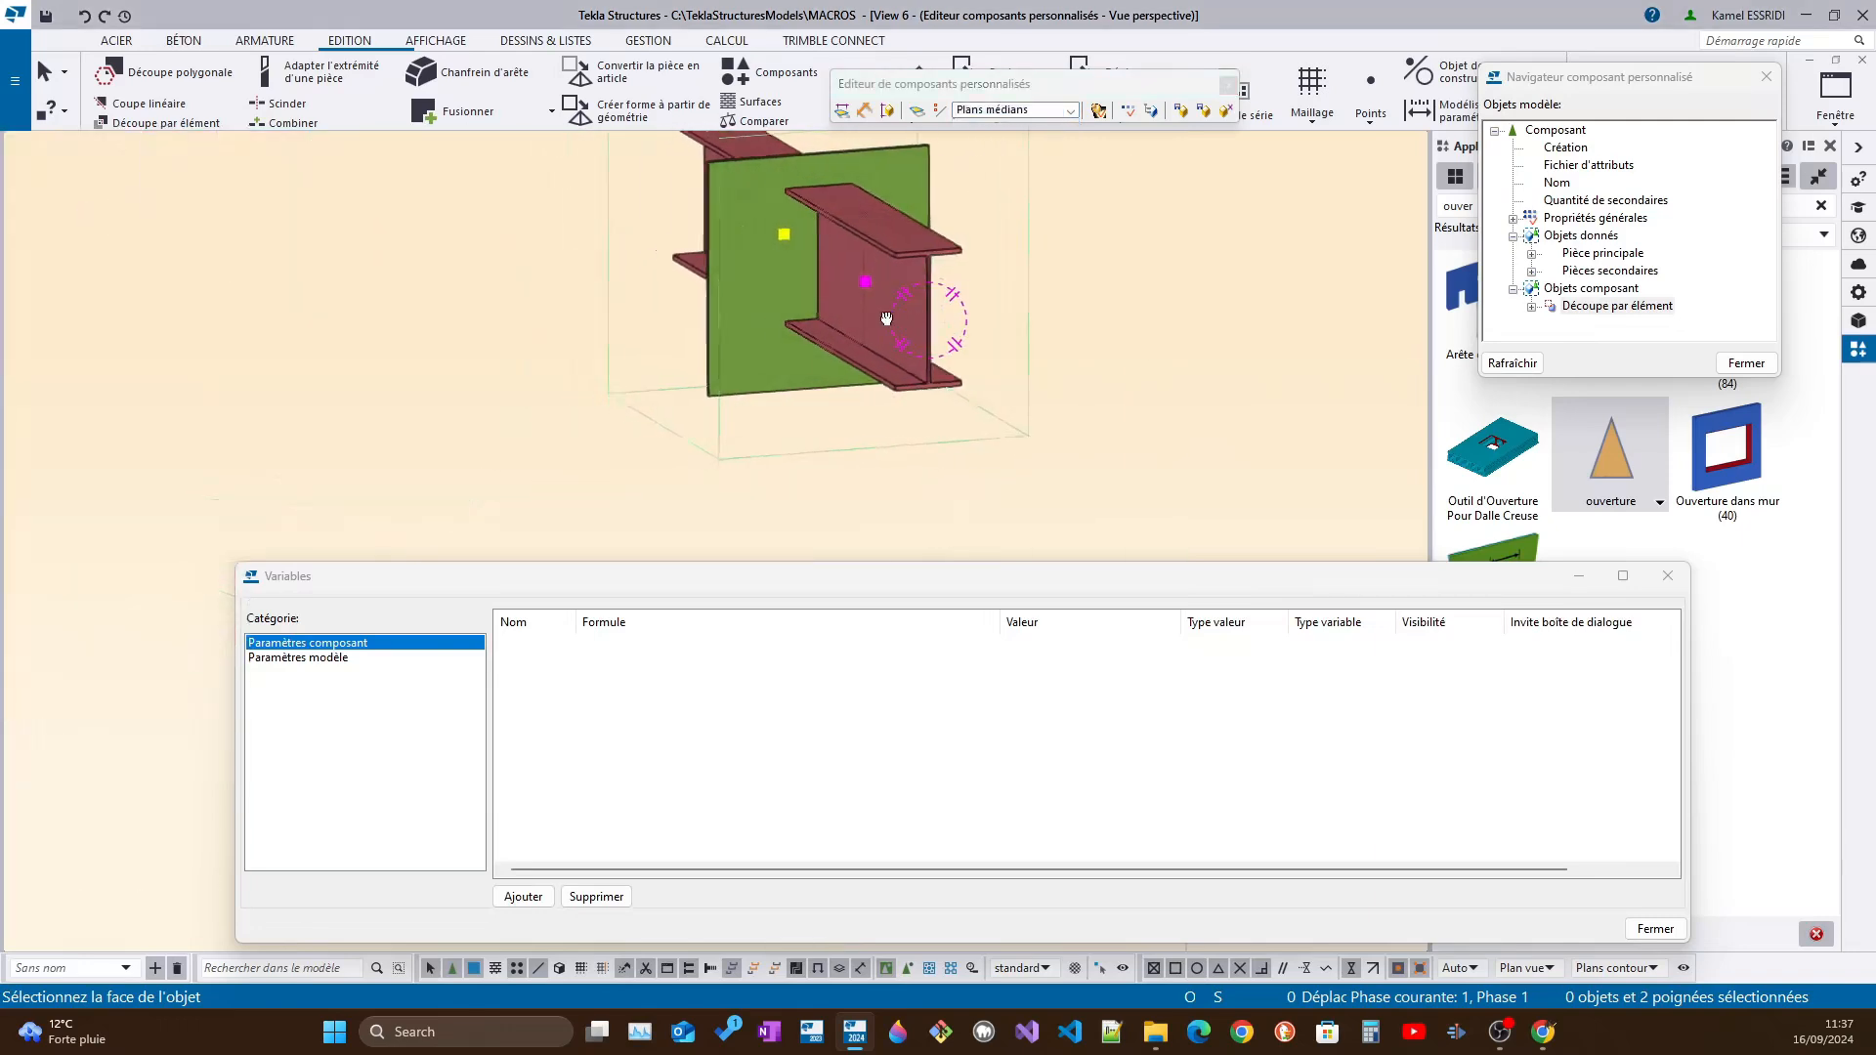
pyautogui.scroll(2, 880, 314)
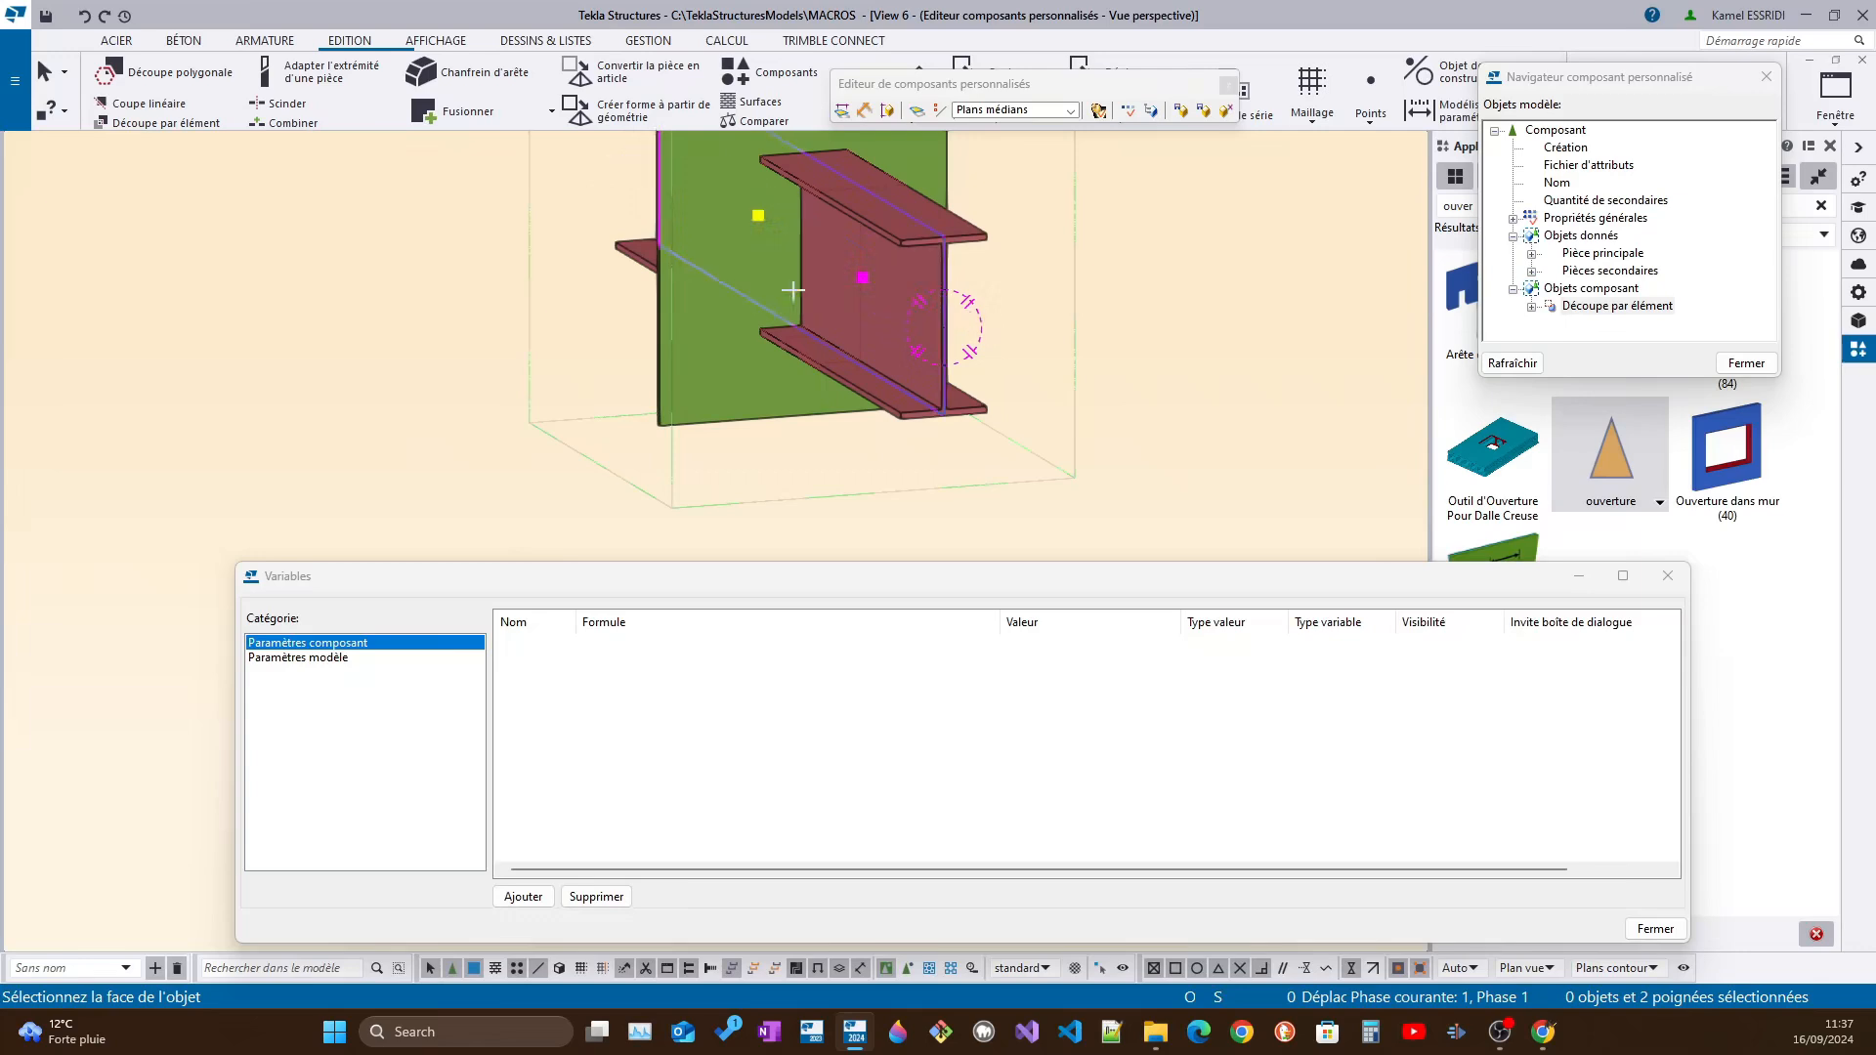
pyautogui.moveTo(668, 259)
pyautogui.keyDown('ctrl'); pyautogui.mouseDown(button='middle')
pyautogui.moveTo(787, 289)
pyautogui.moveTo(768, 317)
pyautogui.moveTo(787, 365)
pyautogui.moveTo(729, 294)
pyautogui.moveTo(1043, 331)
pyautogui.moveTo(1047, 361)
pyautogui.moveTo(1022, 343)
pyautogui.mouseUp(button='middle'); pyautogui.keyUp('ctrl')
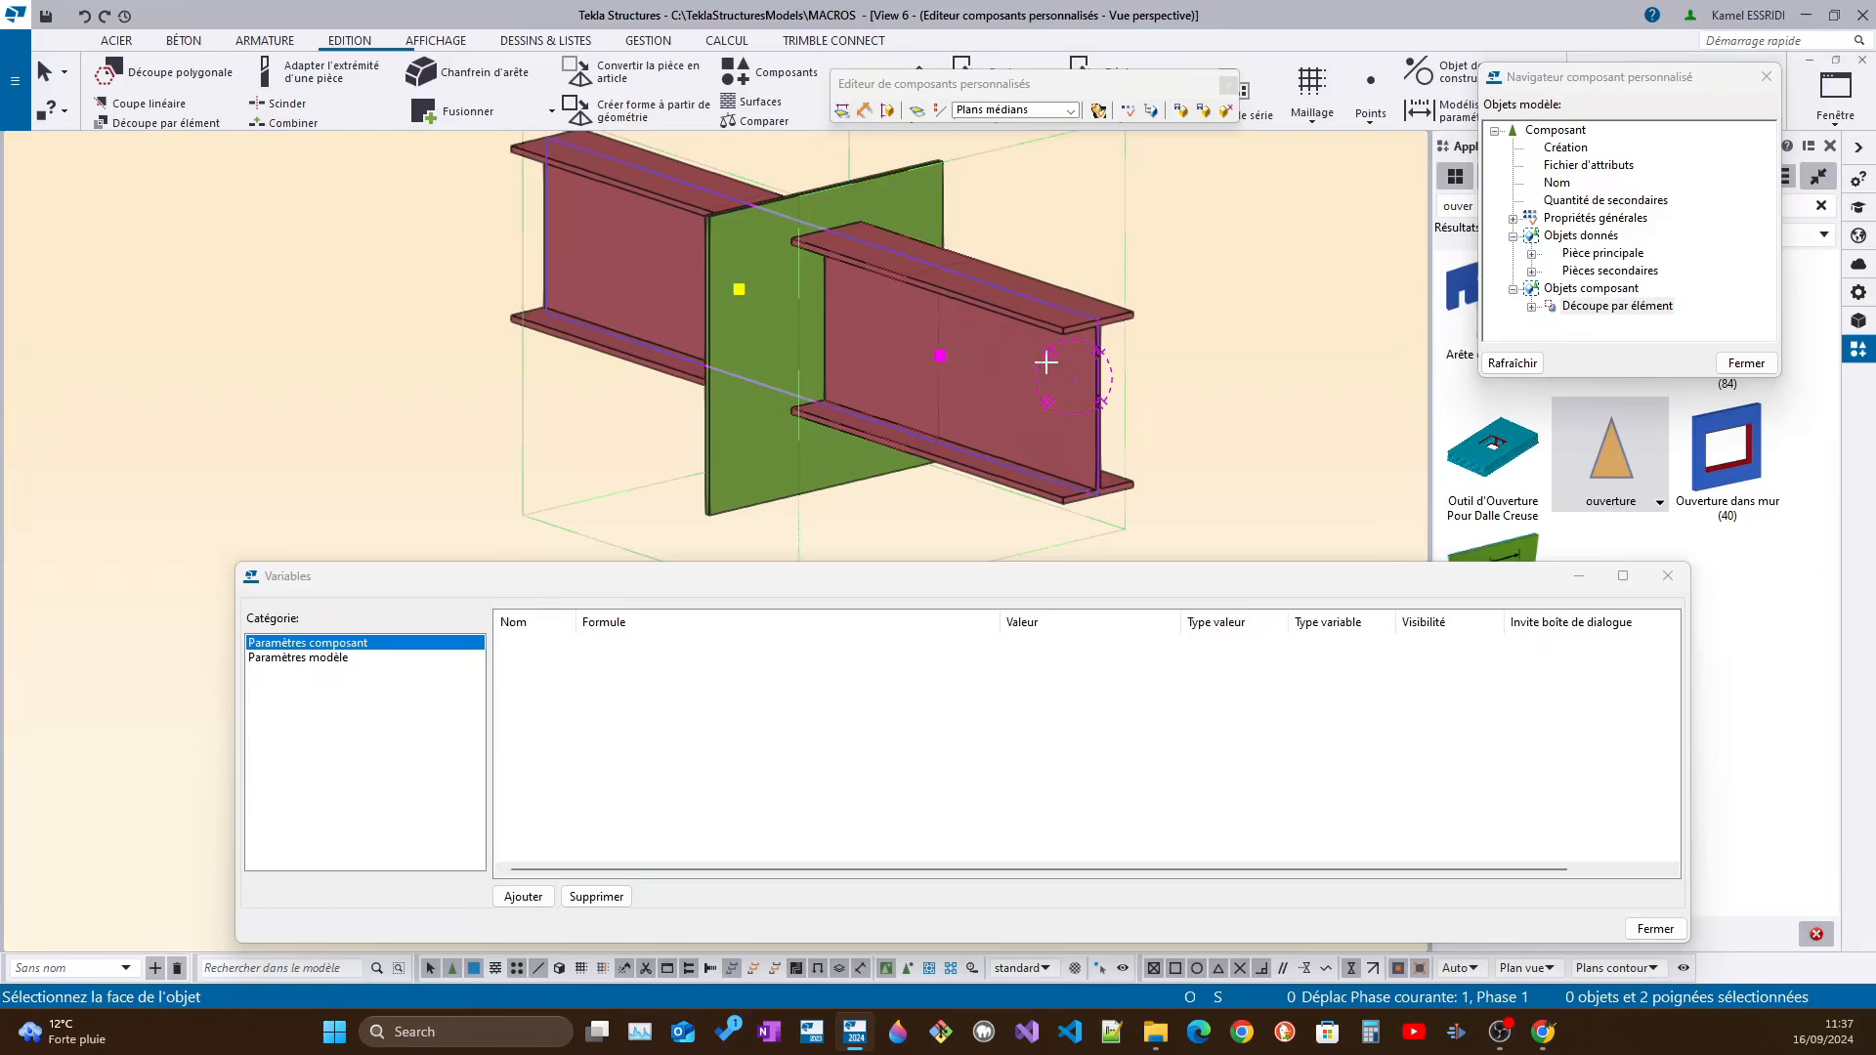
pyautogui.keyDown('ctrl'); pyautogui.moveTo(1053, 367); pyautogui.dragTo(979, 353, button='middle'); pyautogui.keyUp('ctrl')
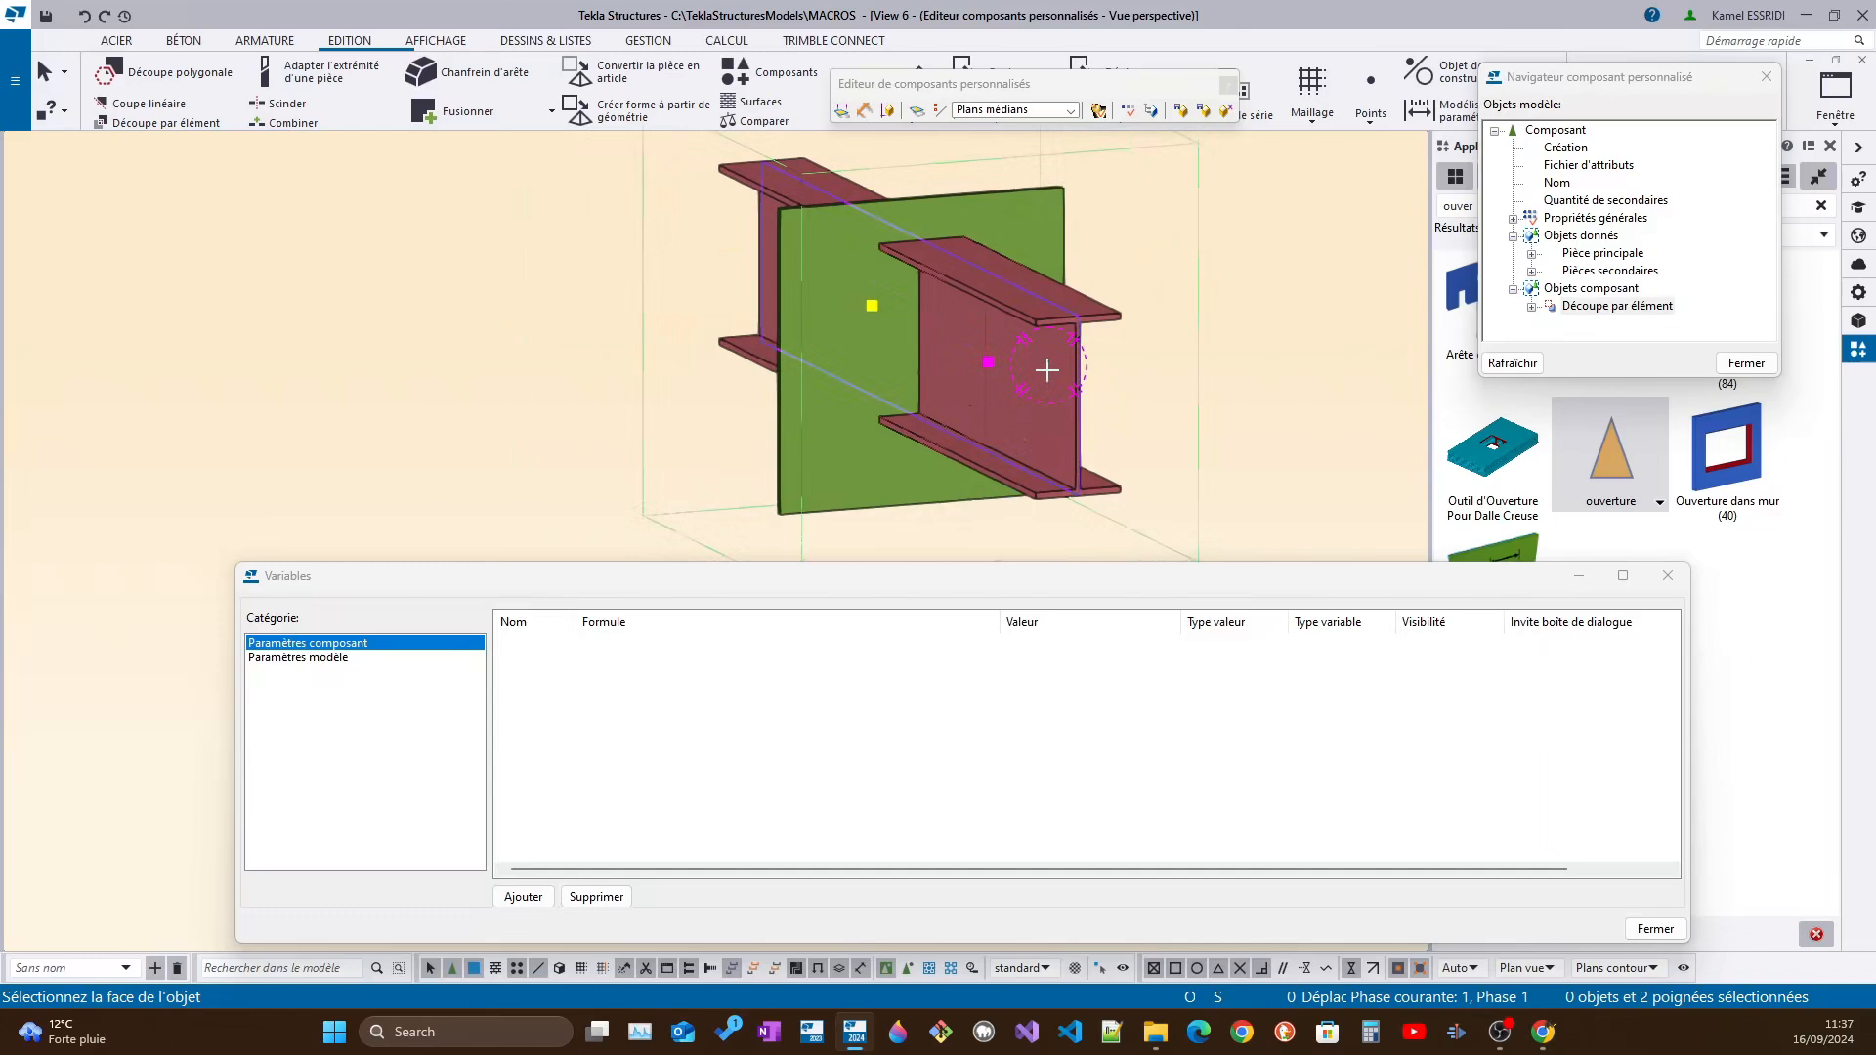
pyautogui.scroll(2, 1051, 363)
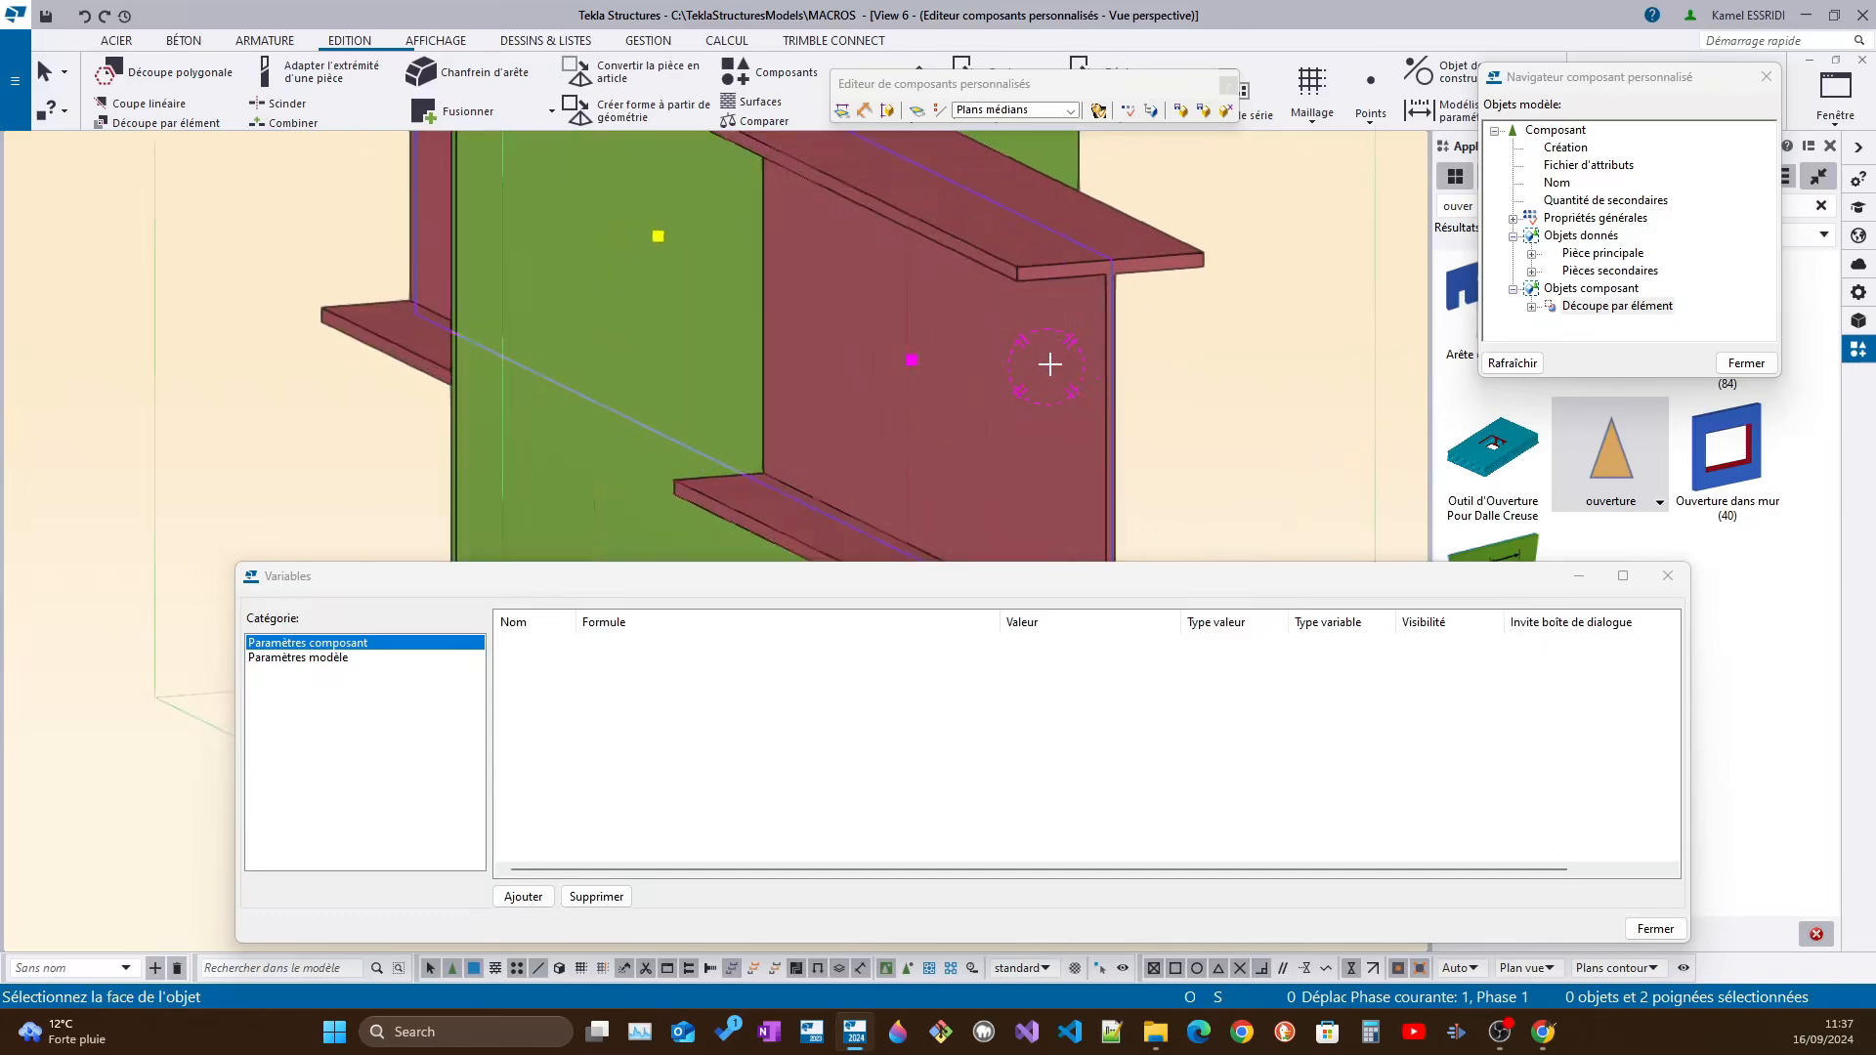
pyautogui.click(1095, 341)
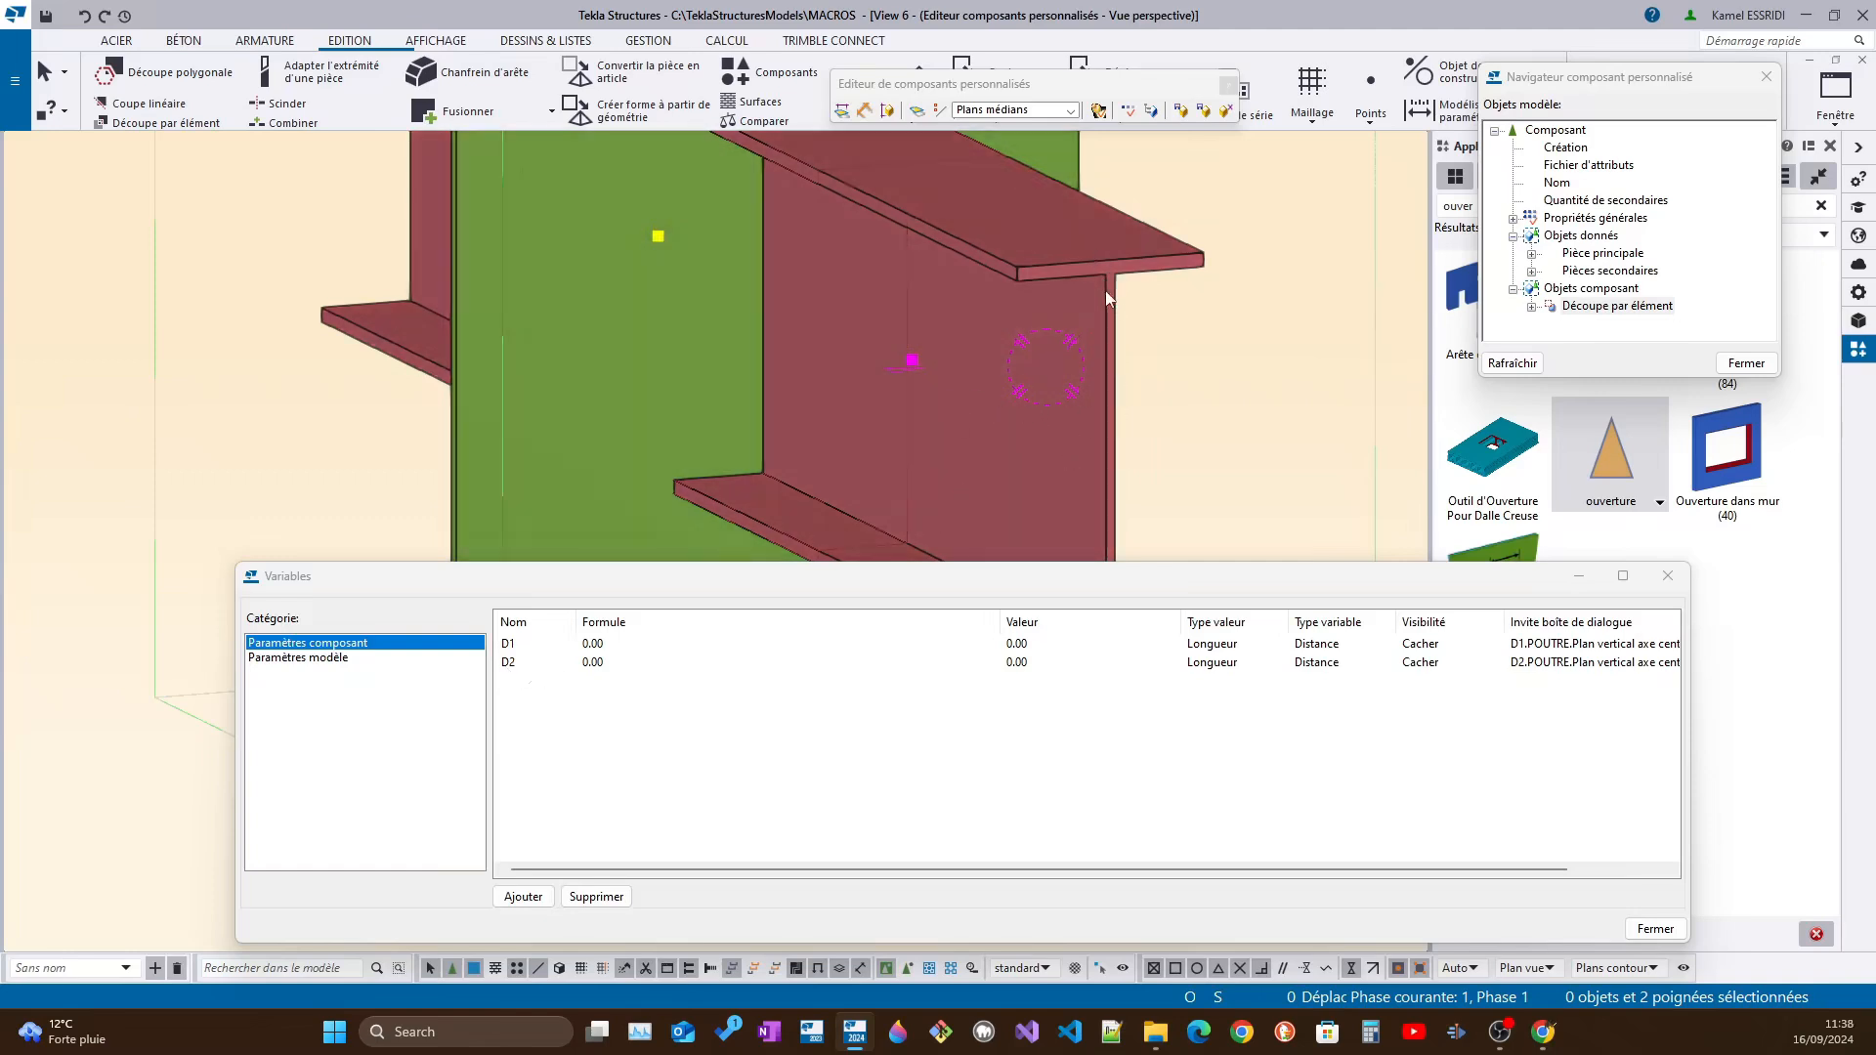
# Review the distance variables D1 and D2 of the new bindings, opening the D2 formula
pyautogui.scroll(-3, 1110, 293)
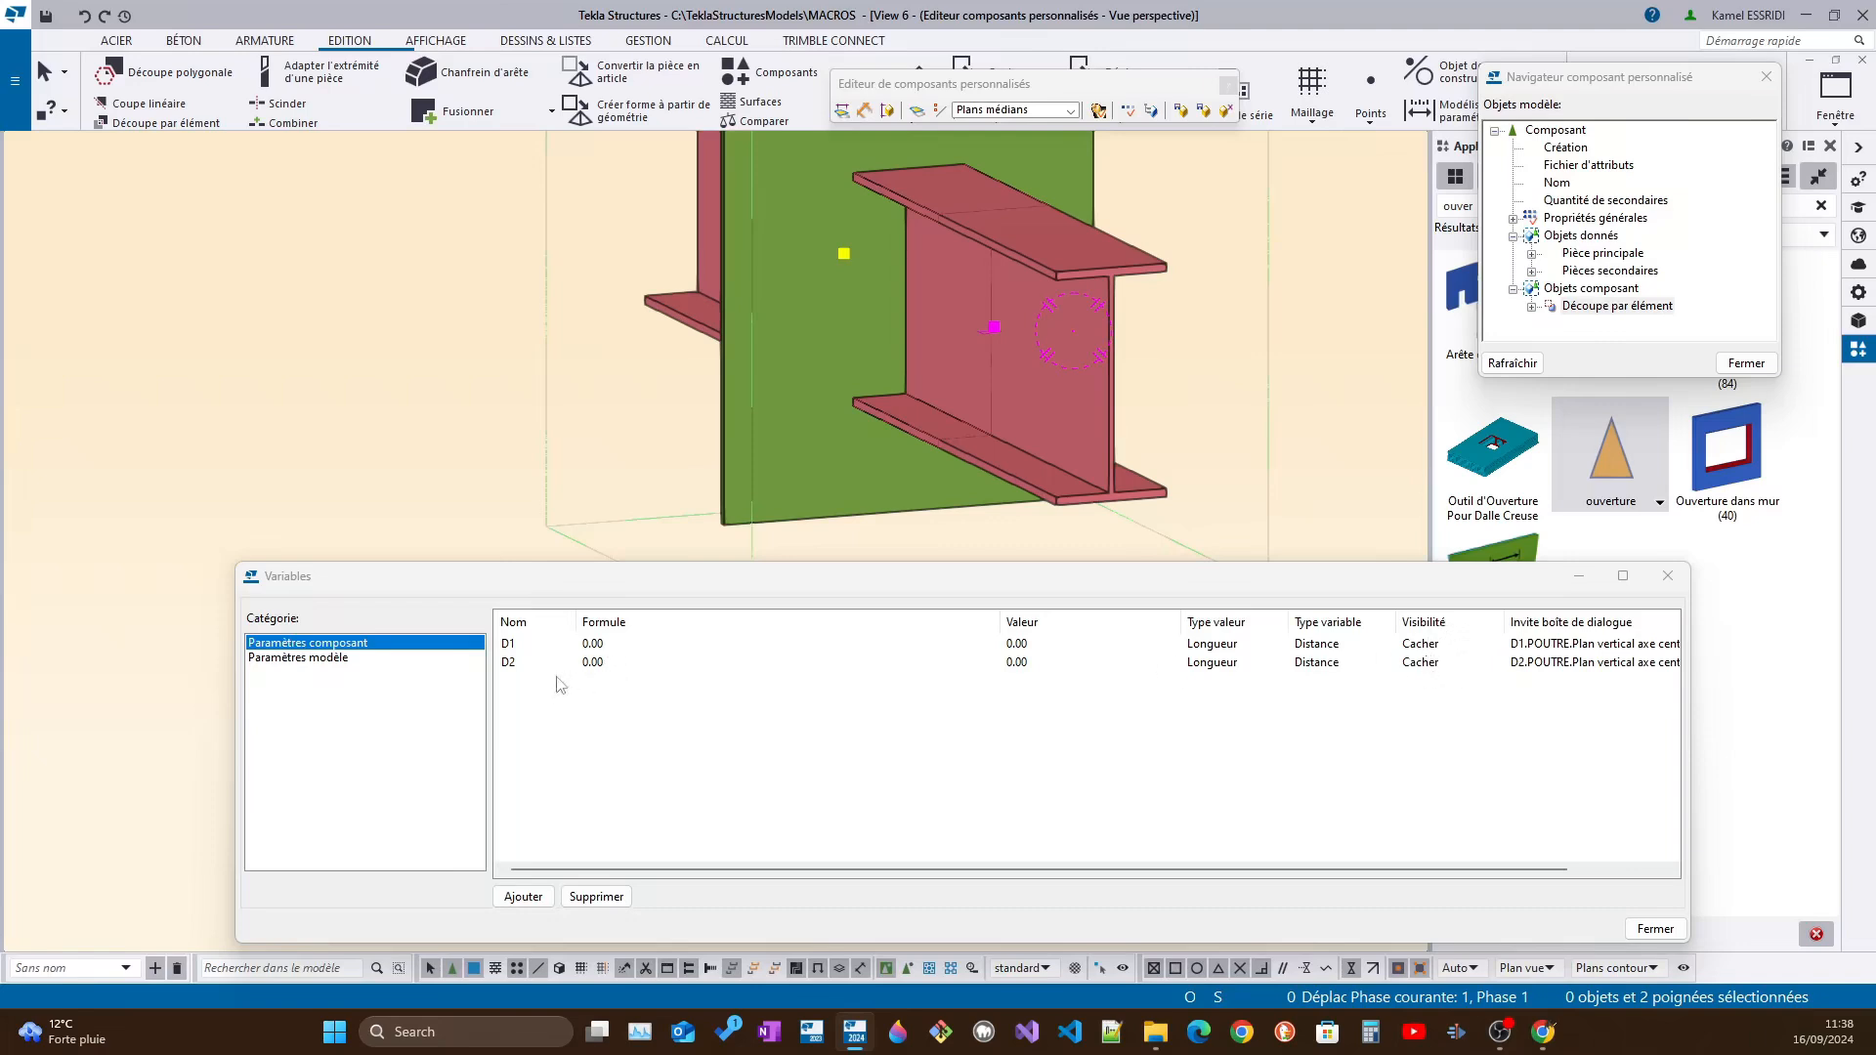
pyautogui.click(607, 670)
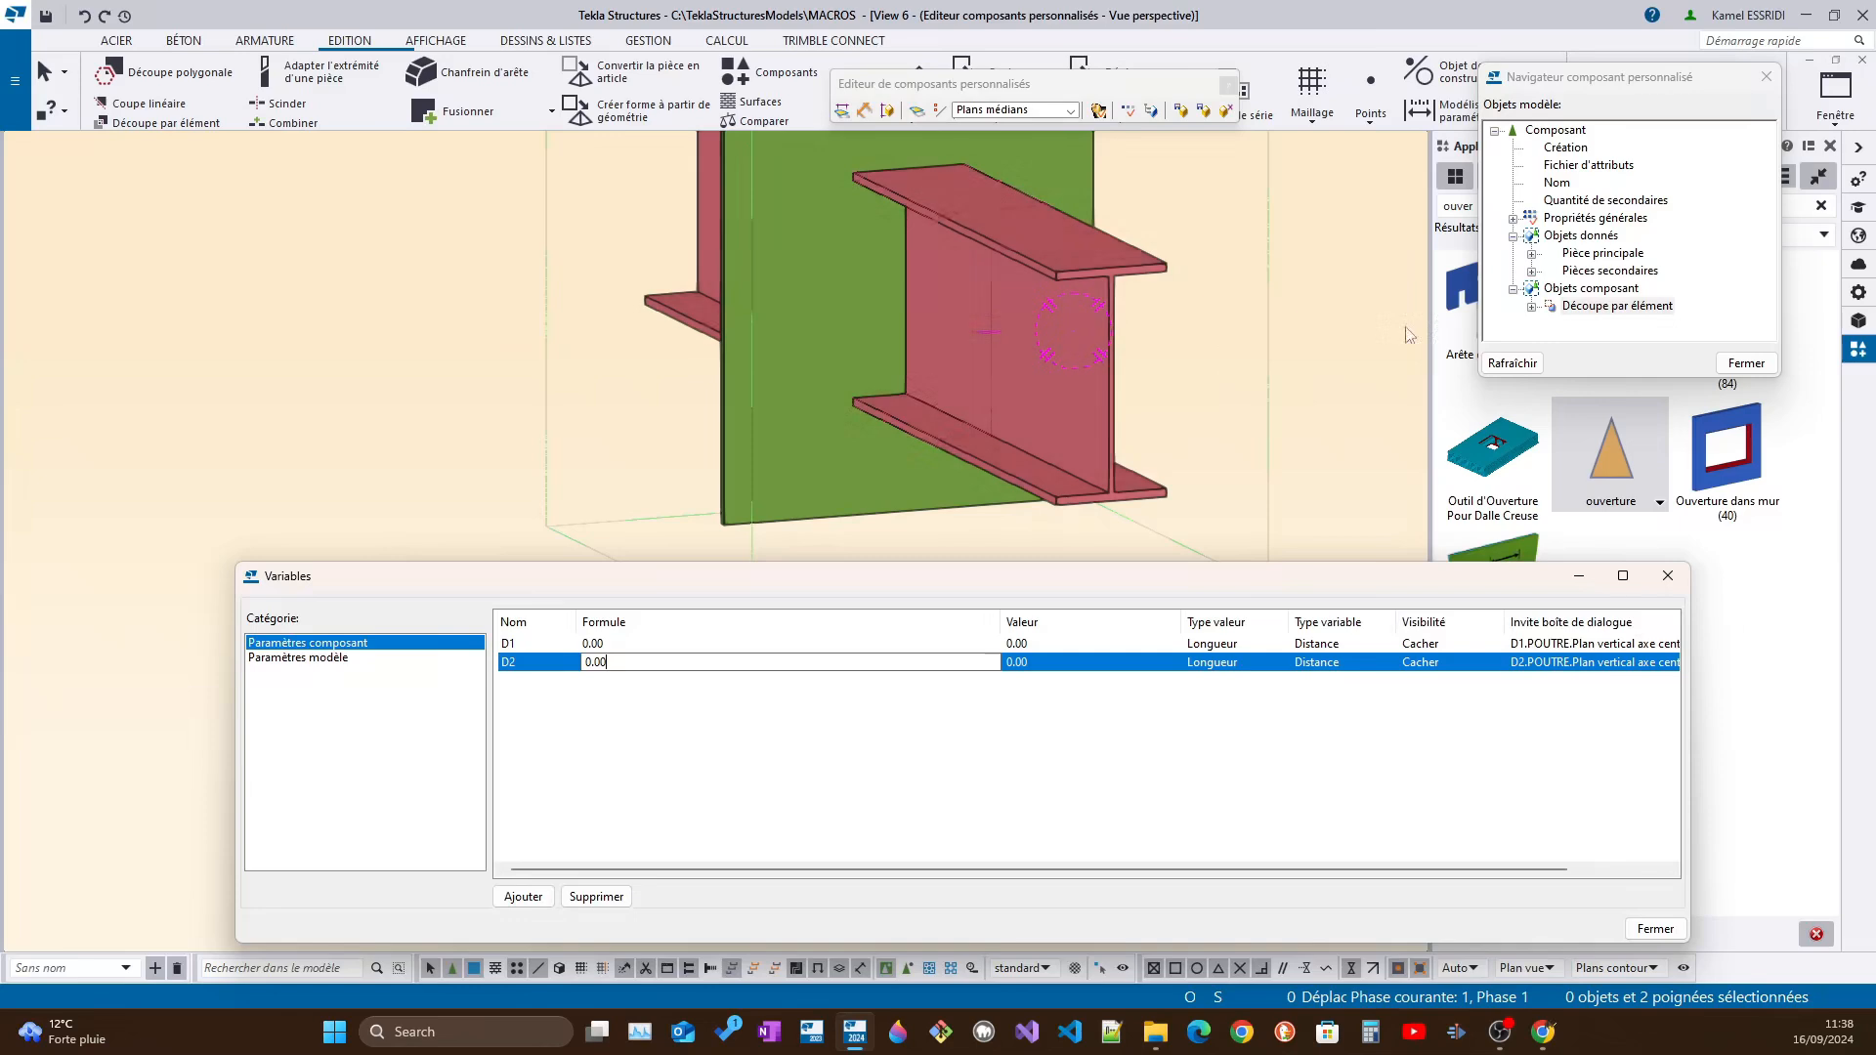
pyautogui.moveTo(1061, 363); pyautogui.dragTo(996, 399, button='middle')
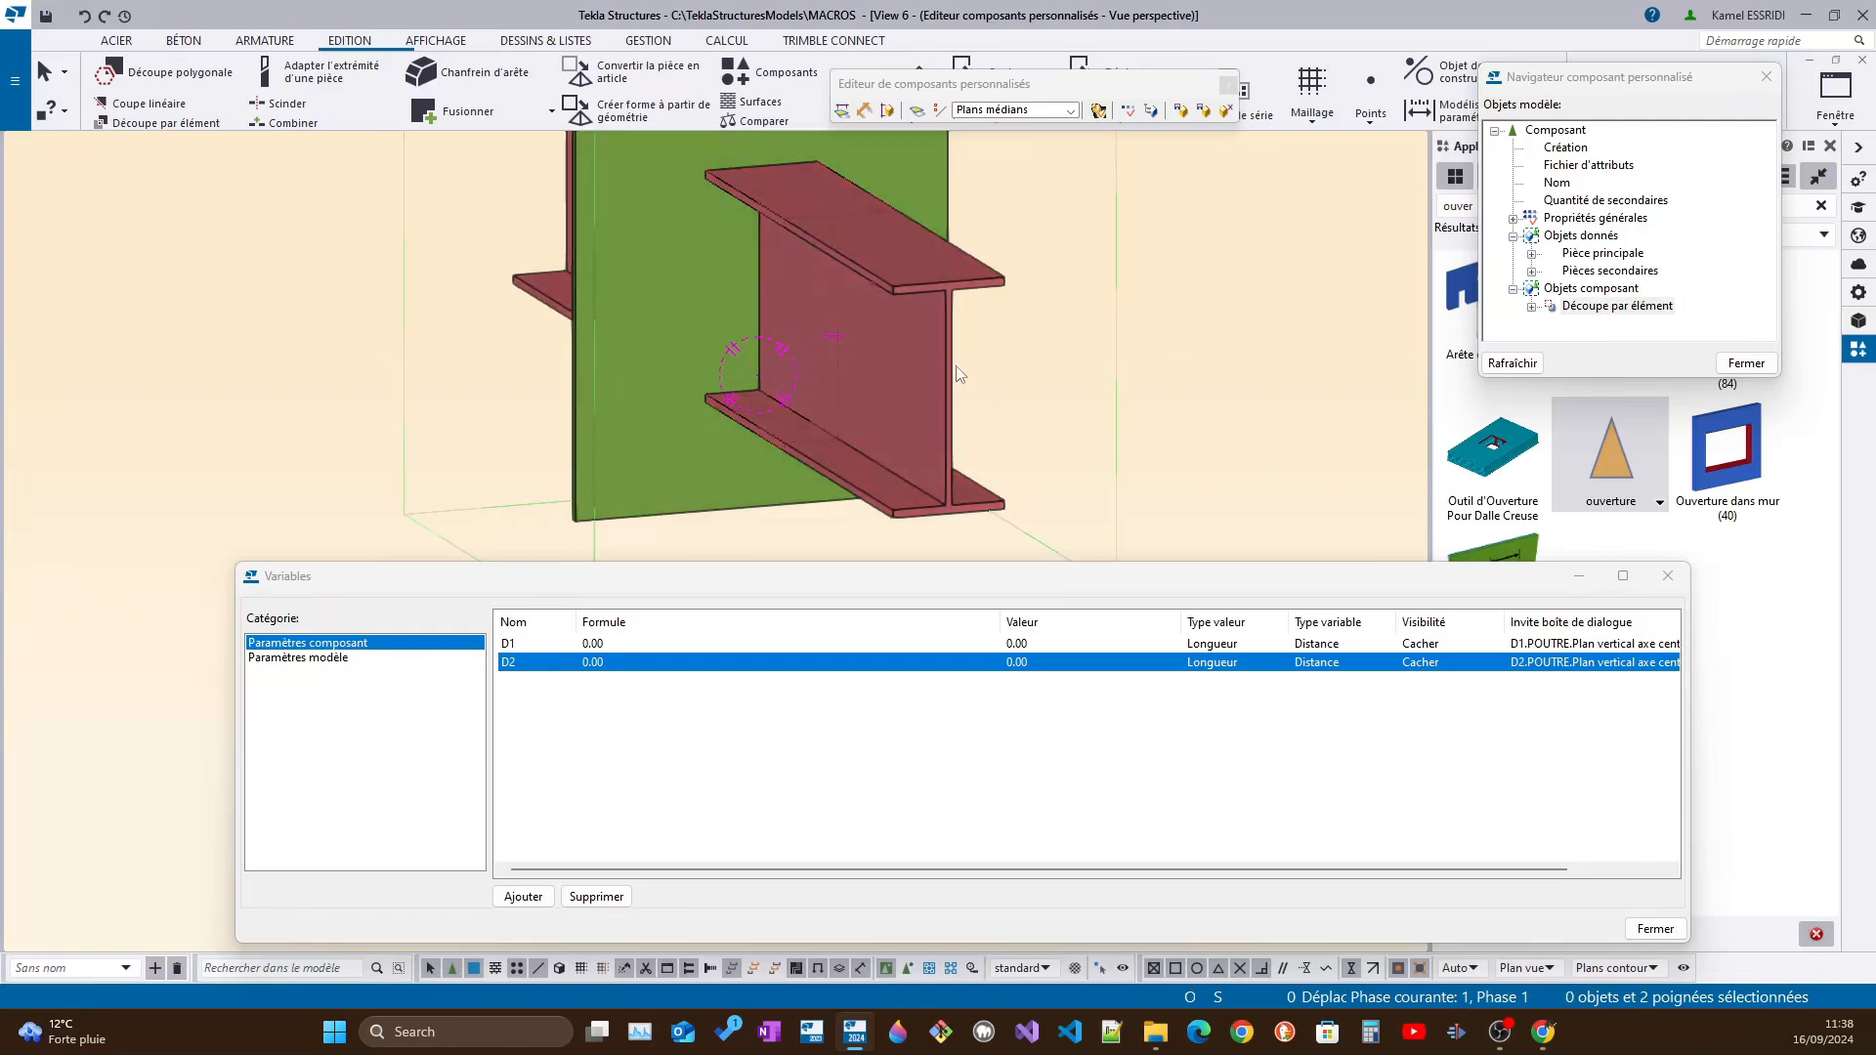
# Reselect the cut's two end handles and bind them to the secondary beam's horizontal centre plane
pyautogui.click(834, 365)
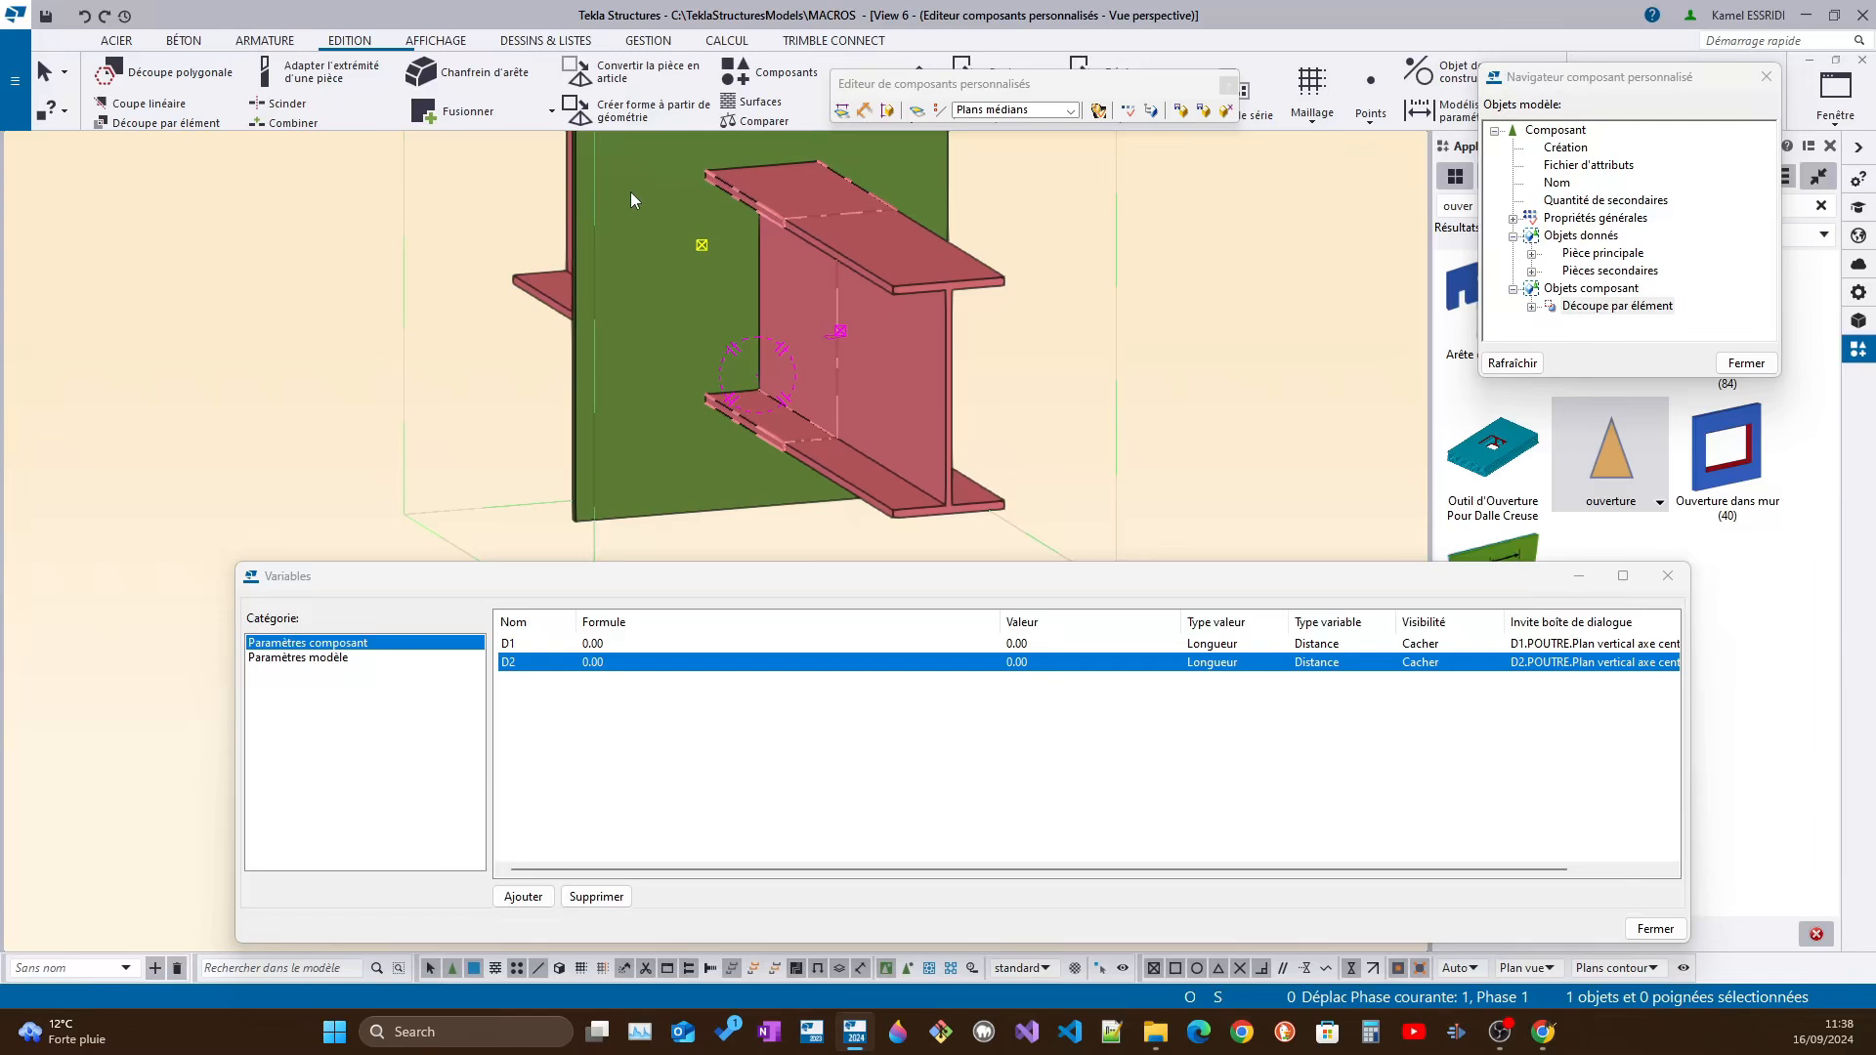
pyautogui.moveTo(630, 191); pyautogui.dragTo(1011, 411)
pyautogui.scroll(3, 848, 337)
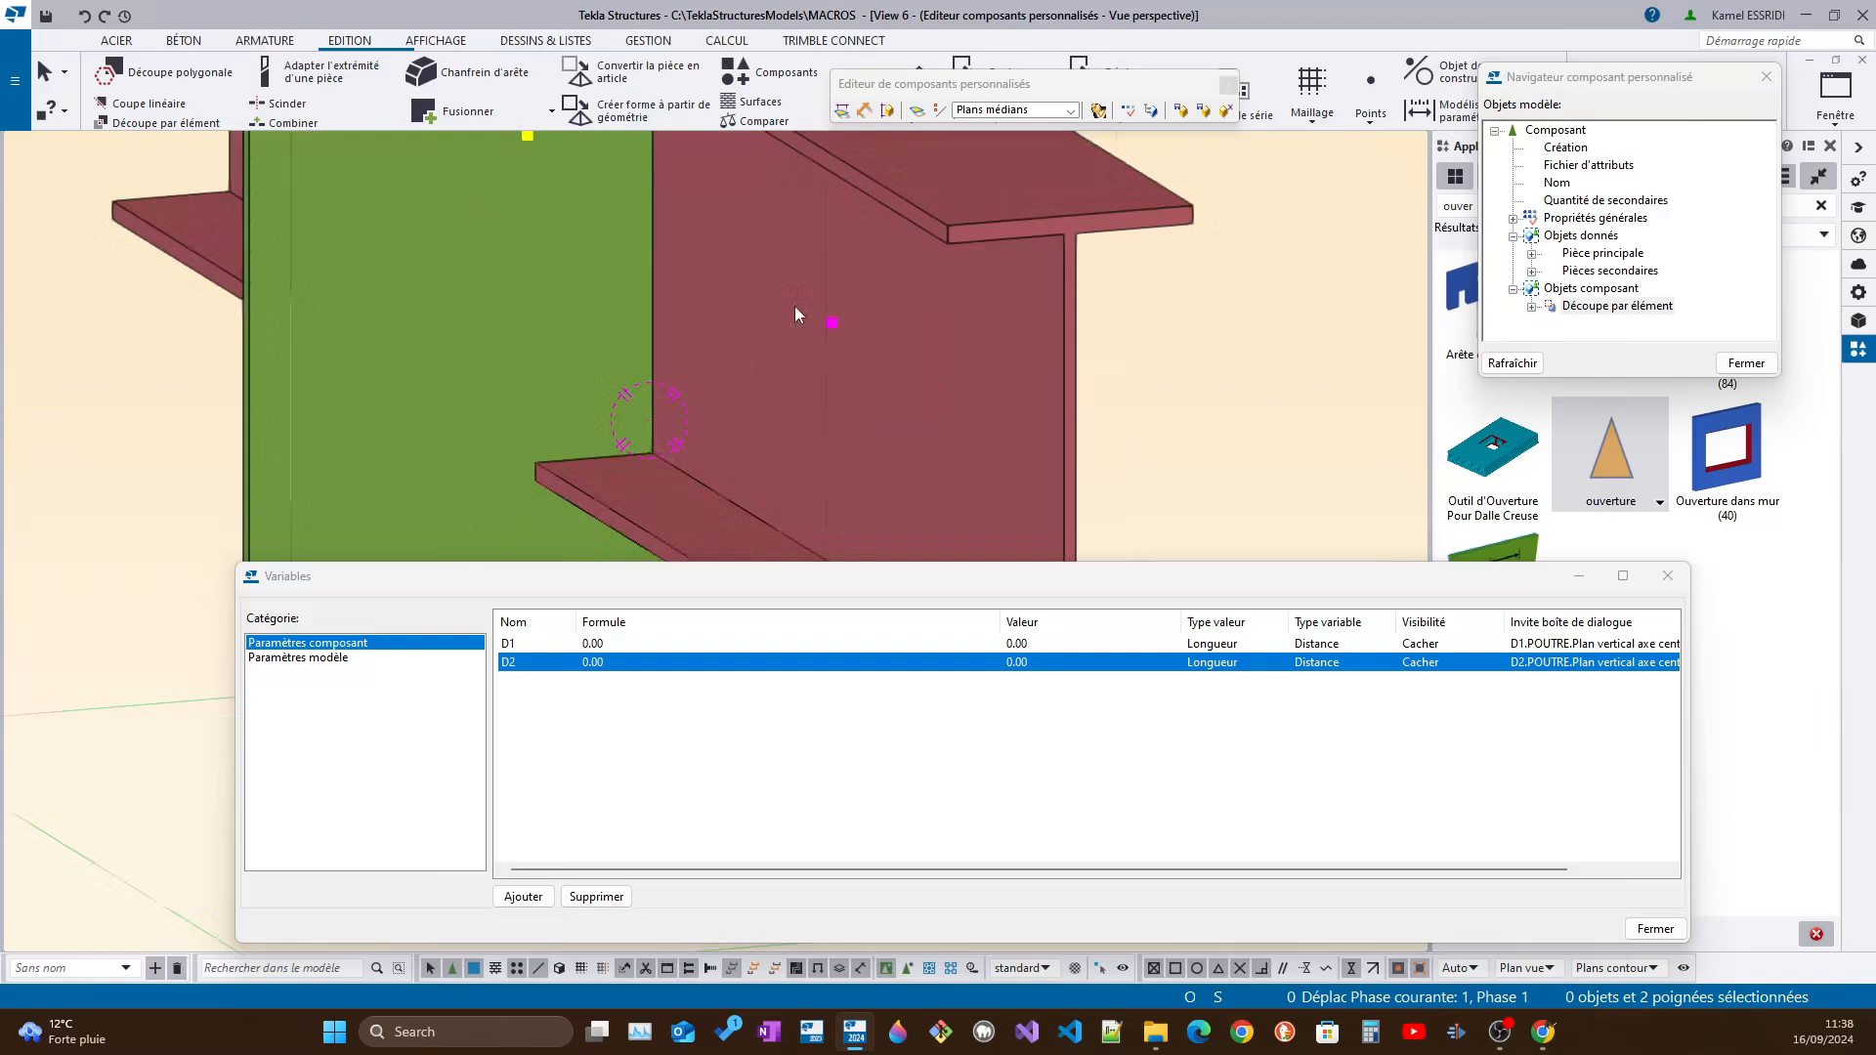
pyautogui.rightClick(829, 315)
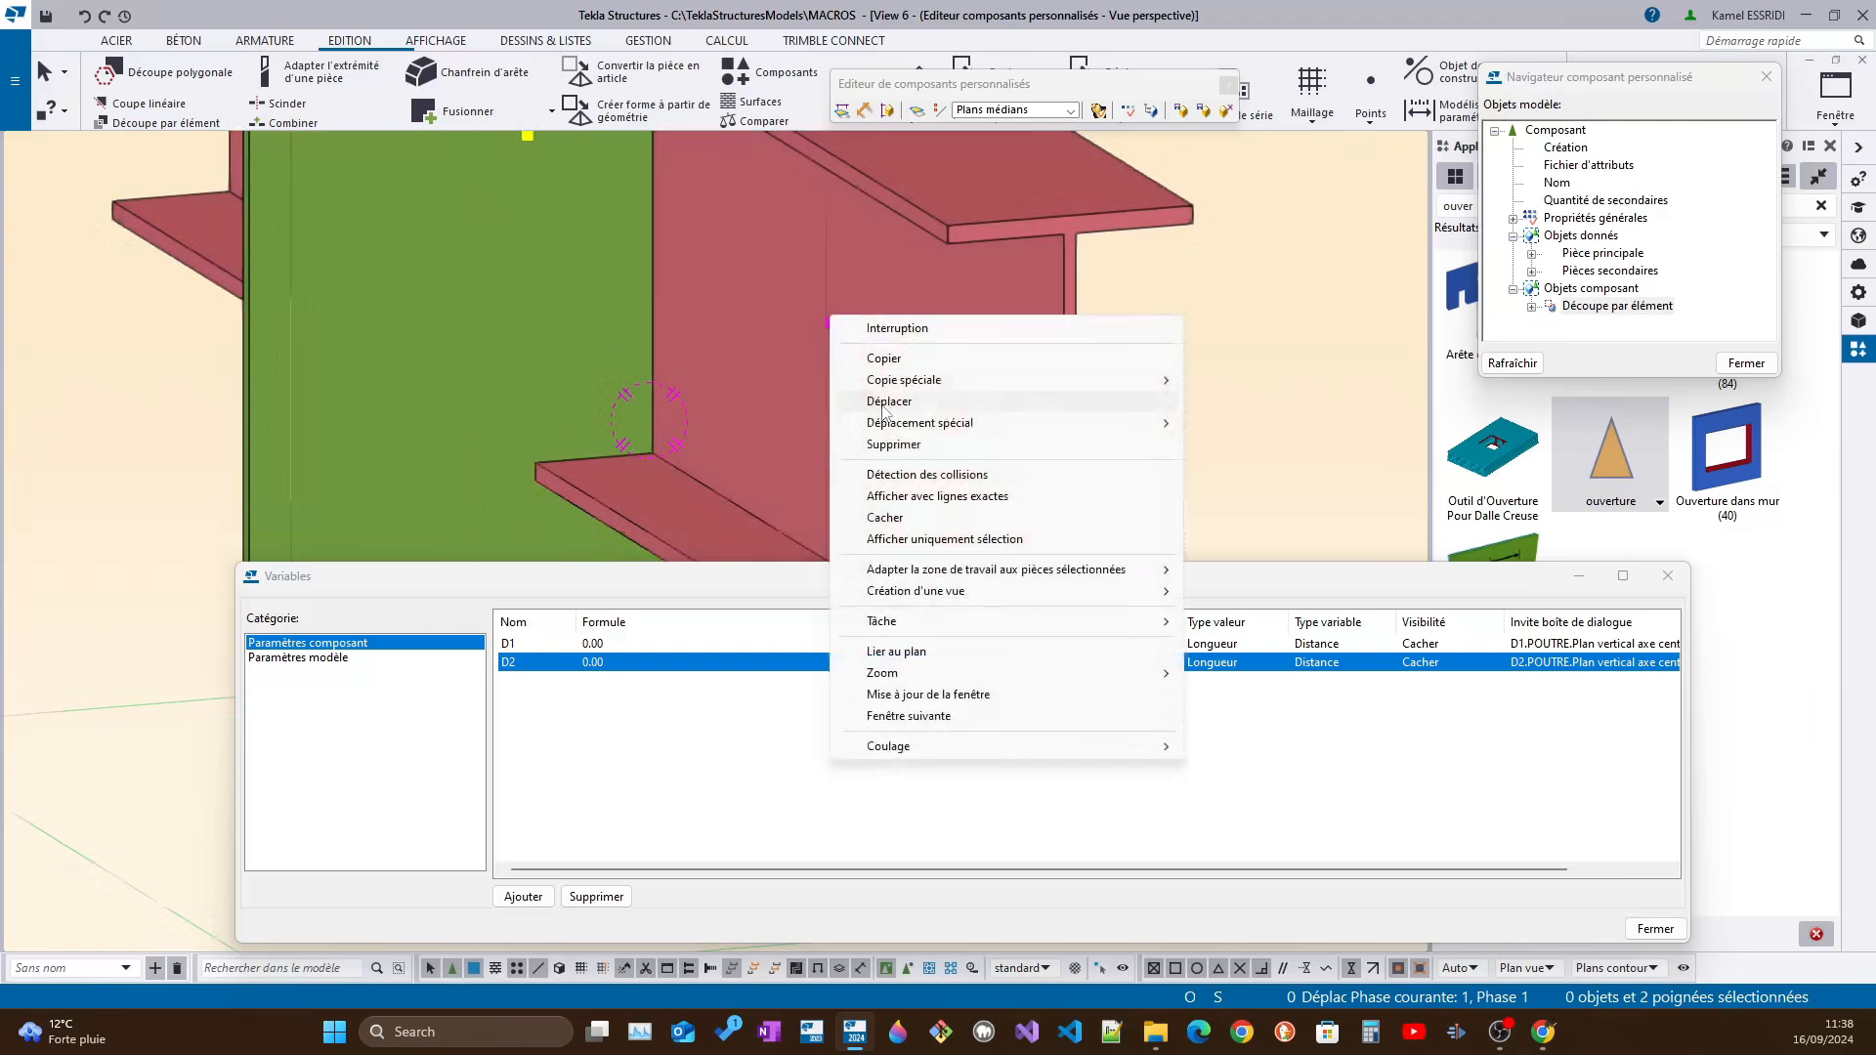
pyautogui.click(914, 653)
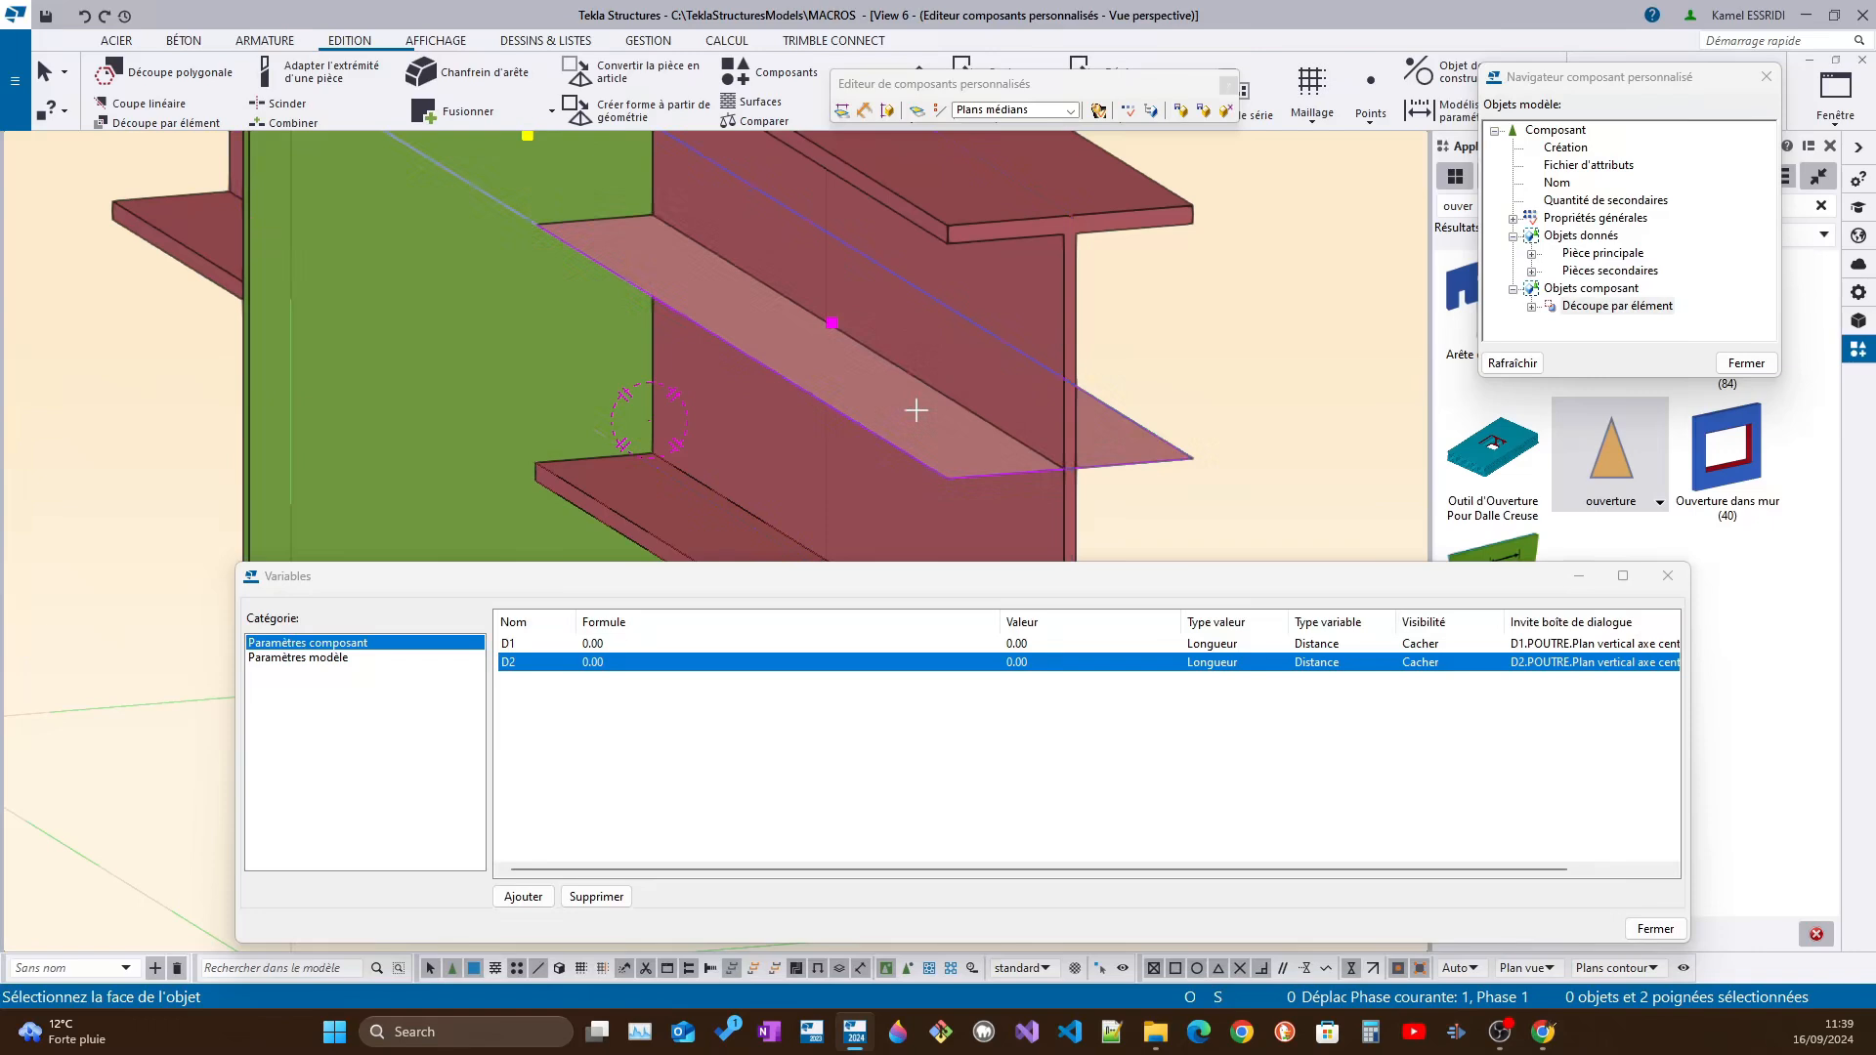
pyautogui.click(916, 411)
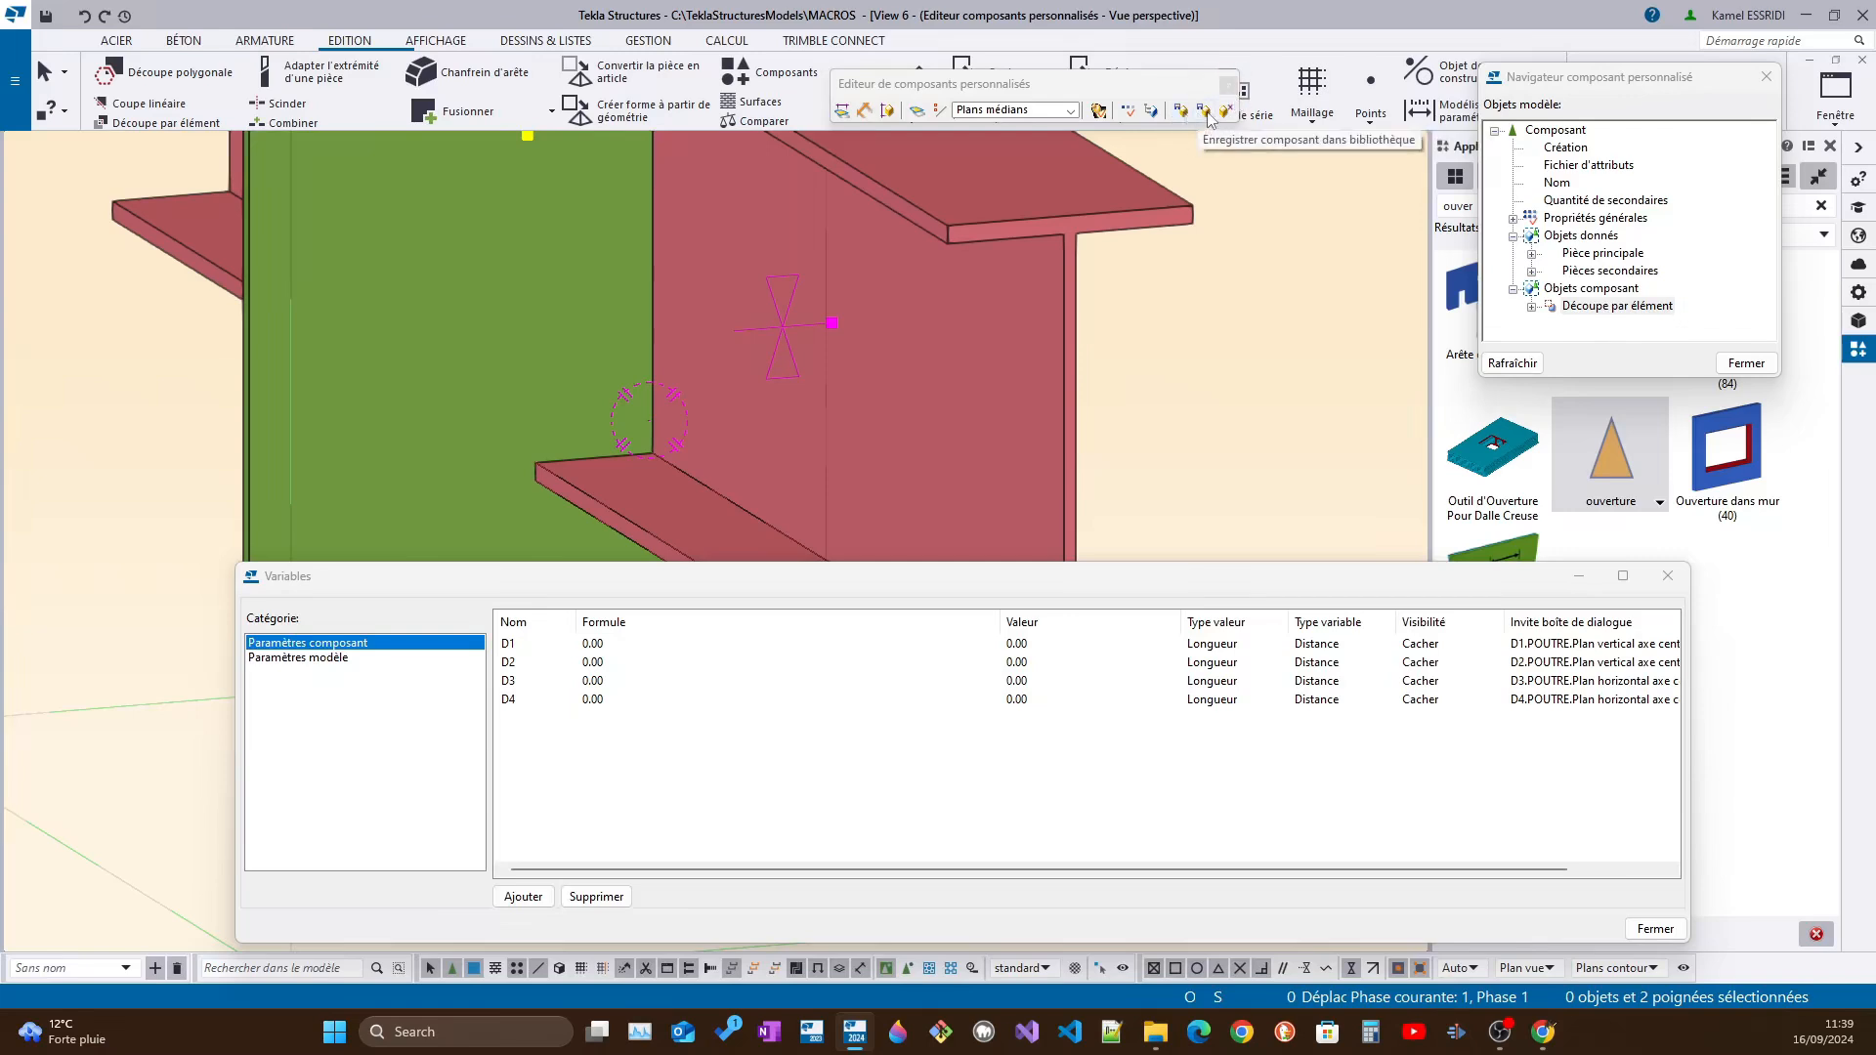
# Close the custom component editor, saving the changes and replacing all "ouverture" components in the model
pyautogui.moveTo(1185, 95); pyautogui.dragTo(1277, 96)
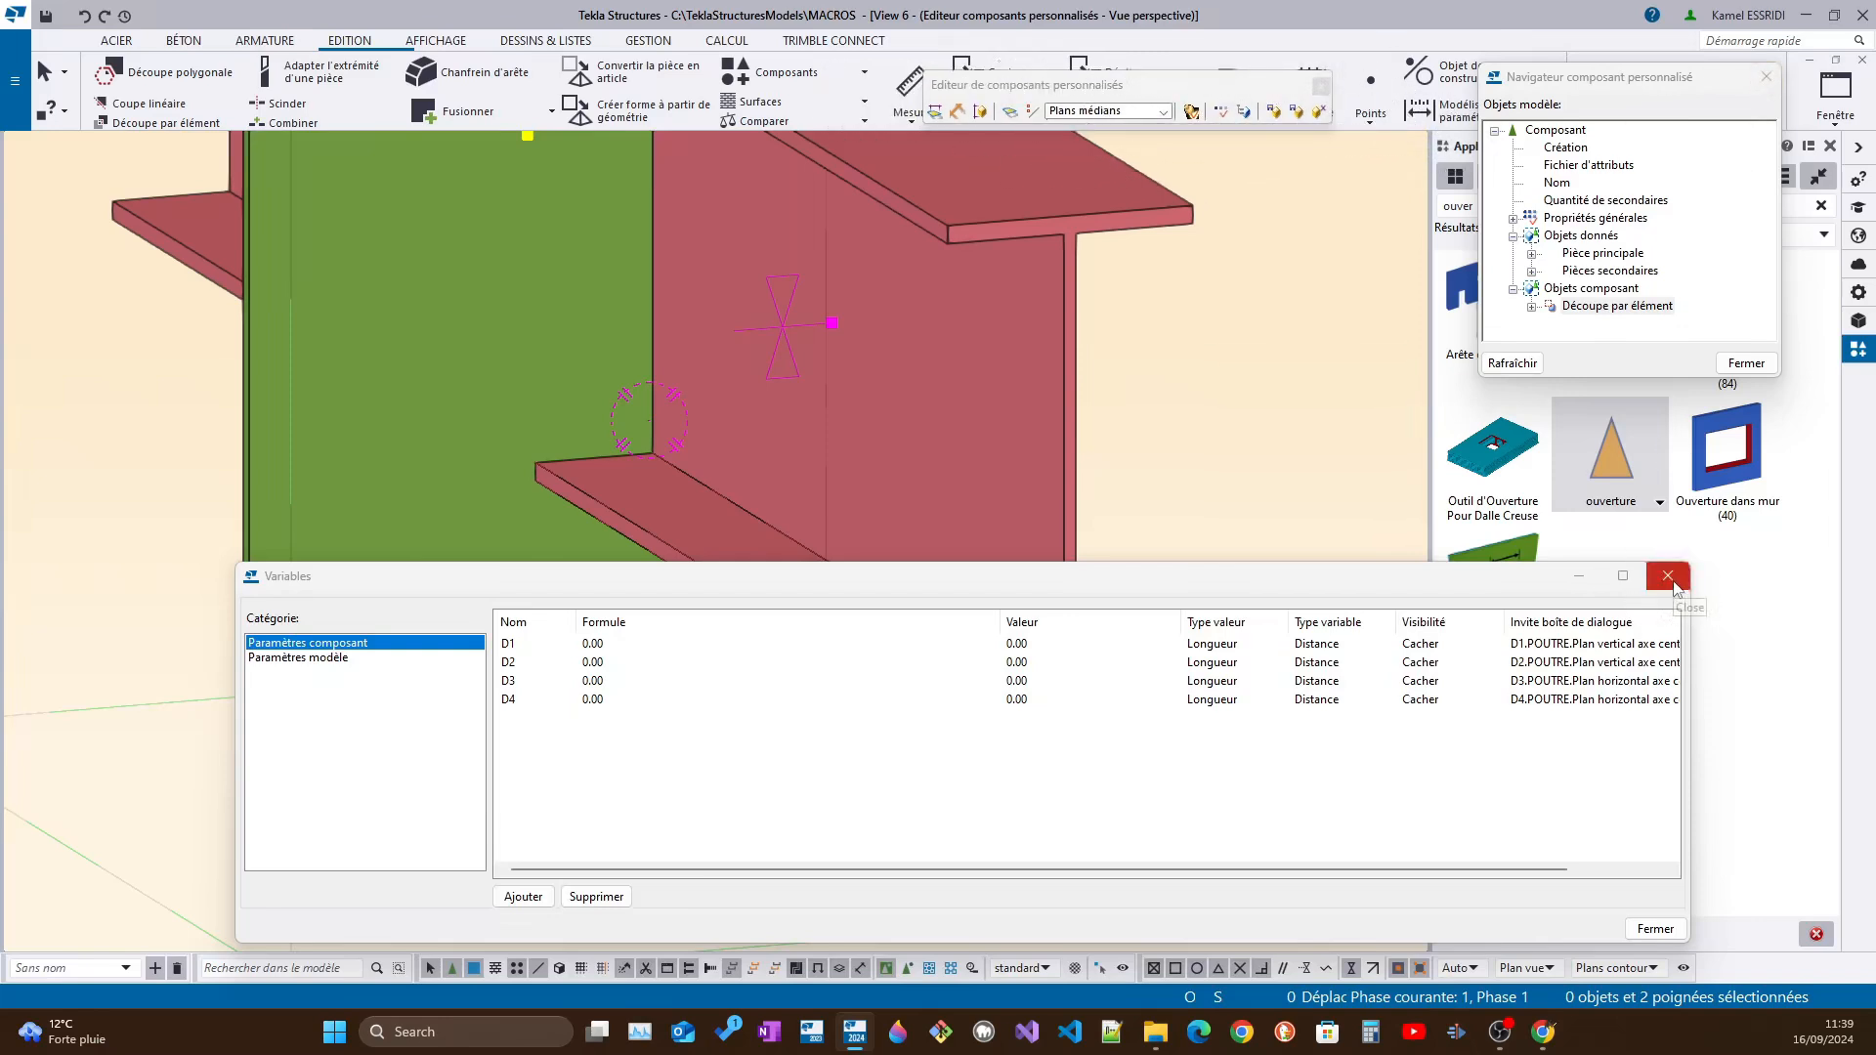
pyautogui.moveTo(1292, 86); pyautogui.dragTo(1228, 78)
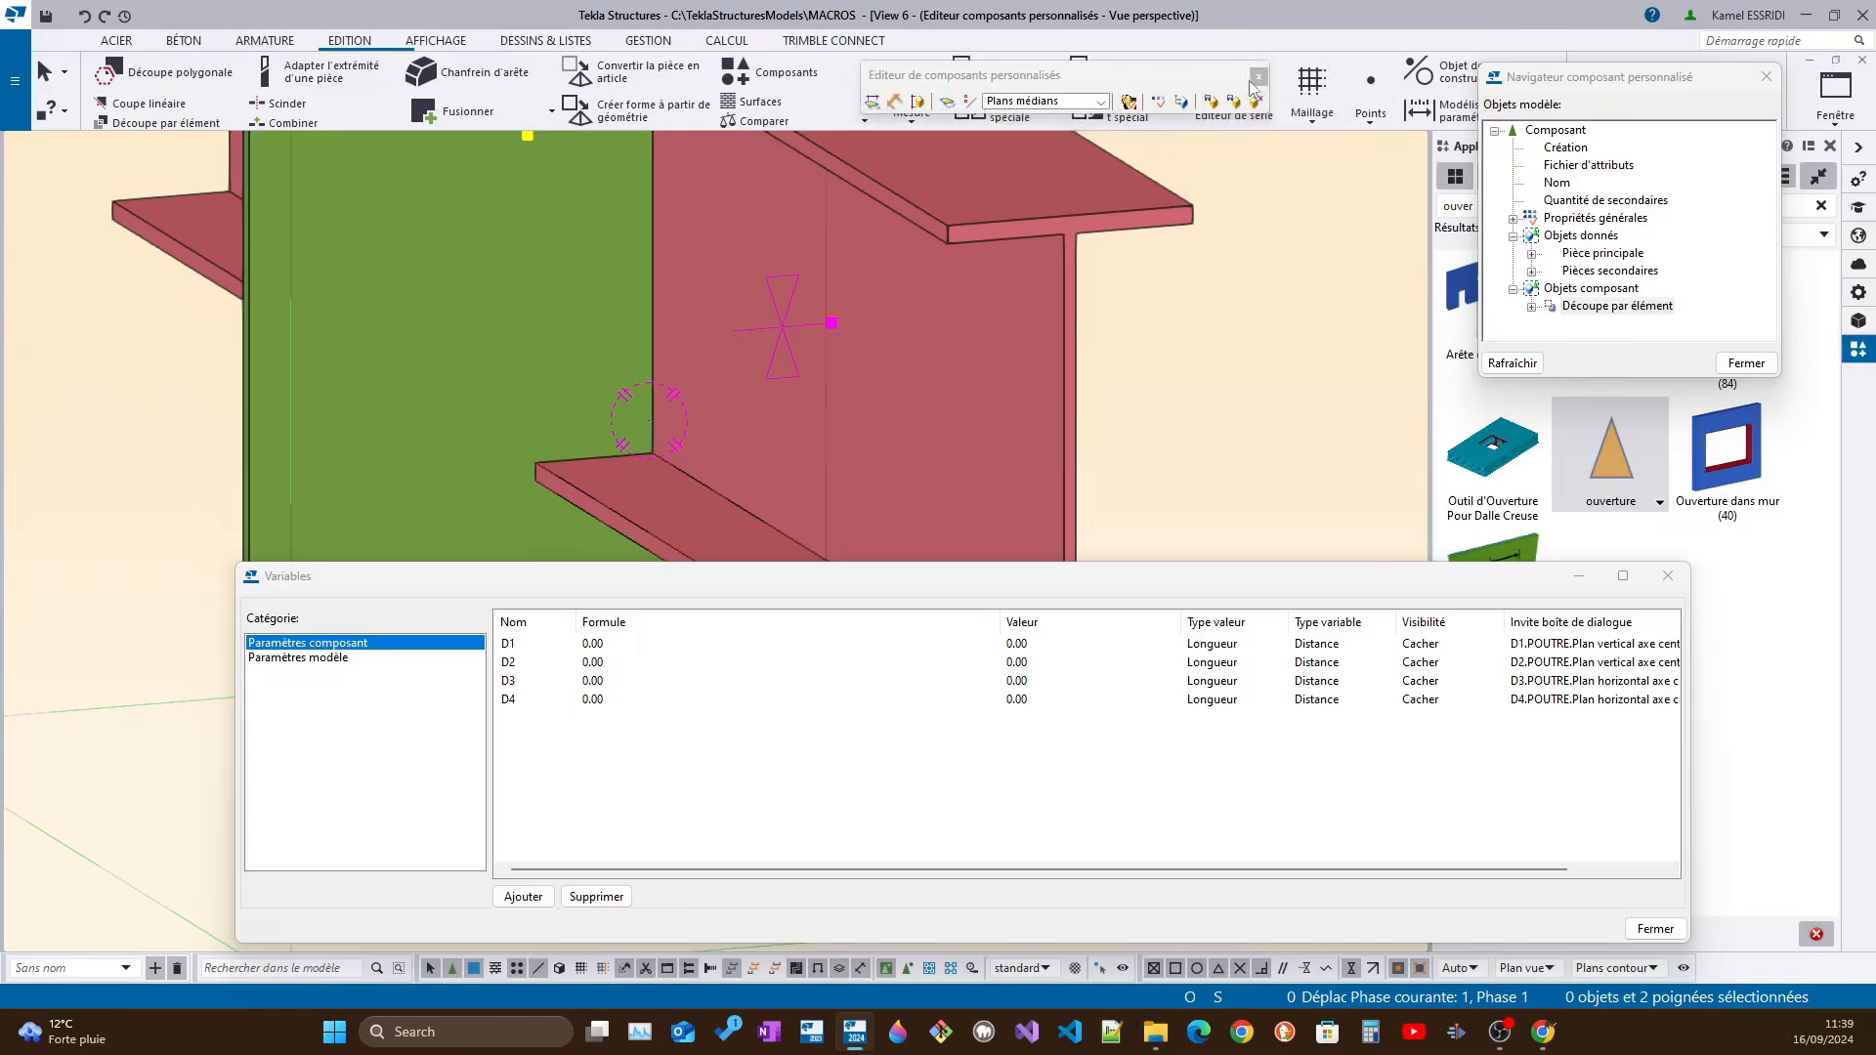
pyautogui.moveTo(967, 83); pyautogui.dragTo(974, 256)
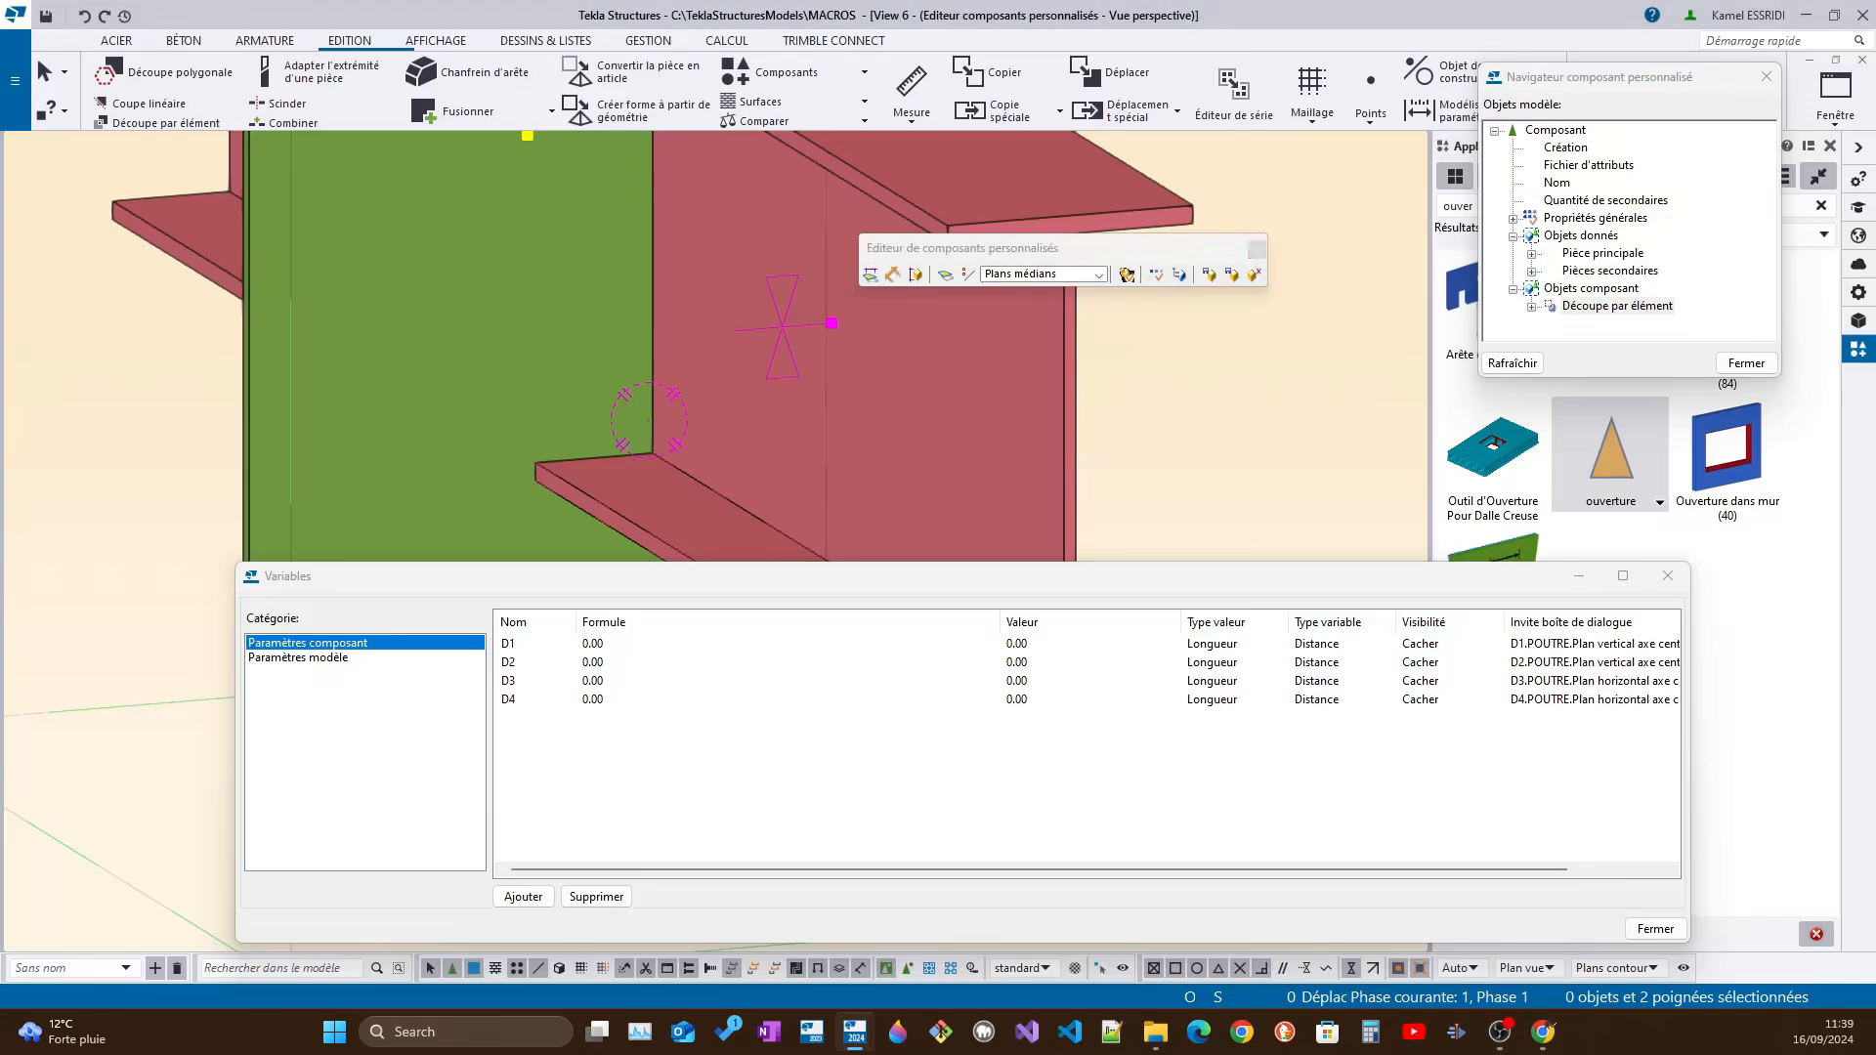
pyautogui.click(1255, 274)
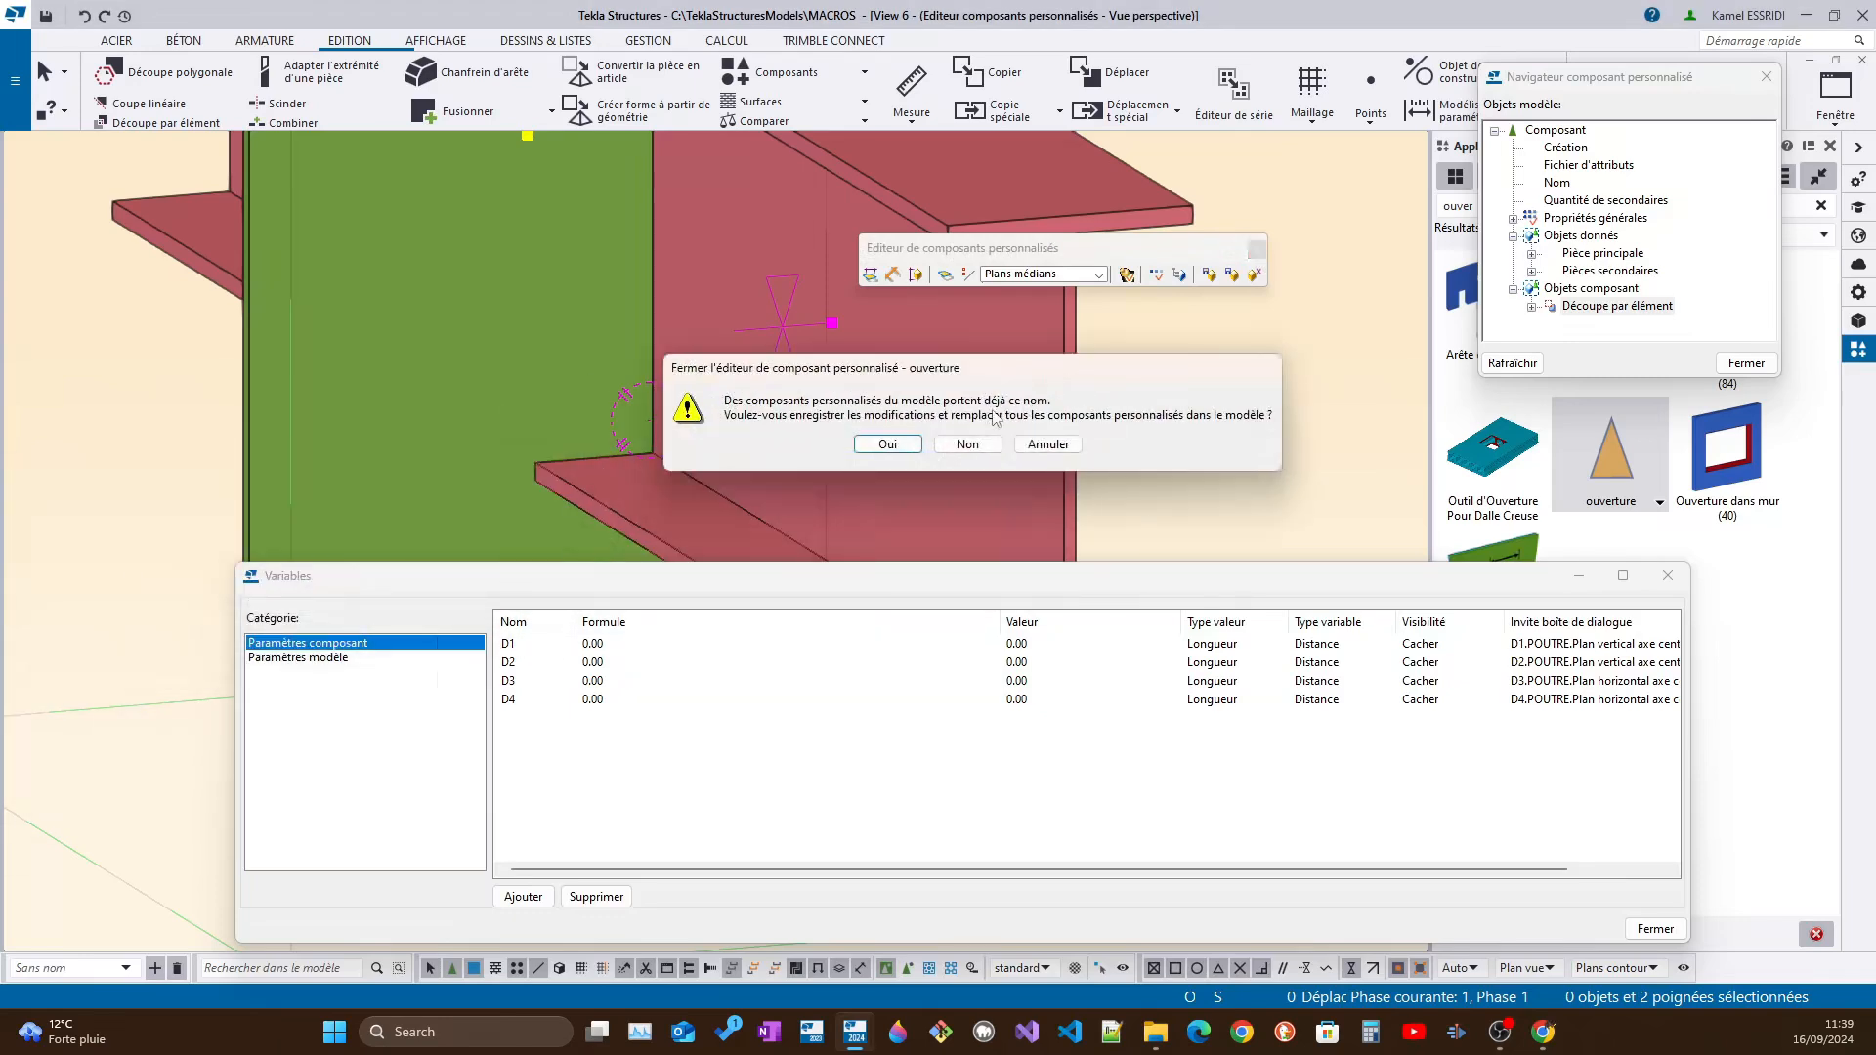
pyautogui.click(886, 444)
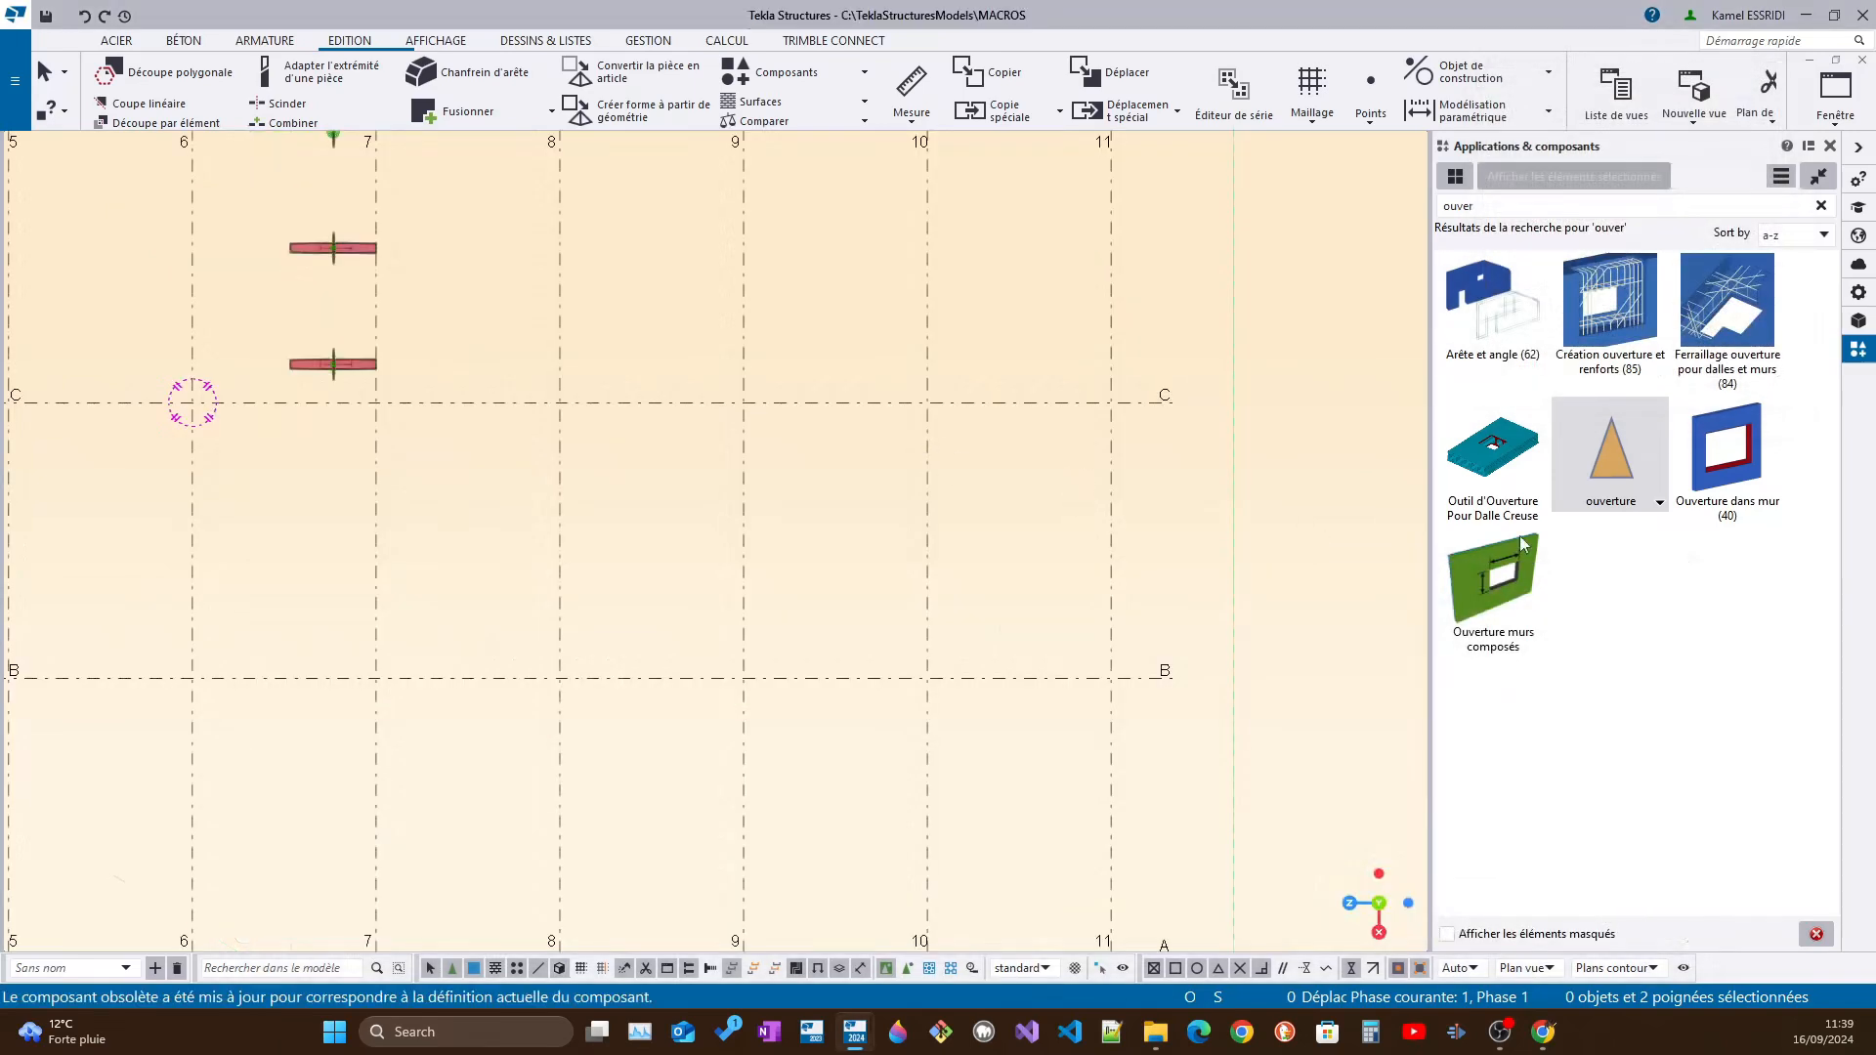
# Inspect an updated plate and beam connection in the model, and view the properties of its "ouverture" component
pyautogui.keyDown('ctrl'); pyautogui.moveTo(405, 571); pyautogui.dragTo(771, 339, button='middle'); pyautogui.keyUp('ctrl')
pyautogui.scroll(4, 201, 645)
pyautogui.moveTo(196, 645); pyautogui.dragTo(840, 647, button='middle')
pyautogui.scroll(4, 762, 567)
pyautogui.keyDown('ctrl'); pyautogui.moveTo(889, 526); pyautogui.dragTo(993, 449, button='middle'); pyautogui.keyUp('ctrl')
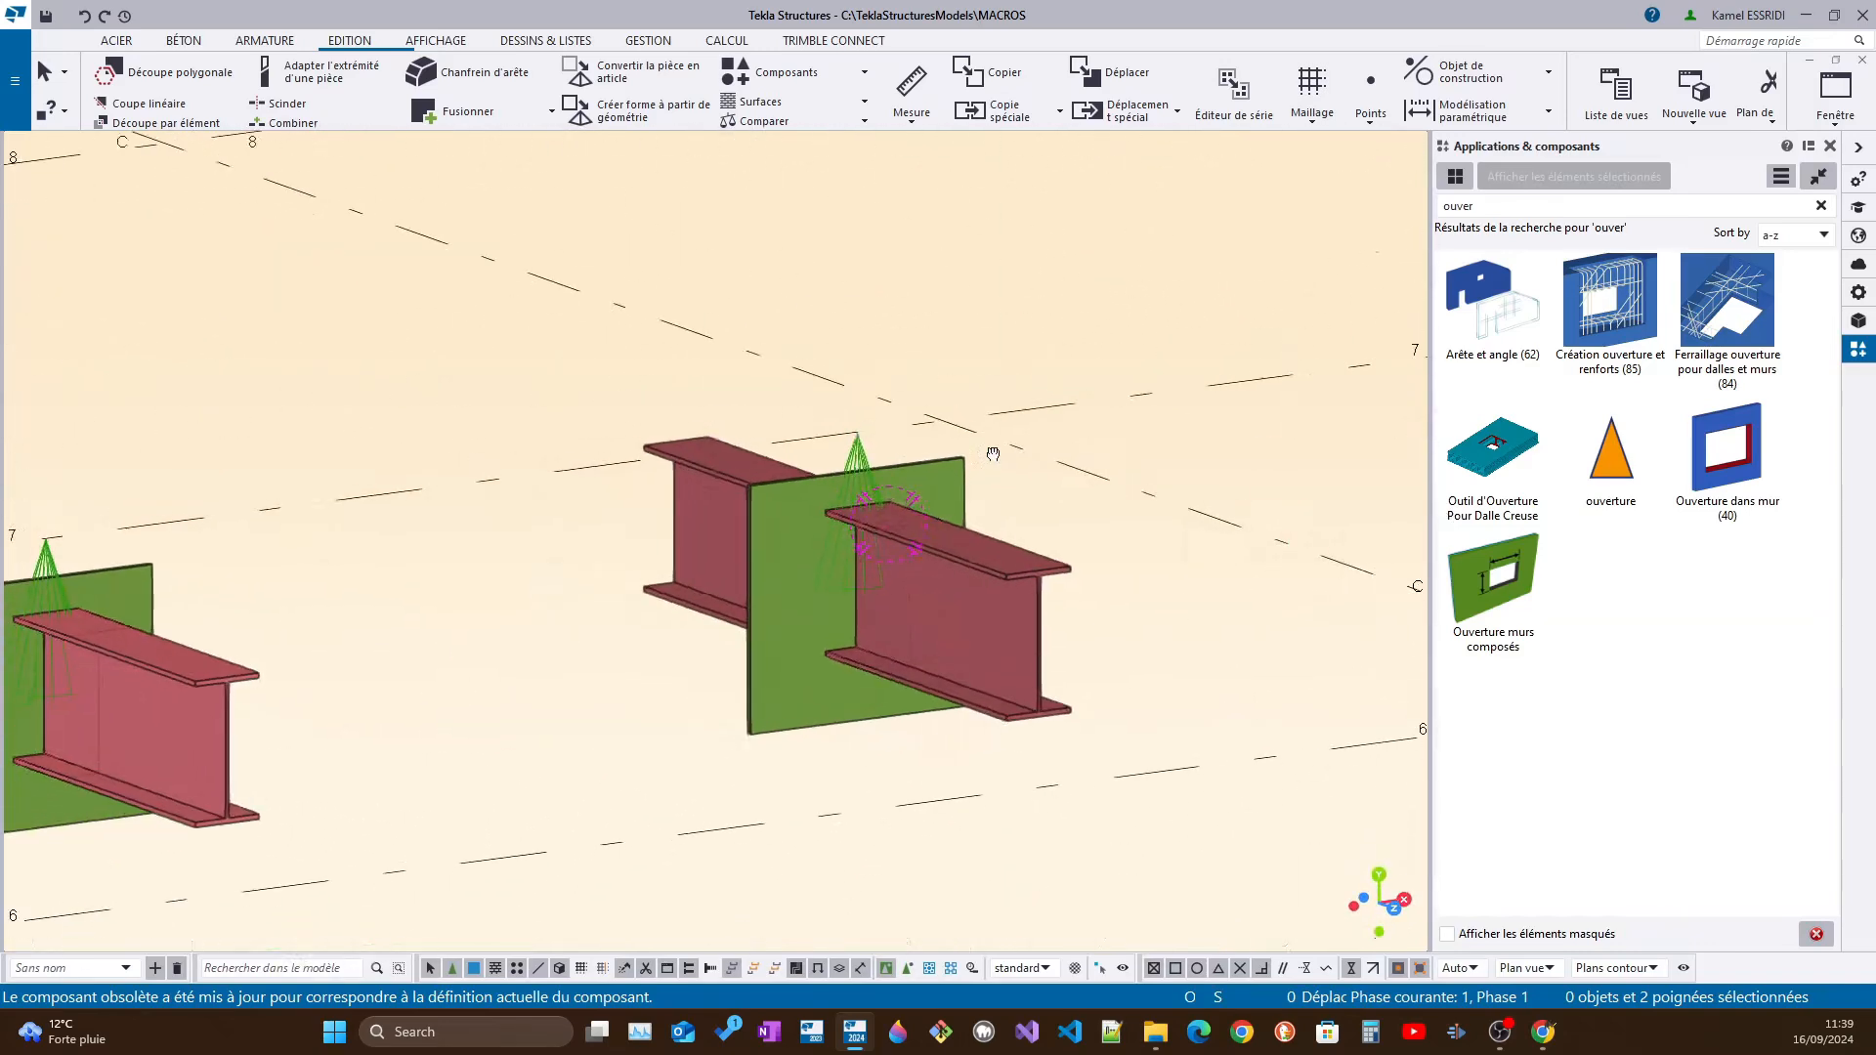
pyautogui.scroll(3, 884, 464)
pyautogui.click(1038, 648)
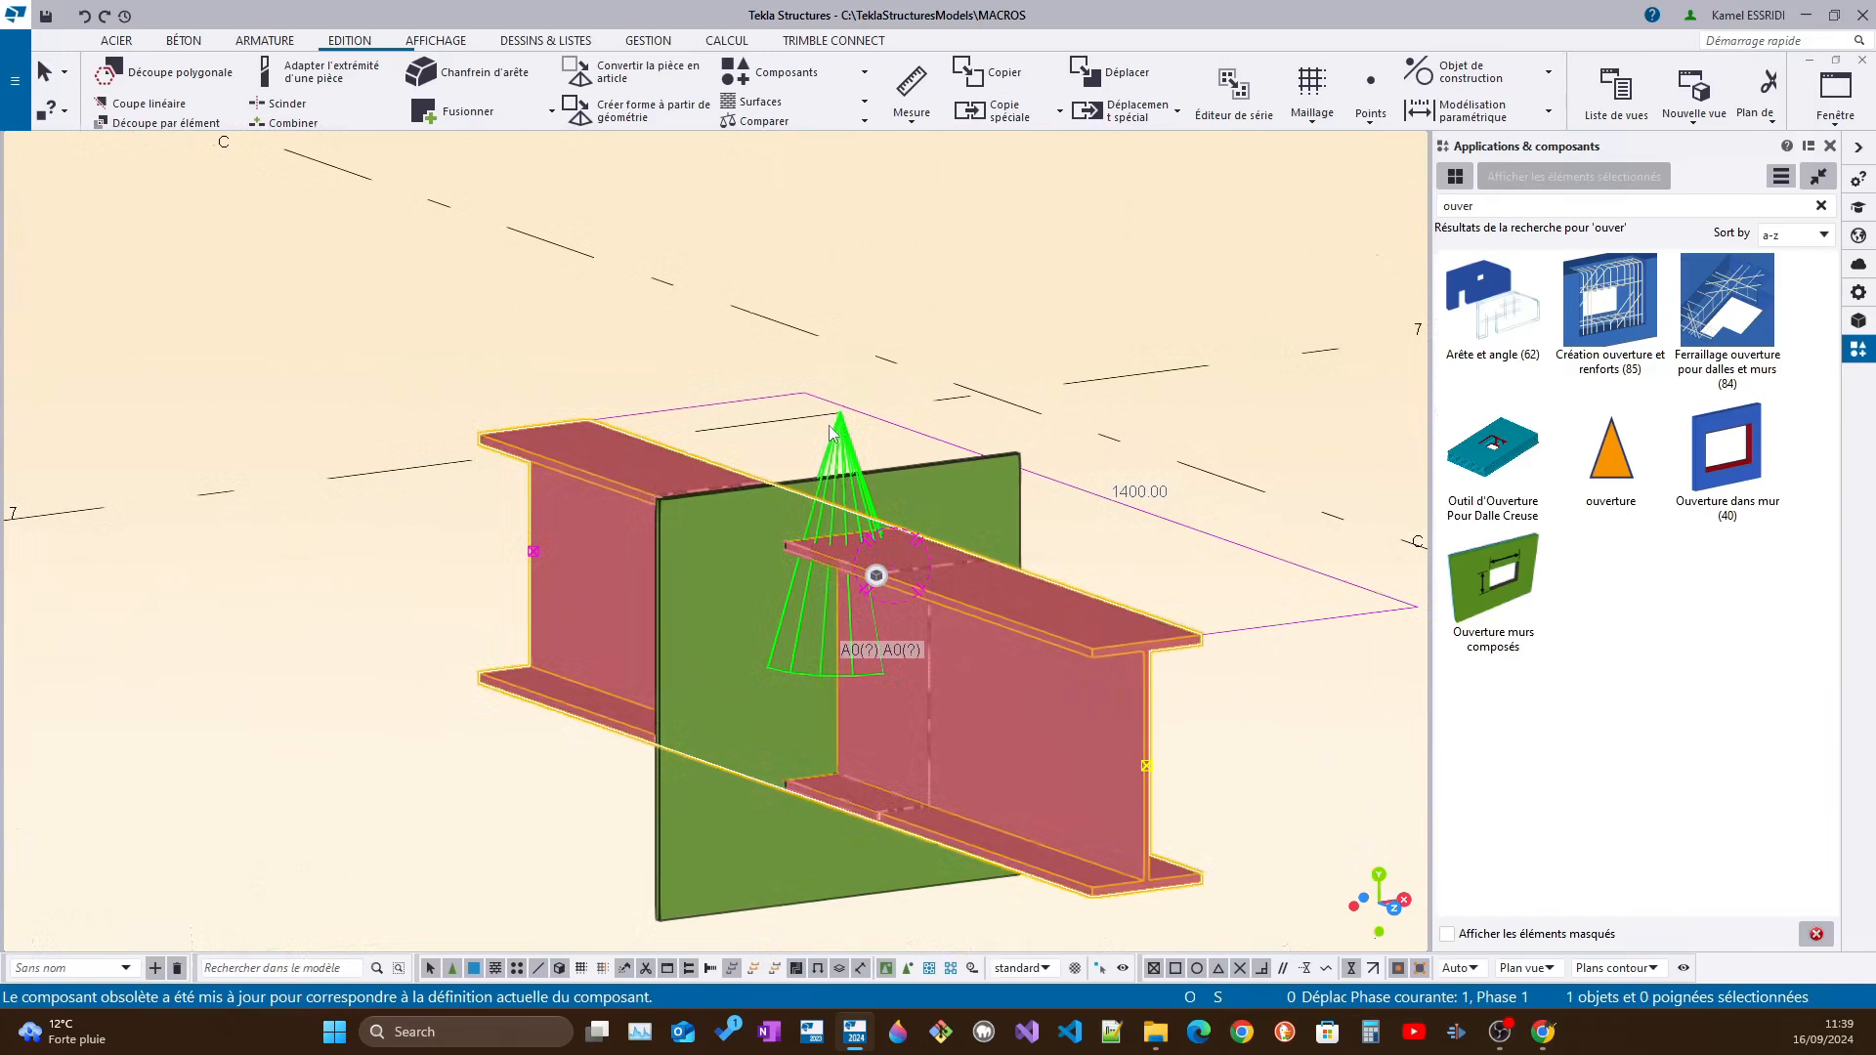
pyautogui.doubleClick(808, 430)
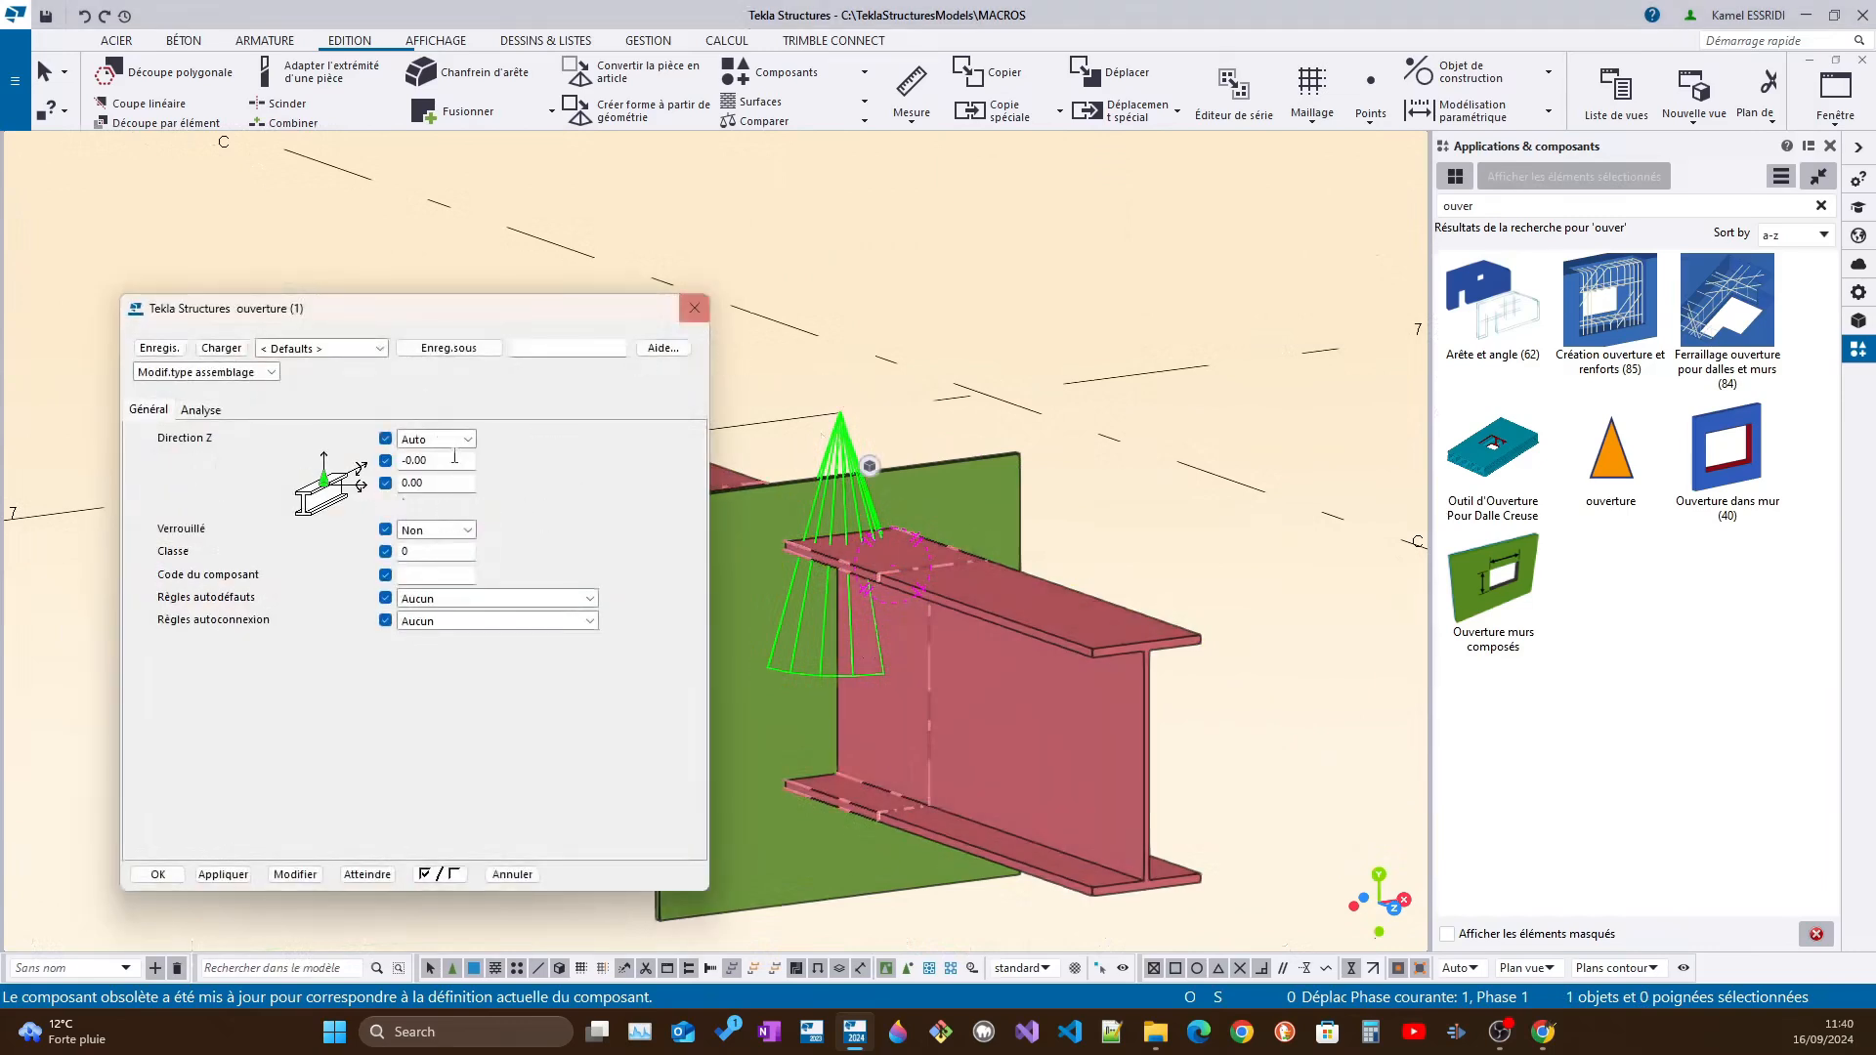
pyautogui.click(694, 309)
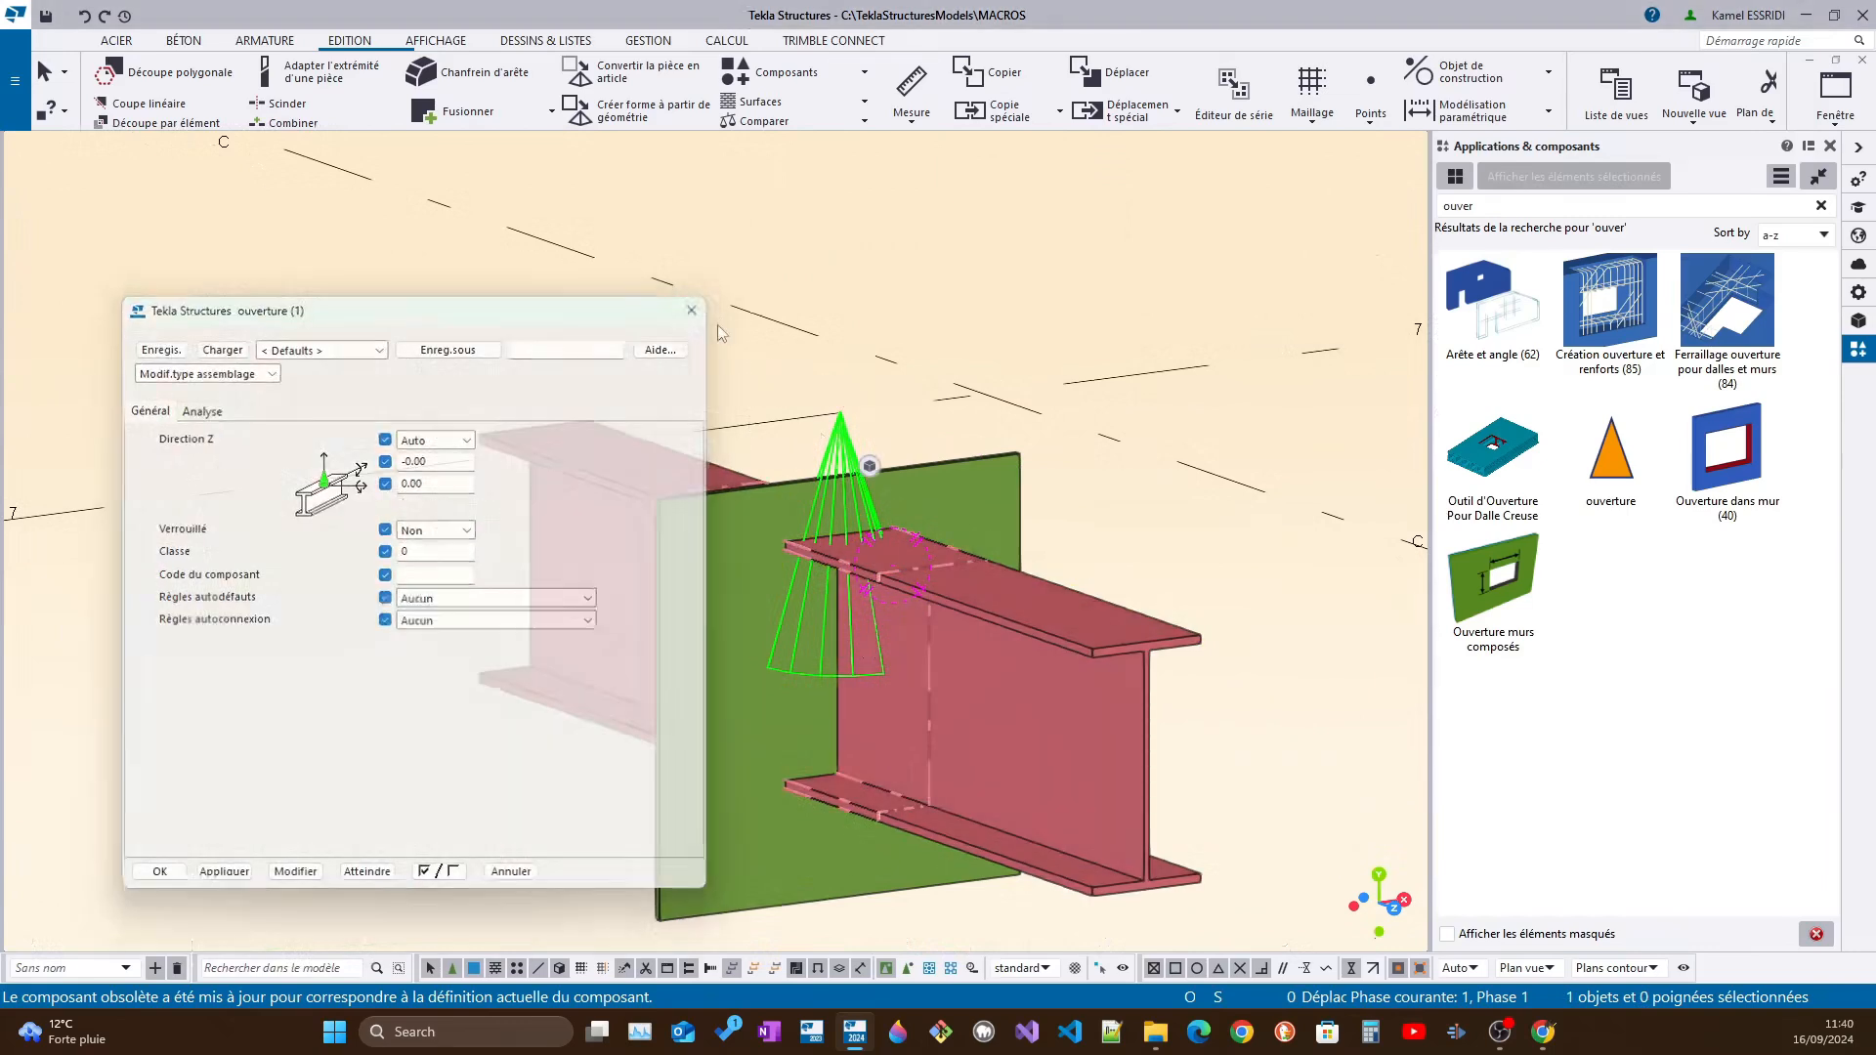
# Move the beam sideways relative to the plate, from one top-flange corner to the opposite one
pyautogui.scroll(-2, 858, 402)
pyautogui.keyDown('ctrl'); pyautogui.moveTo(937, 569); pyautogui.dragTo(878, 578, button='middle'); pyautogui.keyUp('ctrl')
pyautogui.scroll(1, 961, 575)
pyautogui.click(961, 573)
pyautogui.scroll(2, 960, 572)
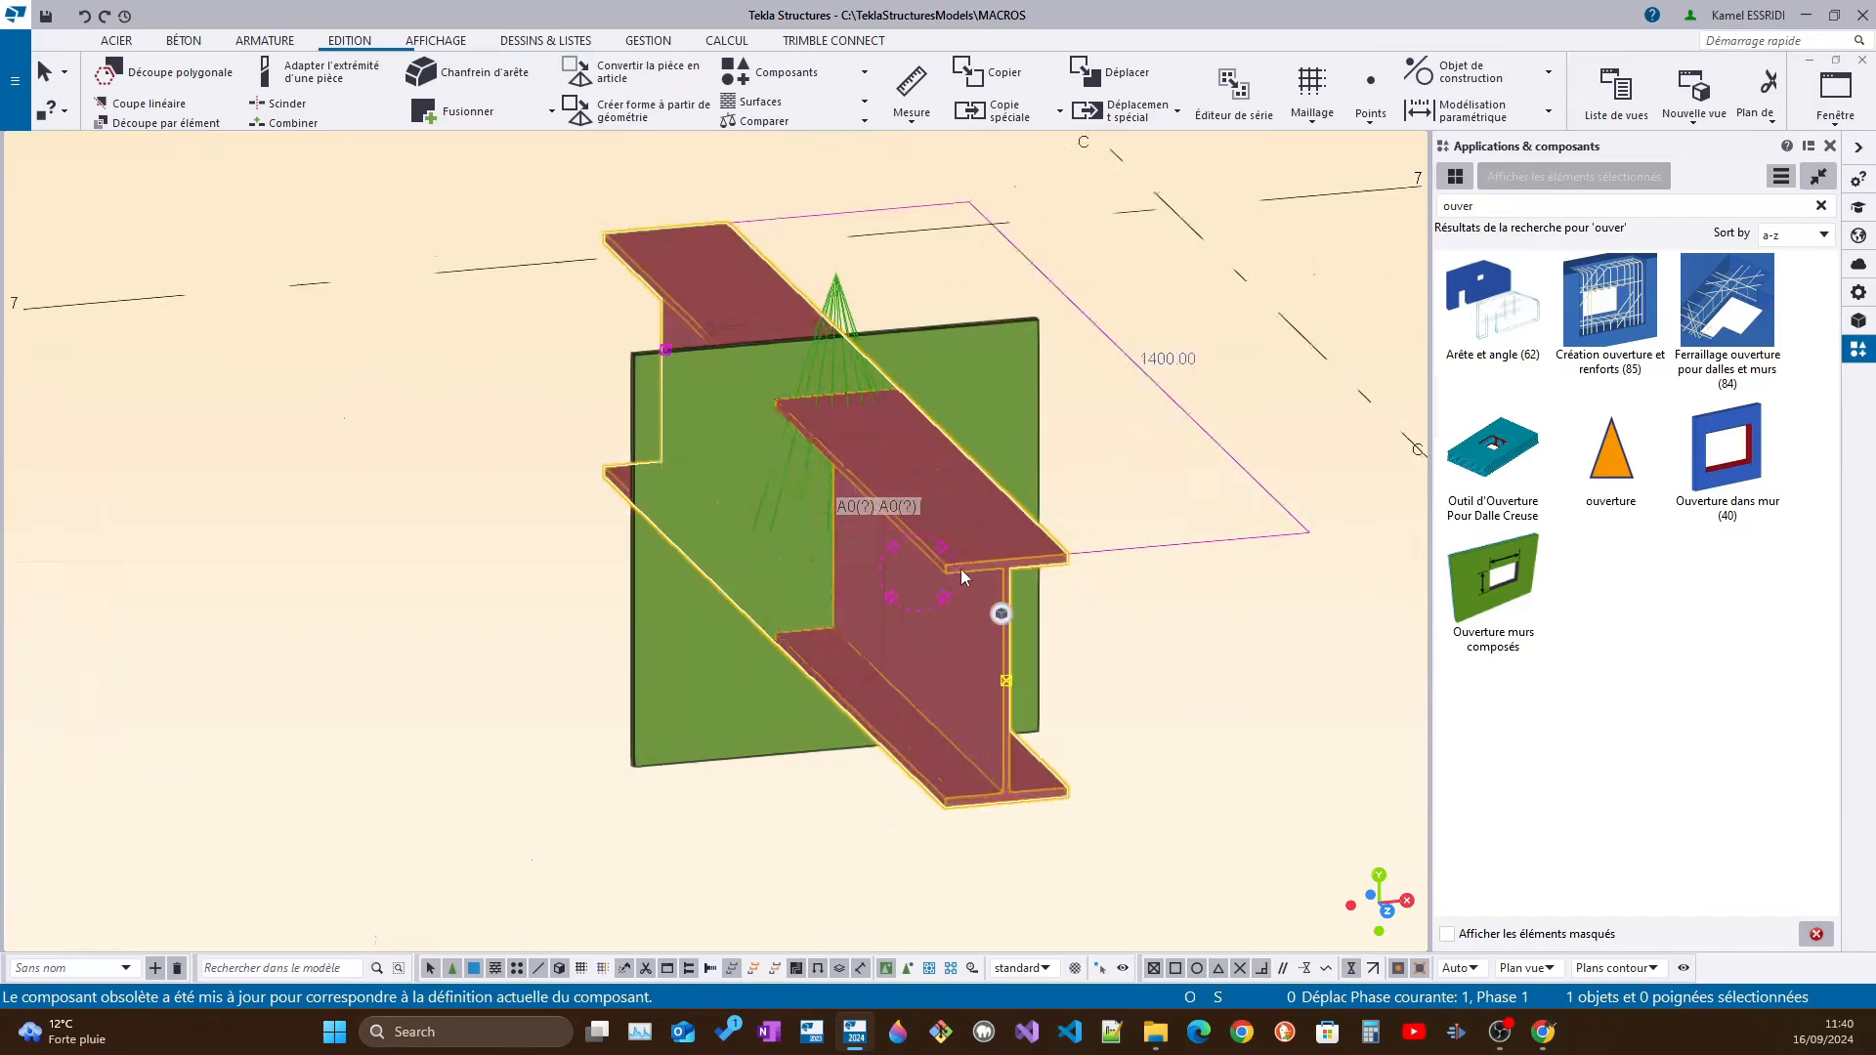
pyautogui.rightClick(962, 572)
pyautogui.click(1021, 555)
pyautogui.click(1087, 550)
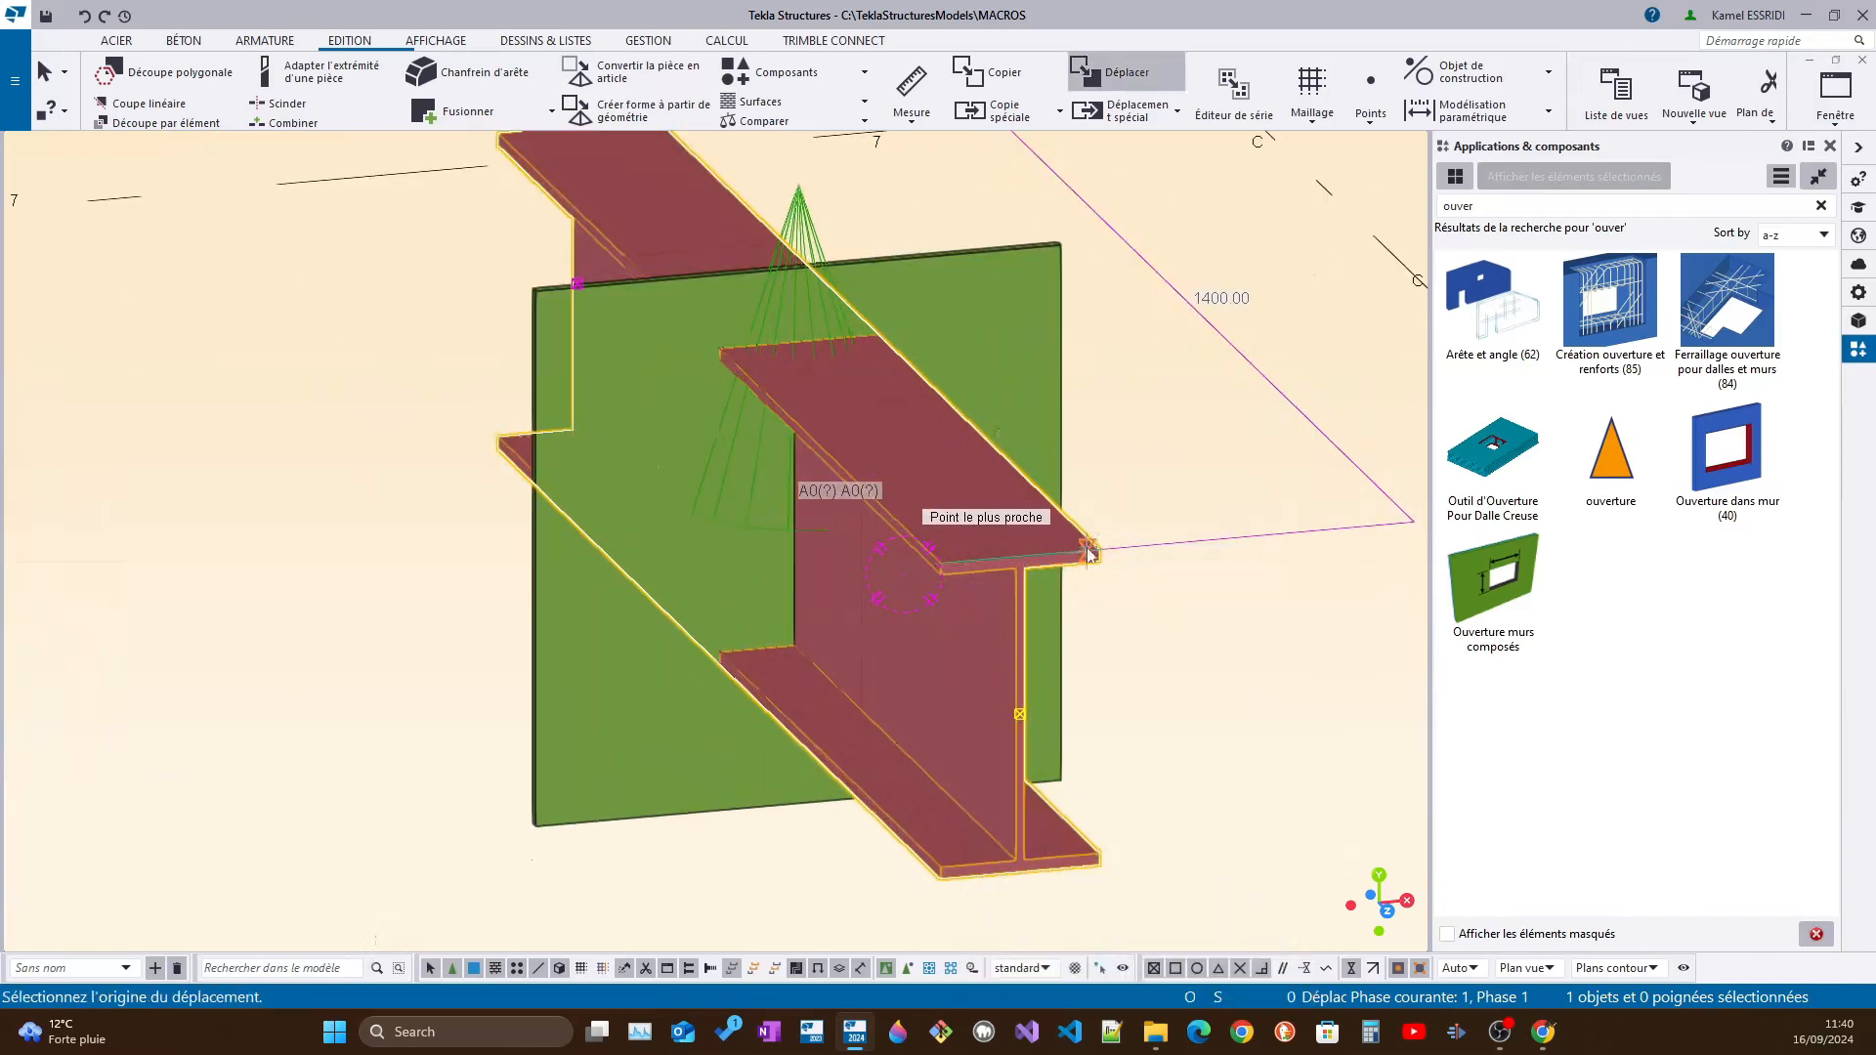
pyautogui.click(935, 567)
pyautogui.keyDown('ctrl'); pyautogui.moveTo(814, 574); pyautogui.dragTo(920, 584, button='middle'); pyautogui.keyUp('ctrl')
pyautogui.rightClick(895, 555)
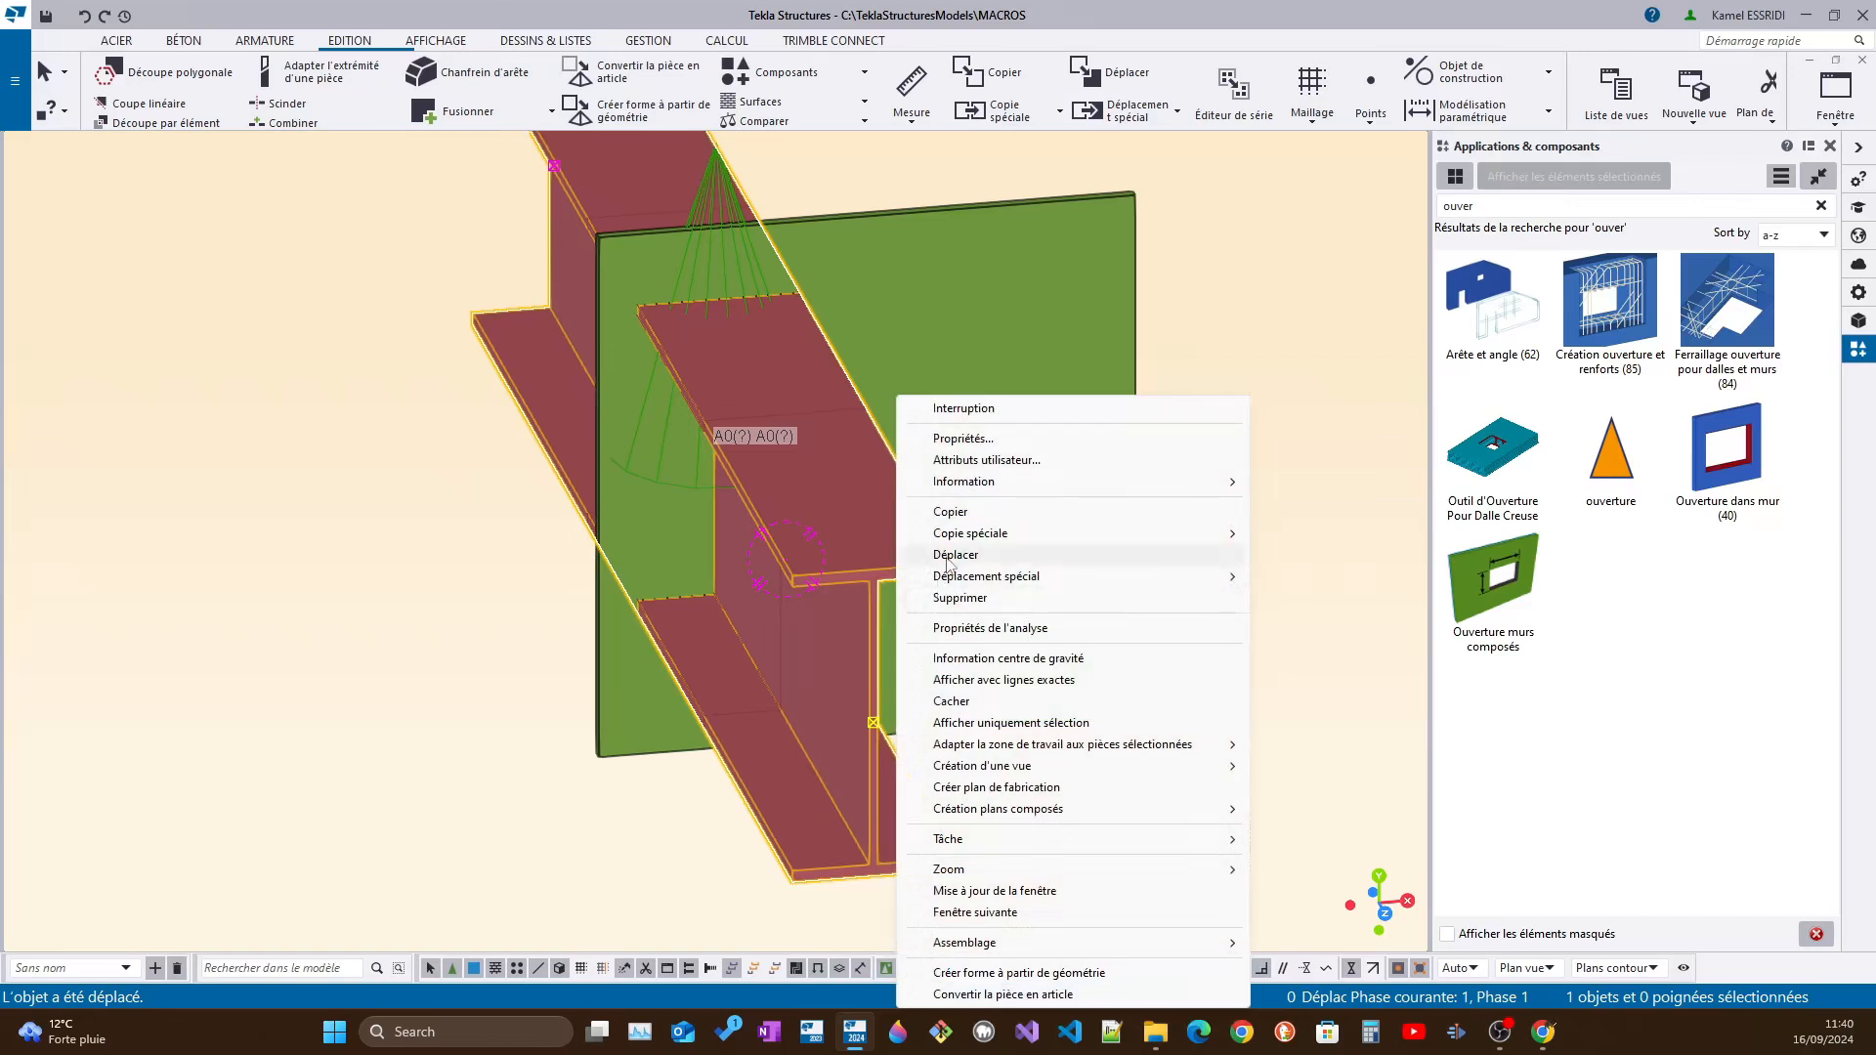
pyautogui.click(943, 572)
pyautogui.click(869, 569)
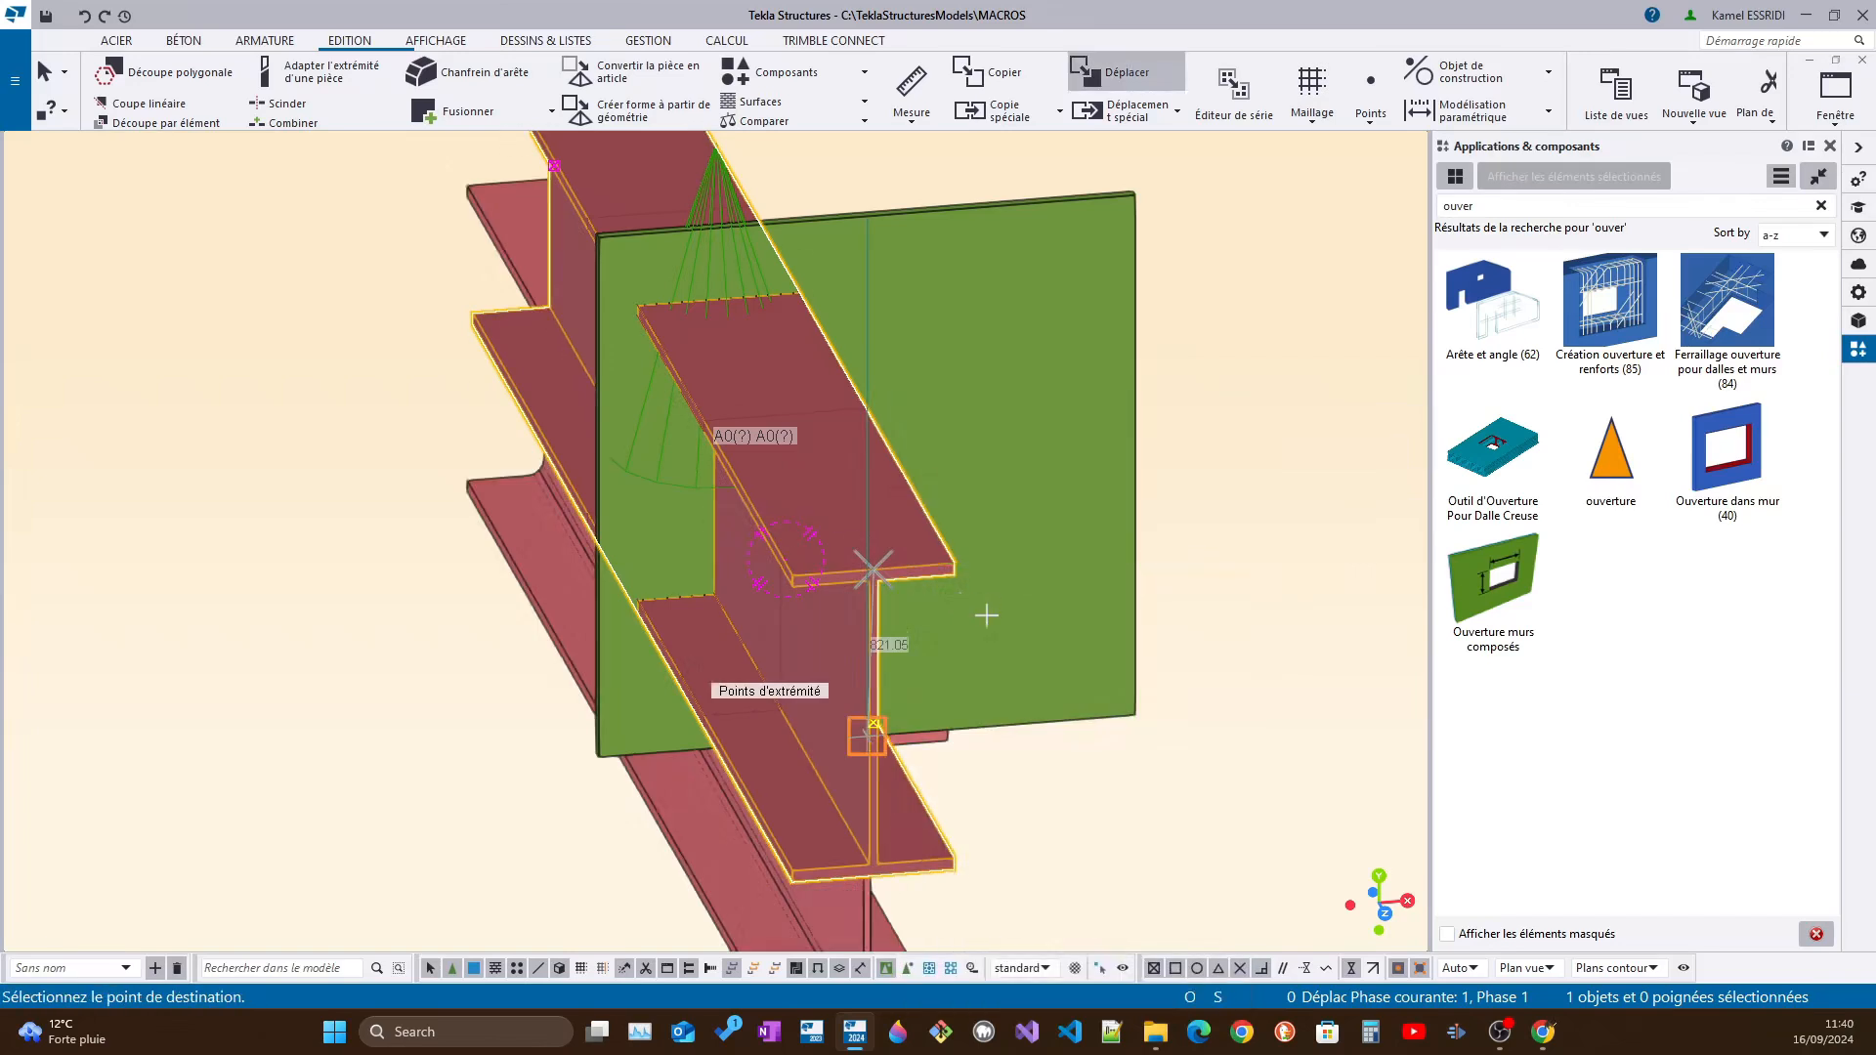
pyautogui.click(873, 724)
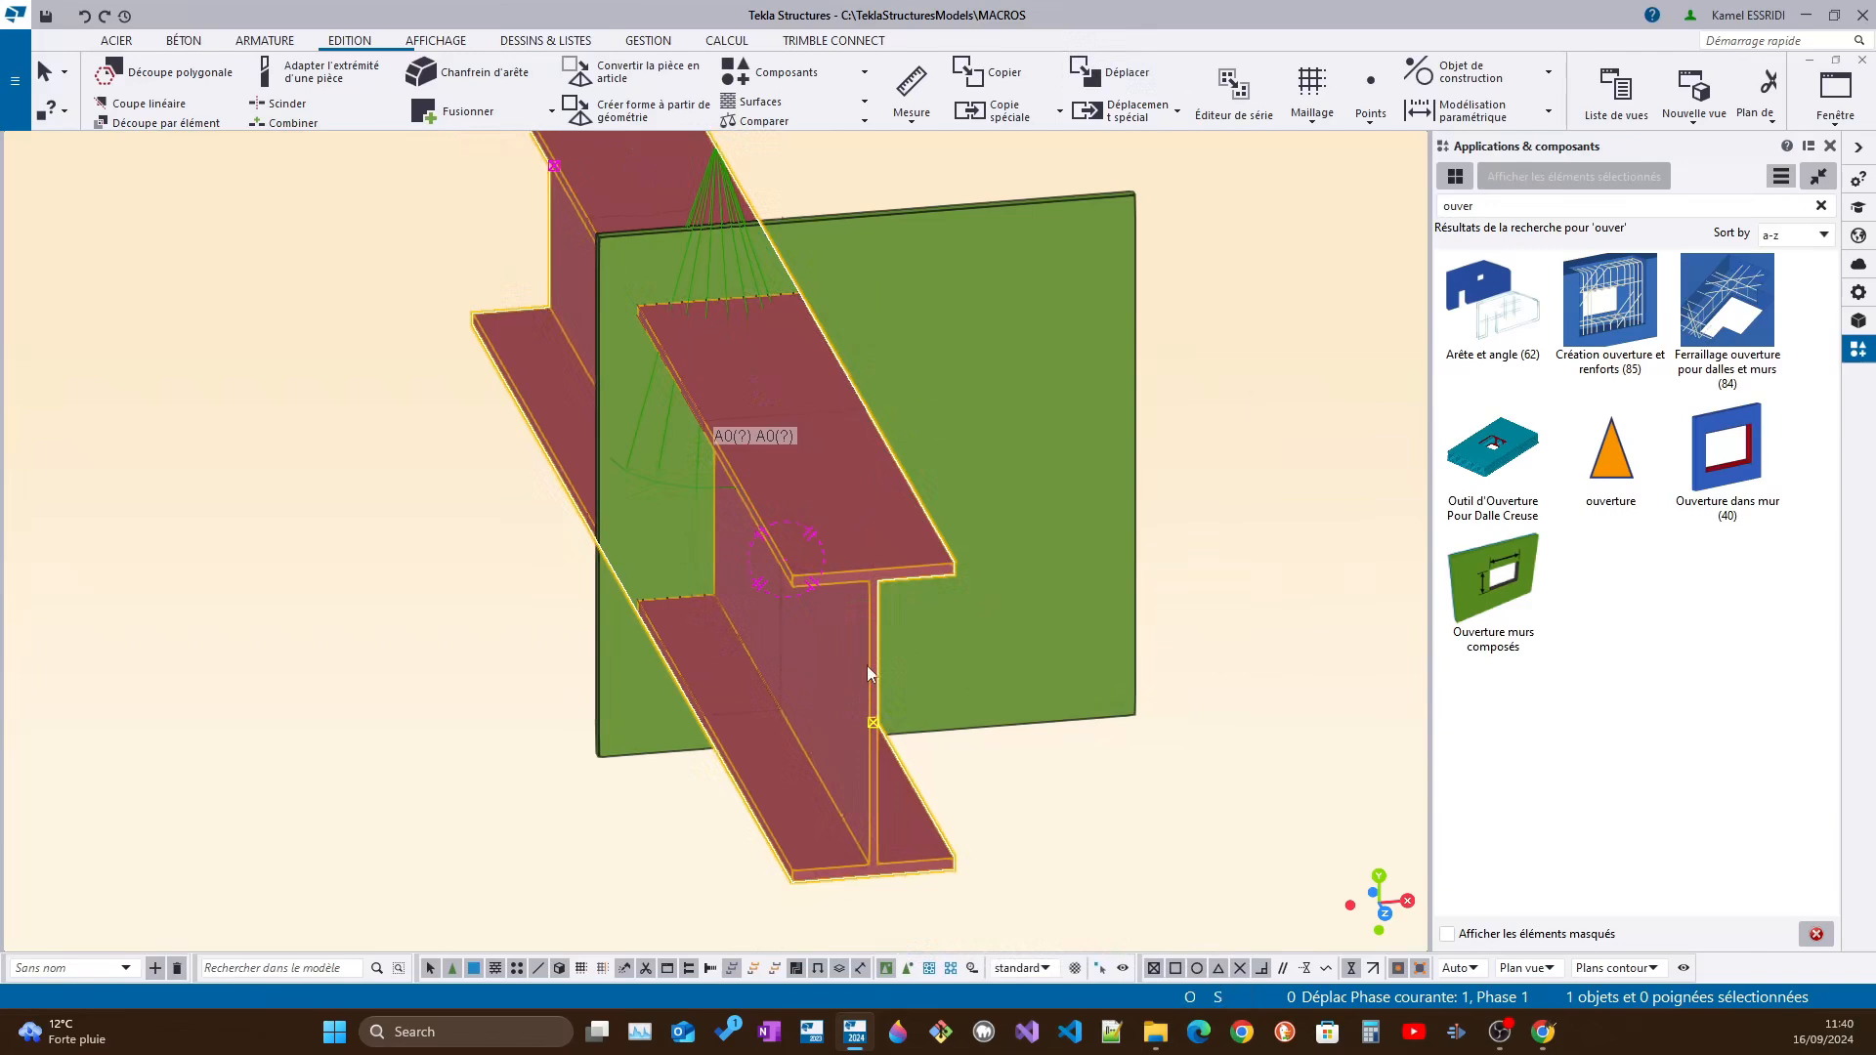
# Move the beam 60 mm upward relative to the plate and inspect the plate opening
pyautogui.rightClick(869, 673)
pyautogui.click(938, 200)
pyautogui.scroll(3, 868, 709)
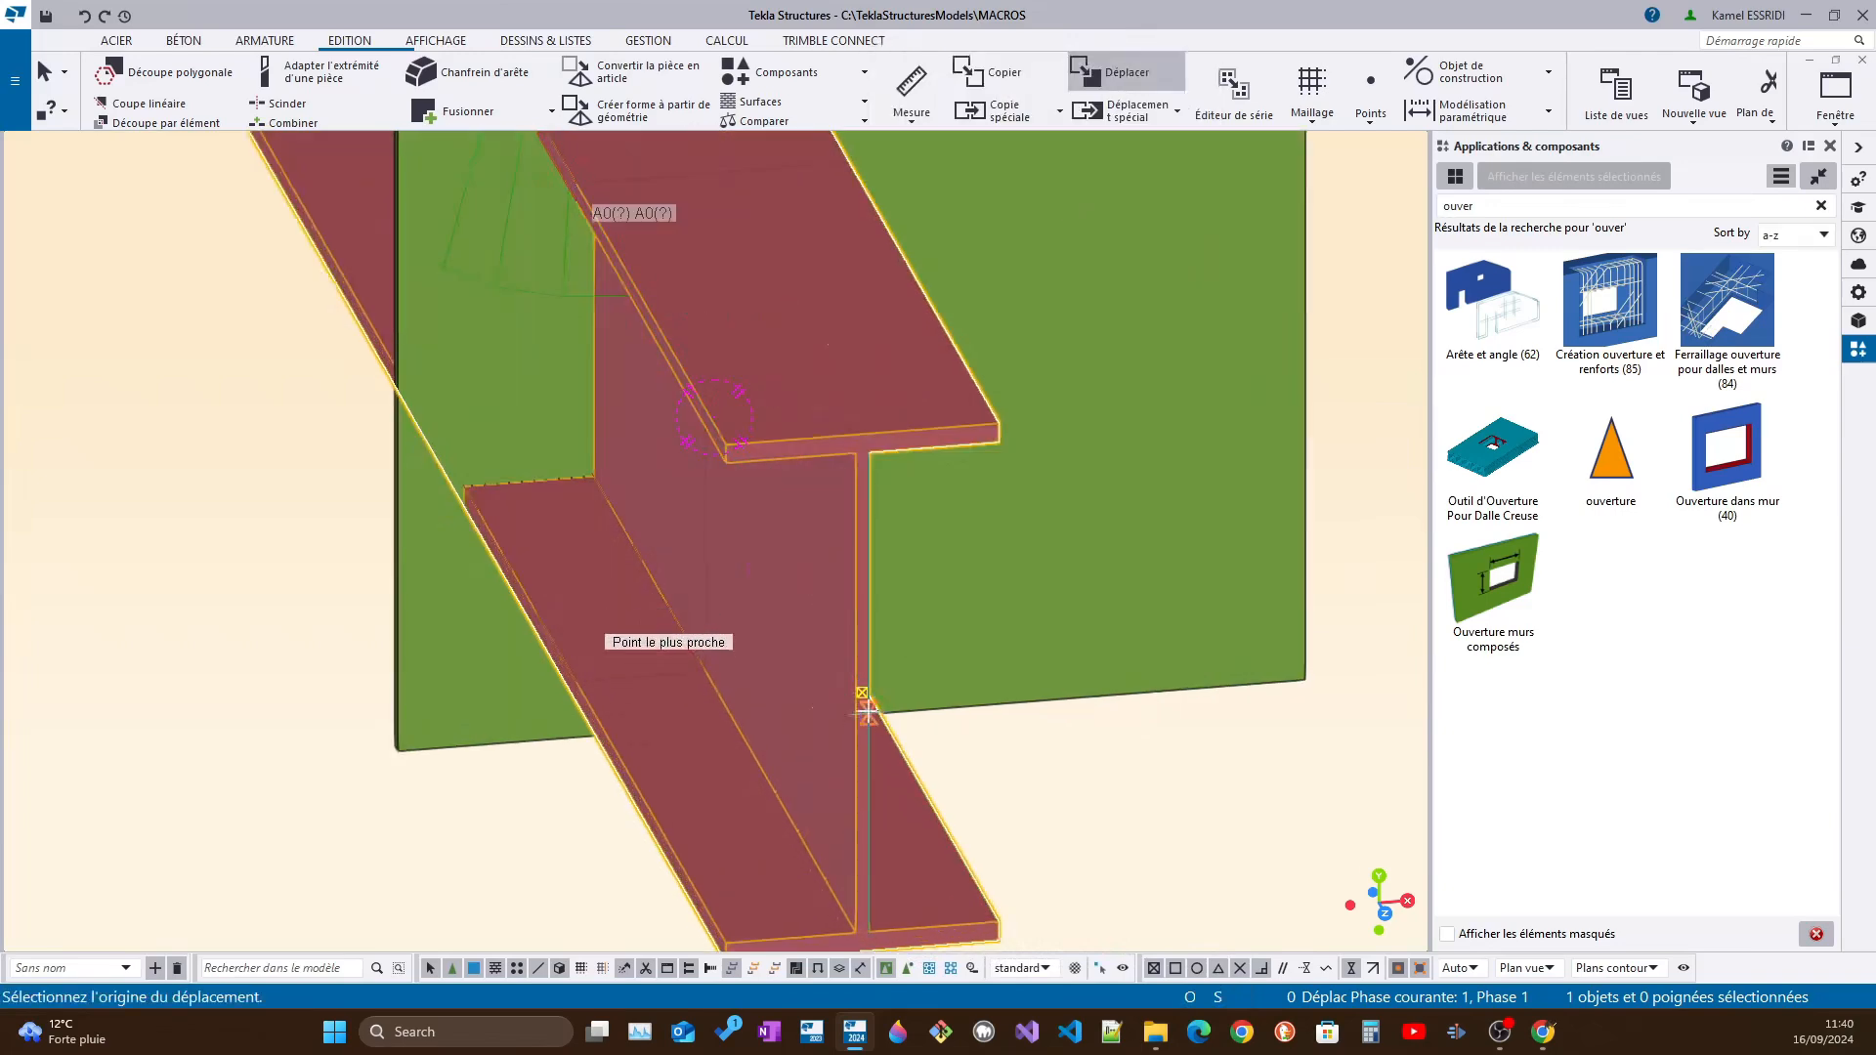
pyautogui.scroll(3, 850, 670)
pyautogui.click(855, 586)
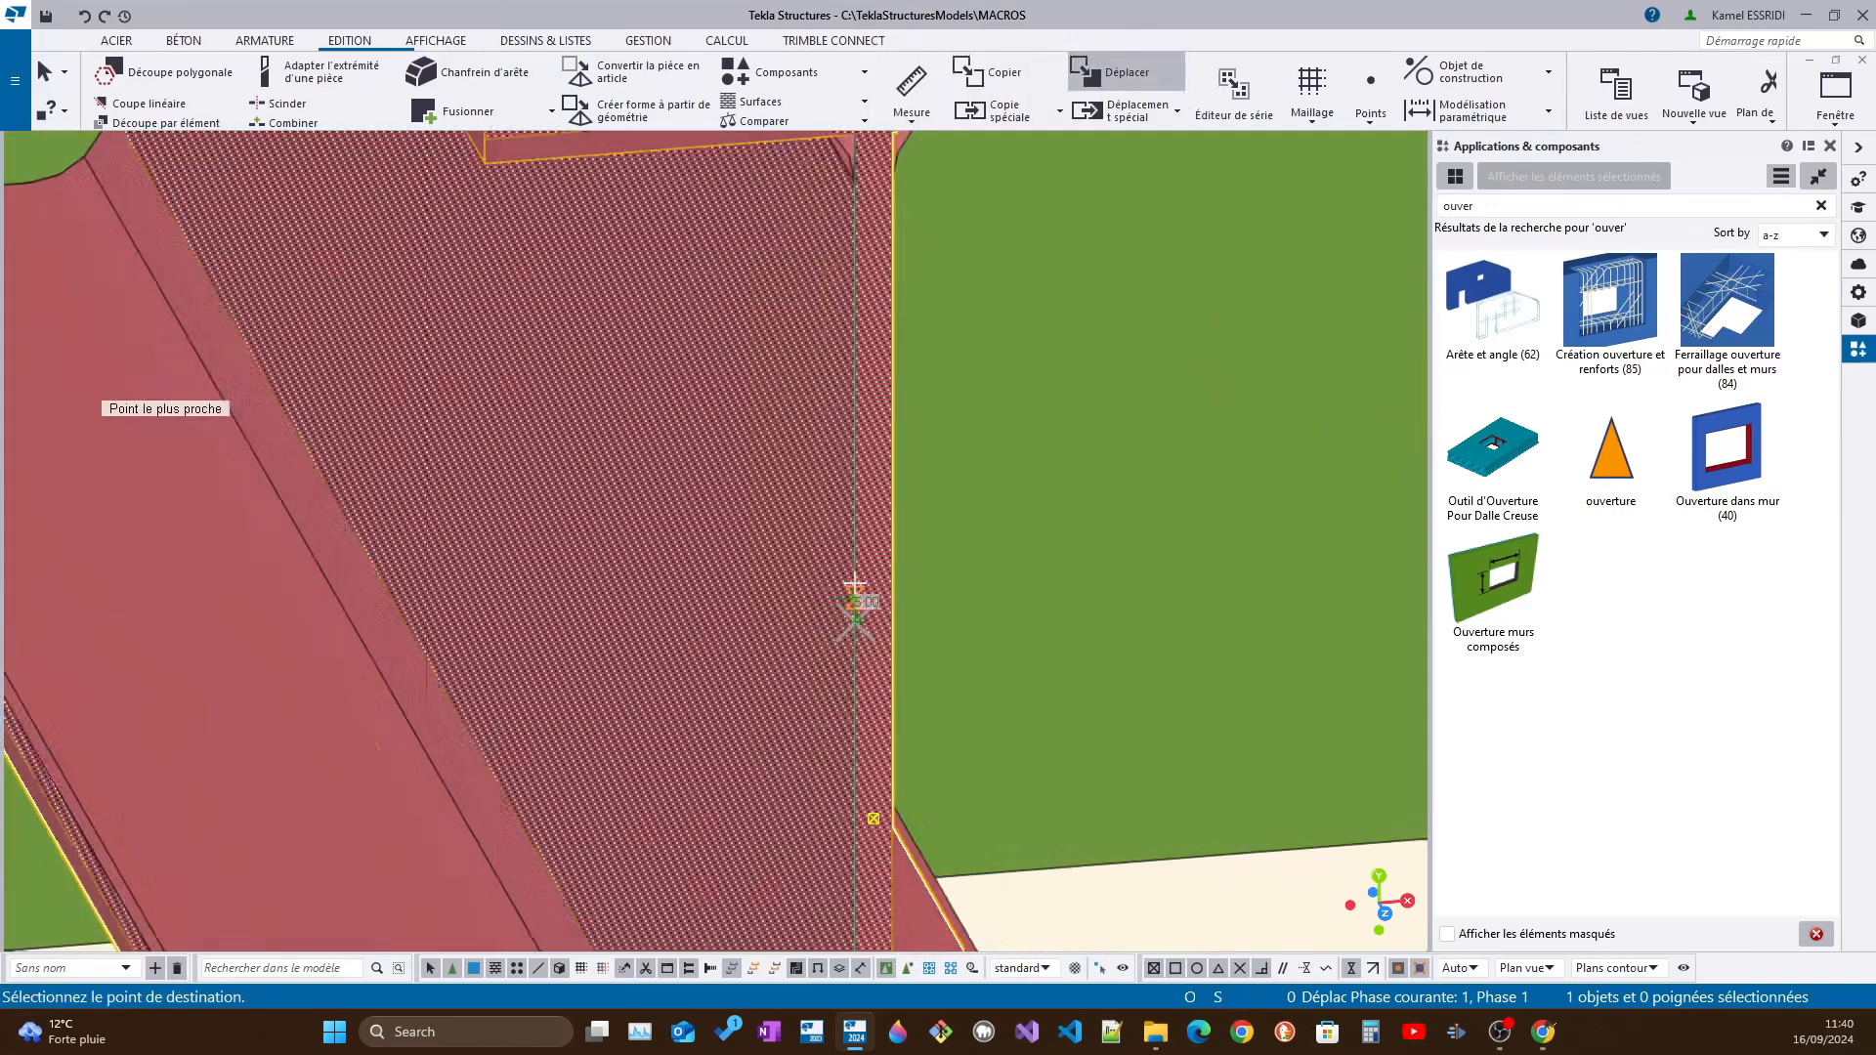
pyautogui.scroll(-6, 857, 399)
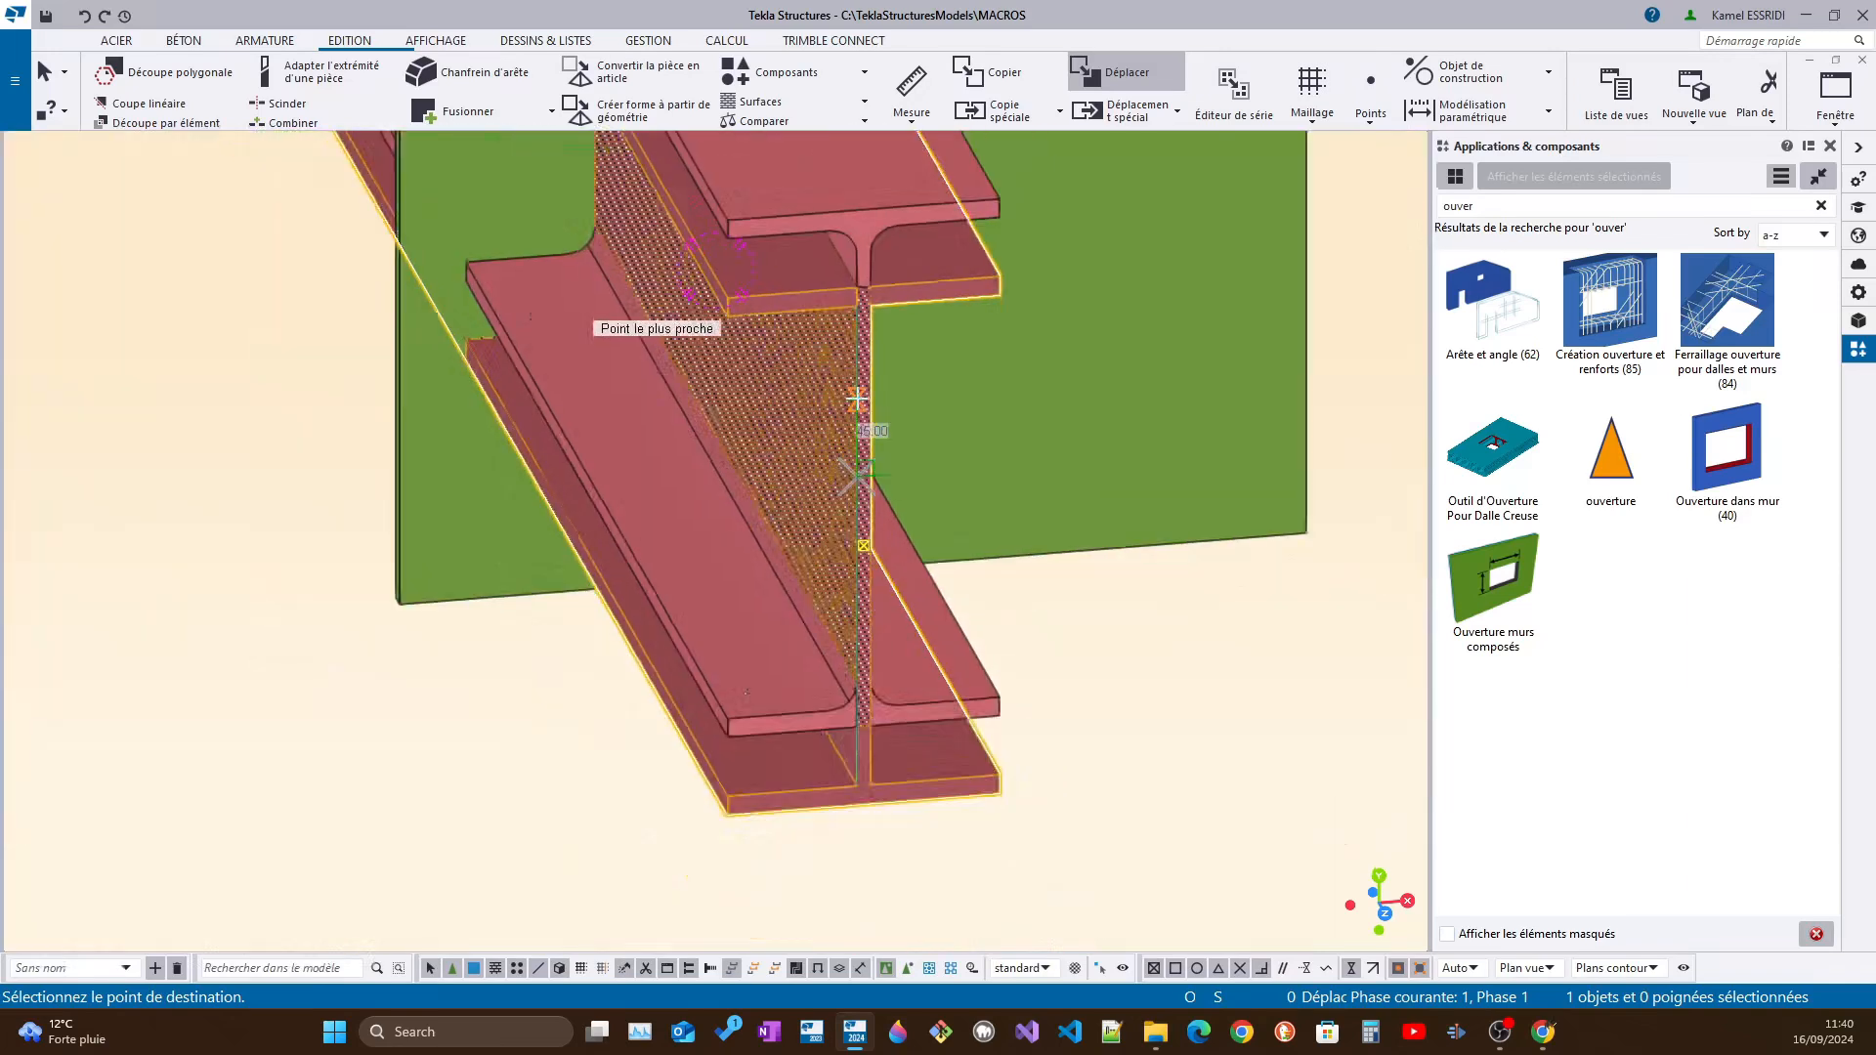
pyautogui.write('60')
pyautogui.press('Return')
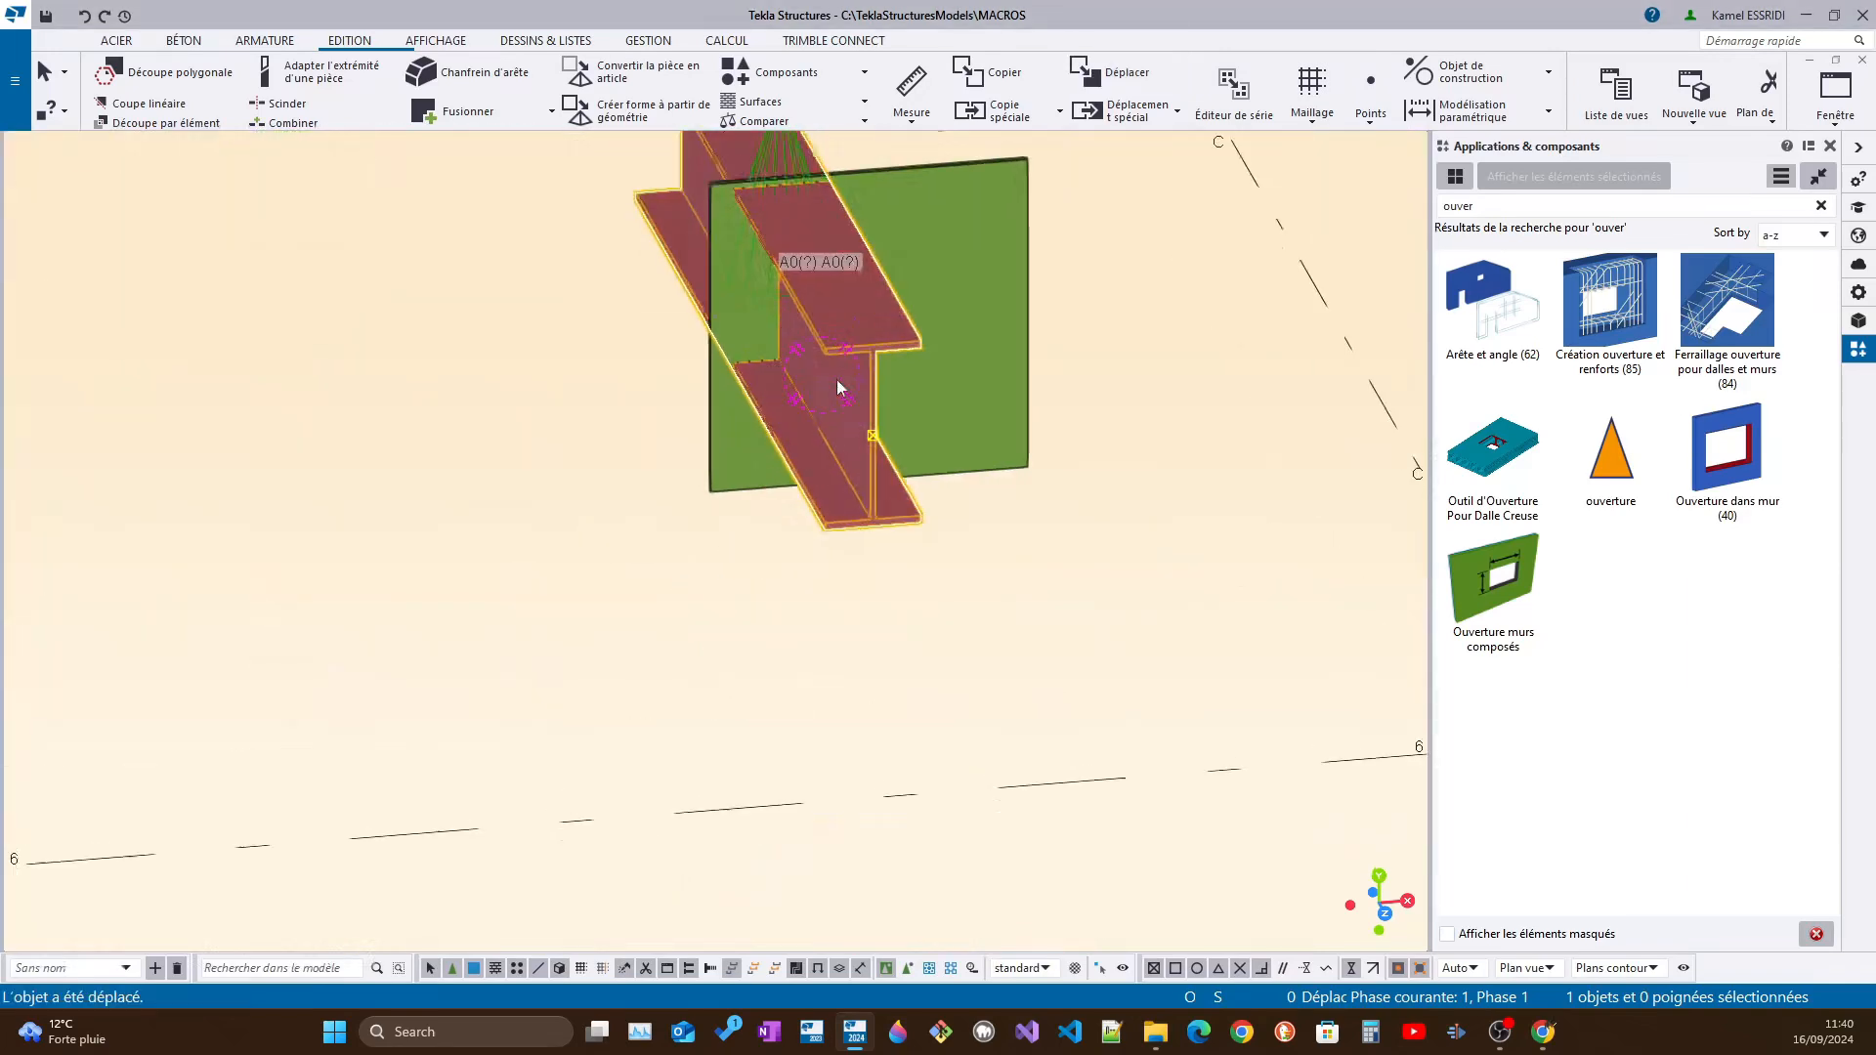
pyautogui.scroll(10, 837, 379)
pyautogui.scroll(3, 907, 566)
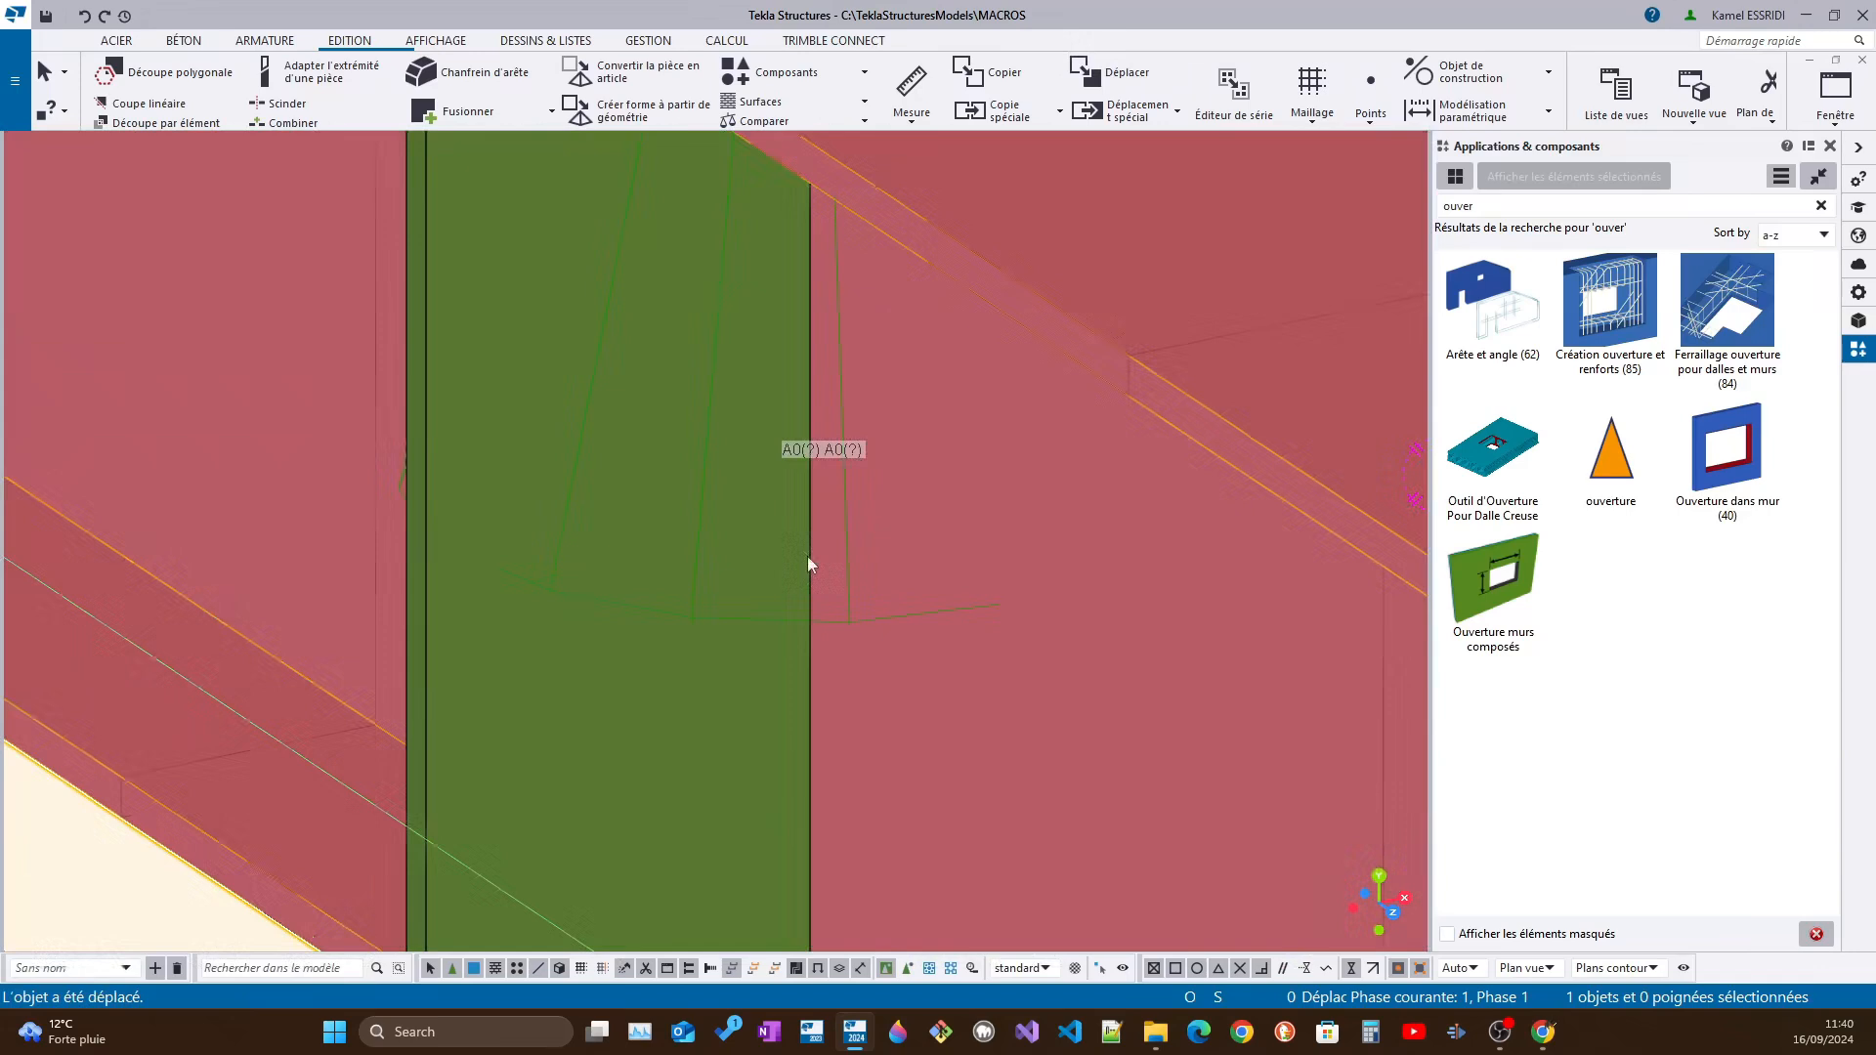
pyautogui.scroll(-6, 848, 548)
# Try to move the "ouverture" component along the beam's top flange towards the beam's far end
pyautogui.click(1052, 465)
pyautogui.keyDown('ctrl'); pyautogui.moveTo(1228, 646); pyautogui.dragTo(760, 538, button='middle'); pyautogui.keyUp('ctrl')
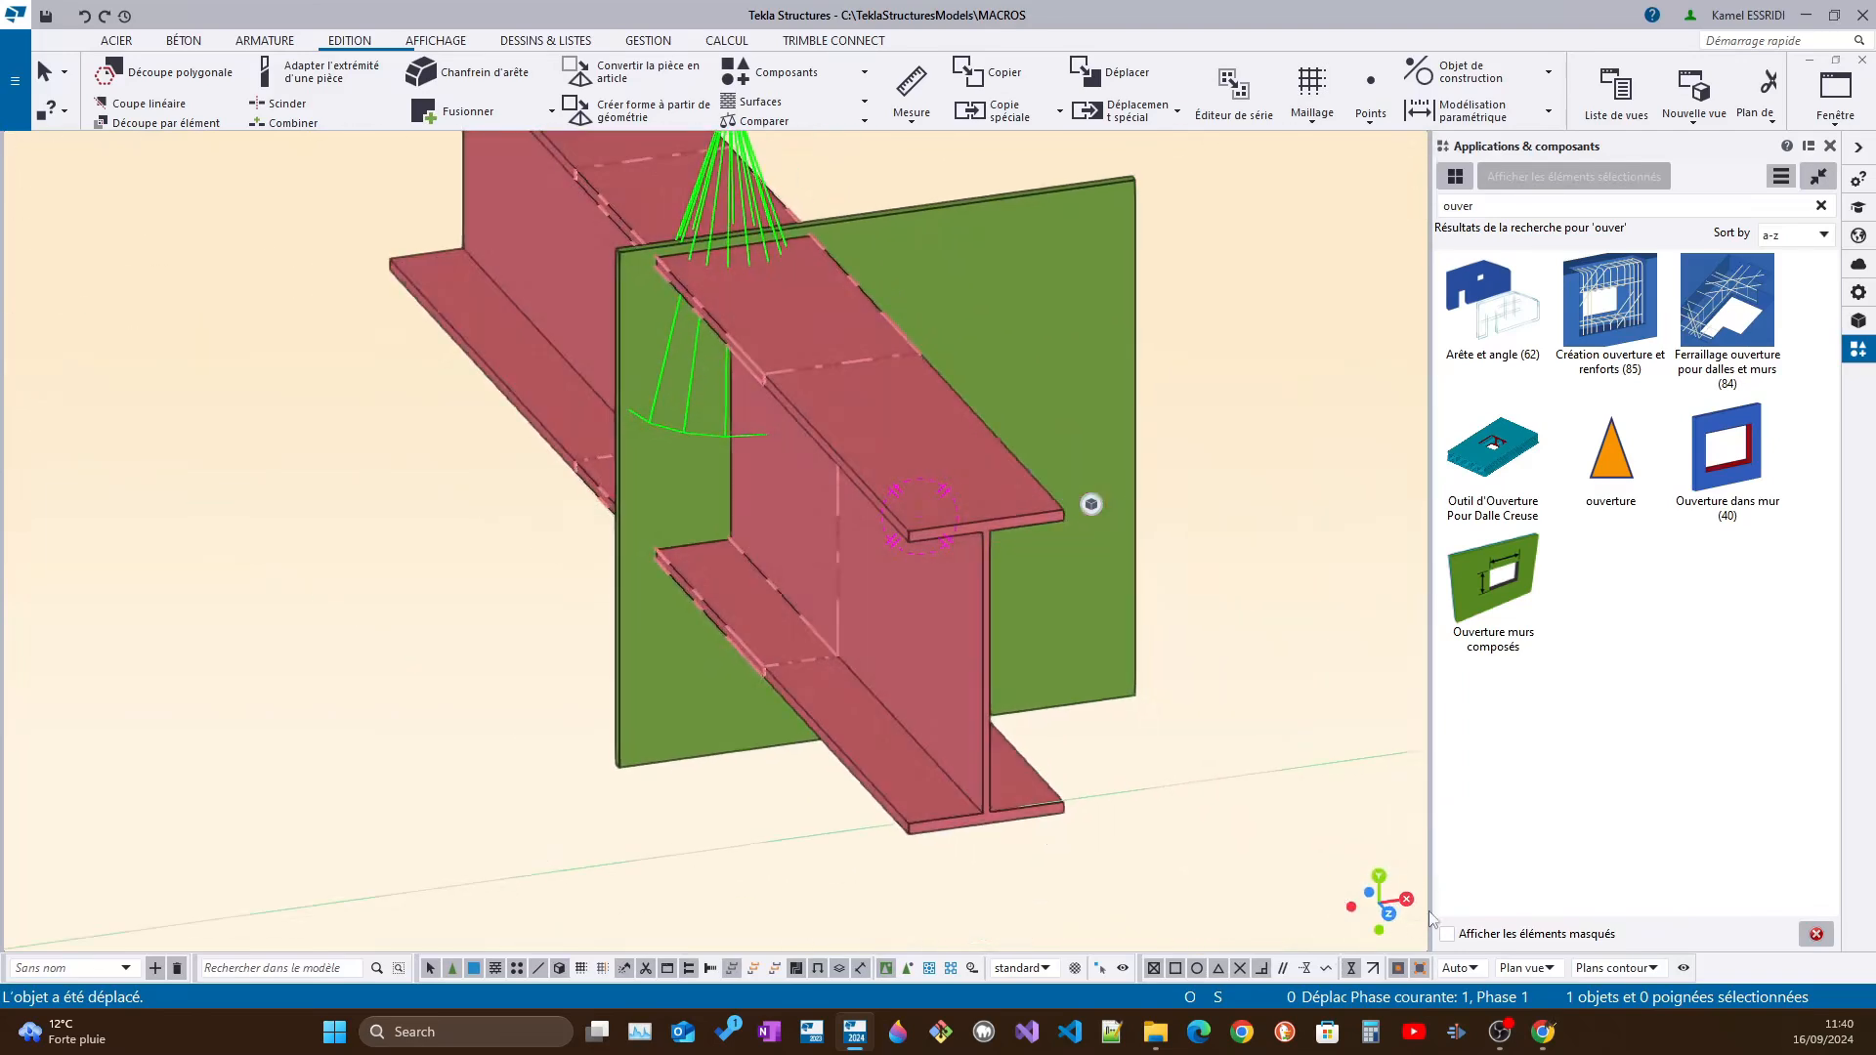
pyautogui.keyDown('ctrl'); pyautogui.moveTo(872, 550); pyautogui.dragTo(1147, 594, button='middle'); pyautogui.keyUp('ctrl')
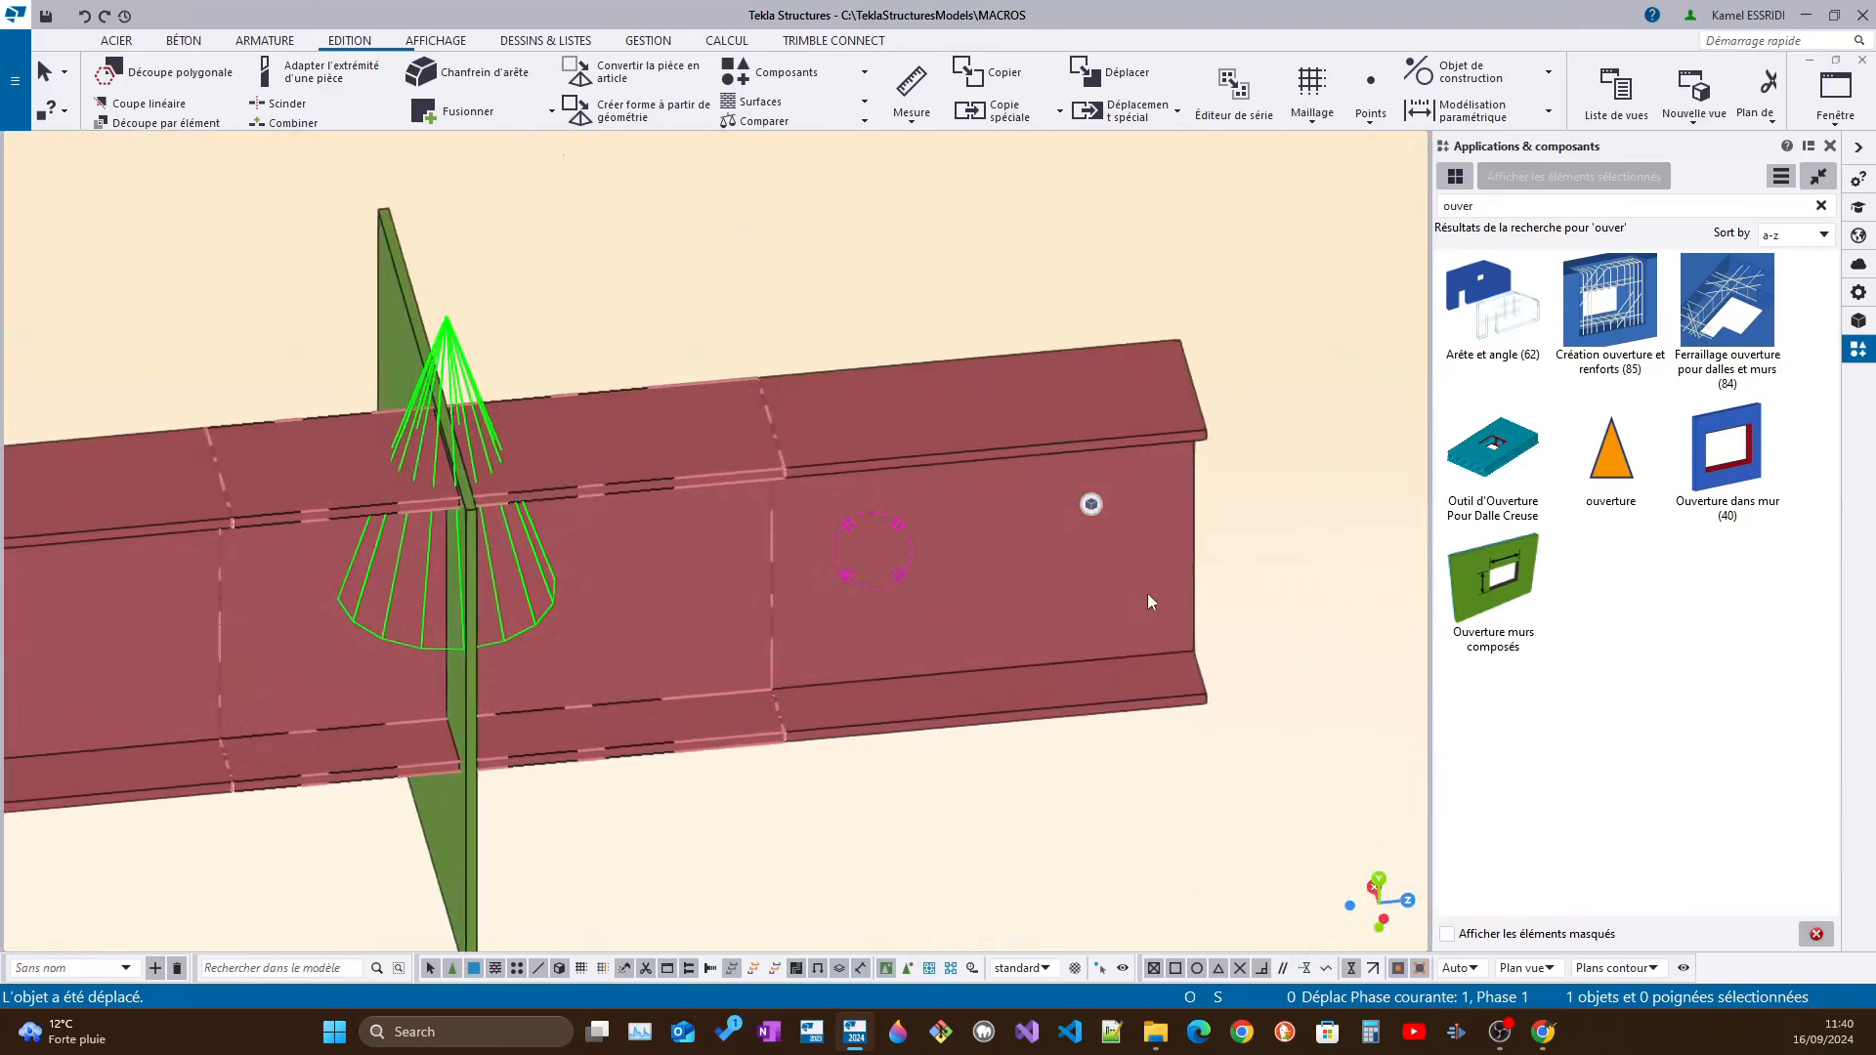
pyautogui.rightClick(932, 457)
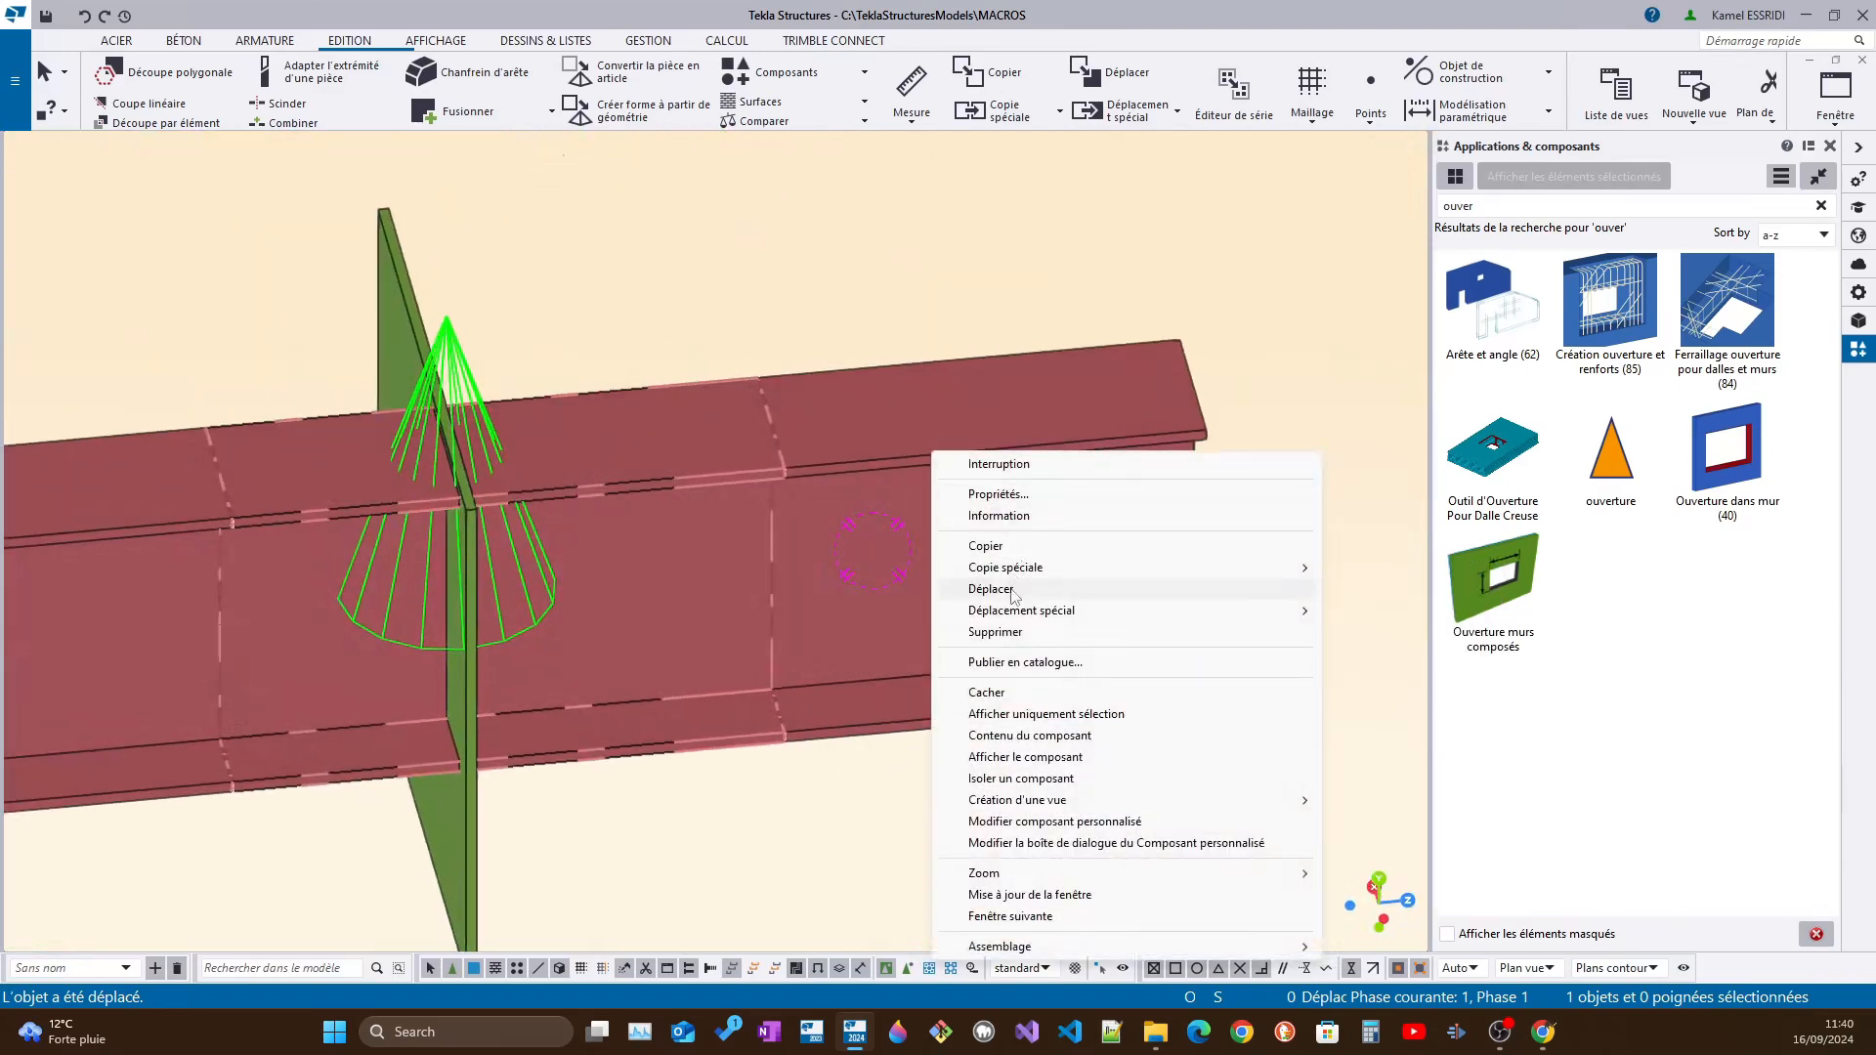
pyautogui.click(992, 589)
pyautogui.click(1122, 432)
pyautogui.scroll(-3, 608, 506)
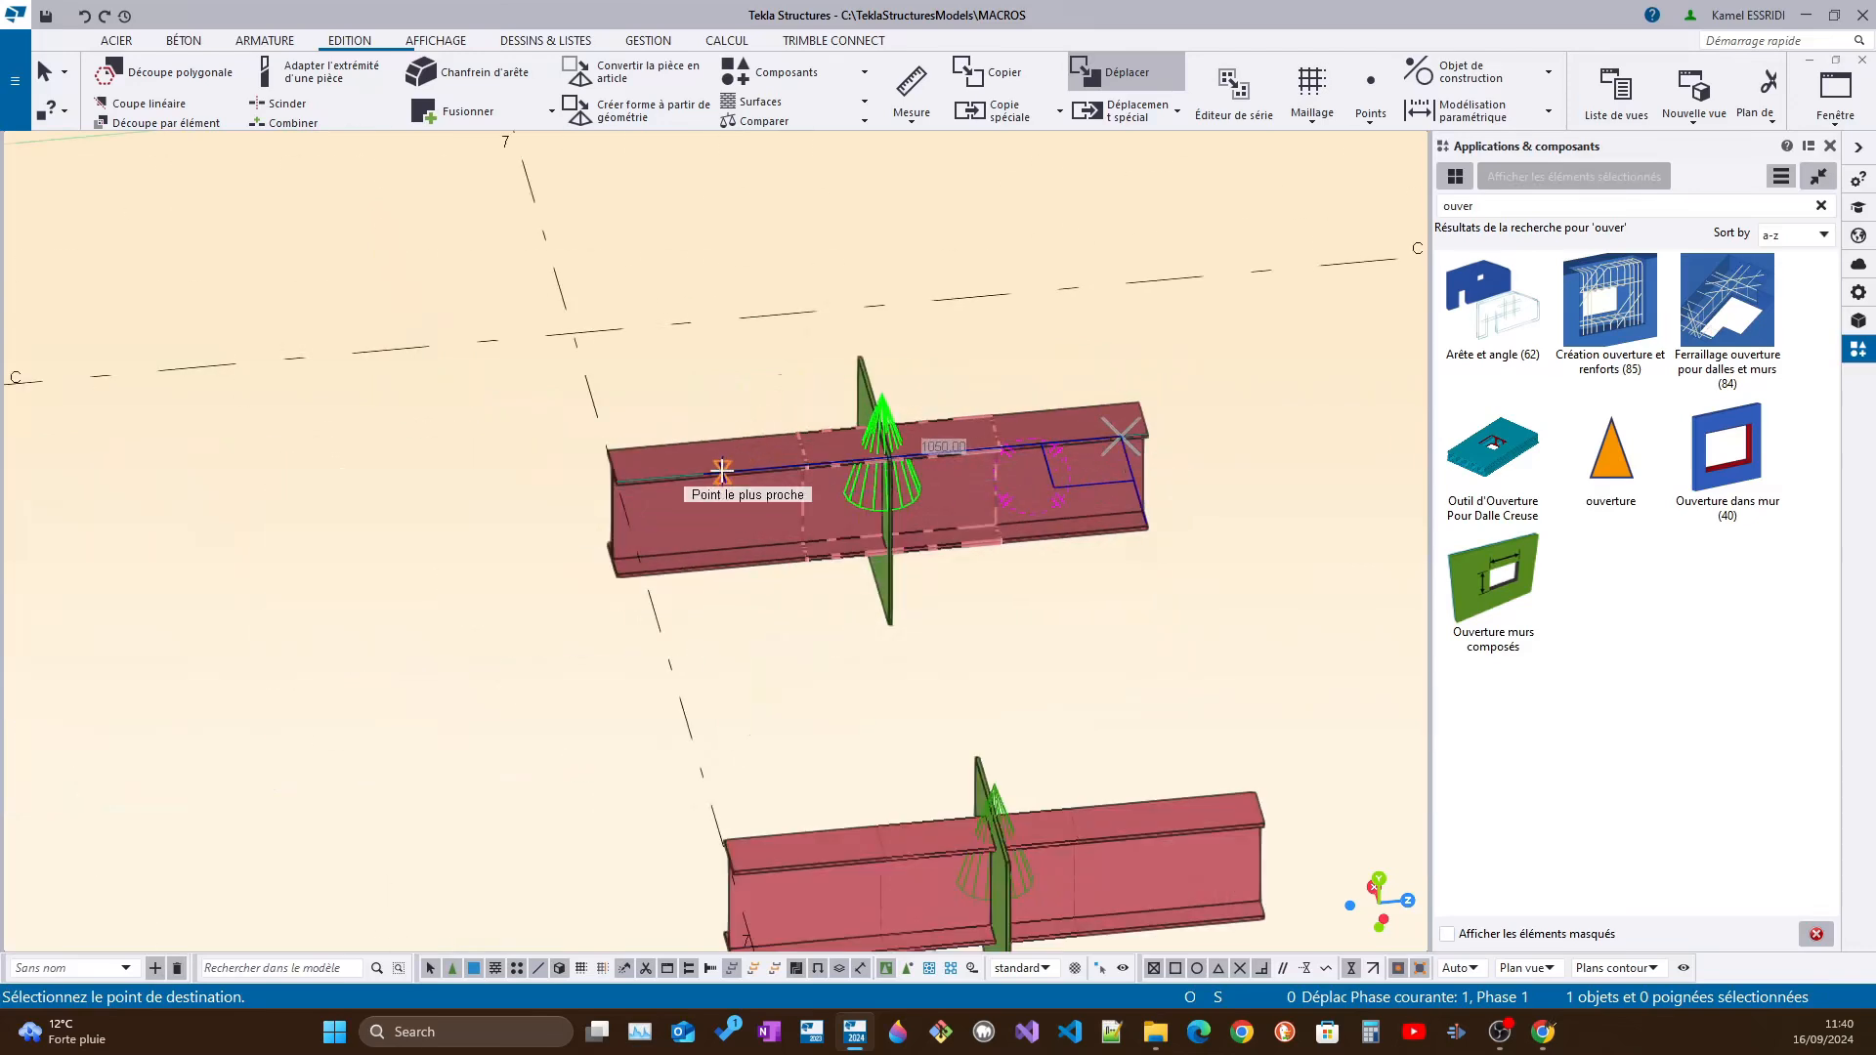
pyautogui.click(721, 471)
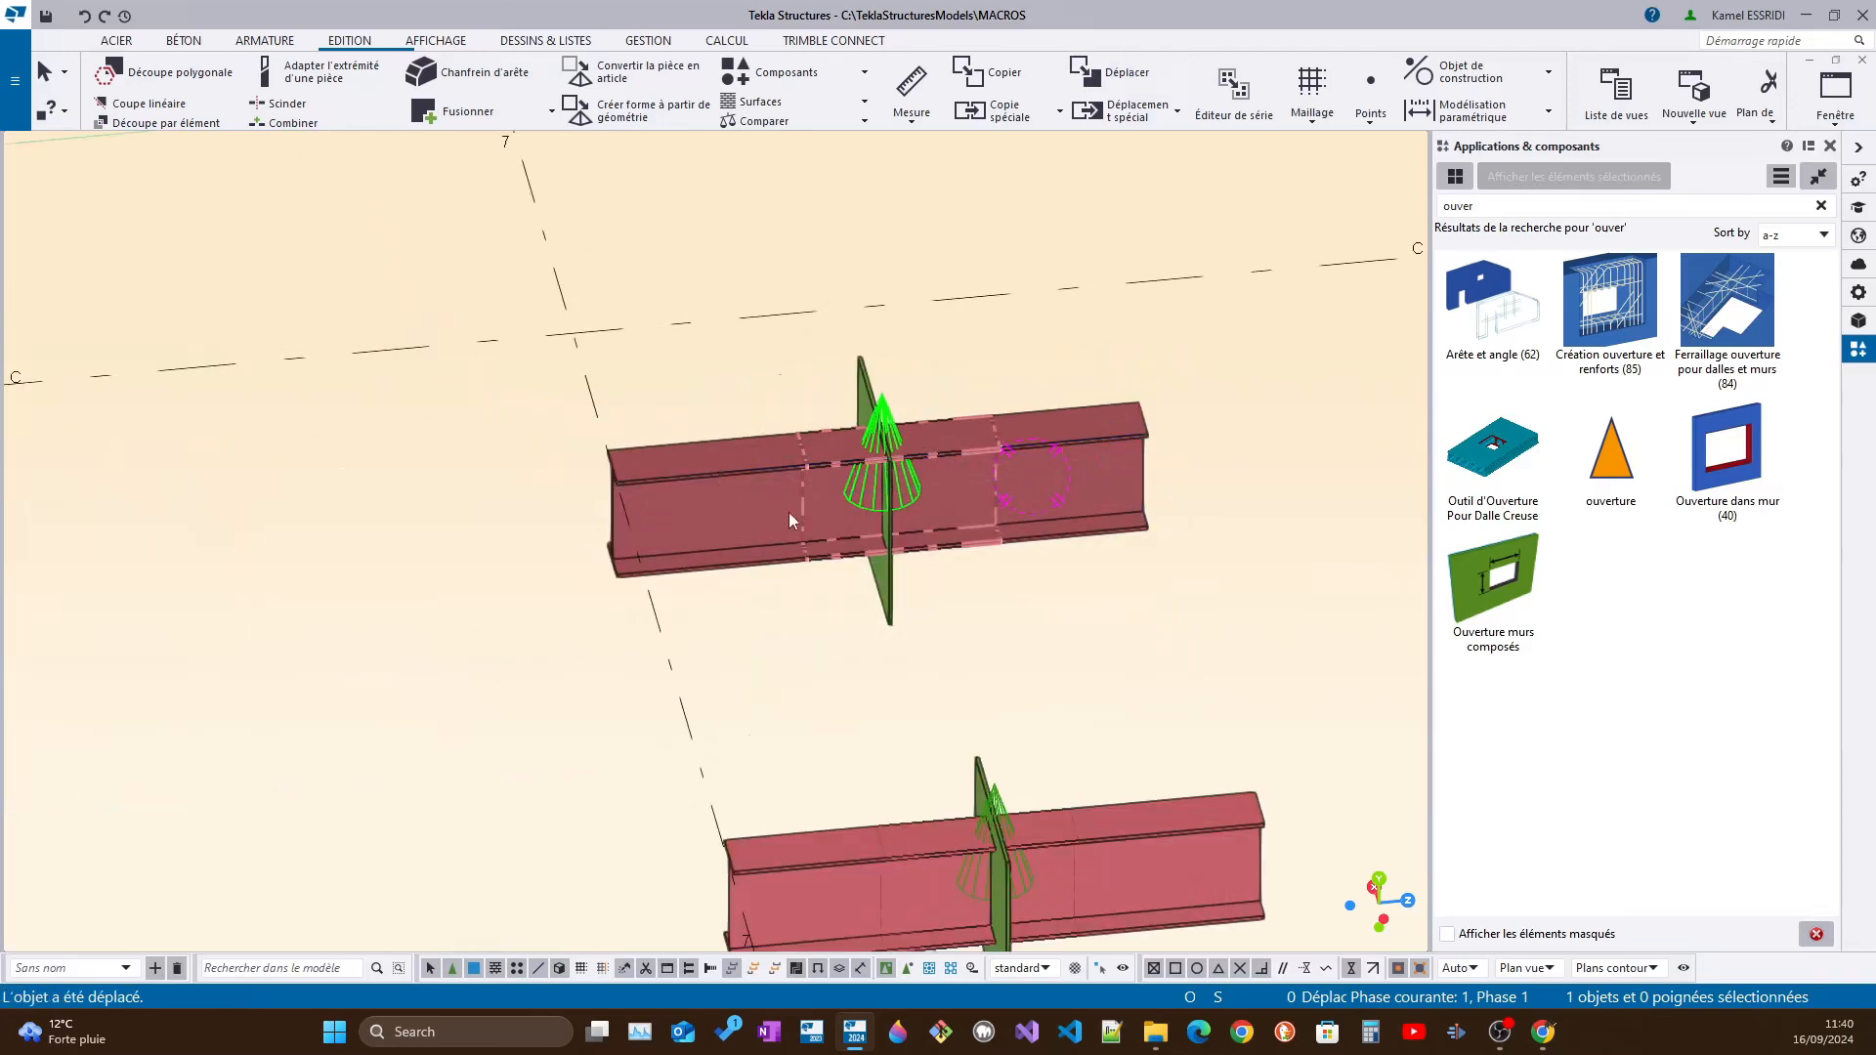
pyautogui.rightClick(1096, 409)
pyautogui.click(1188, 550)
pyautogui.scroll(3, 1114, 401)
pyautogui.click(1139, 401)
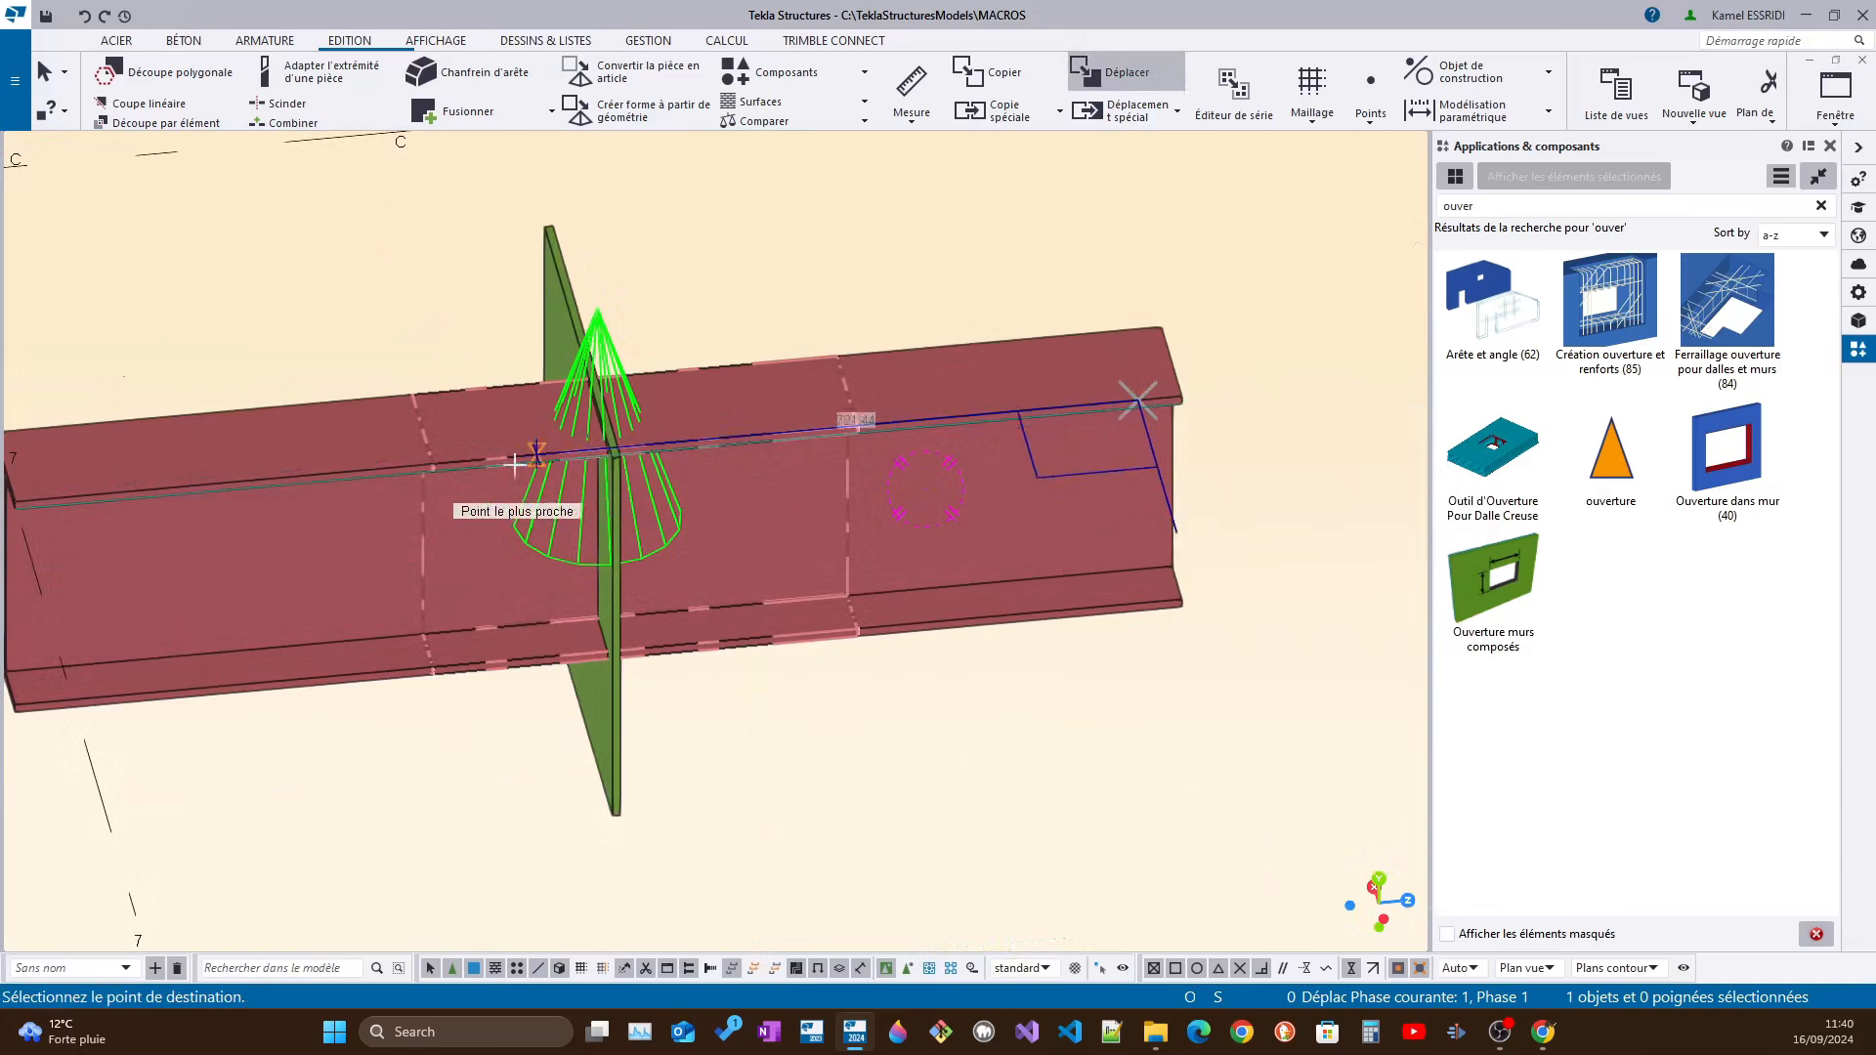
pyautogui.click(262, 480)
# Move the beam along its own axis until it is clear of the plate
pyautogui.rightClick(1152, 402)
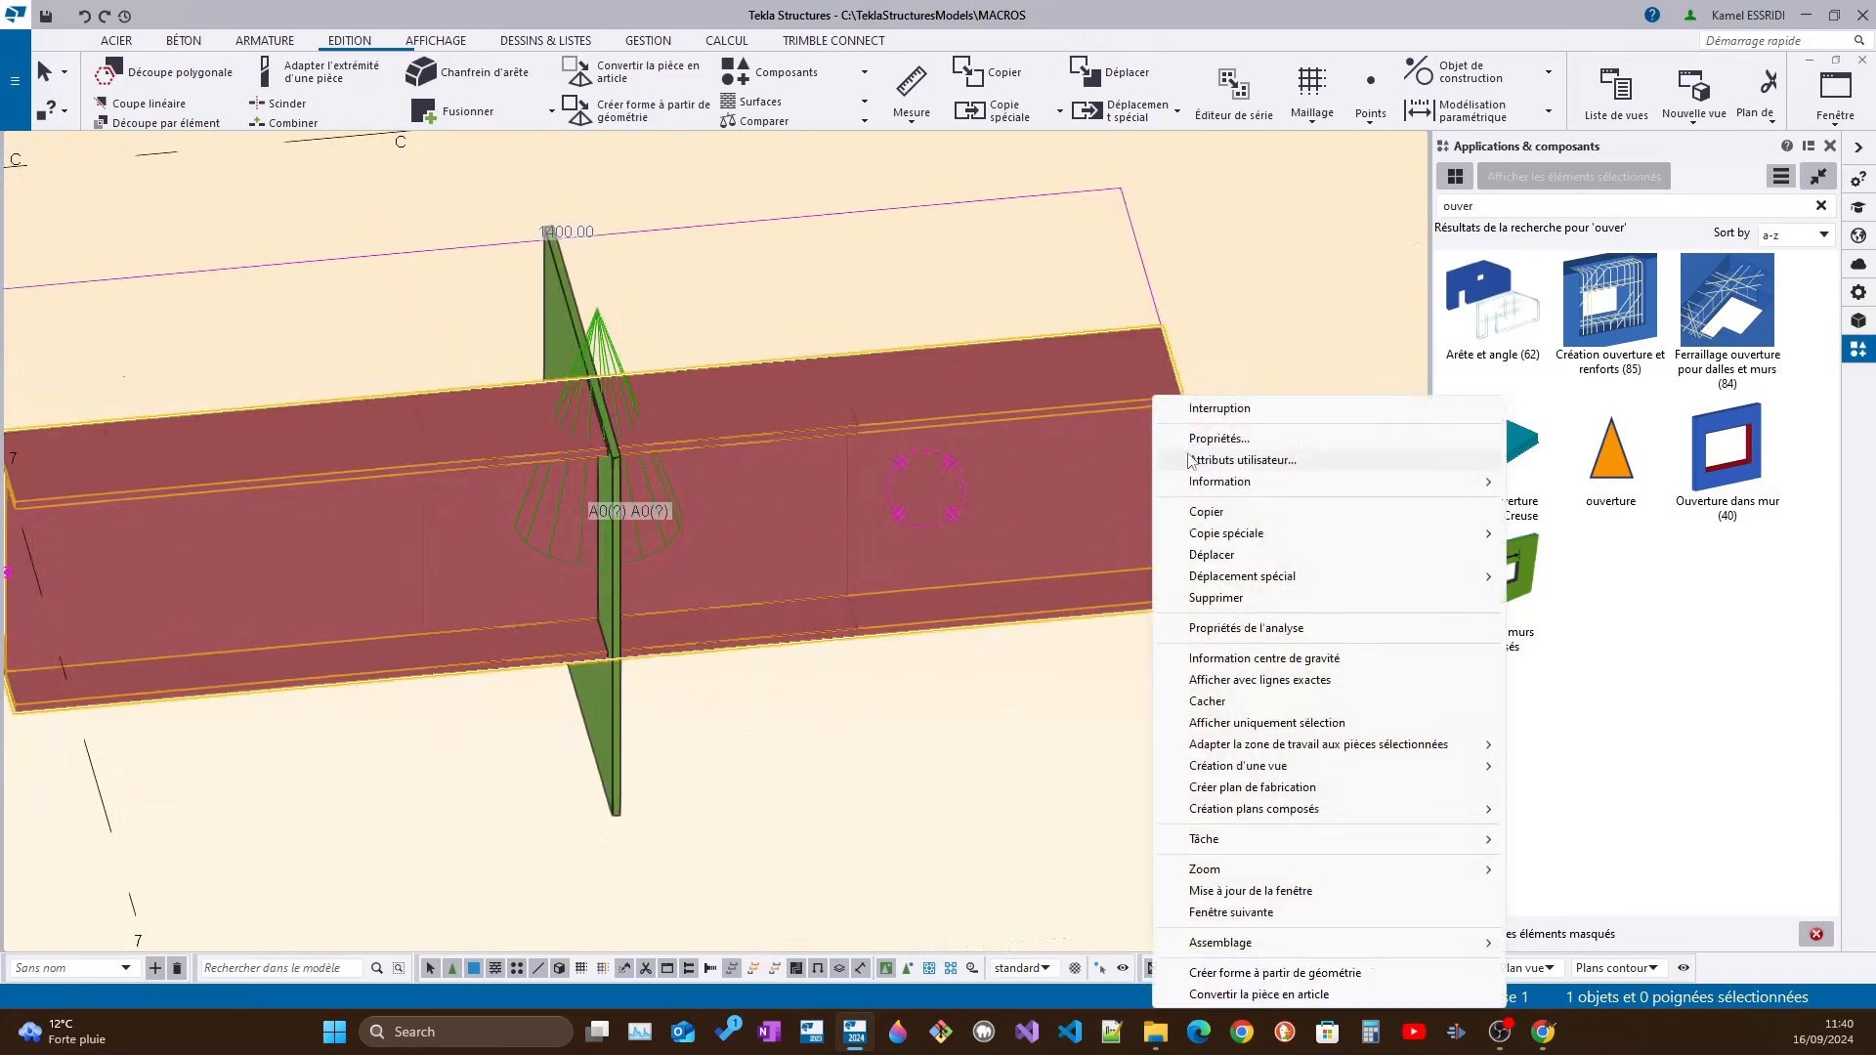
pyautogui.click(1212, 554)
pyautogui.click(1143, 401)
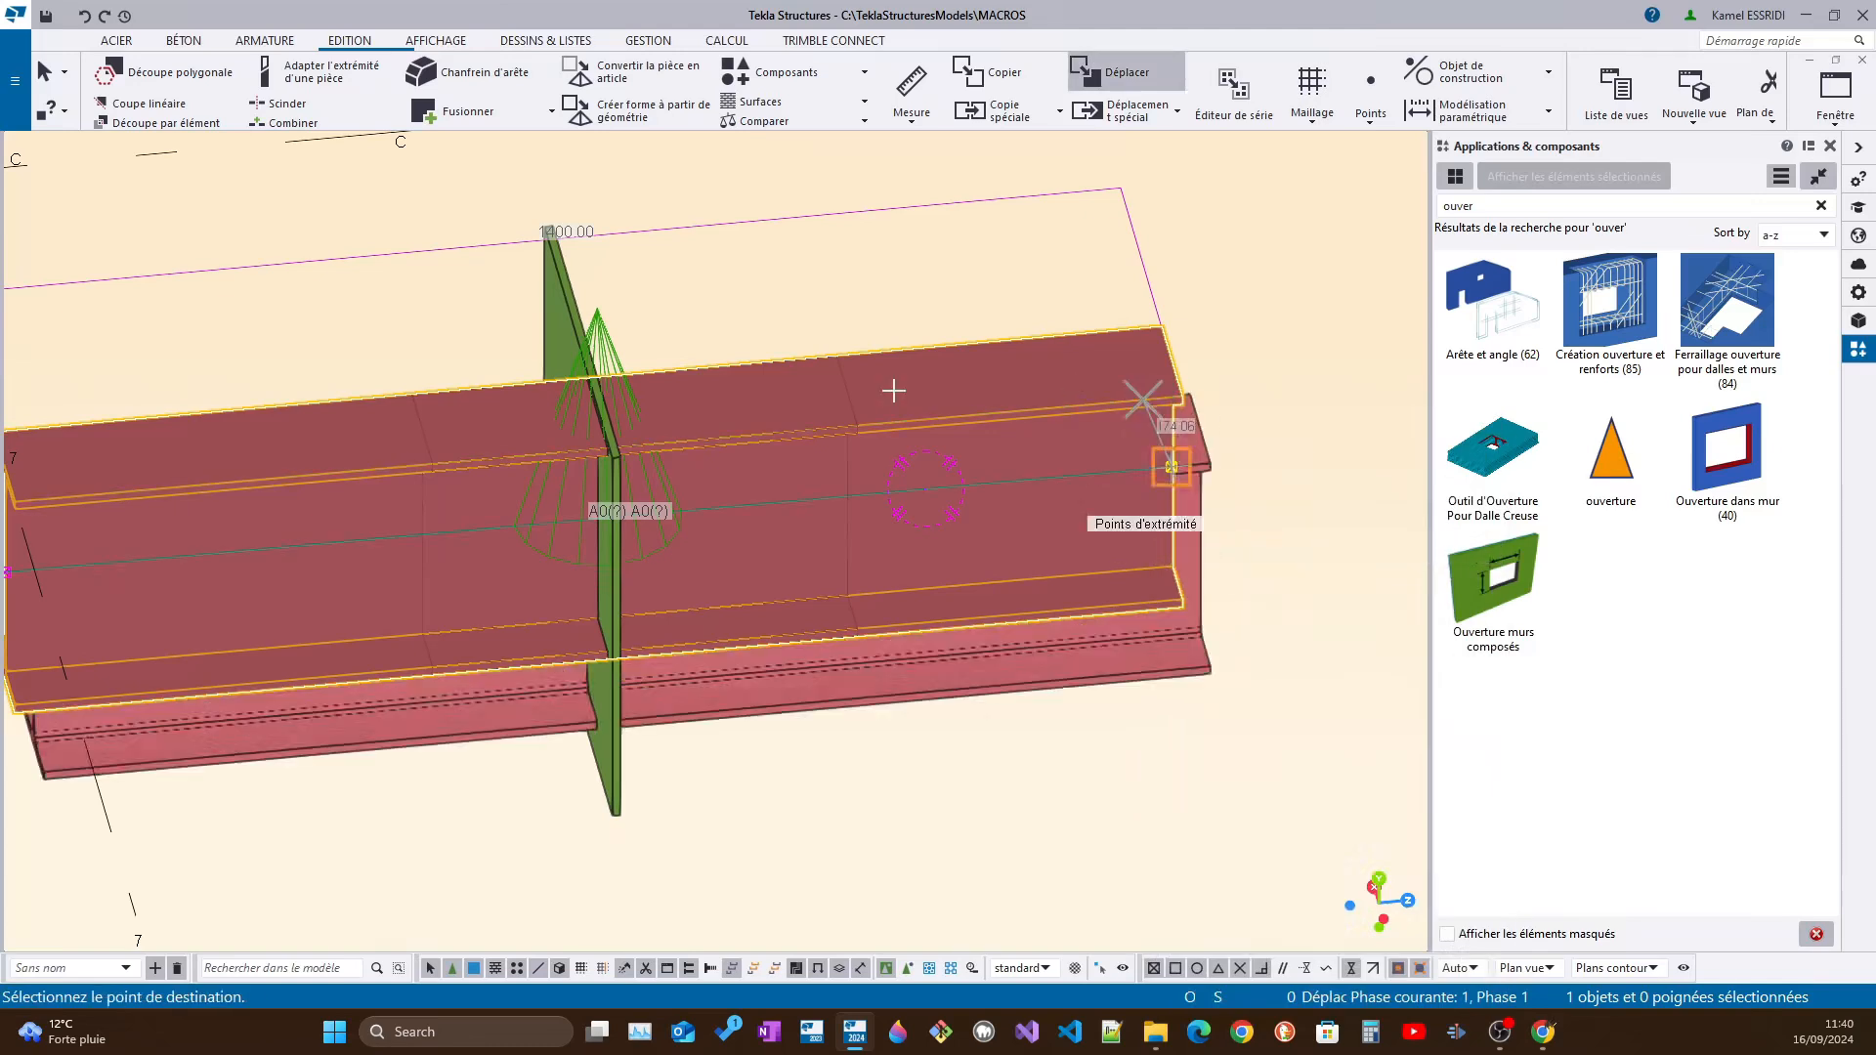
pyautogui.click(243, 477)
pyautogui.scroll(-3, 1028, 499)
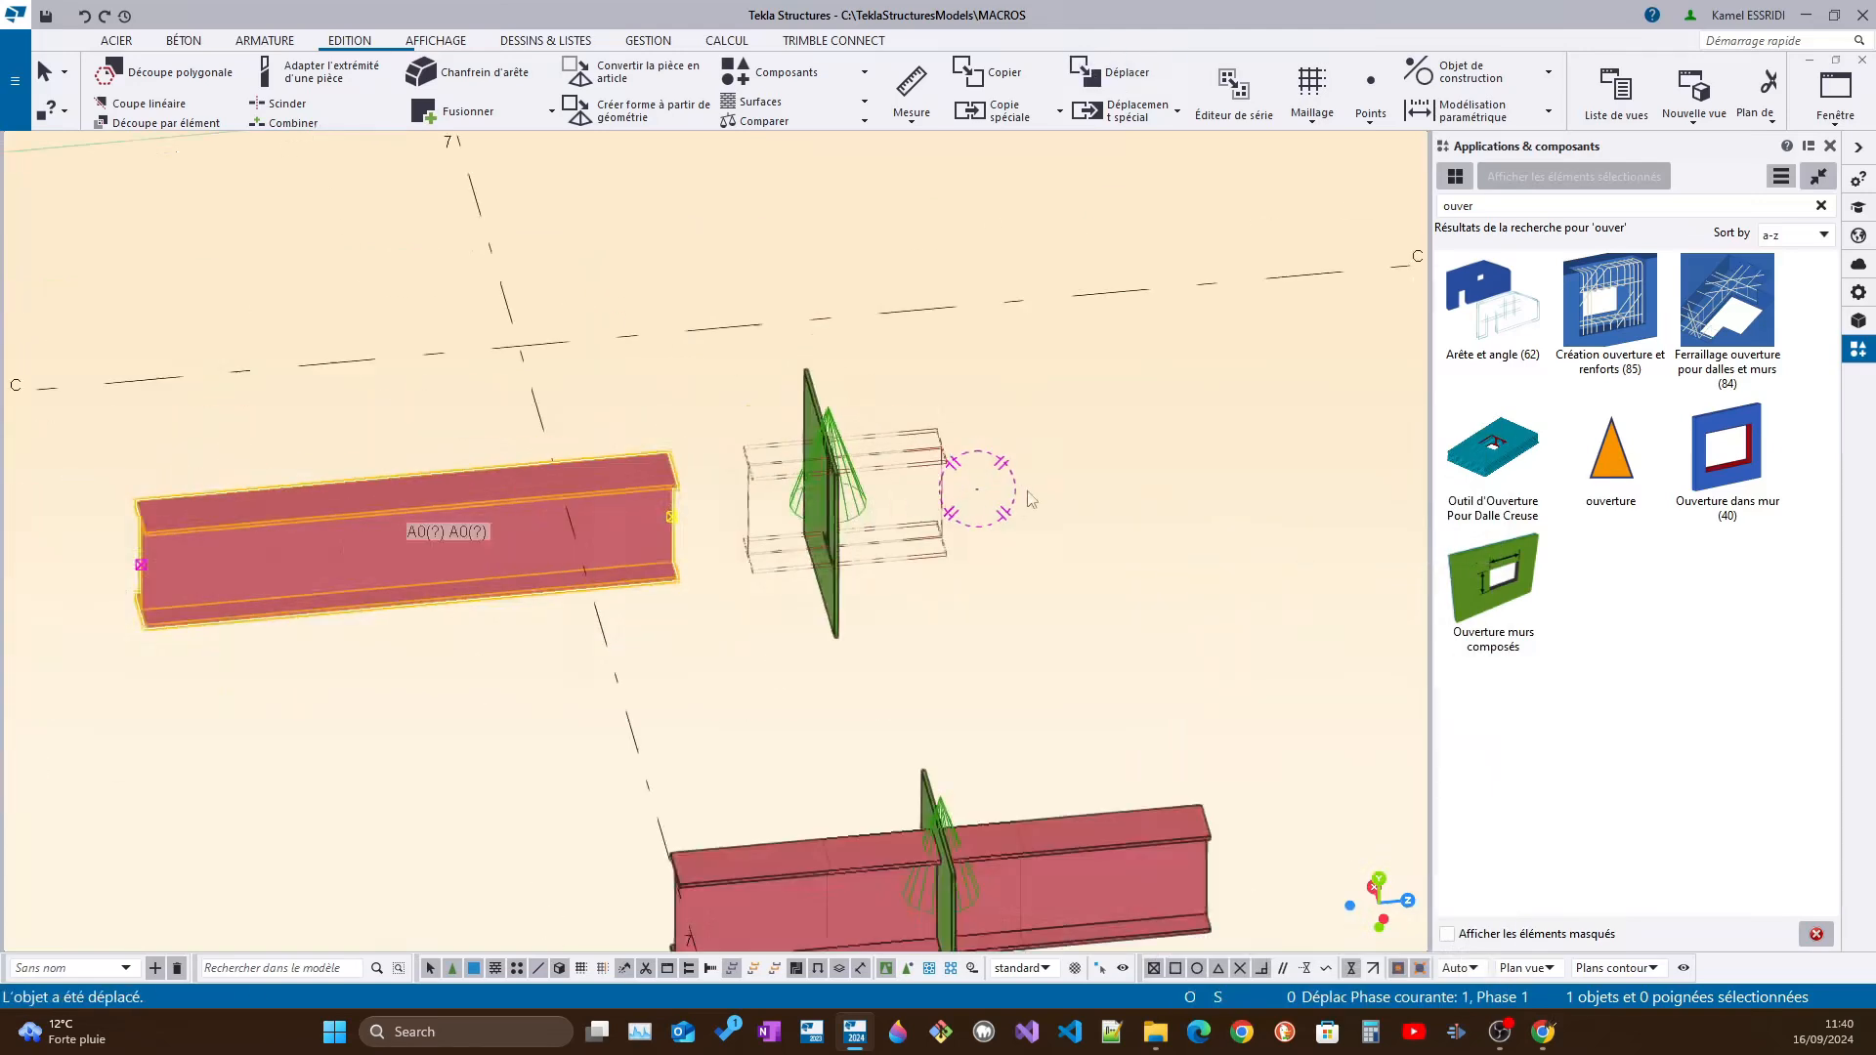
# Examine the I-shaped opening in the plate with the beam moved away, and select the "ouverture" component
pyautogui.scroll(-1, 1028, 493)
pyautogui.keyDown('ctrl'); pyautogui.moveTo(974, 523); pyautogui.dragTo(758, 487, button='middle'); pyautogui.keyUp('ctrl')
pyautogui.scroll(4, 970, 445)
pyautogui.keyDown('ctrl'); pyautogui.moveTo(917, 453); pyautogui.dragTo(994, 479, button='middle'); pyautogui.keyUp('ctrl')
pyautogui.keyDown('ctrl'); pyautogui.moveTo(579, 350); pyautogui.dragTo(917, 489, button='middle'); pyautogui.keyUp('ctrl')
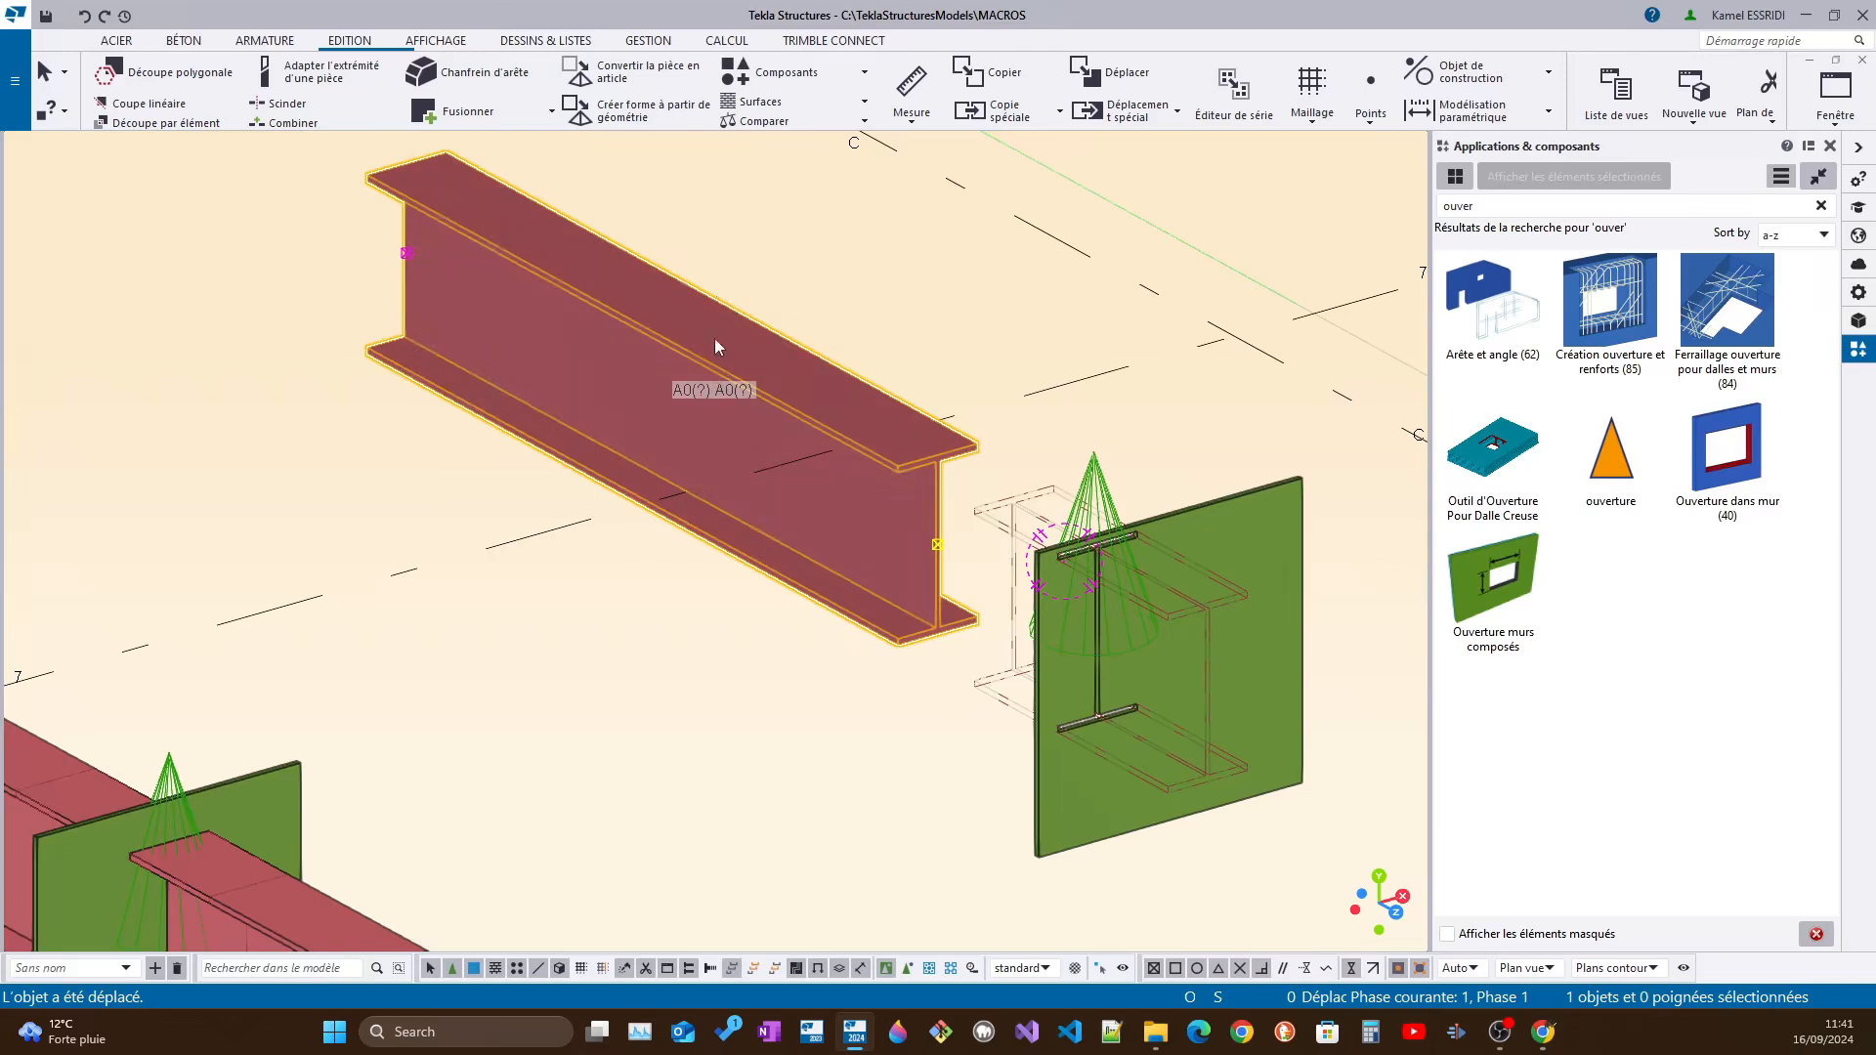
pyautogui.click(1239, 681)
pyautogui.keyDown('ctrl'); pyautogui.moveTo(1104, 669); pyautogui.dragTo(383, 506, button='middle'); pyautogui.keyUp('ctrl')
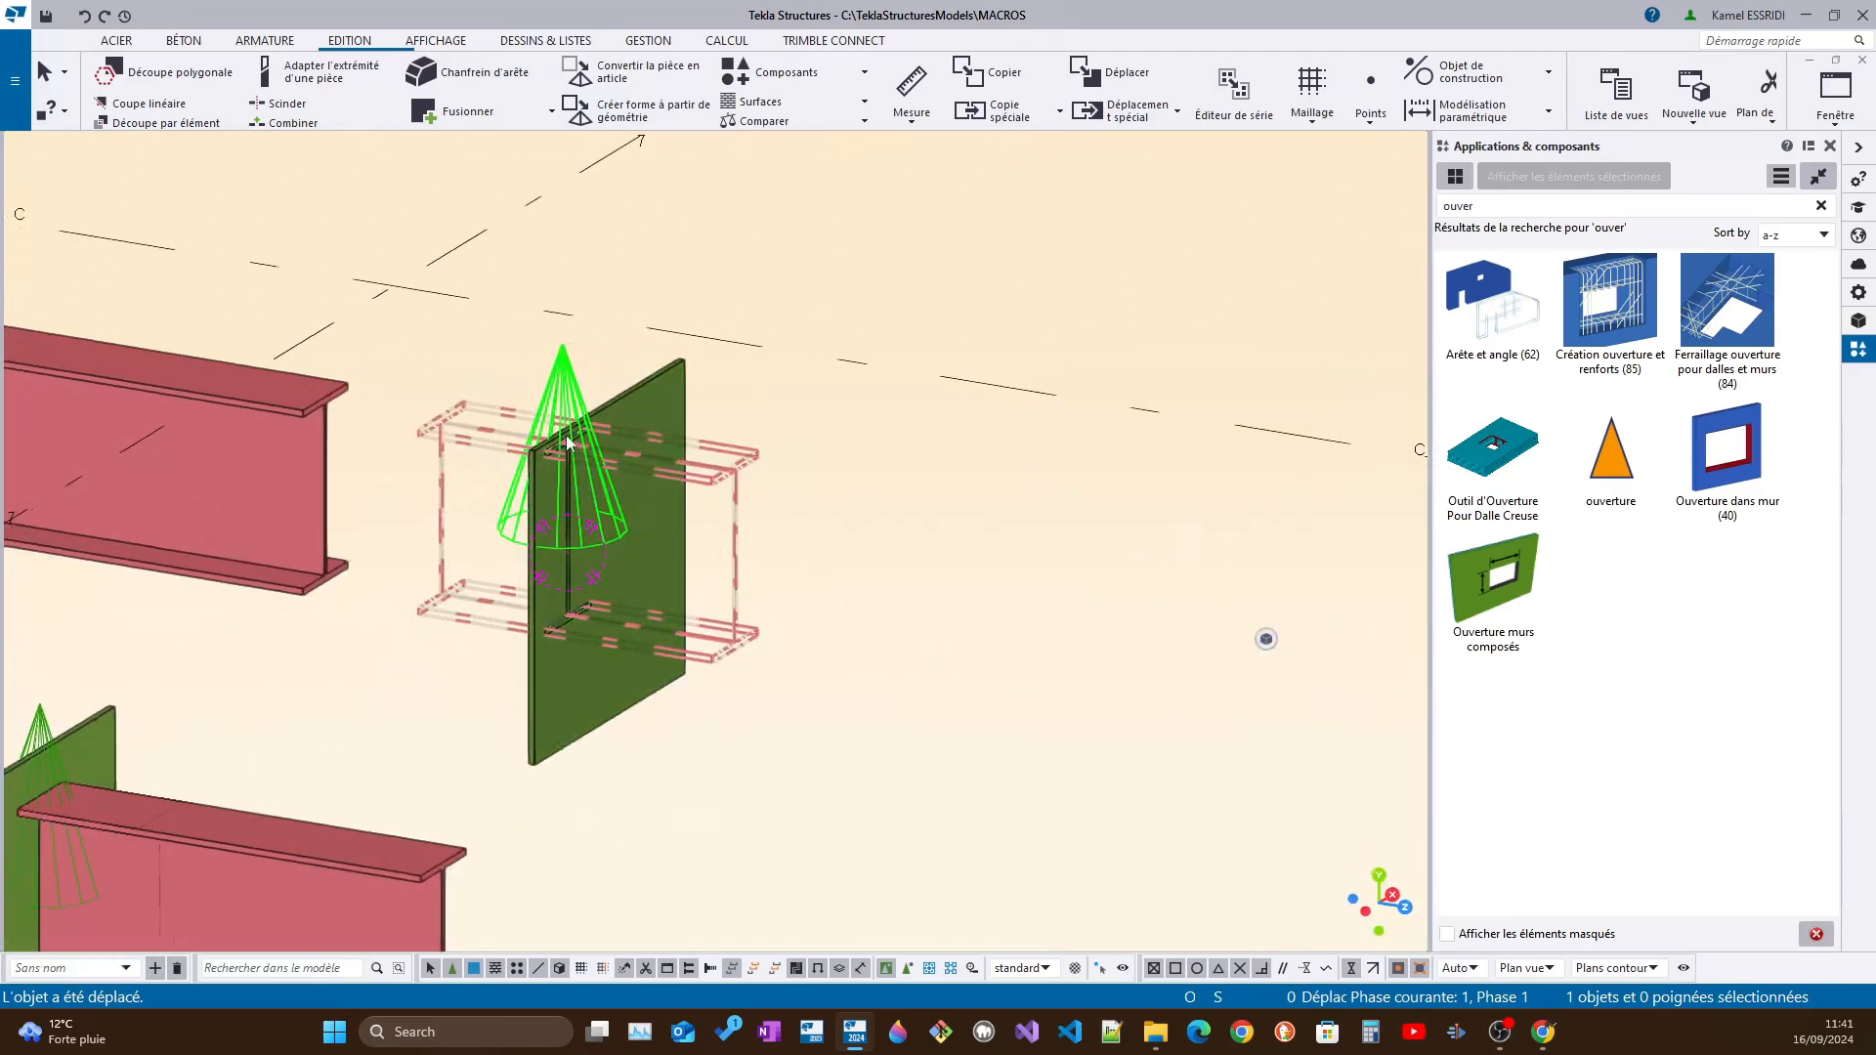
# Select the plate and compare its opening with the component's cut outline from several angles
pyautogui.click(654, 385)
pyautogui.click(566, 476)
pyautogui.click(204, 394)
pyautogui.moveTo(258, 418); pyautogui.dragTo(742, 532, button='middle')
pyautogui.click(1166, 593)
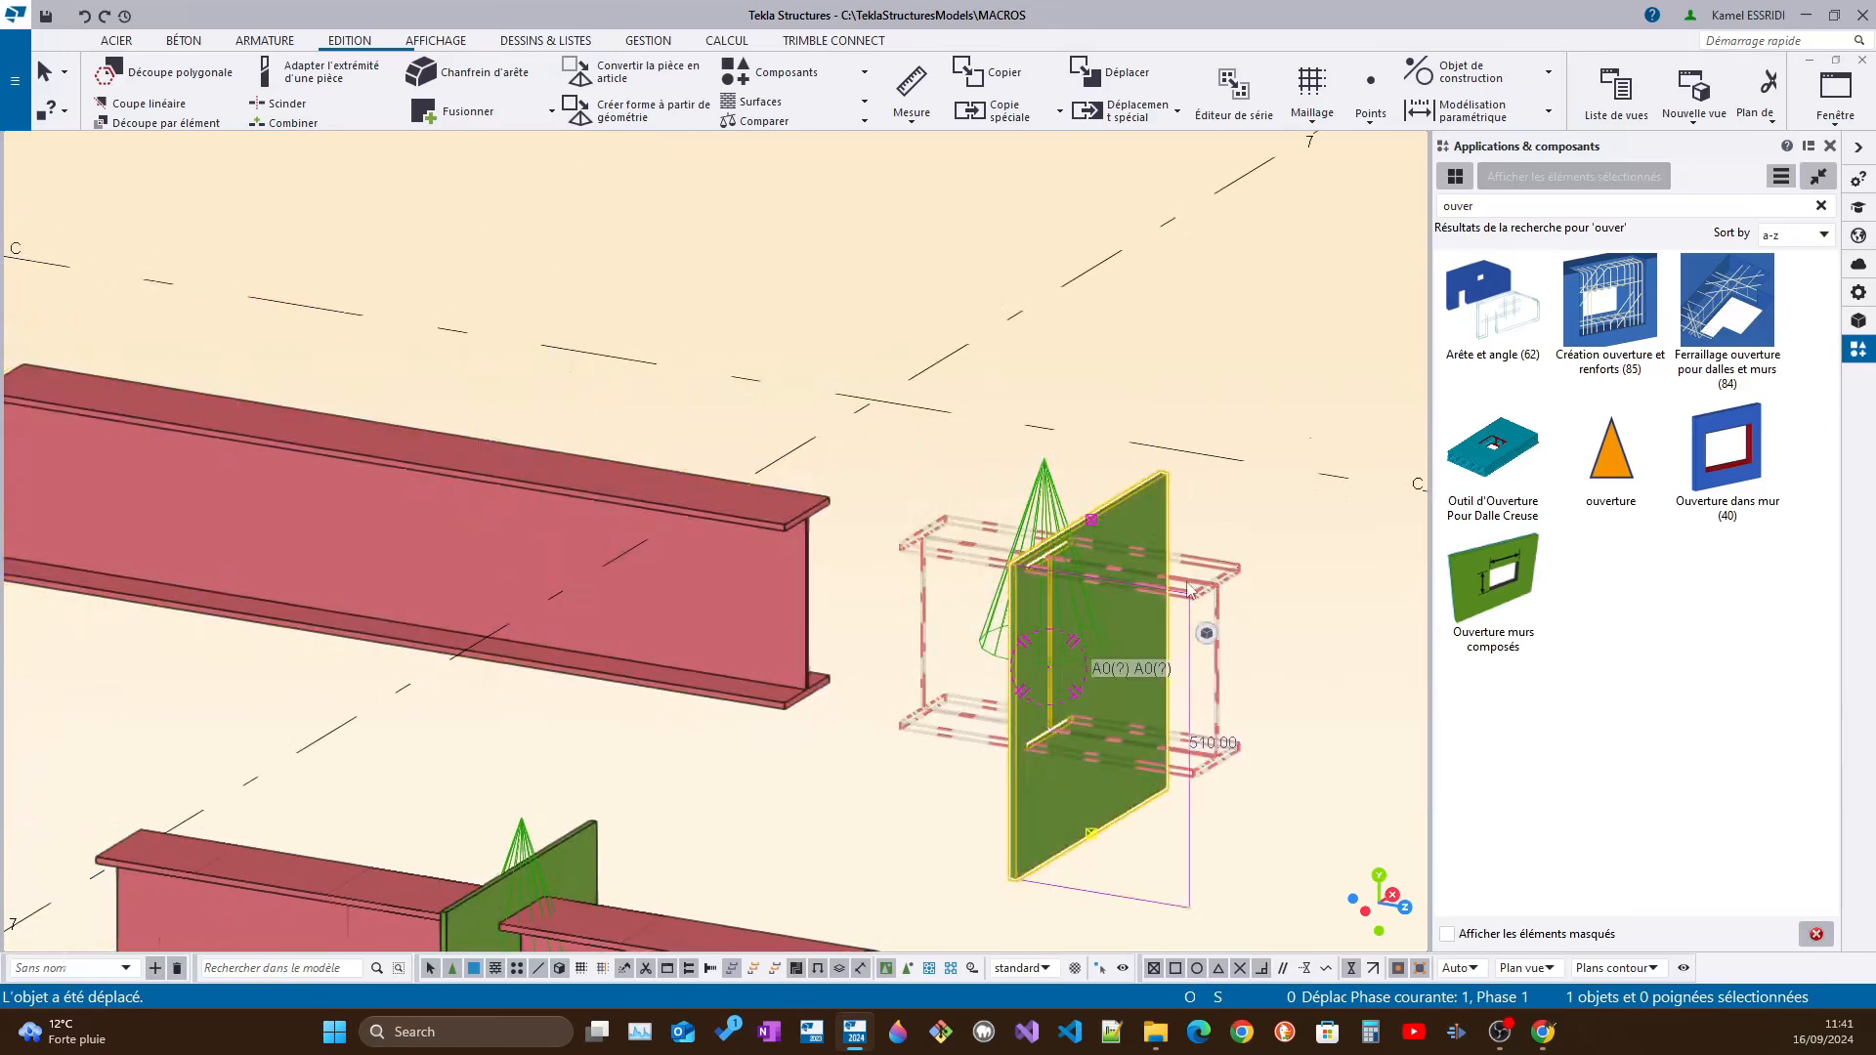
pyautogui.keyDown('ctrl'); pyautogui.moveTo(344, 479); pyautogui.dragTo(323, 518, button='middle'); pyautogui.keyUp('ctrl')
pyautogui.moveTo(928, 541)
pyautogui.keyDown('ctrl'); pyautogui.mouseDown(button='middle')
pyautogui.moveTo(999, 555)
pyautogui.moveTo(899, 540)
pyautogui.mouseUp(button='middle'); pyautogui.keyUp('ctrl')
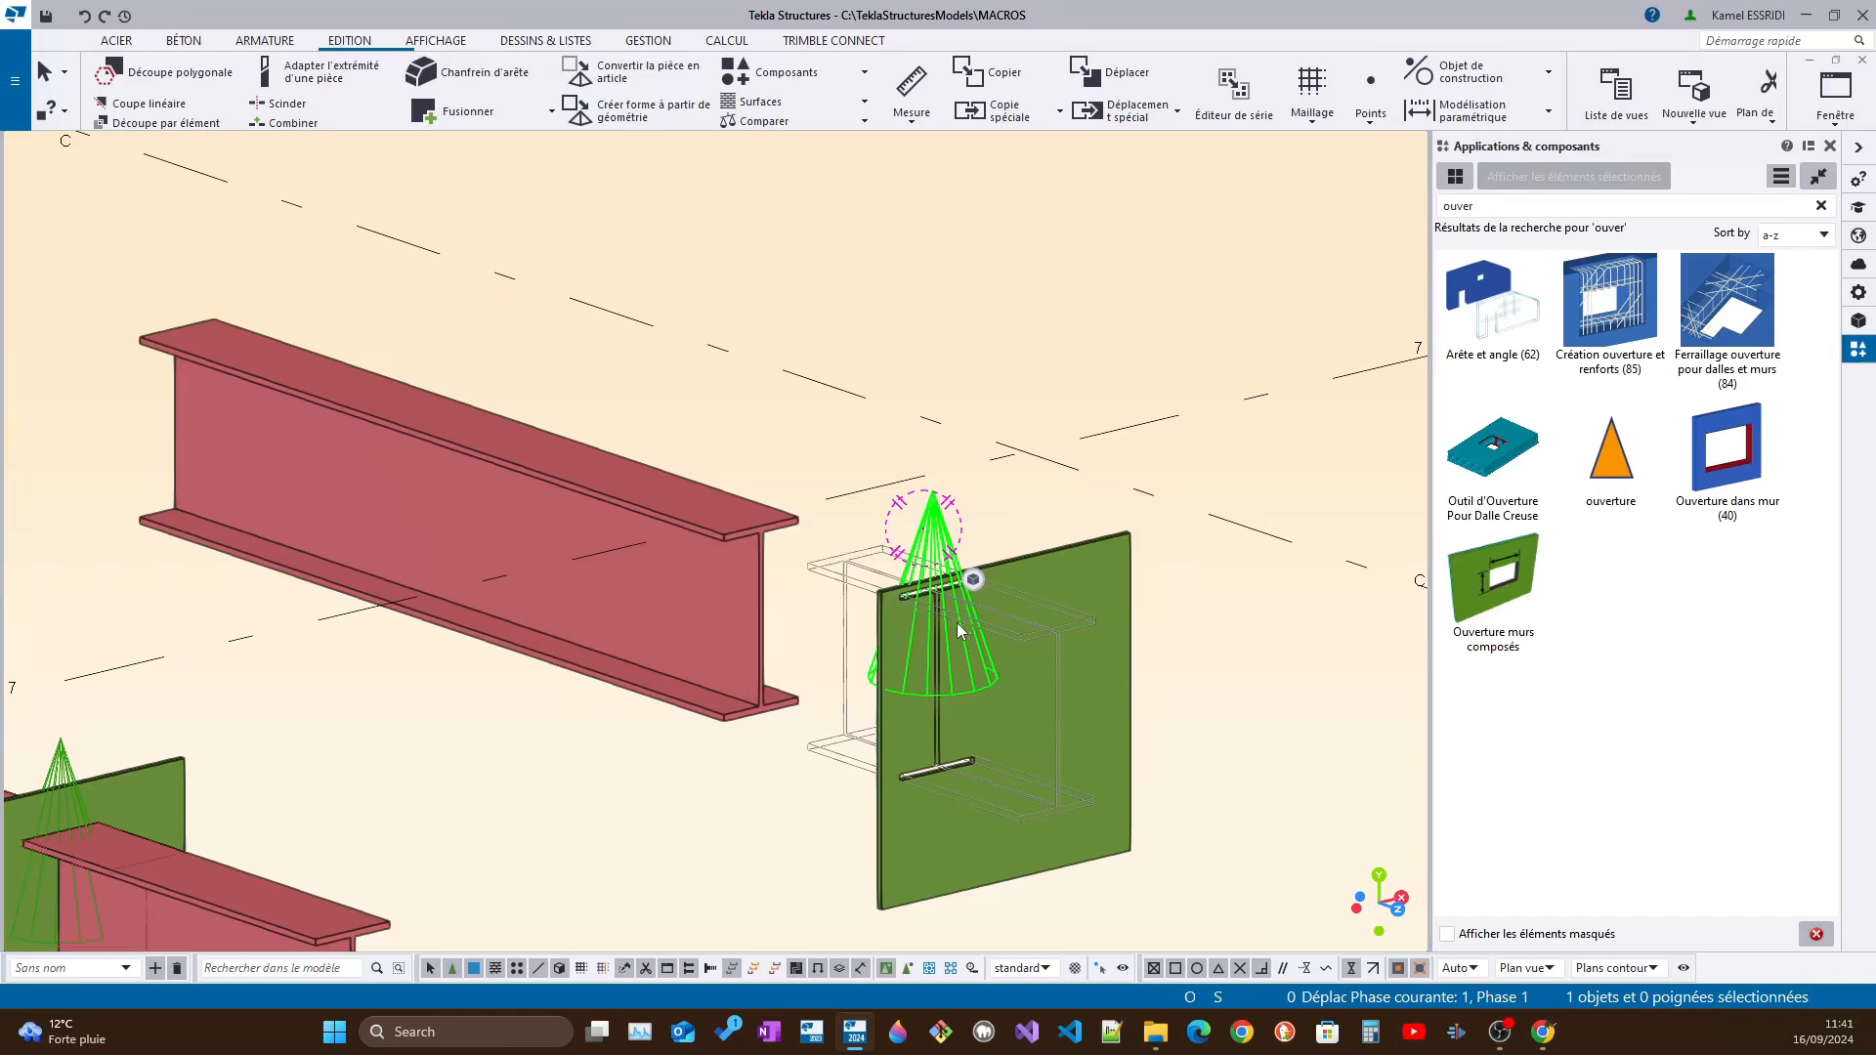
# Undo the beam's move along its axis, bringing it back through the plate
pyautogui.click(987, 637)
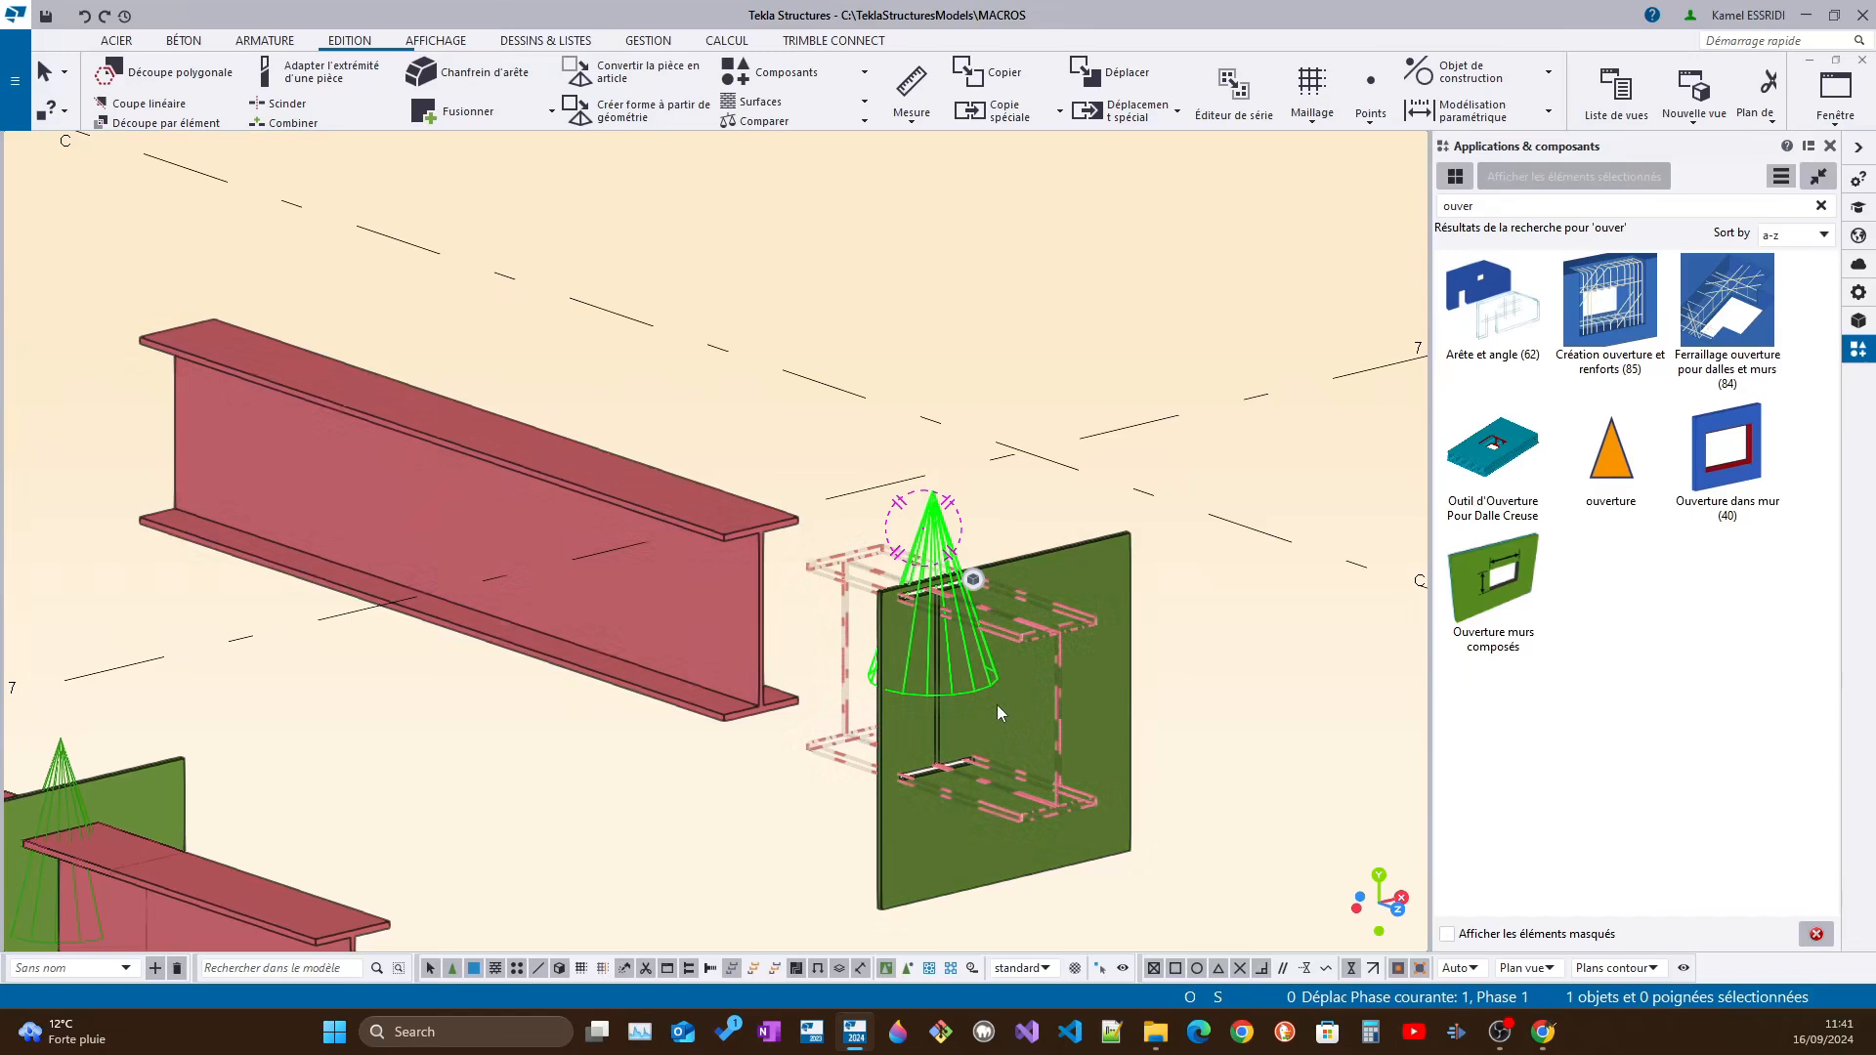
pyautogui.keyDown('ctrl'); pyautogui.moveTo(688, 529); pyautogui.dragTo(1028, 540, button='middle'); pyautogui.keyUp('ctrl')
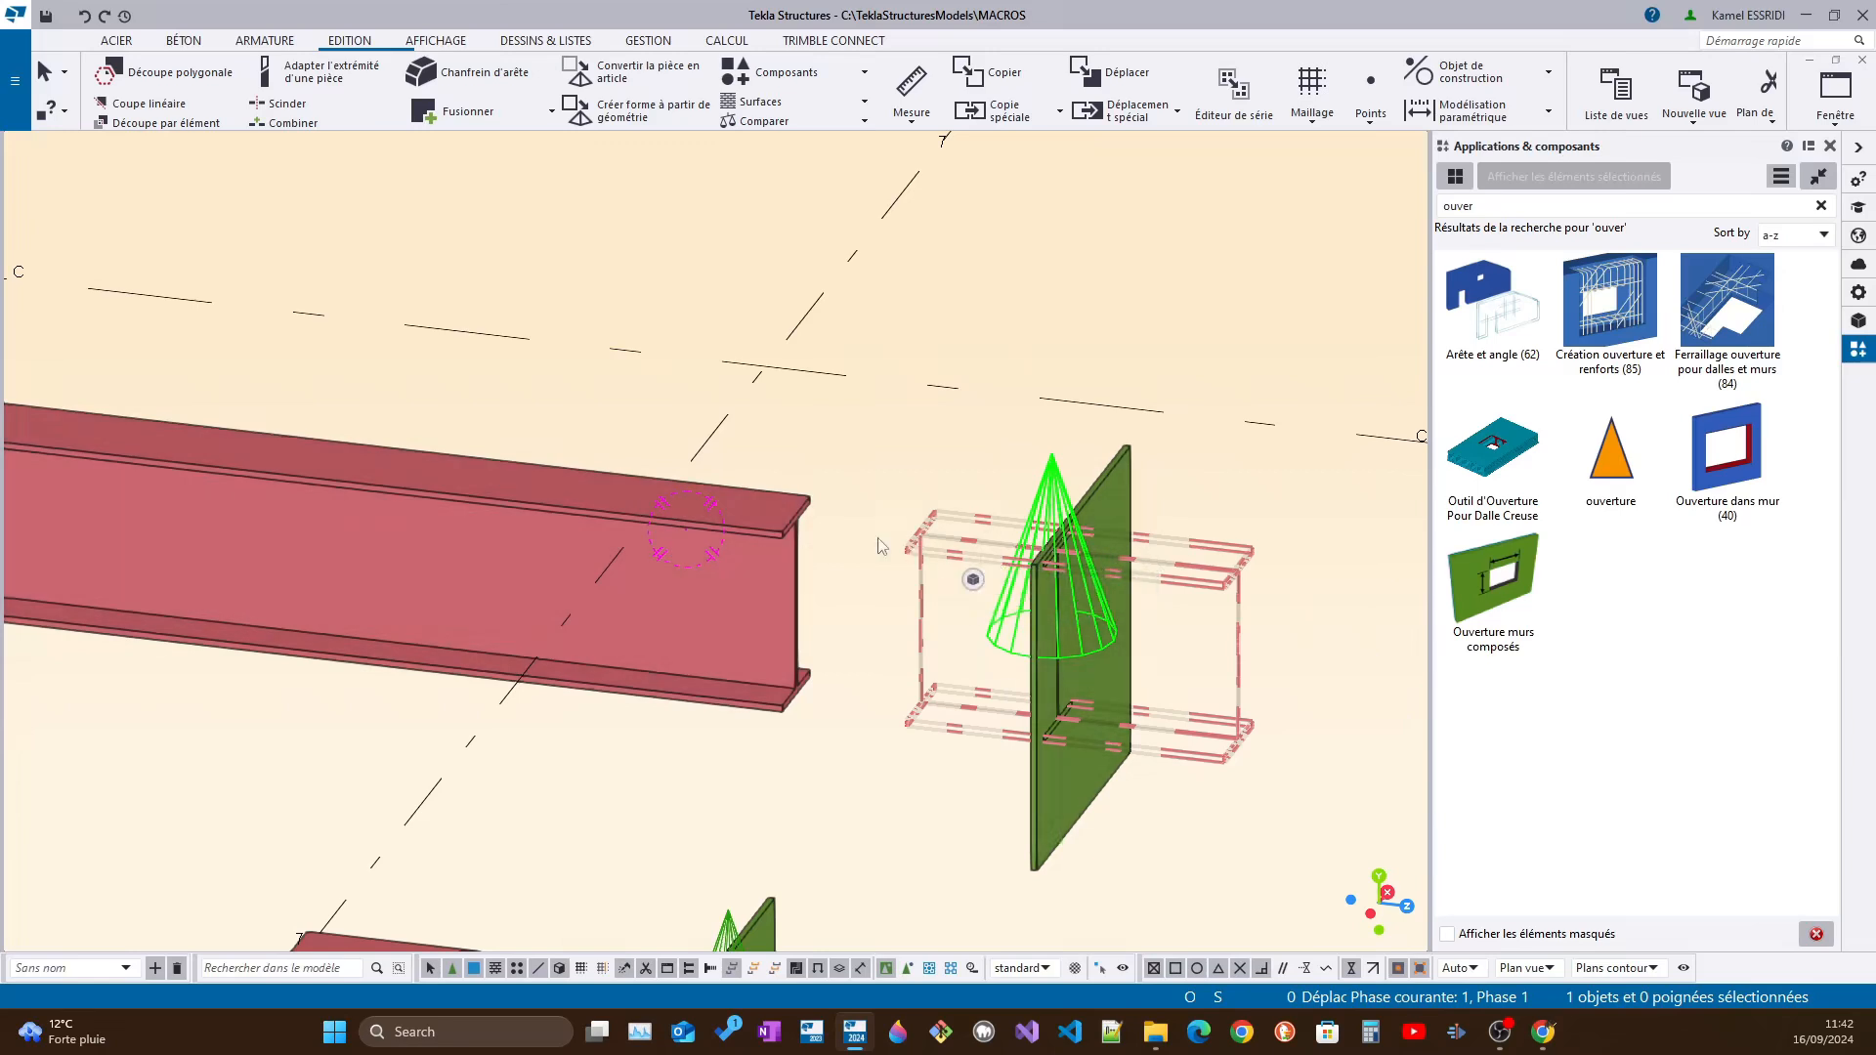
pyautogui.click(759, 529)
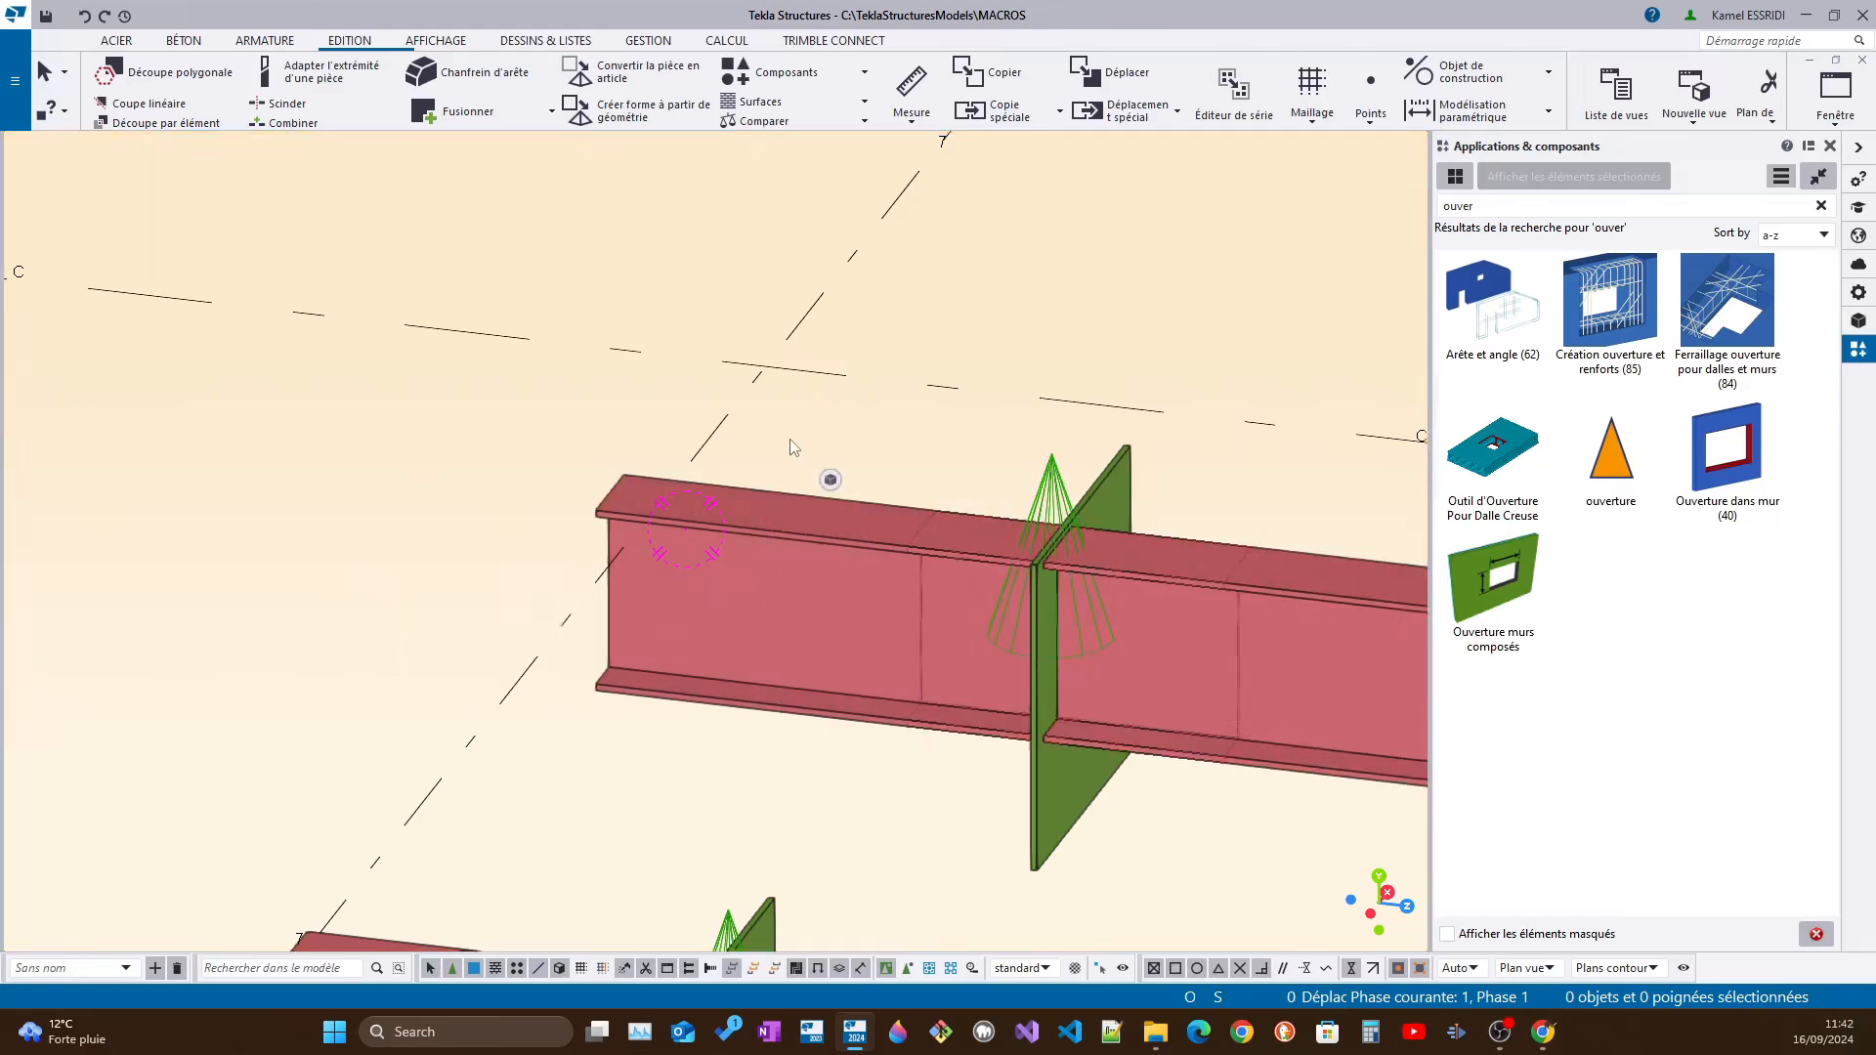
pyautogui.moveTo(898, 608); pyautogui.dragTo(150, 623, button='middle')
pyautogui.moveTo(581, 664); pyautogui.dragTo(717, 448, button='middle')
# Change the upper plate's profile to PL1000*500 and apply the modification
pyautogui.click(721, 522)
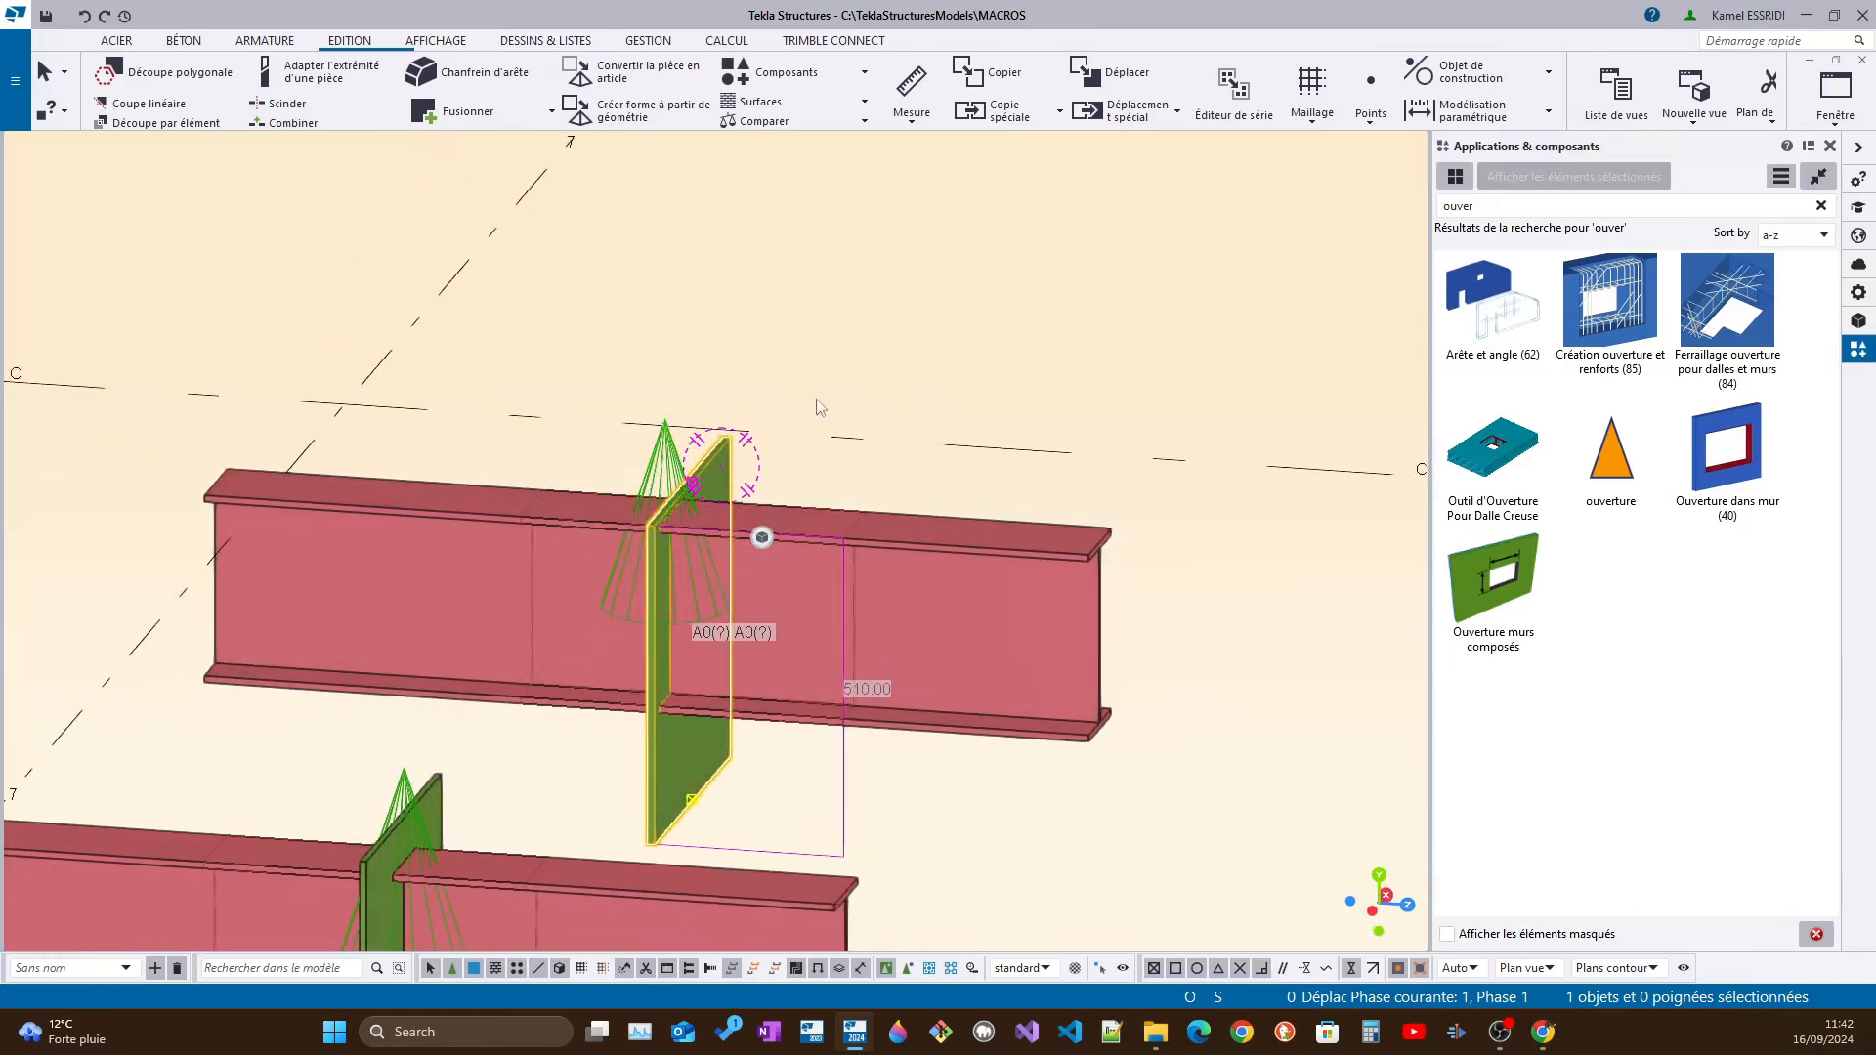
pyautogui.scroll(3, 717, 466)
pyautogui.doubleClick(716, 466)
pyautogui.click(1606, 285)
pyautogui.write('000*500')
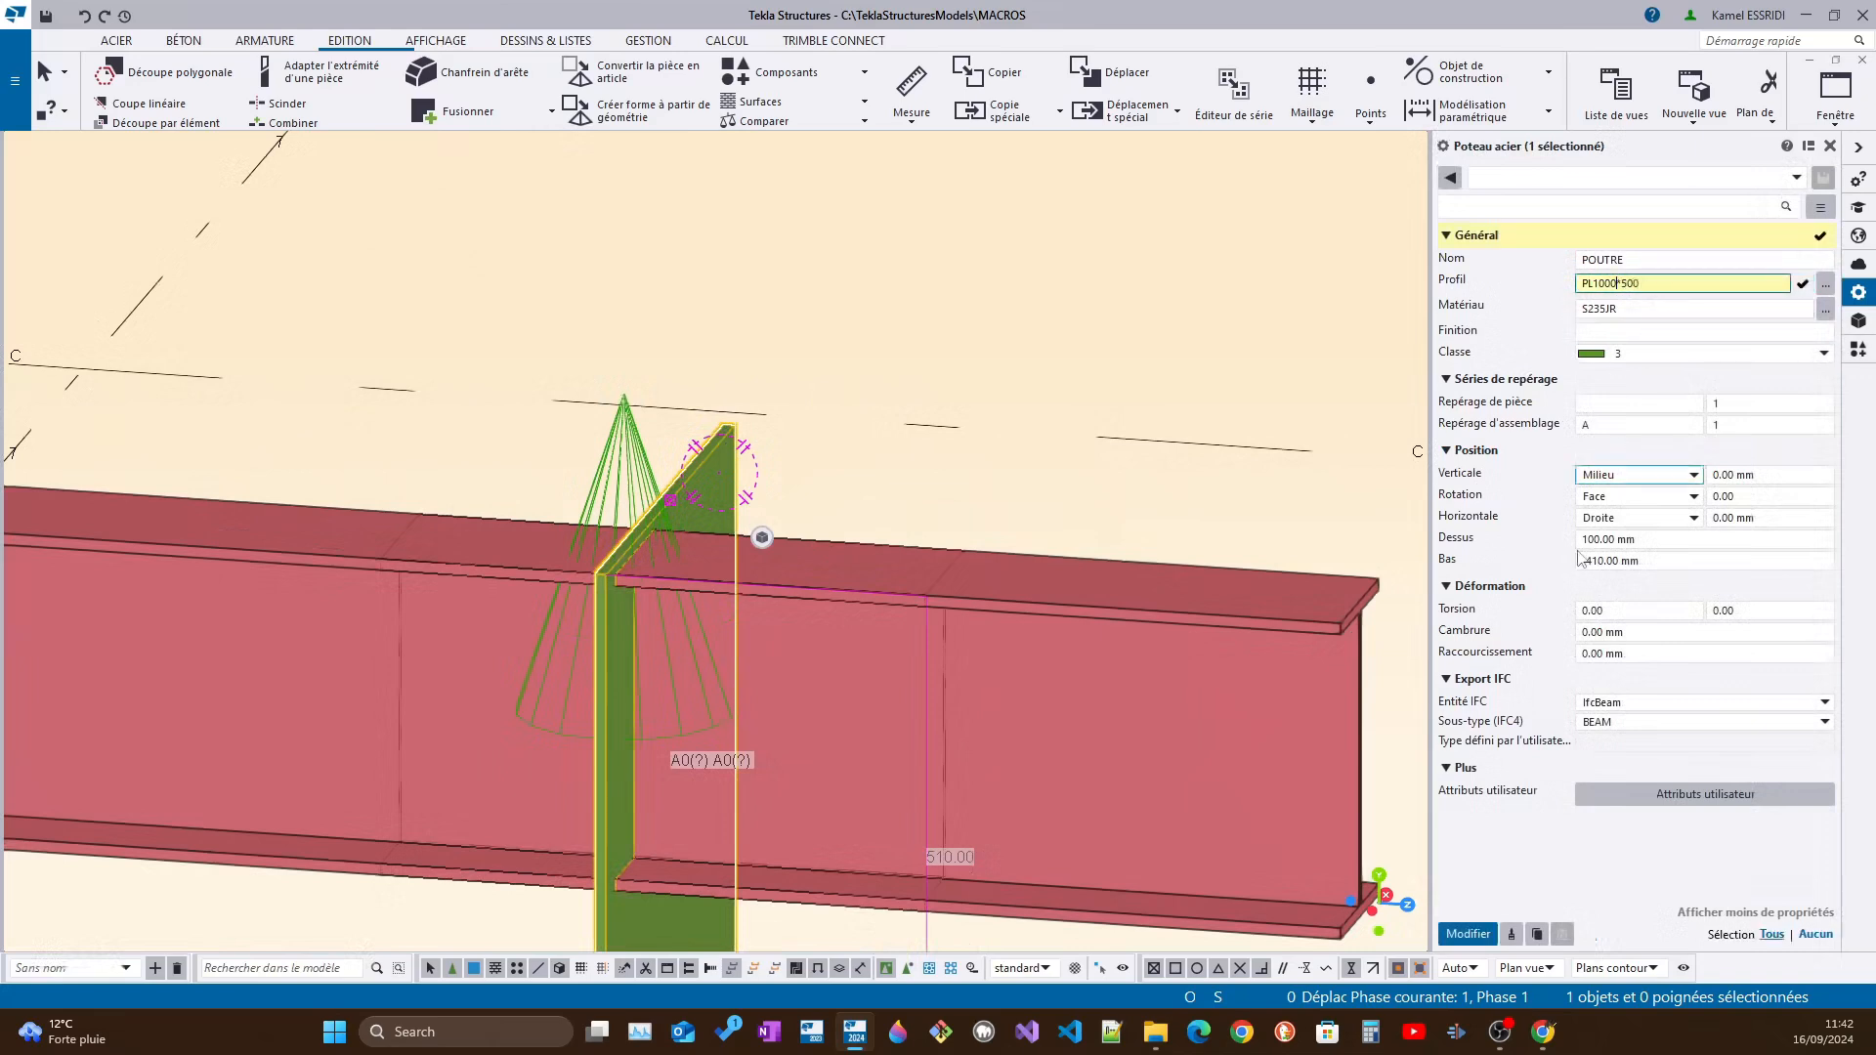
pyautogui.click(1469, 933)
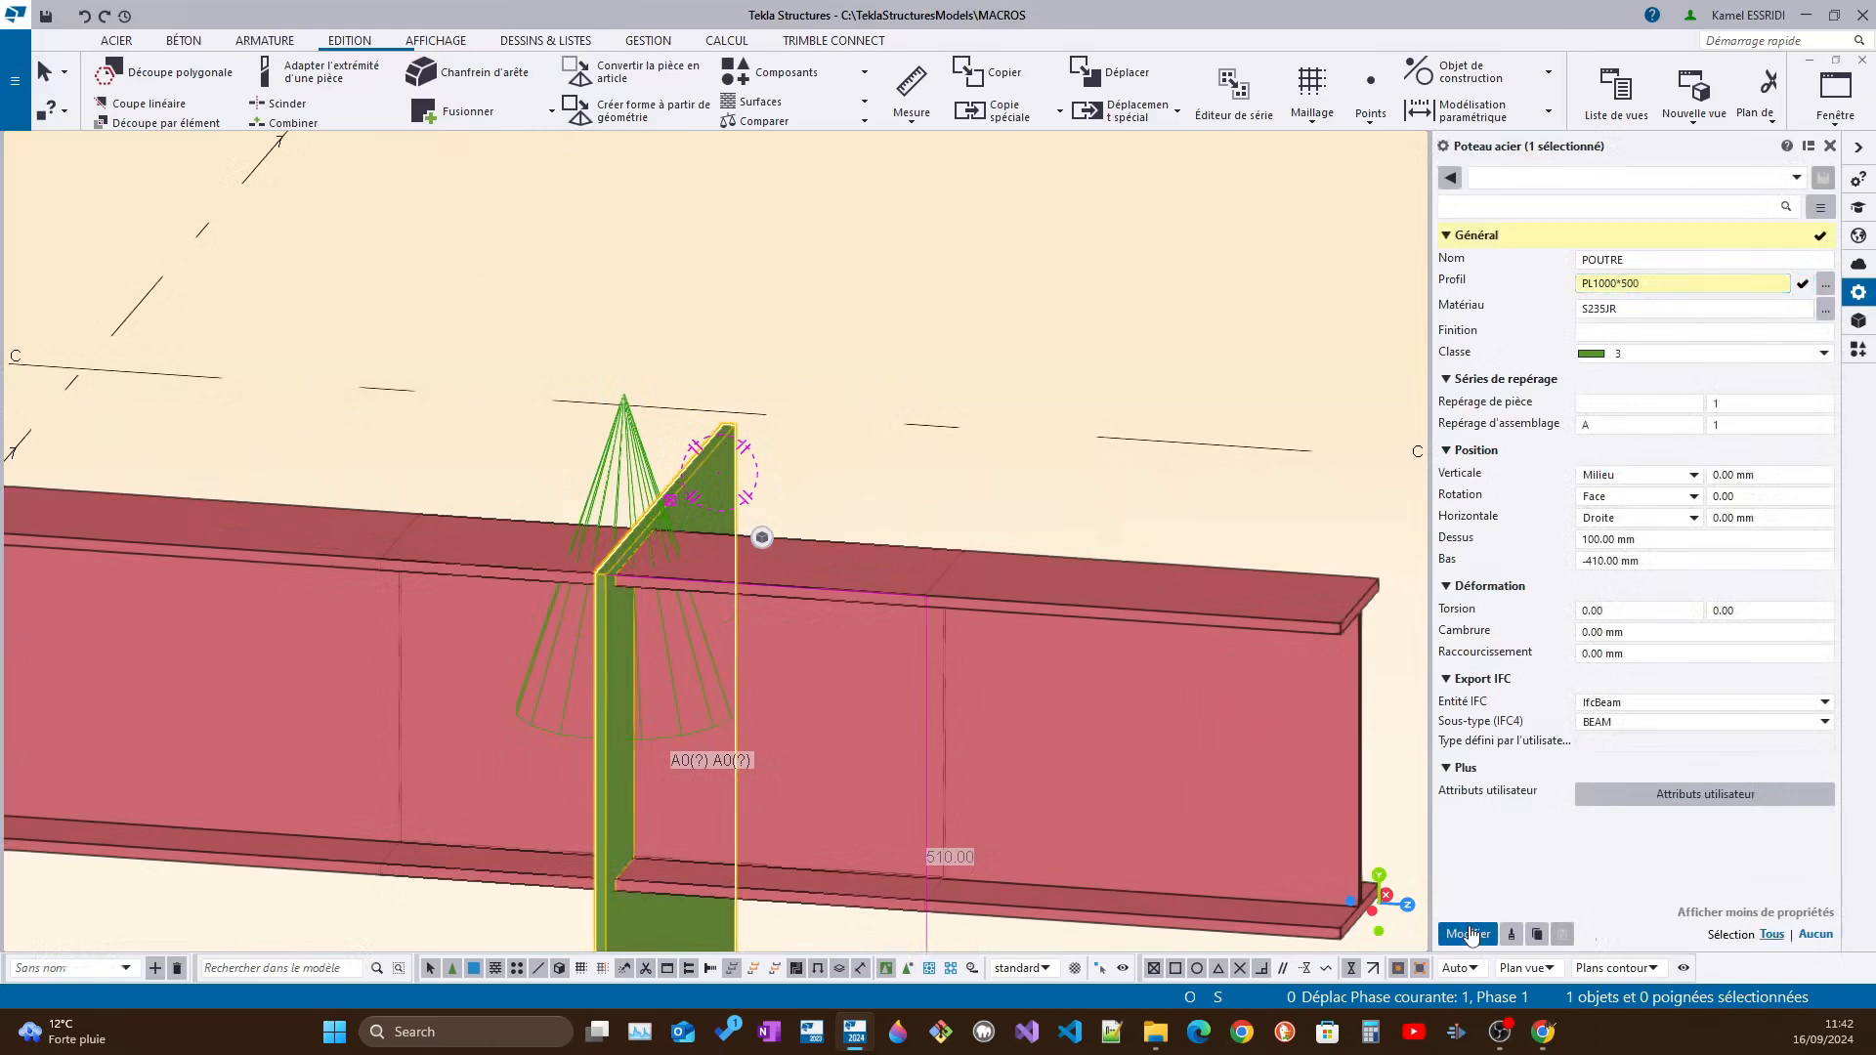
pyautogui.scroll(-2, 663, 566)
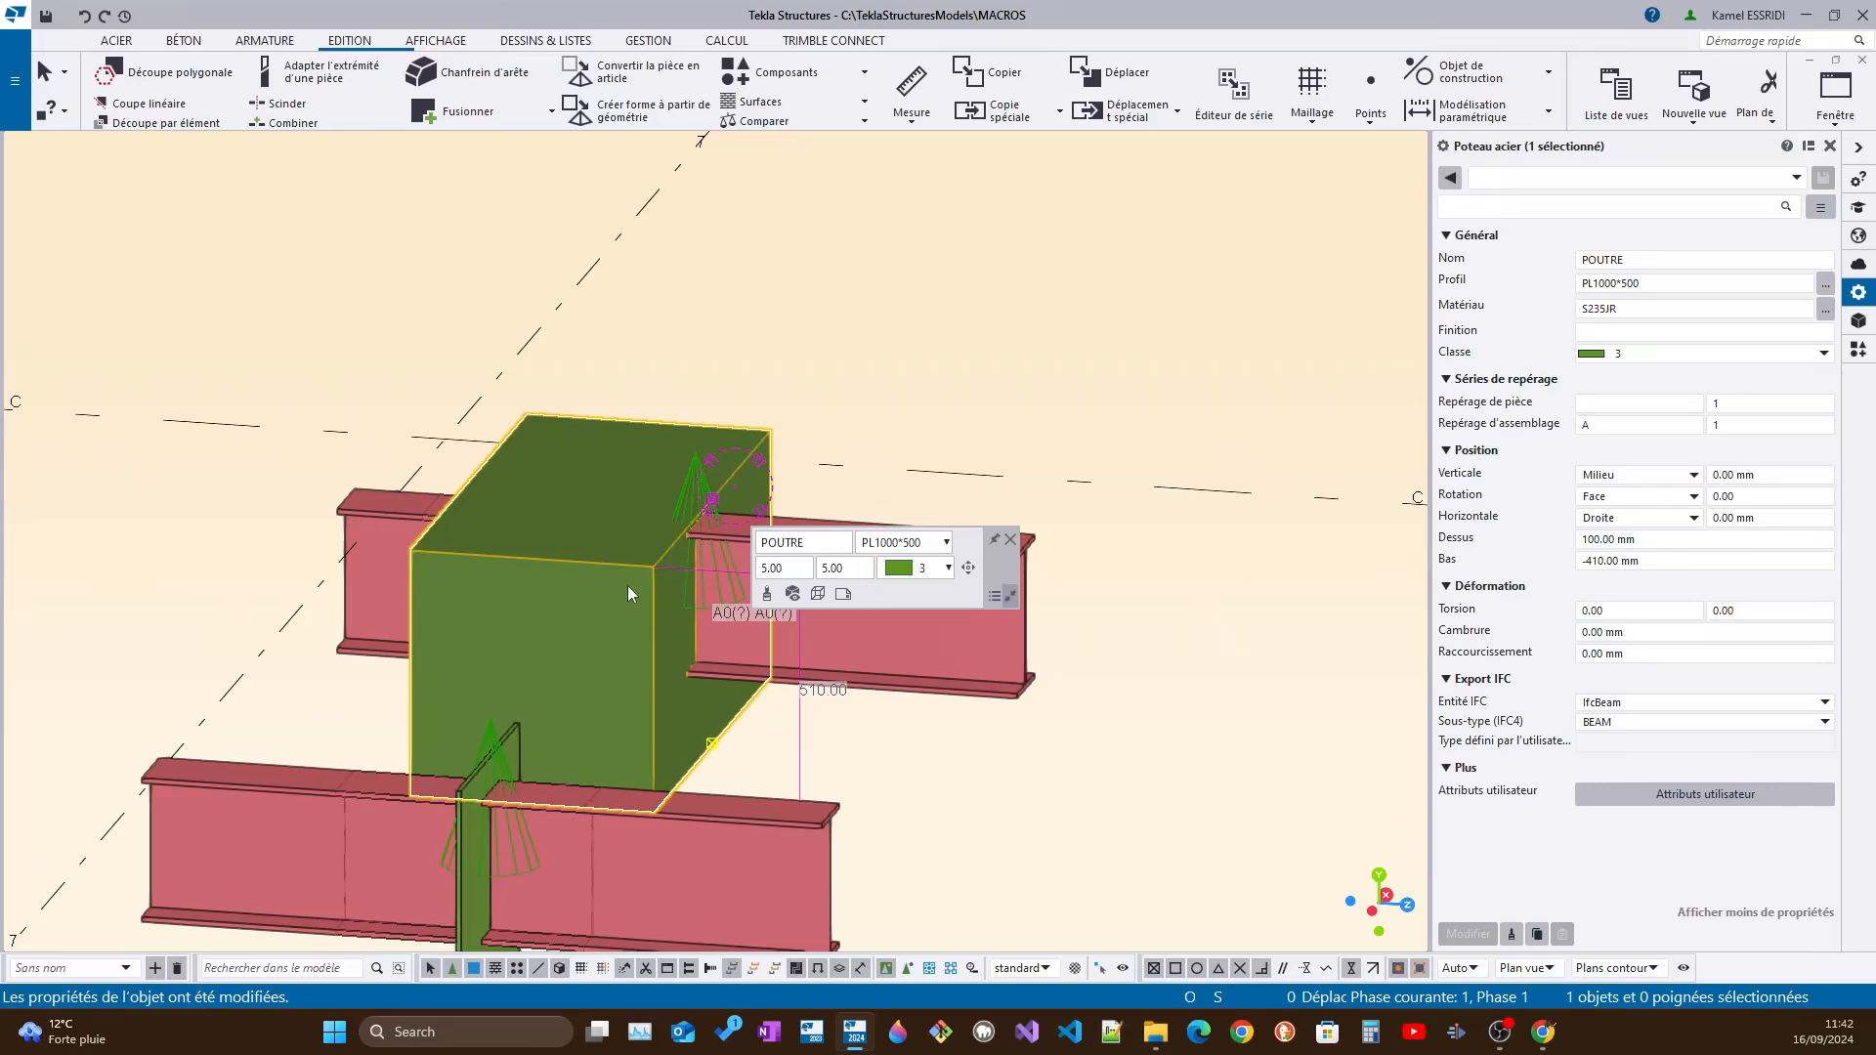
# Examine how far the "ouverture" cut reaches through the enlarged block, viewing the parts transparently with the component selected
pyautogui.scroll(2, 659, 574)
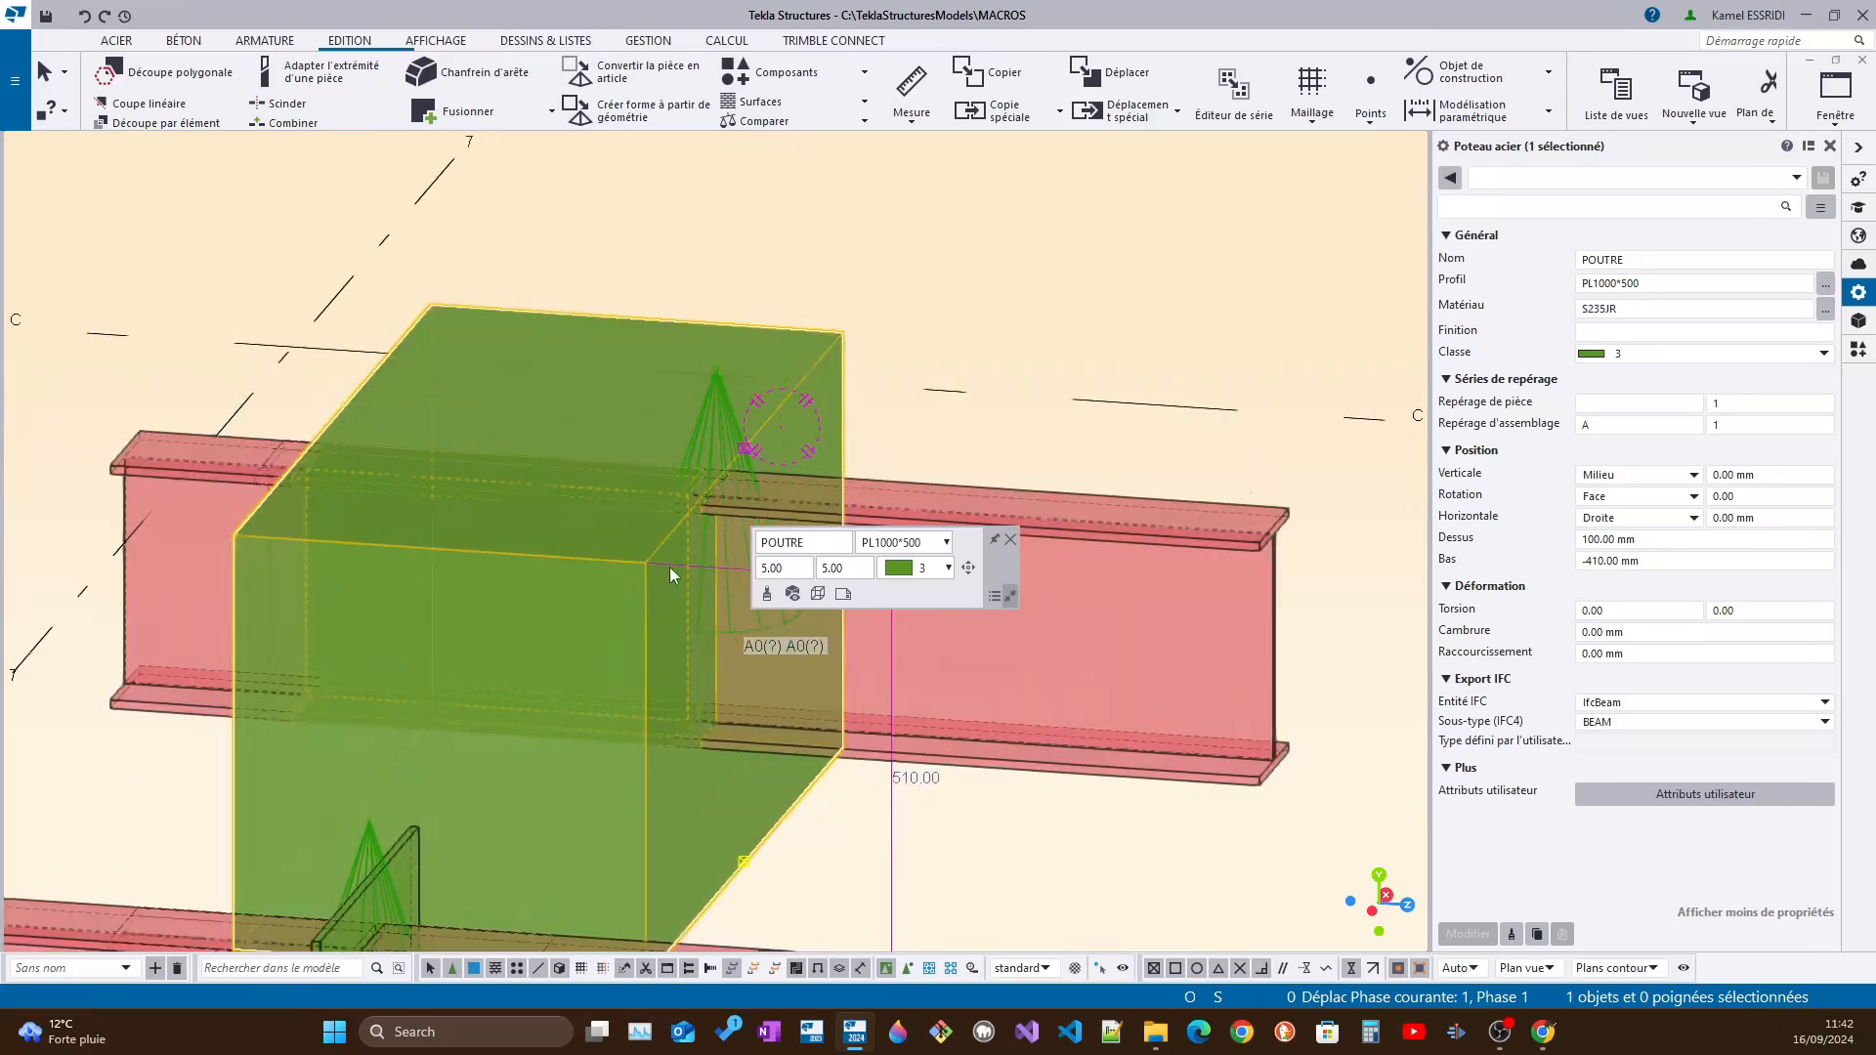
pyautogui.scroll(2, 673, 567)
pyautogui.scroll(-3, 1055, 508)
pyautogui.click(1053, 505)
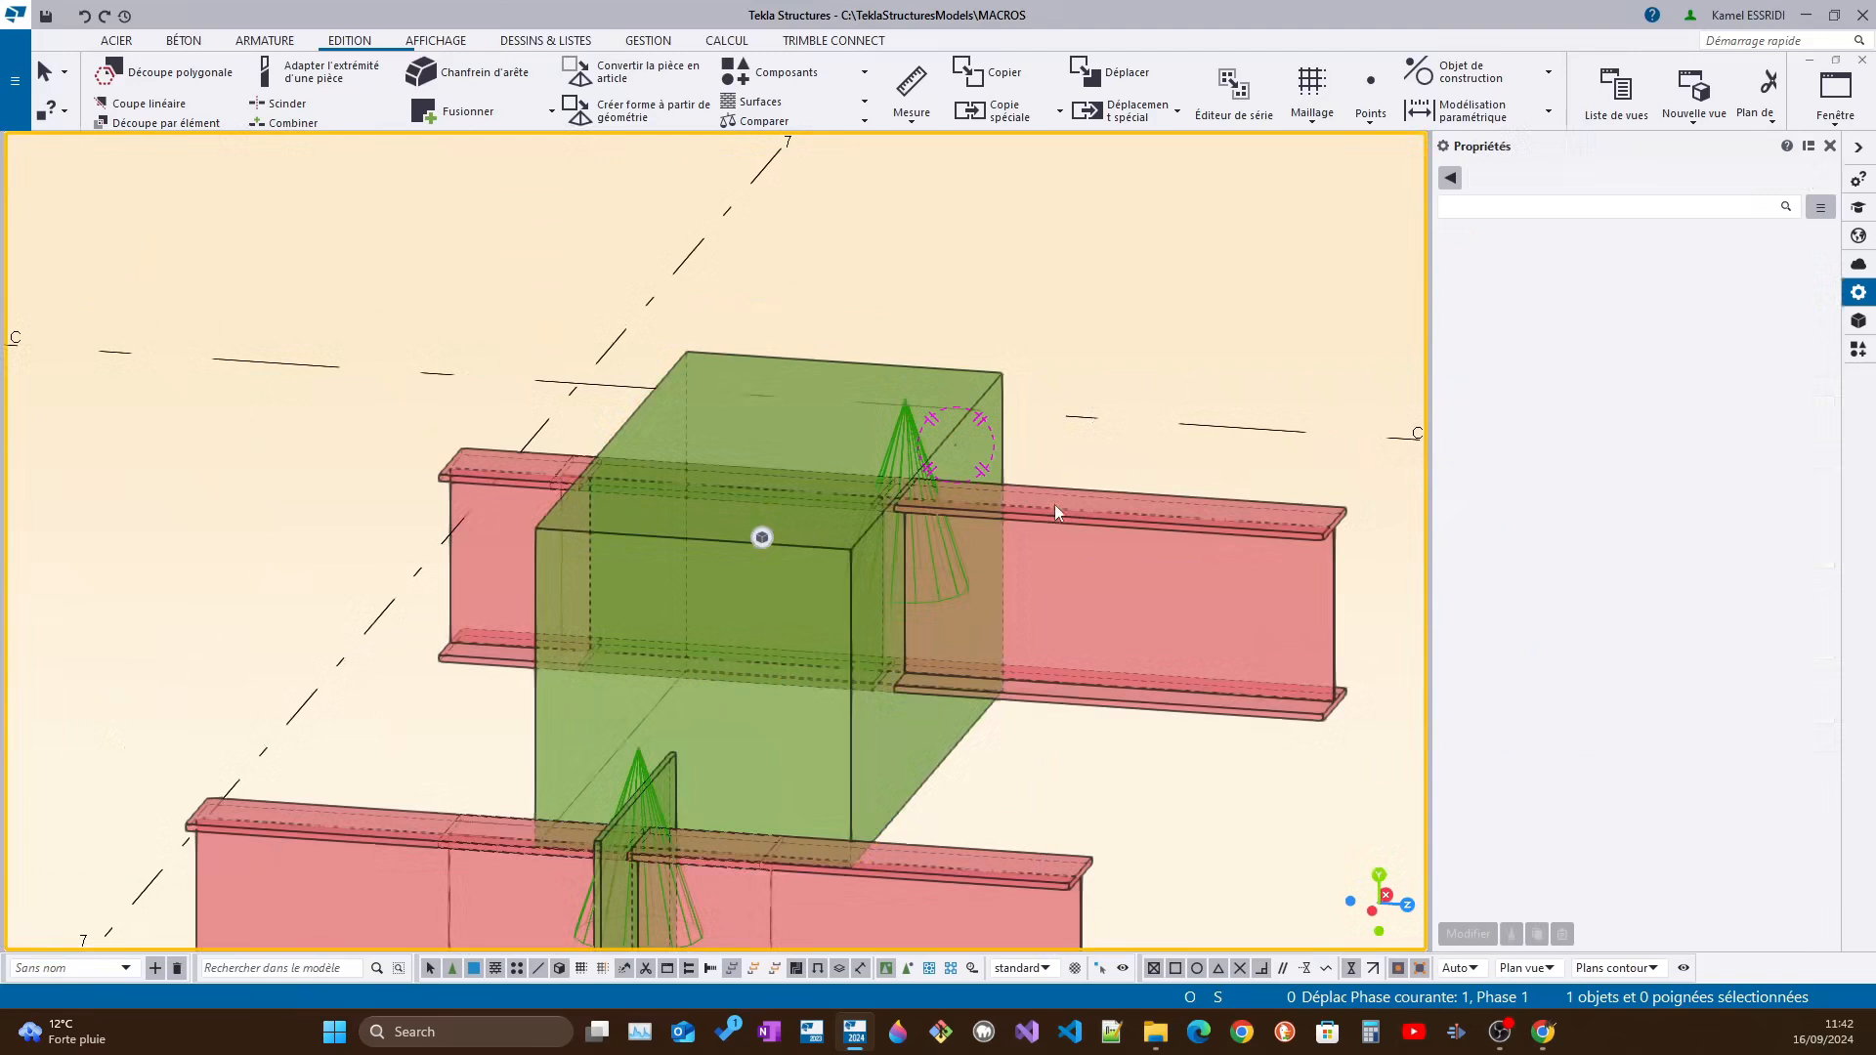
pyautogui.scroll(4, 1054, 504)
pyautogui.scroll(-3, 748, 607)
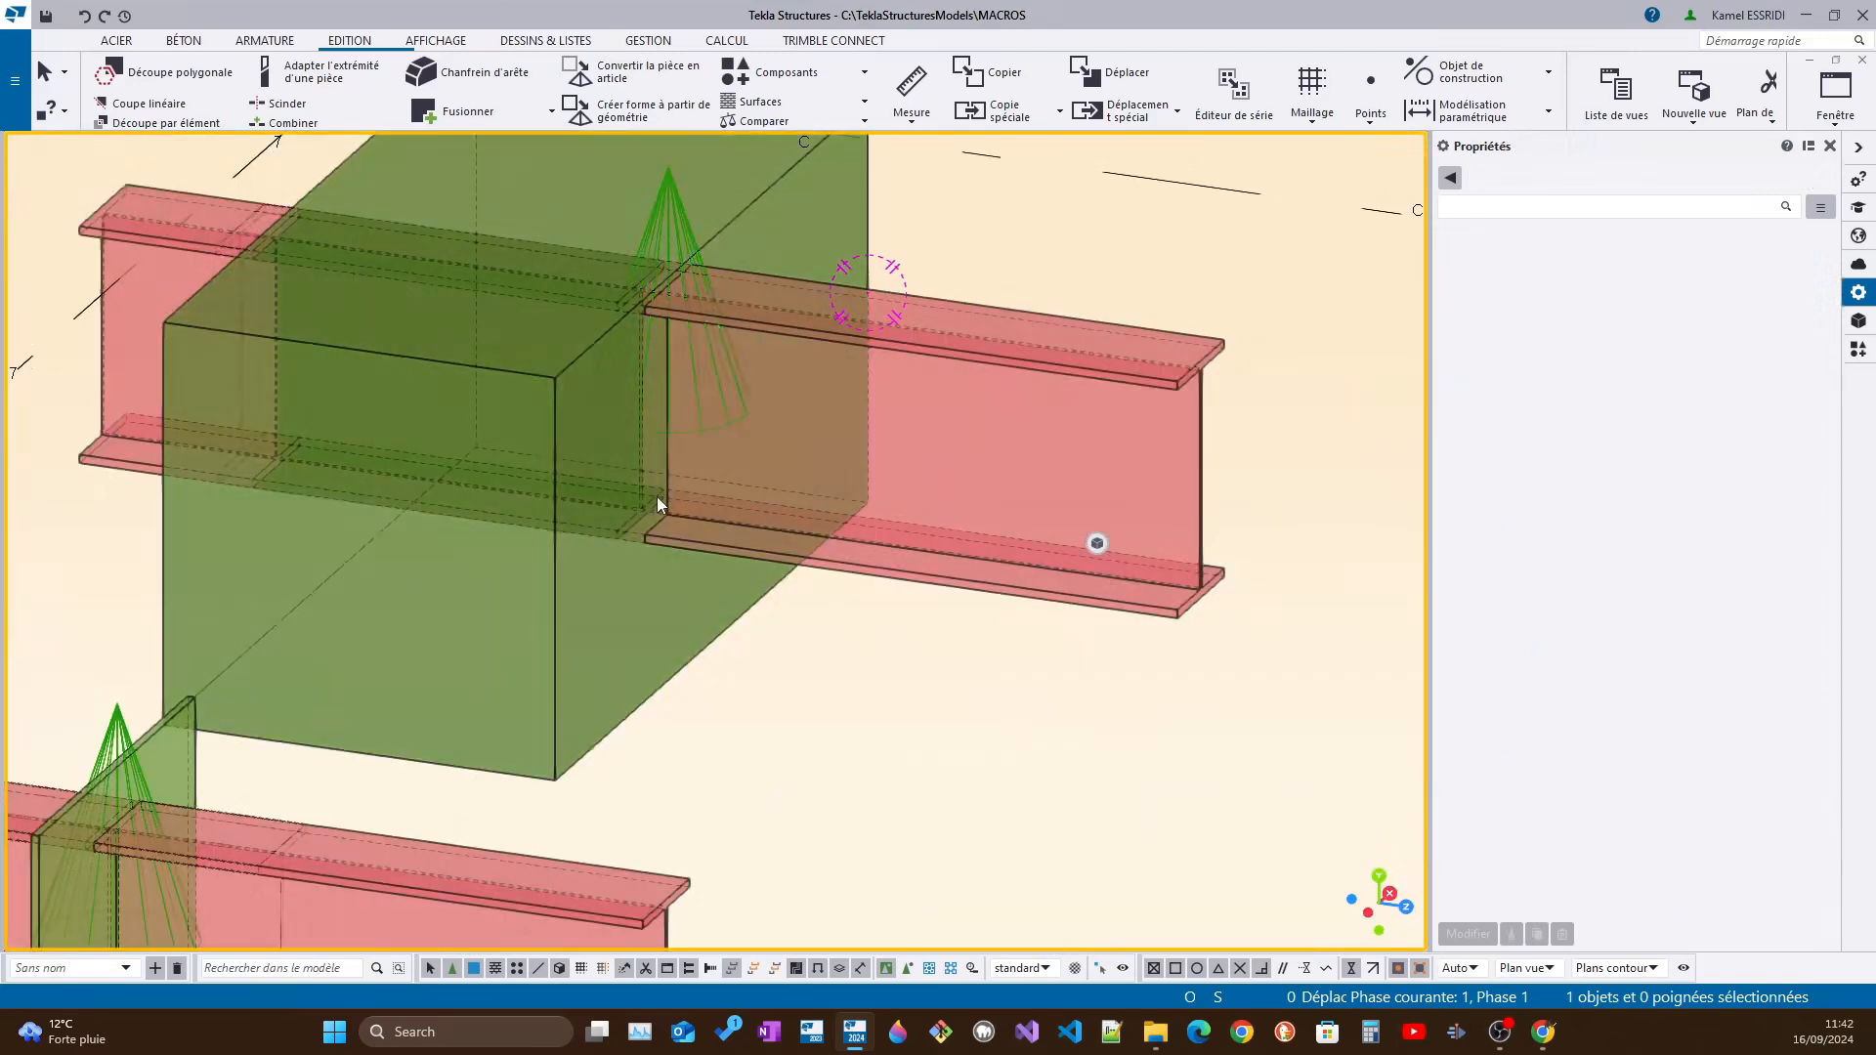
pyautogui.click(639, 489)
pyautogui.scroll(1, 639, 488)
pyautogui.keyDown('ctrl'); pyautogui.moveTo(639, 489); pyautogui.dragTo(754, 560, button='middle'); pyautogui.keyUp('ctrl')
pyautogui.moveTo(468, 516); pyautogui.dragTo(846, 516, button='middle')
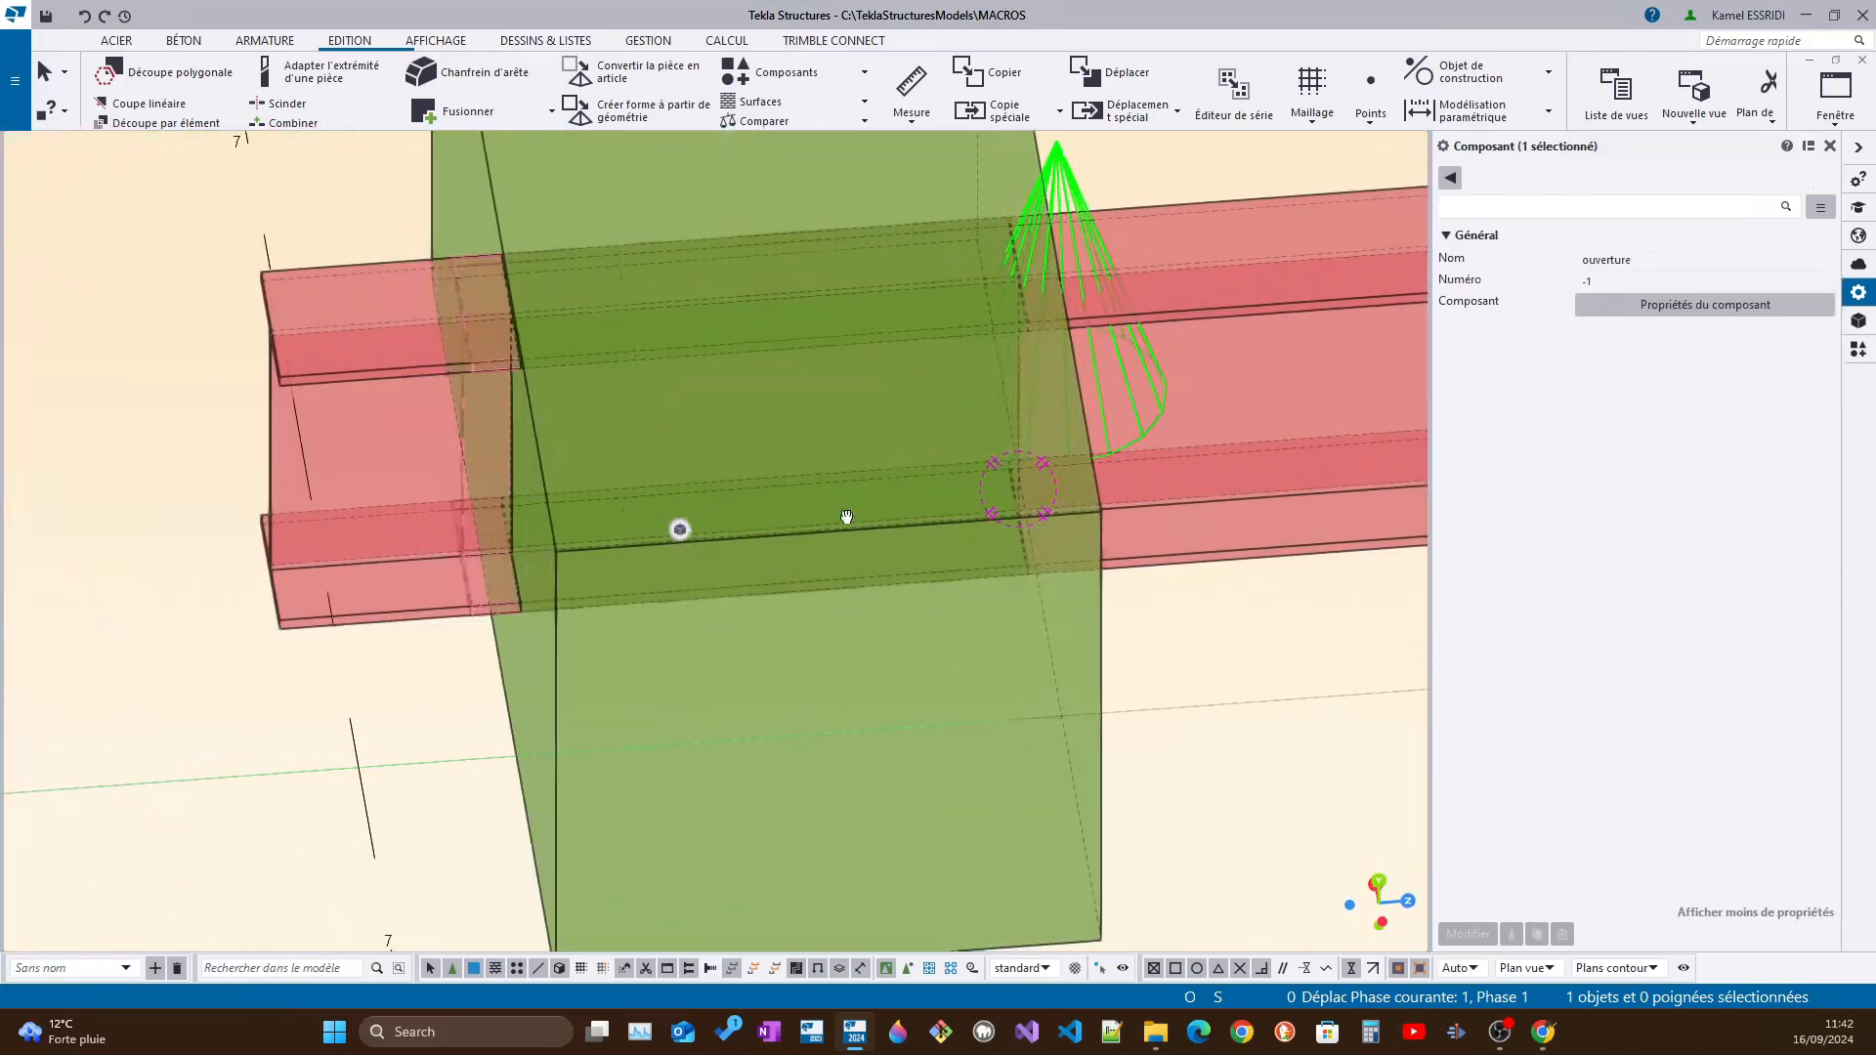
pyautogui.scroll(1, 465, 403)
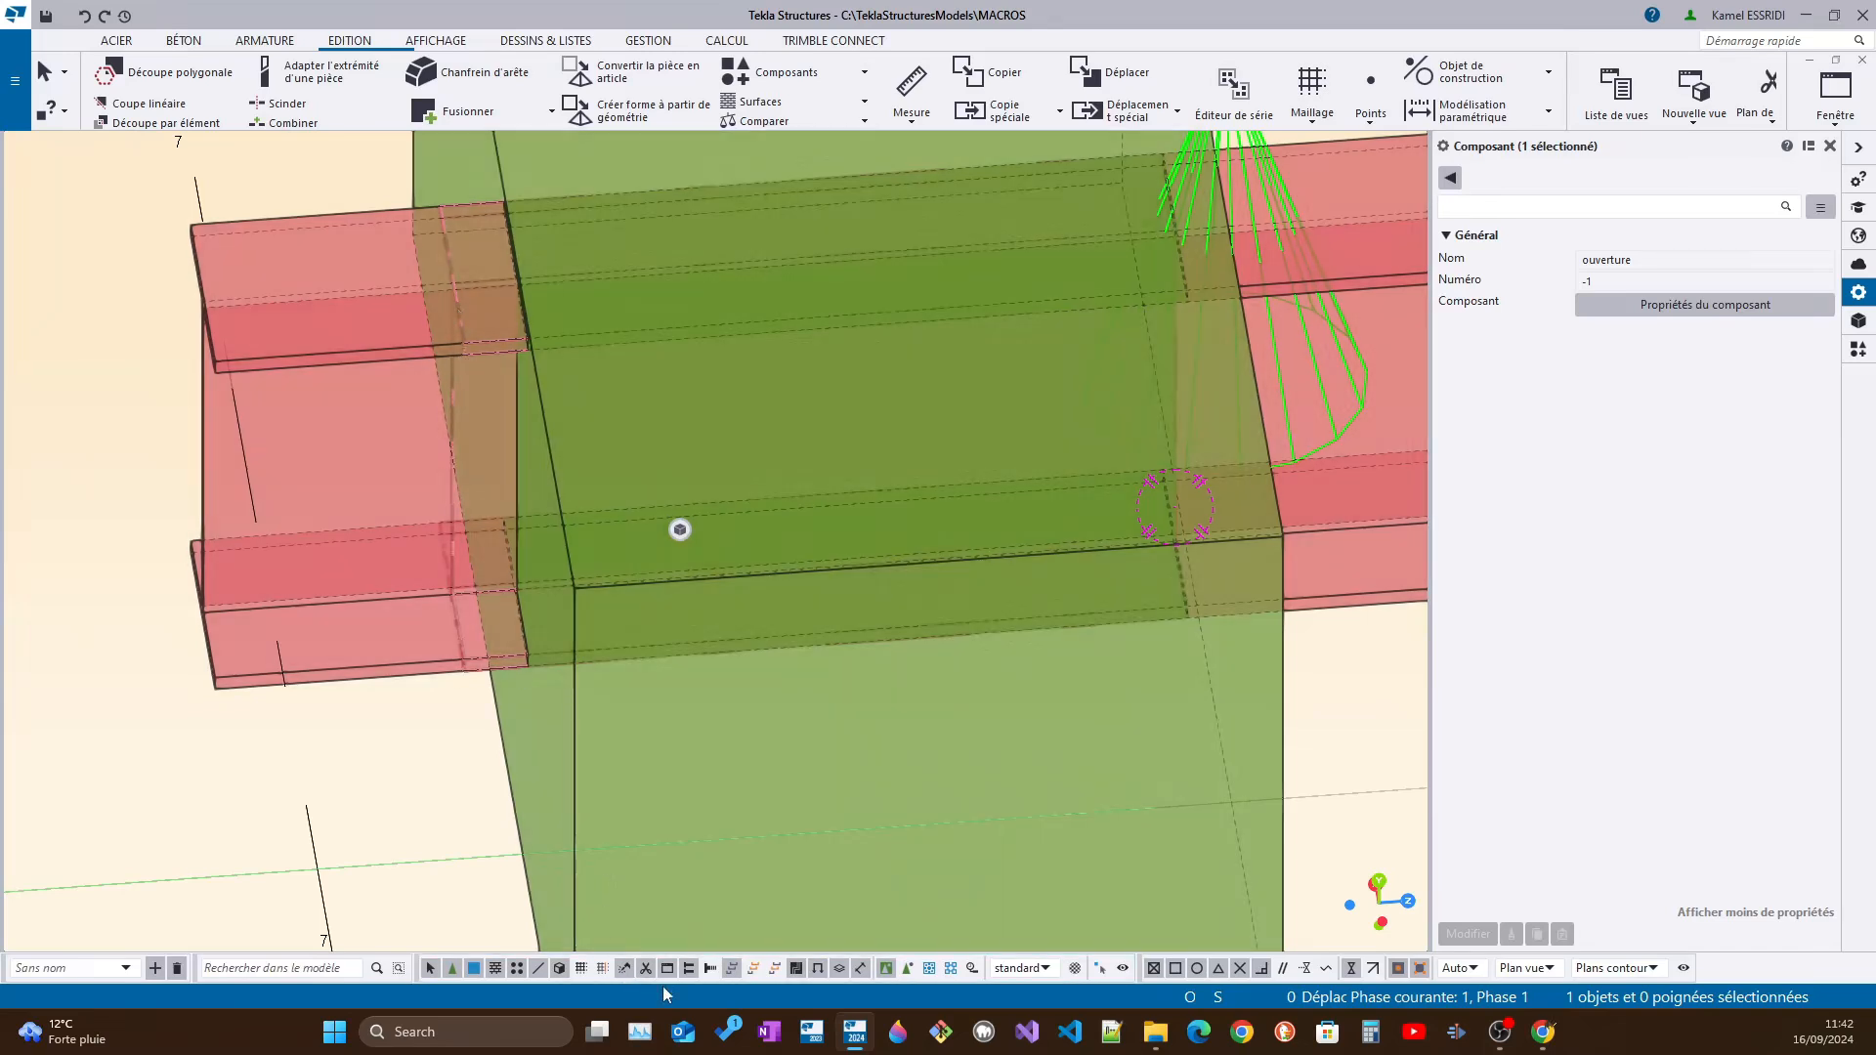
# Limit selection to cuts and to objects inside components, and select the cutting beam part of the "ouverture" component in the thick block
pyautogui.click(645, 968)
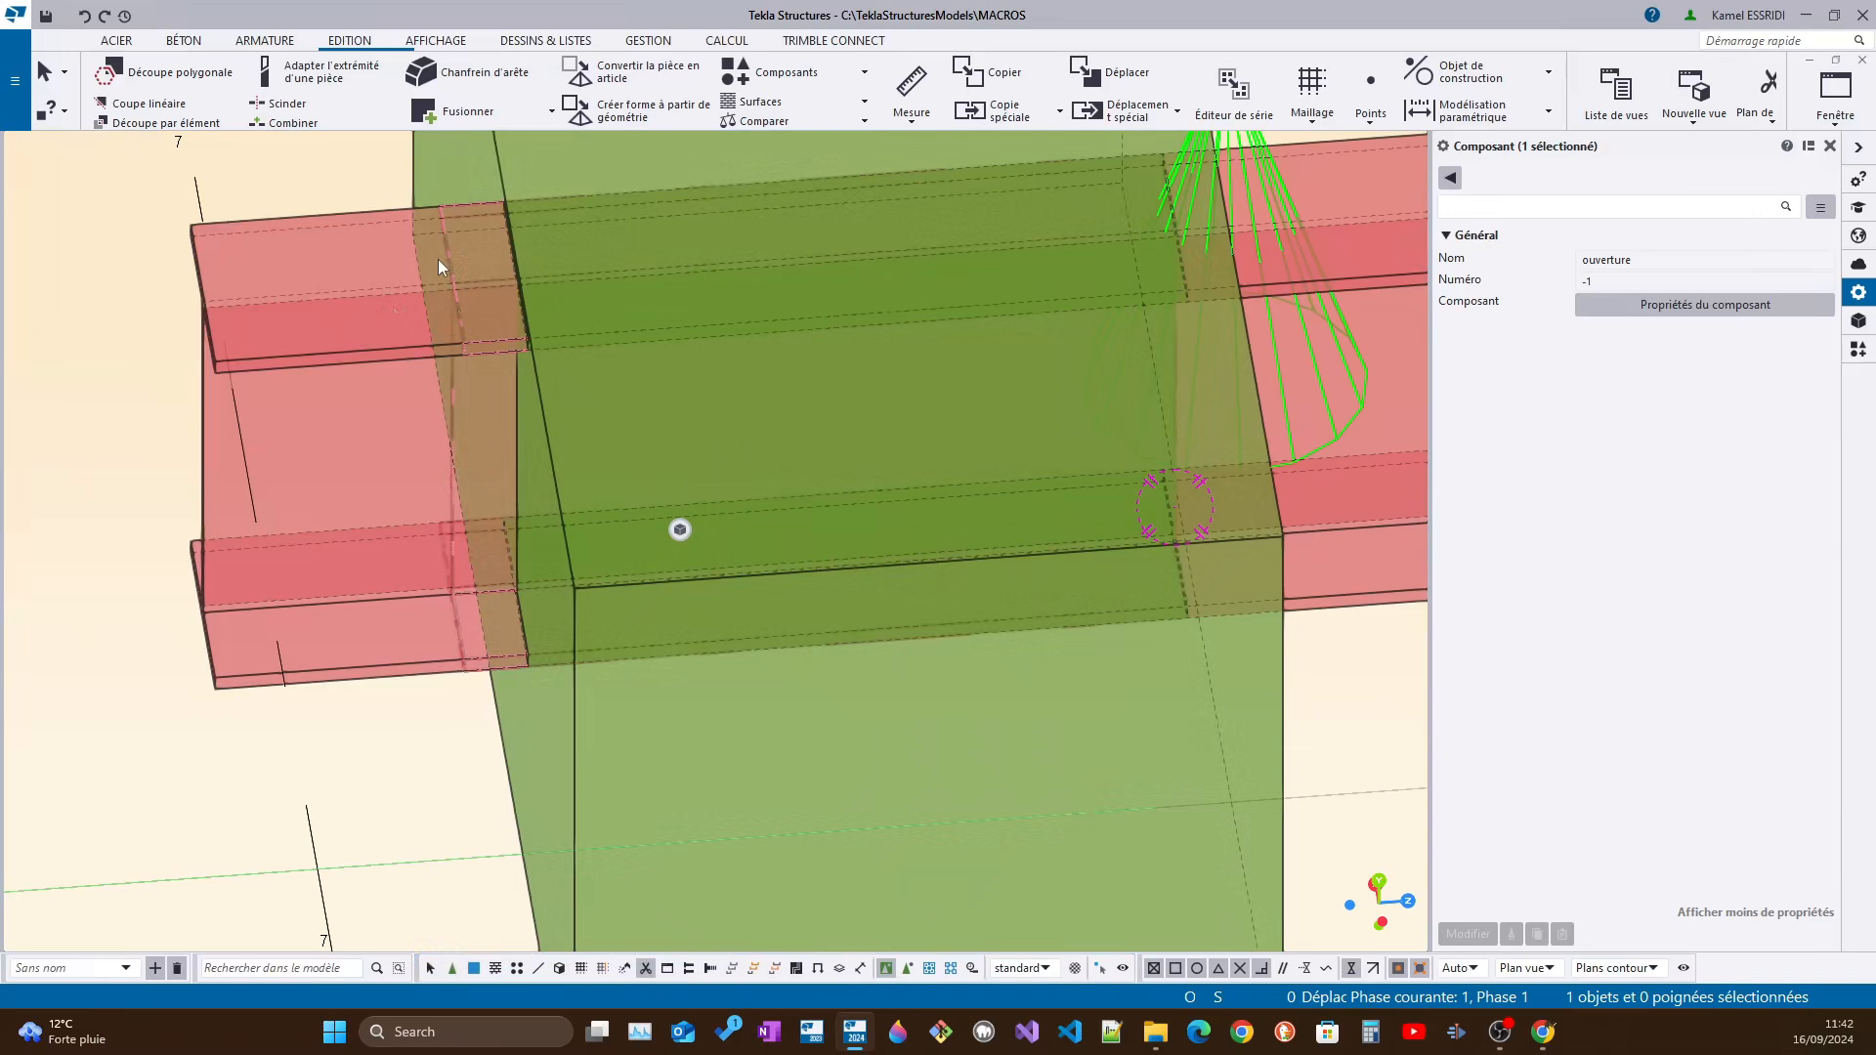
pyautogui.scroll(-2, 453, 322)
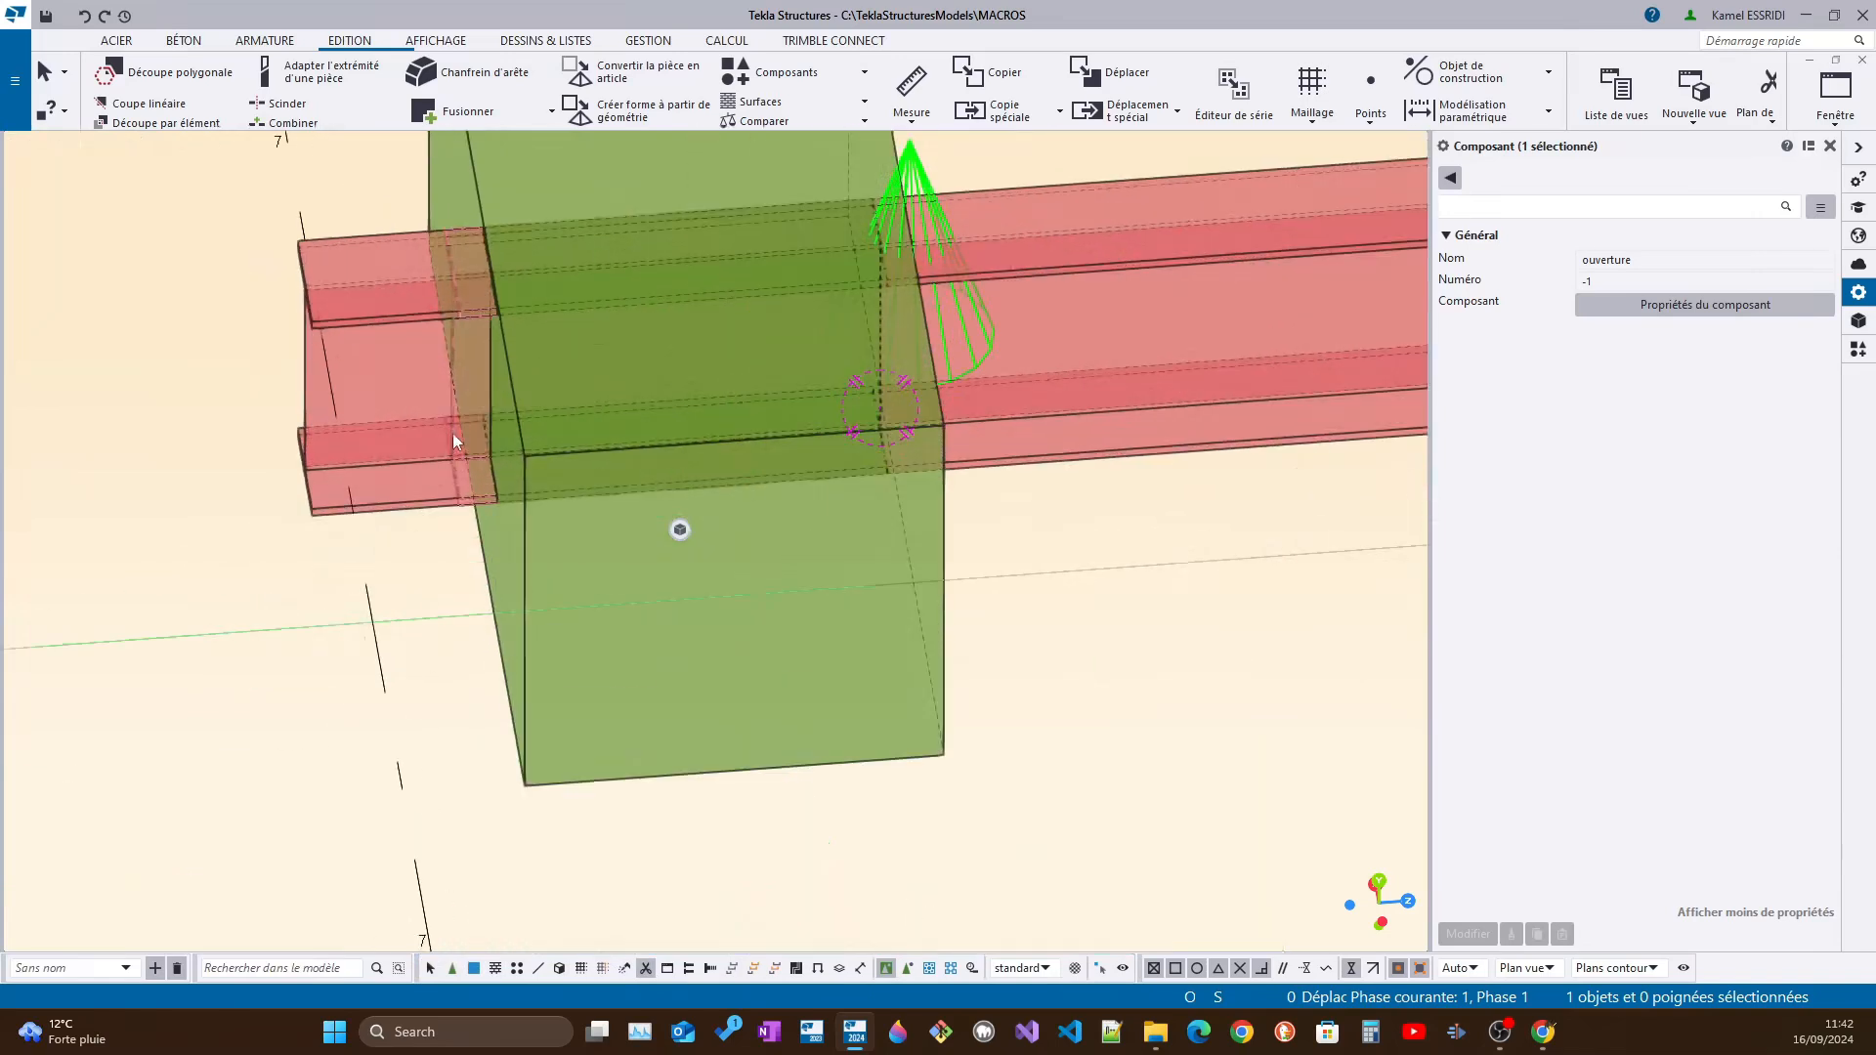
pyautogui.click(908, 969)
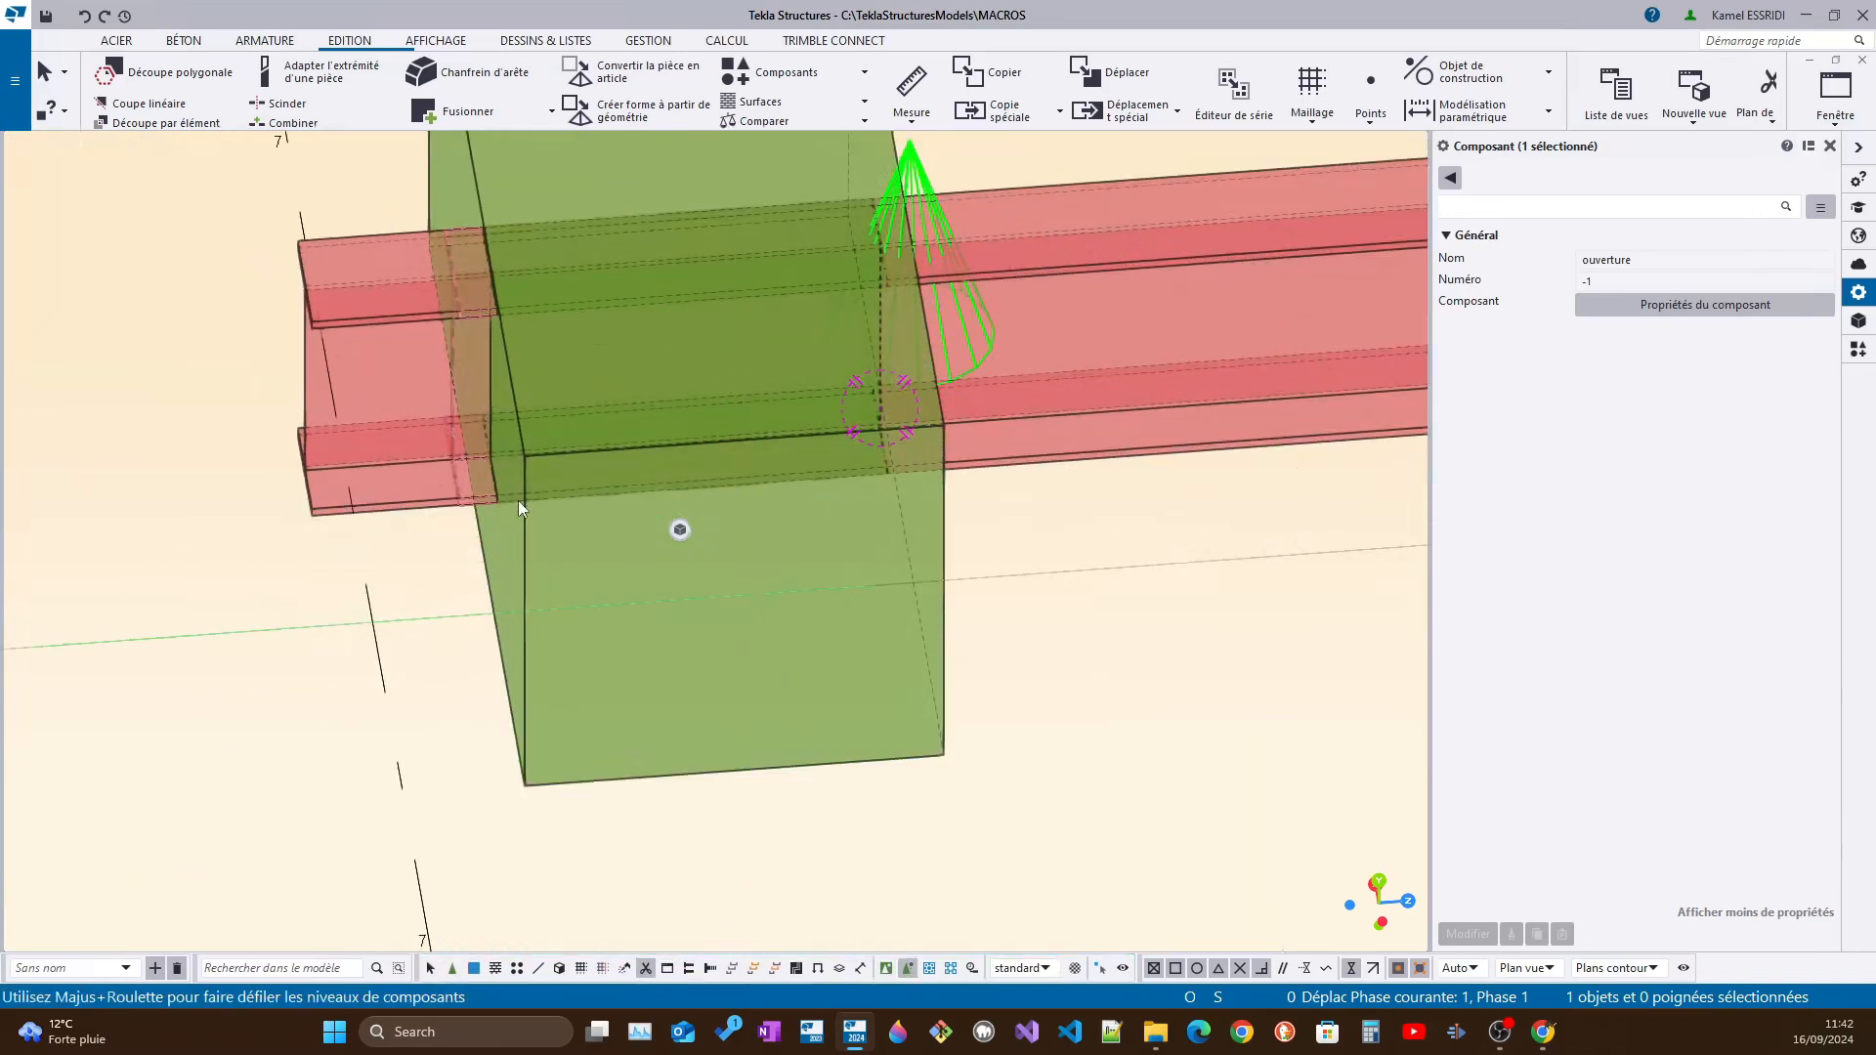
pyautogui.click(453, 447)
pyautogui.keyDown('ctrl'); pyautogui.moveTo(453, 479); pyautogui.dragTo(409, 378, button='middle'); pyautogui.keyUp('ctrl')
pyautogui.moveTo(858, 384); pyautogui.dragTo(947, 367, button='middle')
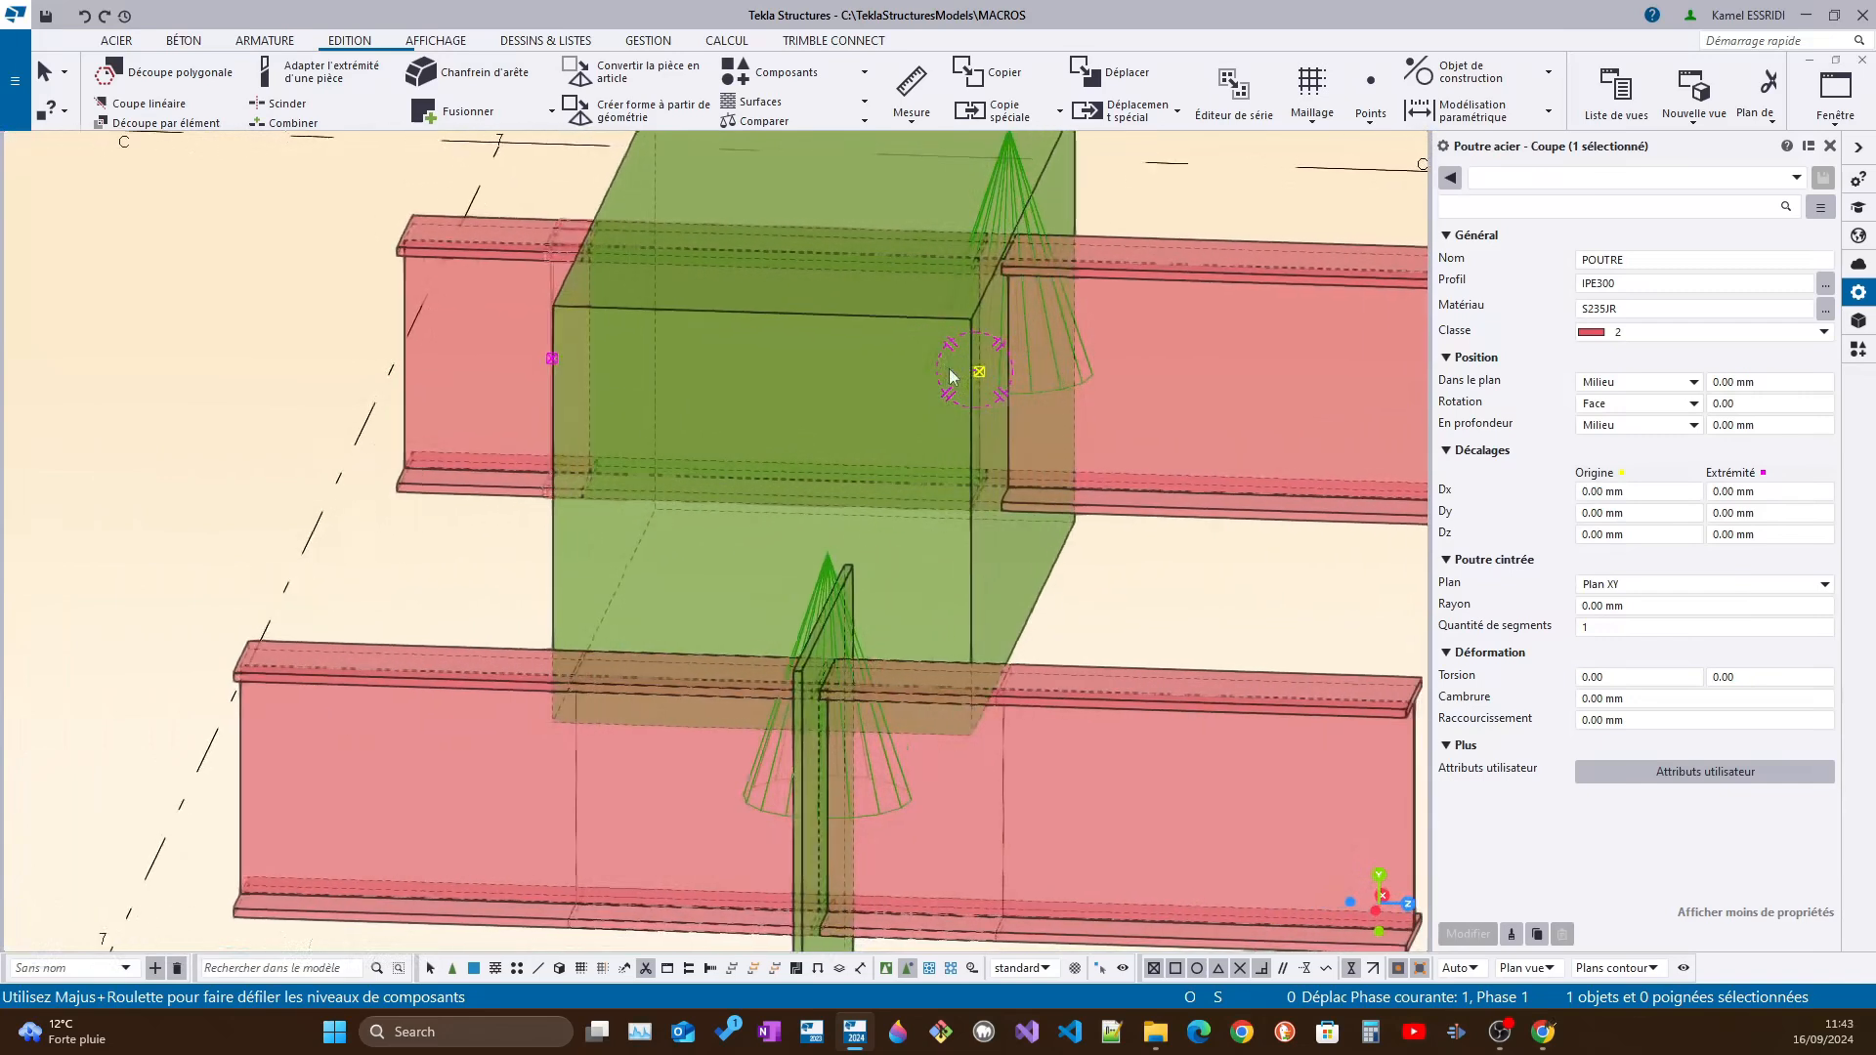
pyautogui.keyDown('ctrl'); pyautogui.moveTo(561, 363); pyautogui.dragTo(618, 362, button='middle'); pyautogui.keyUp('ctrl')
pyautogui.keyDown('ctrl'); pyautogui.moveTo(977, 382); pyautogui.dragTo(661, 363, button='middle'); pyautogui.keyUp('ctrl')
# Move the selected cutting part along the beam's axis and check its position relative to the block from several angles
pyautogui.rightClick(537, 323)
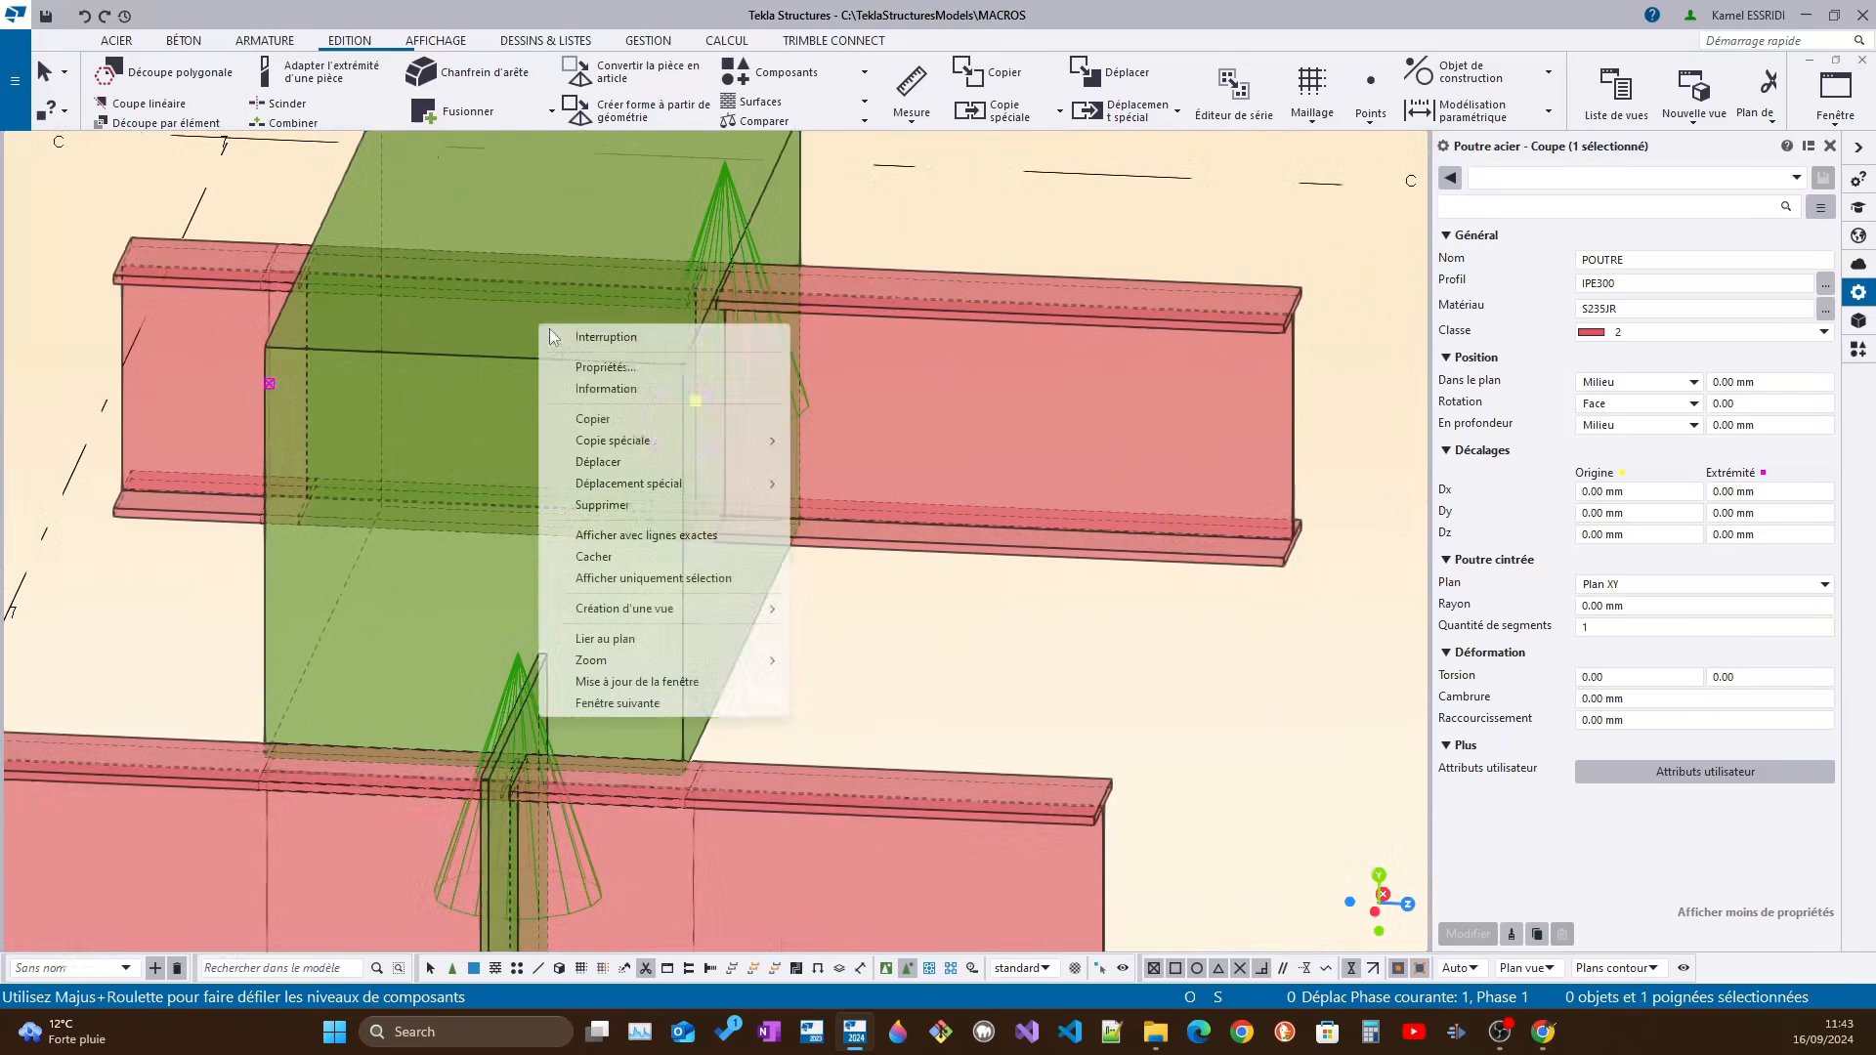
pyautogui.click(596, 461)
pyautogui.click(481, 356)
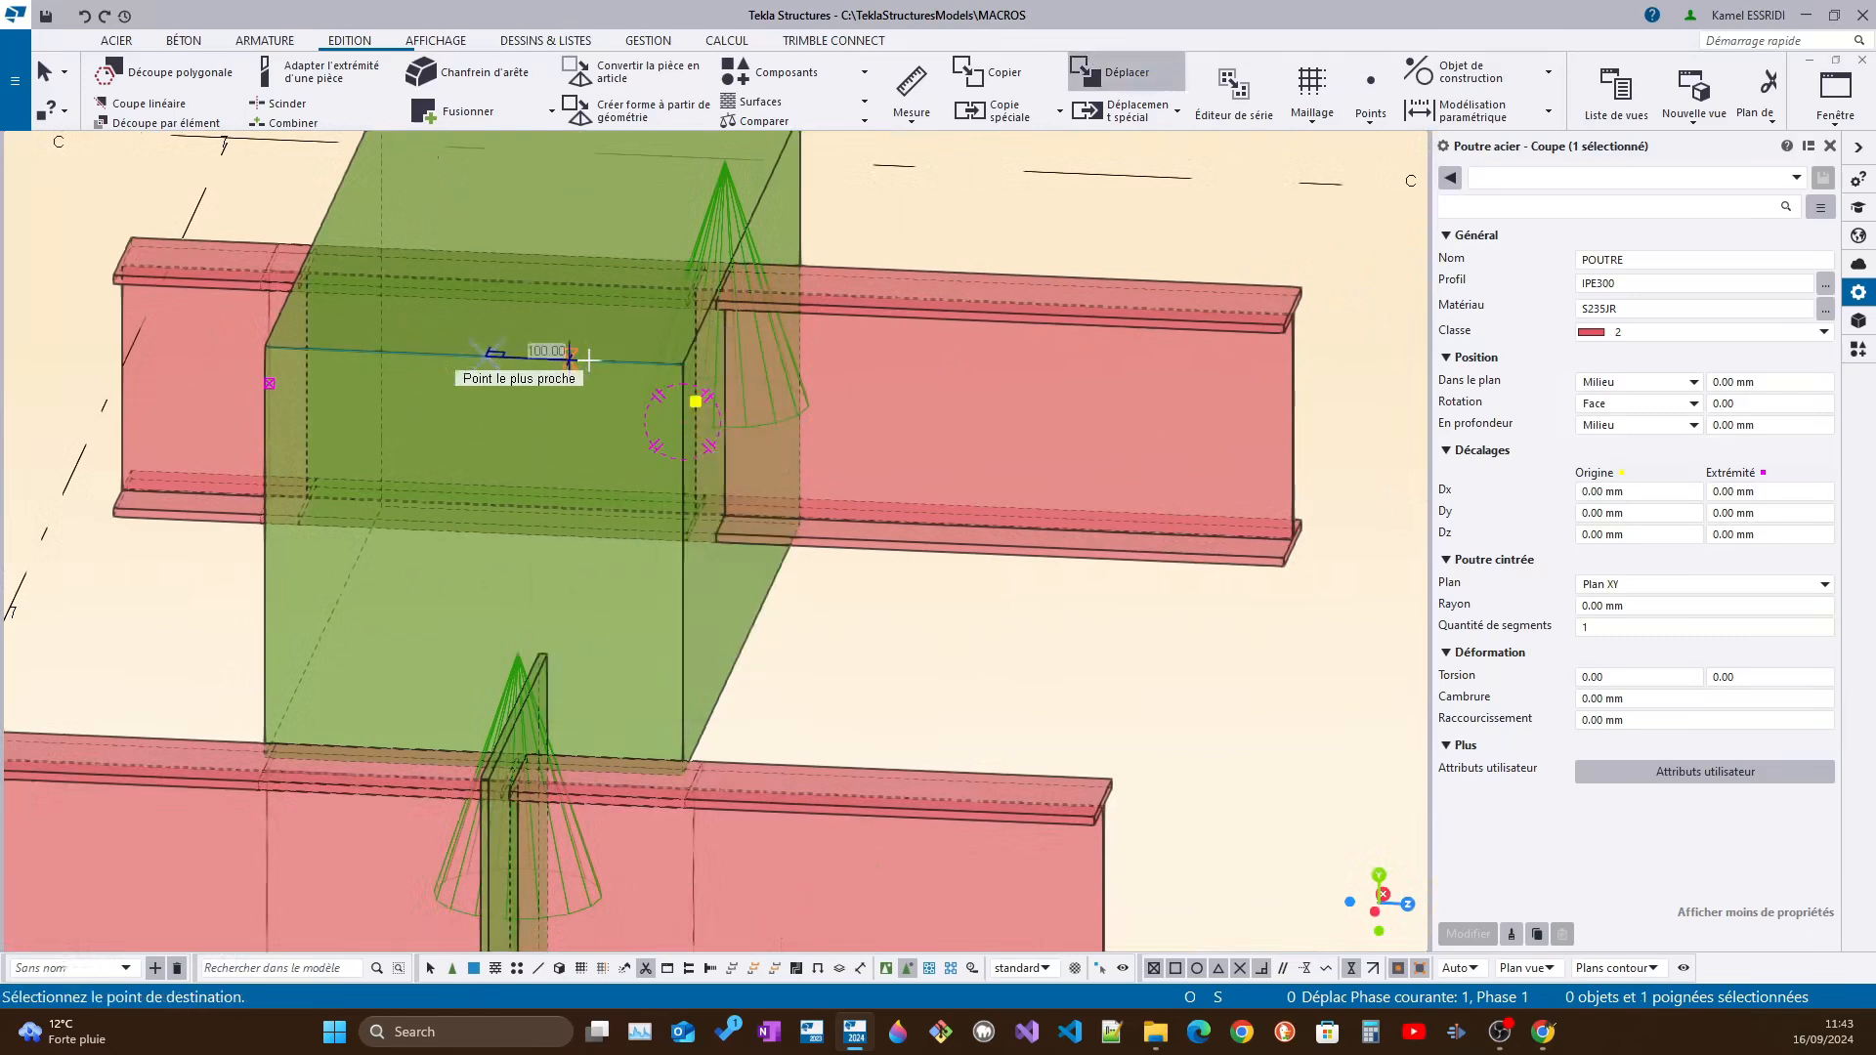
pyautogui.click(604, 363)
pyautogui.keyDown('ctrl'); pyautogui.moveTo(645, 381); pyautogui.dragTo(543, 359, button='middle'); pyautogui.keyUp('ctrl')
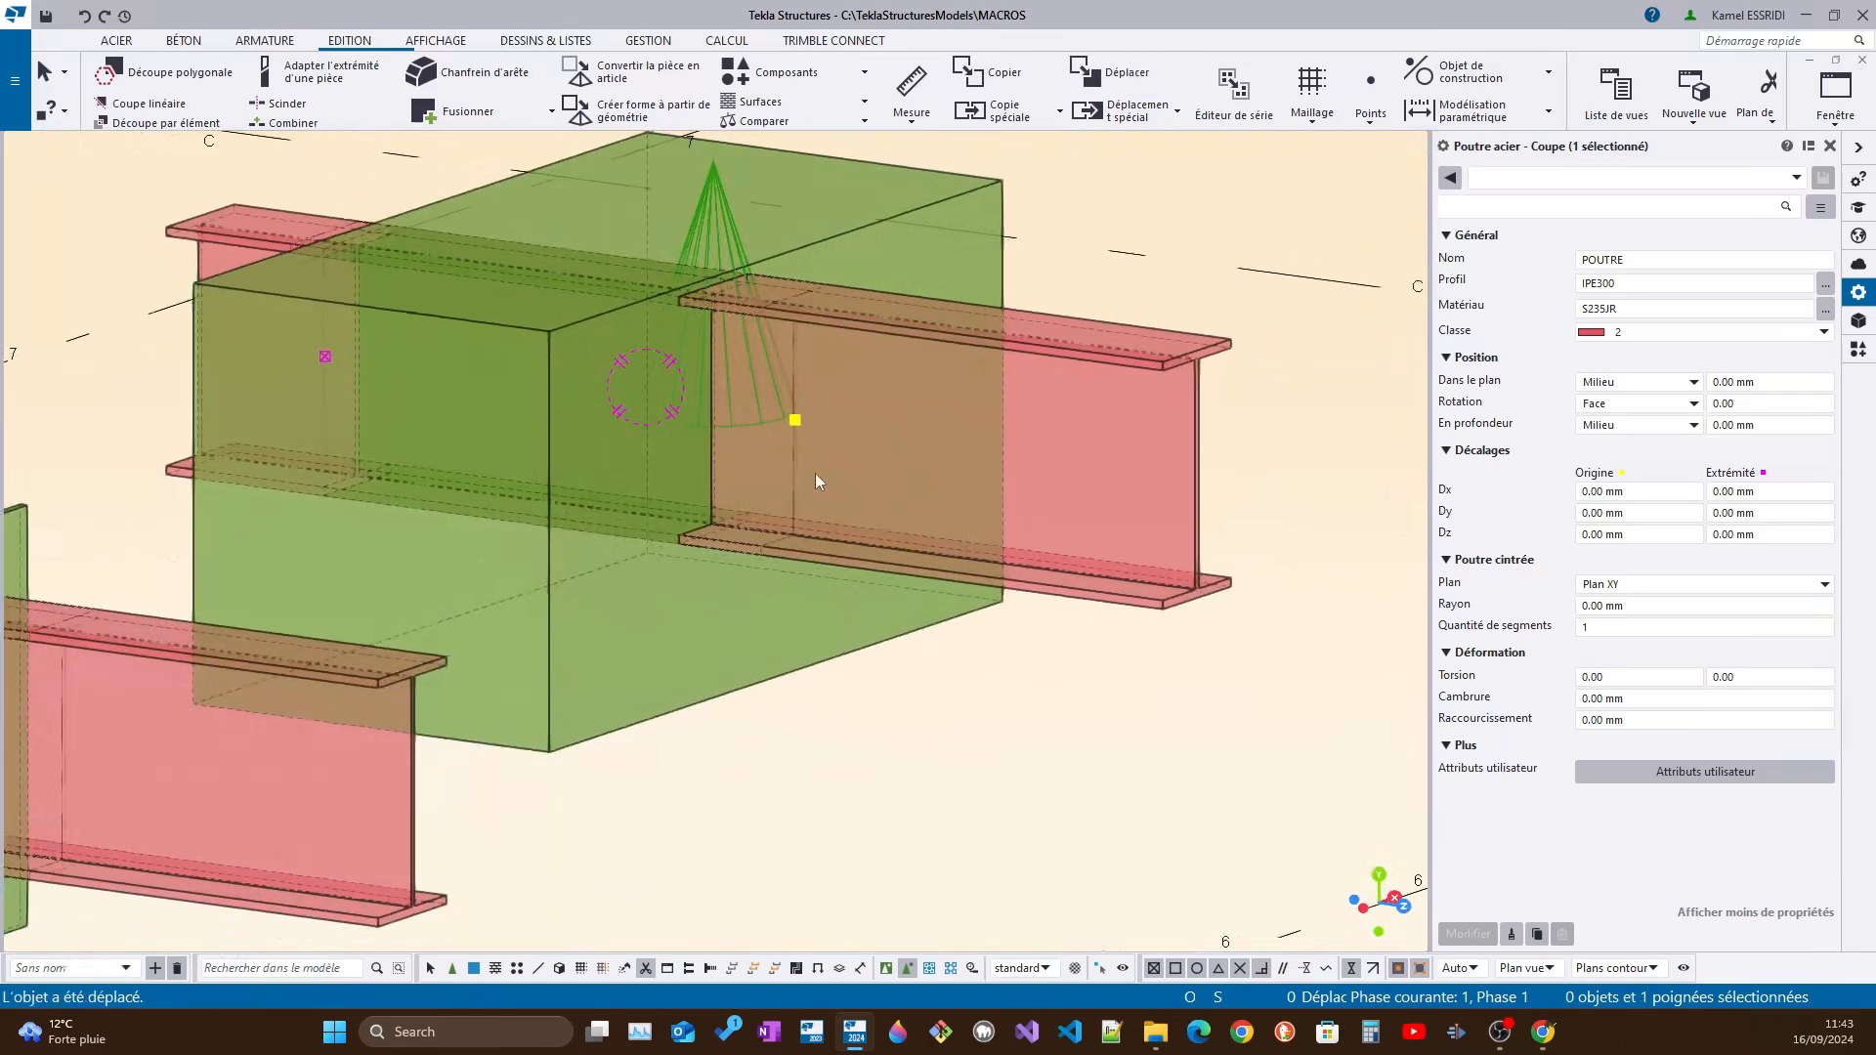
pyautogui.scroll(4, 785, 496)
pyautogui.keyDown('ctrl'); pyautogui.moveTo(613, 582); pyautogui.dragTo(888, 598, button='middle'); pyautogui.keyUp('ctrl')
pyautogui.scroll(-5, 888, 598)
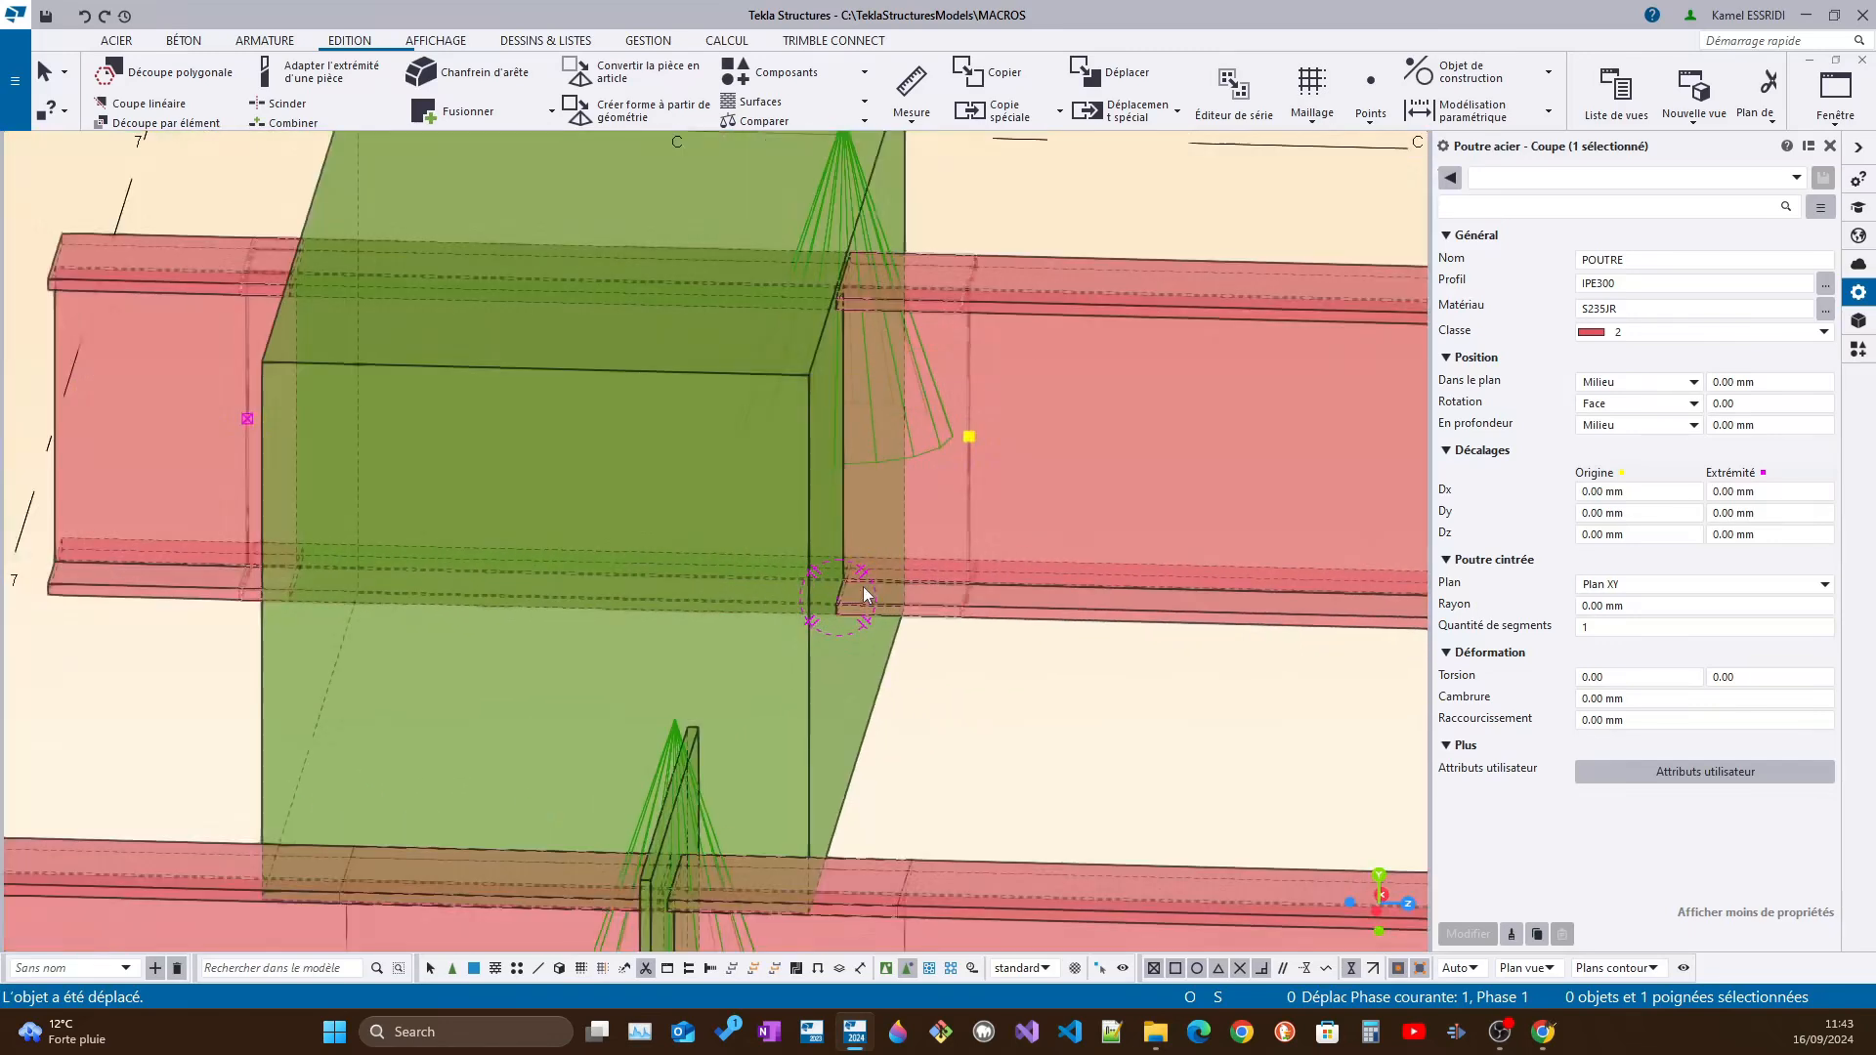
pyautogui.press('Escape')
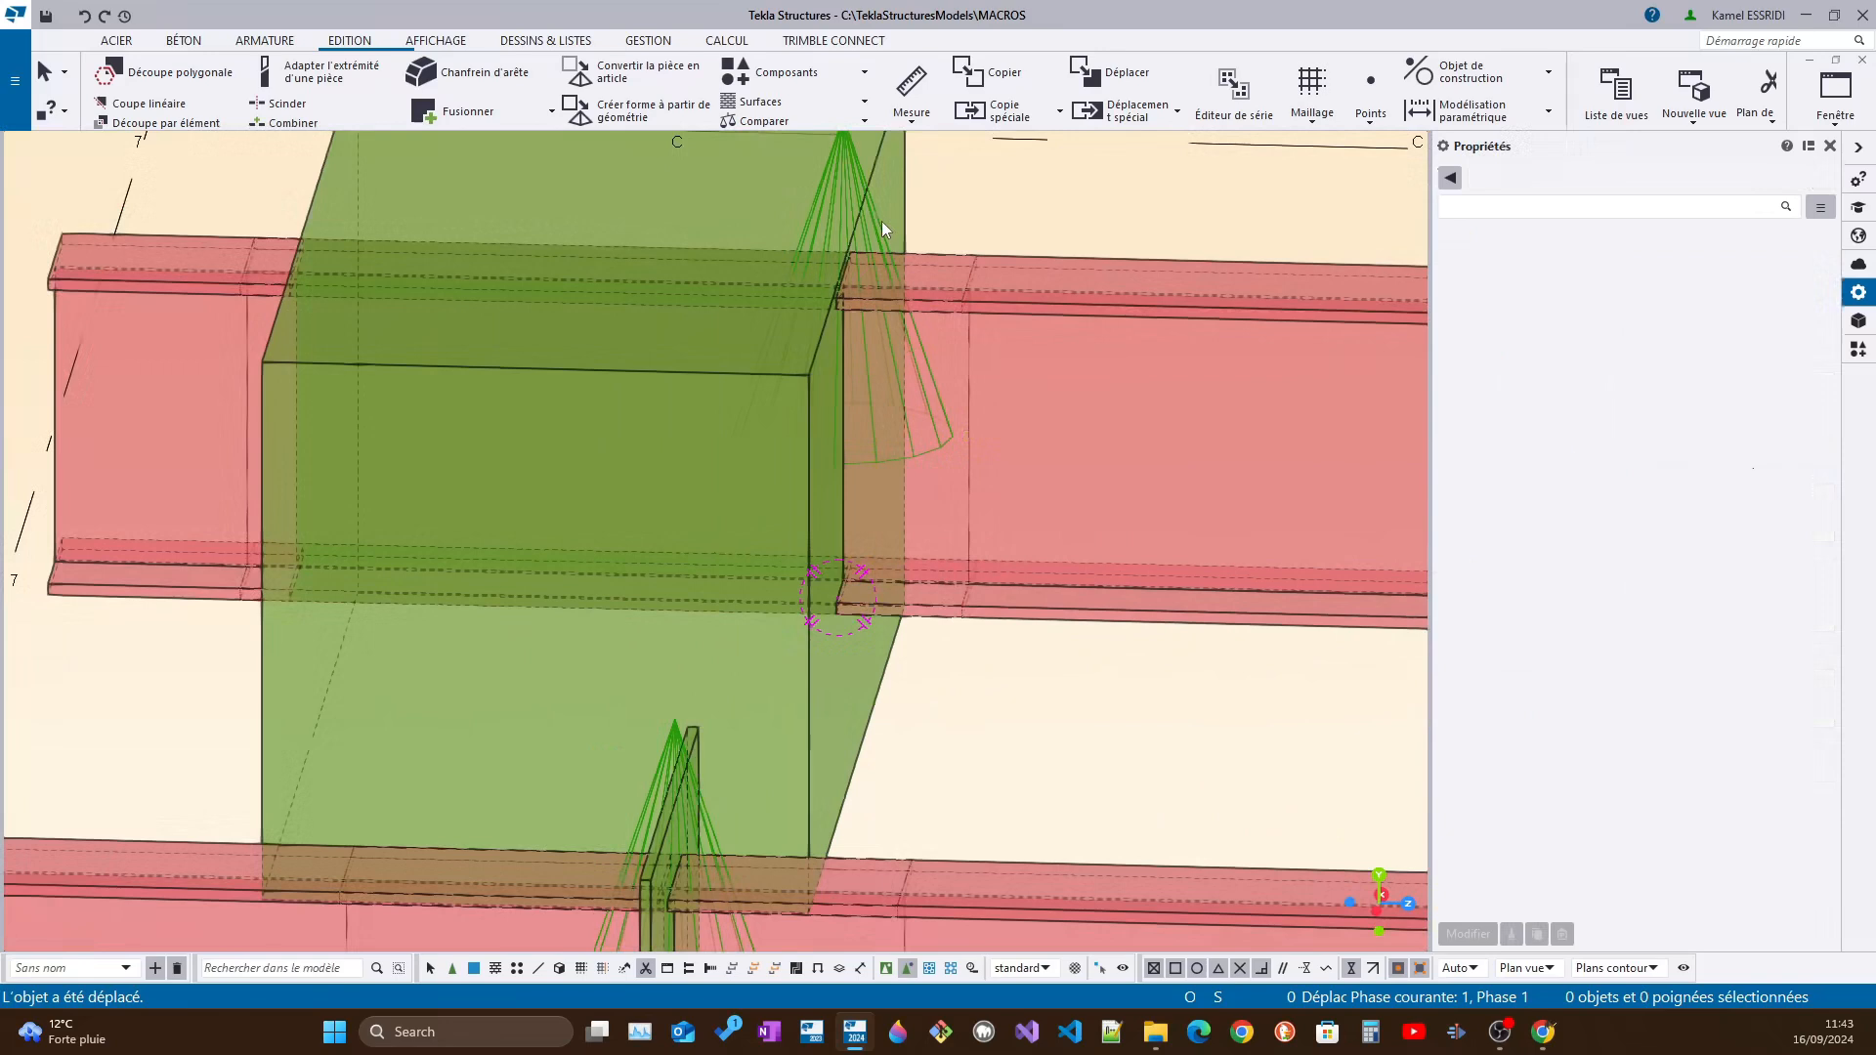
# Open the "ouverture" component on the thick block for editing in the custom component editor
pyautogui.scroll(-2, 876, 220)
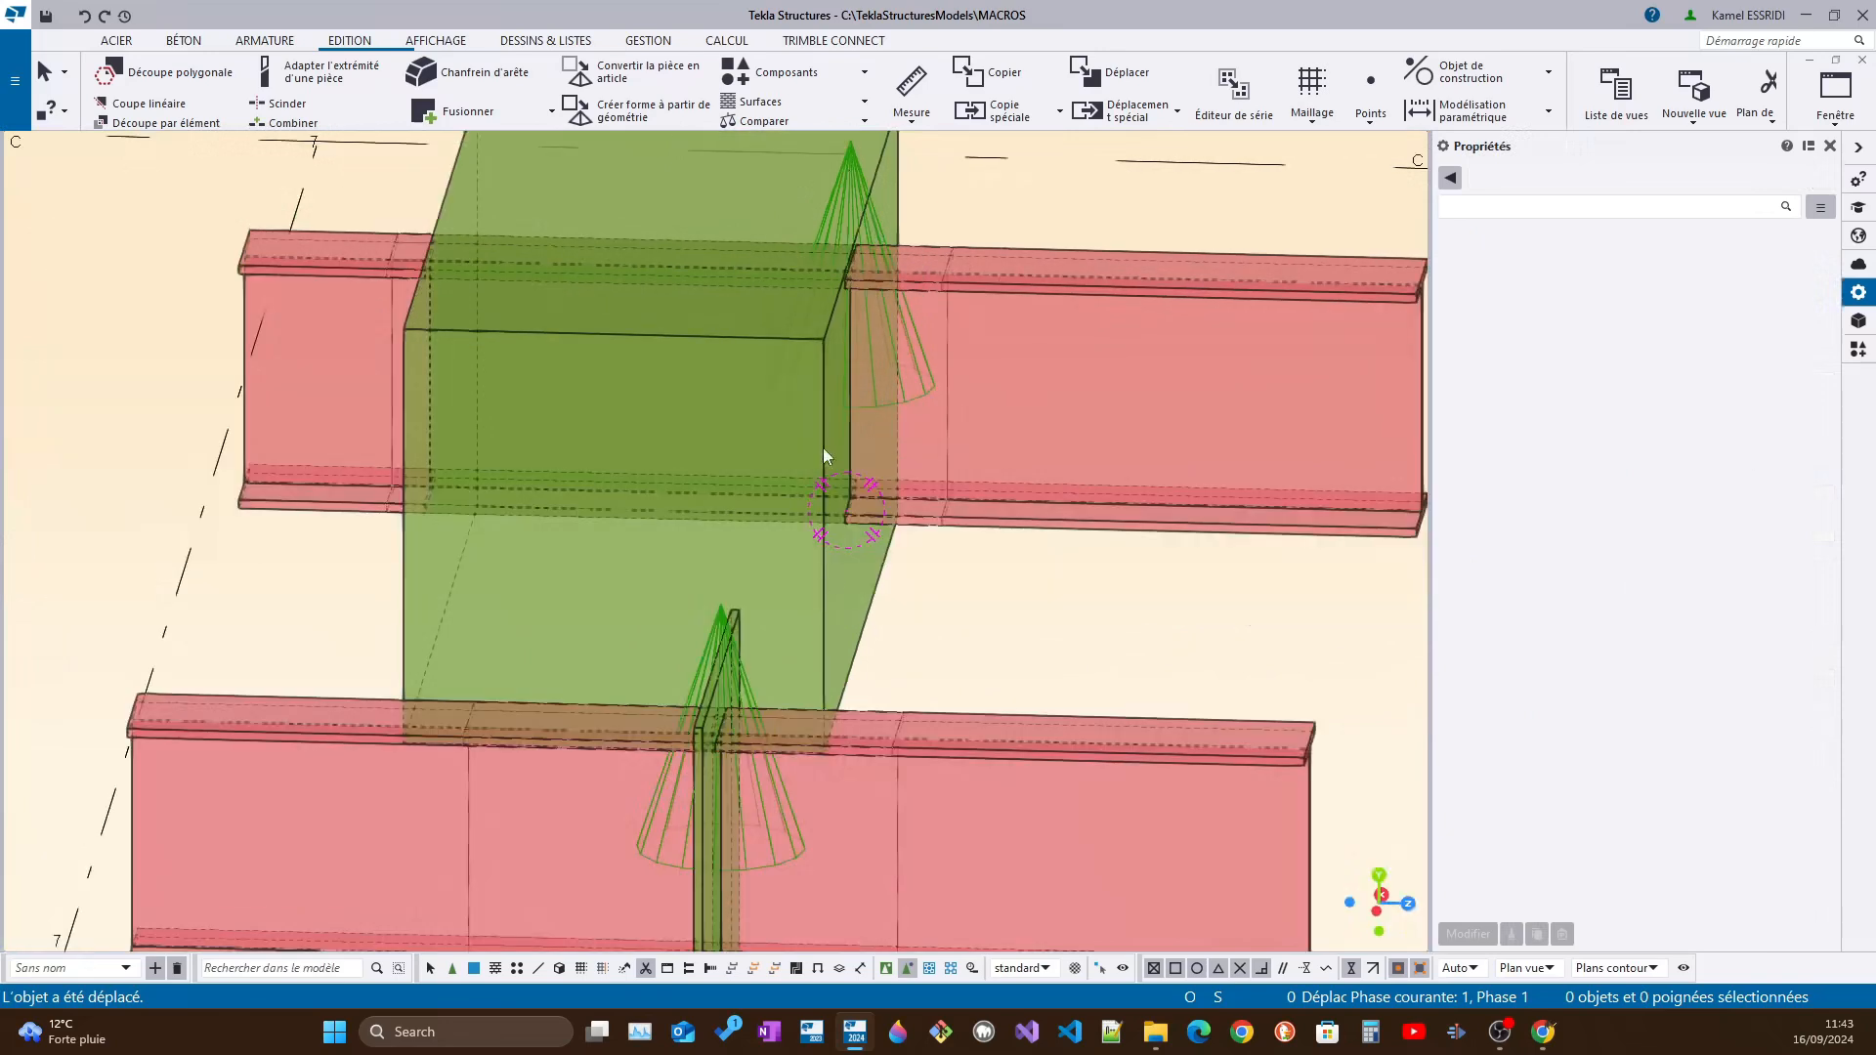
pyautogui.click(932, 389)
pyautogui.rightClick(930, 389)
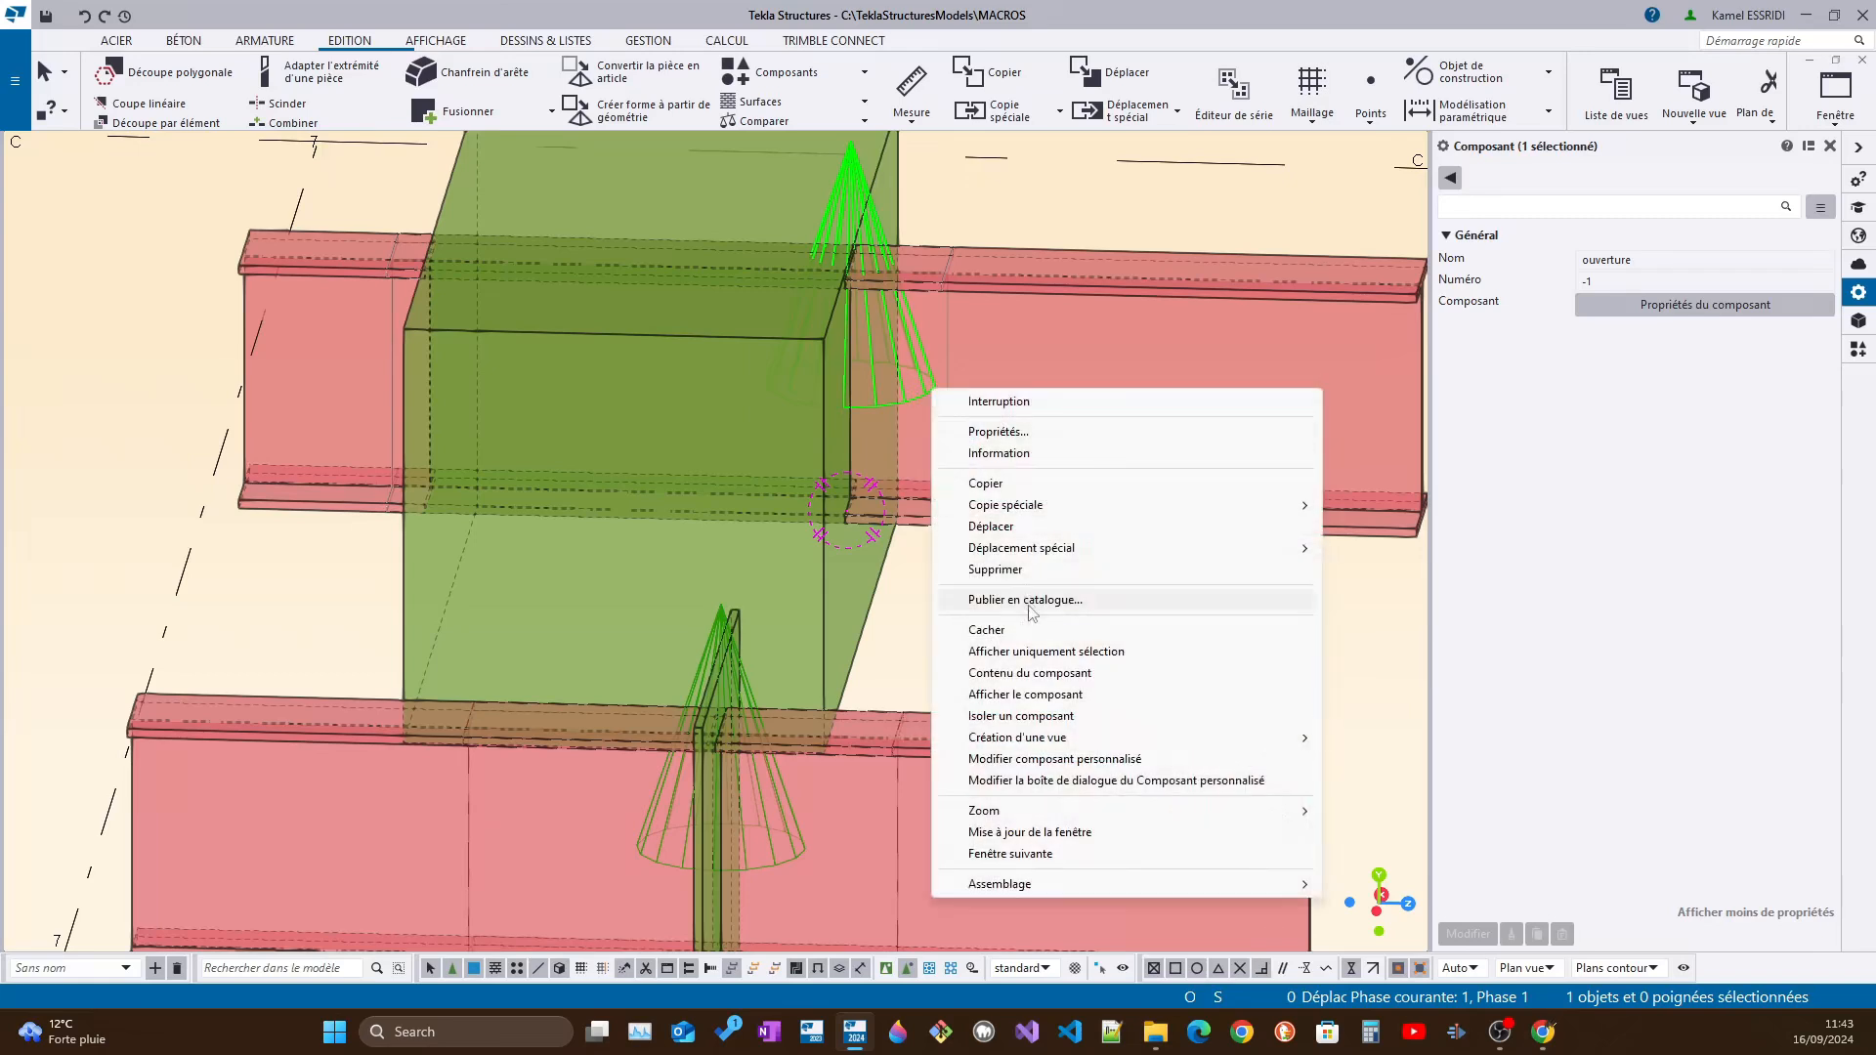
pyautogui.click(1050, 760)
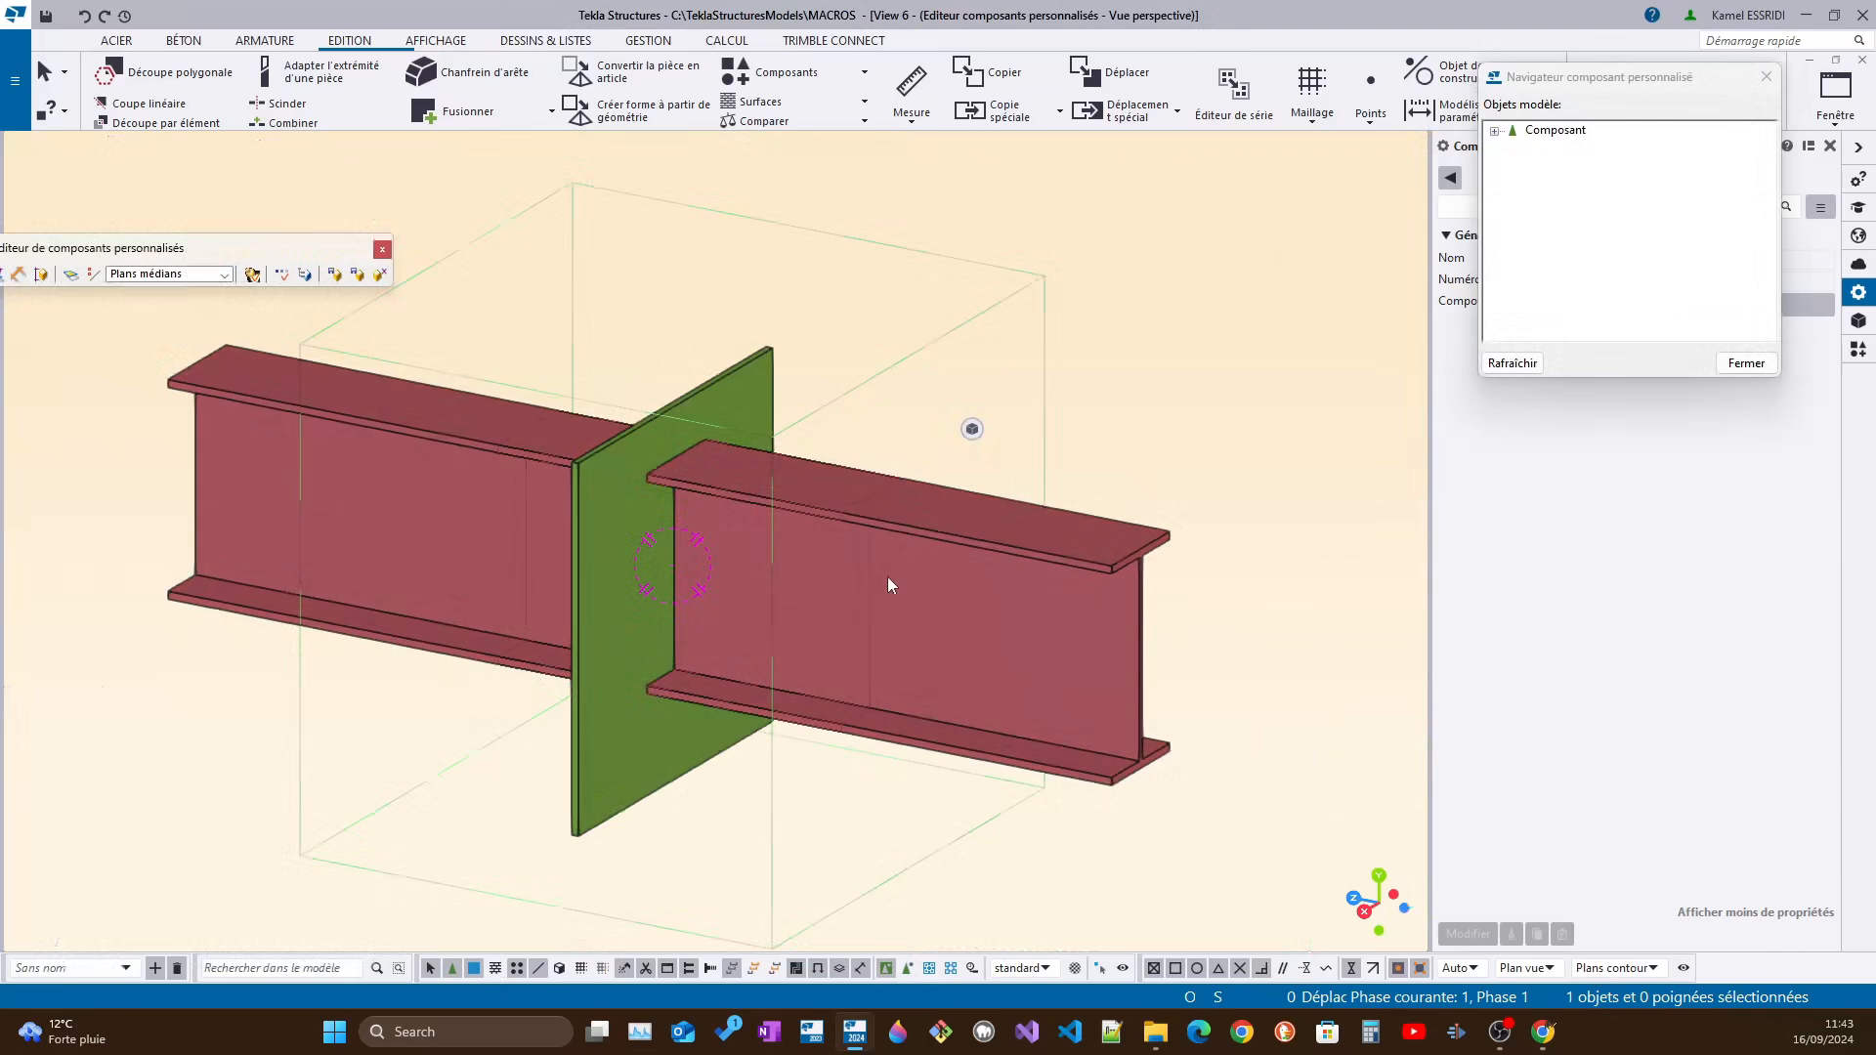
# Select the cutting beam part in the component editor and inspect its start and end handles on both sides of the plate
pyautogui.click(871, 583)
pyautogui.moveTo(870, 584); pyautogui.dragTo(759, 522, button='middle')
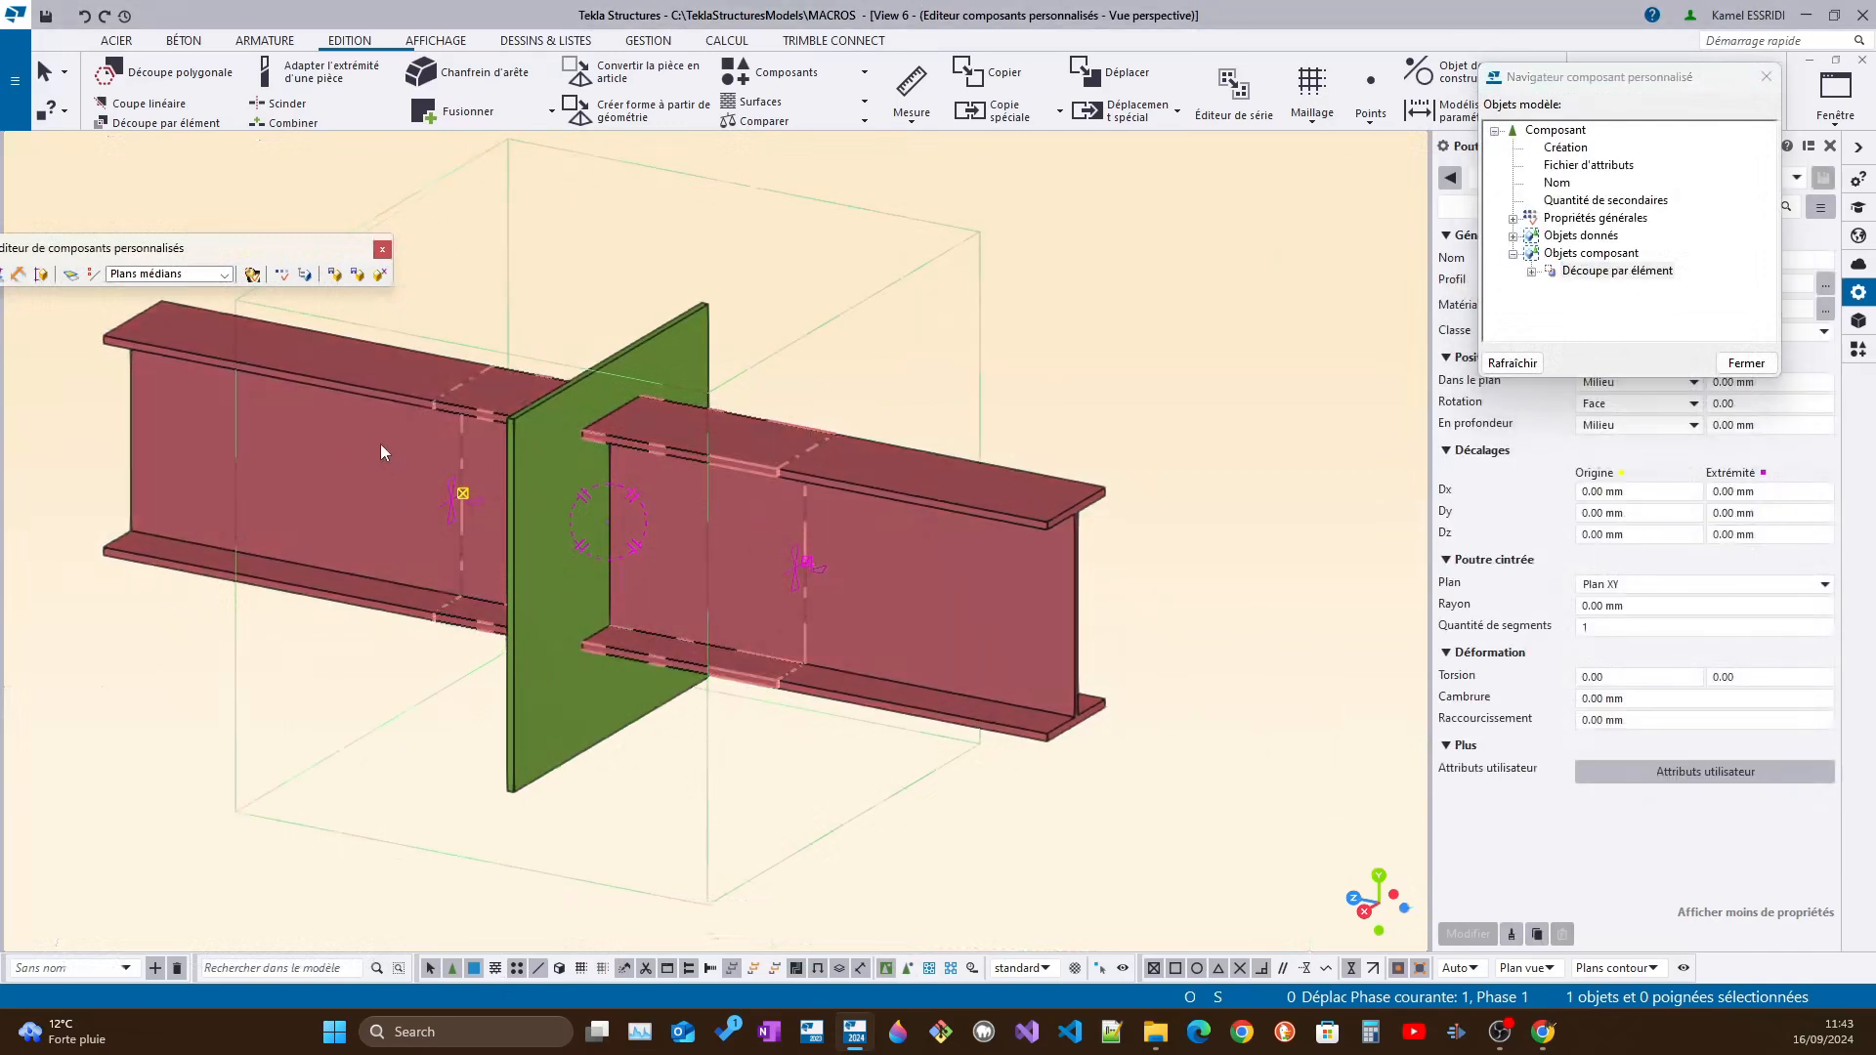
pyautogui.keyDown('alt'); pyautogui.moveTo(935, 660); pyautogui.dragTo(935, 660); pyautogui.keyUp('alt')
pyautogui.keyDown('ctrl'); pyautogui.moveTo(835, 598); pyautogui.dragTo(820, 558, button='middle'); pyautogui.keyUp('ctrl')
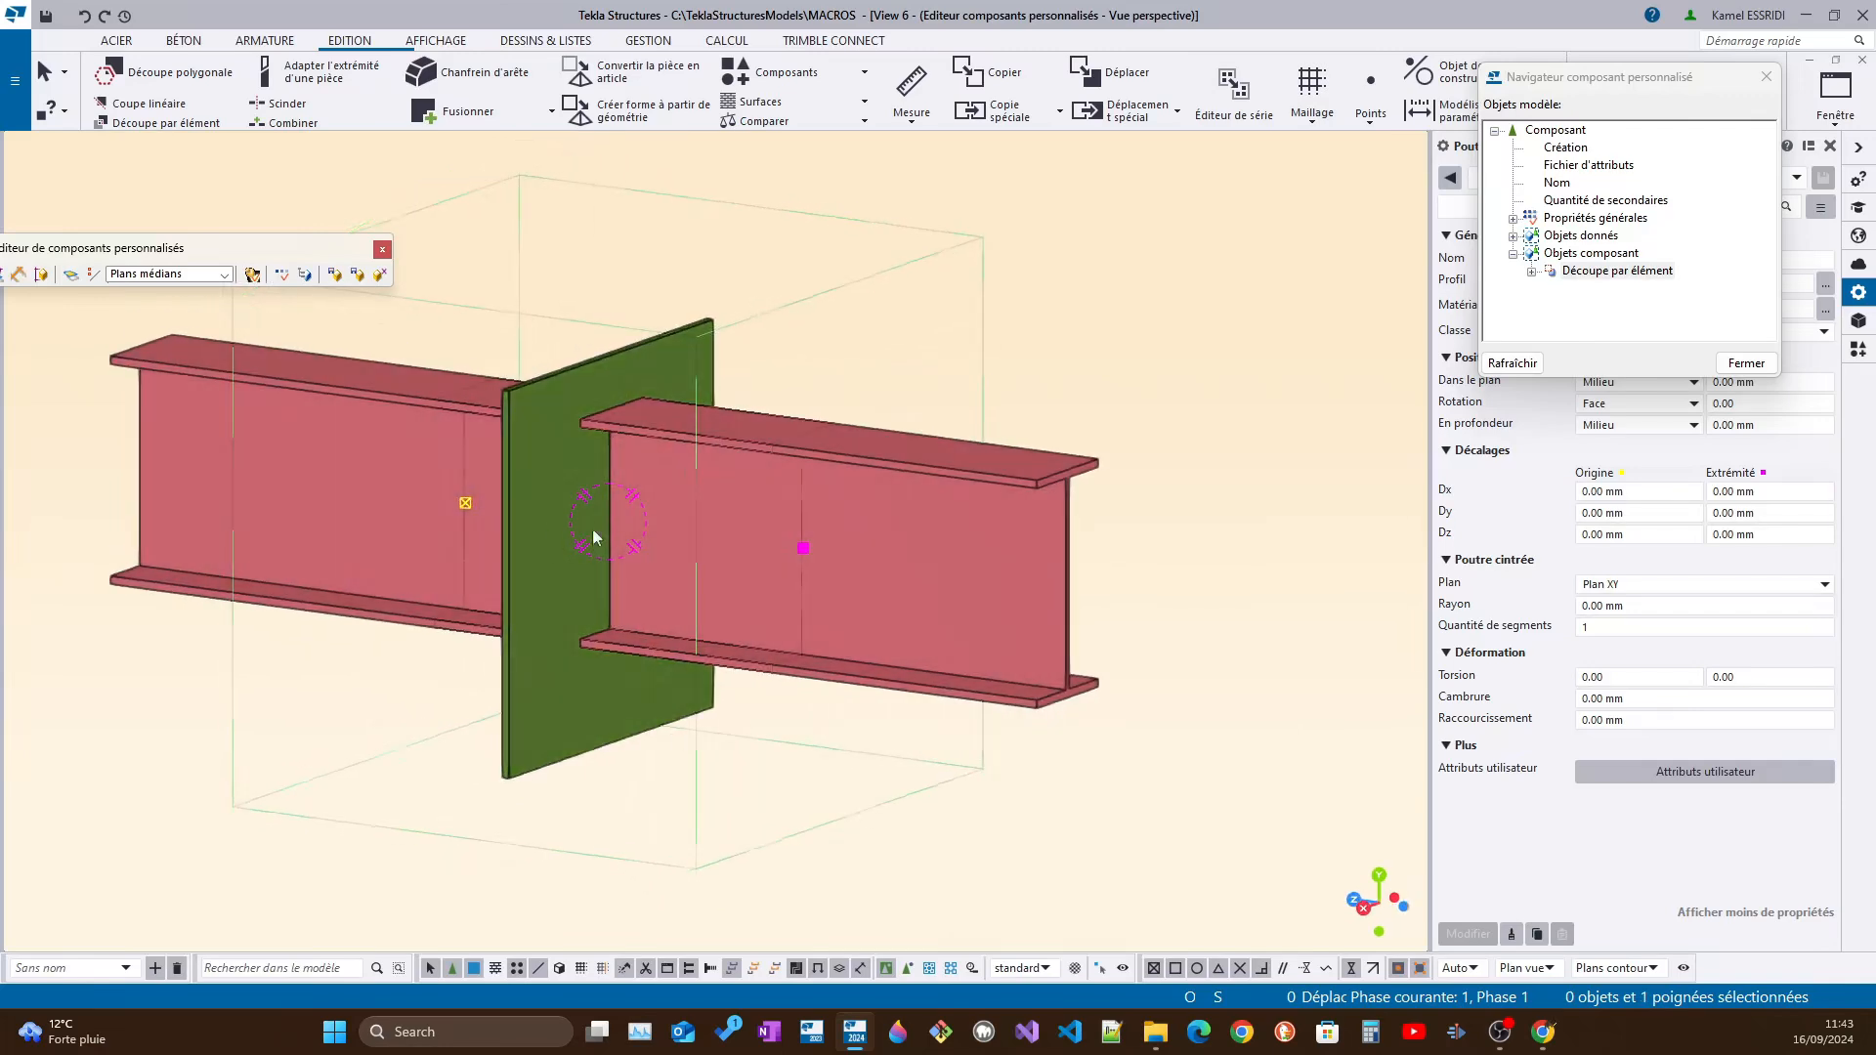
pyautogui.keyDown('ctrl'); pyautogui.moveTo(548, 536); pyautogui.dragTo(345, 513, button='middle'); pyautogui.keyUp('ctrl')
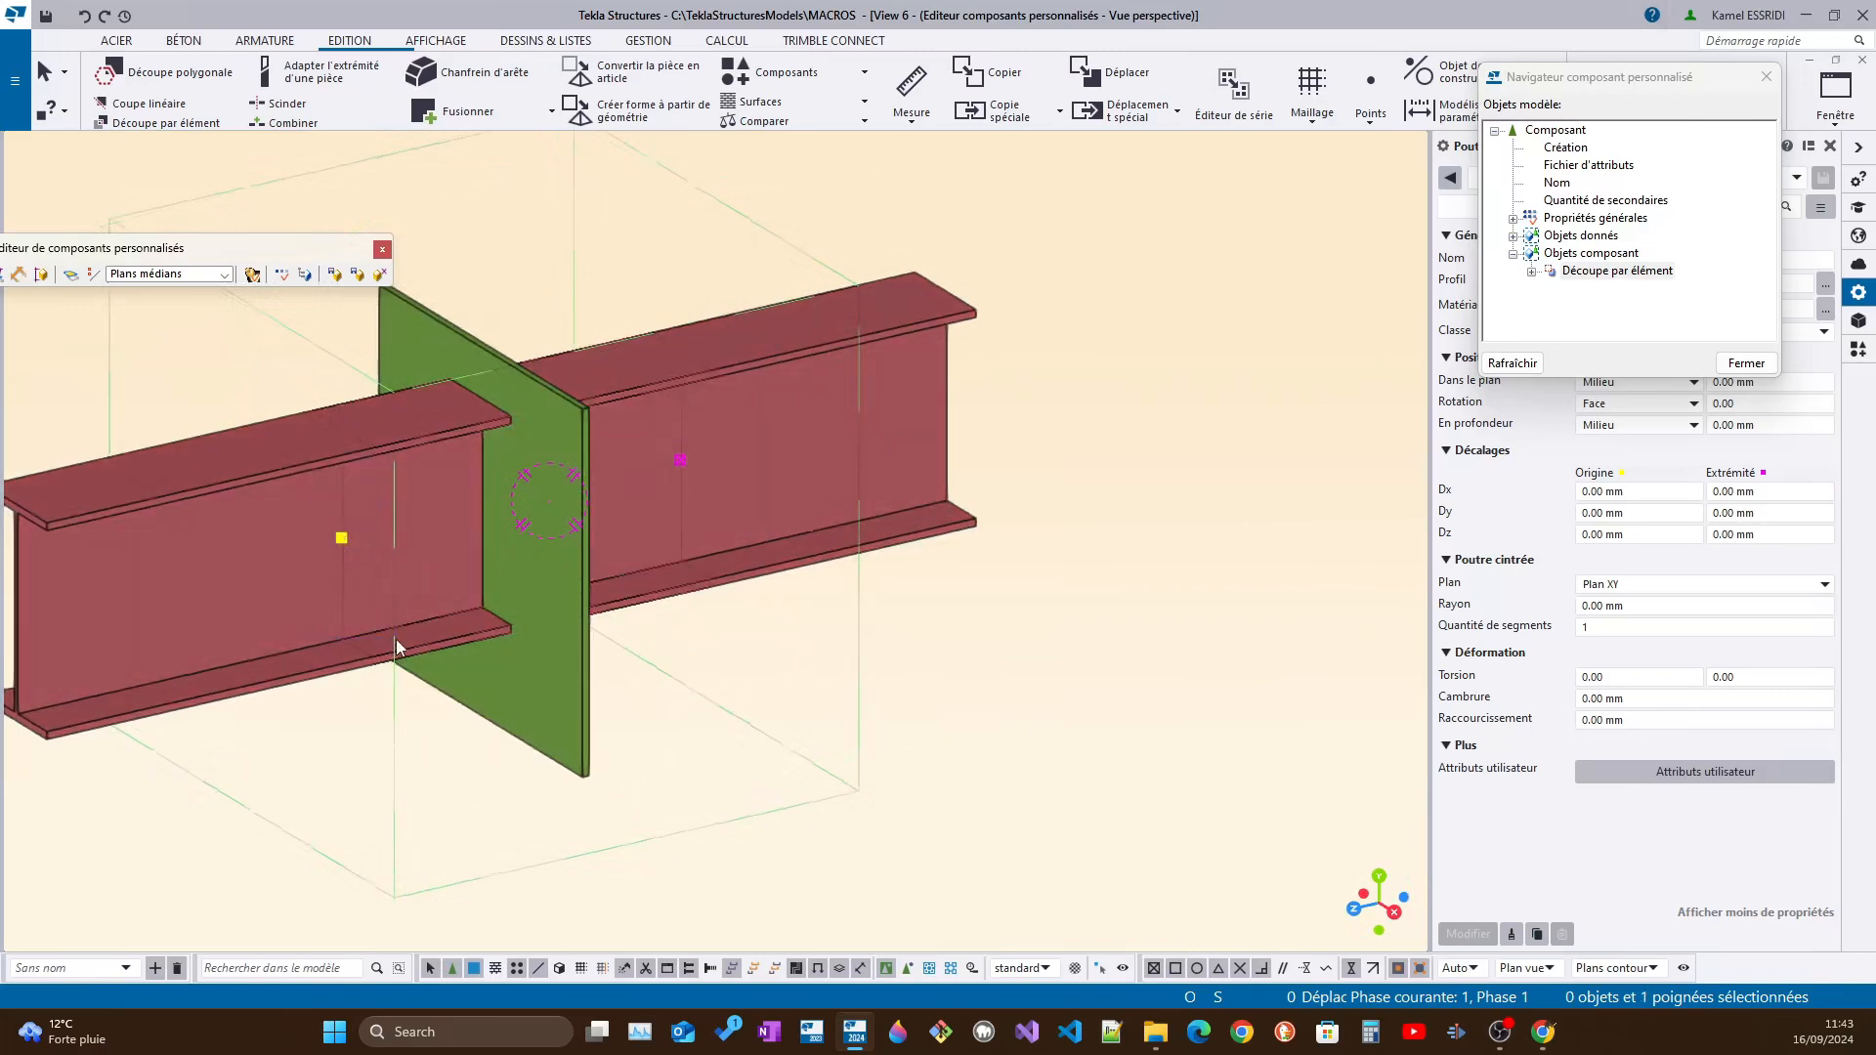
pyautogui.keyDown('ctrl'); pyautogui.moveTo(537, 506); pyautogui.dragTo(287, 485, button='middle'); pyautogui.keyUp('ctrl')
pyautogui.keyDown('ctrl'); pyautogui.moveTo(561, 538); pyautogui.dragTo(315, 529, button='middle'); pyautogui.keyUp('ctrl')
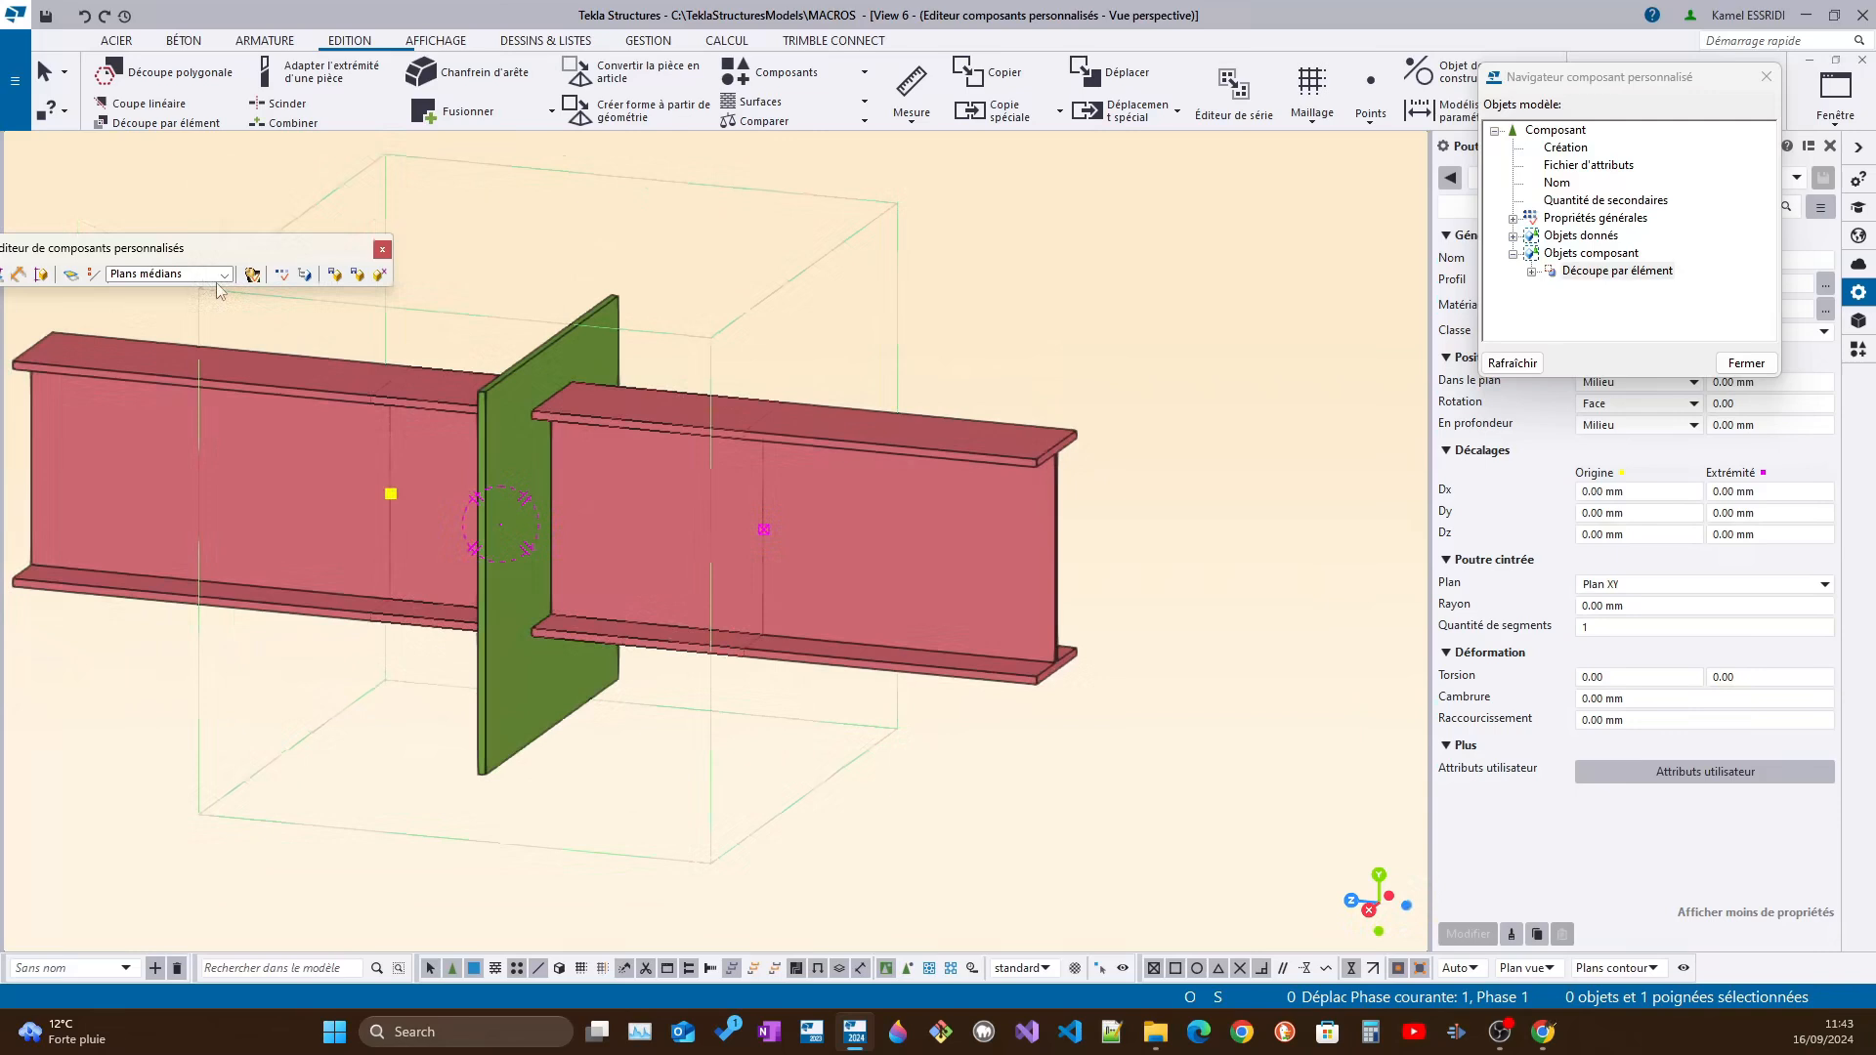
# Set the binding plane type to Plans contour and display the component's variables
pyautogui.moveTo(223, 254); pyautogui.dragTo(888, 178)
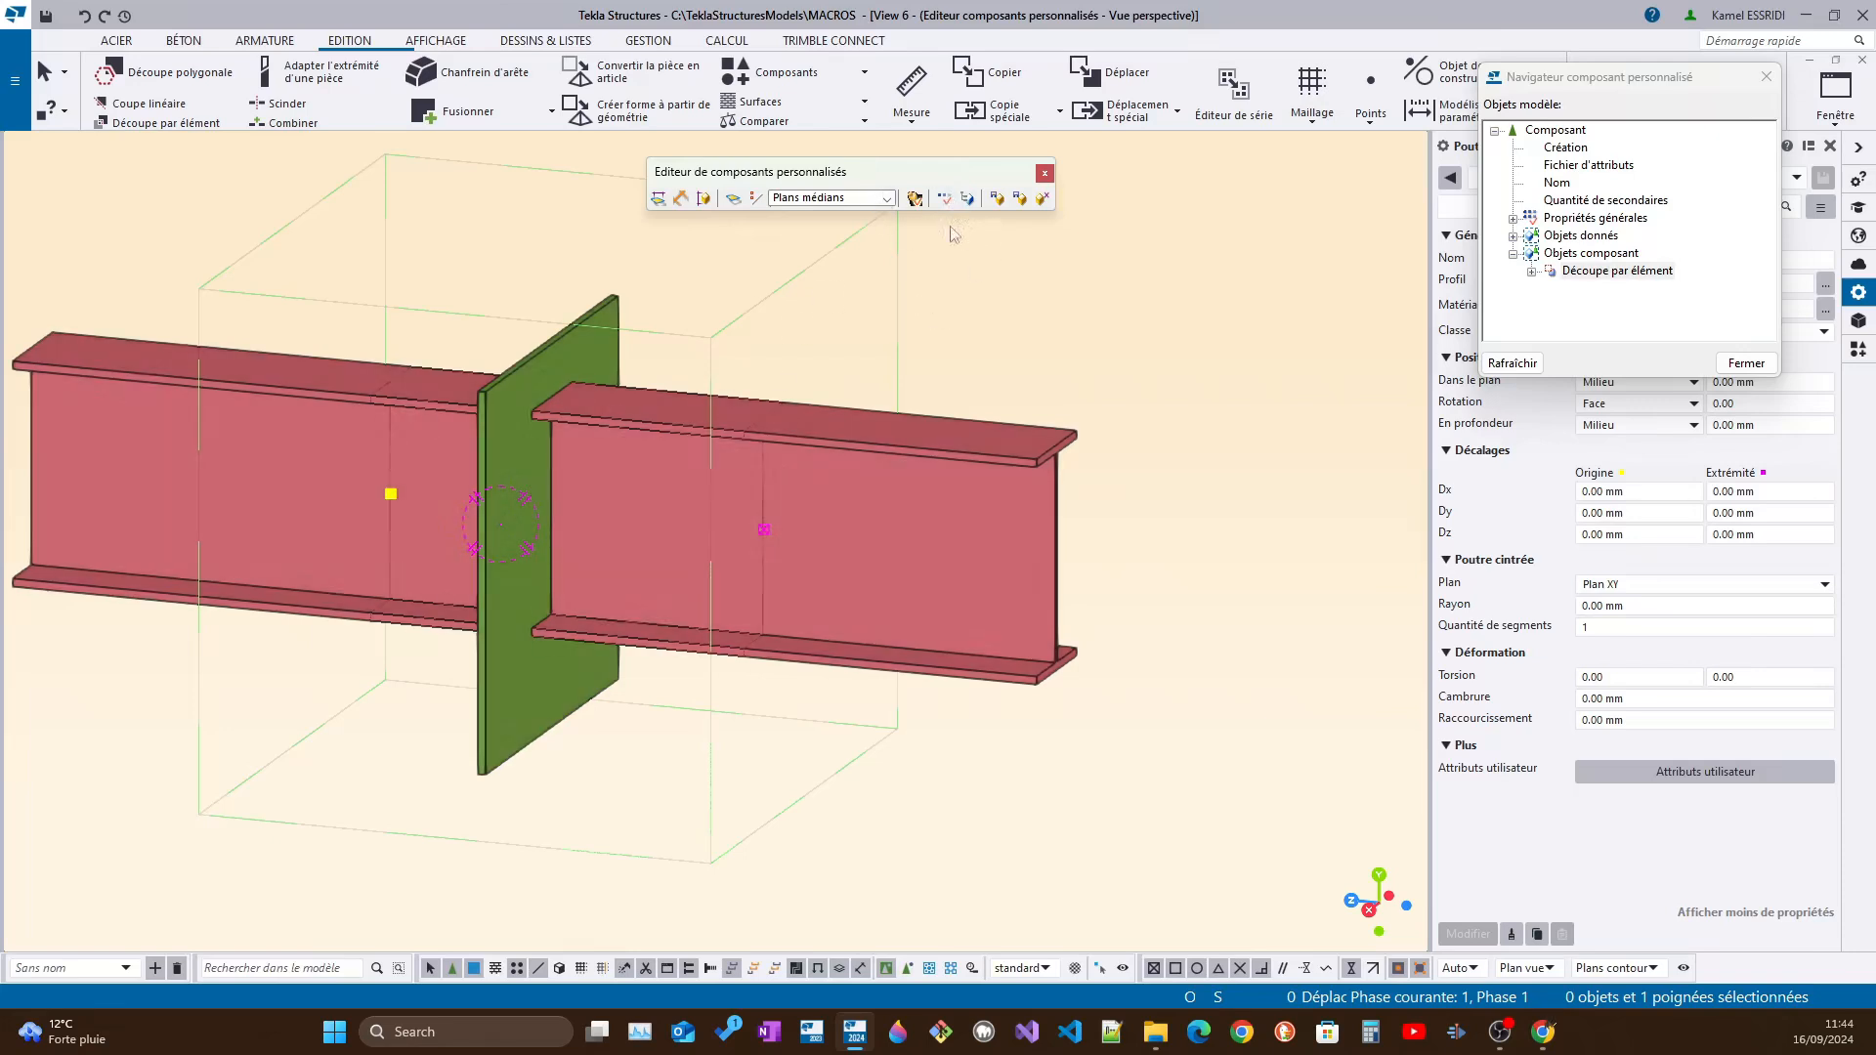
pyautogui.click(887, 198)
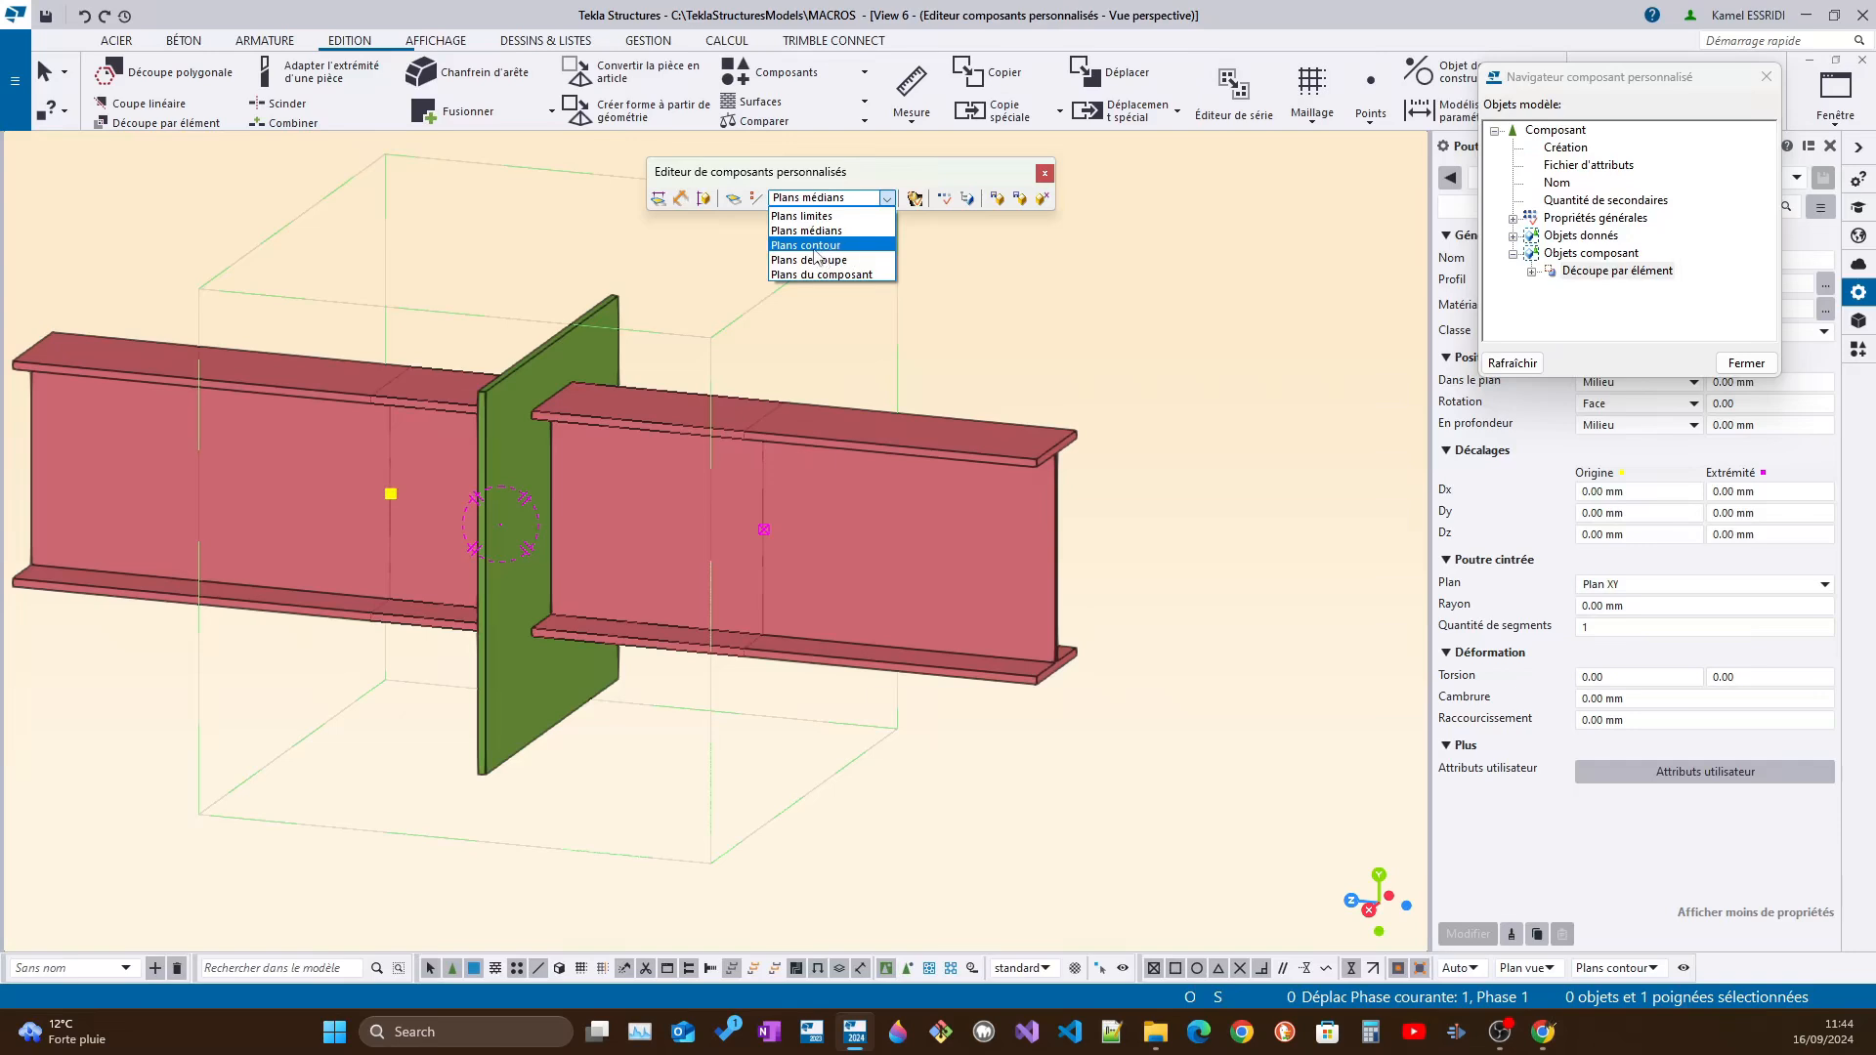
pyautogui.click(815, 251)
pyautogui.keyDown('ctrl'); pyautogui.moveTo(421, 476); pyautogui.dragTo(603, 500, button='middle'); pyautogui.keyUp('ctrl')
pyautogui.rightClick(399, 497)
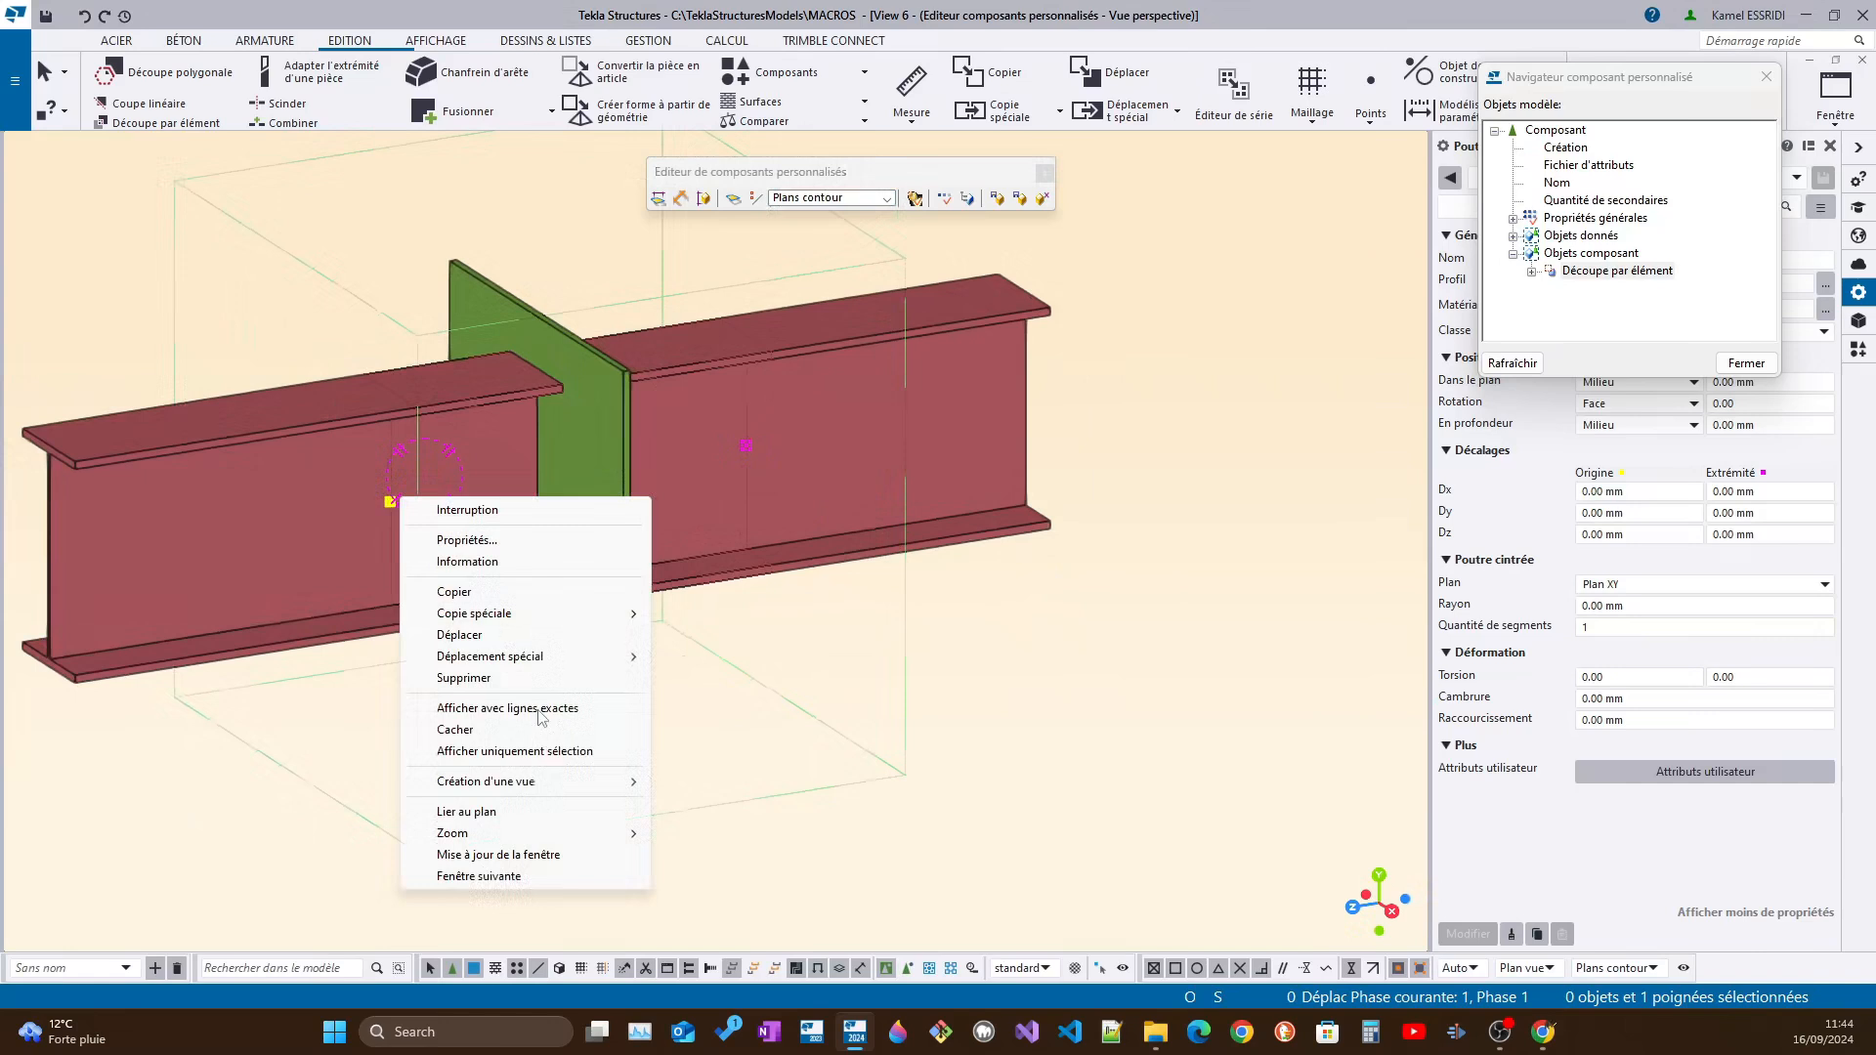
pyautogui.click(946, 200)
pyautogui.scroll(-4, 1225, 284)
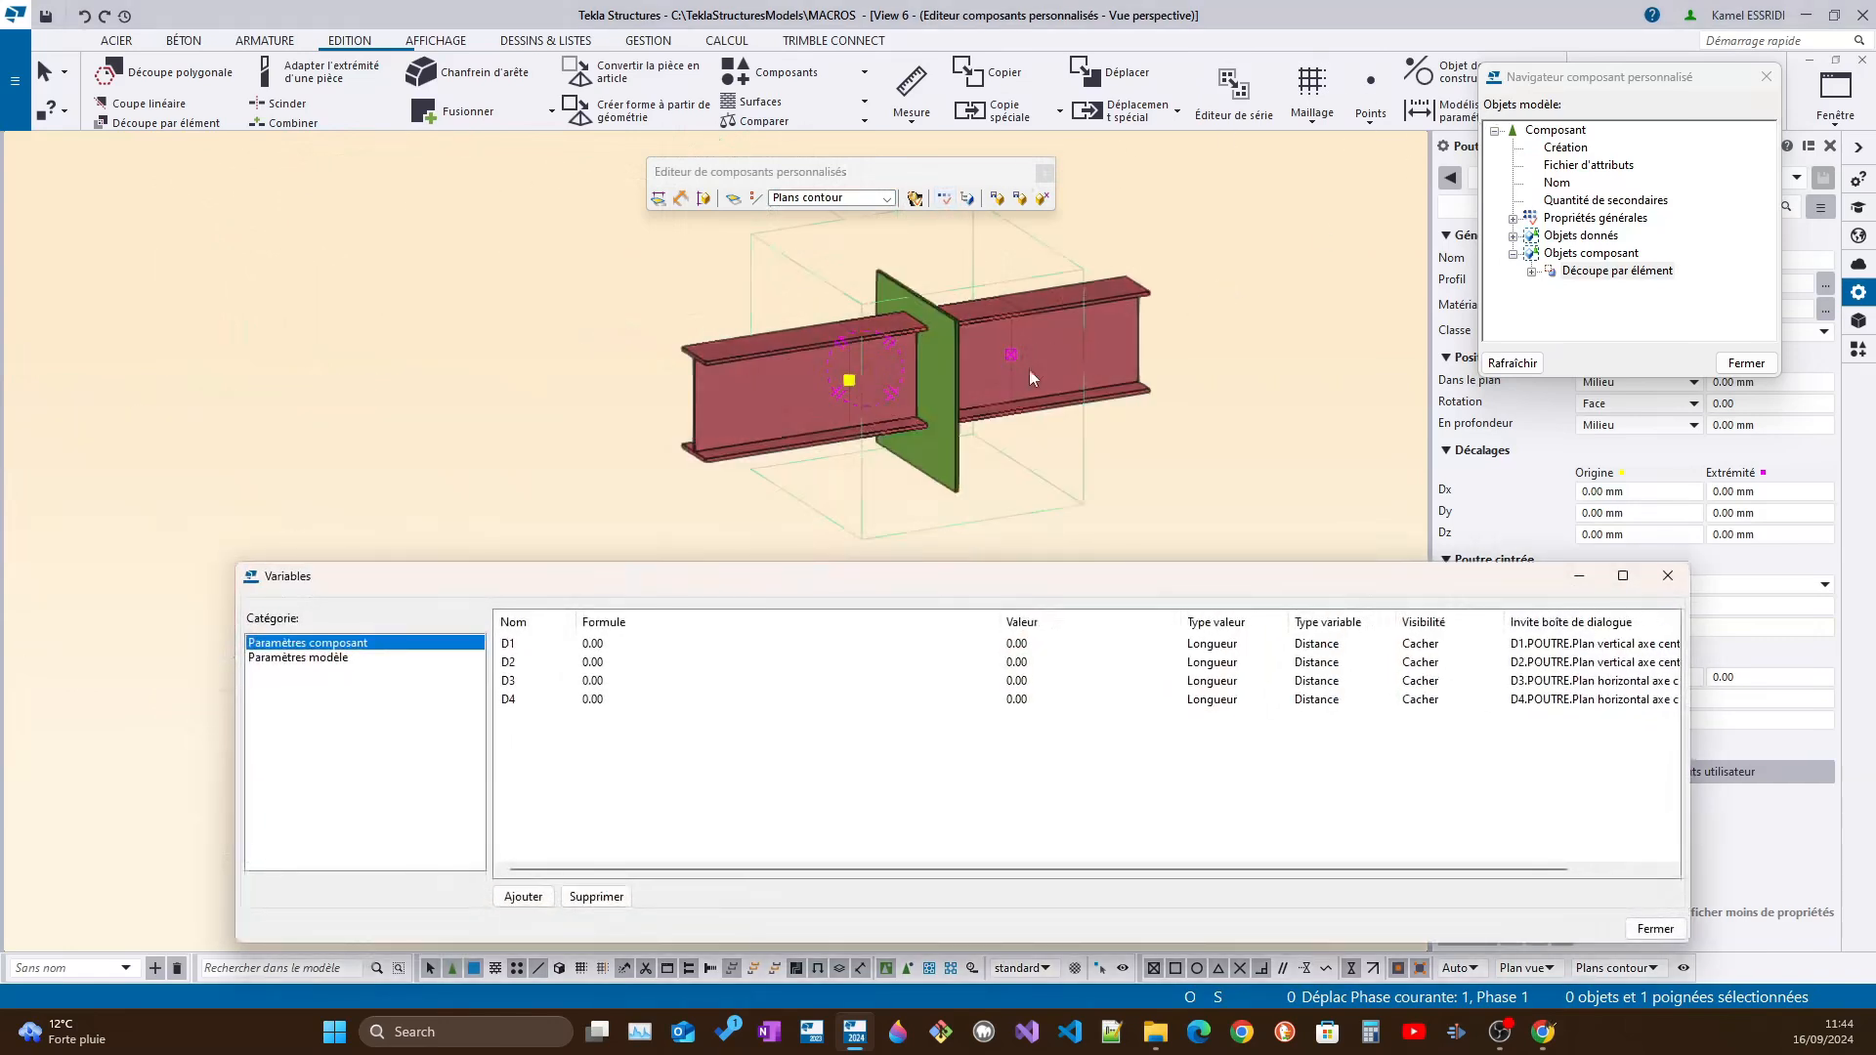
pyautogui.scroll(4, 1029, 369)
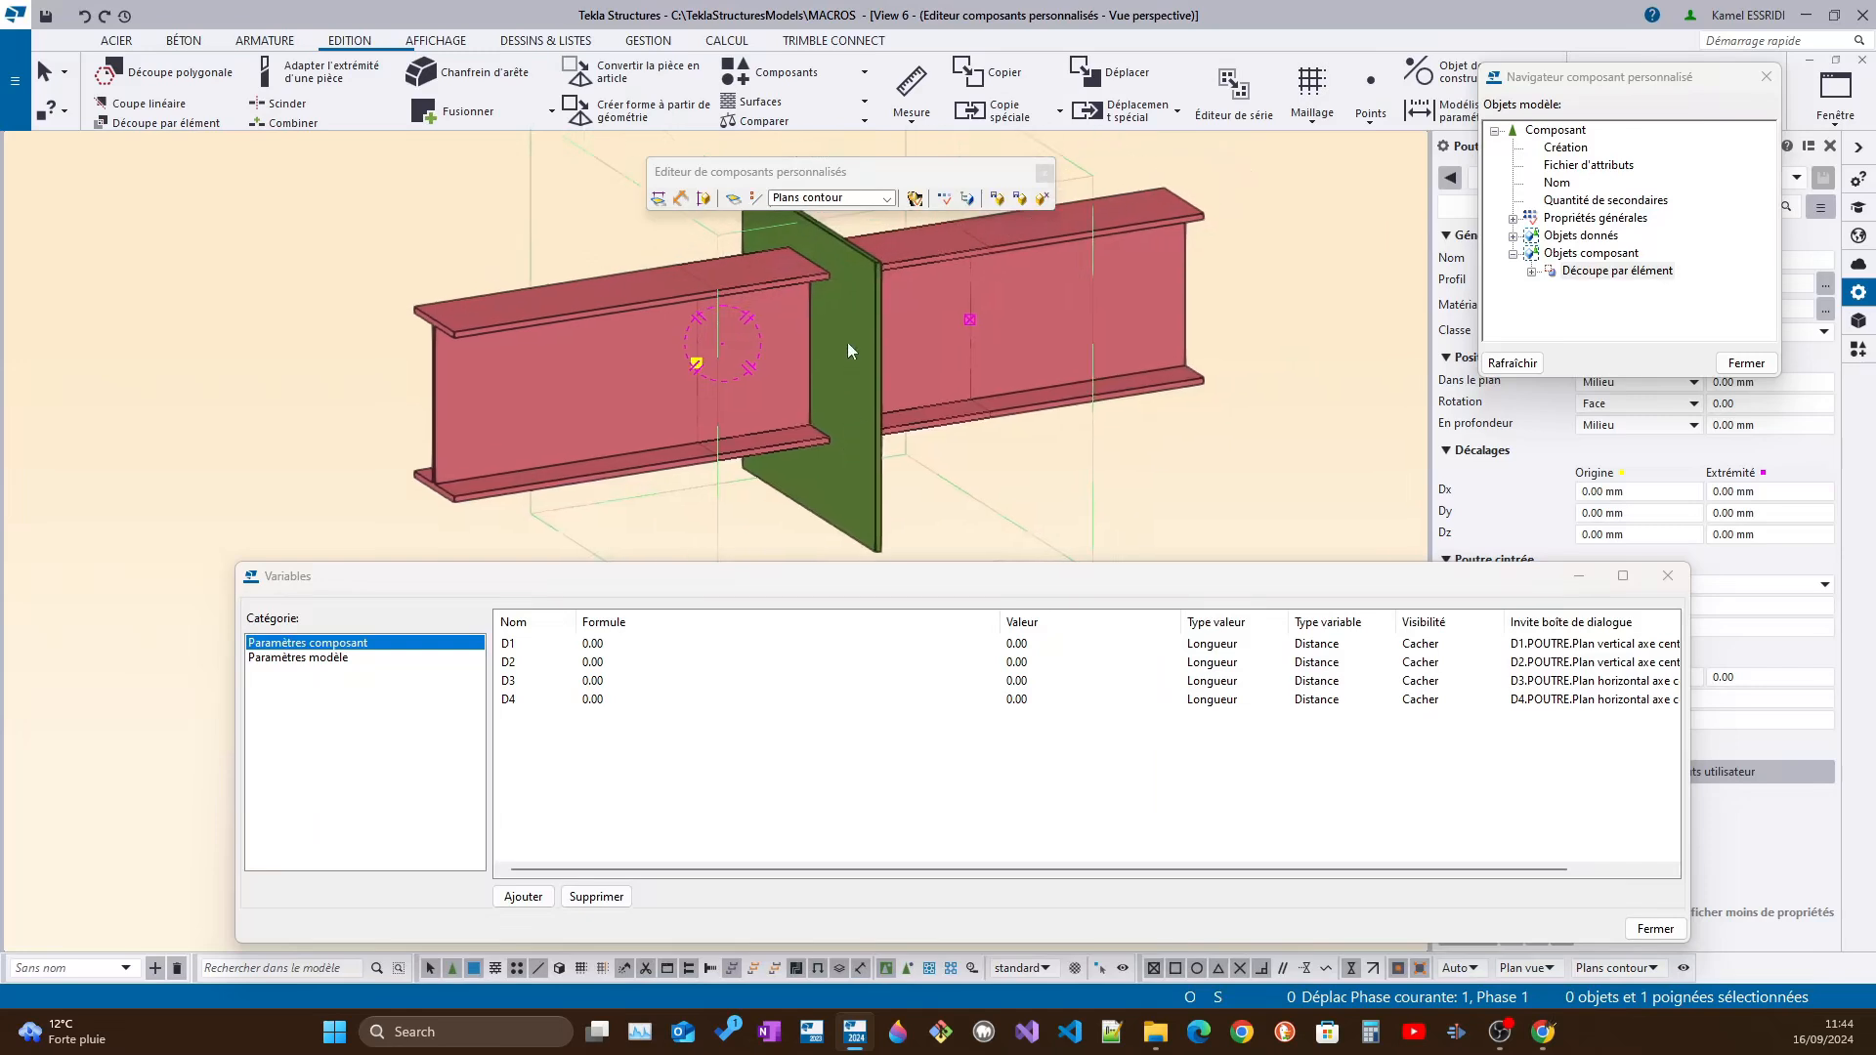
# Bind the cutting part's start handle to the plate's contour plane on that side
pyautogui.rightClick(699, 359)
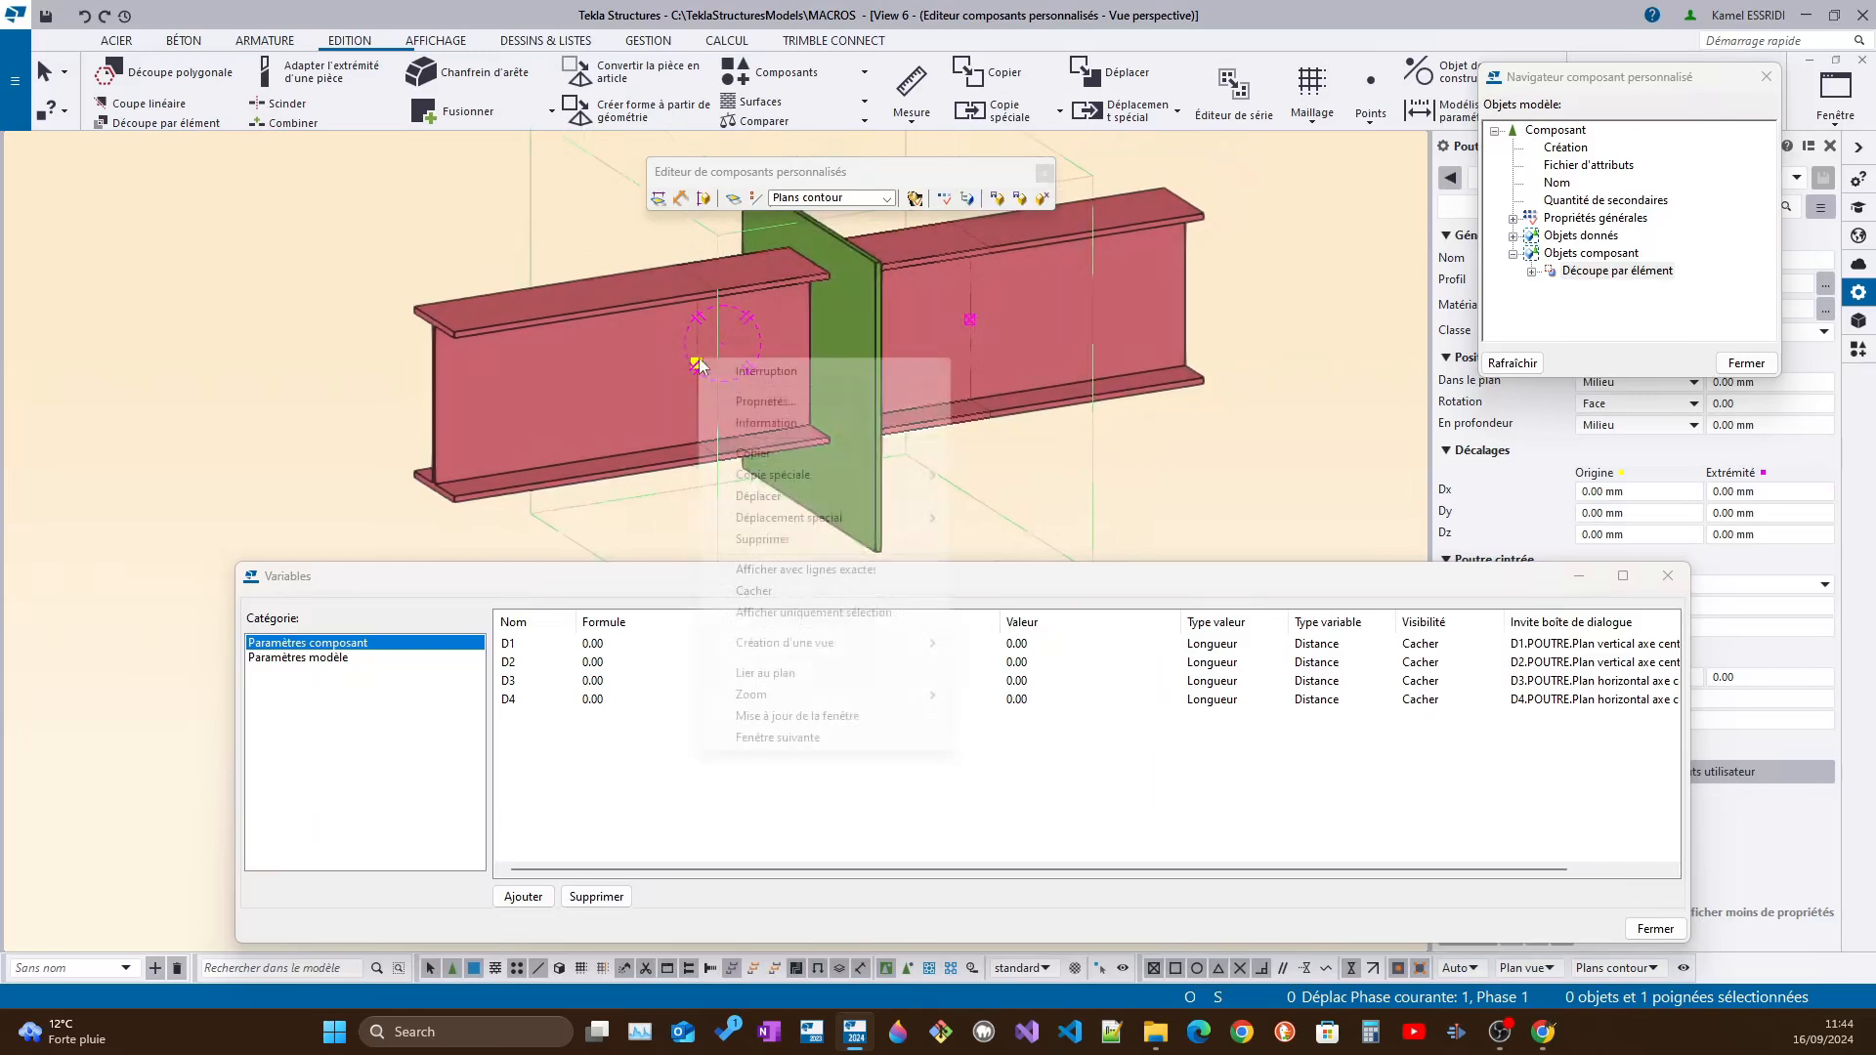
pyautogui.click(801, 673)
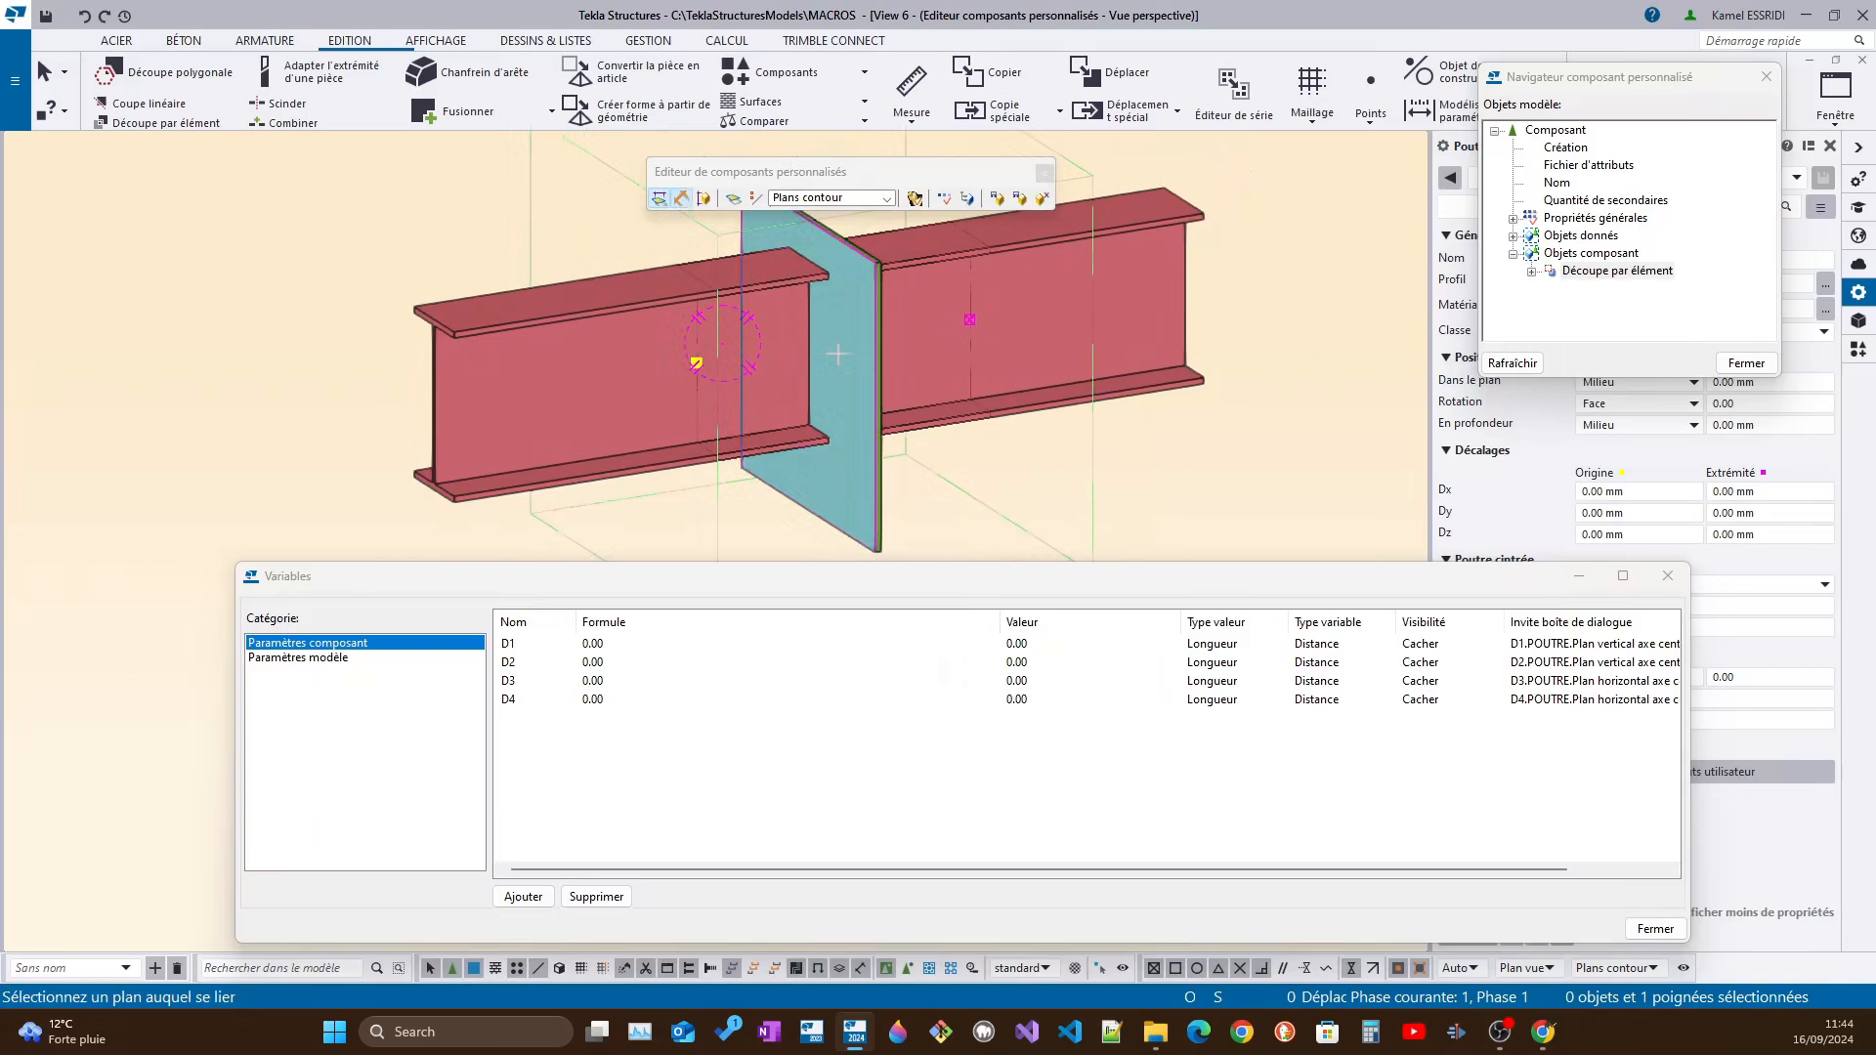
pyautogui.scroll(3, 836, 360)
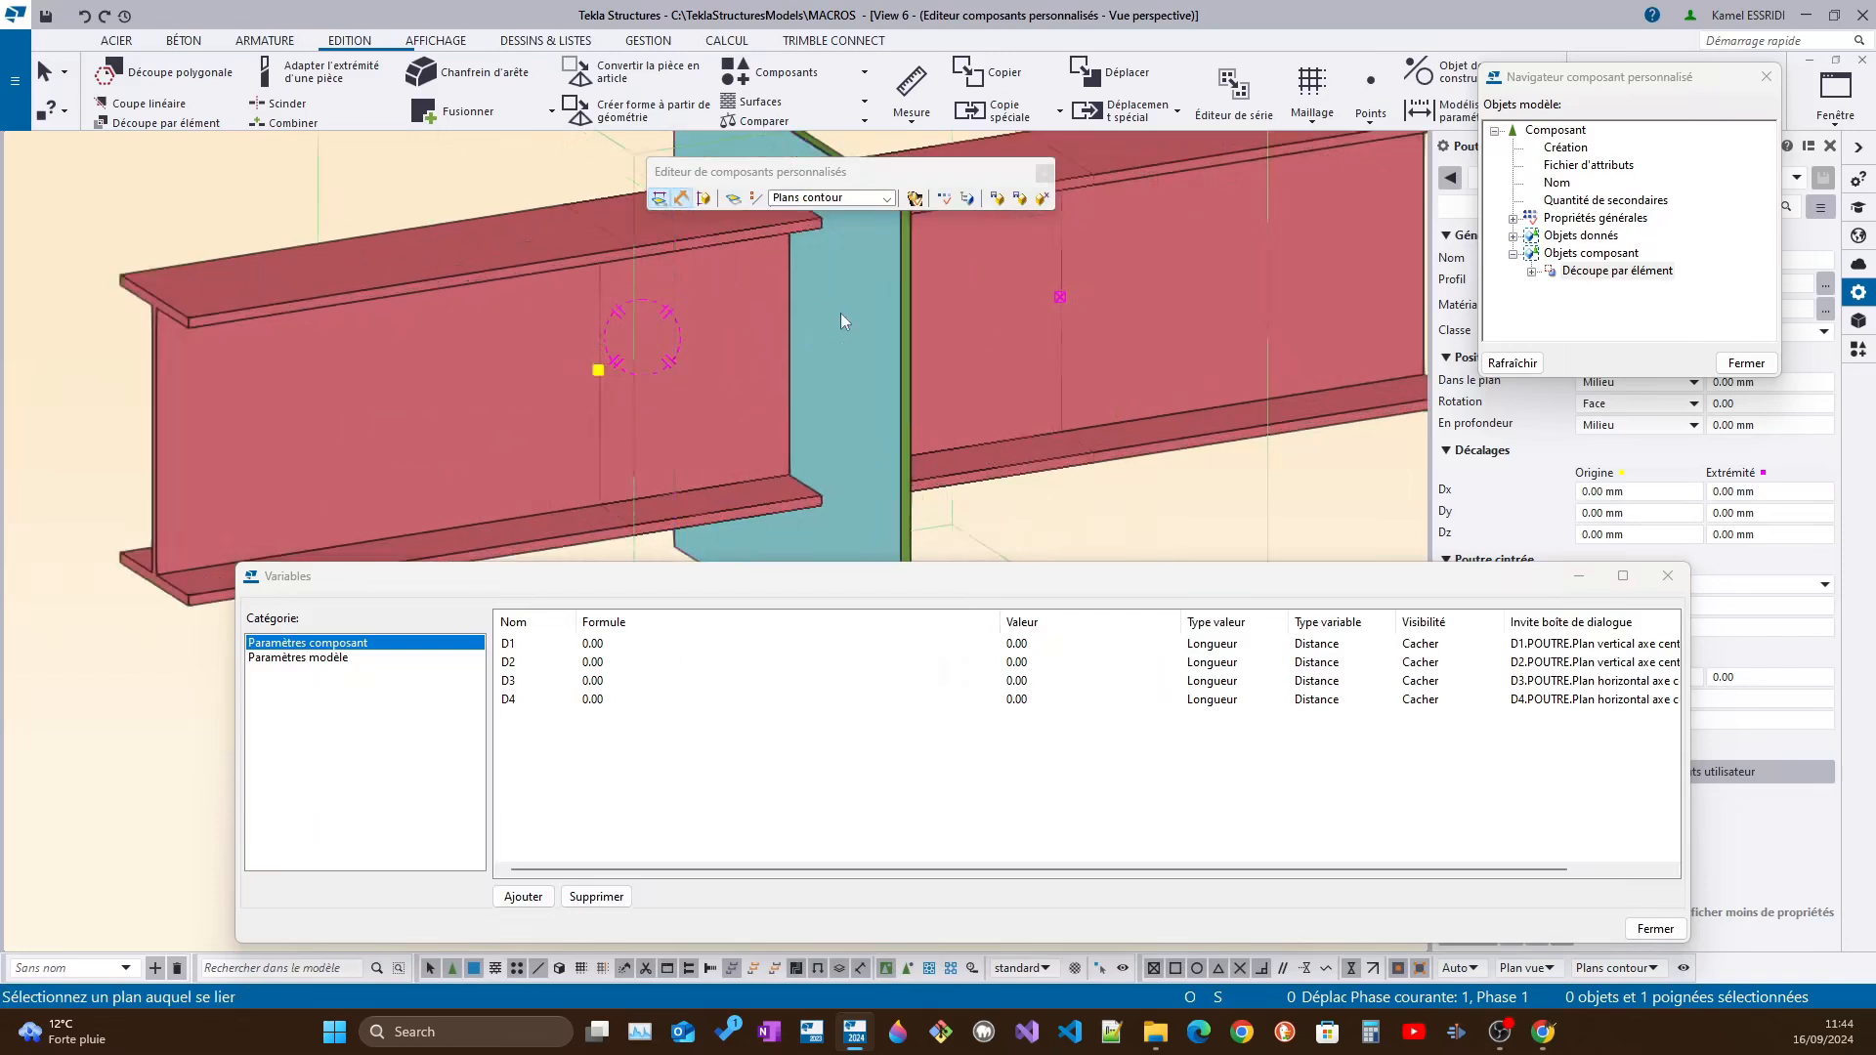
pyautogui.click(841, 313)
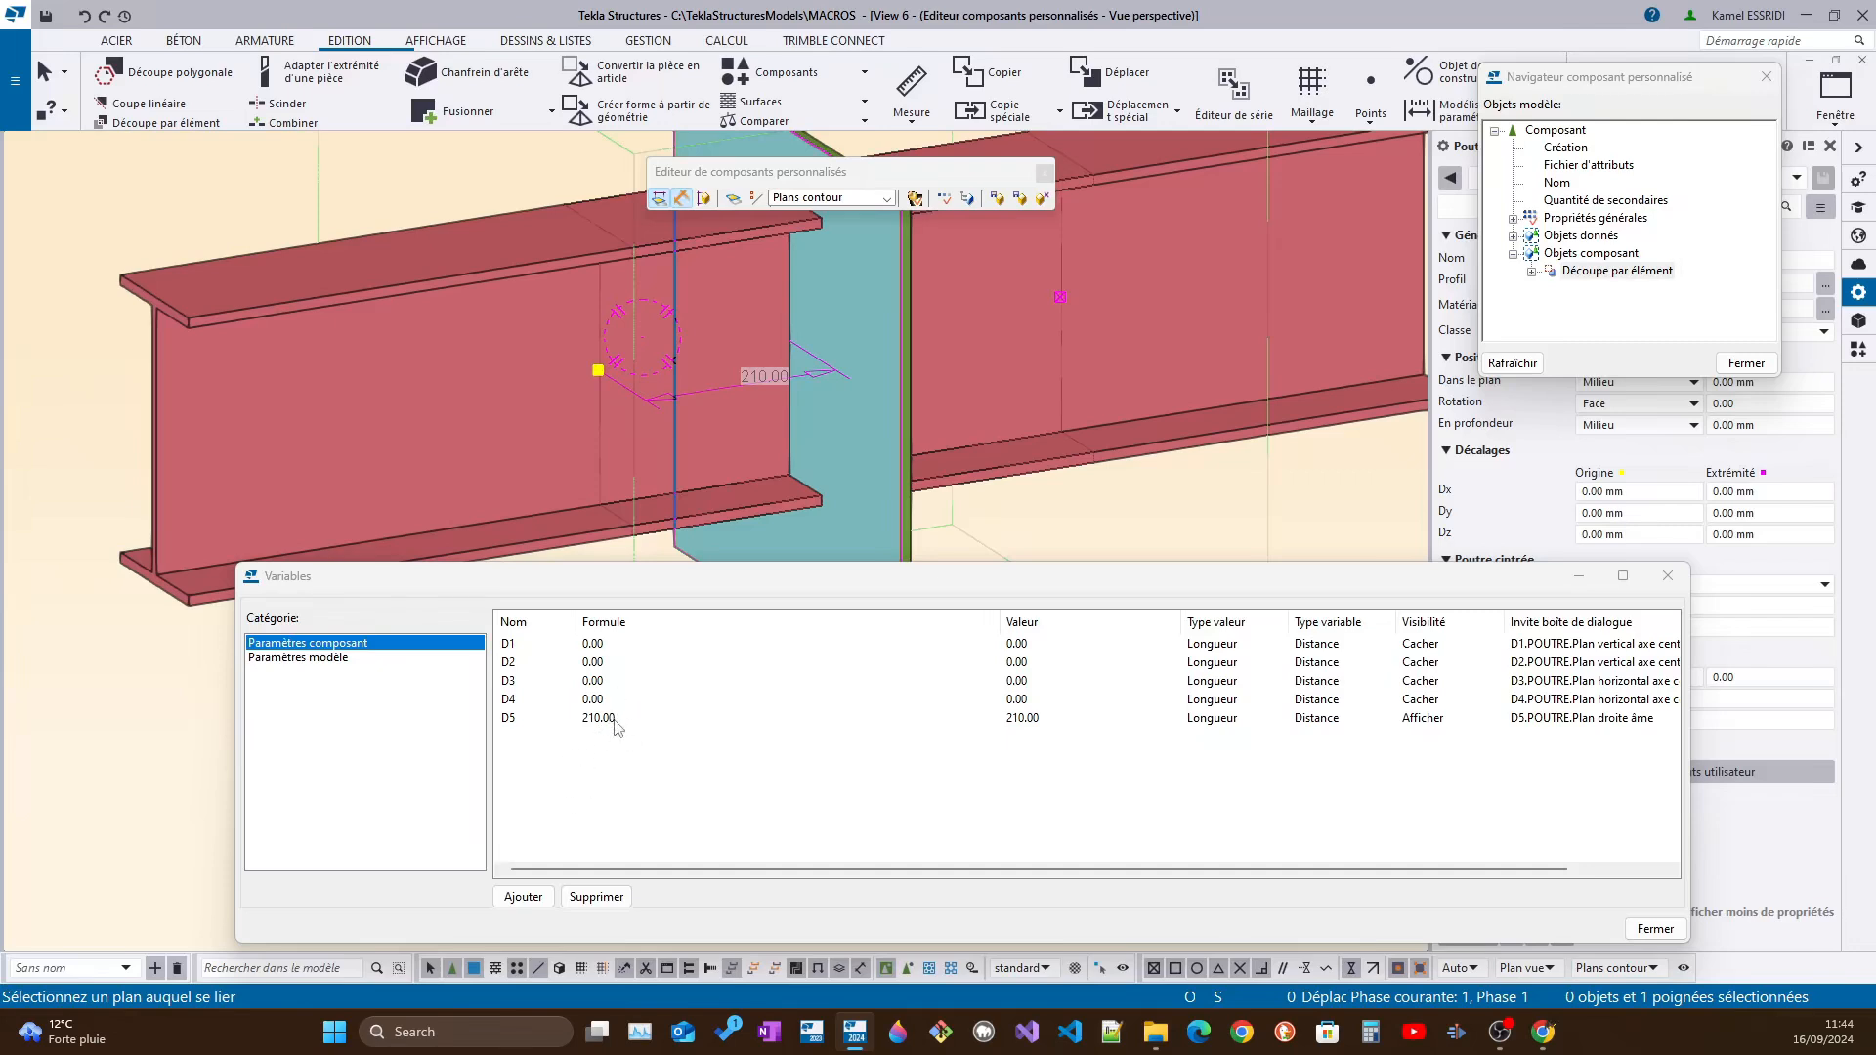
# Bind the cutting part's end handle to the plate's contour plane on the opposite side
pyautogui.keyDown('ctrl'); pyautogui.moveTo(806, 408); pyautogui.dragTo(850, 412, button='middle'); pyautogui.keyUp('ctrl')
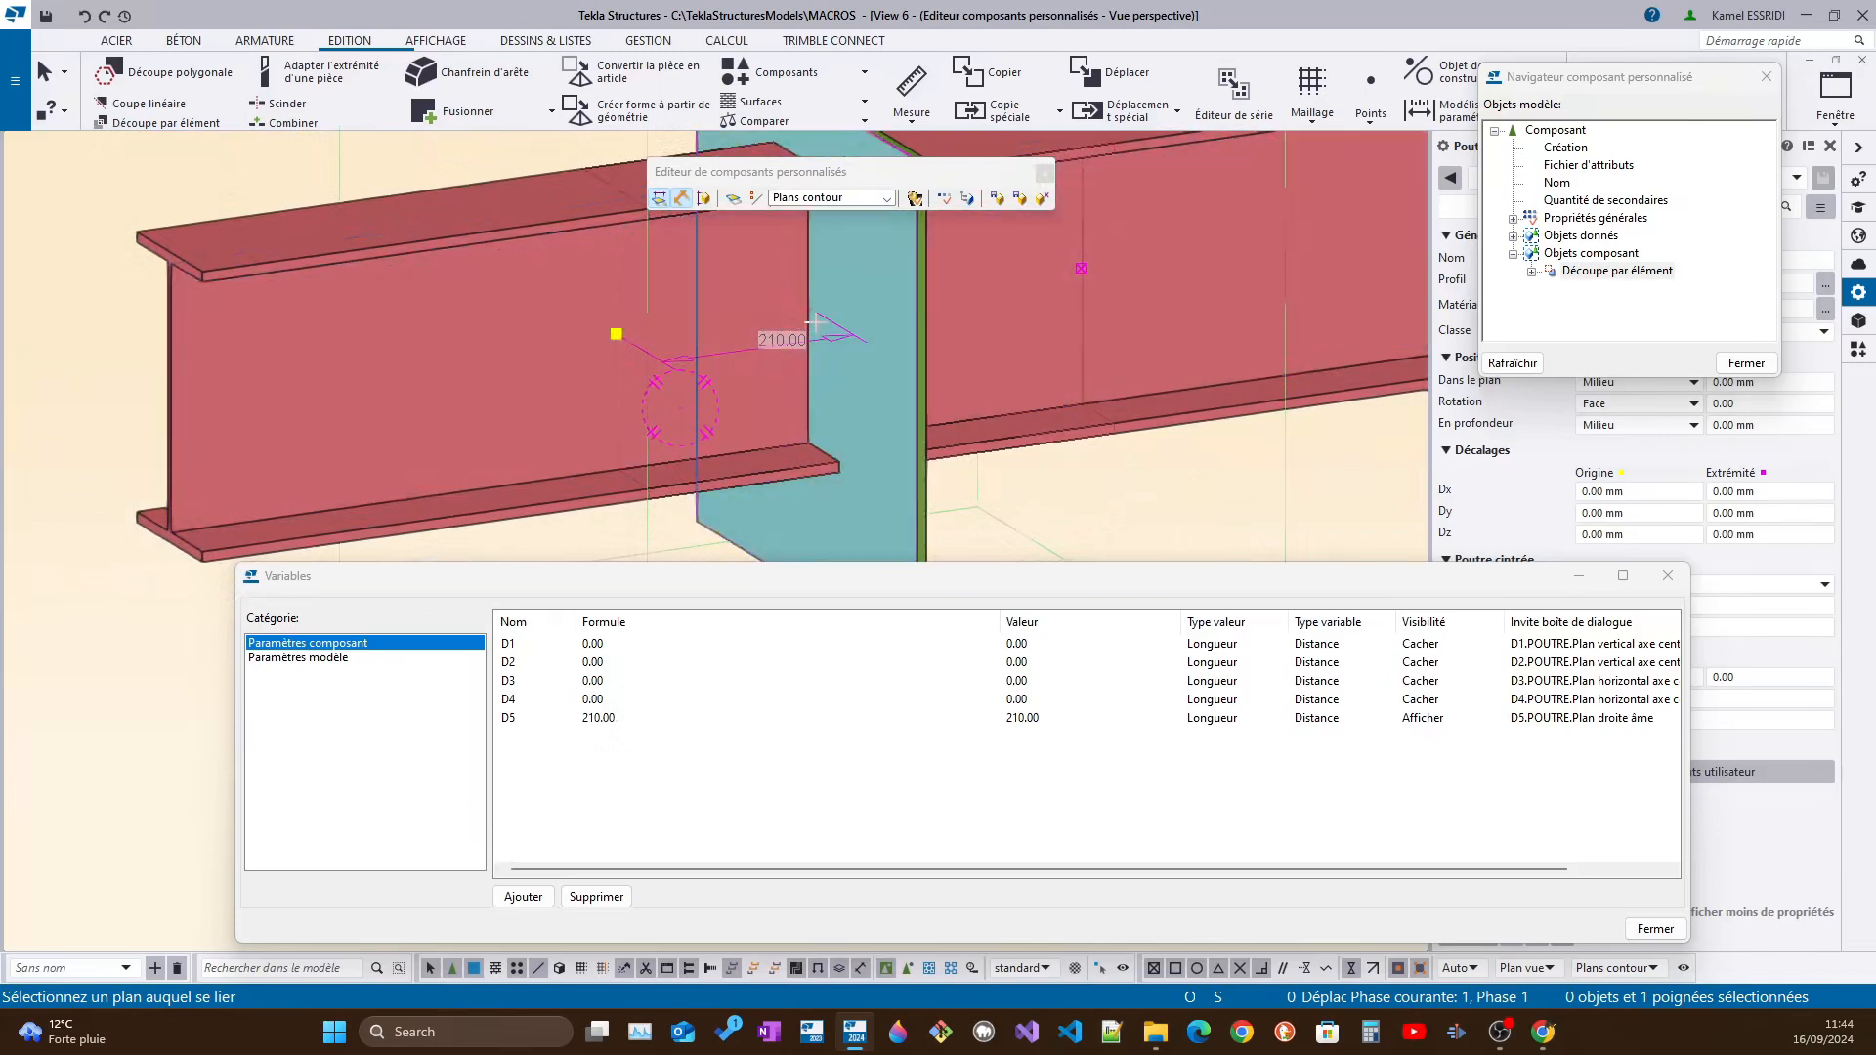
pyautogui.keyDown('ctrl'); pyautogui.moveTo(814, 322); pyautogui.dragTo(968, 283, button='middle'); pyautogui.keyUp('ctrl')
pyautogui.scroll(-2, 929, 368)
pyautogui.keyDown('ctrl'); pyautogui.moveTo(929, 369); pyautogui.dragTo(746, 394, button='middle'); pyautogui.keyUp('ctrl')
pyautogui.scroll(2, 1040, 357)
pyautogui.press('Escape')
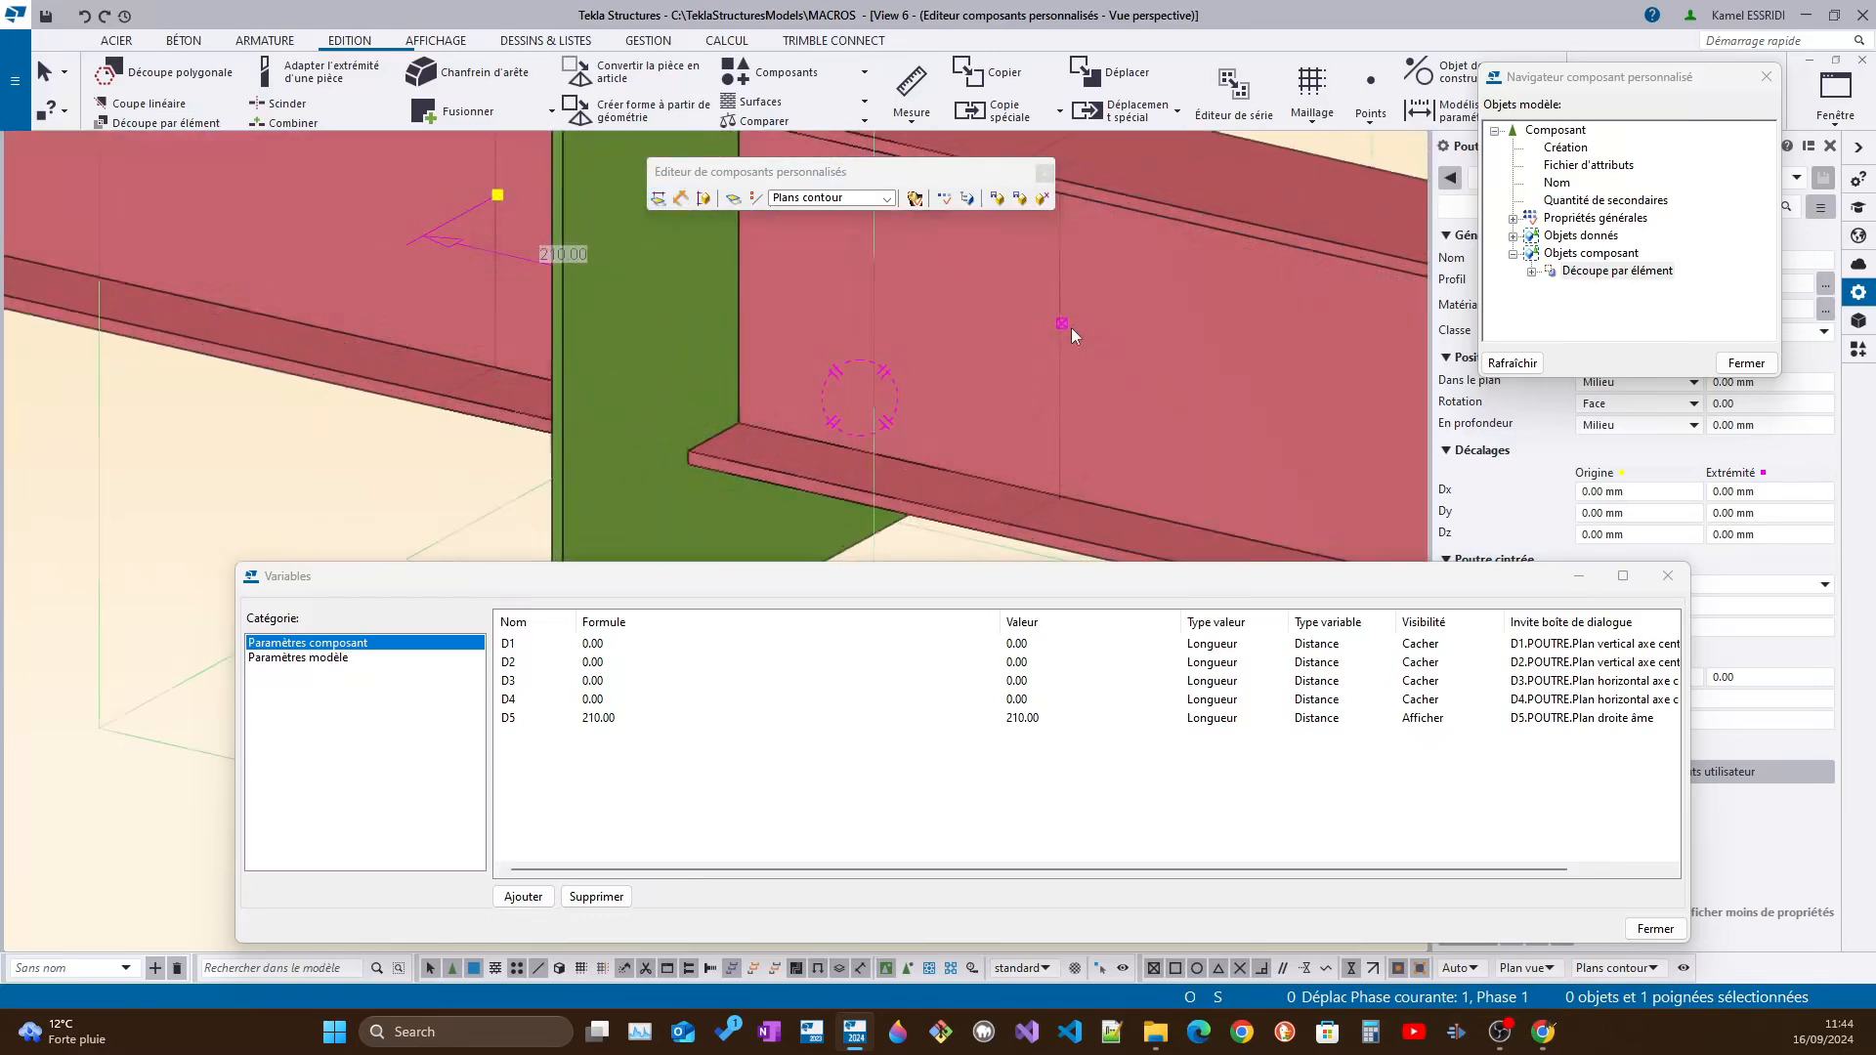
pyautogui.rightClick(1069, 326)
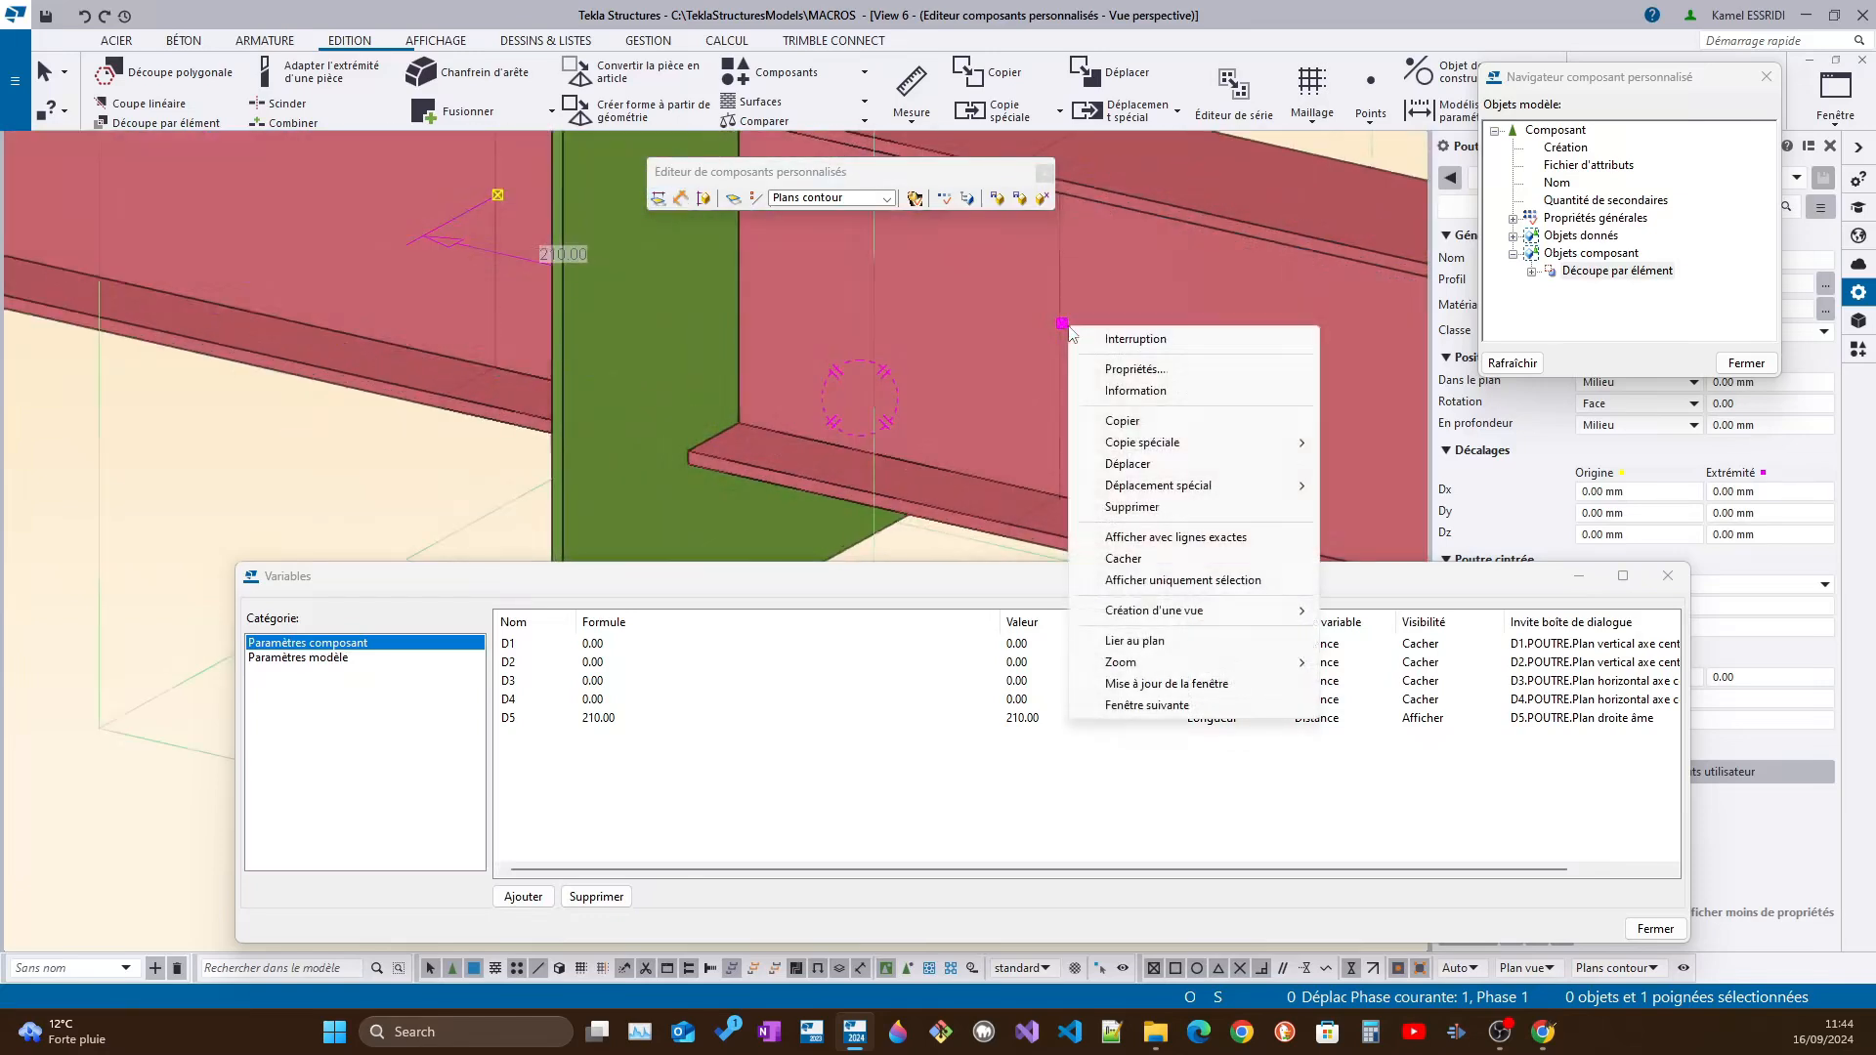
pyautogui.click(1124, 641)
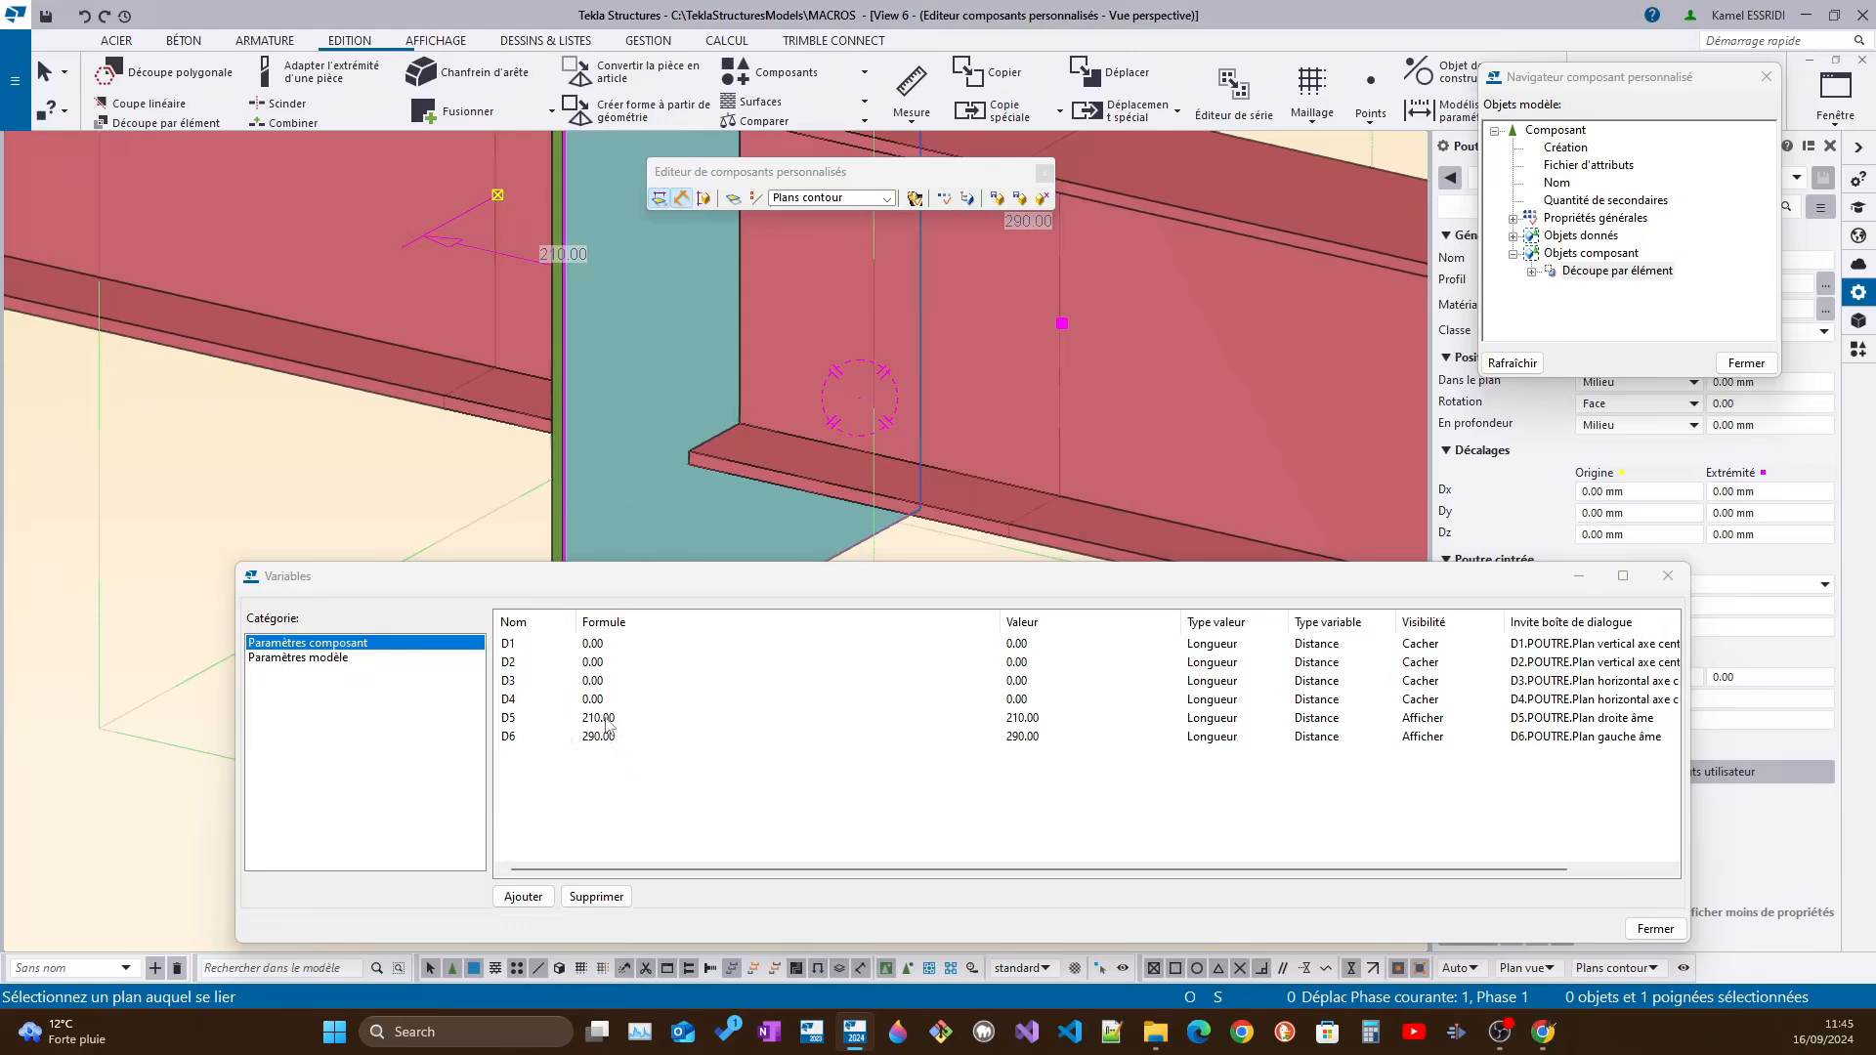
# Set the formulas of distance variables D5 and D6 to 10
pyautogui.click(622, 719)
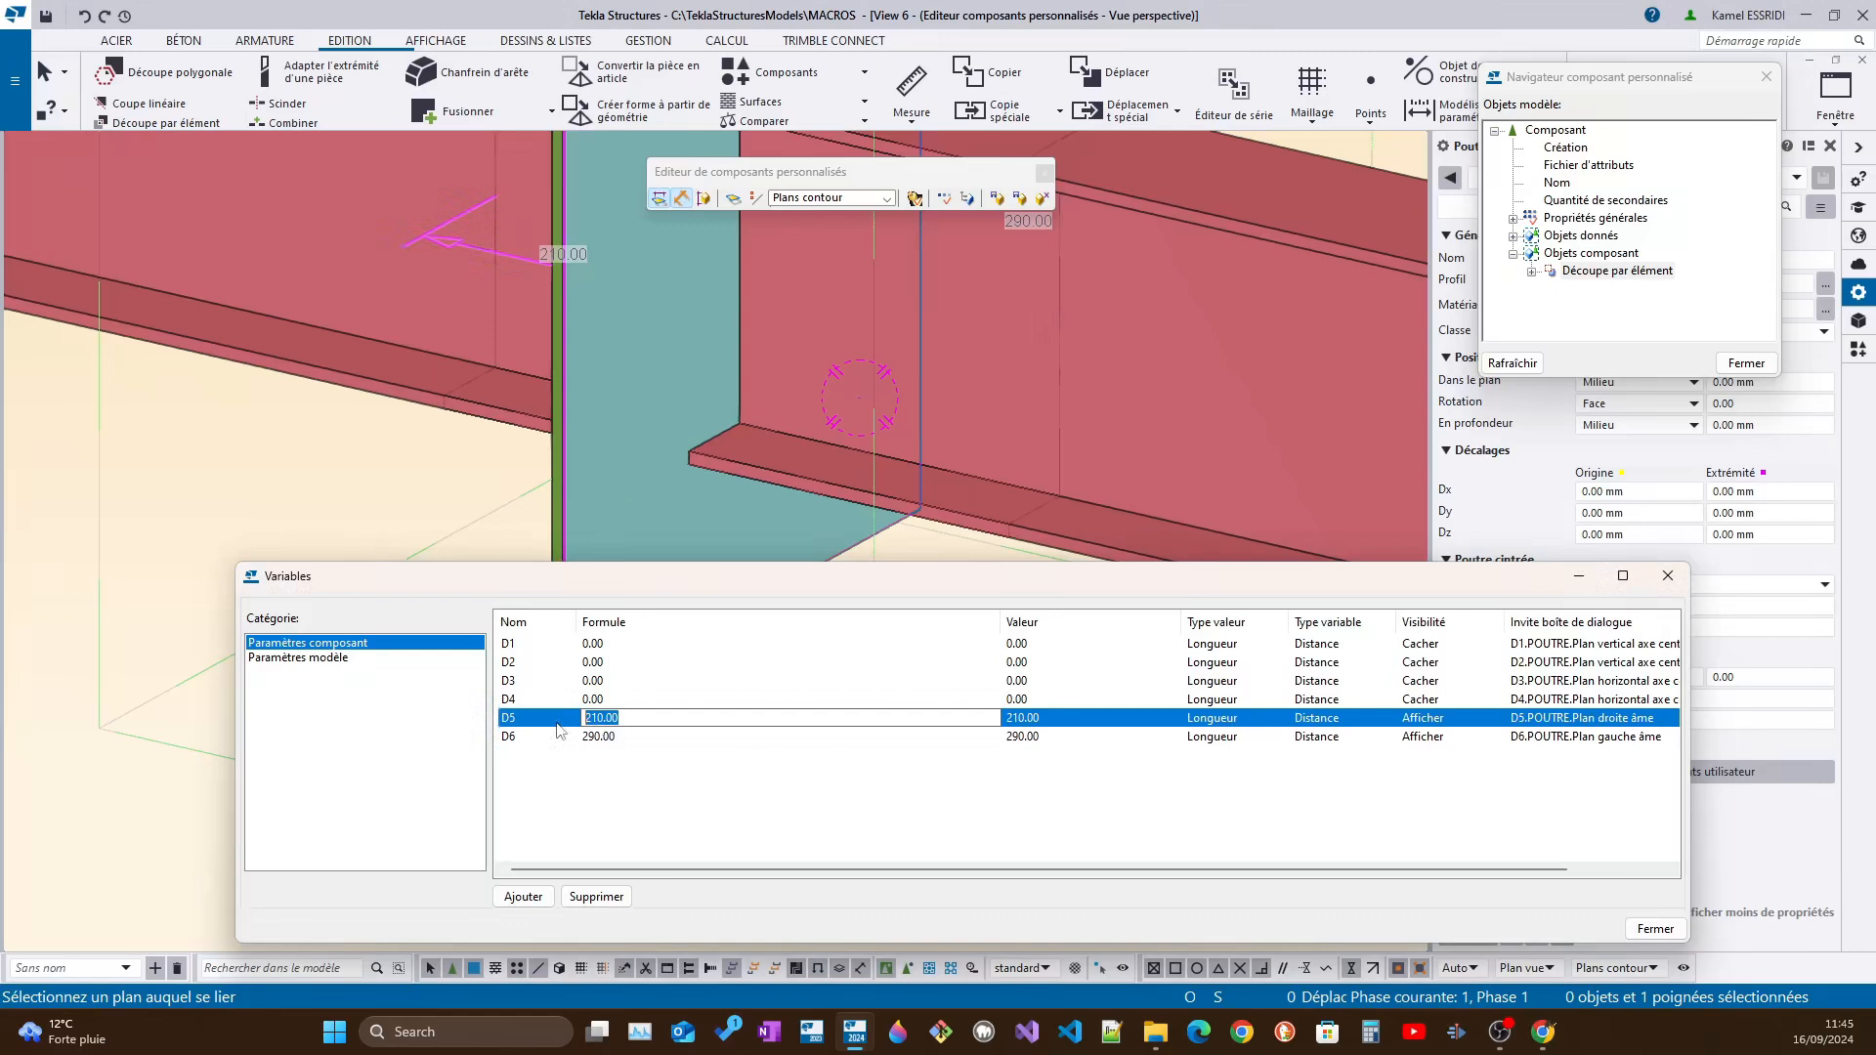
pyautogui.write('10')
pyautogui.click(626, 739)
pyautogui.write('10')
pyautogui.moveTo(606, 735); pyautogui.dragTo(528, 739)
pyautogui.write('0')
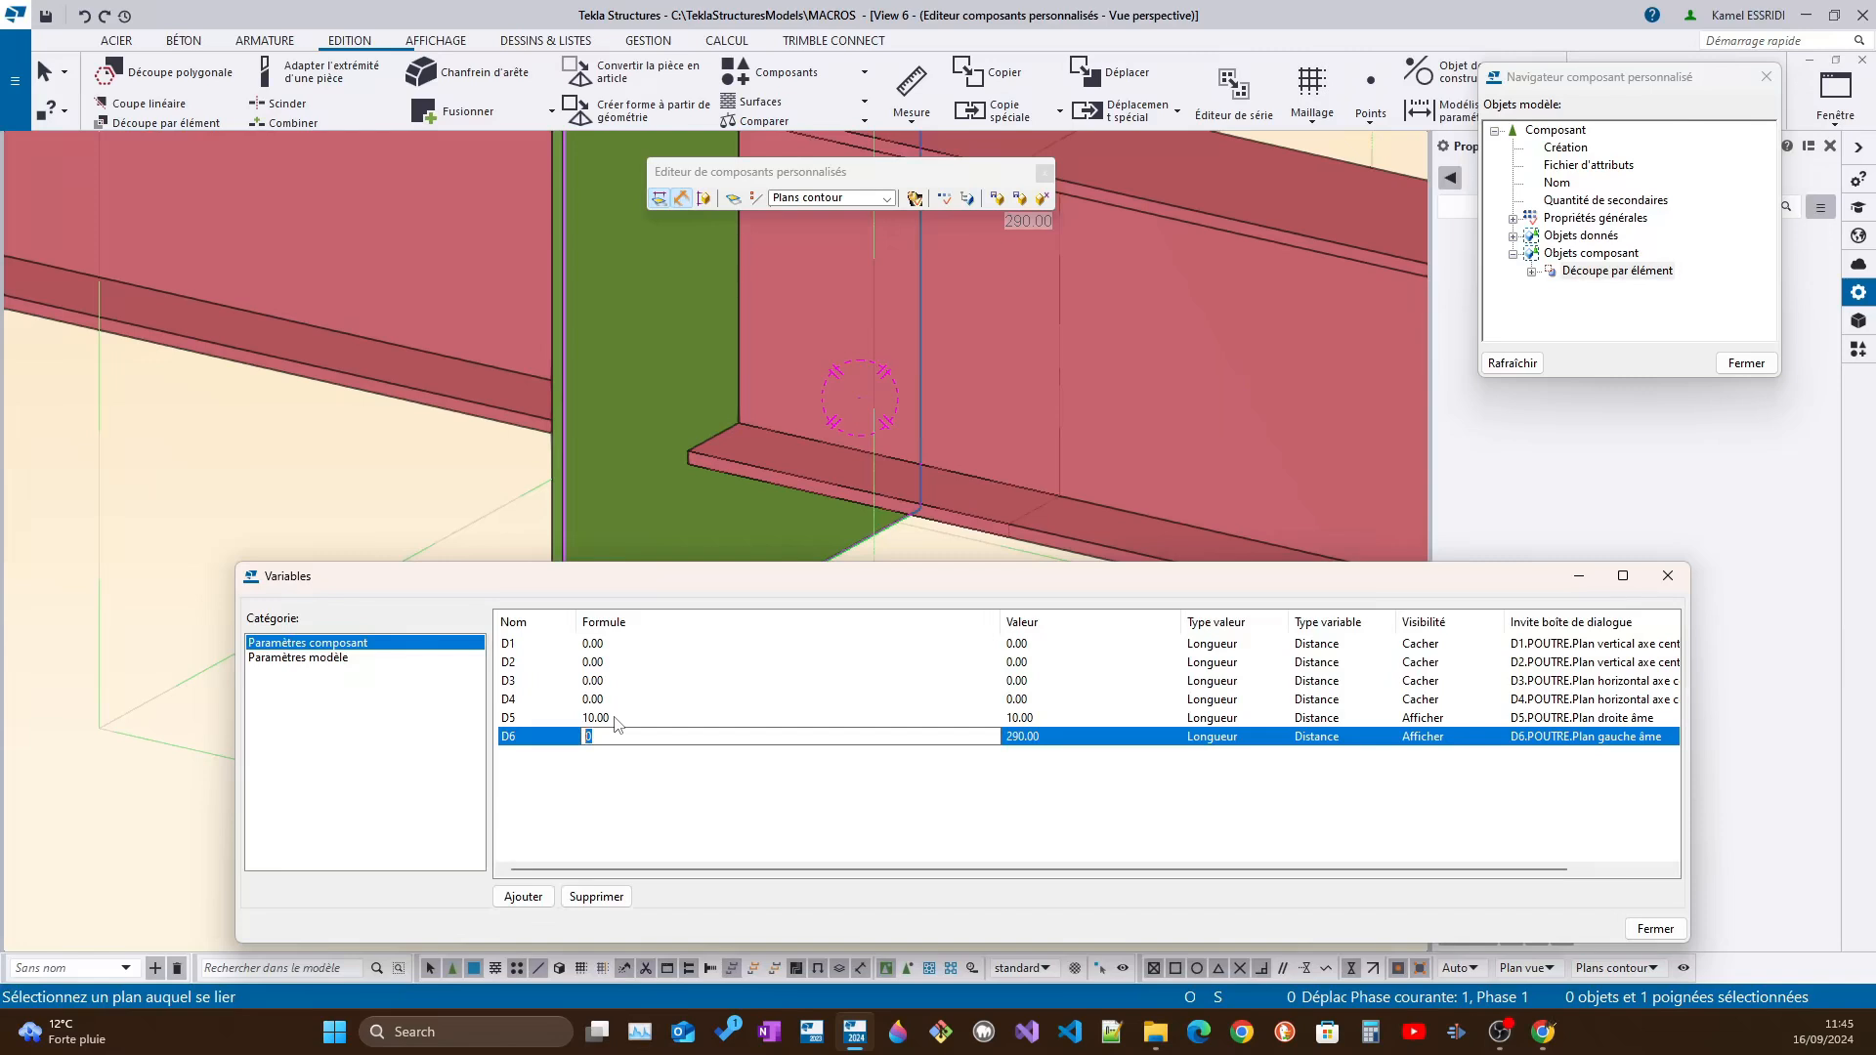
pyautogui.write('10')
pyautogui.press('Return')
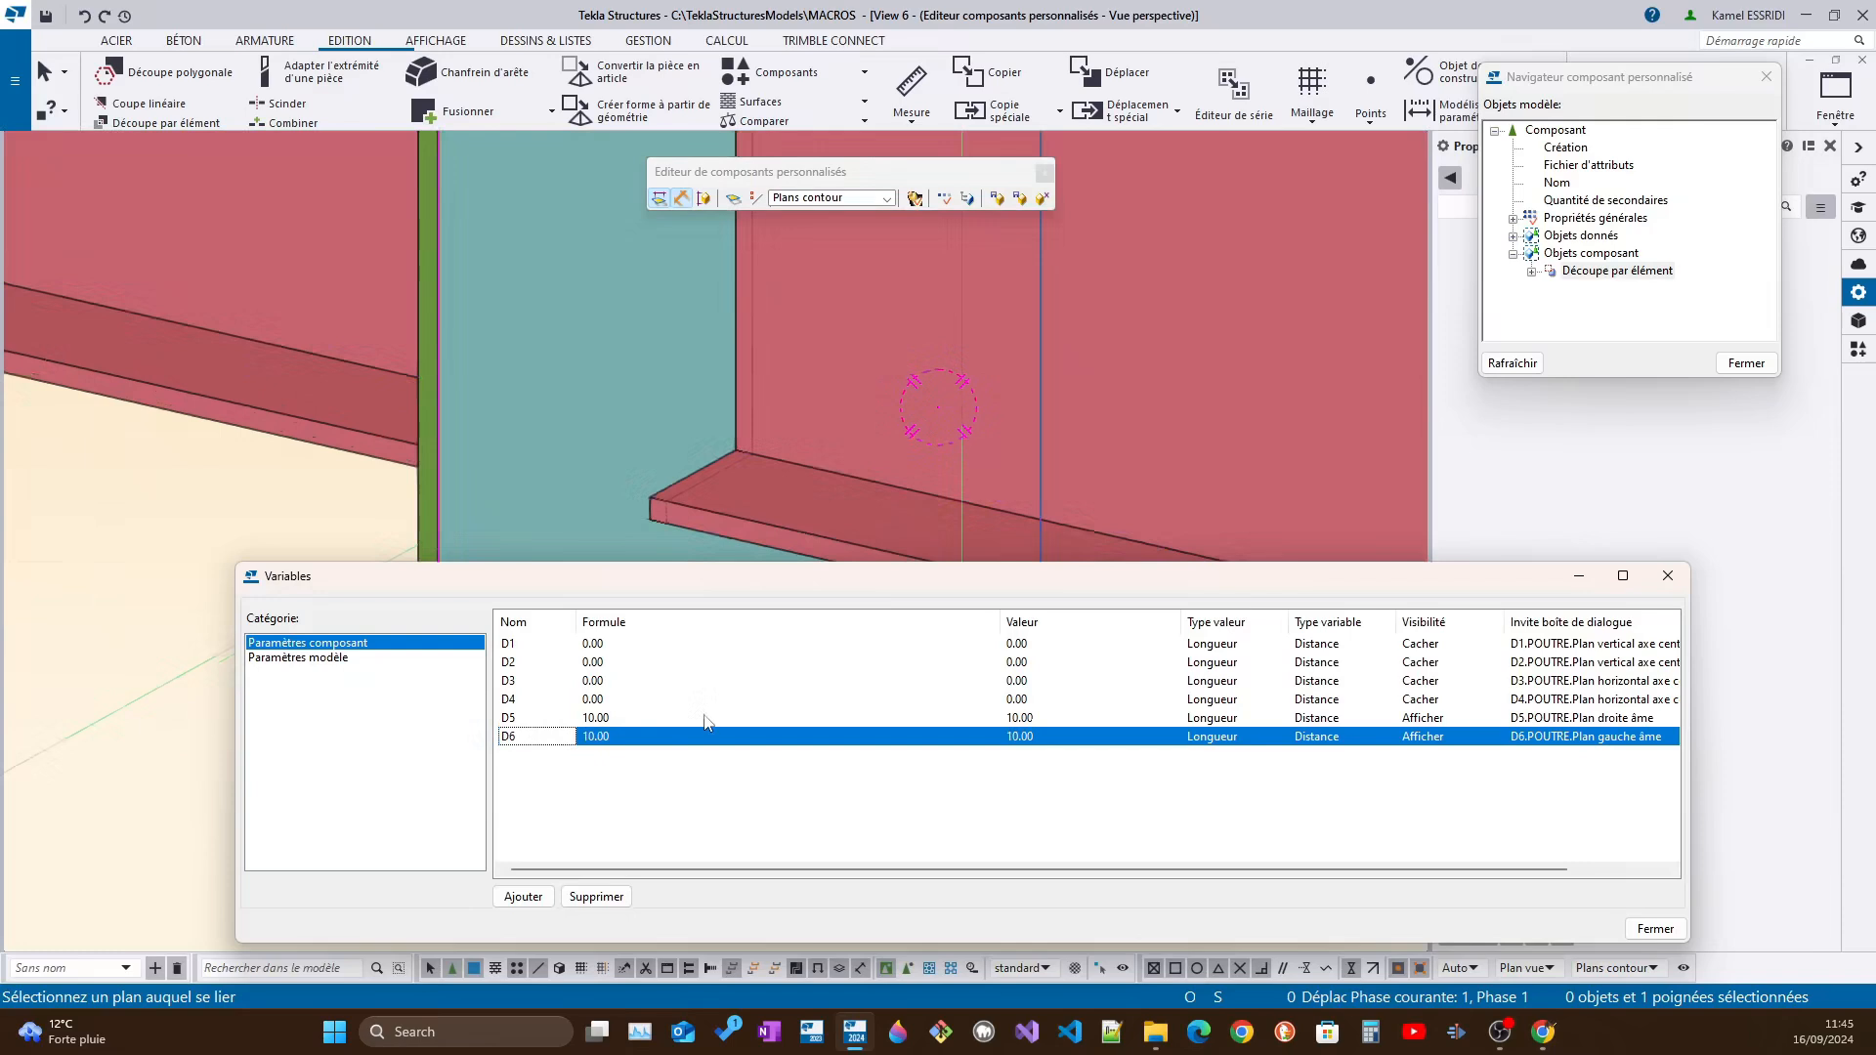
# Set the formulas of distance variables D6 and D5 to 30 and check the cut's ends on both sides of the plate
pyautogui.click(642, 737)
pyautogui.write('3')
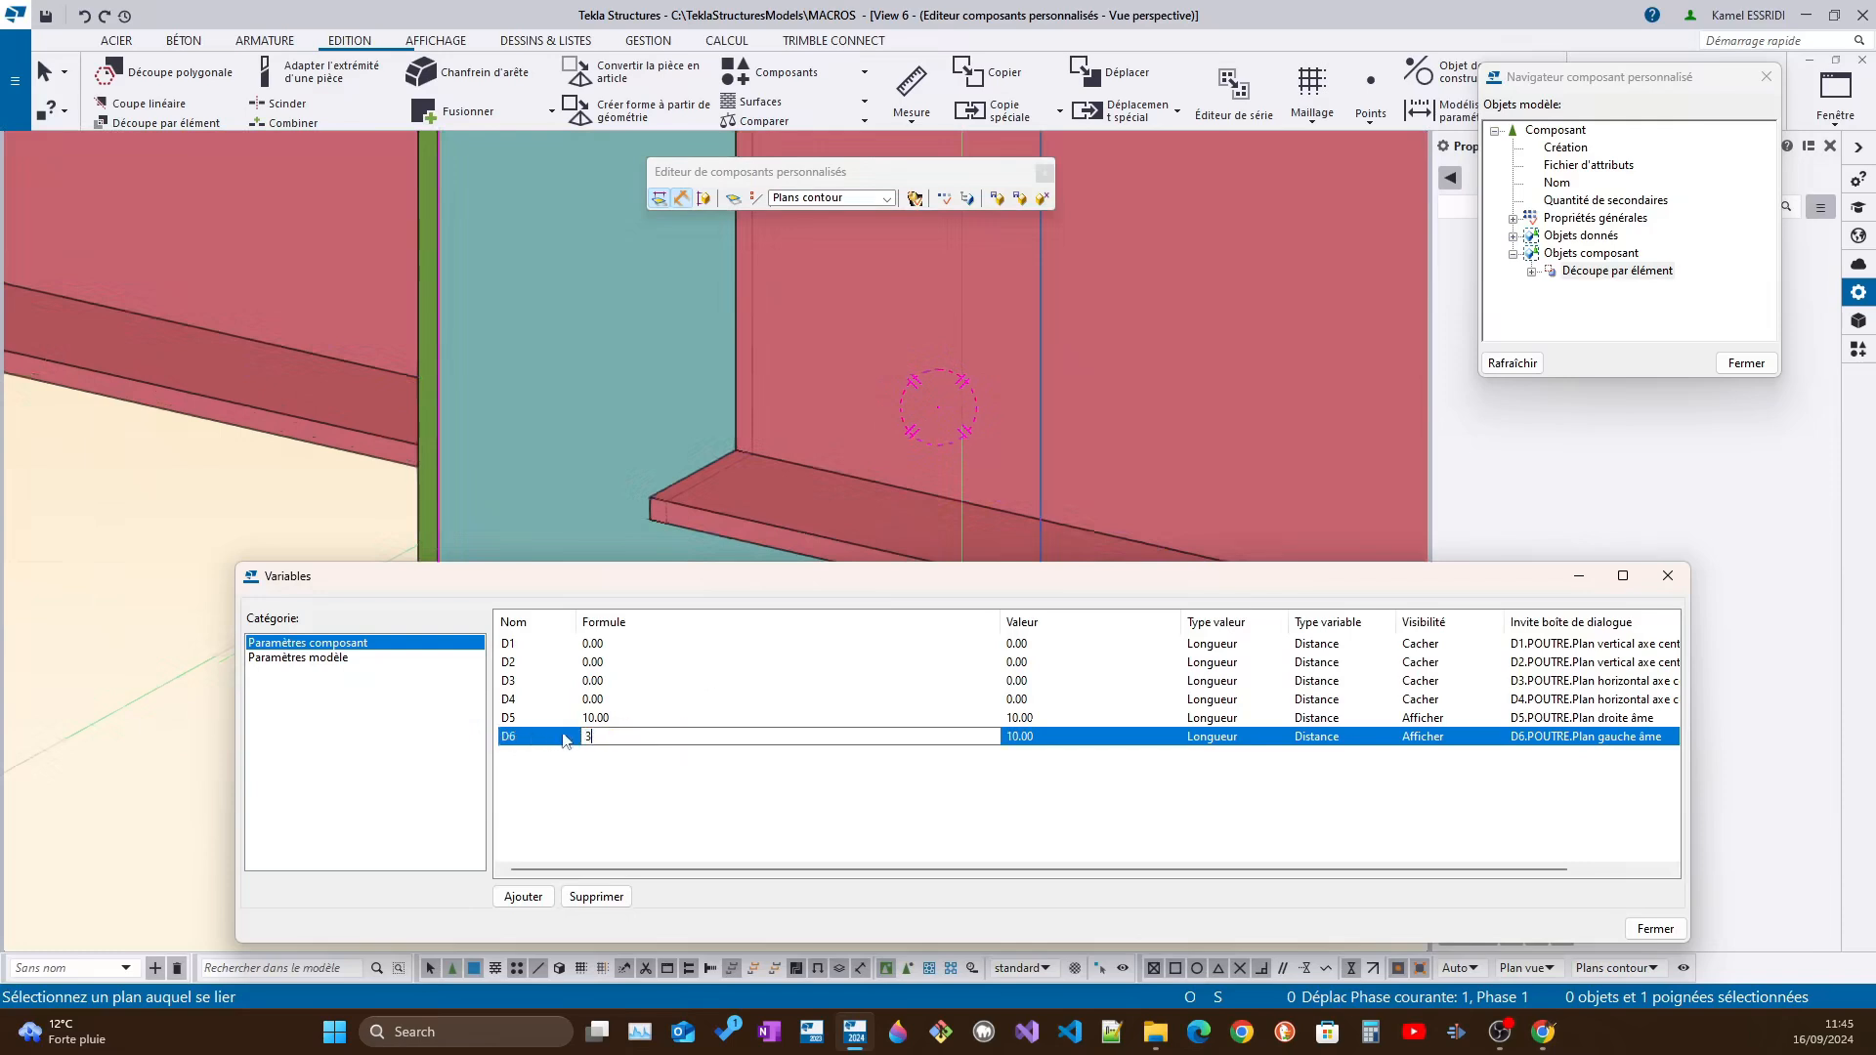
pyautogui.write('0')
pyautogui.click(603, 718)
pyautogui.moveTo(626, 718); pyautogui.dragTo(566, 714)
pyautogui.write('30')
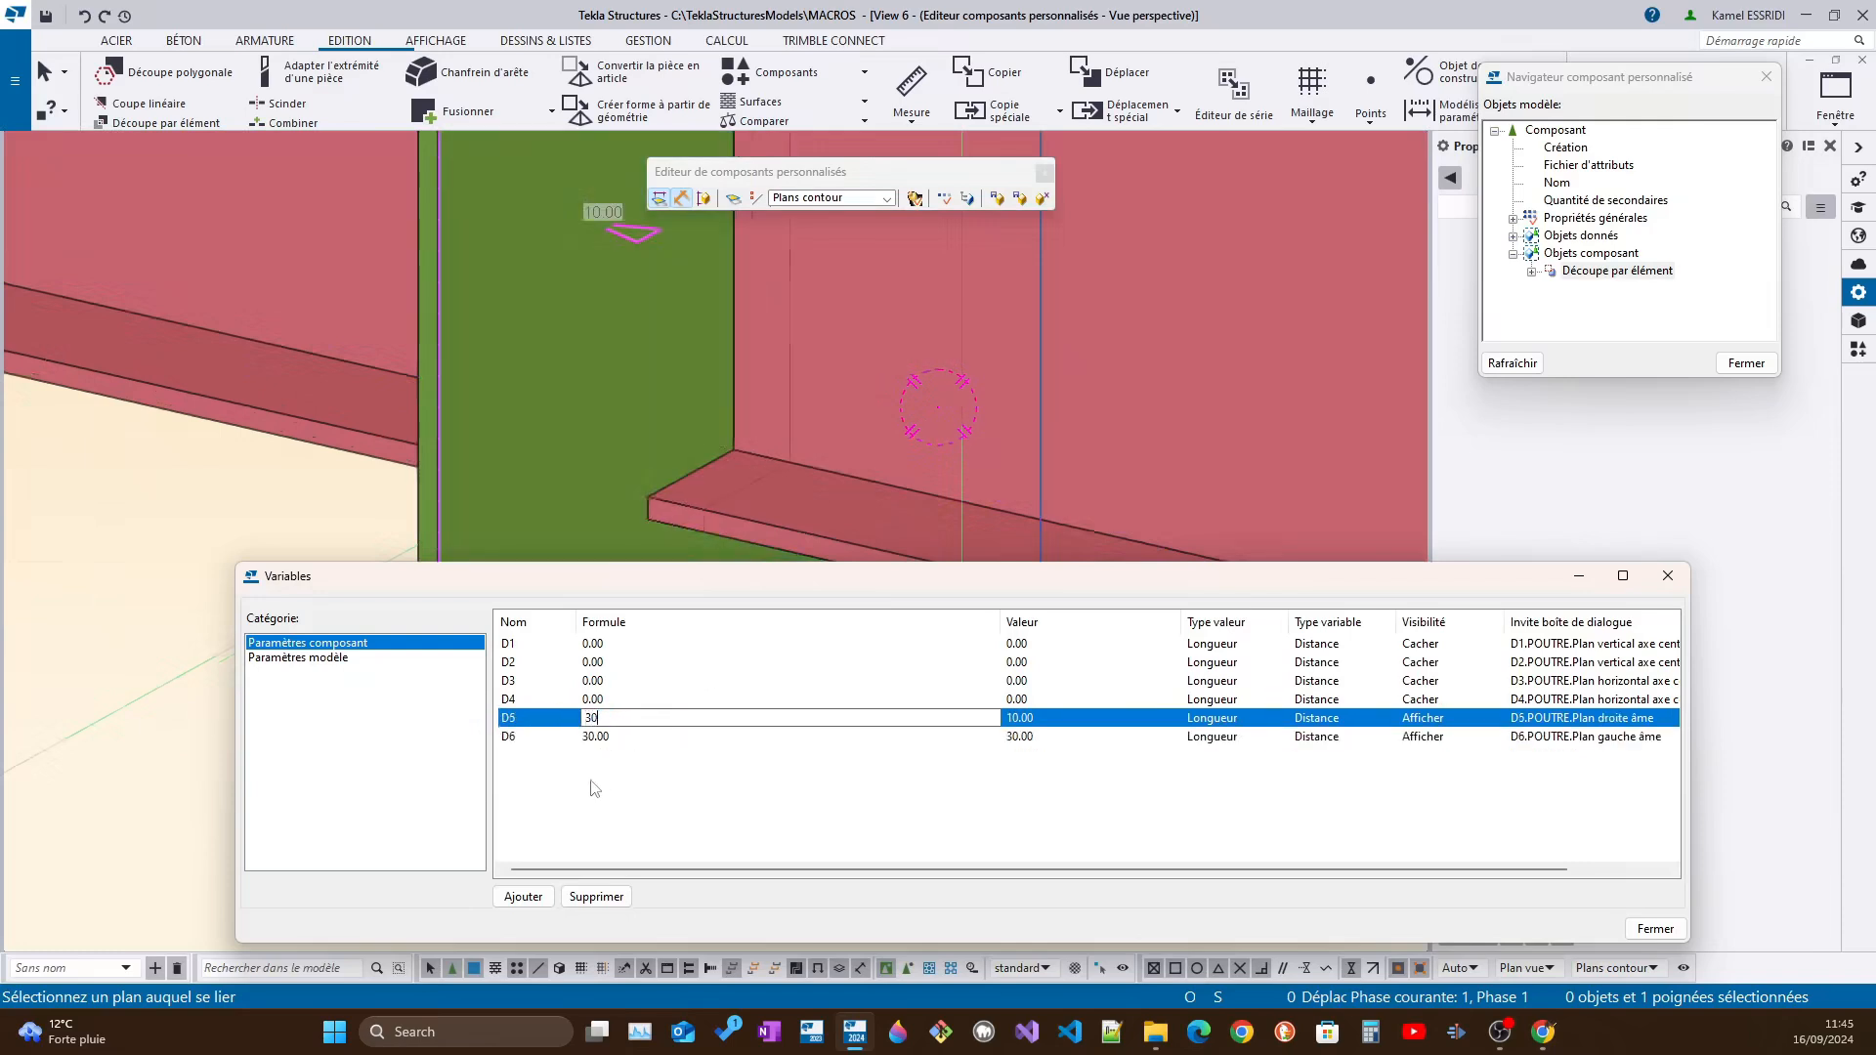
pyautogui.press('Return')
pyautogui.scroll(-3, 943, 365)
pyautogui.scroll(2, 860, 411)
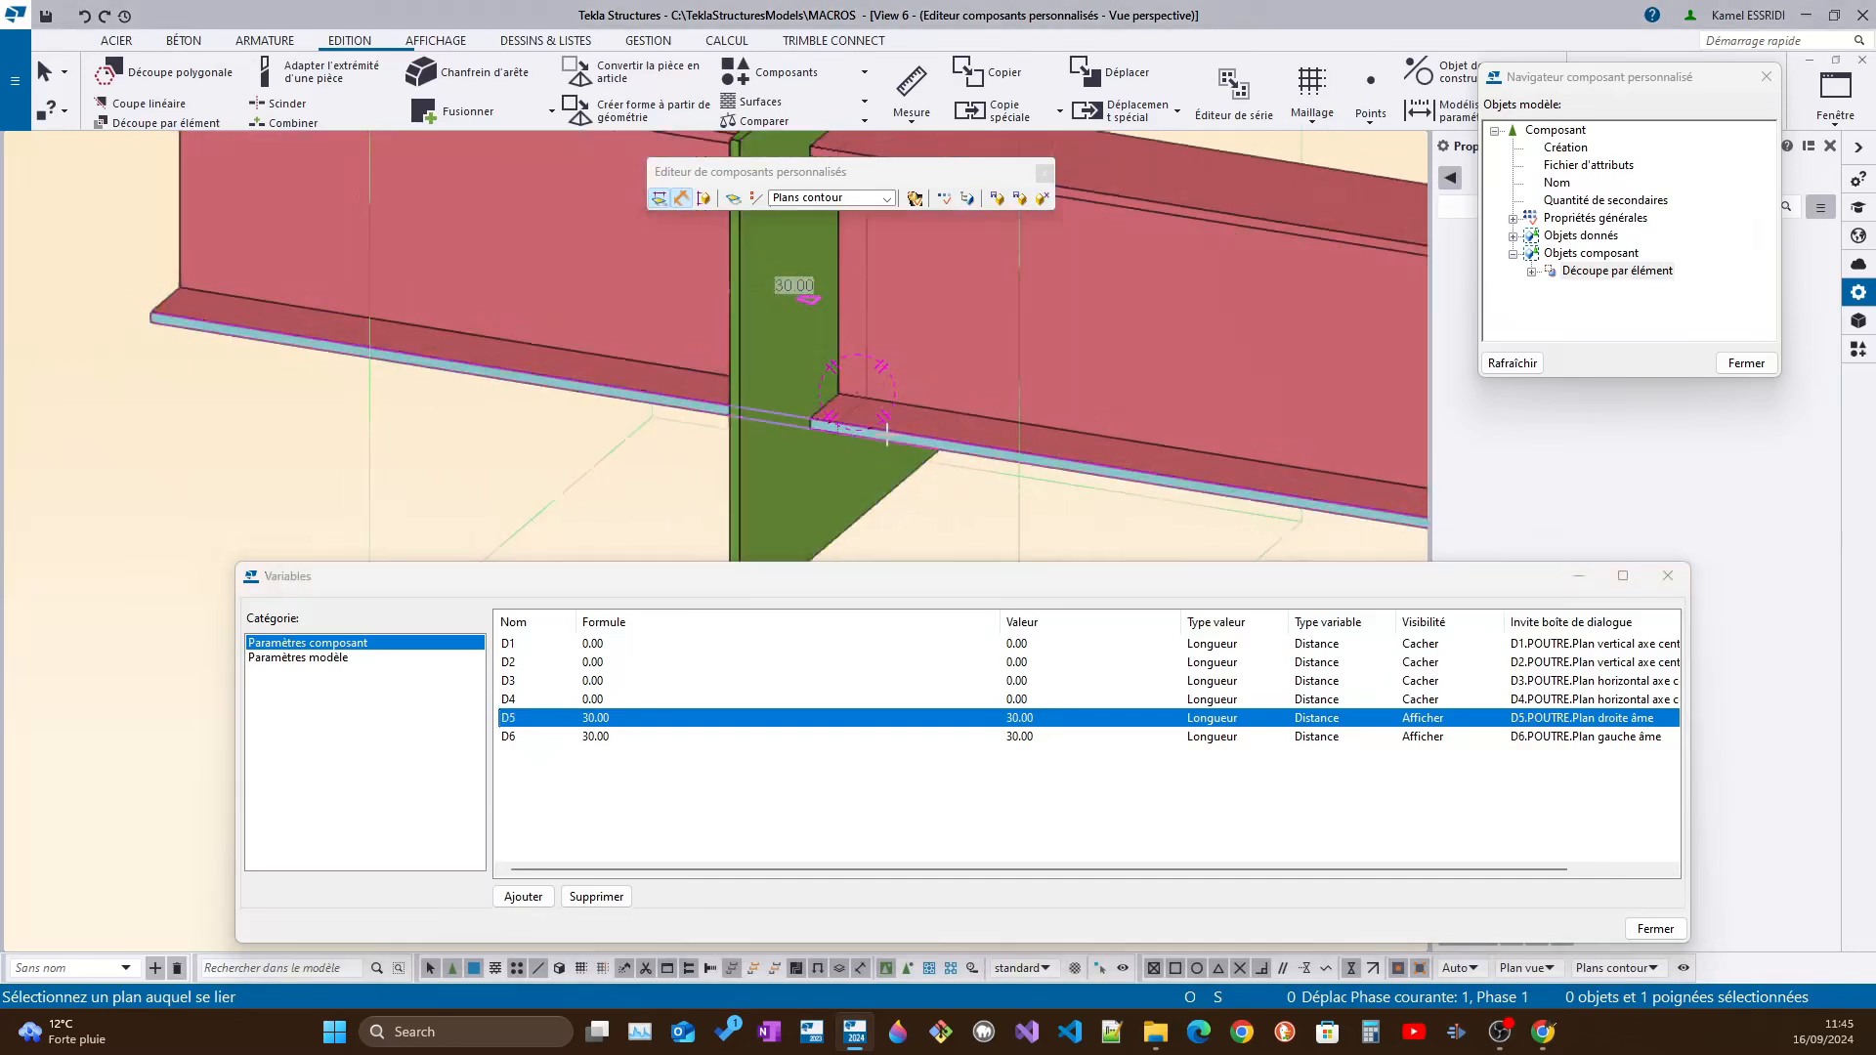
pyautogui.keyDown('ctrl'); pyautogui.moveTo(817, 423); pyautogui.dragTo(1011, 422, button='middle'); pyautogui.keyUp('ctrl')
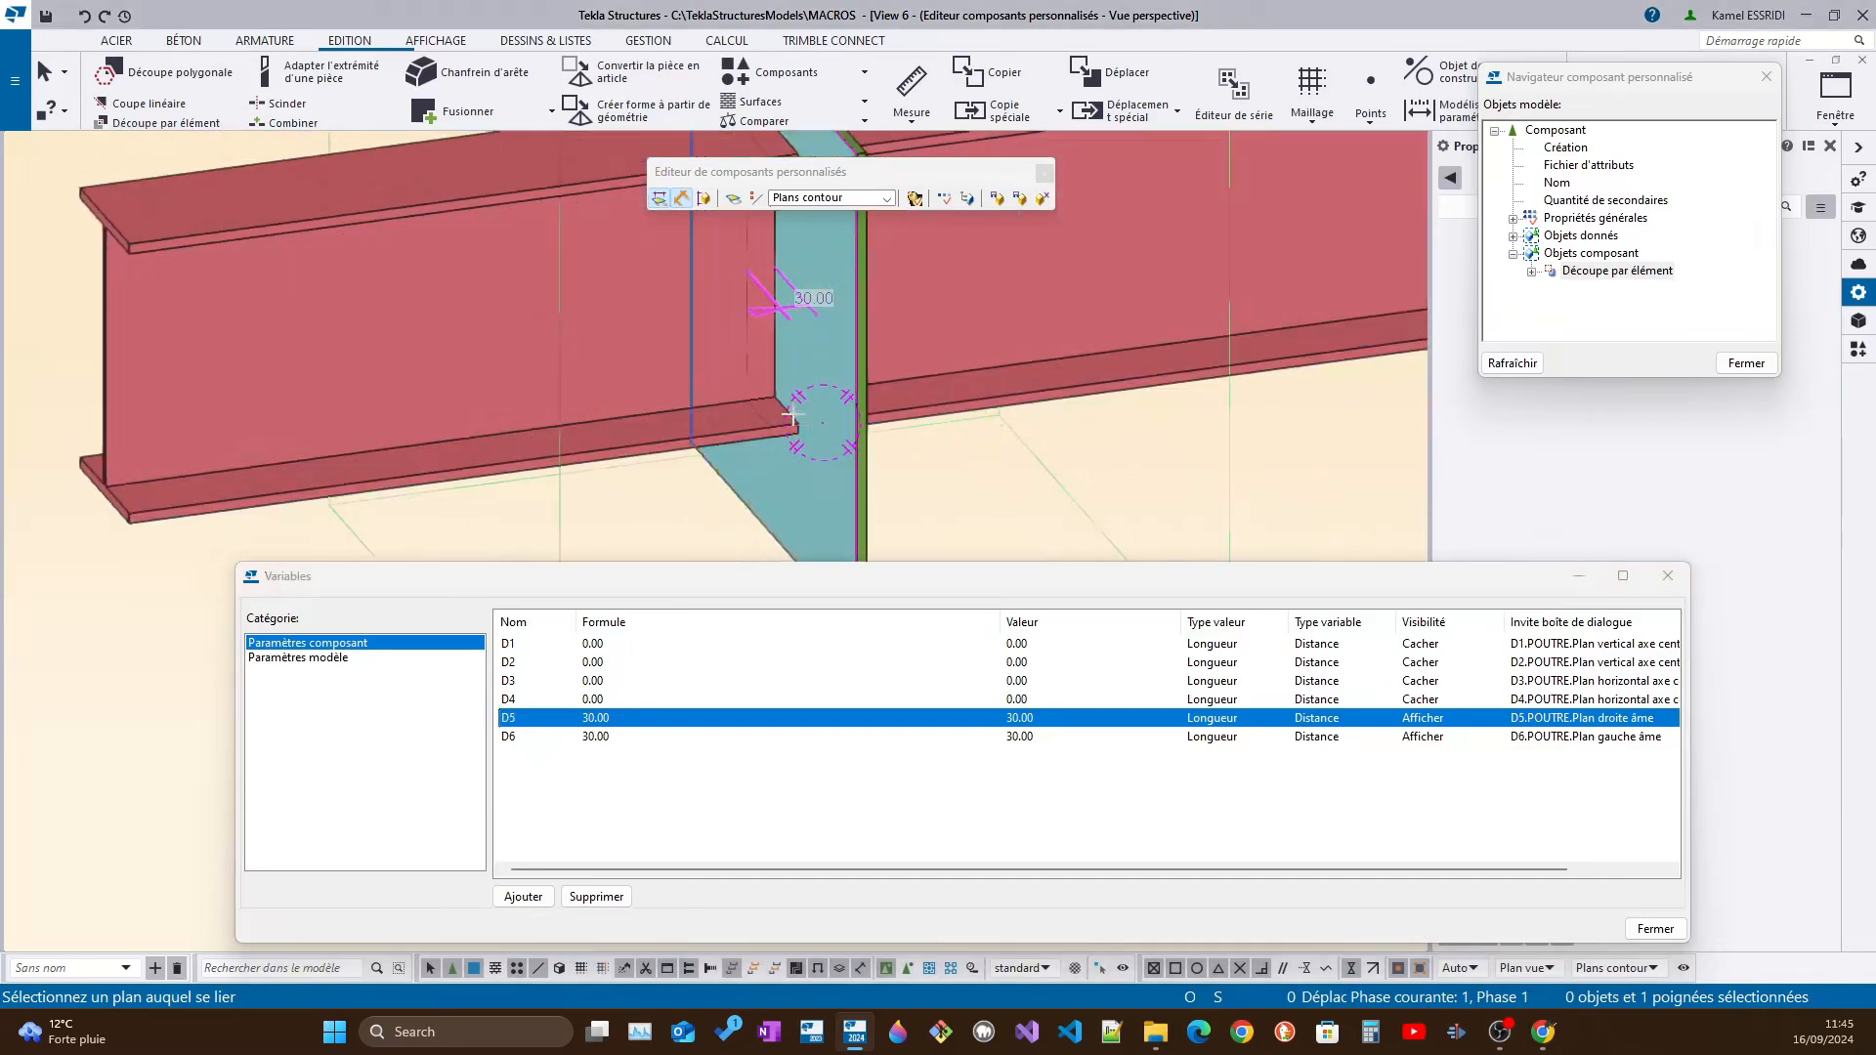
# Set the visibility of variables D5 and D6 to Cacher
pyautogui.click(1466, 721)
pyautogui.click(1473, 723)
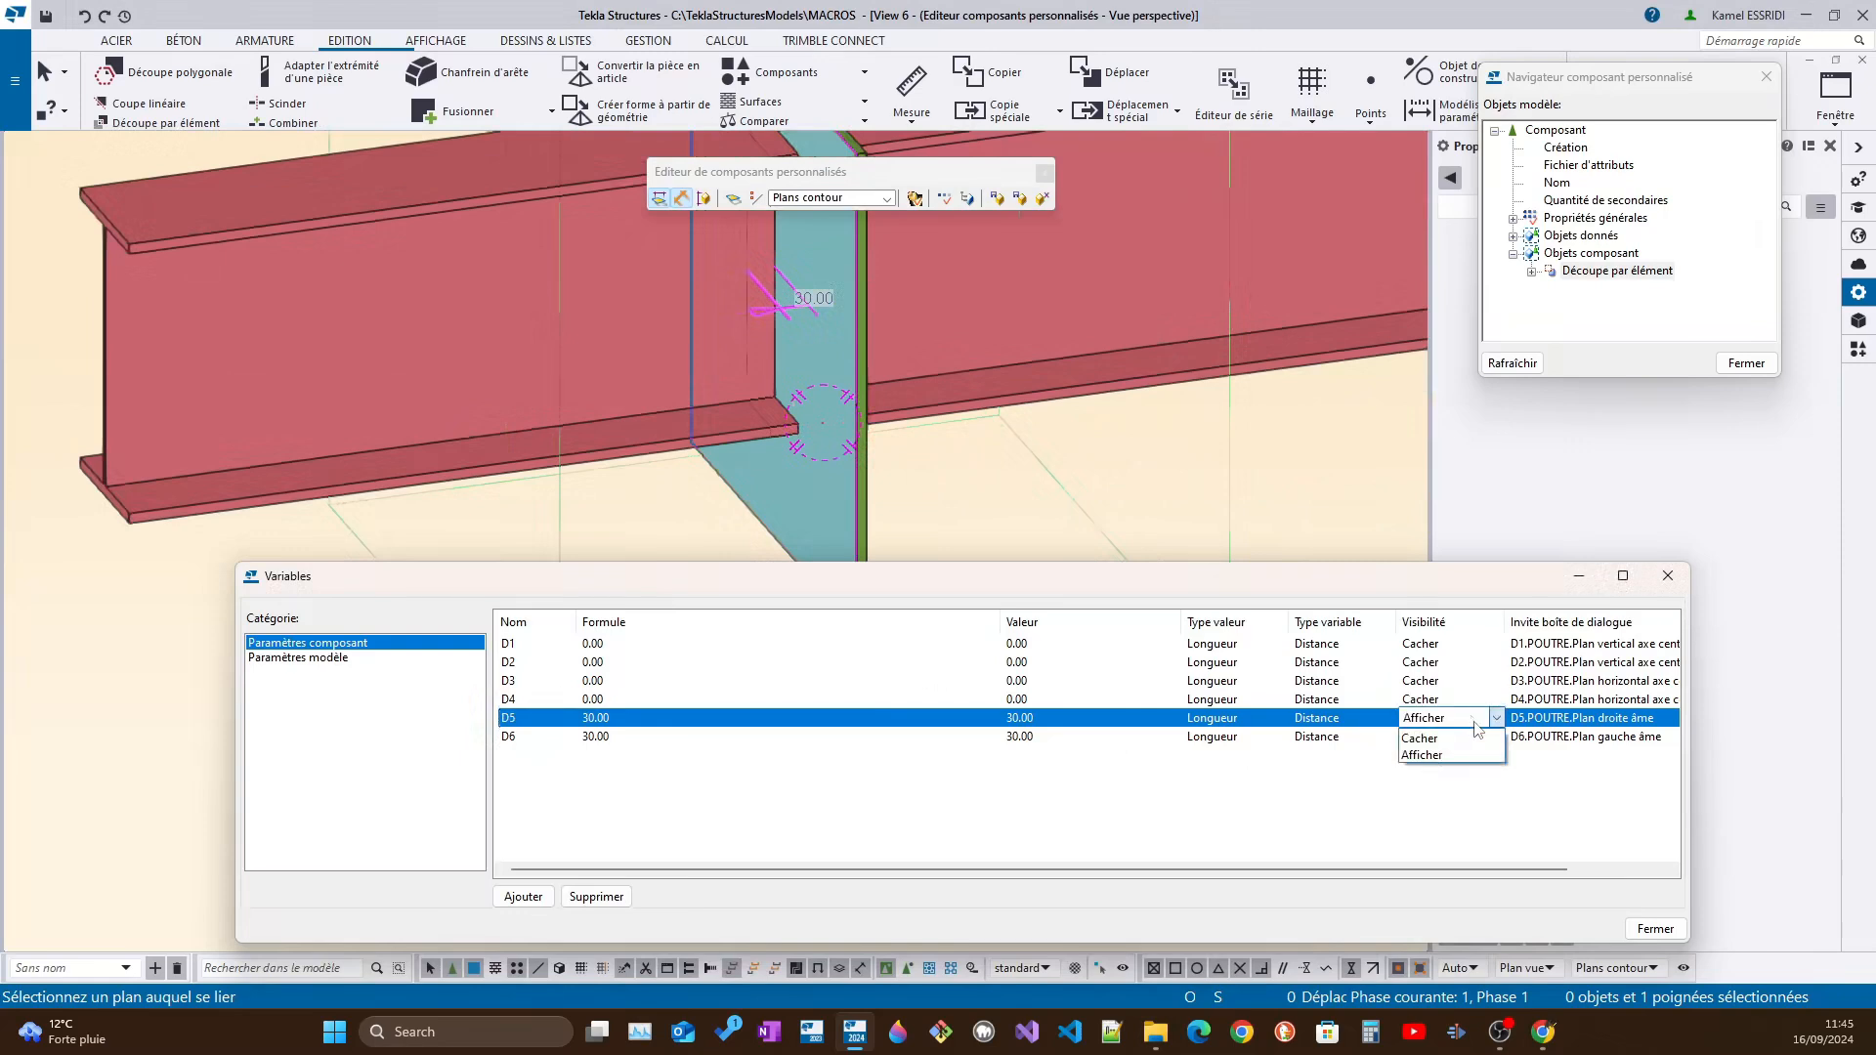
pyautogui.click(1467, 739)
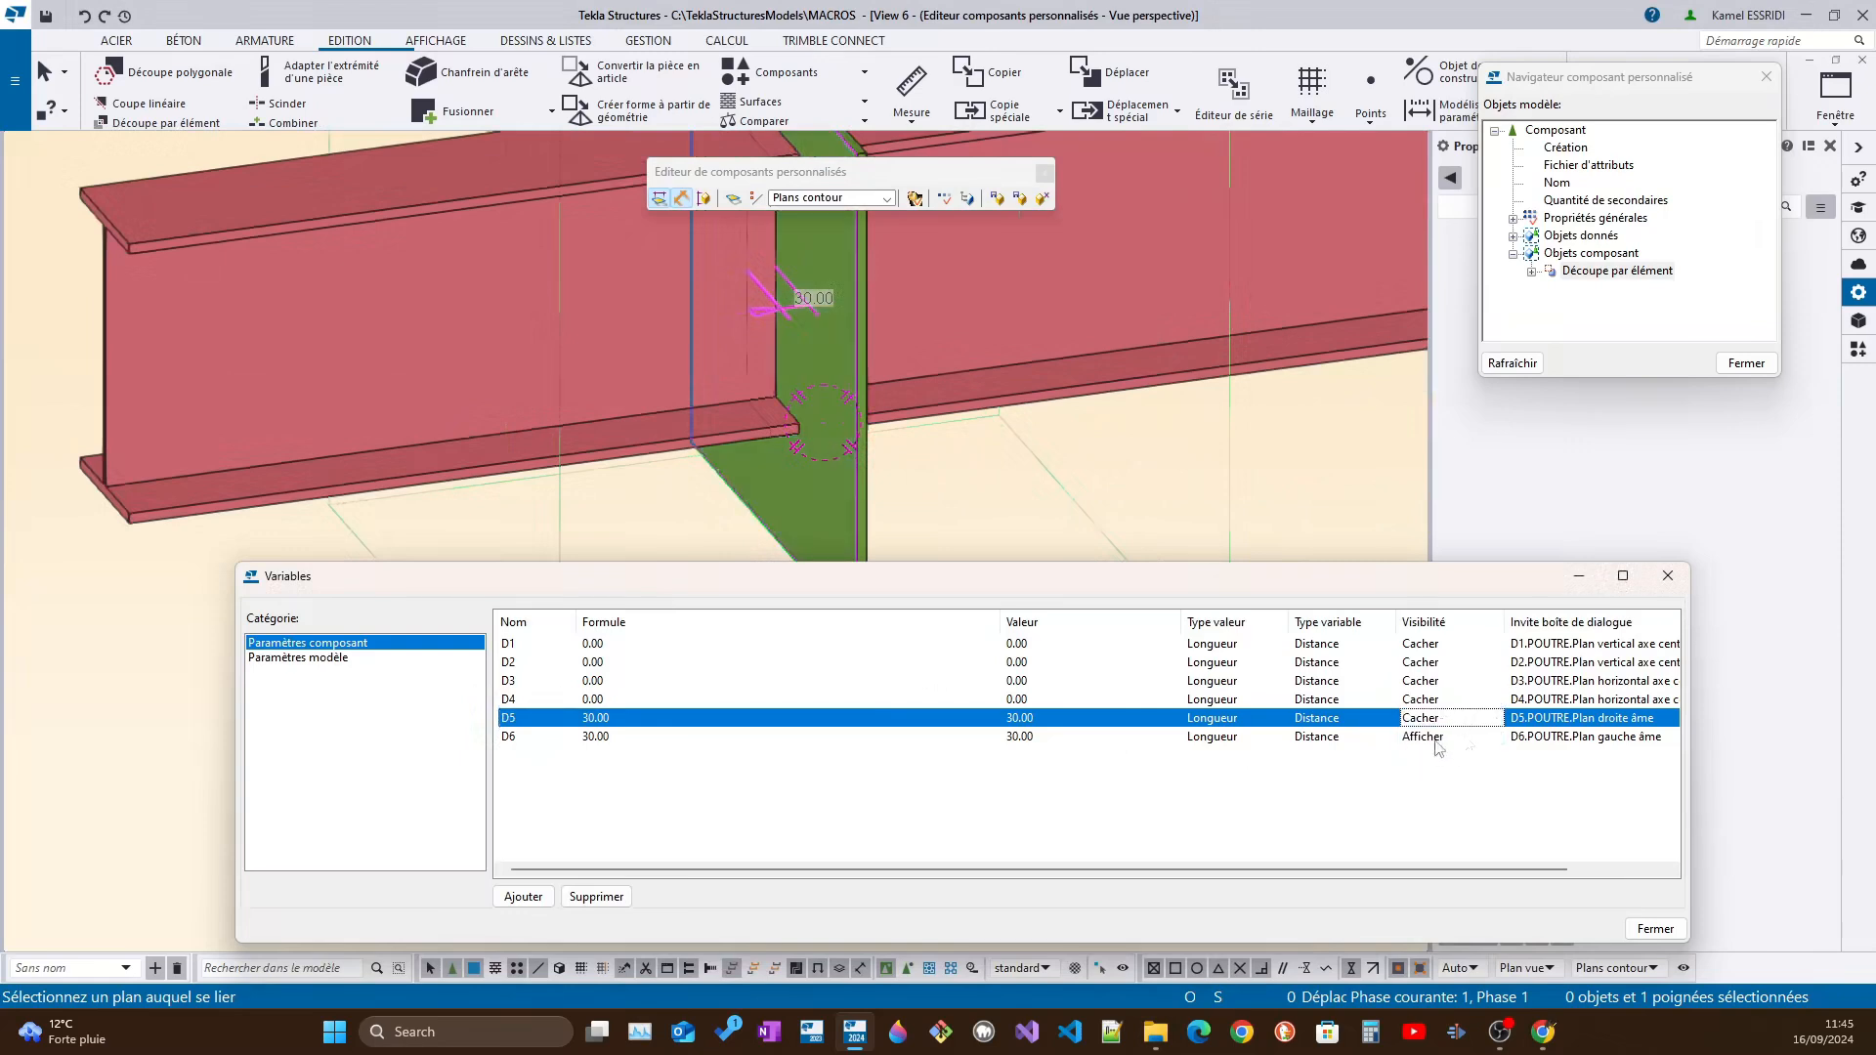
pyautogui.click(1463, 739)
pyautogui.click(1461, 739)
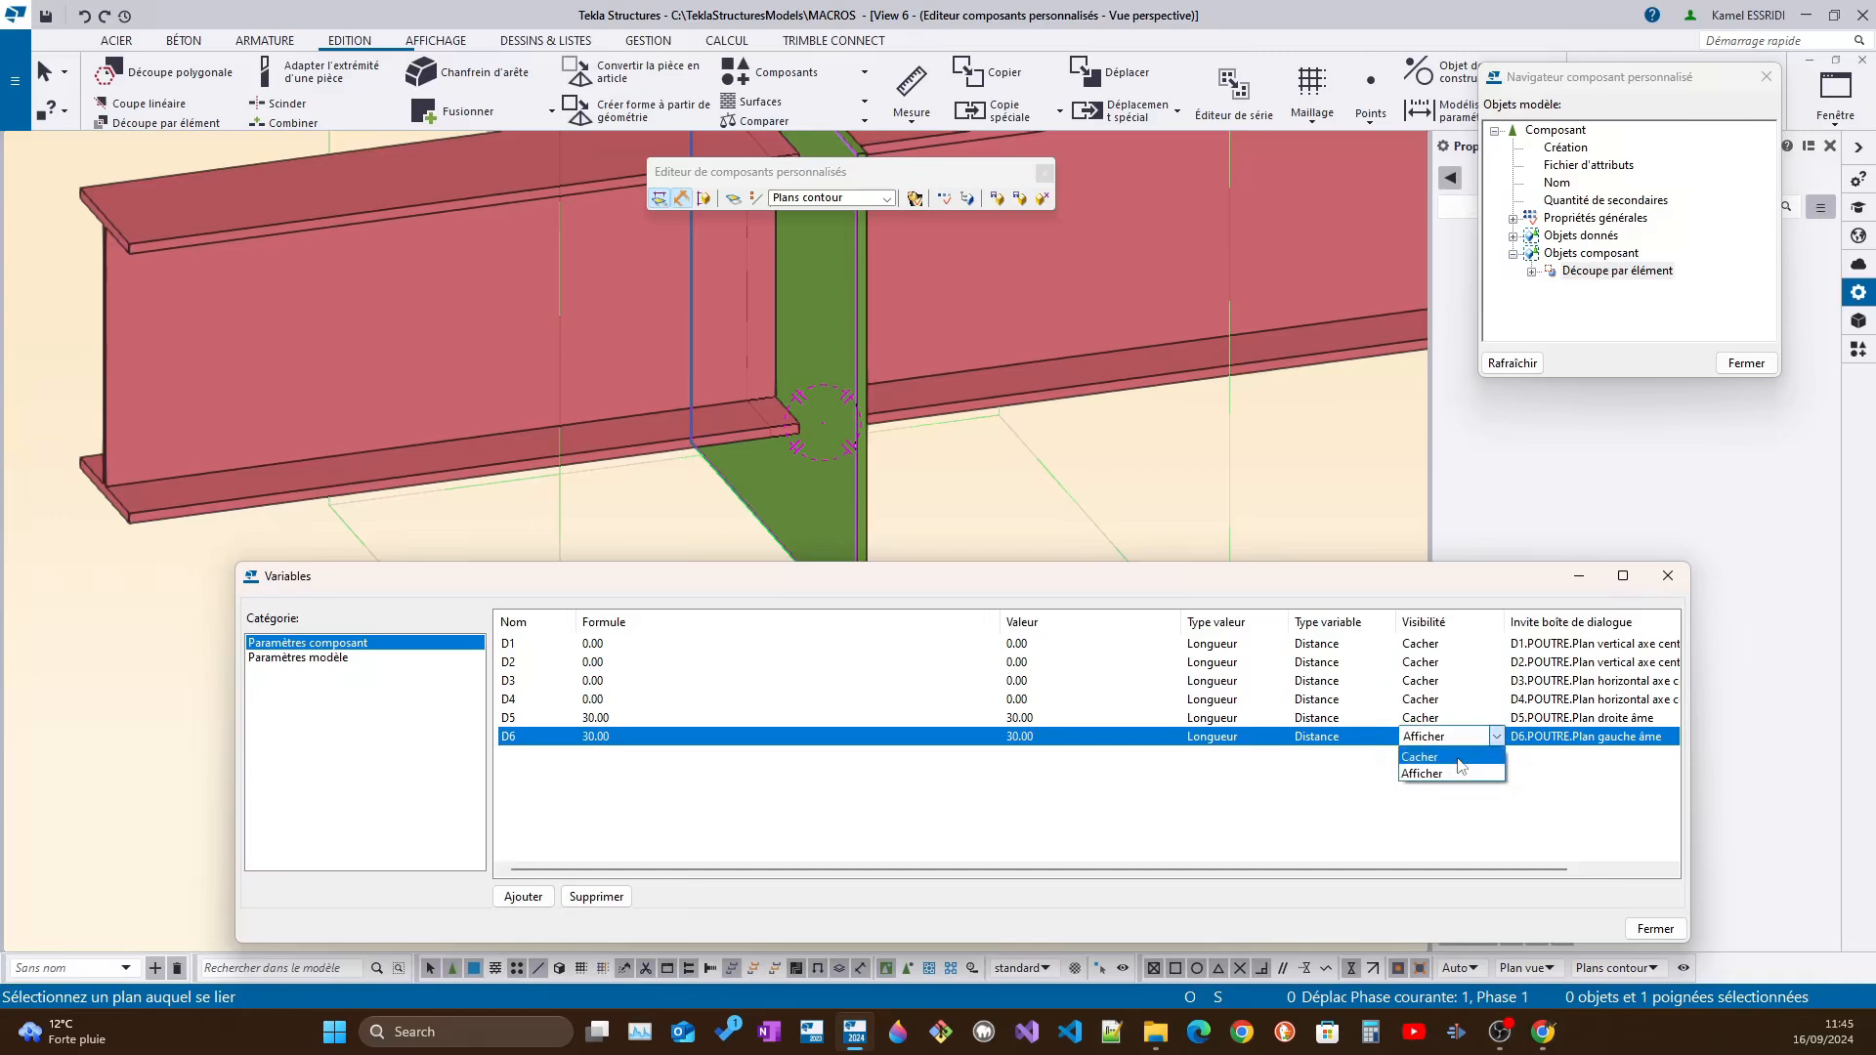
pyautogui.click(1462, 758)
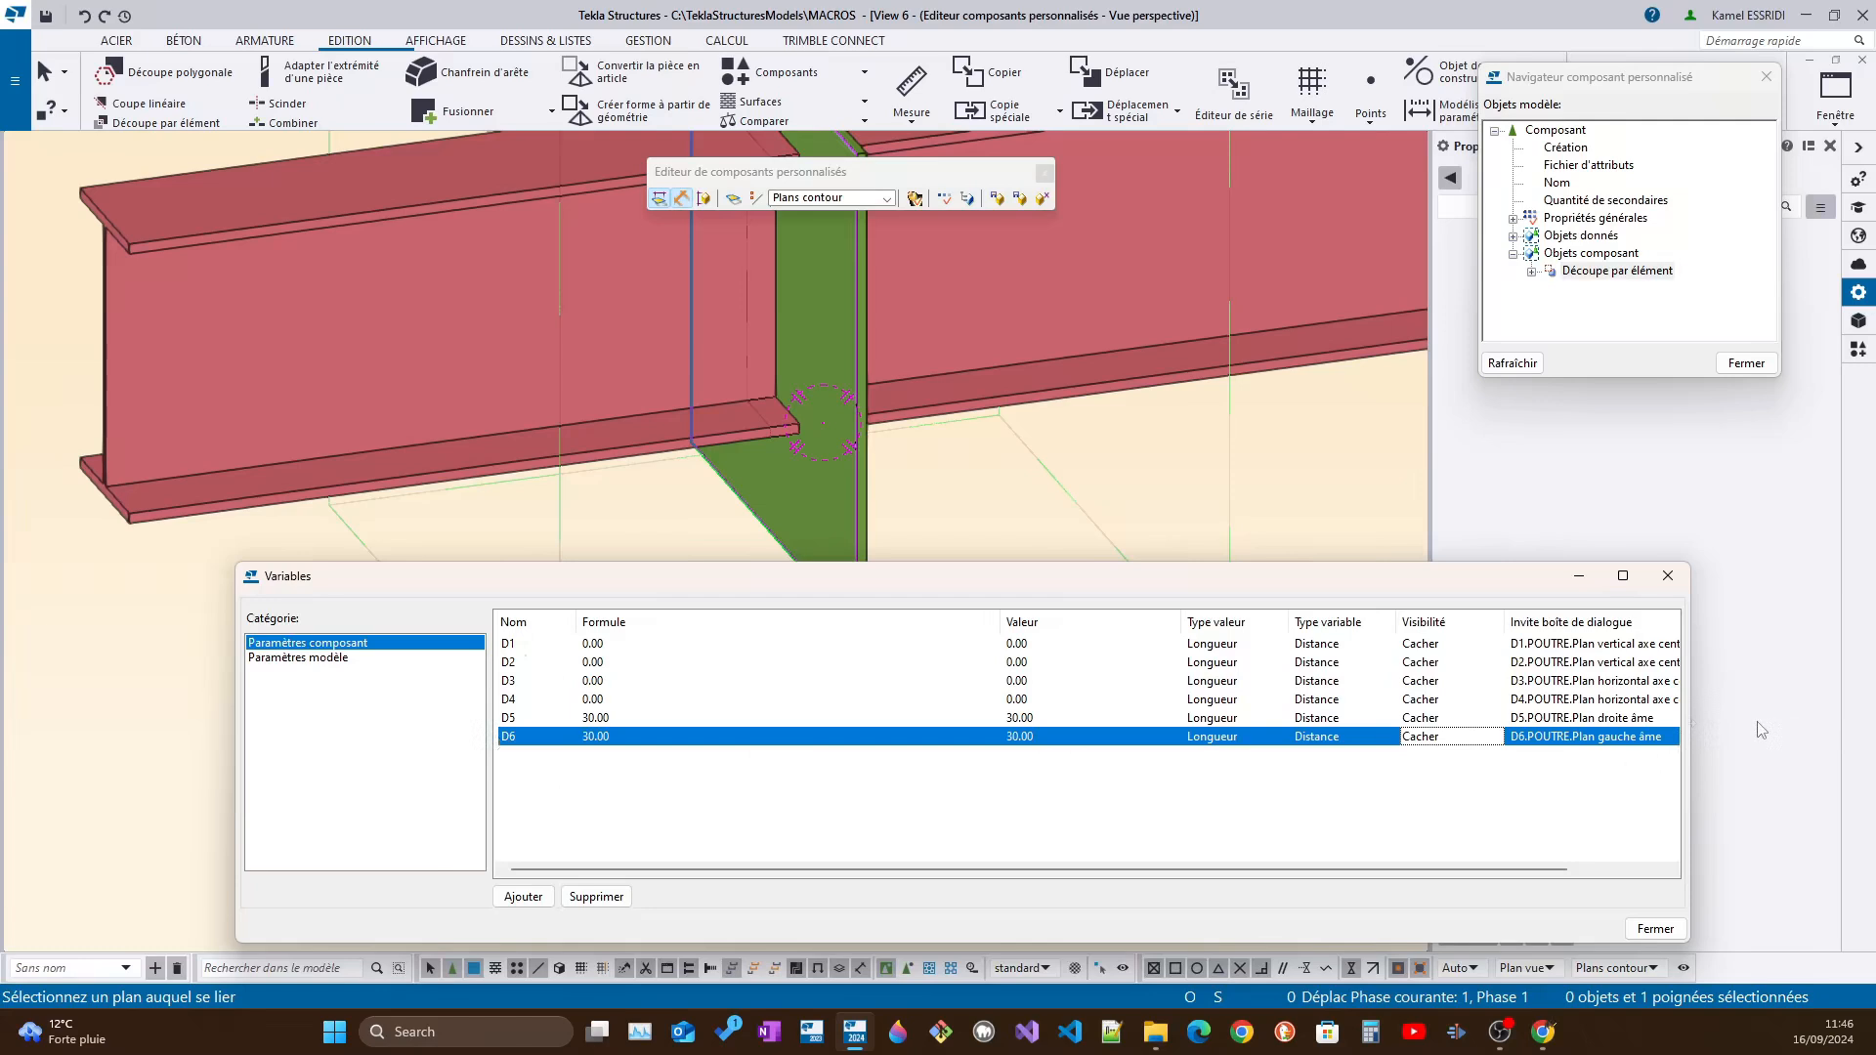
# Close the custom component editor, saving "ouverture" and replacing all its instances in the model
pyautogui.moveTo(1469, 869); pyautogui.dragTo(1393, 870)
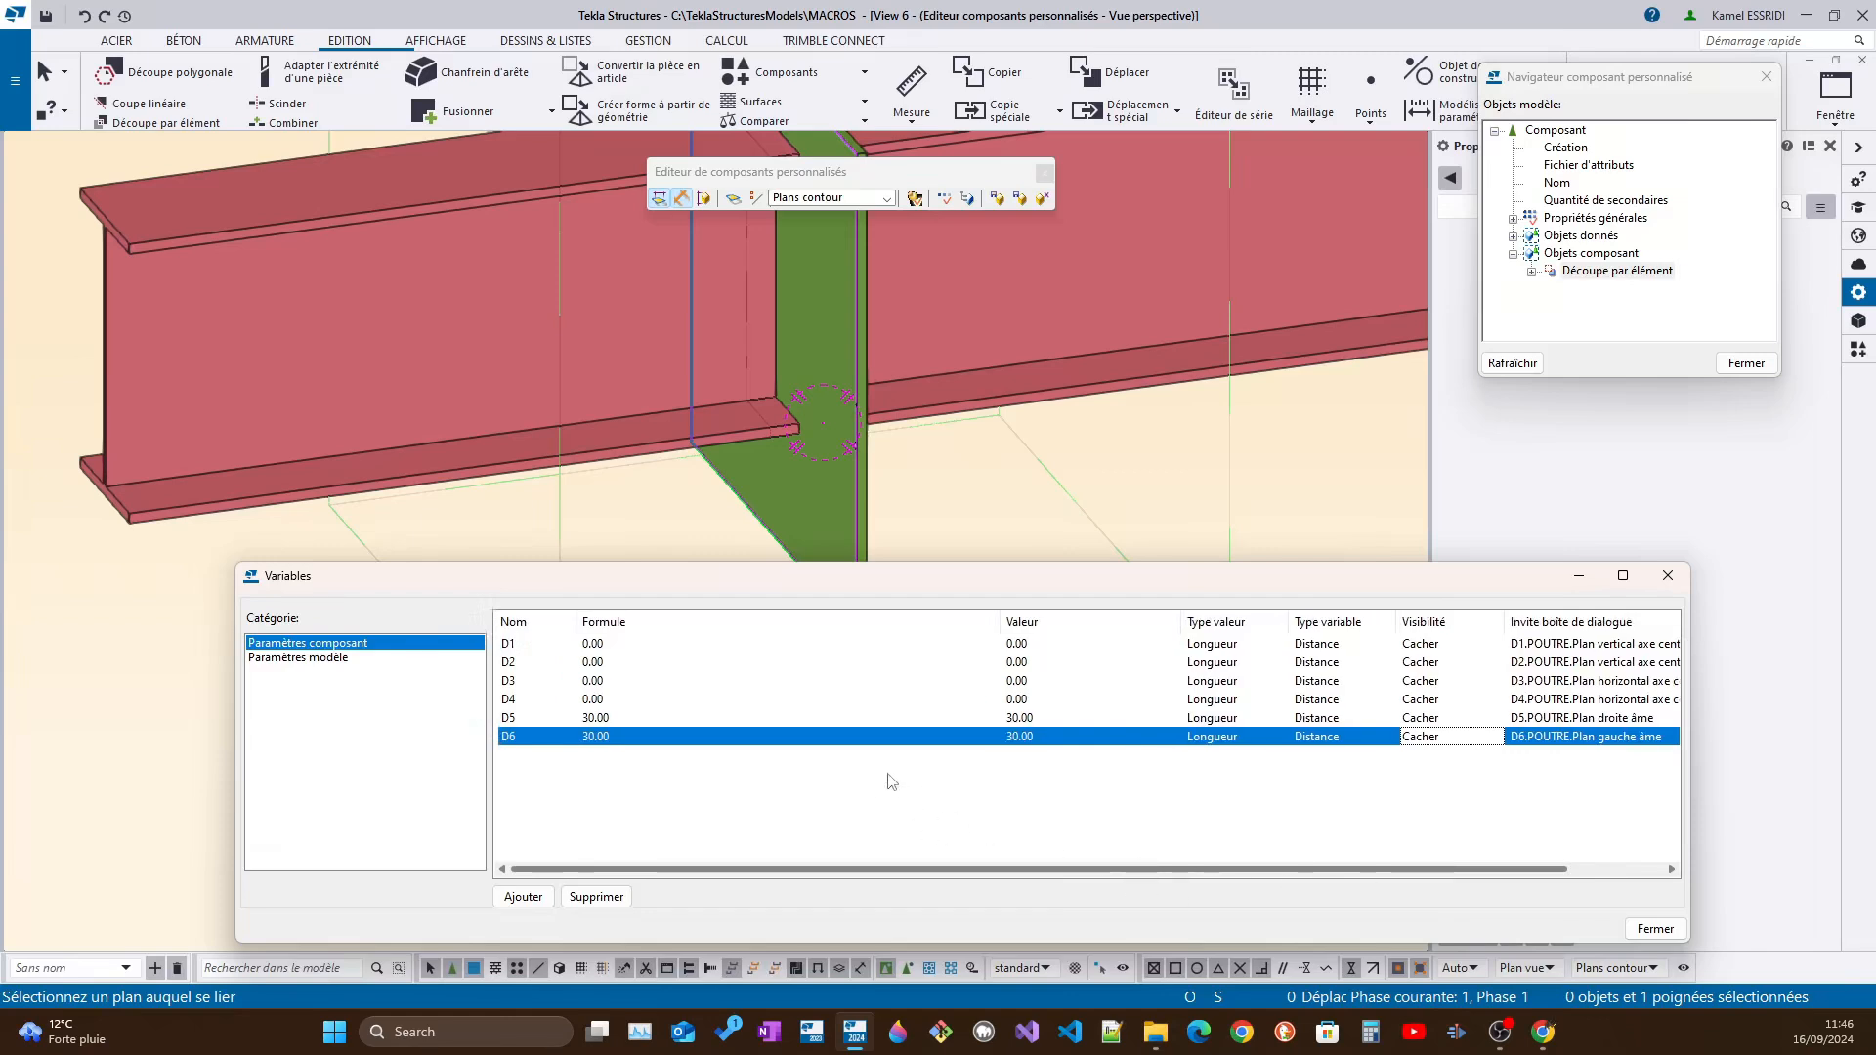
pyautogui.keyDown('ctrl'); pyautogui.moveTo(839, 489); pyautogui.dragTo(717, 465, button='middle'); pyautogui.keyUp('ctrl')
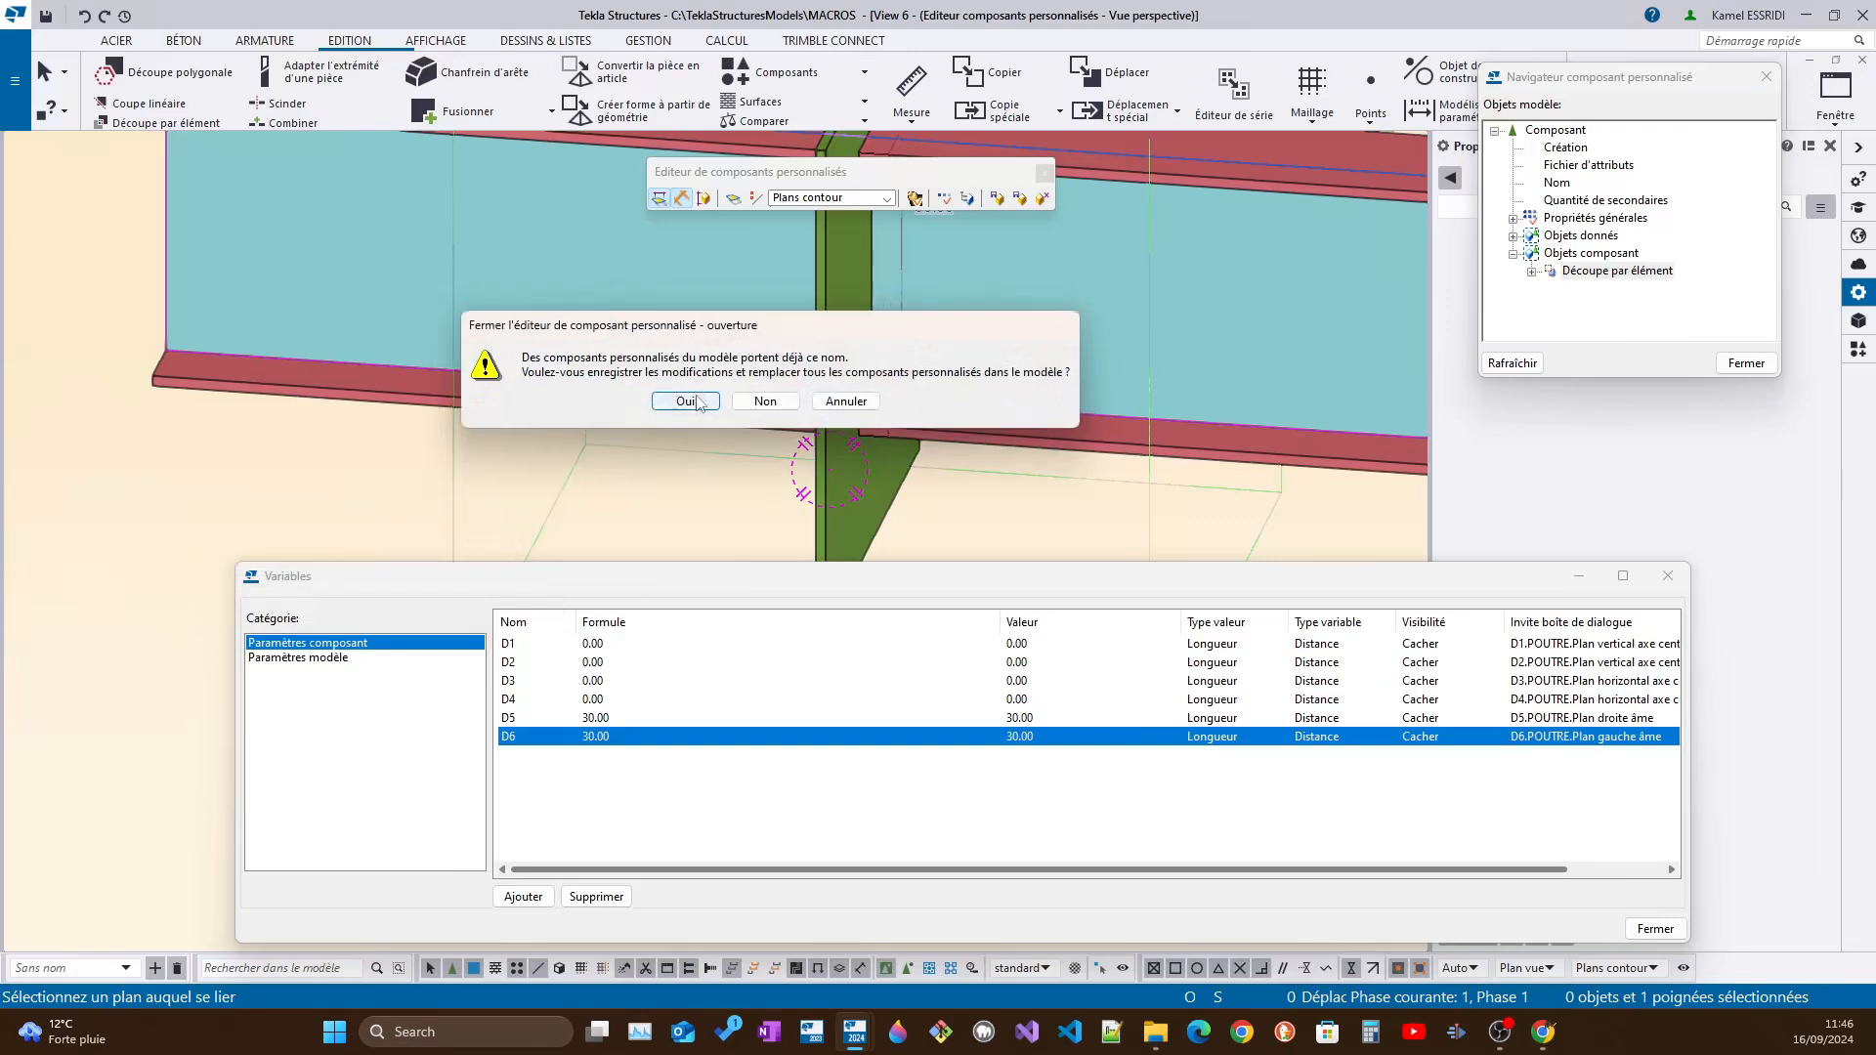
pyautogui.click(697, 403)
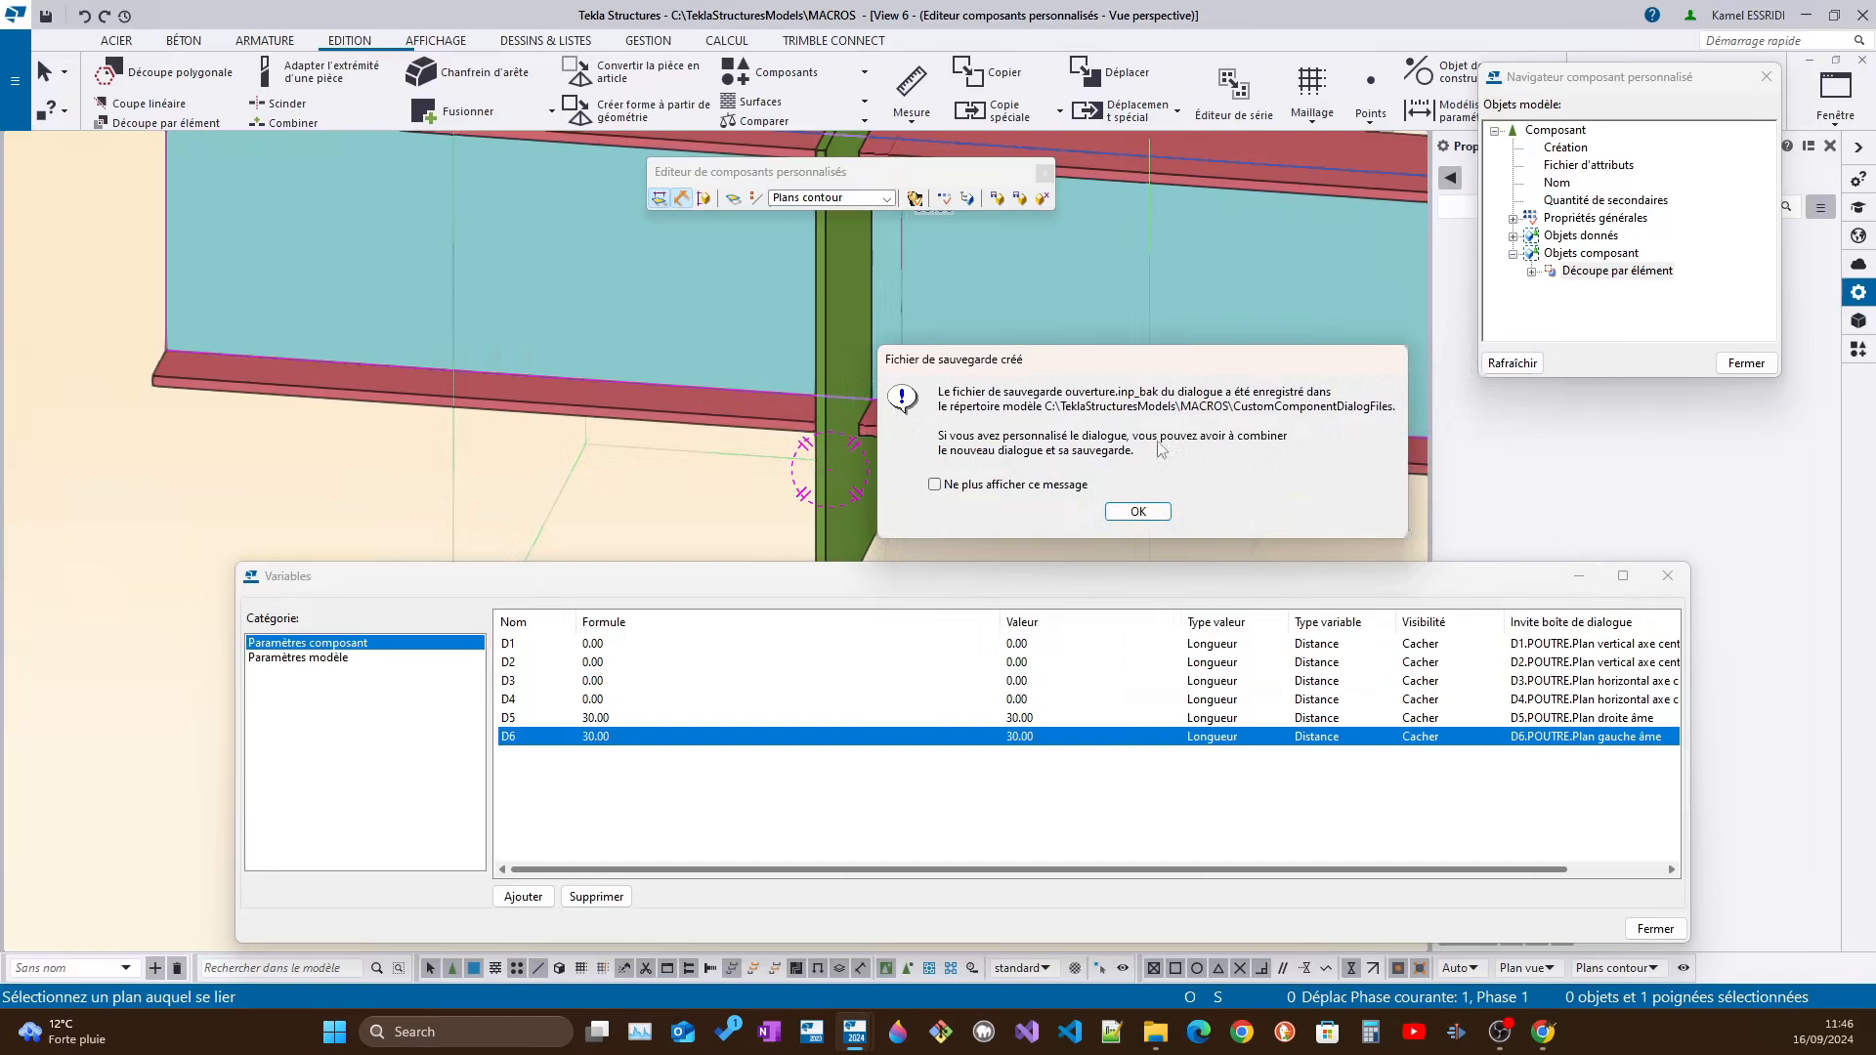
pyautogui.click(1138, 513)
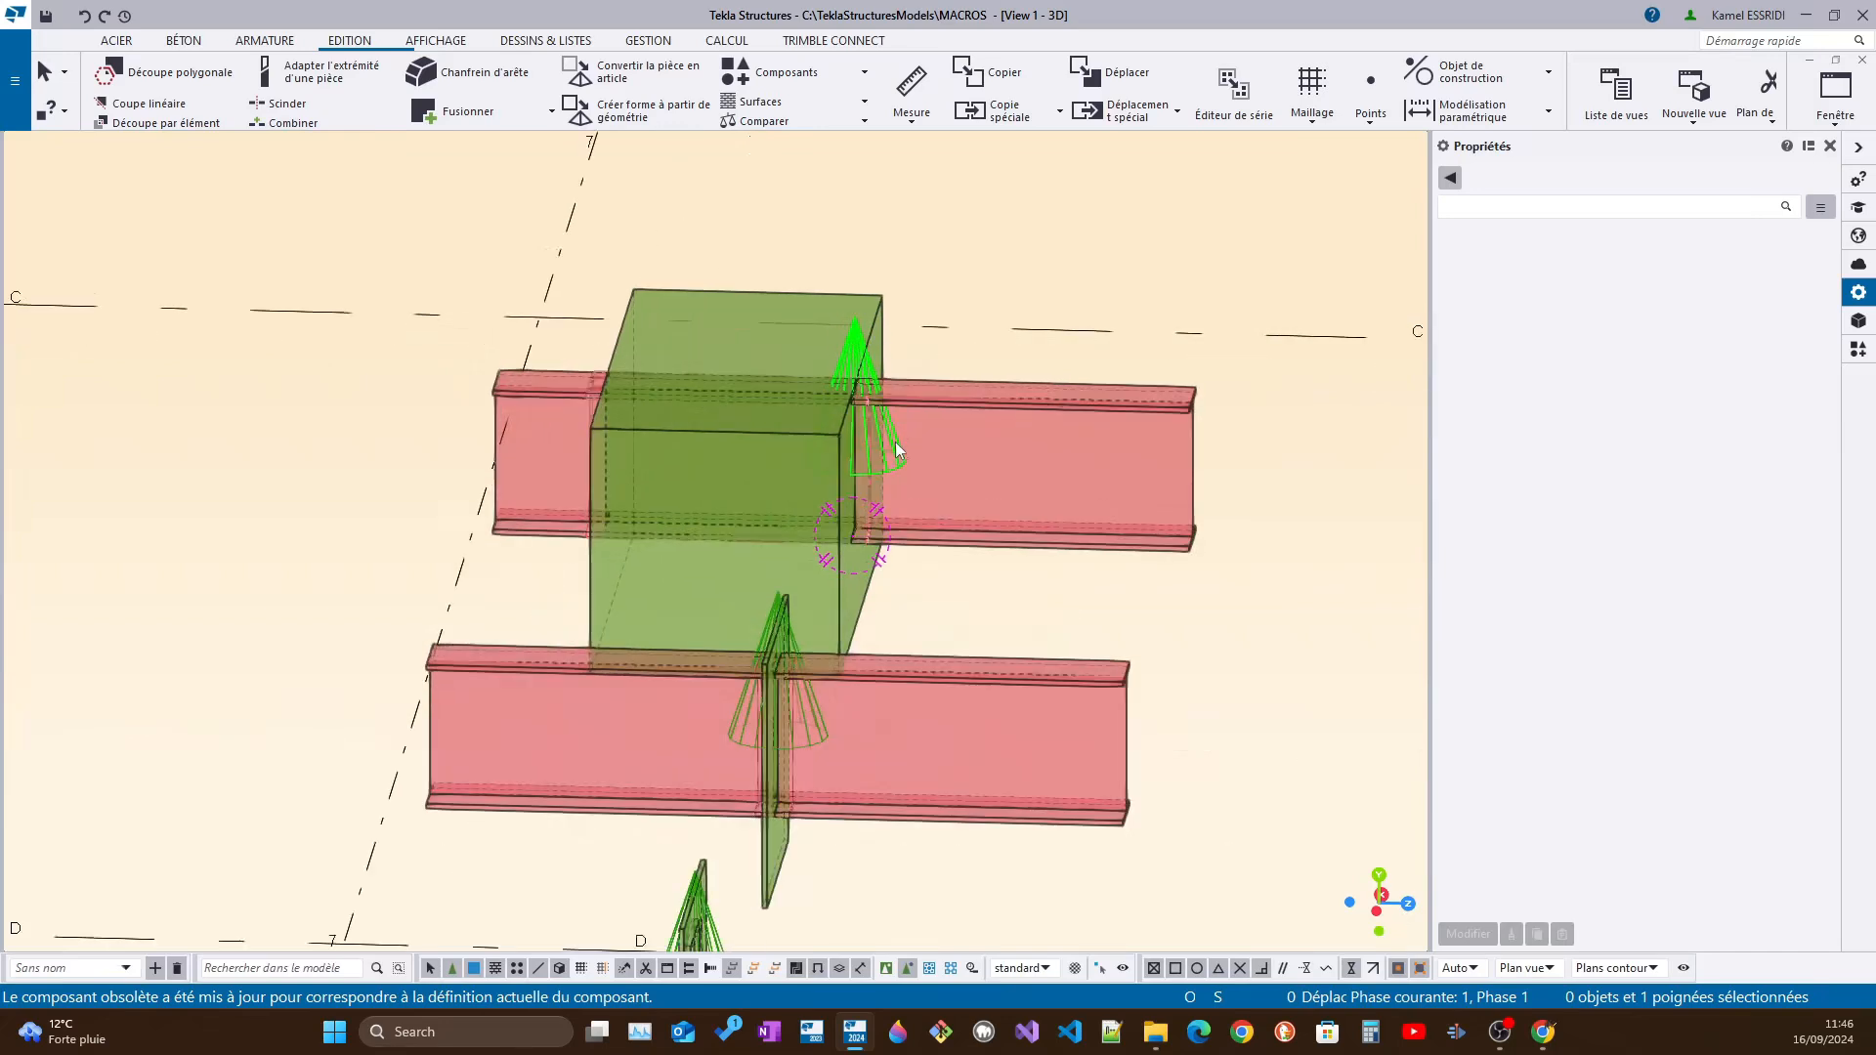
# Set the profile of the thick green plate around the rear beam to PL1300*500
pyautogui.click(899, 451)
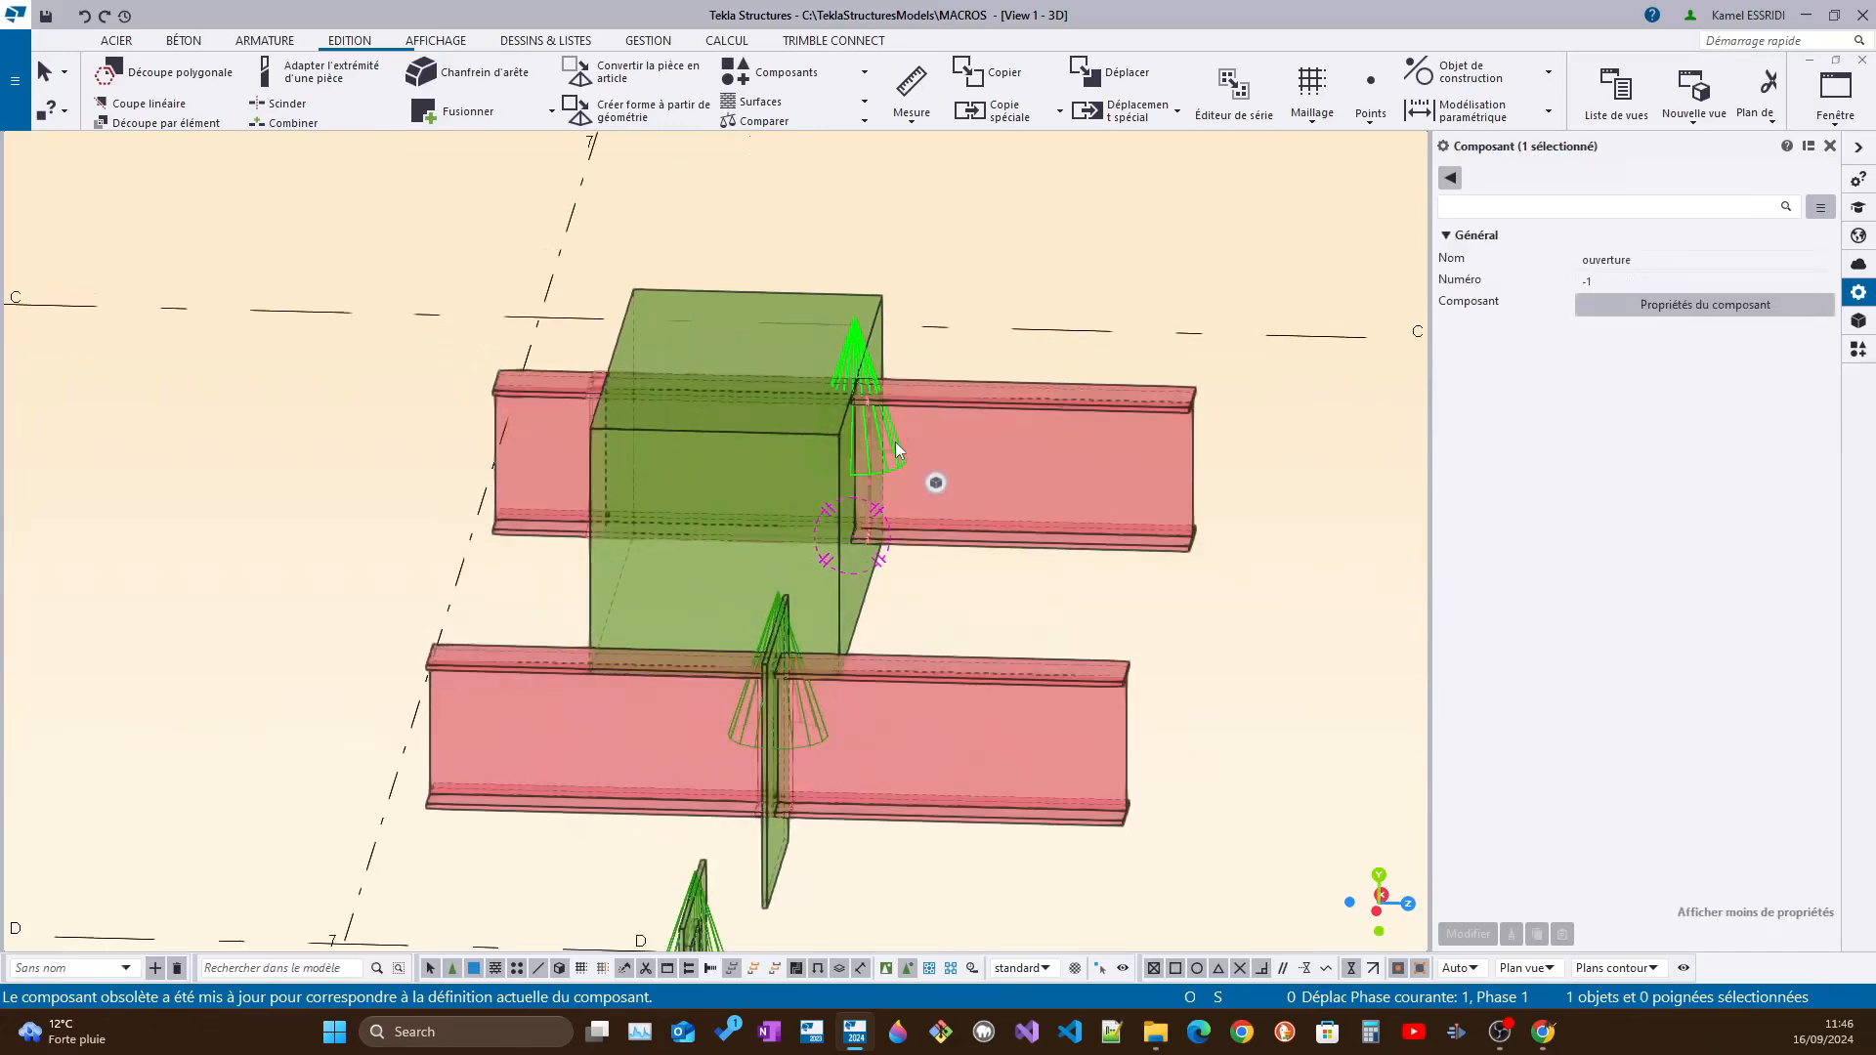
pyautogui.click(784, 436)
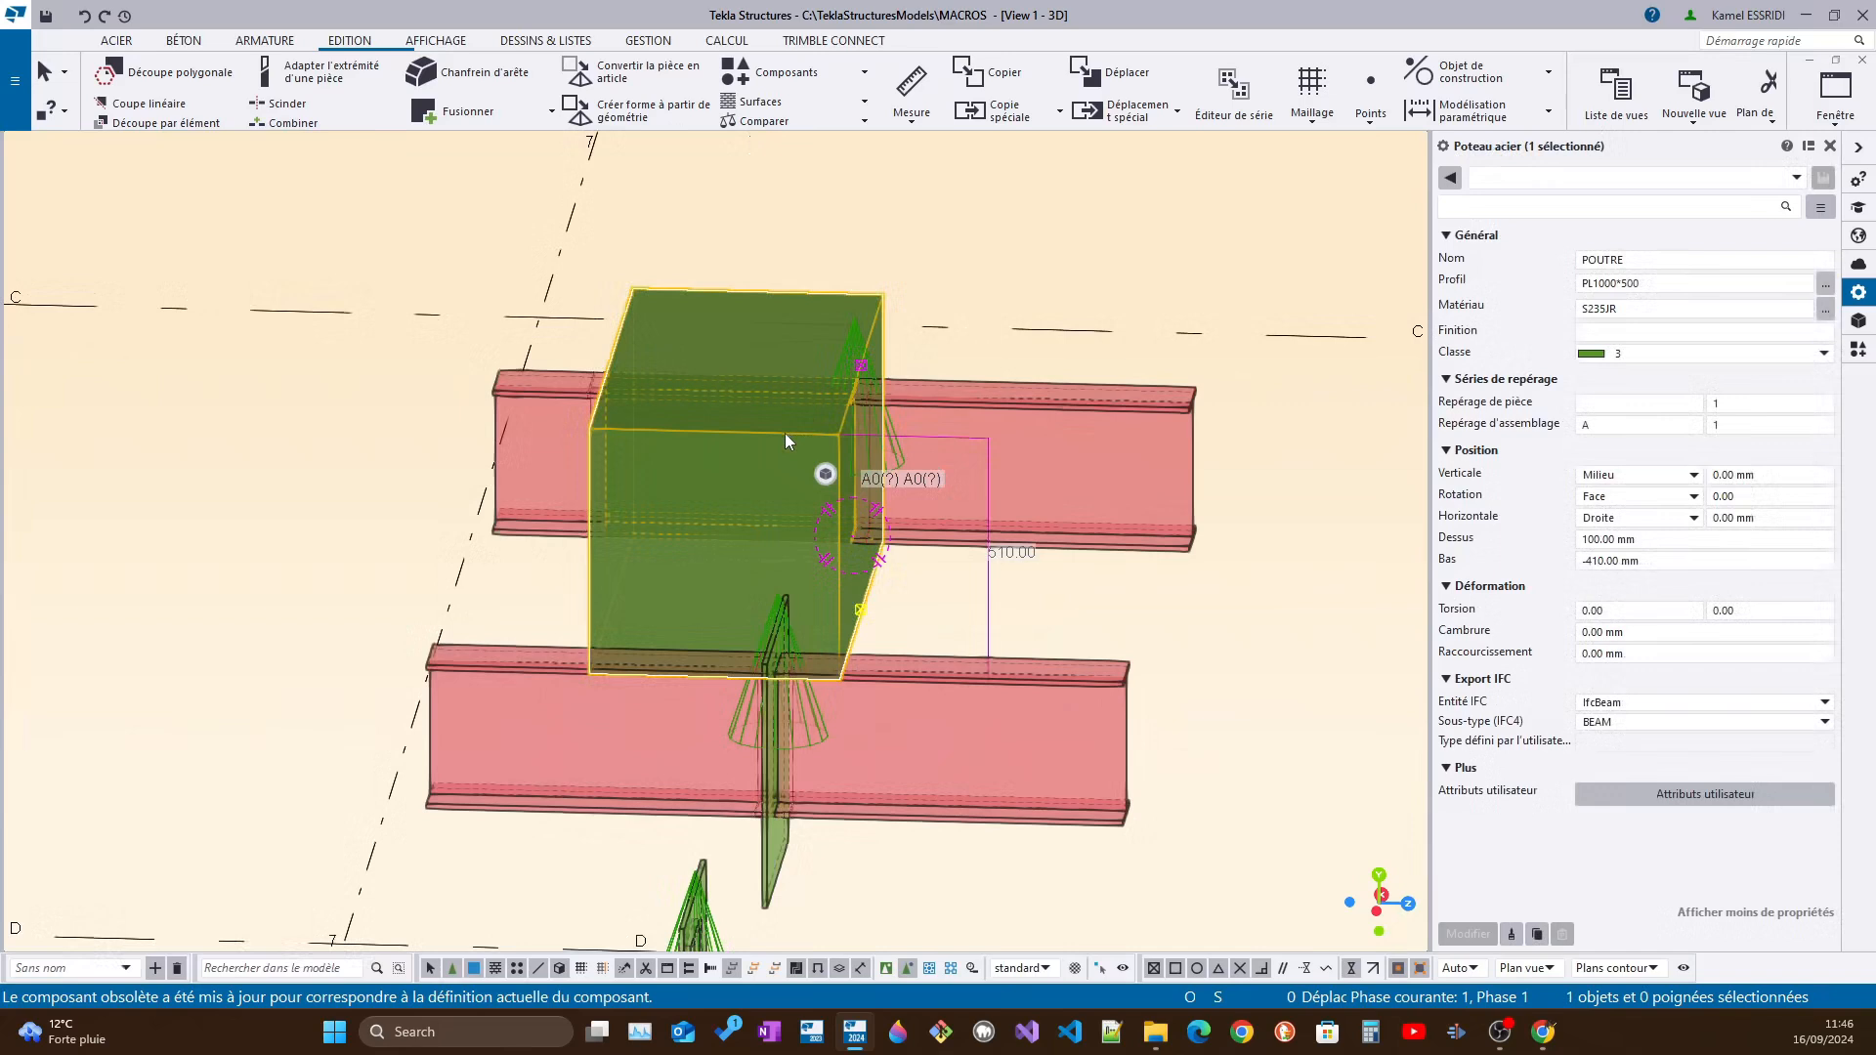
pyautogui.click(1601, 284)
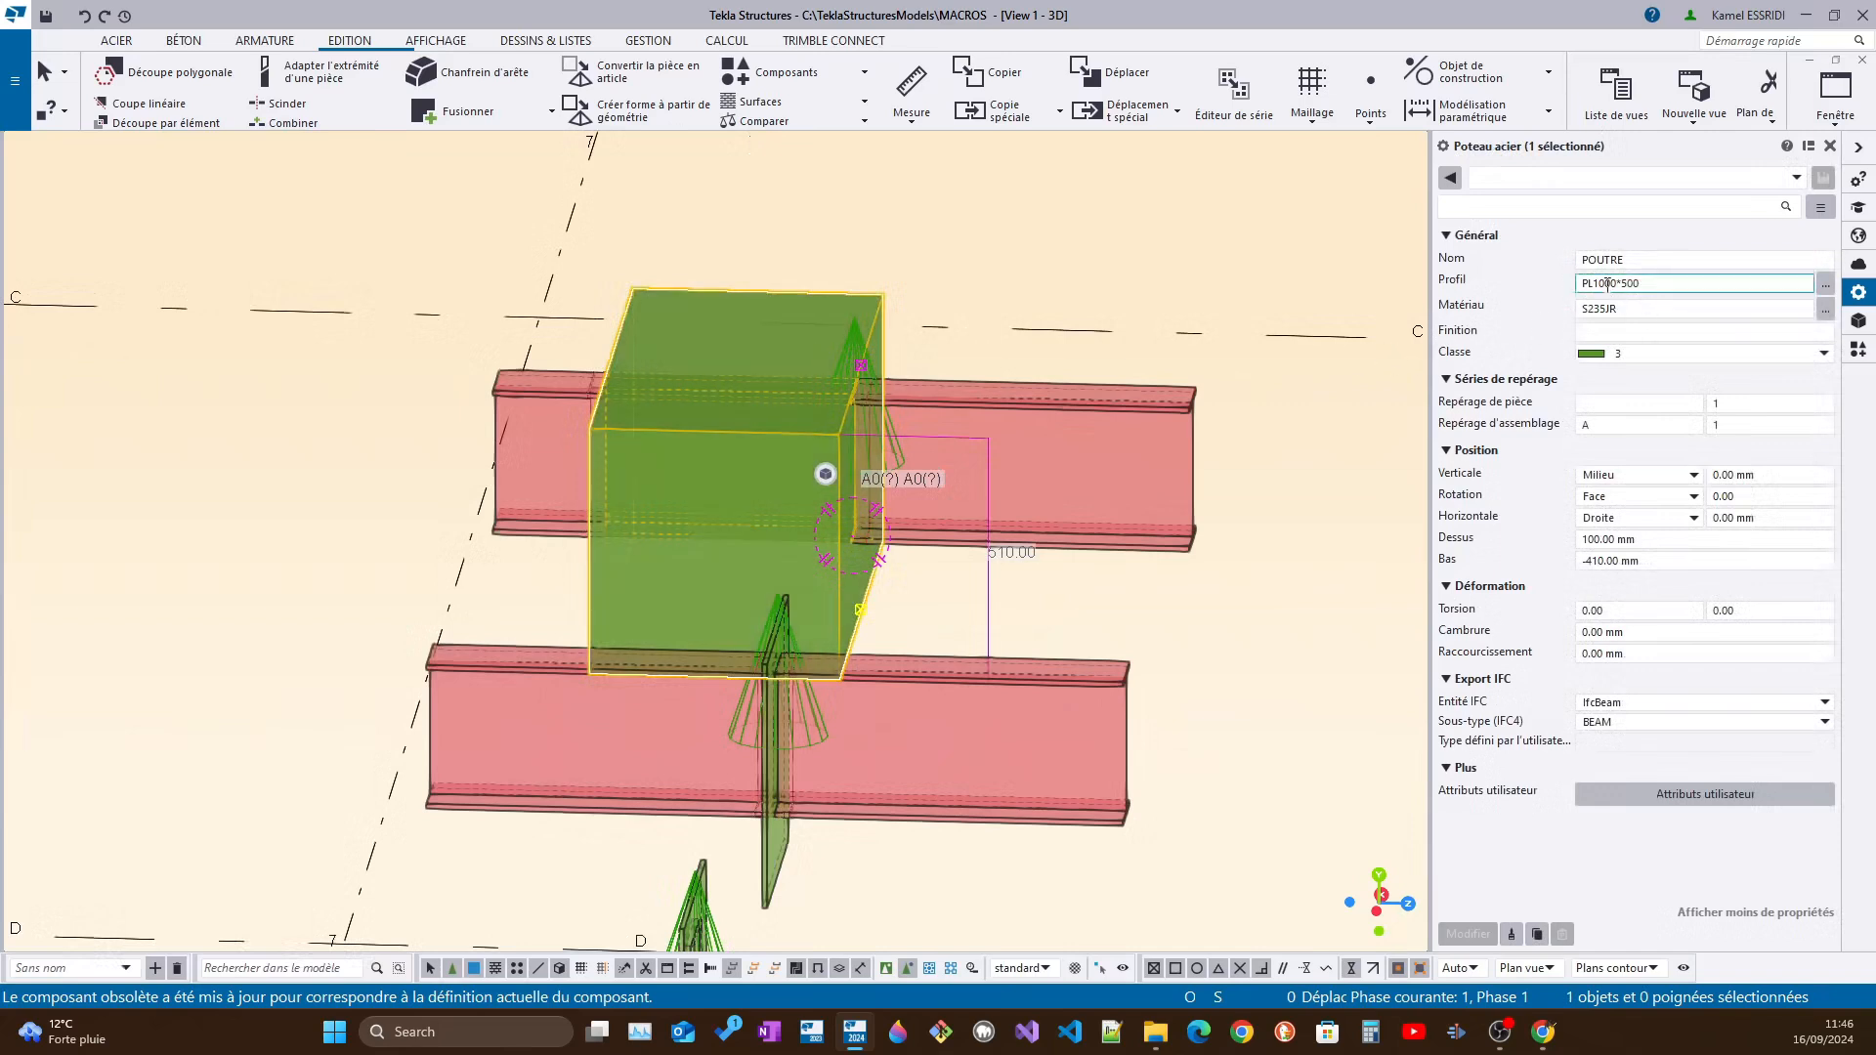
pyautogui.press('Delete')
pyautogui.write('3')
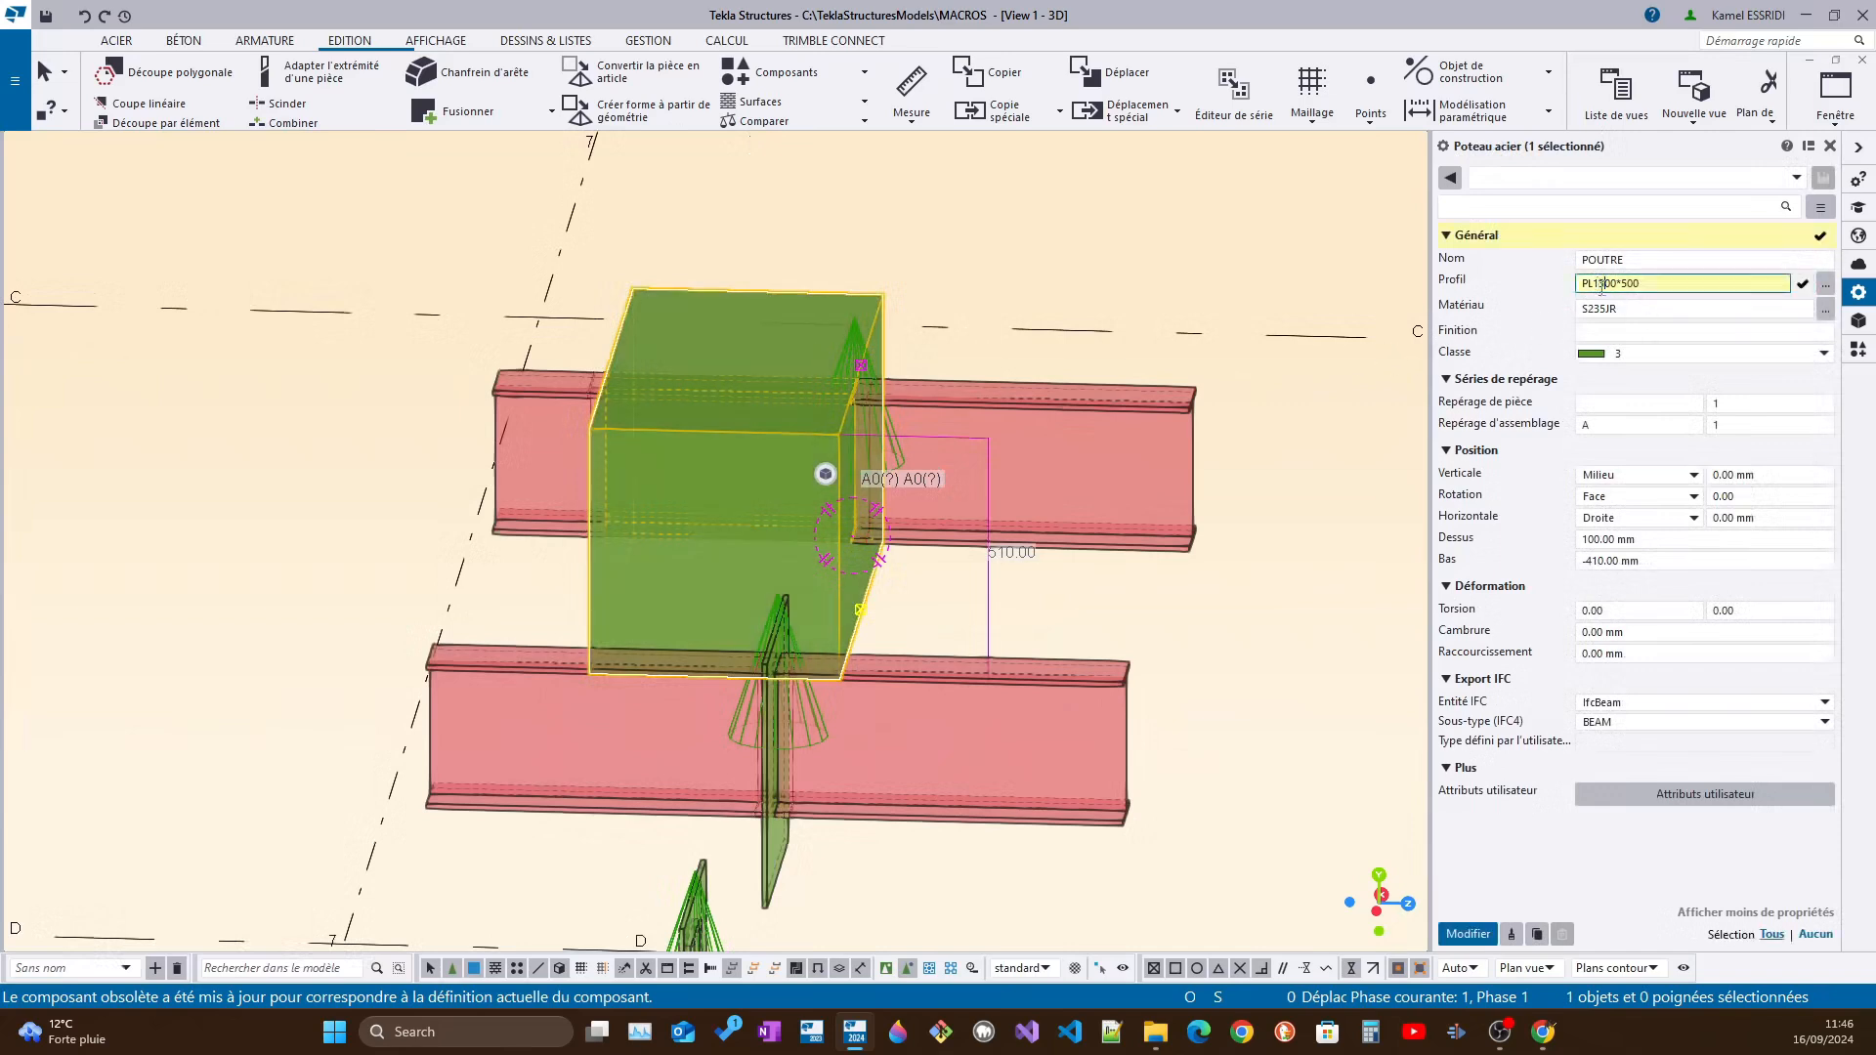
pyautogui.click(1449, 927)
pyautogui.scroll(2, 869, 444)
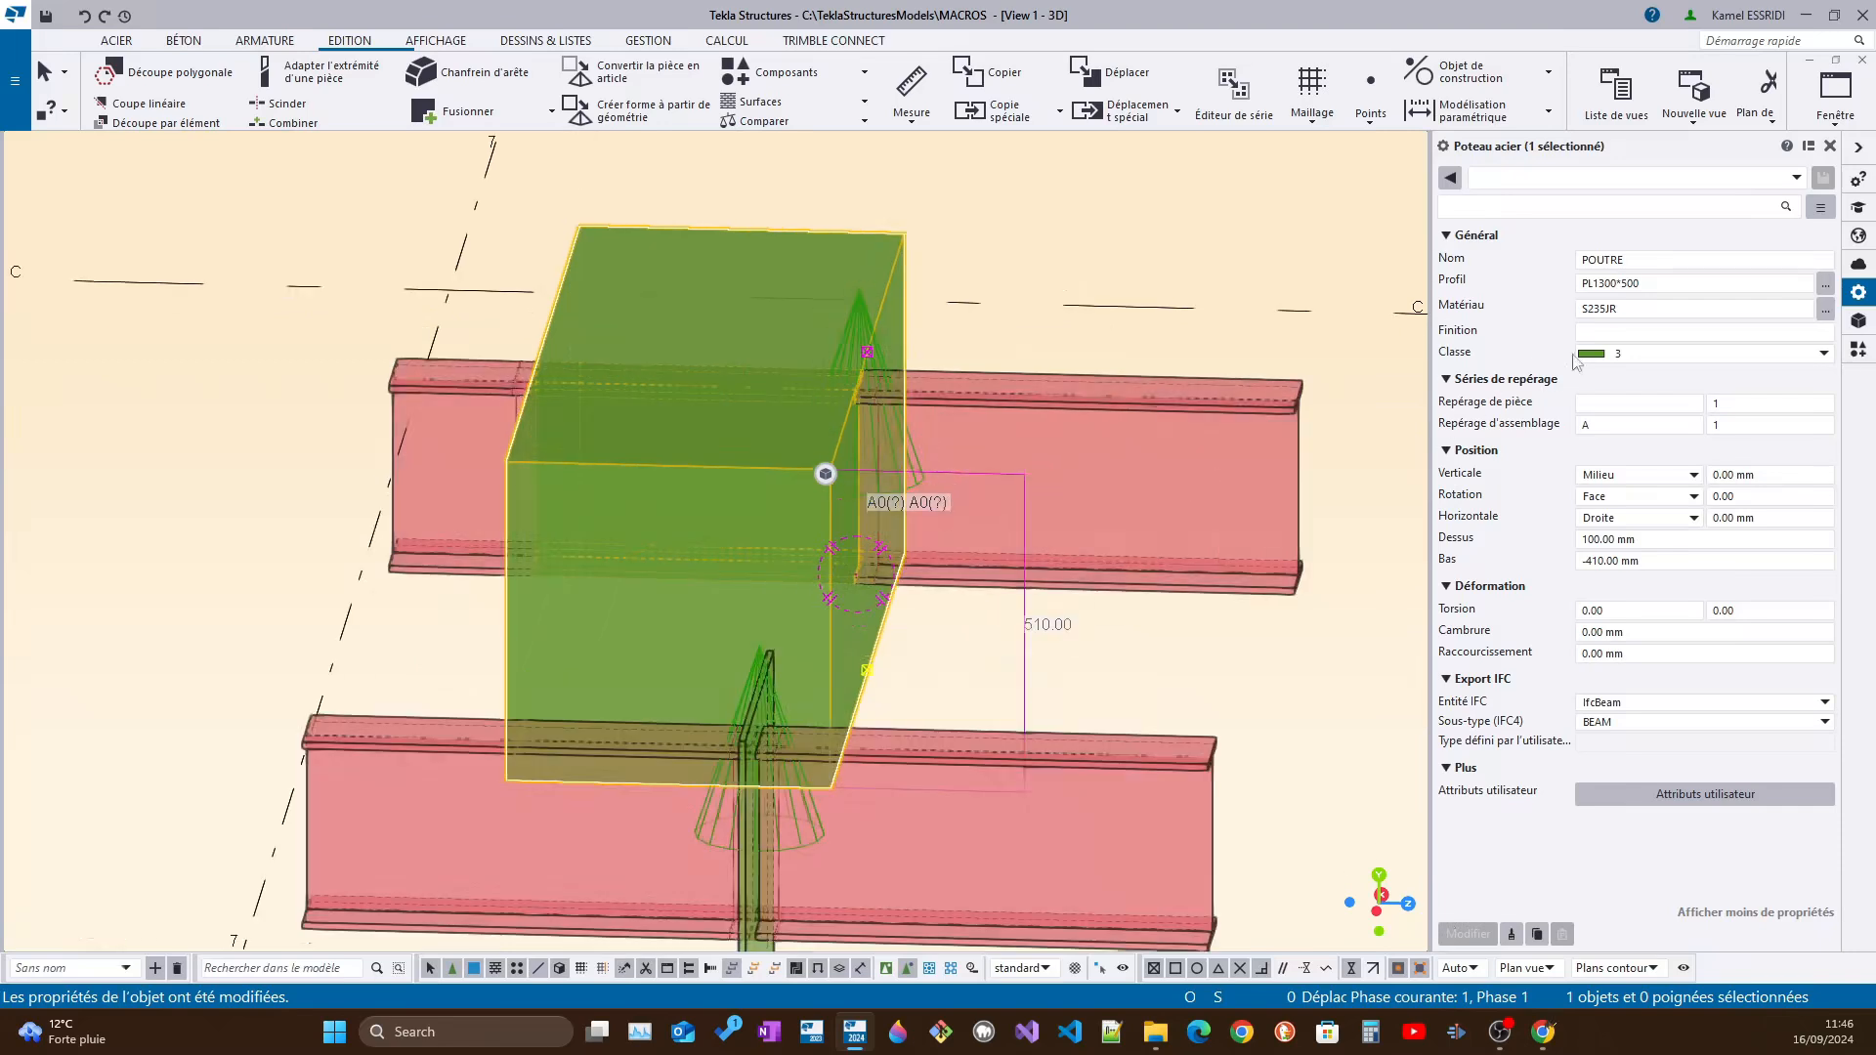
# Switch the 3D view to opaque part rendering and examine where the beam passes through both sides of the thick plate
pyautogui.keyDown('ctrl'); pyautogui.moveTo(1002, 417); pyautogui.dragTo(792, 422, button='middle'); pyautogui.keyUp('ctrl')
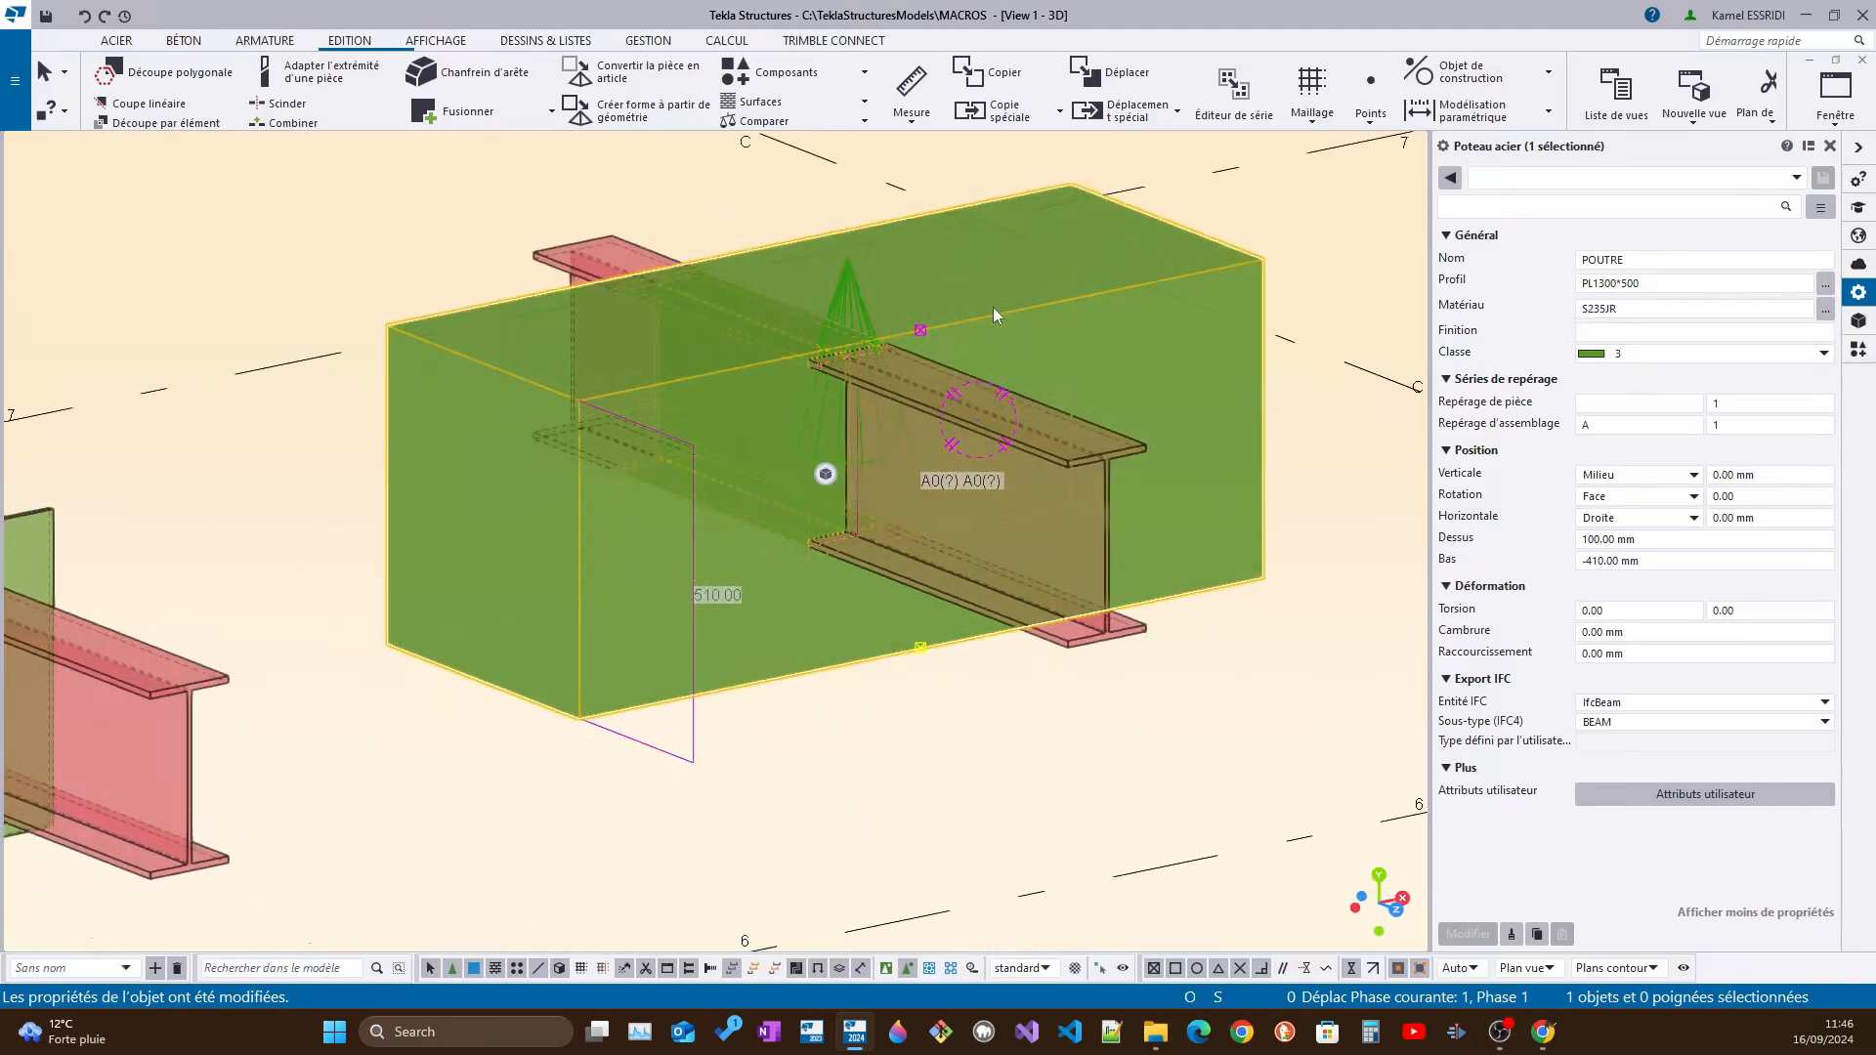
pyautogui.click(1305, 383)
pyautogui.scroll(2, 924, 284)
pyautogui.click(811, 303)
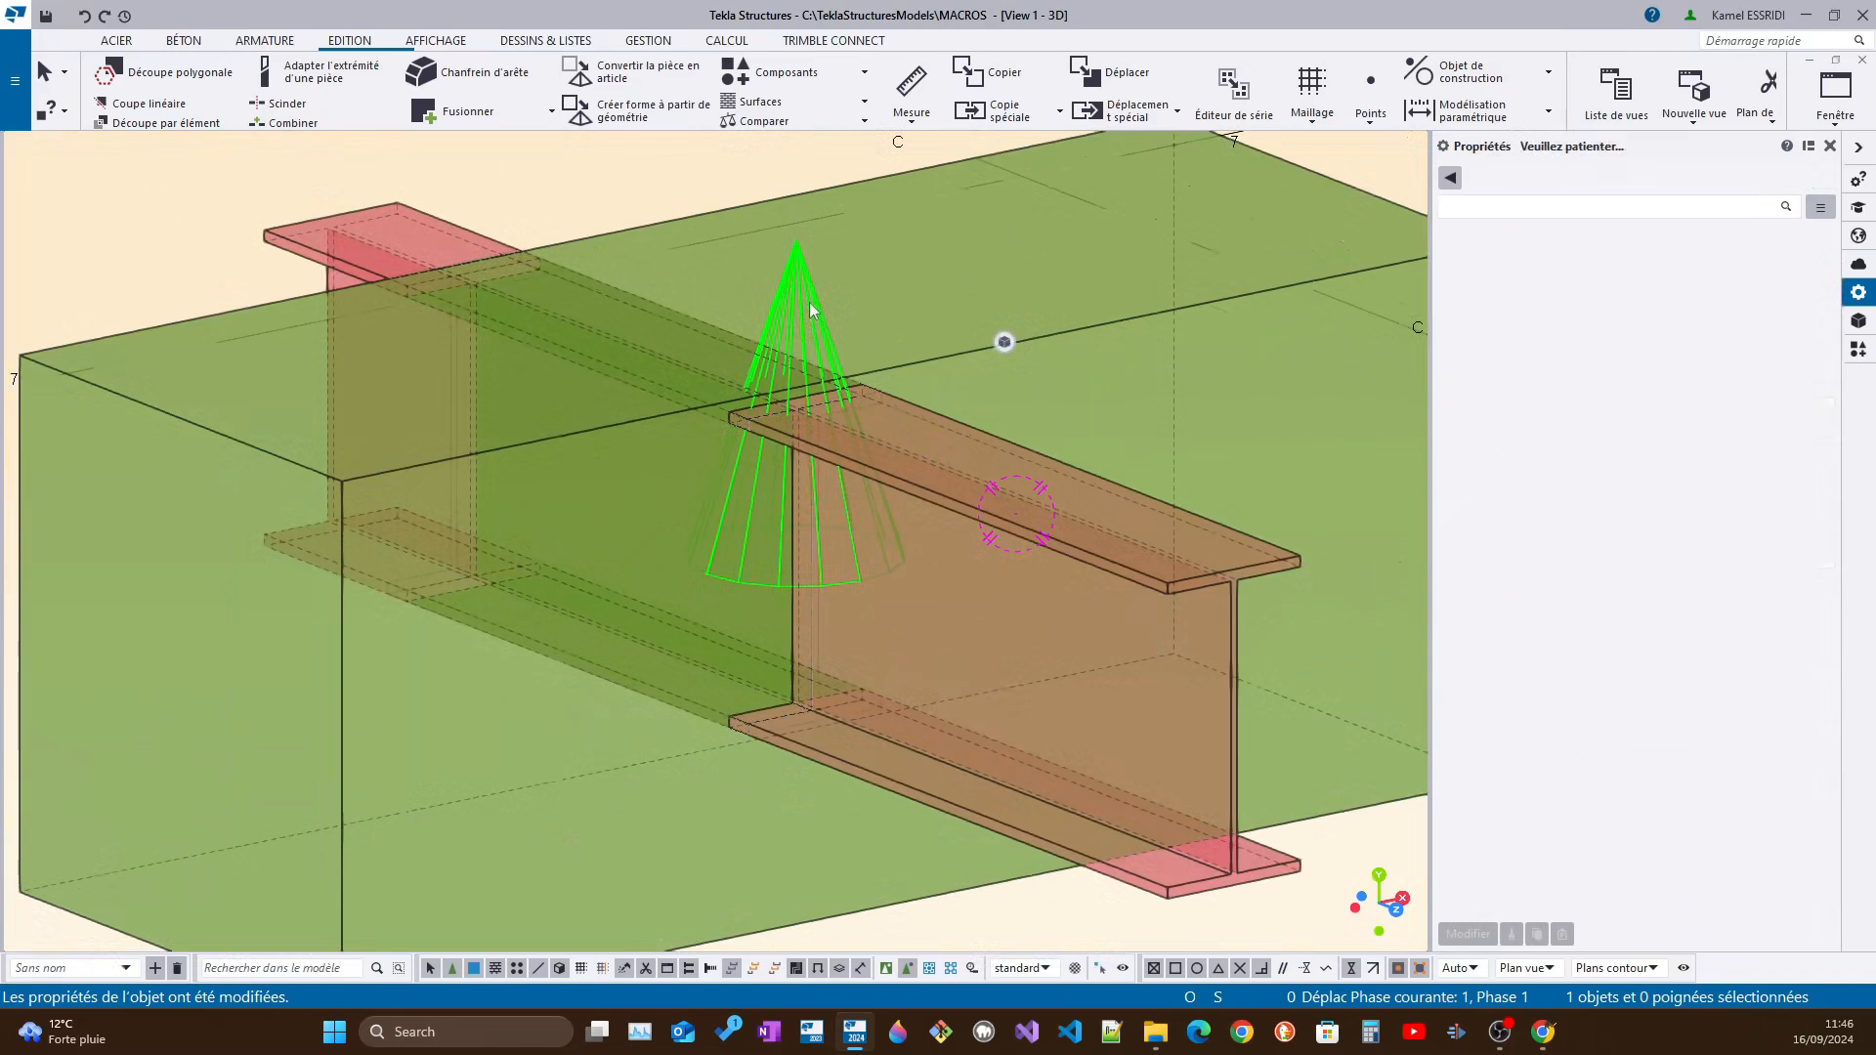
pyautogui.hotkey('ctrl', '4')
pyautogui.keyDown('ctrl'); pyautogui.moveTo(817, 307); pyautogui.dragTo(921, 591, button='middle'); pyautogui.keyUp('ctrl')
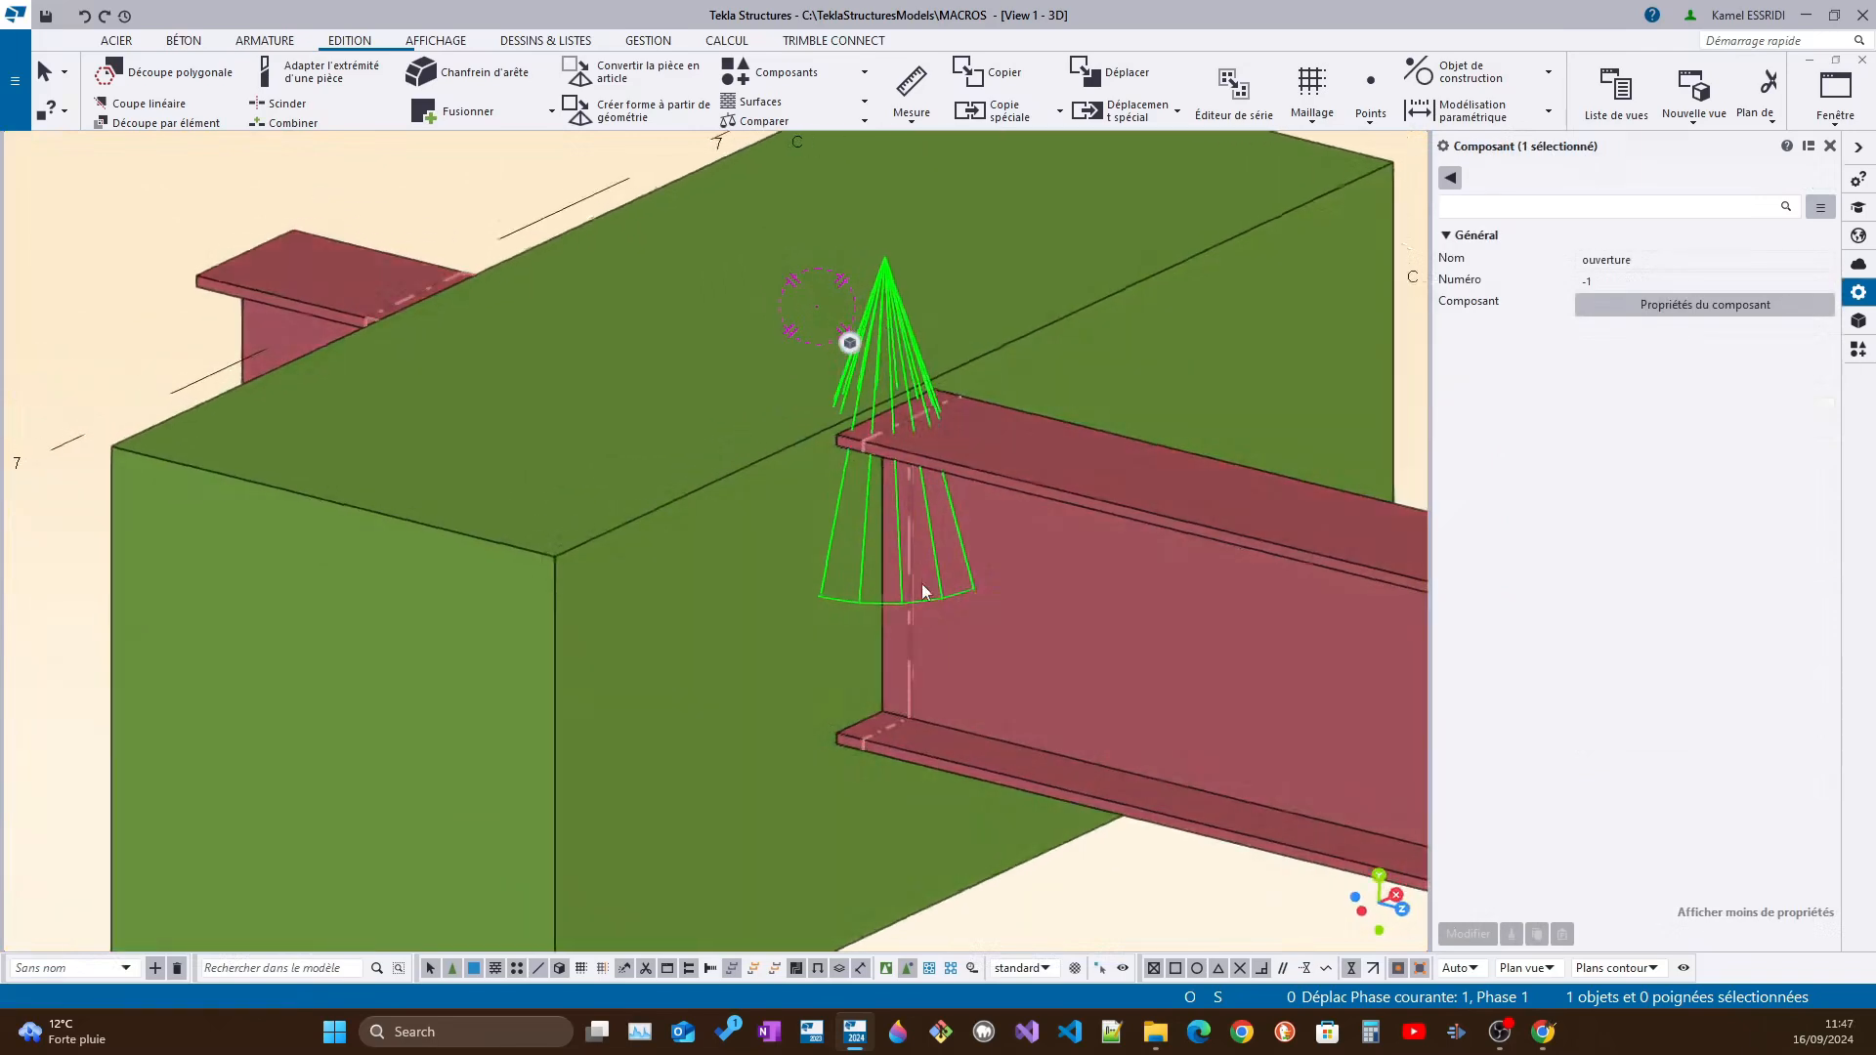
pyautogui.scroll(2, 922, 586)
pyautogui.keyDown('ctrl'); pyautogui.moveTo(905, 745); pyautogui.dragTo(1078, 751, button='middle'); pyautogui.keyUp('ctrl')
pyautogui.scroll(-4, 1078, 751)
pyautogui.scroll(1, 805, 723)
pyautogui.keyDown('ctrl'); pyautogui.moveTo(686, 704); pyautogui.dragTo(699, 649, button='middle'); pyautogui.keyUp('ctrl')
pyautogui.click(746, 698)
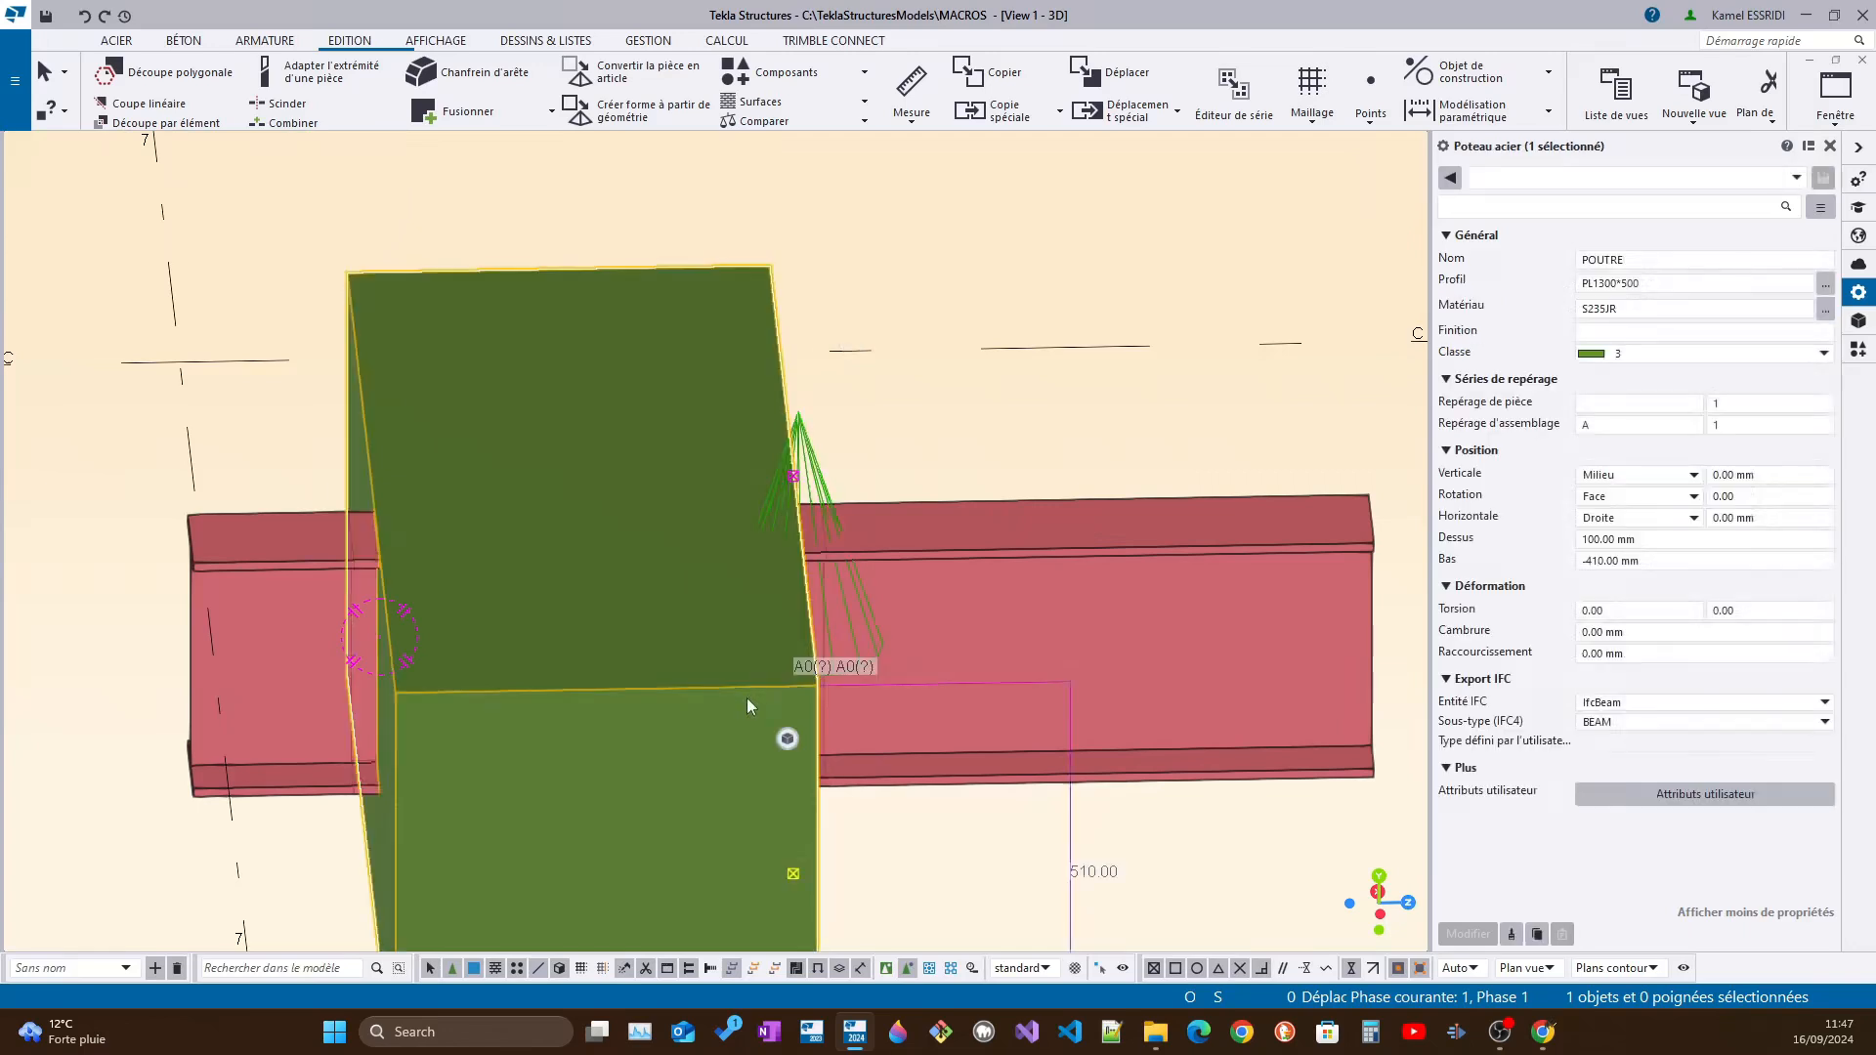
# Confirm the "ouverture" component's properties and set the thick plate's profile to PL1600*500
pyautogui.doubleClick(830, 489)
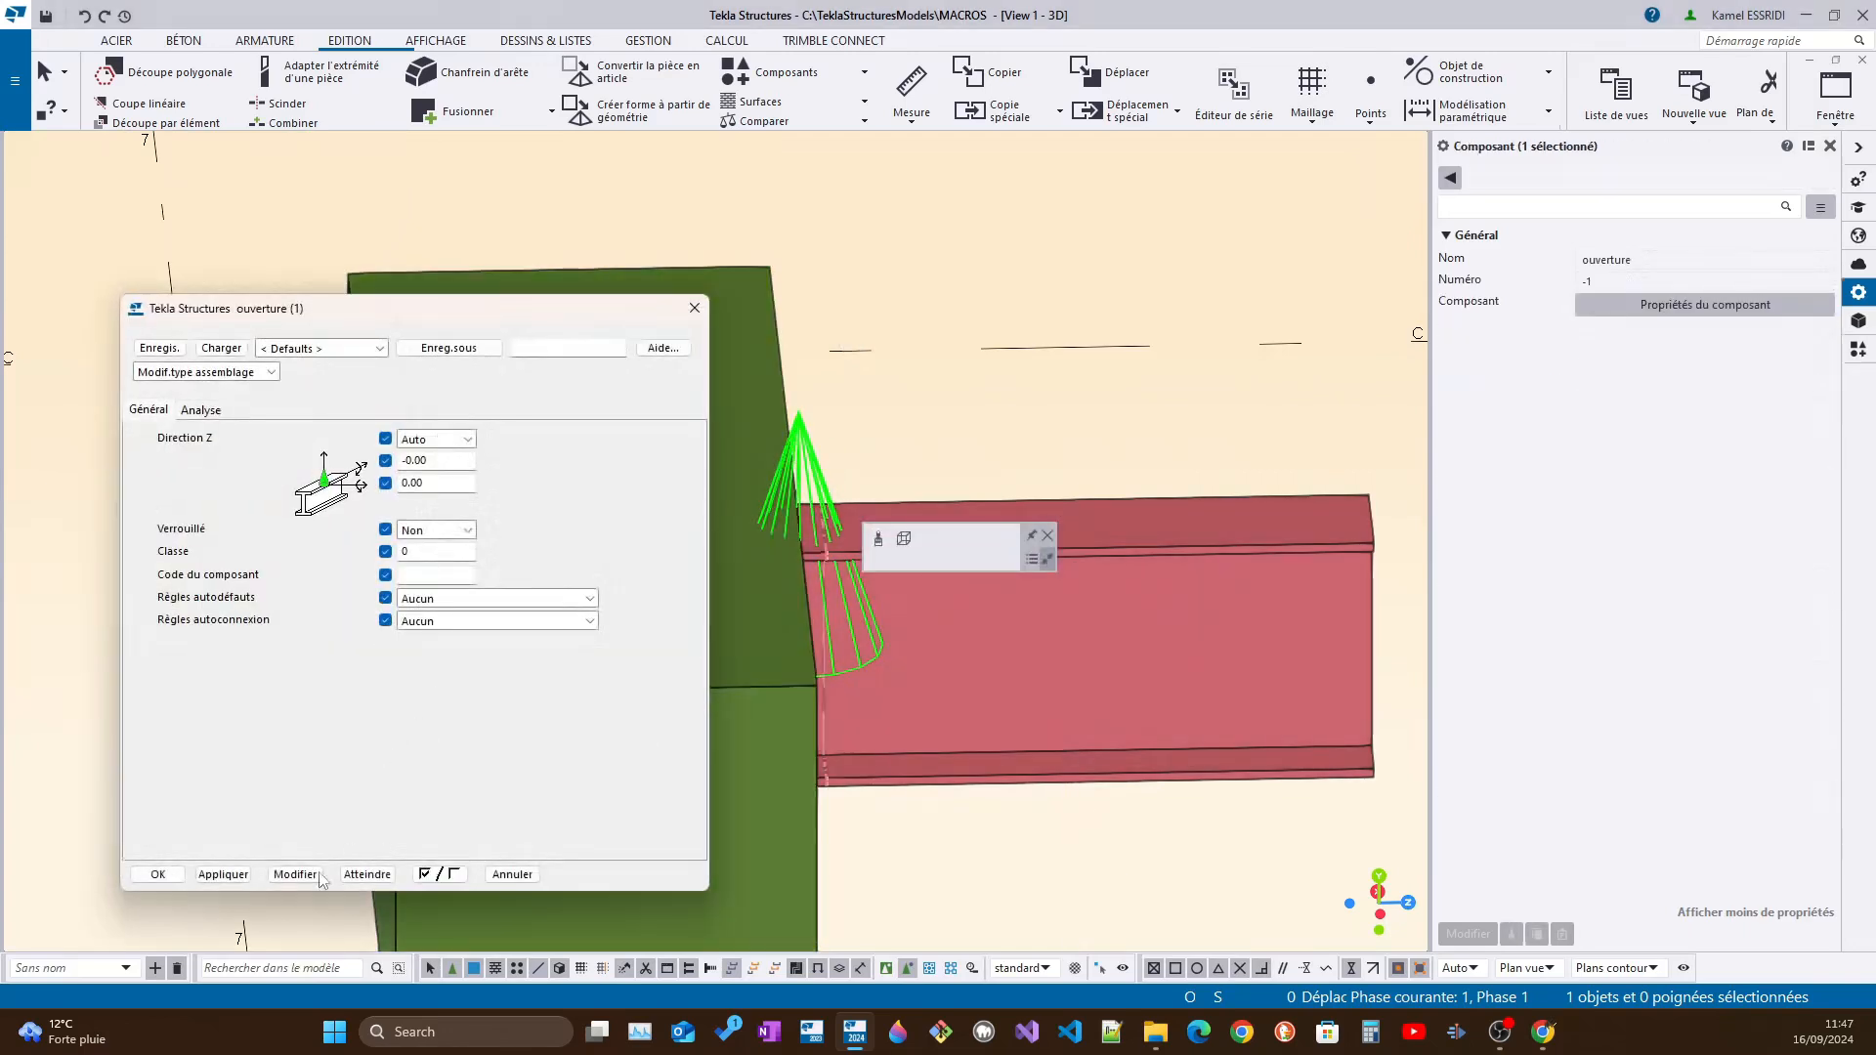
pyautogui.click(157, 874)
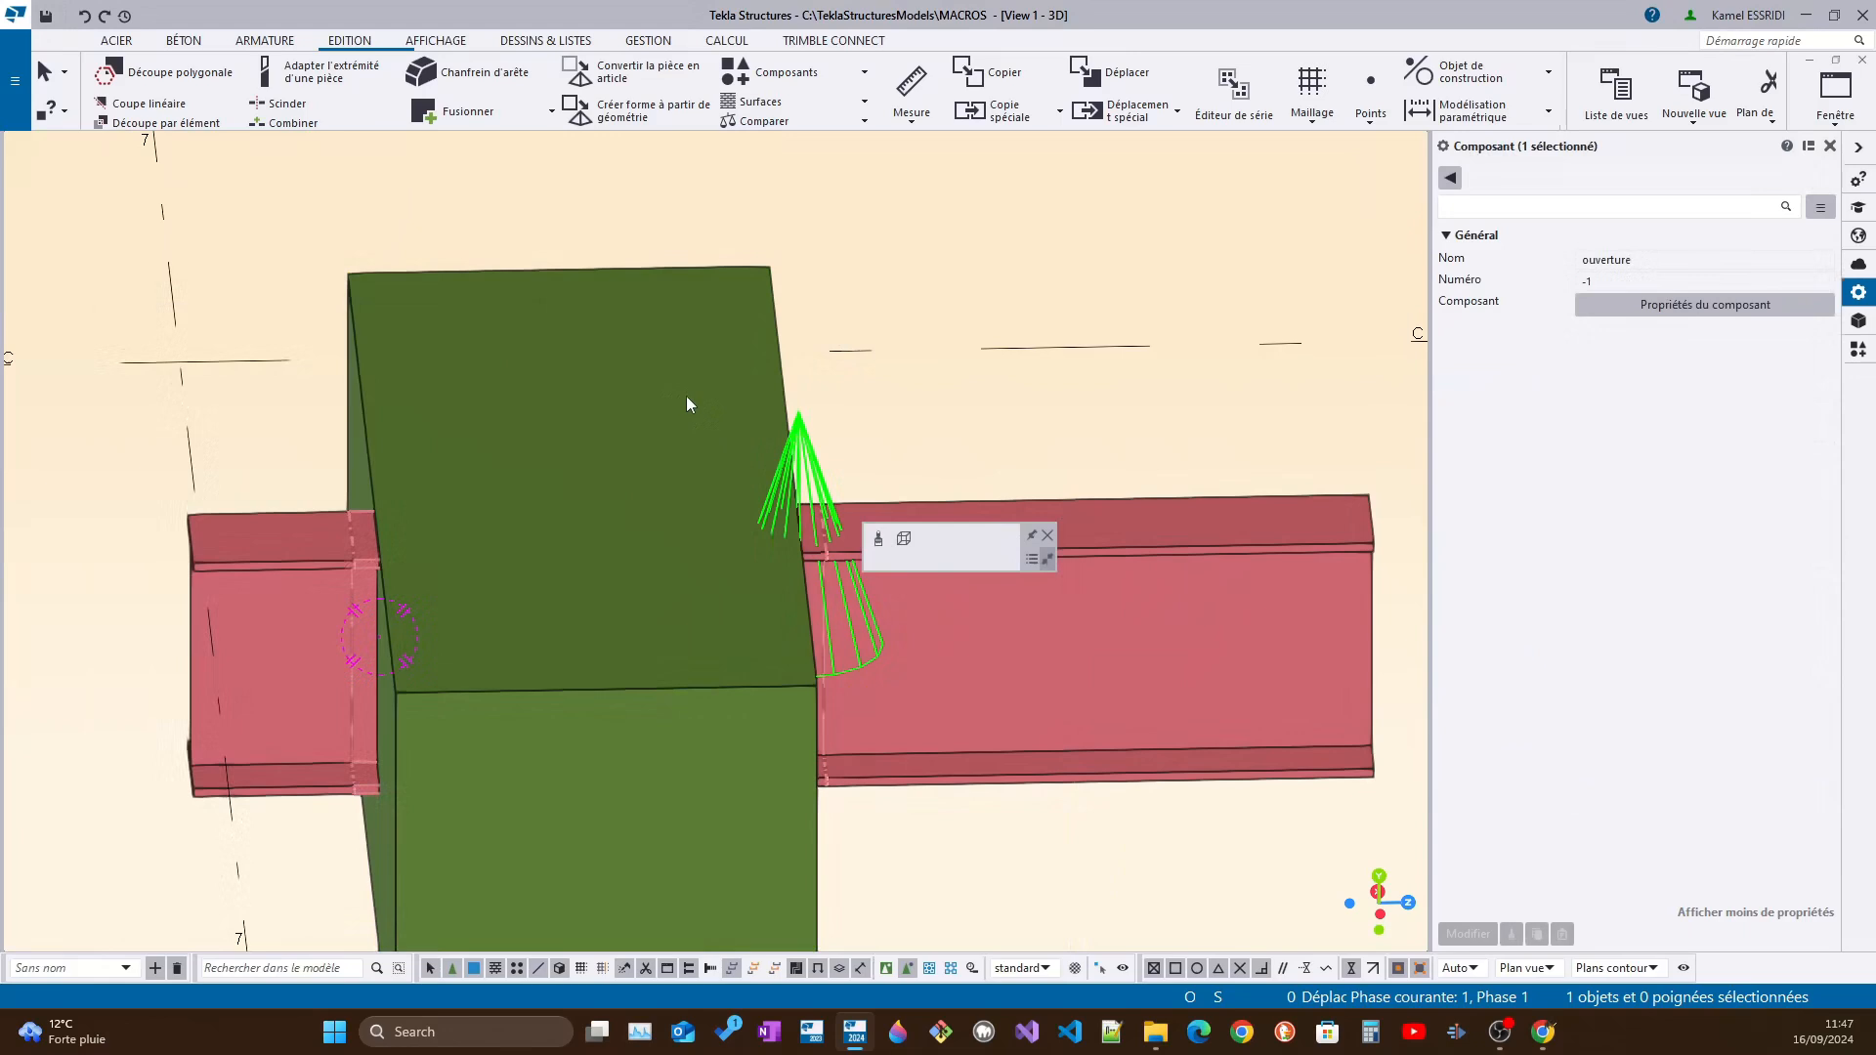
pyautogui.click(760, 430)
pyautogui.click(1601, 283)
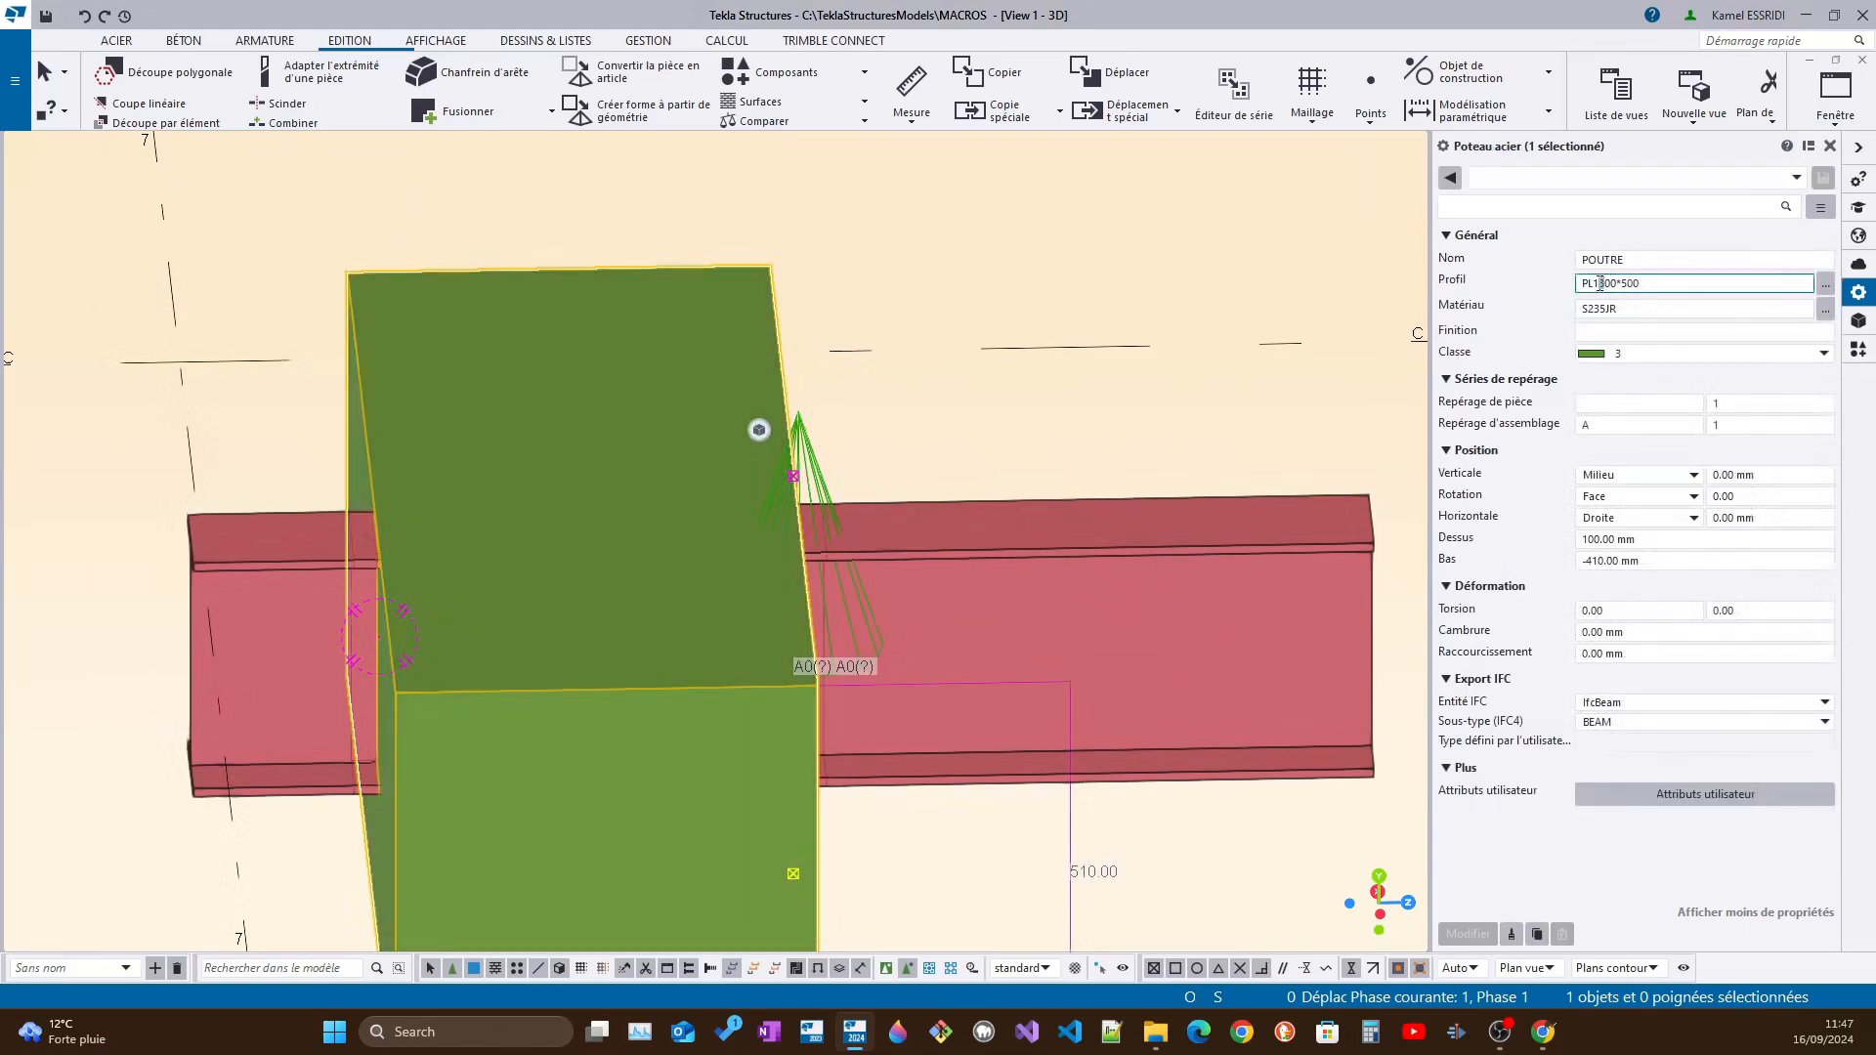
pyautogui.press('Delete')
pyautogui.write('6')
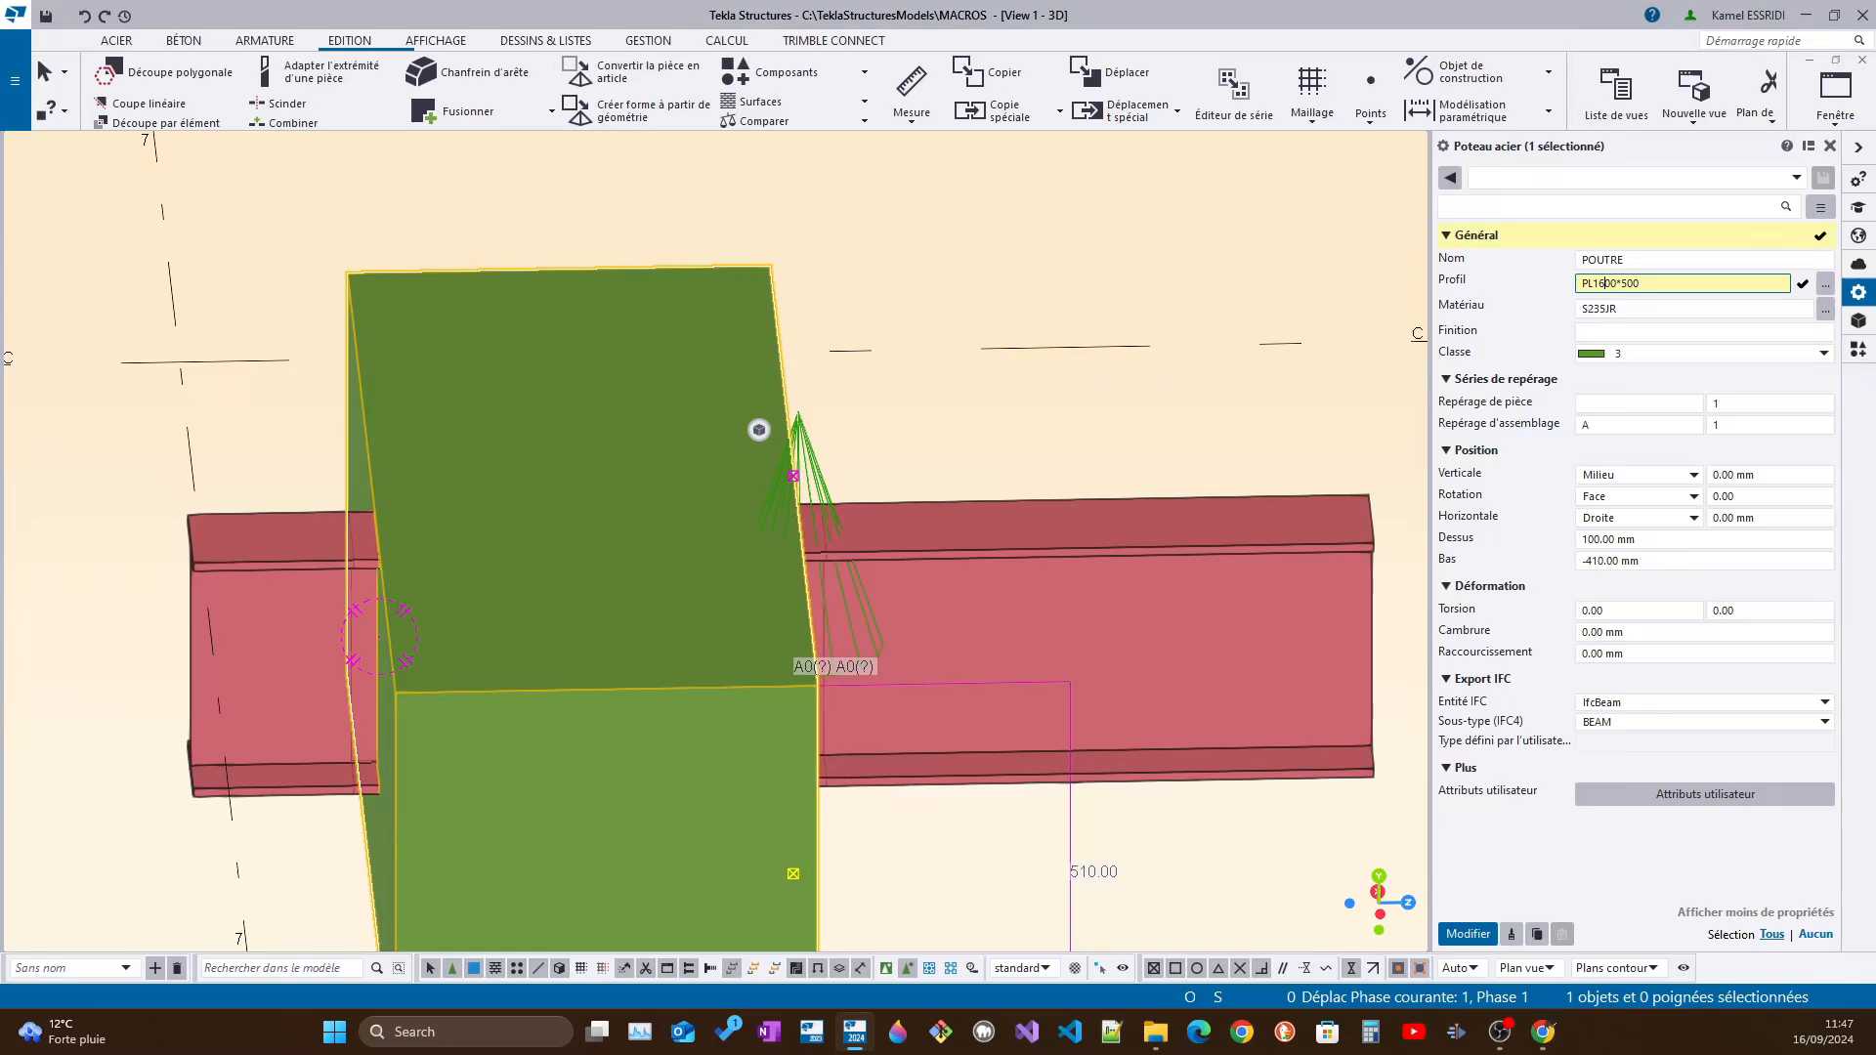
pyautogui.click(1479, 938)
# Set the thick plate's profile to PL1600*800
pyautogui.click(1640, 285)
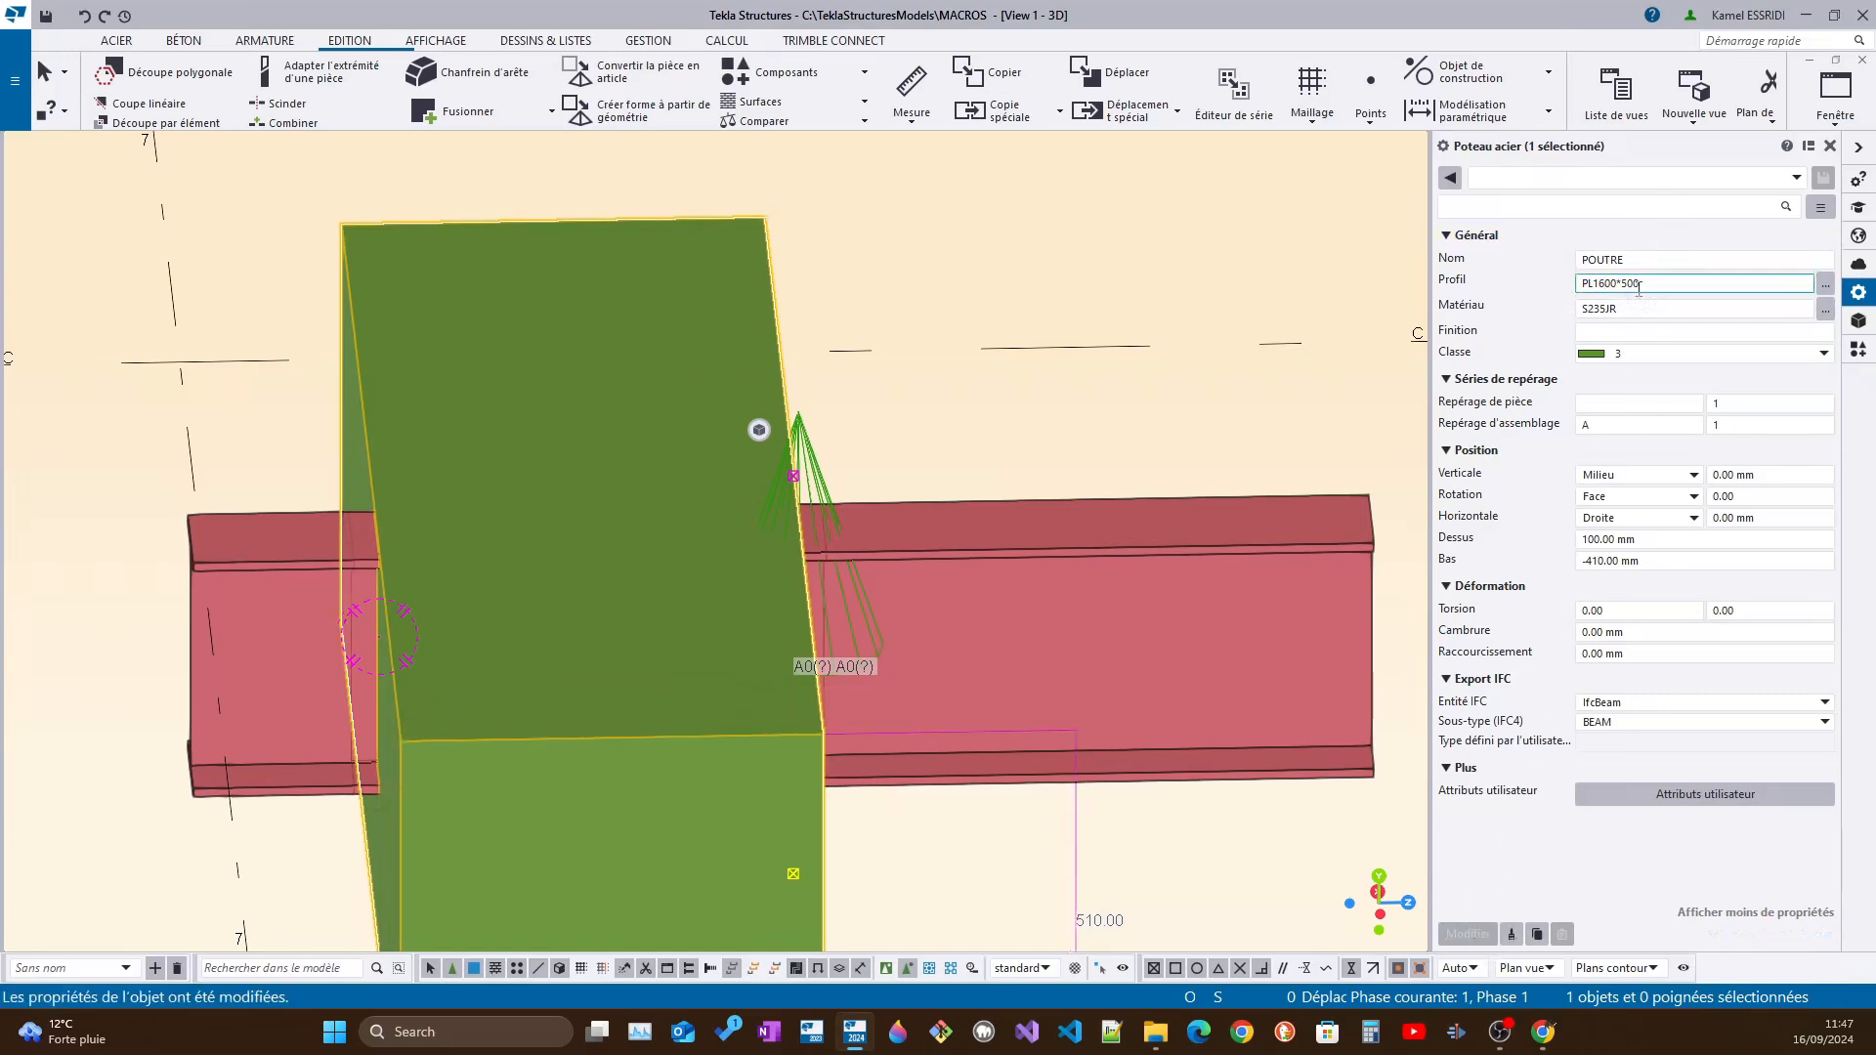
pyautogui.click(1624, 285)
pyautogui.moveTo(1632, 286); pyautogui.dragTo(1623, 285)
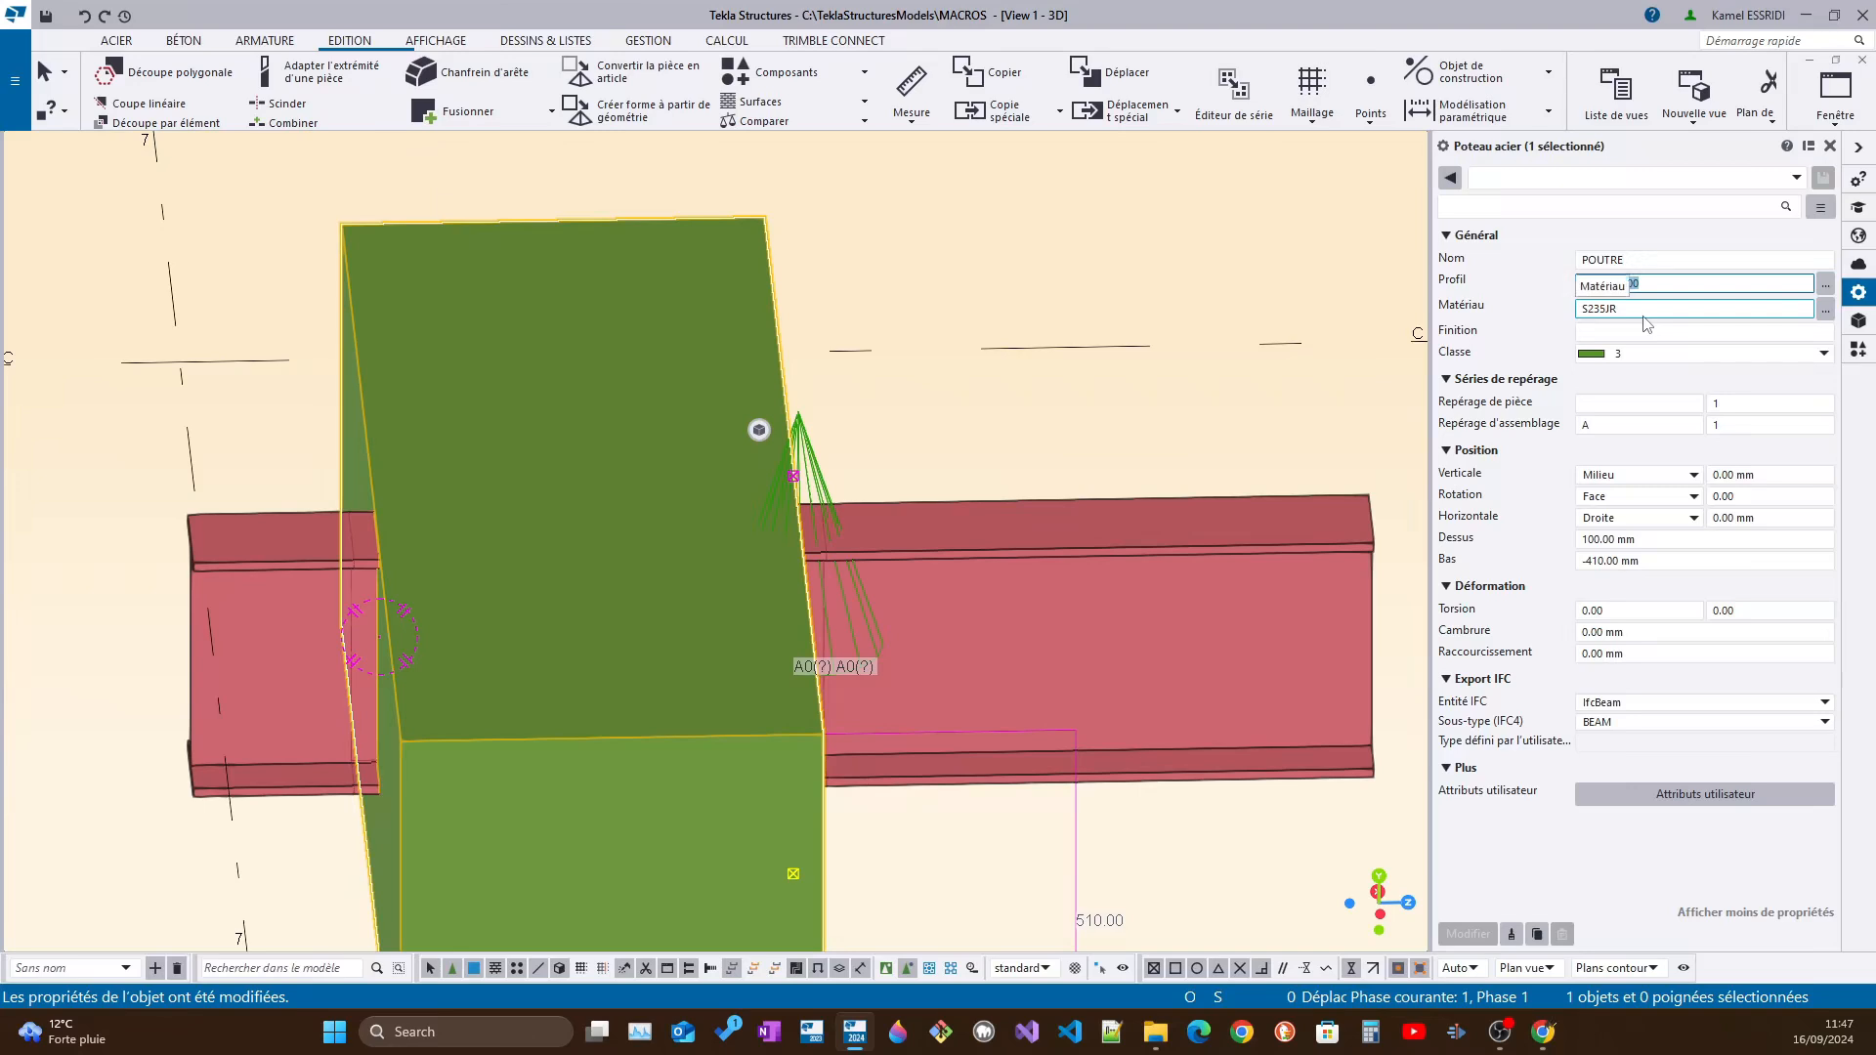
pyautogui.write('00*80')
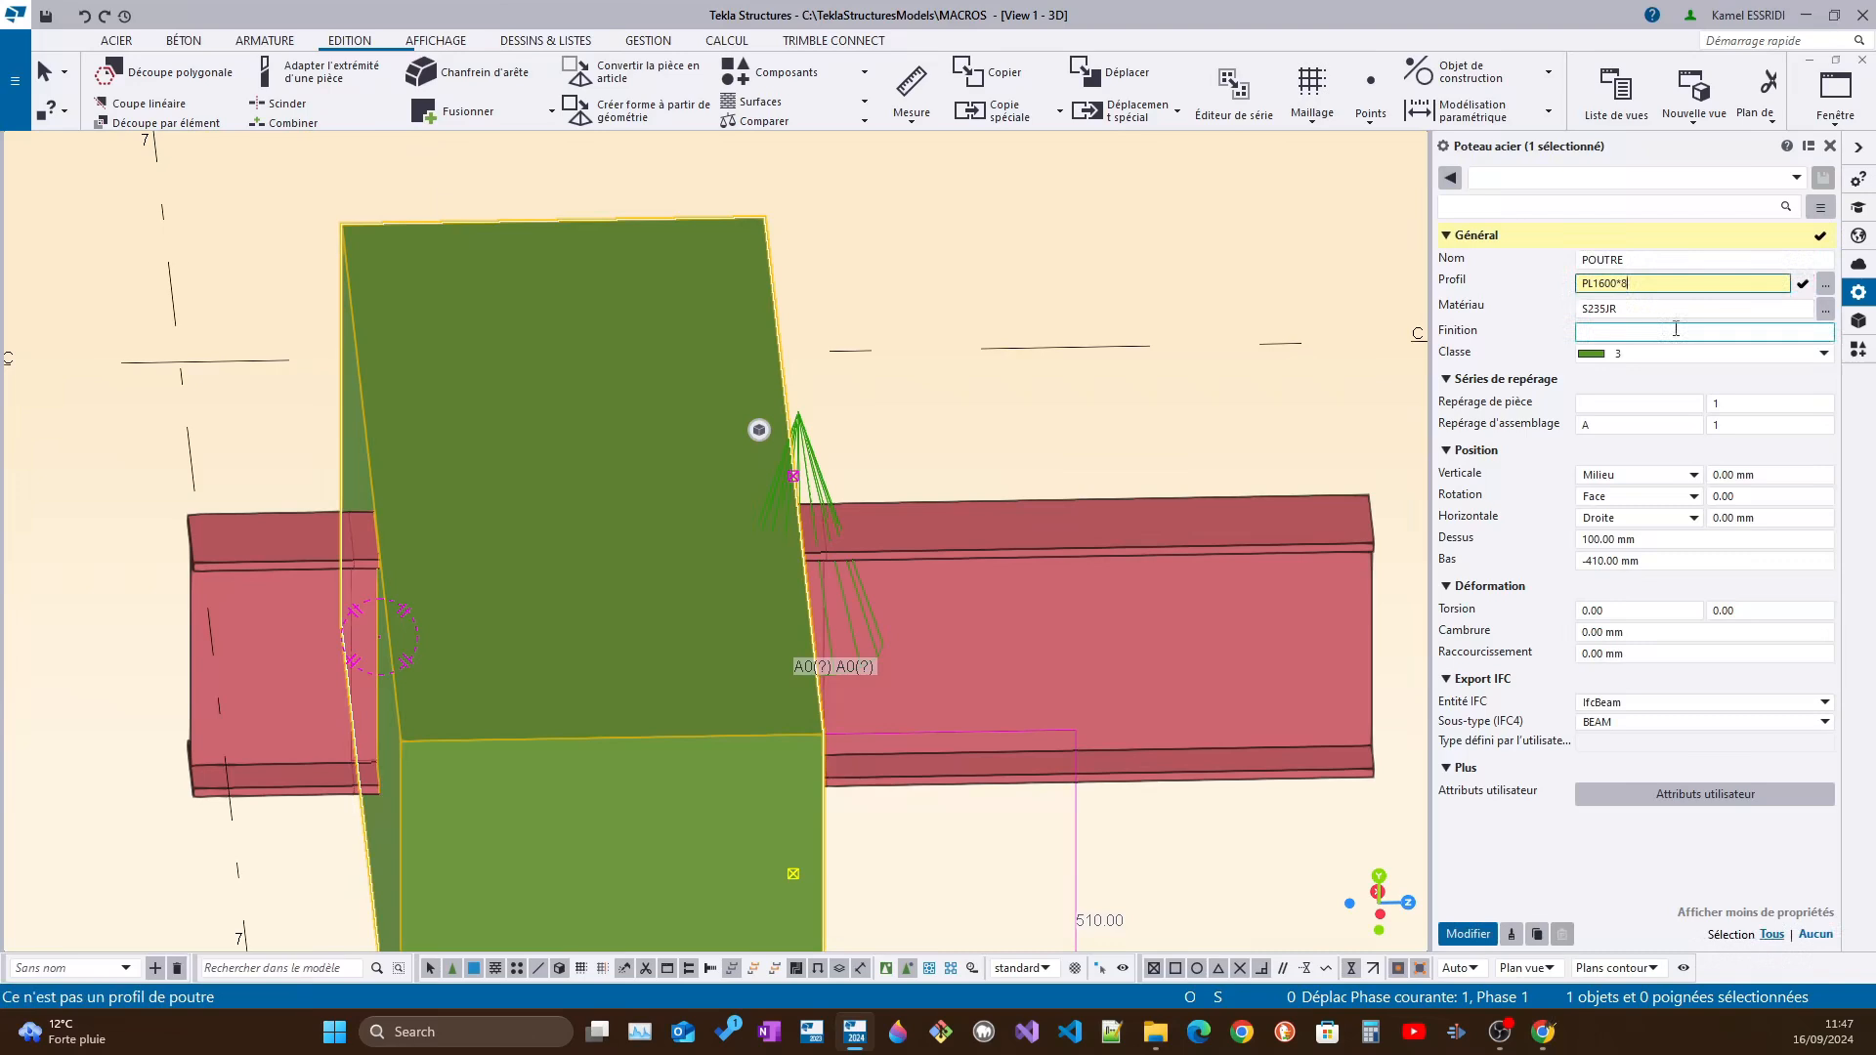
pyautogui.click(1481, 930)
# Examine the beam cut from both sides of the thick plate and select the cutting part to check its extent
pyautogui.keyDown('ctrl'); pyautogui.moveTo(857, 816); pyautogui.dragTo(964, 310, button='middle'); pyautogui.keyUp('ctrl')
pyautogui.scroll(-2, 964, 310)
pyautogui.keyDown('ctrl'); pyautogui.moveTo(699, 377); pyautogui.dragTo(904, 396, button='middle'); pyautogui.keyUp('ctrl')
pyautogui.scroll(4, 674, 377)
pyautogui.moveTo(346, 330)
pyautogui.mouseDown(button='middle')
pyautogui.moveTo(440, 308)
pyautogui.moveTo(459, 270)
pyautogui.moveTo(563, 305)
pyautogui.moveTo(423, 285)
pyautogui.mouseUp(button='middle')
pyautogui.click(589, 259)
pyautogui.scroll(-4, 588, 259)
pyautogui.moveTo(1118, 454)
pyautogui.mouseDown(button='middle')
pyautogui.moveTo(1040, 444)
pyautogui.moveTo(1072, 381)
pyautogui.mouseUp(button='middle')
pyautogui.scroll(2, 1024, 390)
pyautogui.moveTo(940, 439); pyautogui.dragTo(780, 437, button='middle')
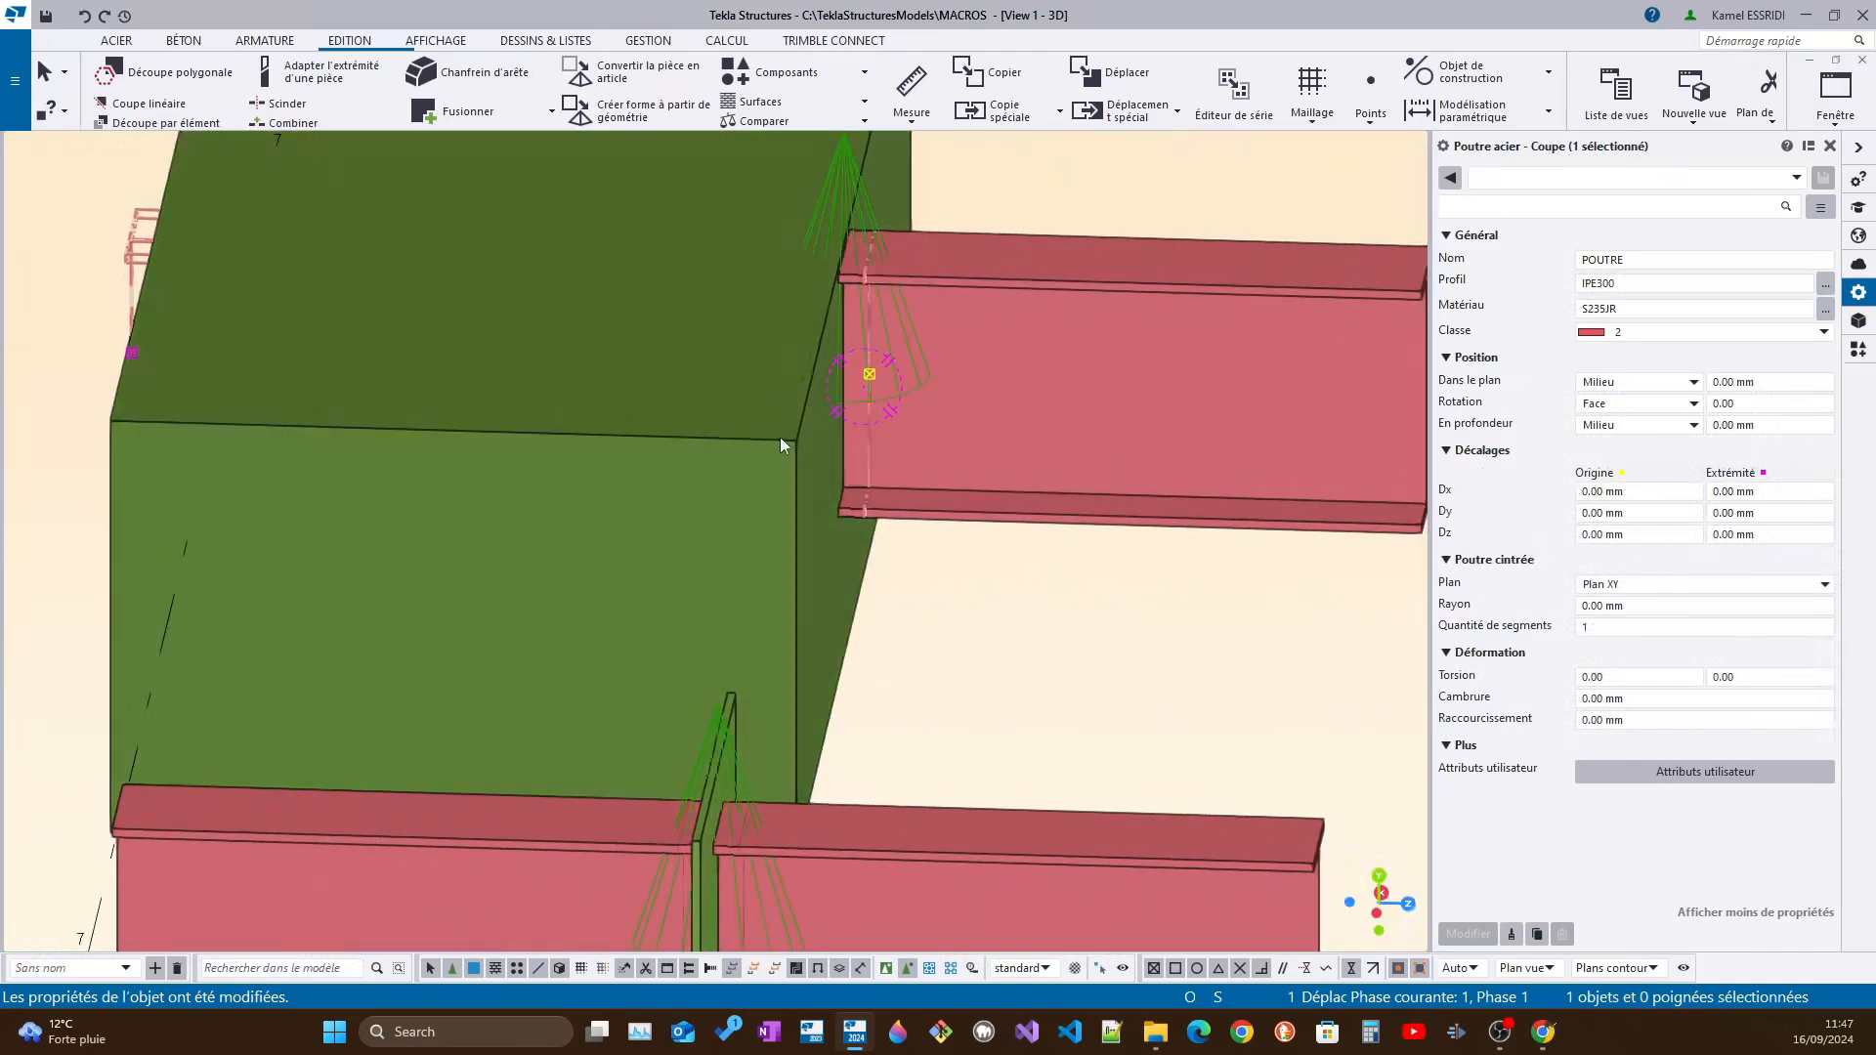
# Move the thick plate about 400 mm along the beam, using two points on its upper edge, and check the cut
pyautogui.click(770, 443)
pyautogui.rightClick(712, 456)
pyautogui.click(772, 554)
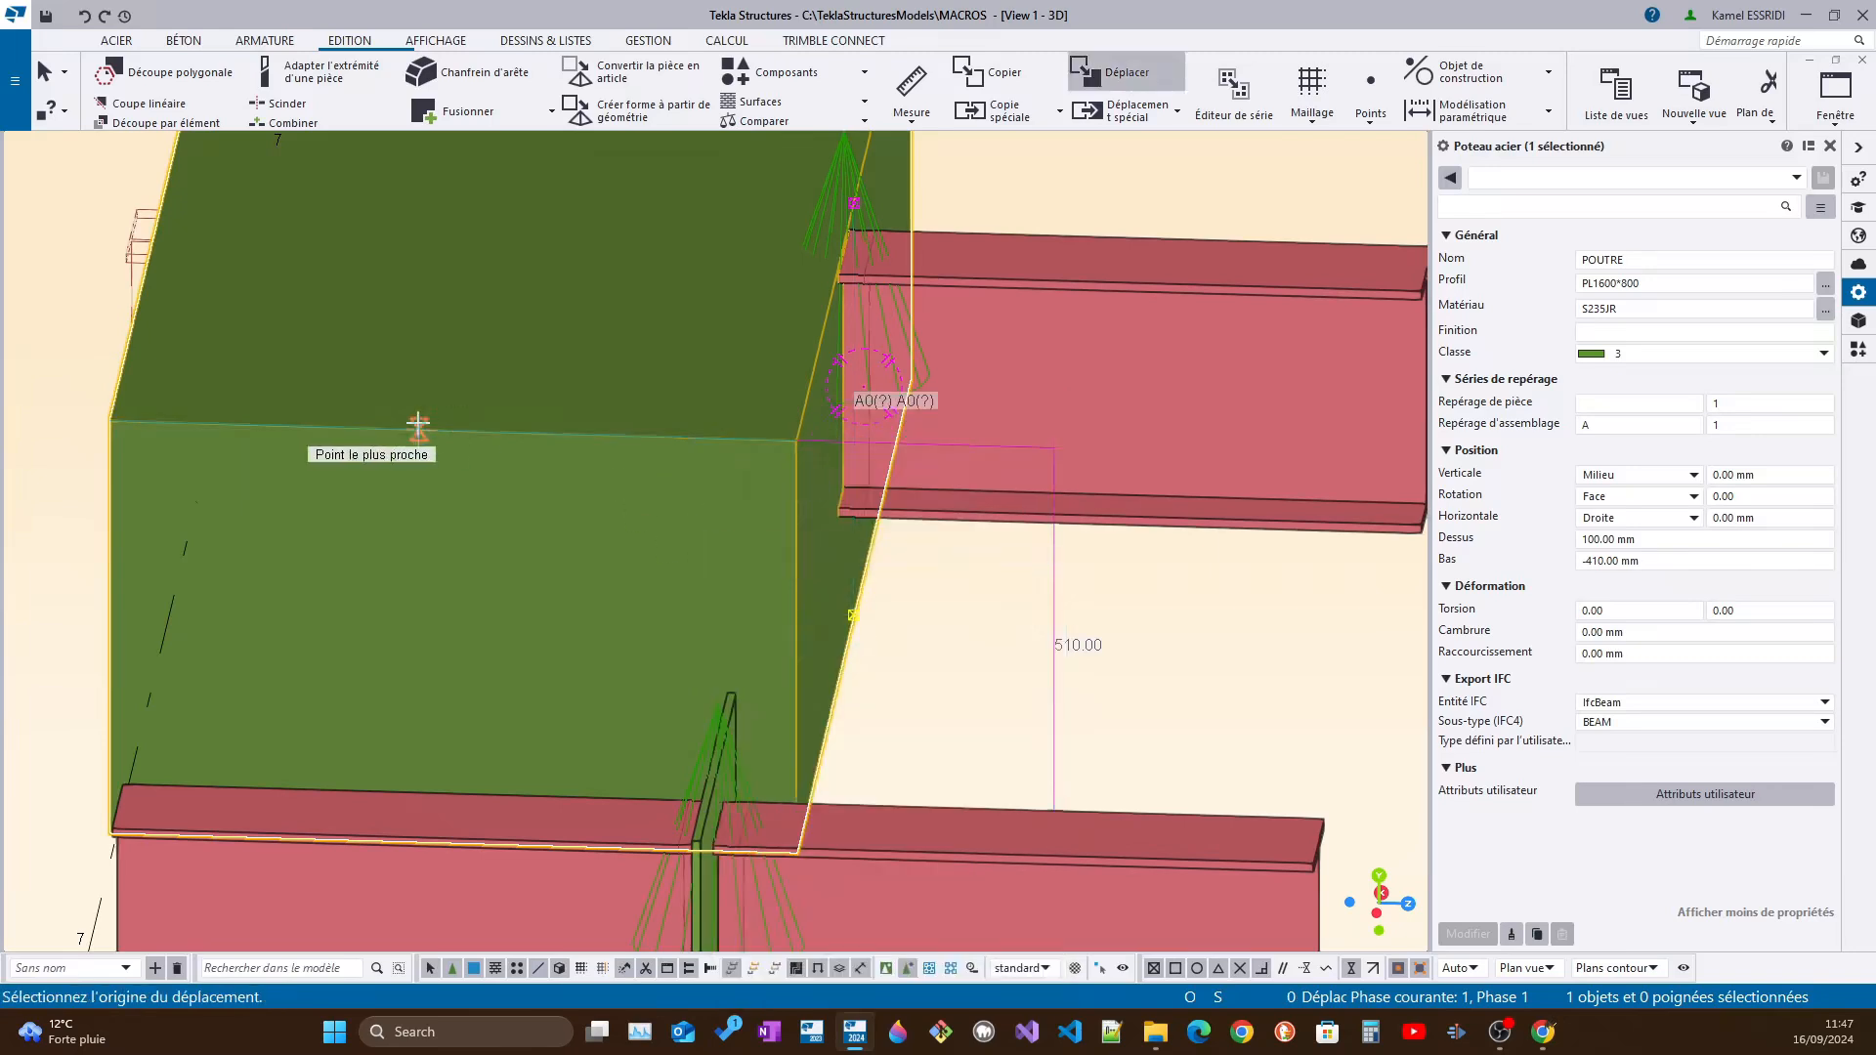
pyautogui.click(390, 427)
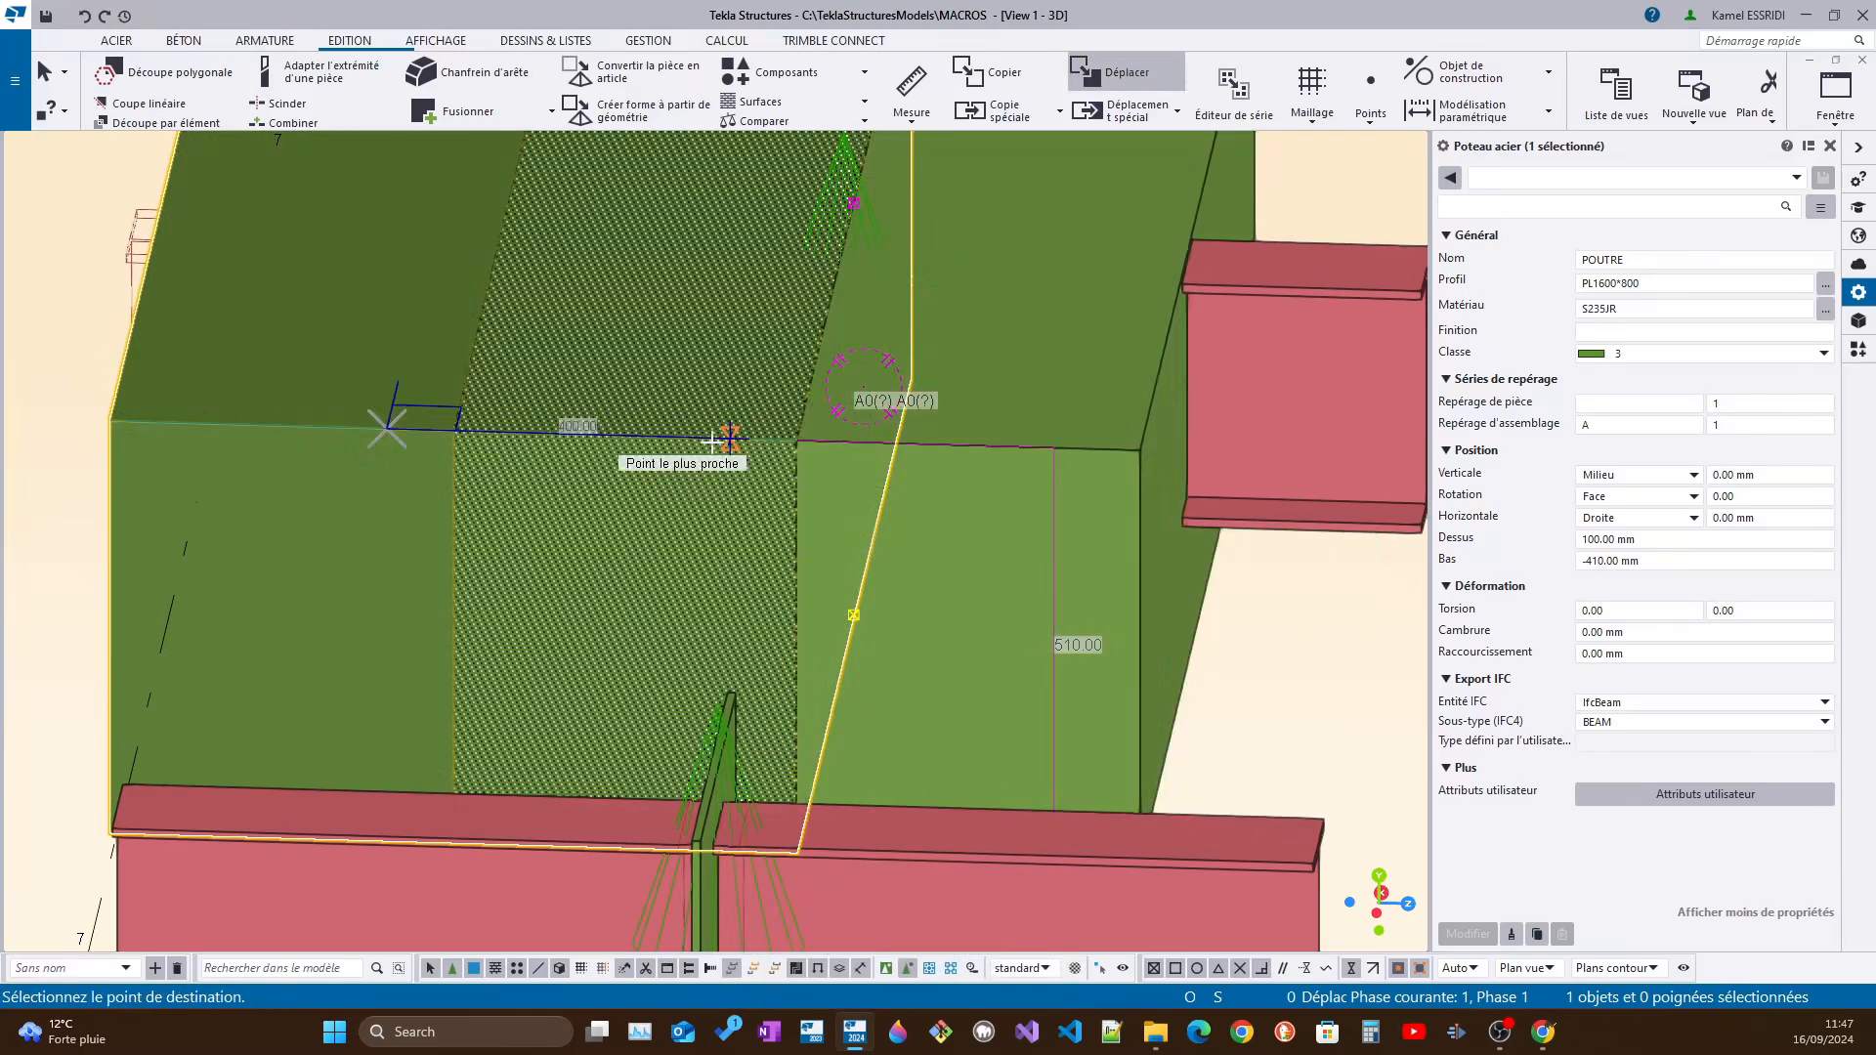
pyautogui.click(732, 439)
pyautogui.moveTo(843, 435)
pyautogui.keyDown('ctrl'); pyautogui.mouseDown(button='middle')
pyautogui.moveTo(733, 430)
pyautogui.moveTo(250, 291)
pyautogui.mouseUp(button='middle'); pyautogui.keyUp('ctrl')
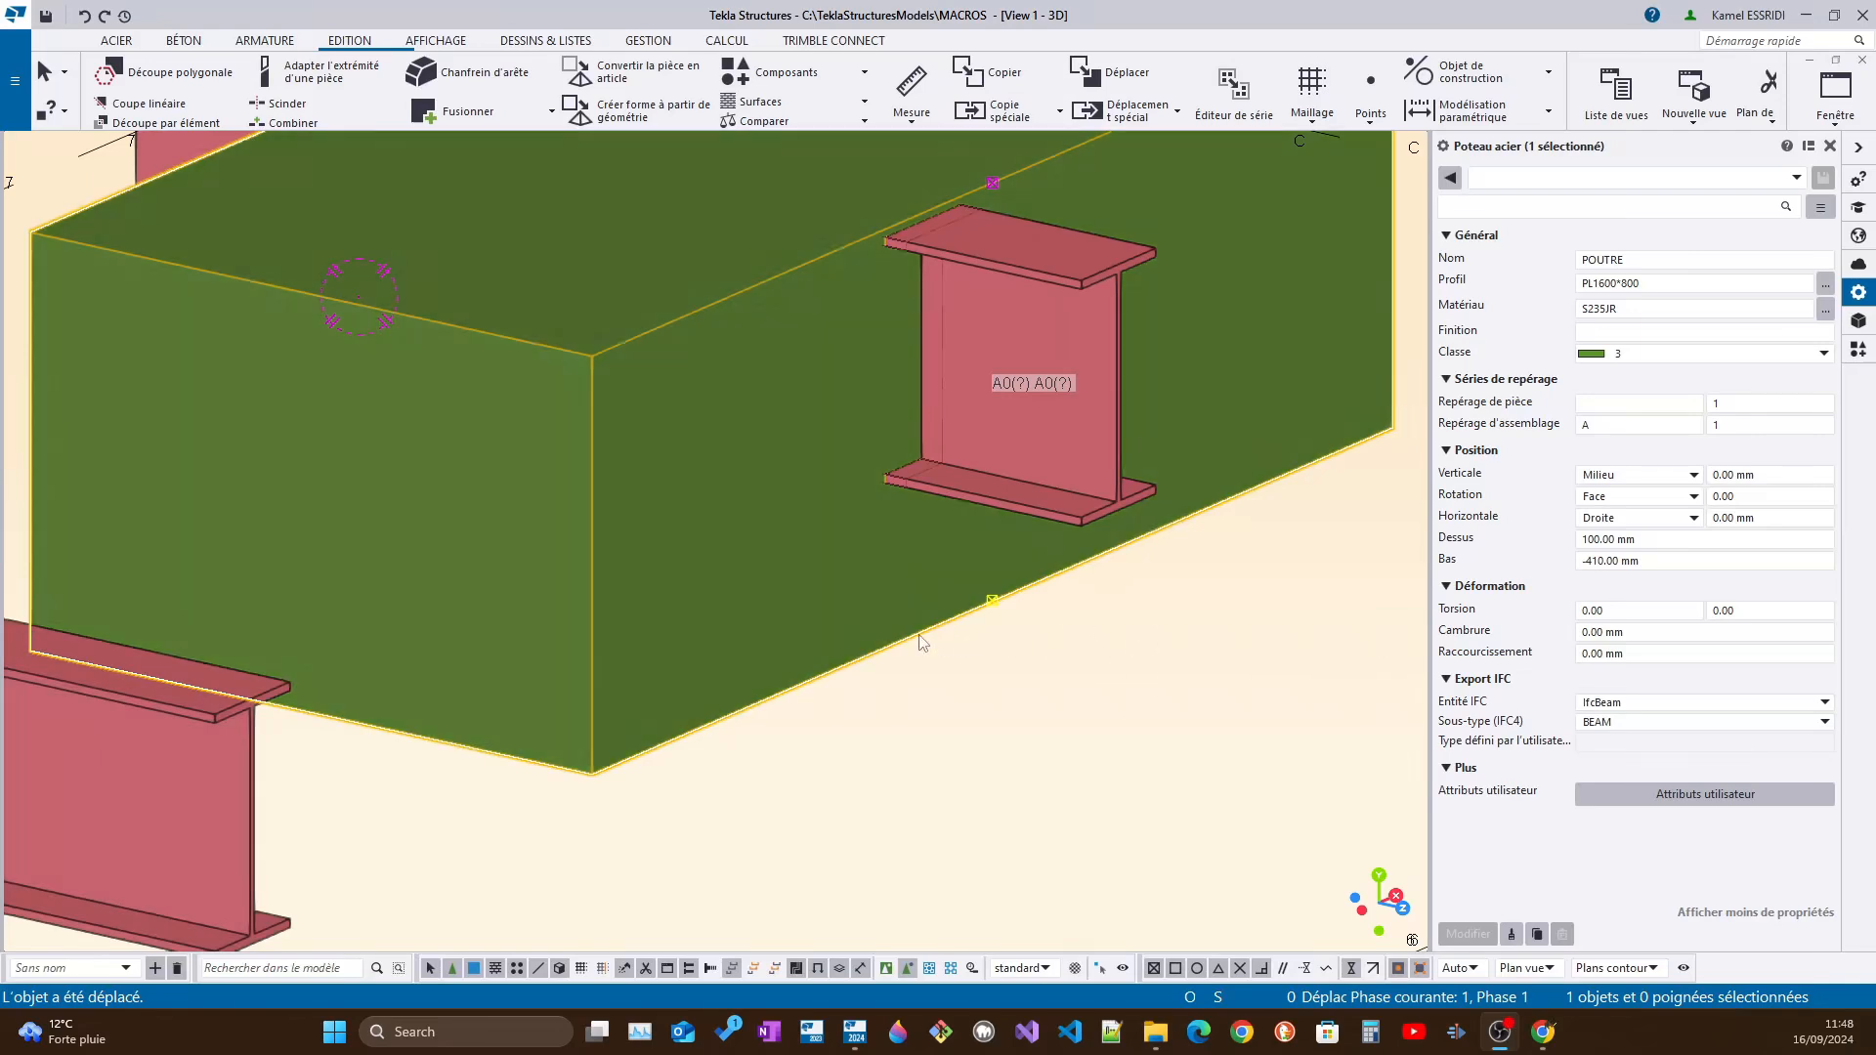
# Set the moved plate's profile to PL1000*8
pyautogui.scroll(-5, 919, 642)
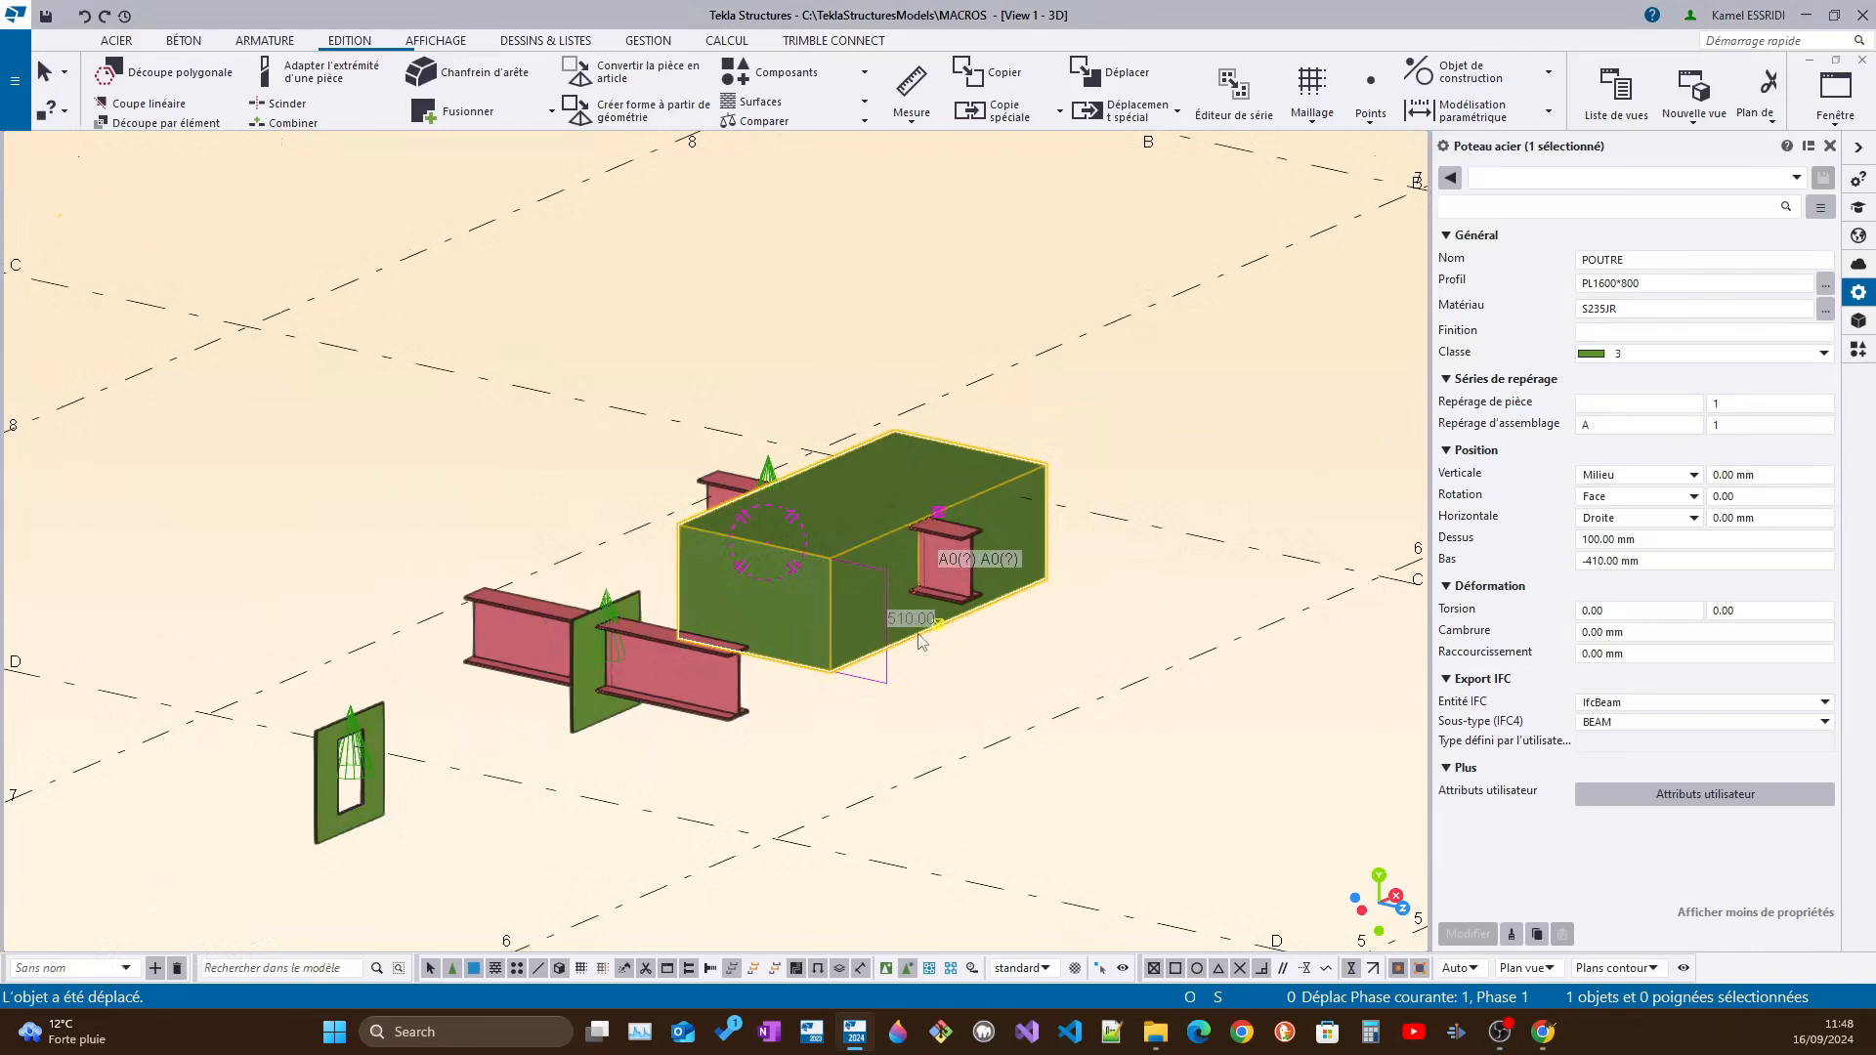
pyautogui.click(1625, 284)
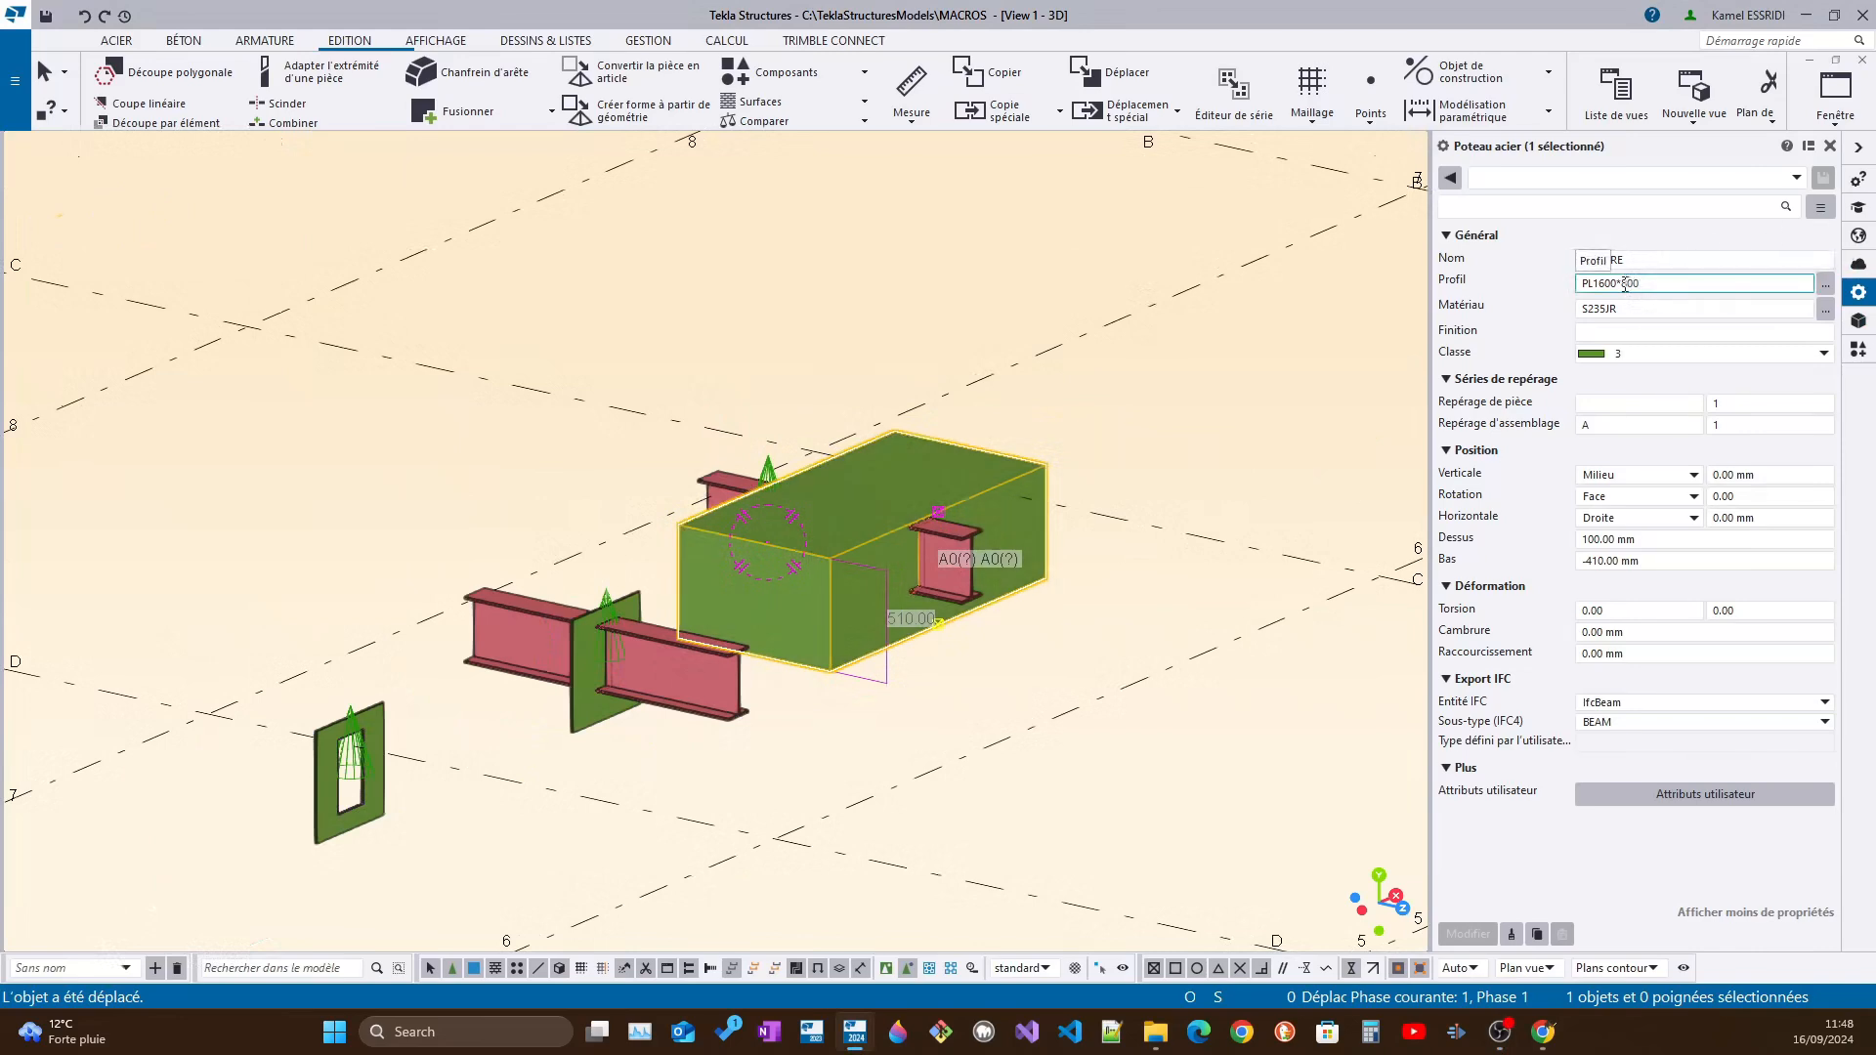
pyautogui.moveTo(1618, 283); pyautogui.dragTo(1590, 283)
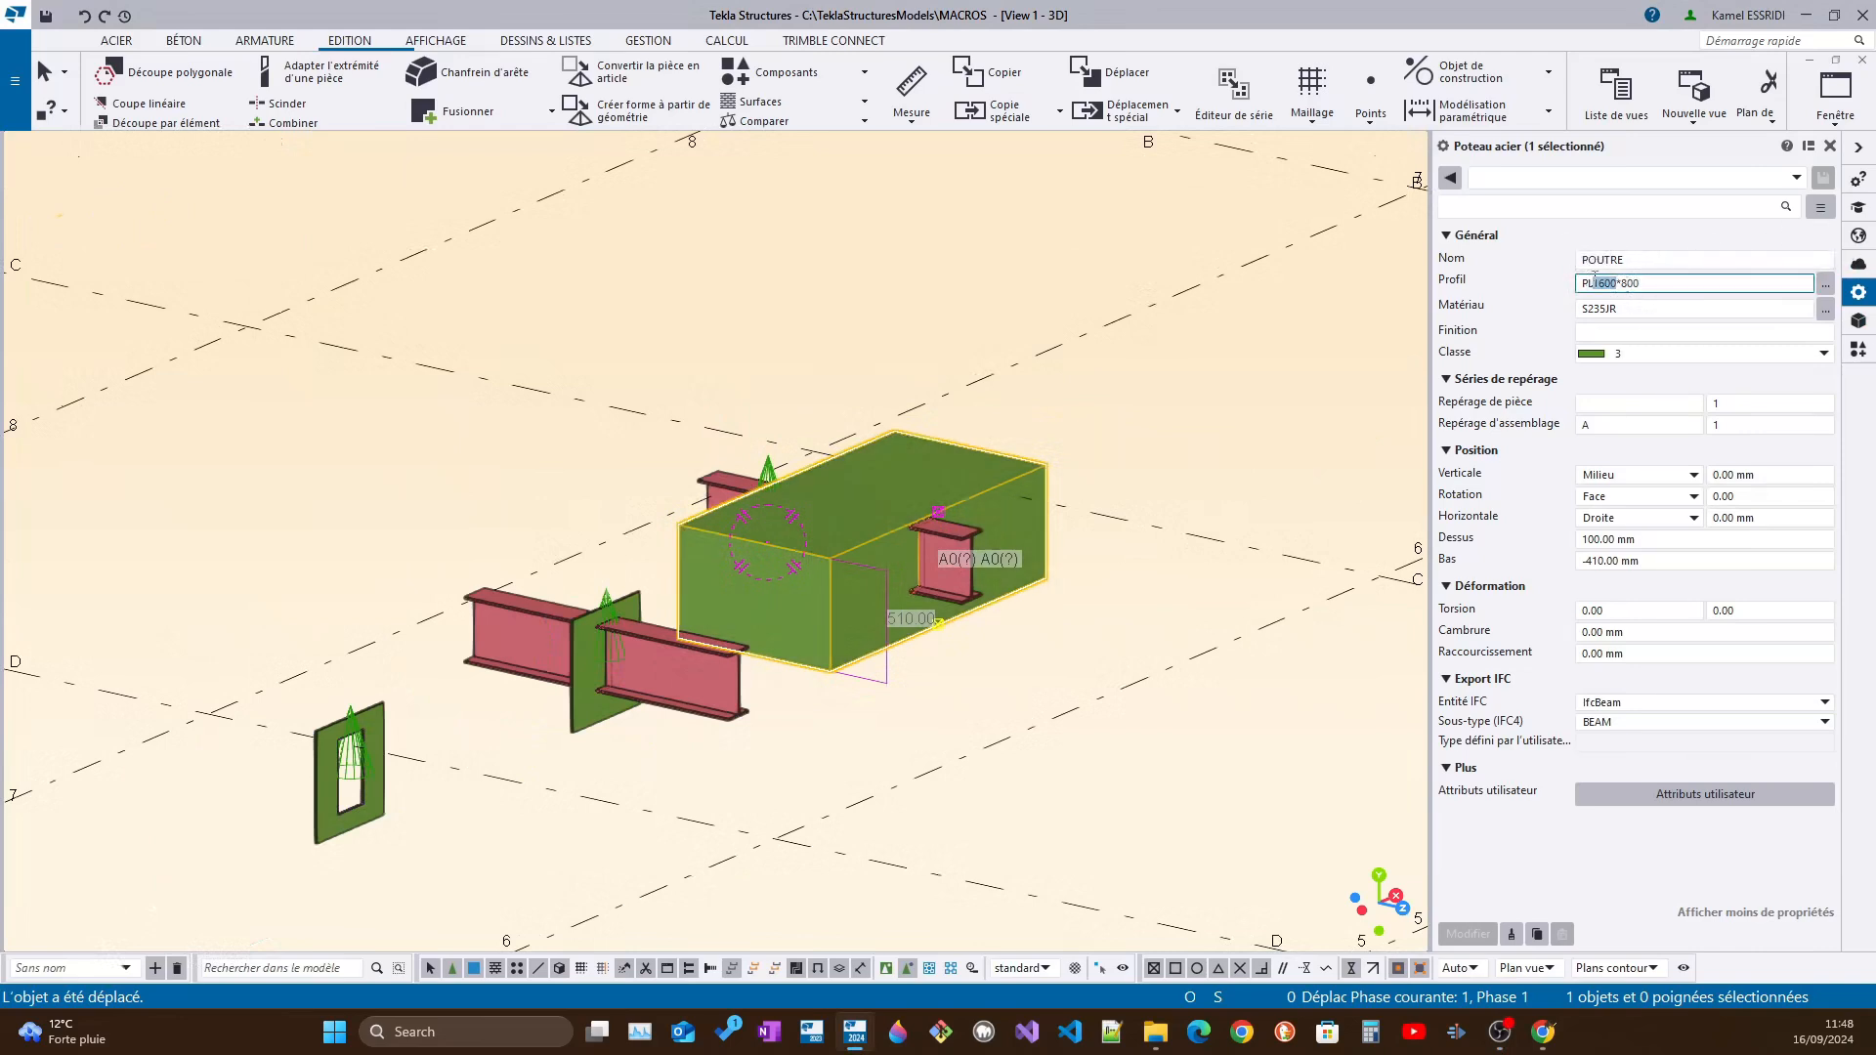
pyautogui.click(1627, 308)
pyautogui.write('1000')
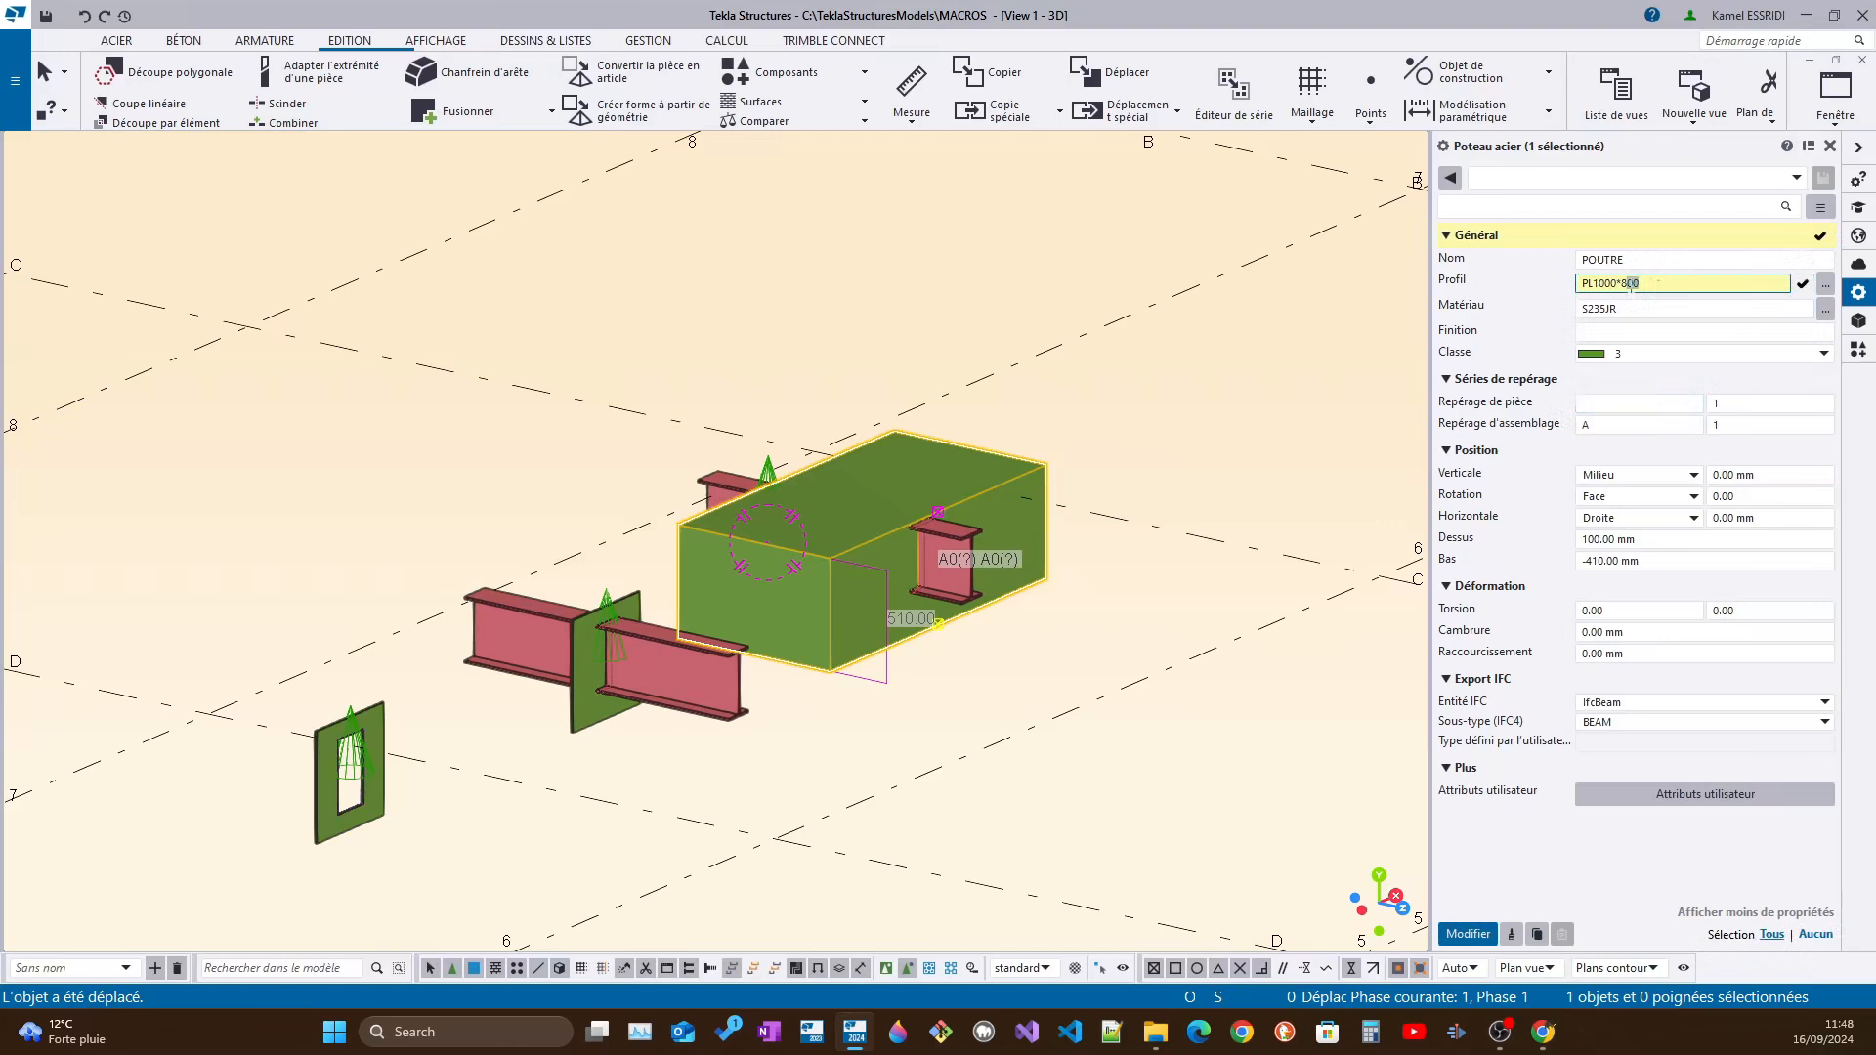
pyautogui.click(1469, 934)
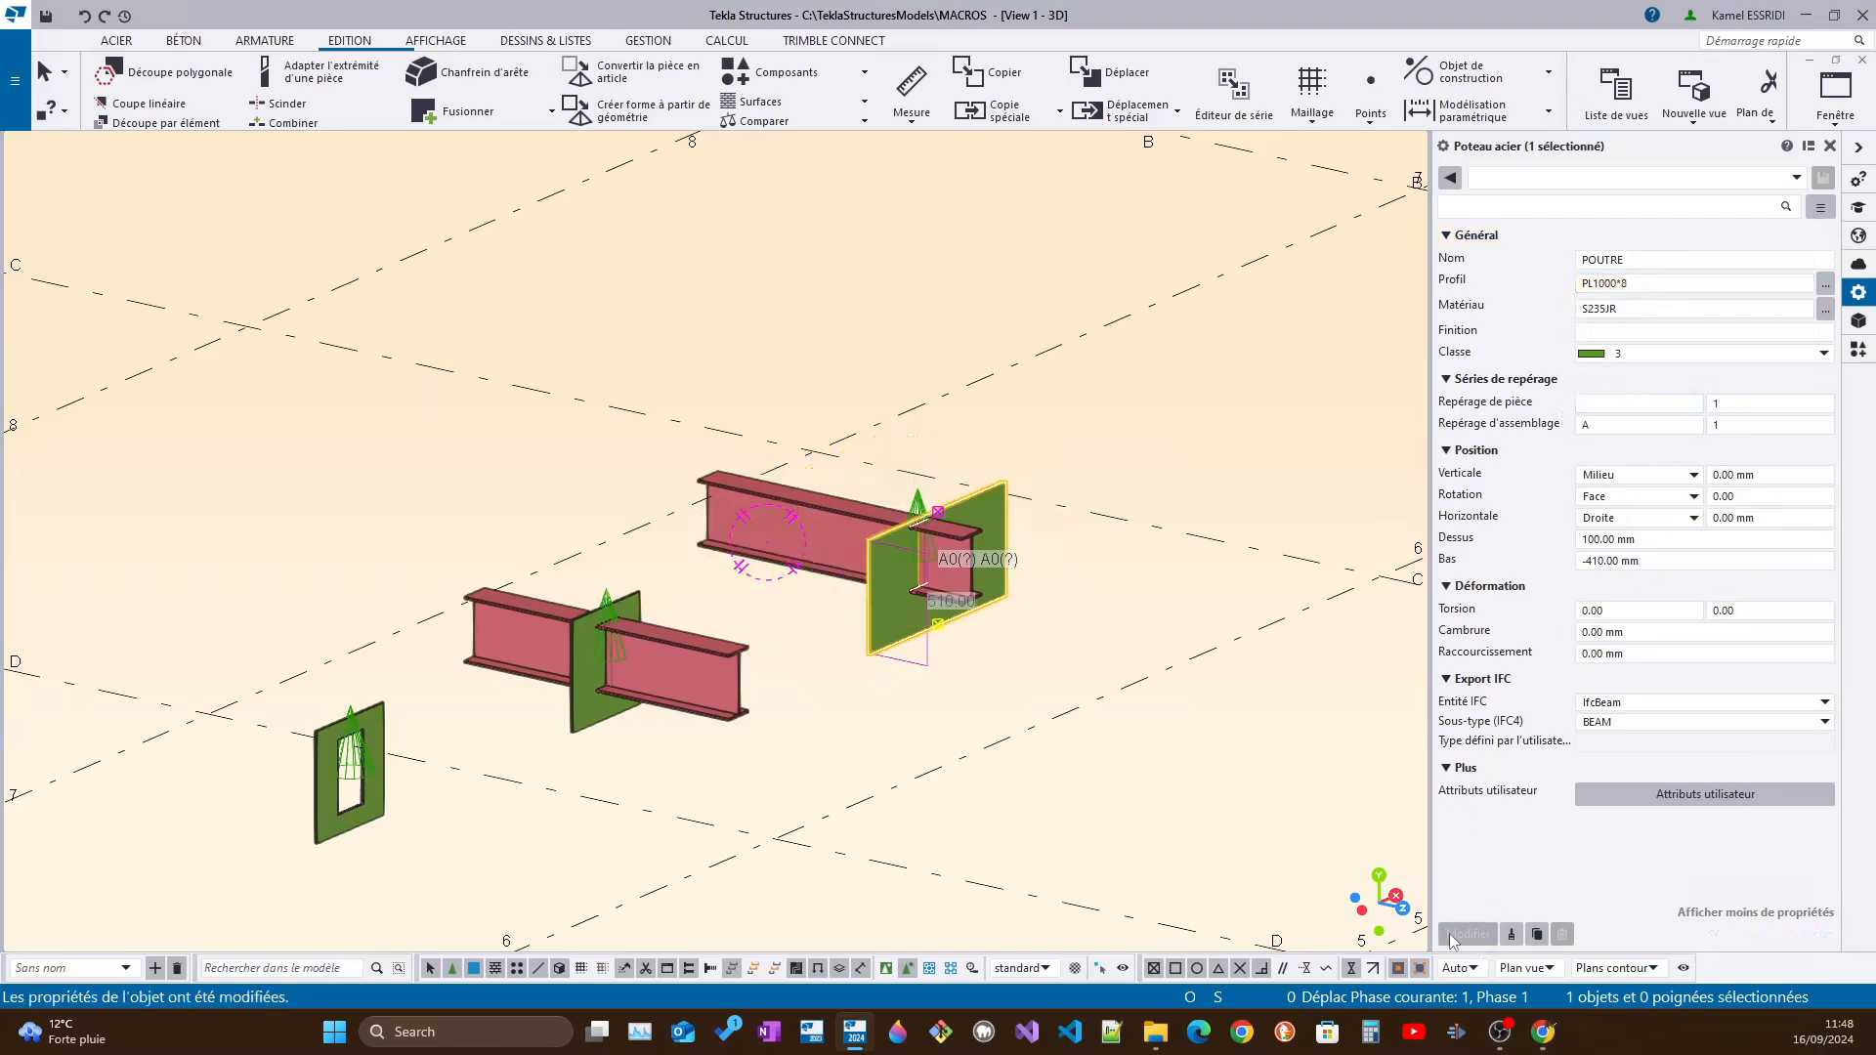
# Examine the cut around the beam where it passes through the thin plate
pyautogui.scroll(5, 953, 635)
pyautogui.keyDown('ctrl'); pyautogui.moveTo(954, 635); pyautogui.dragTo(752, 399, button='middle'); pyautogui.keyUp('ctrl')
pyautogui.scroll(1, 752, 399)
pyautogui.moveTo(746, 373)
pyautogui.keyDown('ctrl'); pyautogui.mouseDown(button='middle')
pyautogui.moveTo(704, 295)
pyautogui.moveTo(753, 368)
pyautogui.mouseUp(button='middle'); pyautogui.keyUp('ctrl')
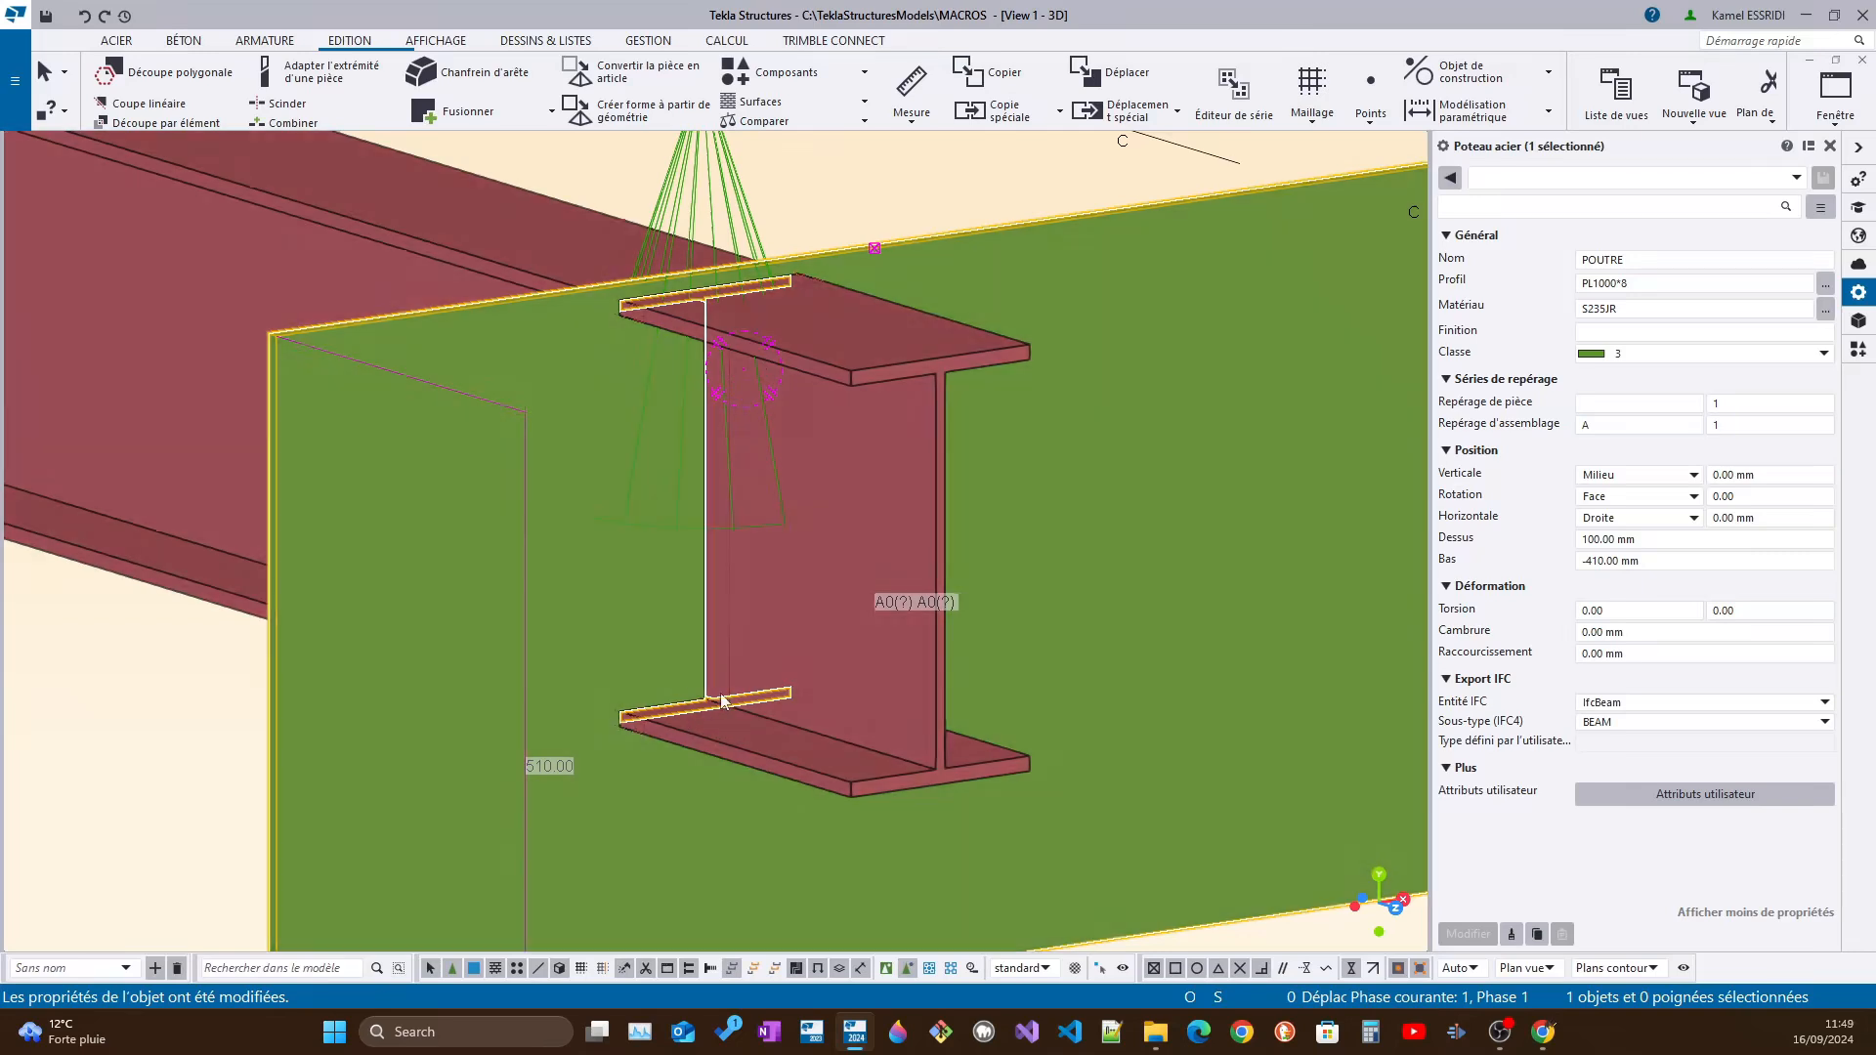
pyautogui.click(735, 670)
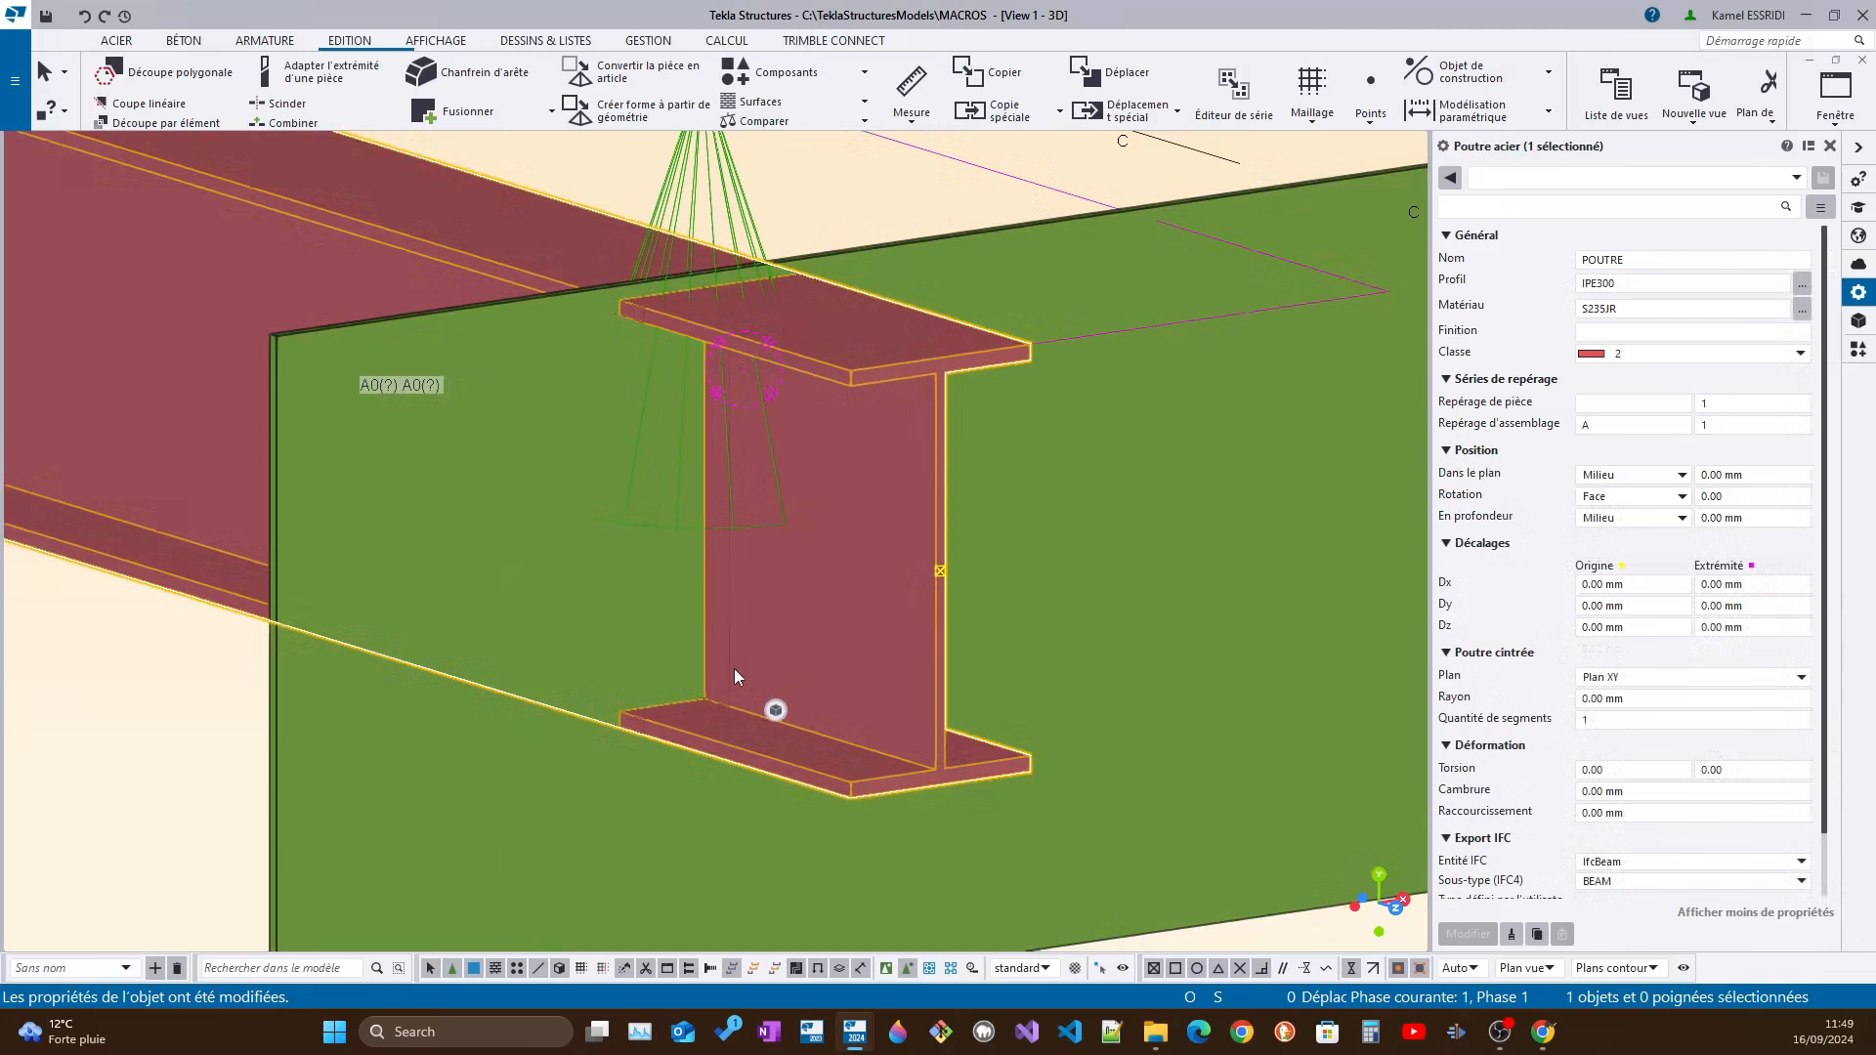
pyautogui.scroll(-3, 729, 658)
pyautogui.scroll(4, 683, 695)
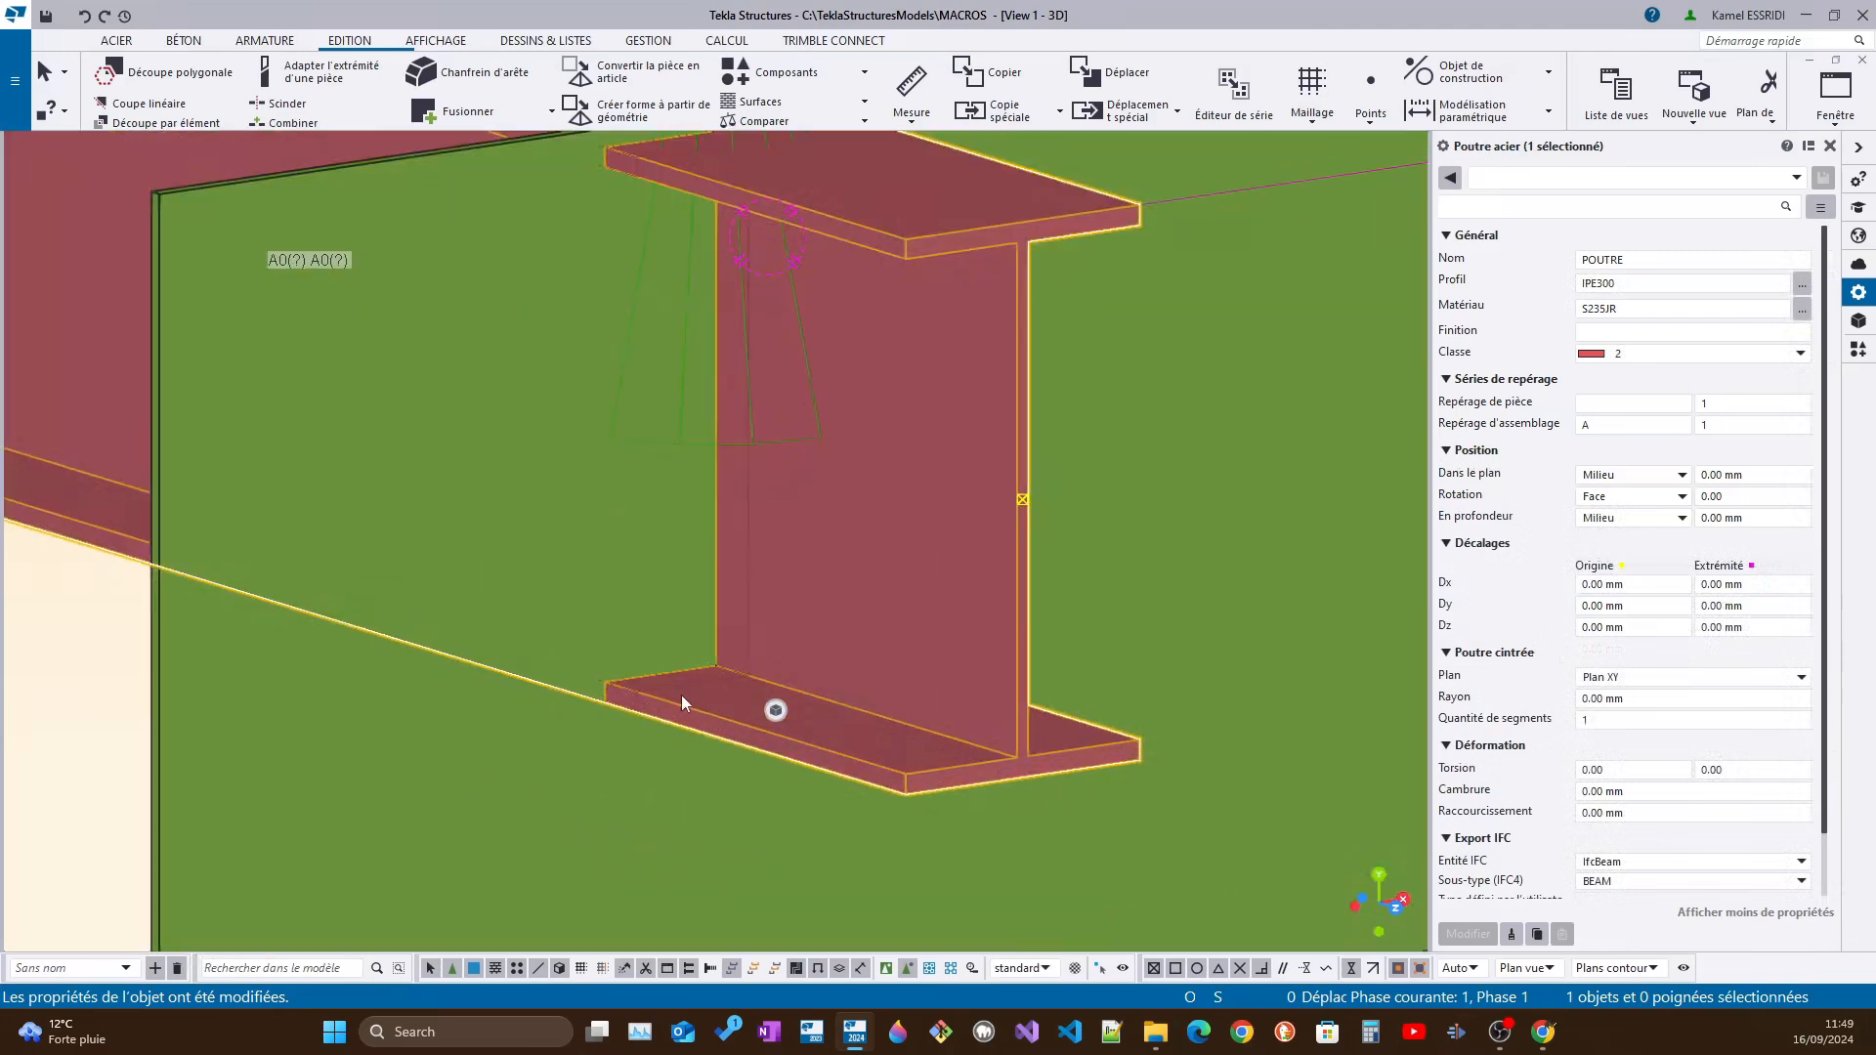
pyautogui.scroll(-2, 712, 267)
pyautogui.scroll(3, 777, 215)
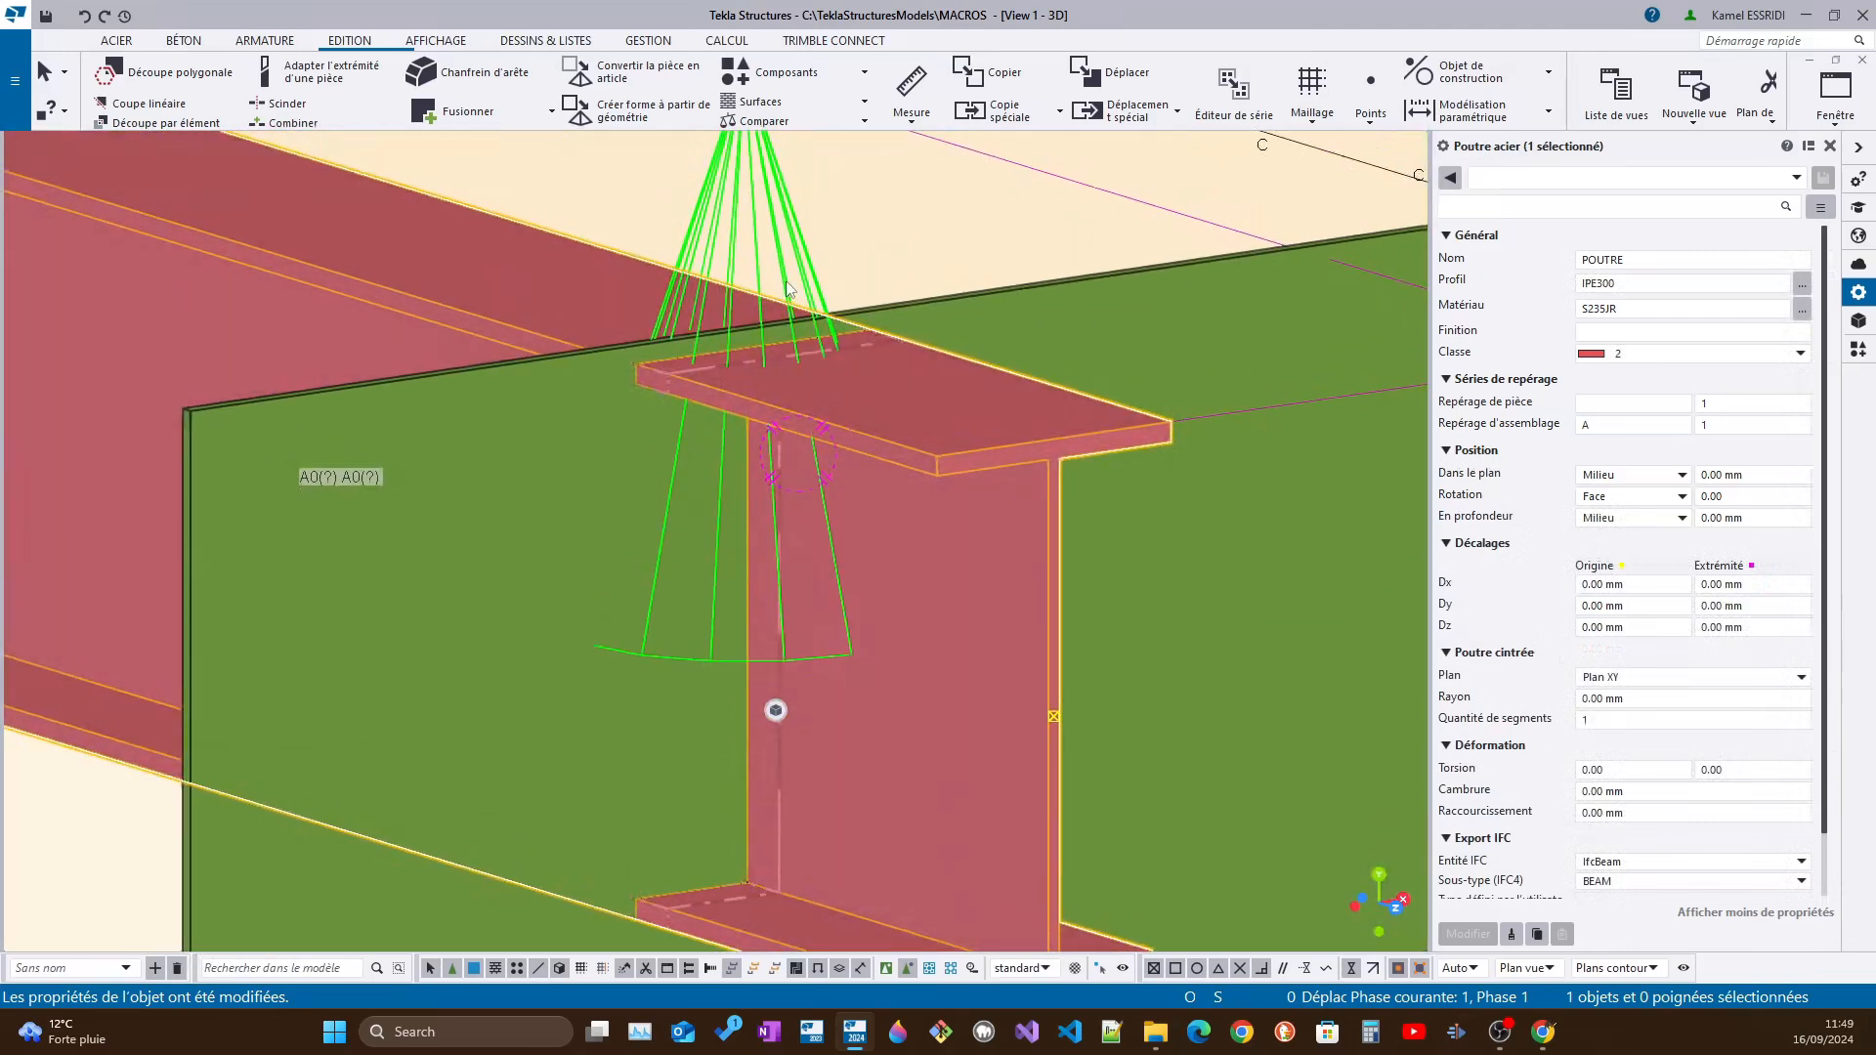
# Select the "ouverture" component on the thin plate and review the commands available for it
pyautogui.click(777, 215)
pyautogui.rightClick(772, 202)
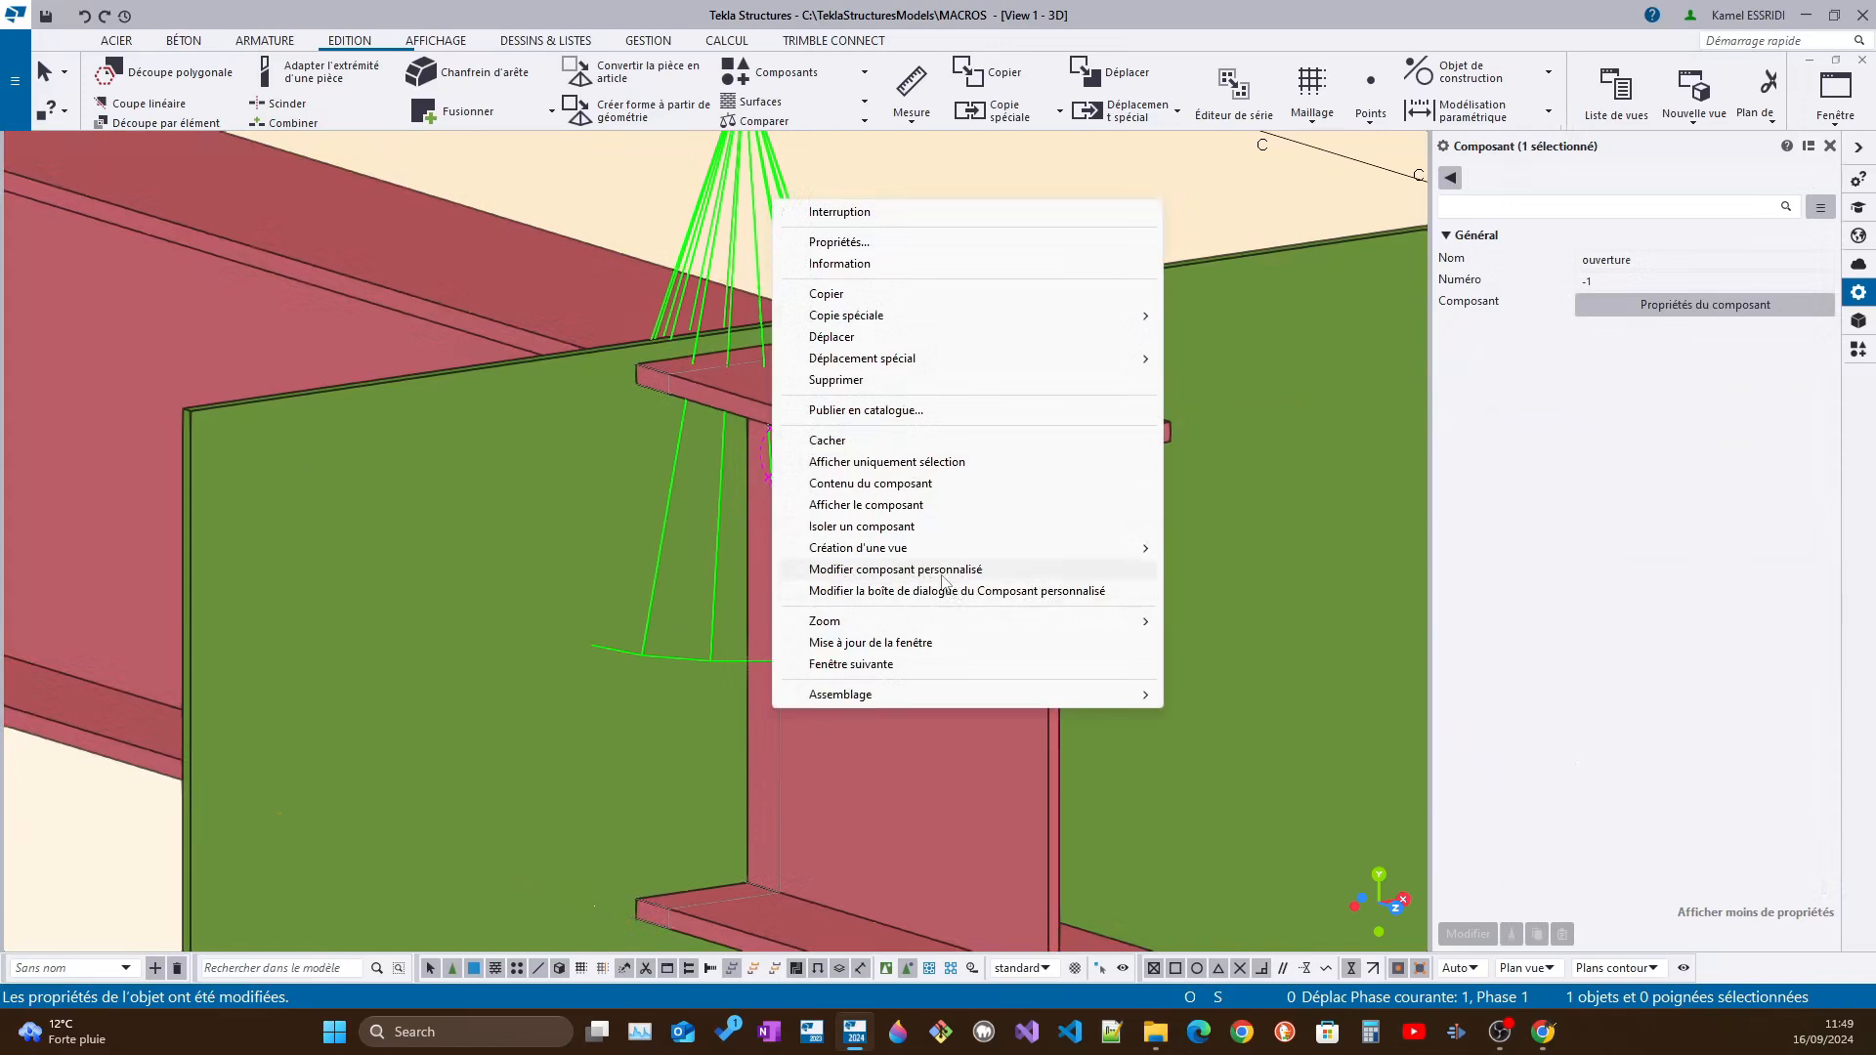
pyautogui.click(712, 199)
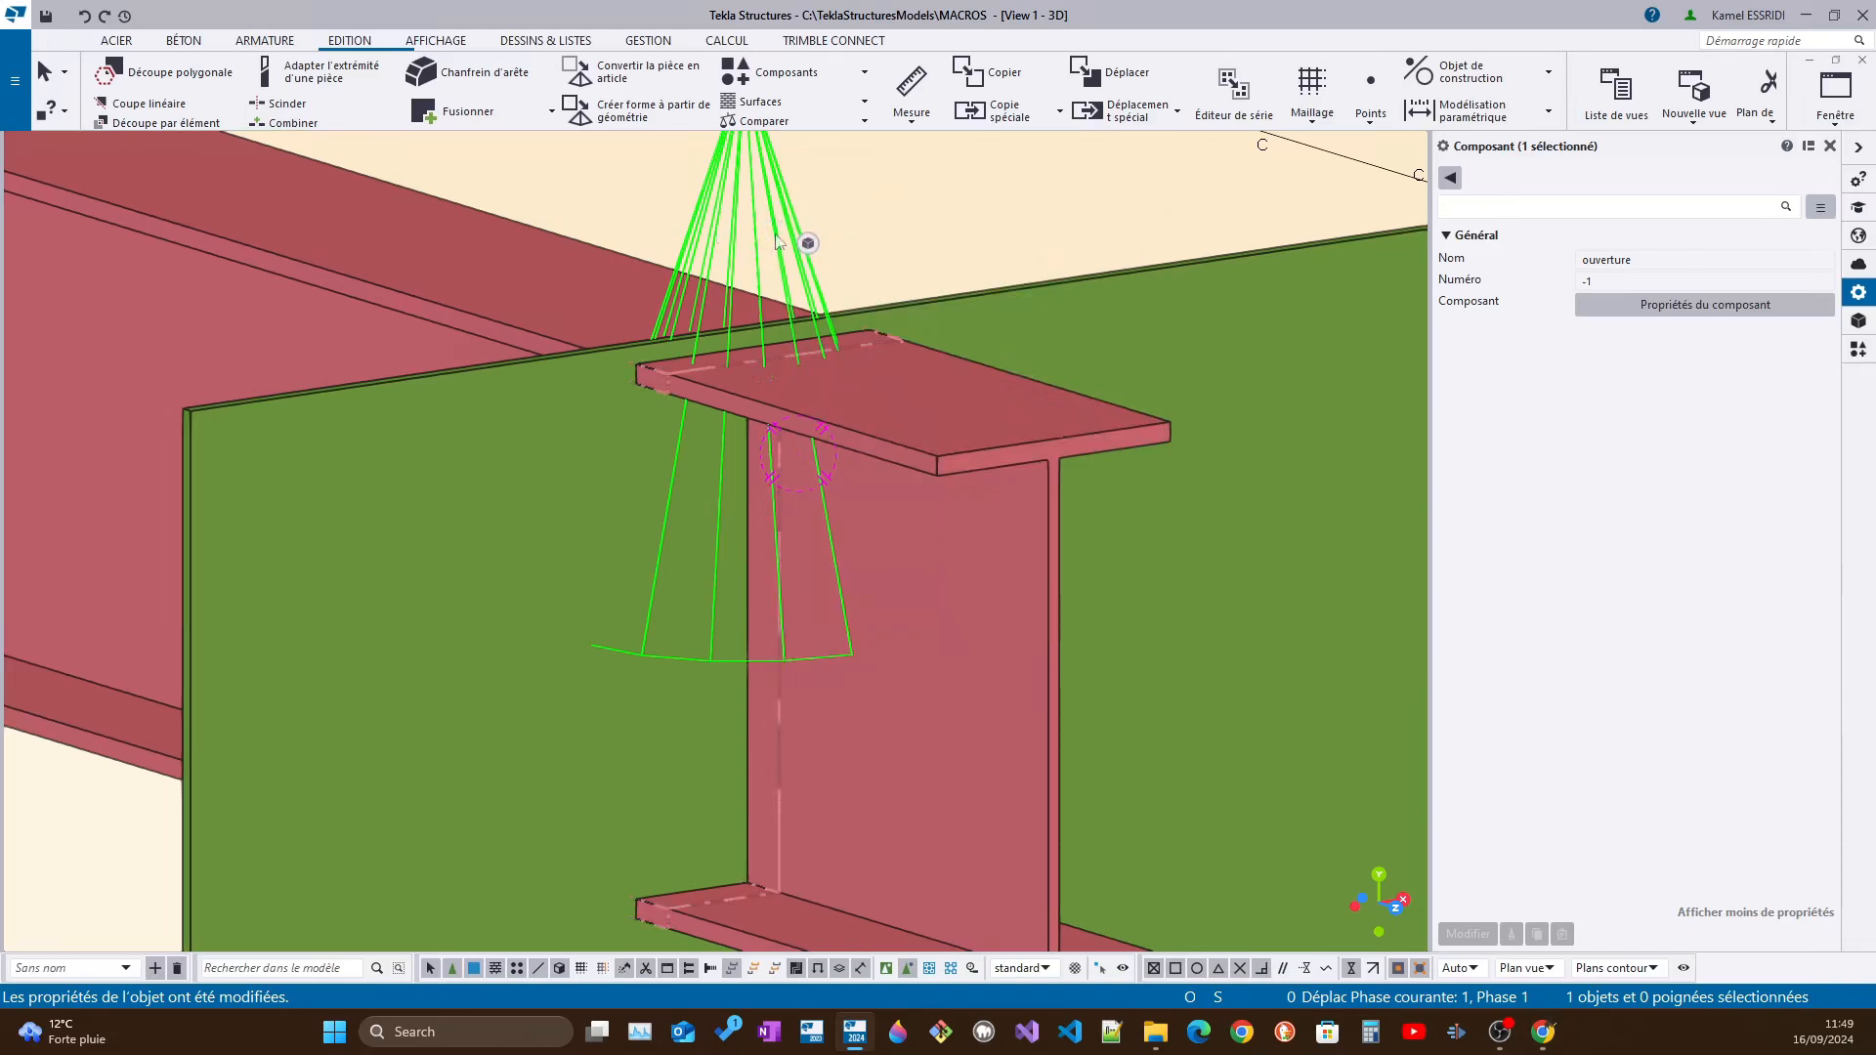
# Open the selected "ouverture" component for editing in the custom component editor
pyautogui.scroll(-4, 775, 237)
pyautogui.moveTo(774, 249); pyautogui.dragTo(761, 354, button='middle')
pyautogui.scroll(5, 761, 353)
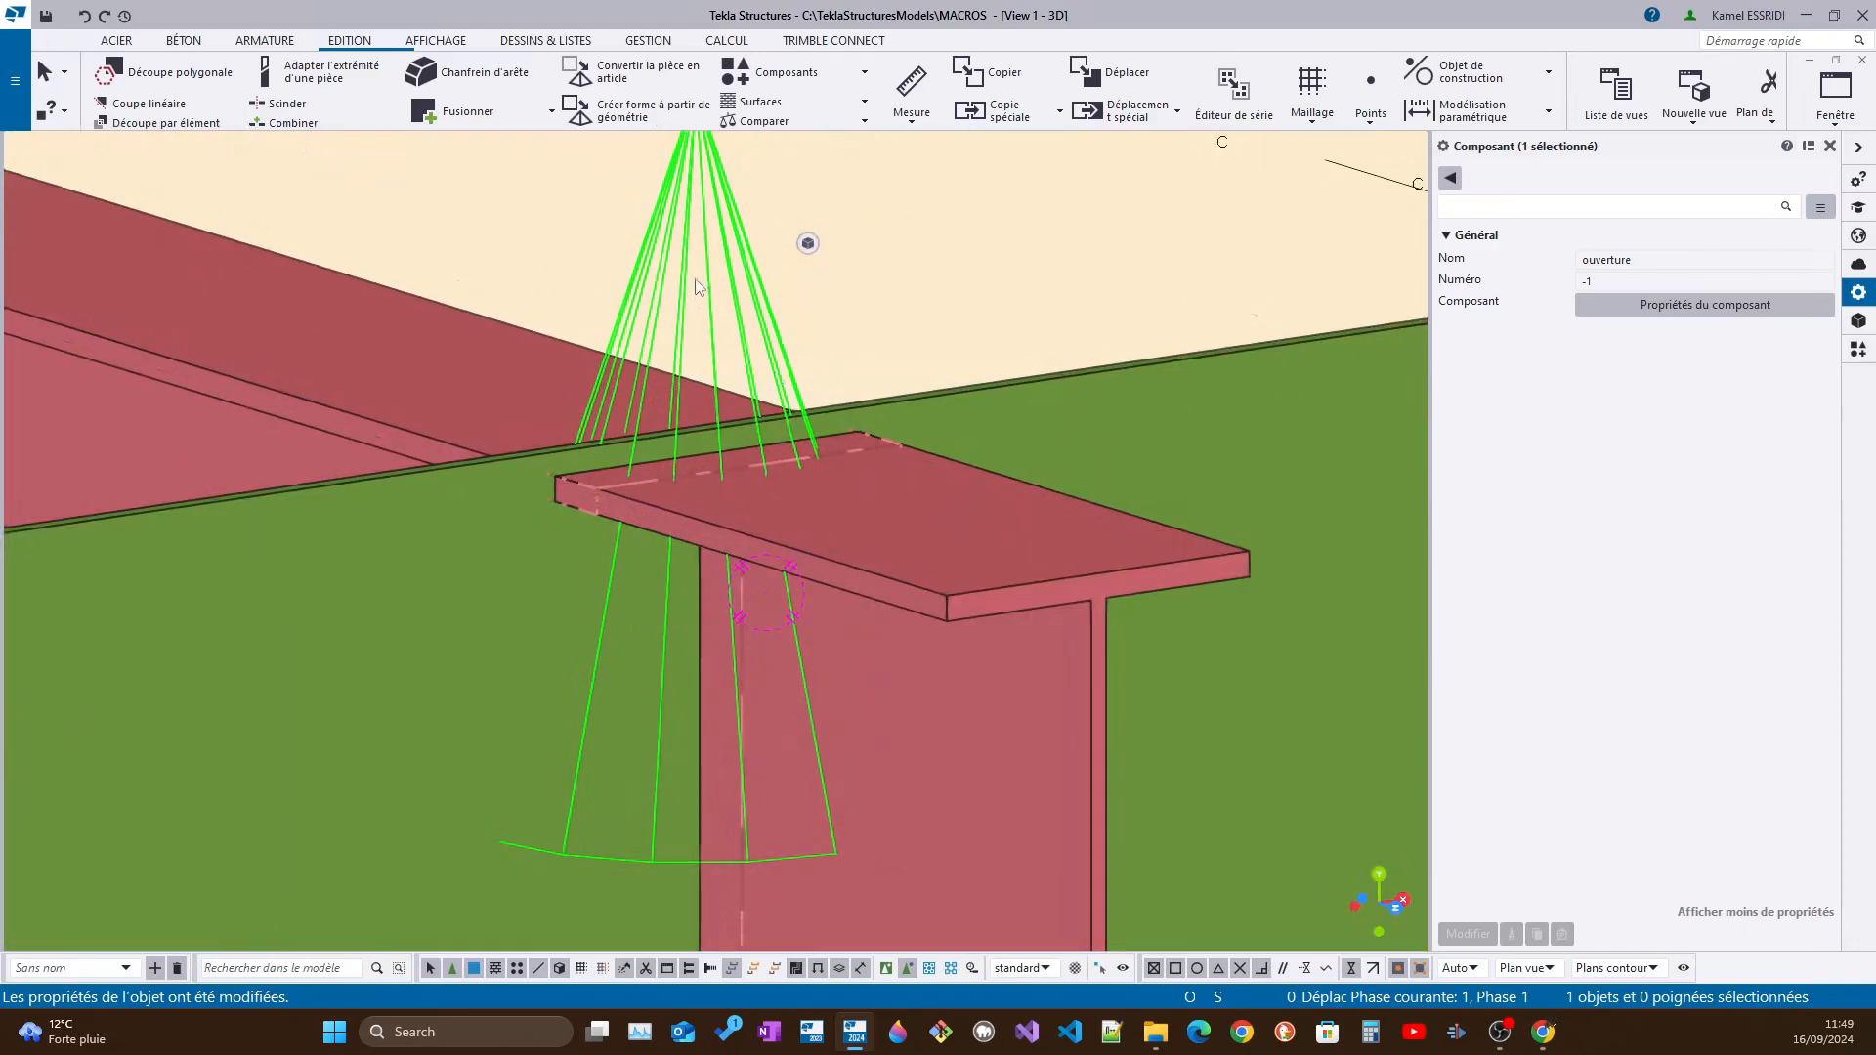
pyautogui.rightClick(696, 288)
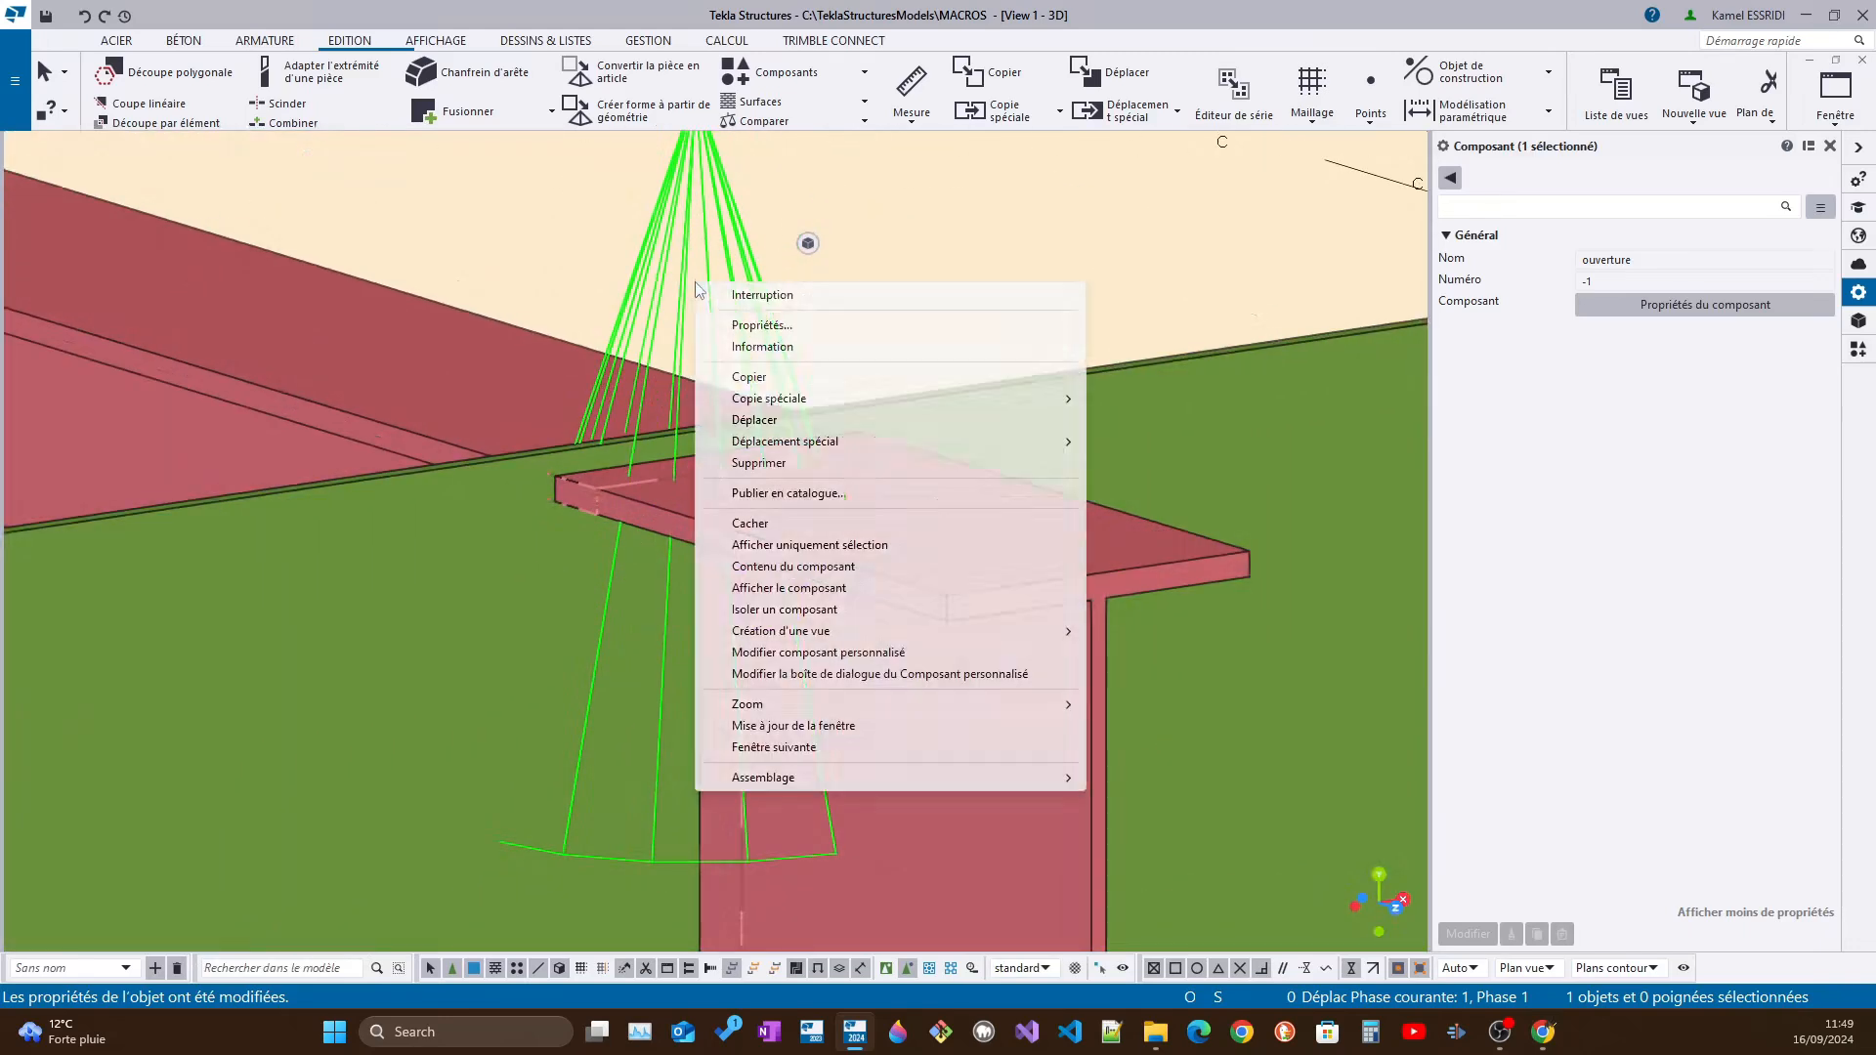
pyautogui.click(846, 655)
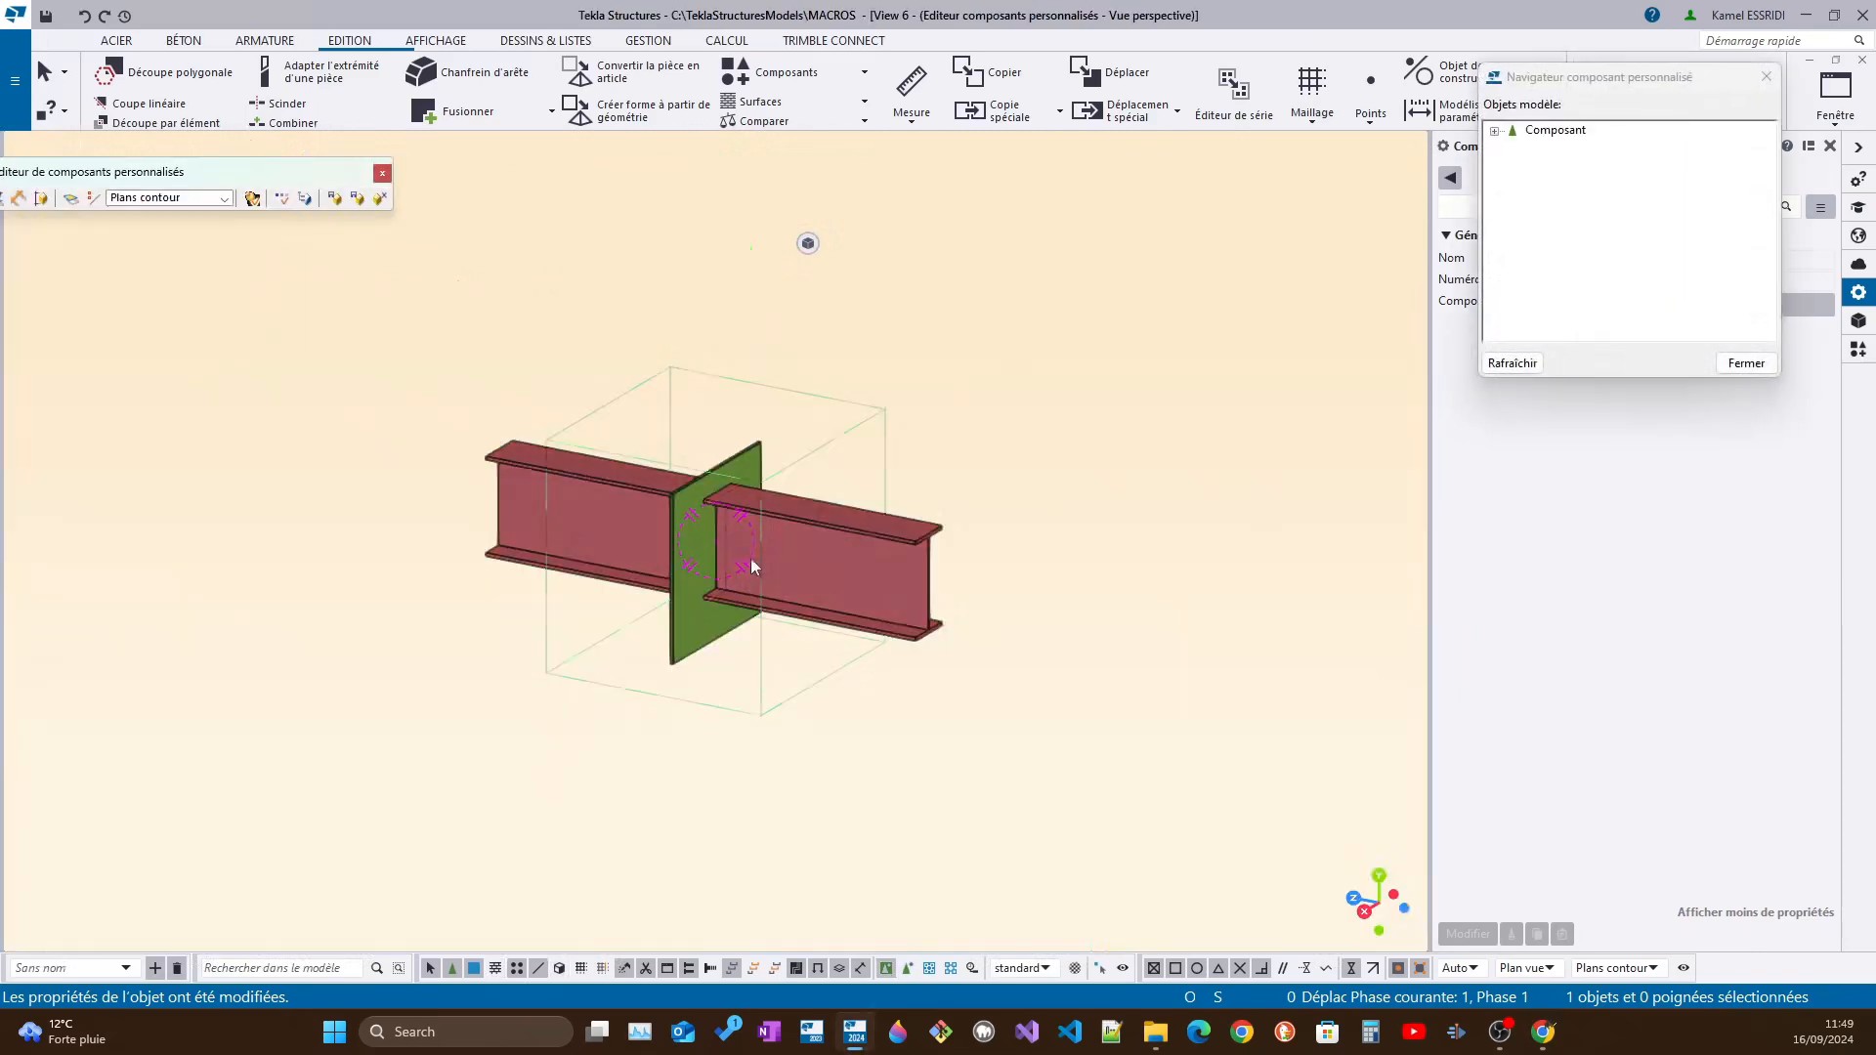
# Display the component's variables and clear the editor toolbar away from the window edge
pyautogui.moveTo(329, 181); pyautogui.dragTo(895, 187)
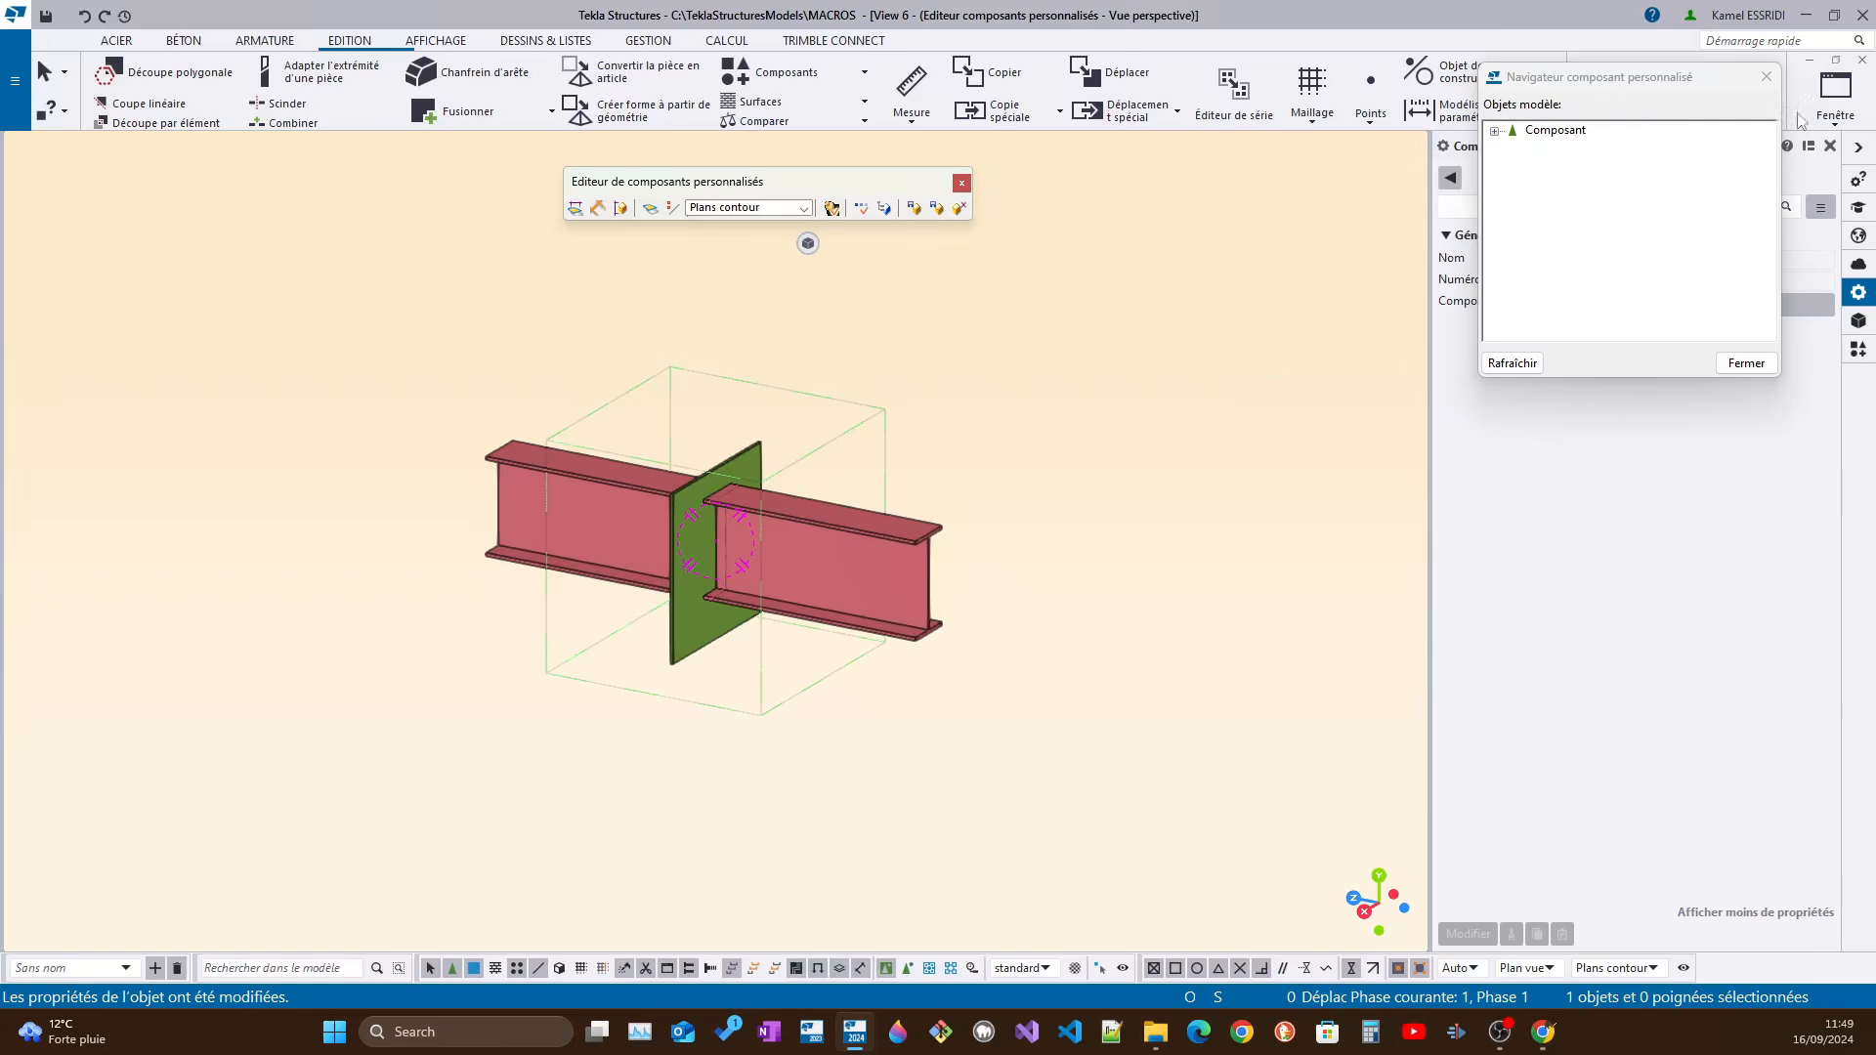
pyautogui.click(1833, 107)
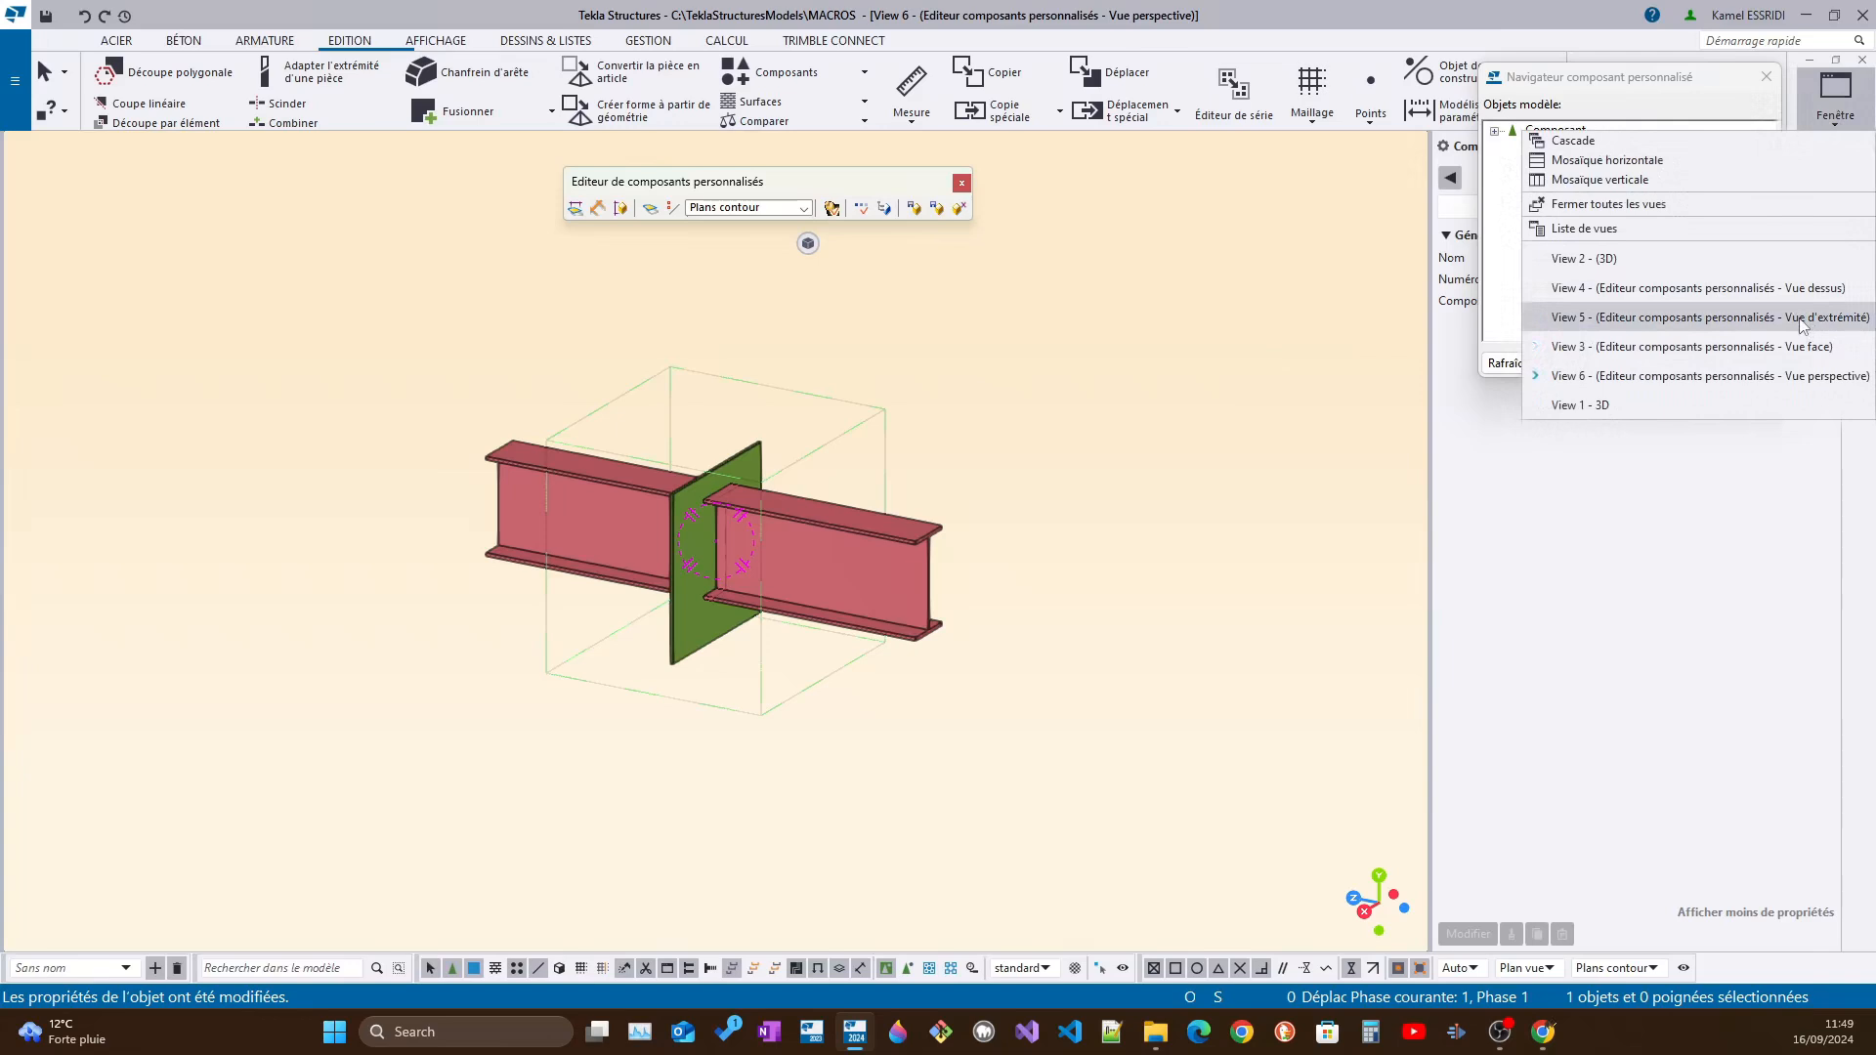
pyautogui.click(1051, 385)
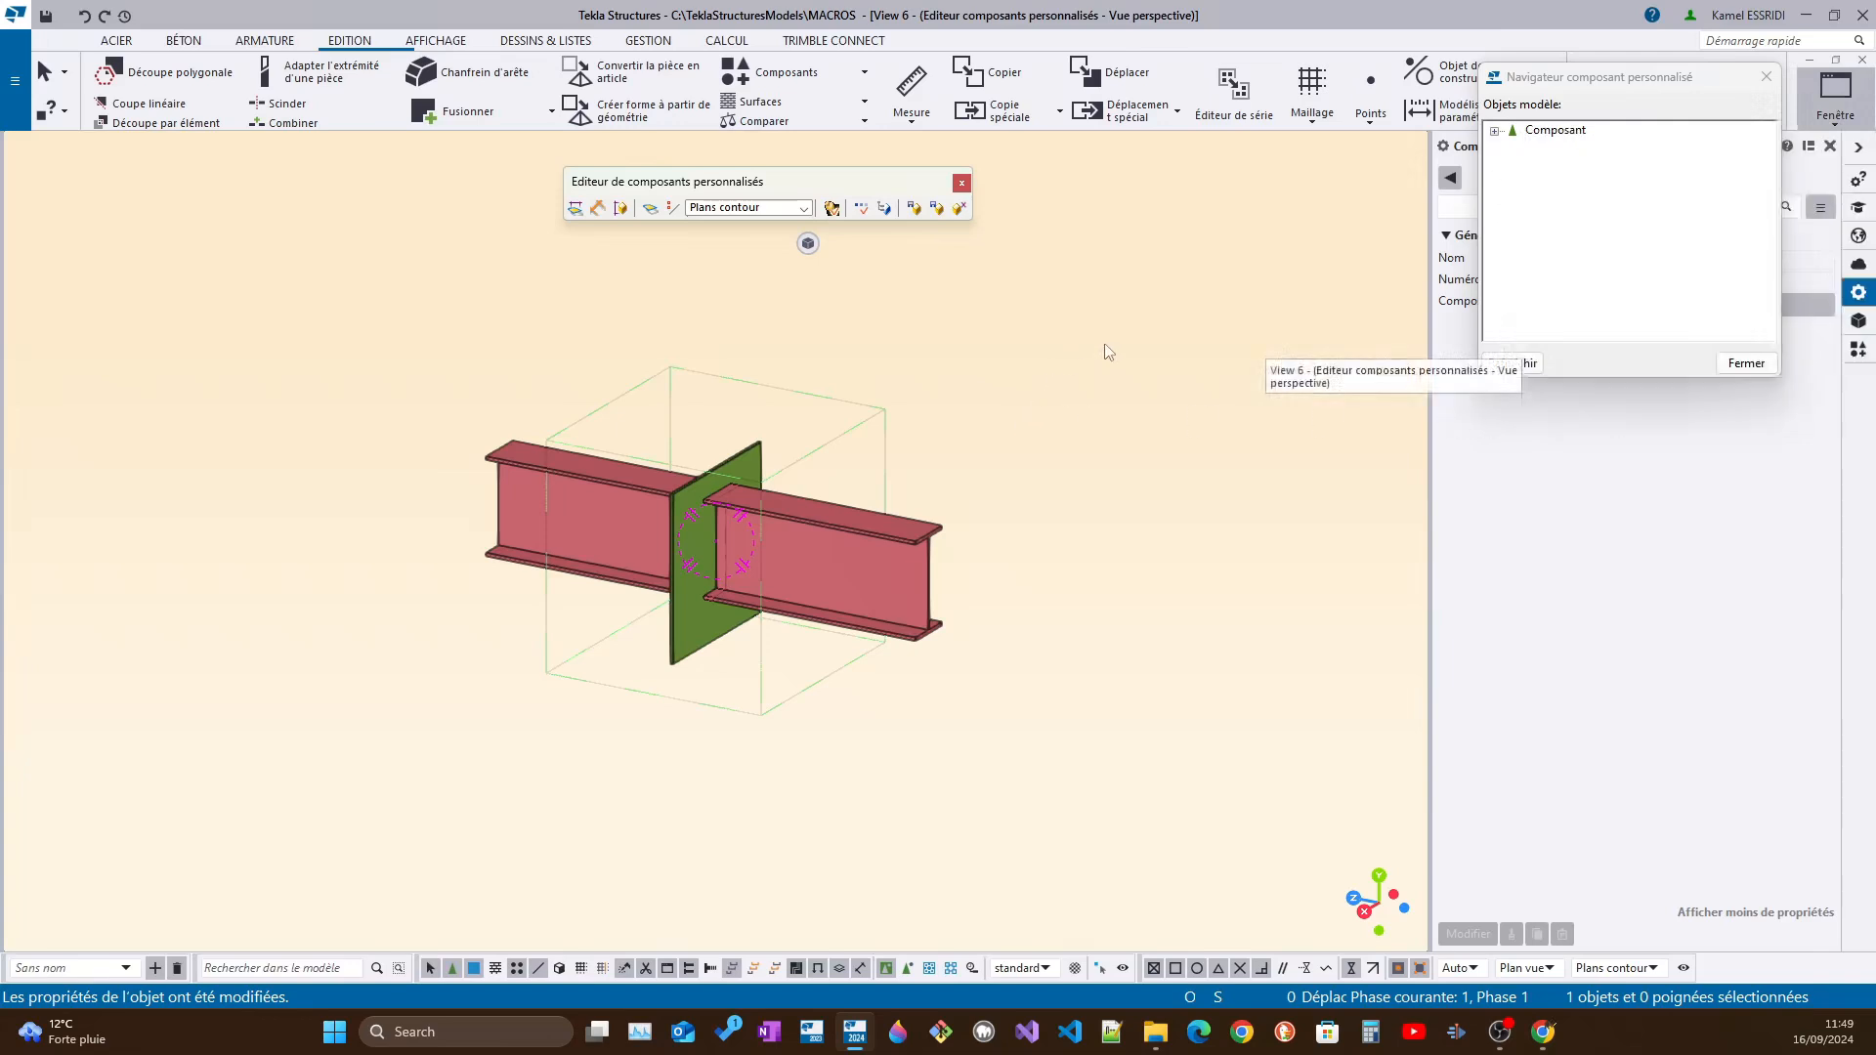
pyautogui.click(862, 210)
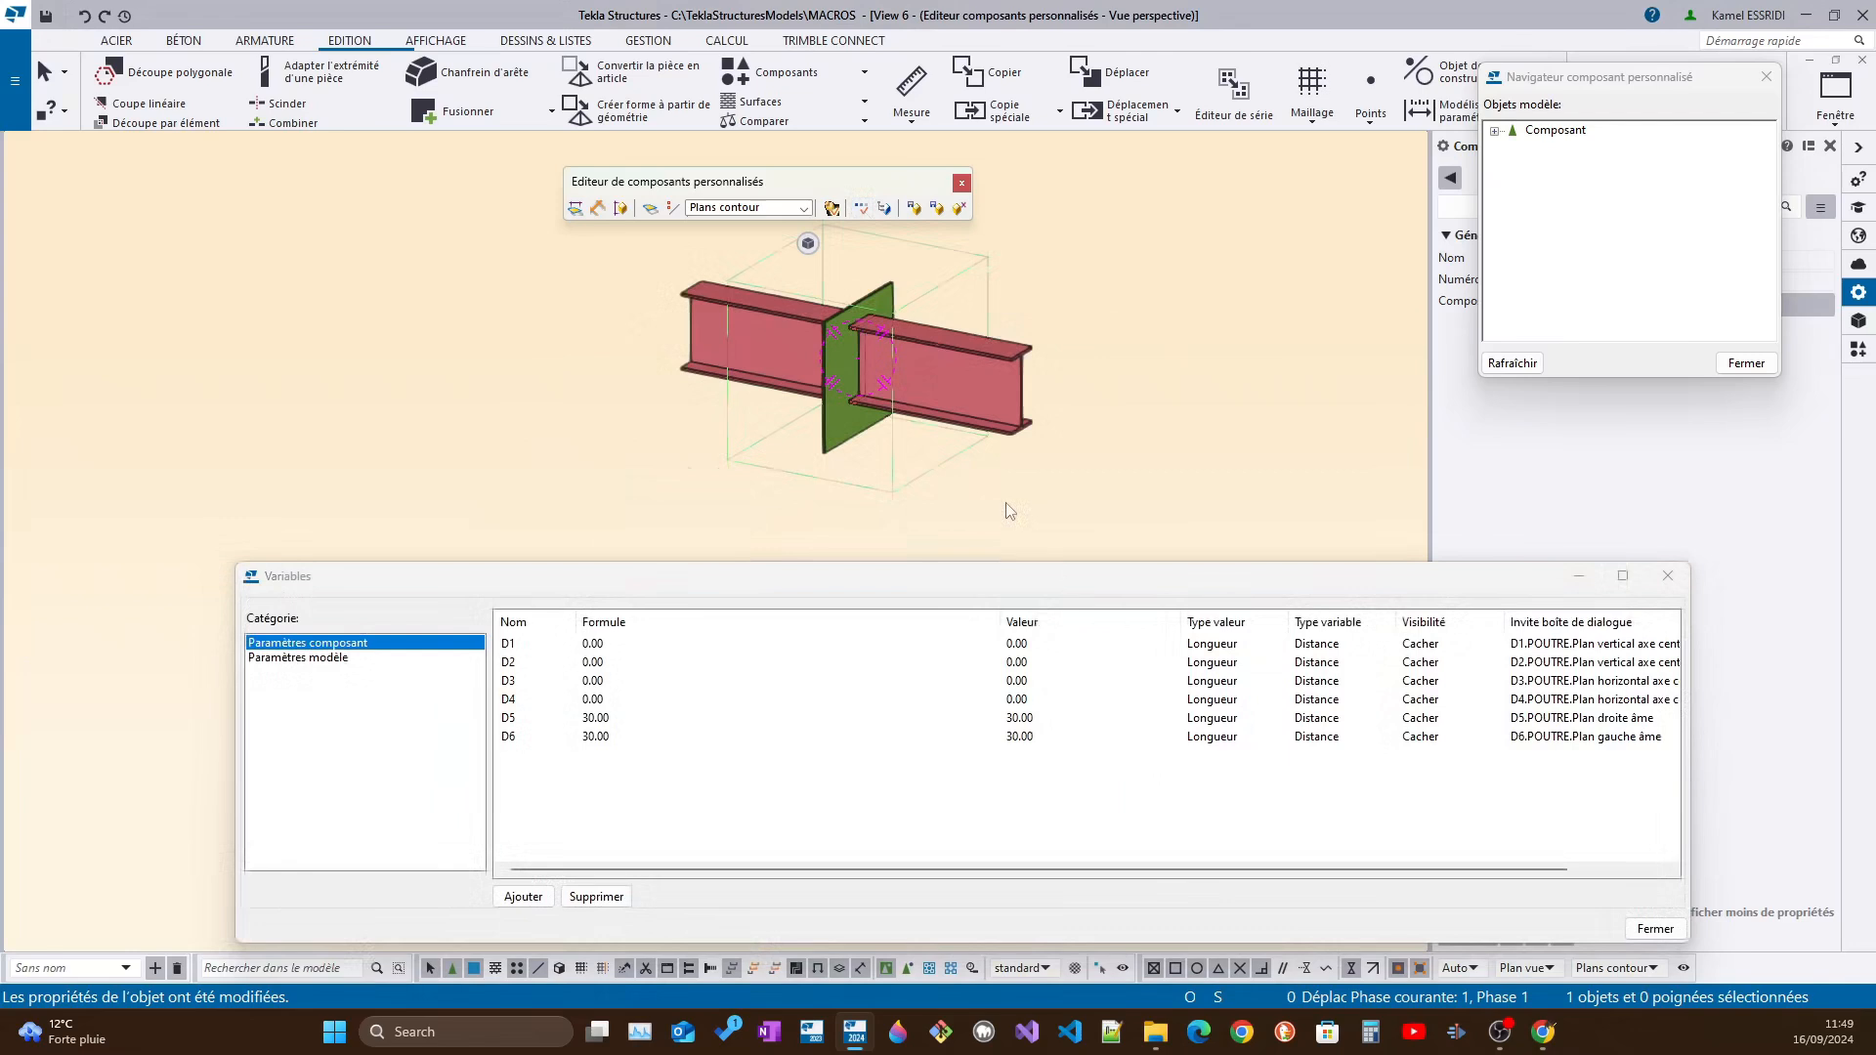
# Inspect the properties of the cutting part at the plate and of the secondary beam passing through it
pyautogui.scroll(5, 879, 382)
pyautogui.keyDown('ctrl'); pyautogui.moveTo(834, 383); pyautogui.dragTo(826, 470, button='middle'); pyautogui.keyUp('ctrl')
pyautogui.click(862, 382)
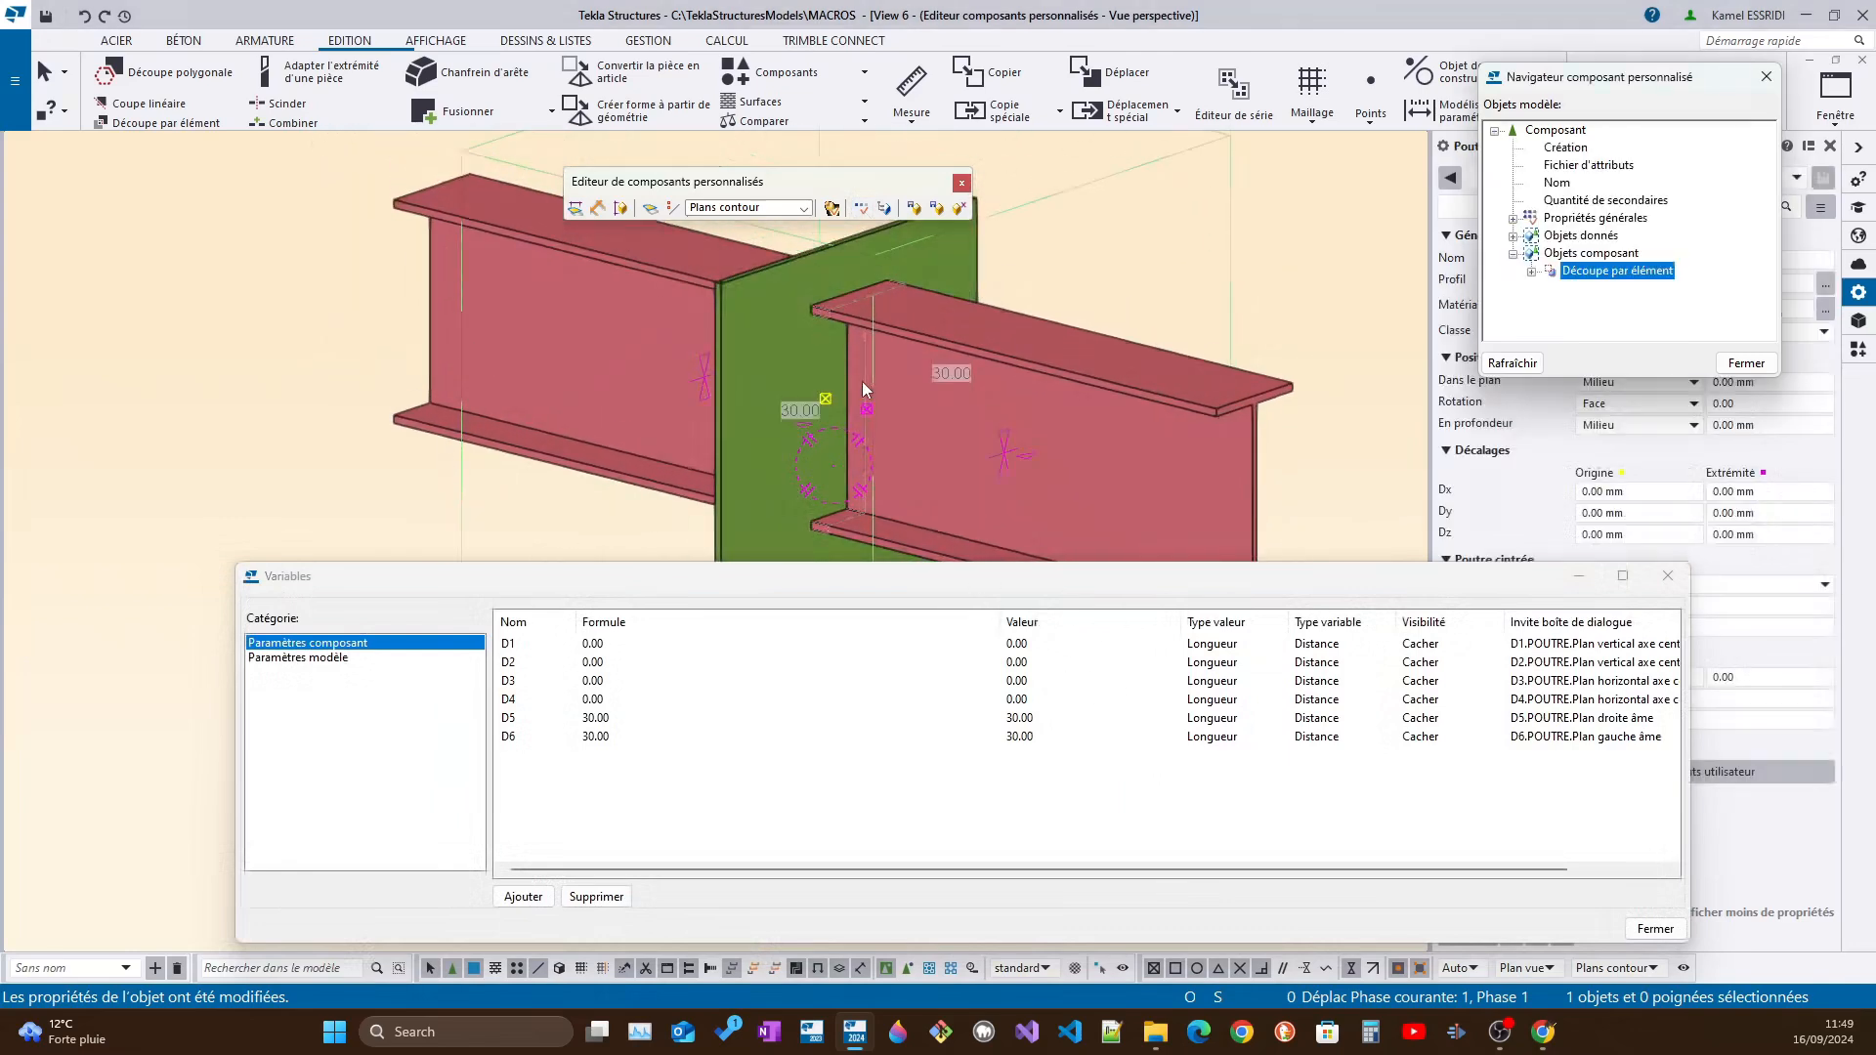
pyautogui.keyDown('ctrl'); pyautogui.moveTo(862, 381); pyautogui.dragTo(826, 367, button='middle'); pyautogui.keyUp('ctrl')
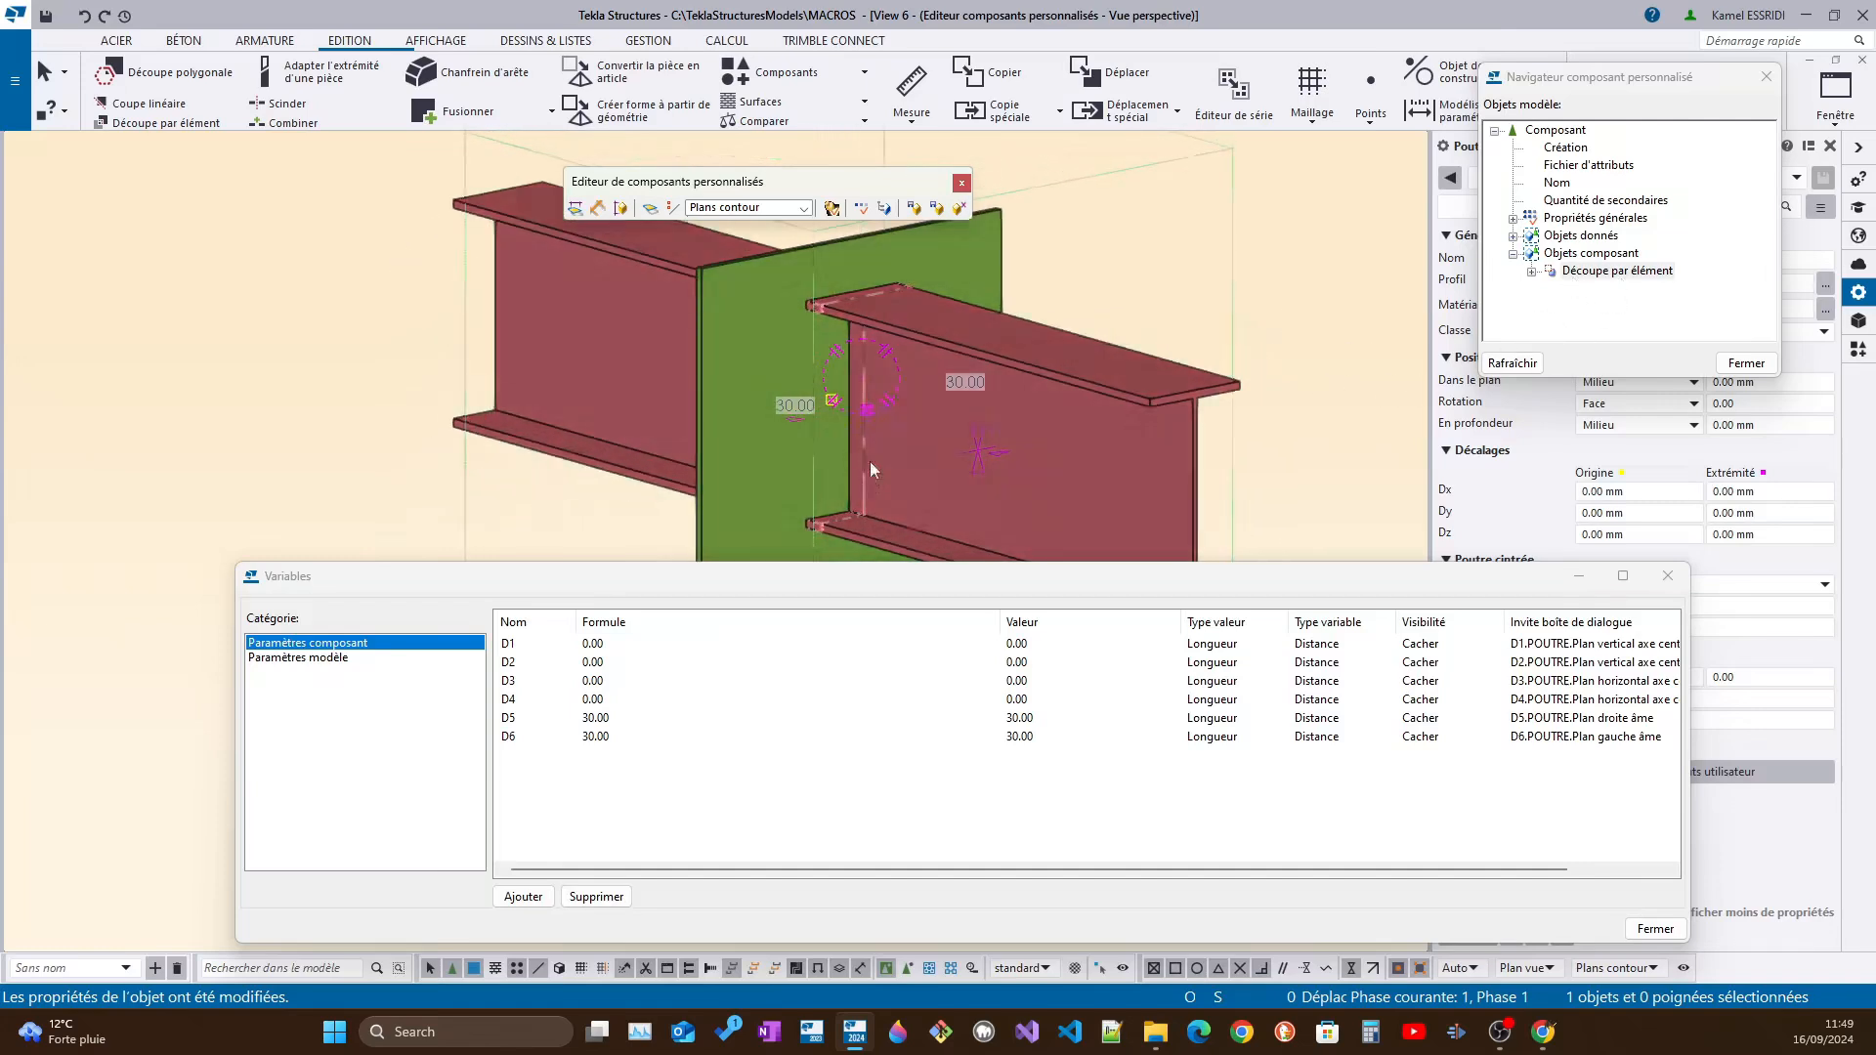
pyautogui.moveTo(1659, 83); pyautogui.dragTo(1257, 22)
pyautogui.click(1063, 375)
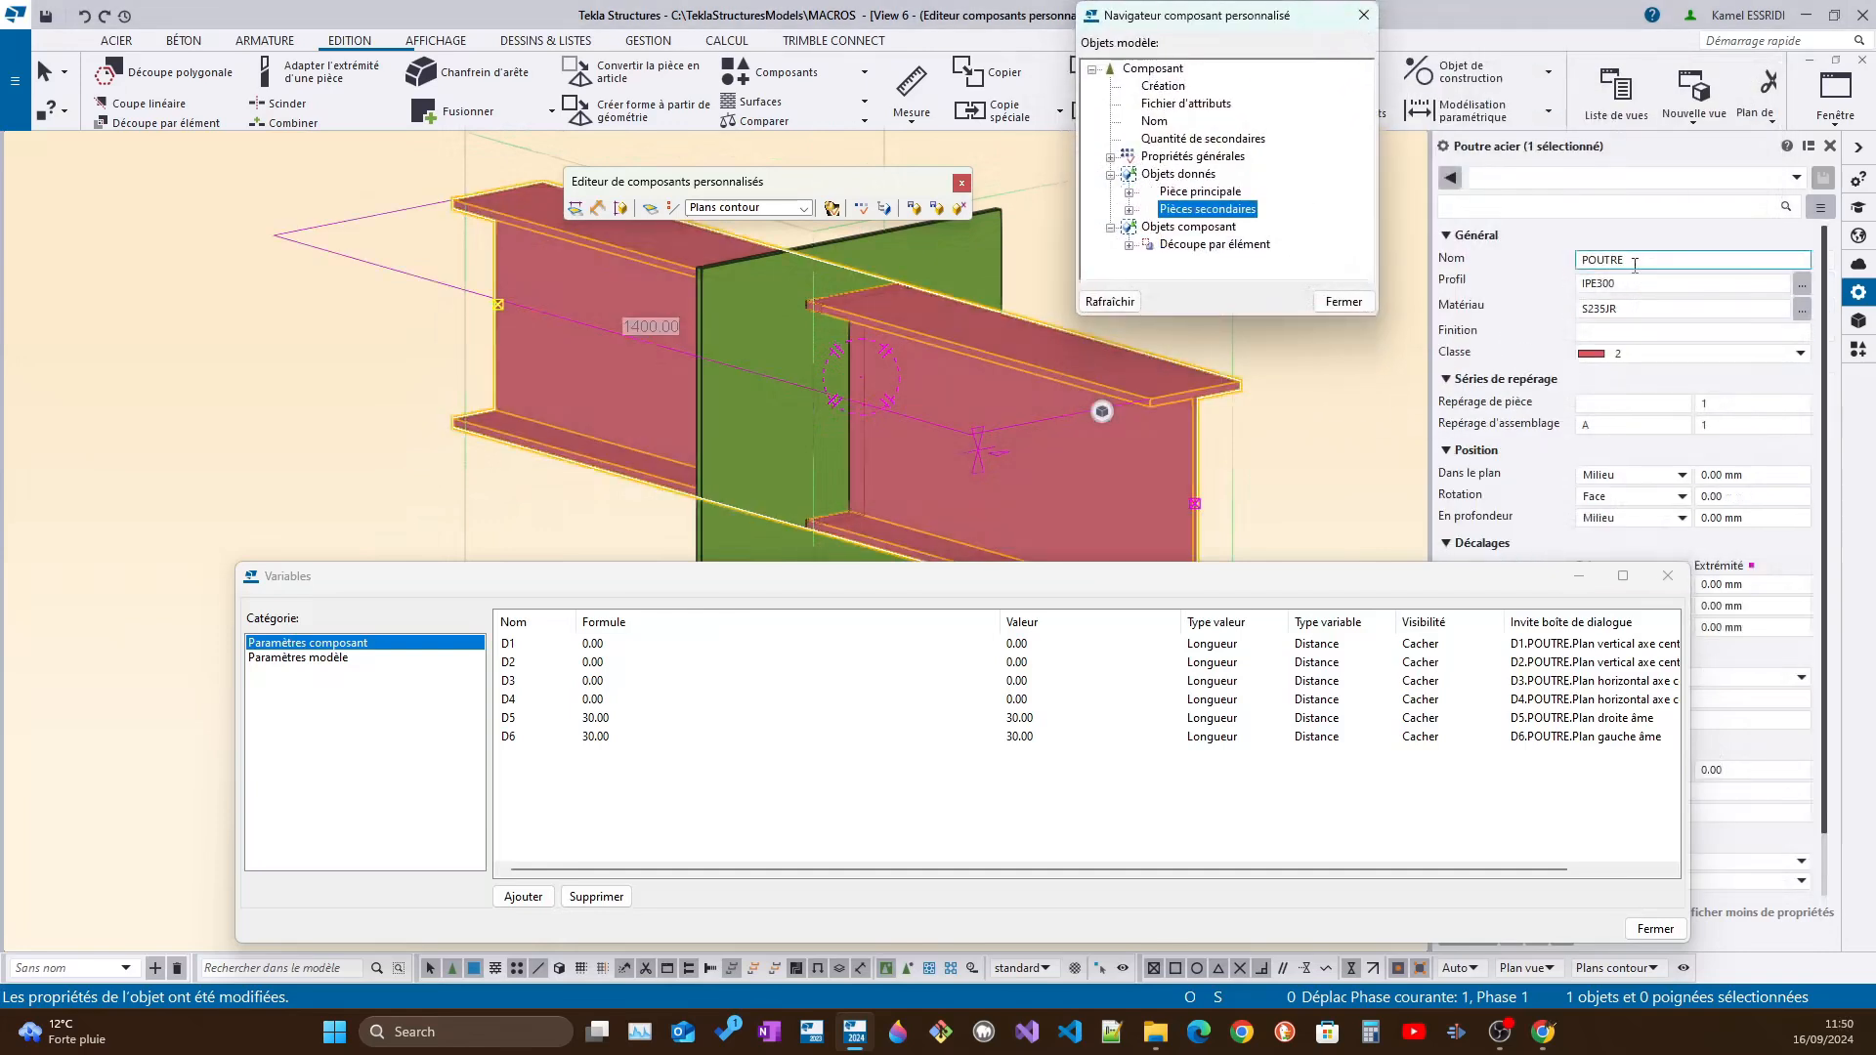
# Try to set the cutting part's profile to IPE310
pyautogui.click(865, 399)
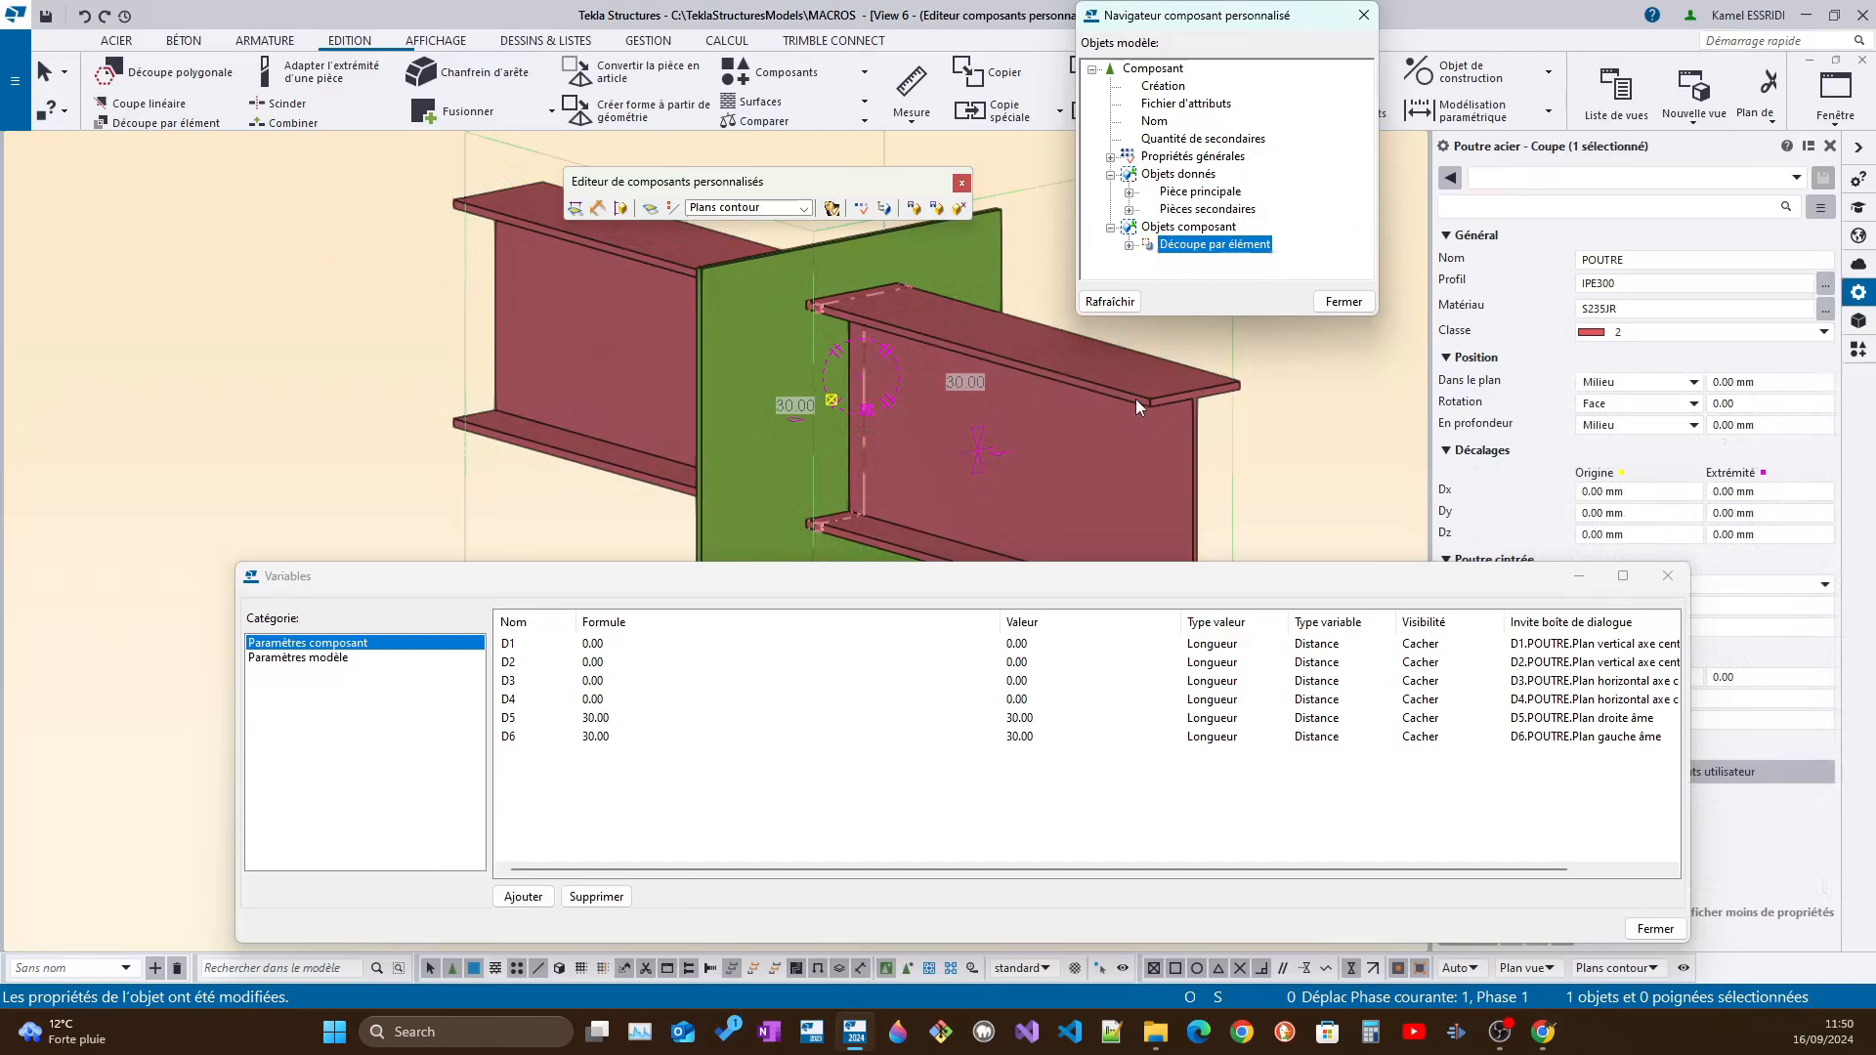
pyautogui.click(1617, 283)
pyautogui.moveTo(1617, 284); pyautogui.dragTo(1605, 284)
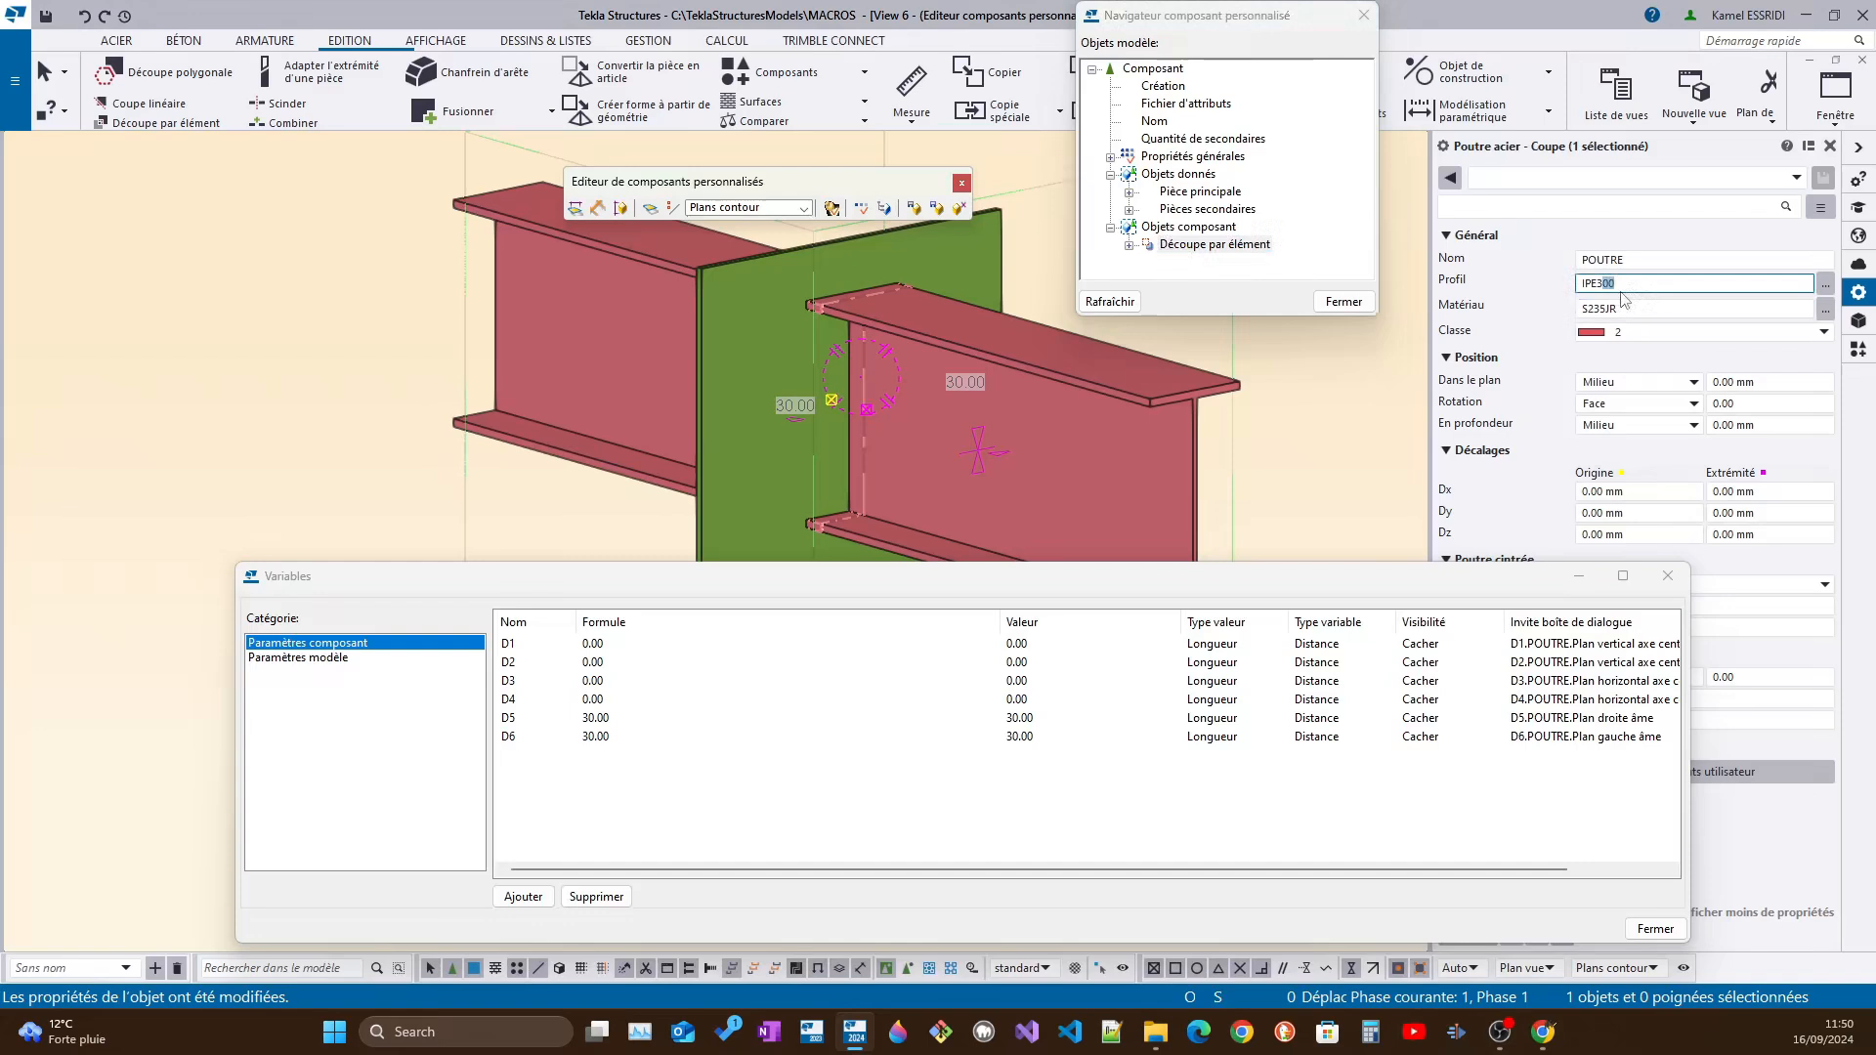
pyautogui.write('10')
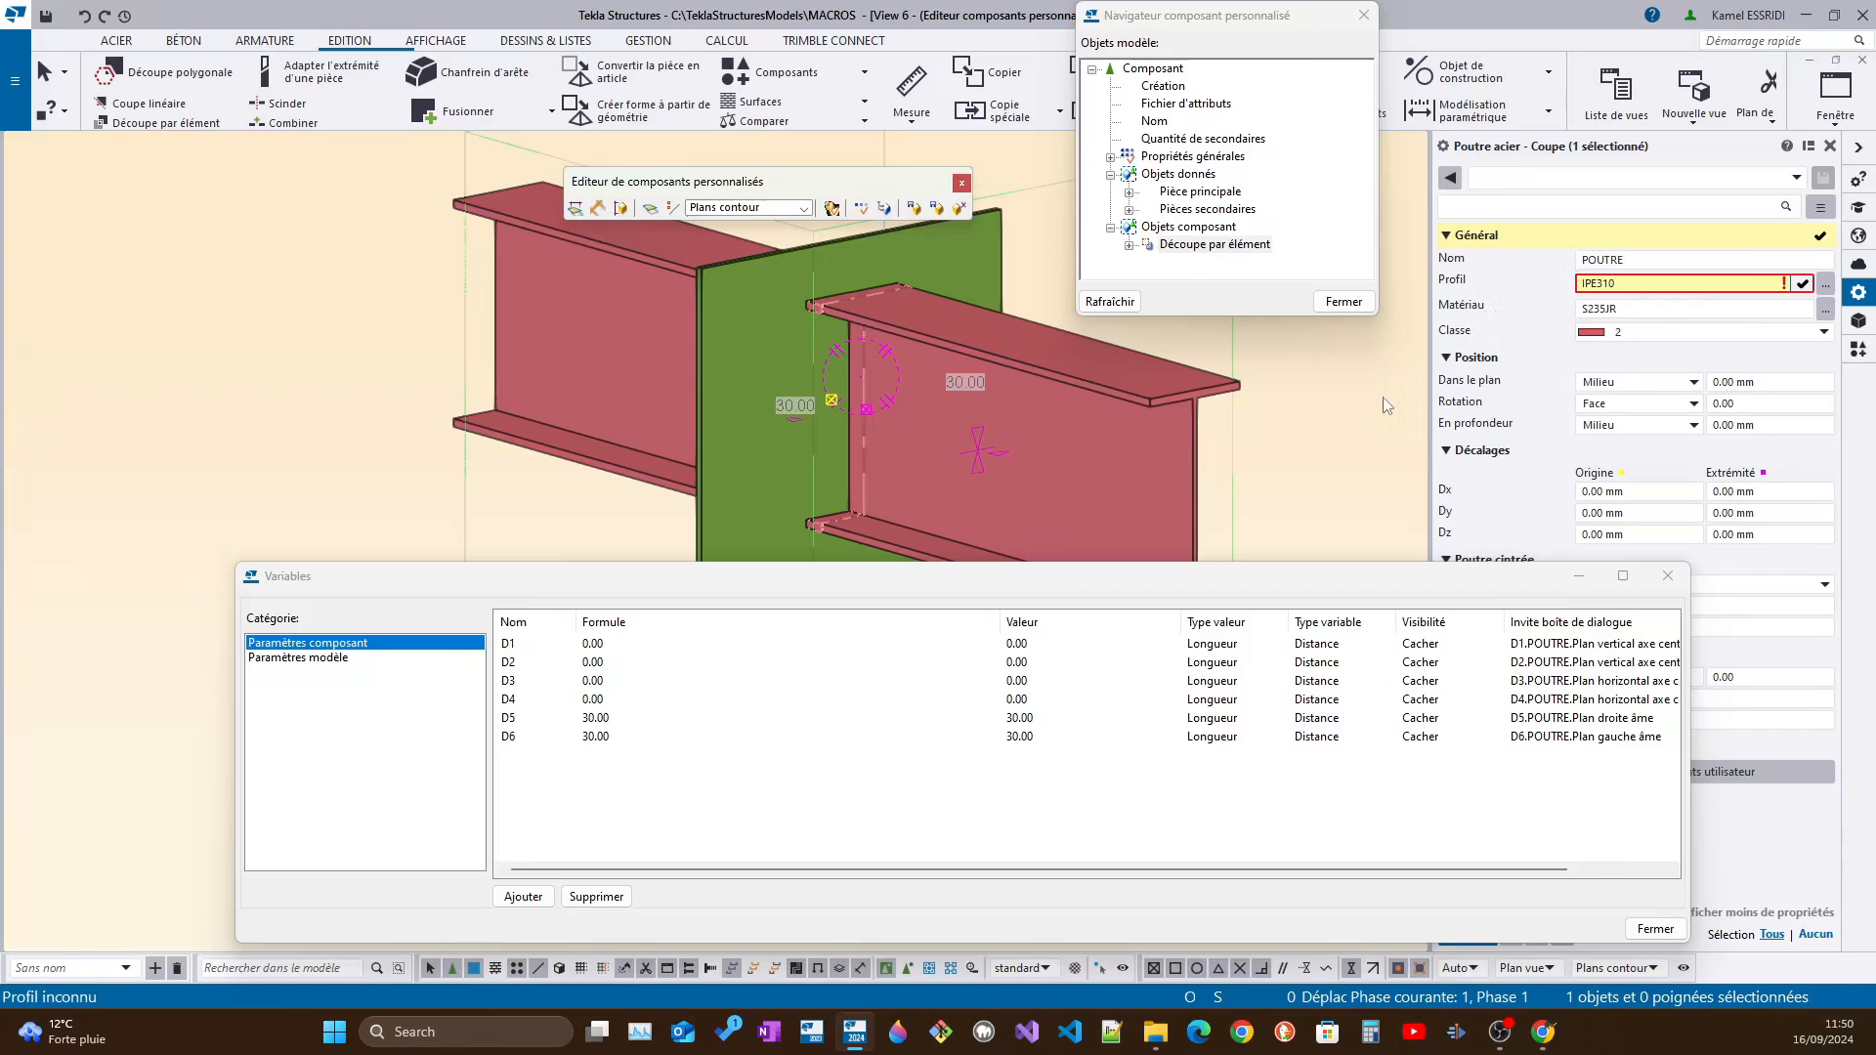
pyautogui.click(1265, 436)
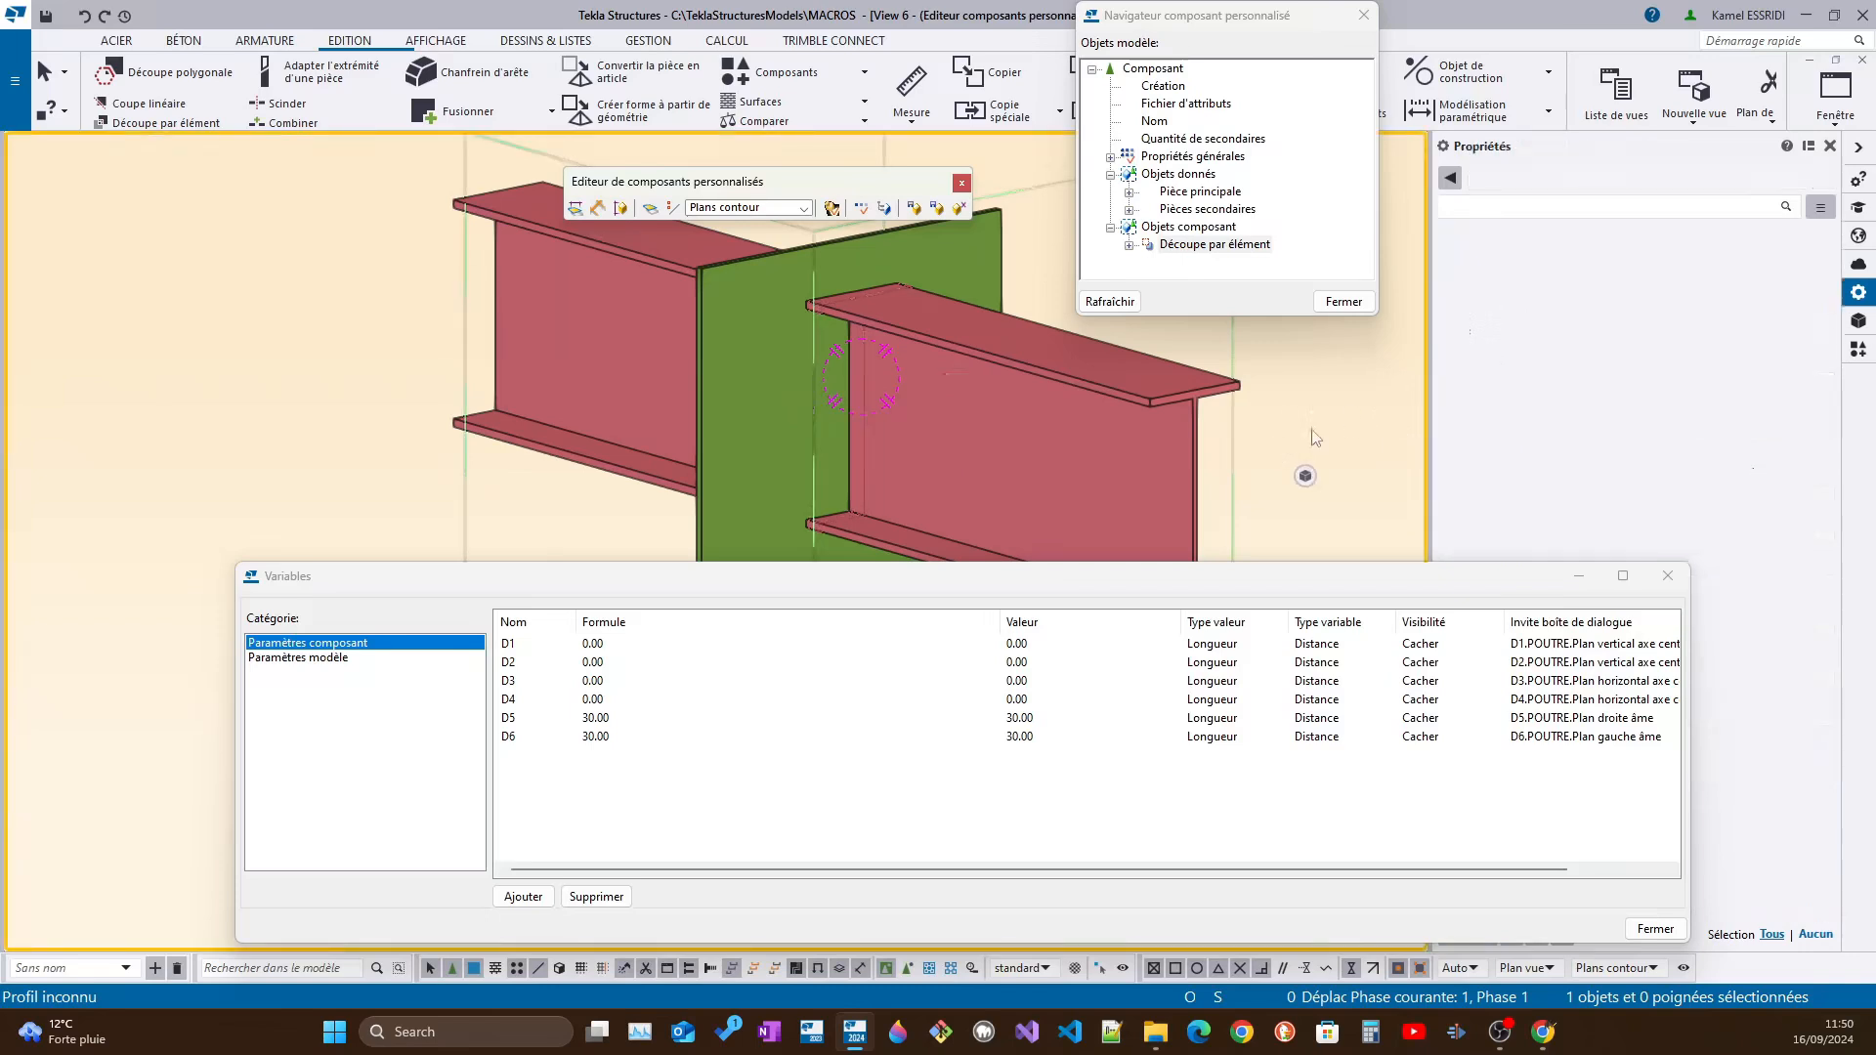
pyautogui.click(859, 414)
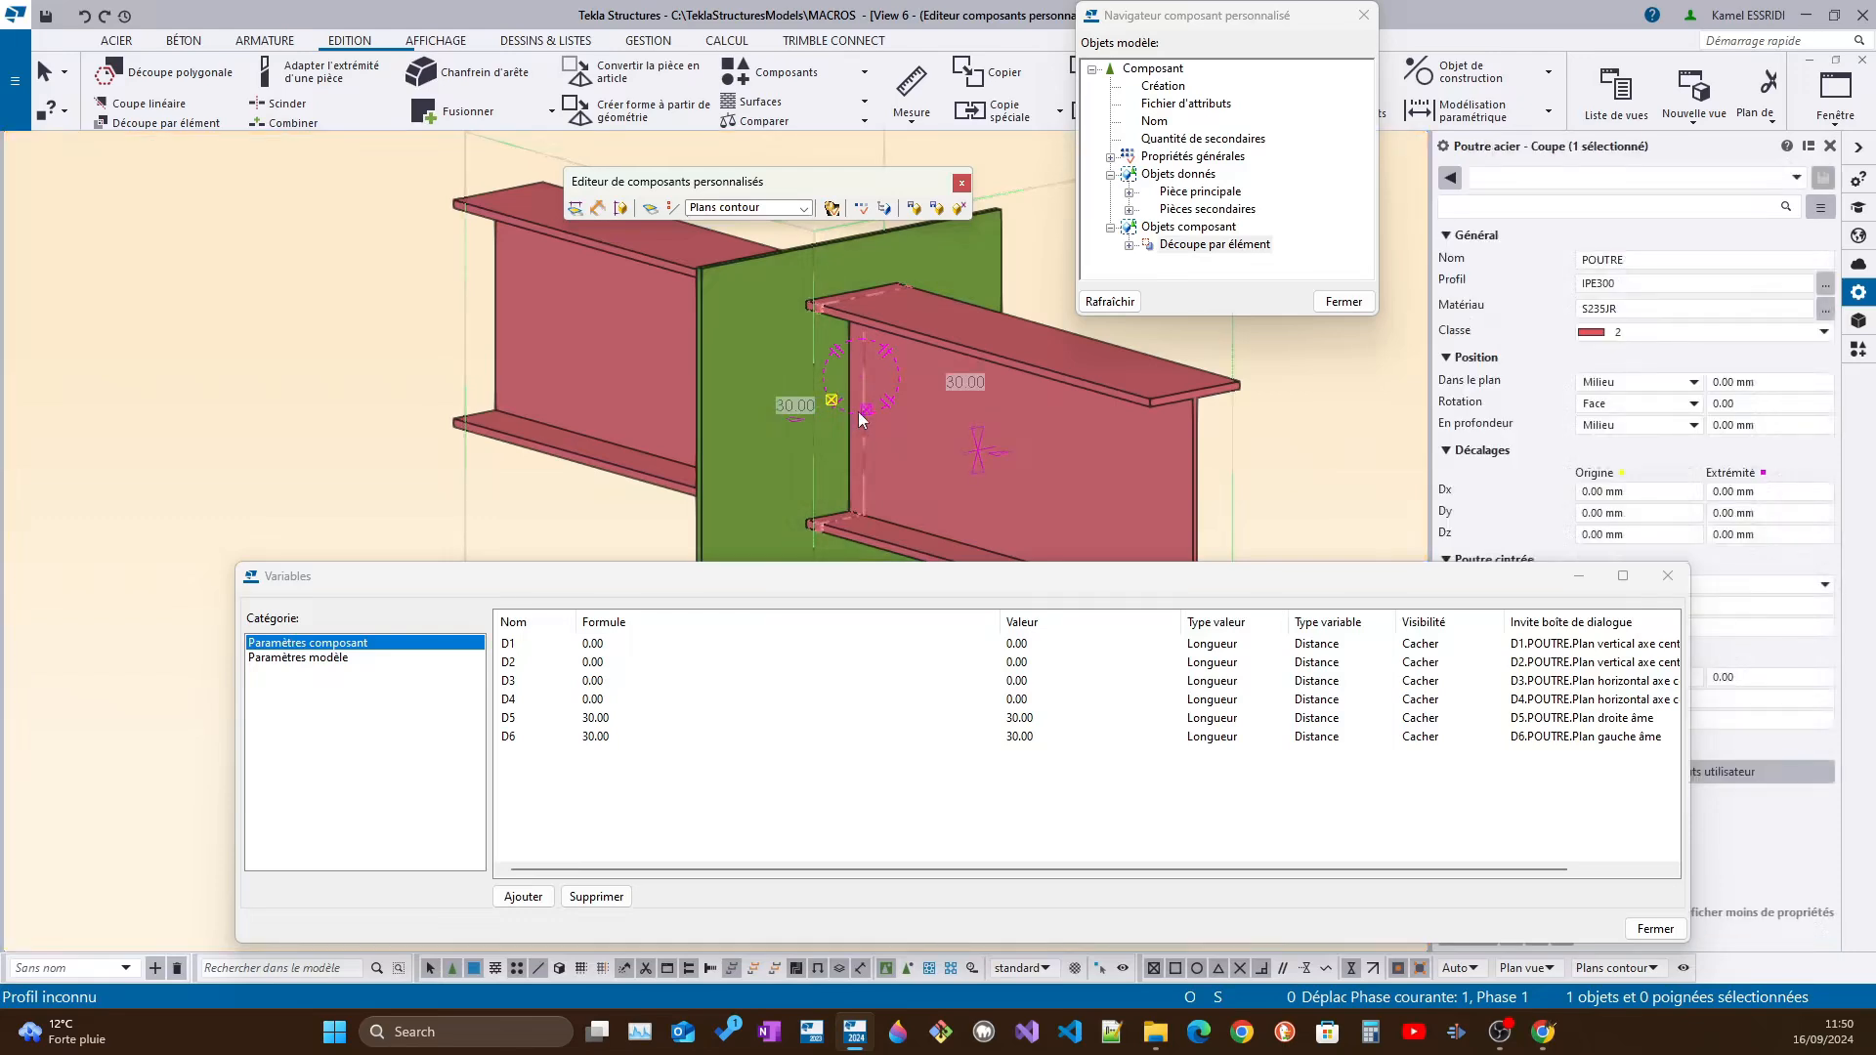
pyautogui.click(1610, 284)
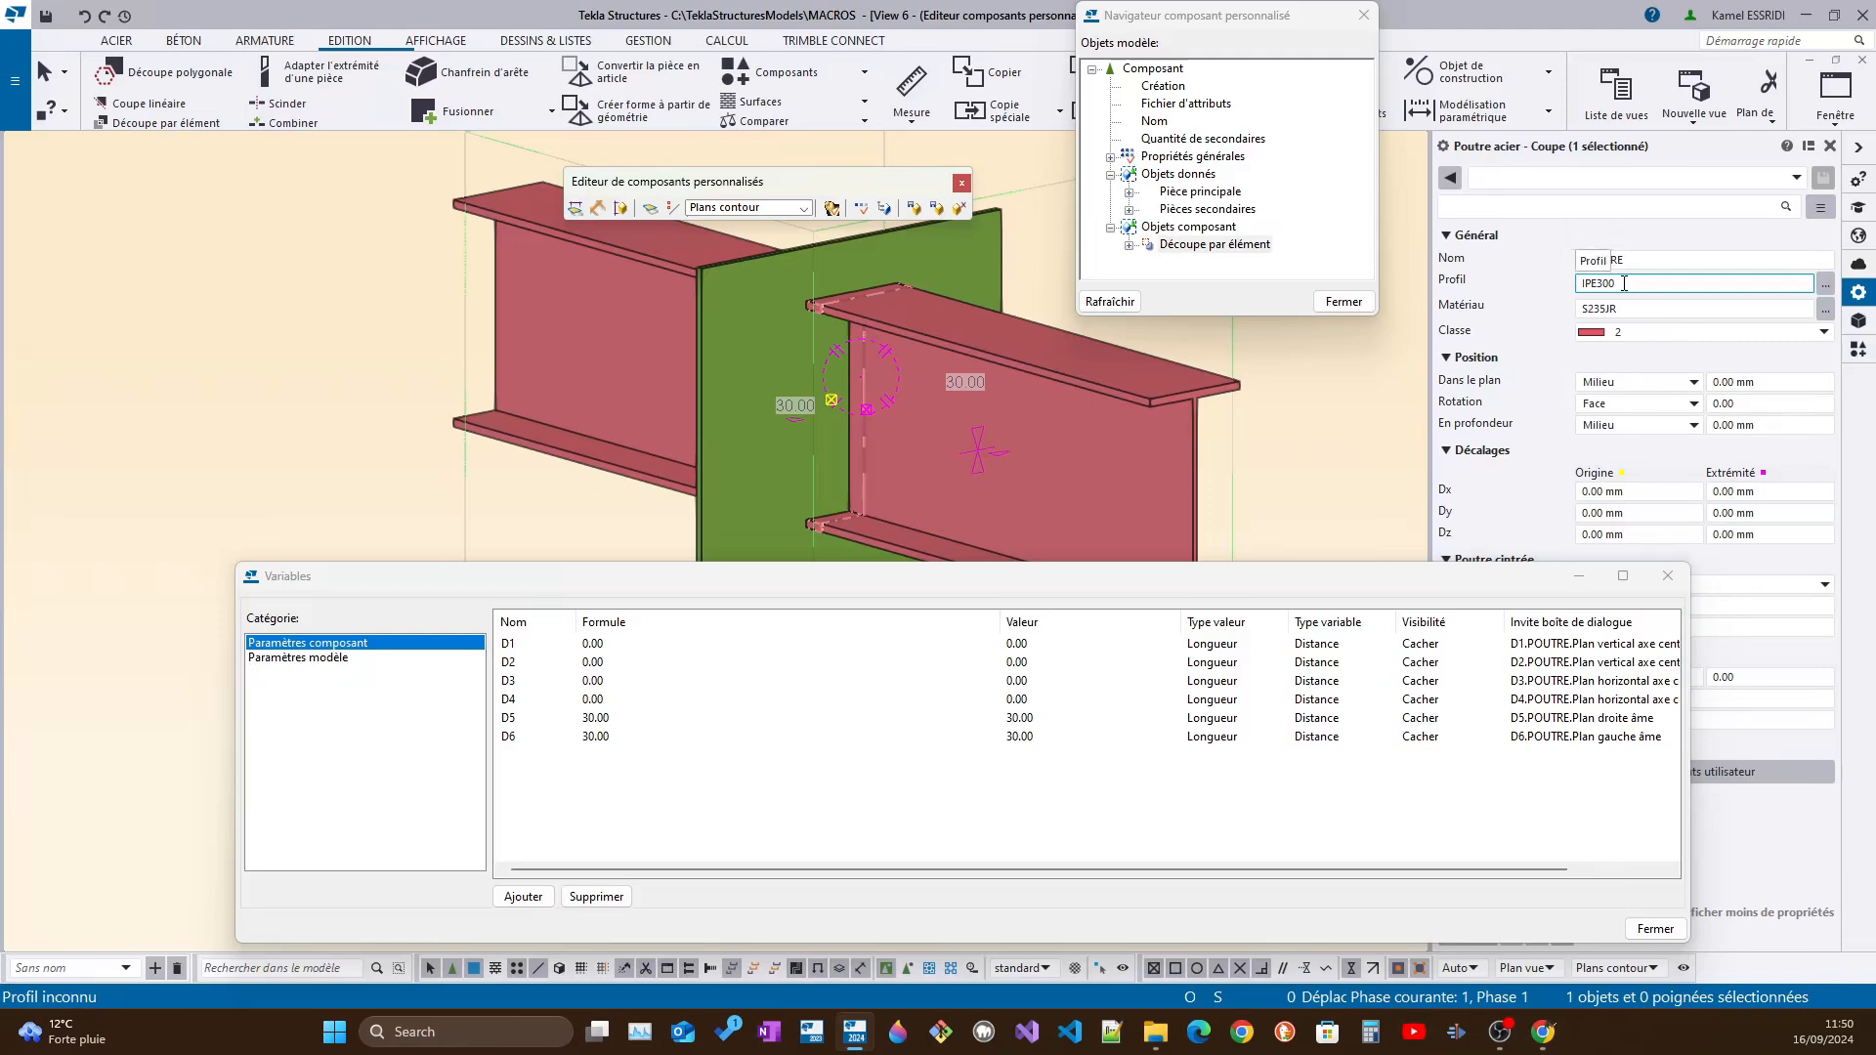
# Open the part information report for the beam passing through the plate
pyautogui.click(1094, 390)
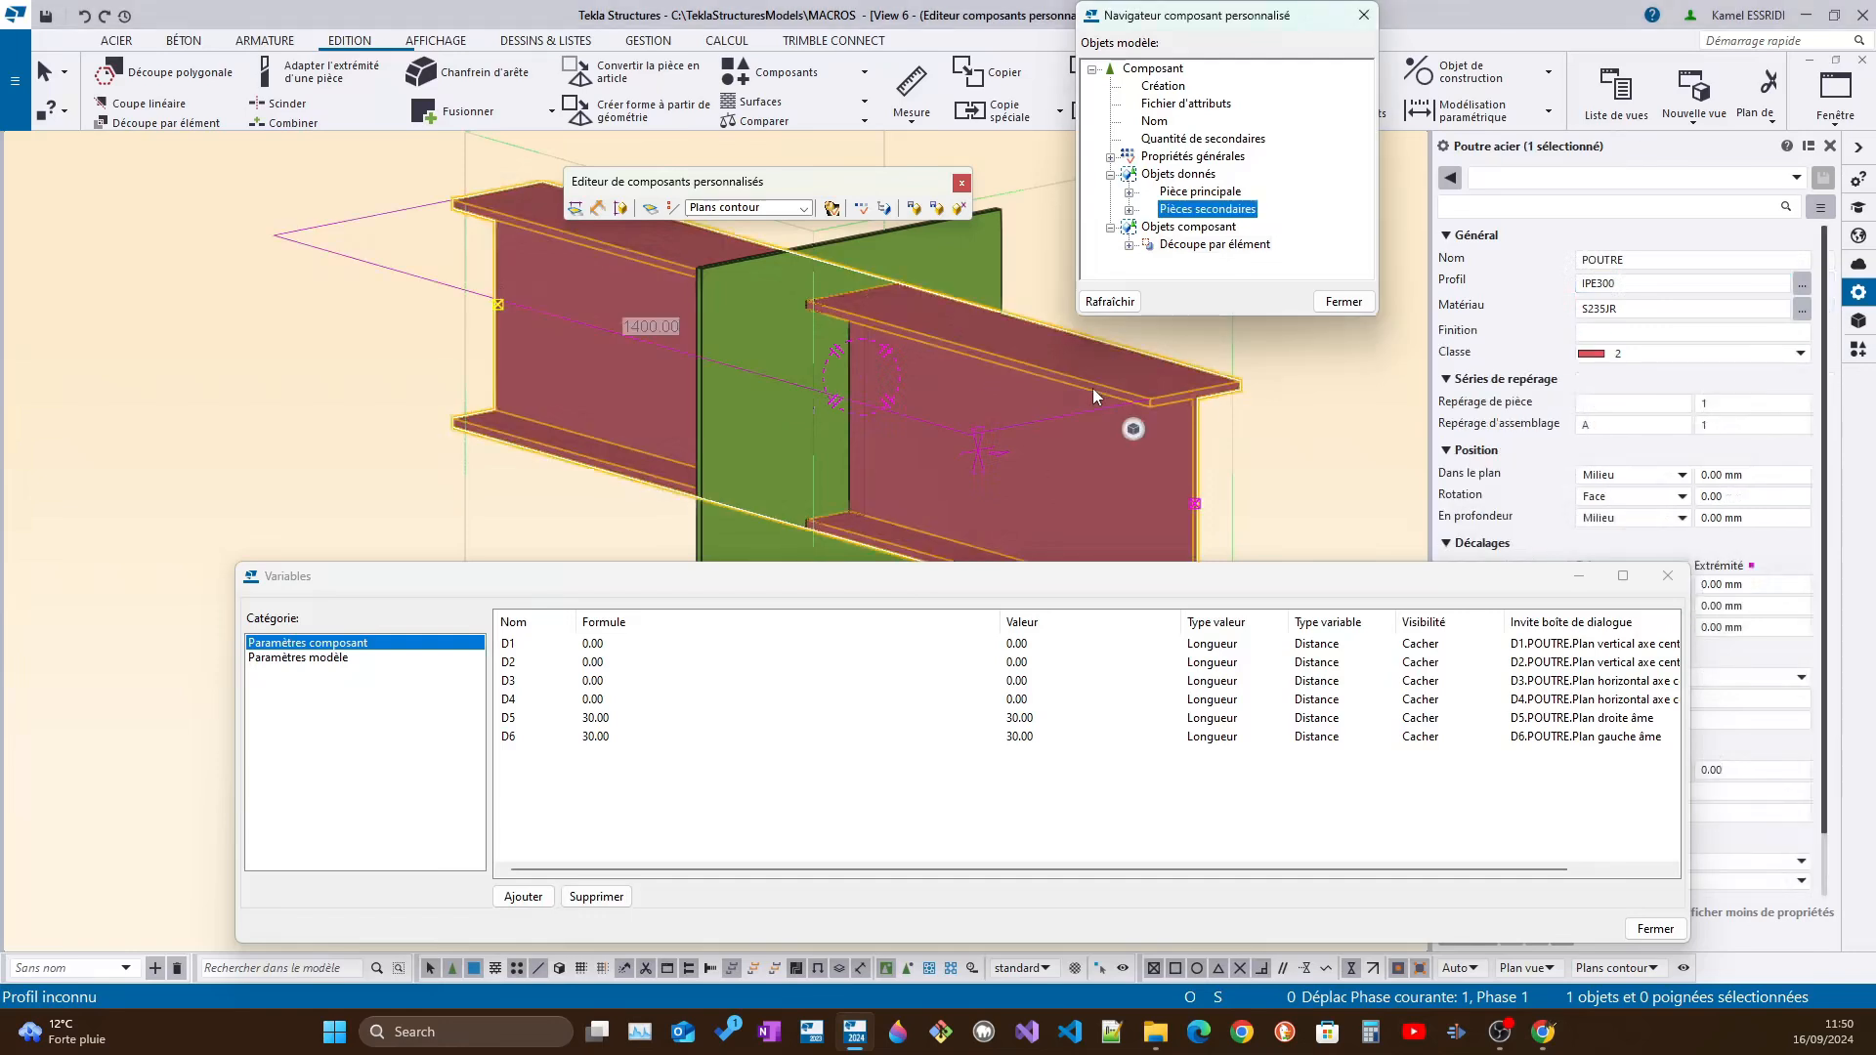
pyautogui.rightClick(1093, 390)
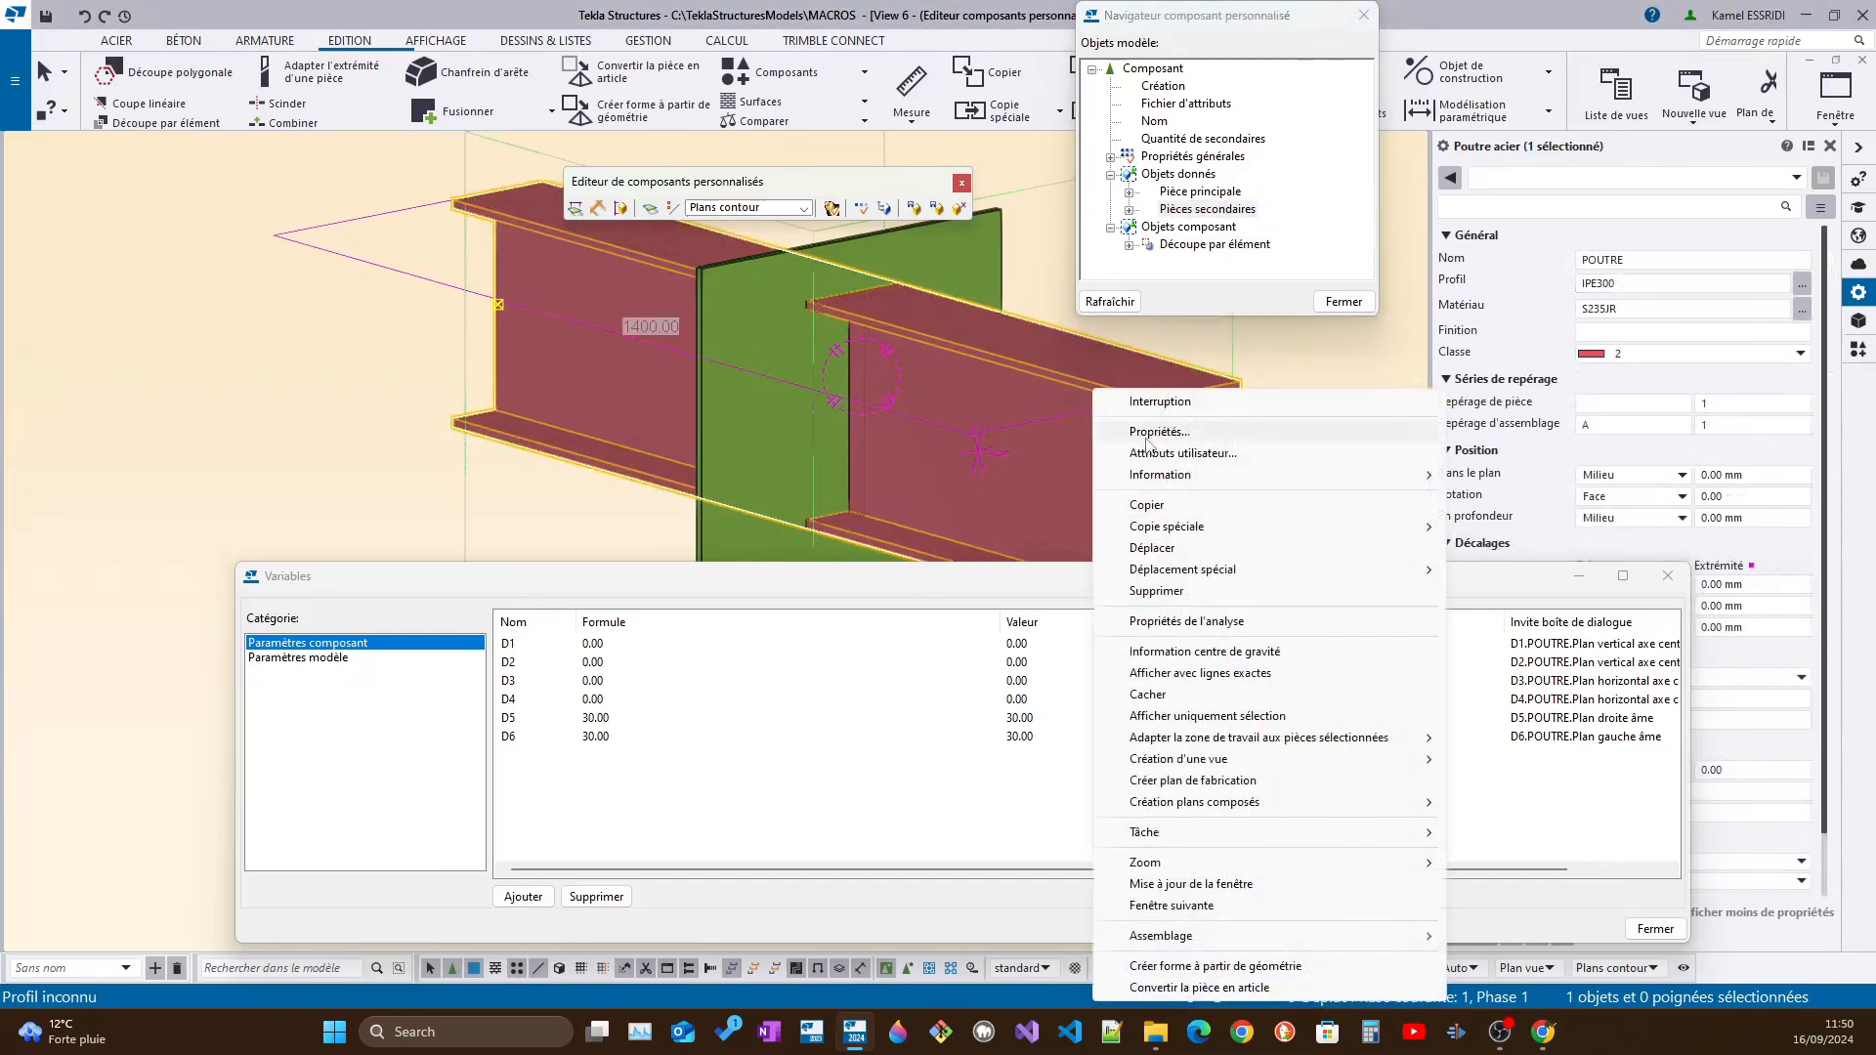
pyautogui.moveTo(1205, 486)
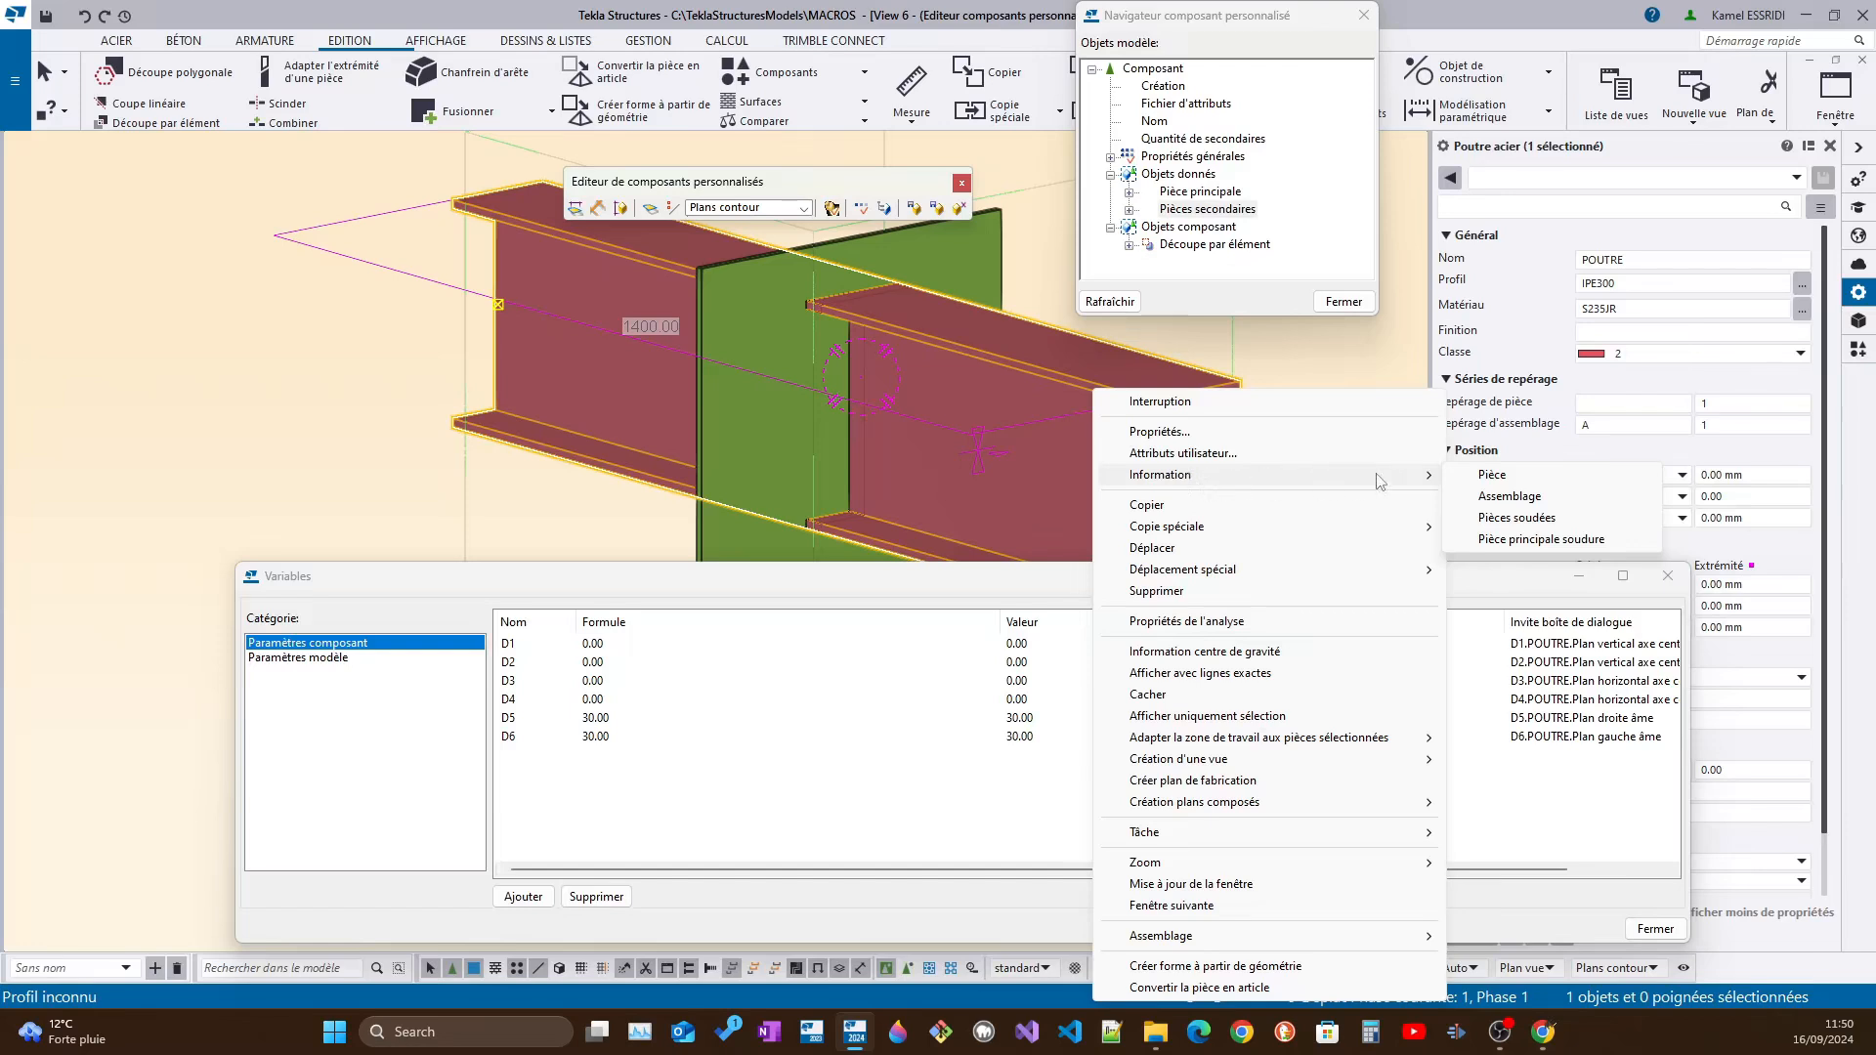
pyautogui.click(1519, 476)
pyautogui.moveTo(1282, 173); pyautogui.dragTo(1048, 74)
pyautogui.moveTo(251, 48); pyautogui.dragTo(723, 295)
pyautogui.moveTo(894, 314); pyautogui.dragTo(245, 113)
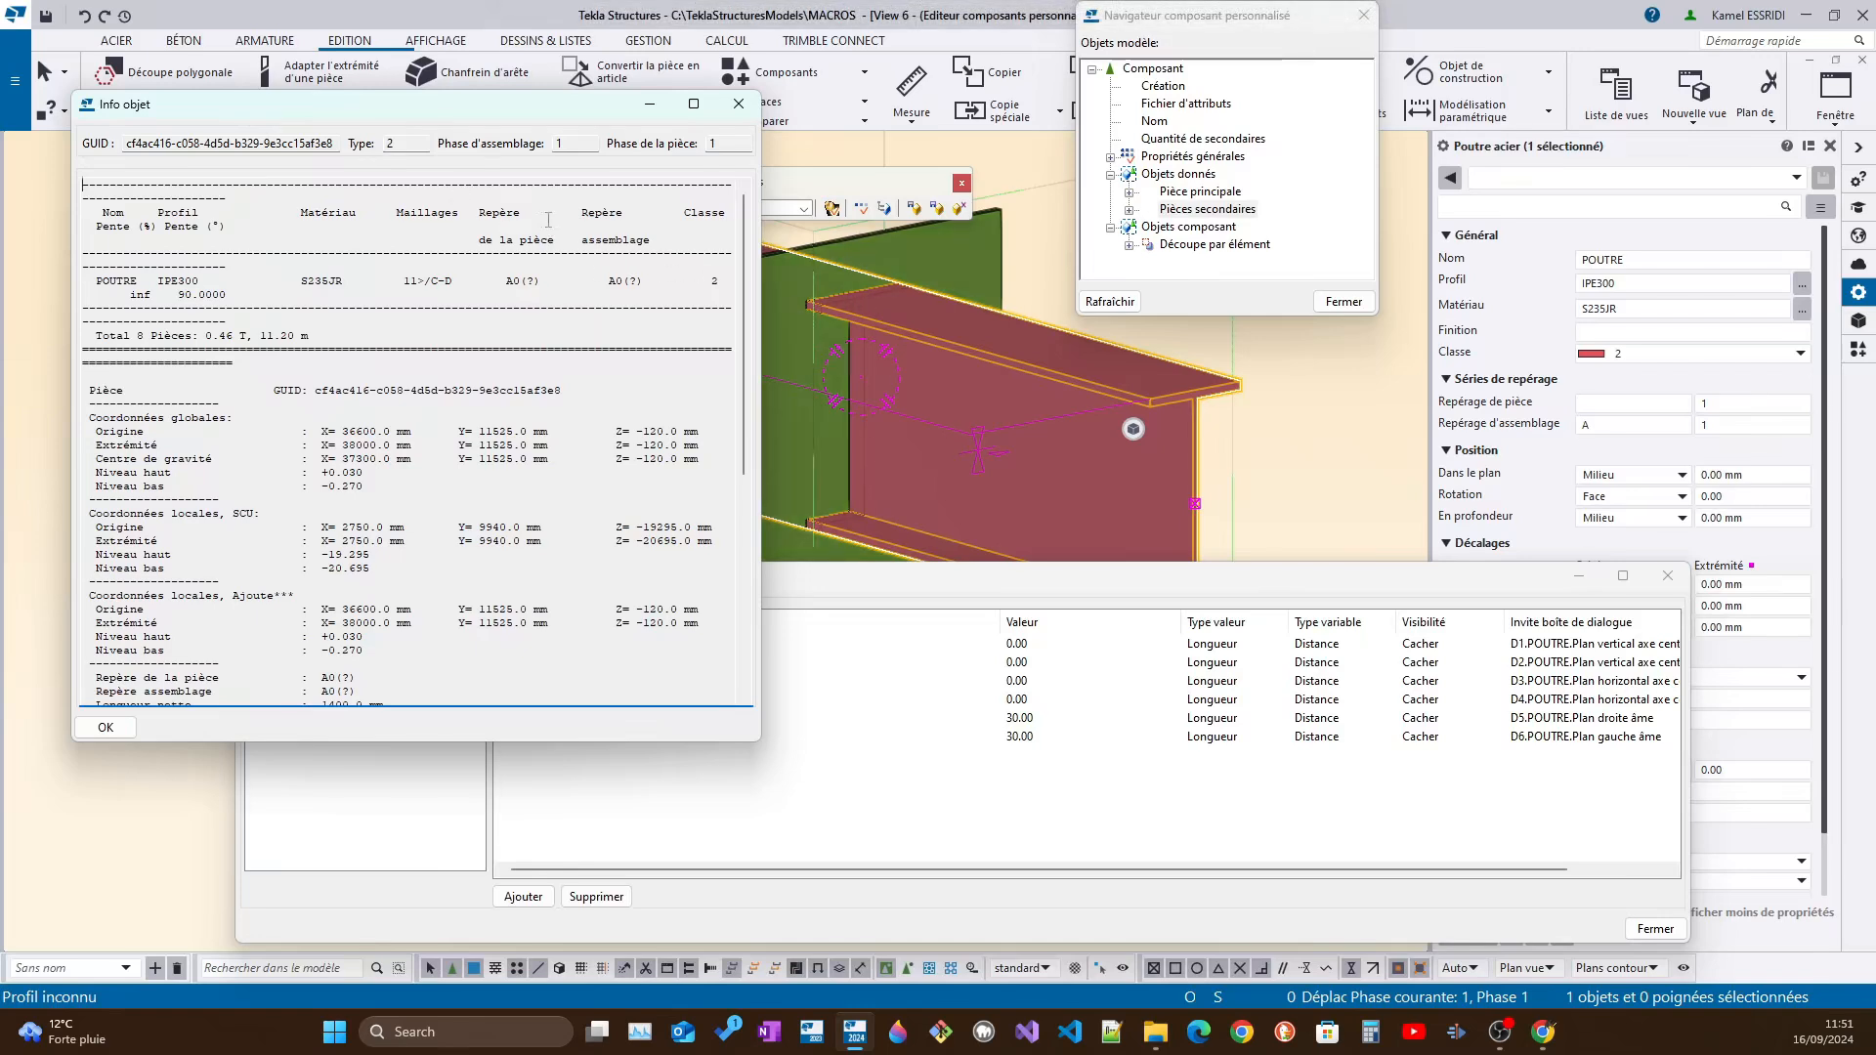
pyautogui.moveTo(465, 101); pyautogui.dragTo(446, 62)
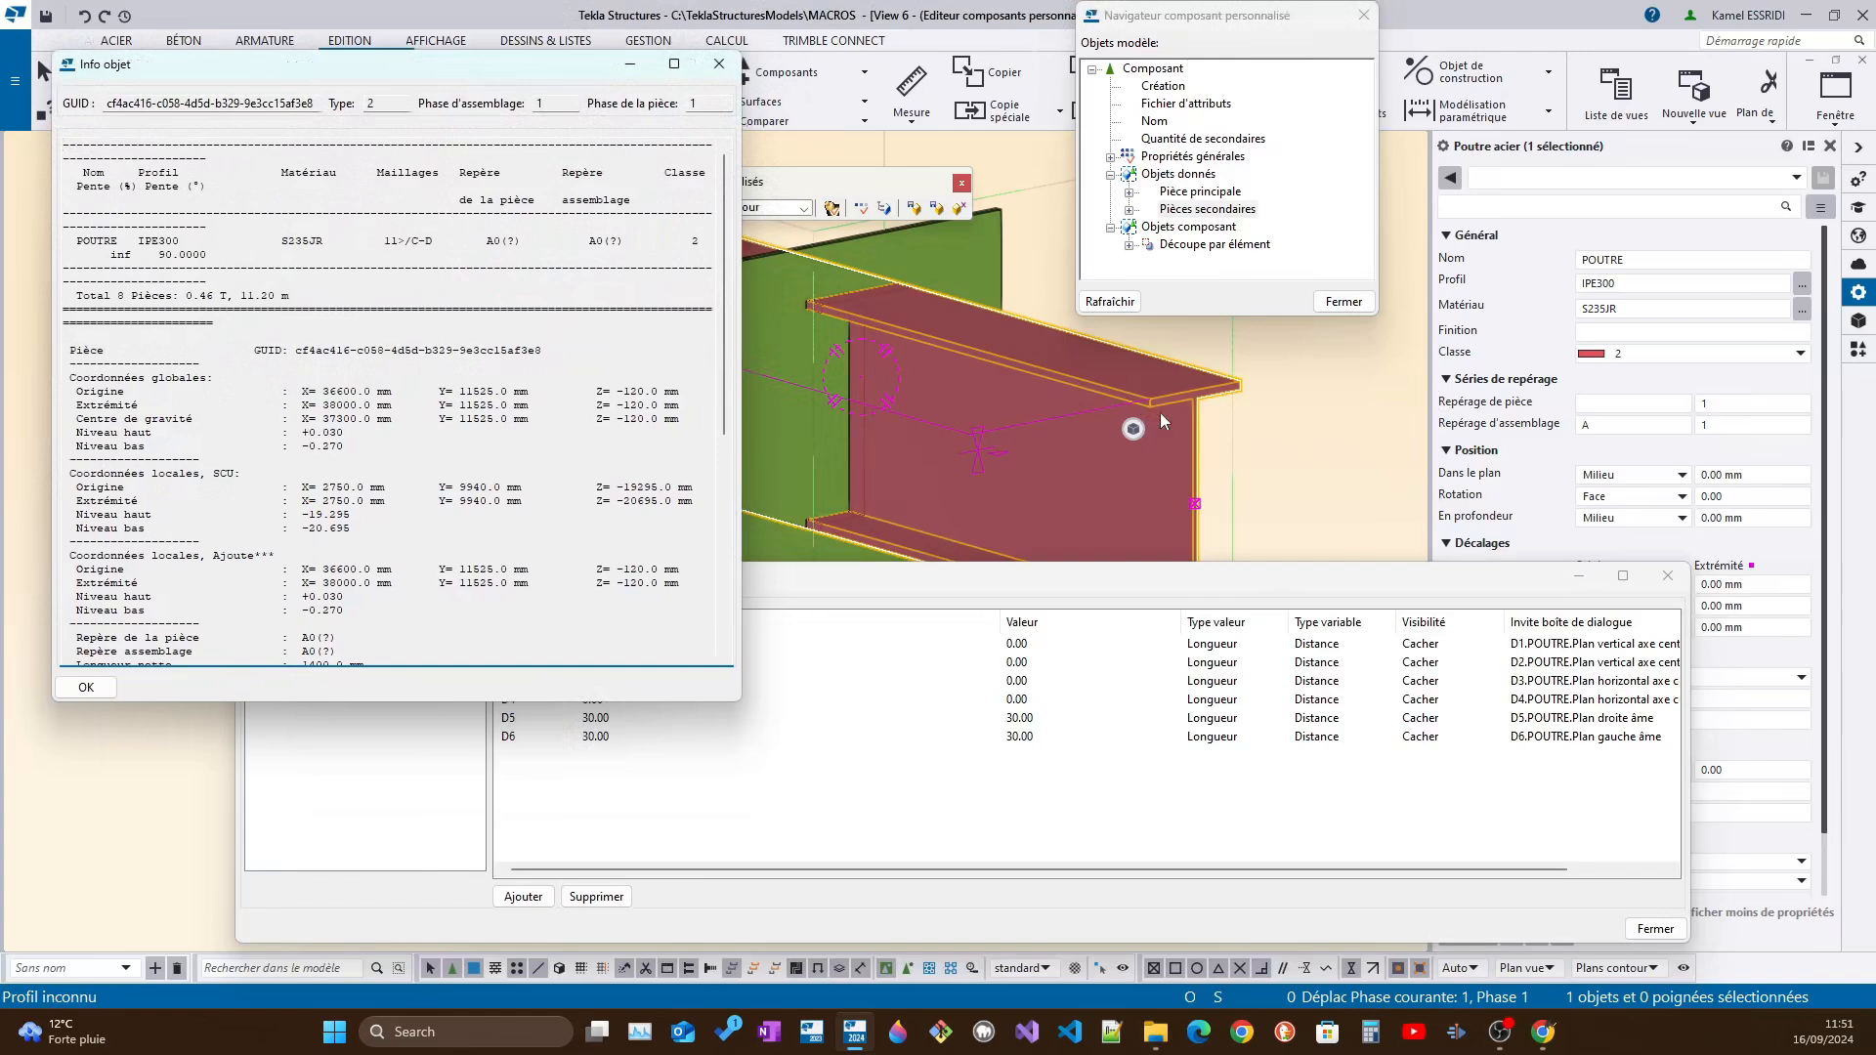
# Rename the cutting part as COUPE, set its class to 5 and apply the changes
pyautogui.click(864, 381)
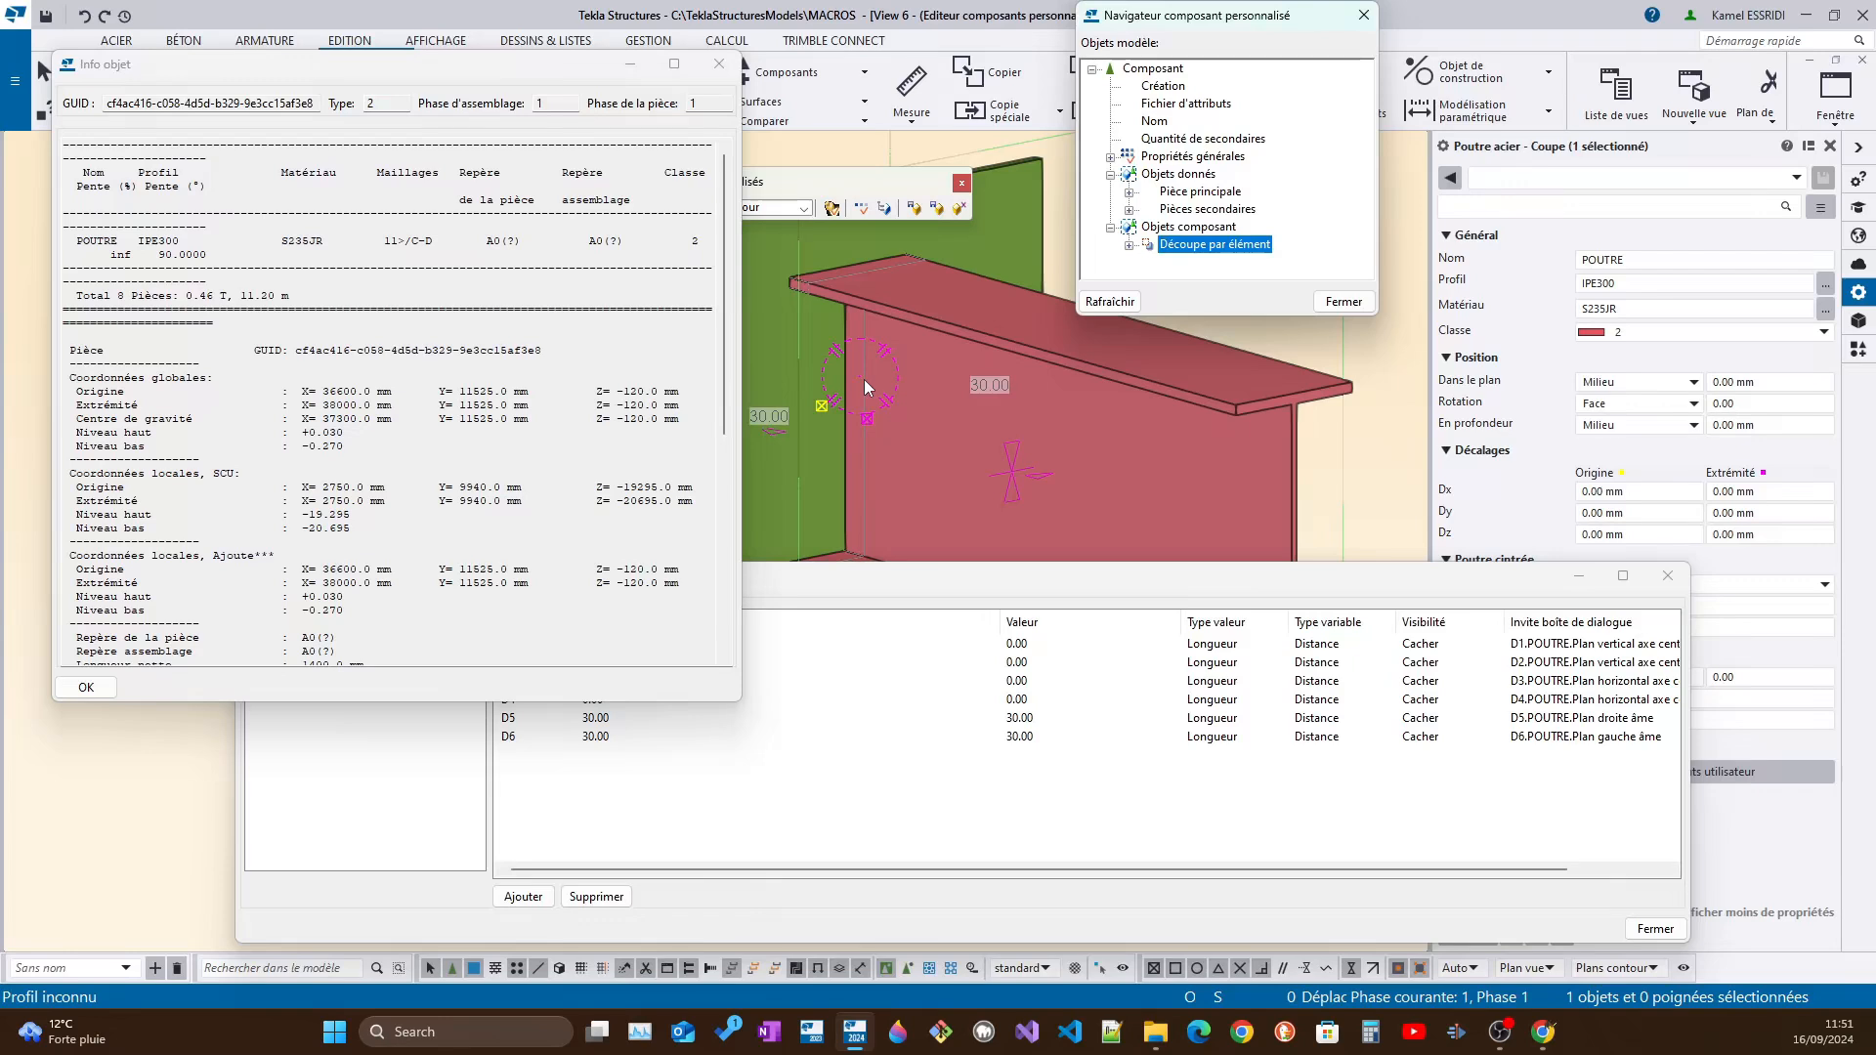
pyautogui.click(1629, 260)
pyautogui.doubleClick(1629, 259)
pyautogui.write('COUP')
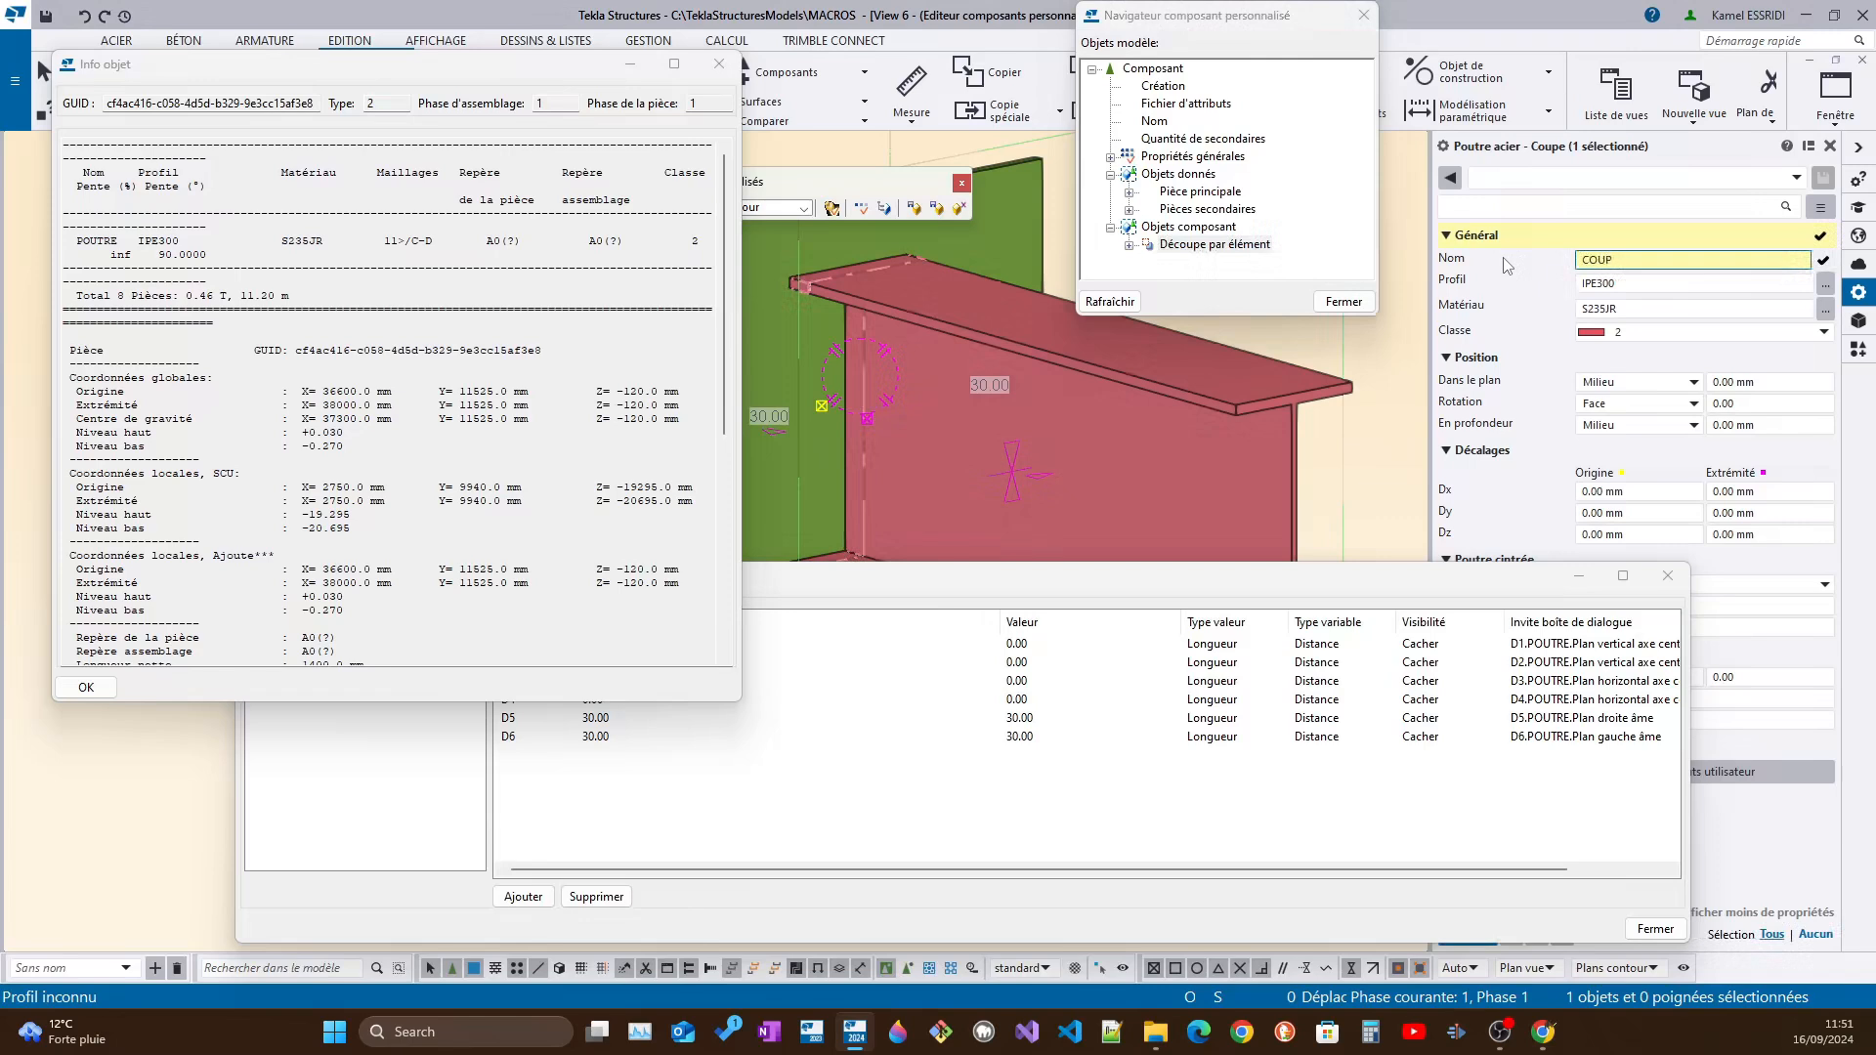
pyautogui.click(1627, 335)
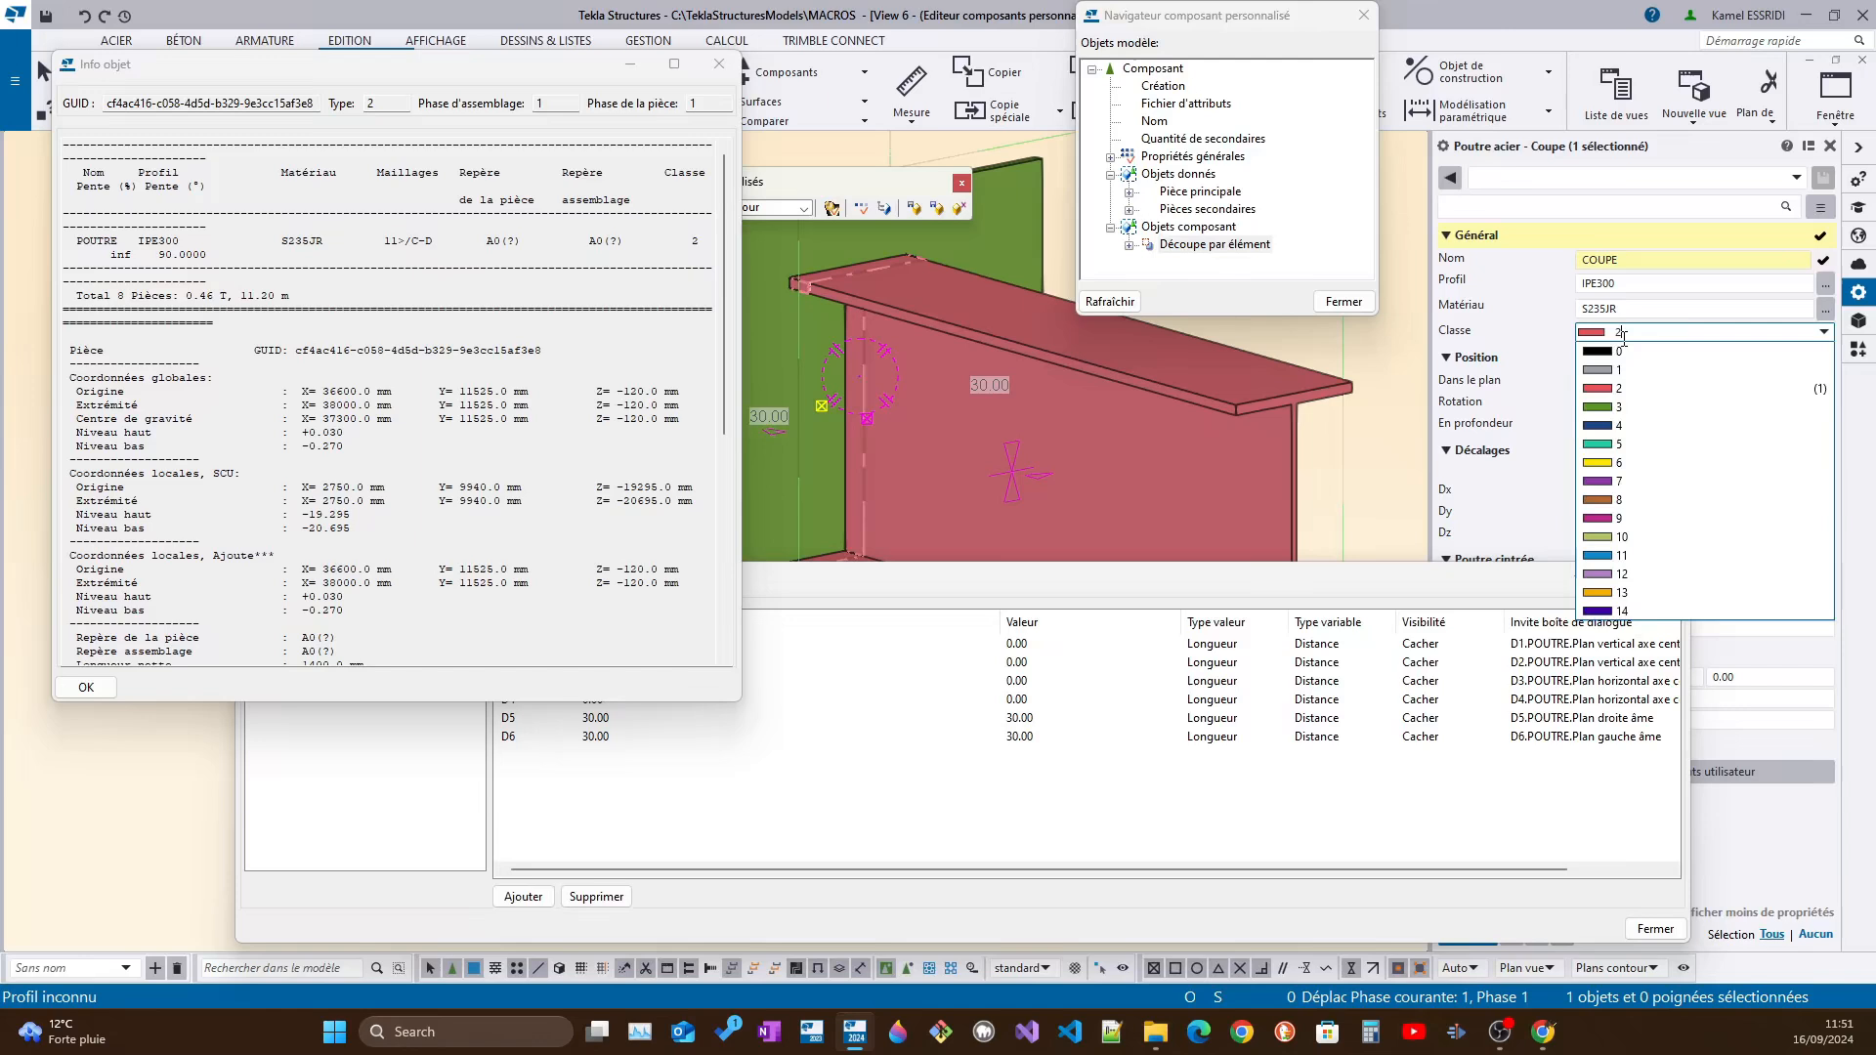
pyautogui.click(1619, 444)
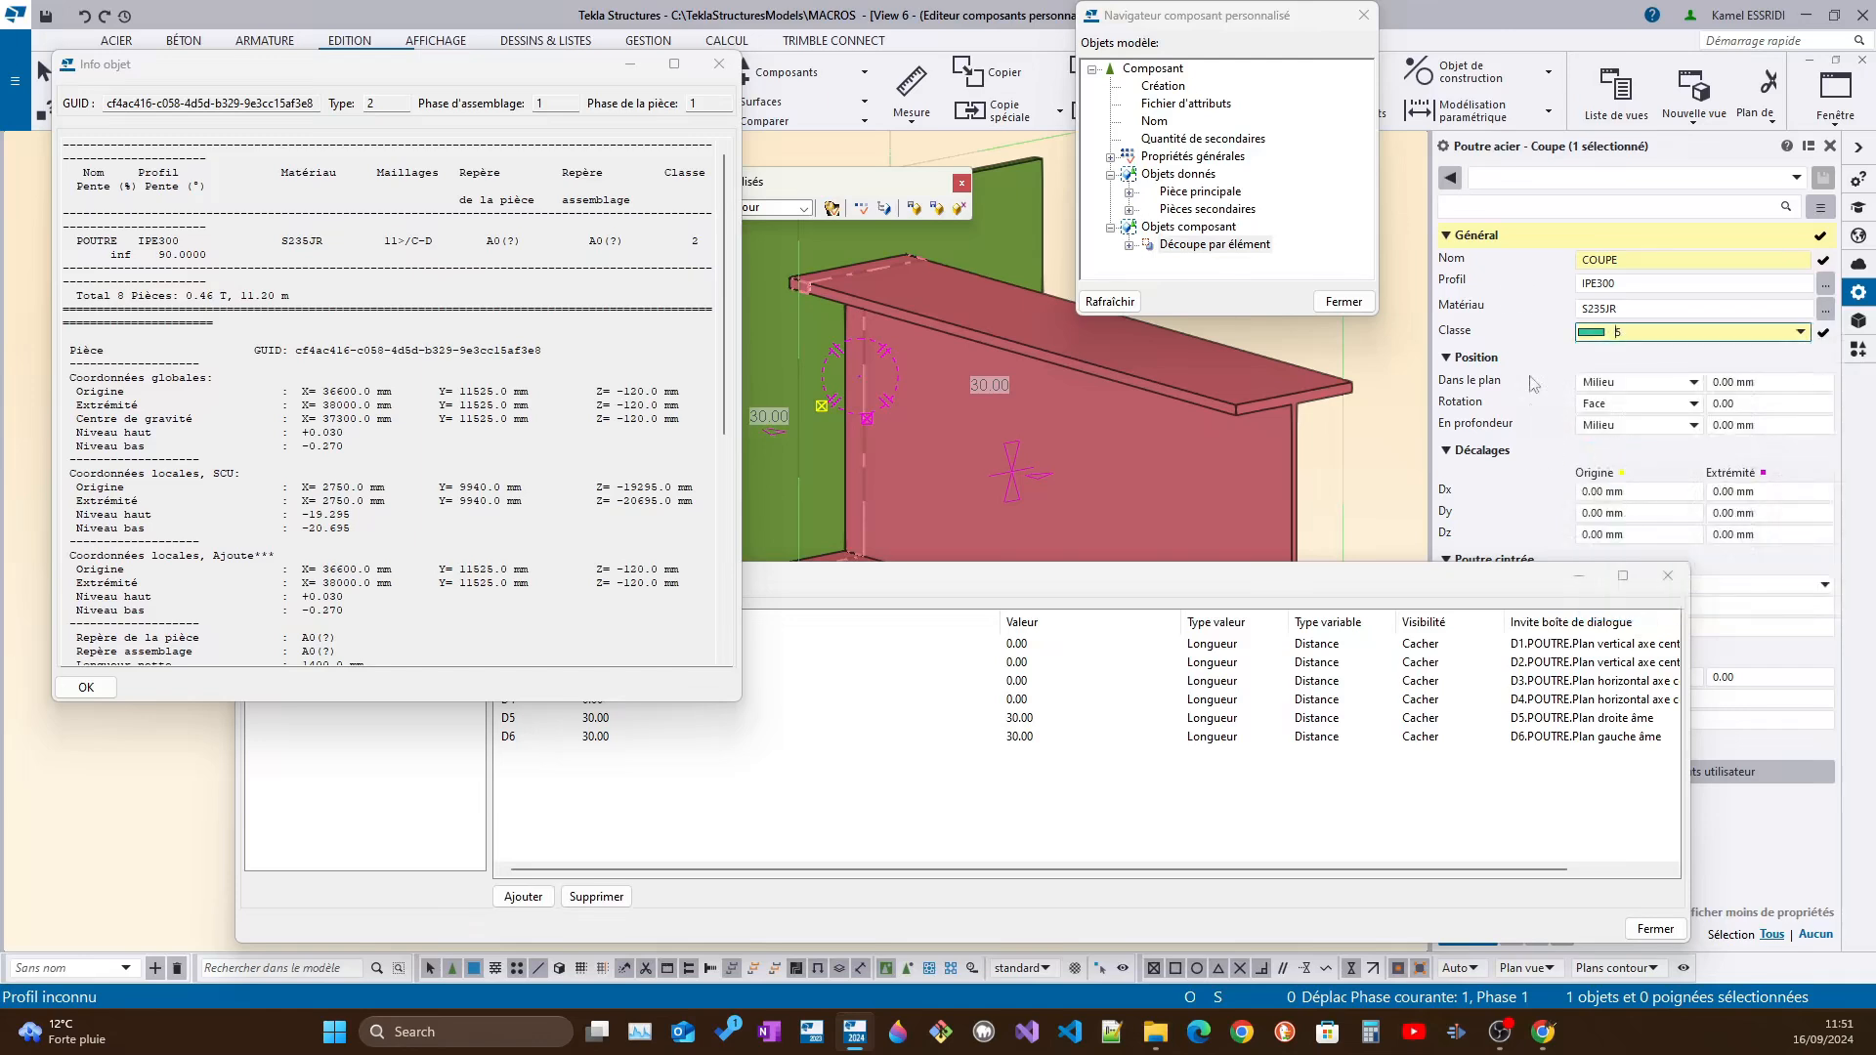
pyautogui.moveTo(1510, 577); pyautogui.dragTo(1352, 551)
pyautogui.click(1480, 944)
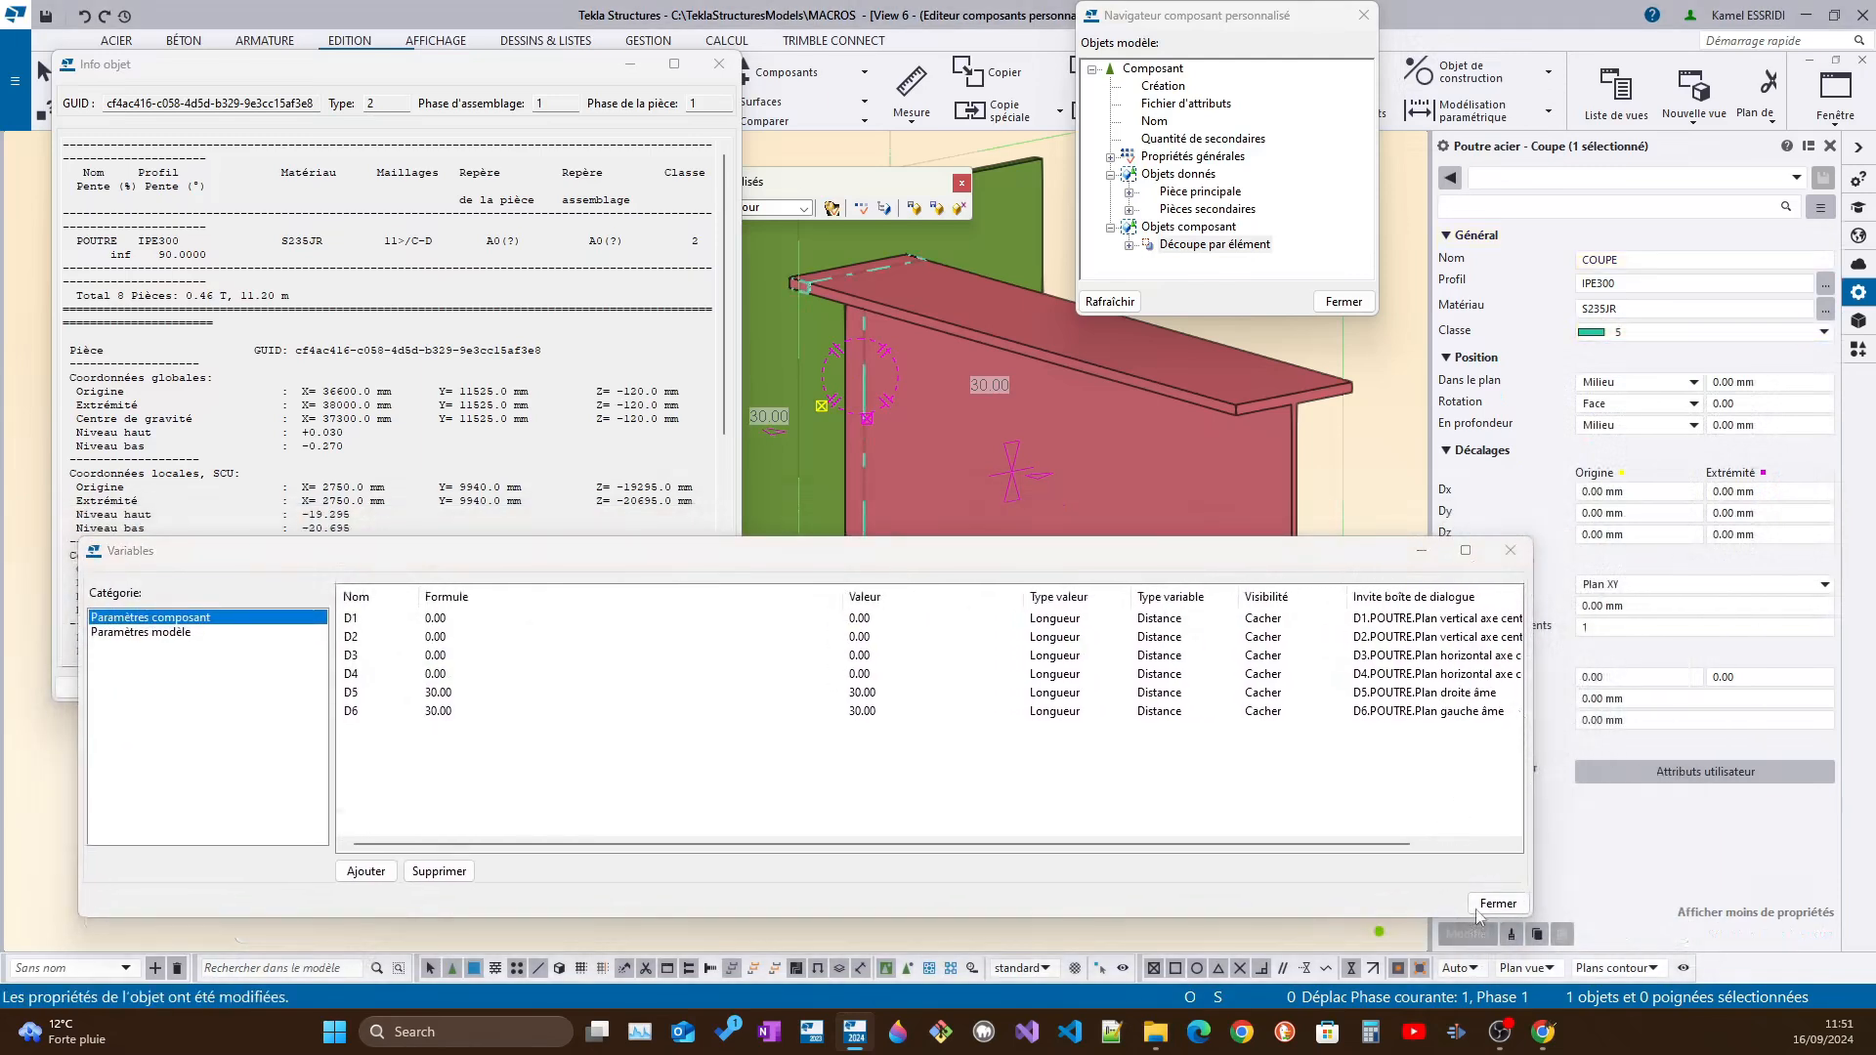
# Choose the parametric I profile PG300-15-20*300 from the profile catalogue for the COUPE cutting part
pyautogui.click(1628, 284)
pyautogui.click(1825, 283)
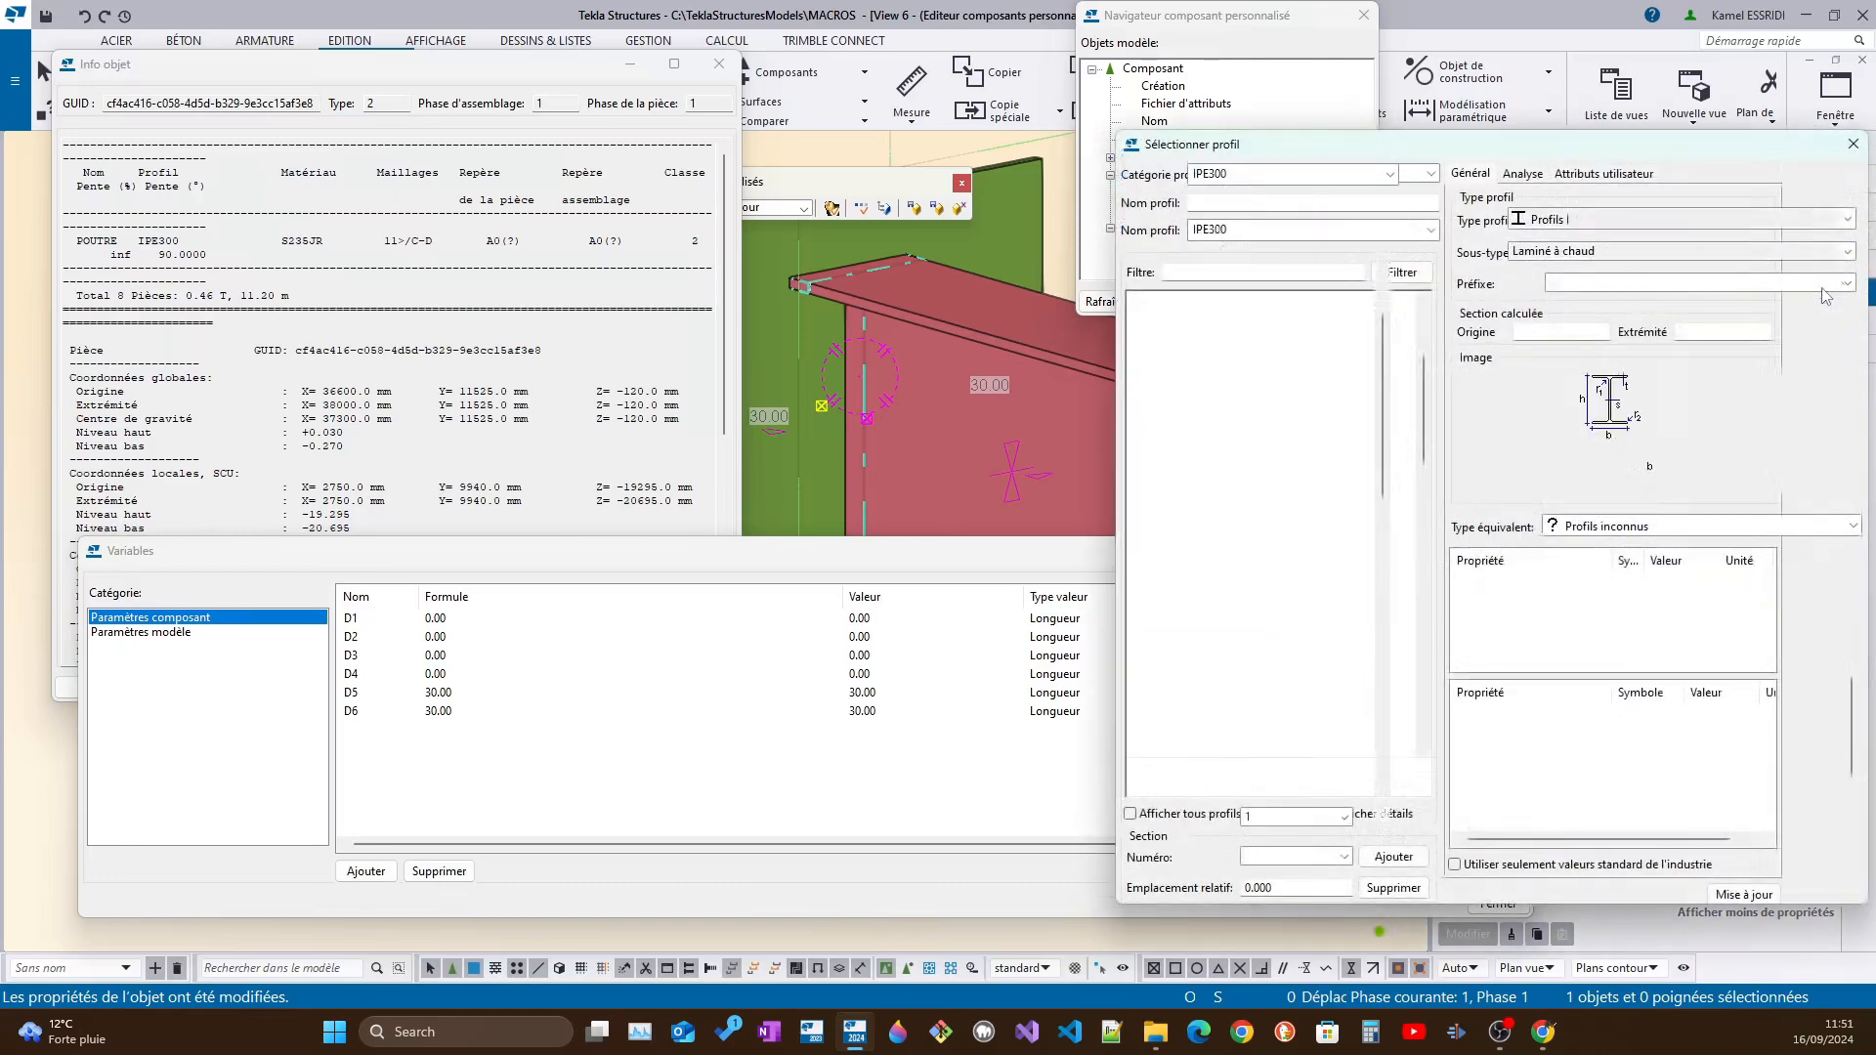
pyautogui.scroll(-1, 1256, 645)
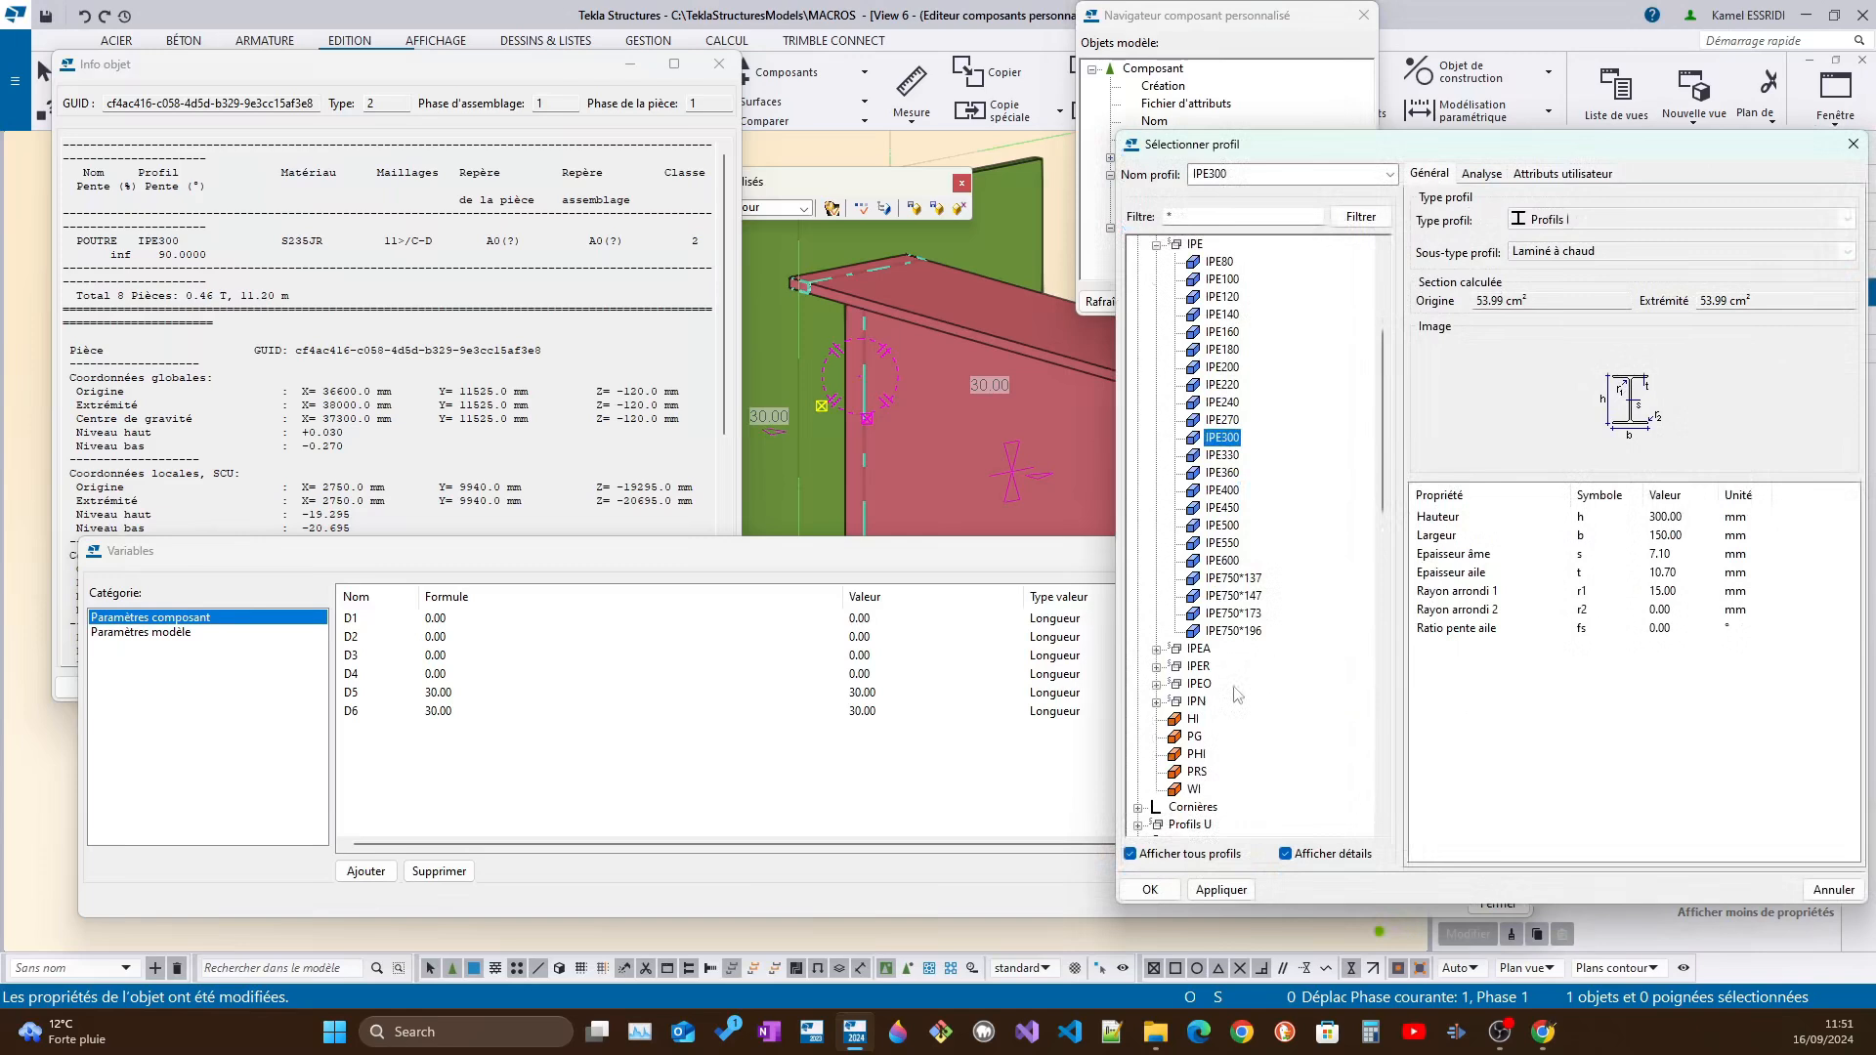
pyautogui.click(1194, 720)
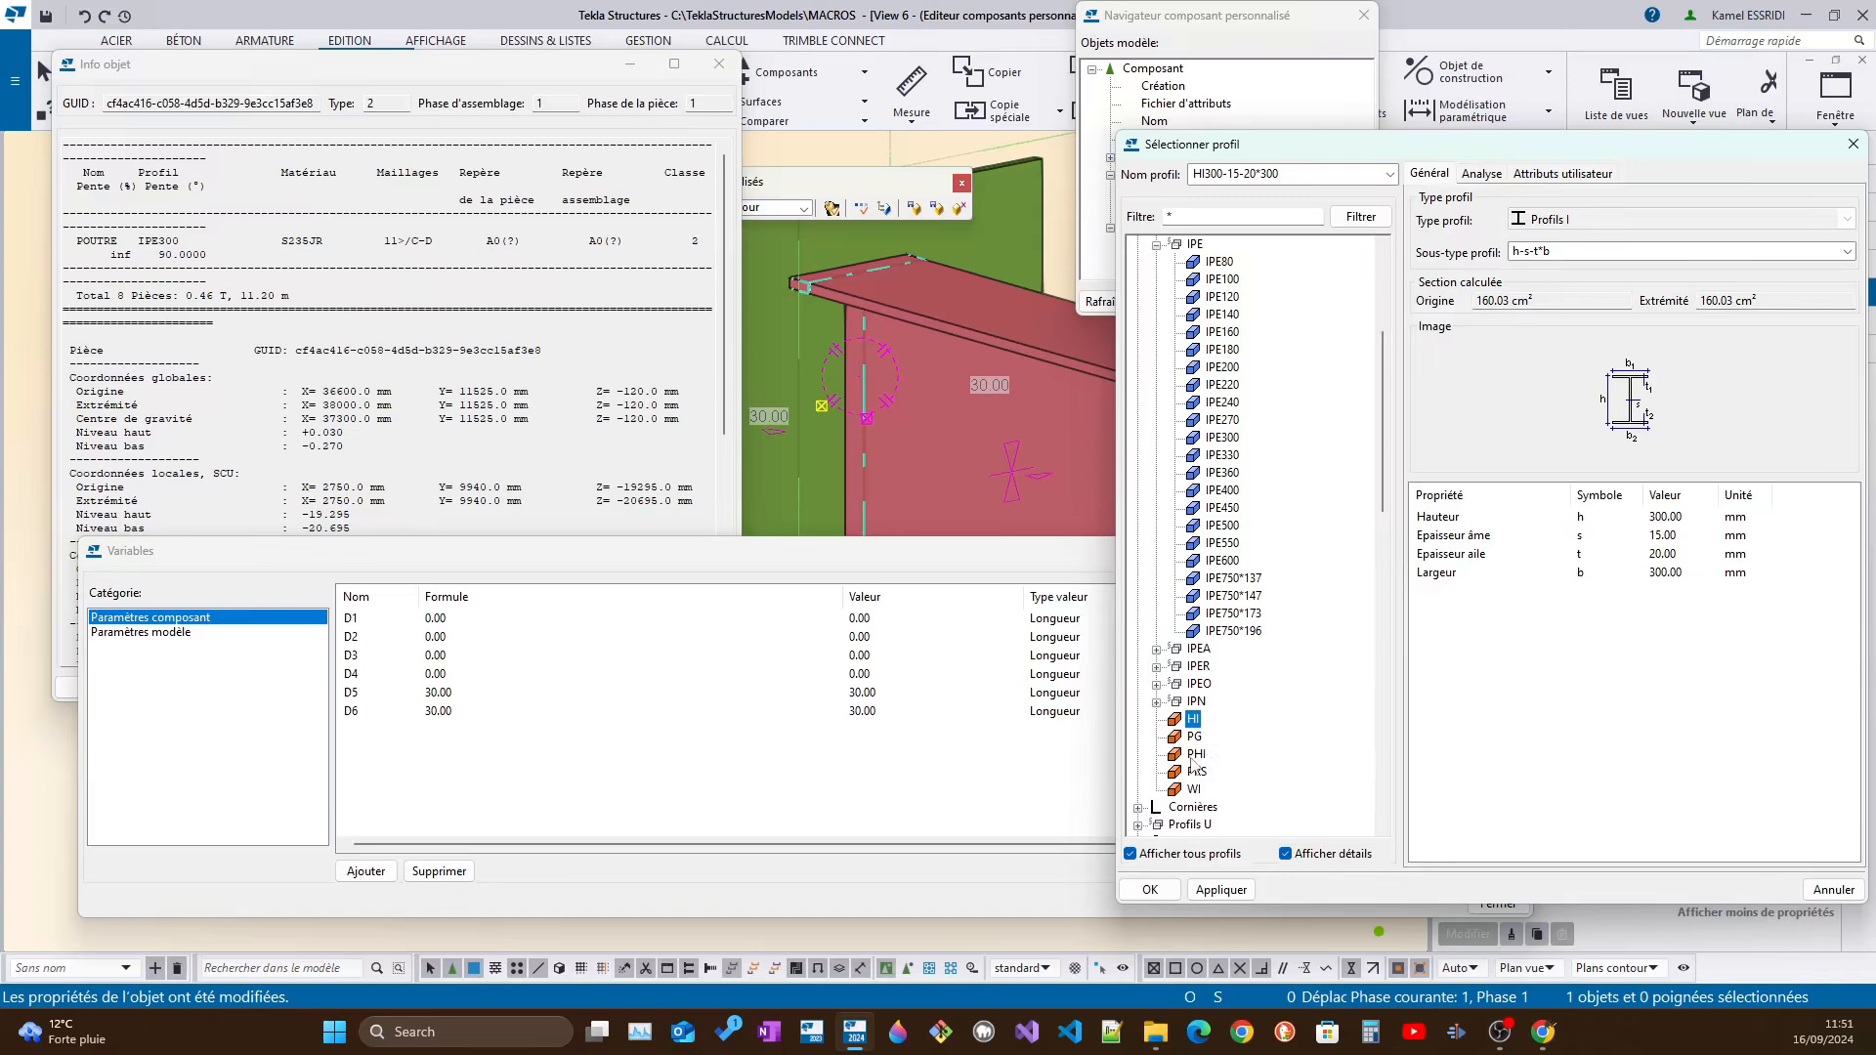
pyautogui.click(1195, 743)
pyautogui.click(1228, 889)
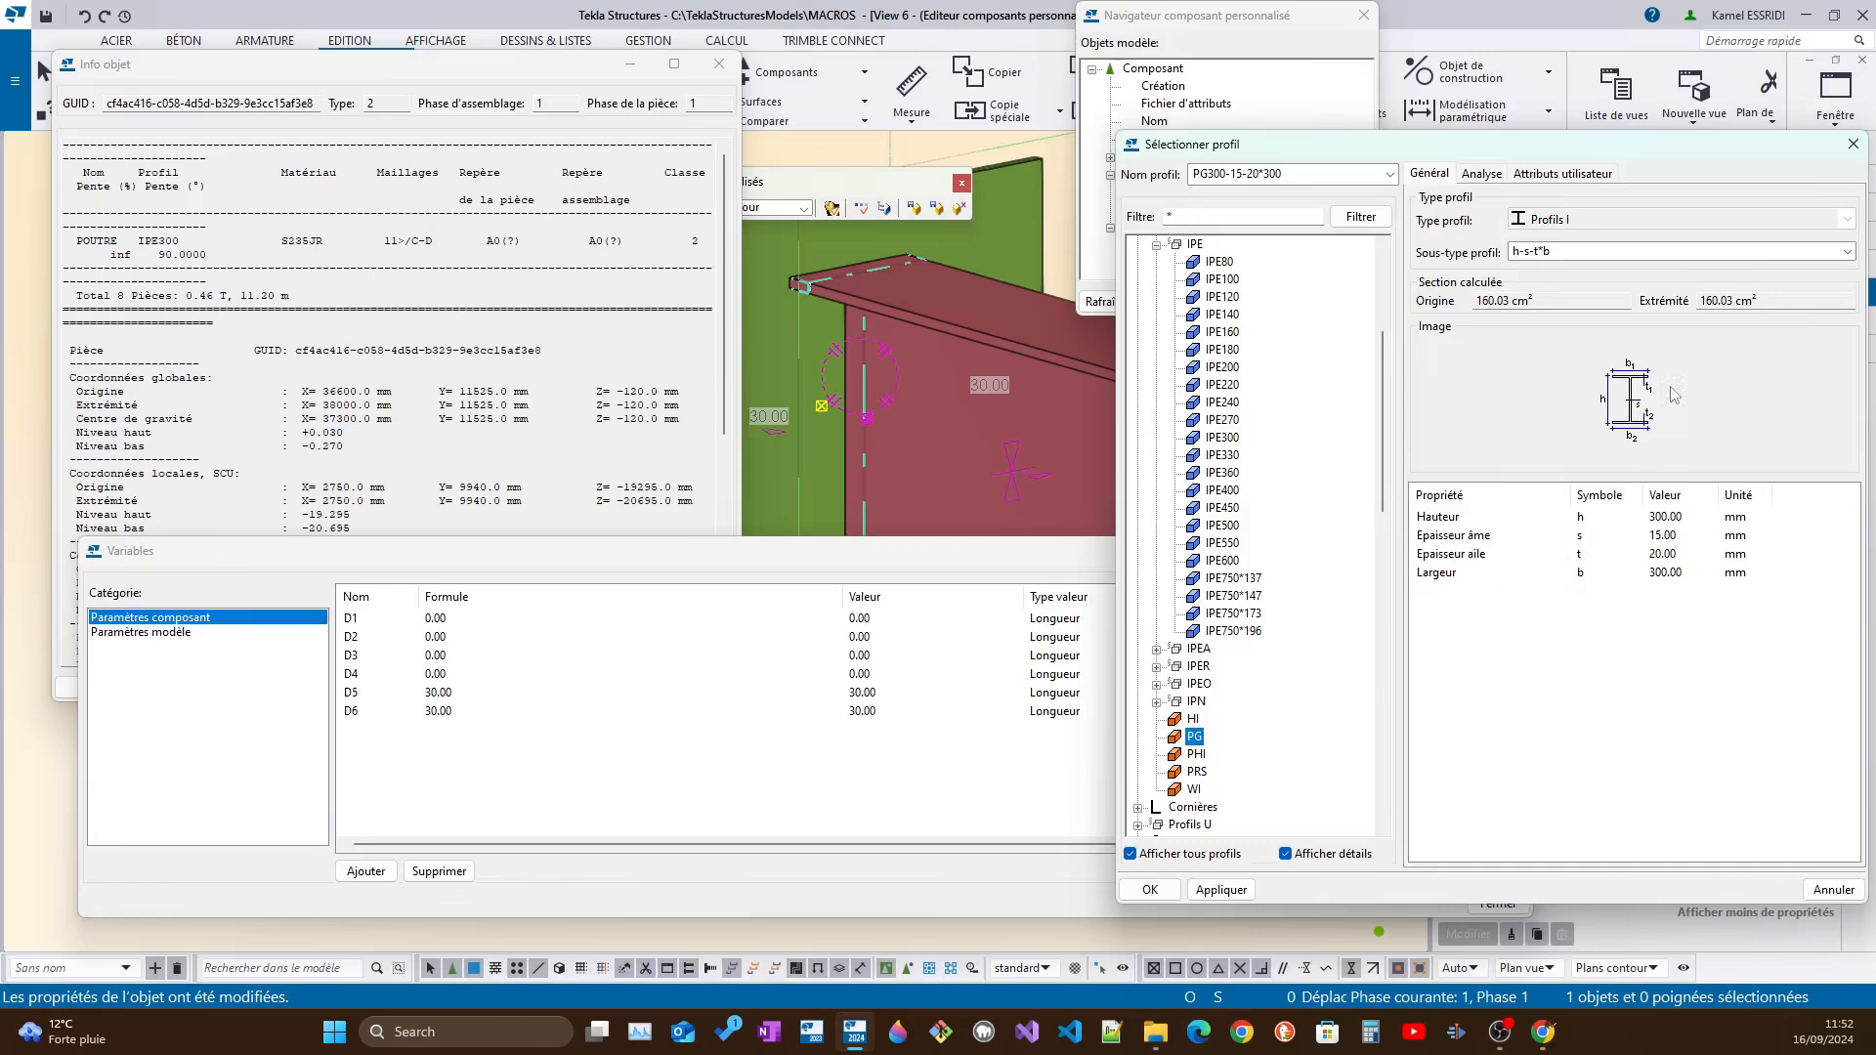
pyautogui.moveTo(1689, 152); pyautogui.dragTo(1542, 374)
pyautogui.click(1605, 284)
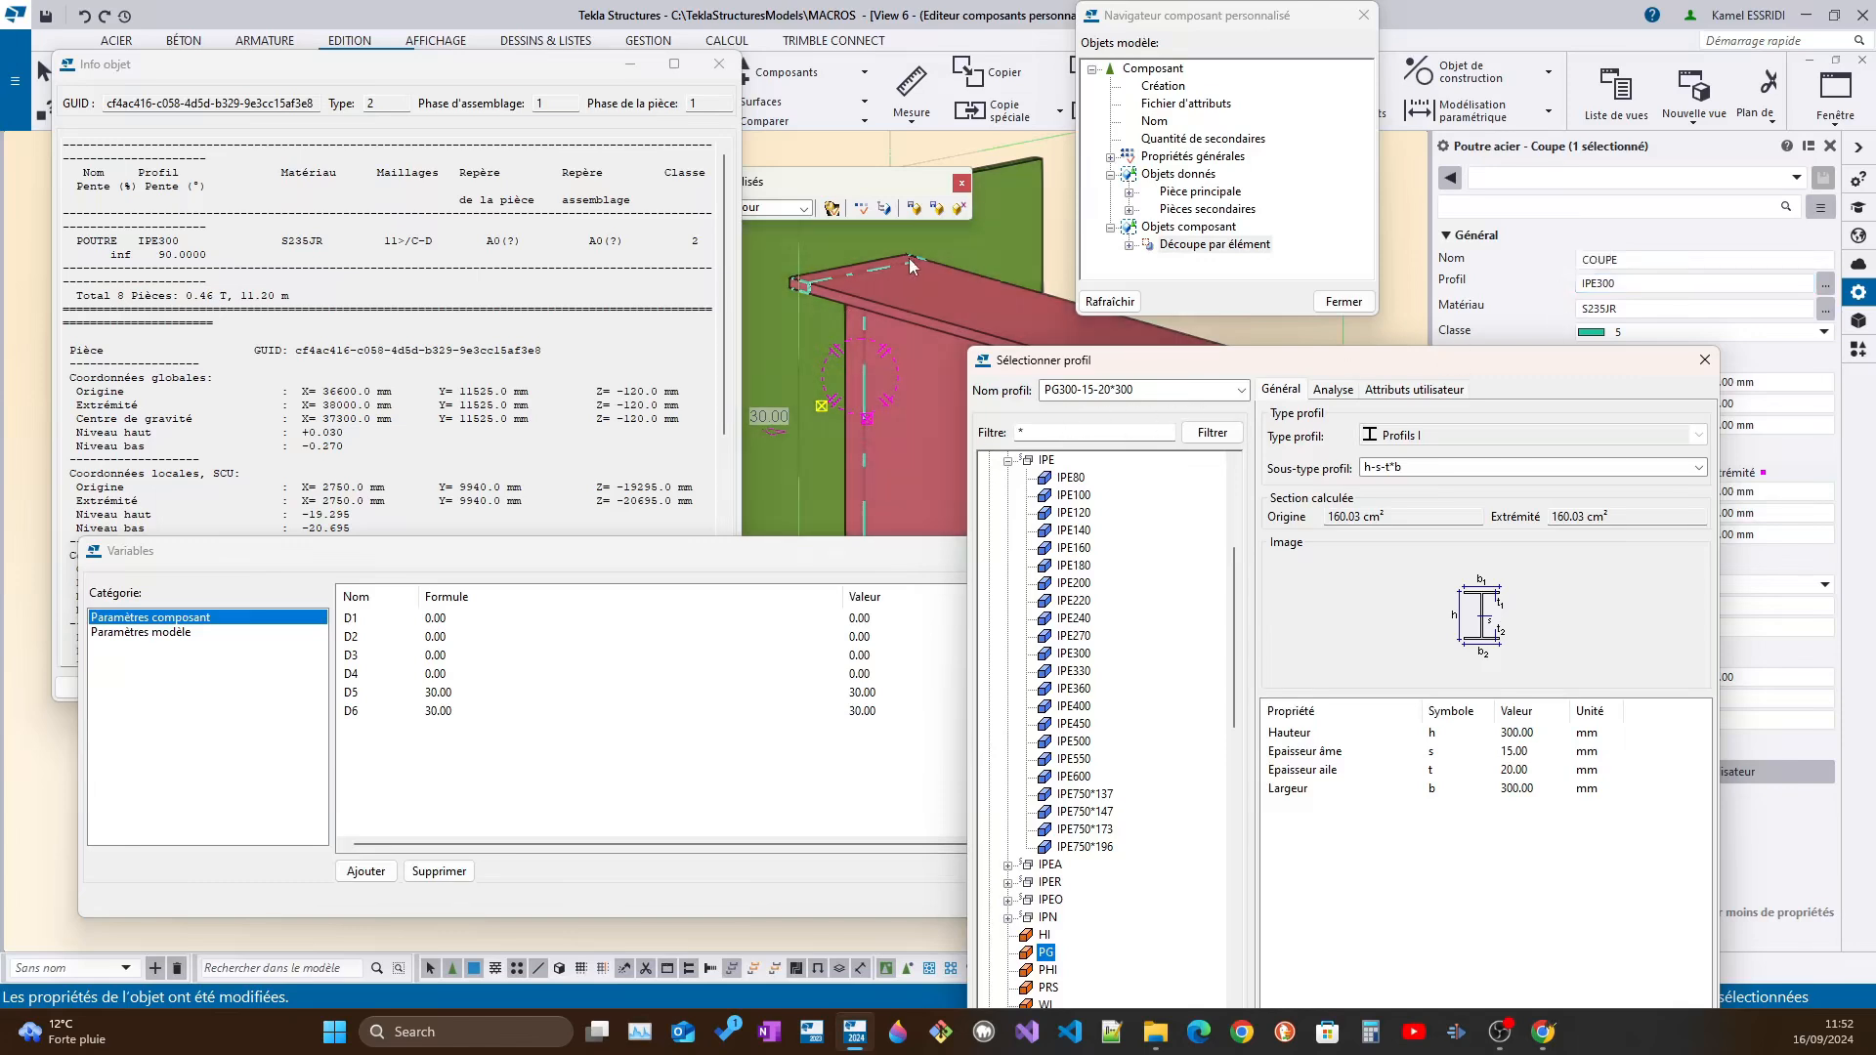
pyautogui.moveTo(1369, 367); pyautogui.dragTo(1299, 421)
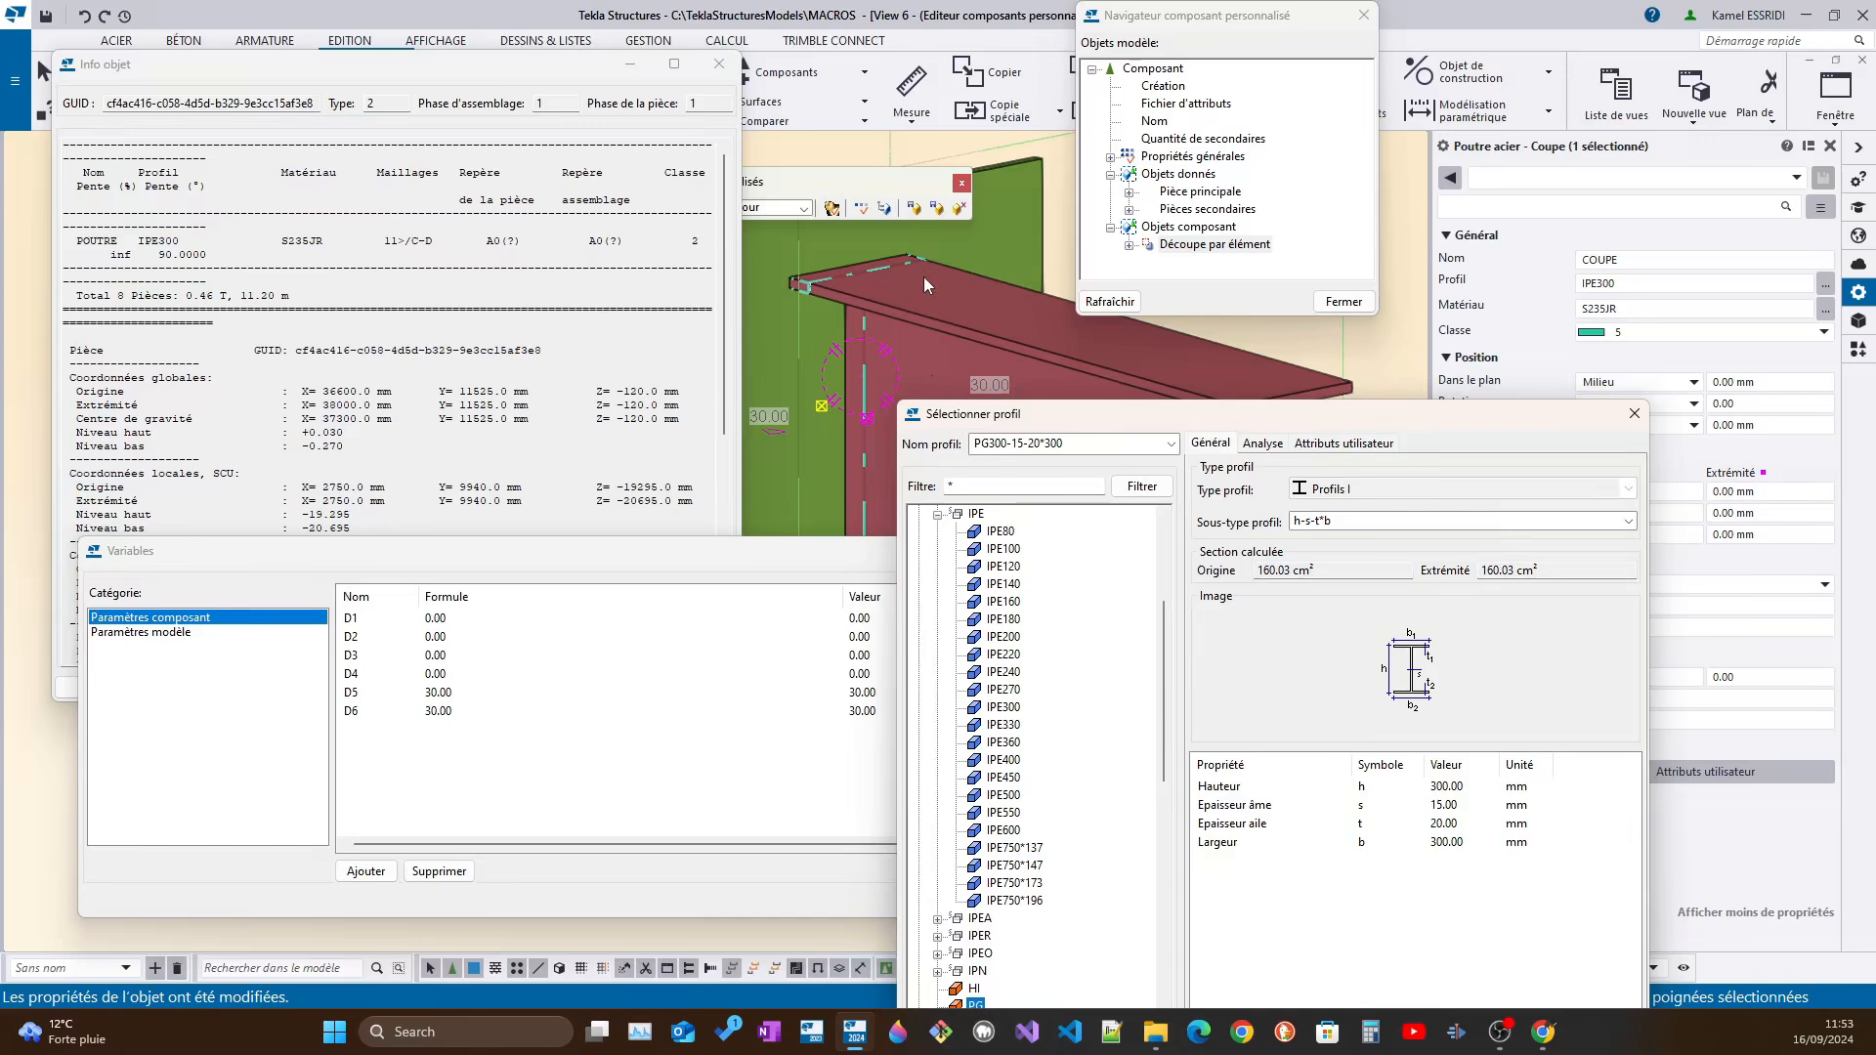
pyautogui.moveTo(1324, 417); pyautogui.dragTo(1403, 297)
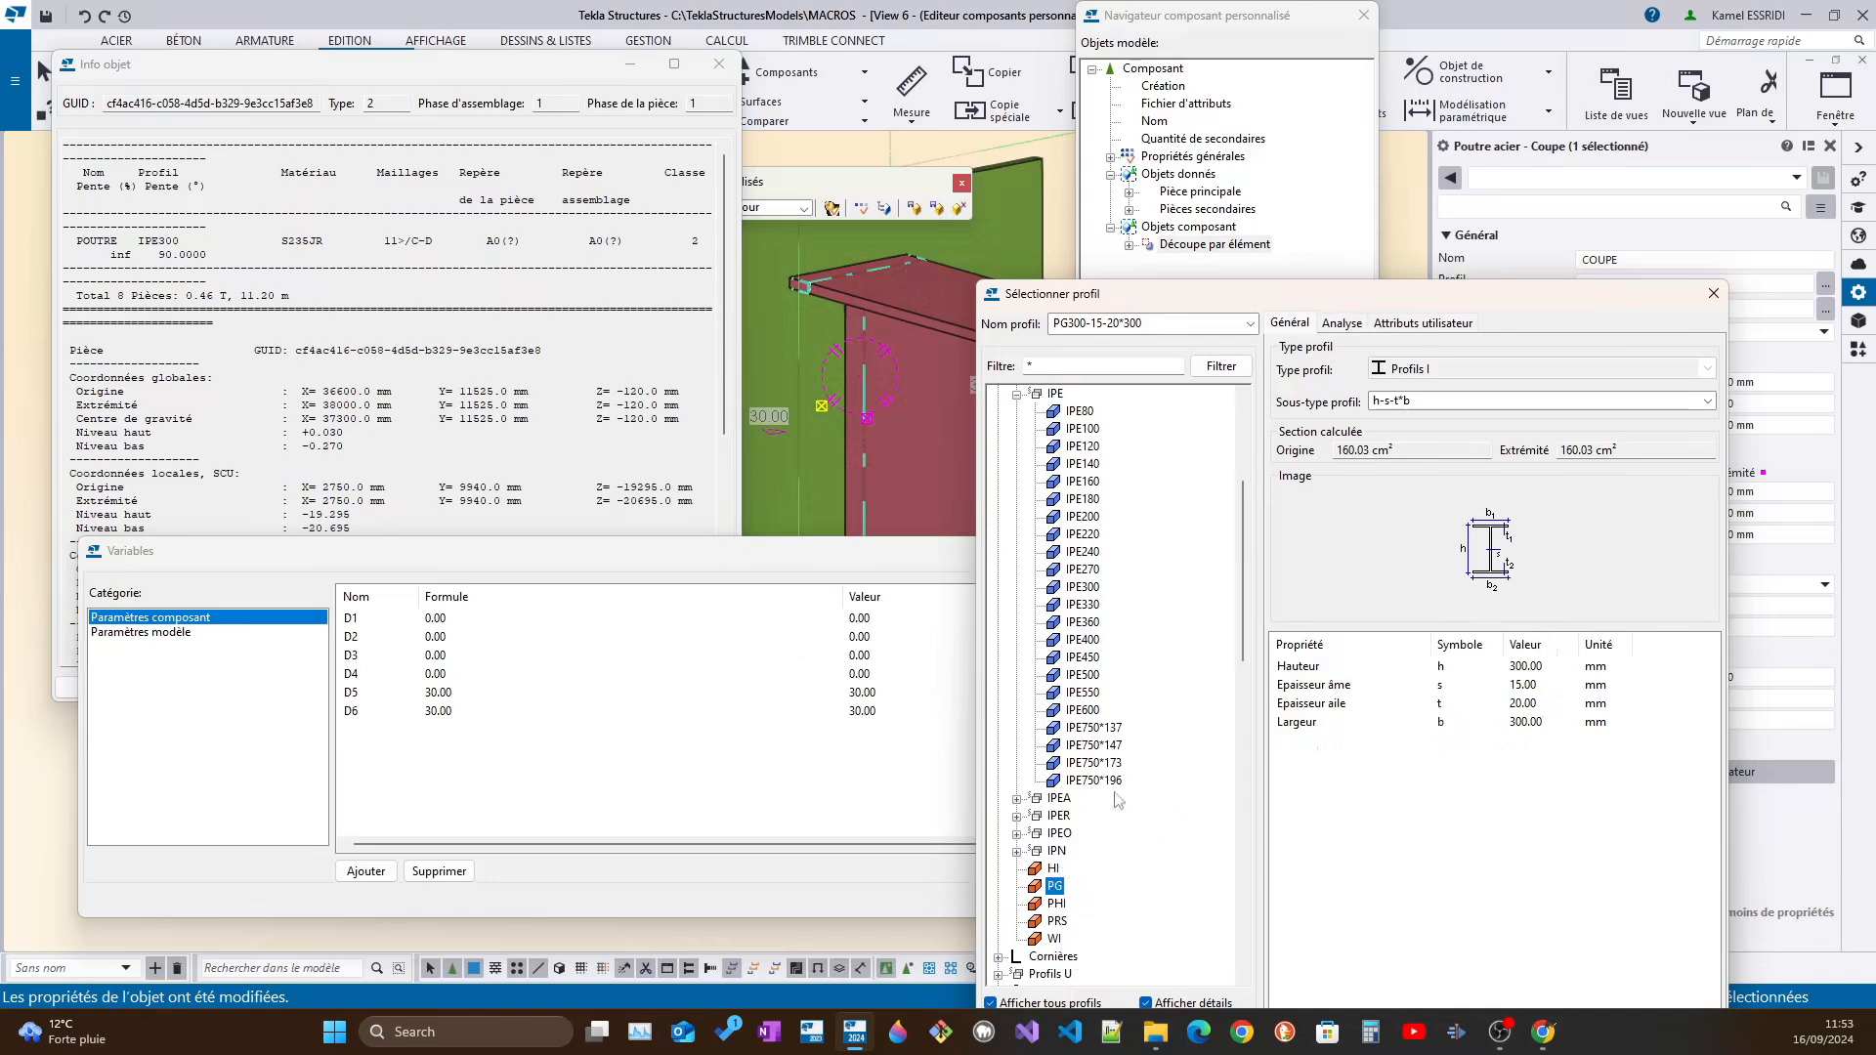
pyautogui.moveTo(1482, 302); pyautogui.dragTo(1542, 118)
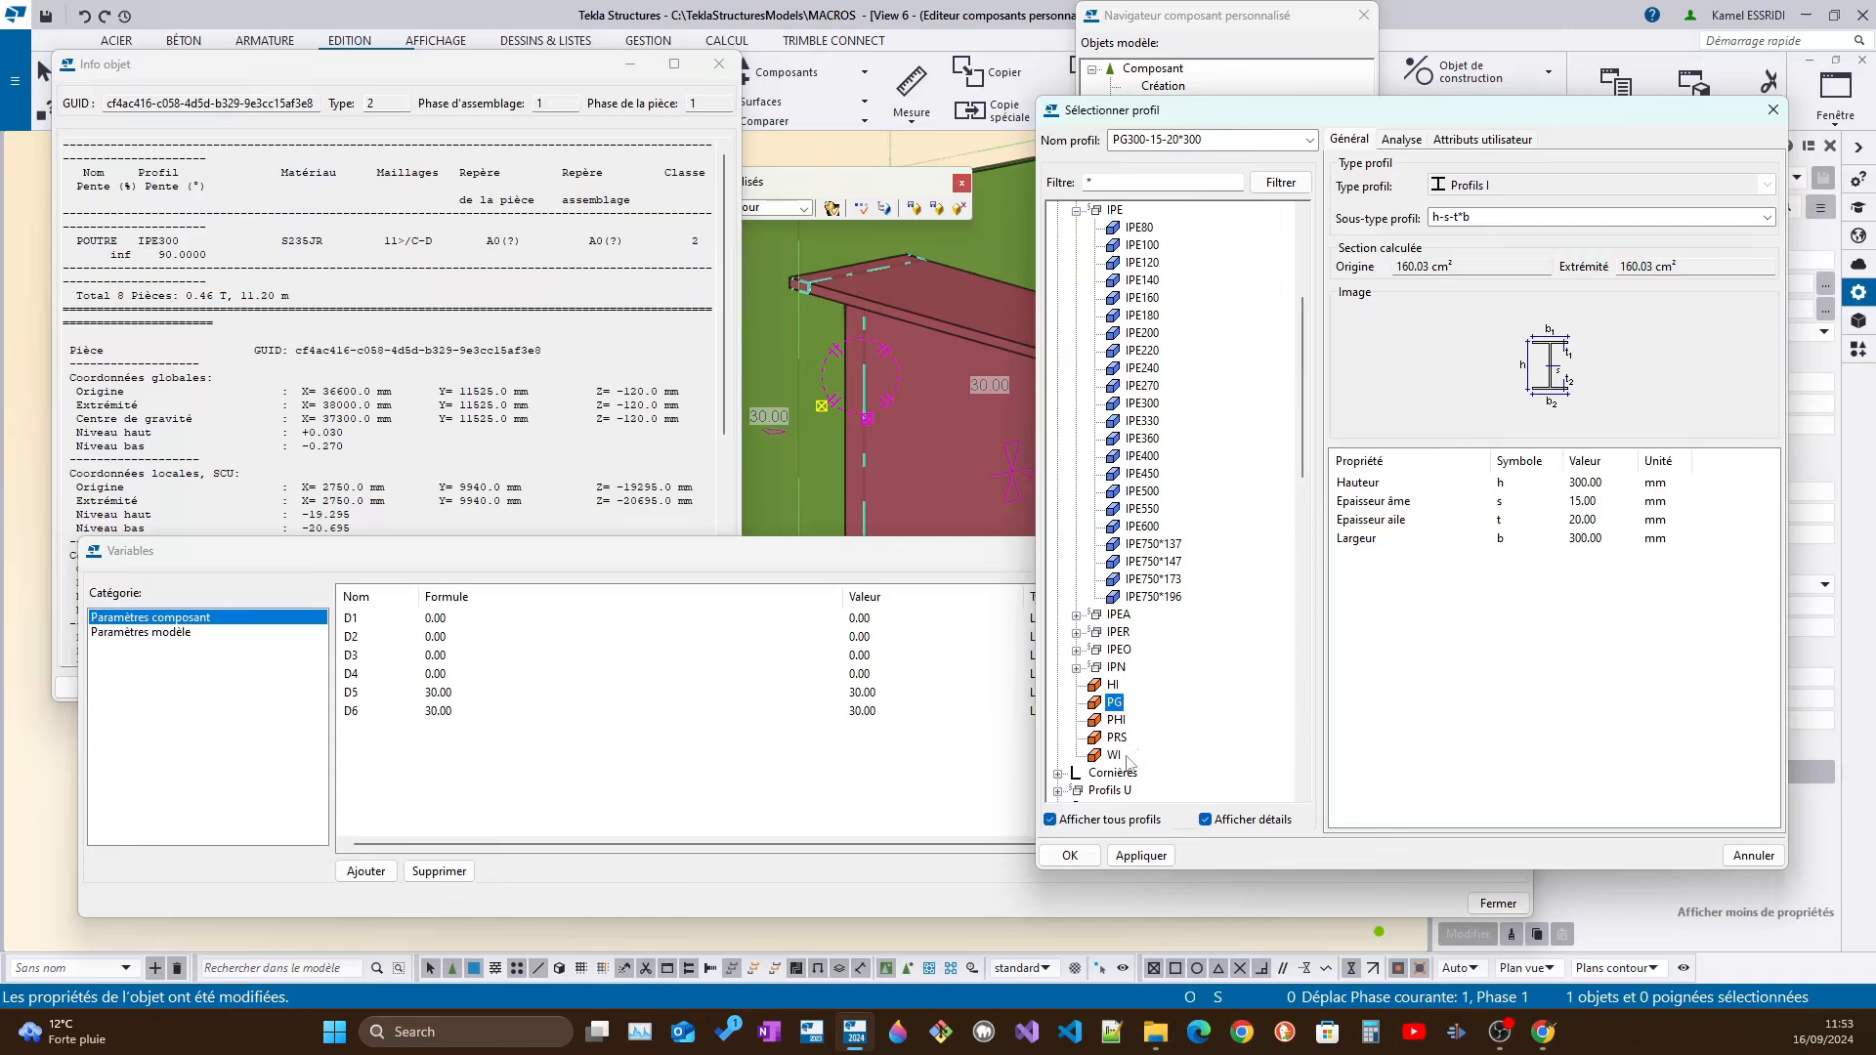
pyautogui.click(1157, 856)
pyautogui.click(1070, 856)
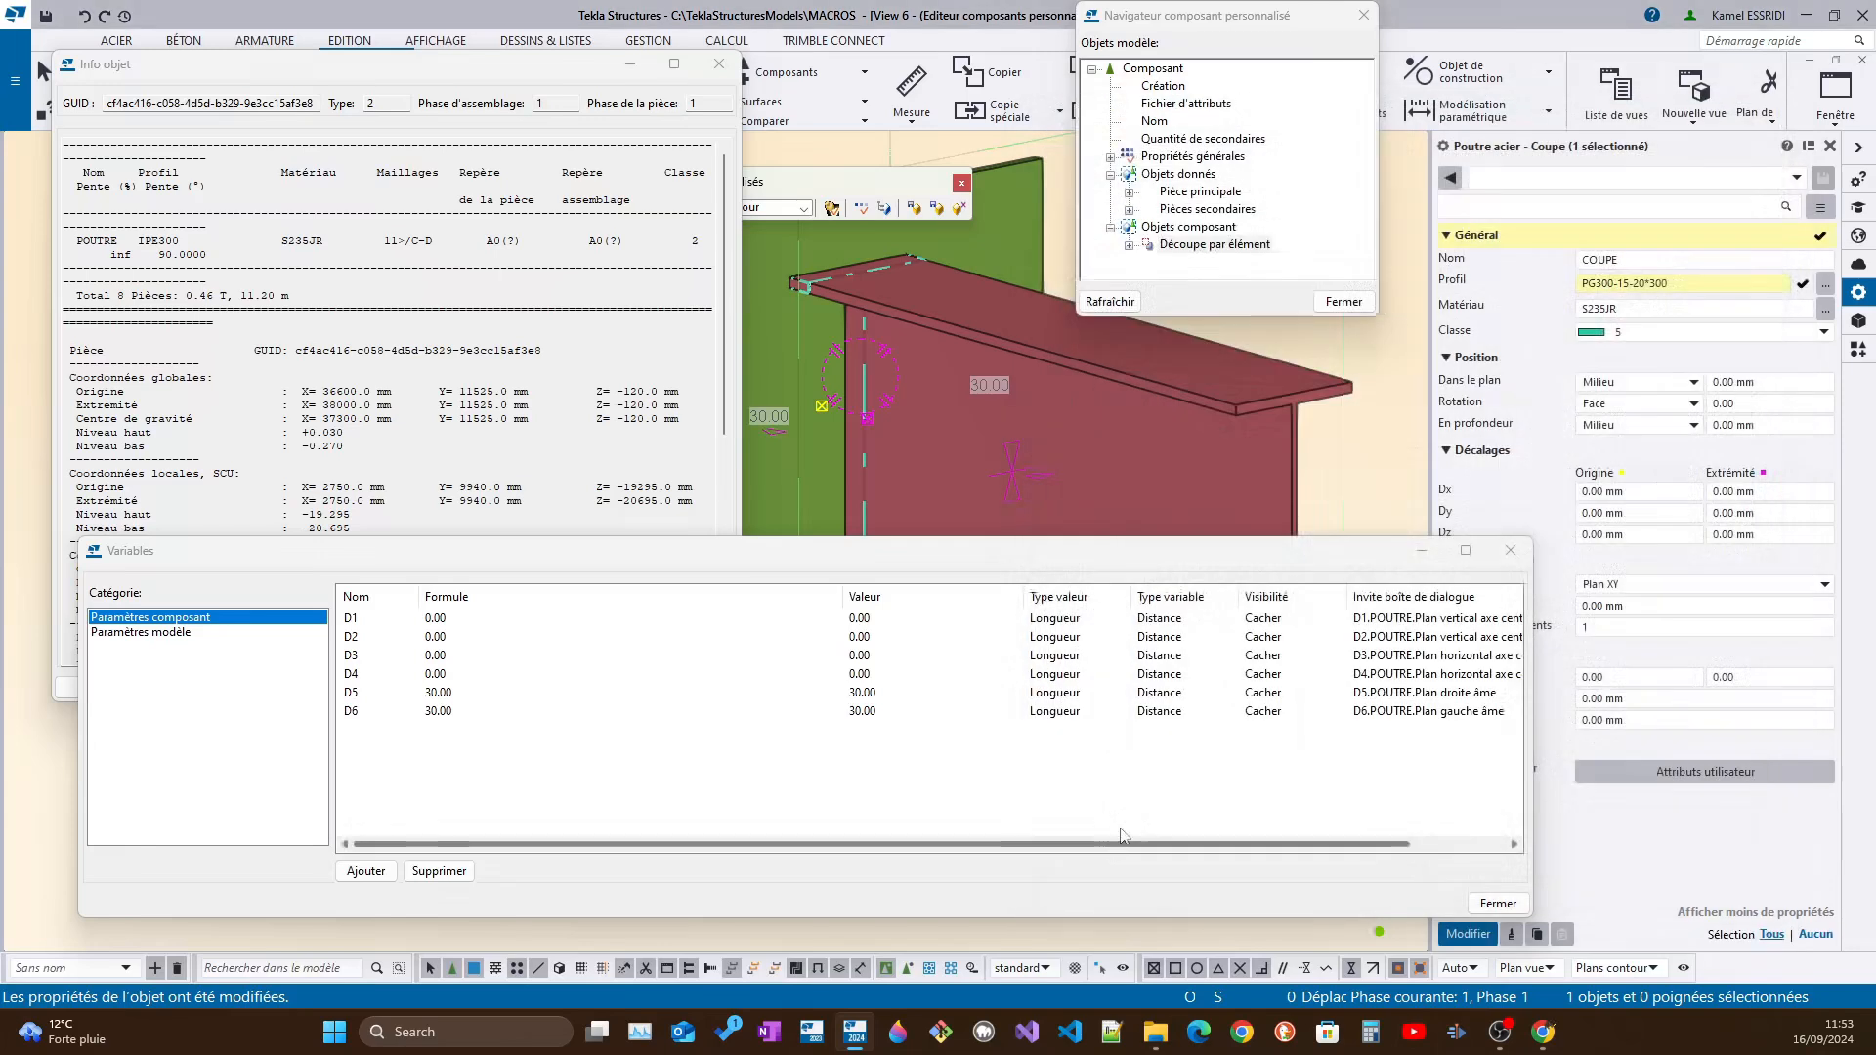
# Apply the parametric profile PG300-15-20*300 to the COUPE cutting part and check the resulting cut in the plate
pyautogui.click(1615, 283)
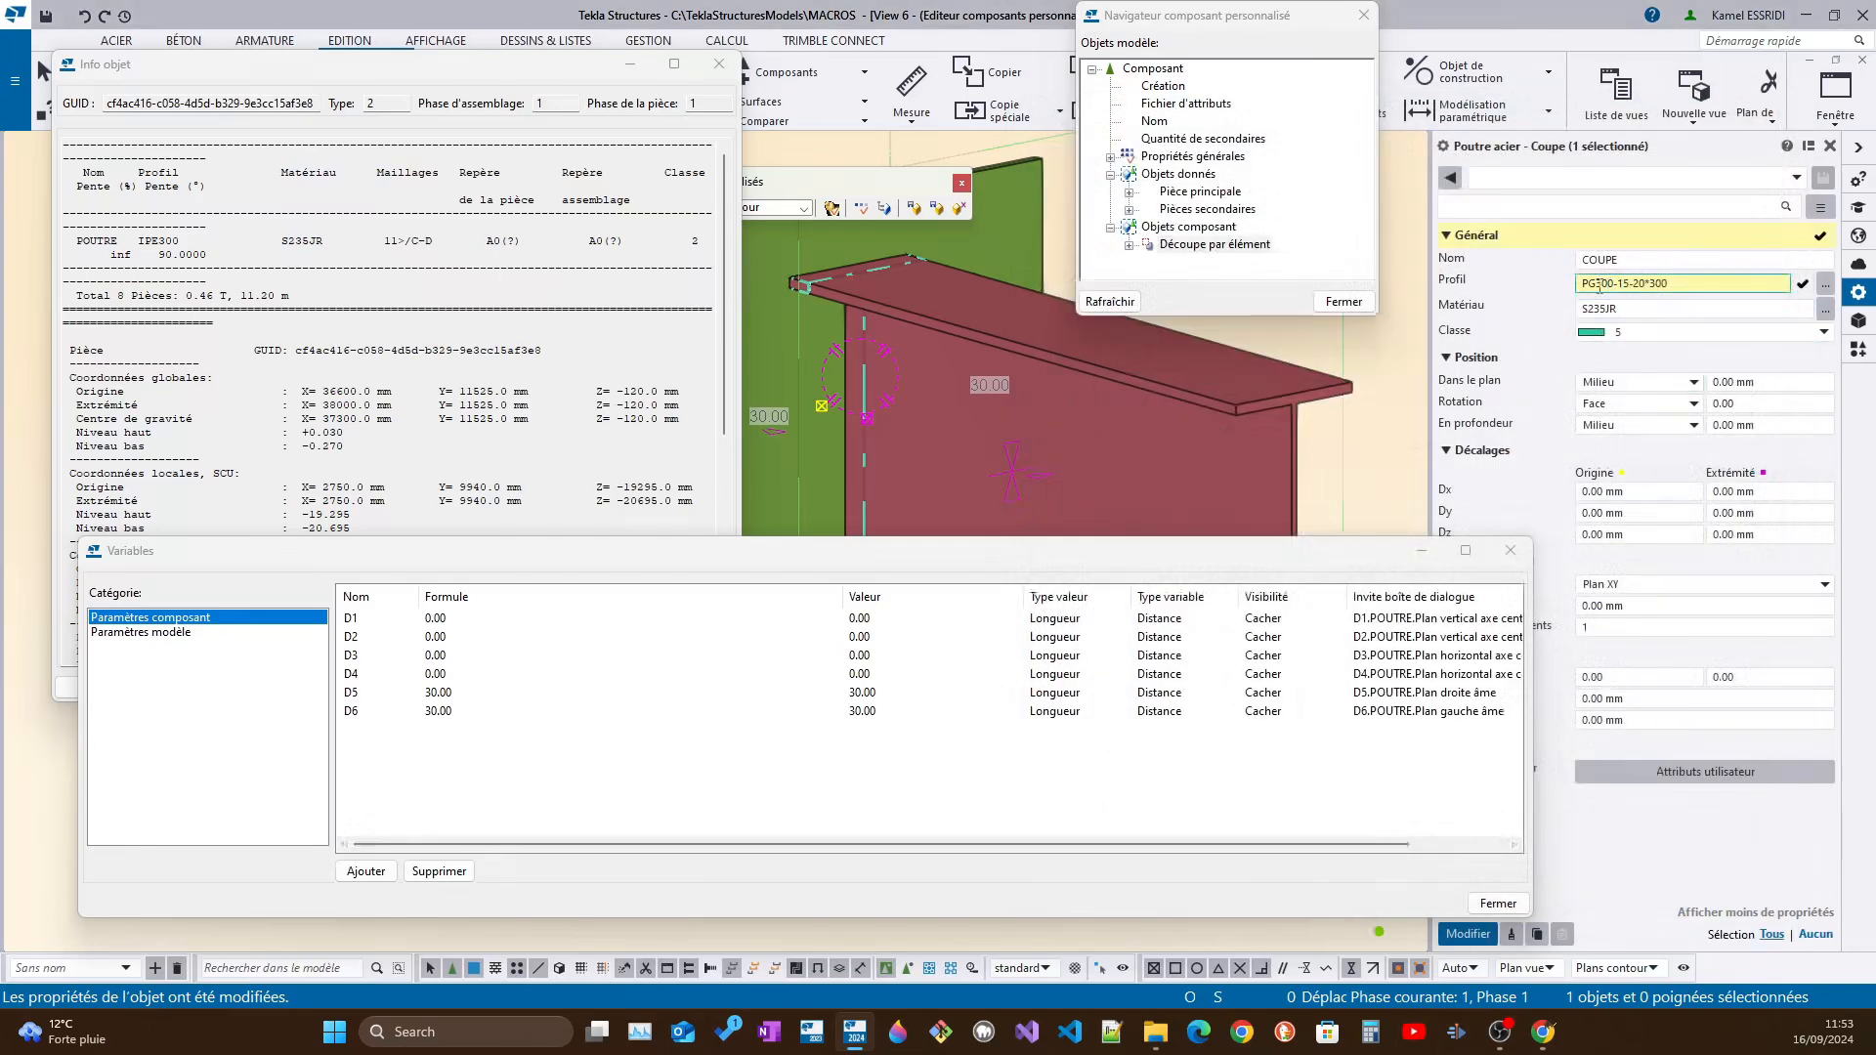
pyautogui.click(1585, 284)
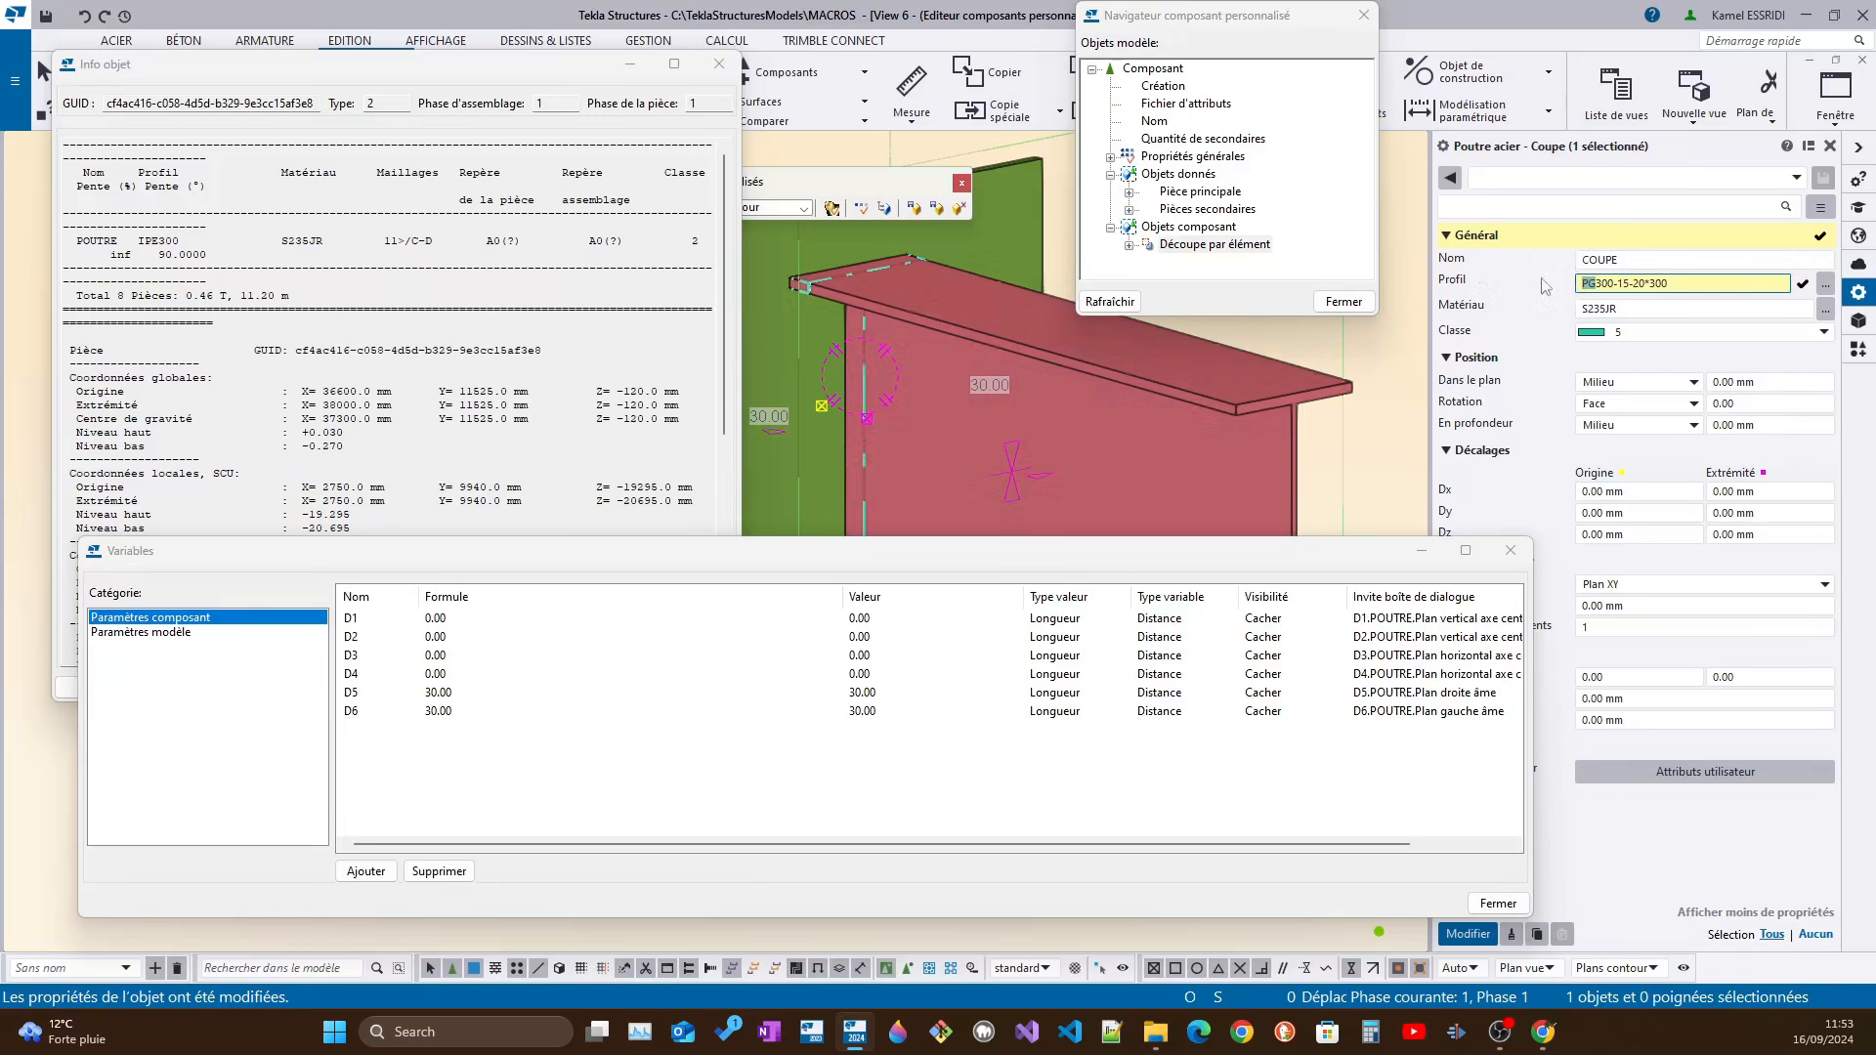
pyautogui.click(1599, 285)
pyautogui.click(1469, 935)
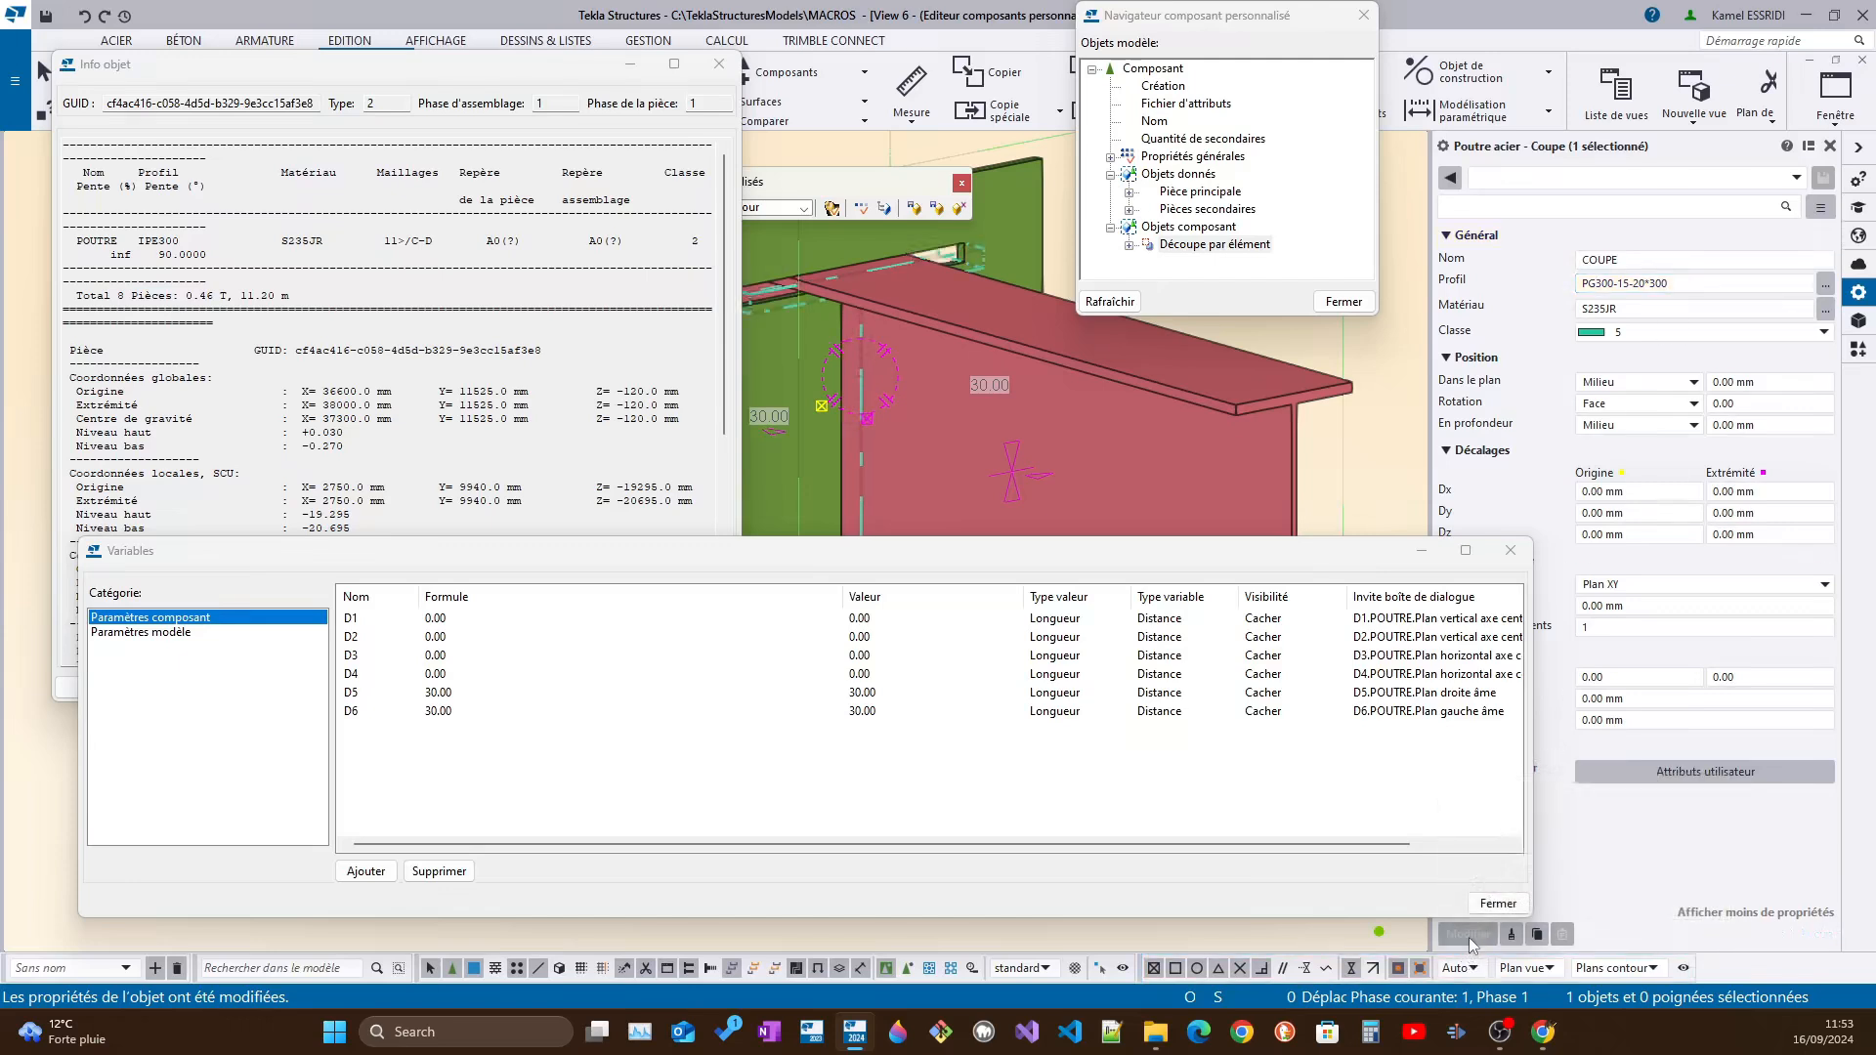
pyautogui.keyDown('ctrl'); pyautogui.moveTo(884, 328); pyautogui.dragTo(924, 393, button='middle'); pyautogui.keyUp('ctrl')
pyautogui.scroll(2, 926, 468)
pyautogui.keyDown('ctrl'); pyautogui.moveTo(926, 474); pyautogui.dragTo(956, 399, button='middle'); pyautogui.keyUp('ctrl')
# Set the height in the COUPE part's profile to 450, giving PG450-15-20*300, and apply the change
pyautogui.click(1632, 283)
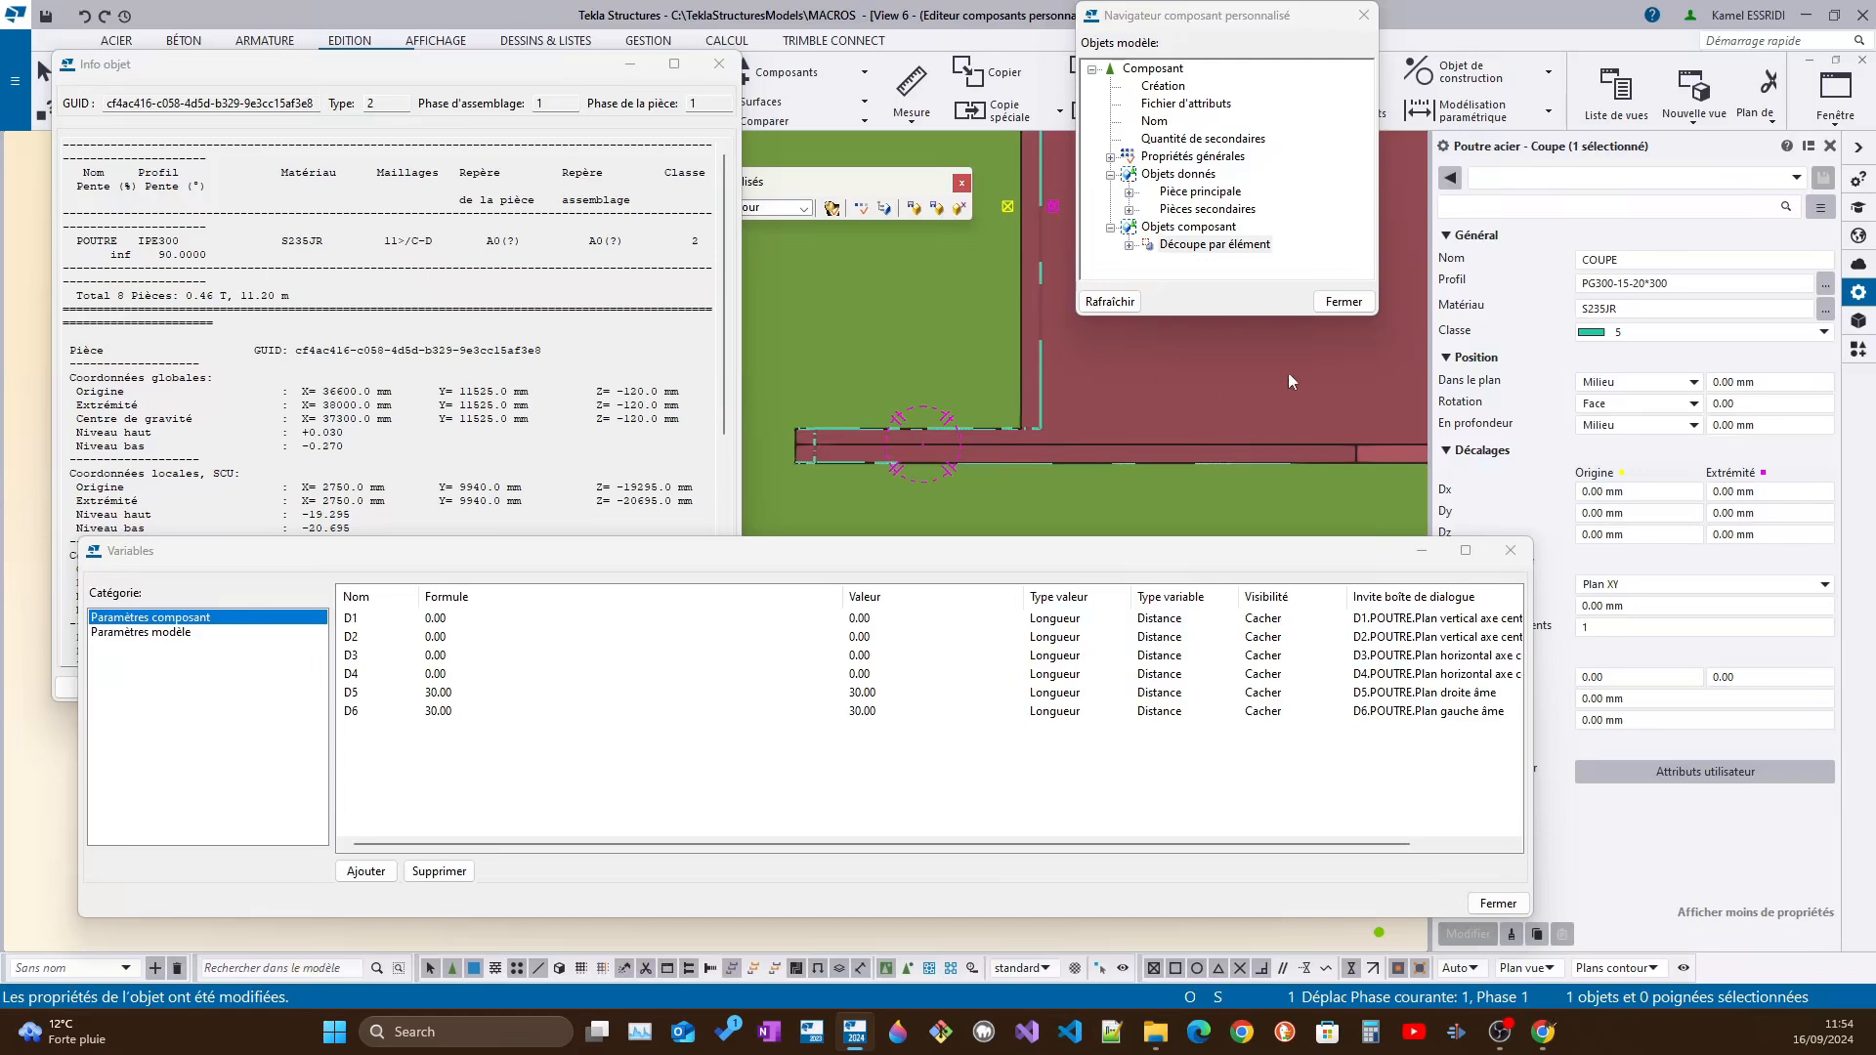
pyautogui.click(410, 72)
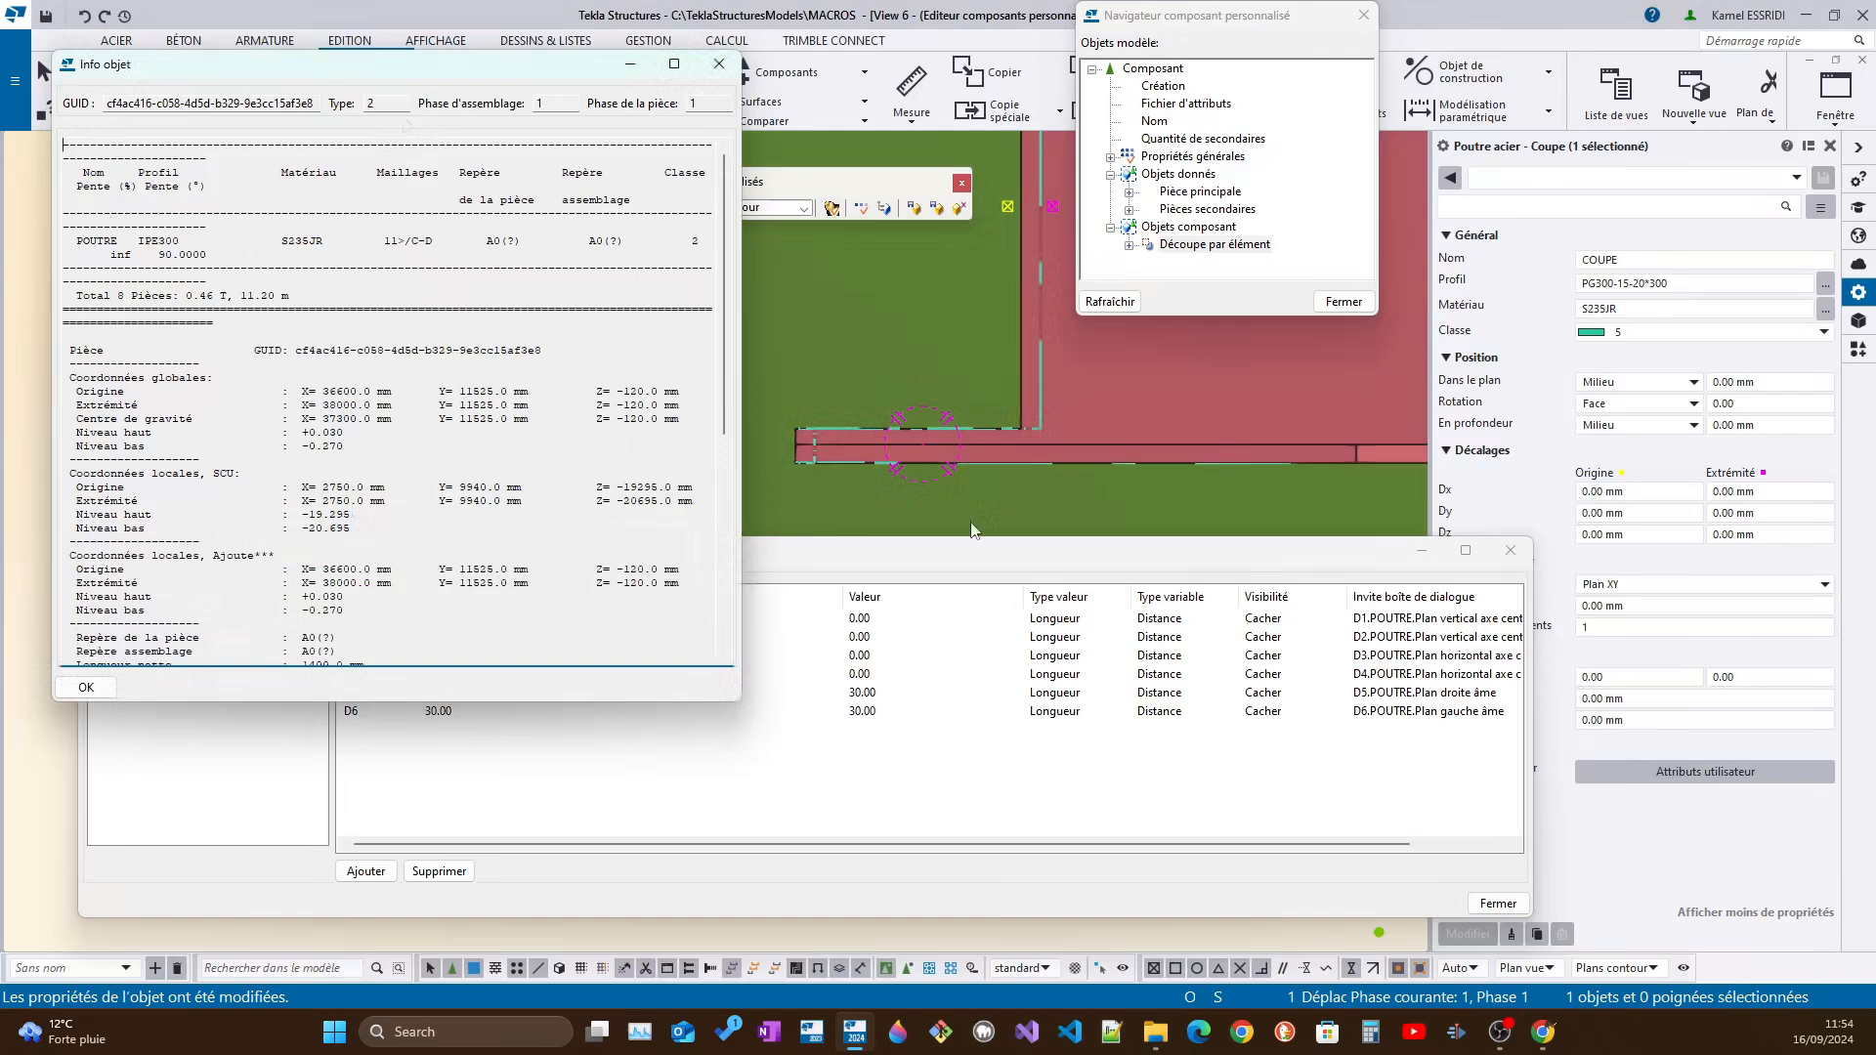
pyautogui.scroll(-3, 1258, 421)
pyautogui.keyDown('ctrl'); pyautogui.moveTo(1257, 426); pyautogui.dragTo(1321, 445, button='middle'); pyautogui.keyUp('ctrl')
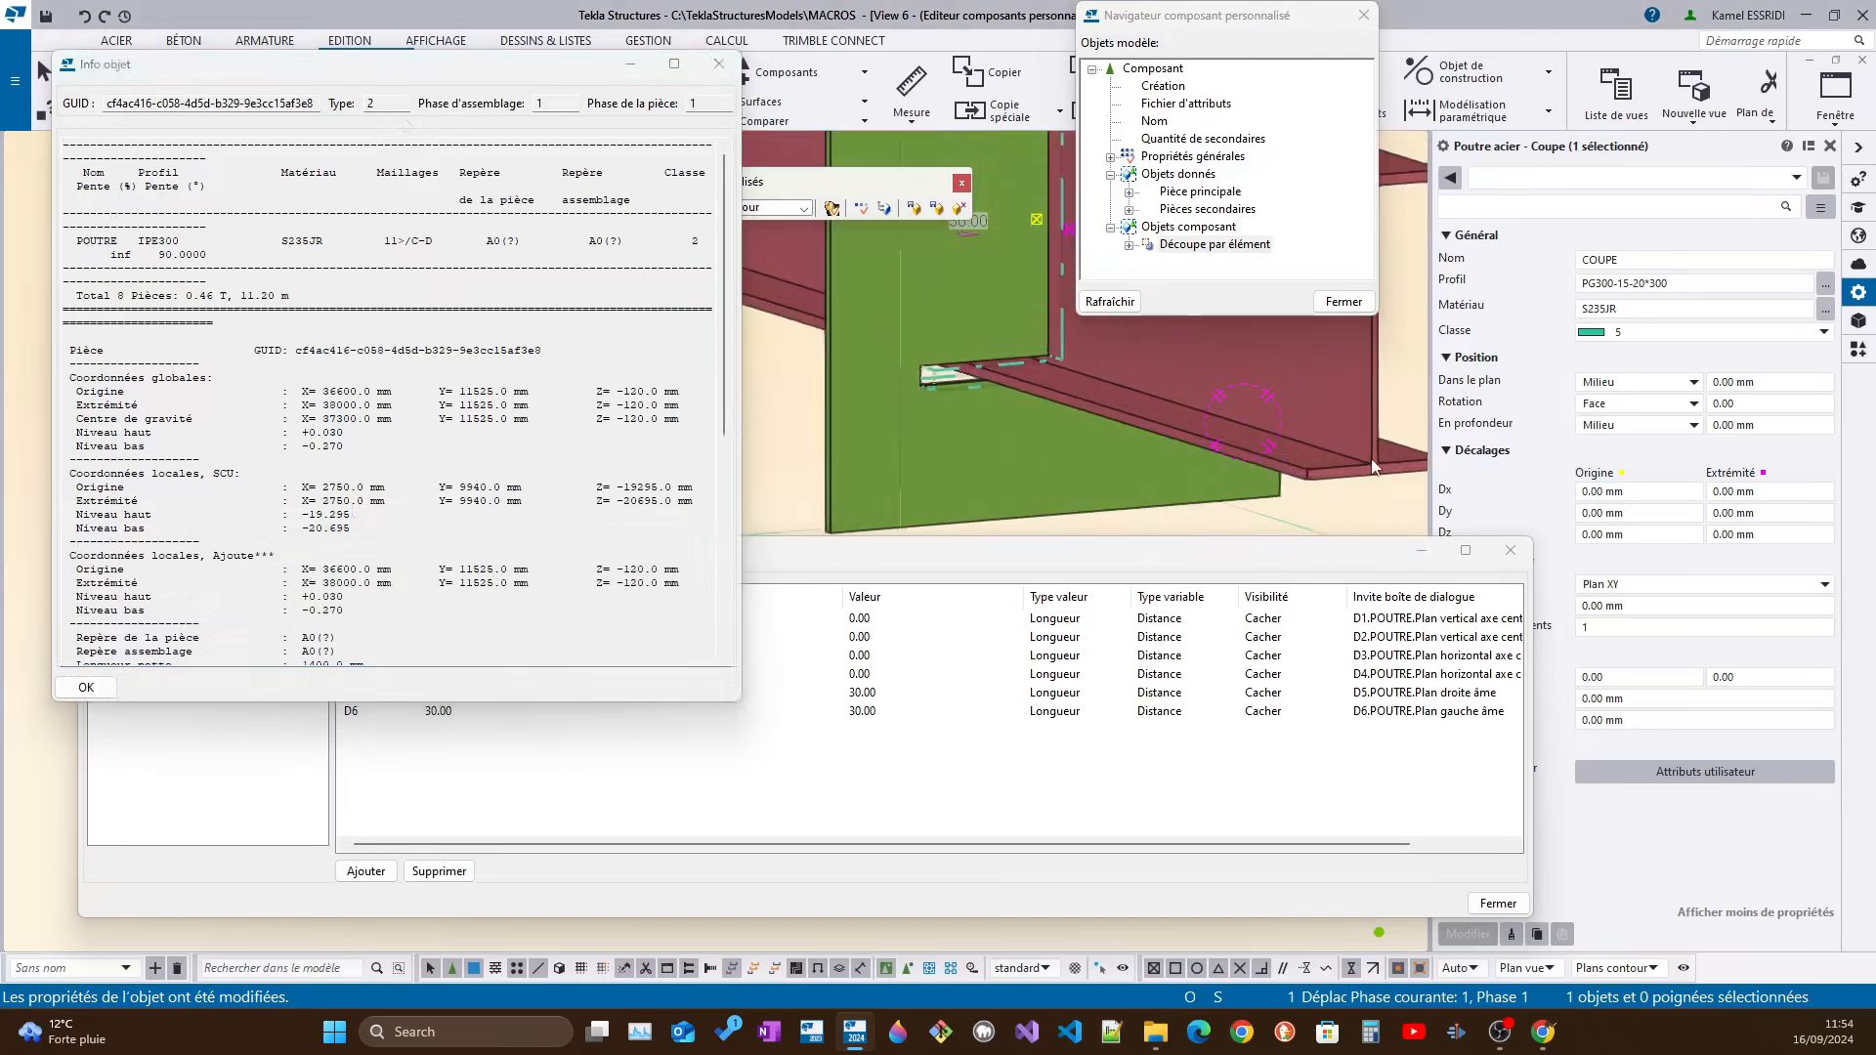
pyautogui.click(1696, 262)
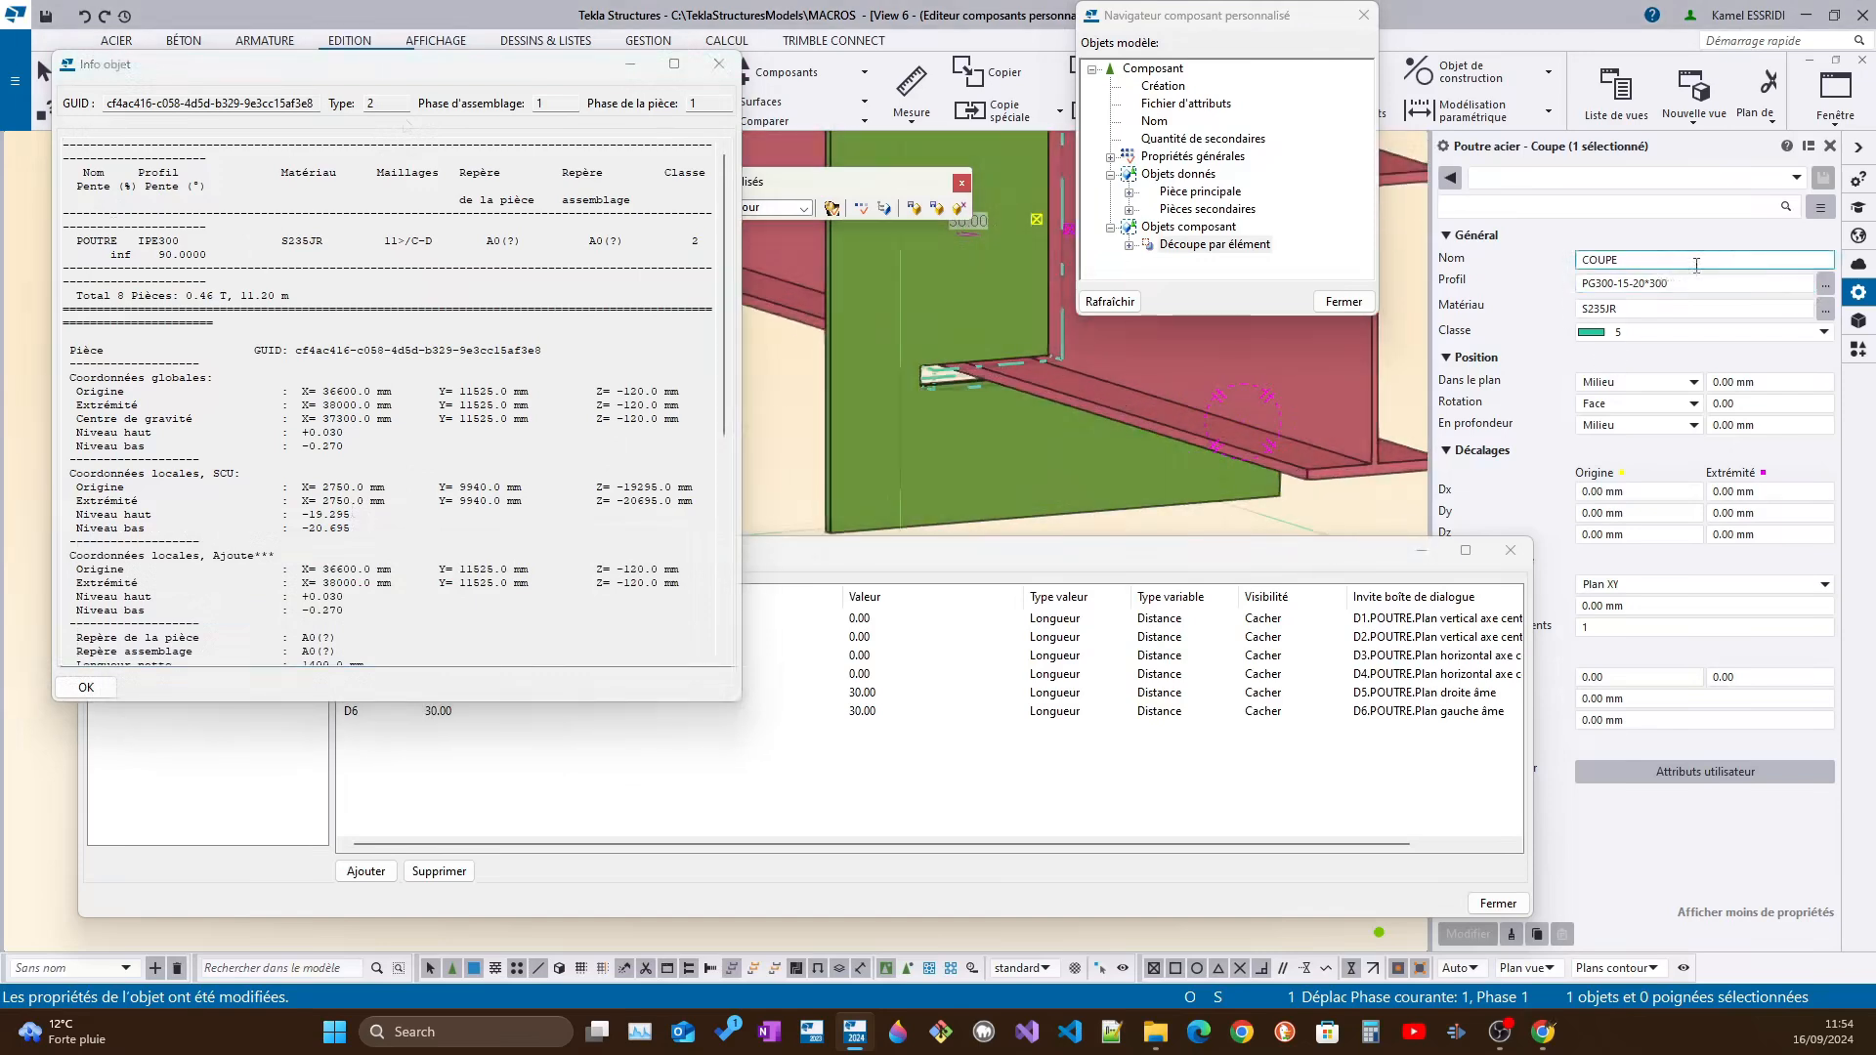
pyautogui.scroll(-4, 293, 557)
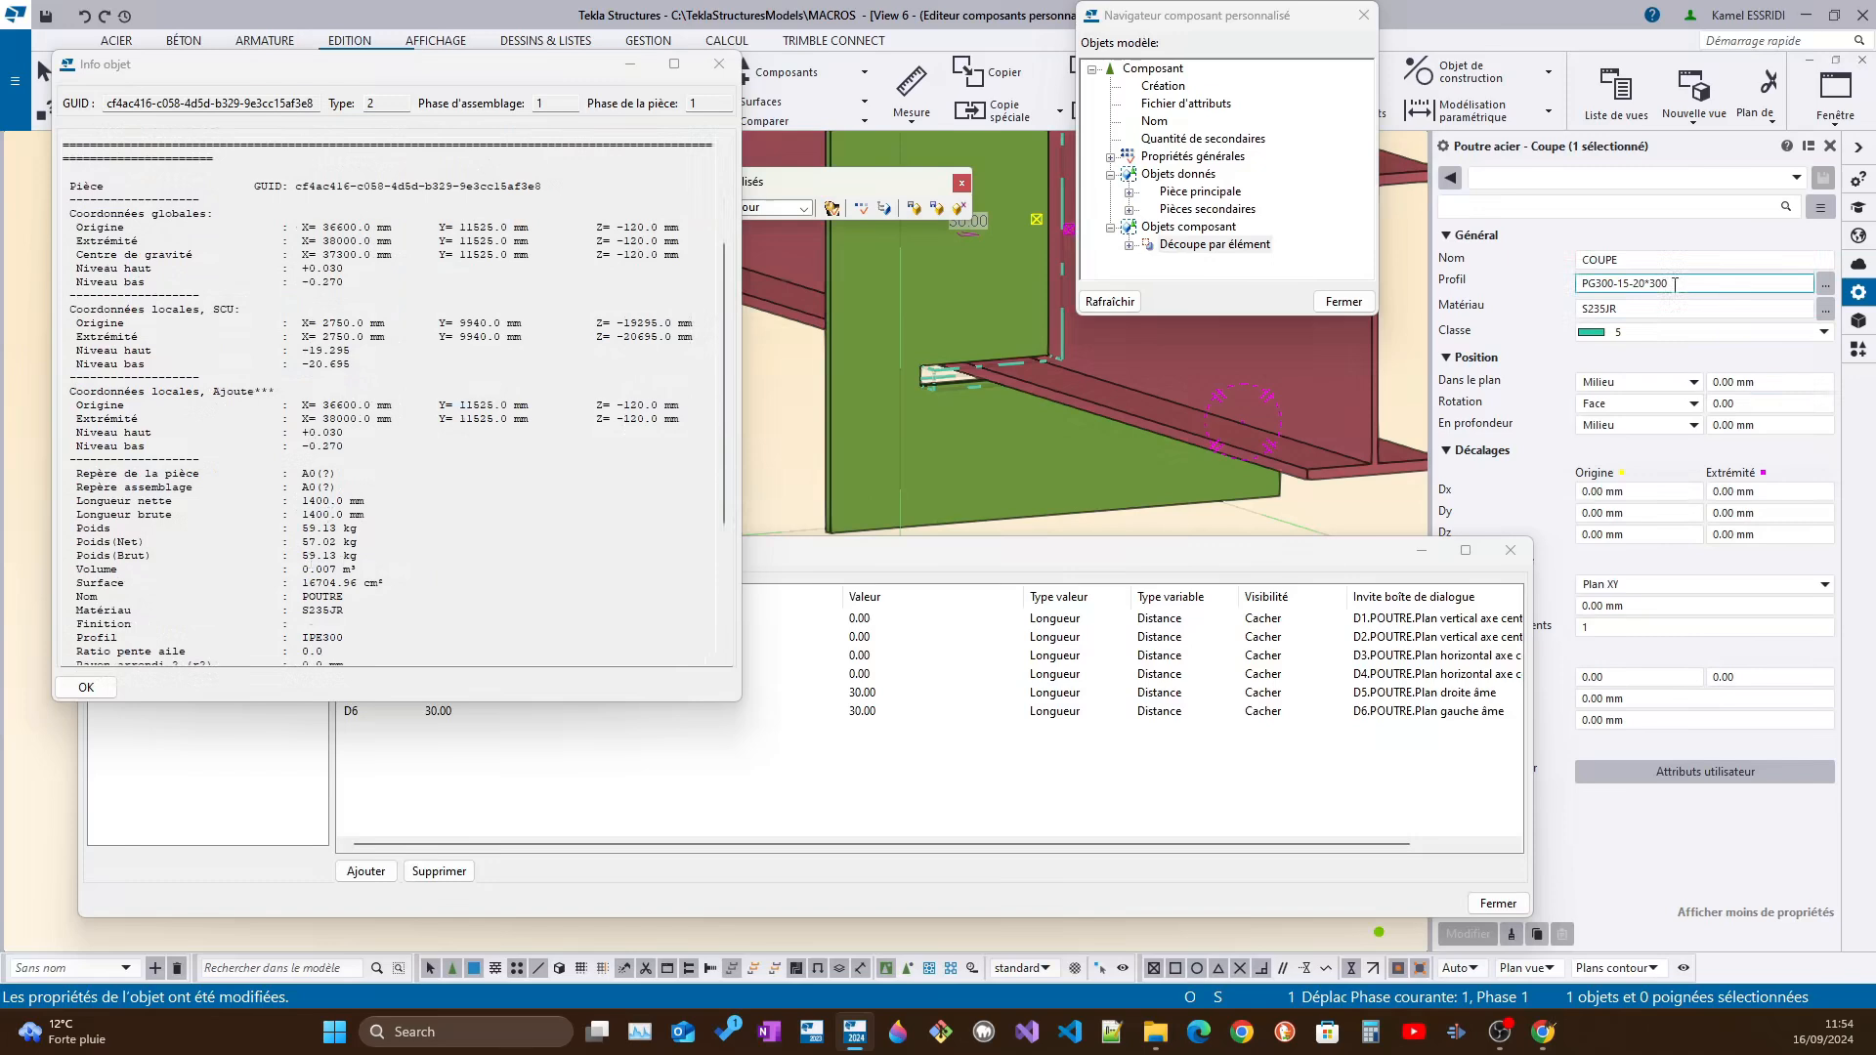
pyautogui.moveTo(1675, 285); pyautogui.dragTo(1600, 278)
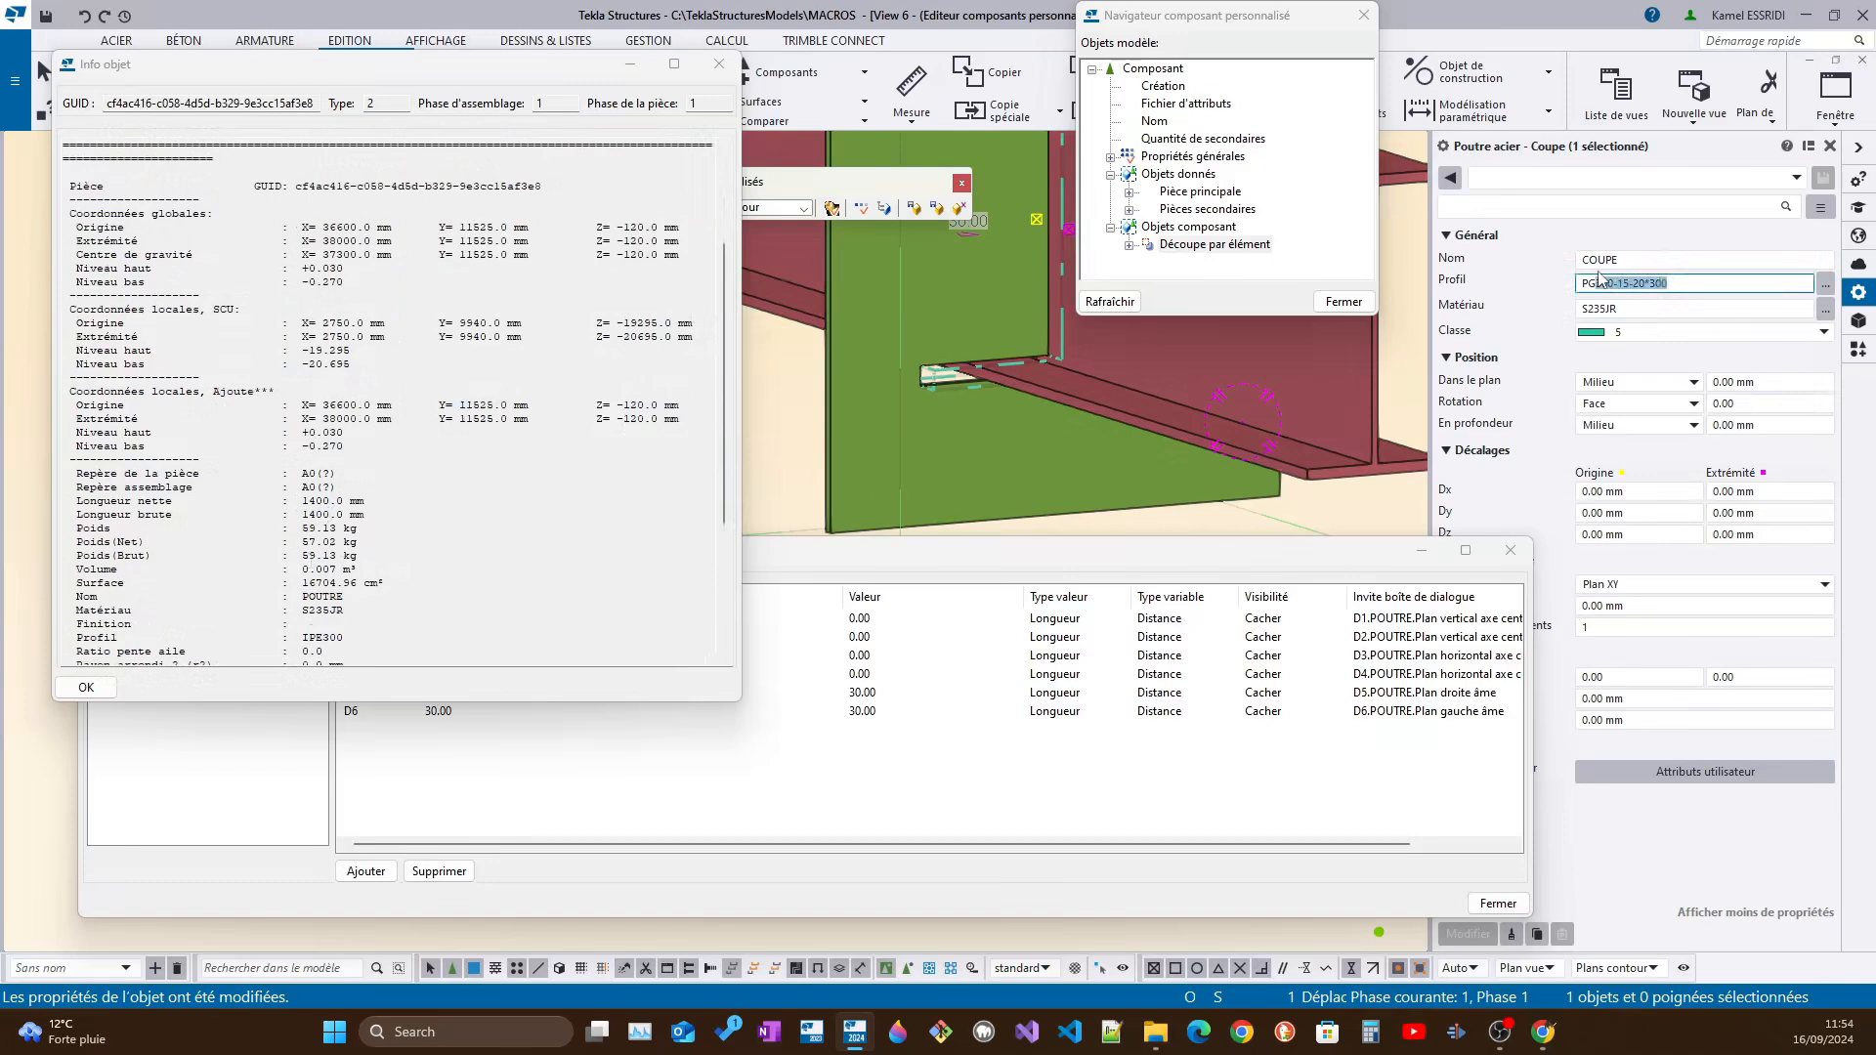
pyautogui.click(1622, 283)
pyautogui.moveTo(1613, 283); pyautogui.dragTo(1597, 284)
pyautogui.scroll(-3, 1103, 365)
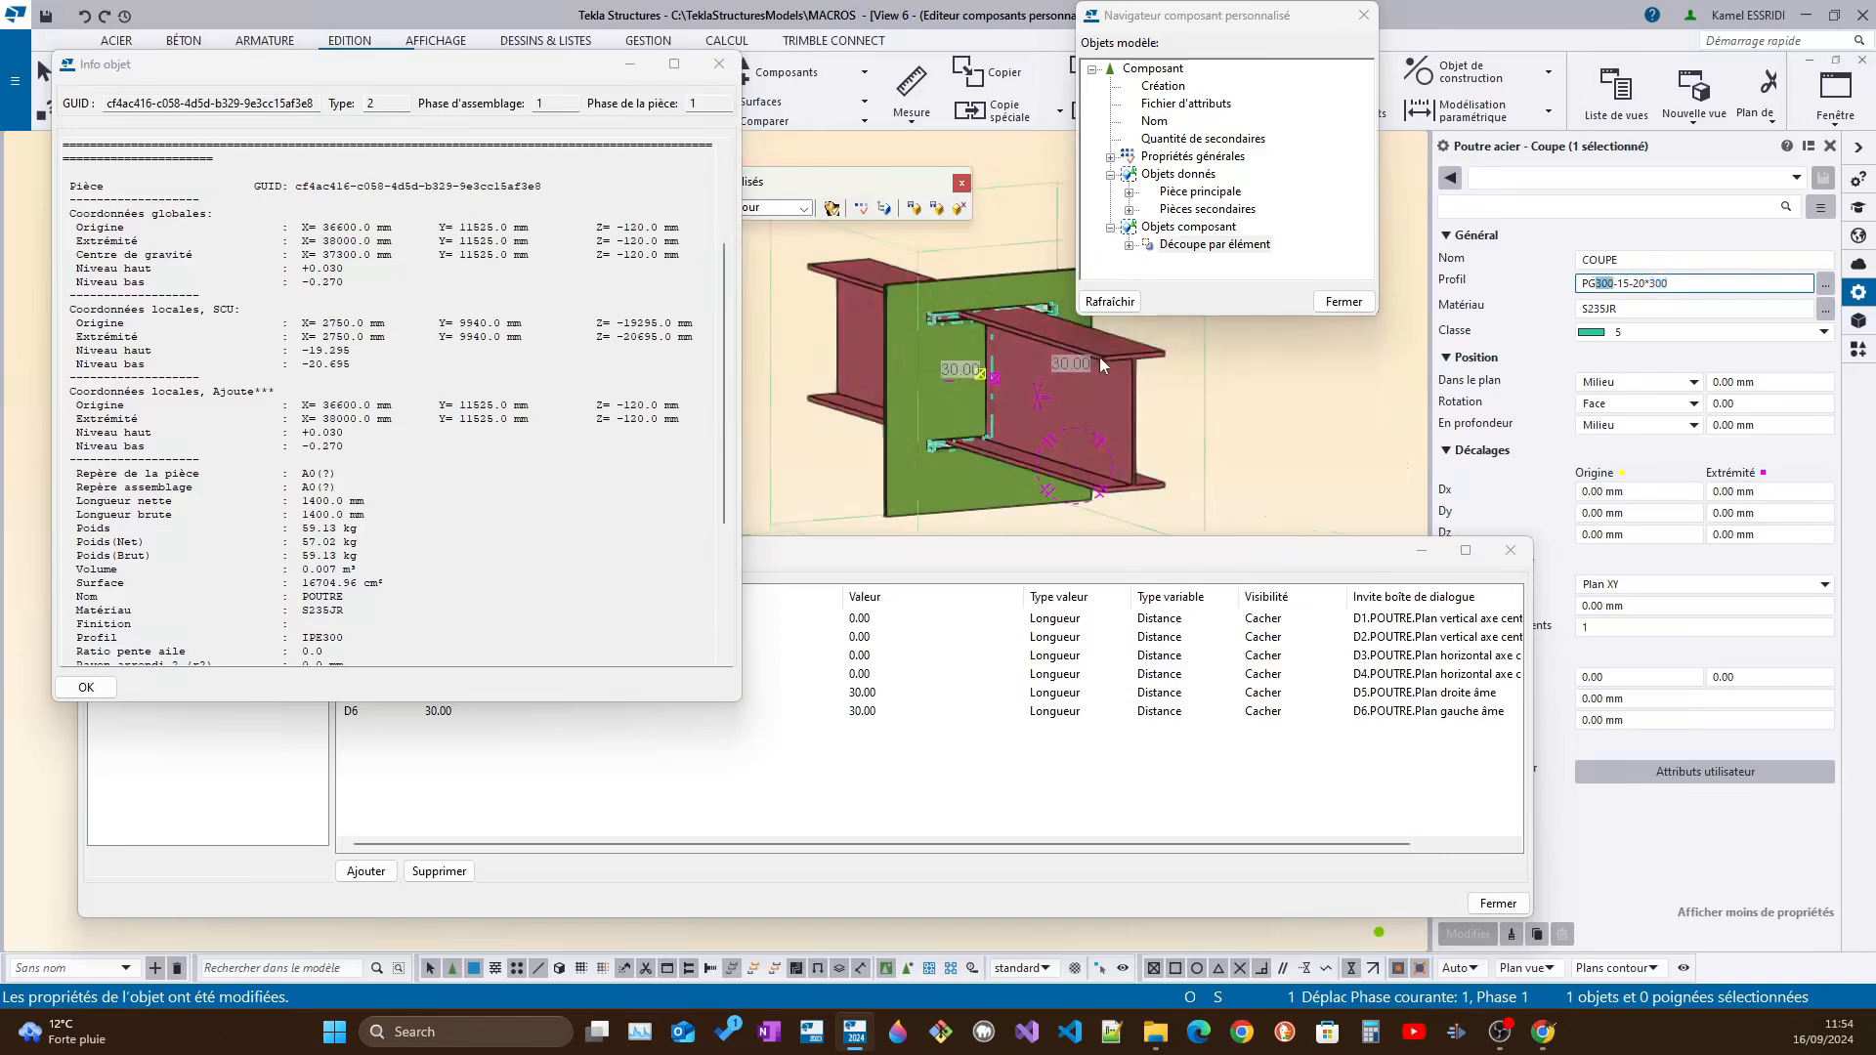
pyautogui.write('450')
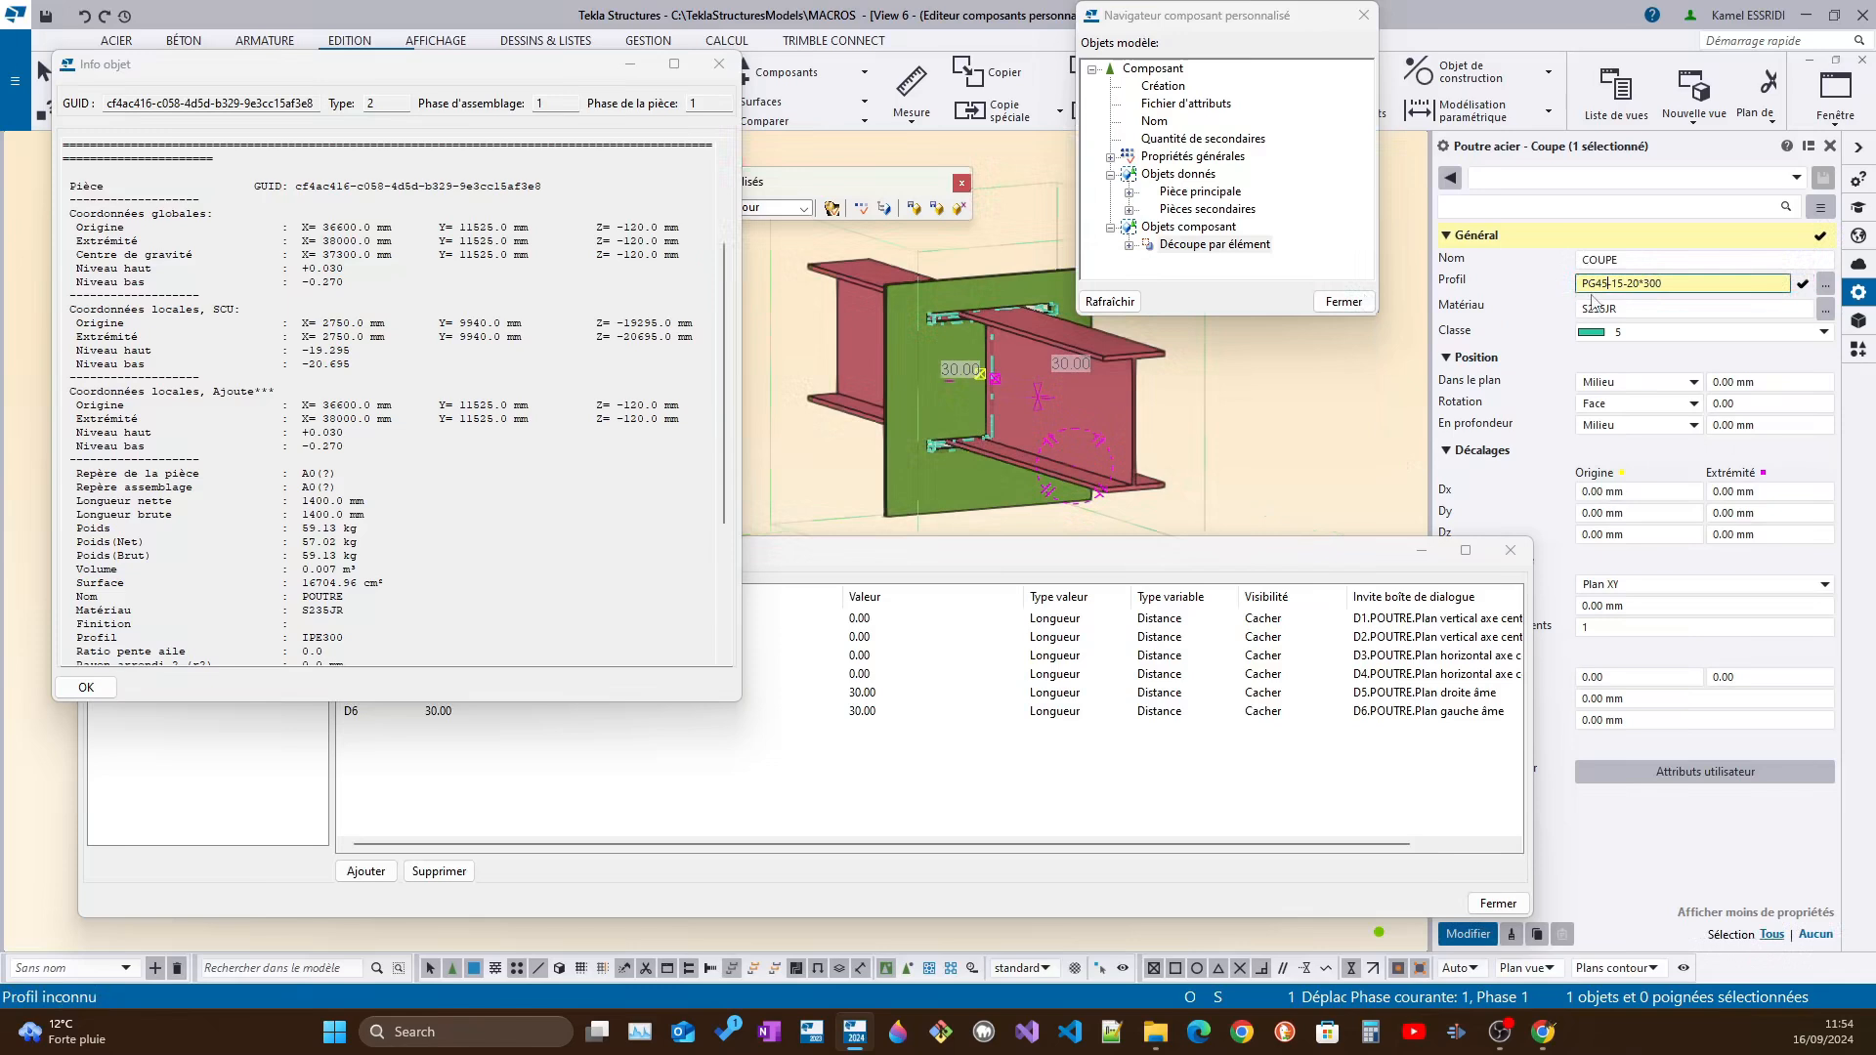
pyautogui.click(1464, 935)
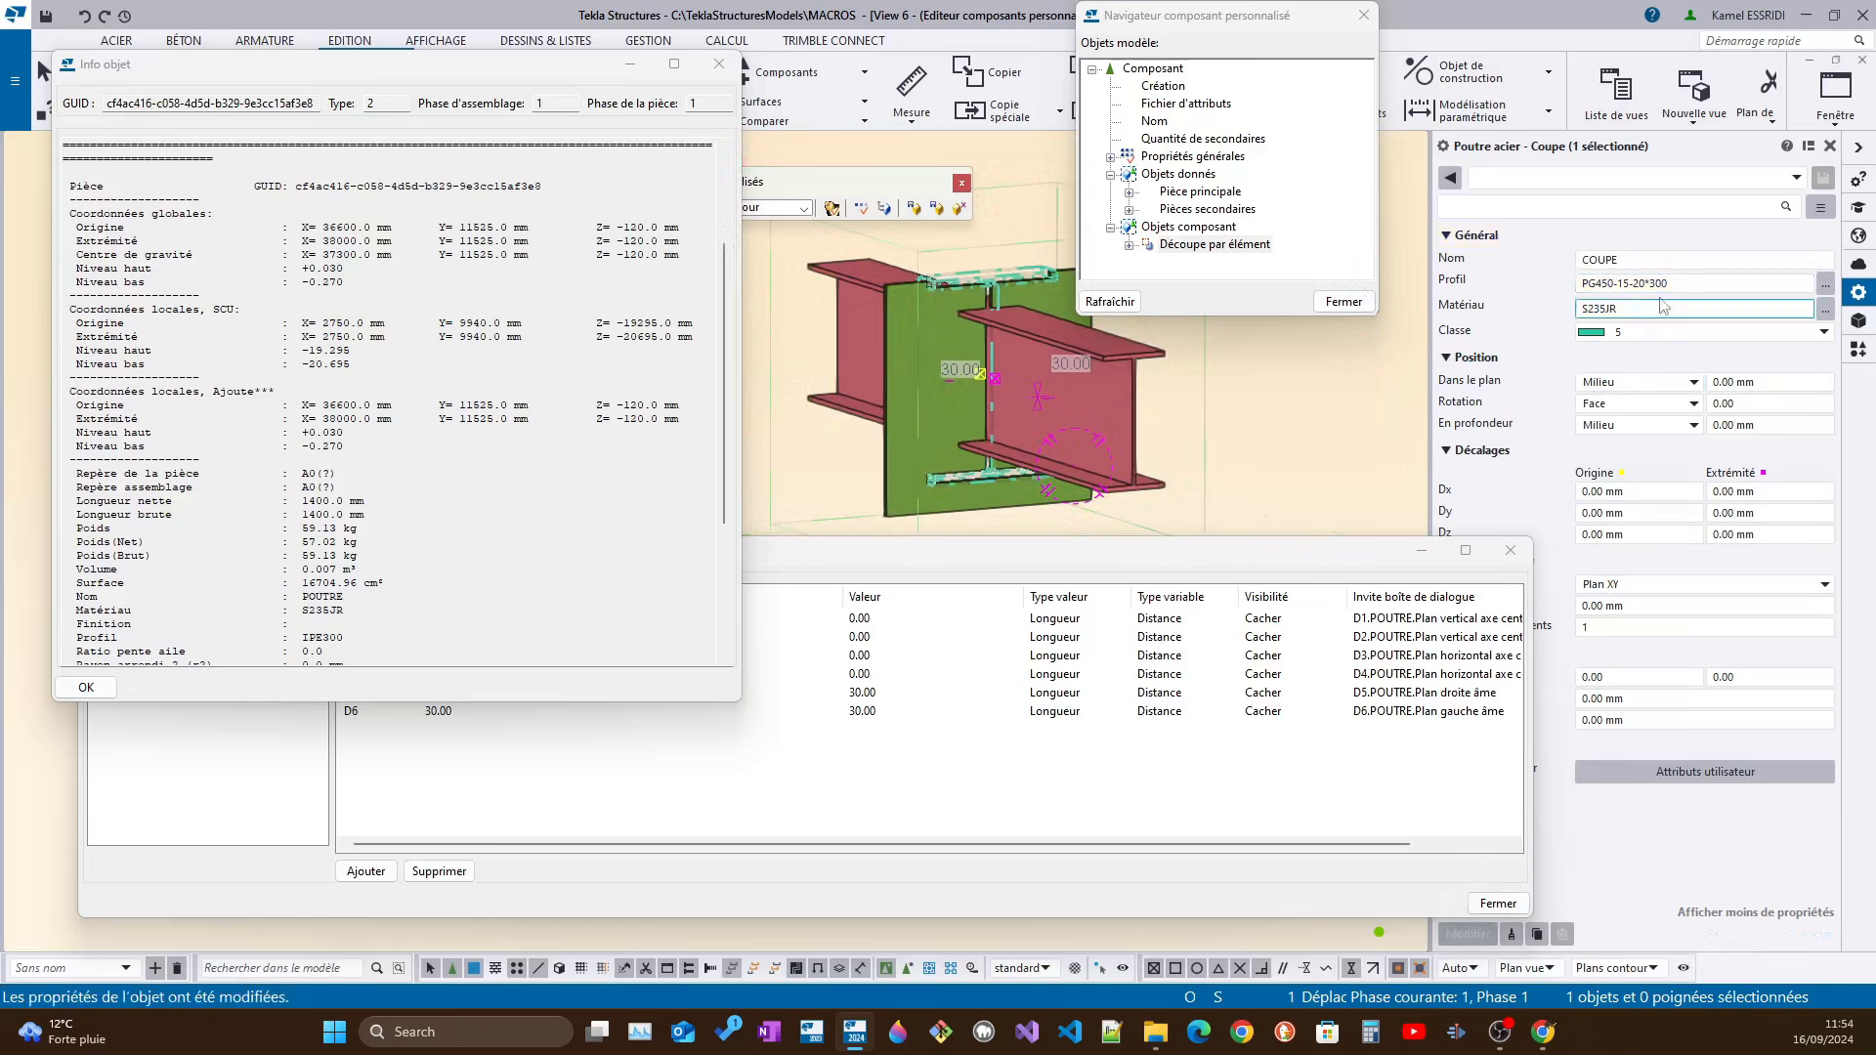
# Set the COUPE profile's height to 300 and its web thickness to 35, then apply PG300-35-20*300
pyautogui.scroll(-2, 342, 568)
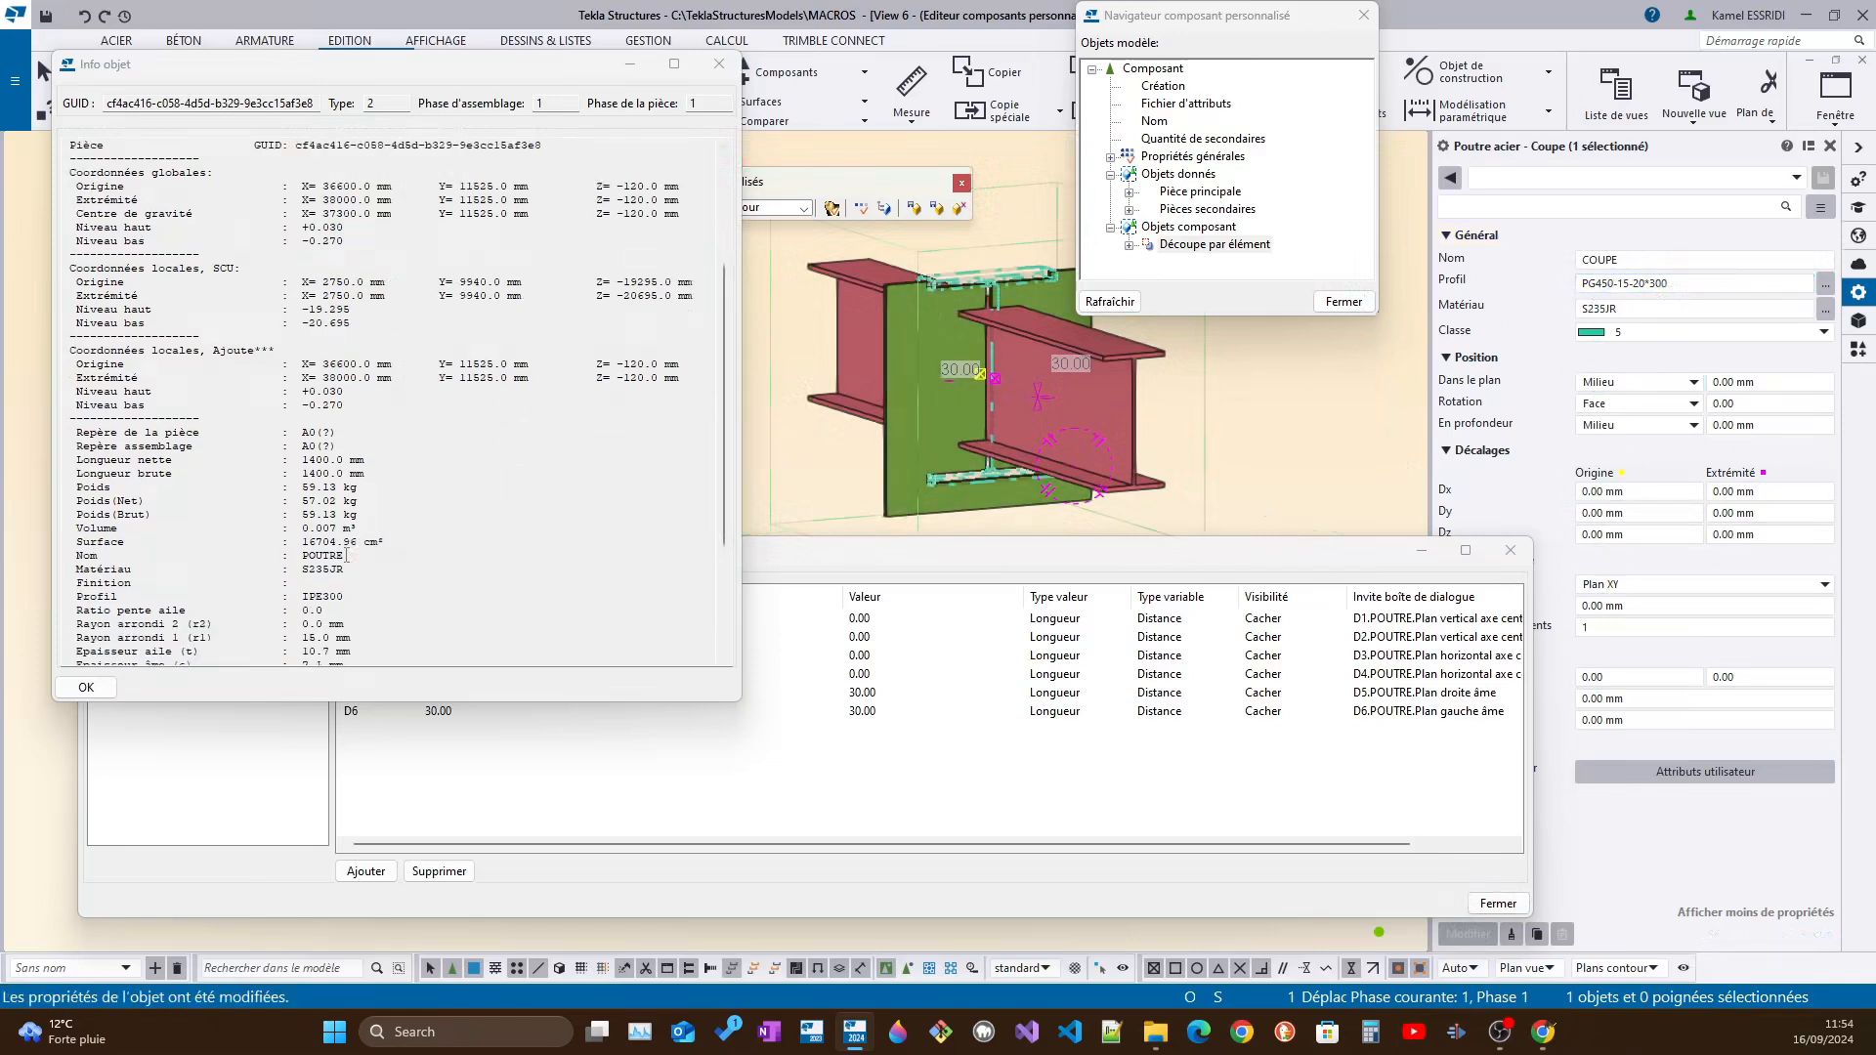
pyautogui.click(328, 556)
pyautogui.scroll(-7, 404, 567)
pyautogui.click(1642, 282)
pyautogui.moveTo(1614, 283); pyautogui.dragTo(1596, 285)
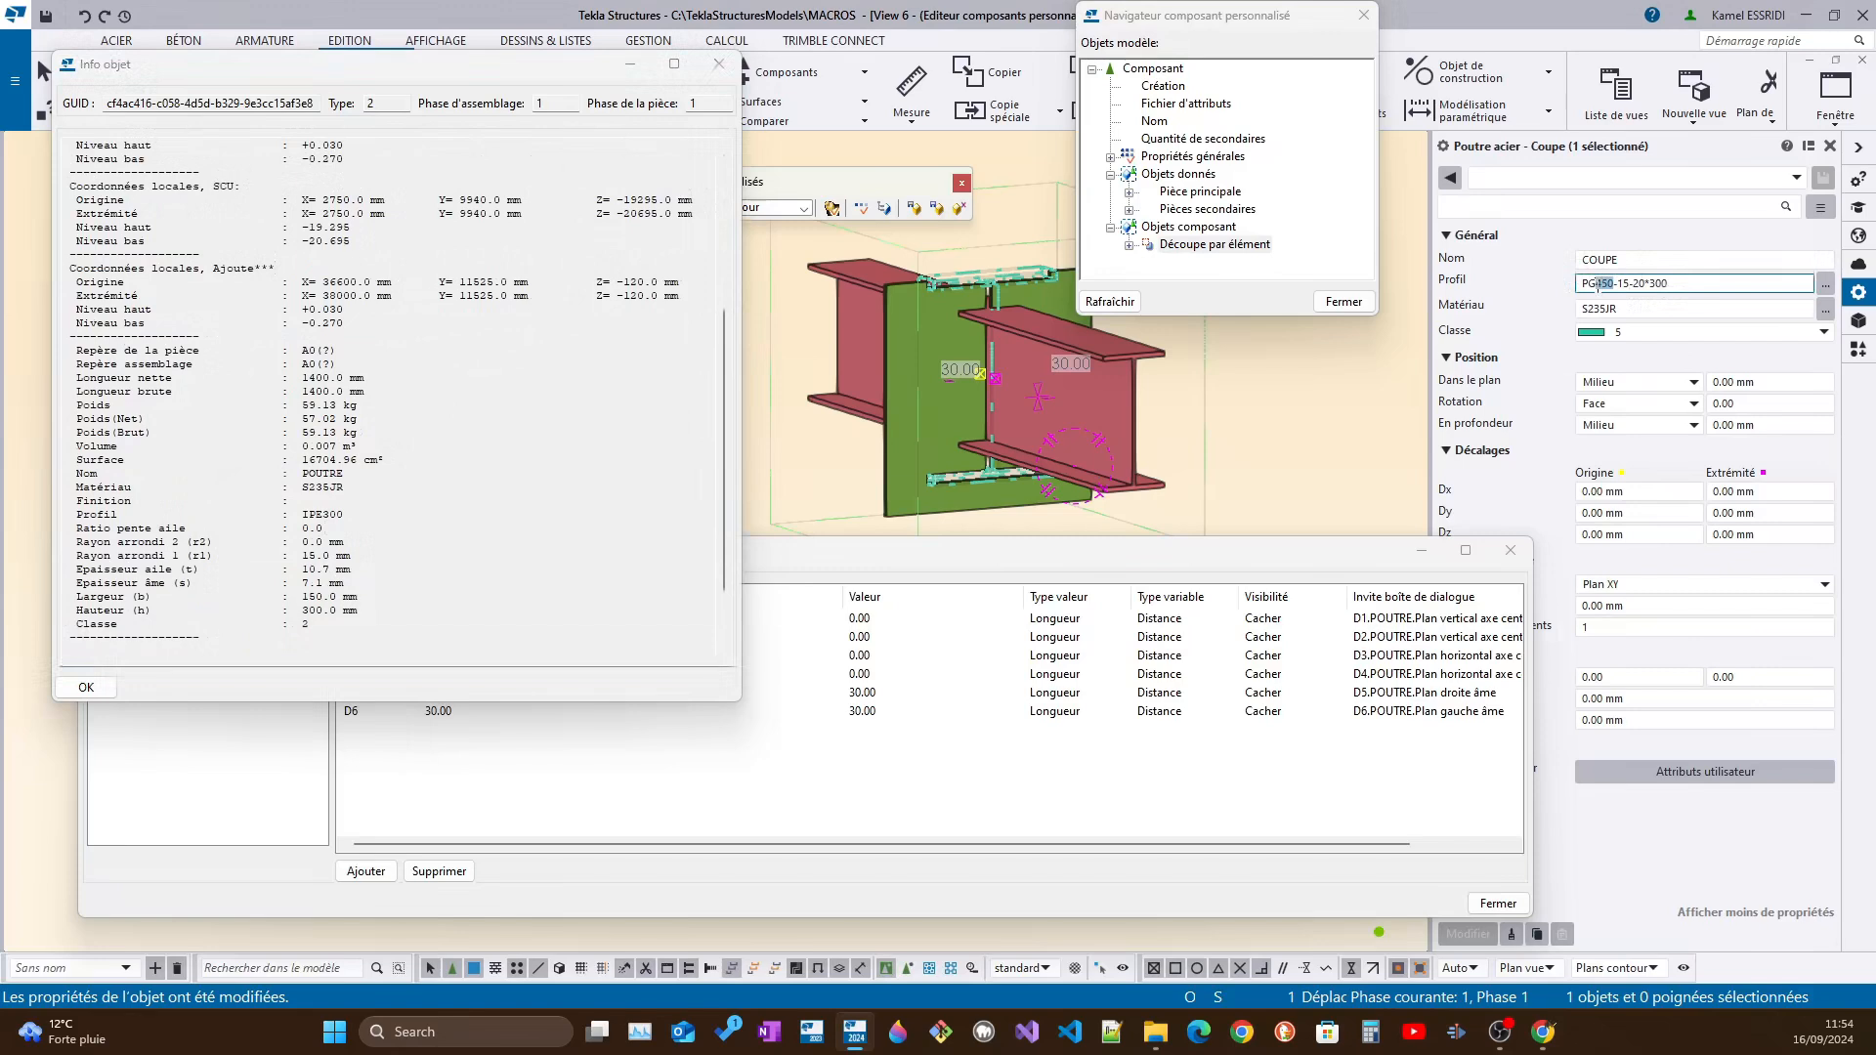
pyautogui.write('300-')
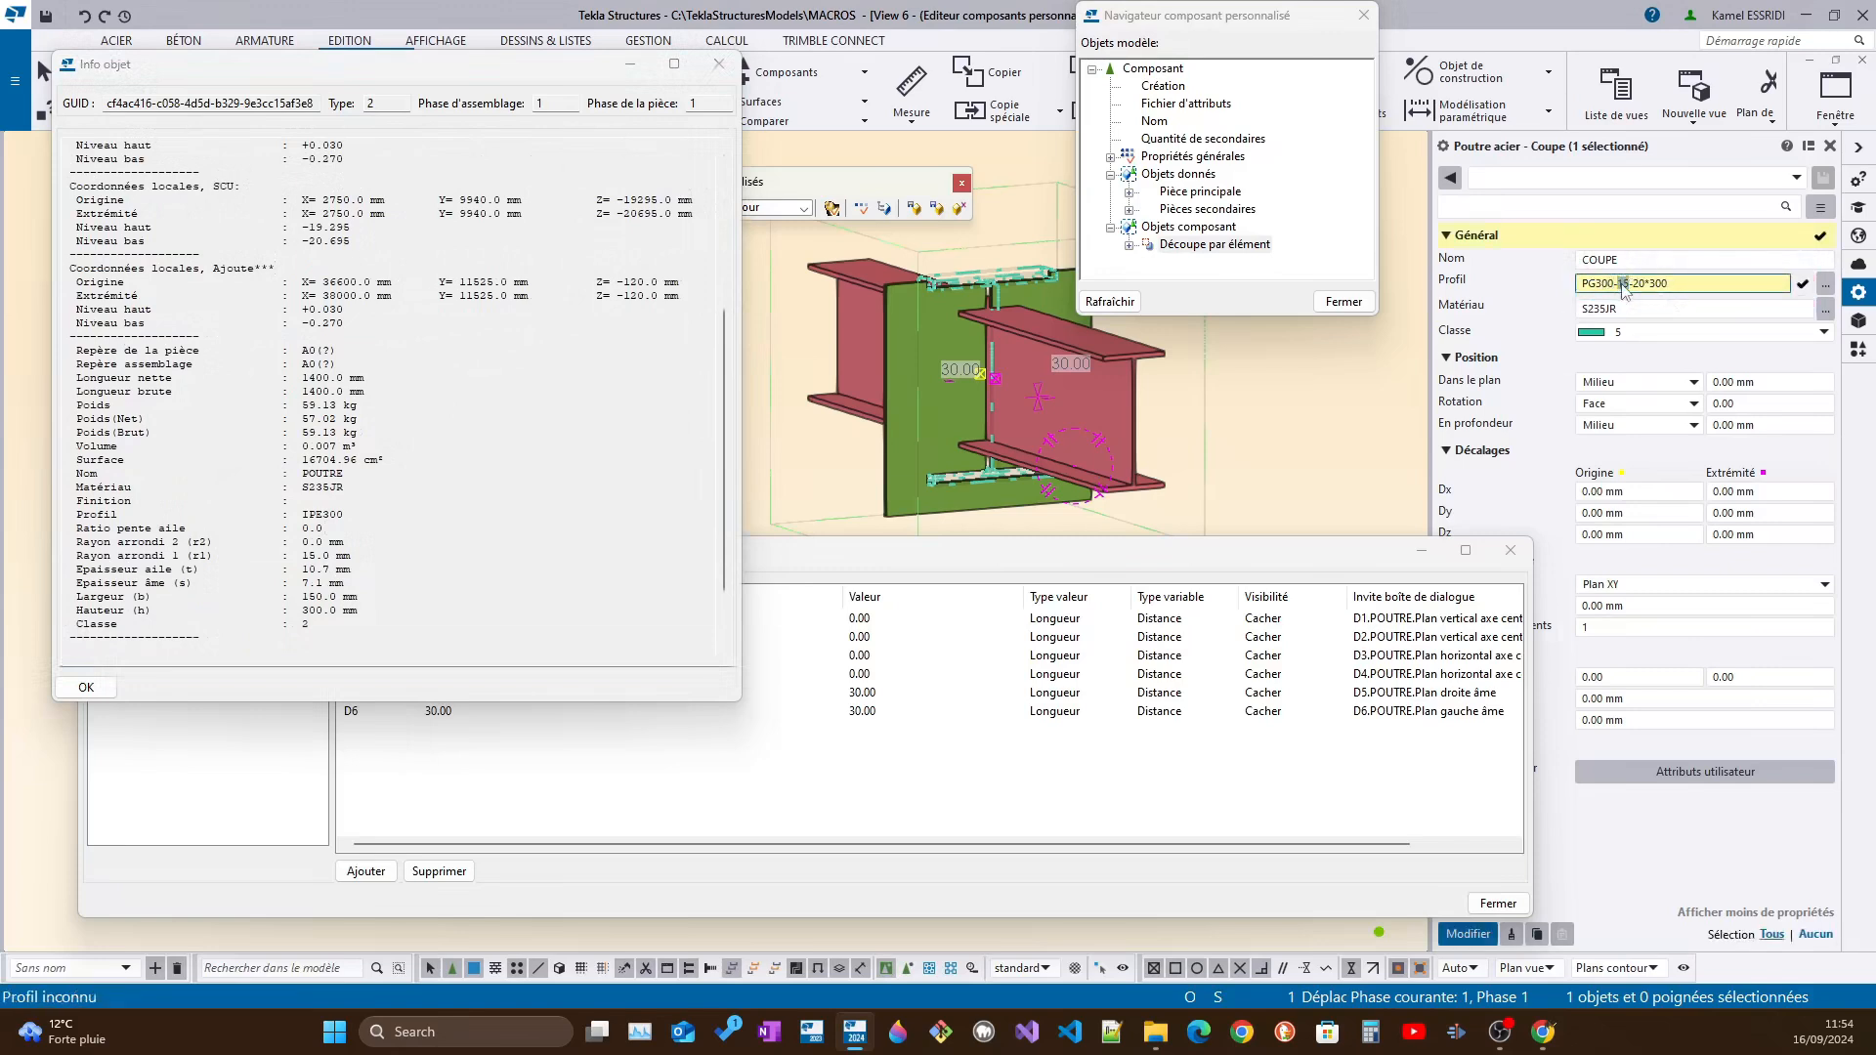
pyautogui.write('35')
pyautogui.click(1469, 934)
# Measure the flange thickness of the cutting part at the end of its upper flange
pyautogui.scroll(5, 1040, 320)
pyautogui.keyDown('ctrl'); pyautogui.moveTo(951, 343); pyautogui.dragTo(924, 372, button='middle'); pyautogui.keyUp('ctrl')
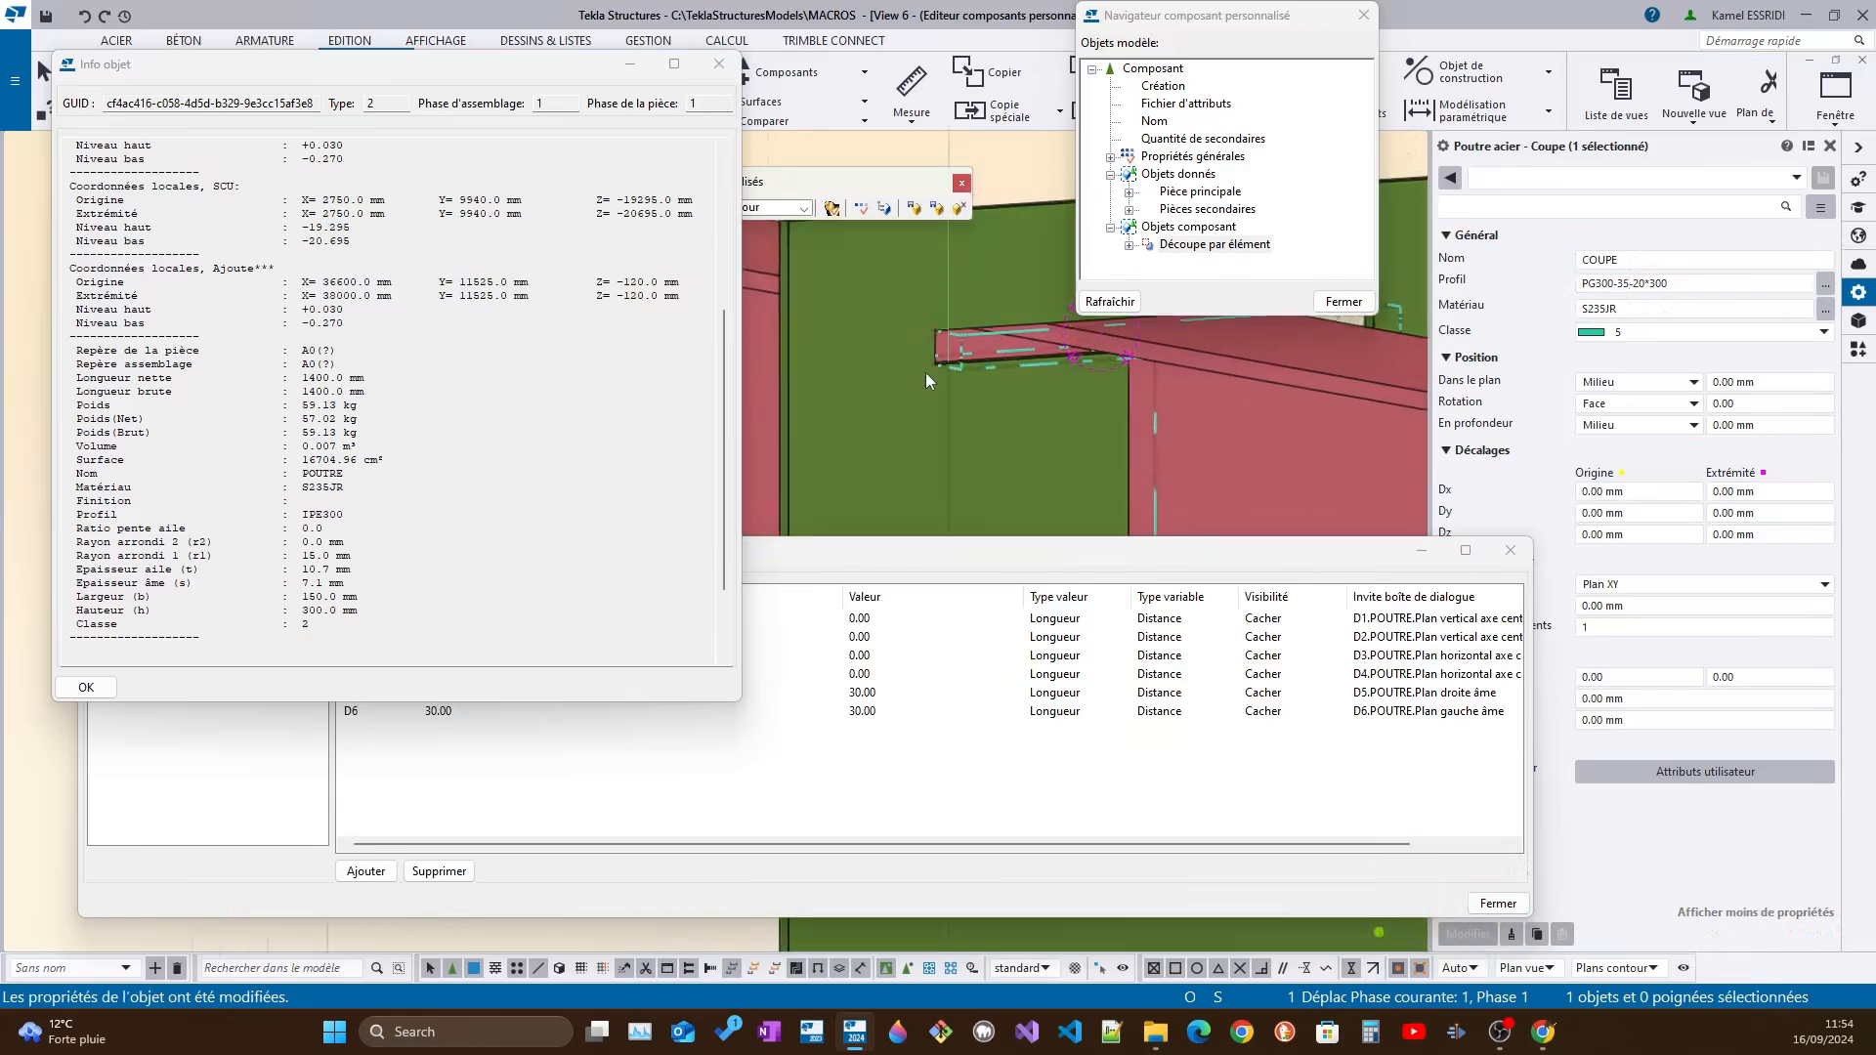
pyautogui.press('f')
pyautogui.click(961, 336)
pyautogui.click(954, 371)
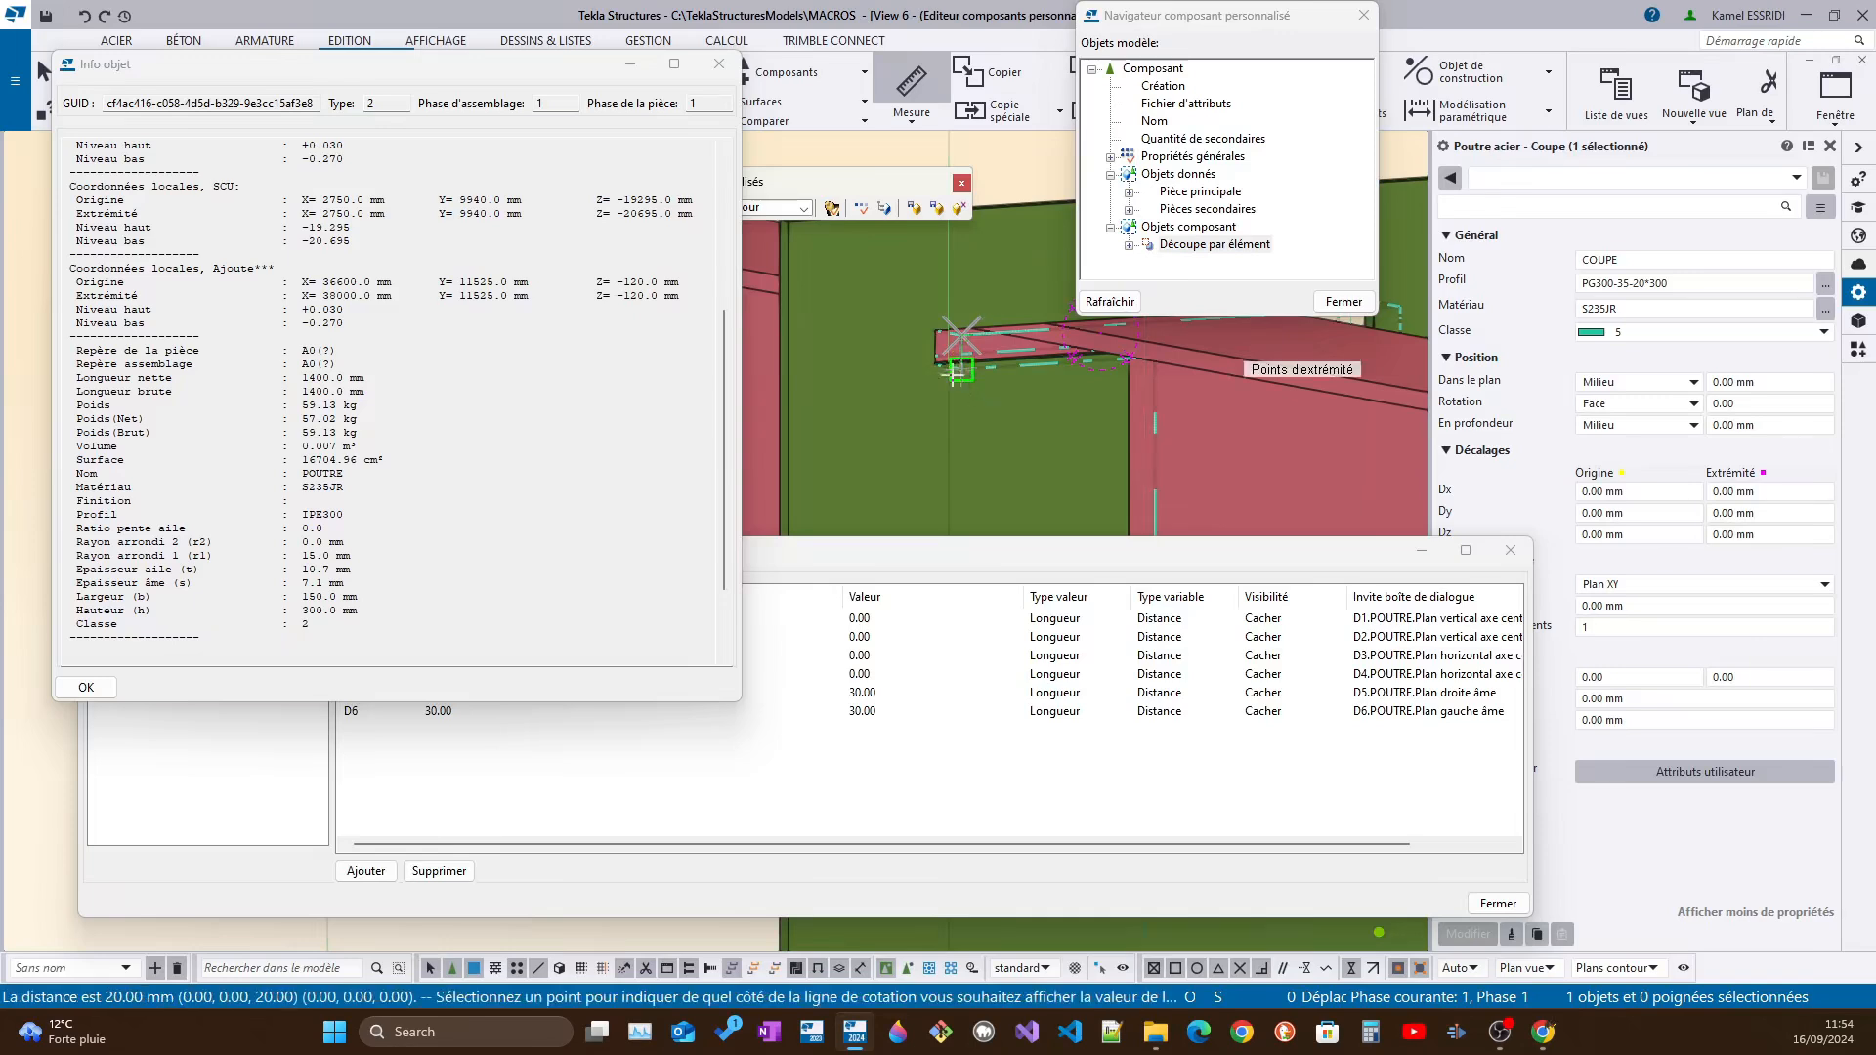
pyautogui.click(955, 374)
pyautogui.moveTo(923, 386)
pyautogui.keyDown('ctrl'); pyautogui.mouseDown(button='middle')
pyautogui.moveTo(1005, 363)
pyautogui.moveTo(899, 333)
pyautogui.mouseUp(button='middle'); pyautogui.keyUp('ctrl')
# Set the web thickness in the COUPE profile to 7.1, matching the beam's web thickness in the information report
pyautogui.click(1617, 284)
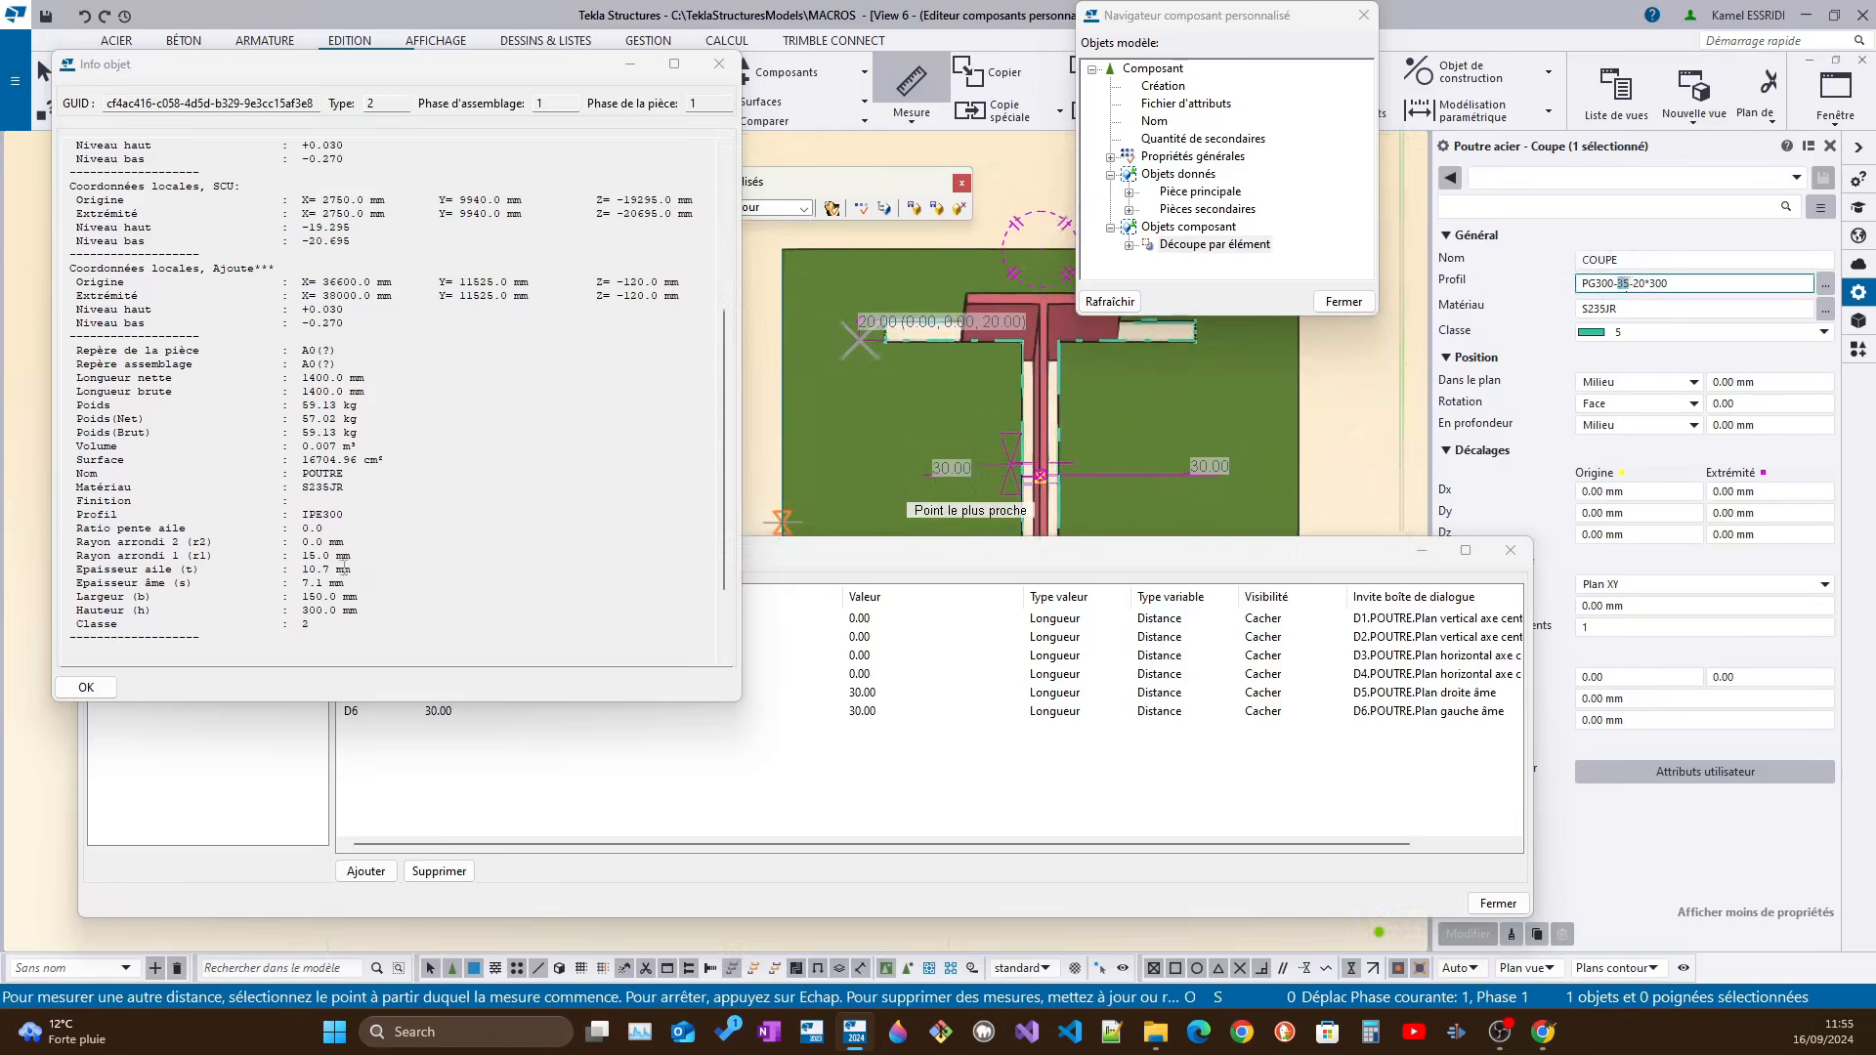
pyautogui.moveTo(83, 585); pyautogui.dragTo(350, 583)
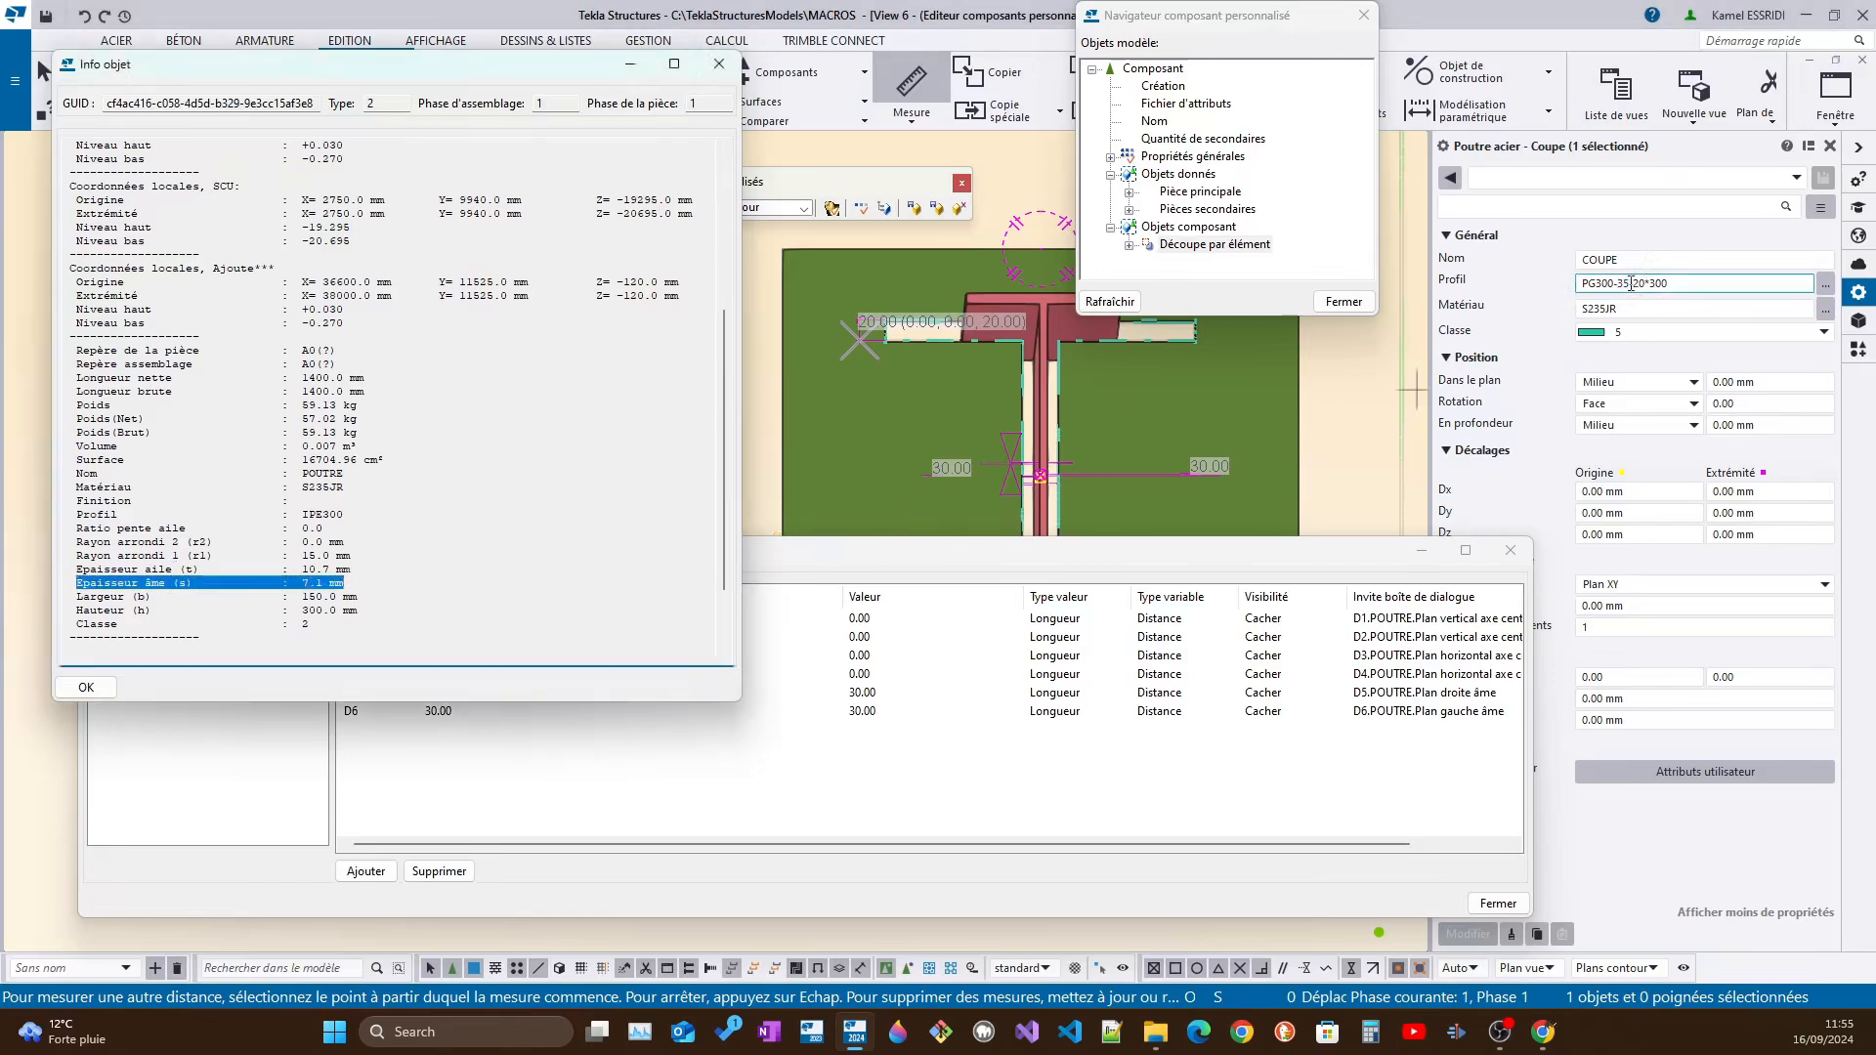
pyautogui.doubleClick(1622, 283)
pyautogui.write('7')
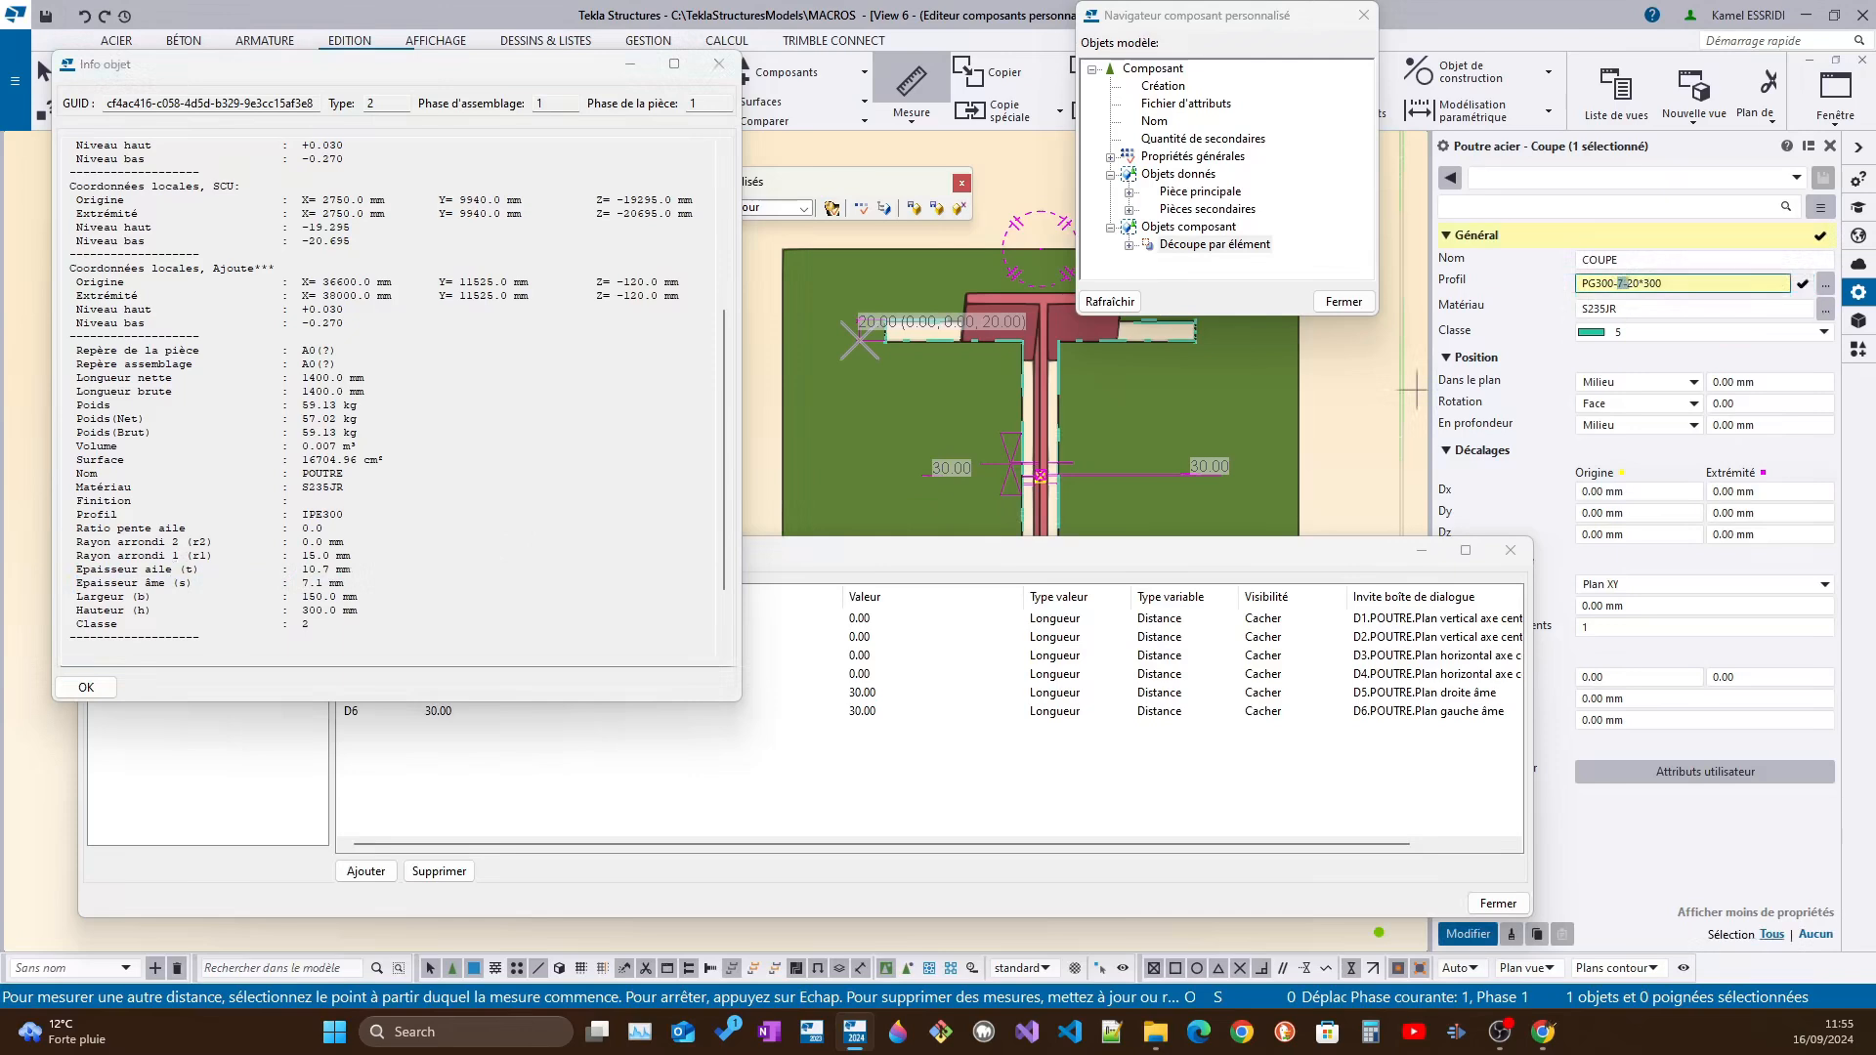
pyautogui.write('.1')
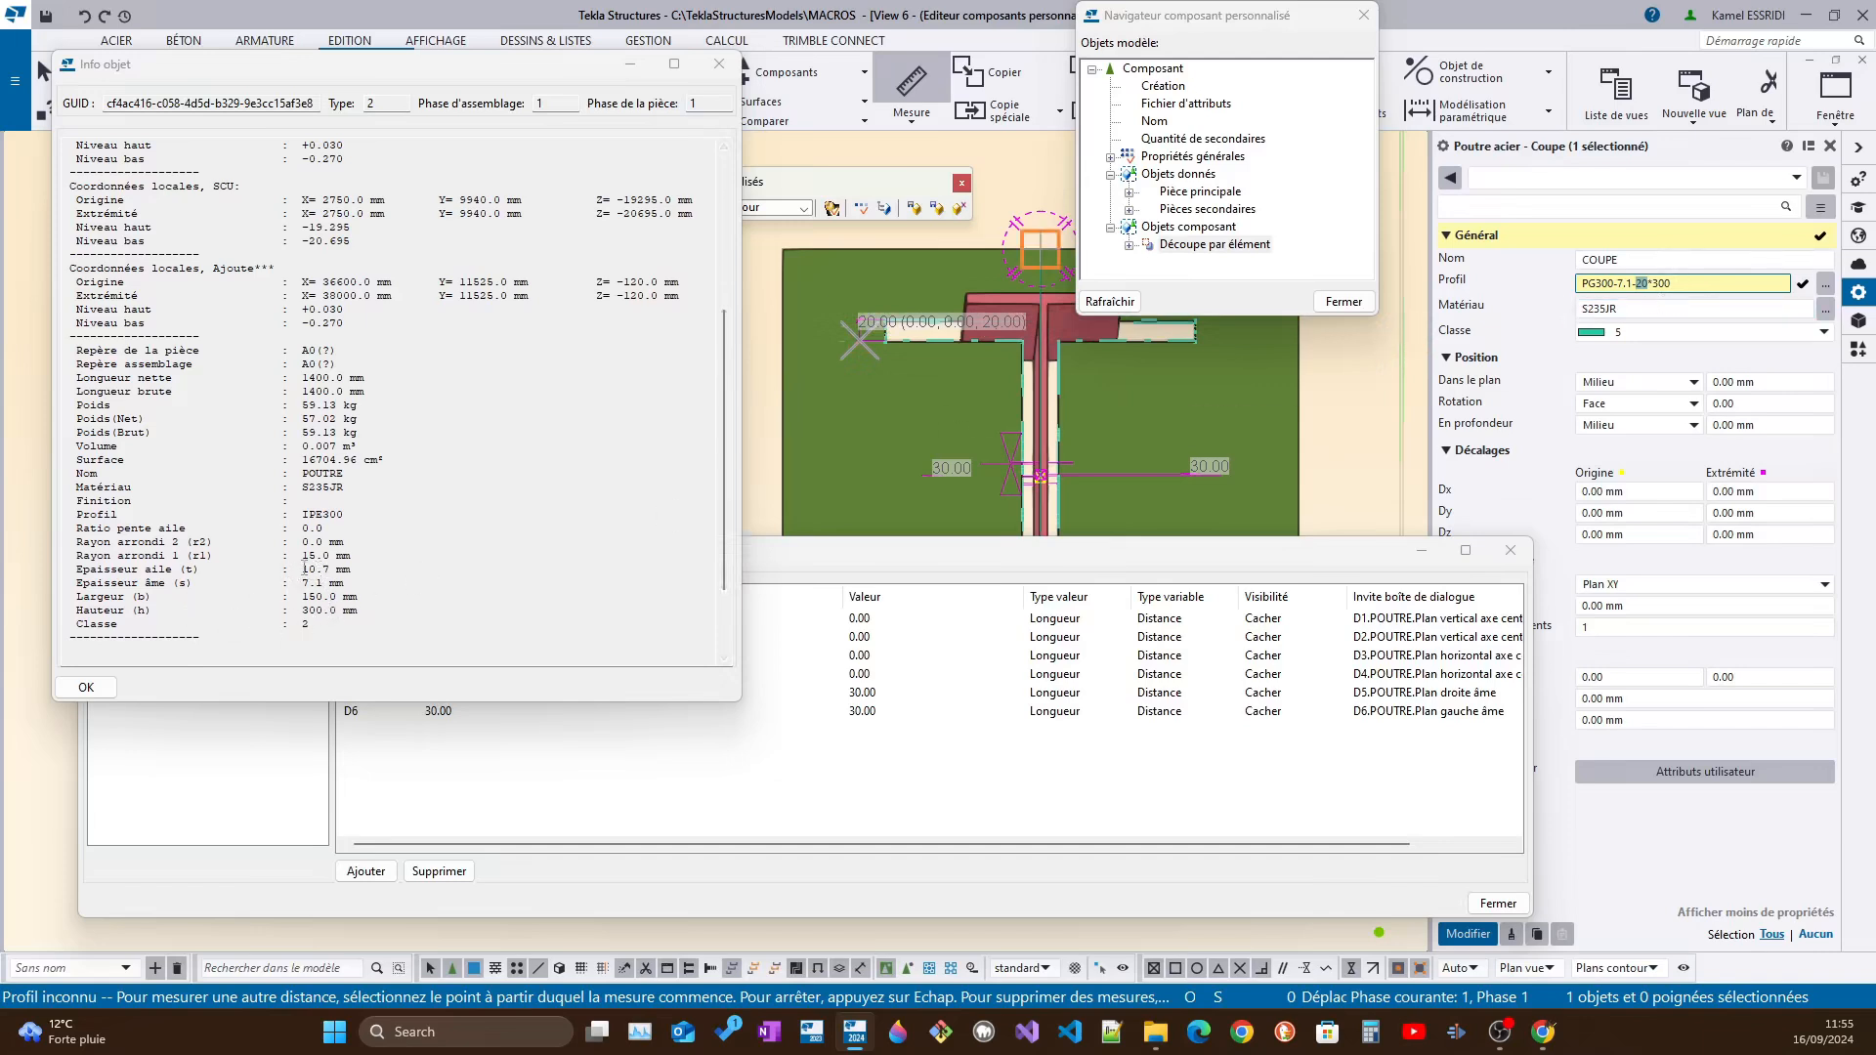
# Set the flange thickness in the COUPE profile to 10.7, as listed for the beam in the information report
pyautogui.moveTo(302, 568); pyautogui.dragTo(361, 575)
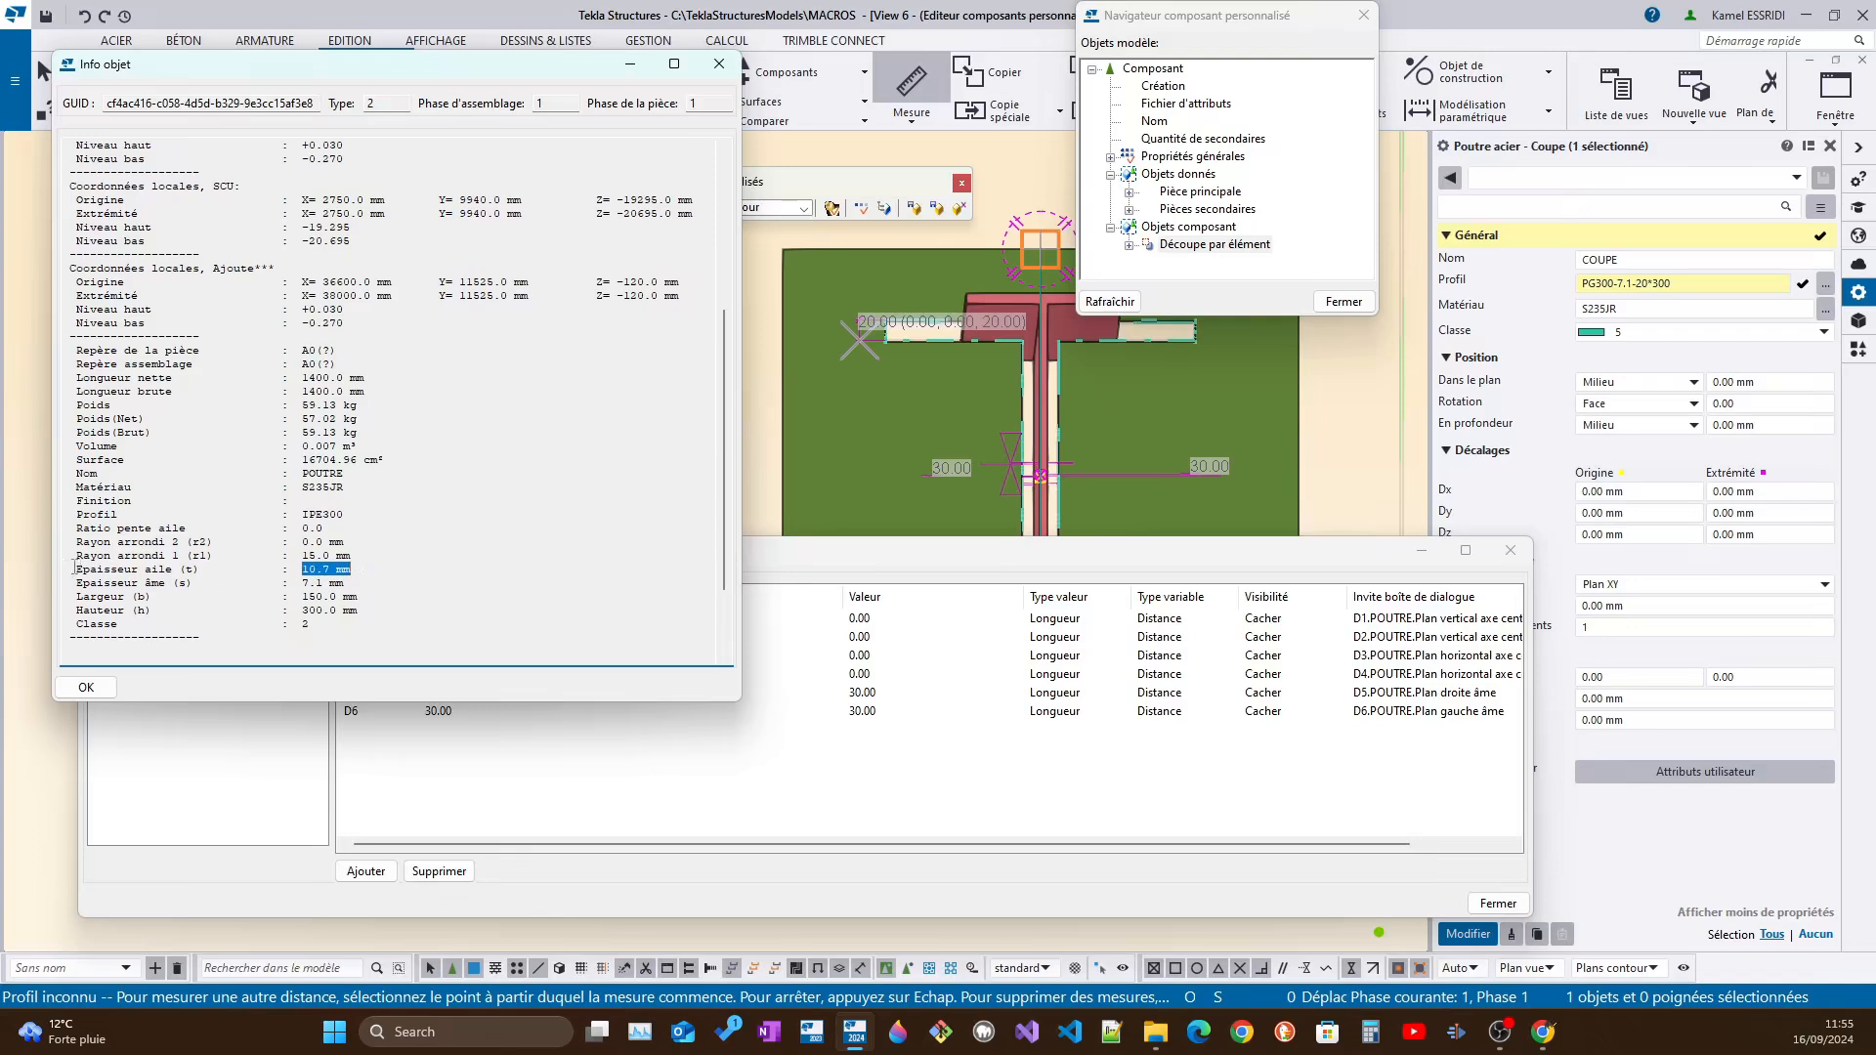
pyautogui.moveTo(75, 569); pyautogui.dragTo(344, 569)
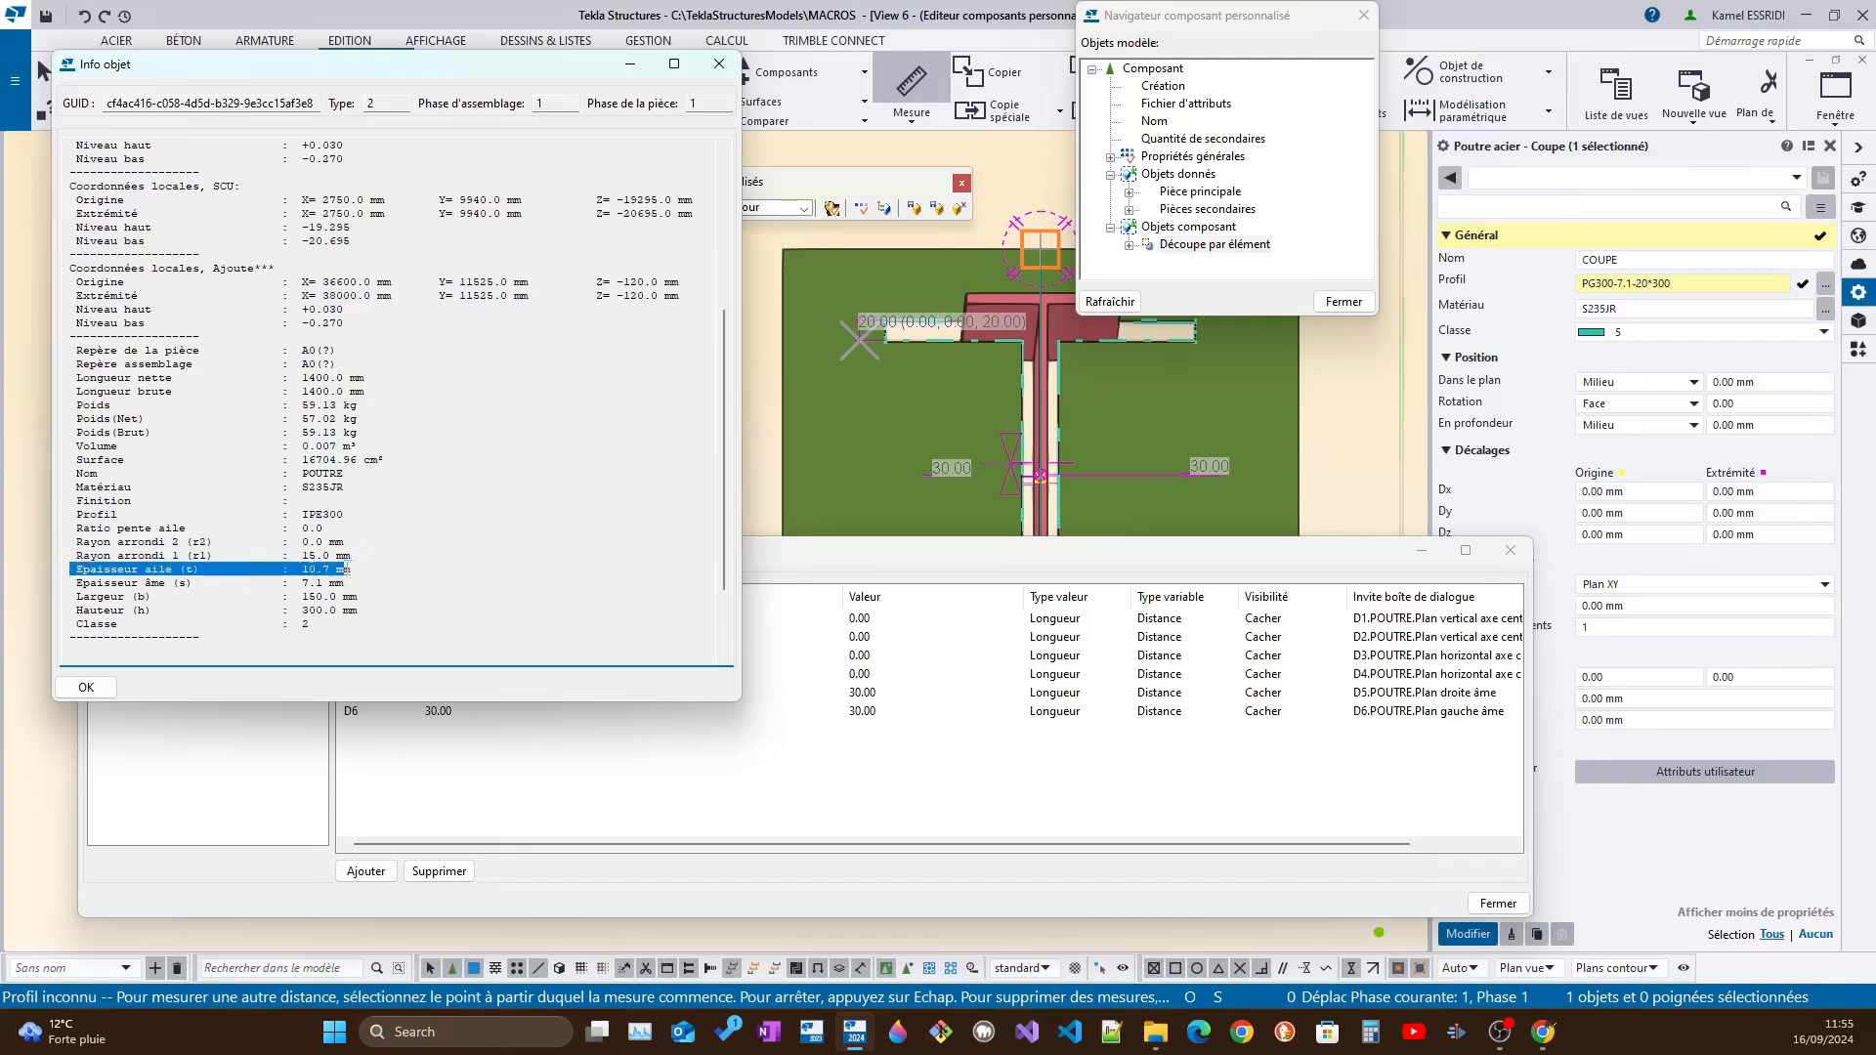
pyautogui.click(1622, 284)
pyautogui.write('.')
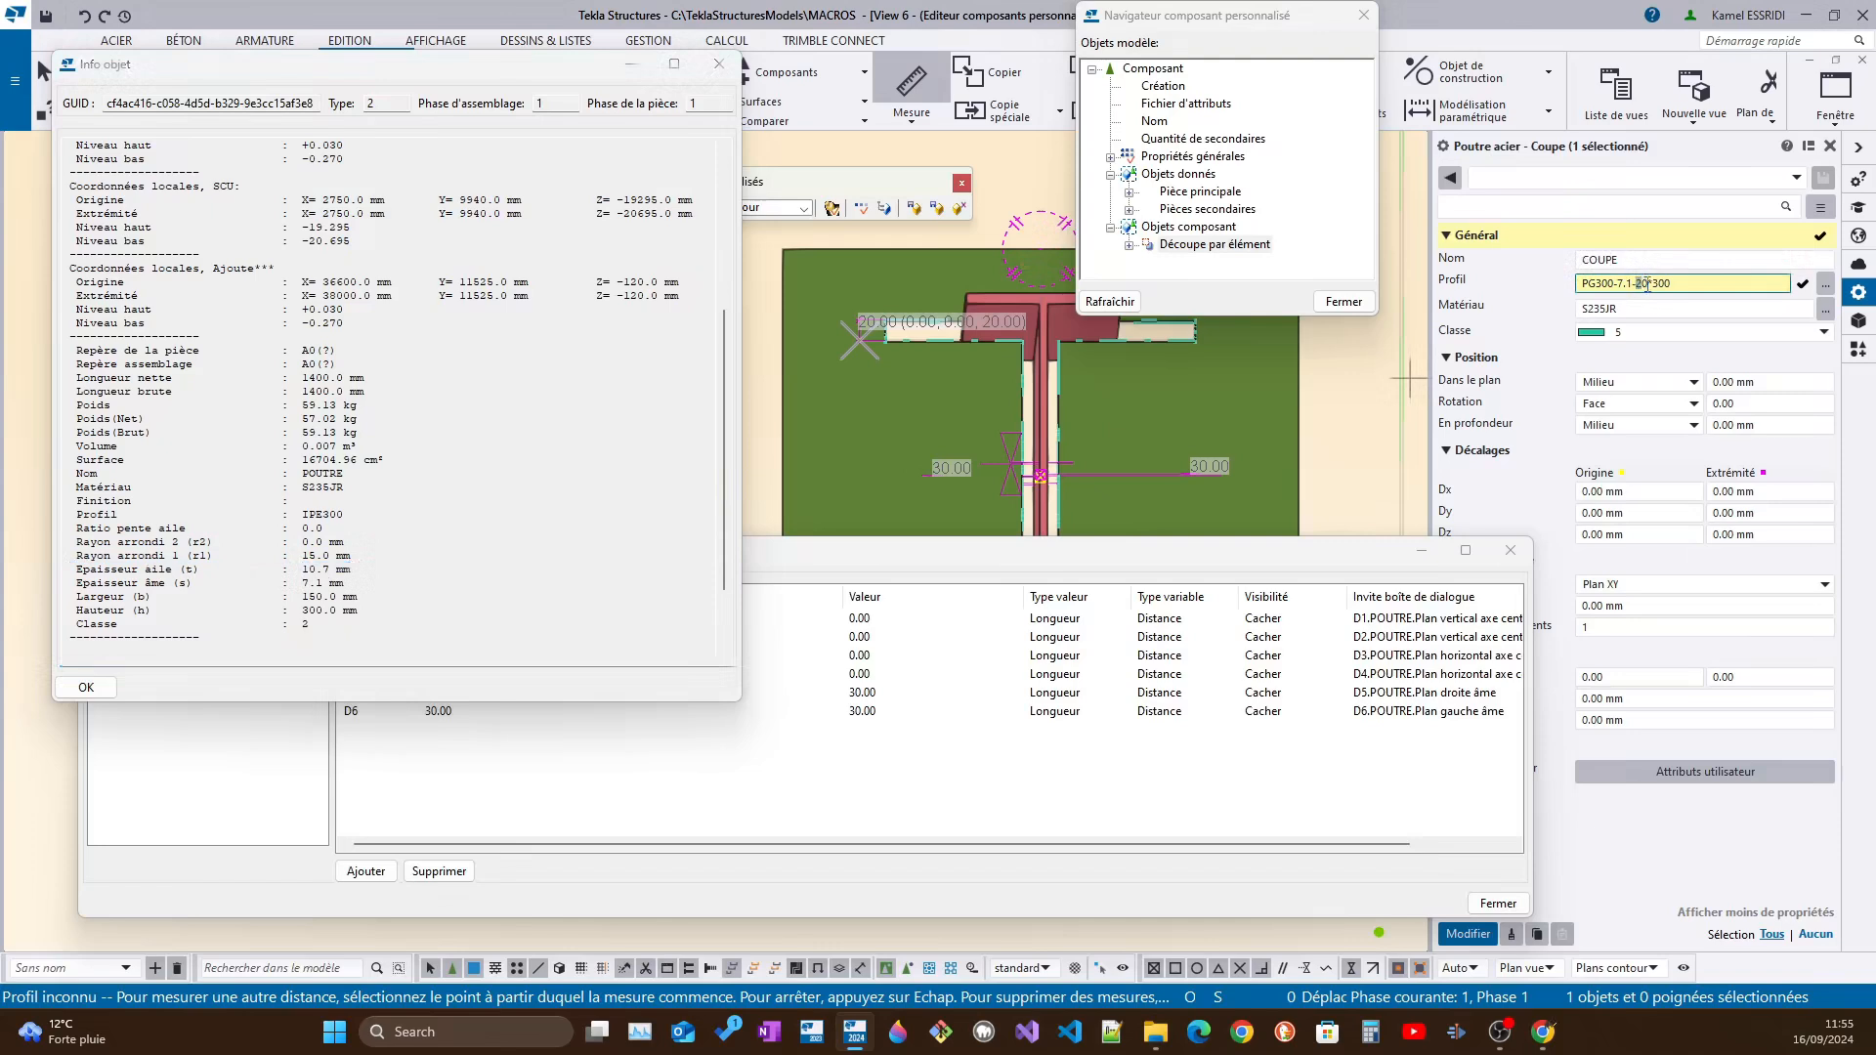
pyautogui.write('1-10.7')
# Set the flange width in the COUPE profile to 150 and apply PG300-7.1-10.7*150 to the cutting part
pyautogui.moveTo(301, 597); pyautogui.dragTo(358, 597)
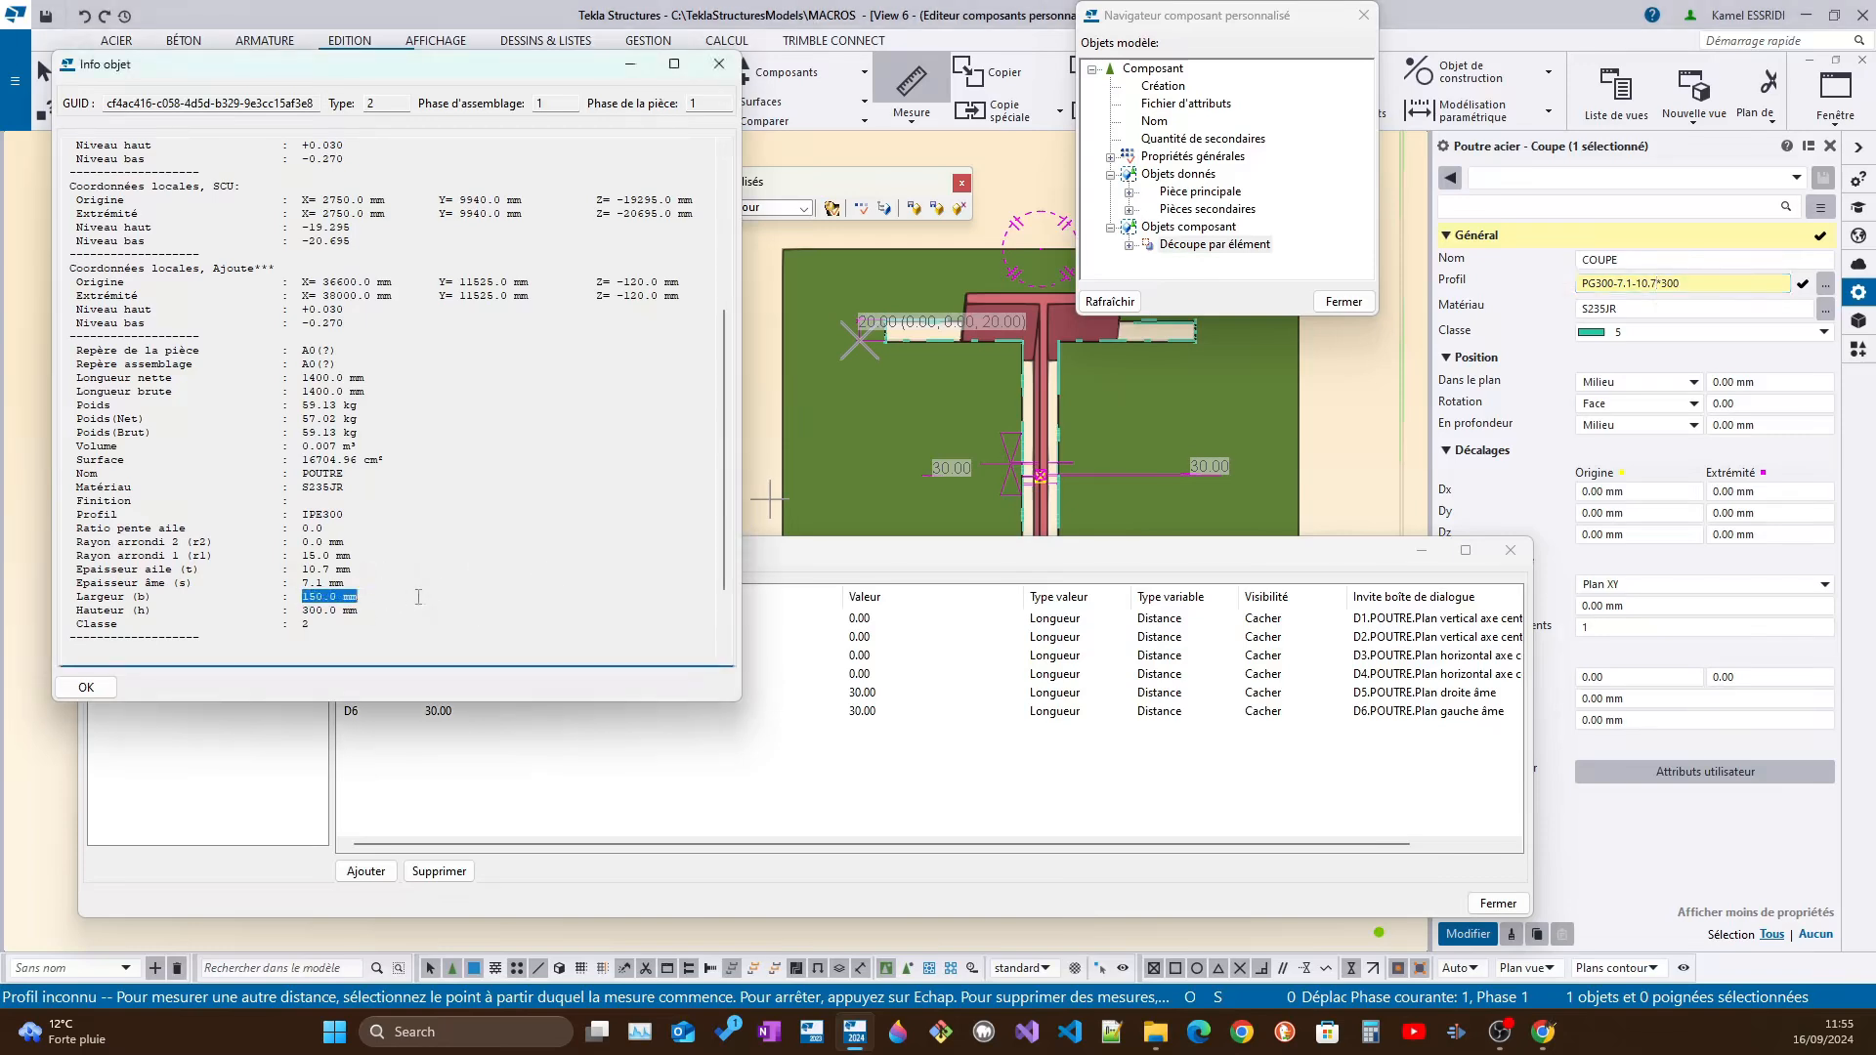
pyautogui.moveTo(1680, 283); pyautogui.dragTo(1663, 283)
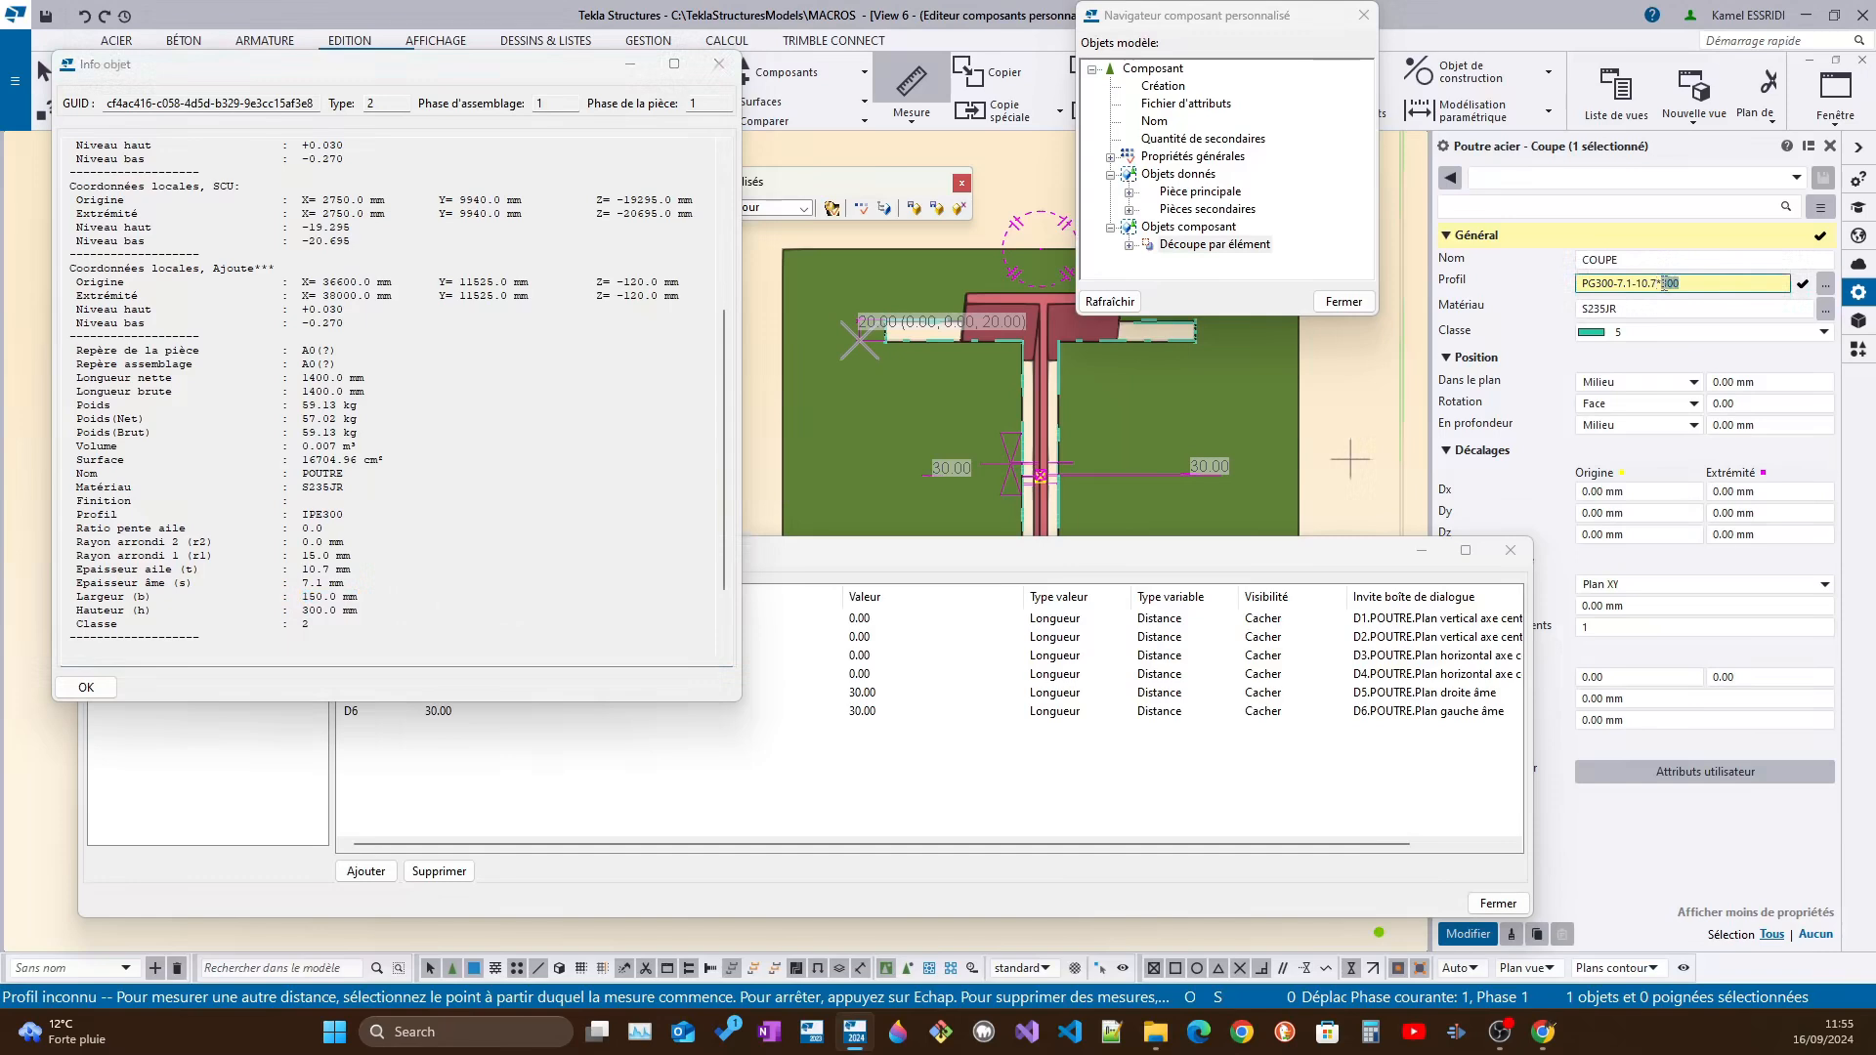
pyautogui.write('11')
pyautogui.click(1463, 935)
pyautogui.click(1466, 935)
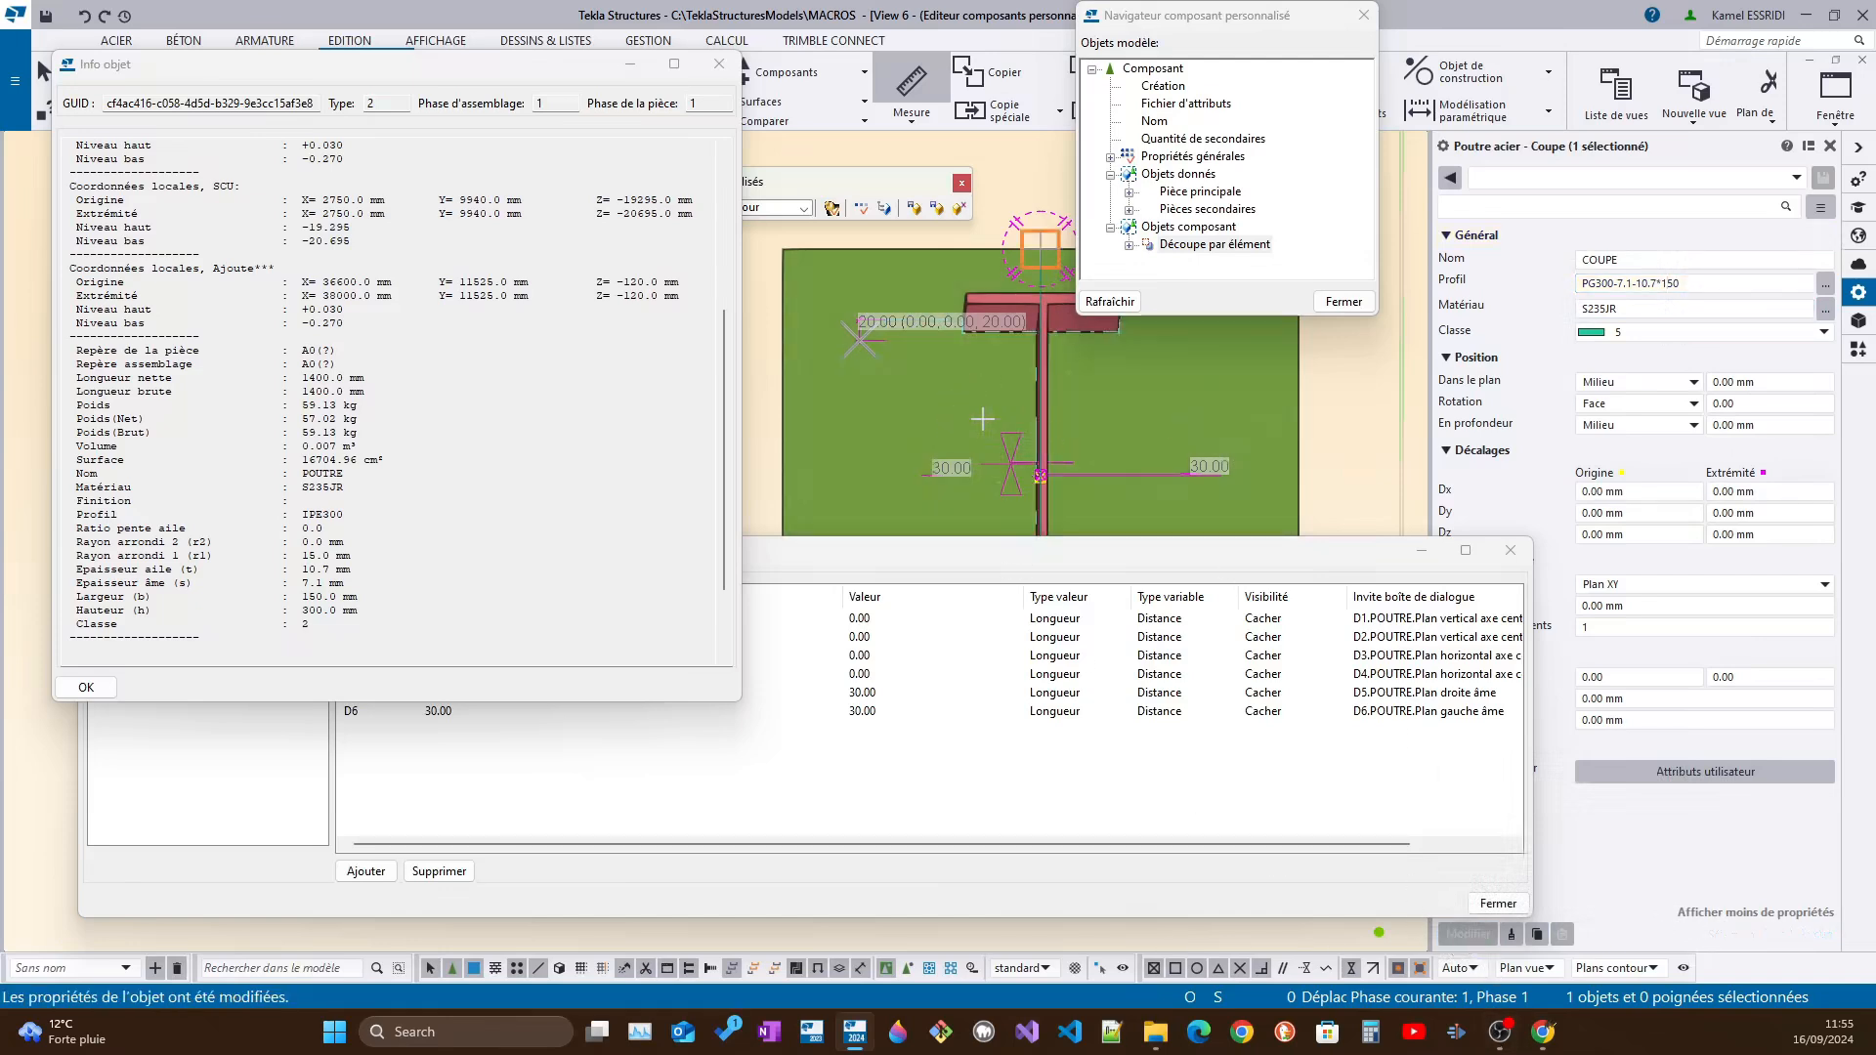
# End the measuring command and examine how the cut fits the beam's web and flanges from several angles
pyautogui.keyDown('ctrl'); pyautogui.moveTo(1029, 340); pyautogui.dragTo(954, 396, button='middle'); pyautogui.keyUp('ctrl')
pyautogui.scroll(-4, 1059, 364)
pyautogui.press('Escape')
pyautogui.scroll(5, 909, 376)
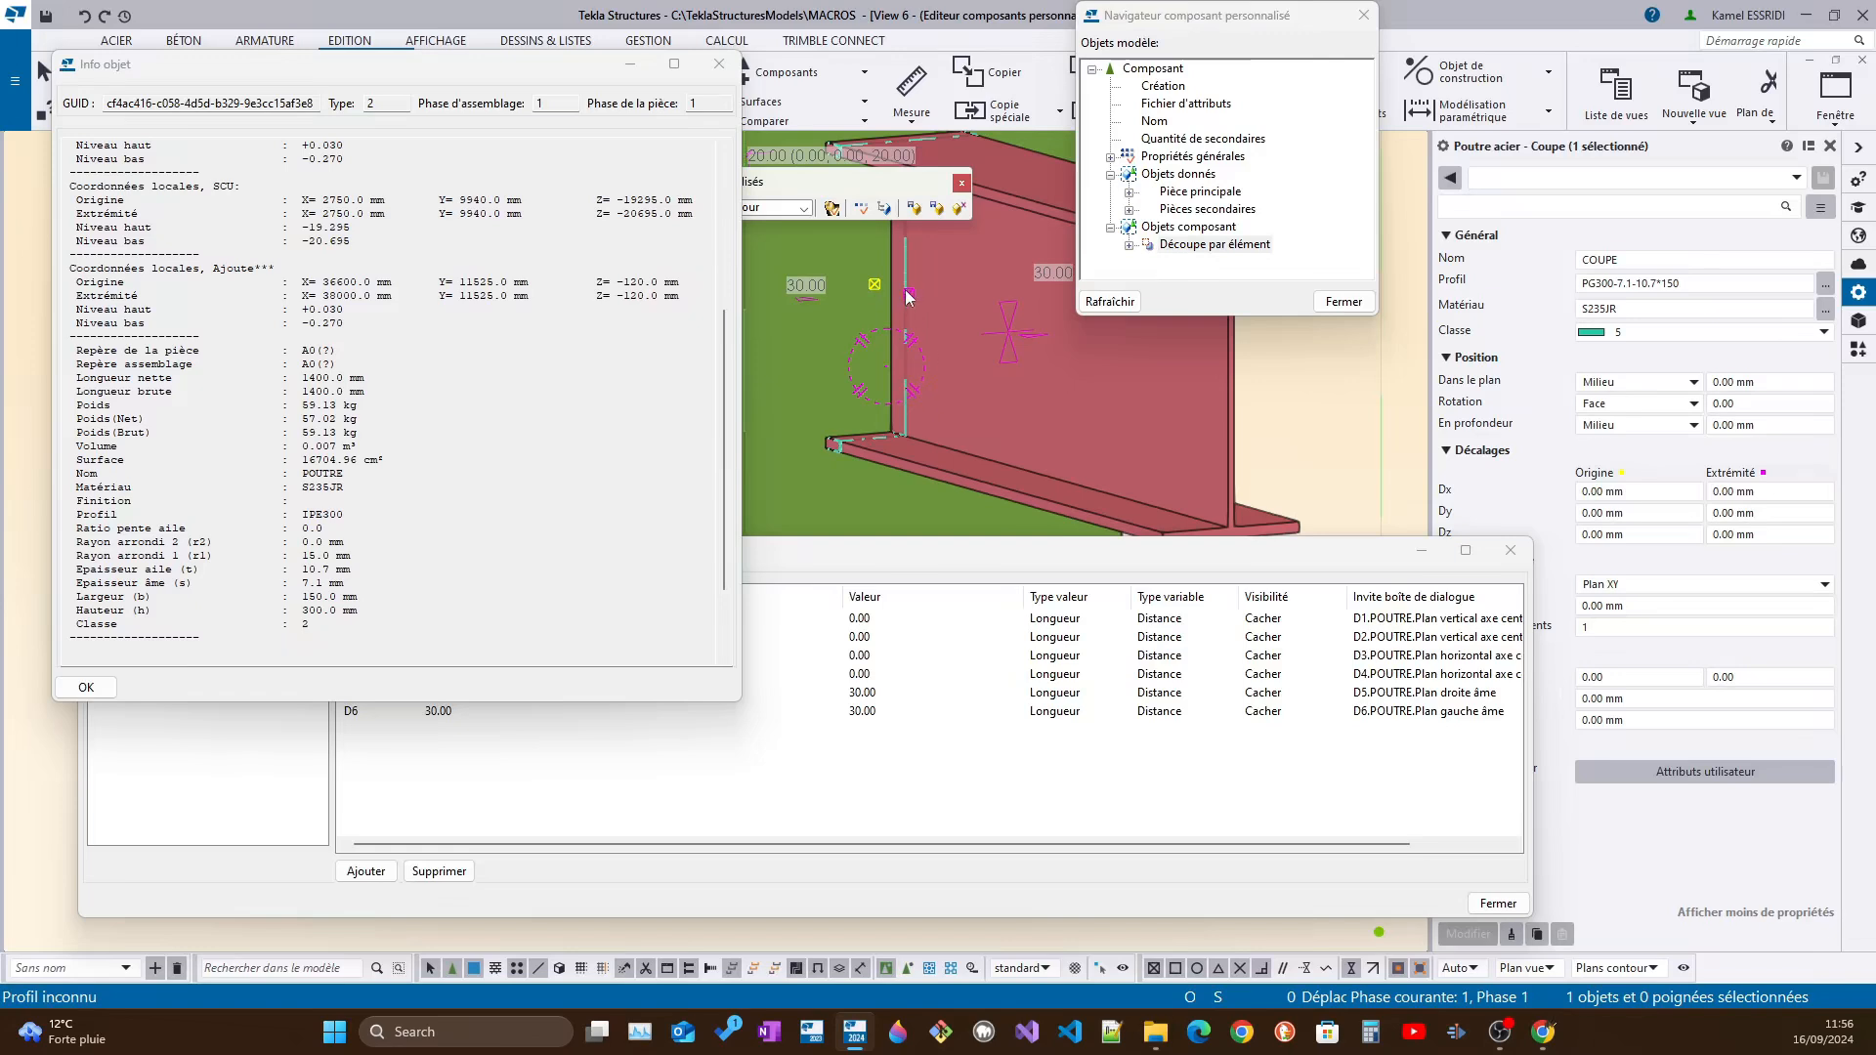
pyautogui.moveTo(905, 292)
pyautogui.keyDown('ctrl'); pyautogui.mouseDown(button='middle')
pyautogui.moveTo(891, 278)
pyautogui.moveTo(904, 287)
pyautogui.mouseUp(button='middle'); pyautogui.keyUp('ctrl')
pyautogui.moveTo(904, 286); pyautogui.dragTo(1046, 372, button='middle')
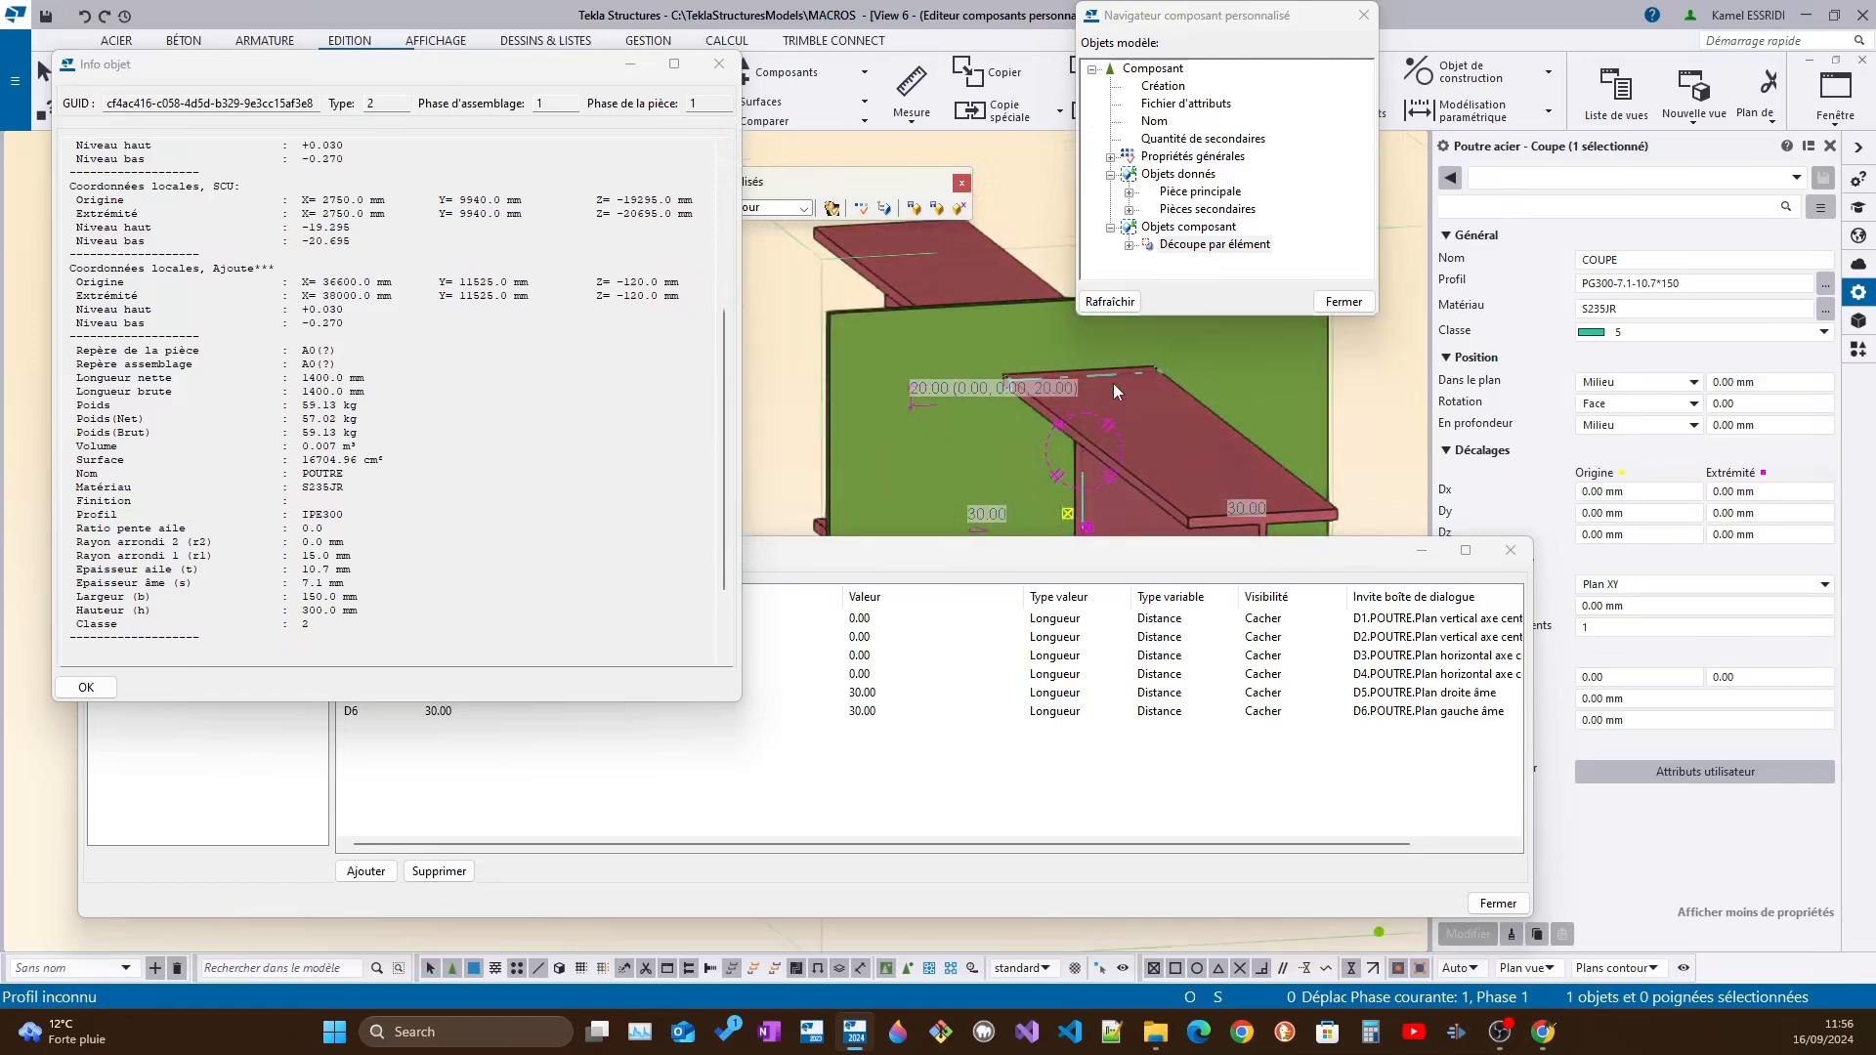
pyautogui.moveTo(1026, 466); pyautogui.dragTo(1202, 383, button='middle')
pyautogui.scroll(1, 997, 407)
pyautogui.scroll(2, 999, 317)
pyautogui.moveTo(1037, 308); pyautogui.dragTo(946, 309, button='middle')
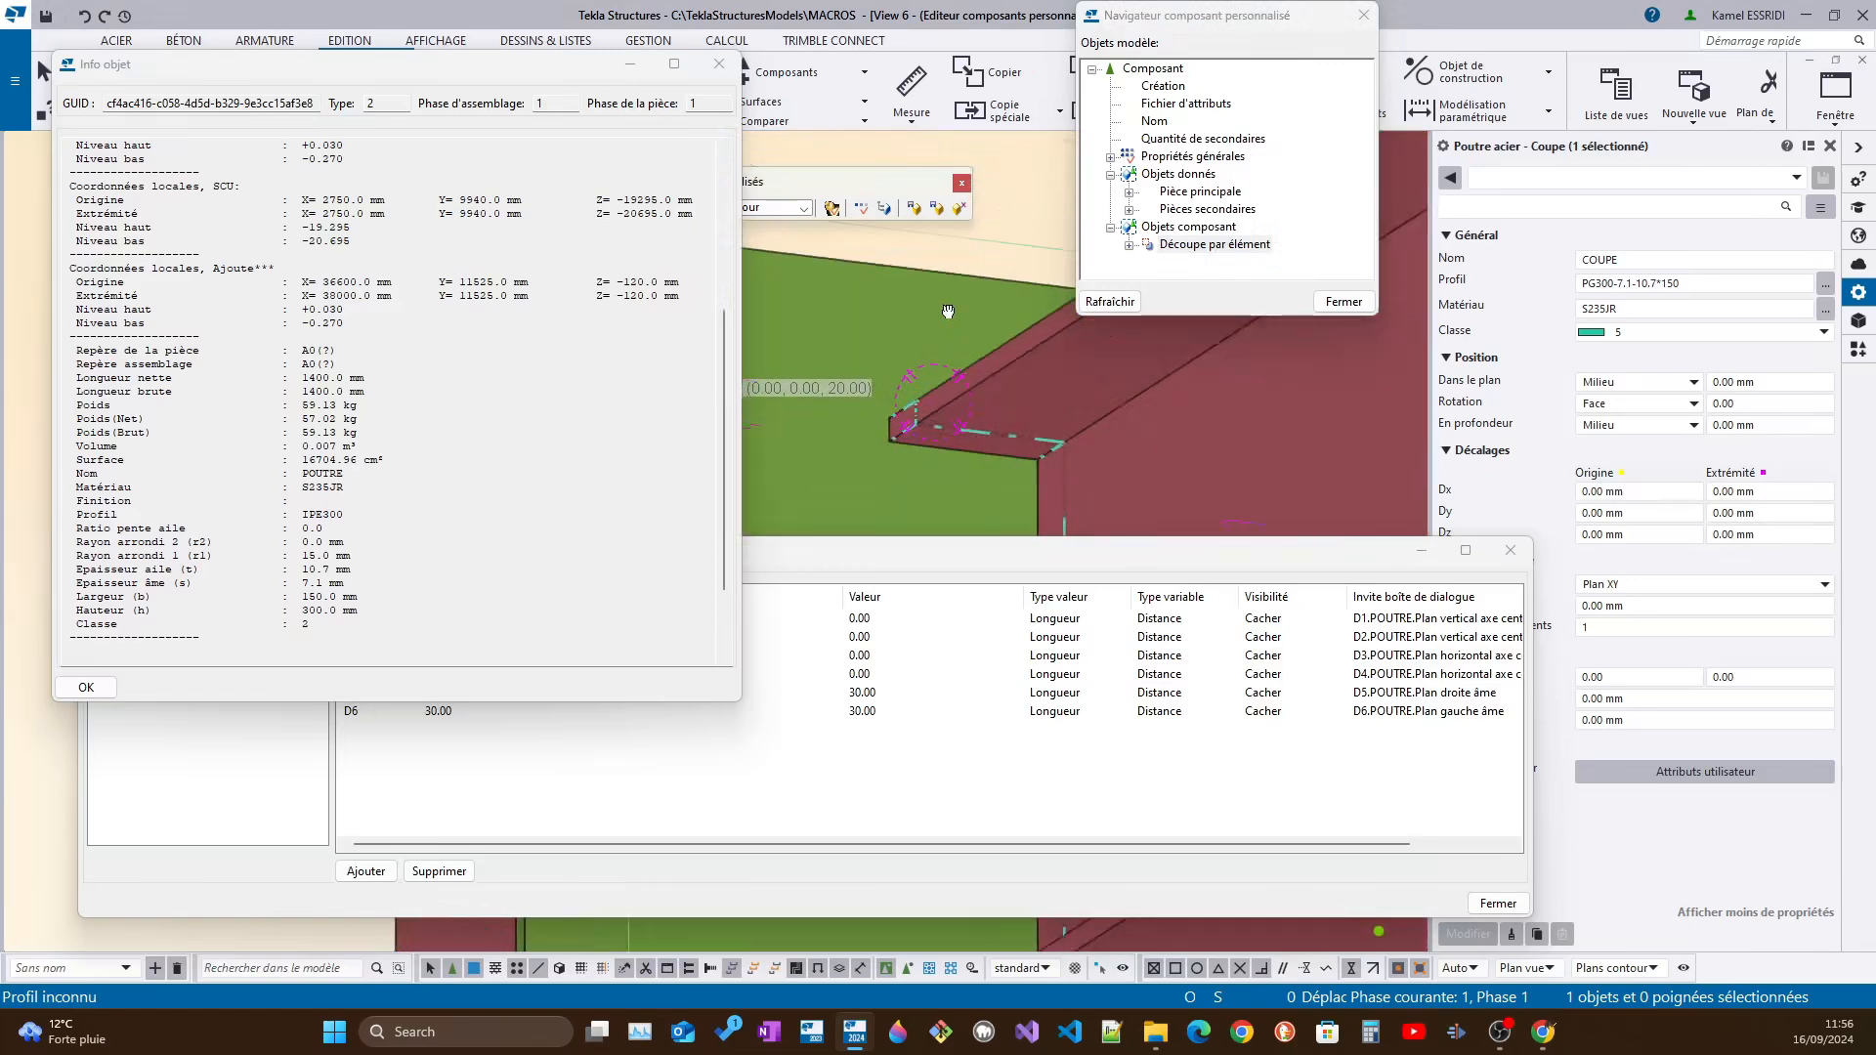
pyautogui.moveTo(967, 414); pyautogui.dragTo(981, 369, button='middle')
pyautogui.moveTo(1047, 455); pyautogui.dragTo(882, 442, button='middle')
pyautogui.scroll(-3, 919, 319)
pyautogui.keyDown('ctrl'); pyautogui.moveTo(916, 251); pyautogui.dragTo(940, 311, button='middle'); pyautogui.keyUp('ctrl')
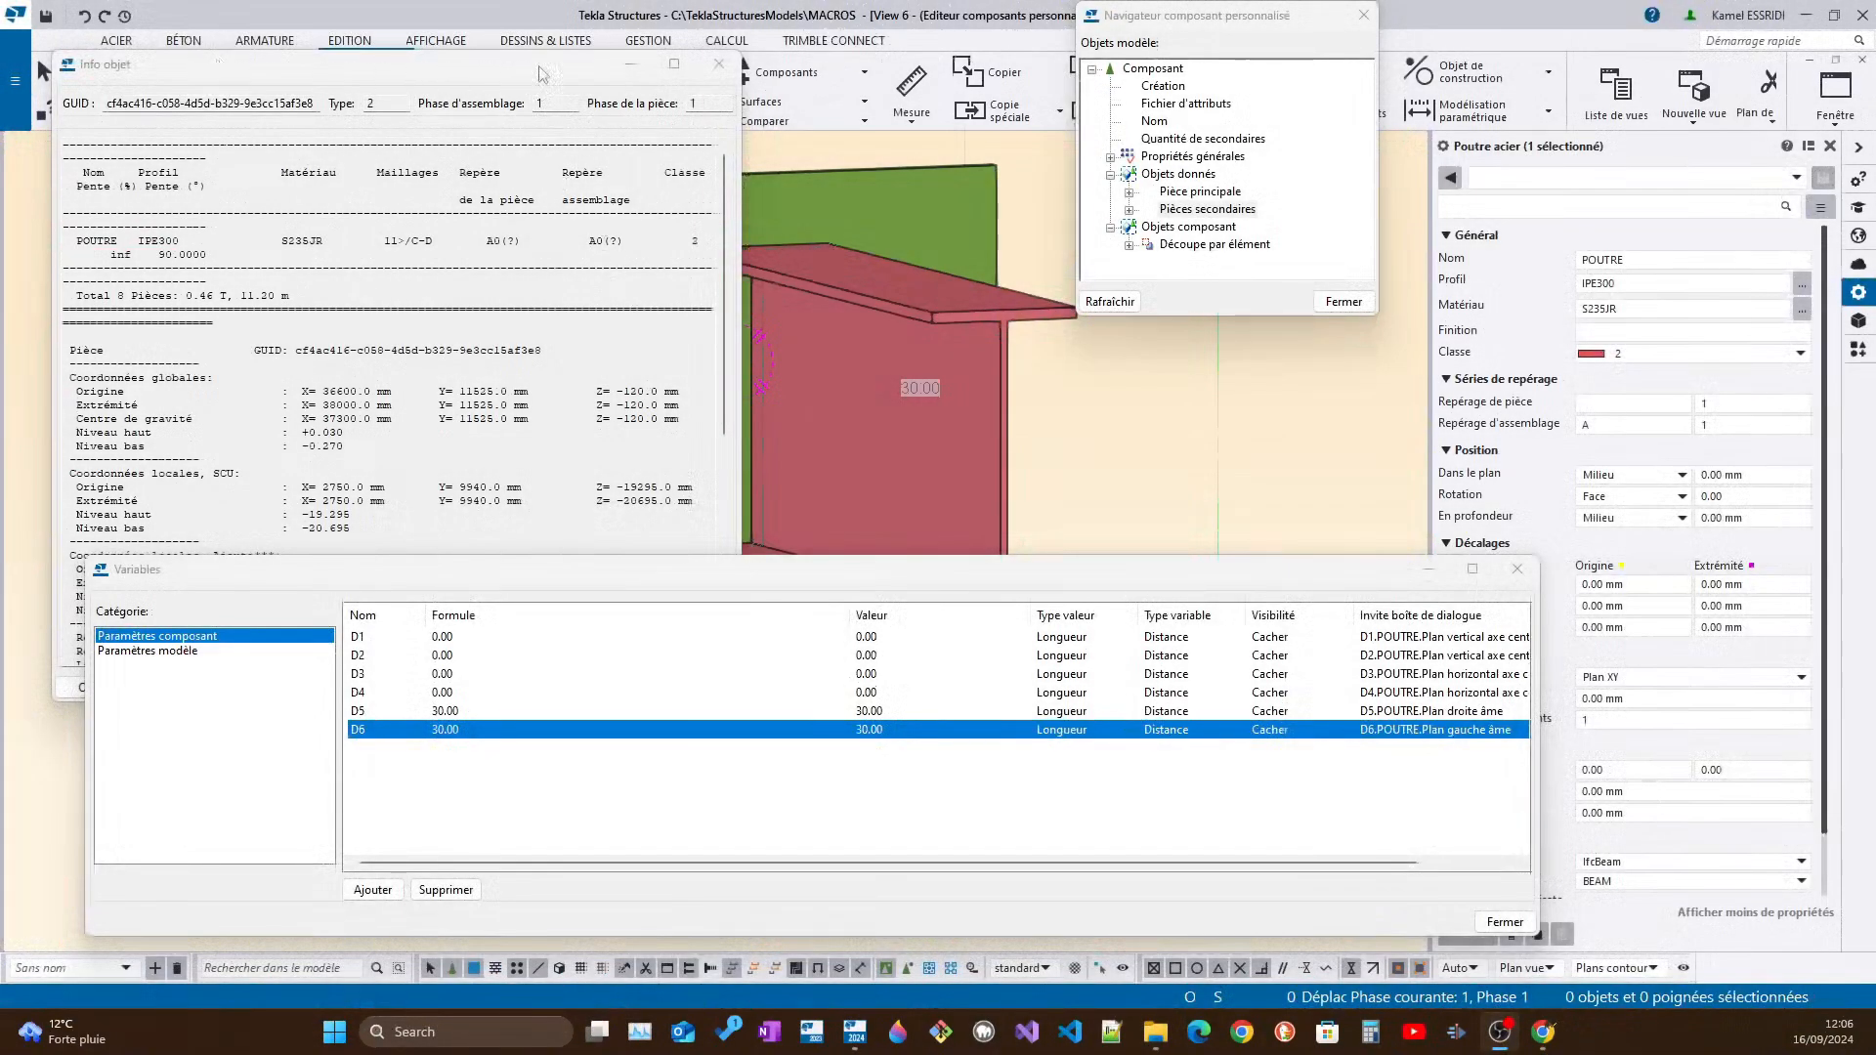
# Close the part information report and select the COUPE cutting part in the model
pyautogui.click(717, 65)
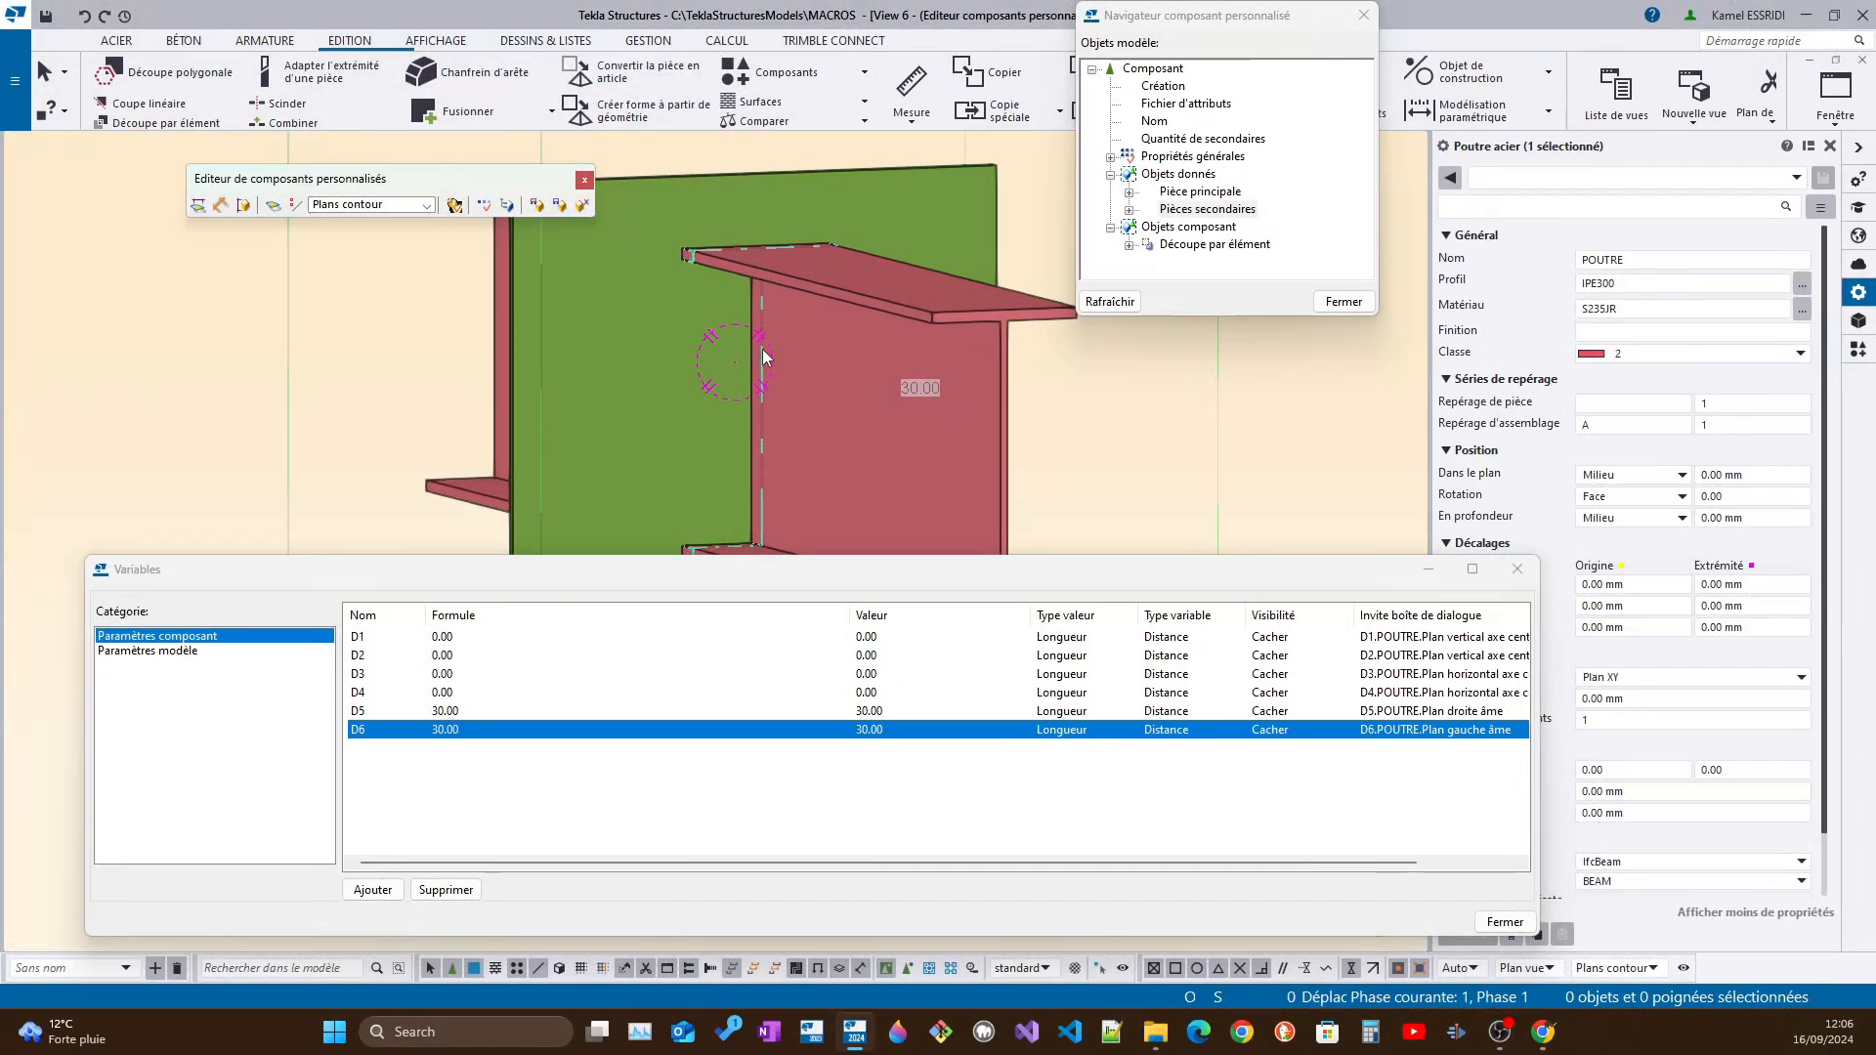
pyautogui.click(763, 351)
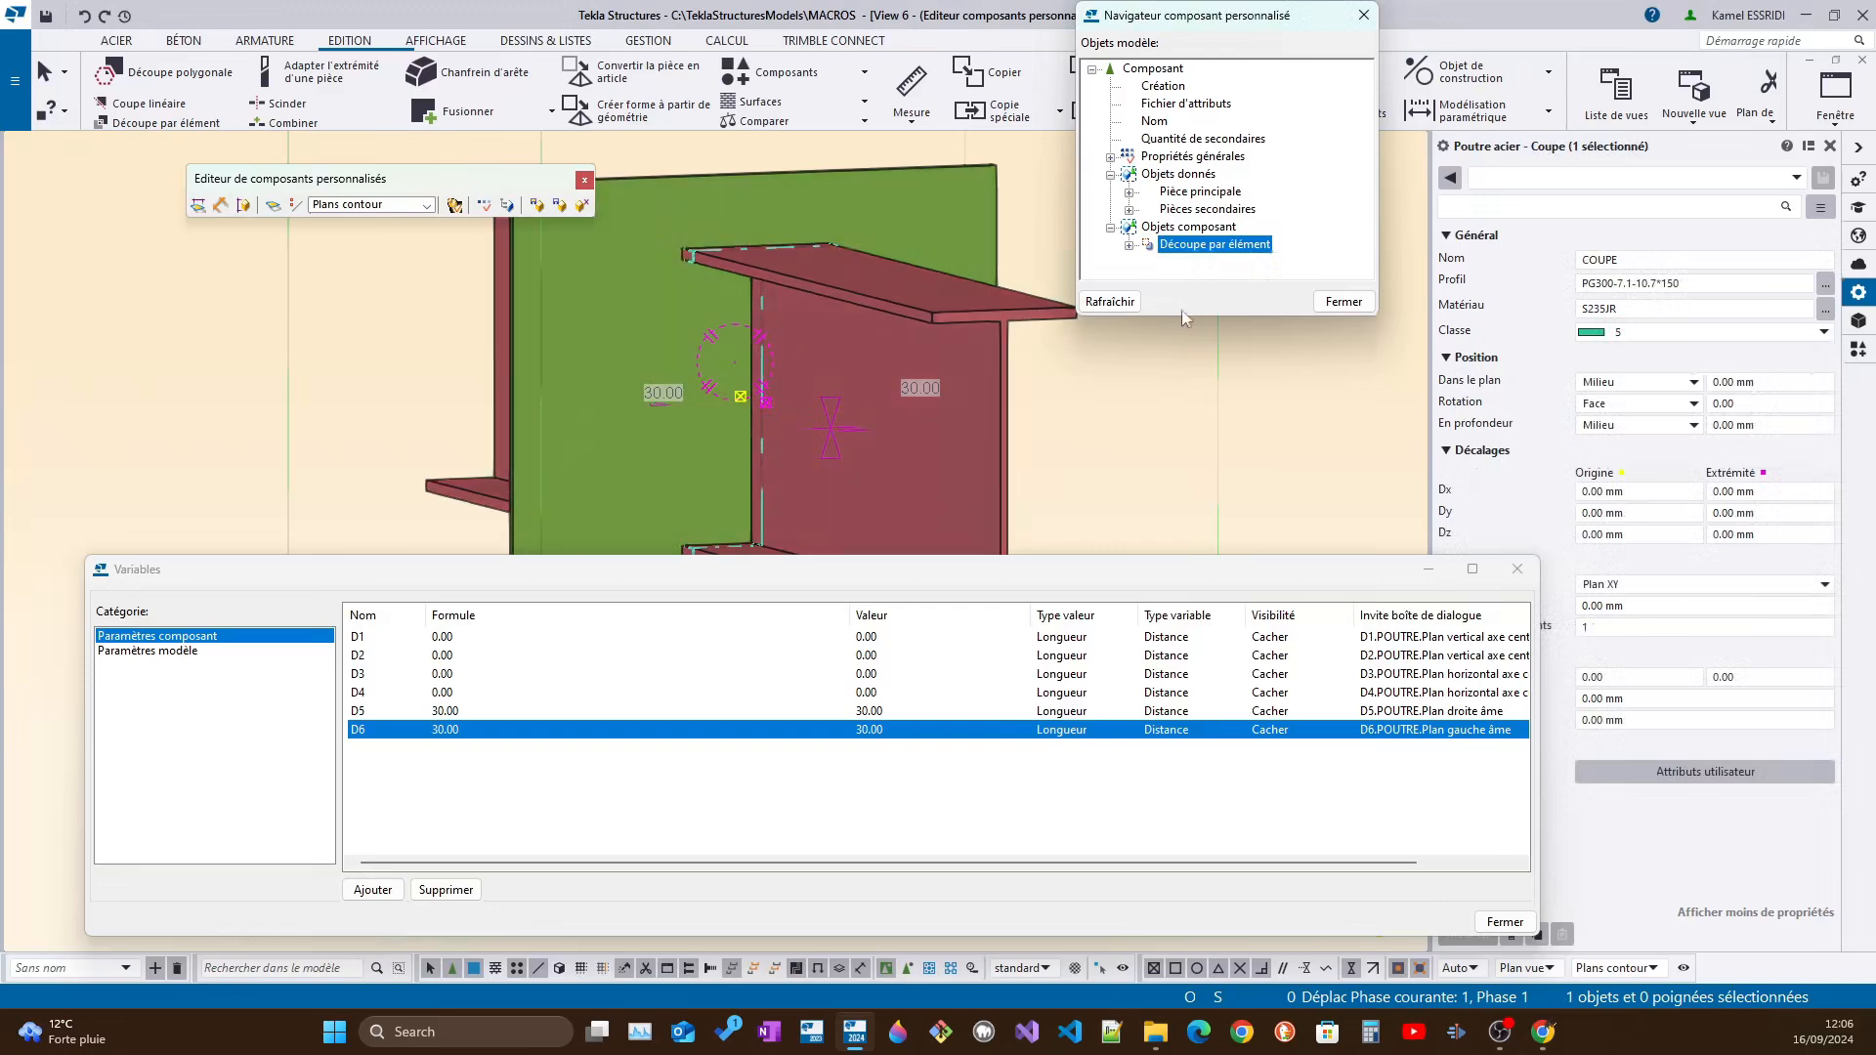
# Compare the COUPE cutting part's PG profile with the POUTRE beam's profile by selecting each part in turn
pyautogui.click(1609, 284)
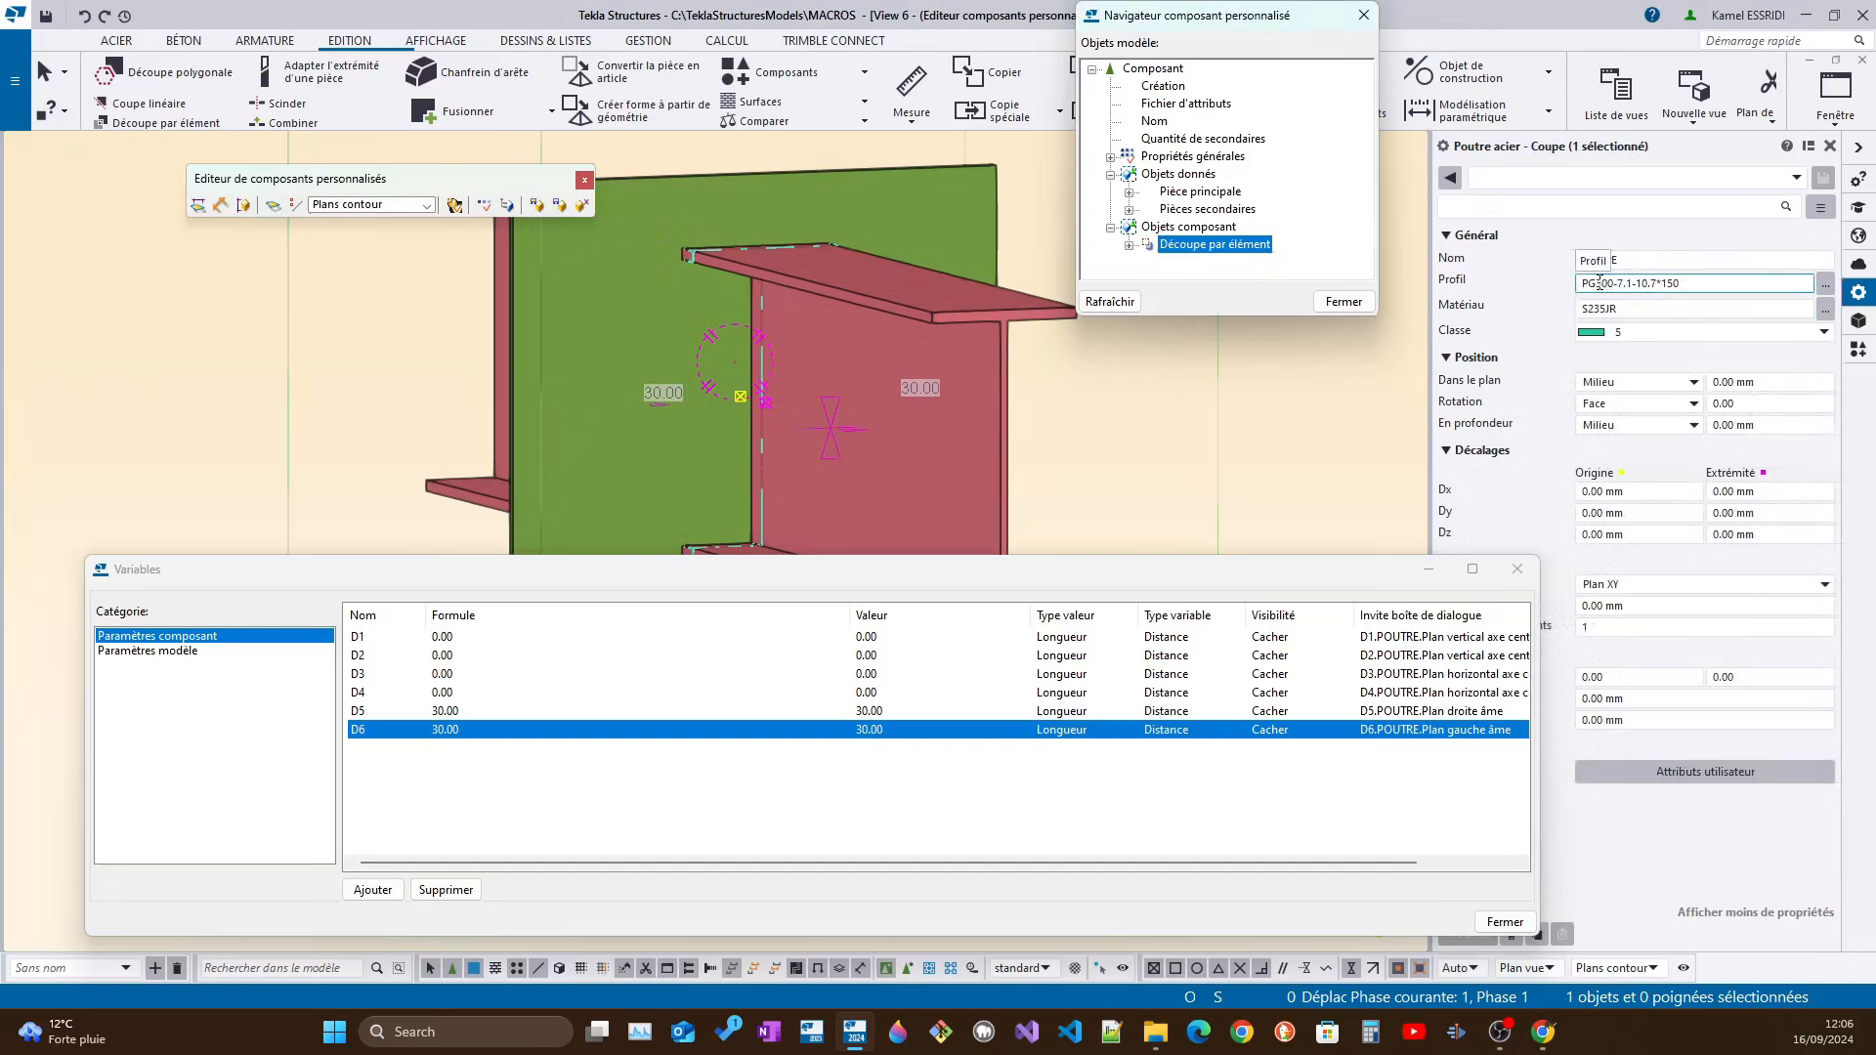
pyautogui.moveTo(1688, 284); pyautogui.dragTo(1595, 283)
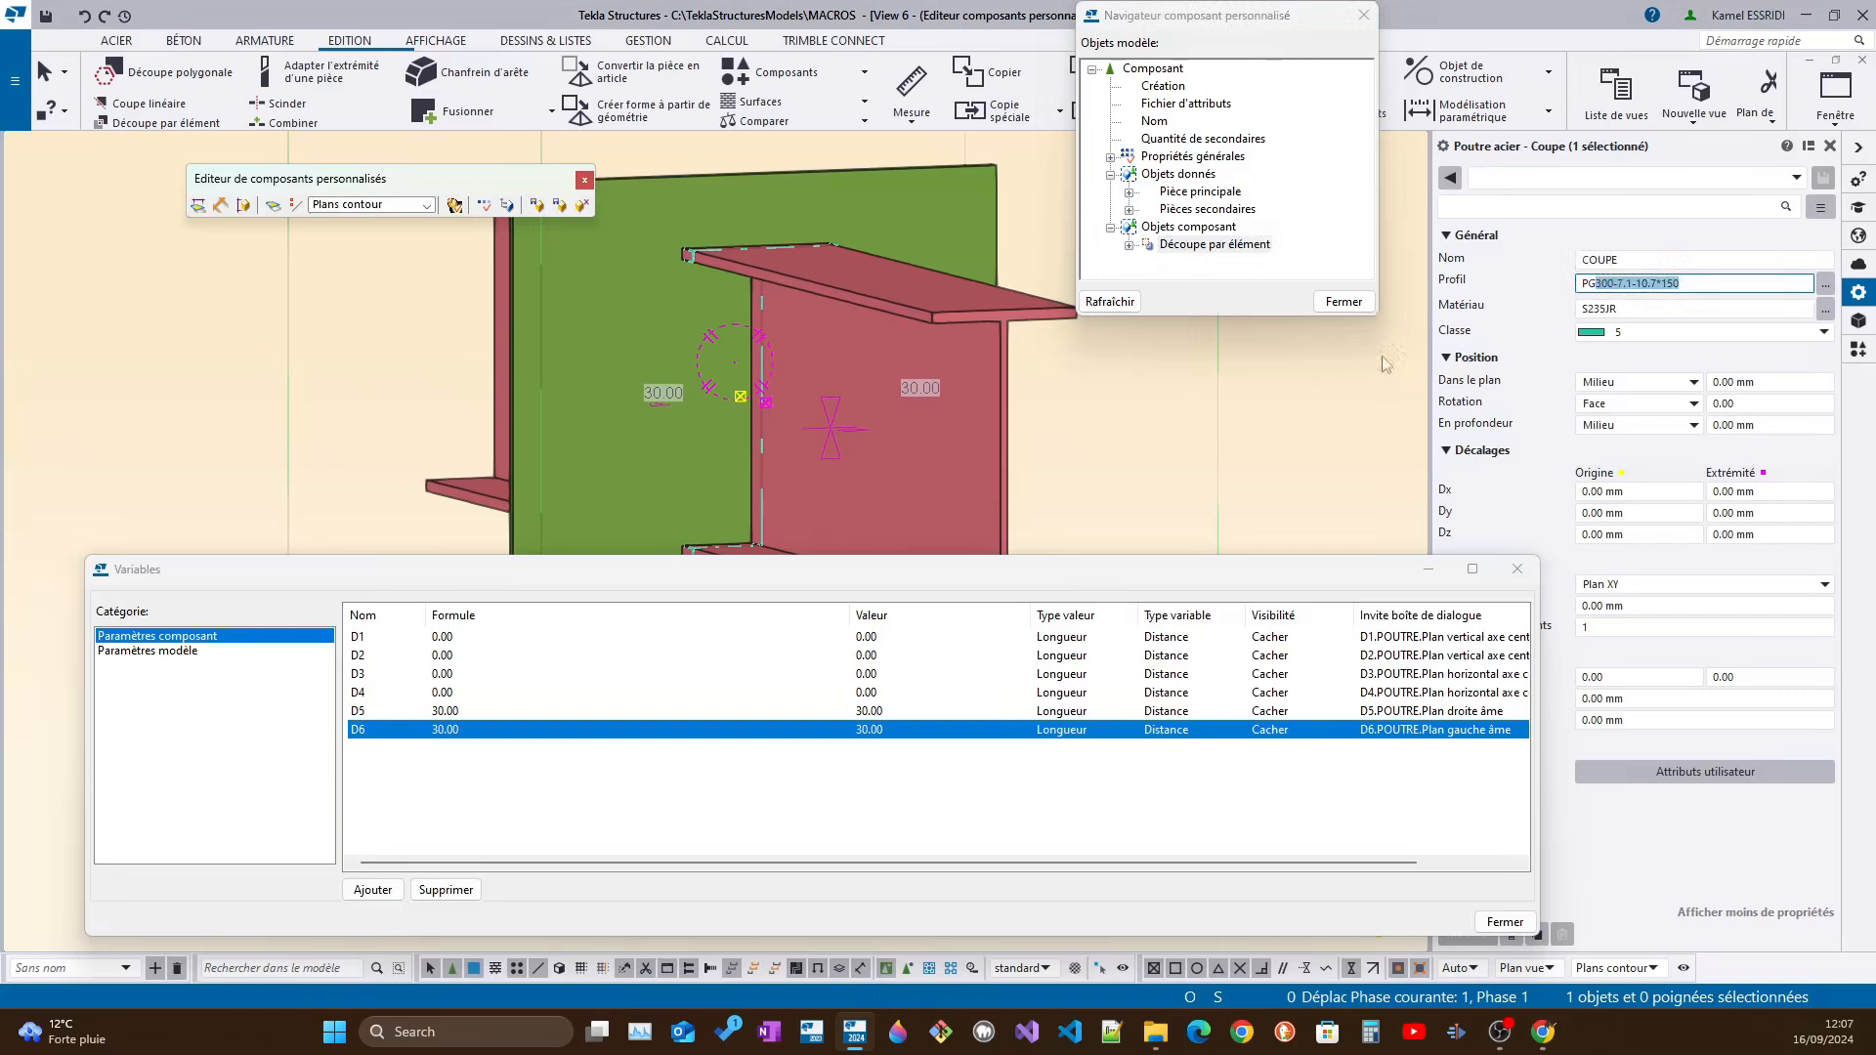
pyautogui.click(1008, 359)
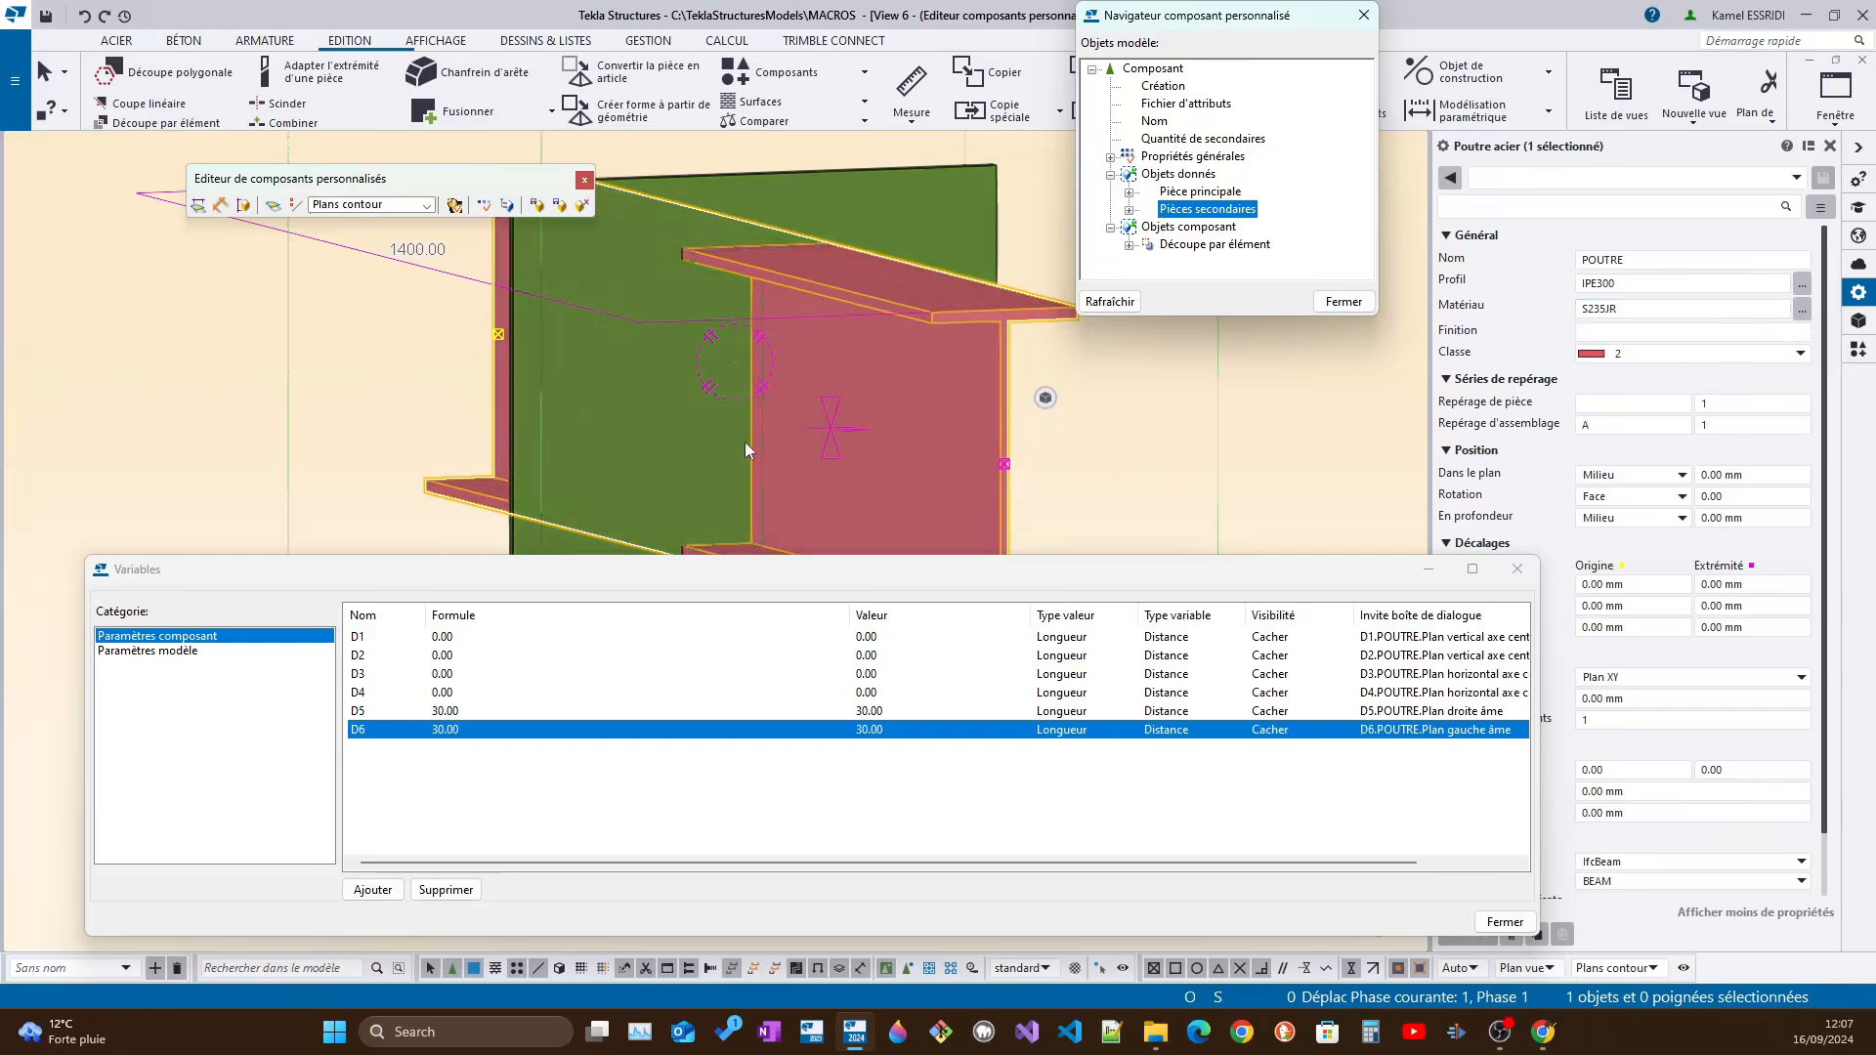
pyautogui.click(764, 399)
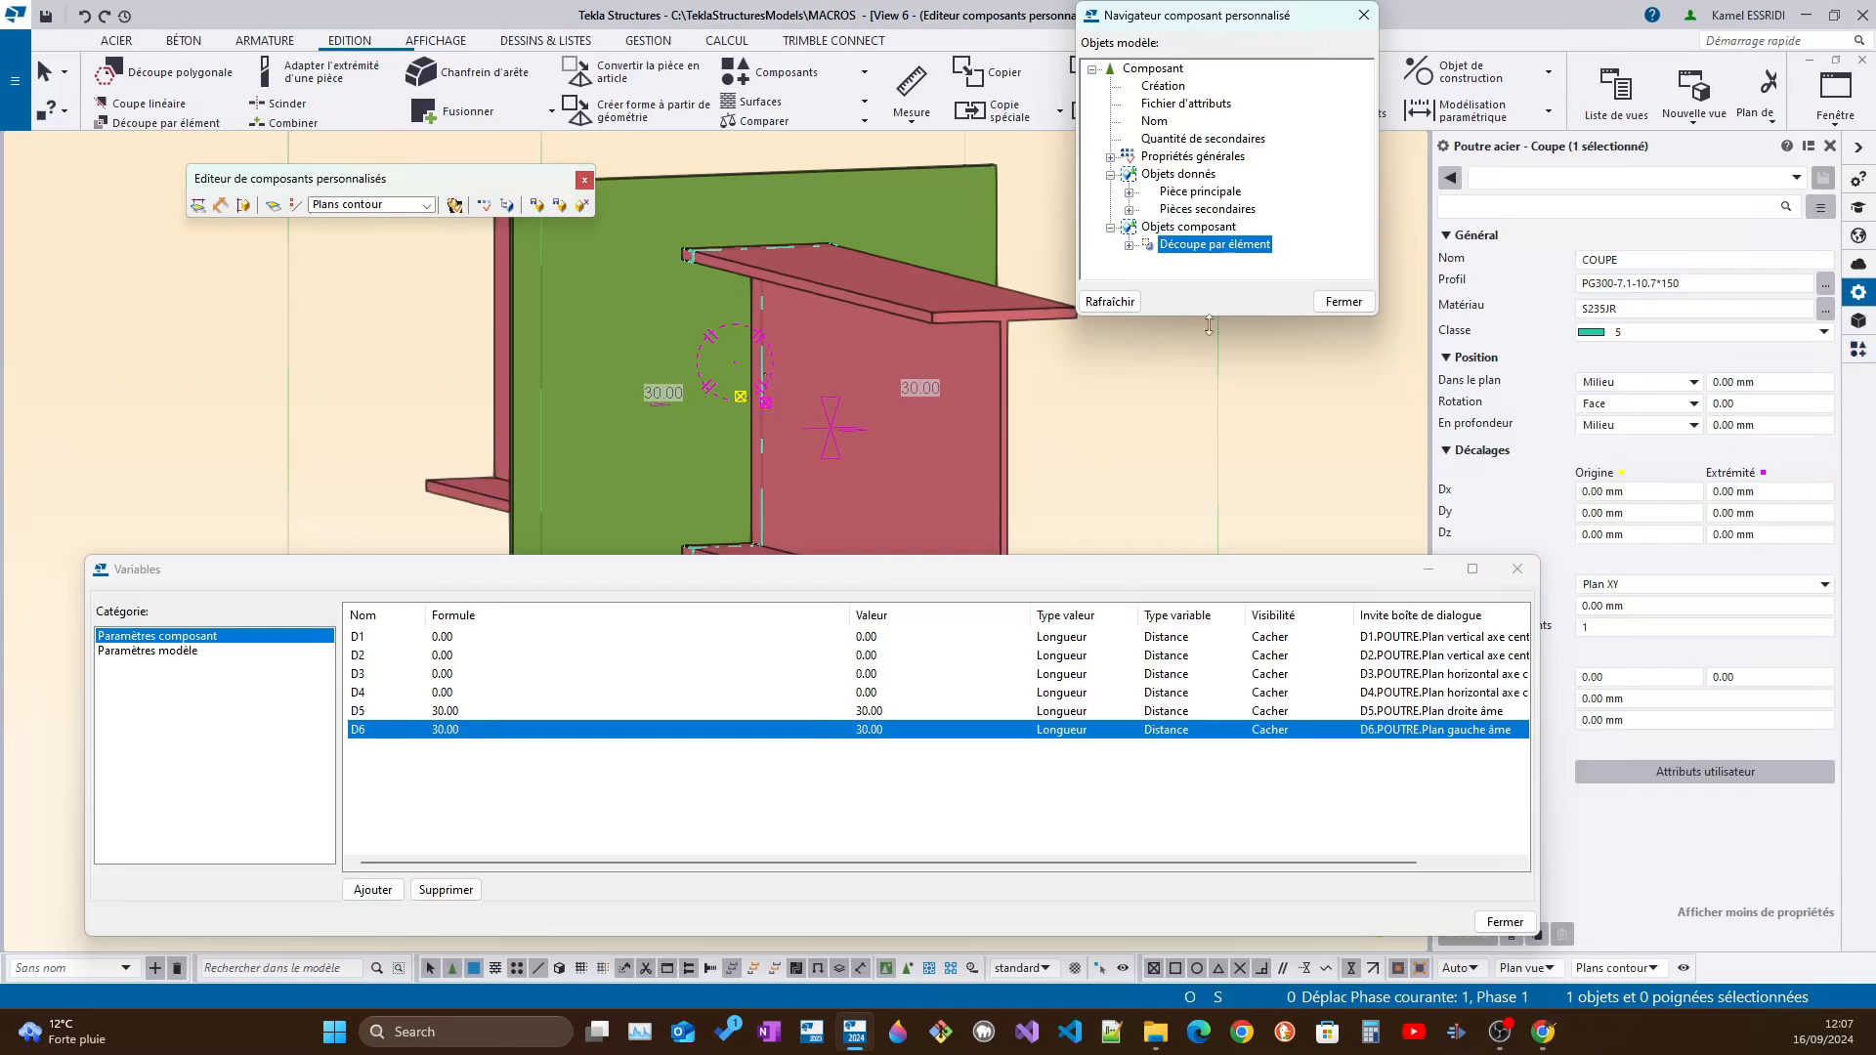
pyautogui.click(946, 311)
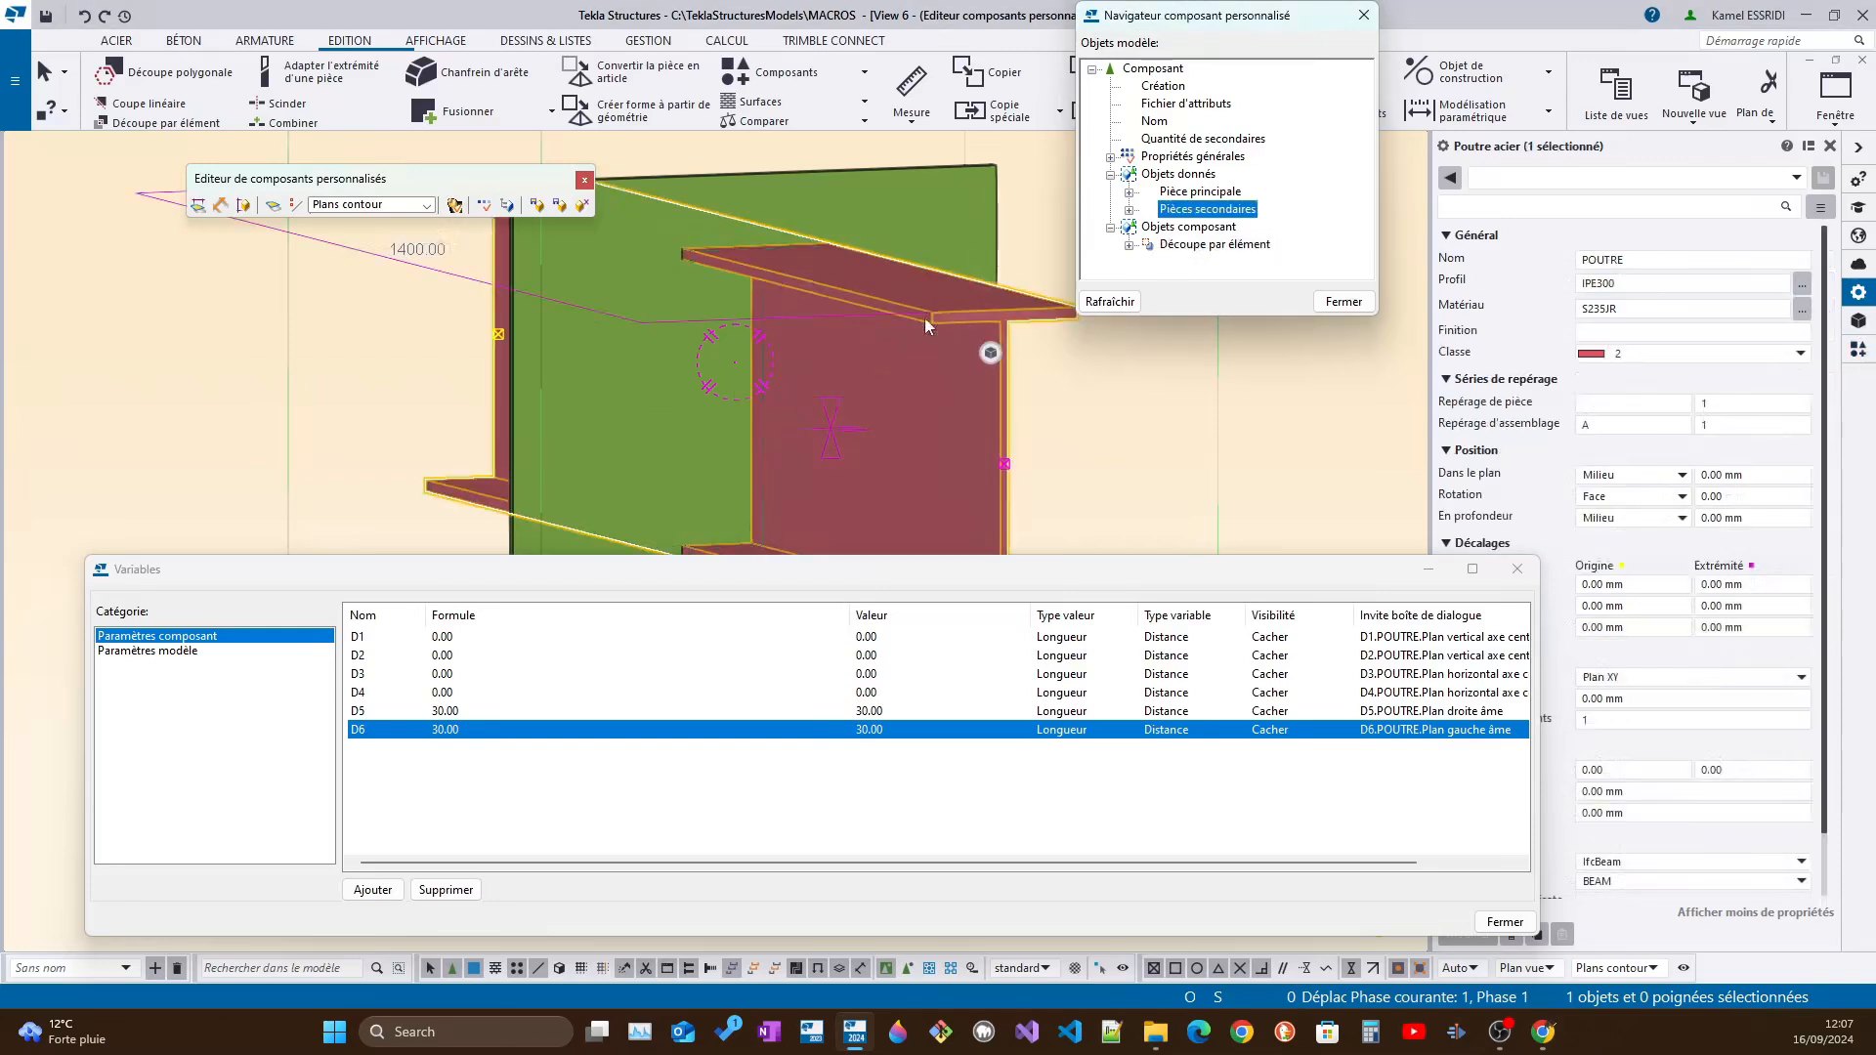
pyautogui.click(759, 309)
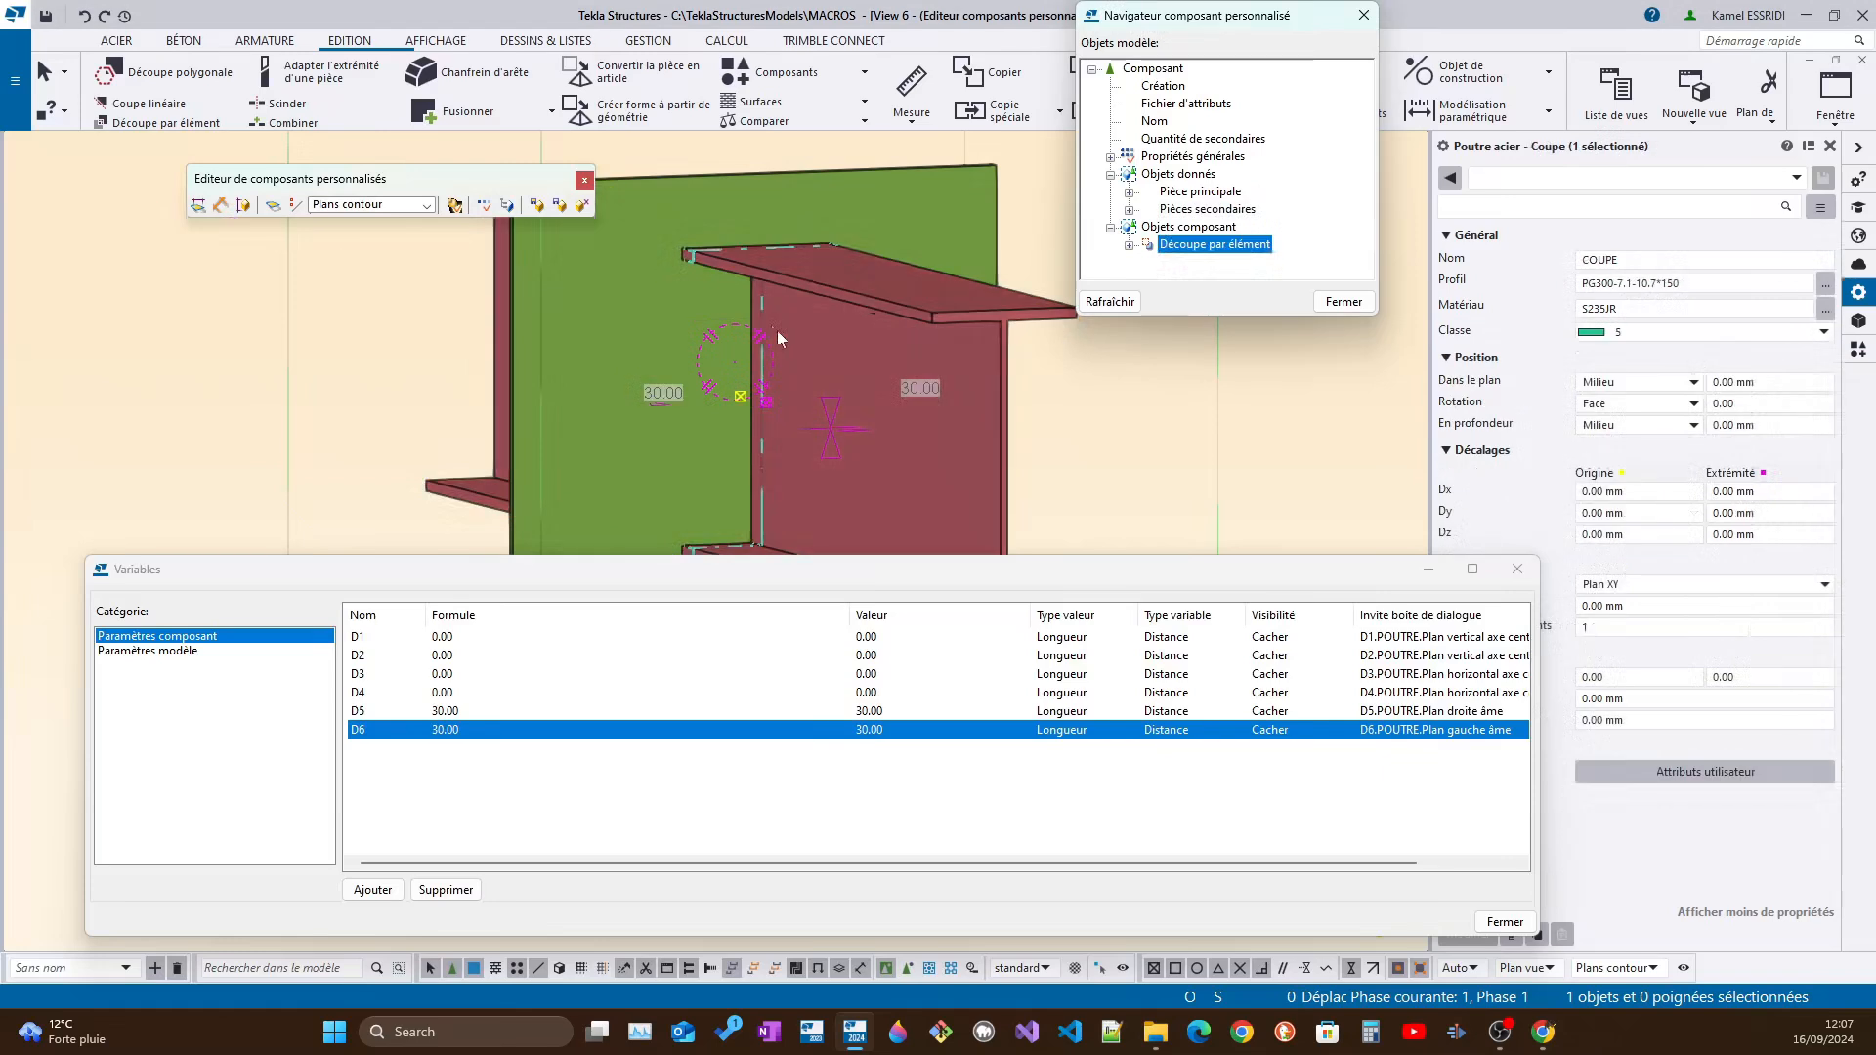
pyautogui.click(1596, 284)
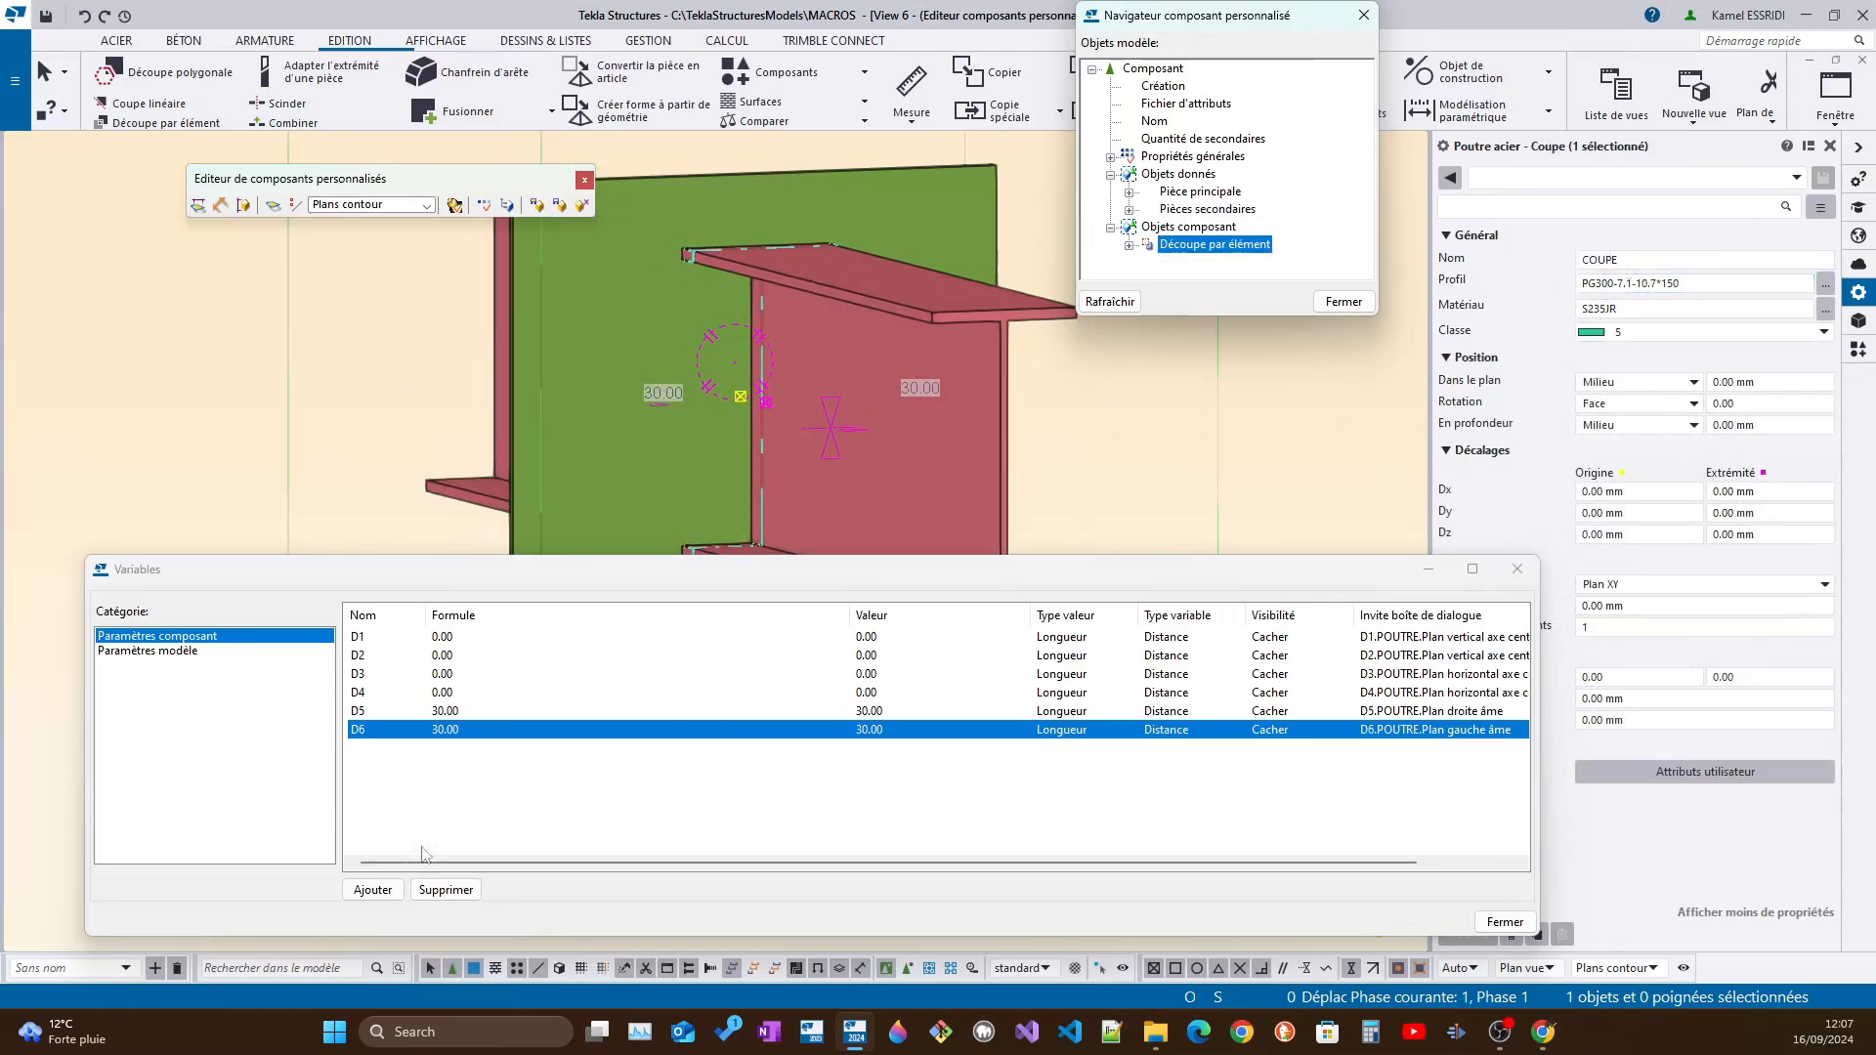
# Add four new parameter variables to the custom component
pyautogui.click(385, 891)
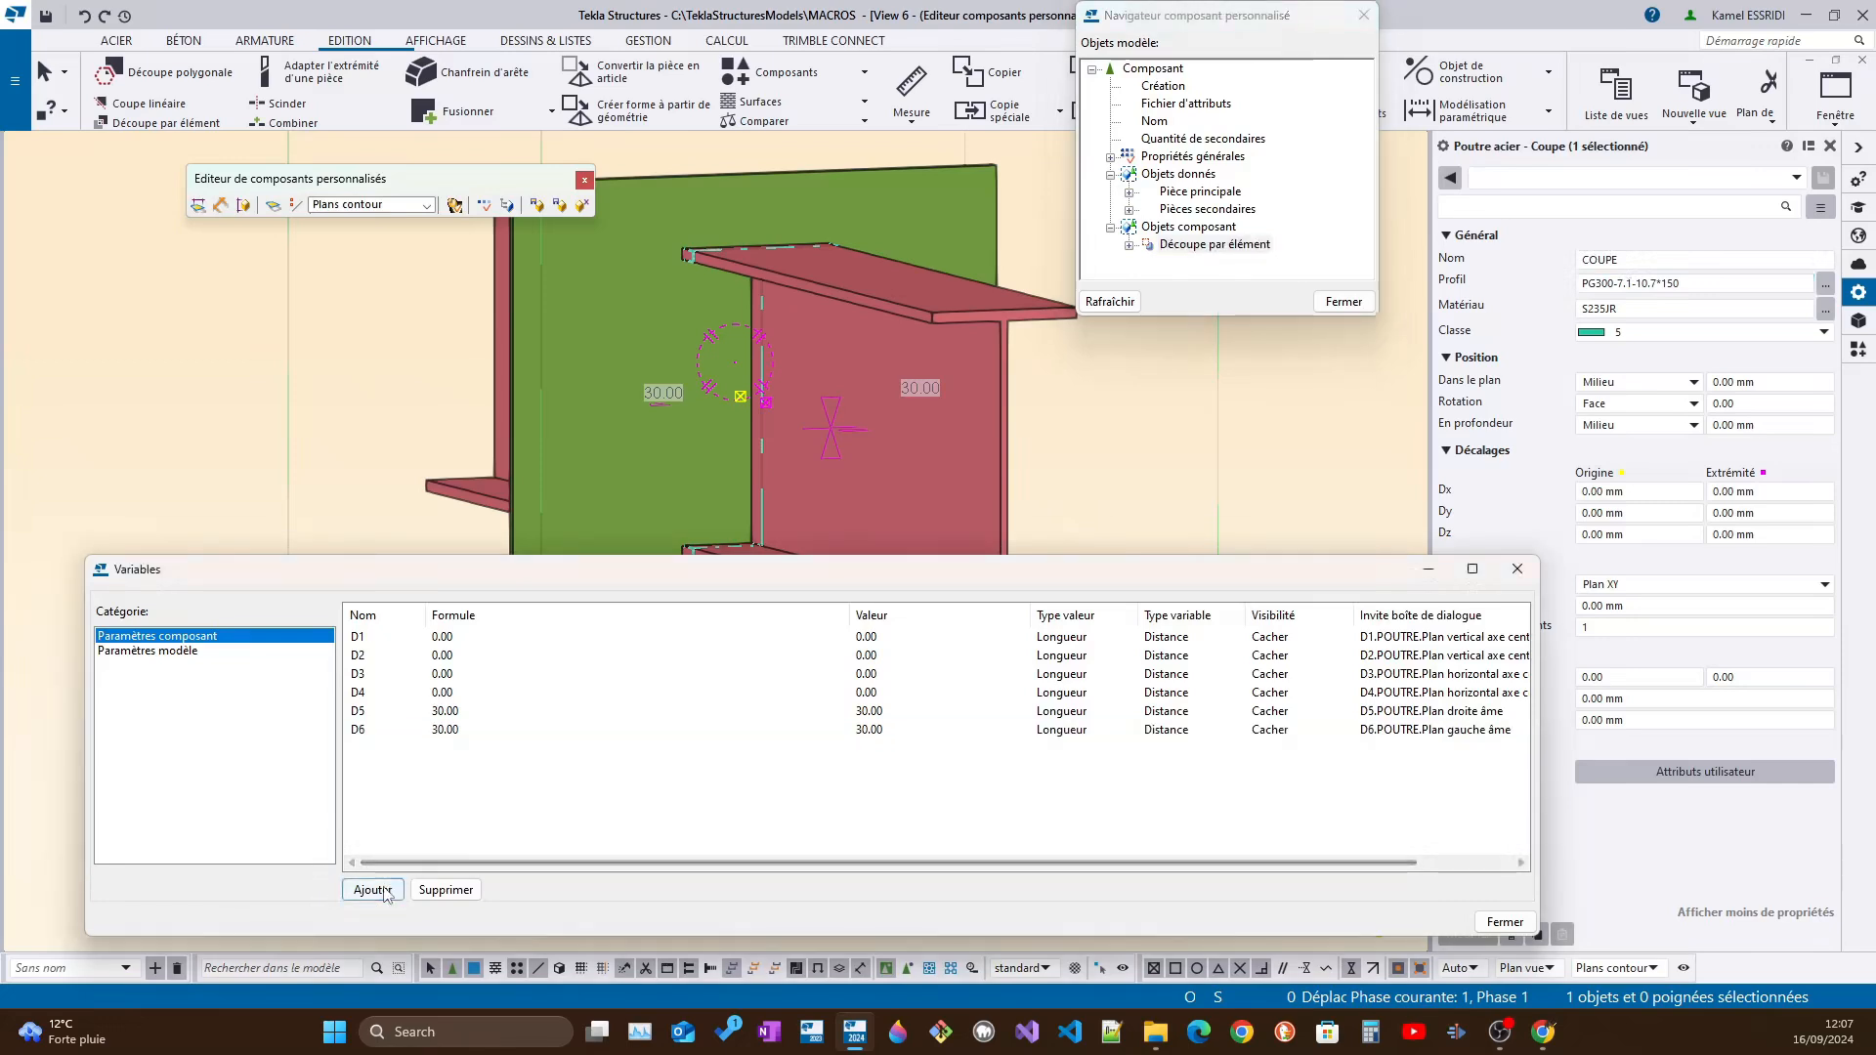
pyautogui.click(385, 891)
pyautogui.click(385, 892)
pyautogui.click(385, 892)
pyautogui.click(385, 891)
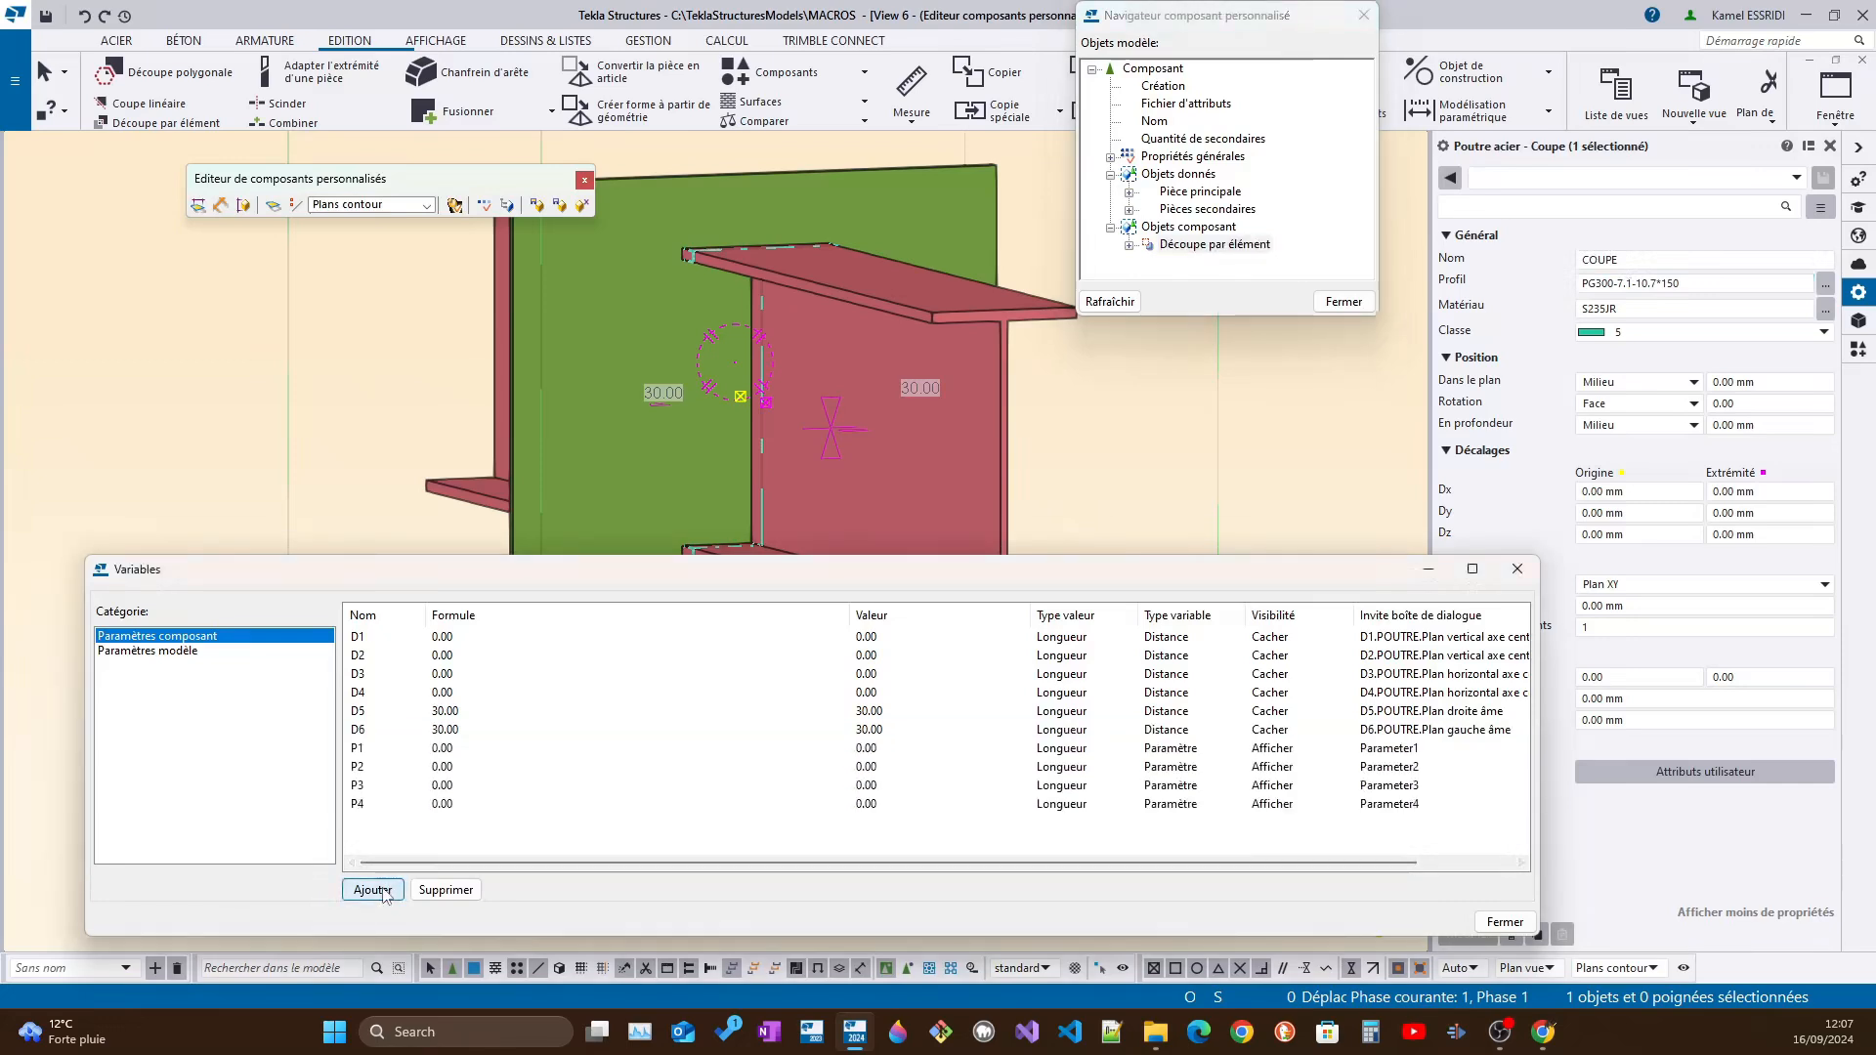
# Rename parameter P1 as ht and label it "hauteur coupe"
pyautogui.doubleClick(370, 748)
pyautogui.write('ht')
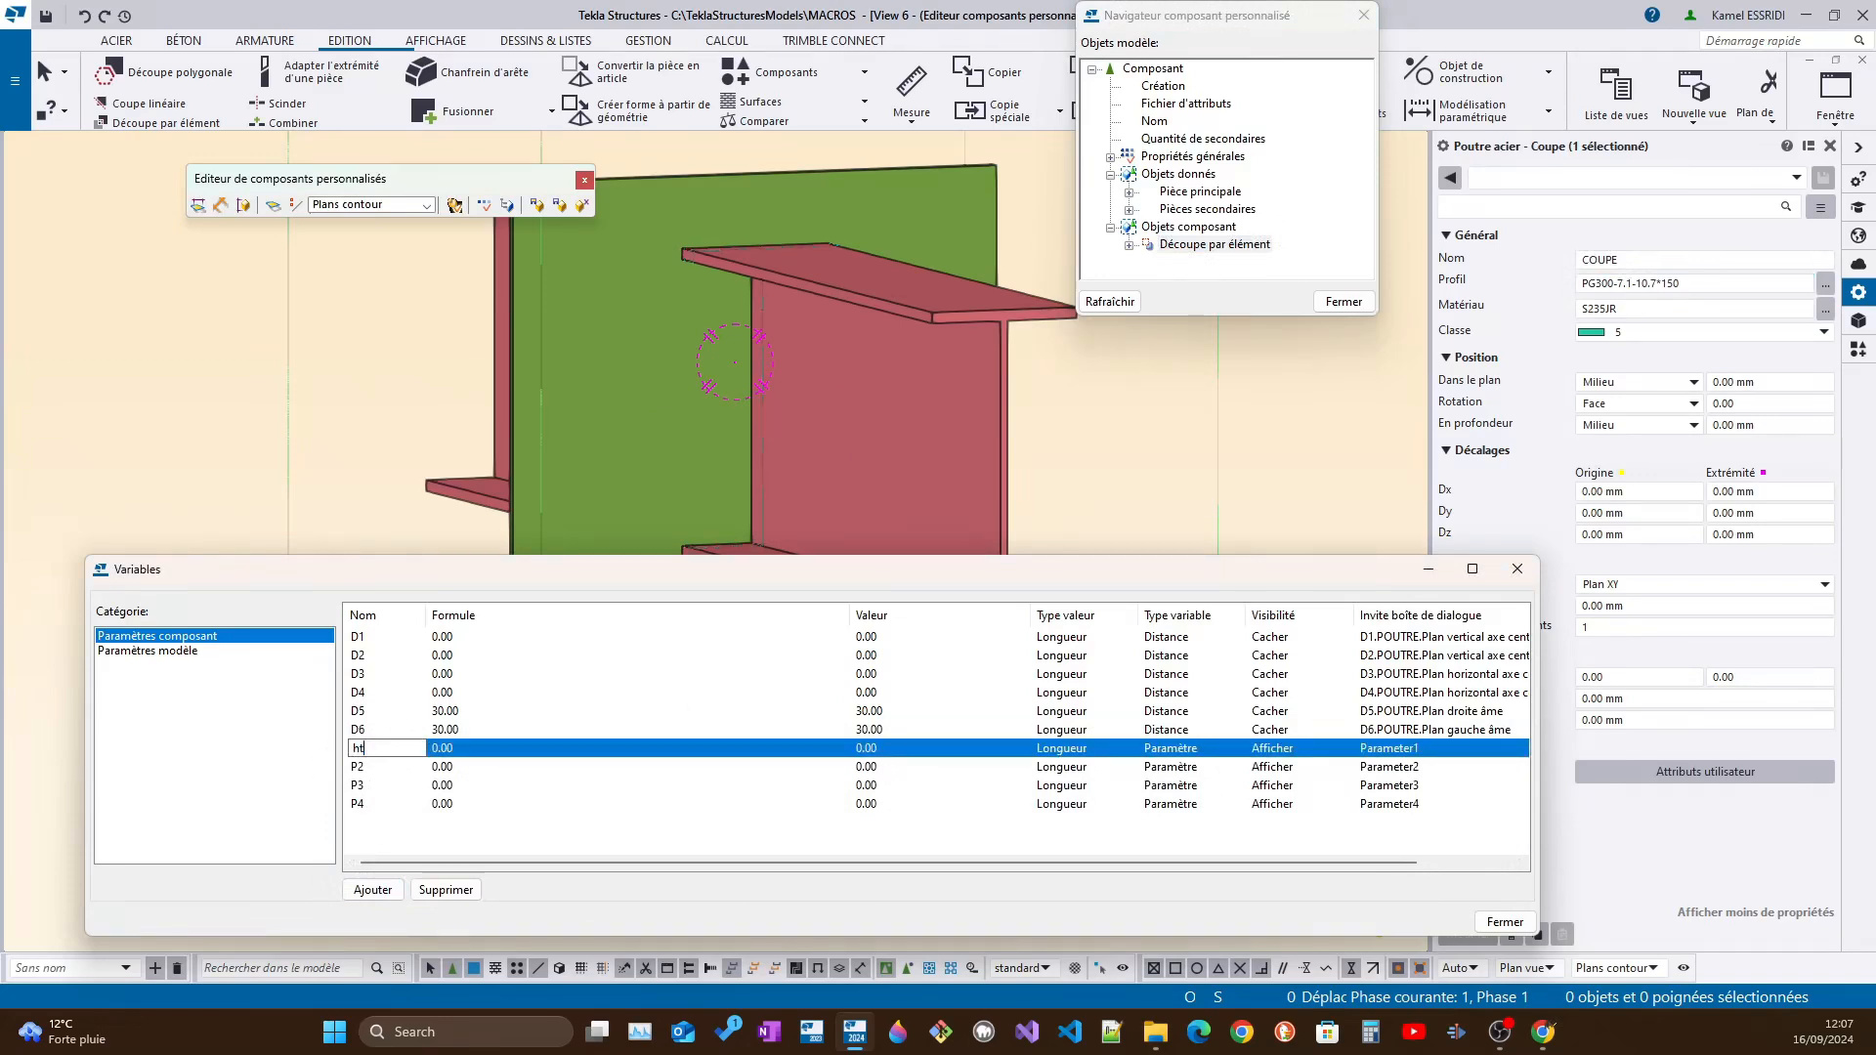
pyautogui.doubleClick(1431, 748)
pyautogui.write('hauteur coupe')
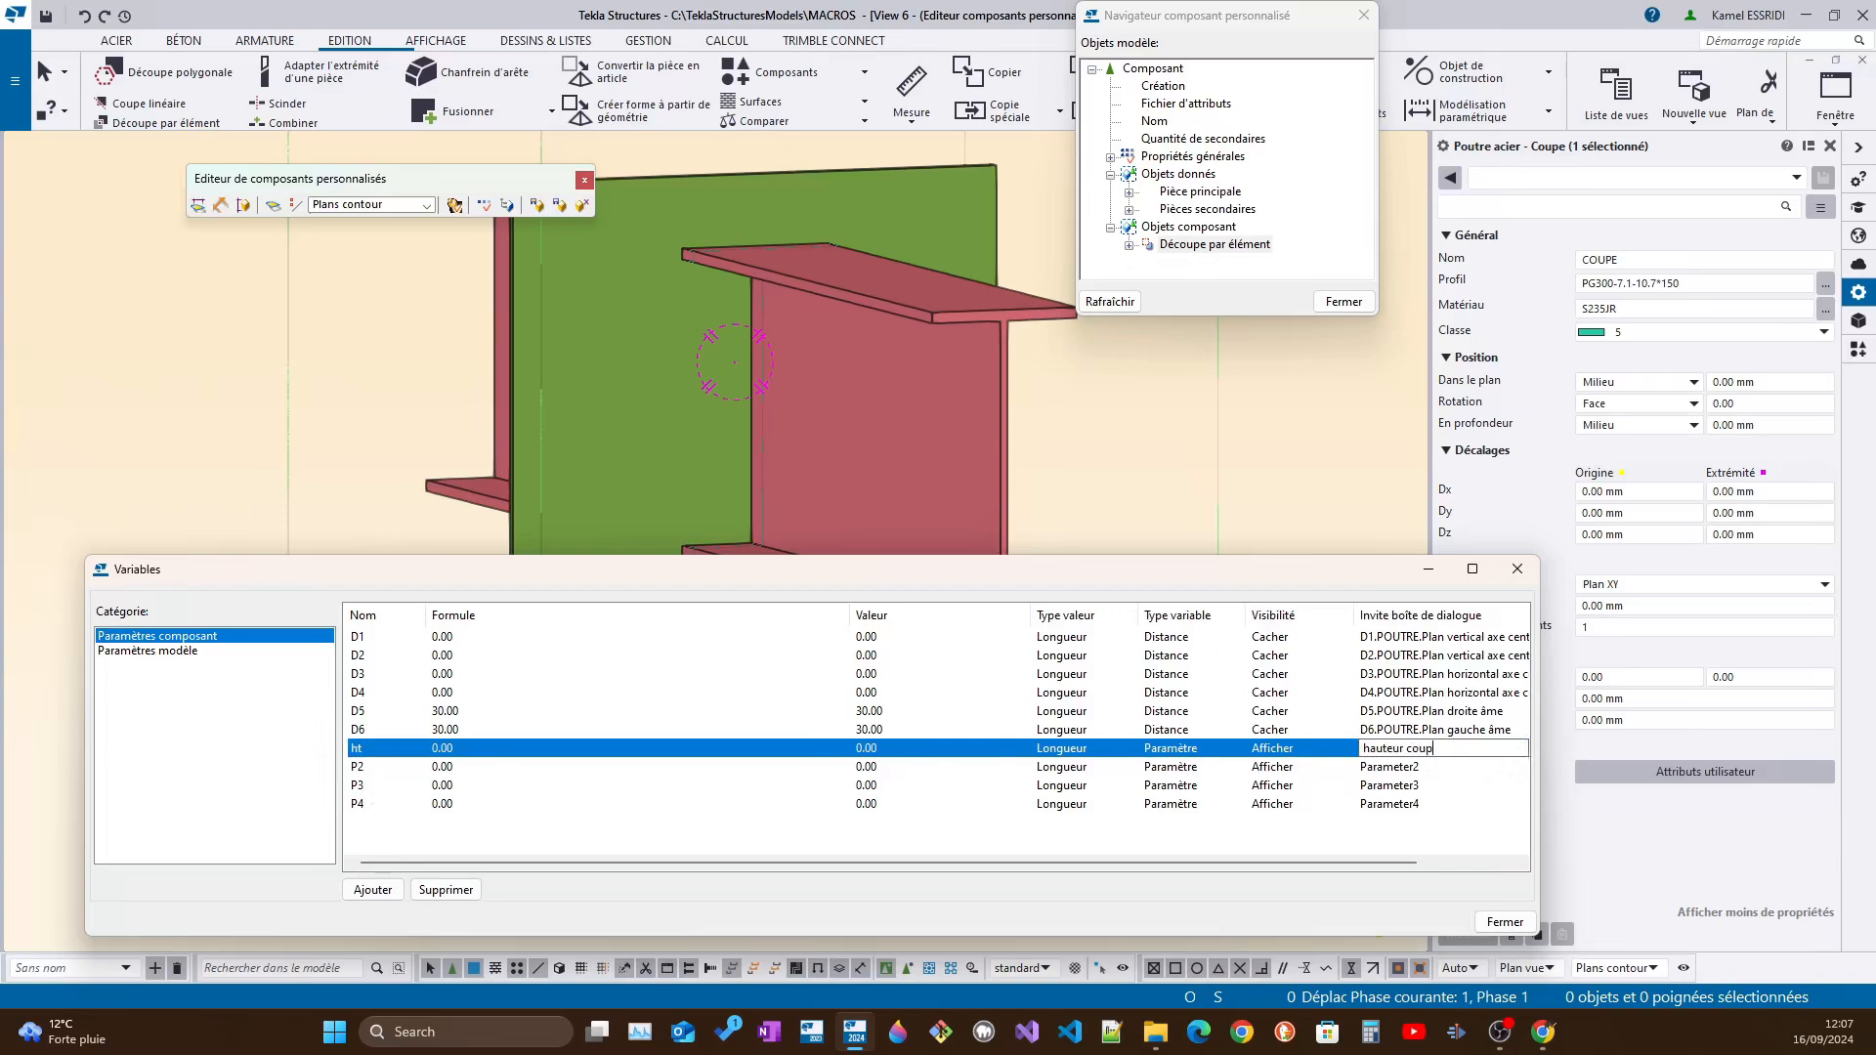
# Rename parameter P2 as lr and label it "largeur coupe"
pyautogui.doubleClick(366, 767)
pyautogui.write('l')
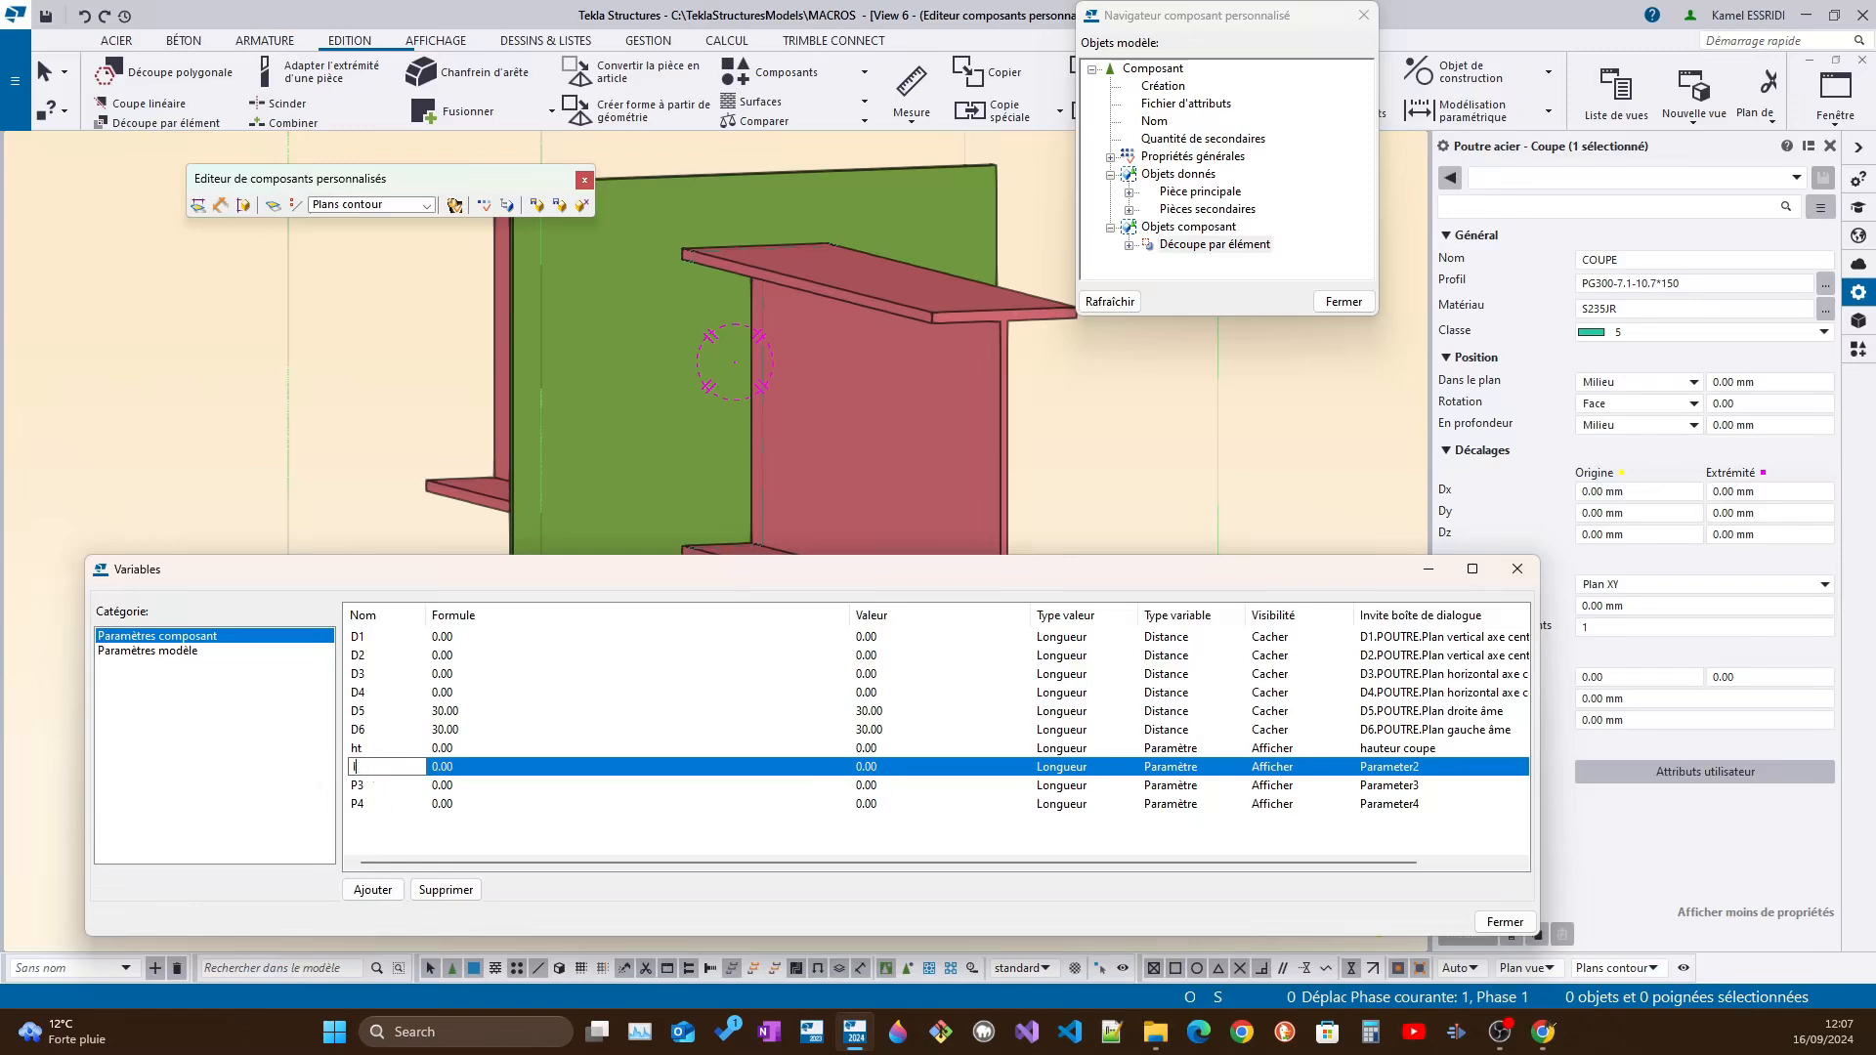
pyautogui.write('r')
pyautogui.click(1416, 769)
pyautogui.moveTo(1418, 770); pyautogui.dragTo(1295, 774)
pyautogui.write('lar')
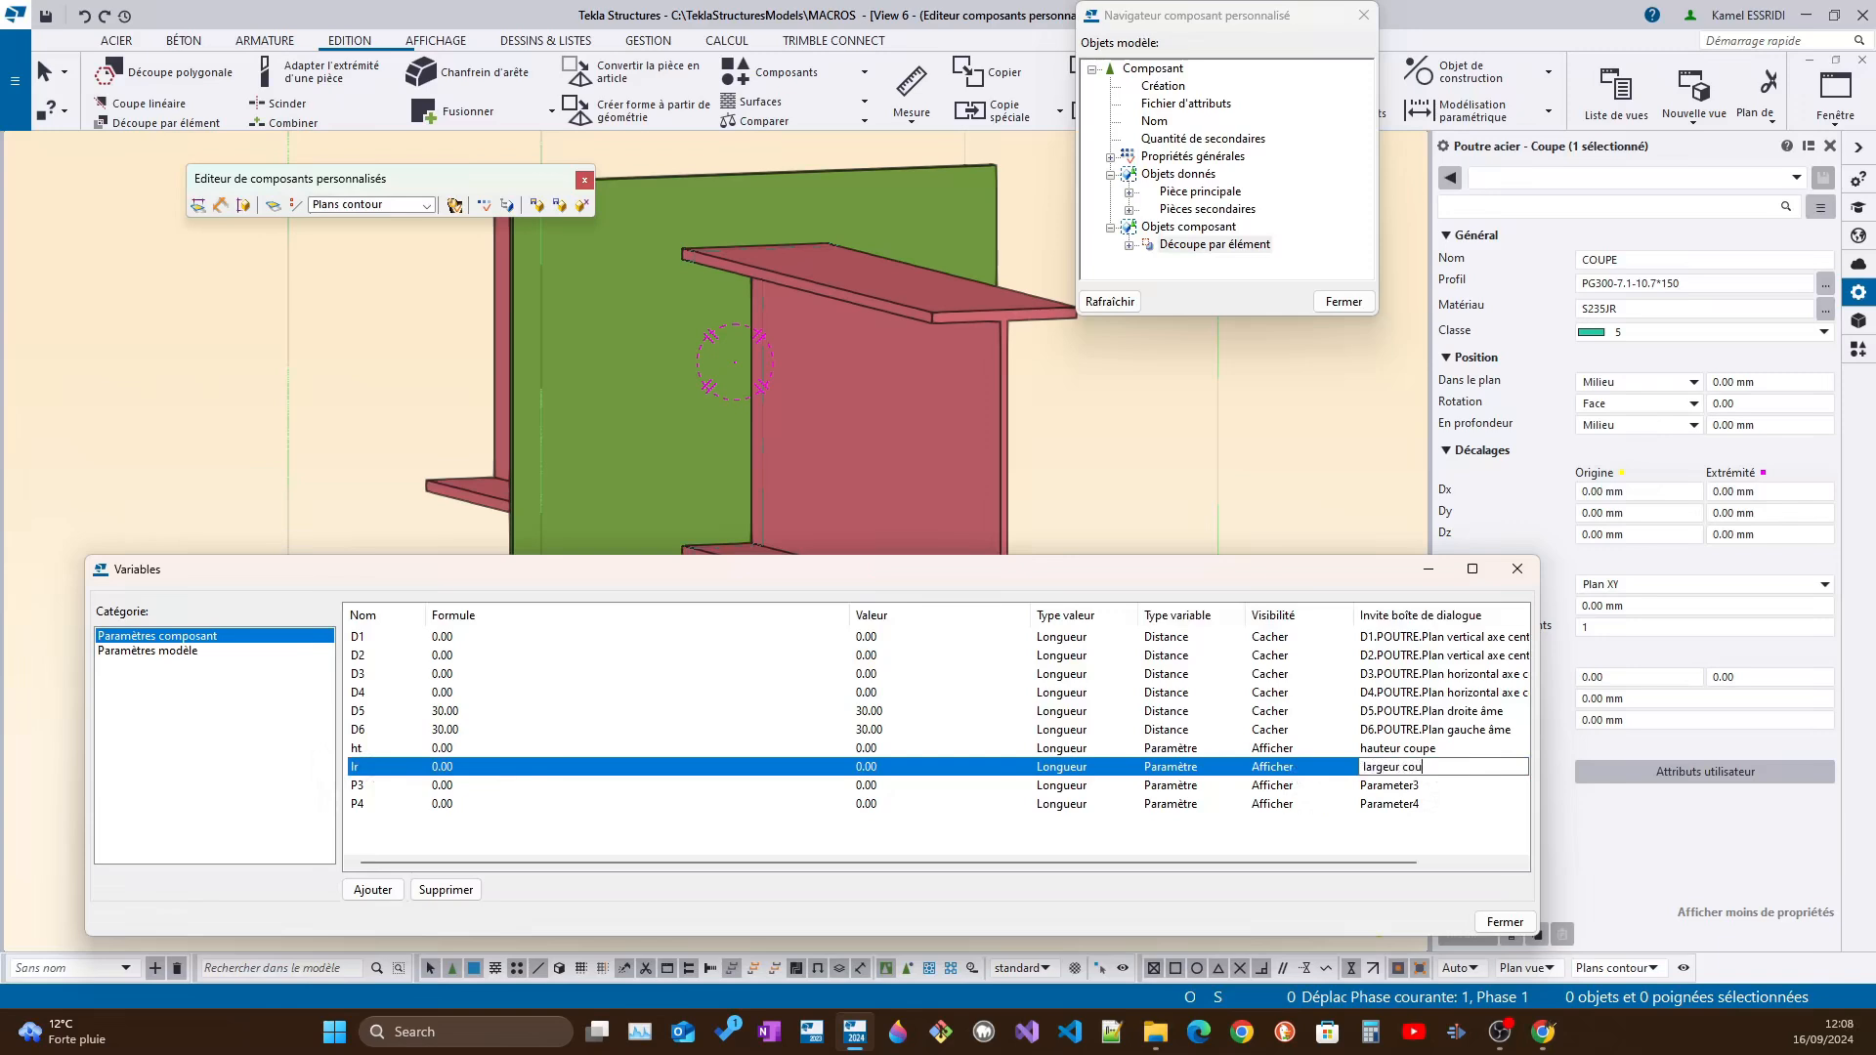
# Rename parameter P3 as eaile and label it "epaisseur ailes"
pyautogui.click(377, 787)
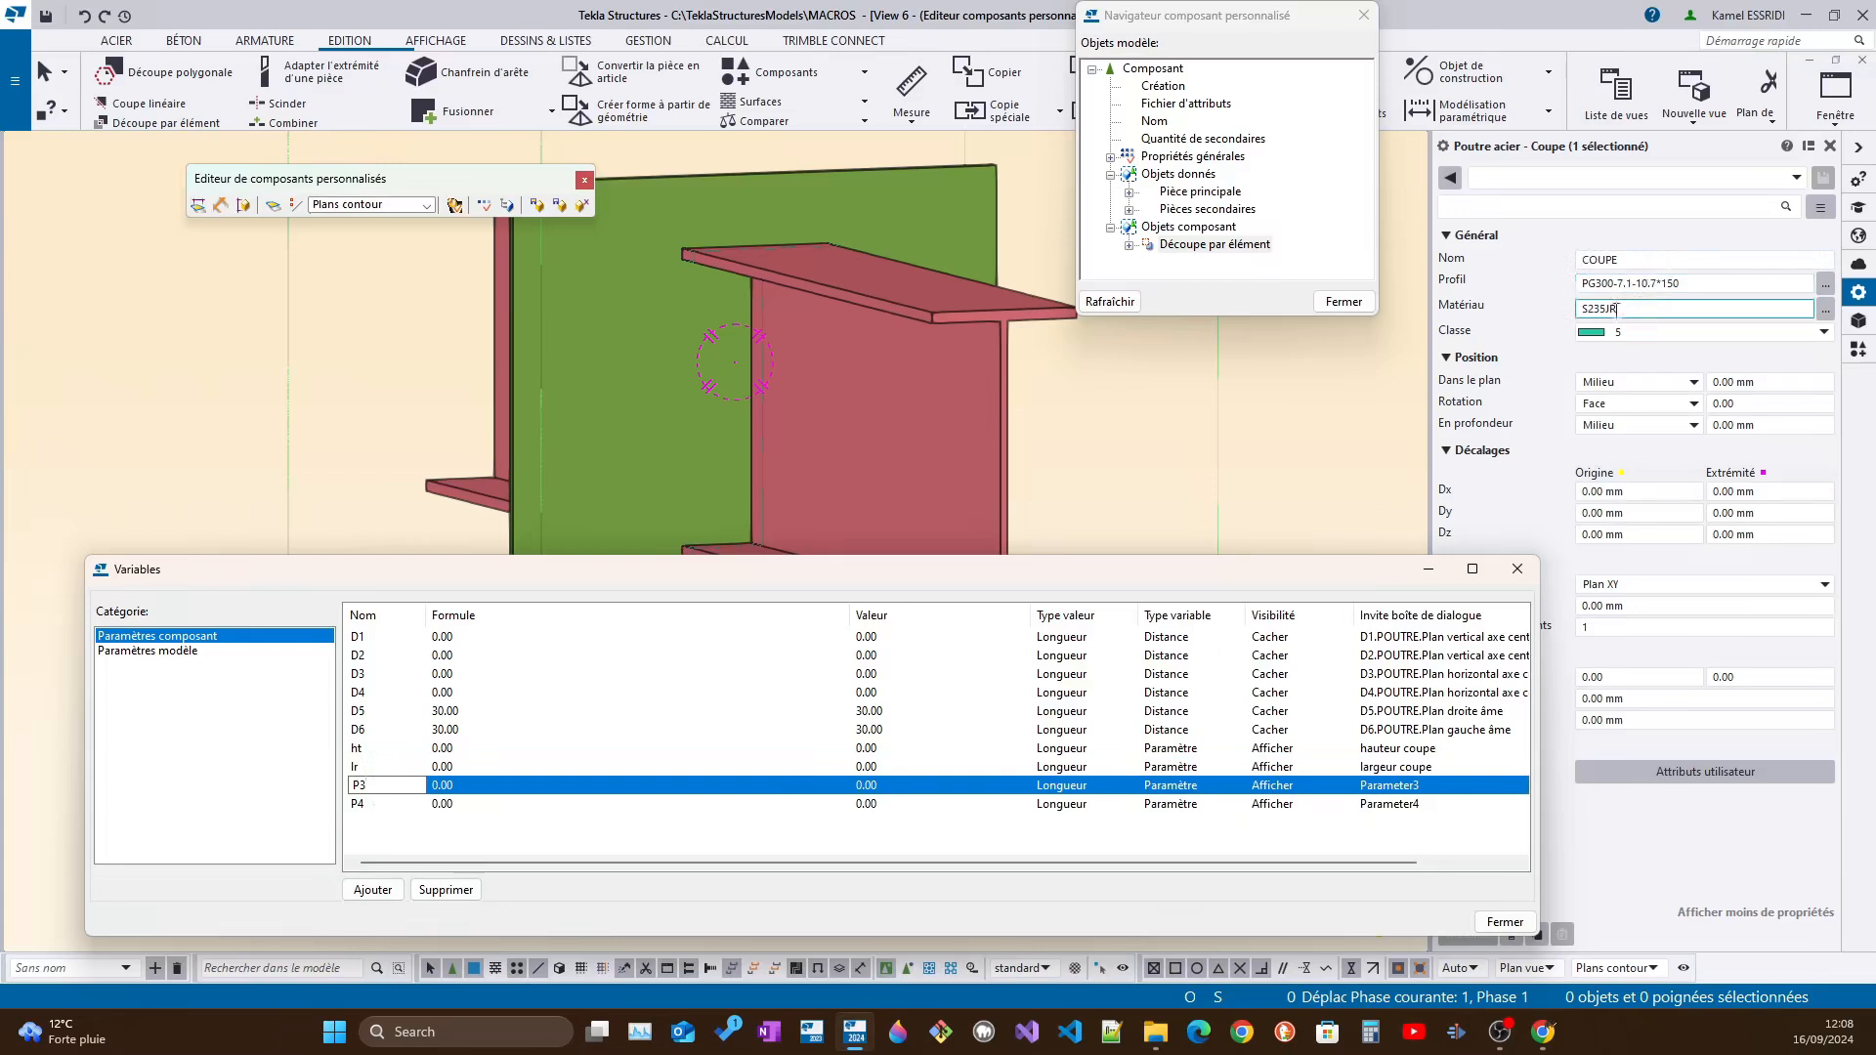
pyautogui.moveTo(376, 783); pyautogui.dragTo(289, 784)
pyautogui.write('eaile')
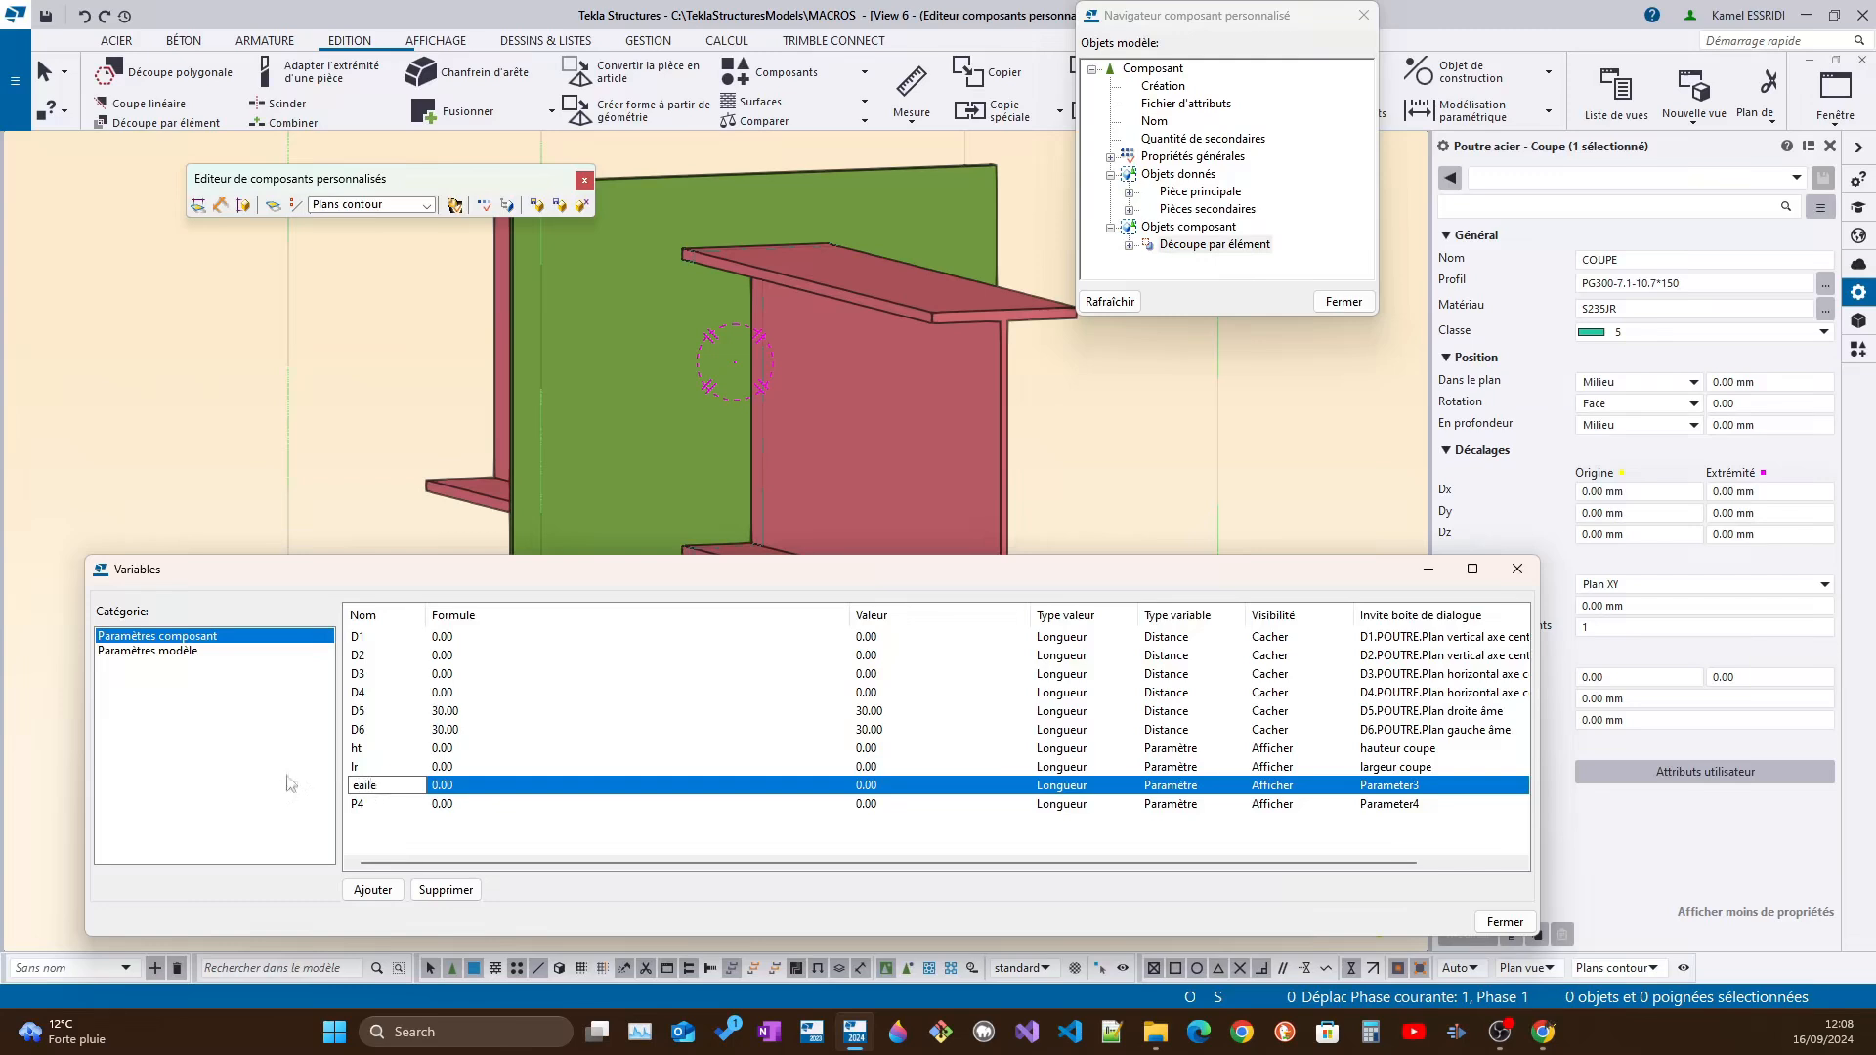
pyautogui.click(1407, 788)
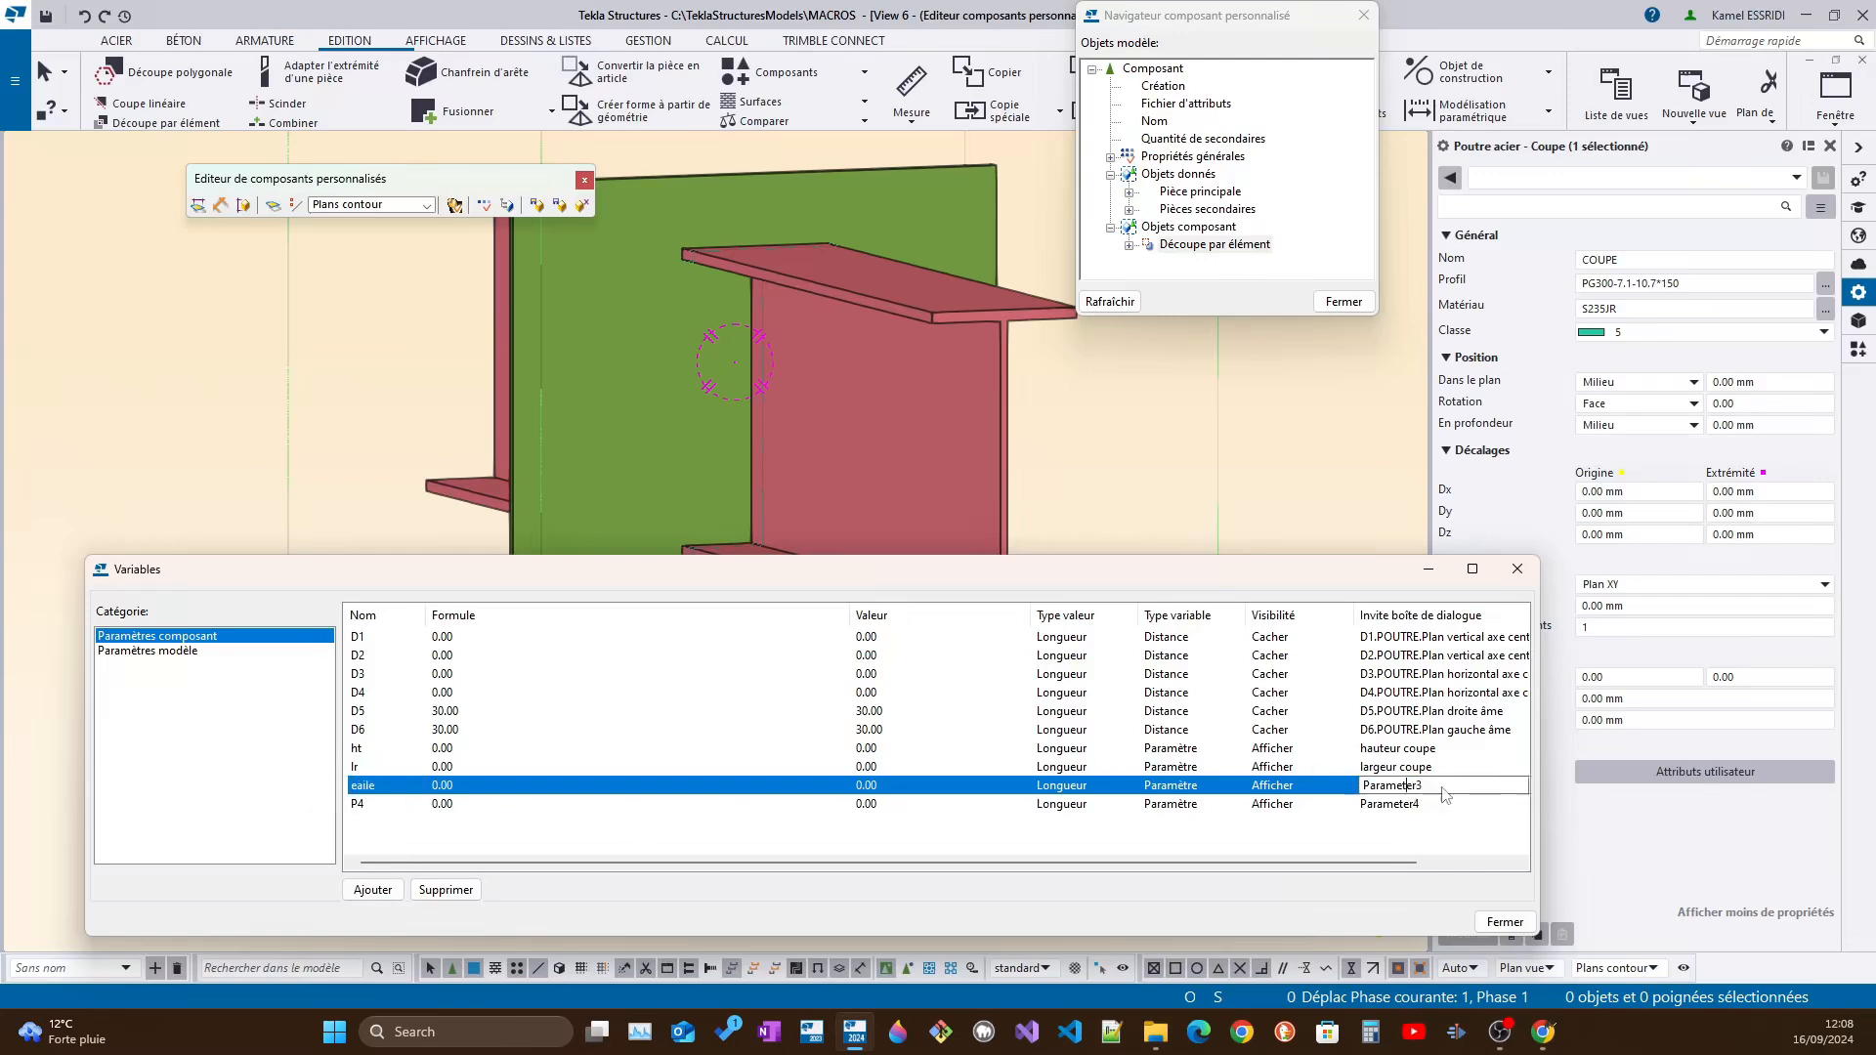
pyautogui.write('r')
pyautogui.write('paisseur')
# Rename parameter P4 as eame and label it "epaisseur ame"
pyautogui.click(383, 805)
pyautogui.write('e')
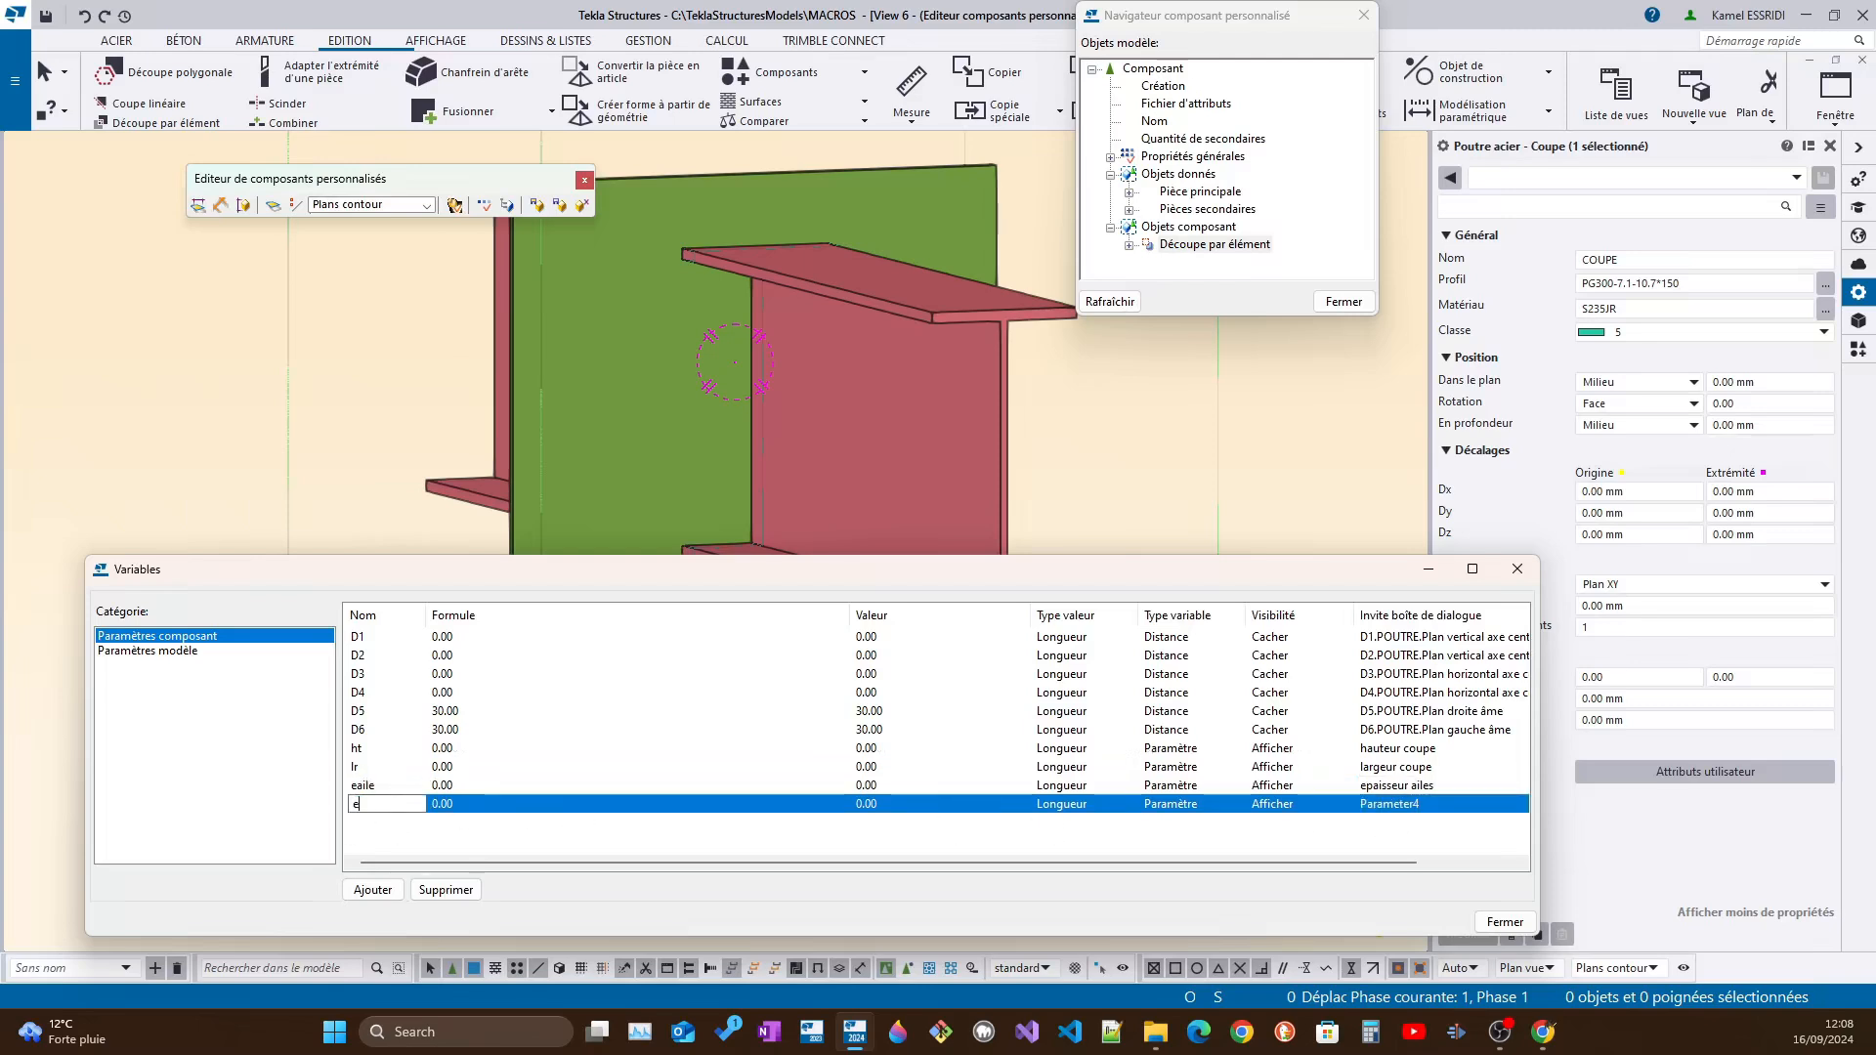
pyautogui.write('ame')
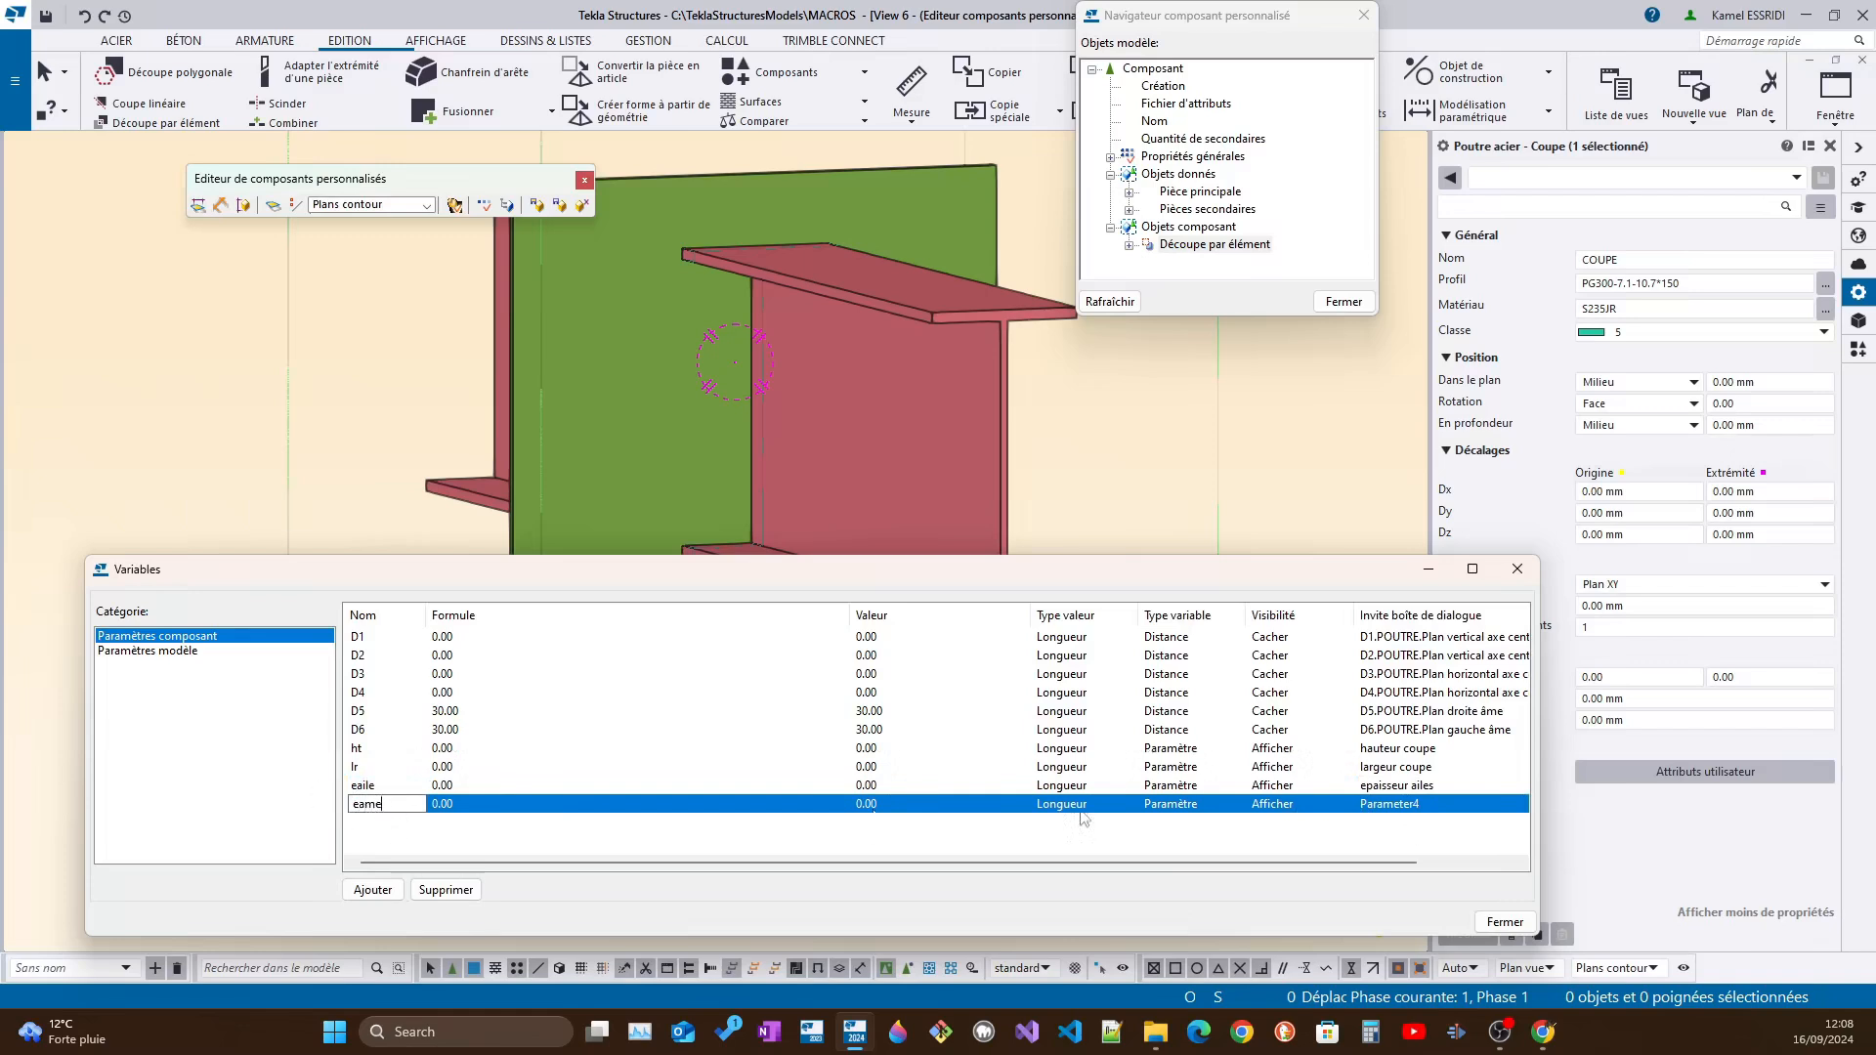
pyautogui.click(1366, 804)
pyautogui.write('e')
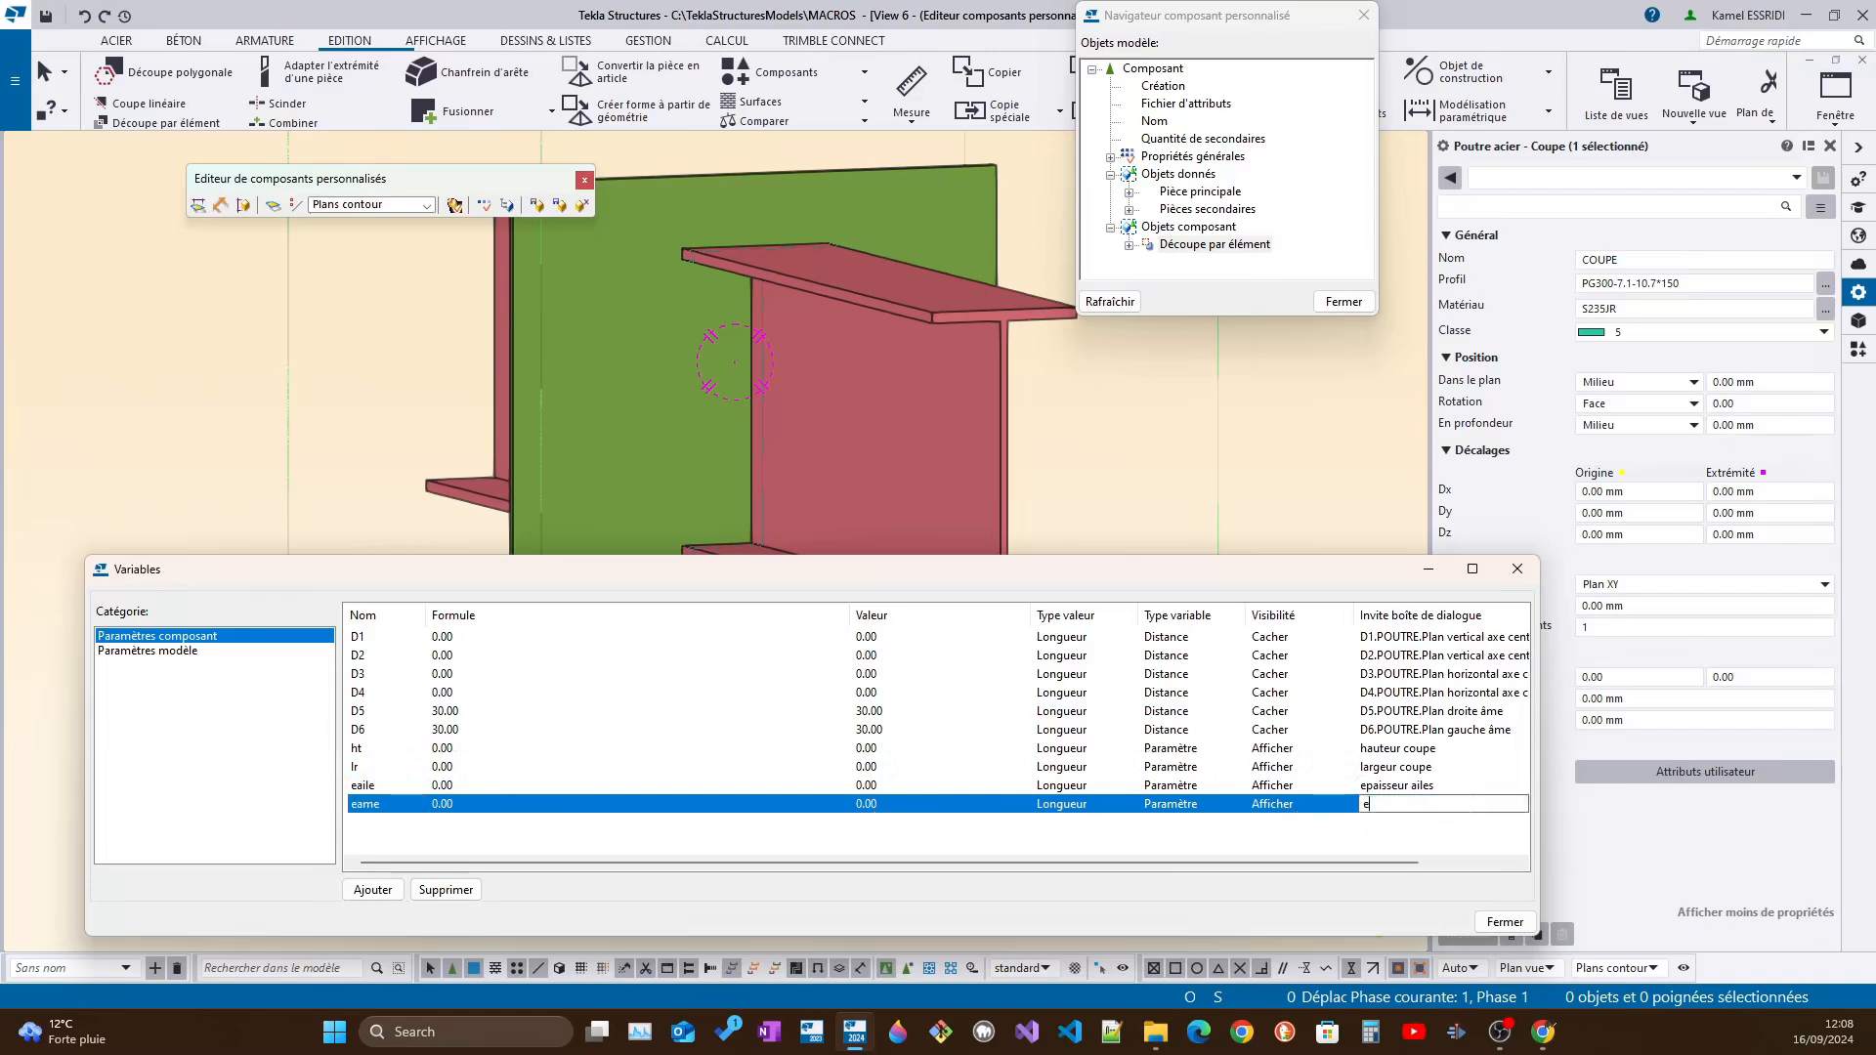
pyautogui.write('paisseur ame')
pyautogui.press('Return')
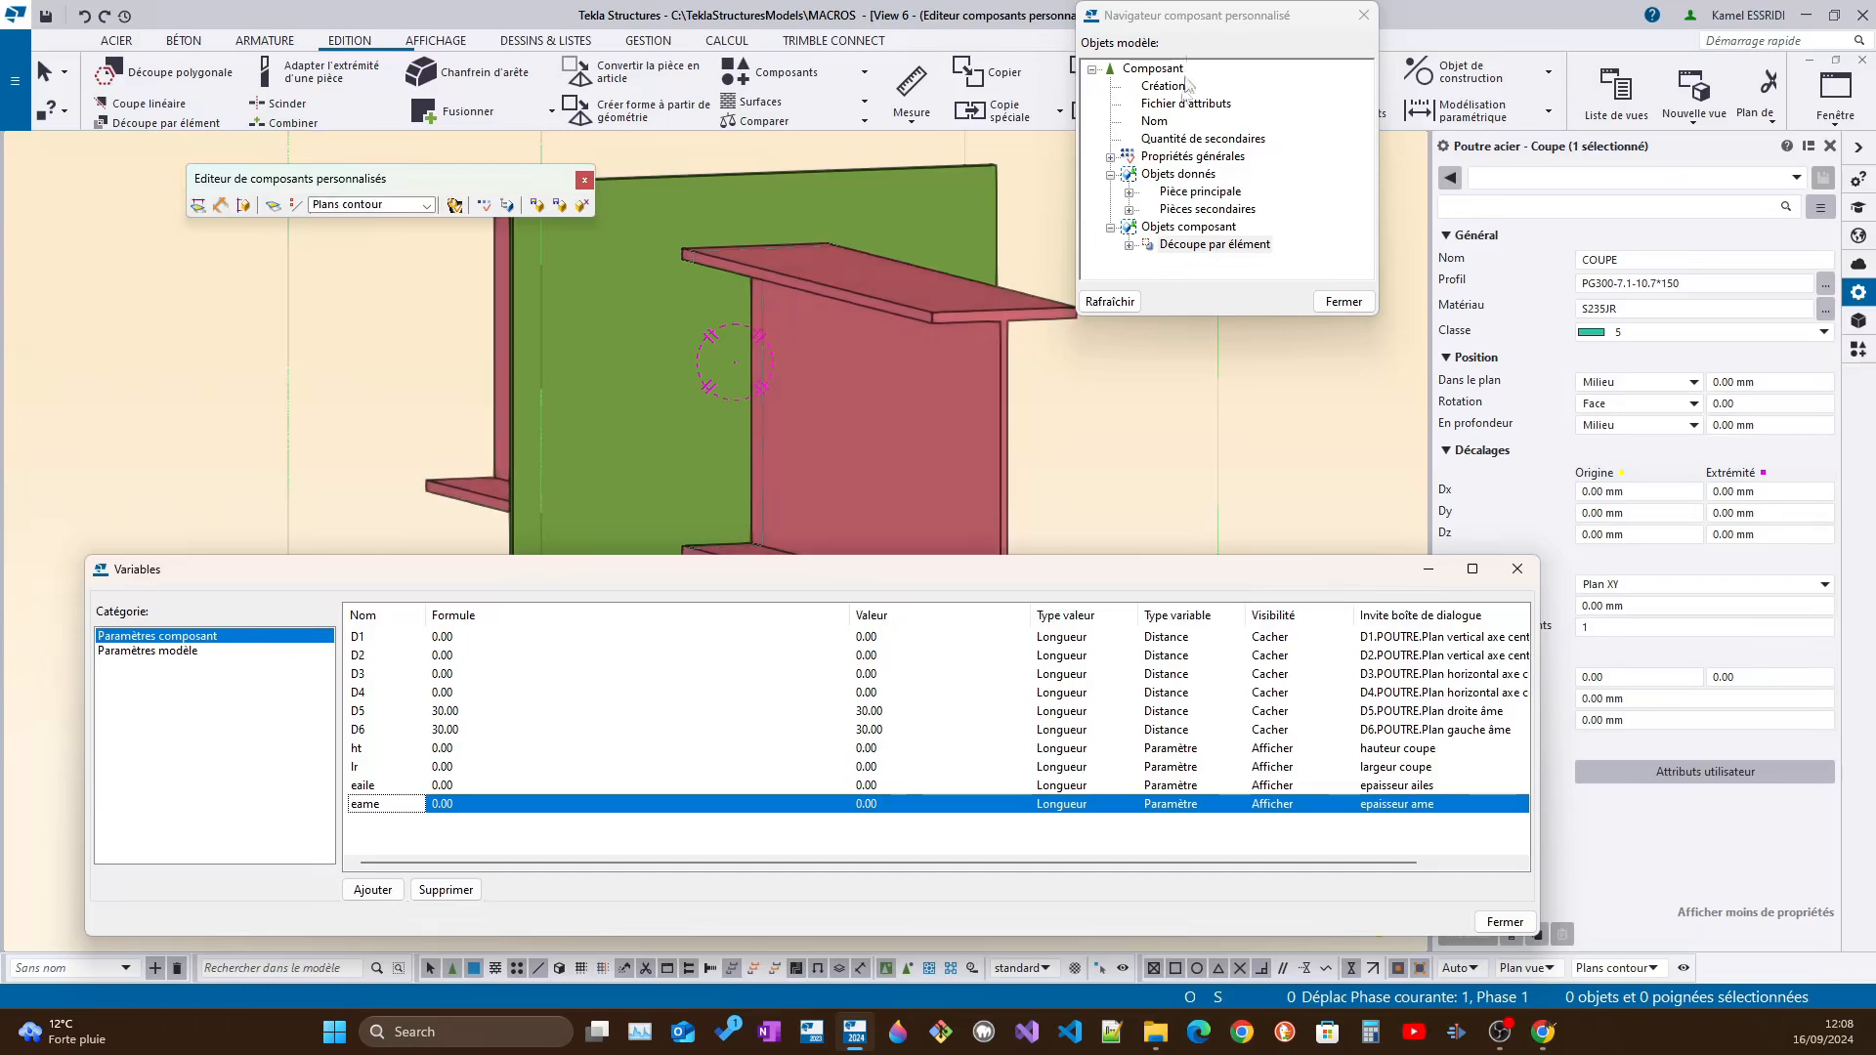
# Select the beam and expand its profile properties under the secondary parts in the component browser
pyautogui.moveTo(1199, 23); pyautogui.dragTo(1217, 78)
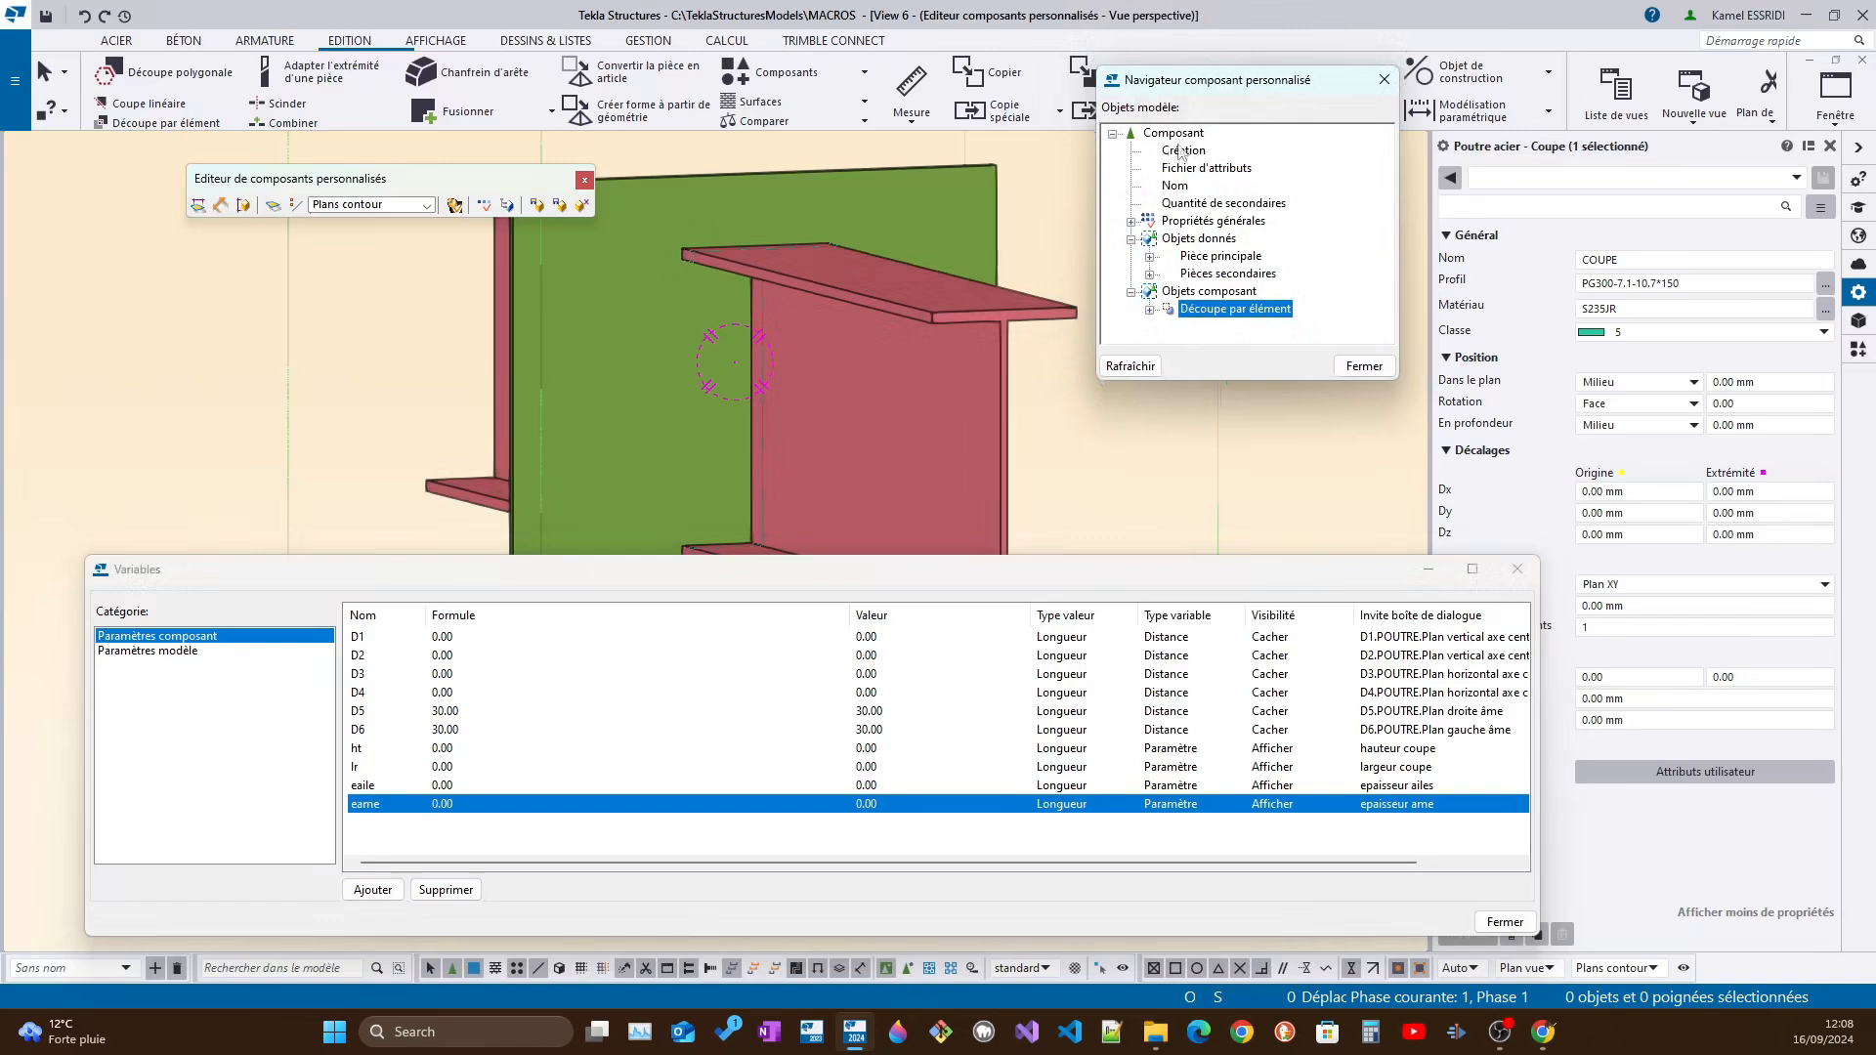
pyautogui.click(954, 317)
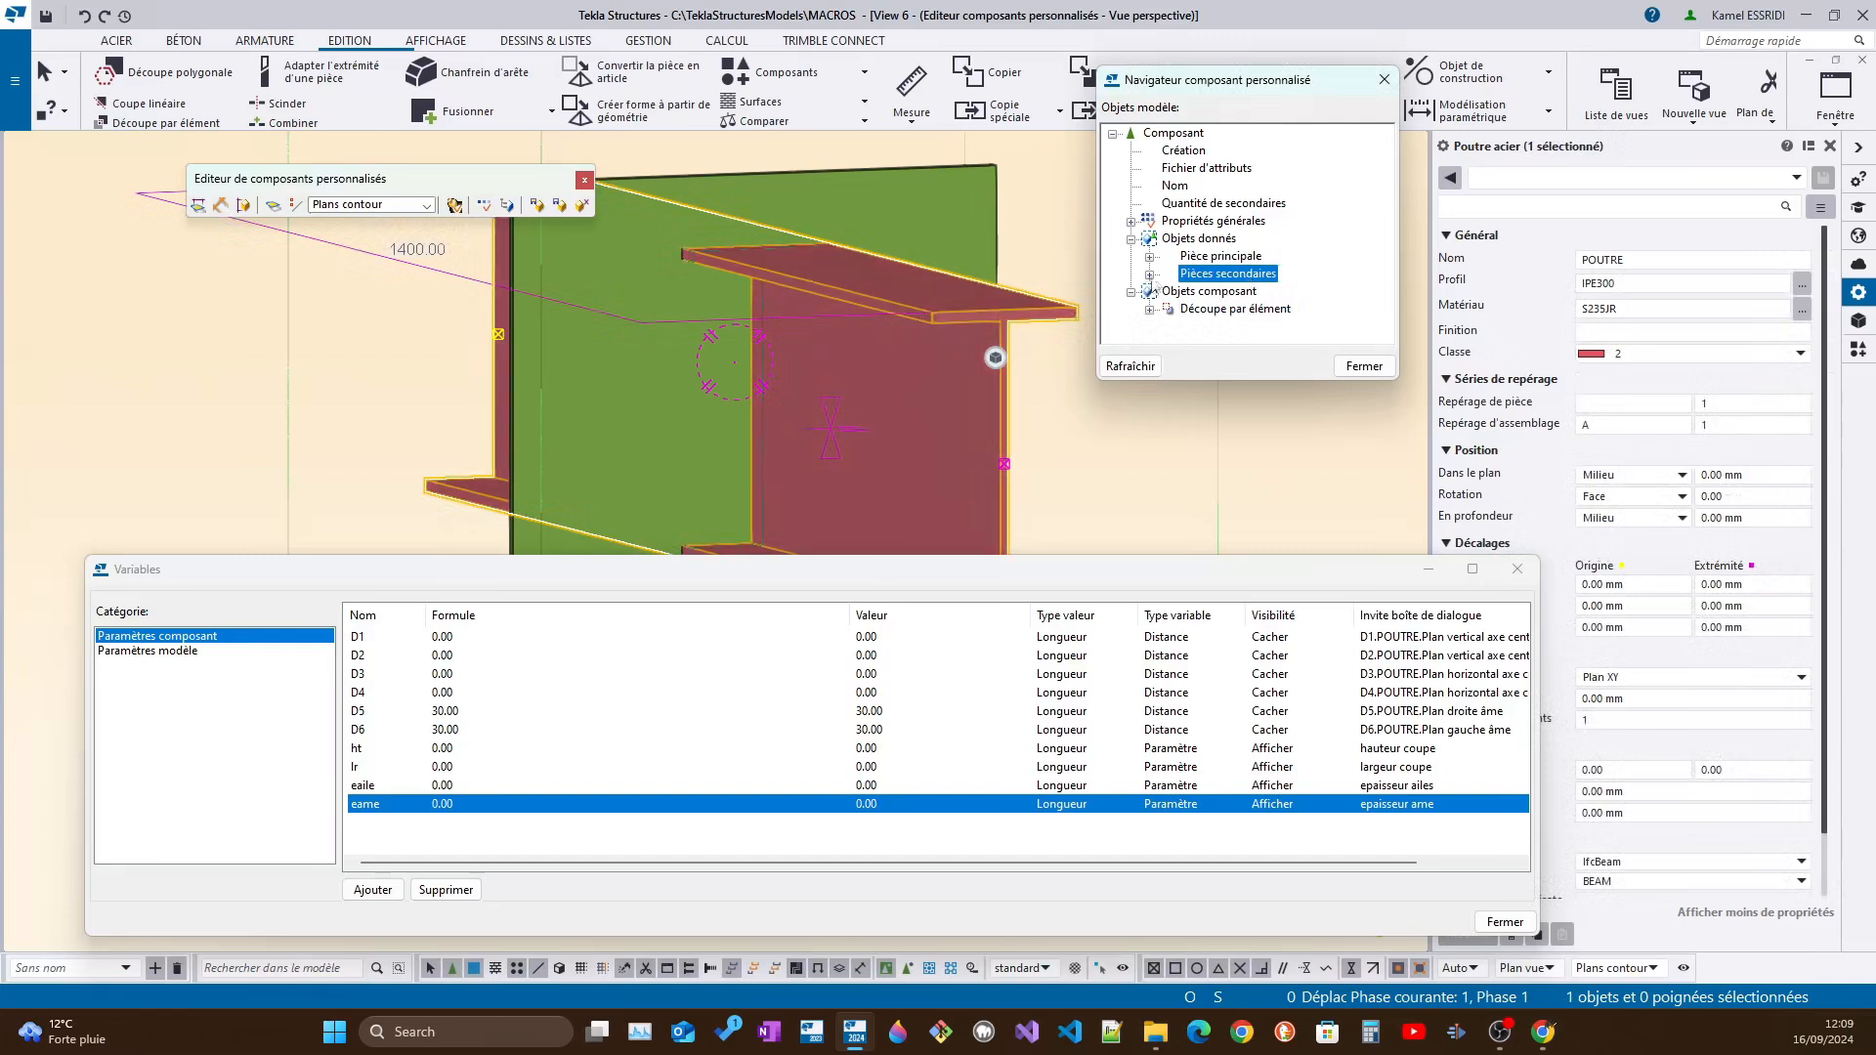
pyautogui.click(1150, 275)
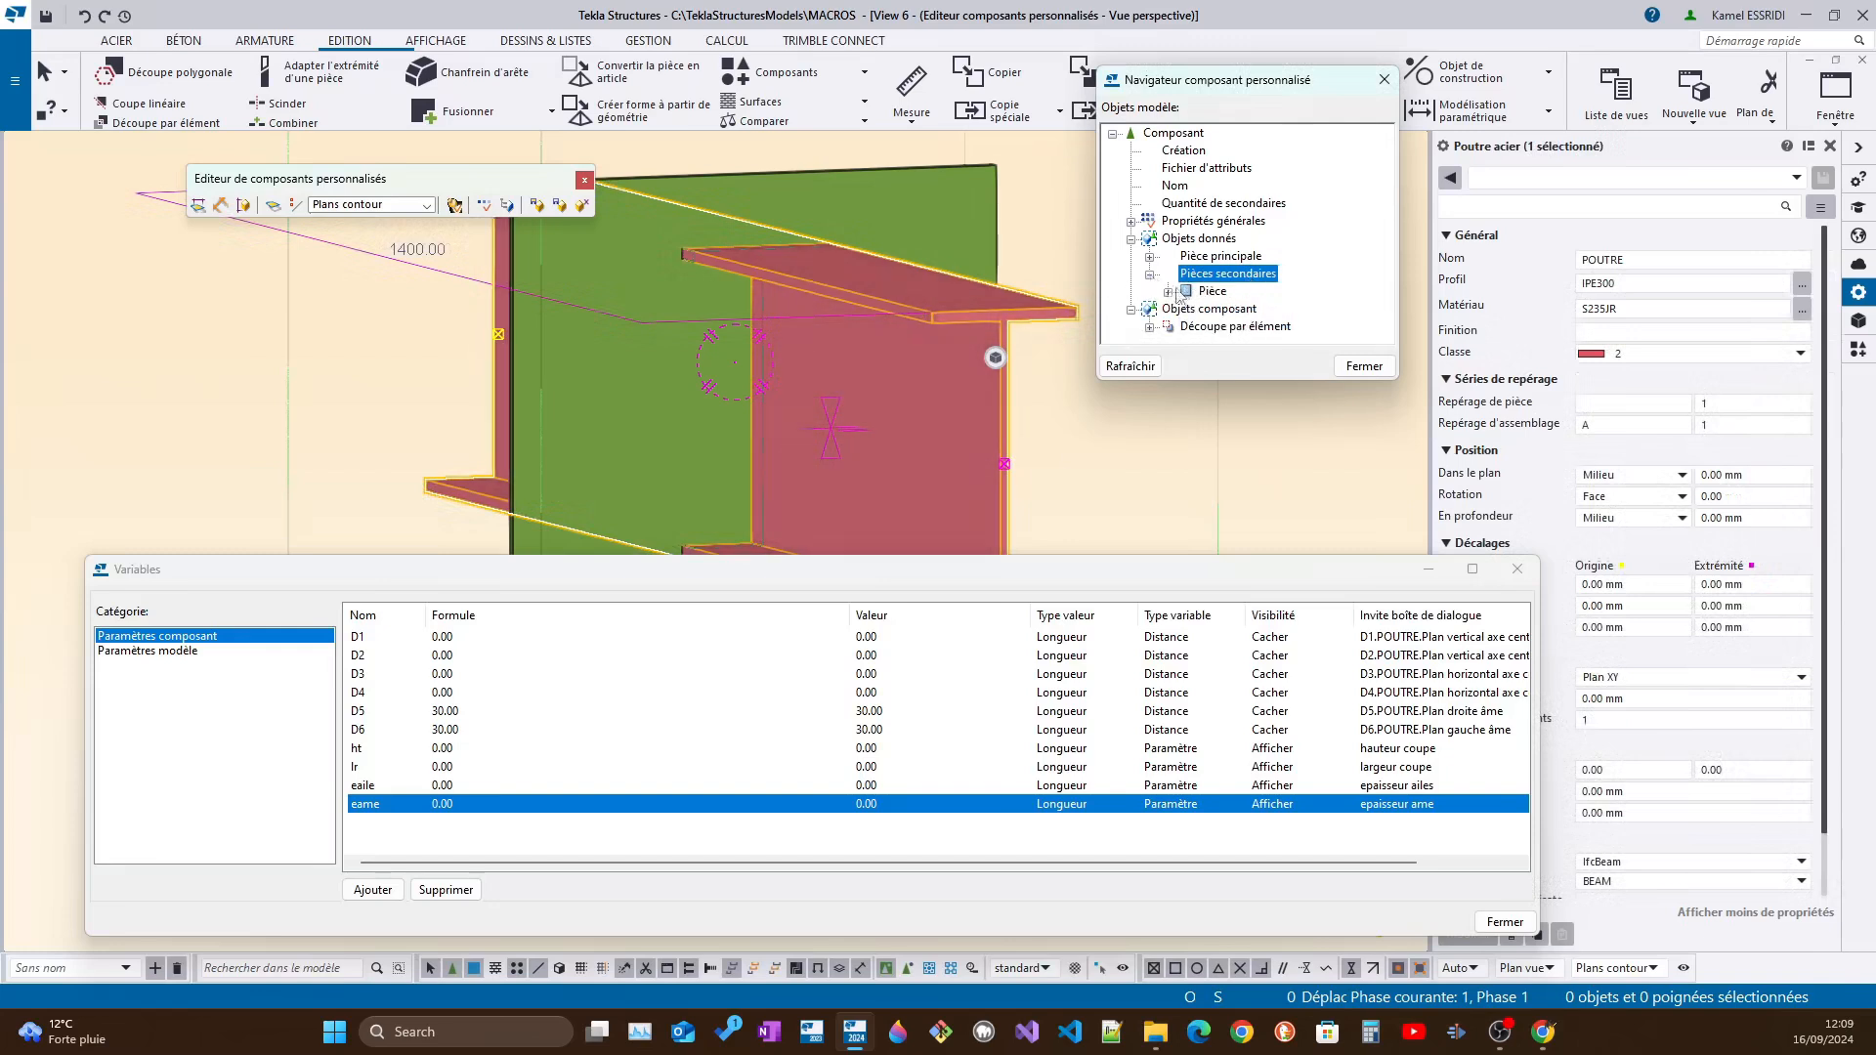
pyautogui.click(1167, 293)
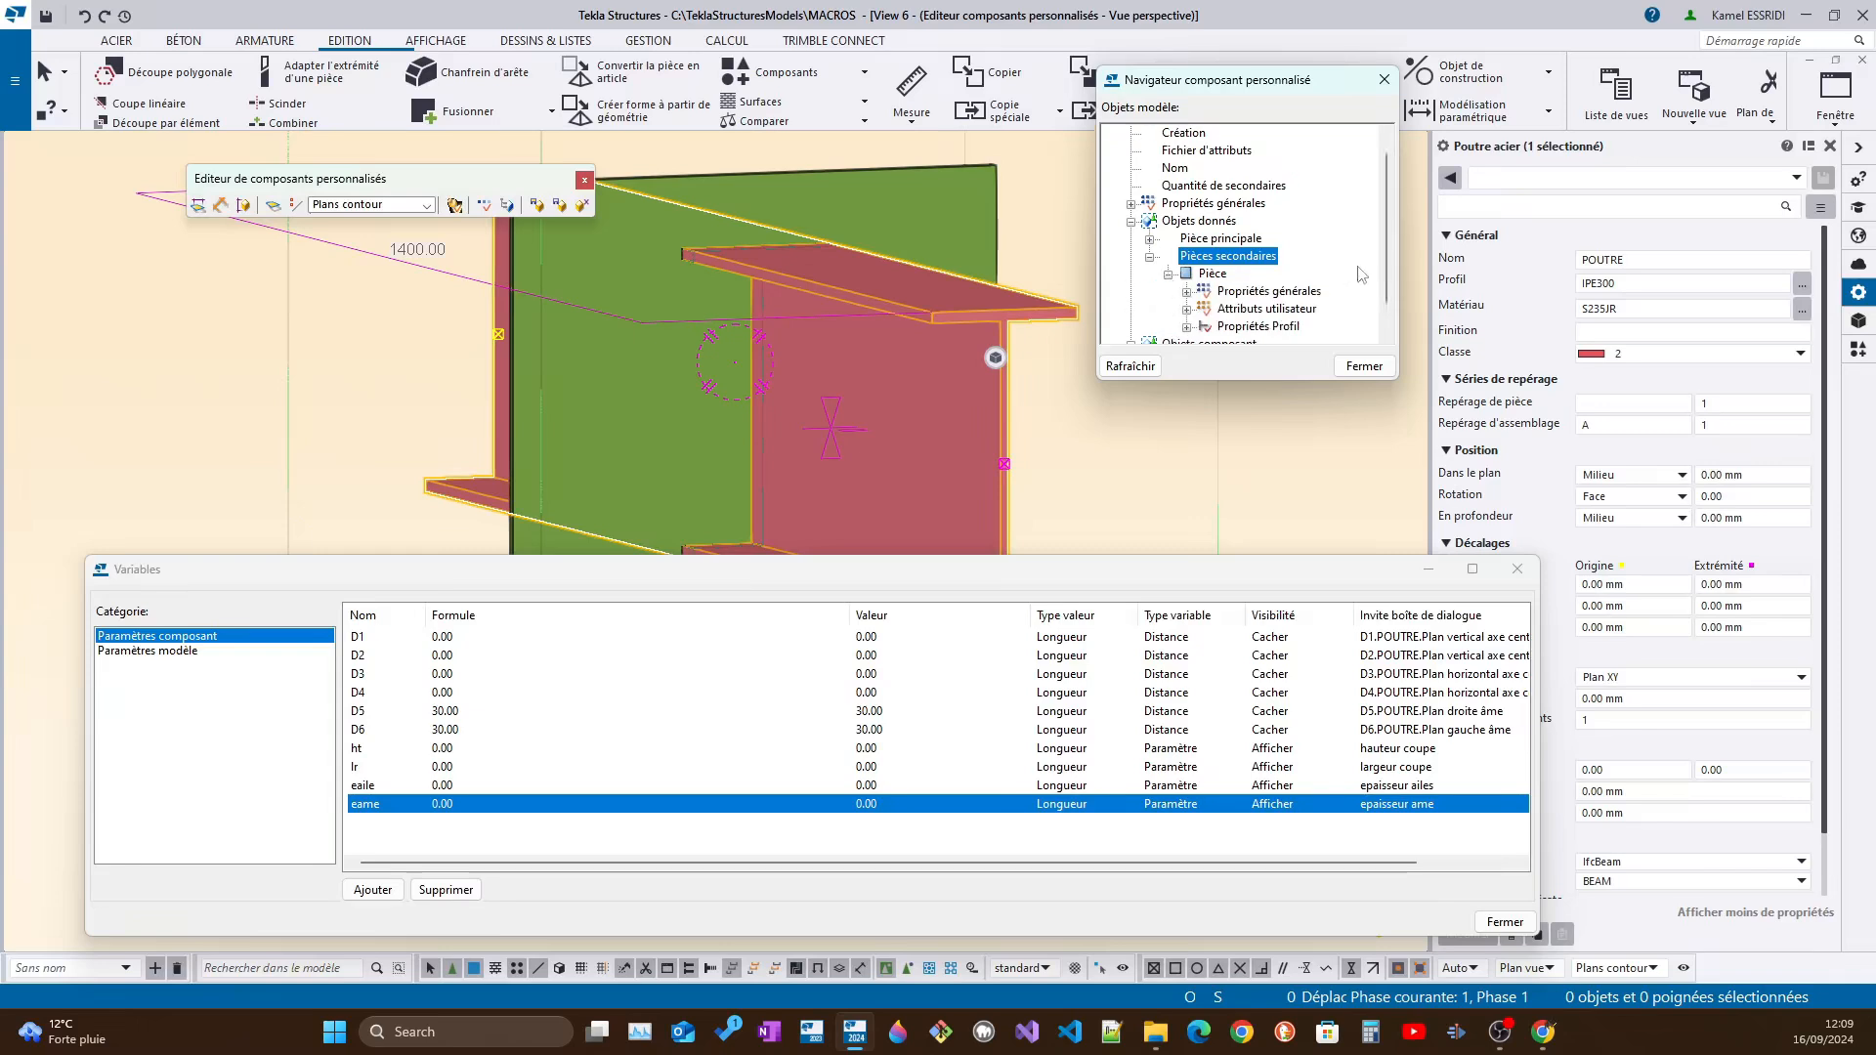
pyautogui.click(1246, 328)
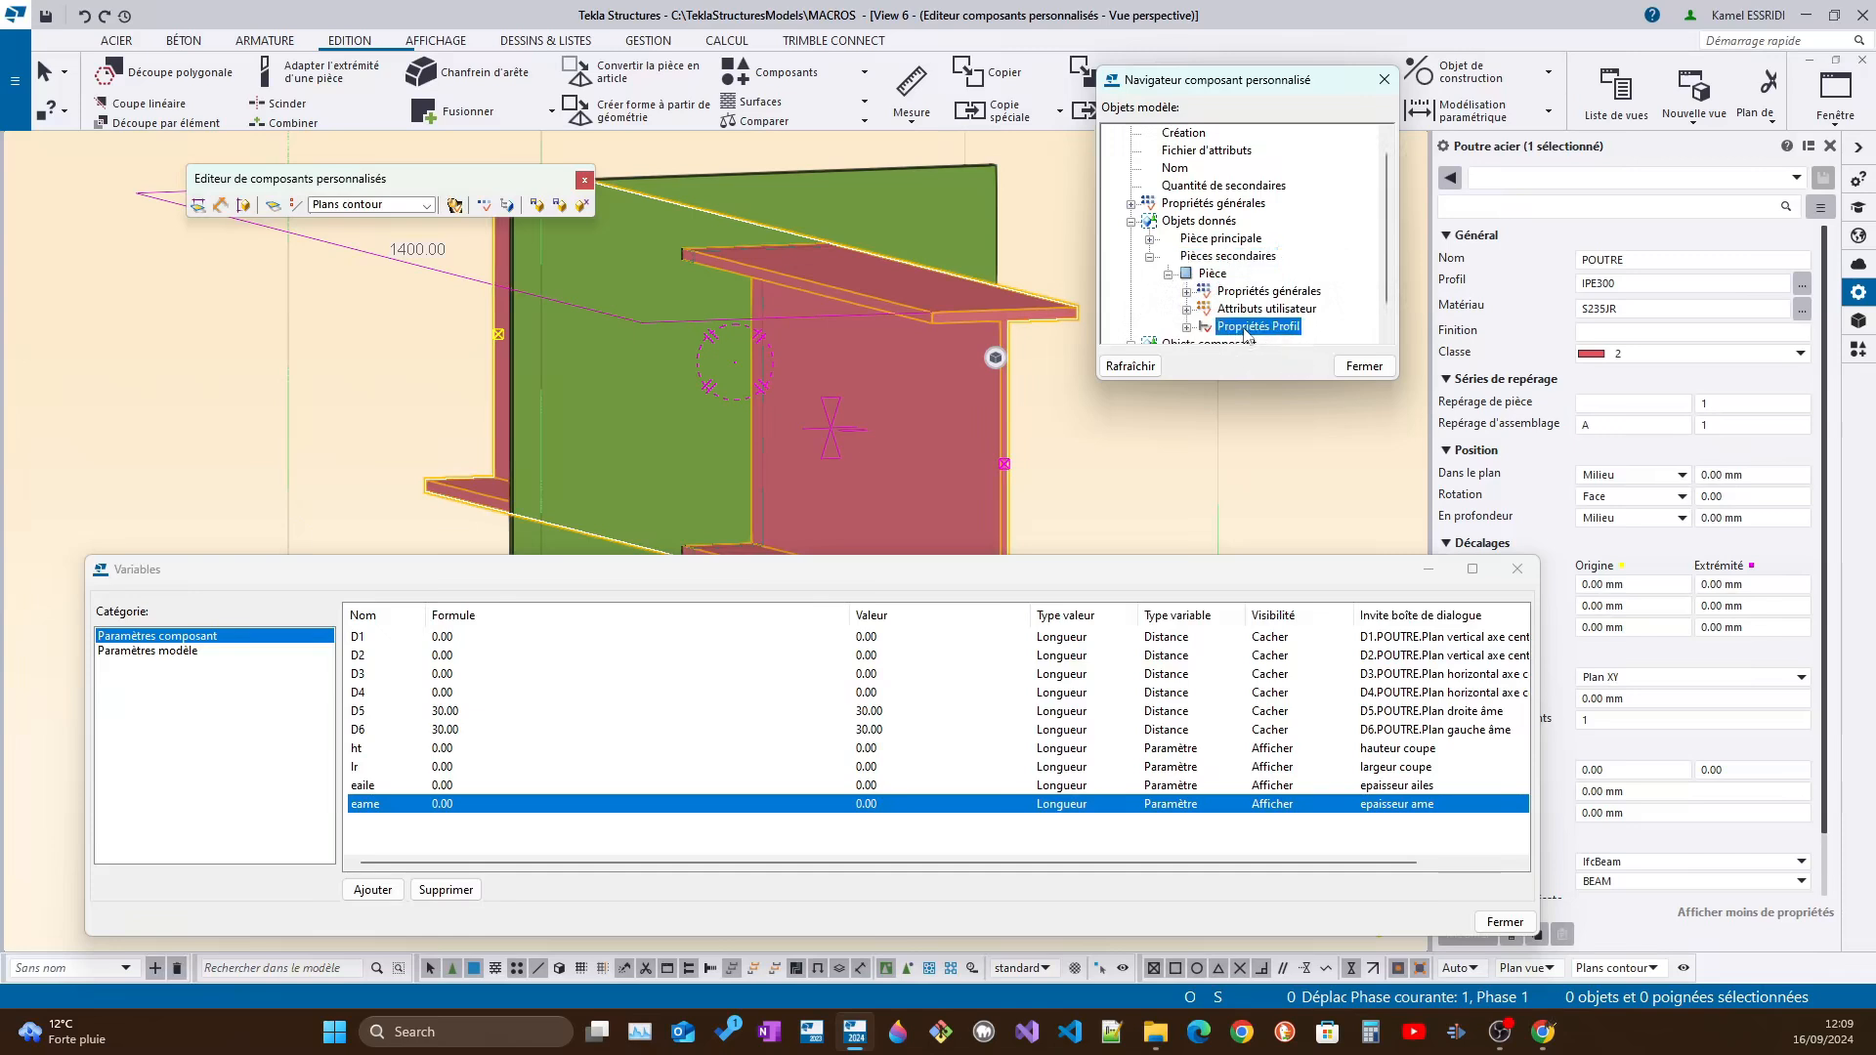
pyautogui.click(1186, 326)
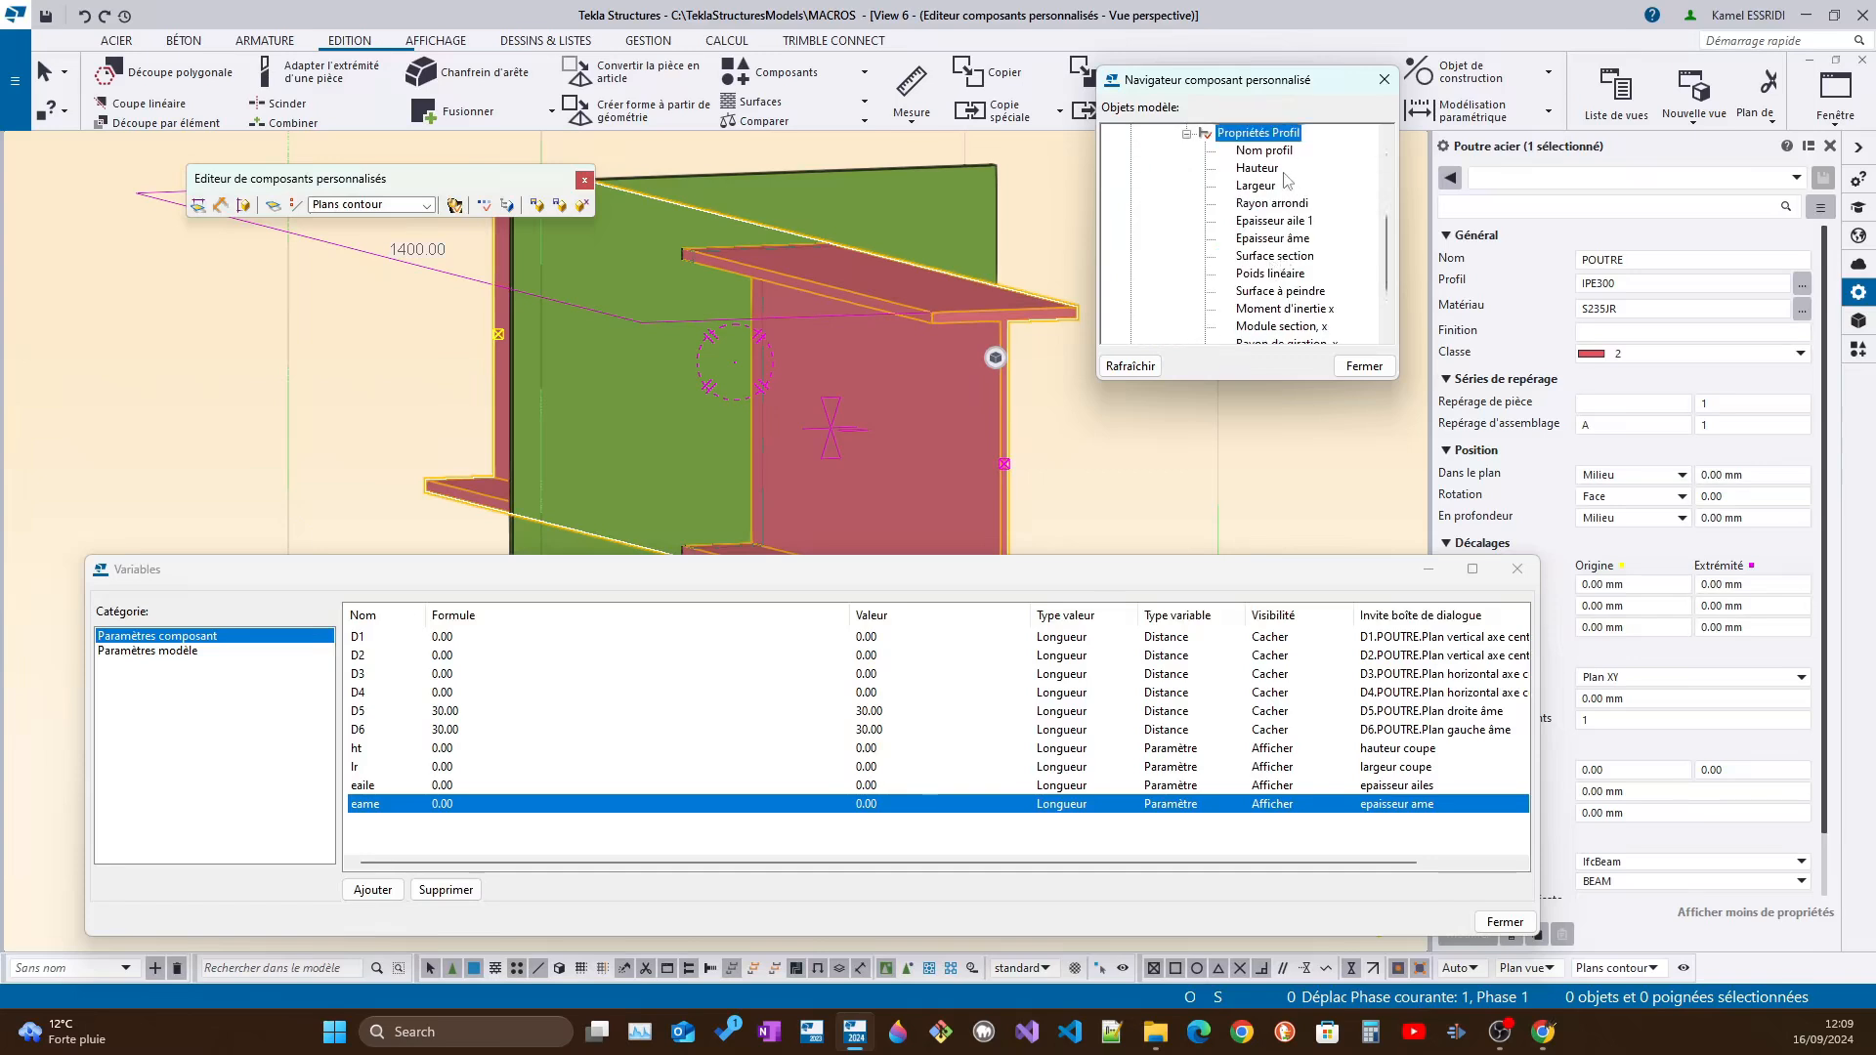
# Copy the value of the beam's Hauteur property and paste it into a blank Notepad document
pyautogui.rightClick(1272, 176)
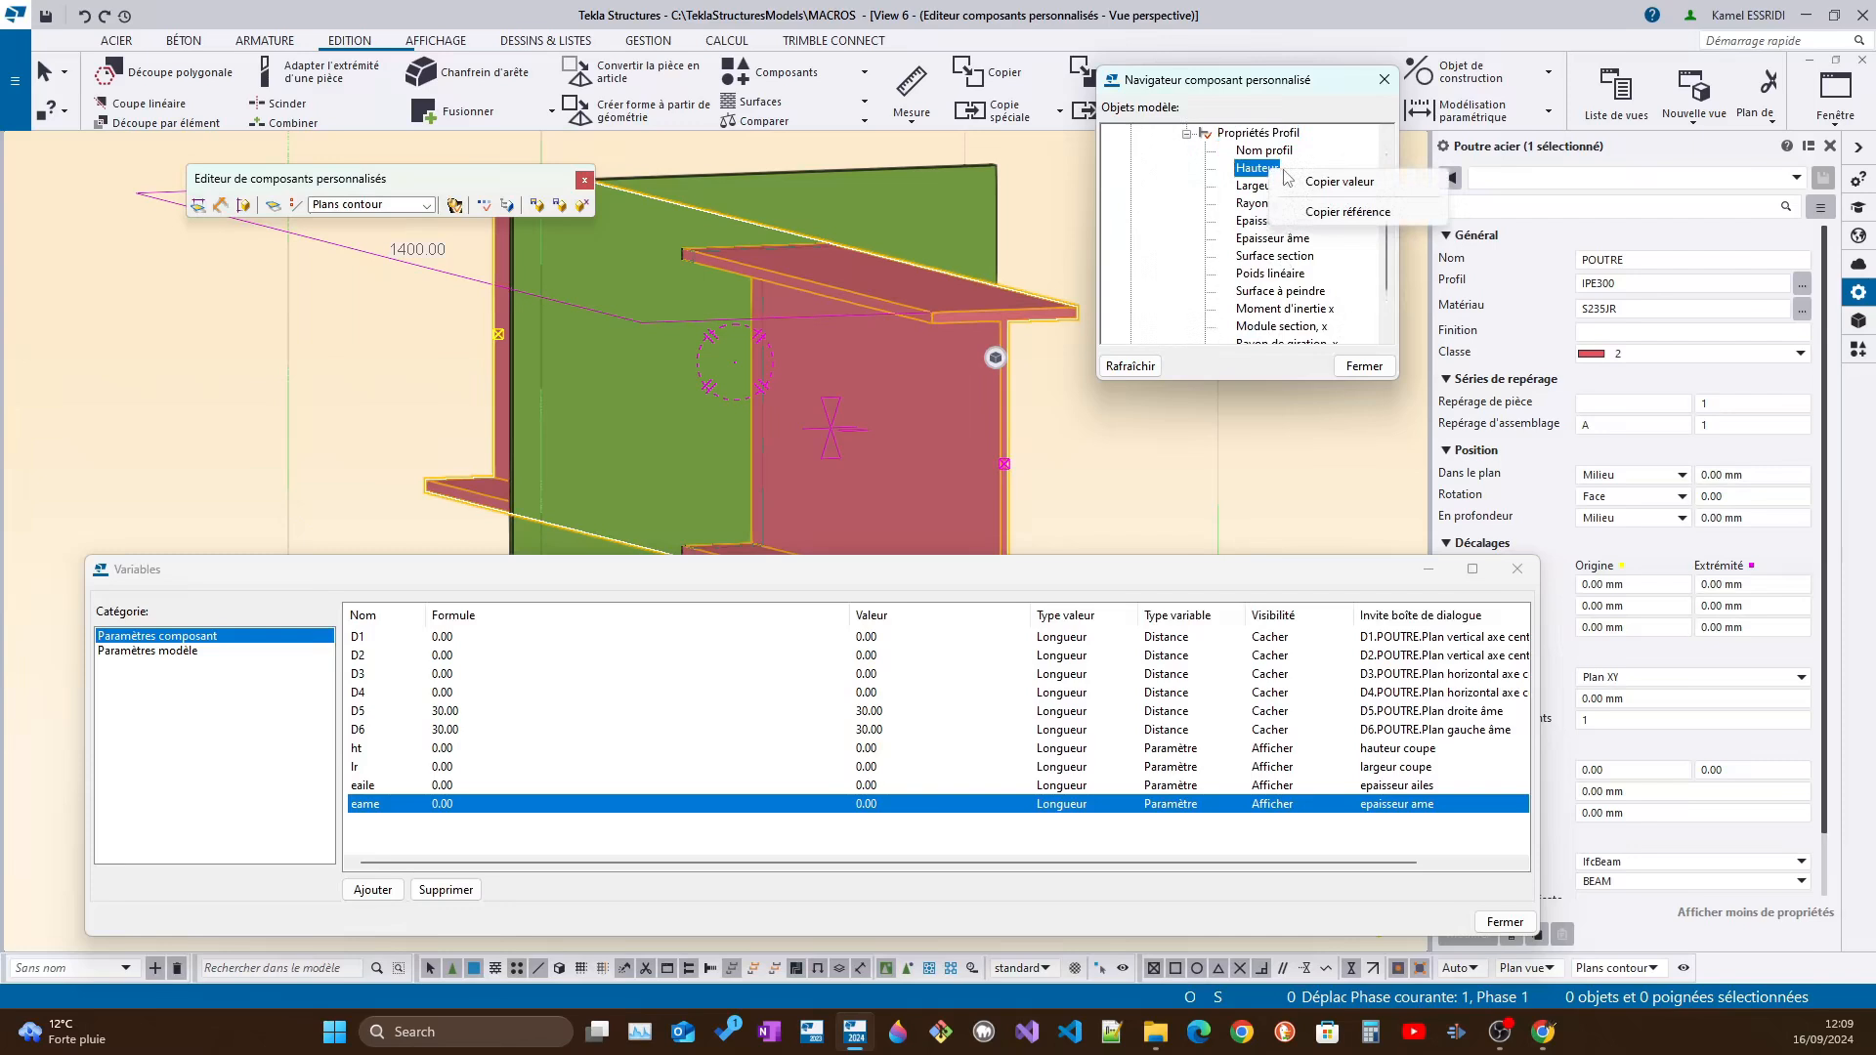
pyautogui.click(1259, 176)
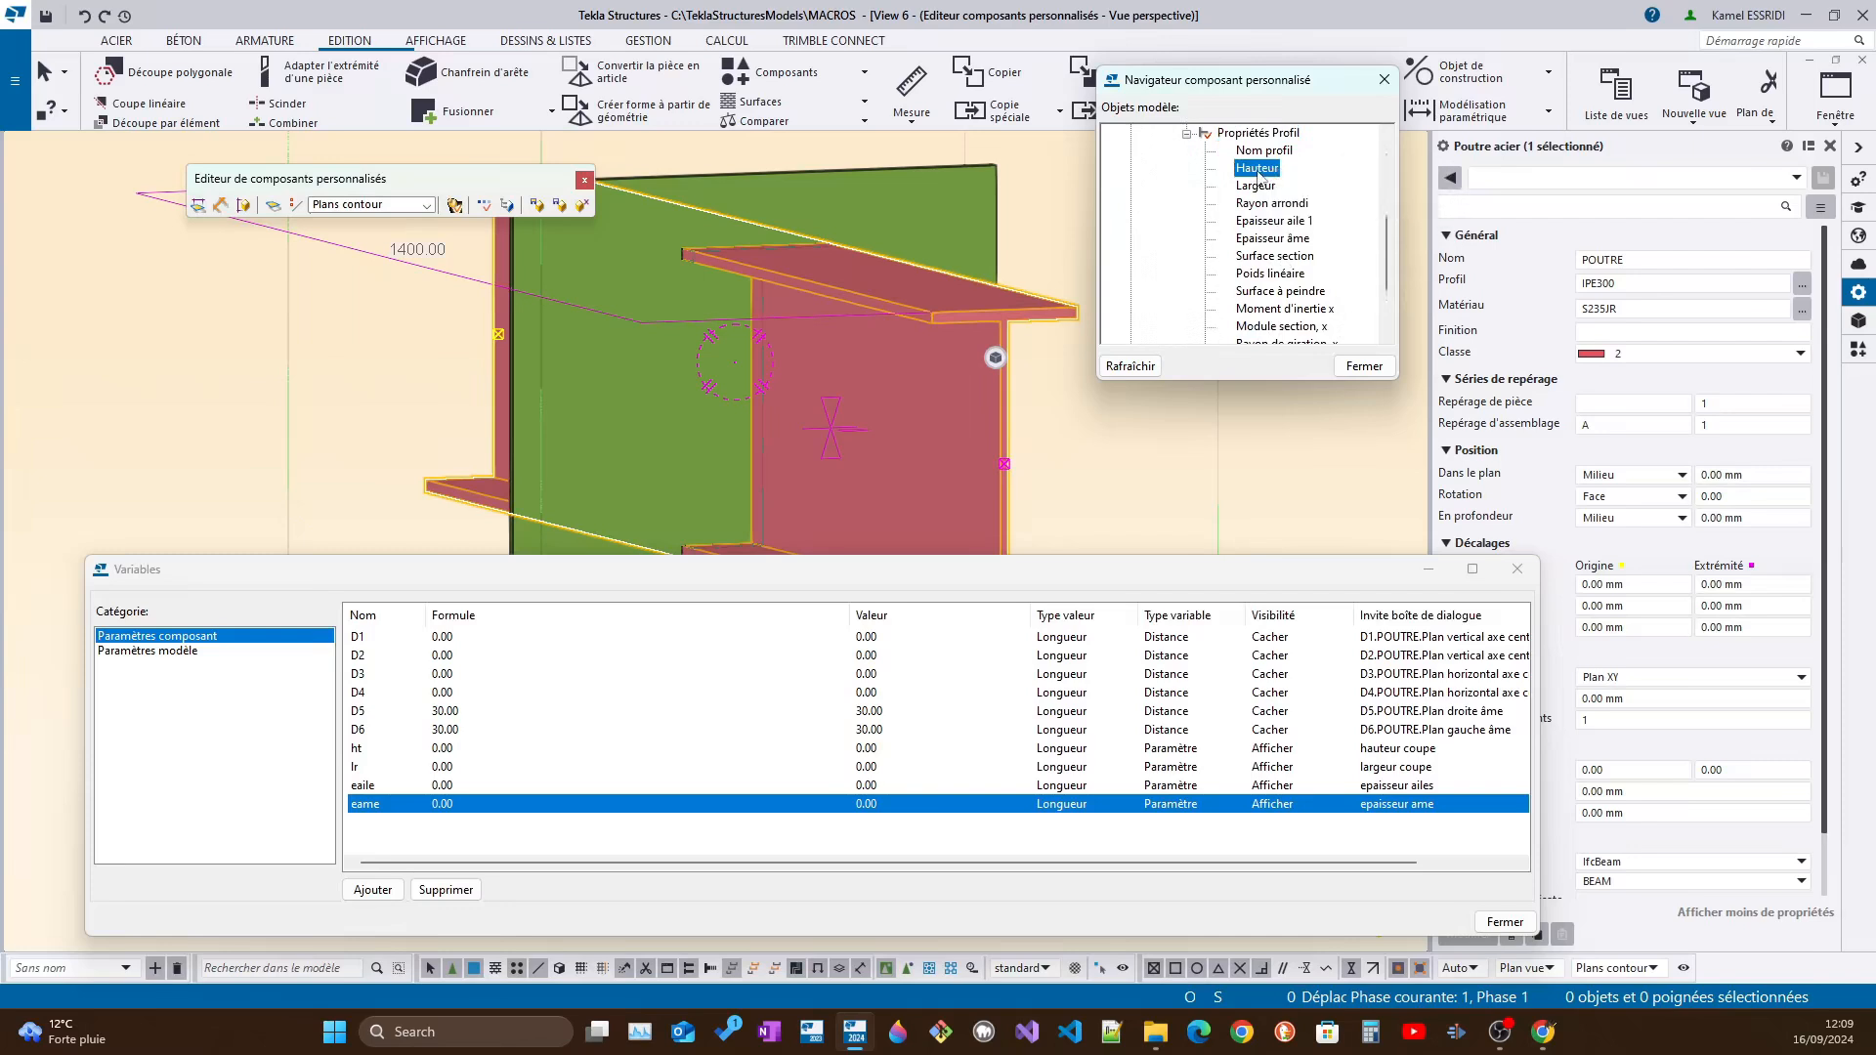
pyautogui.rightClick(1260, 176)
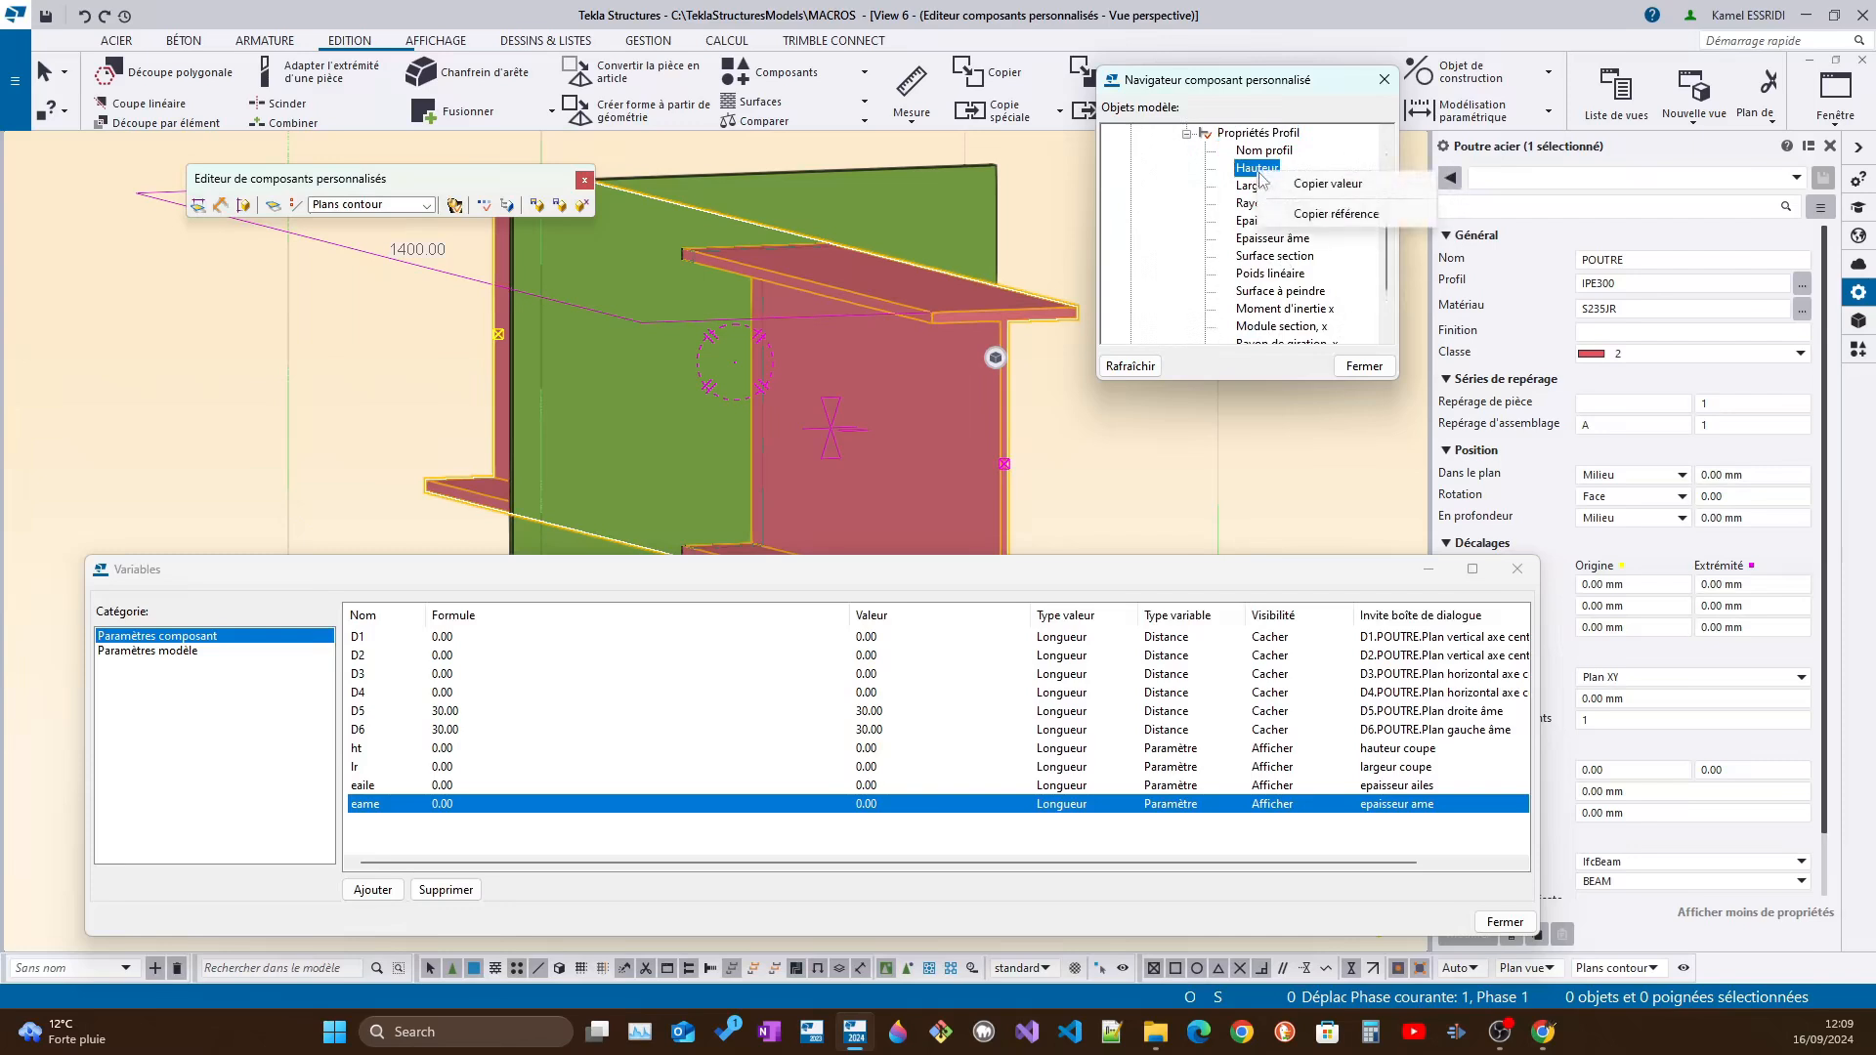
pyautogui.click(1341, 186)
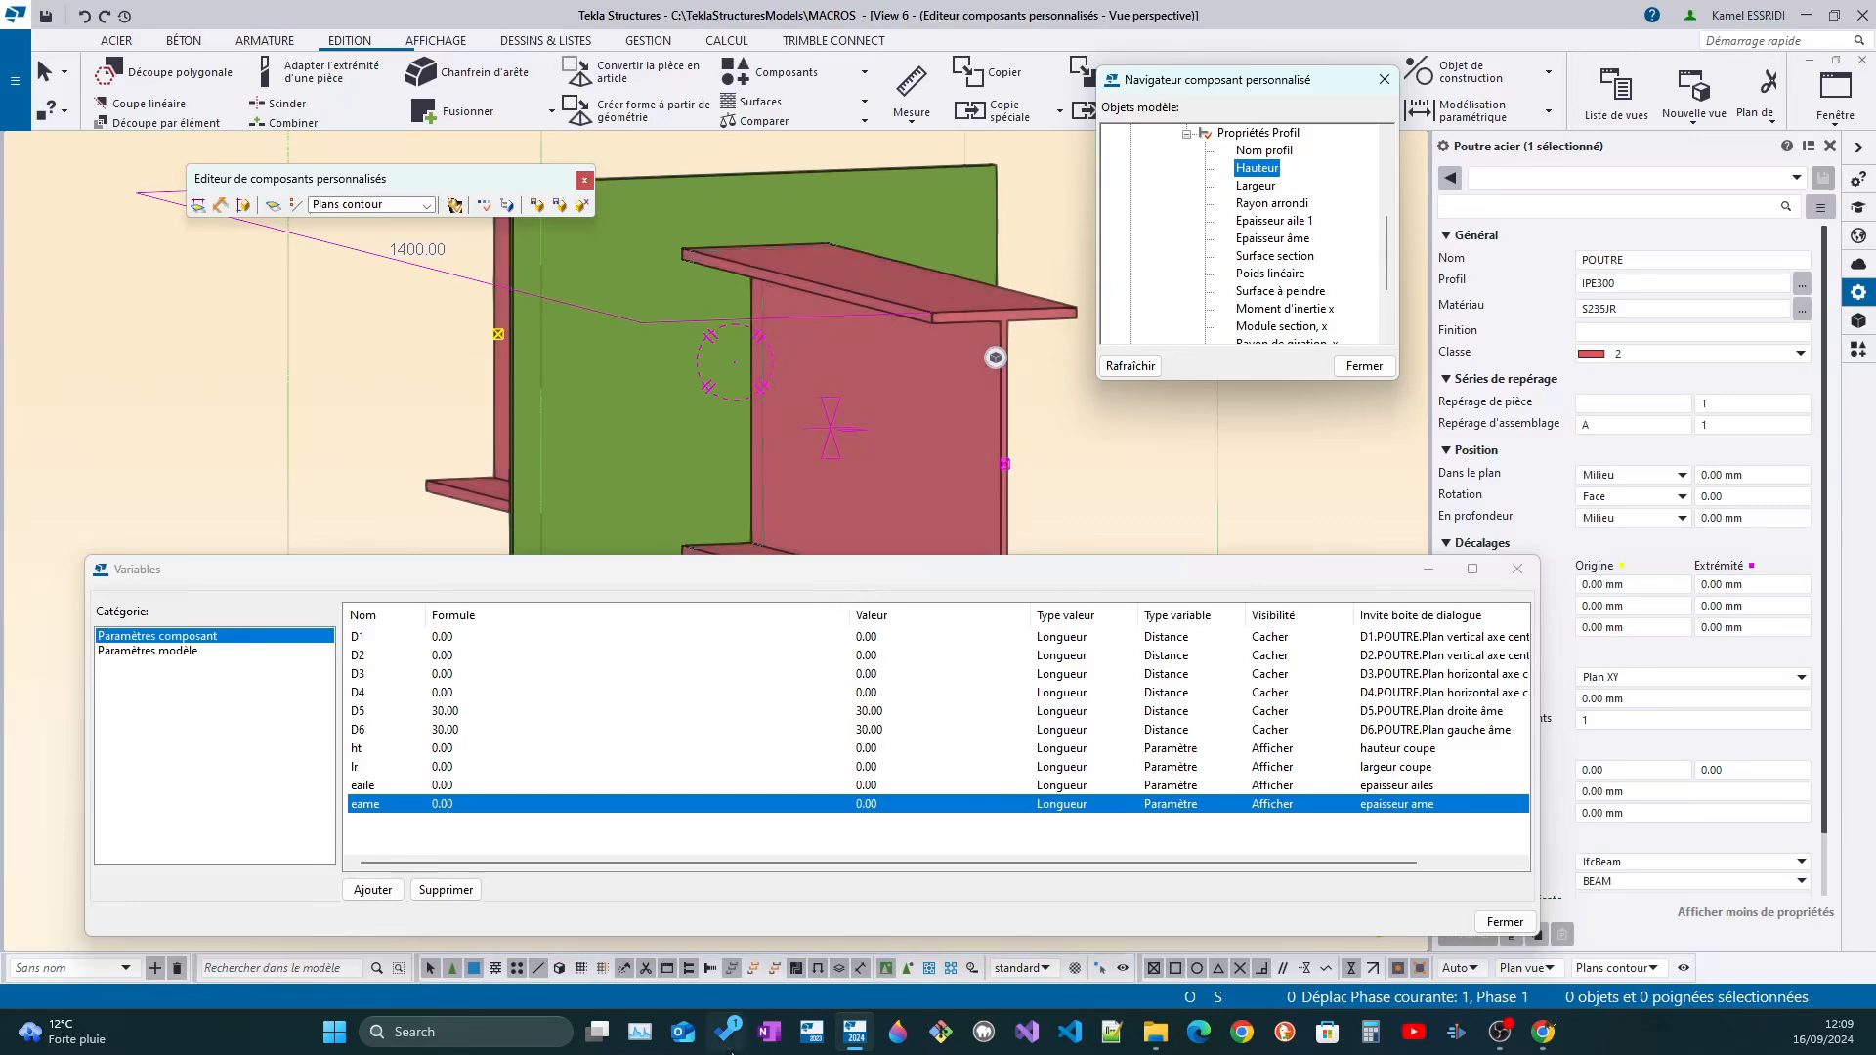
pyautogui.click(523, 1036)
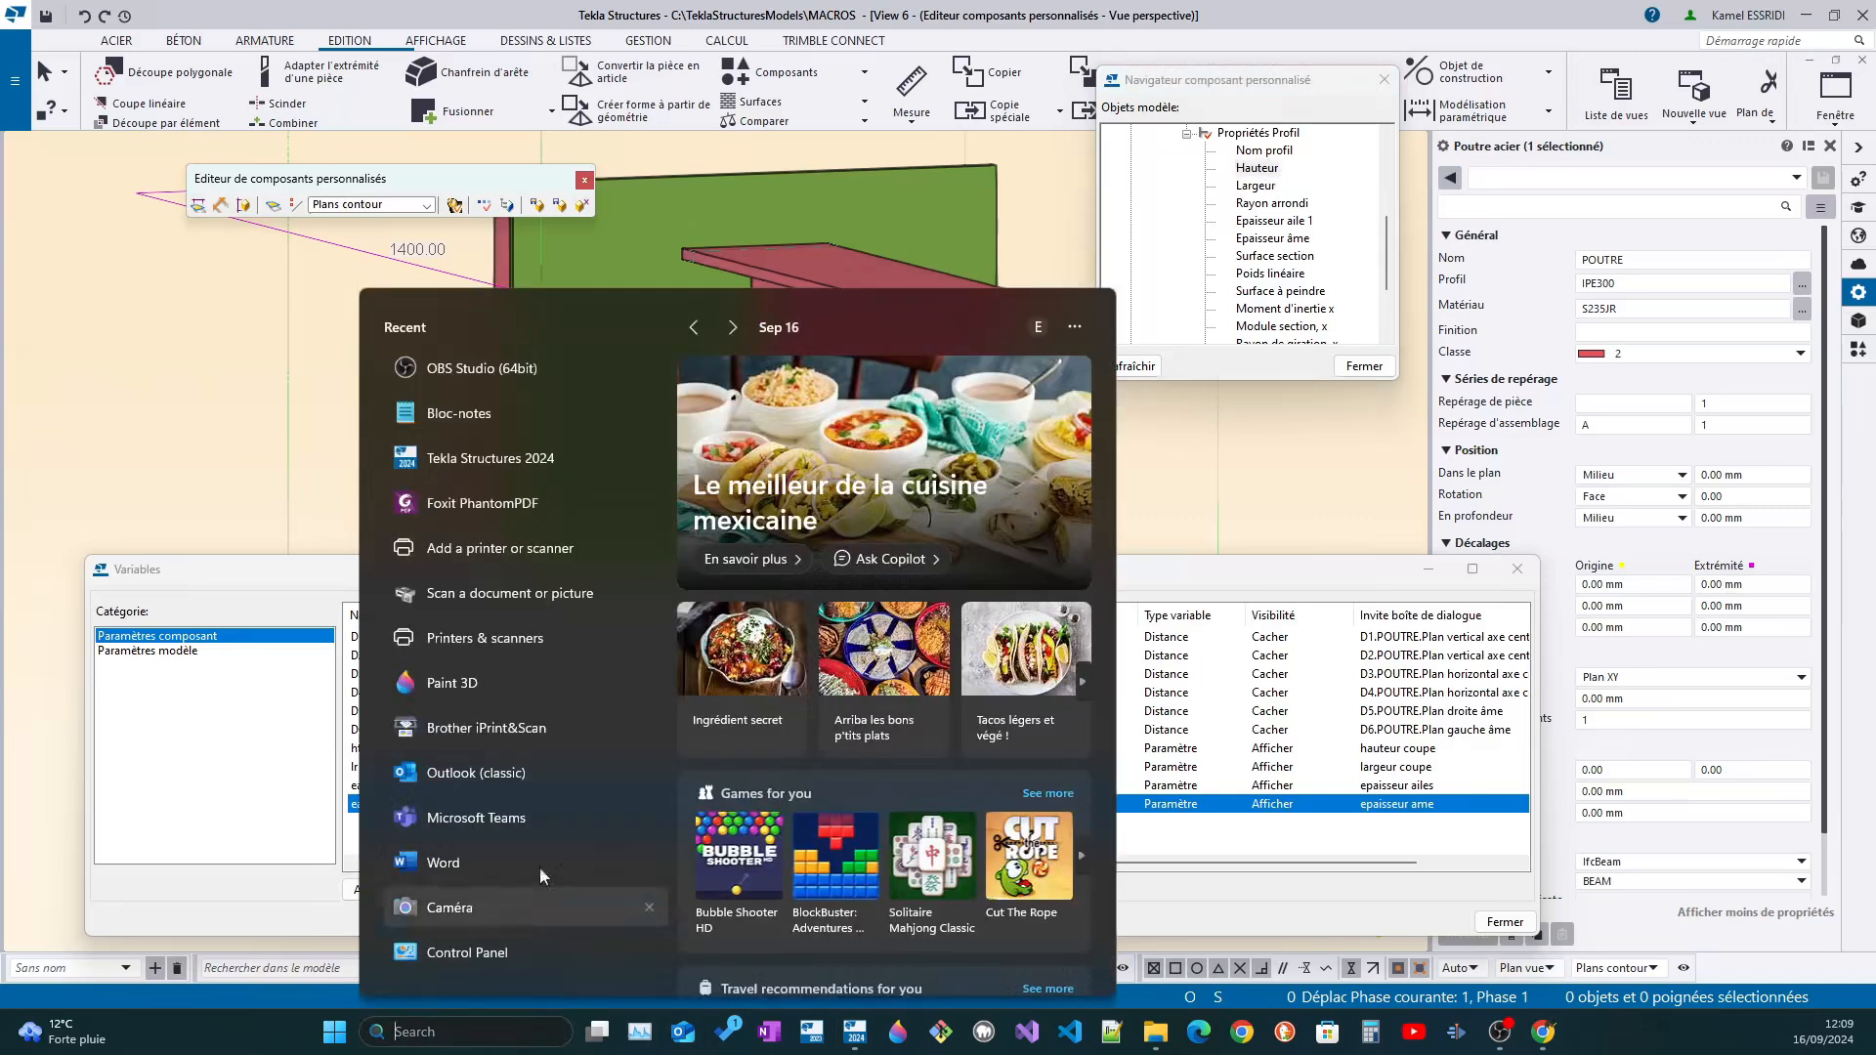
pyautogui.click(460, 411)
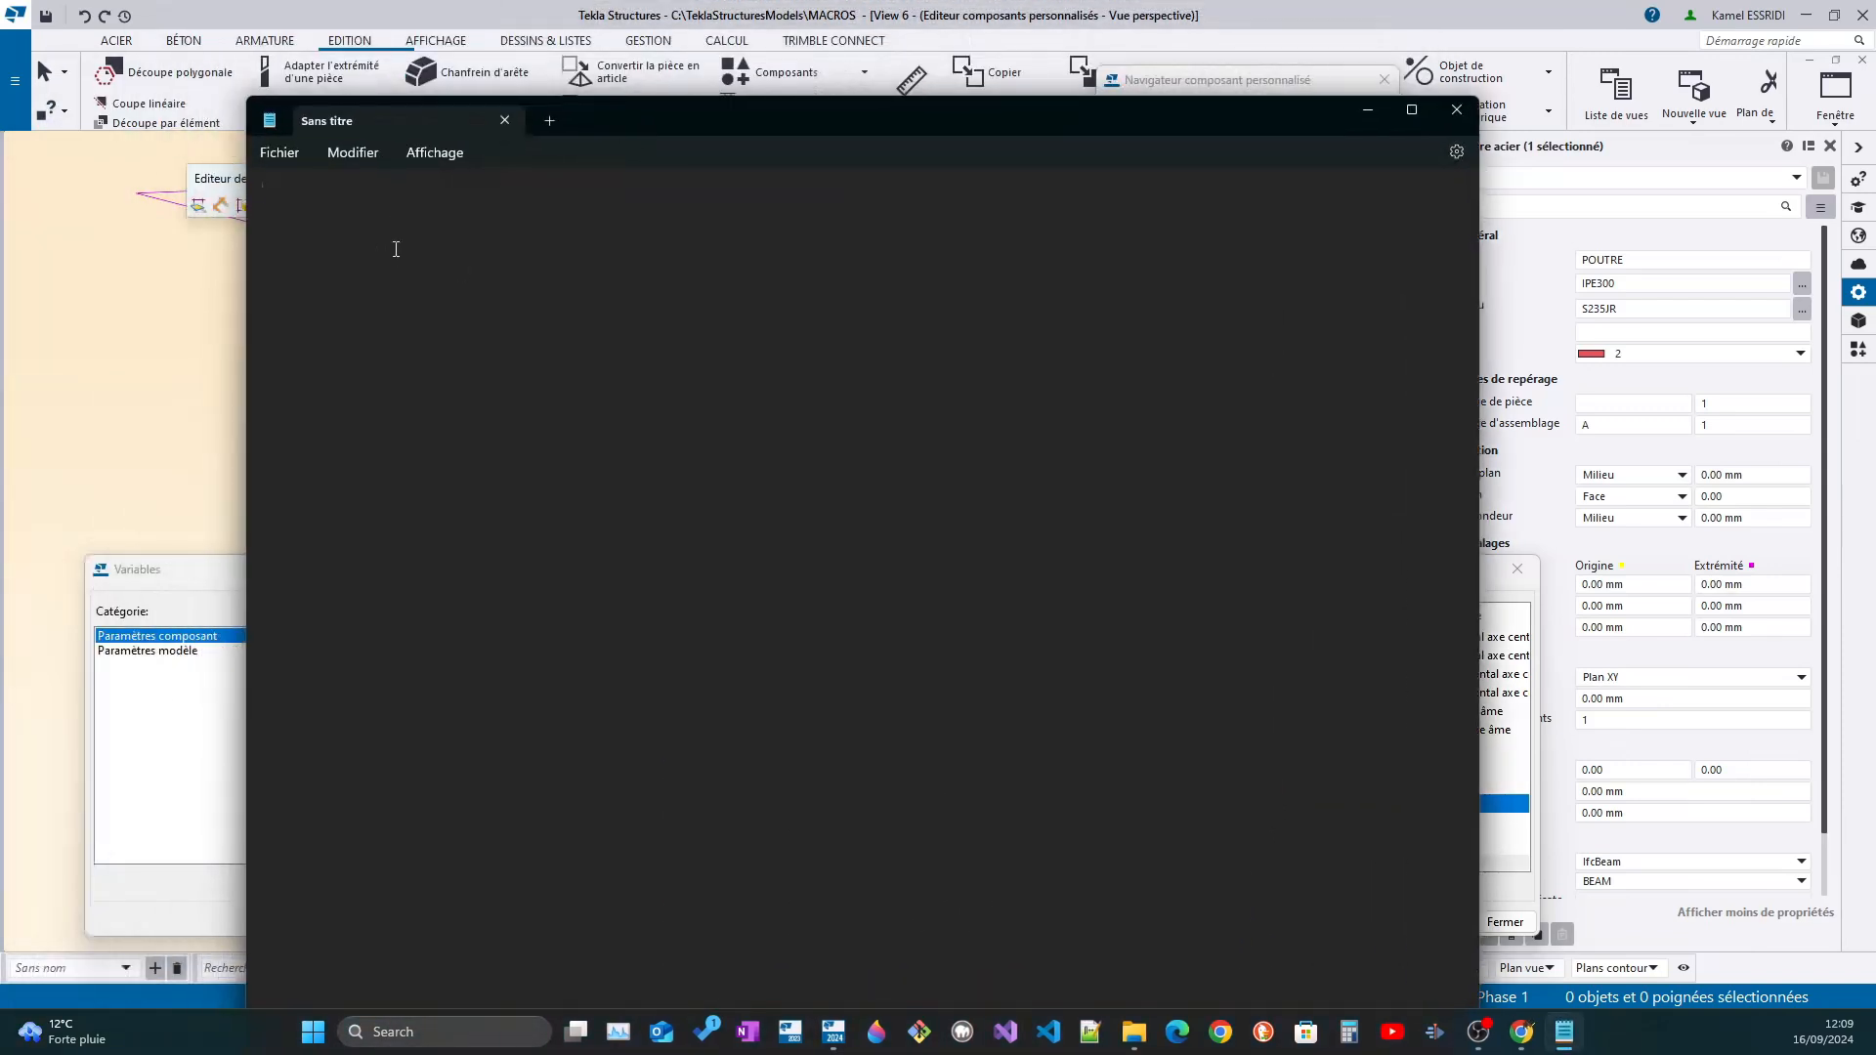
pyautogui.rightClick(455, 238)
pyautogui.click(501, 378)
pyautogui.moveTo(677, 129); pyautogui.dragTo(855, 522)
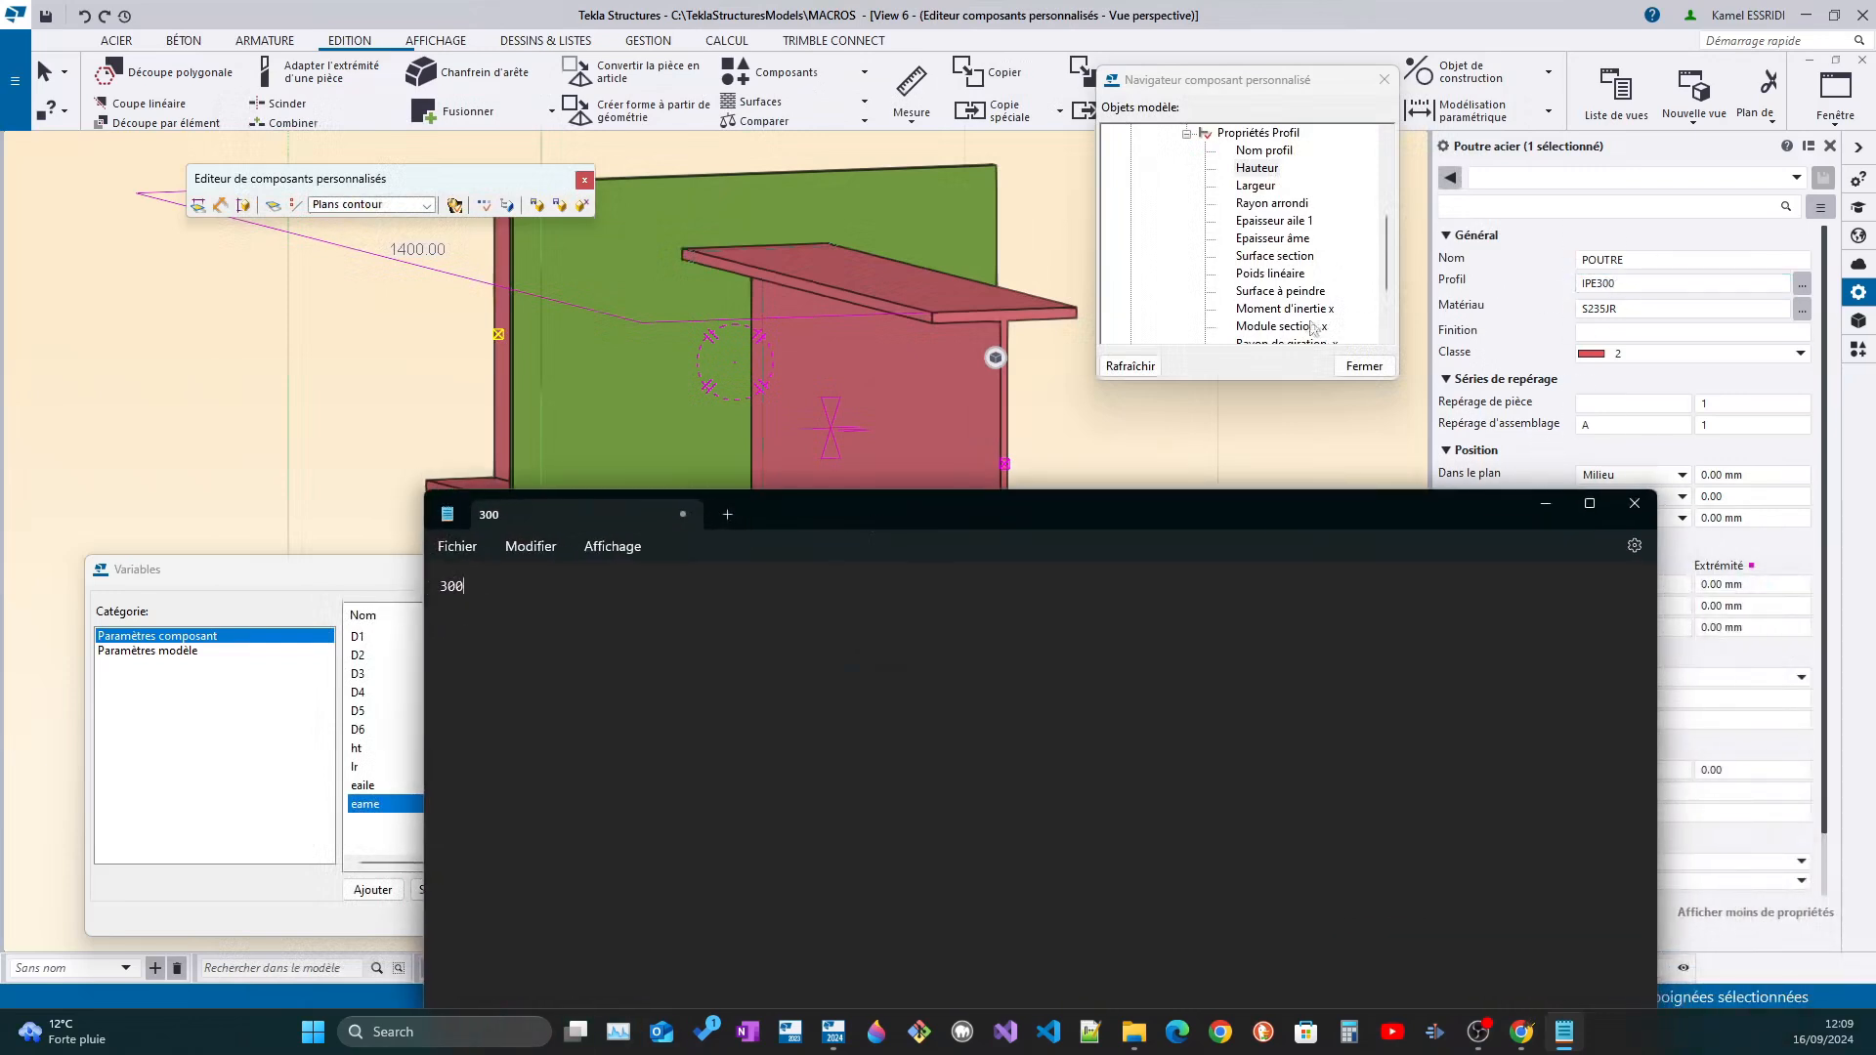
# Copy the value of the beam's Largeur property and paste it on the second line of the Notepad document
pyautogui.click(1255, 185)
pyautogui.rightClick(1255, 186)
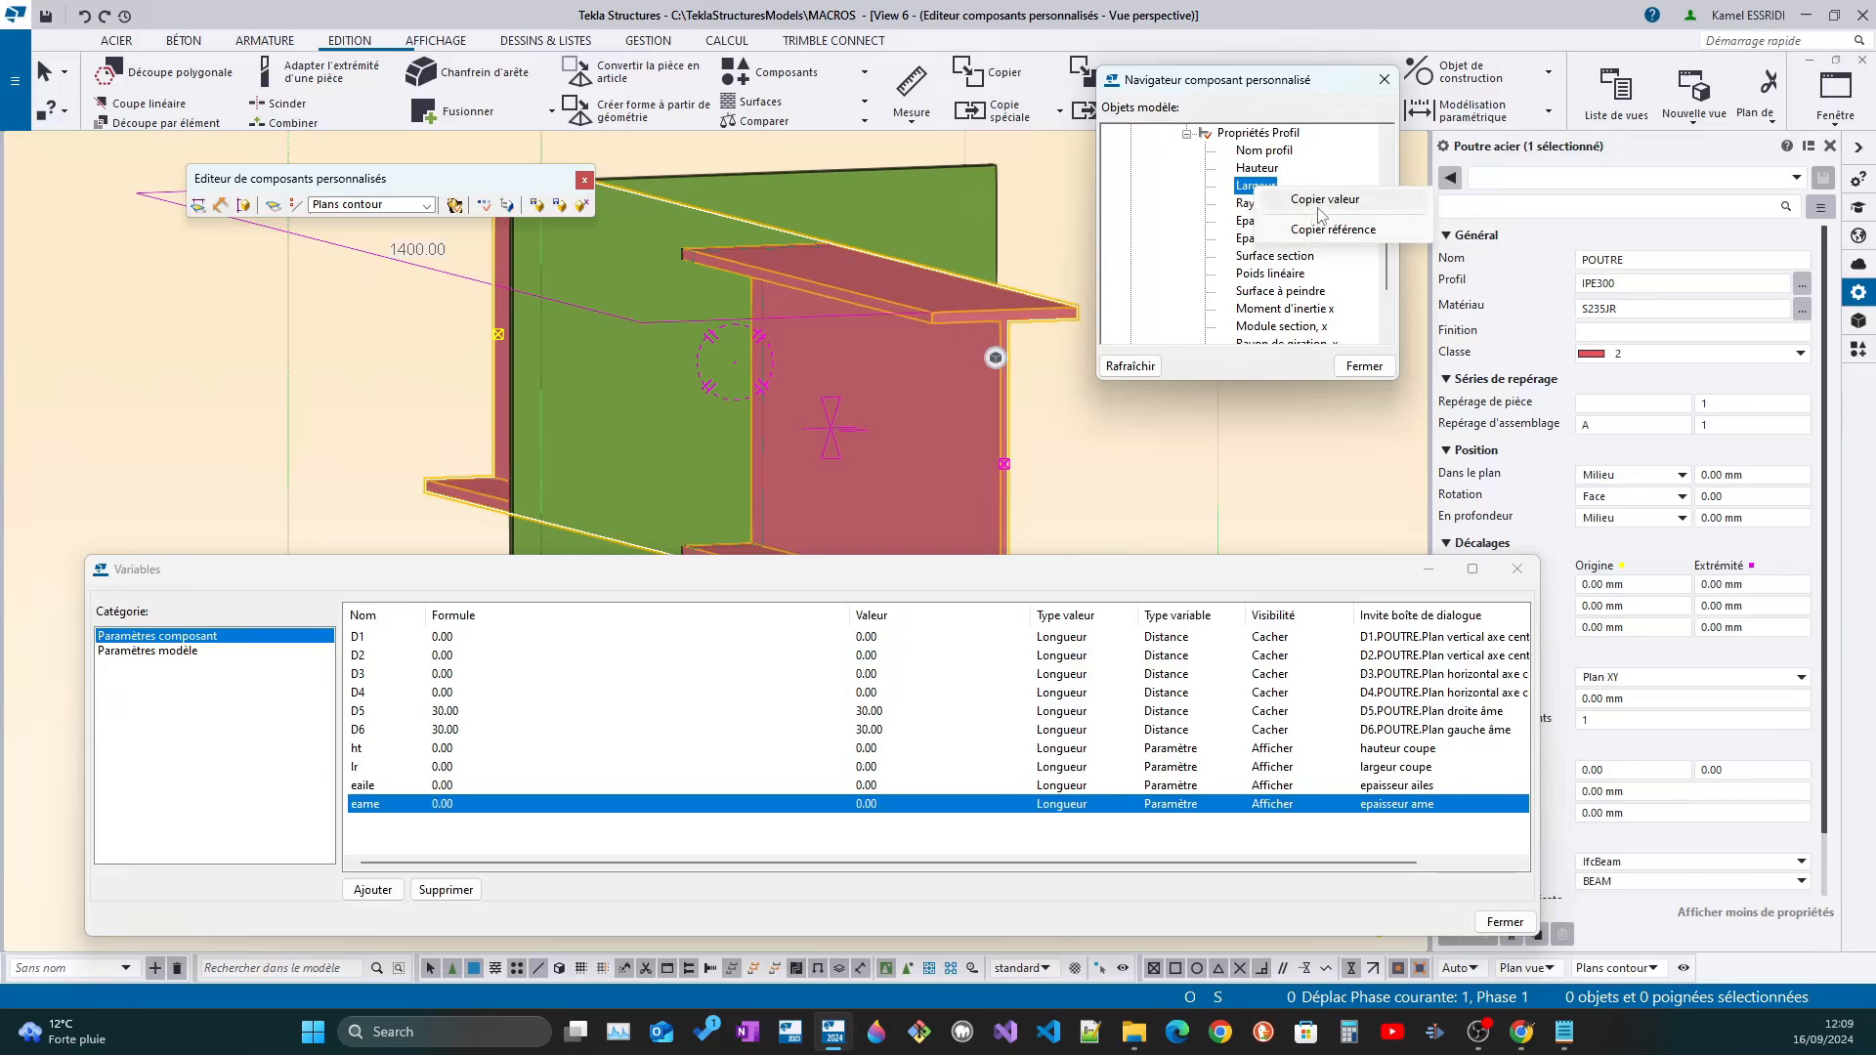
pyautogui.click(1318, 233)
pyautogui.click(1564, 1033)
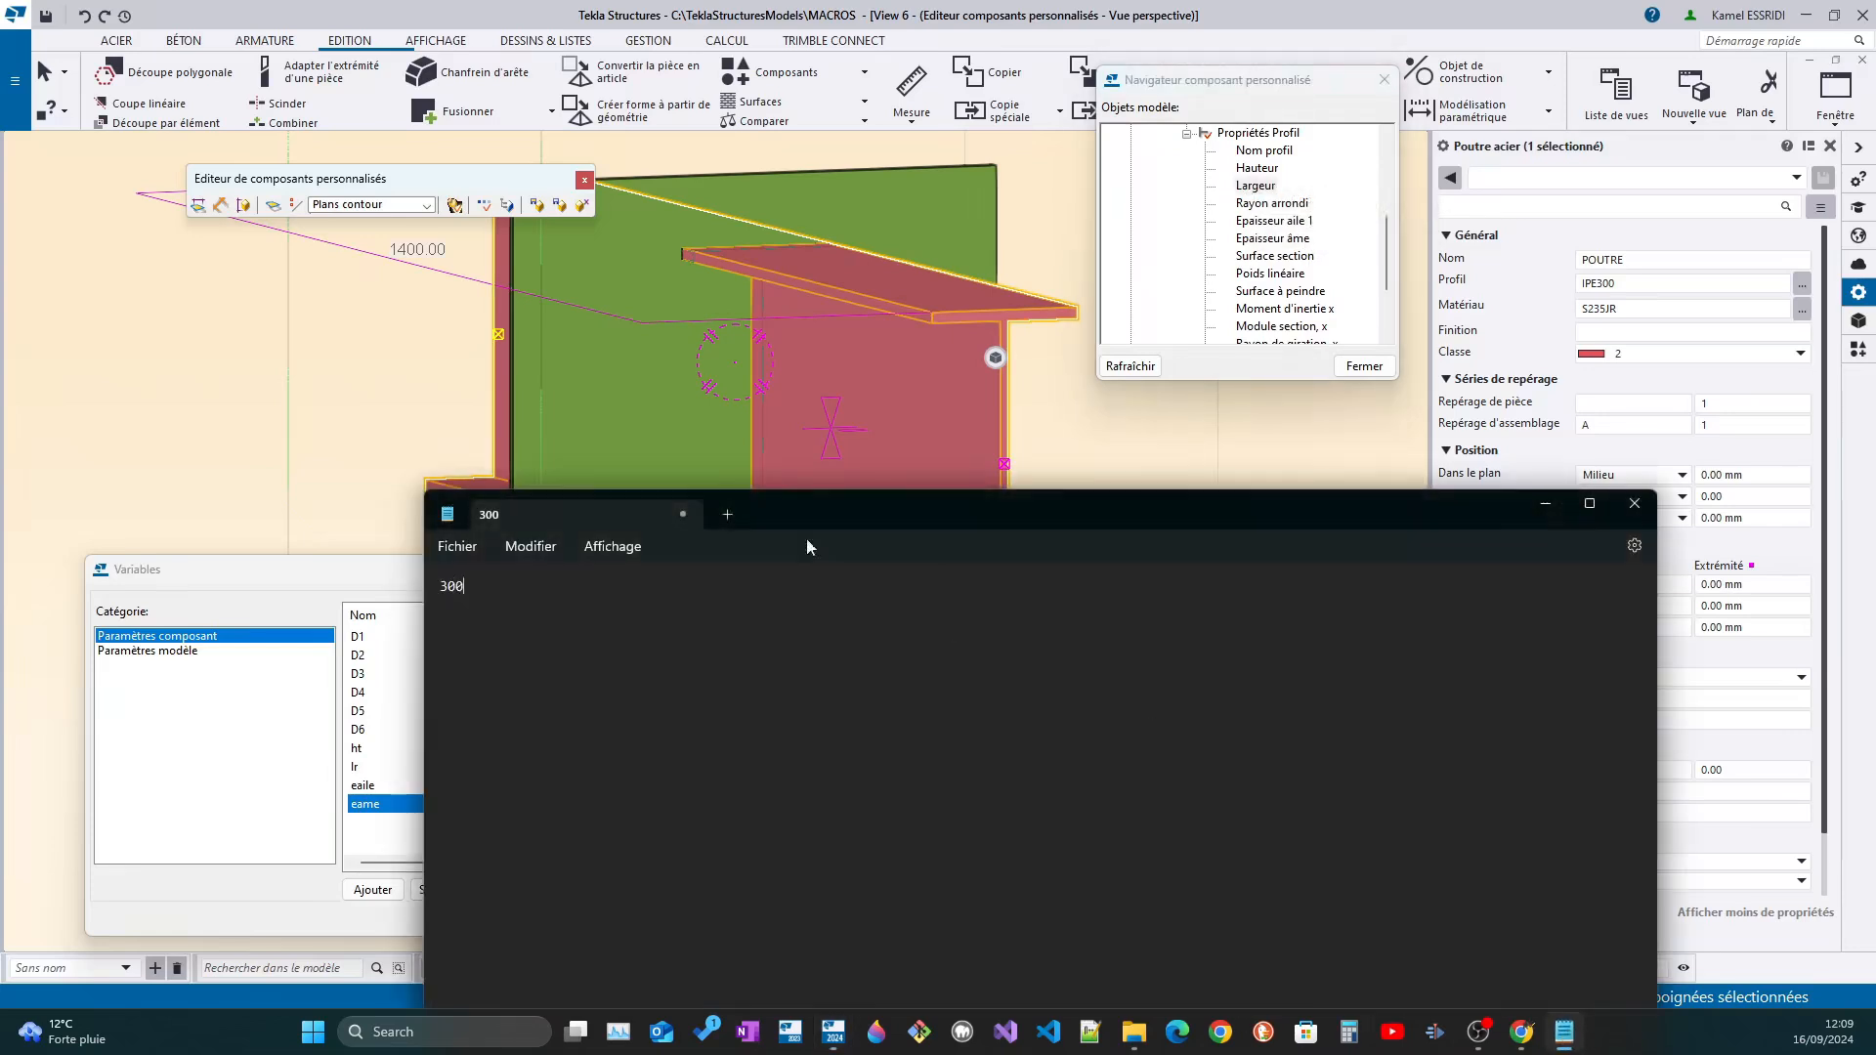
pyautogui.rightClick(473, 607)
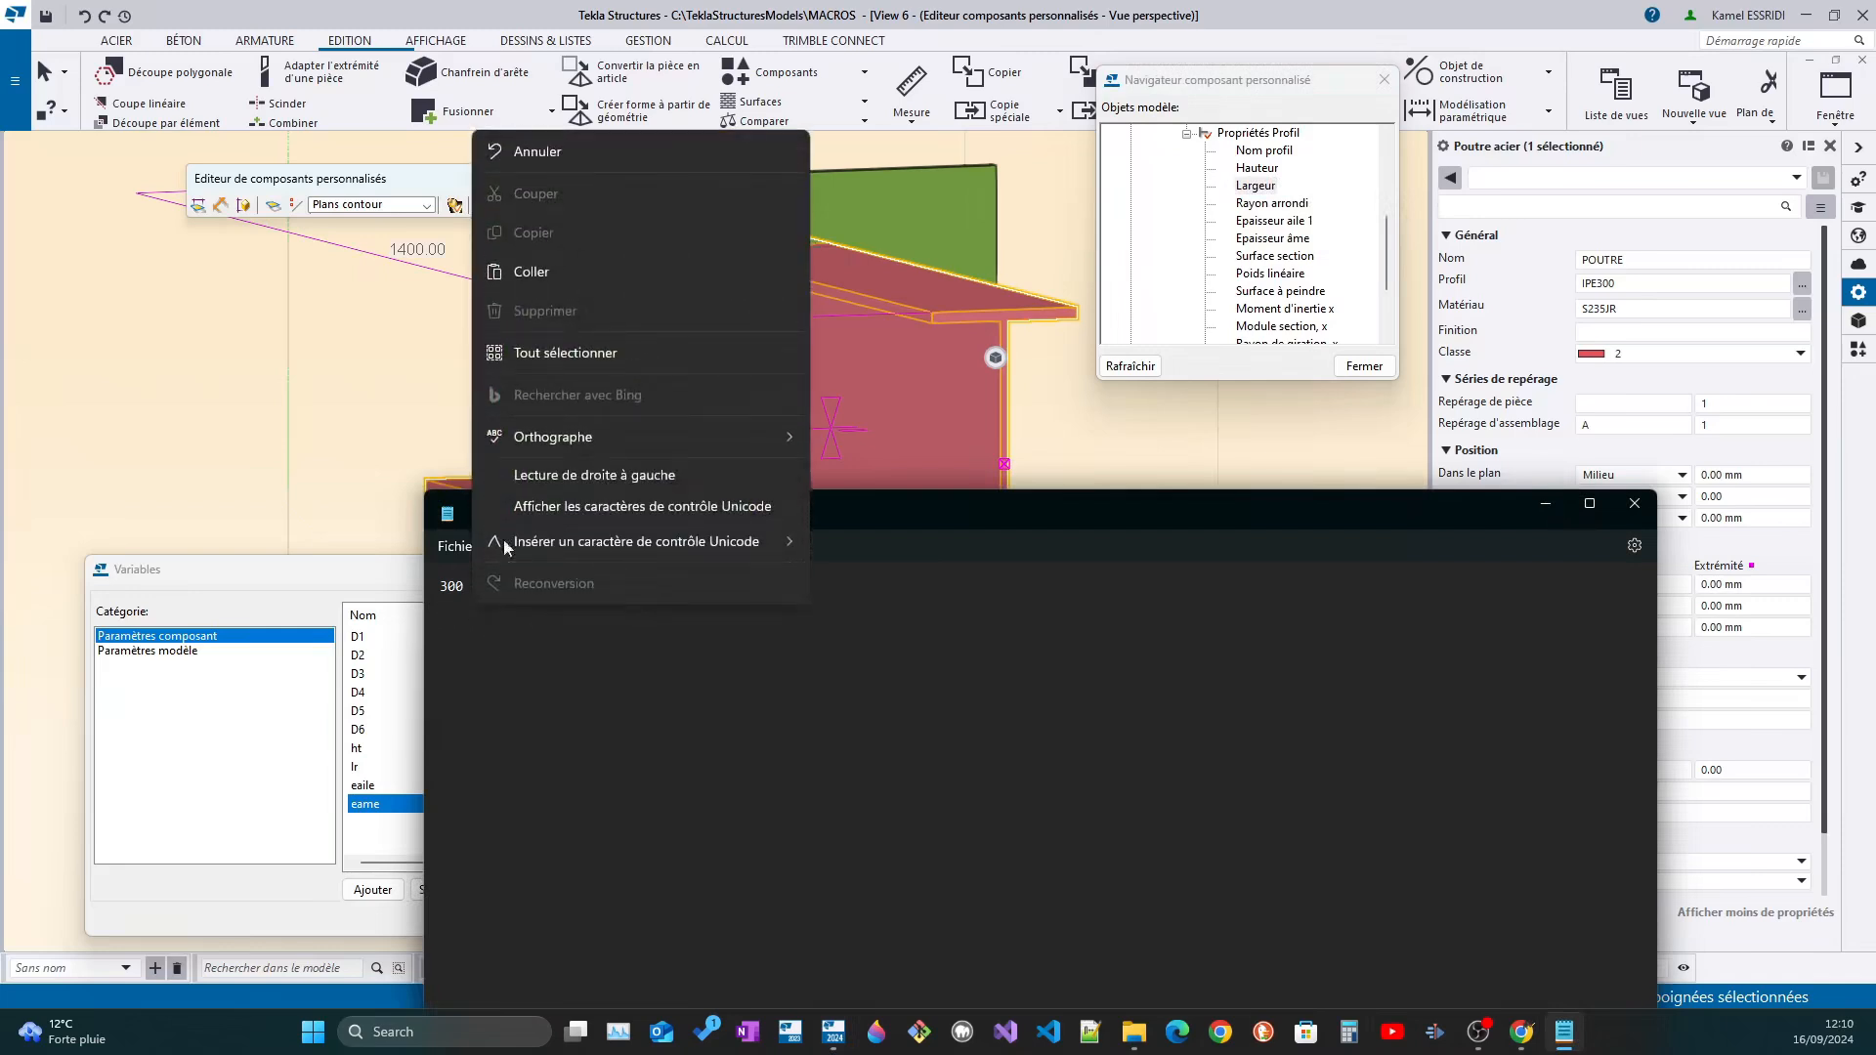
pyautogui.click(530, 289)
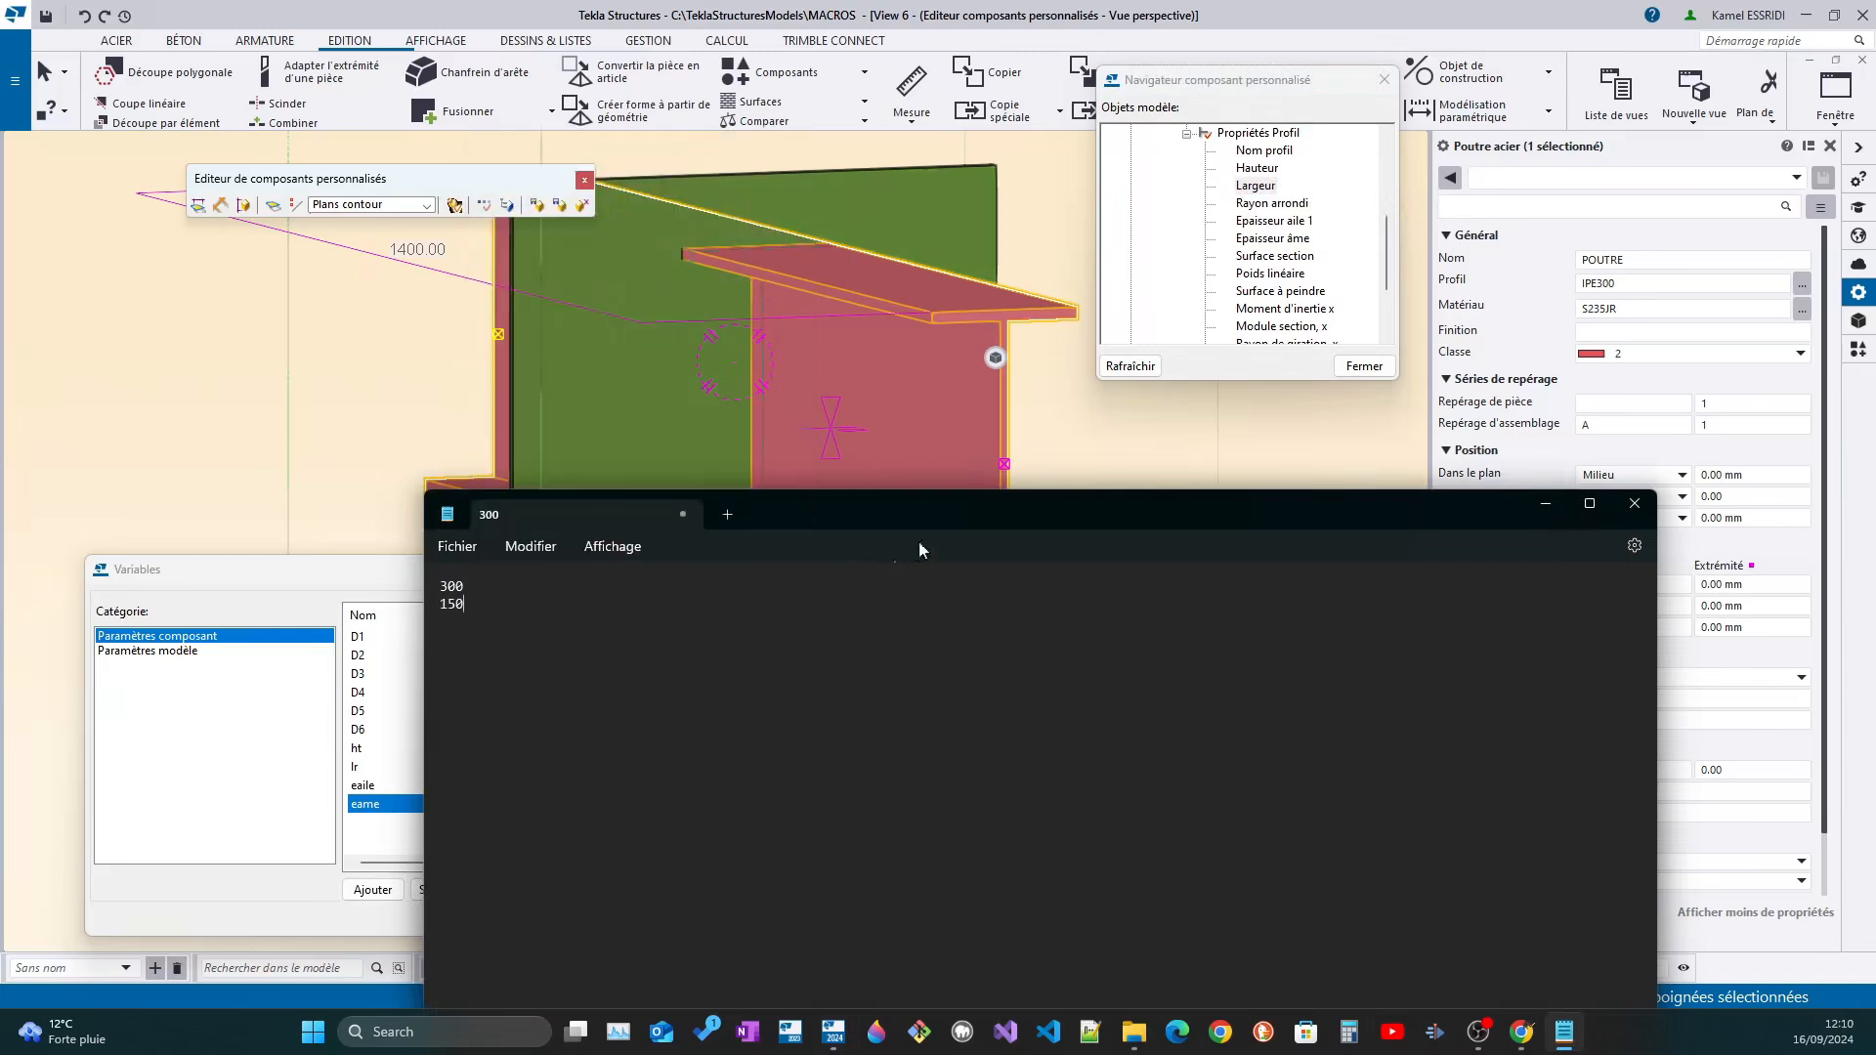
# Copy the reference of the beam's Hauteur property and paste it on the third line of the Notepad document
pyautogui.click(1265, 169)
pyautogui.rightClick(1268, 172)
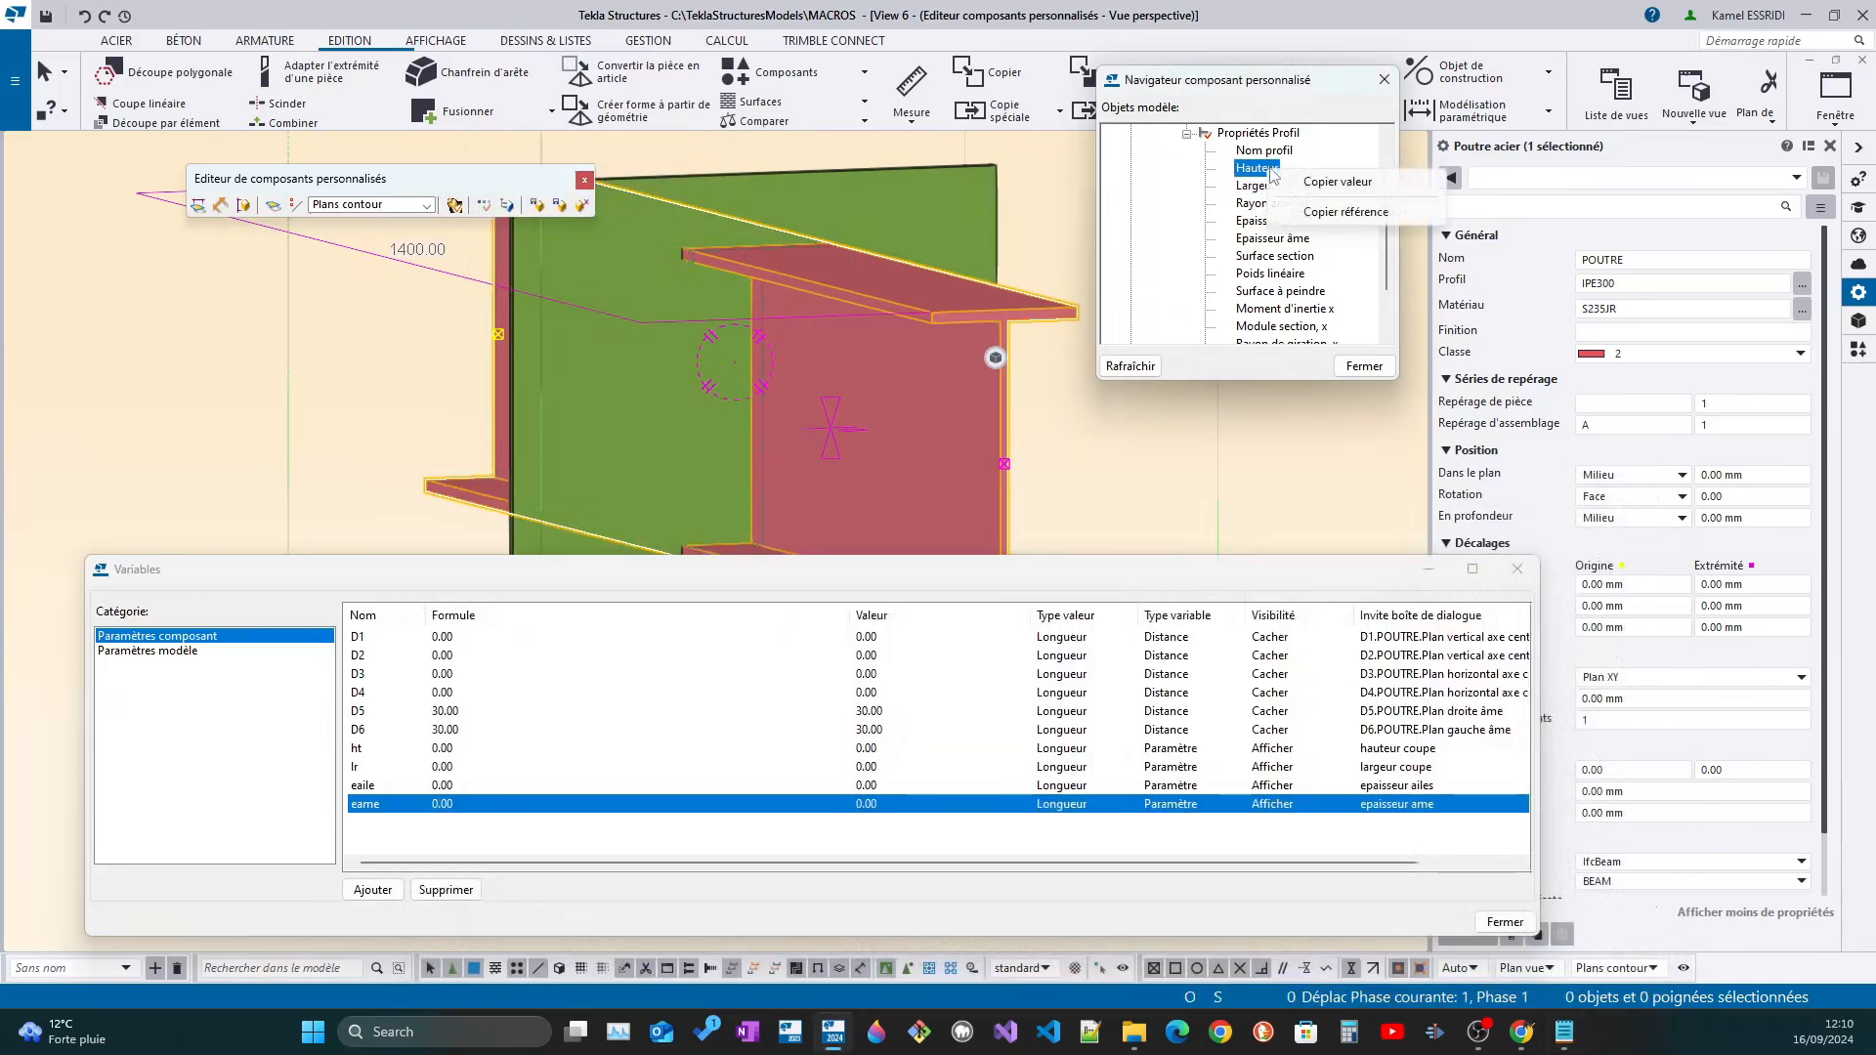
pyautogui.click(1346, 212)
pyautogui.click(1564, 1032)
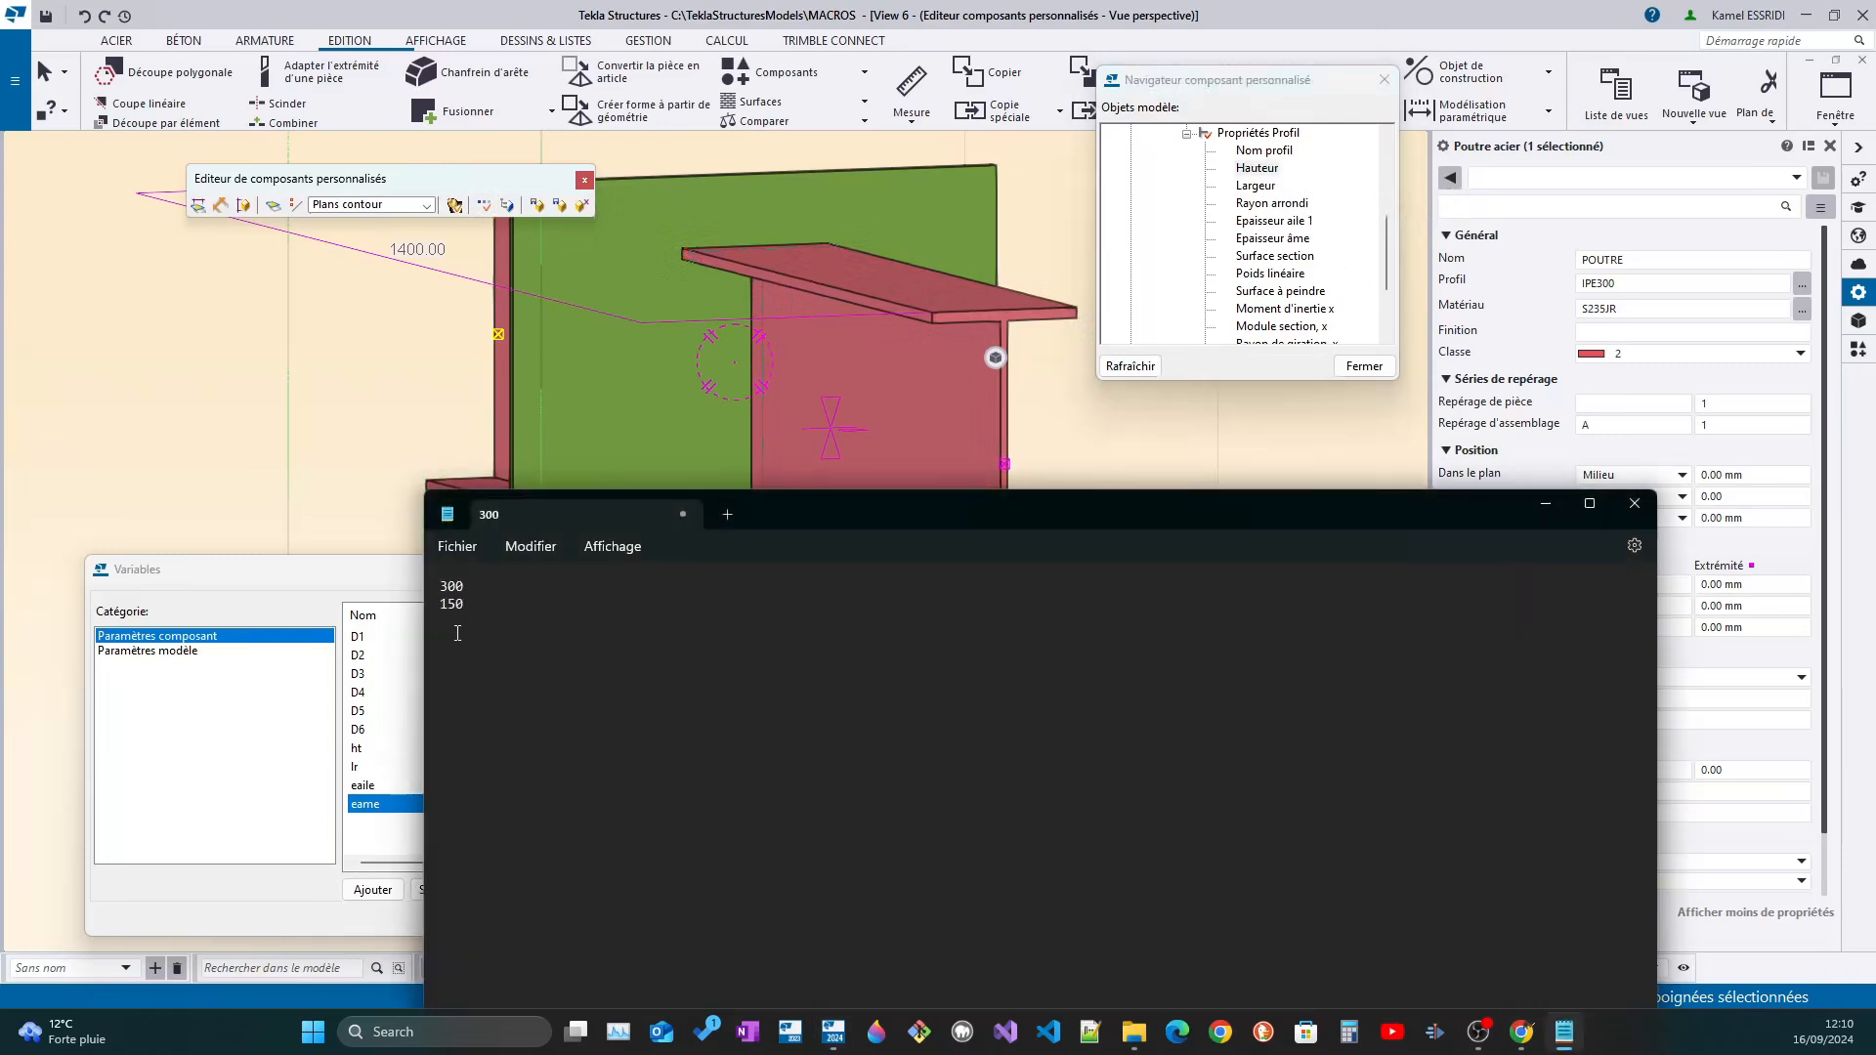
pyautogui.rightClick(458, 633)
pyautogui.click(517, 296)
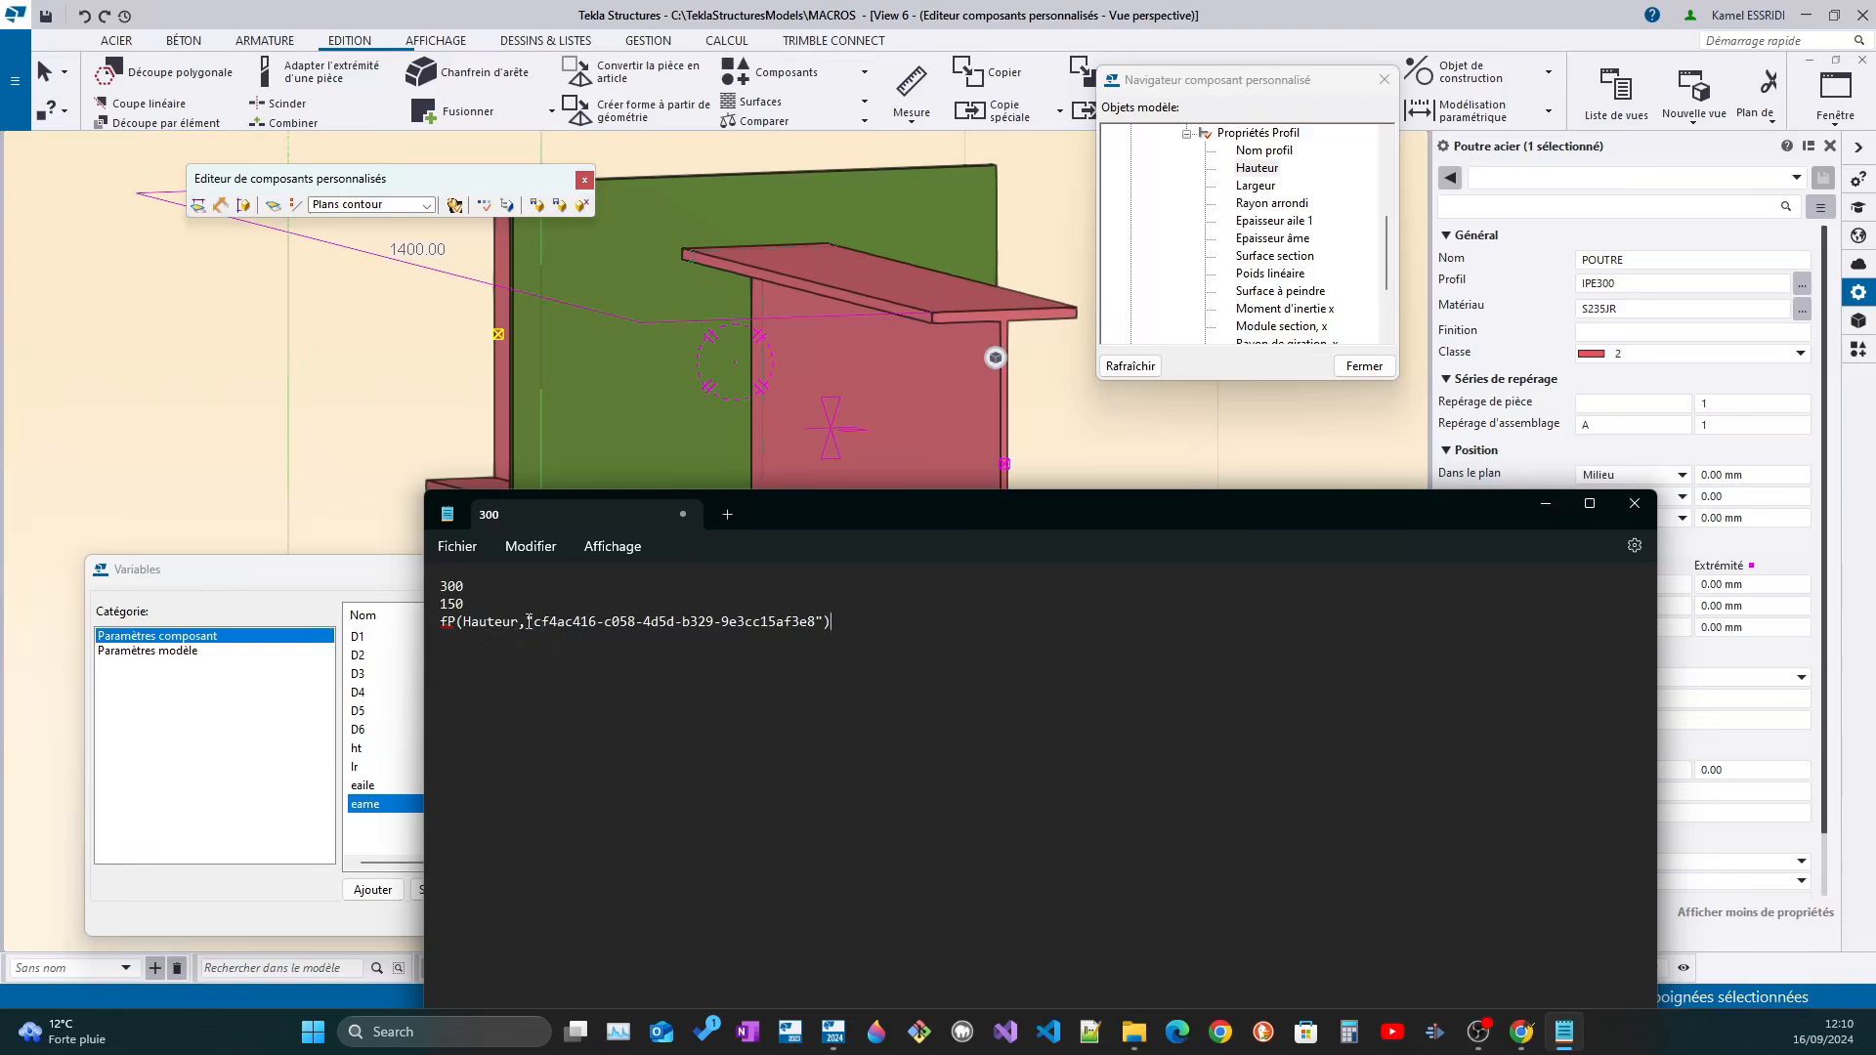
# Highlight the GUID in the pasted Hauteur reference and open the beam's object information to compare it with the beam's own GUID
pyautogui.moveTo(535, 623); pyautogui.dragTo(826, 622)
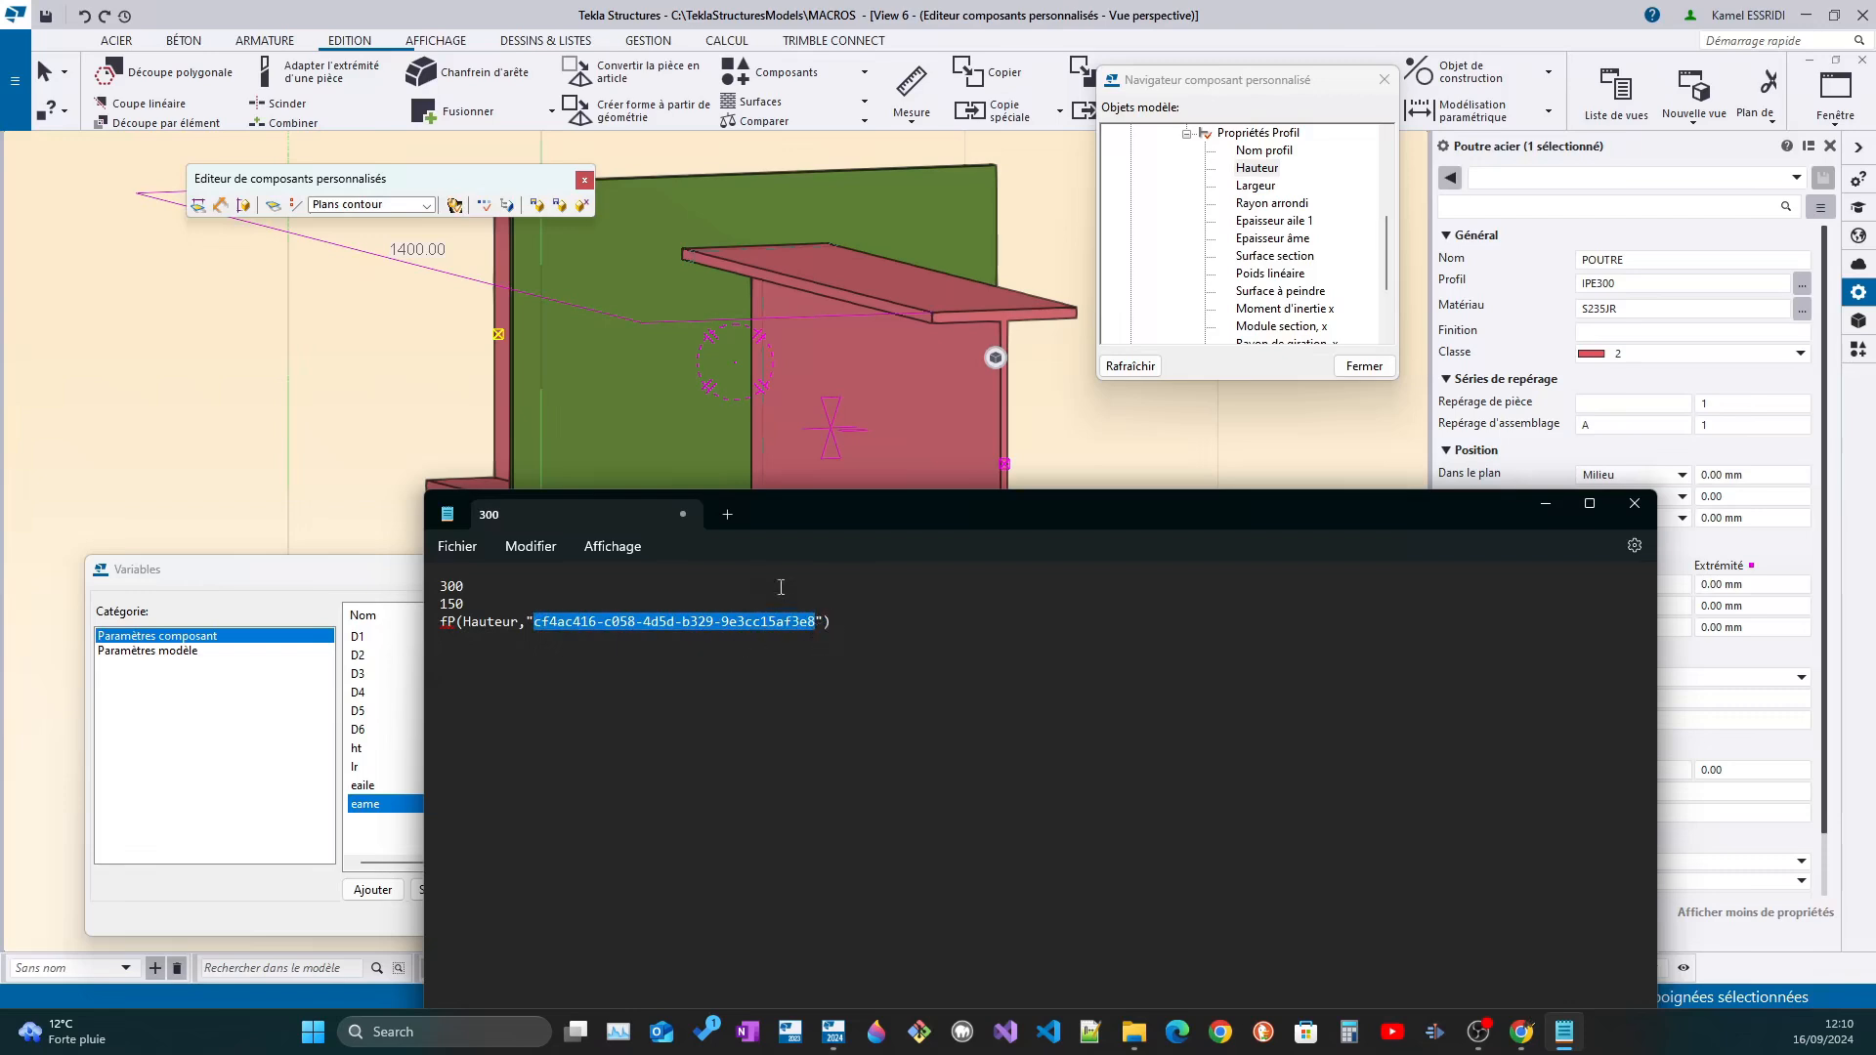
pyautogui.click(958, 313)
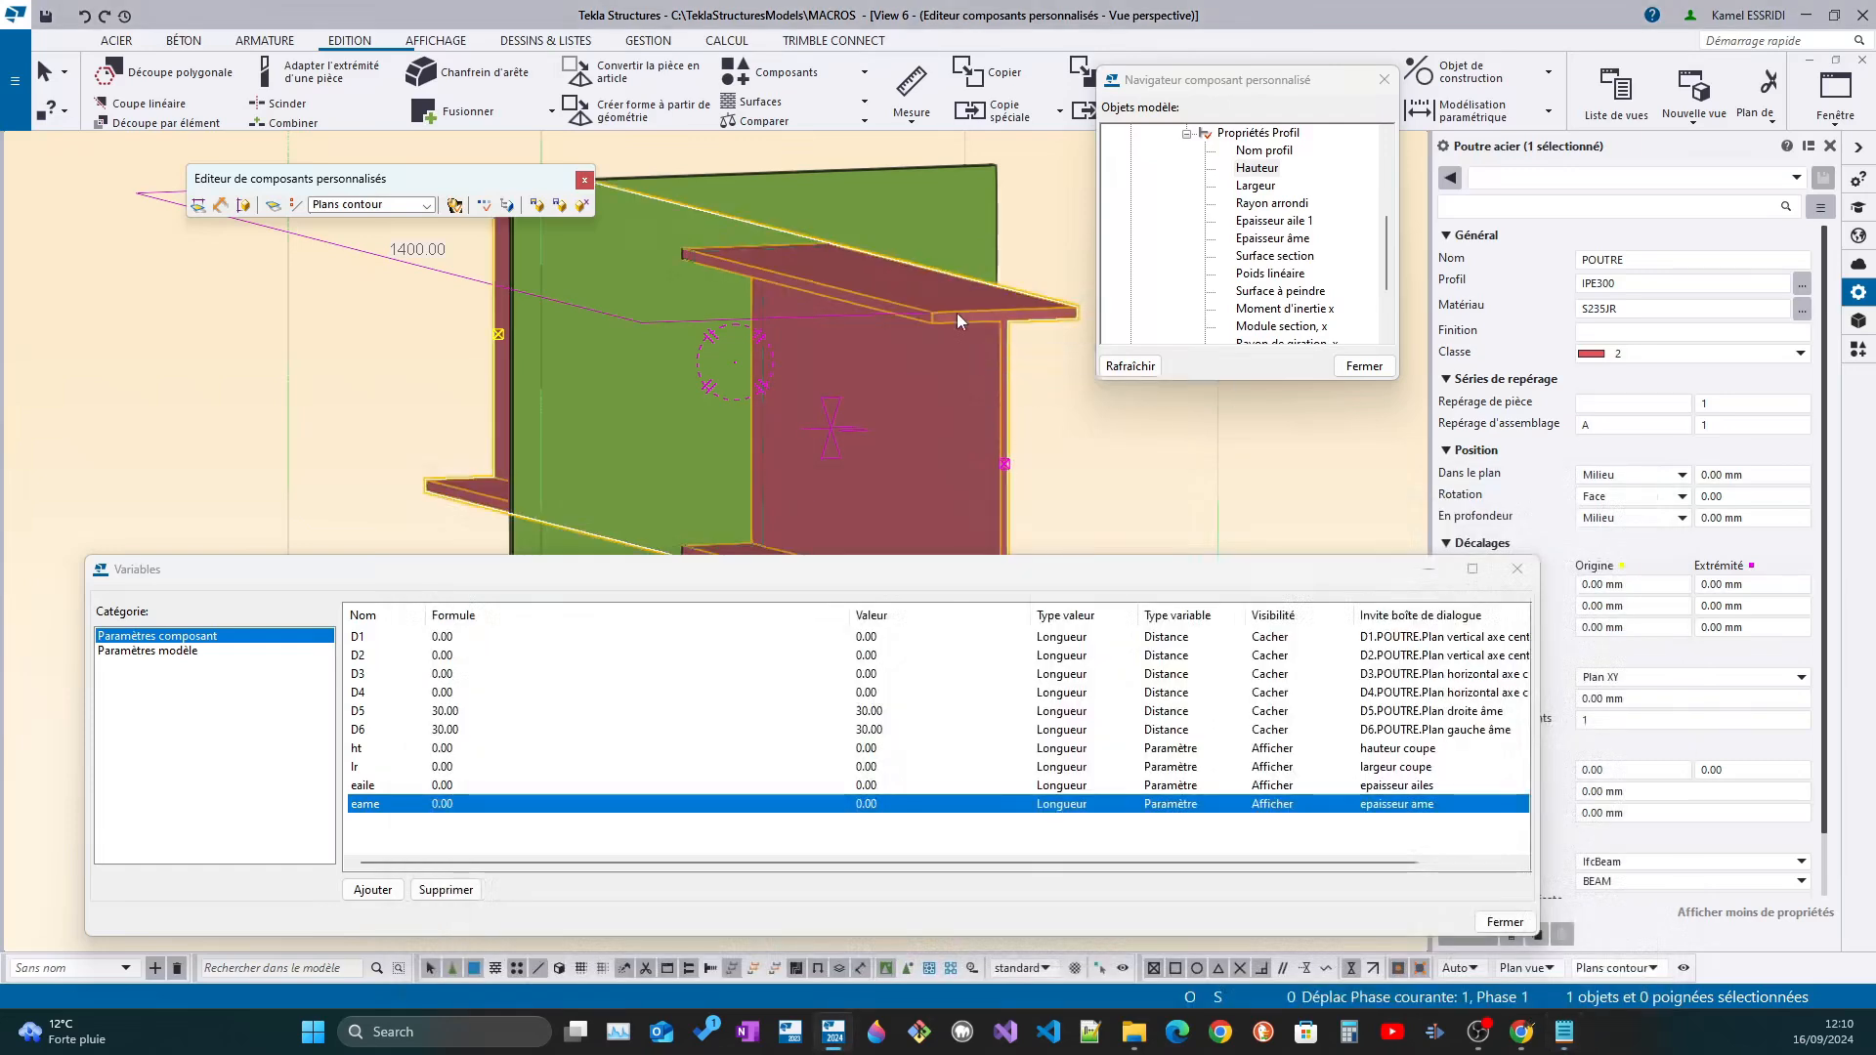
pyautogui.rightClick(957, 312)
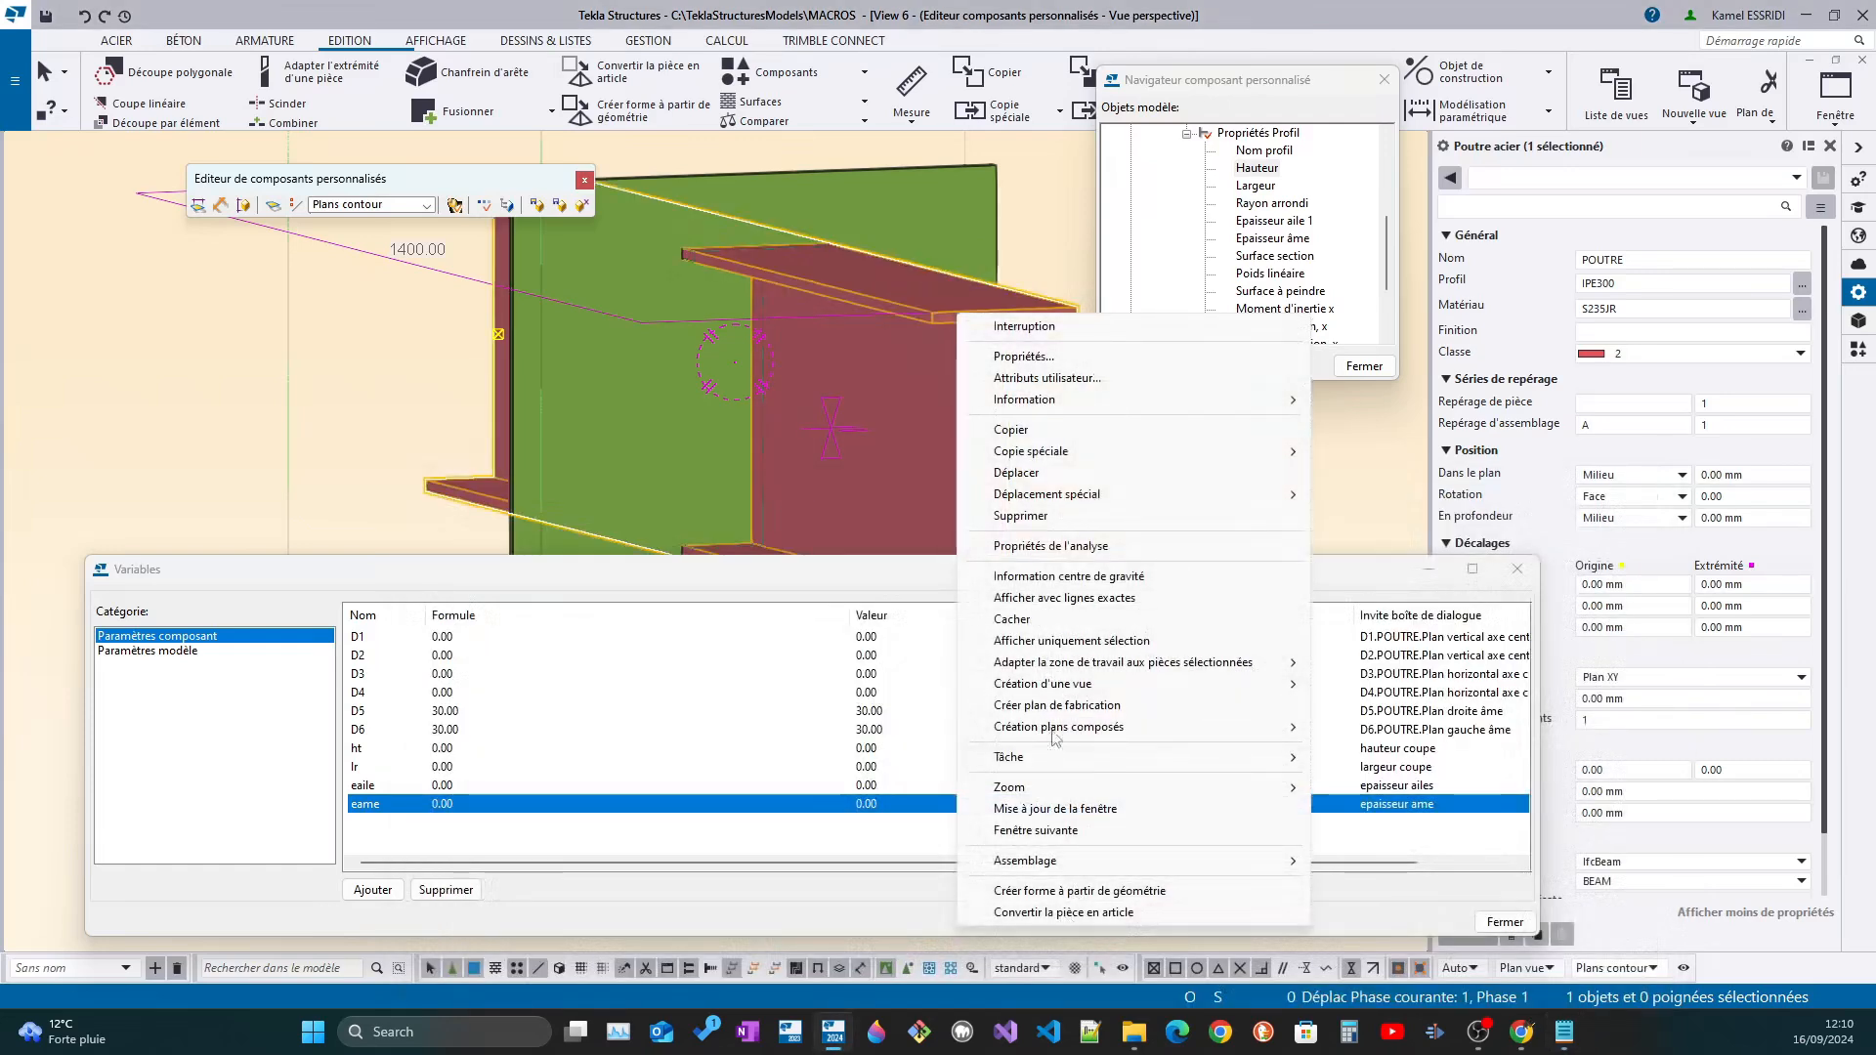
pyautogui.click(1393, 406)
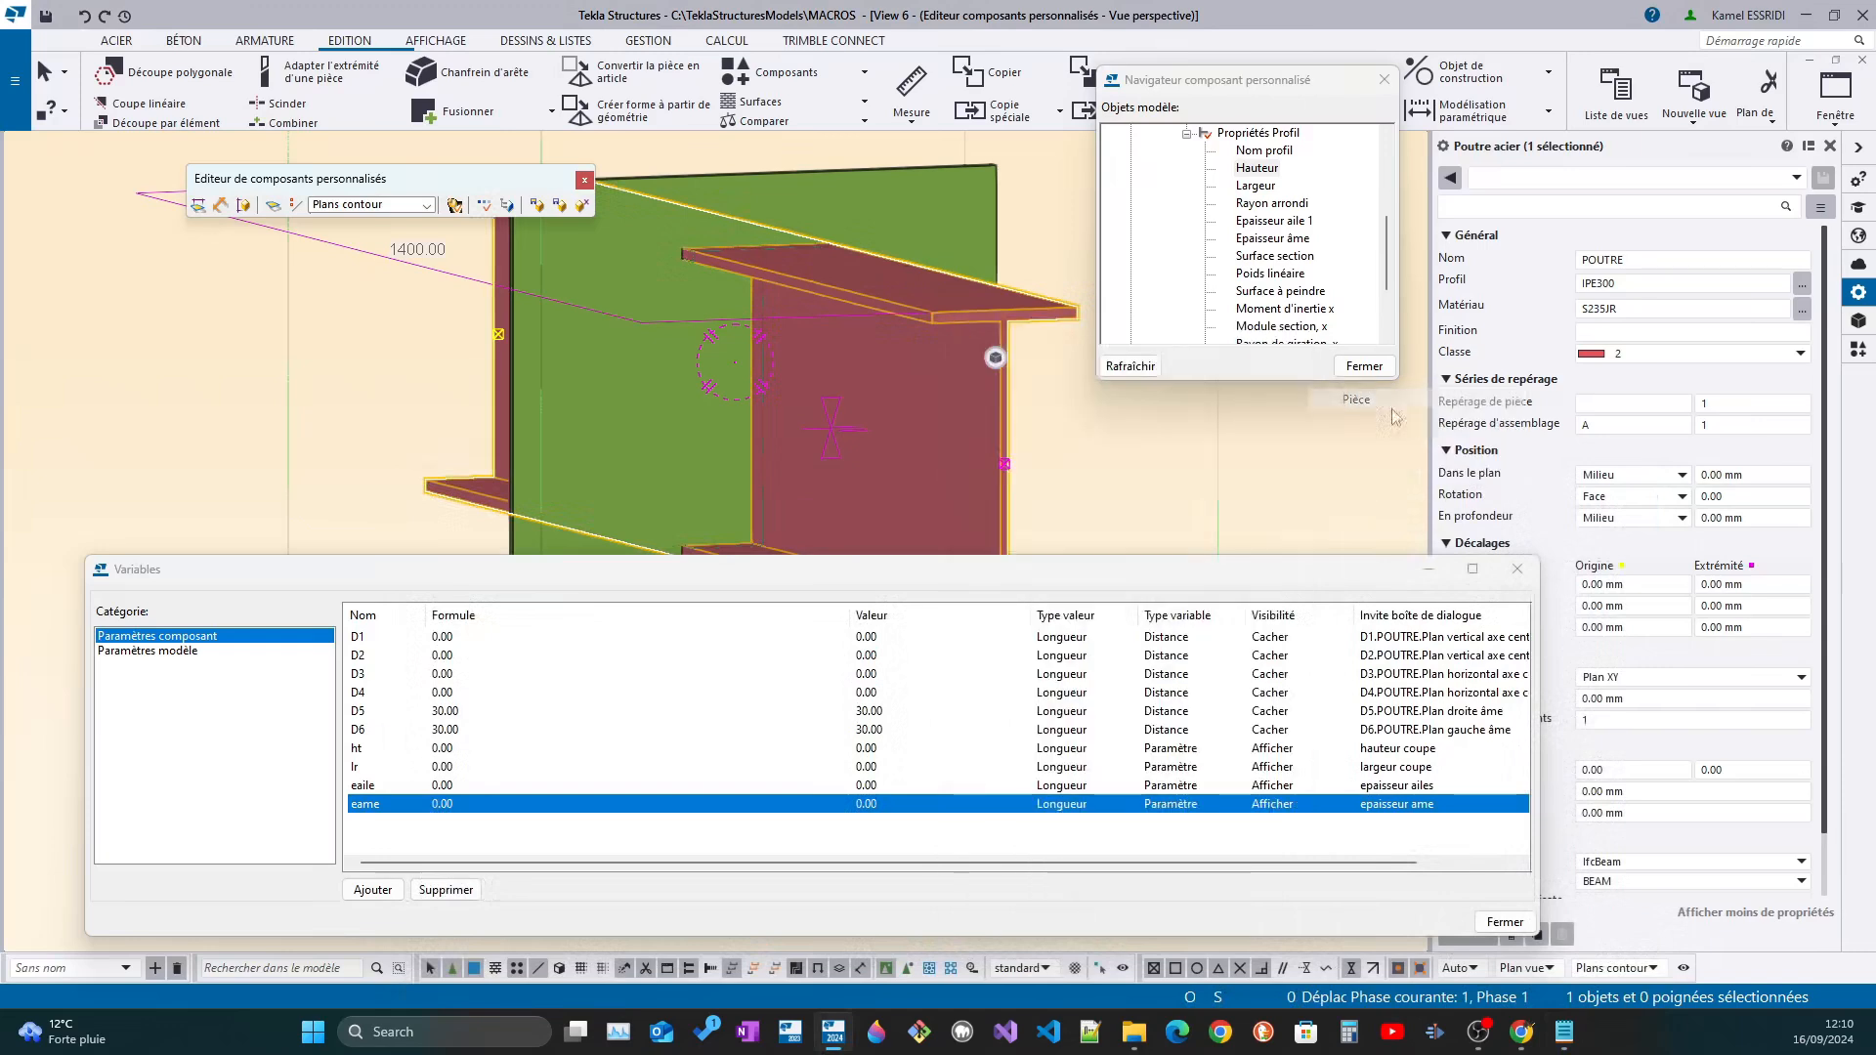
pyautogui.click(1562, 1034)
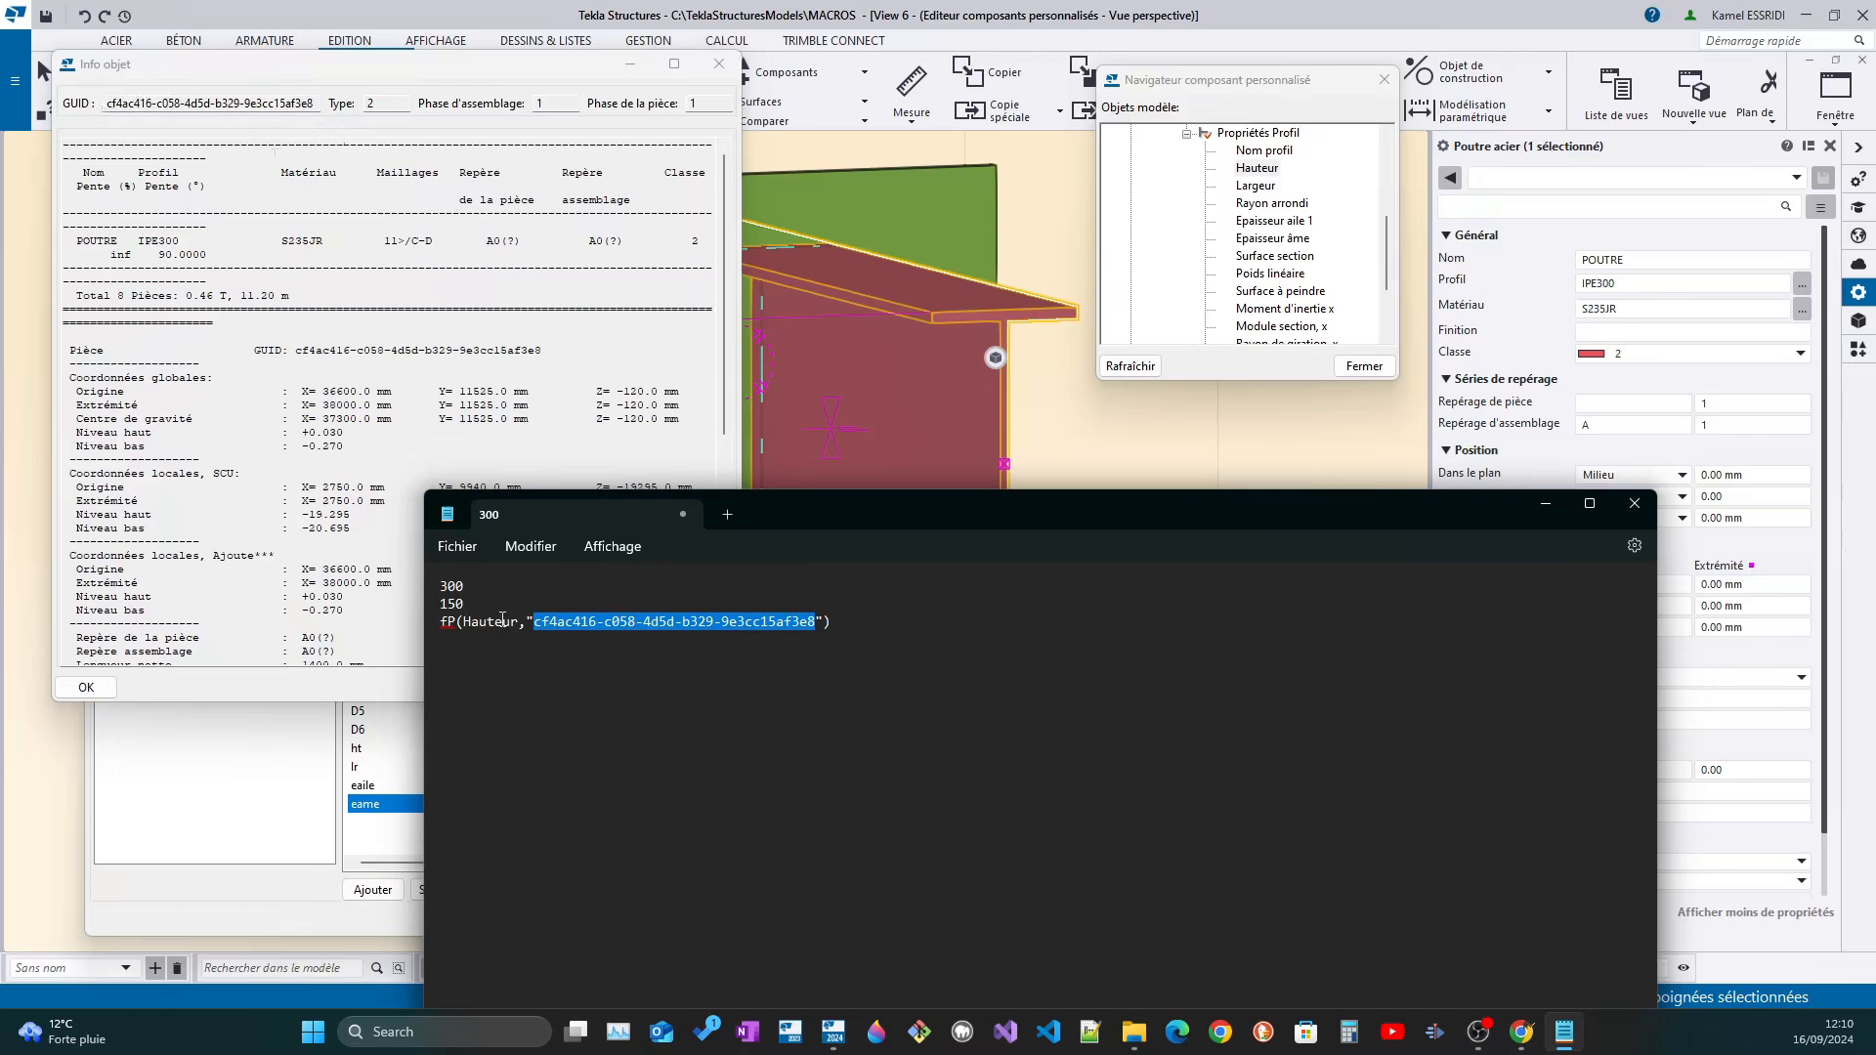
# Examine the property name in the Hauteur reference and compare the whole reference with the fixed value 300 in the notes
pyautogui.moveTo(519, 623); pyautogui.dragTo(467, 630)
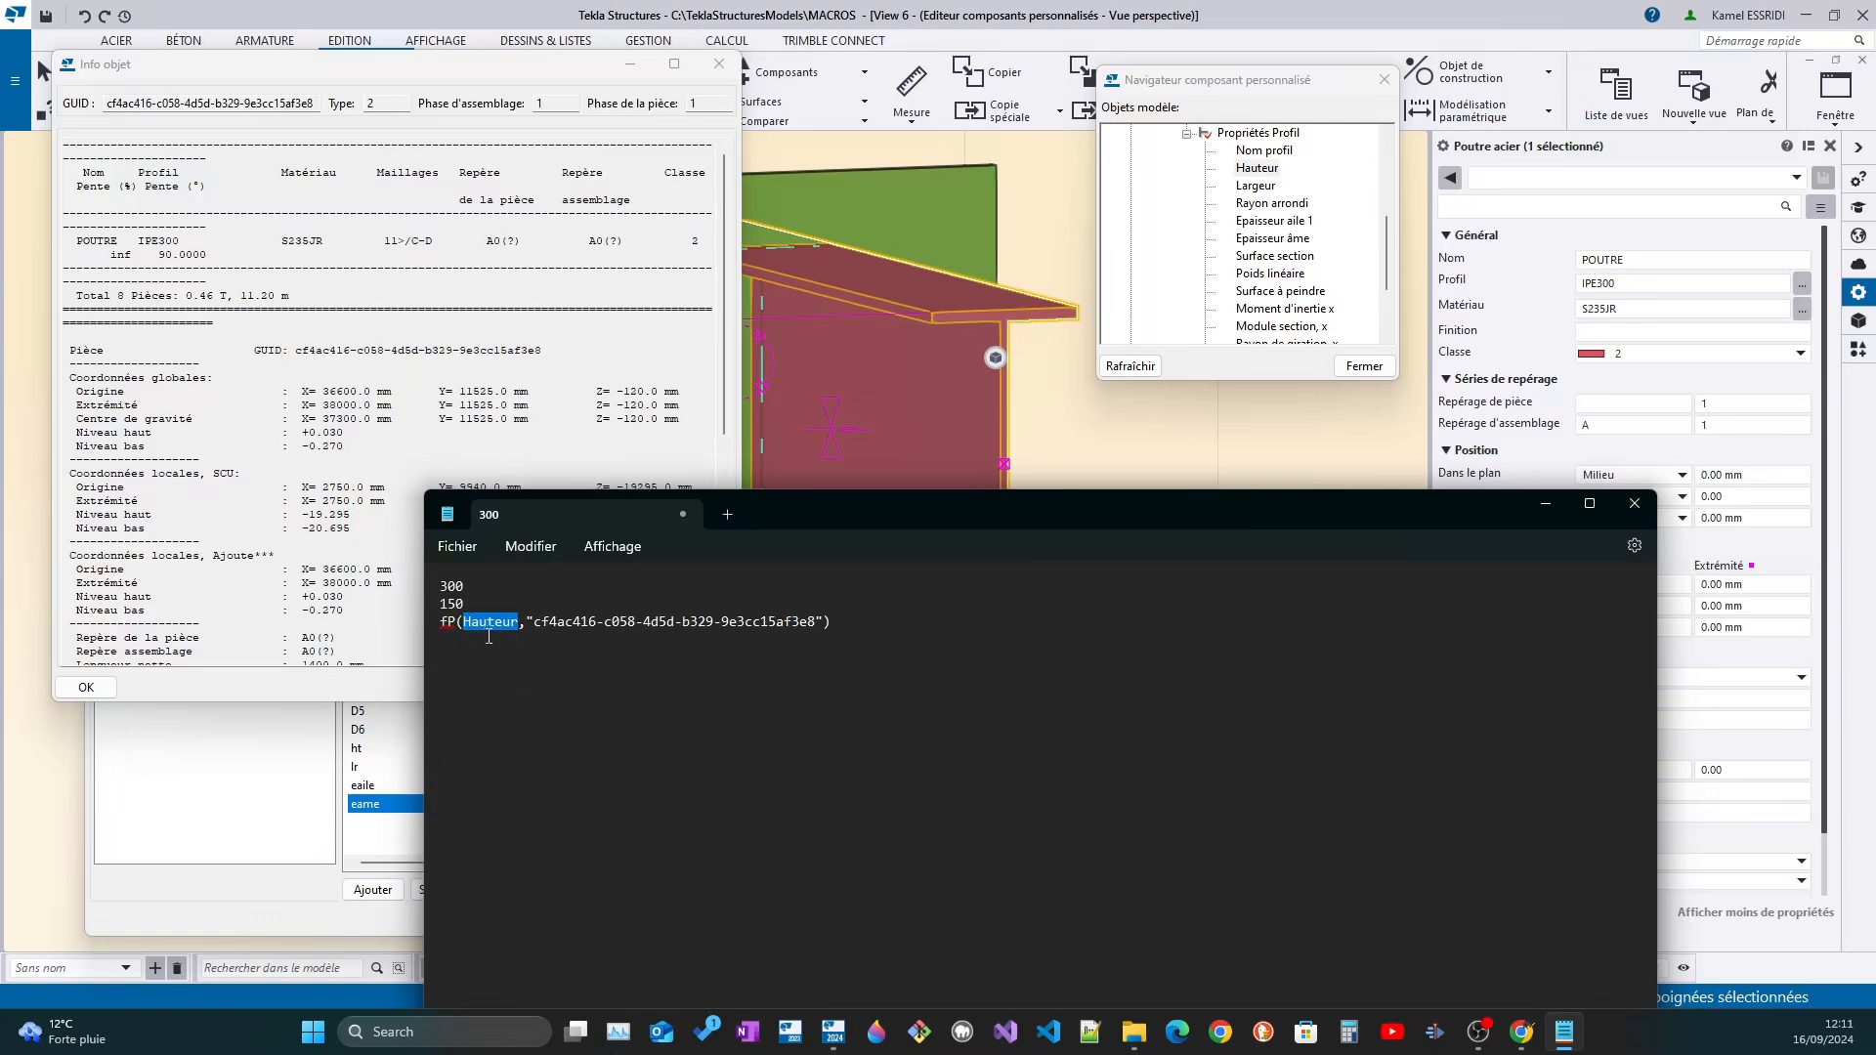
pyautogui.click(521, 630)
pyautogui.moveTo(846, 624); pyautogui.dragTo(440, 622)
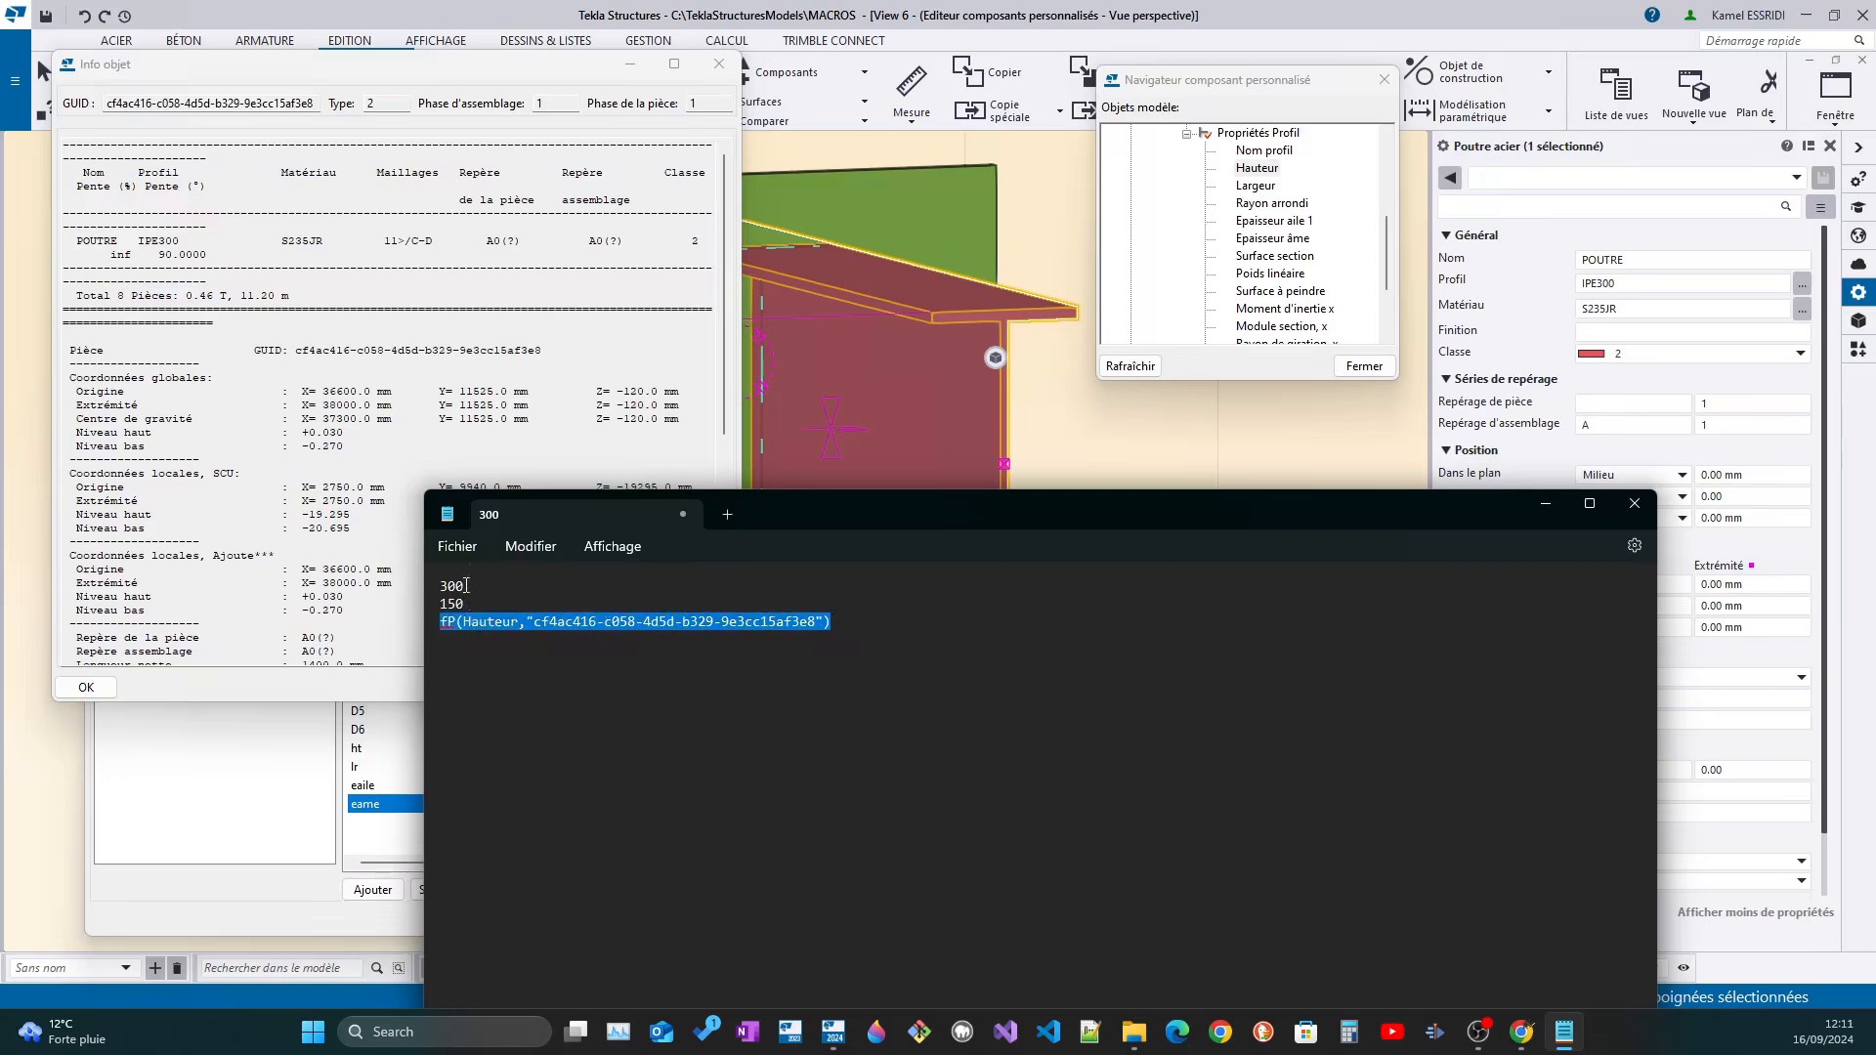
pyautogui.doubleClick(467, 587)
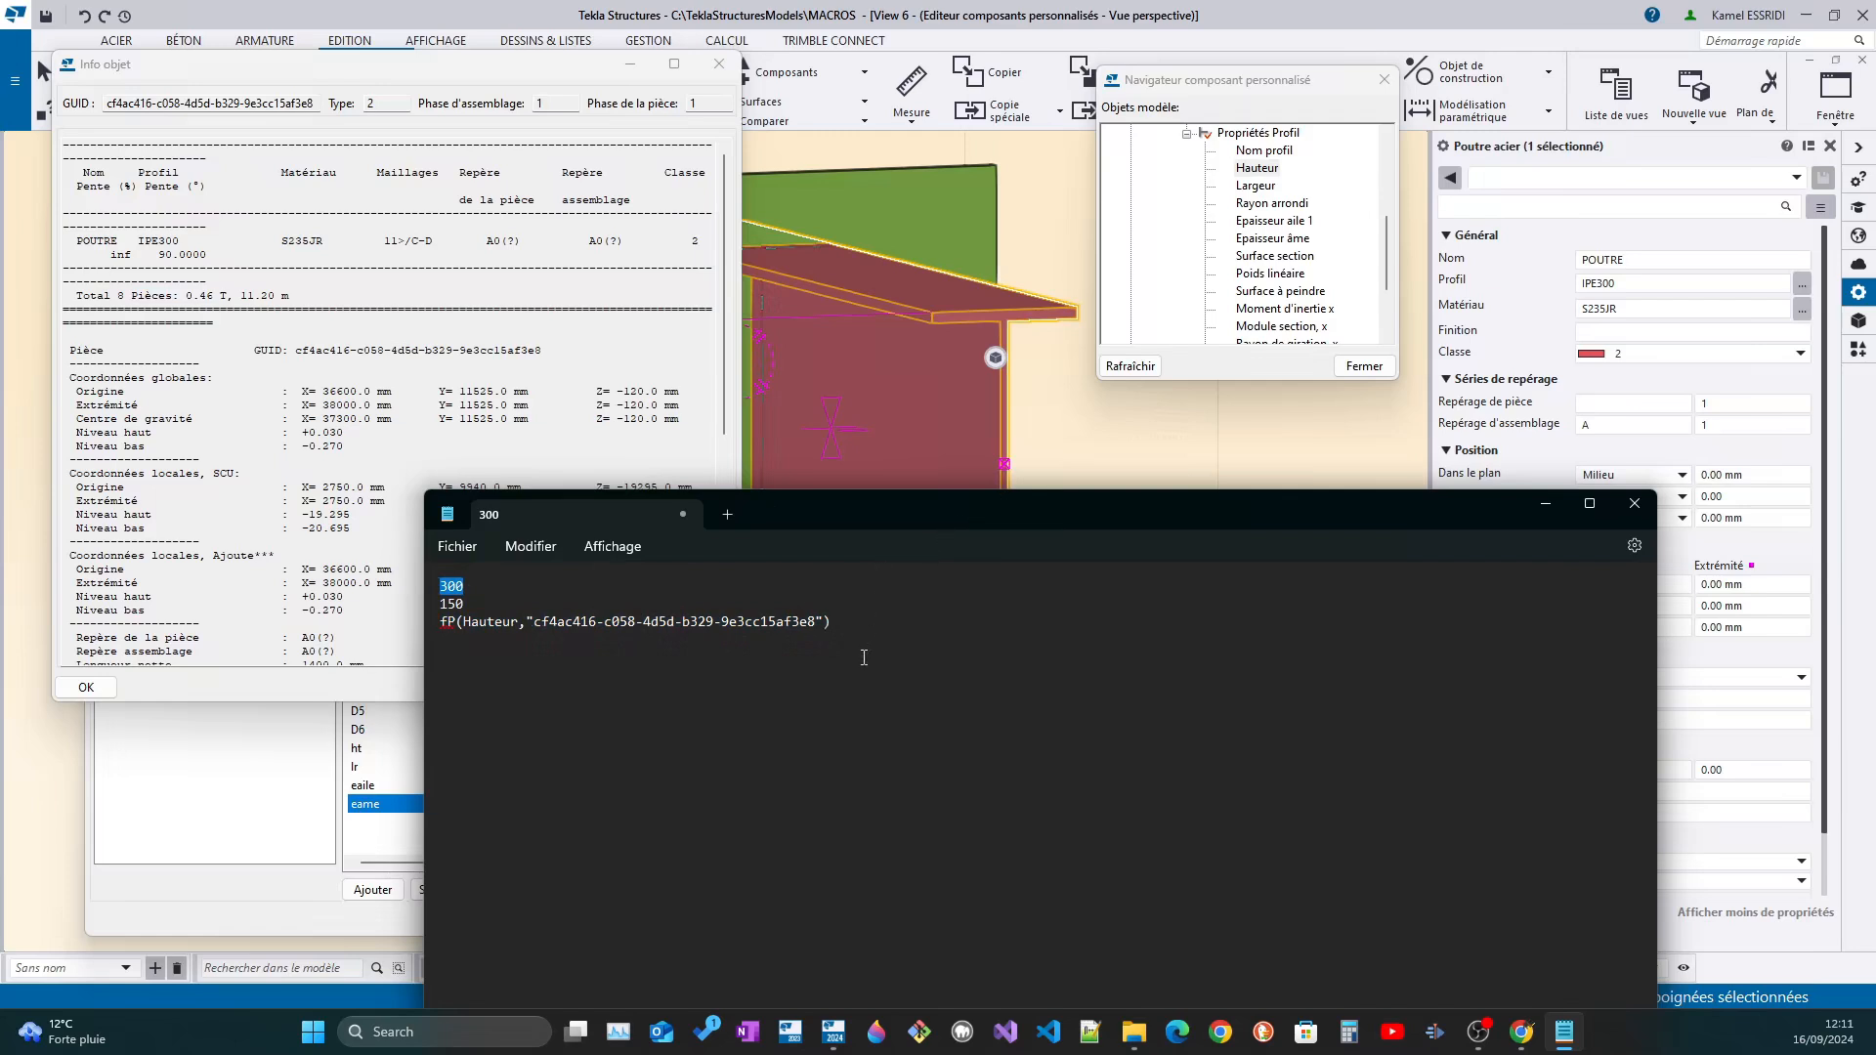
# Try to use the Hauteur reference from the notes as the formula of variable ht, without a leading equals sign
pyautogui.moveTo(844, 622); pyautogui.dragTo(404, 621)
pyautogui.hotkey('ctrl', 'c')
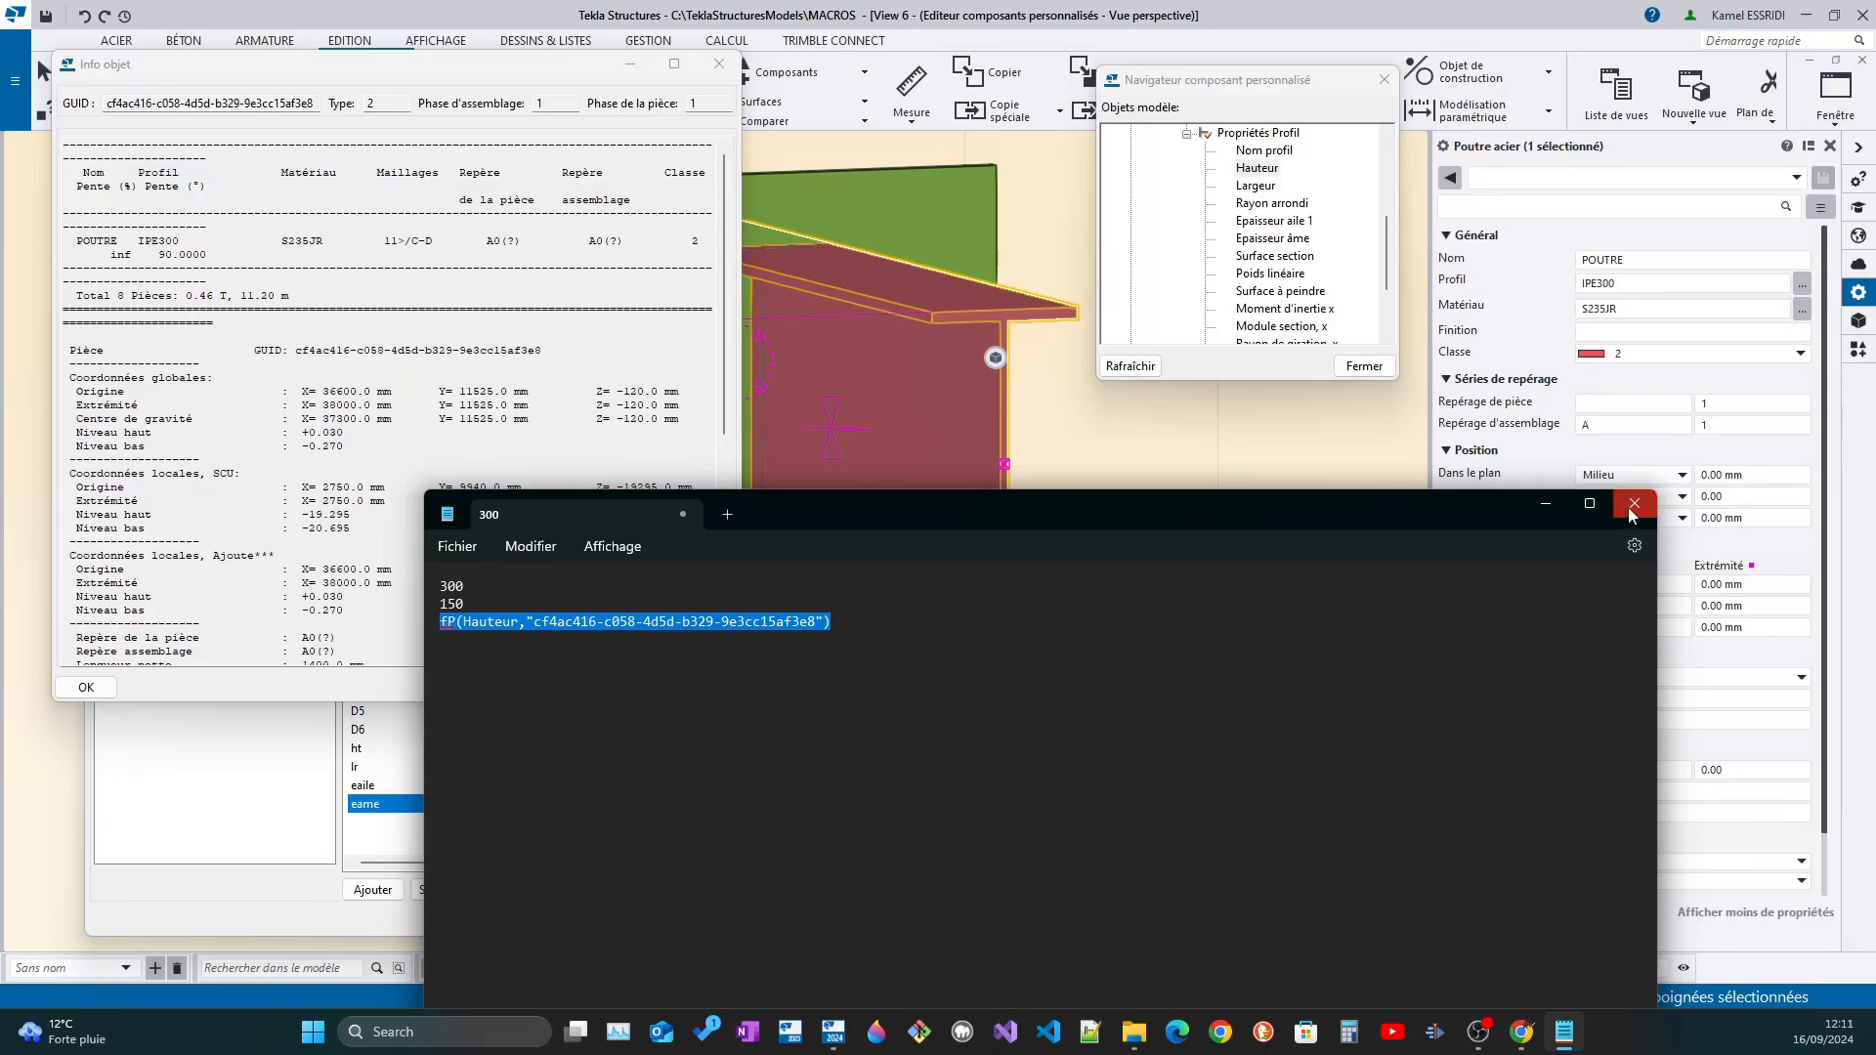
pyautogui.click(1545, 509)
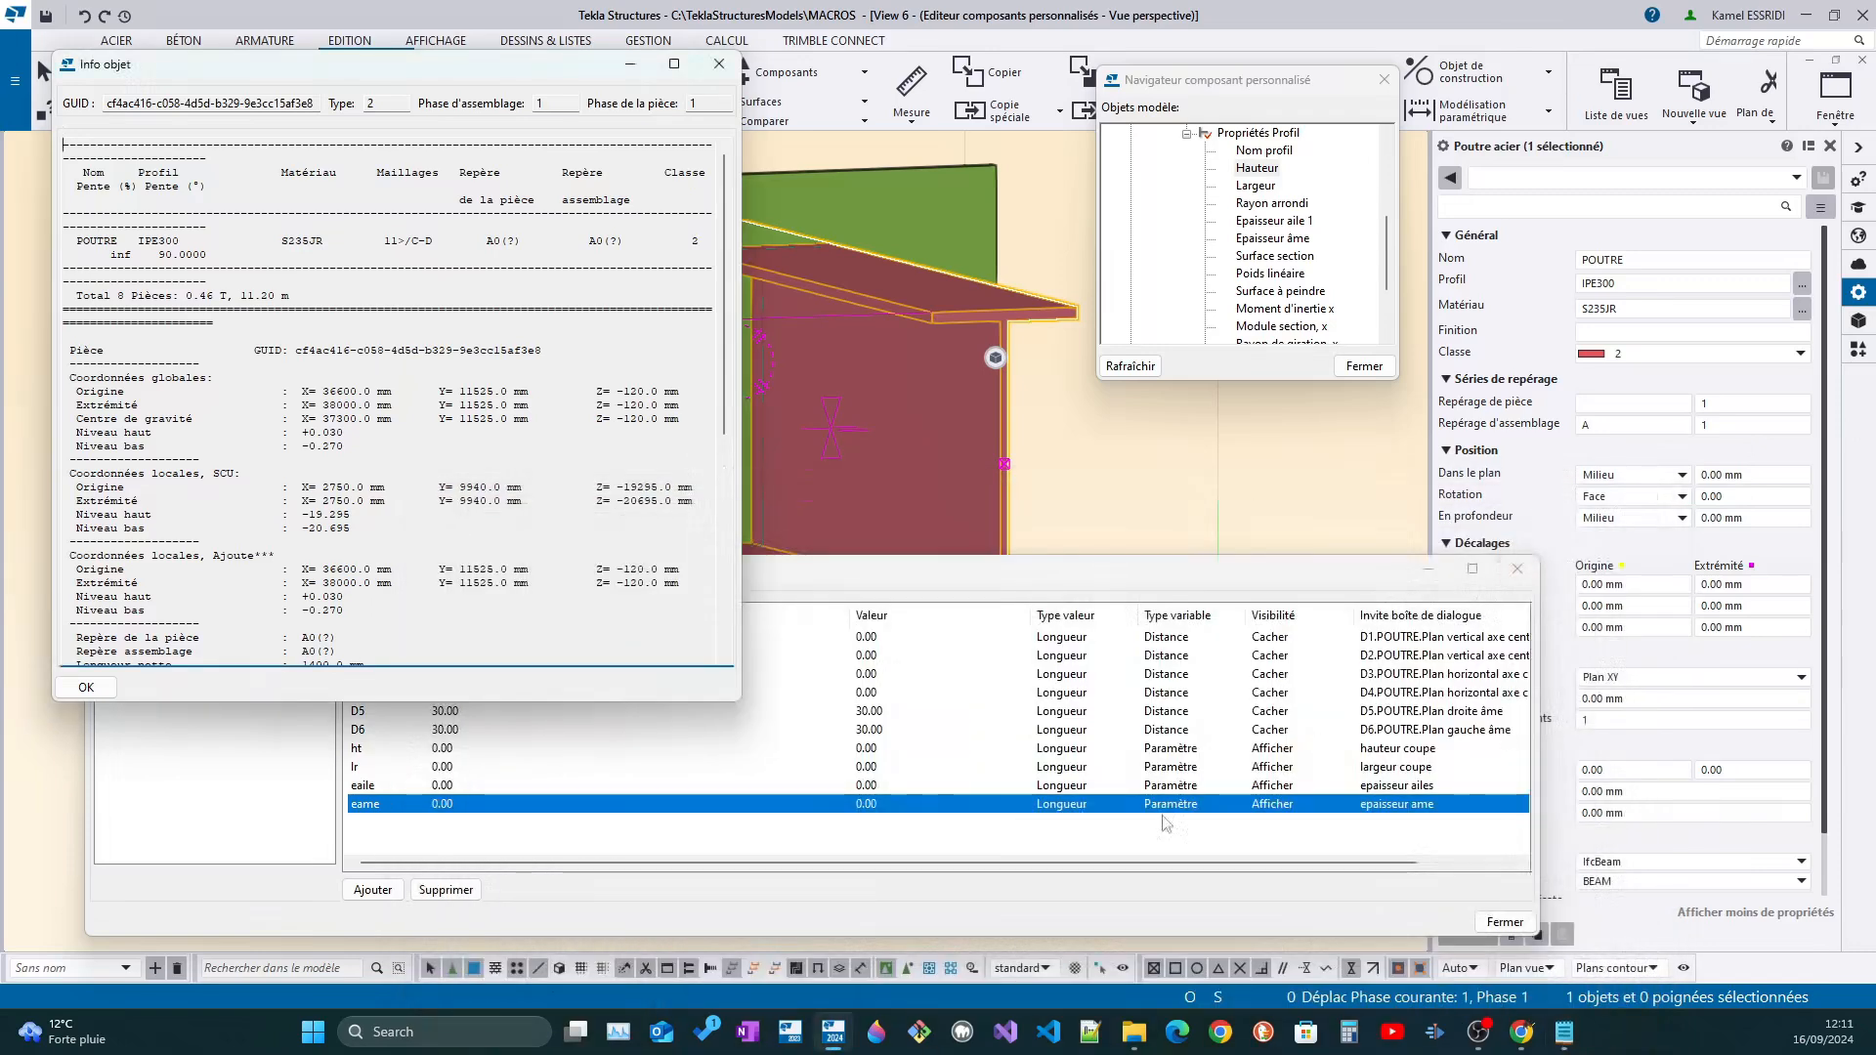
pyautogui.click(518, 803)
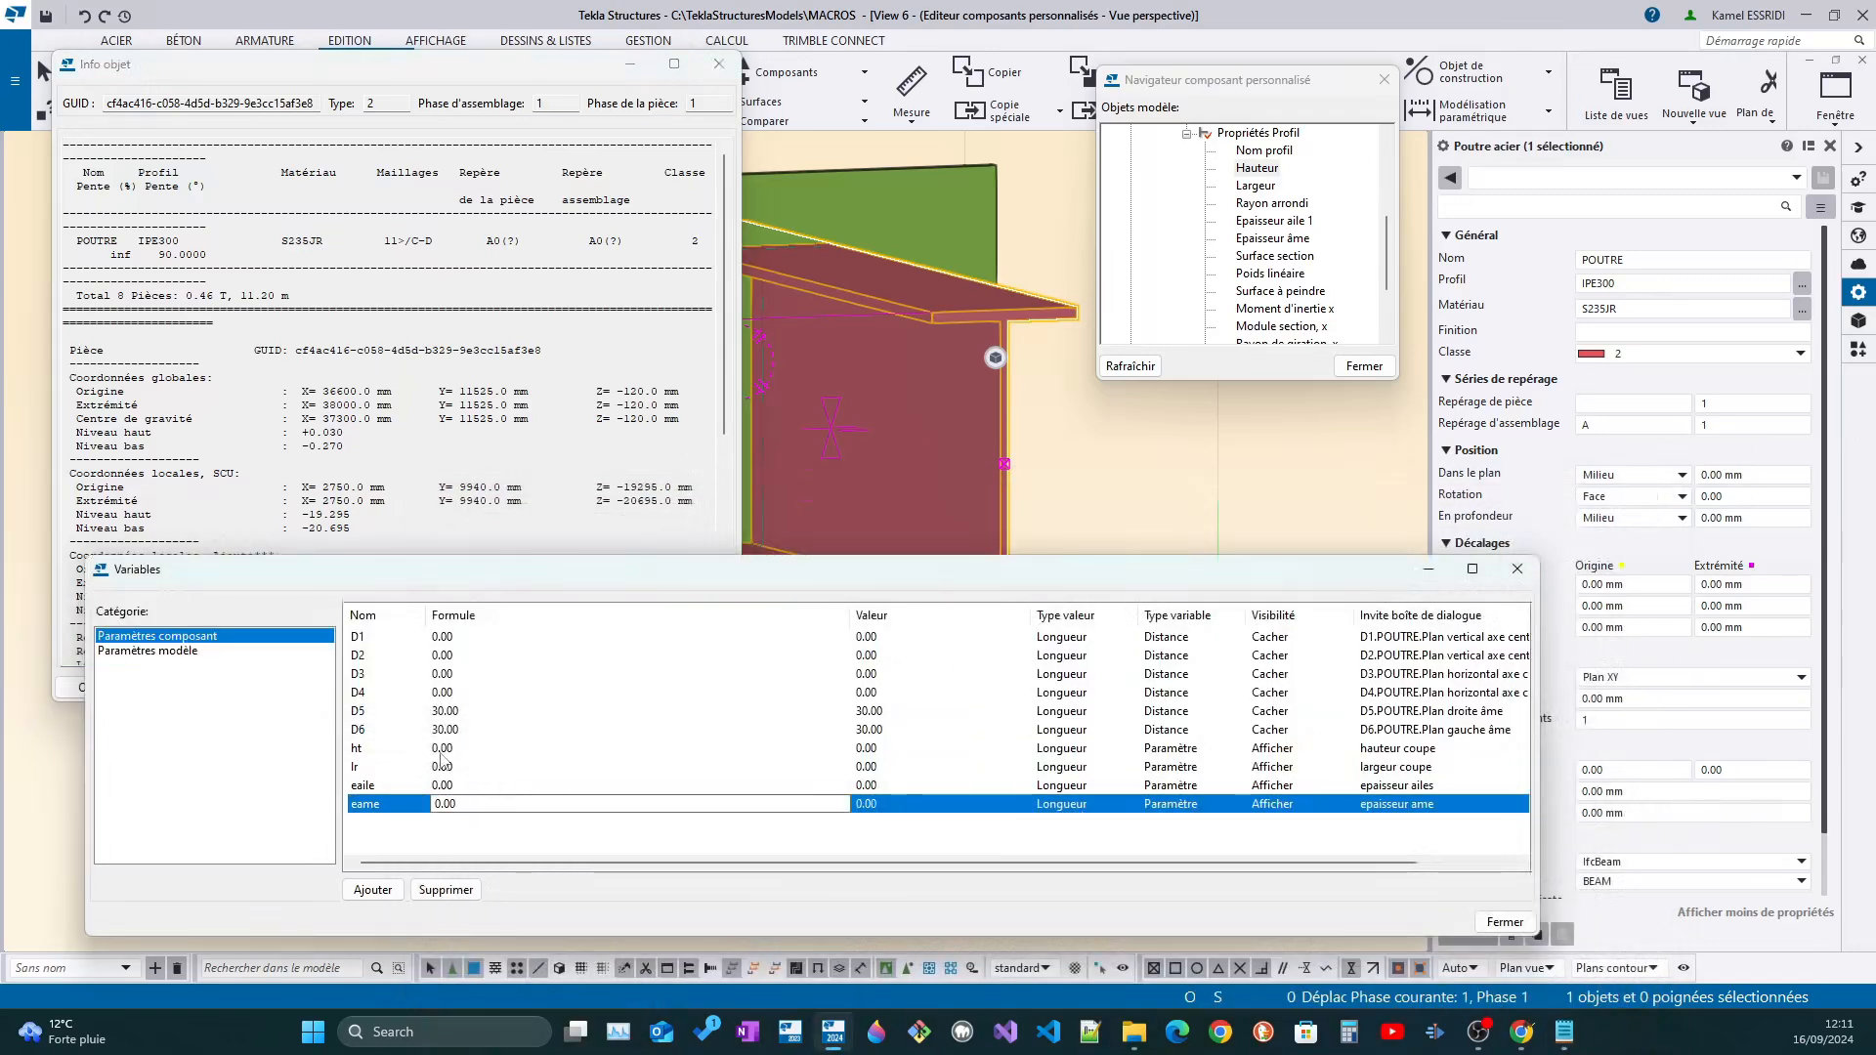
pyautogui.click(452, 759)
pyautogui.click(476, 759)
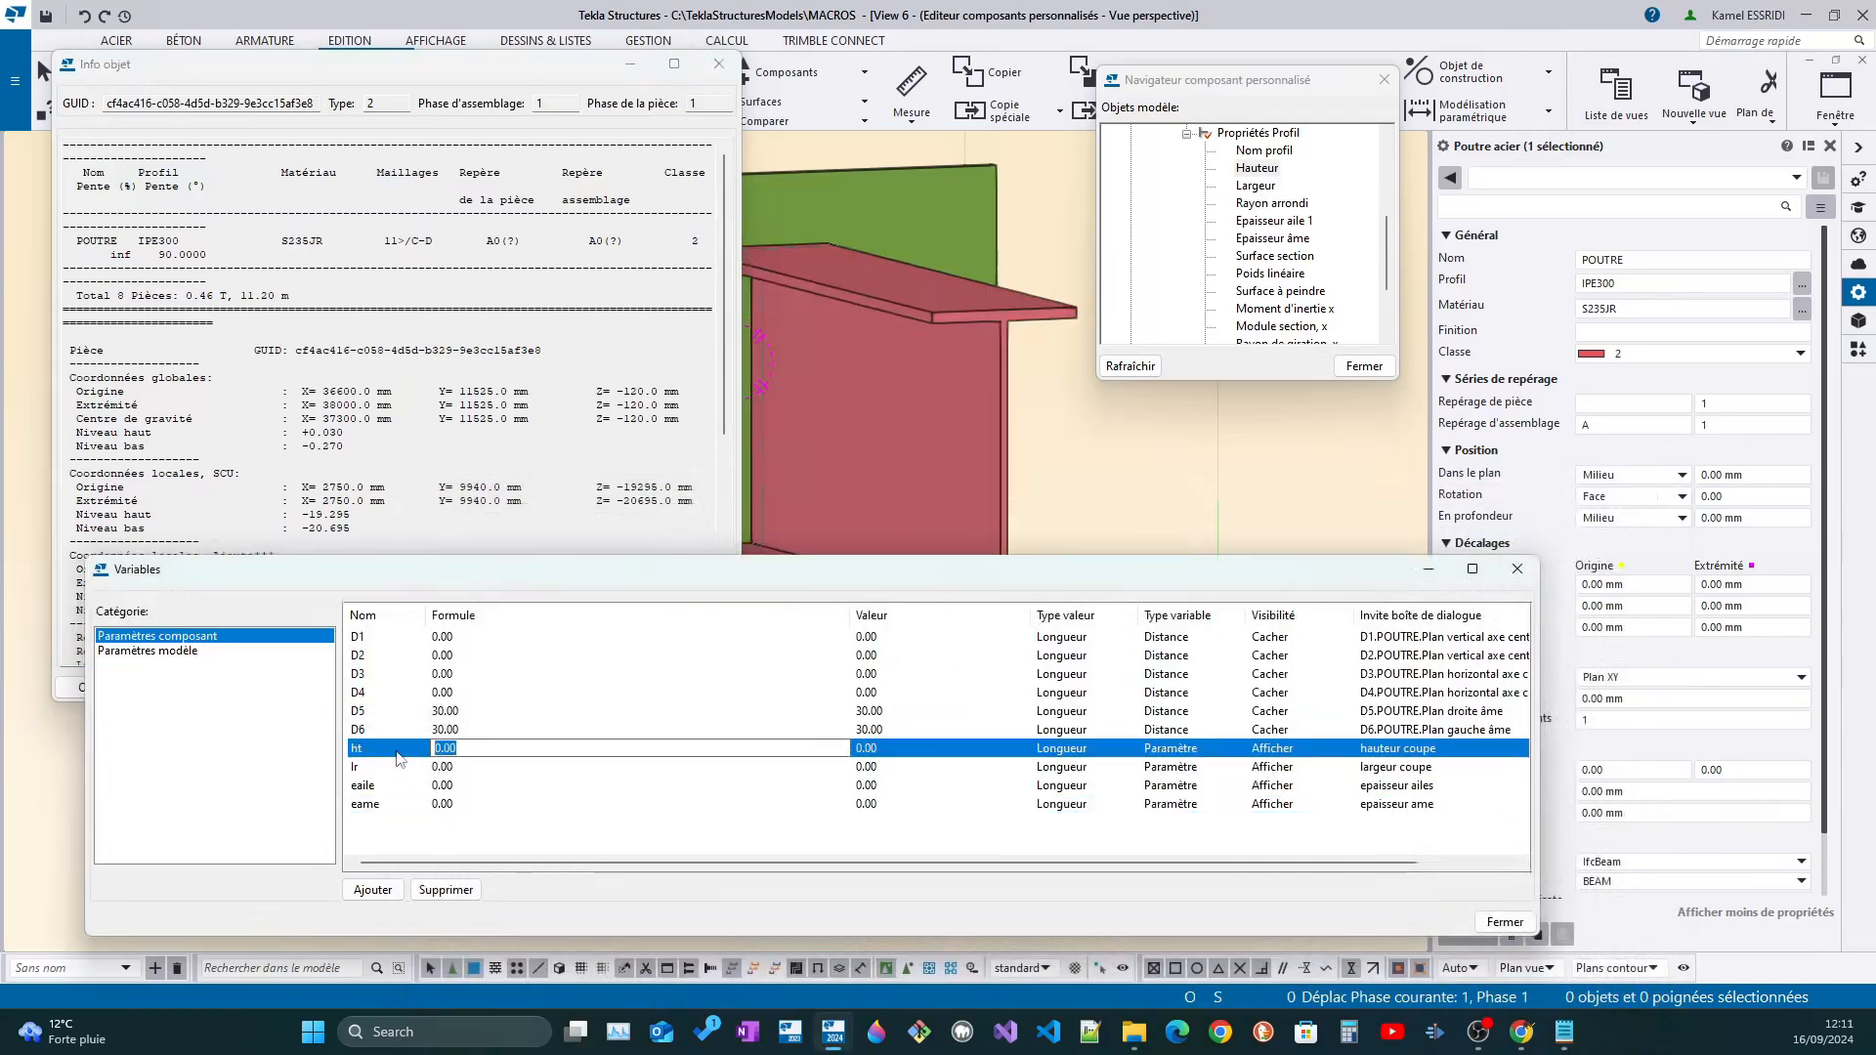
pyautogui.hotkey('ctrl', 'v')
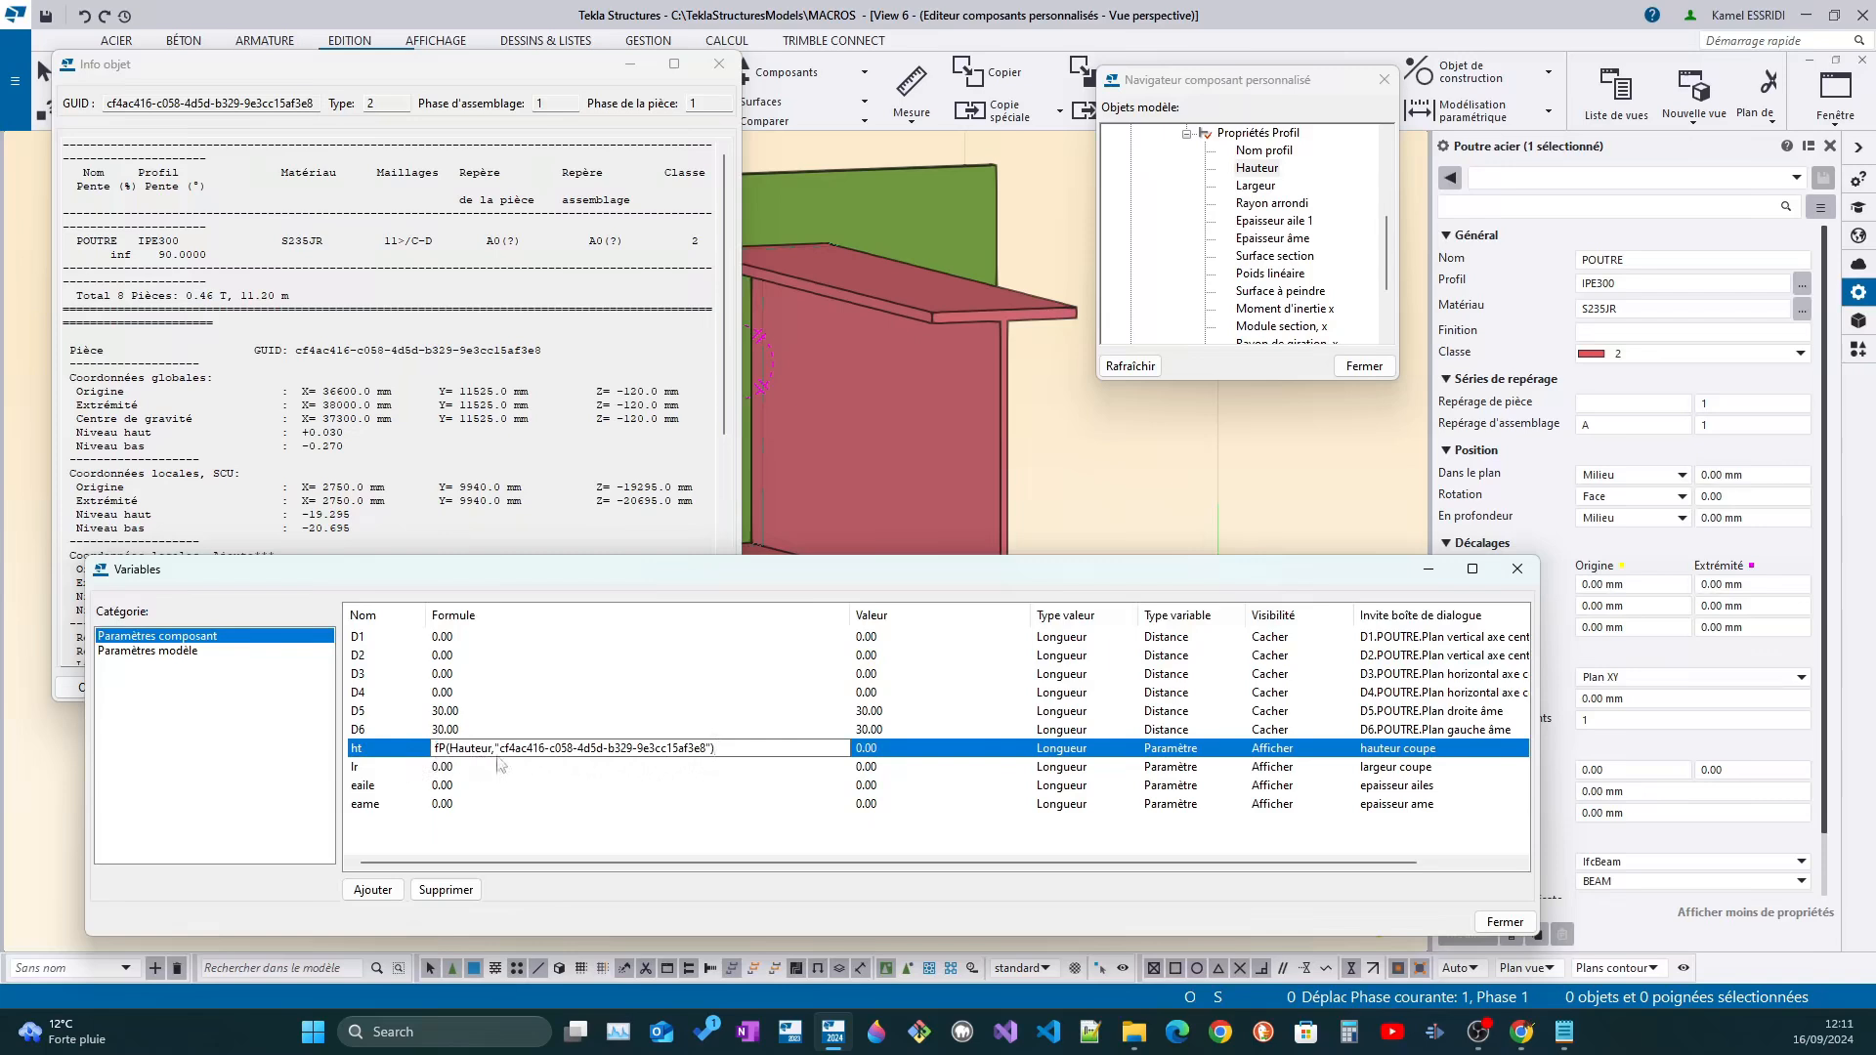
pyautogui.click(689, 771)
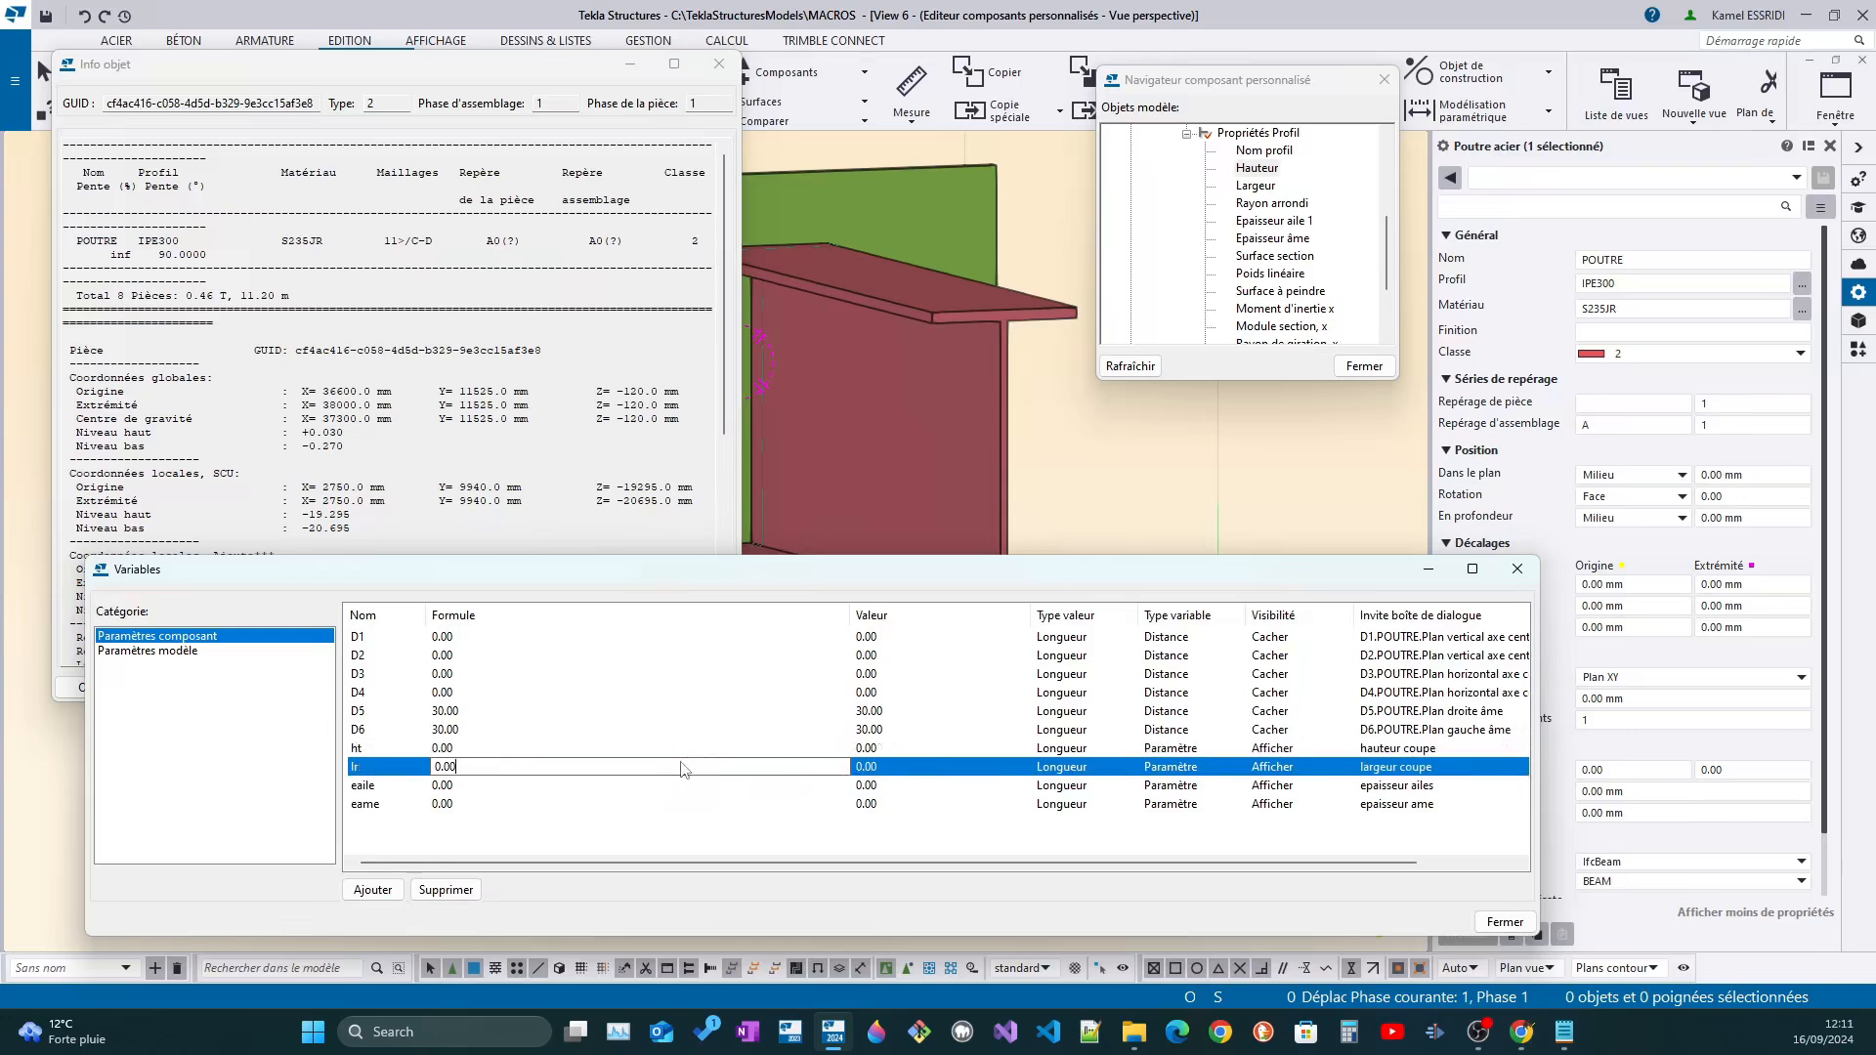
# Set the formula of variable ht to =fP(Hauteur,"cf4ac416-c058-4d5d-b329-9e3cc15af3e8")
pyautogui.click(440, 748)
pyautogui.click(442, 749)
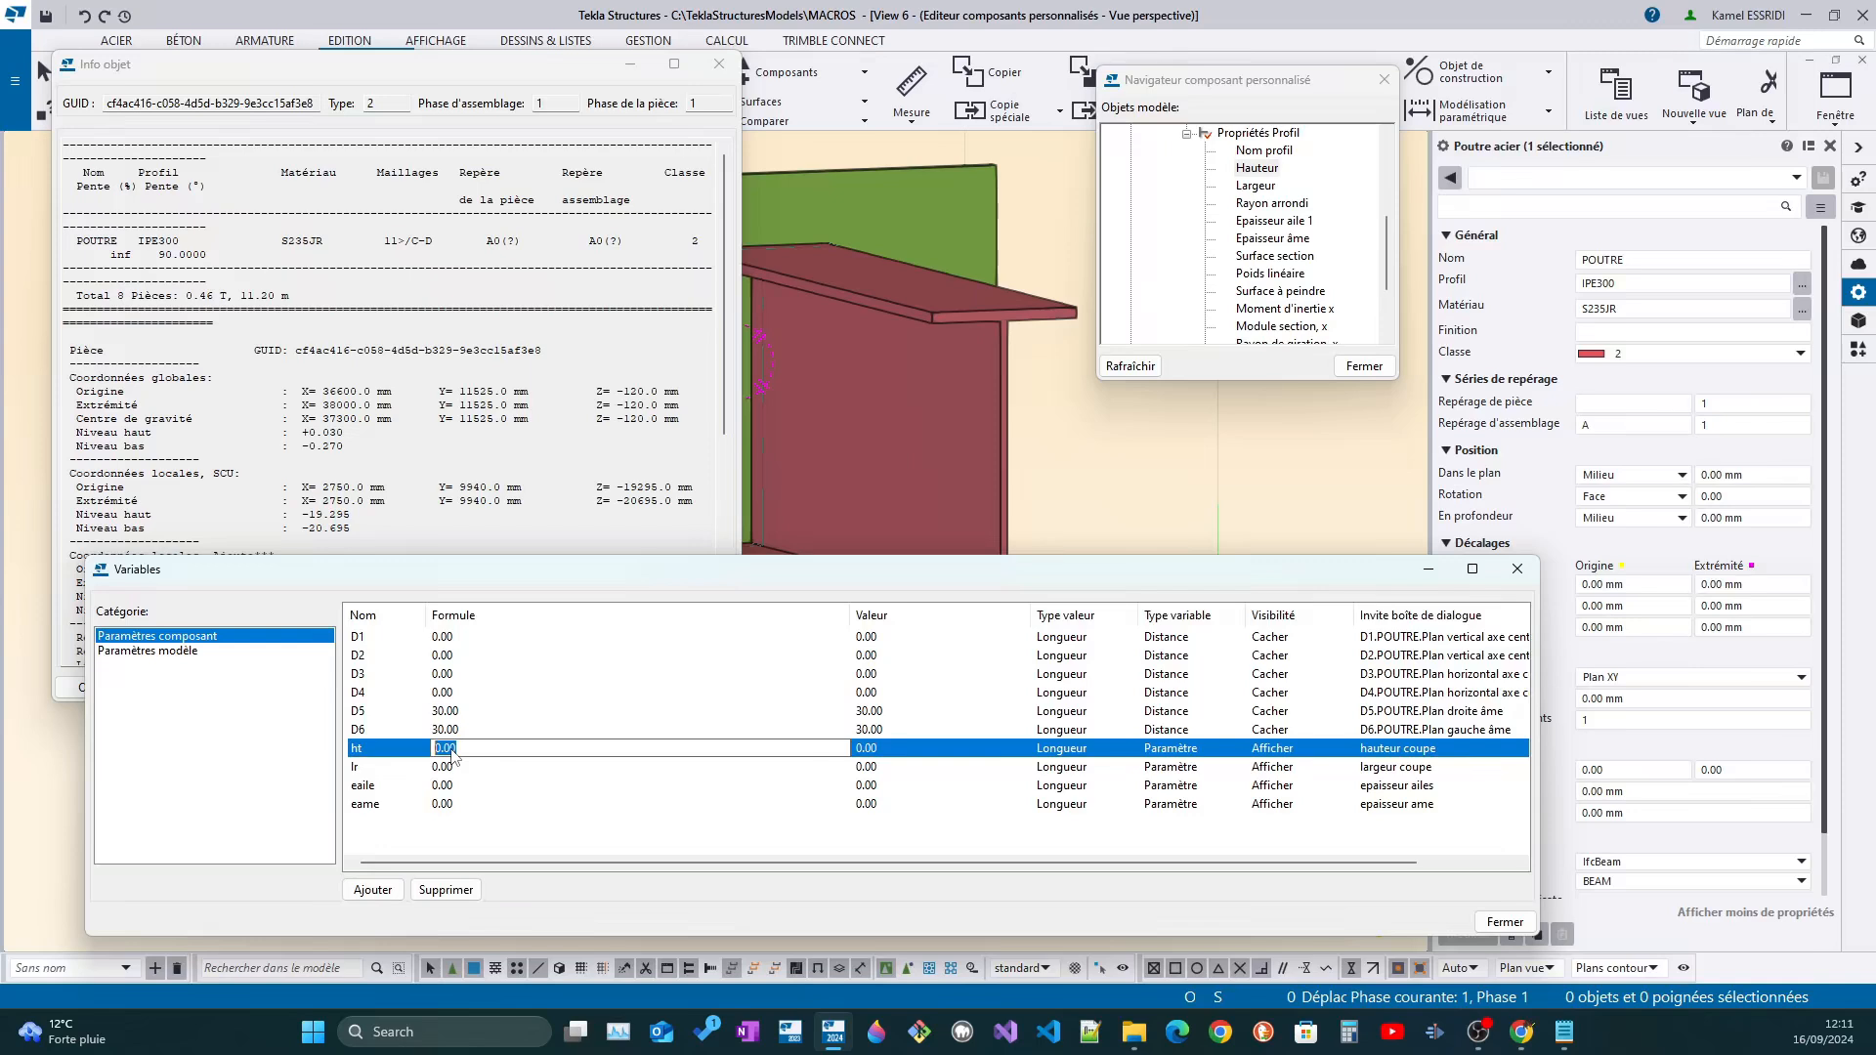
pyautogui.write('=')
pyautogui.hotkey('ctrl', 'v')
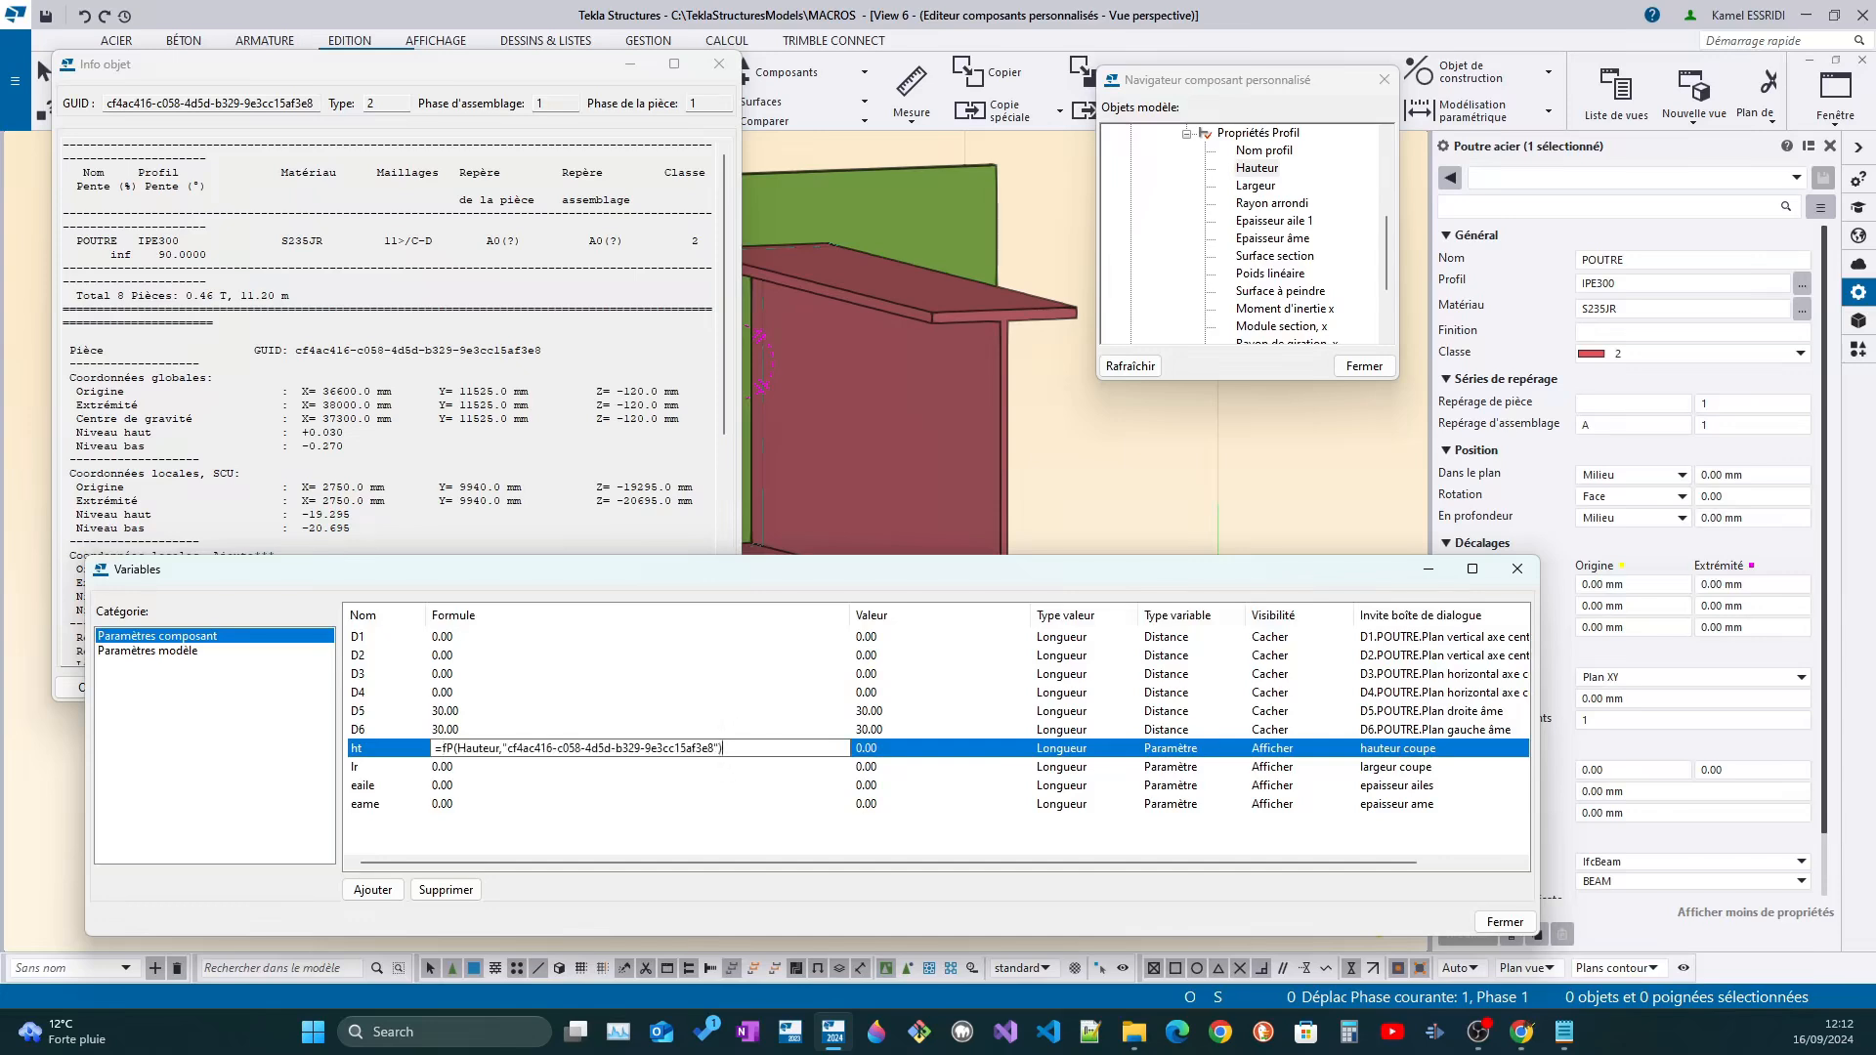
pyautogui.click(848, 767)
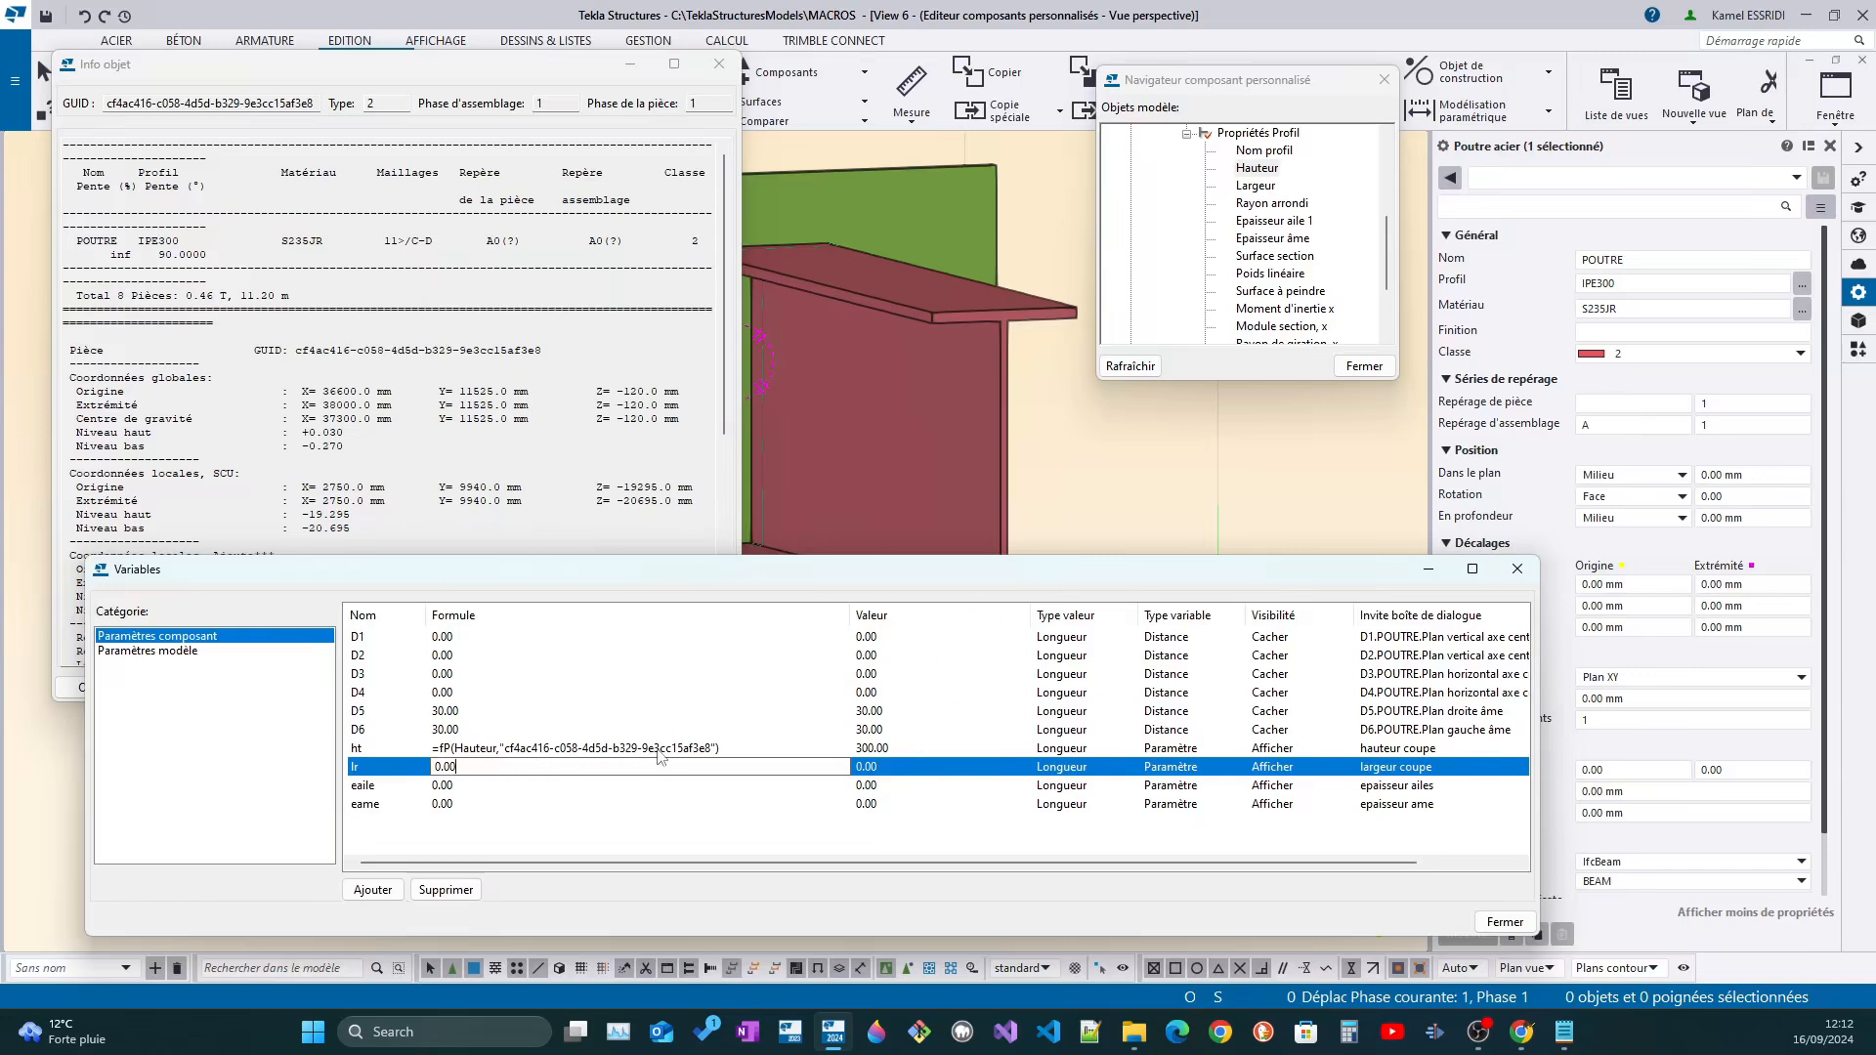
# Copy the beam's Largeur reference and set the formula of variable lr to =fP(Largeur,"cf4ac416-c058-4d5d-b329-9e3cc15af3e8")
pyautogui.click(1258, 186)
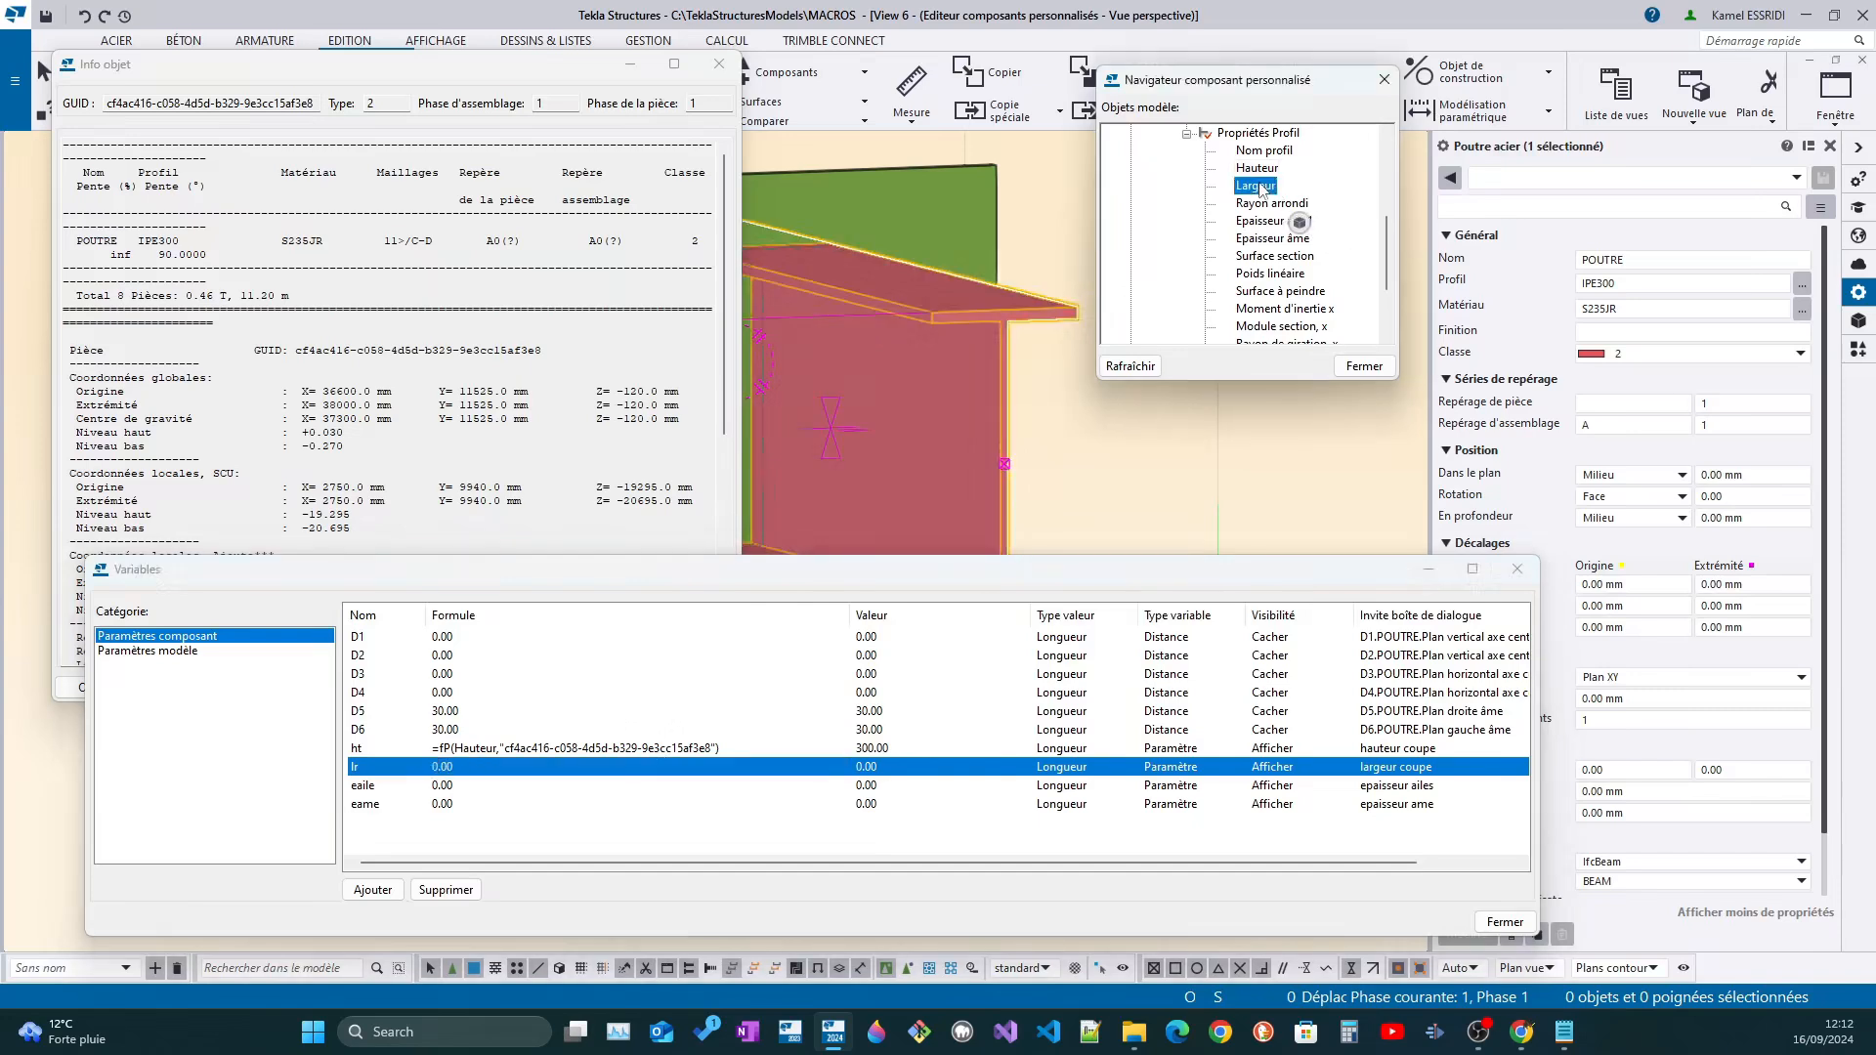
pyautogui.rightClick(1260, 189)
pyautogui.click(1319, 228)
pyautogui.click(500, 770)
pyautogui.moveTo(509, 770); pyautogui.dragTo(370, 770)
pyautogui.press('Delete')
pyautogui.write('=fP(Largeur,"cf4ac416-c058-4d5d-b329-9e3cc15af3e8")')
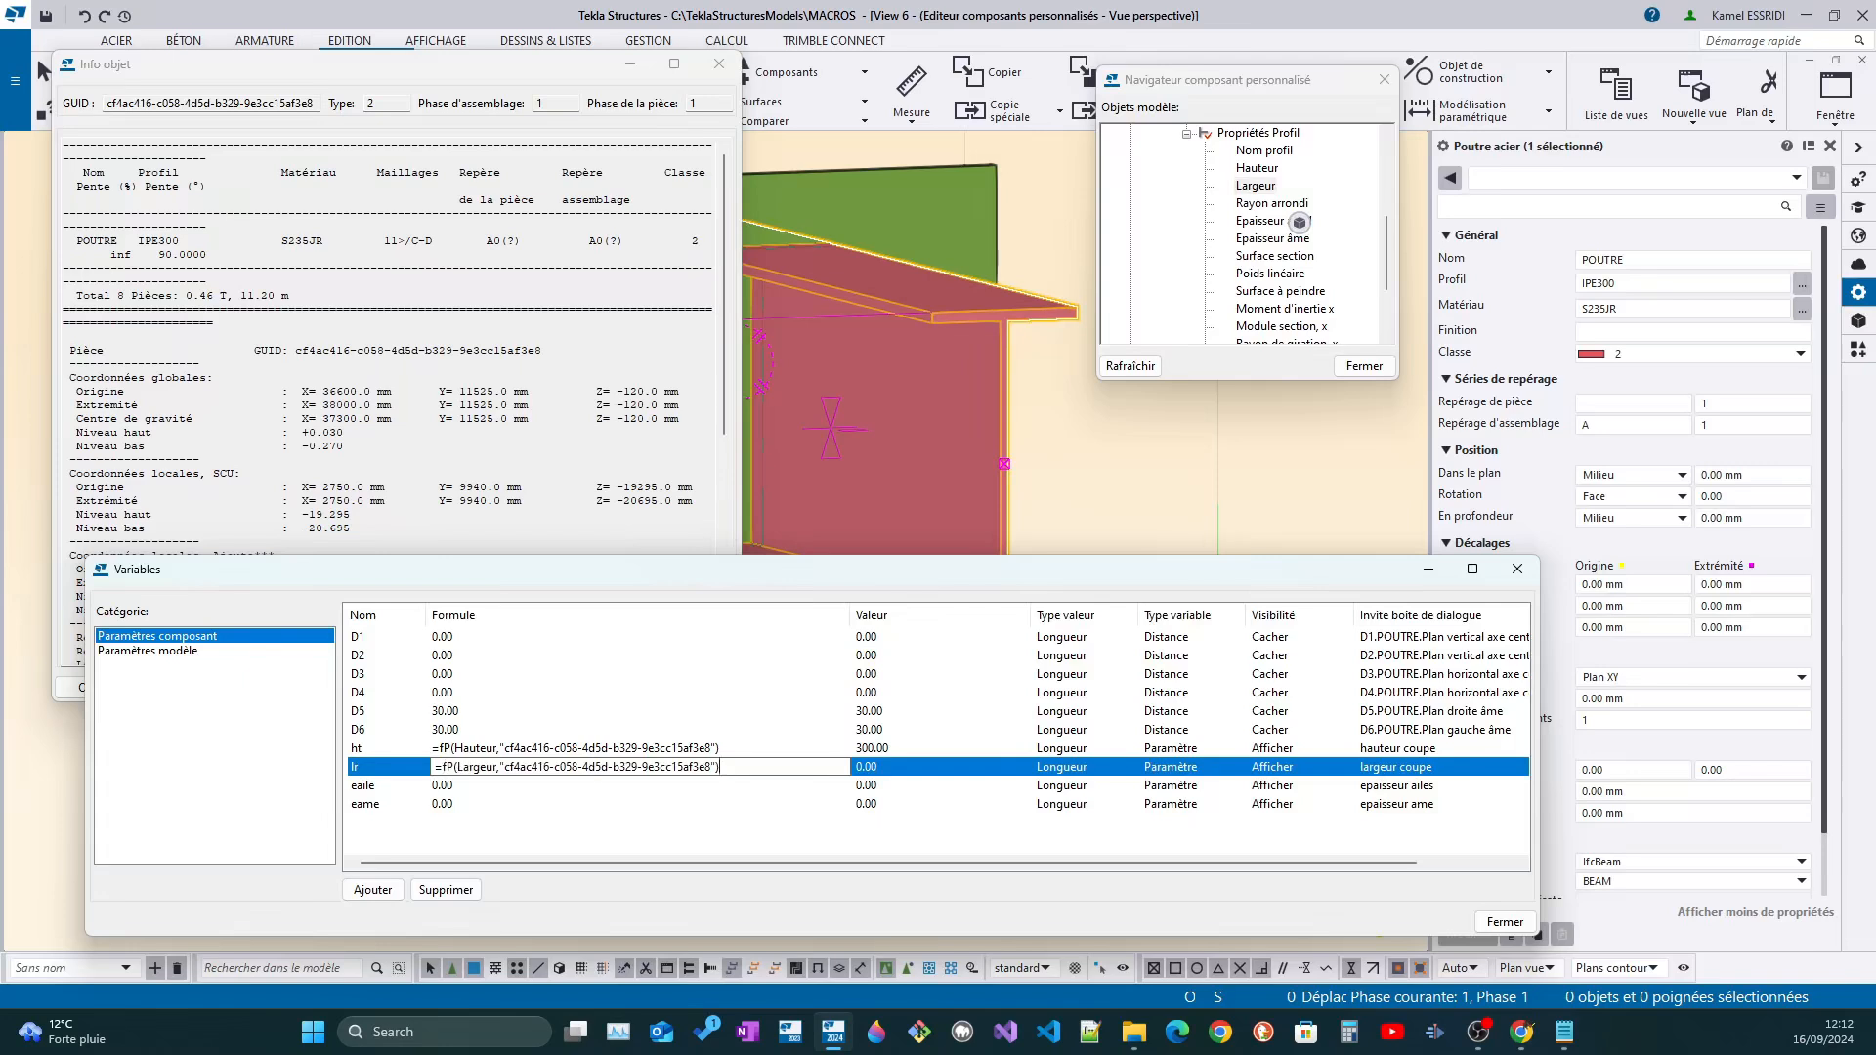
pyautogui.click(492, 807)
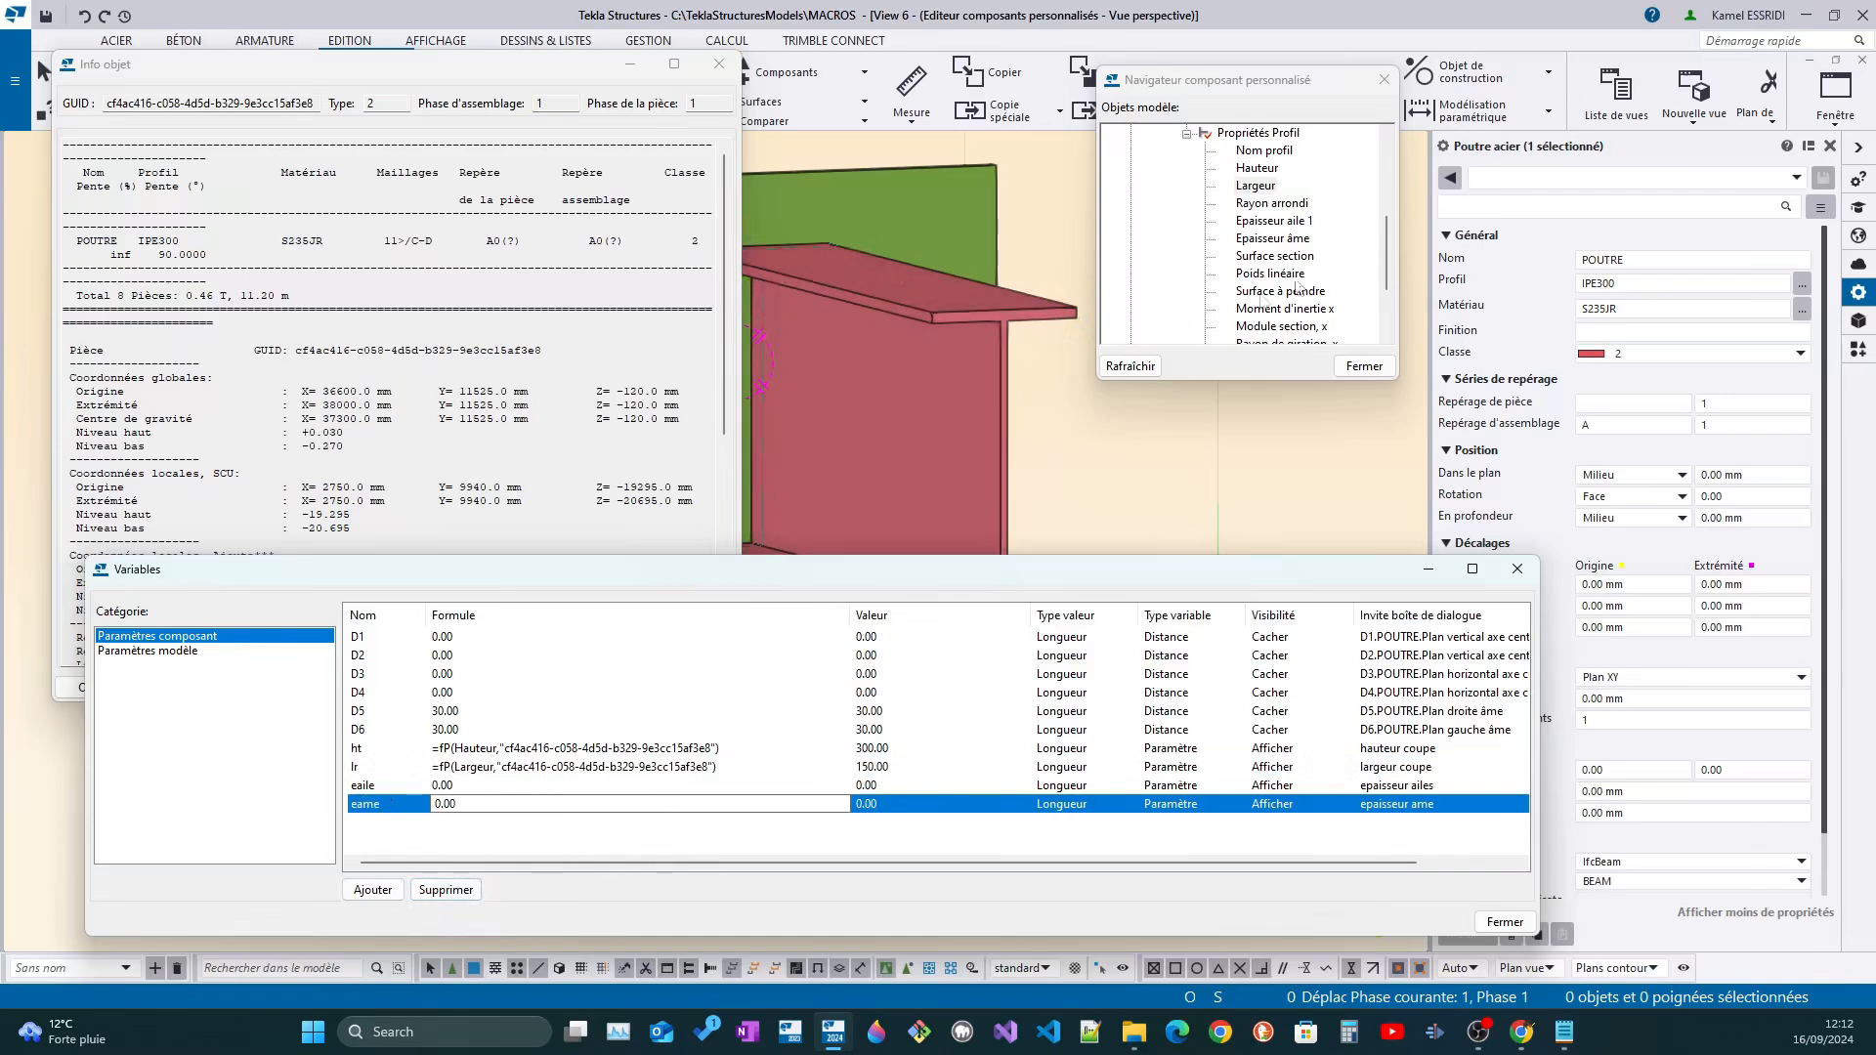
# Copy the beam's Epaisseur aile 1 reference and set the formula of variable eaile to =fP(Epaisseur aile 1,"cf4ac416-c058-4d5d-b329-9e3cc15af3e8")
pyautogui.click(1300, 231)
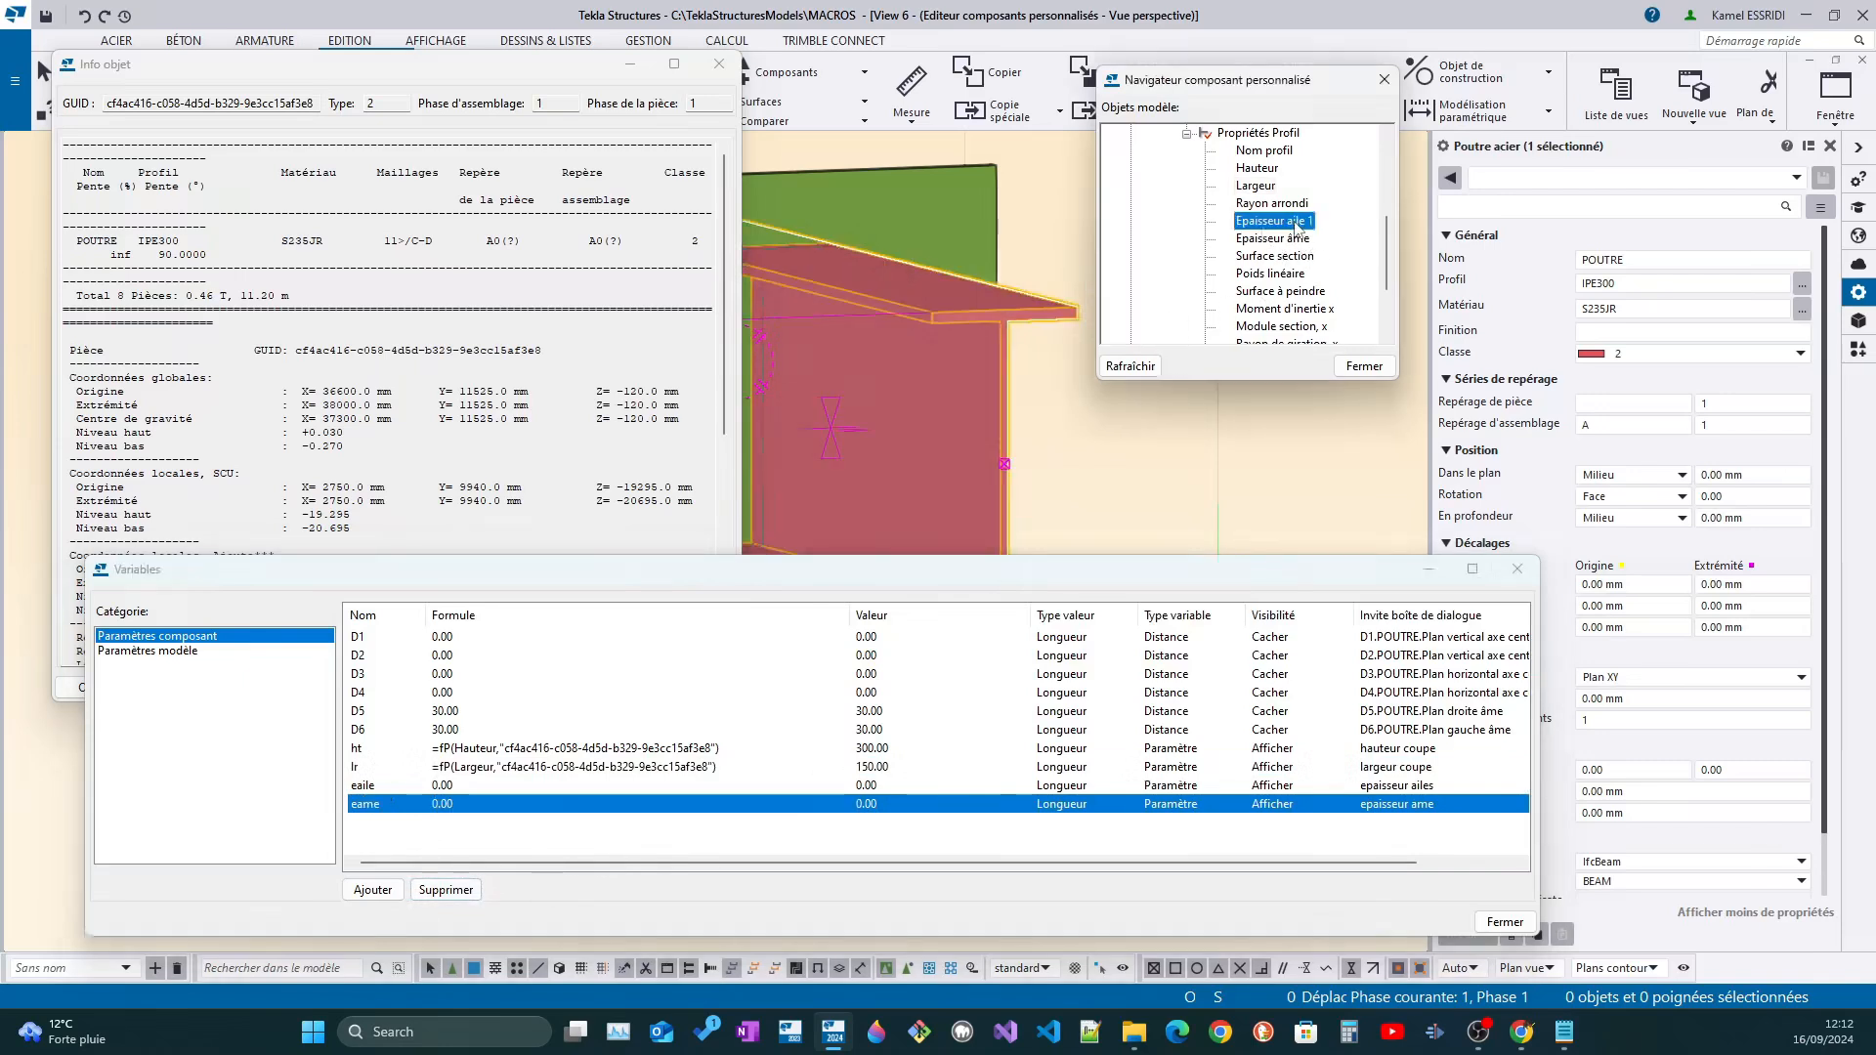
pyautogui.rightClick(1312, 224)
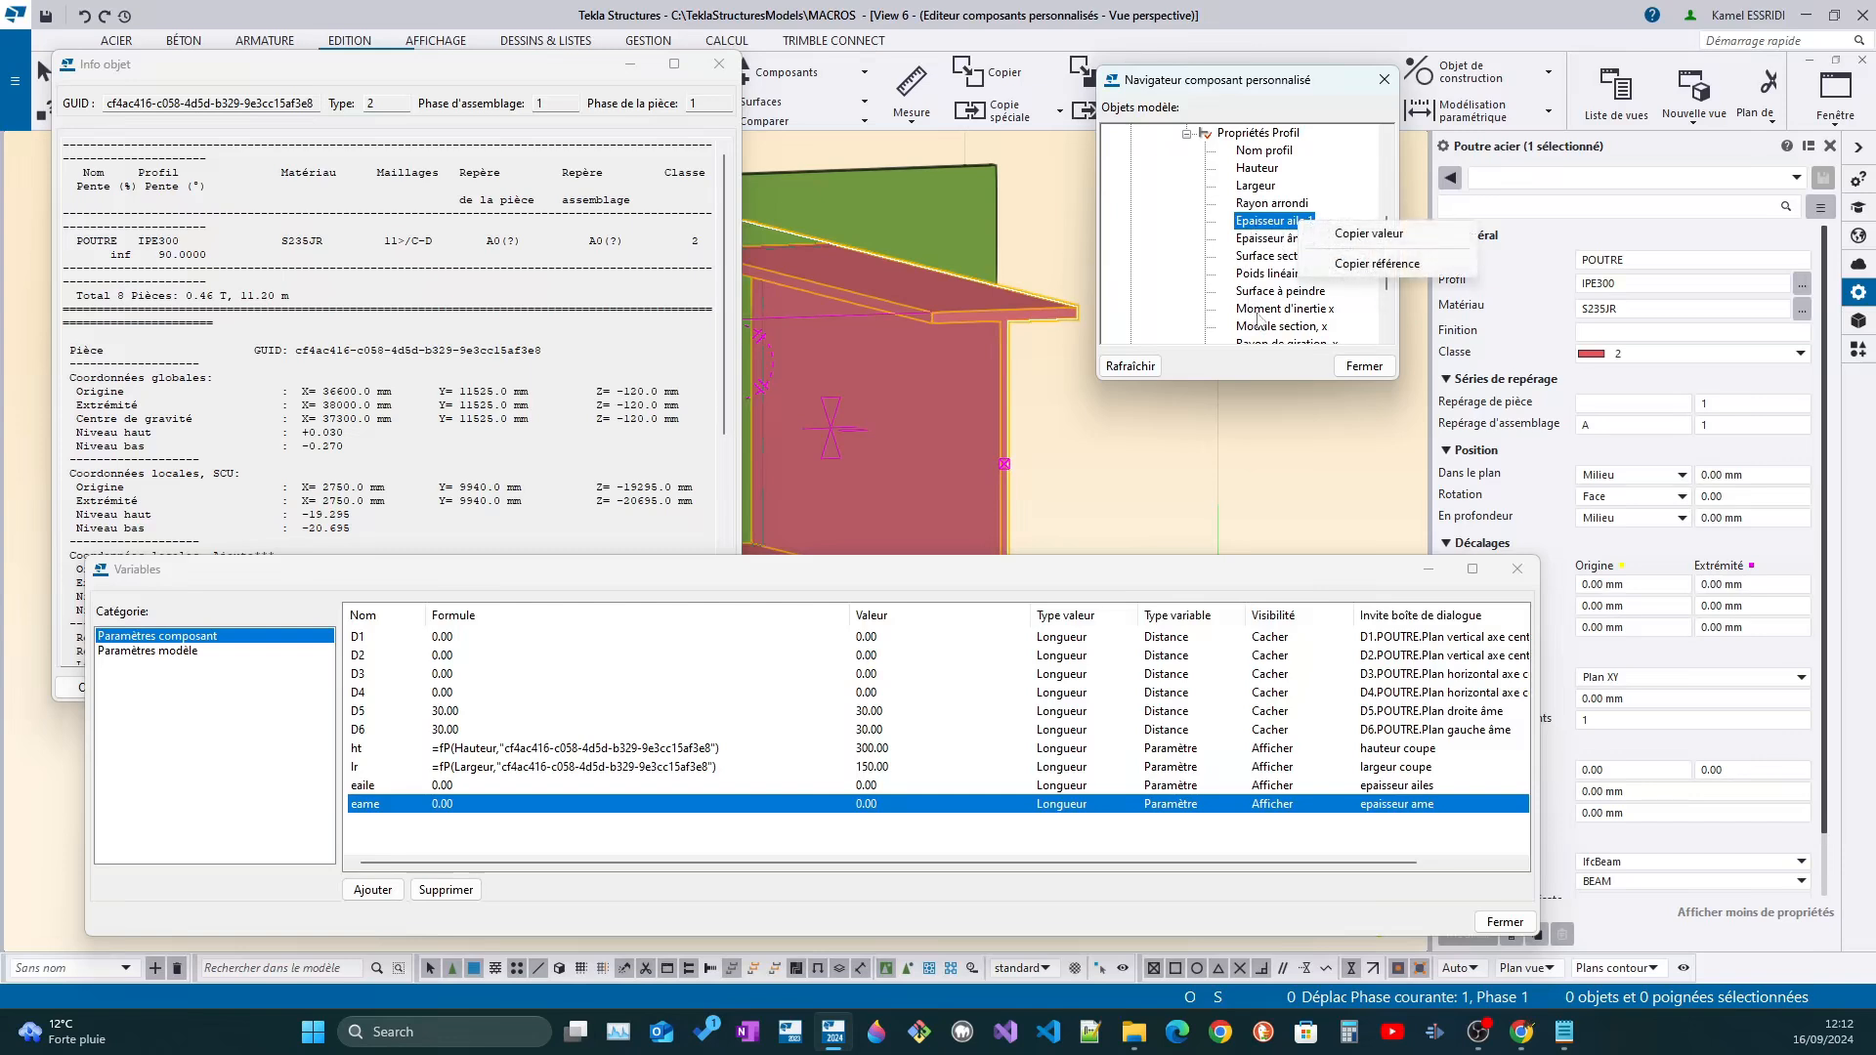
pyautogui.click(1358, 264)
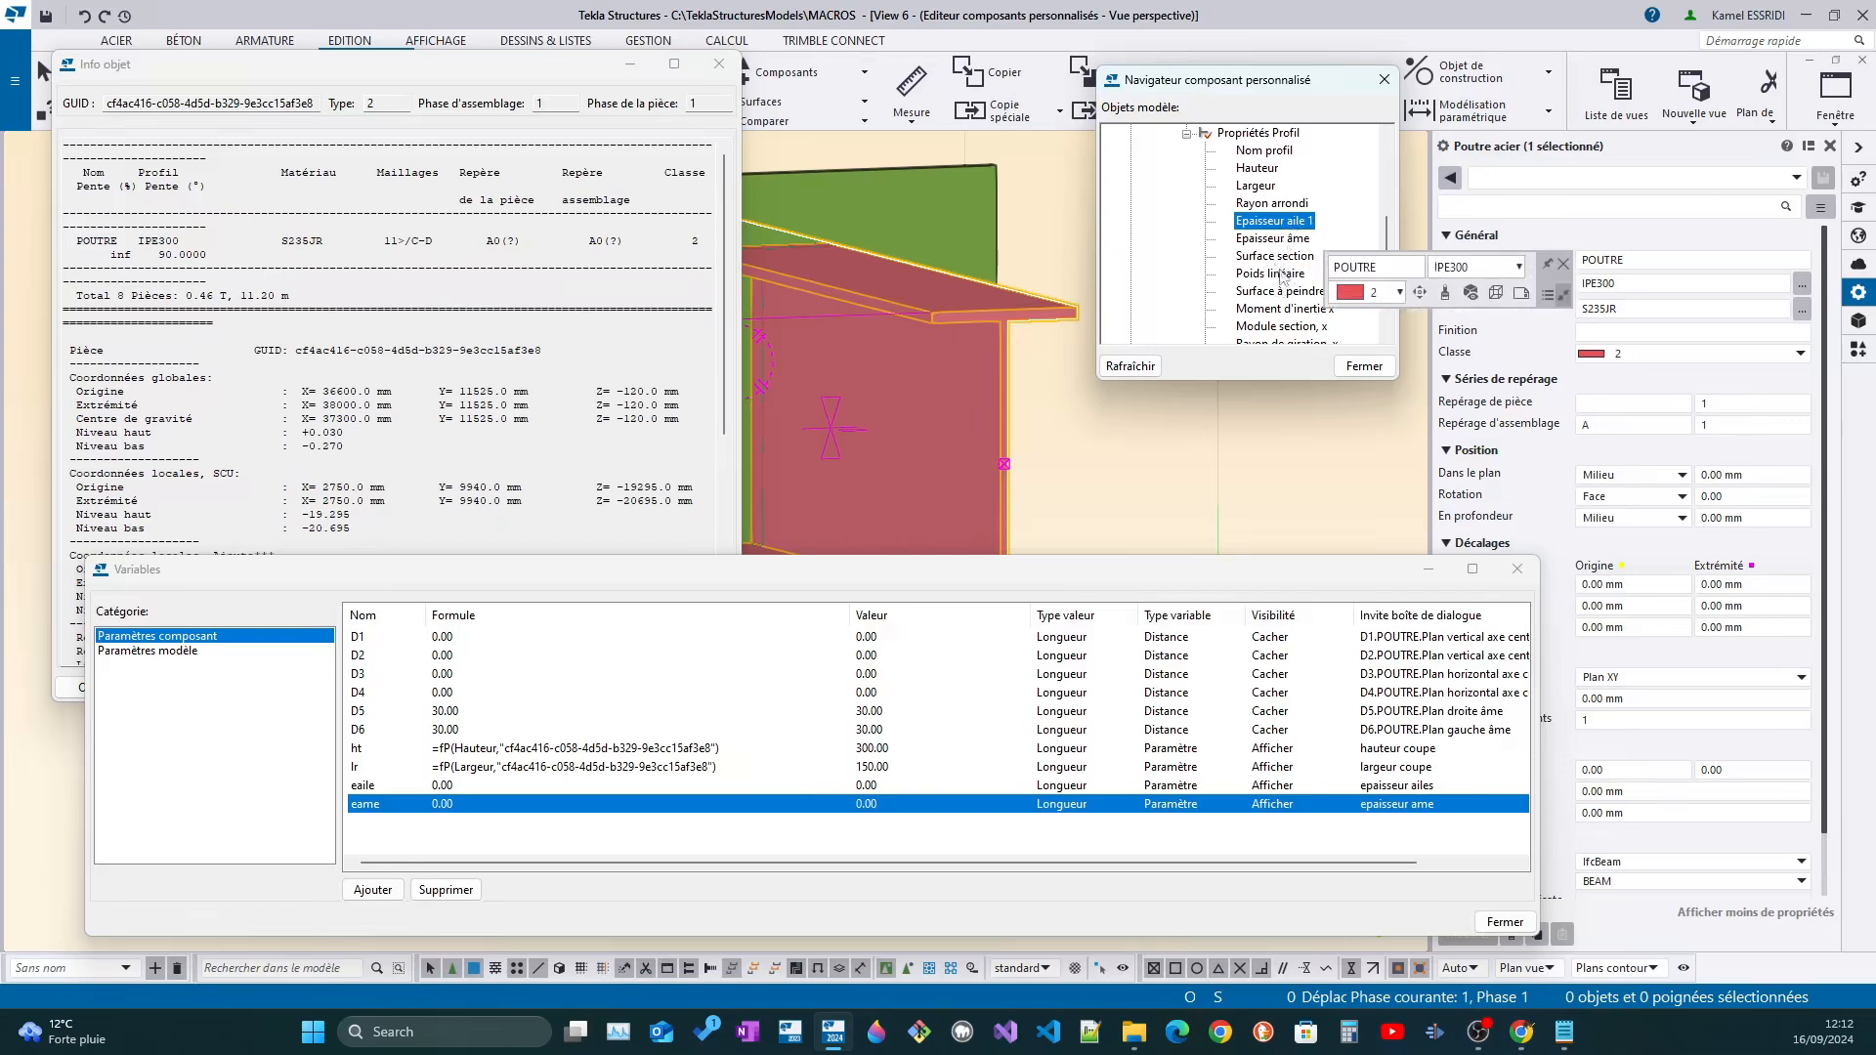
pyautogui.rightClick(1286, 227)
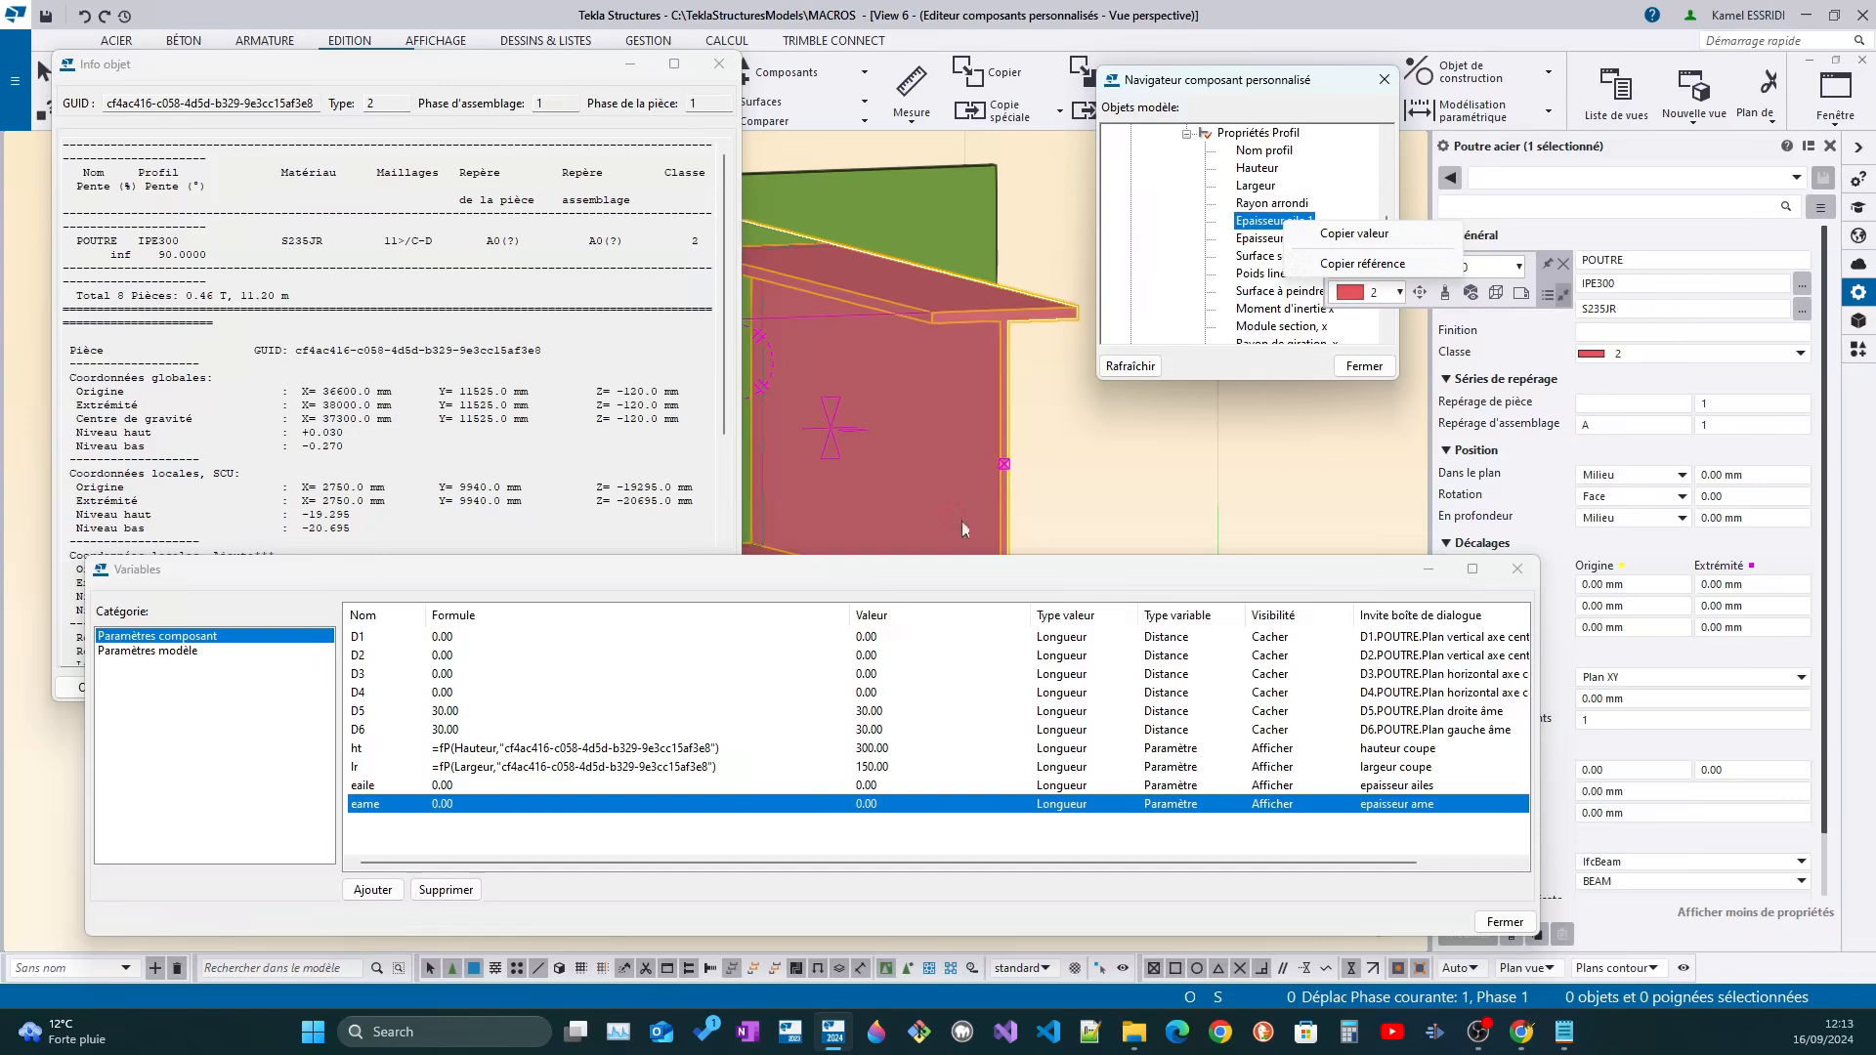
pyautogui.click(1363, 264)
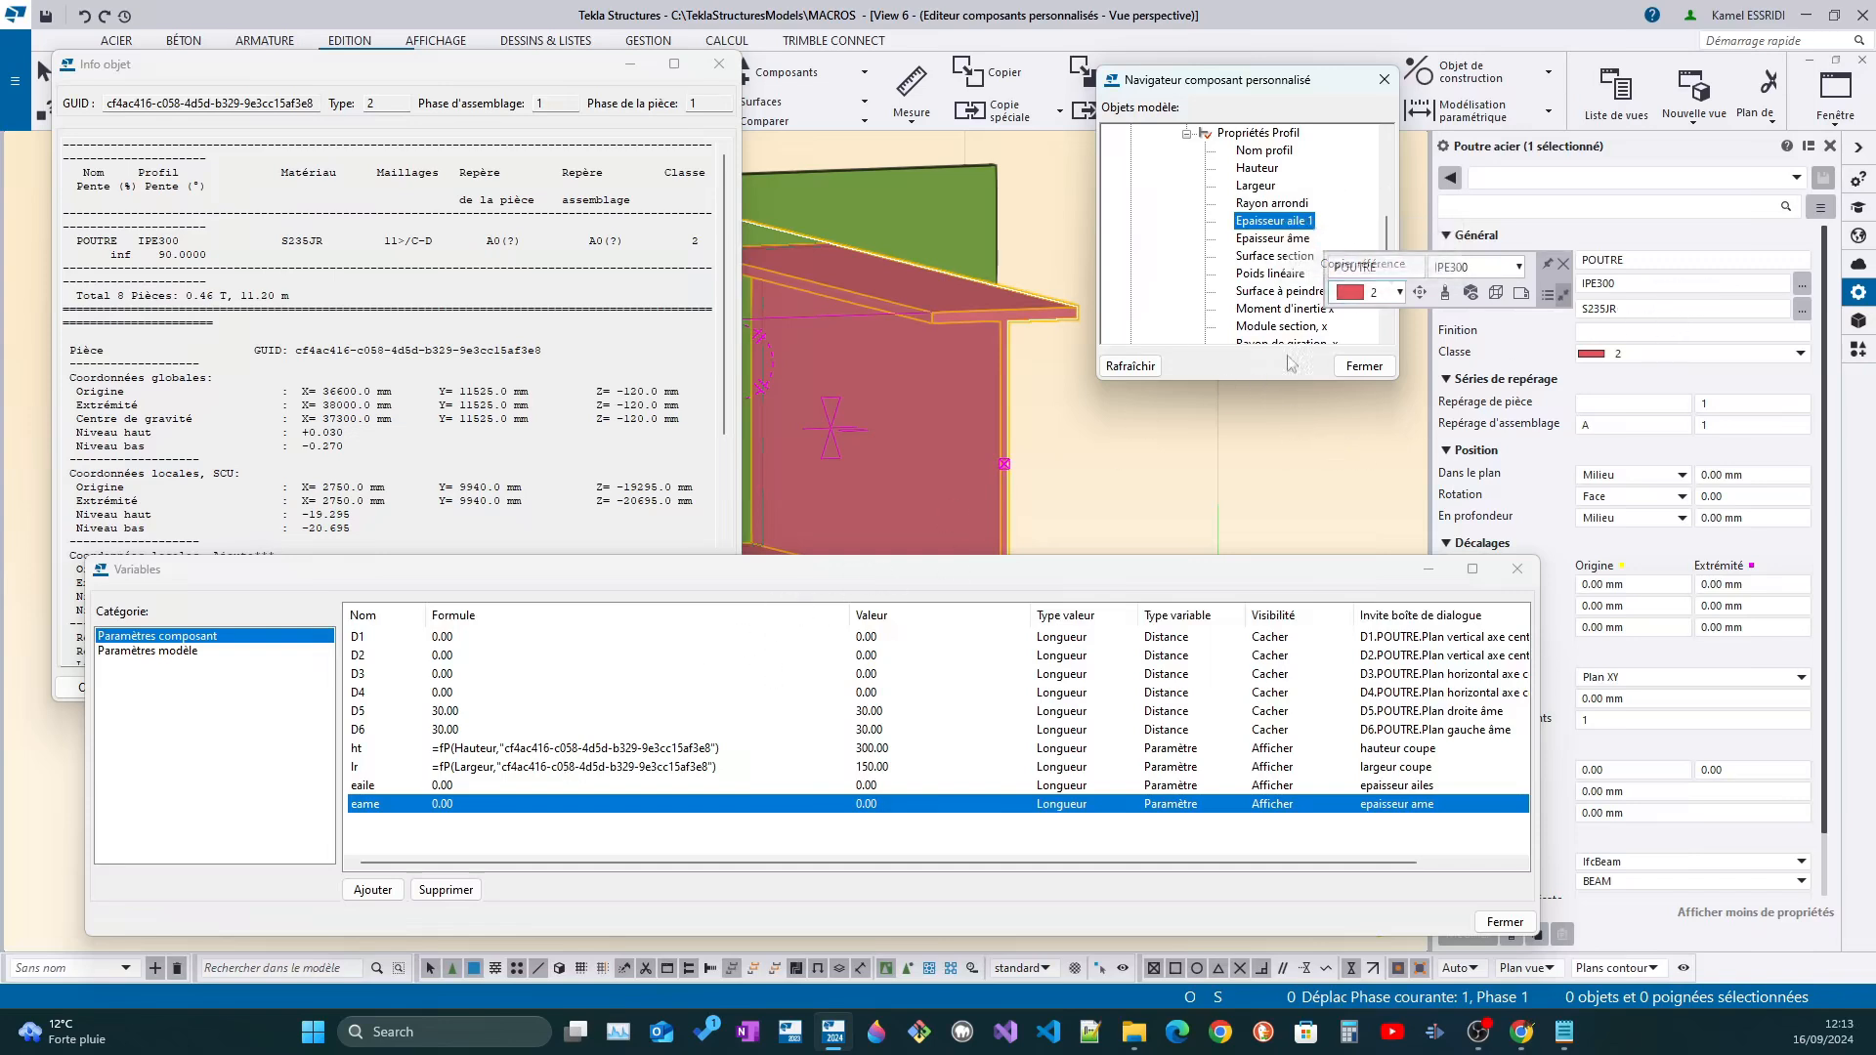
pyautogui.click(493, 808)
pyautogui.doubleClick(518, 787)
pyautogui.hotkey('ctrl', 'a')
pyautogui.write('=')
pyautogui.write('fP(Epaisseur aile 1,"cf4ac416-c058-4d5d-b329-9e3cc15af3e8")')
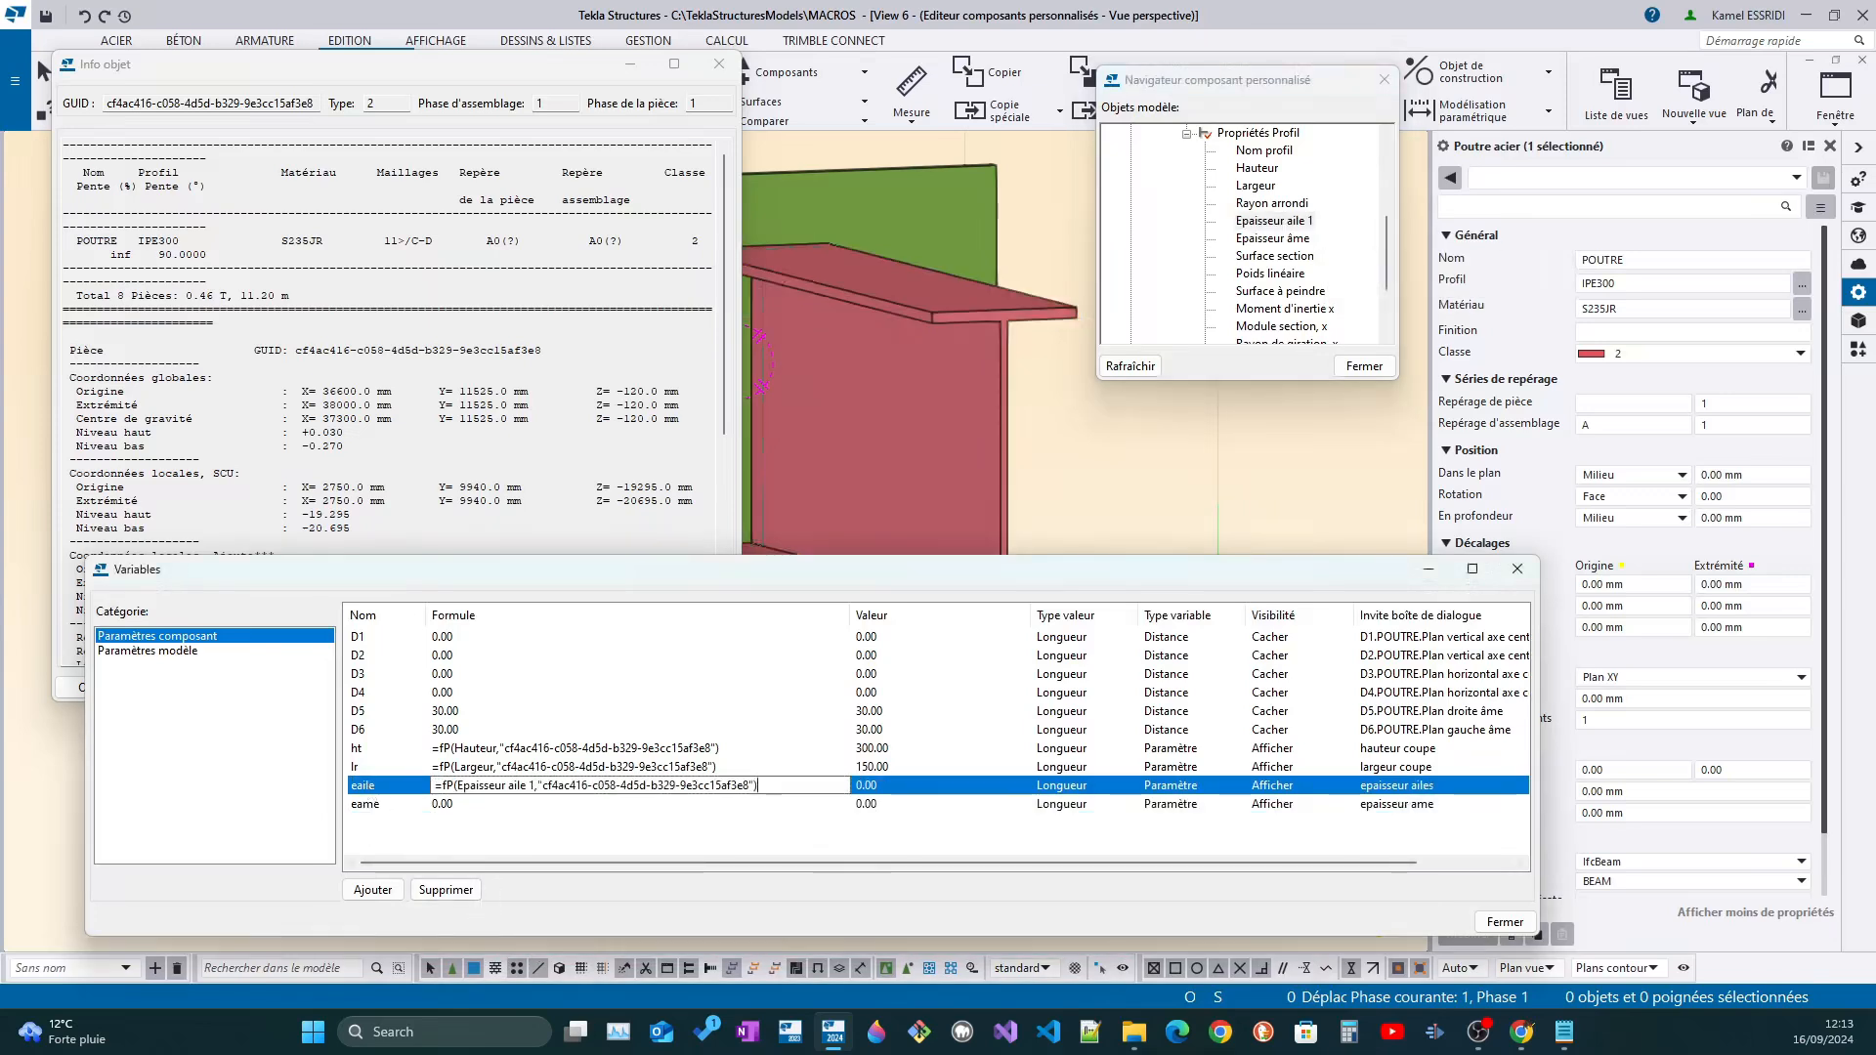
pyautogui.press('Return')
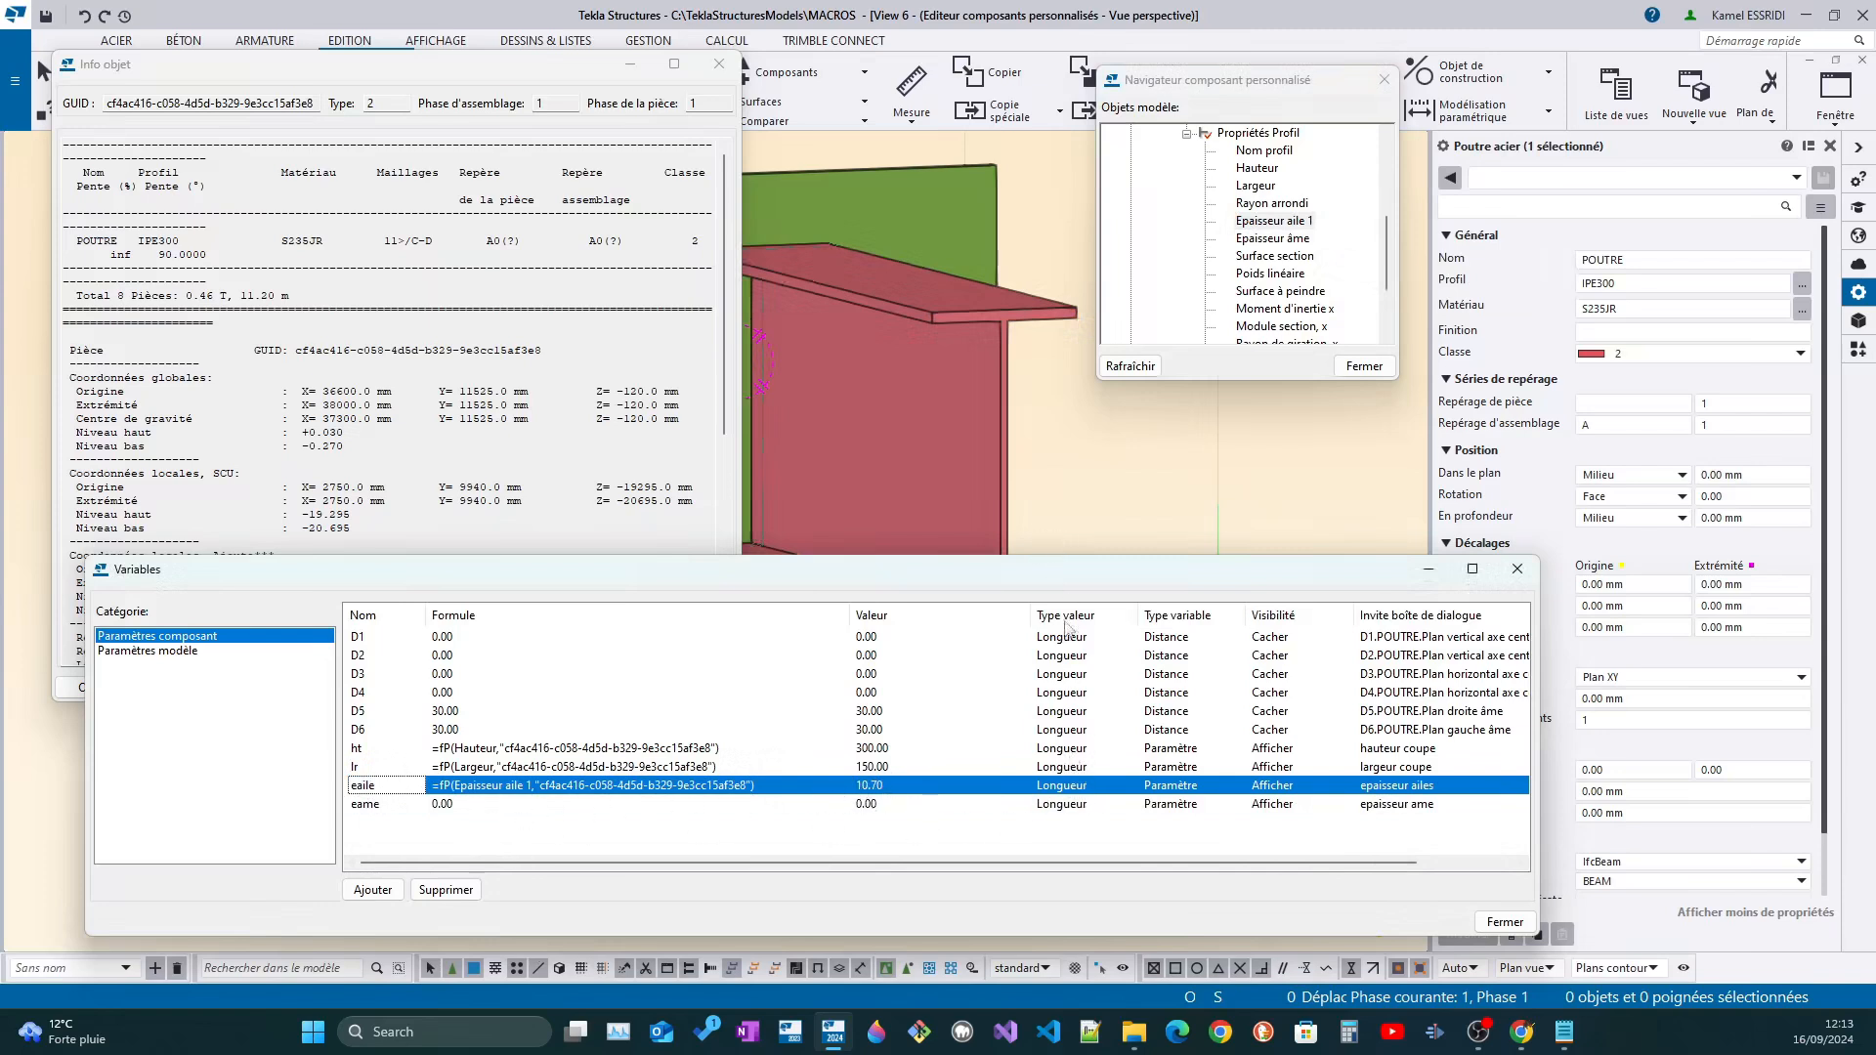
# Copy the beam's Epaisseur âme reference and set the formula of variable eame to =fP(Epaisseur âme,"cf4ac416-c058-4d5d-b329-9e3cc15af3e8")
pyautogui.click(1288, 239)
pyautogui.rightClick(1322, 241)
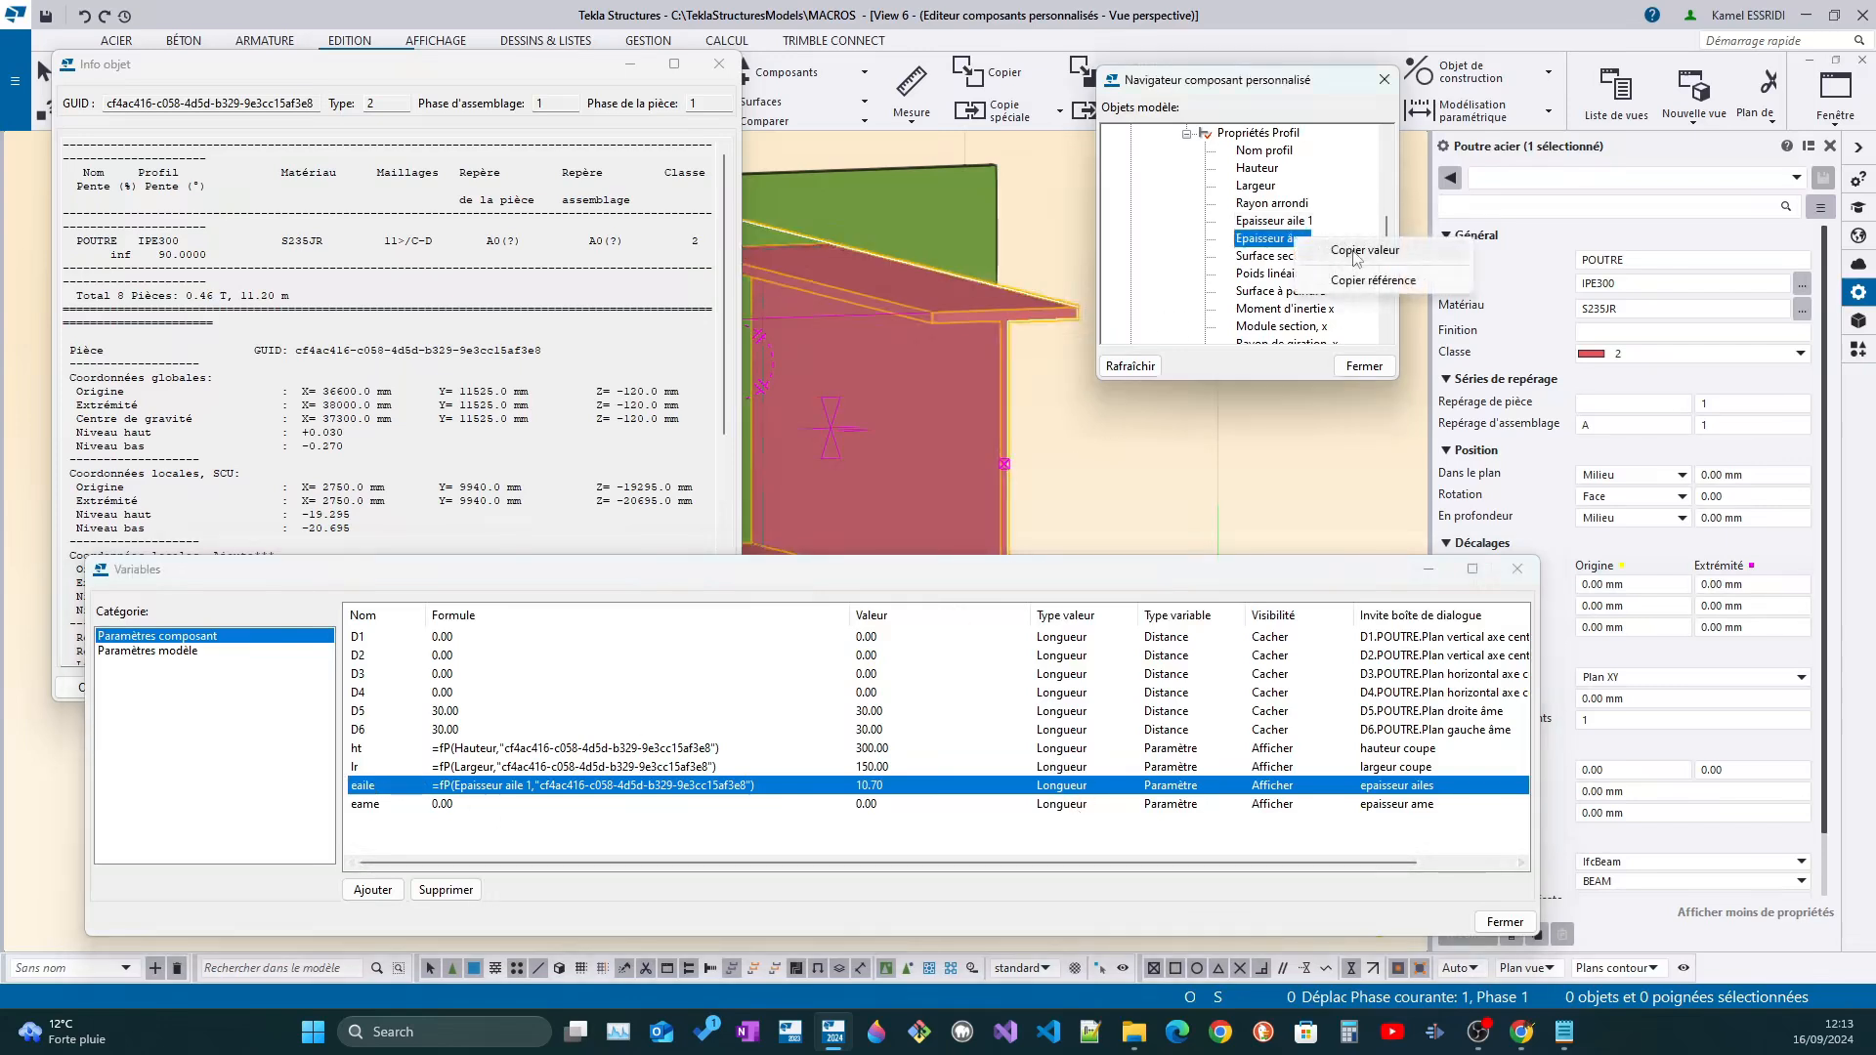
pyautogui.click(1365, 250)
pyautogui.doubleClick(452, 804)
pyautogui.moveTo(452, 804); pyautogui.dragTo(364, 805)
pyautogui.write('=fP(Epaisseur âme,"cf4ac416-c058-4d5d-b329-9e3cc15af3e8")')
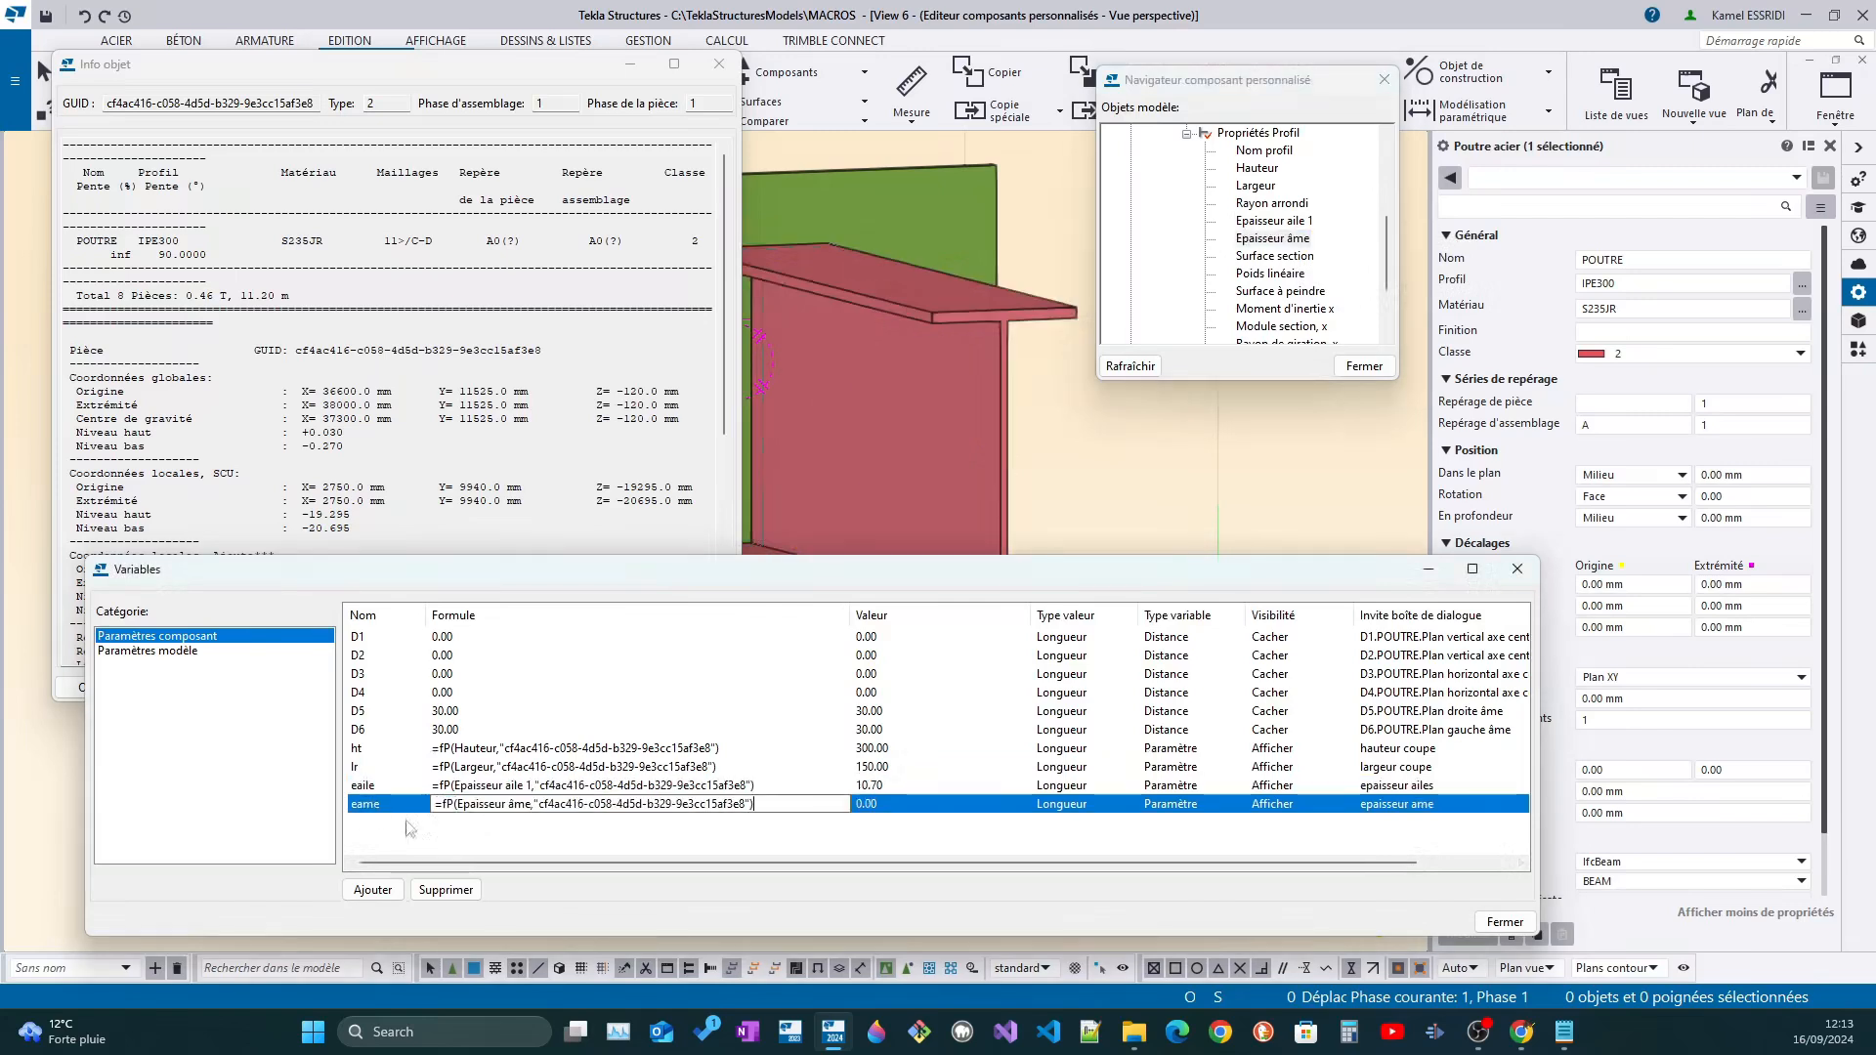
pyautogui.press('Return')
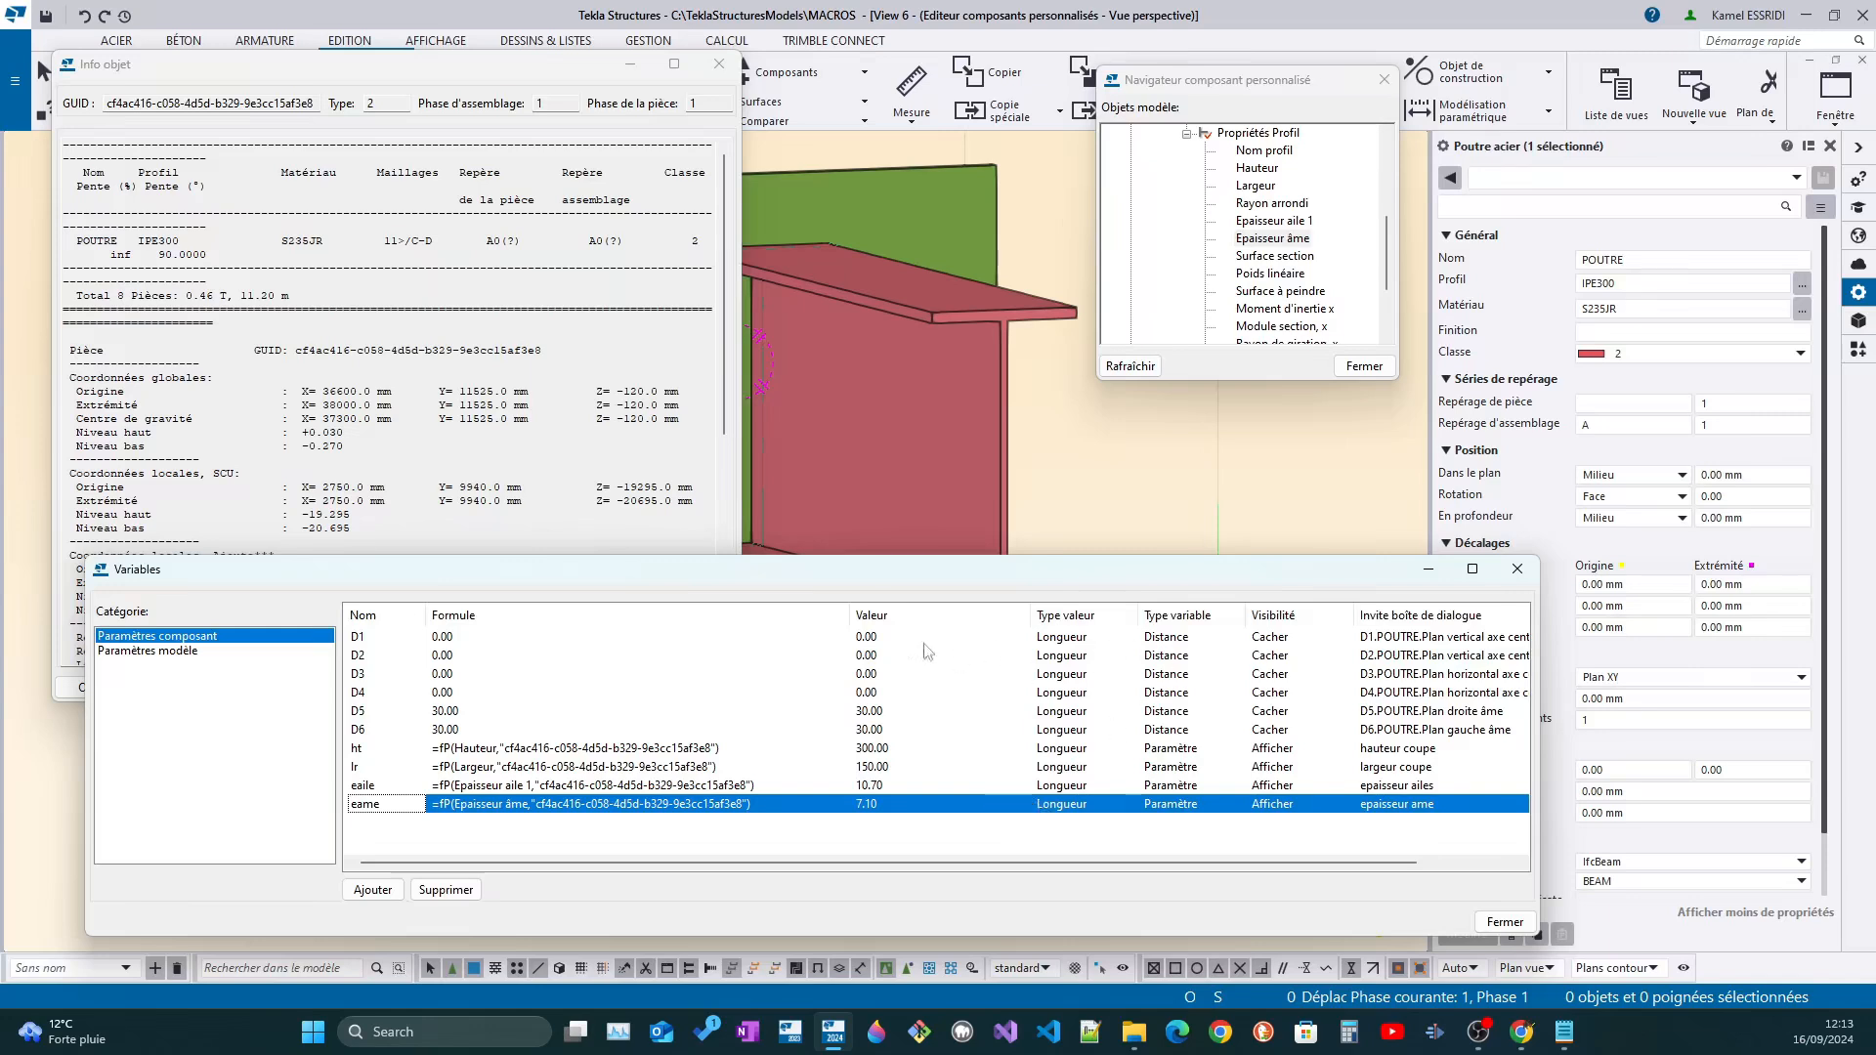
# Select the cut part on the beam and examine how its profile designation is composed
pyautogui.click(759, 356)
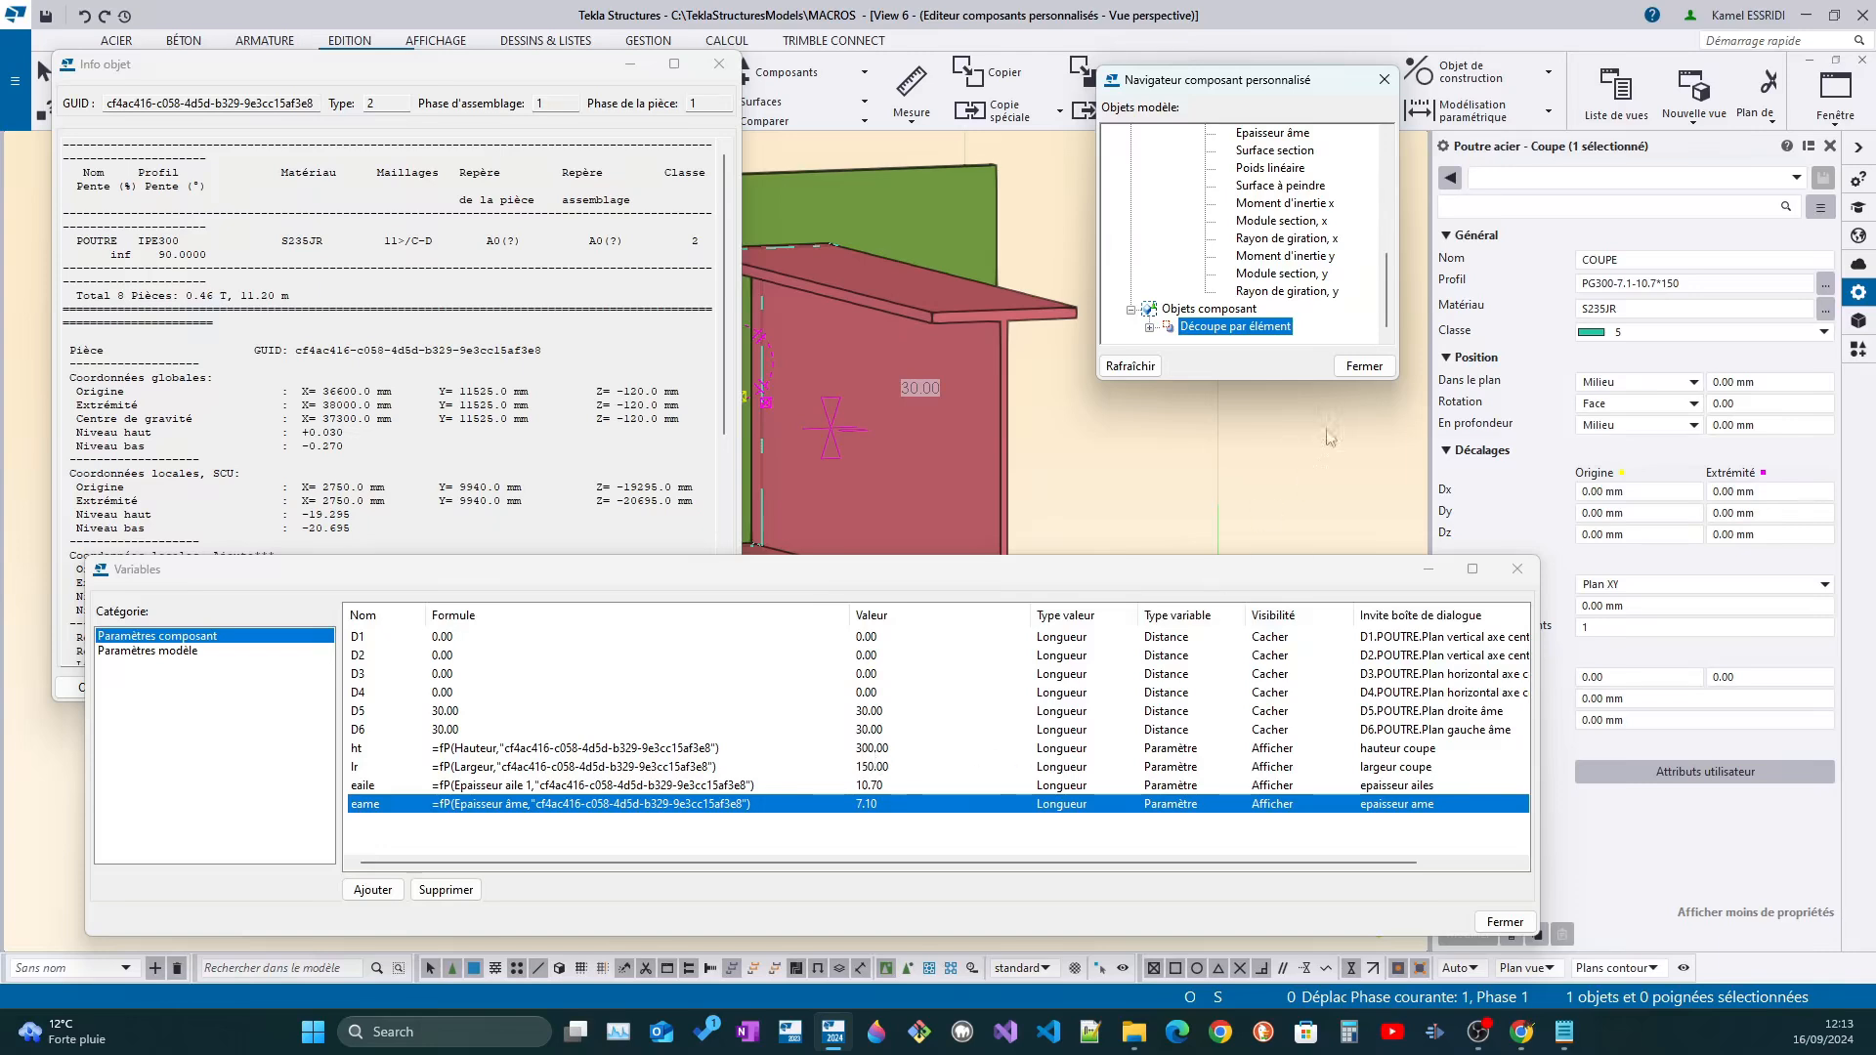
pyautogui.click(1680, 284)
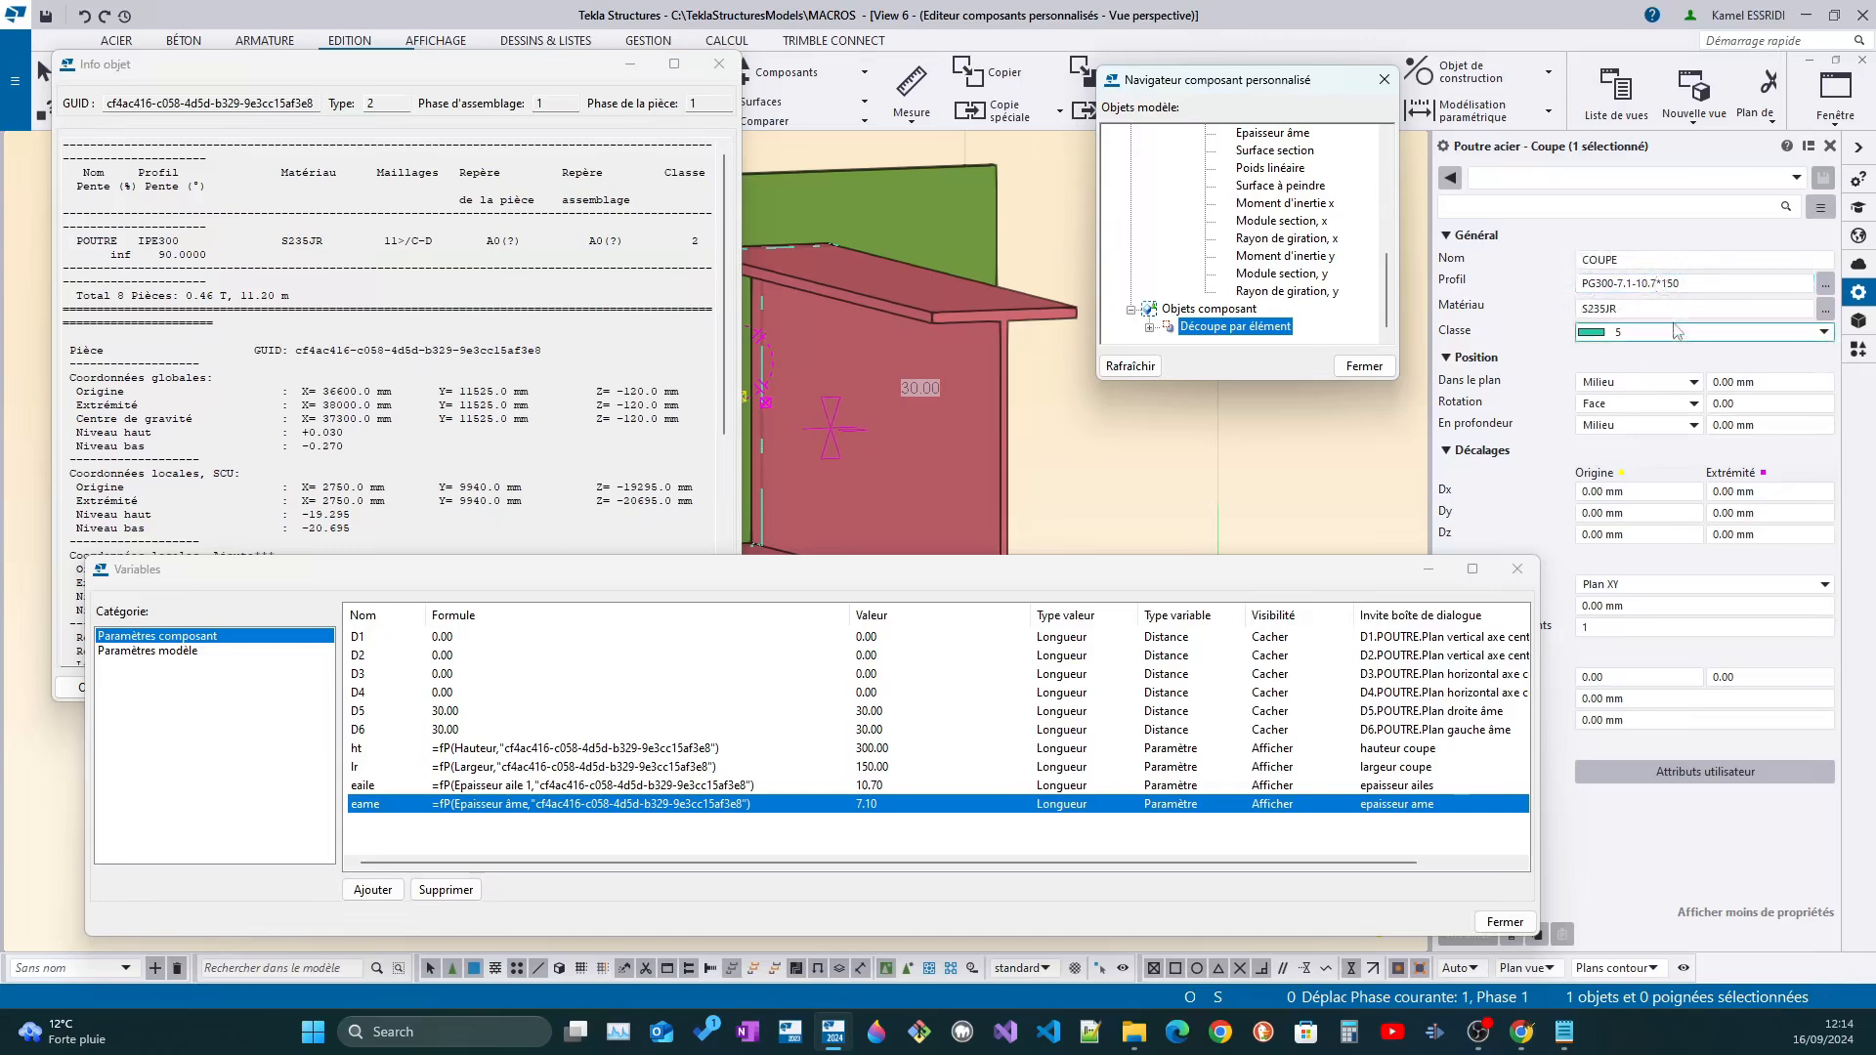
pyautogui.click(1694, 284)
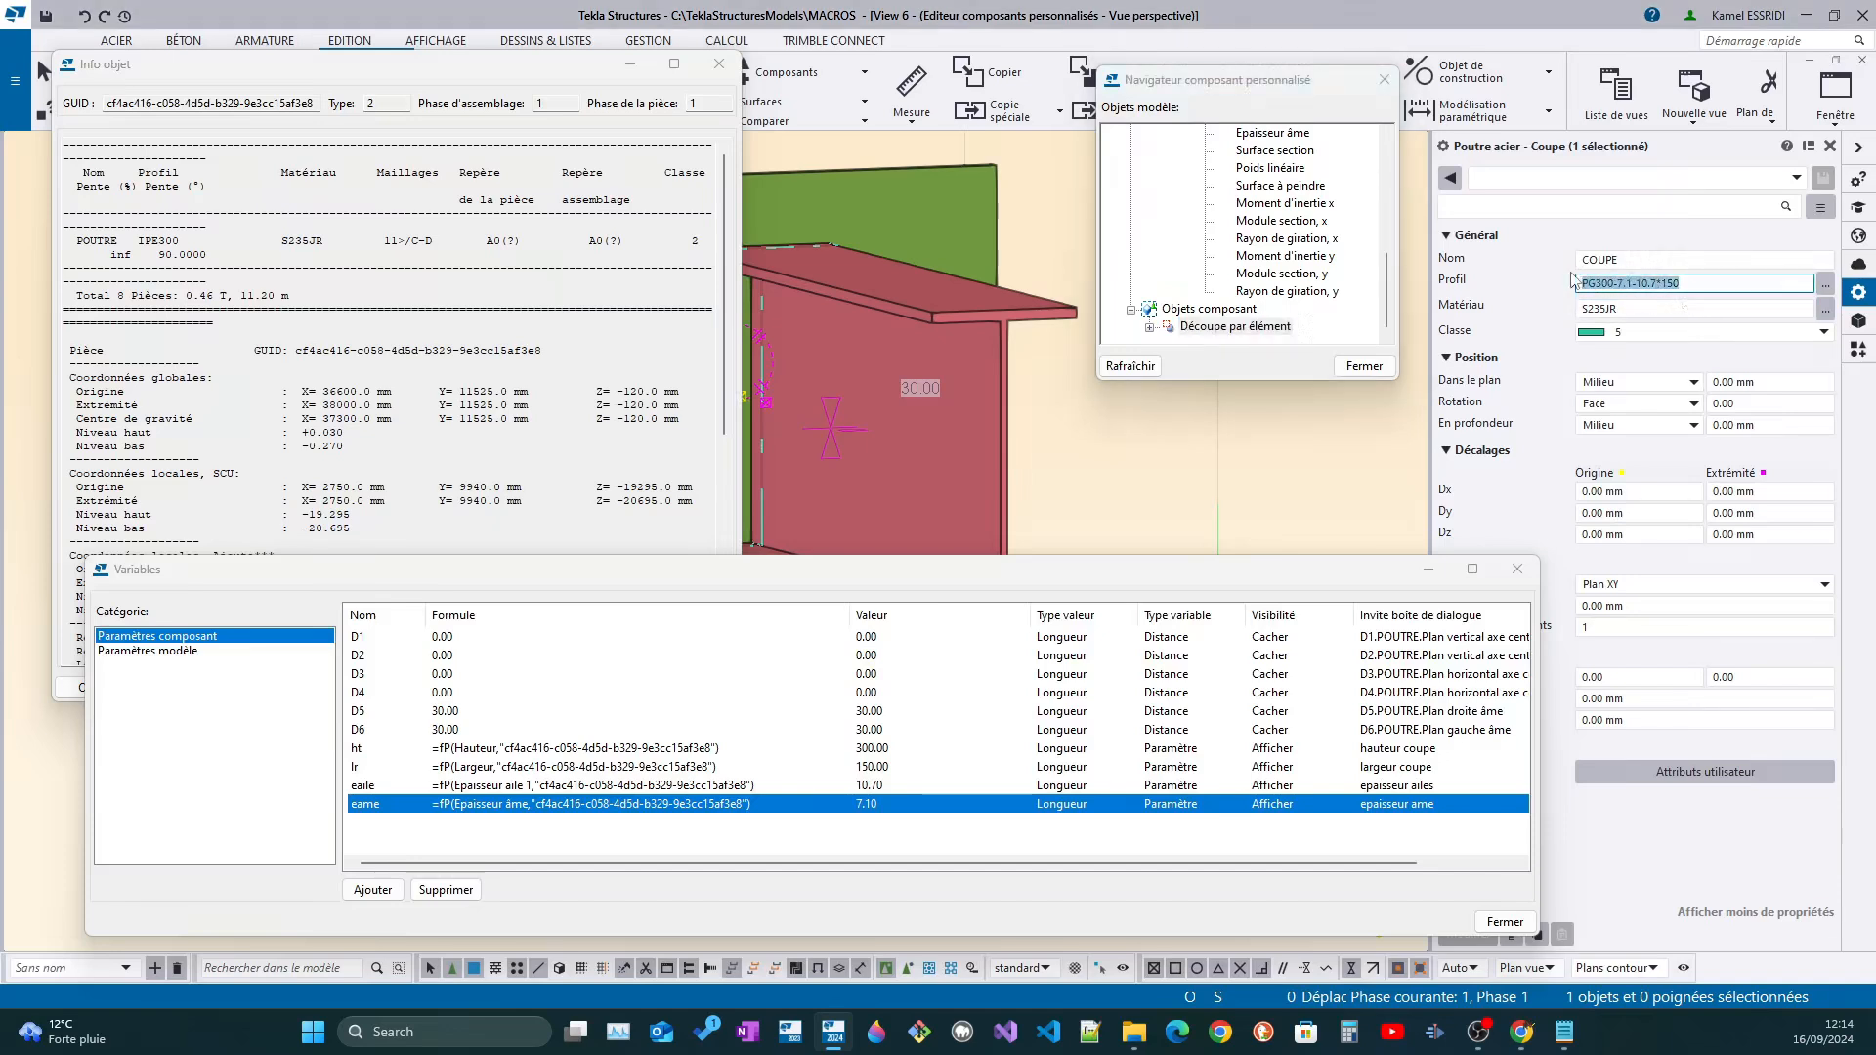
pyautogui.click(1703, 283)
pyautogui.moveTo(1686, 284); pyautogui.dragTo(1577, 285)
pyautogui.click(849, 841)
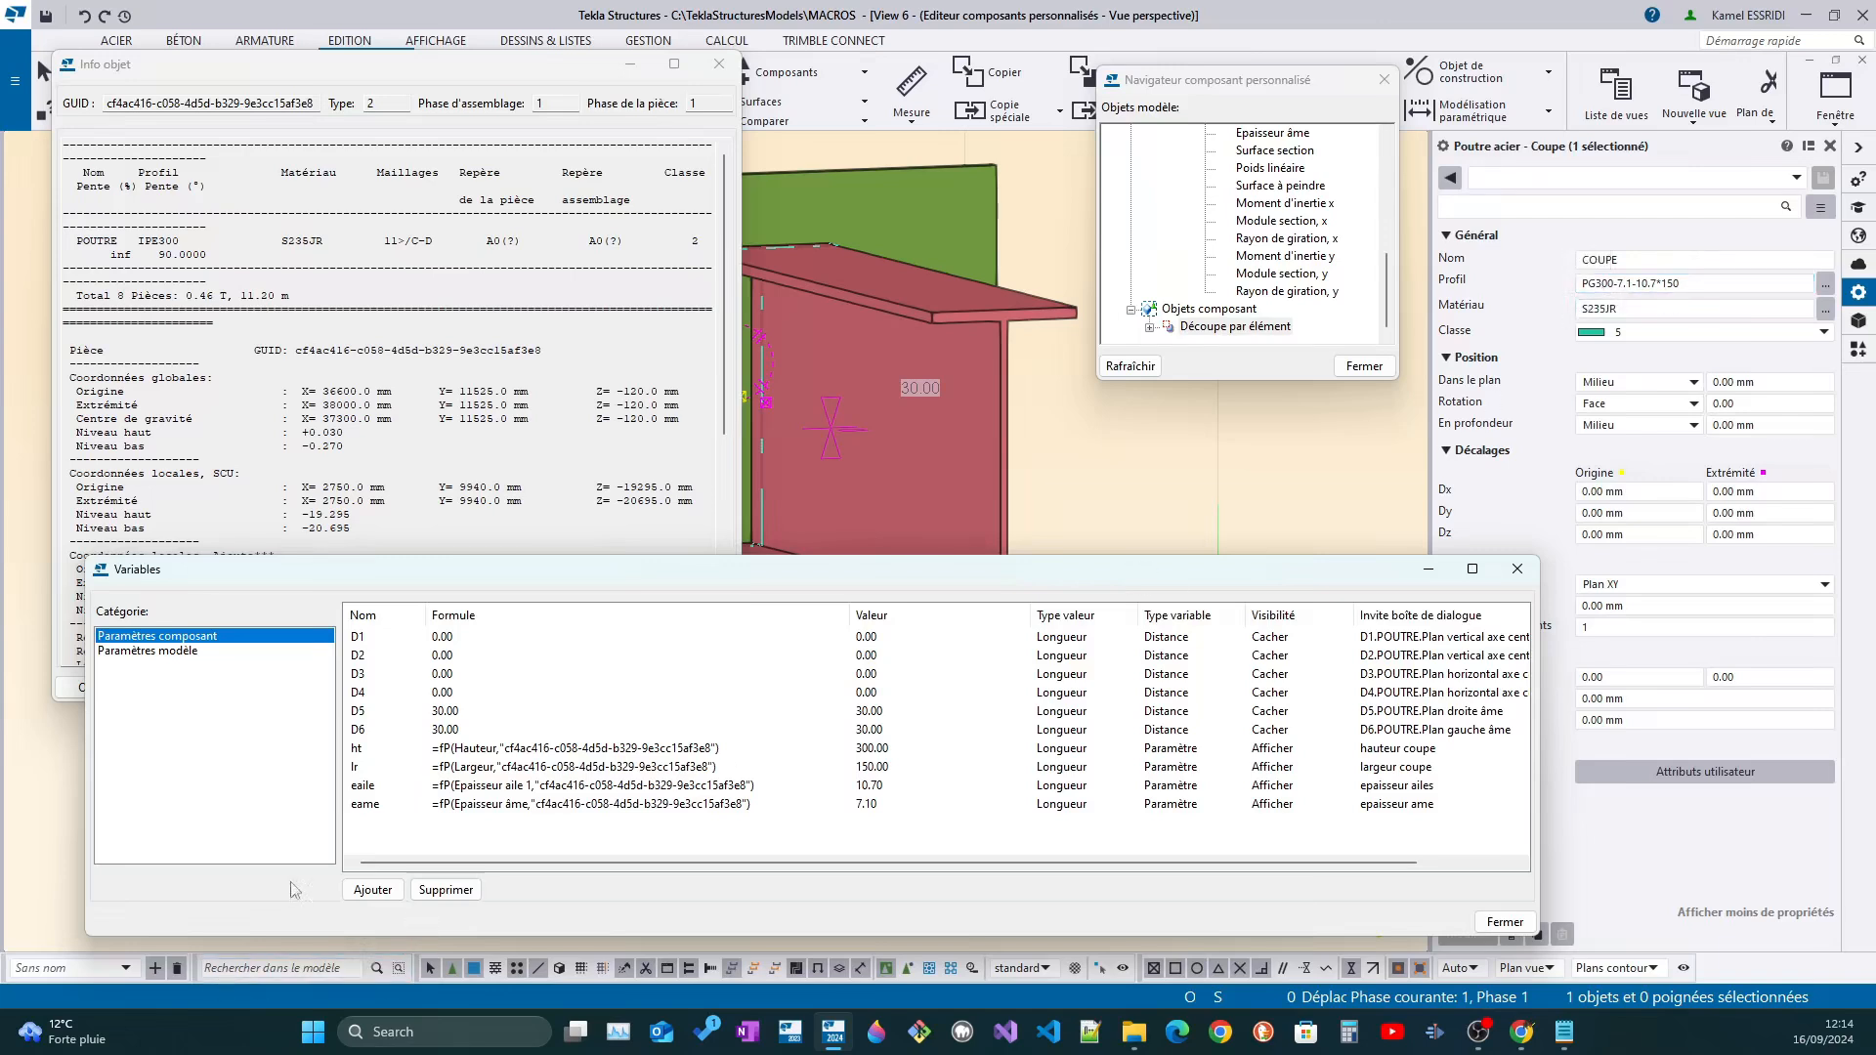
# Add a component variable named pcoupe with the dialog prompt "profile coupe"
pyautogui.click(374, 890)
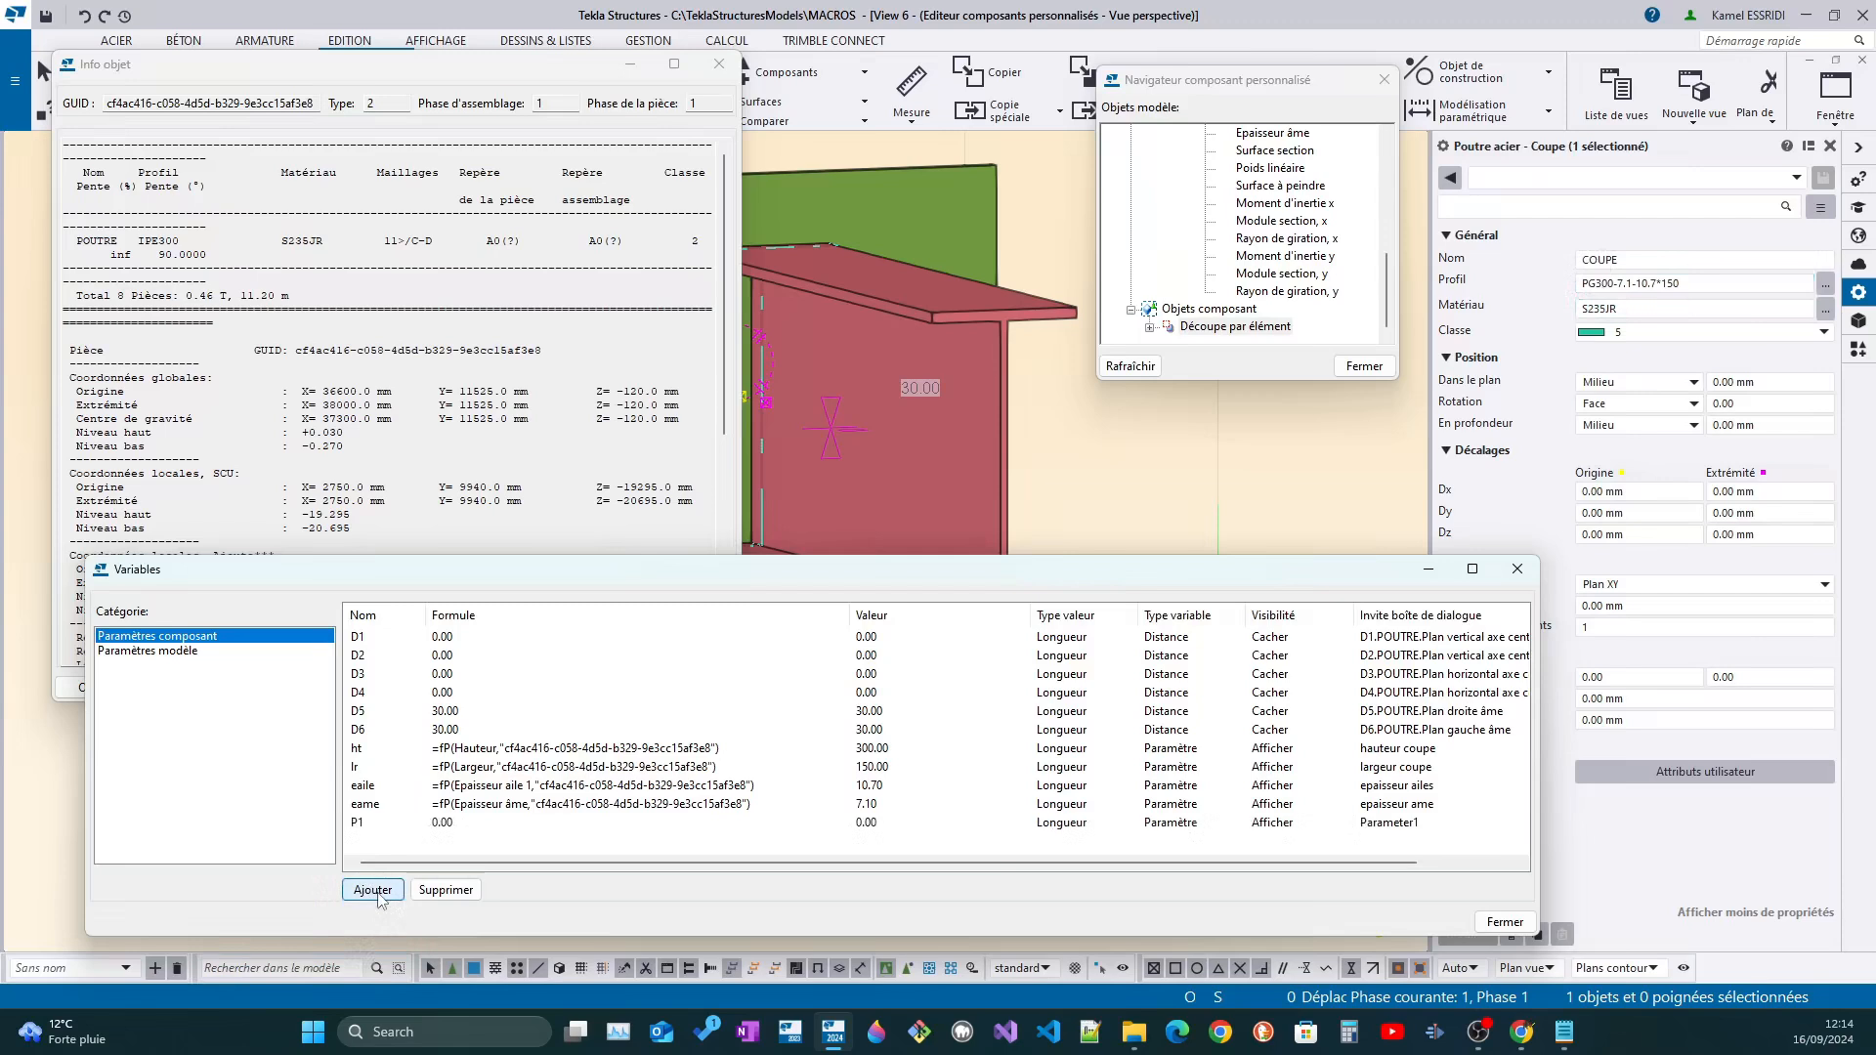
pyautogui.doubleClick(359, 823)
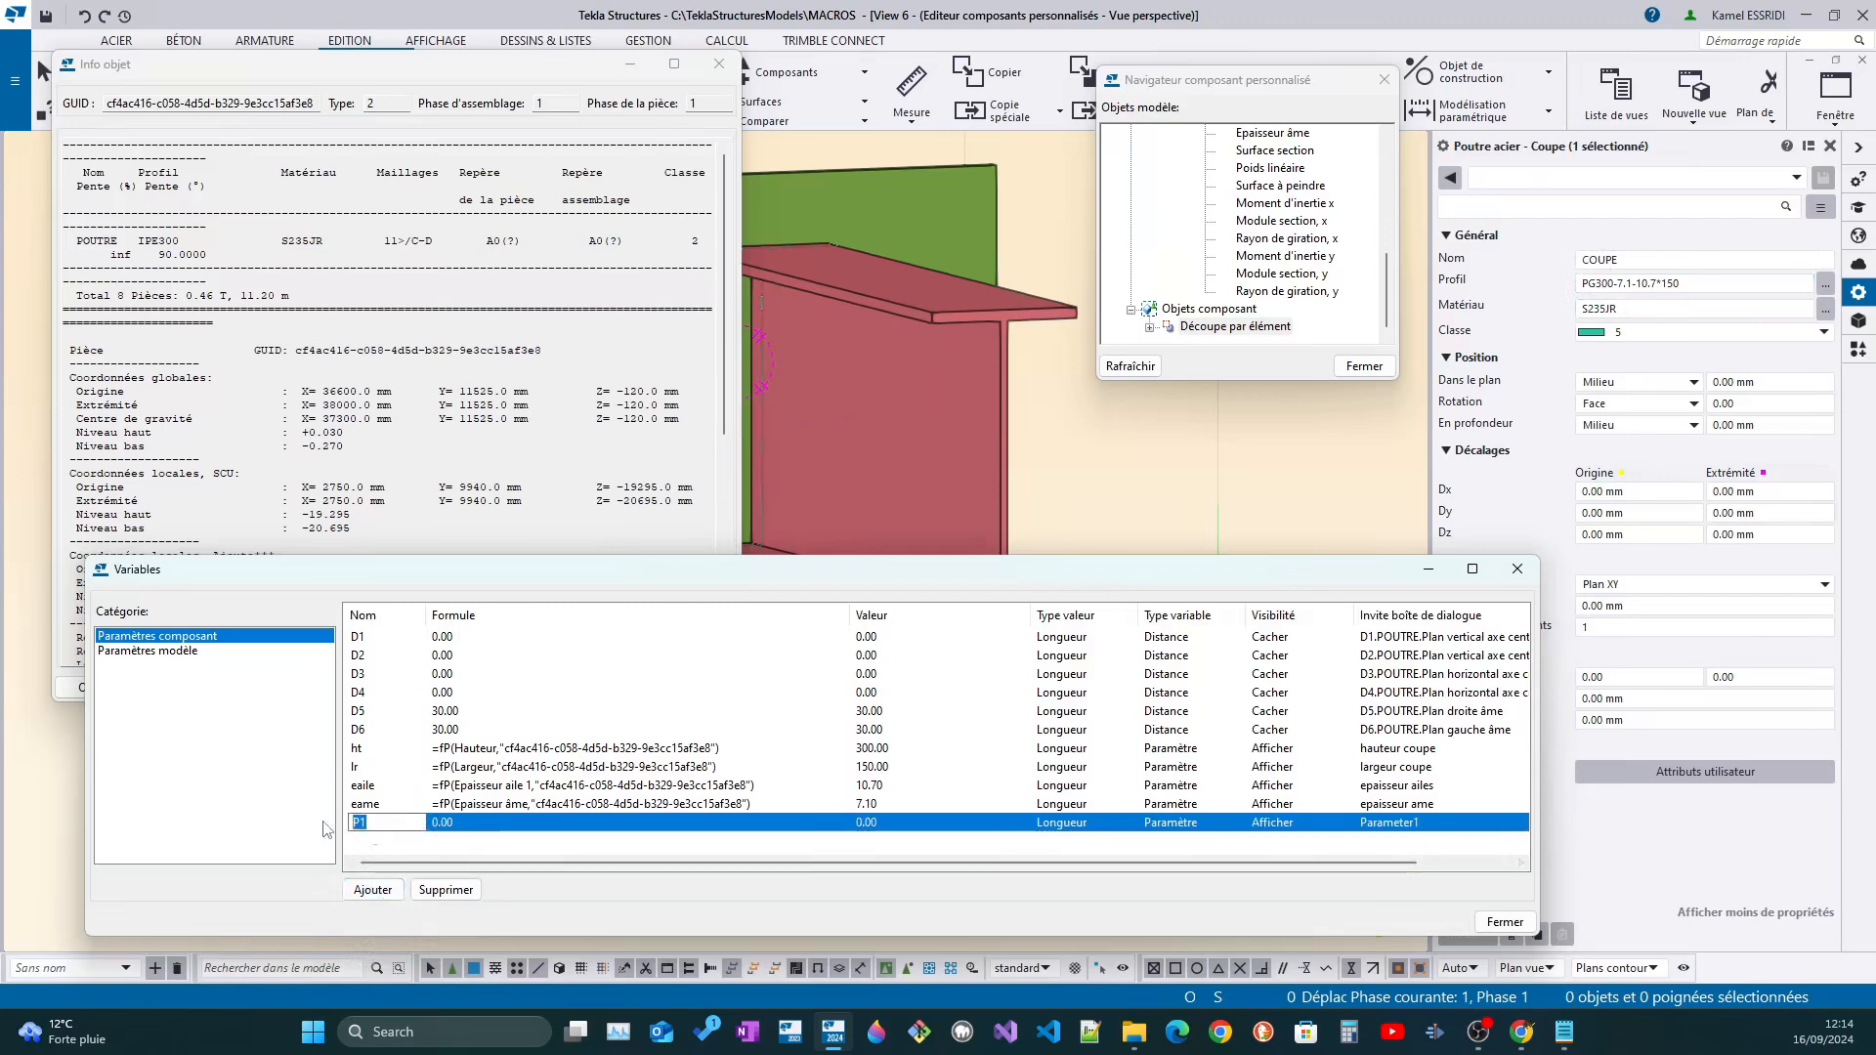
pyautogui.write('pr')
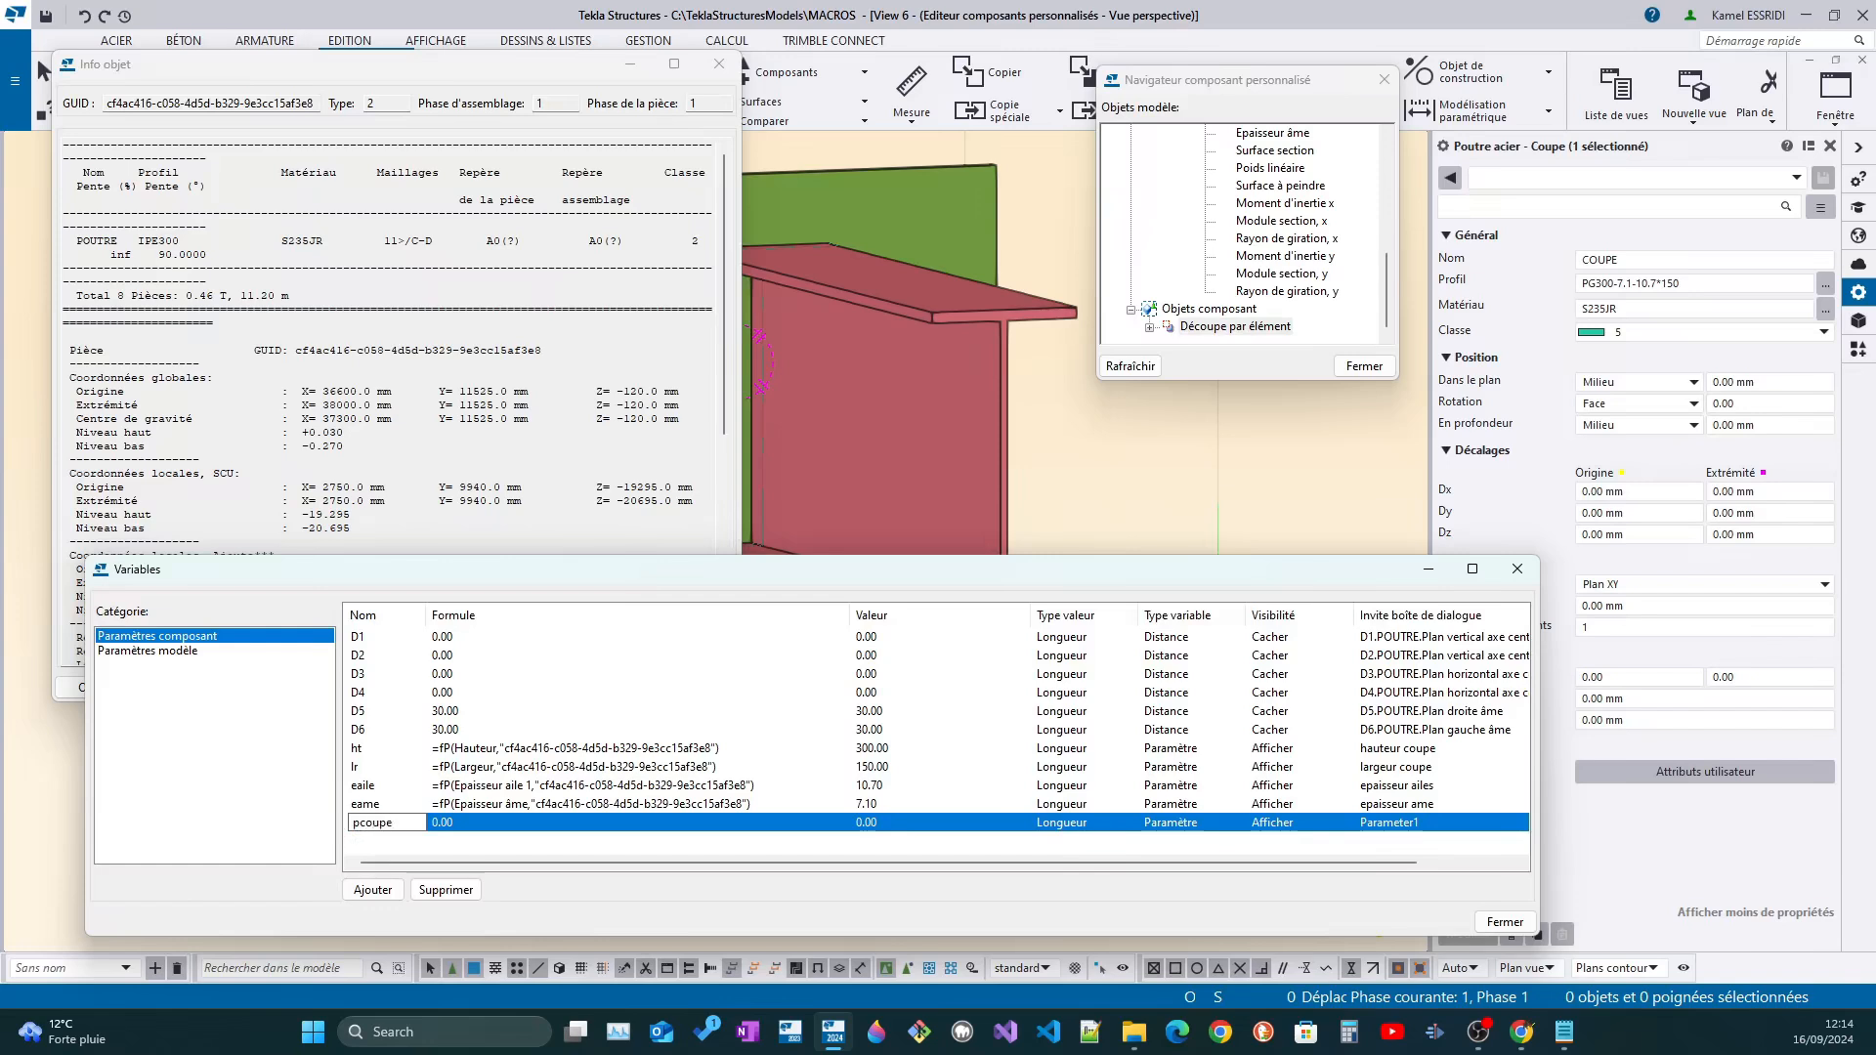
pyautogui.doubleClick(1462, 823)
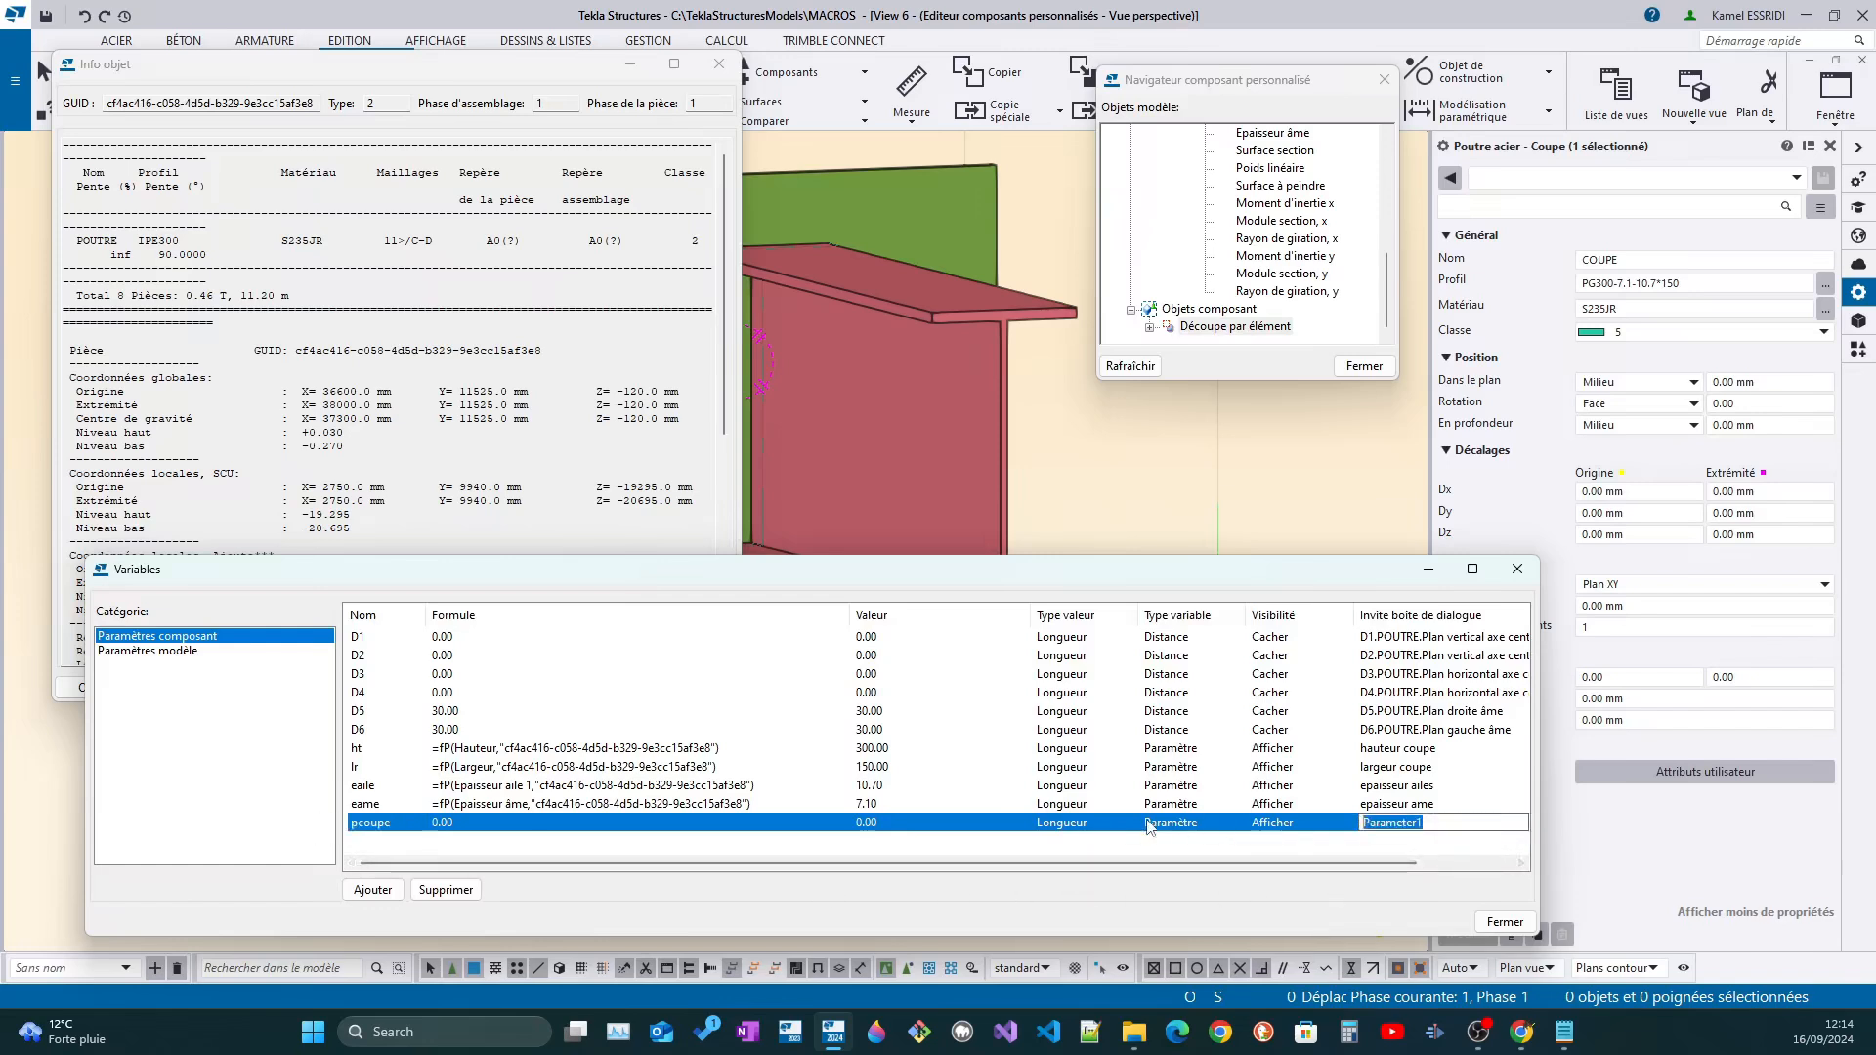
pyautogui.write('profile coupe')
# Set the formula of variable pcoupe to ="PG"+ht
pyautogui.click(515, 828)
pyautogui.moveTo(518, 834); pyautogui.dragTo(420, 833)
pyautogui.press('BackSpace')
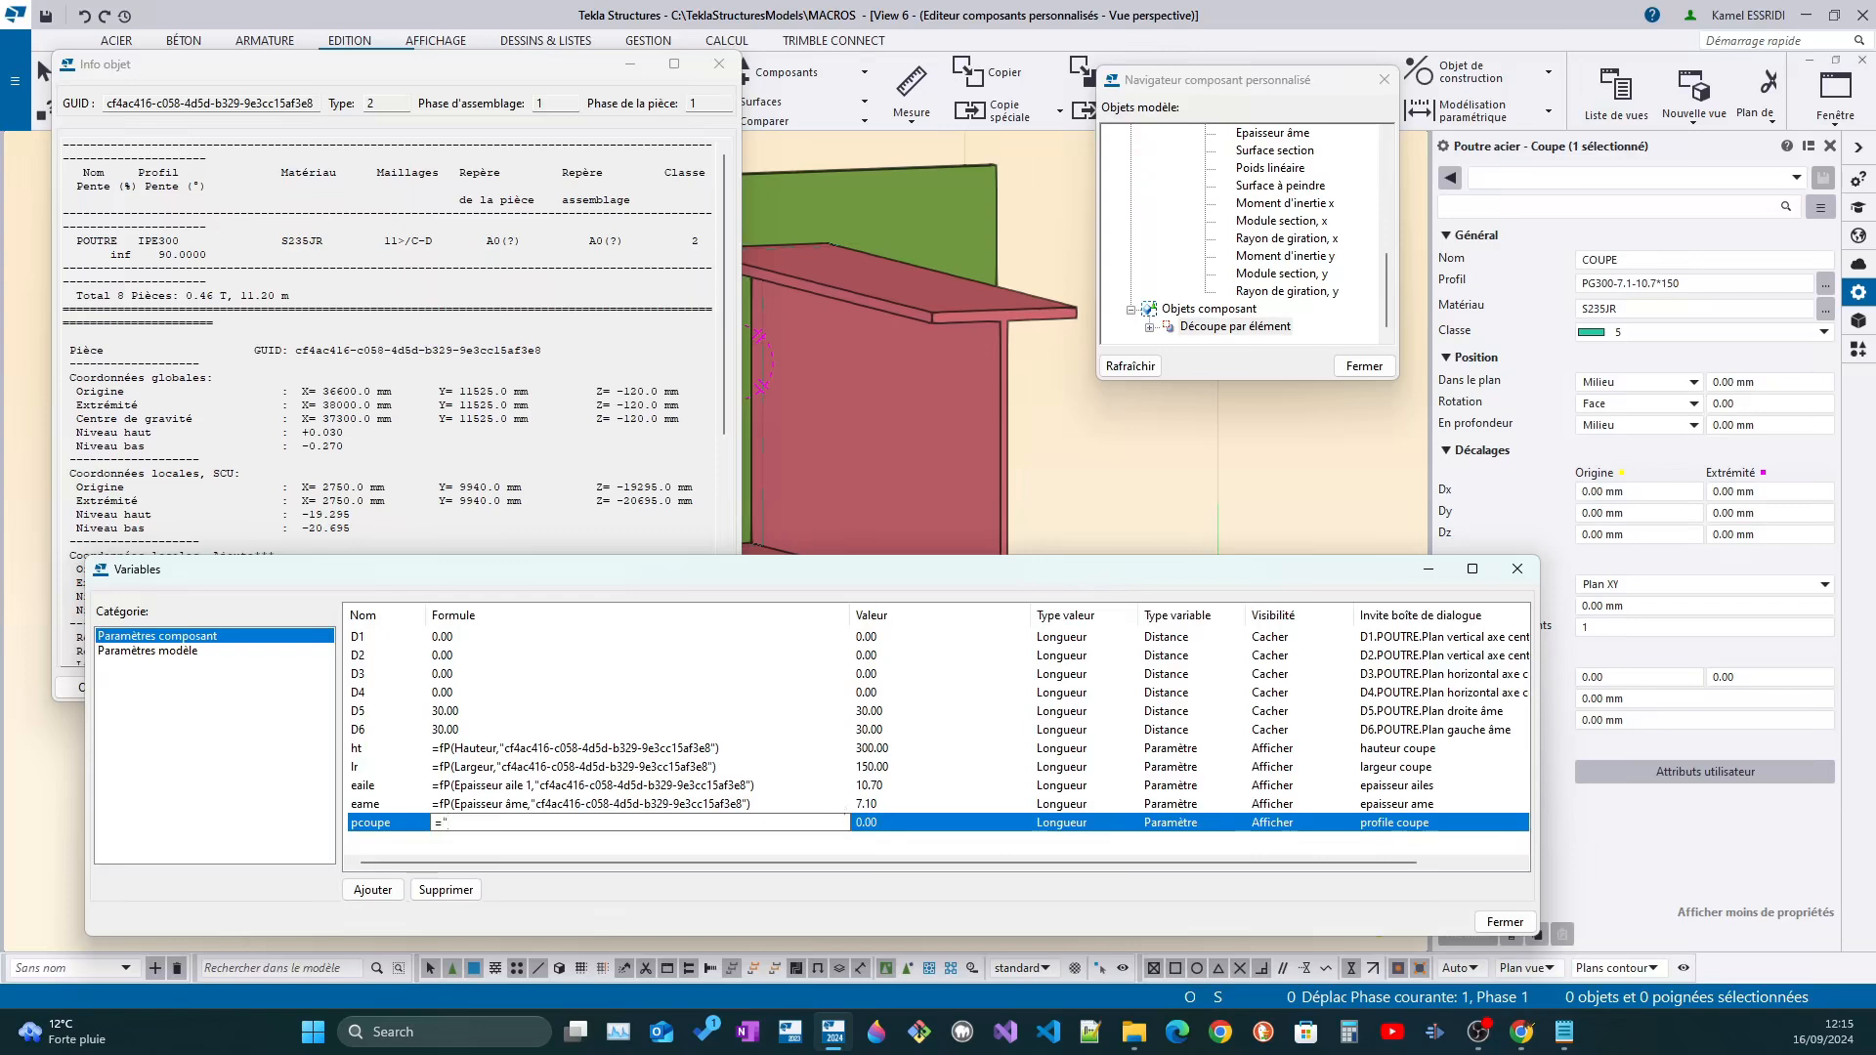
pyautogui.press('Left')
pyautogui.write('PG')
pyautogui.write('+')
pyautogui.write('h')
pyautogui.press('BackSpace')
pyautogui.press('Return')
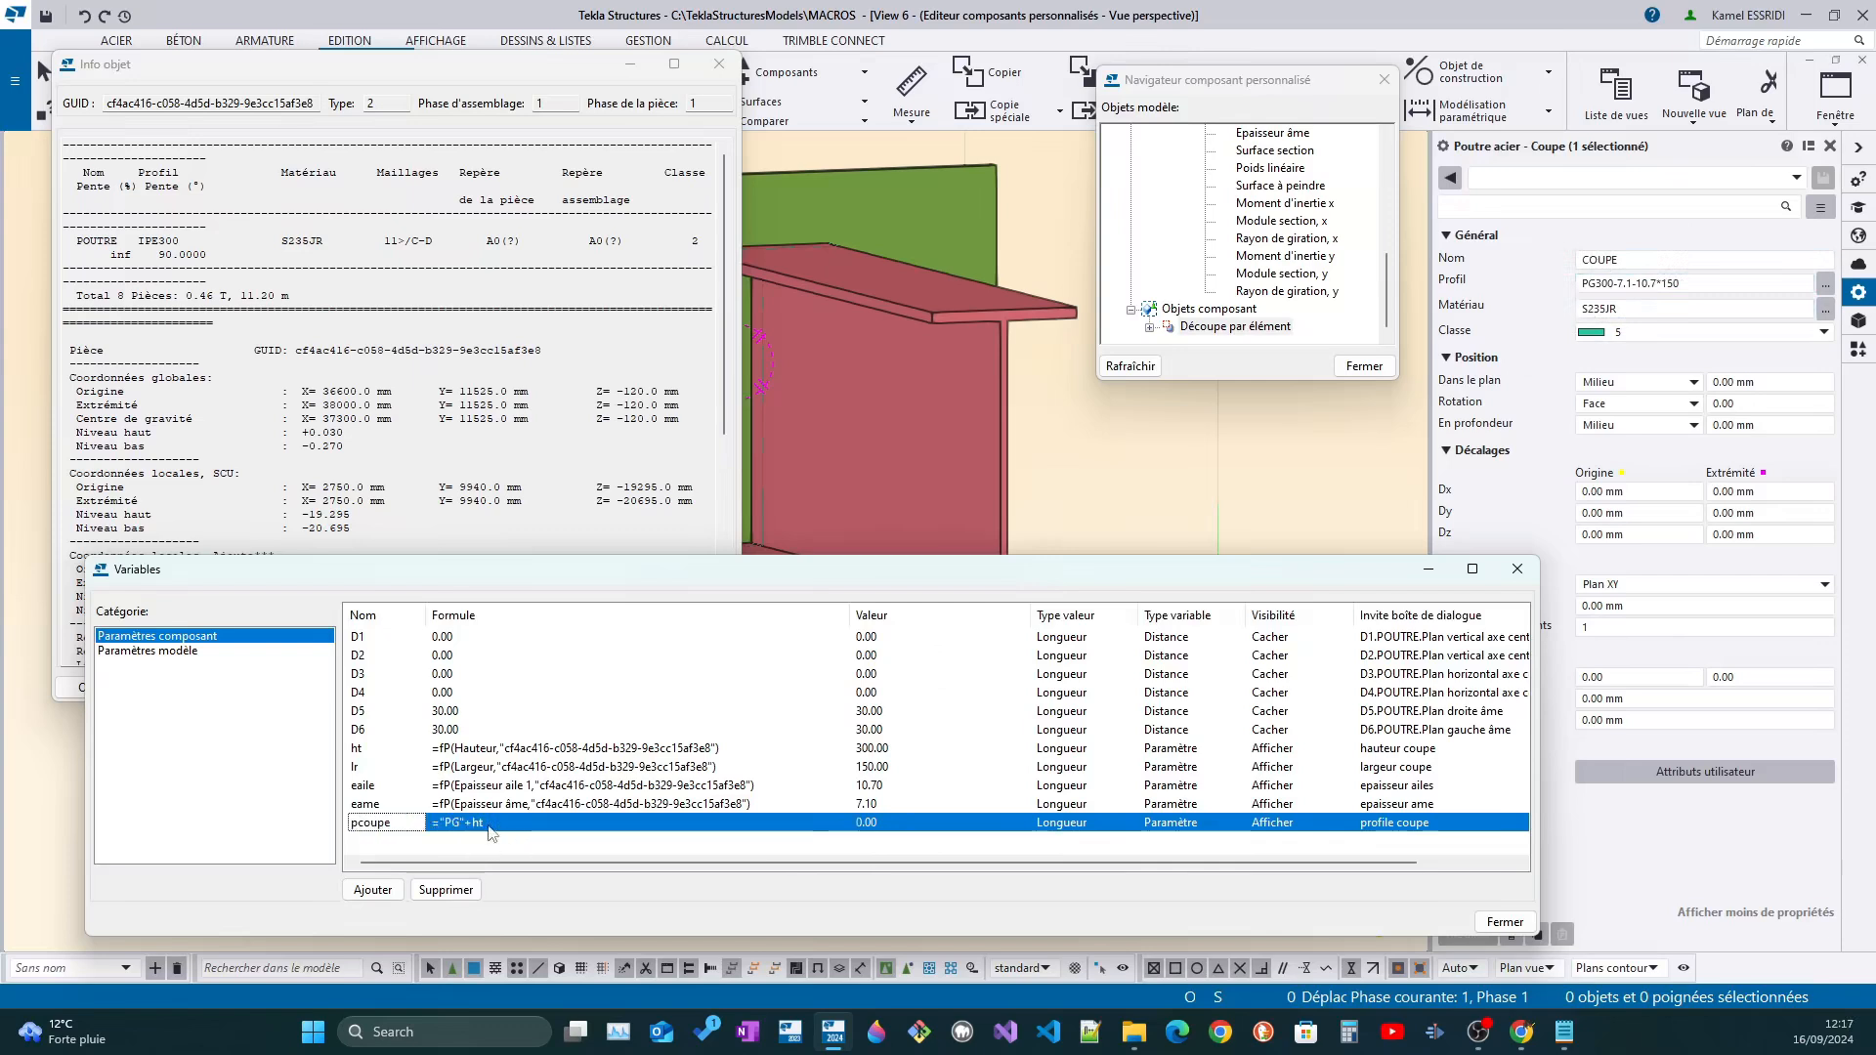
# Set the value type of variable pcoupe to Texte
pyautogui.click(494, 830)
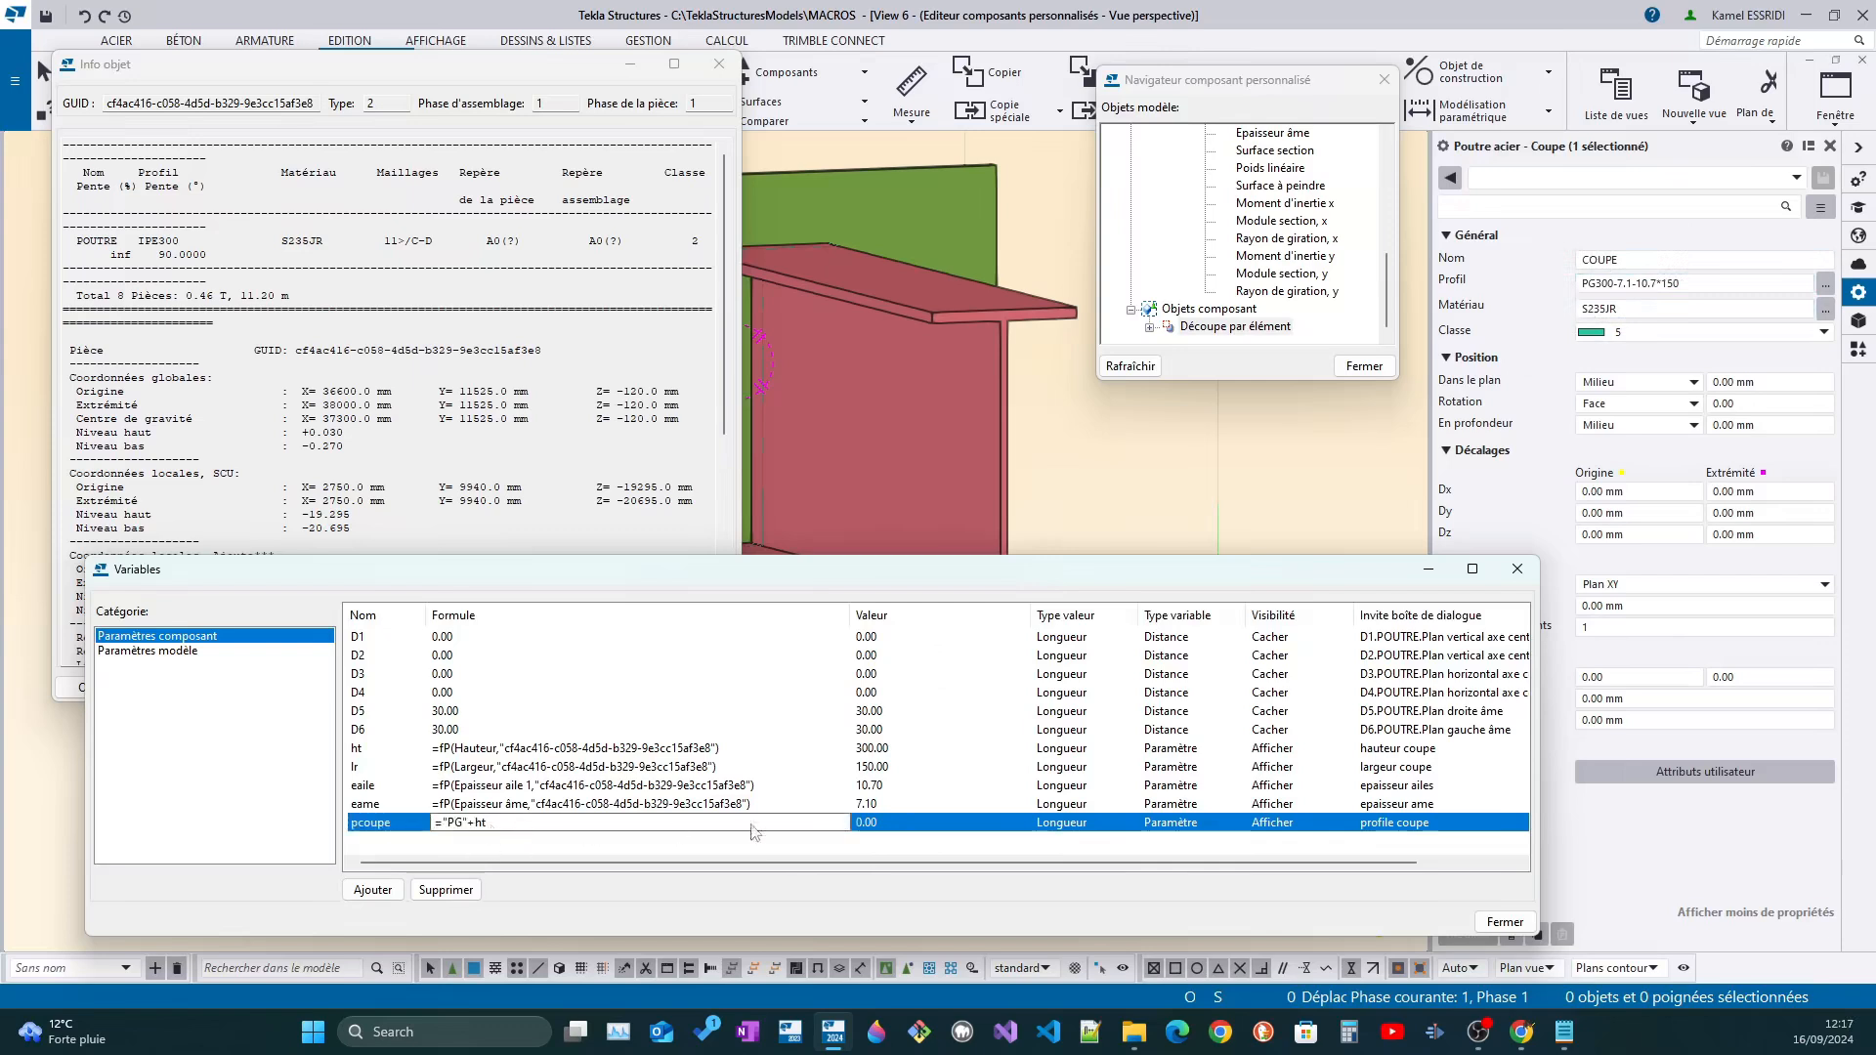
pyautogui.click(1079, 829)
pyautogui.click(1079, 829)
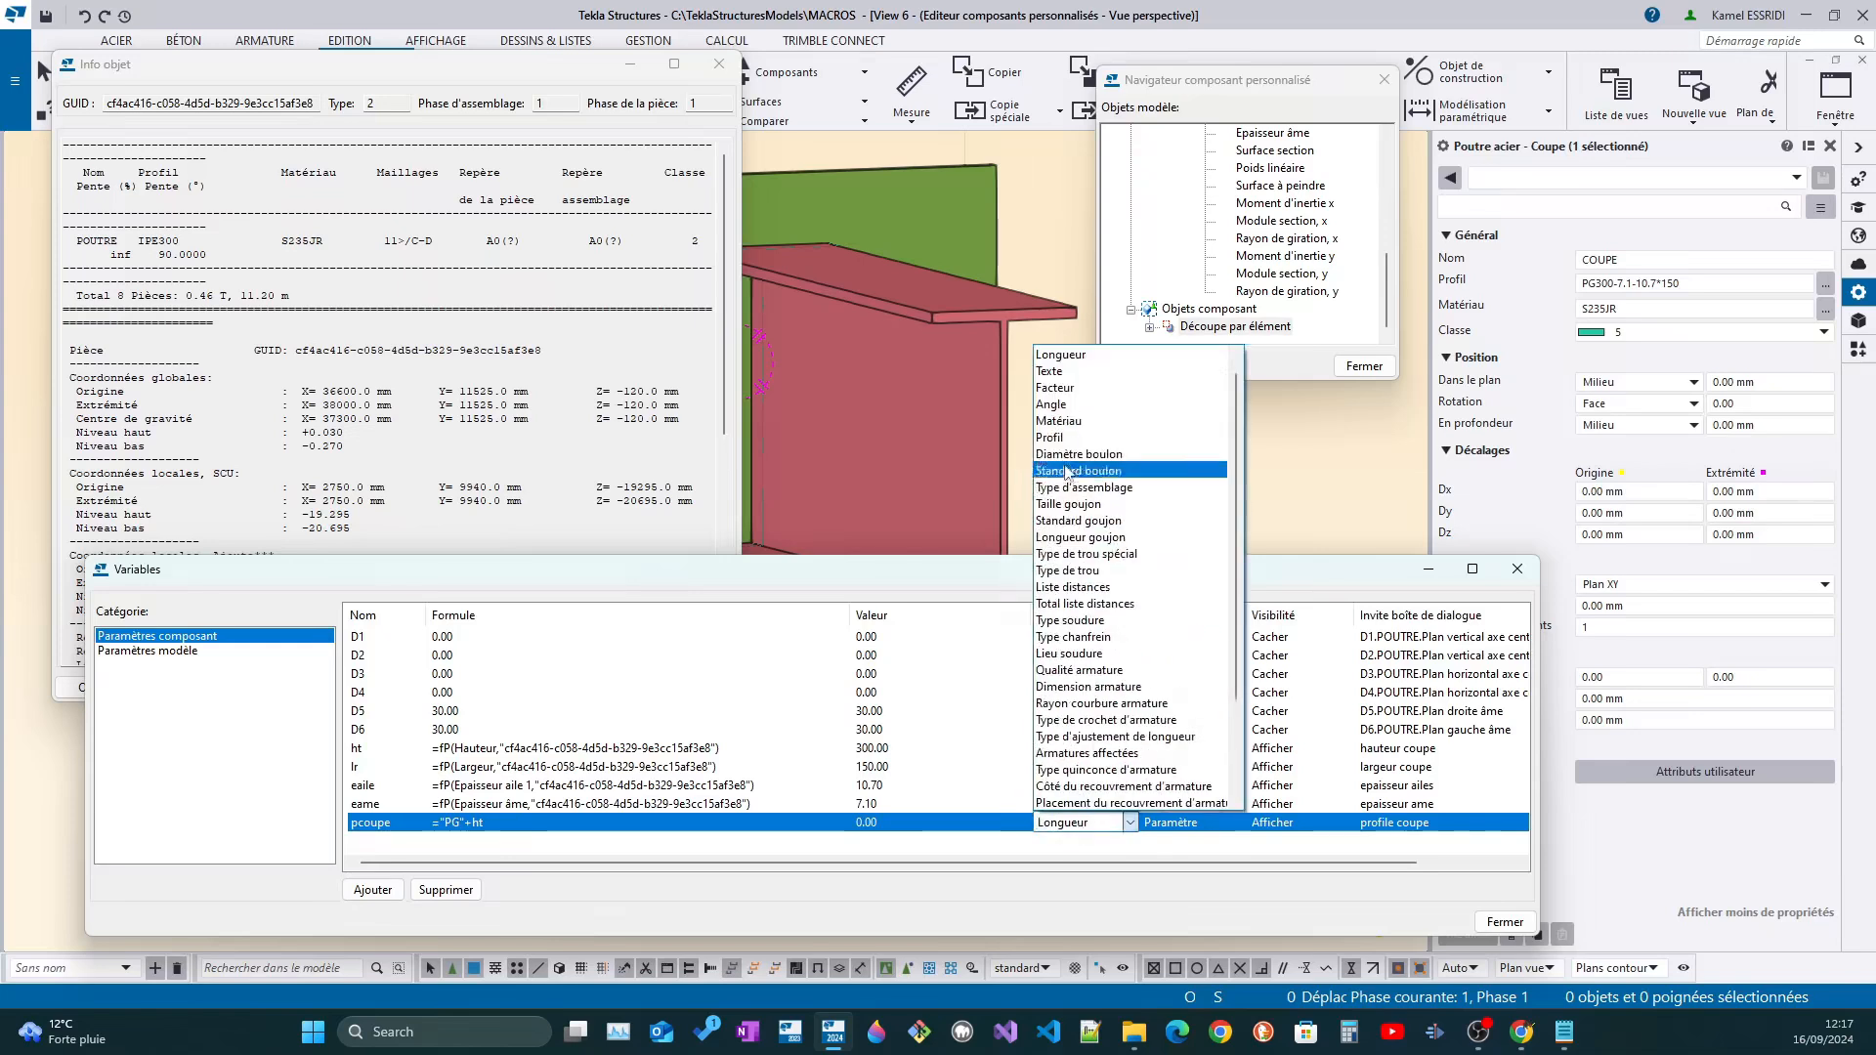
pyautogui.click(1078, 372)
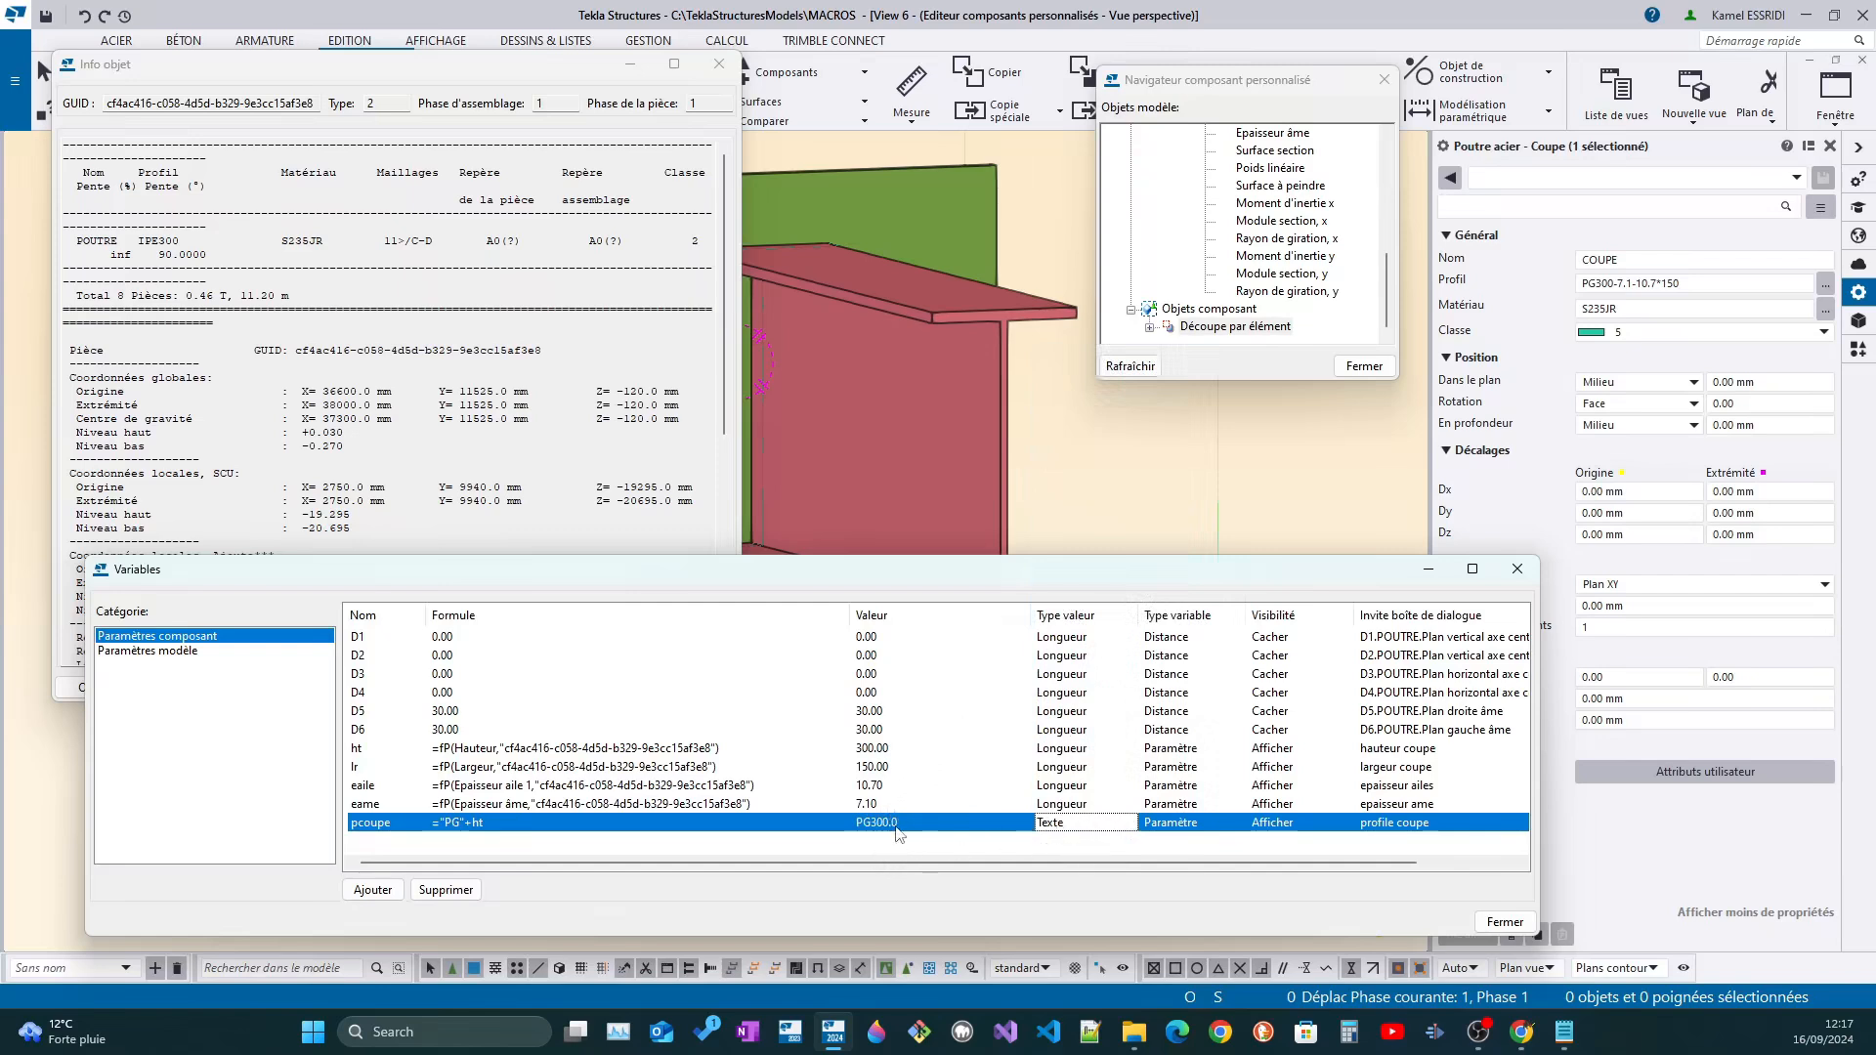
# Set the value type of variable pcoupe to Profil, keeping its formula as it is
pyautogui.click(1658, 286)
pyautogui.click(1076, 827)
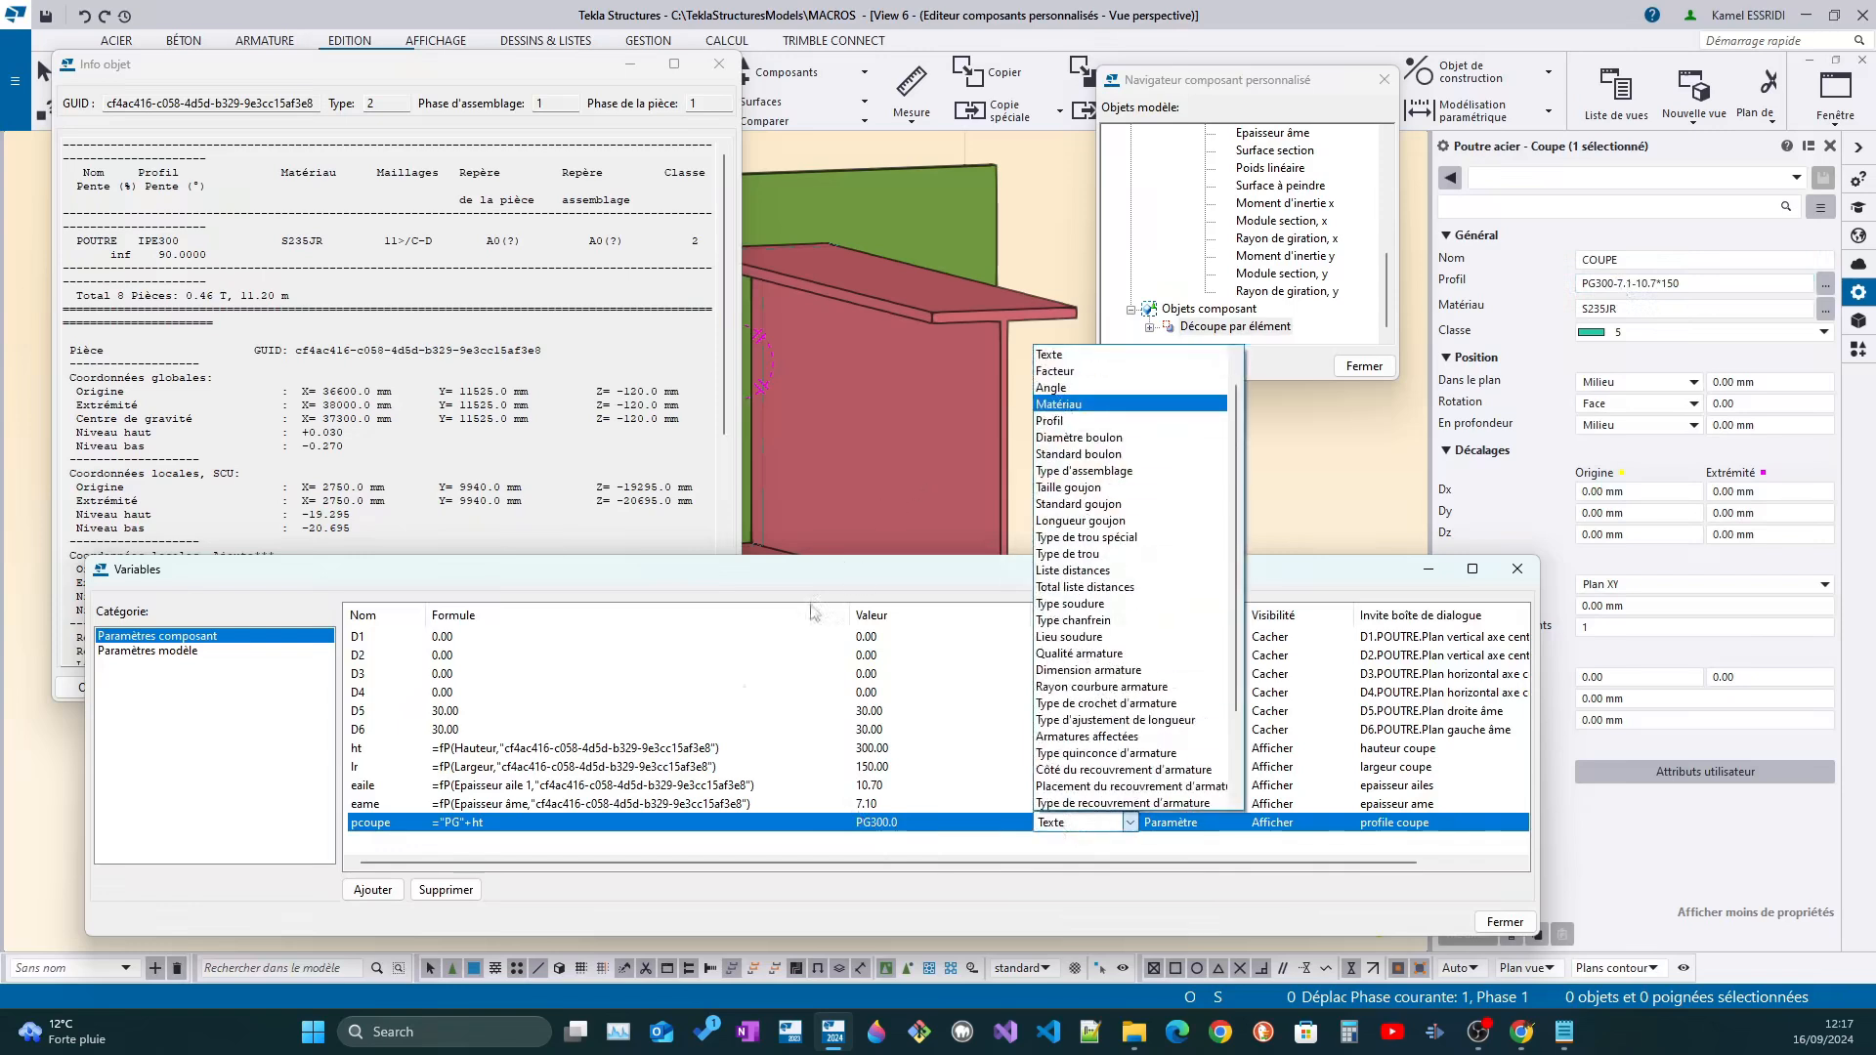
pyautogui.click(520, 828)
pyautogui.click(519, 823)
pyautogui.moveTo(507, 825); pyautogui.dragTo(403, 825)
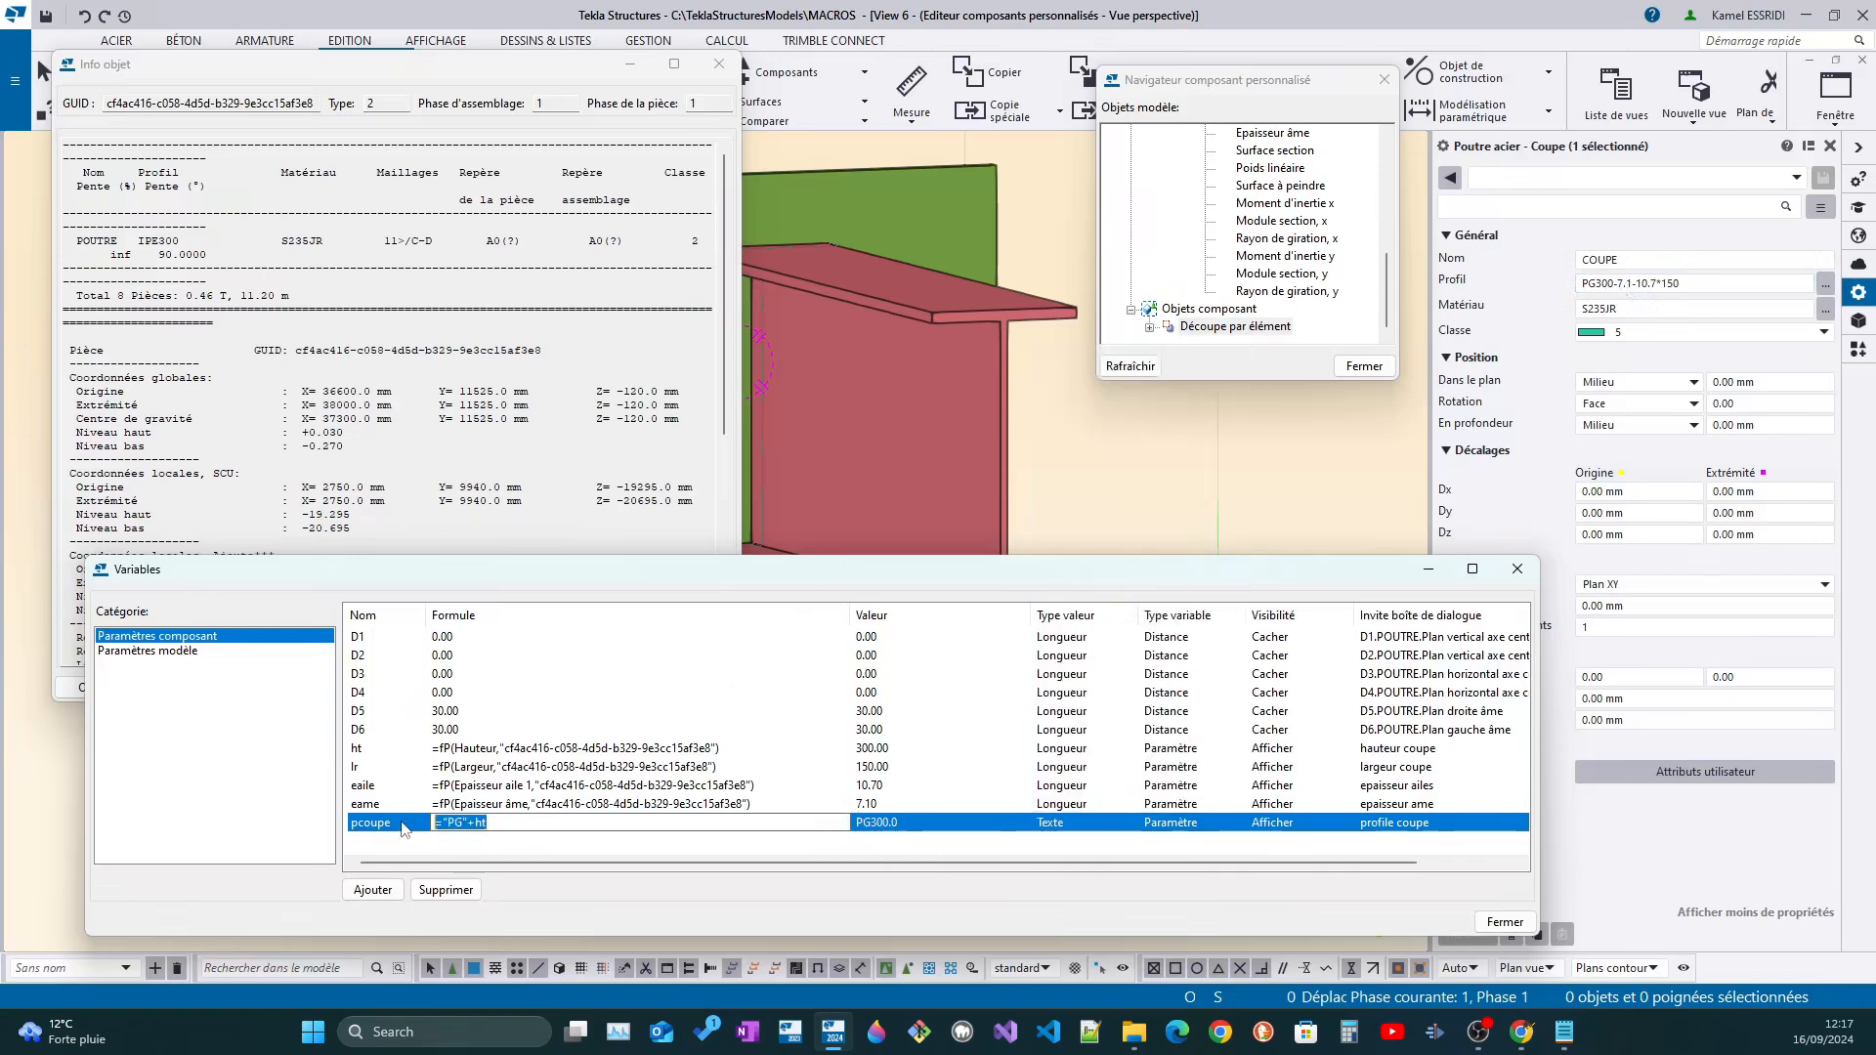
pyautogui.click(1032, 839)
pyautogui.click(1073, 831)
pyautogui.click(1075, 825)
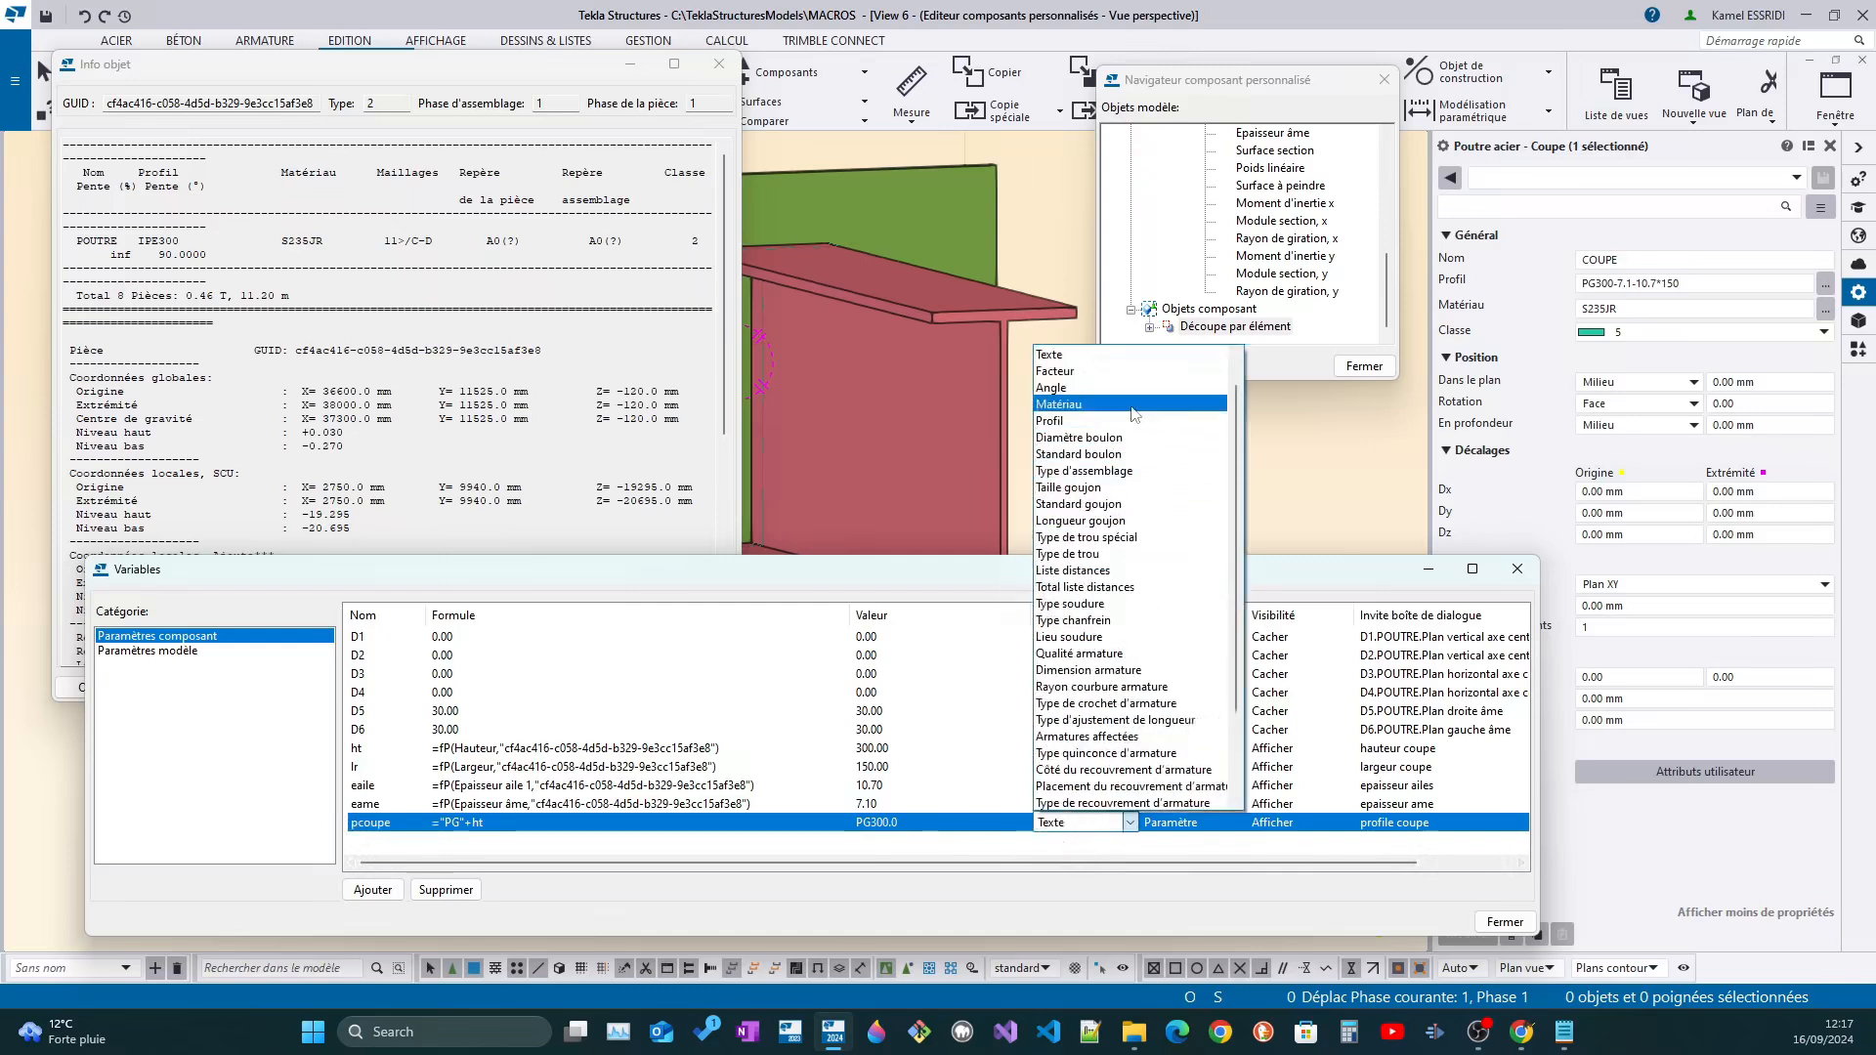
pyautogui.click(500, 833)
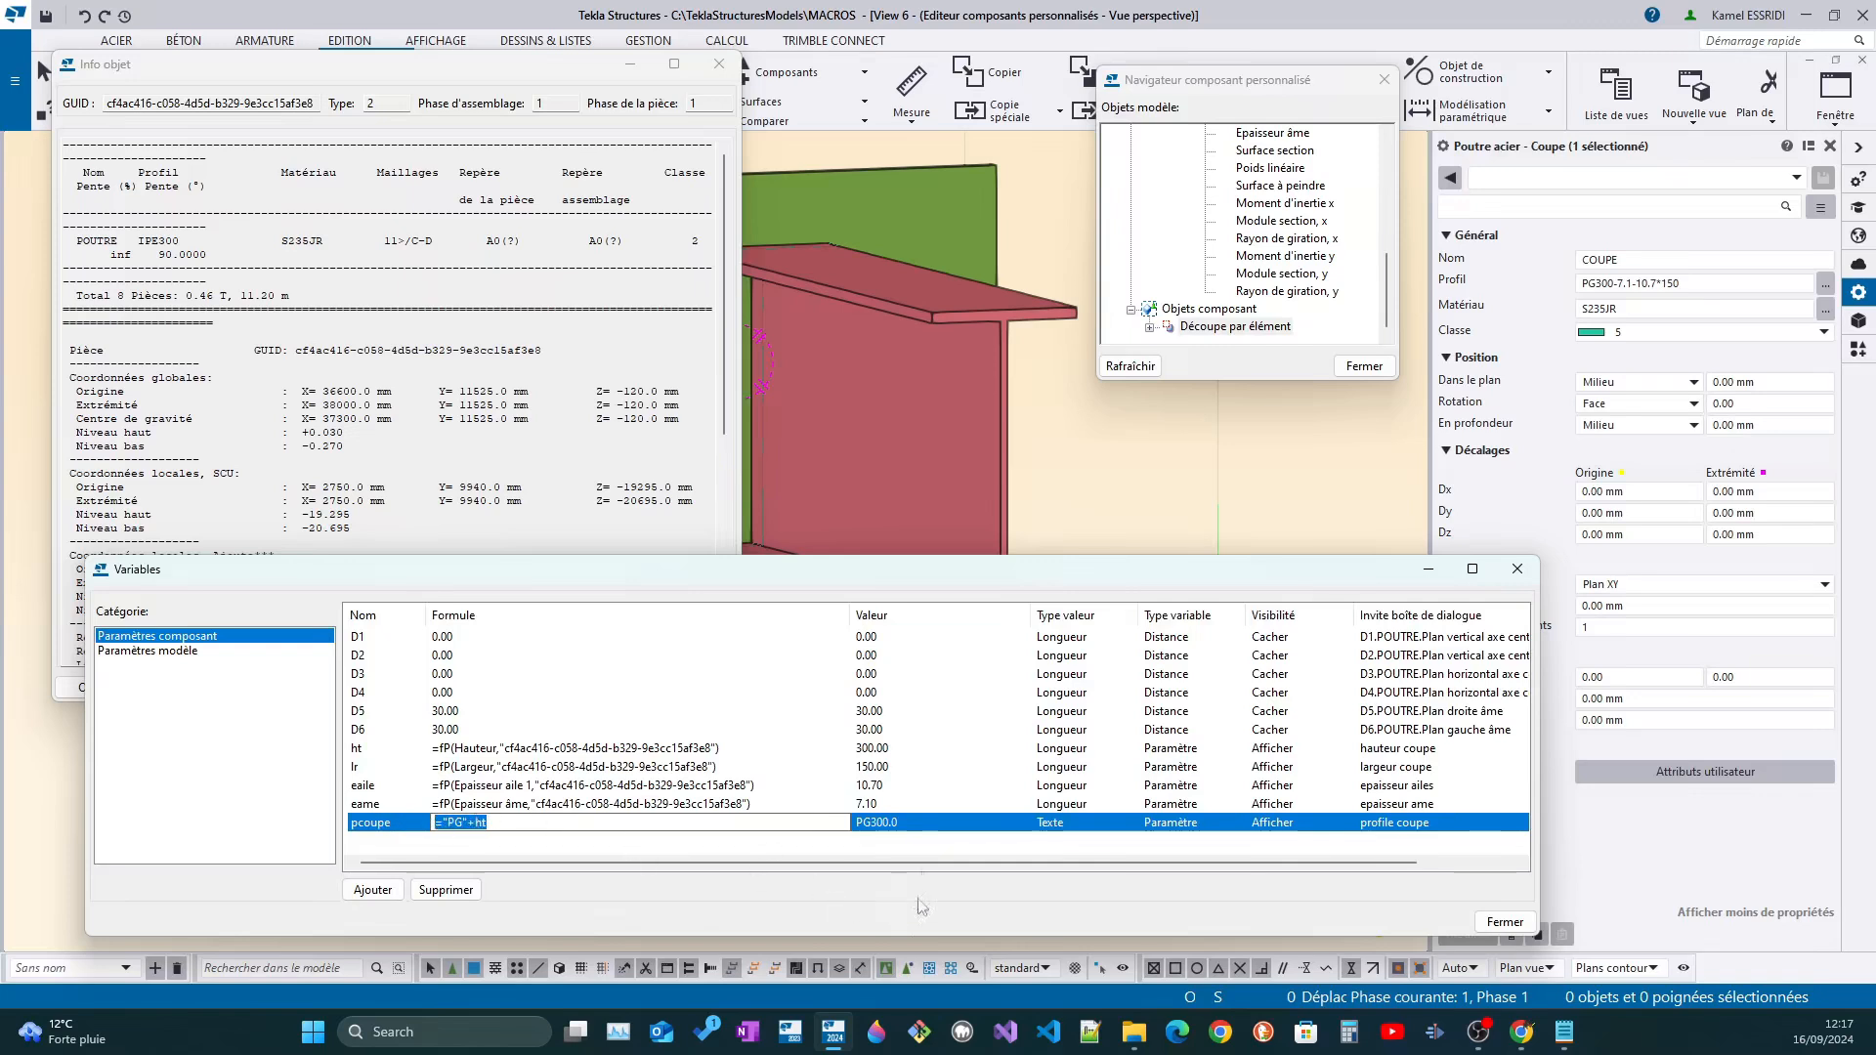
pyautogui.click(1070, 826)
pyautogui.click(1072, 826)
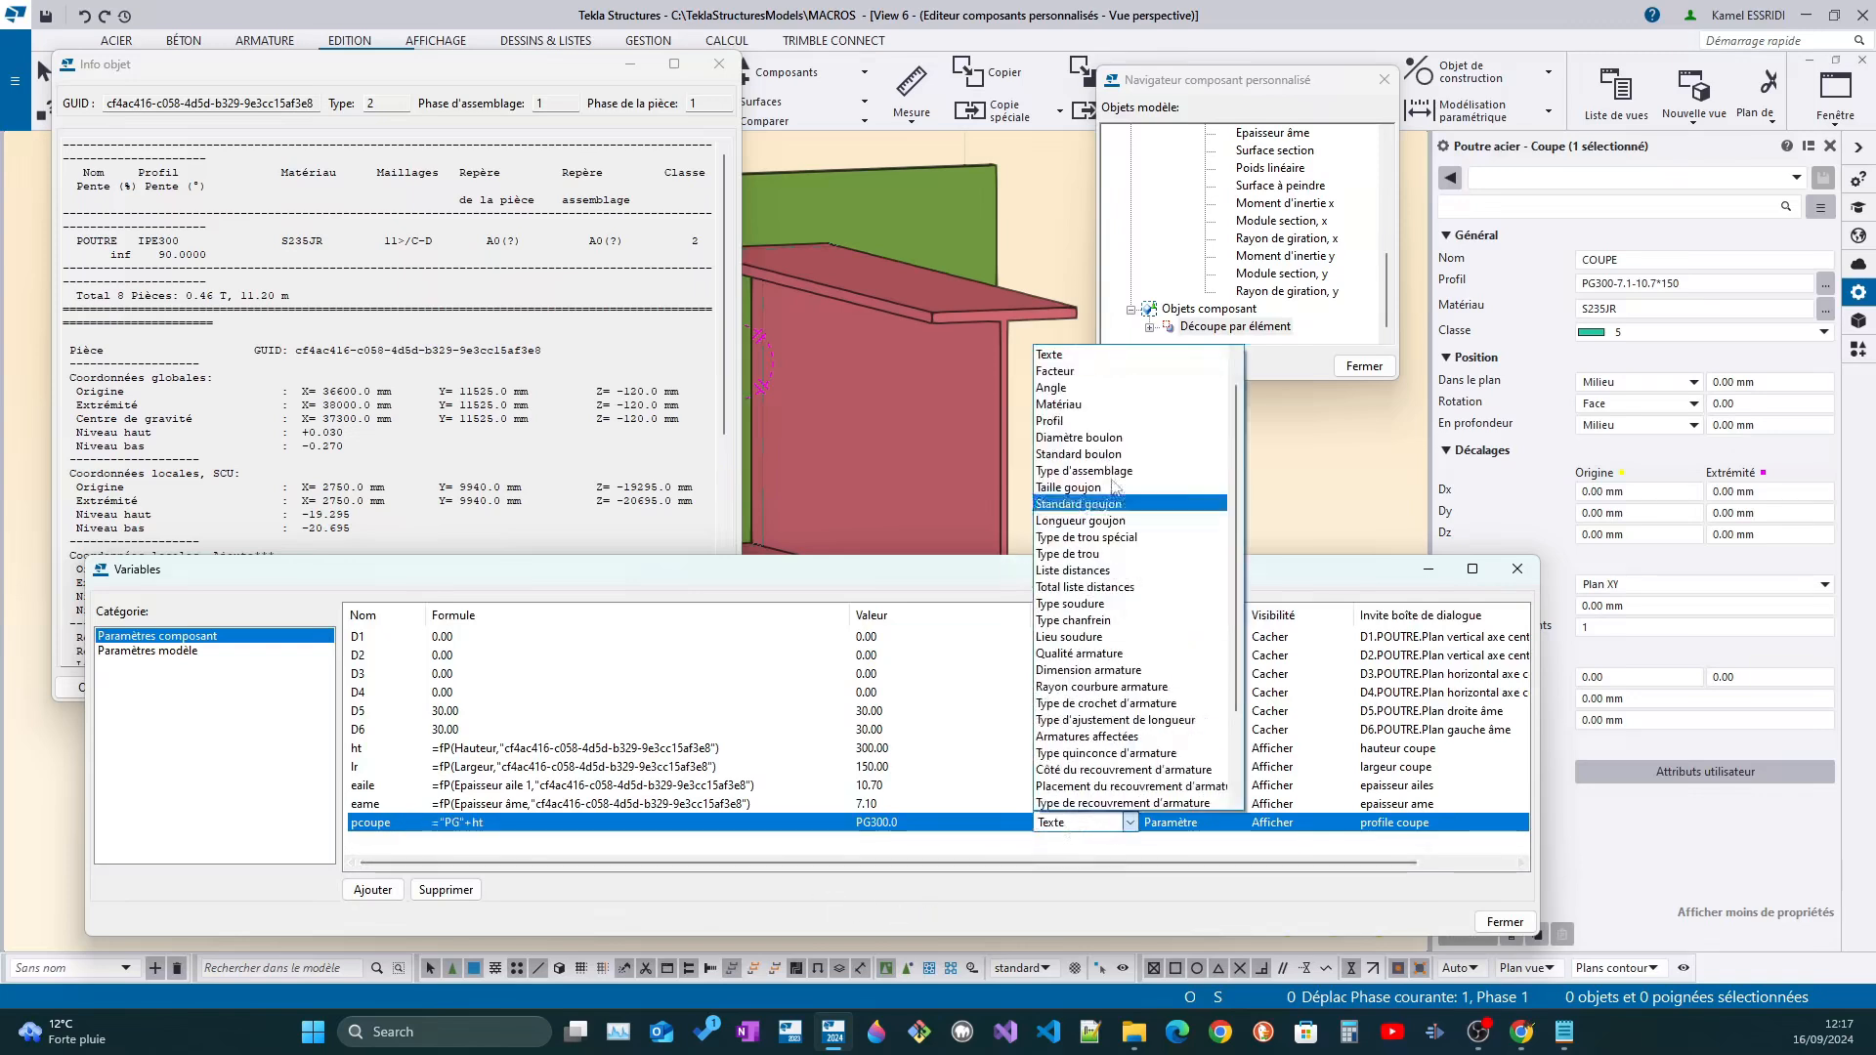
pyautogui.click(1122, 428)
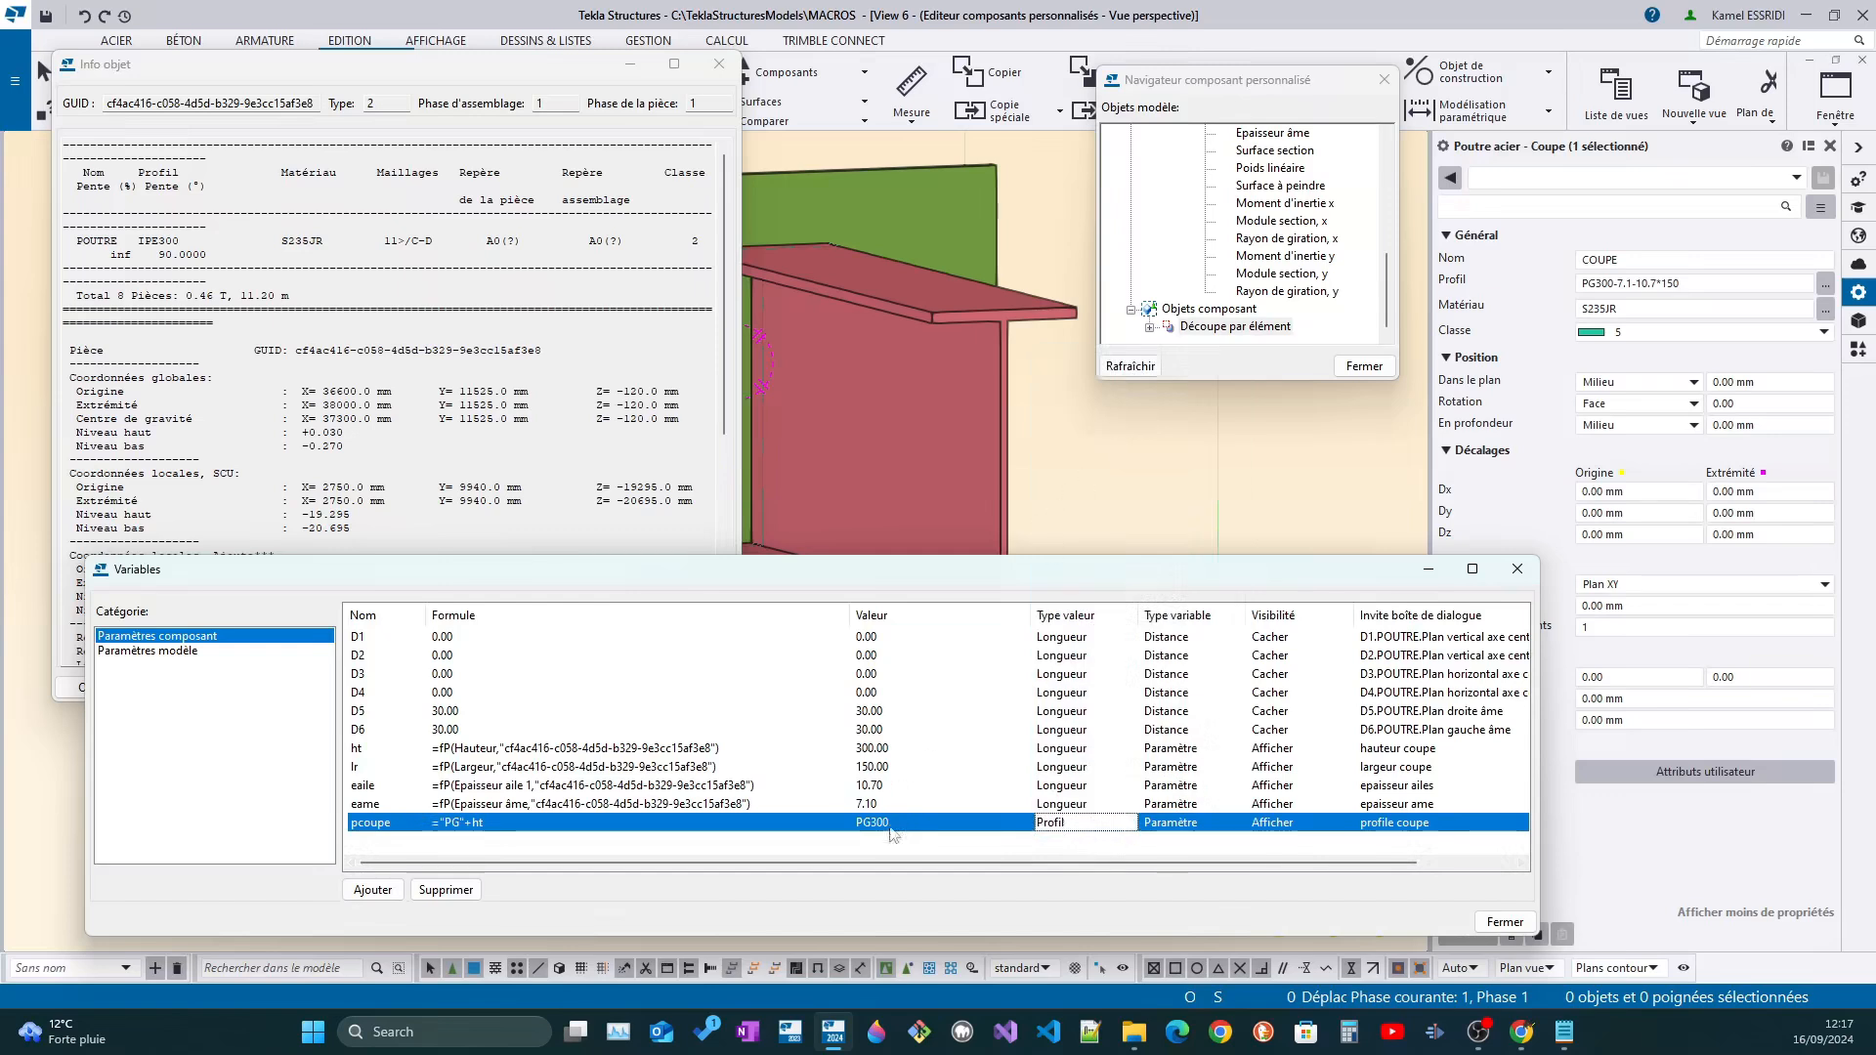
pyautogui.click(892, 857)
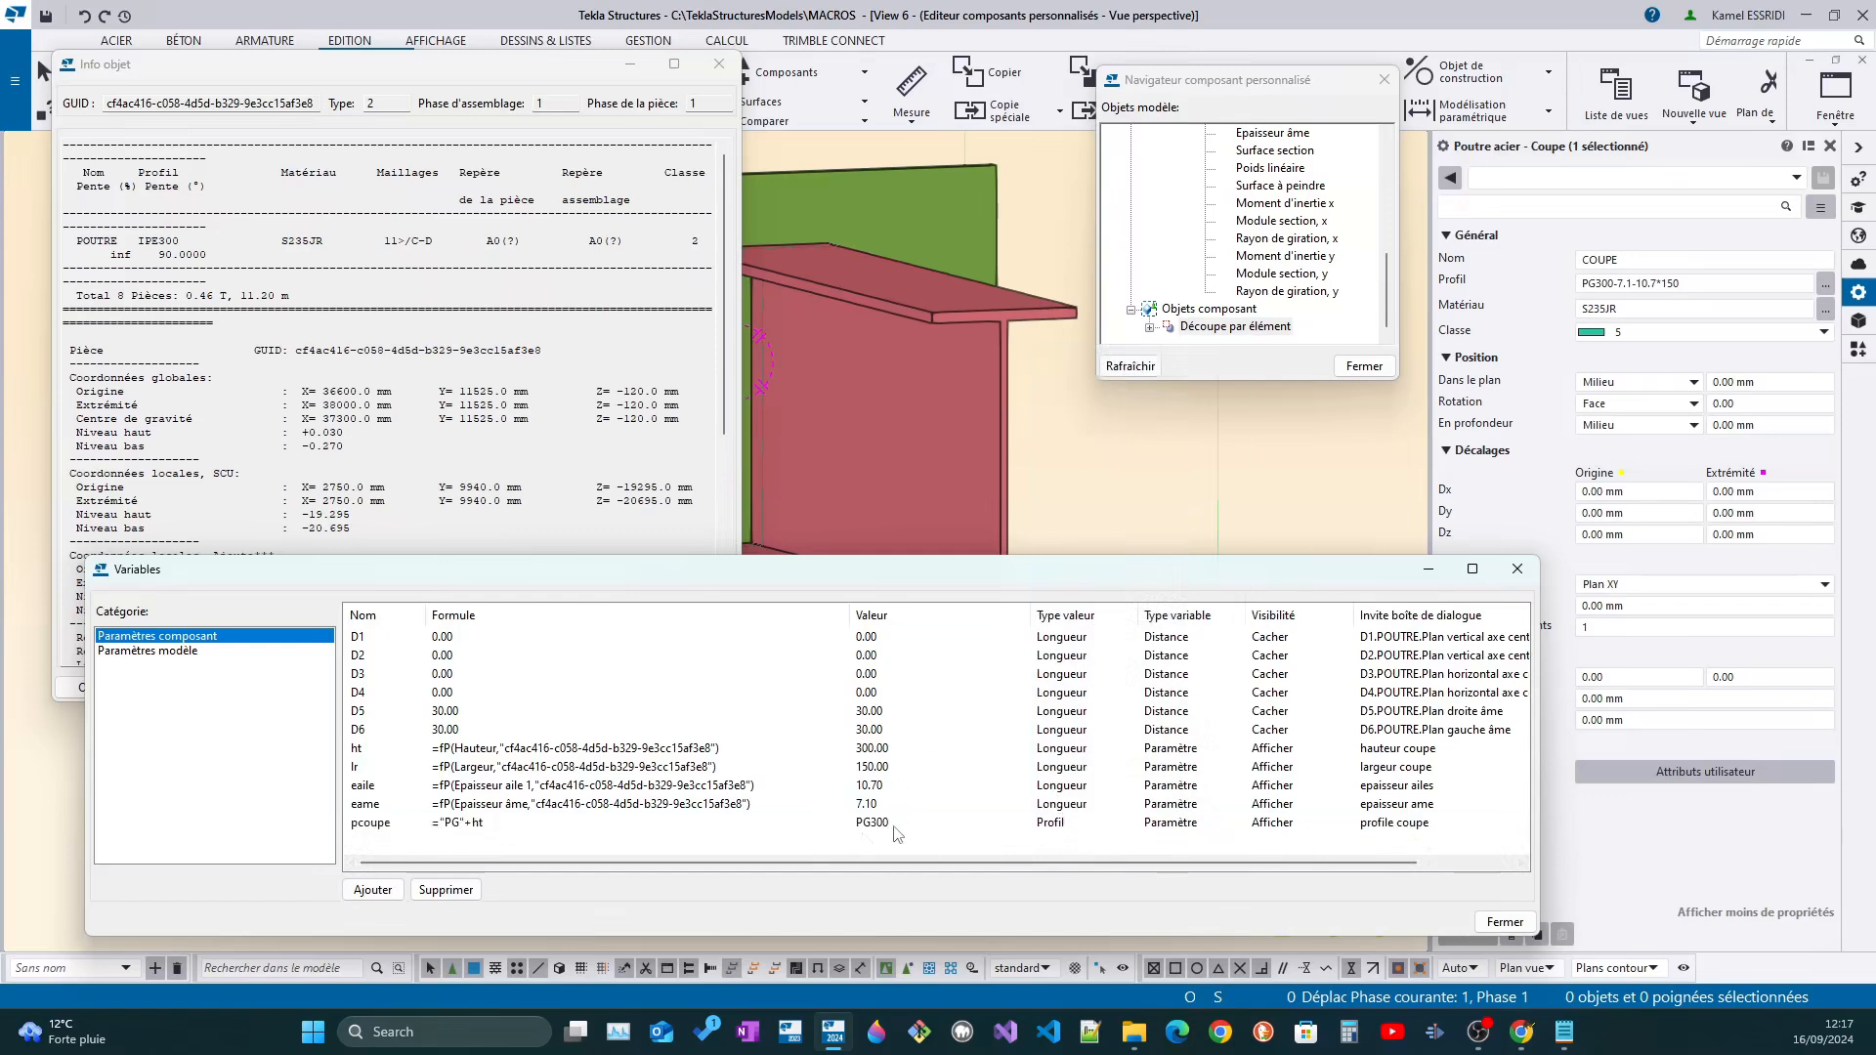
pyautogui.click(899, 828)
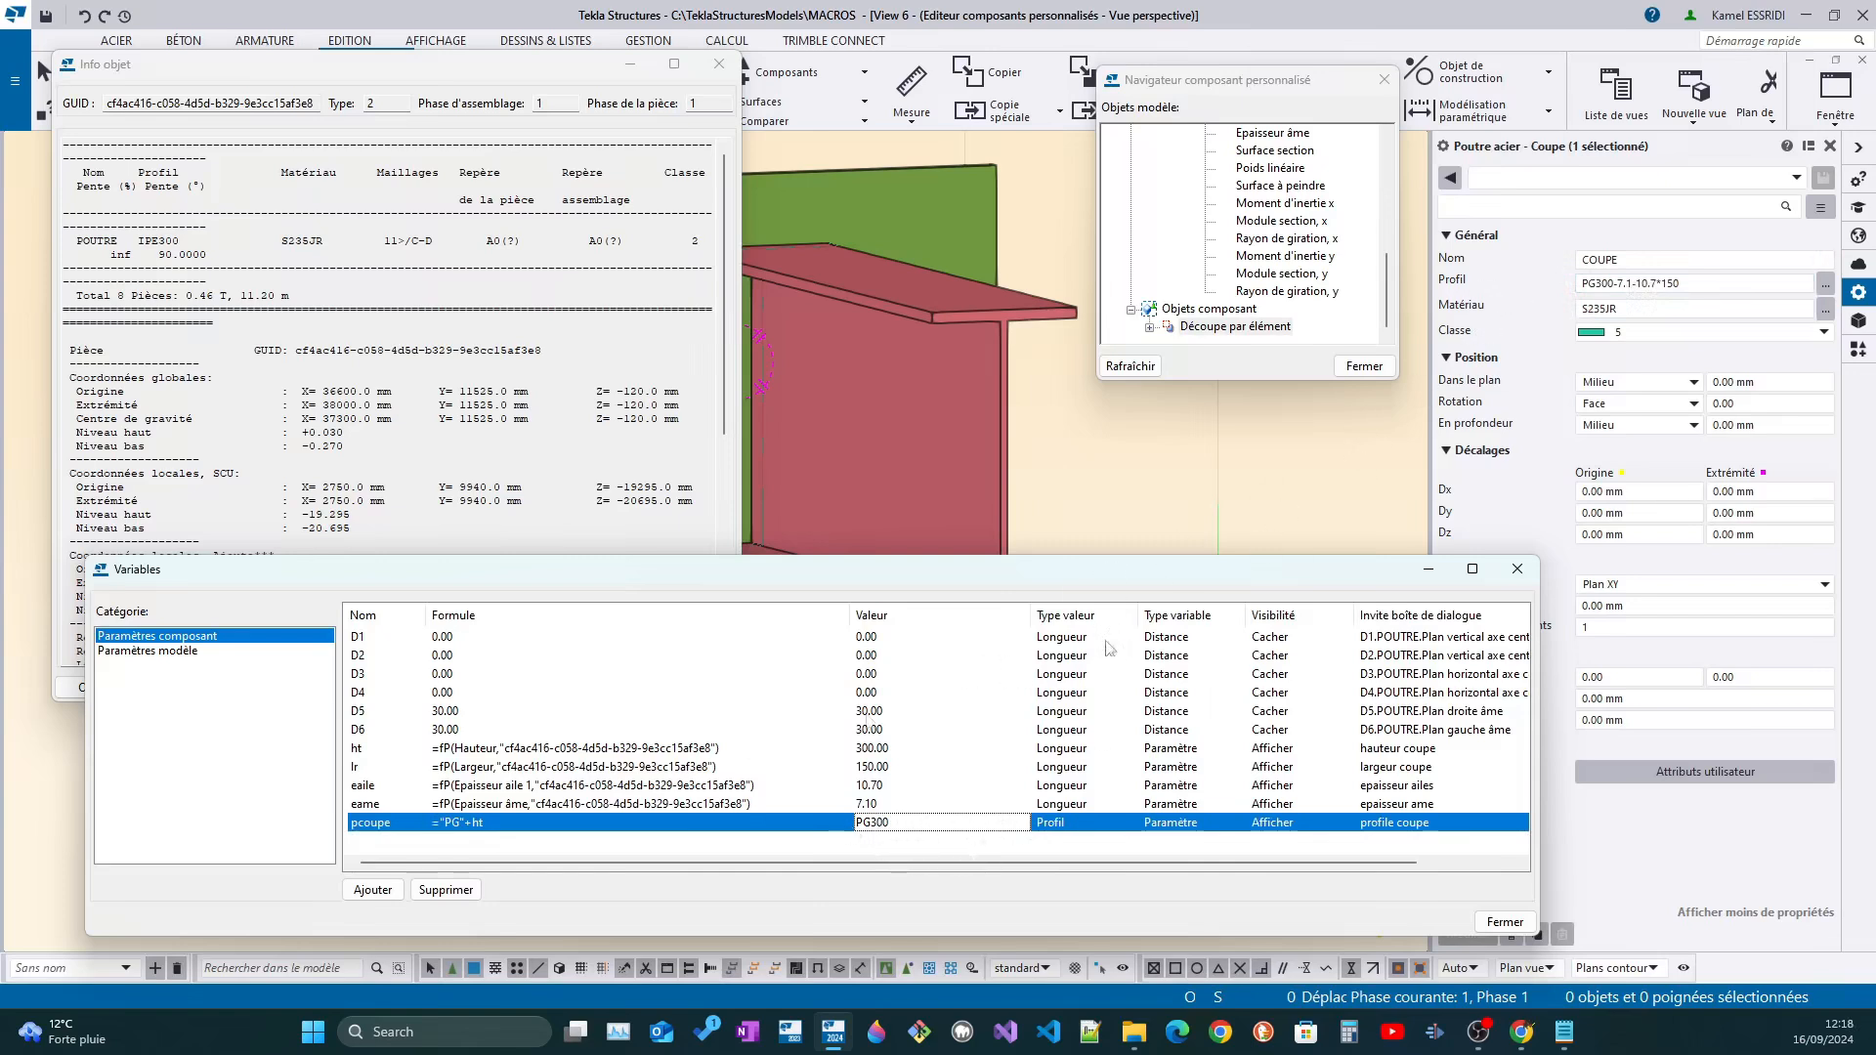
# Extend the formula of variable pcoupe to ="PG"+ht+"-"+eame+"-"+eaile+"*"+lr
pyautogui.click(509, 823)
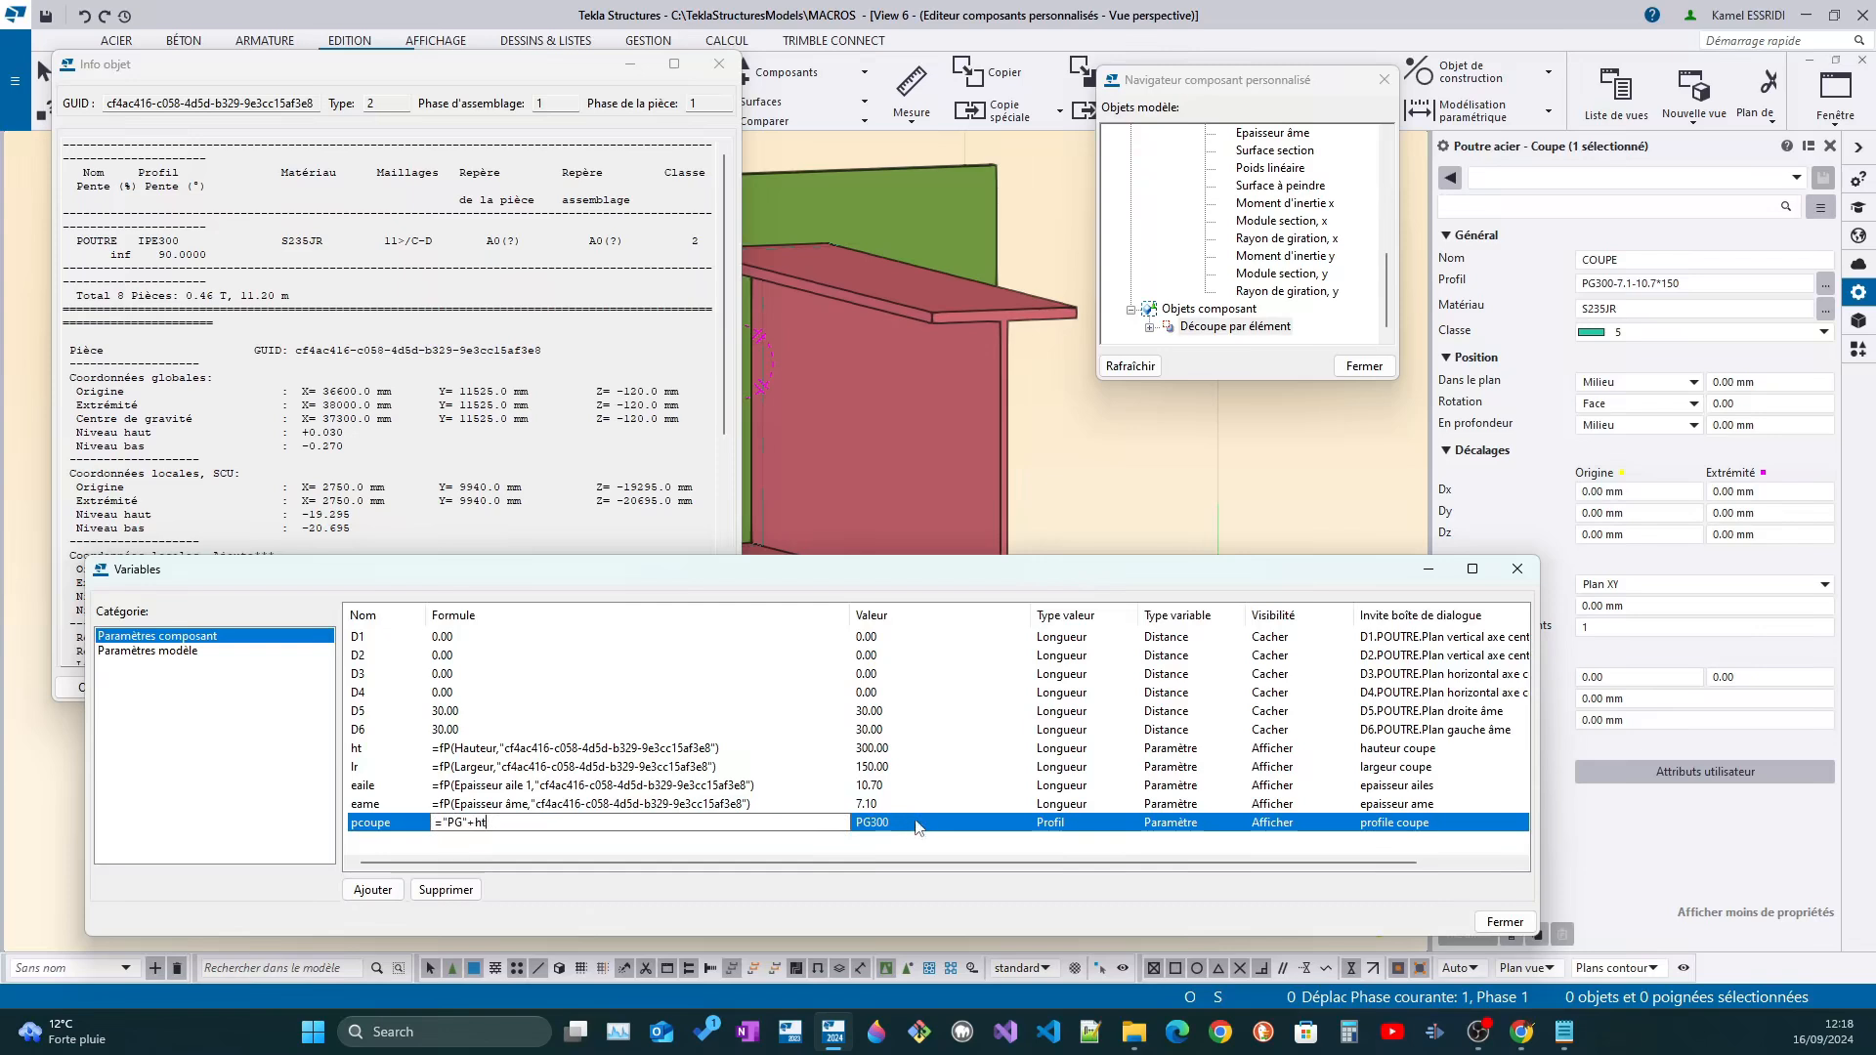
pyautogui.write('+')
pyautogui.write('+')
pyautogui.write('e')
pyautogui.write('e+"-"+eaile+"*"+lr')
pyautogui.moveTo(651, 823); pyautogui.dragTo(435, 824)
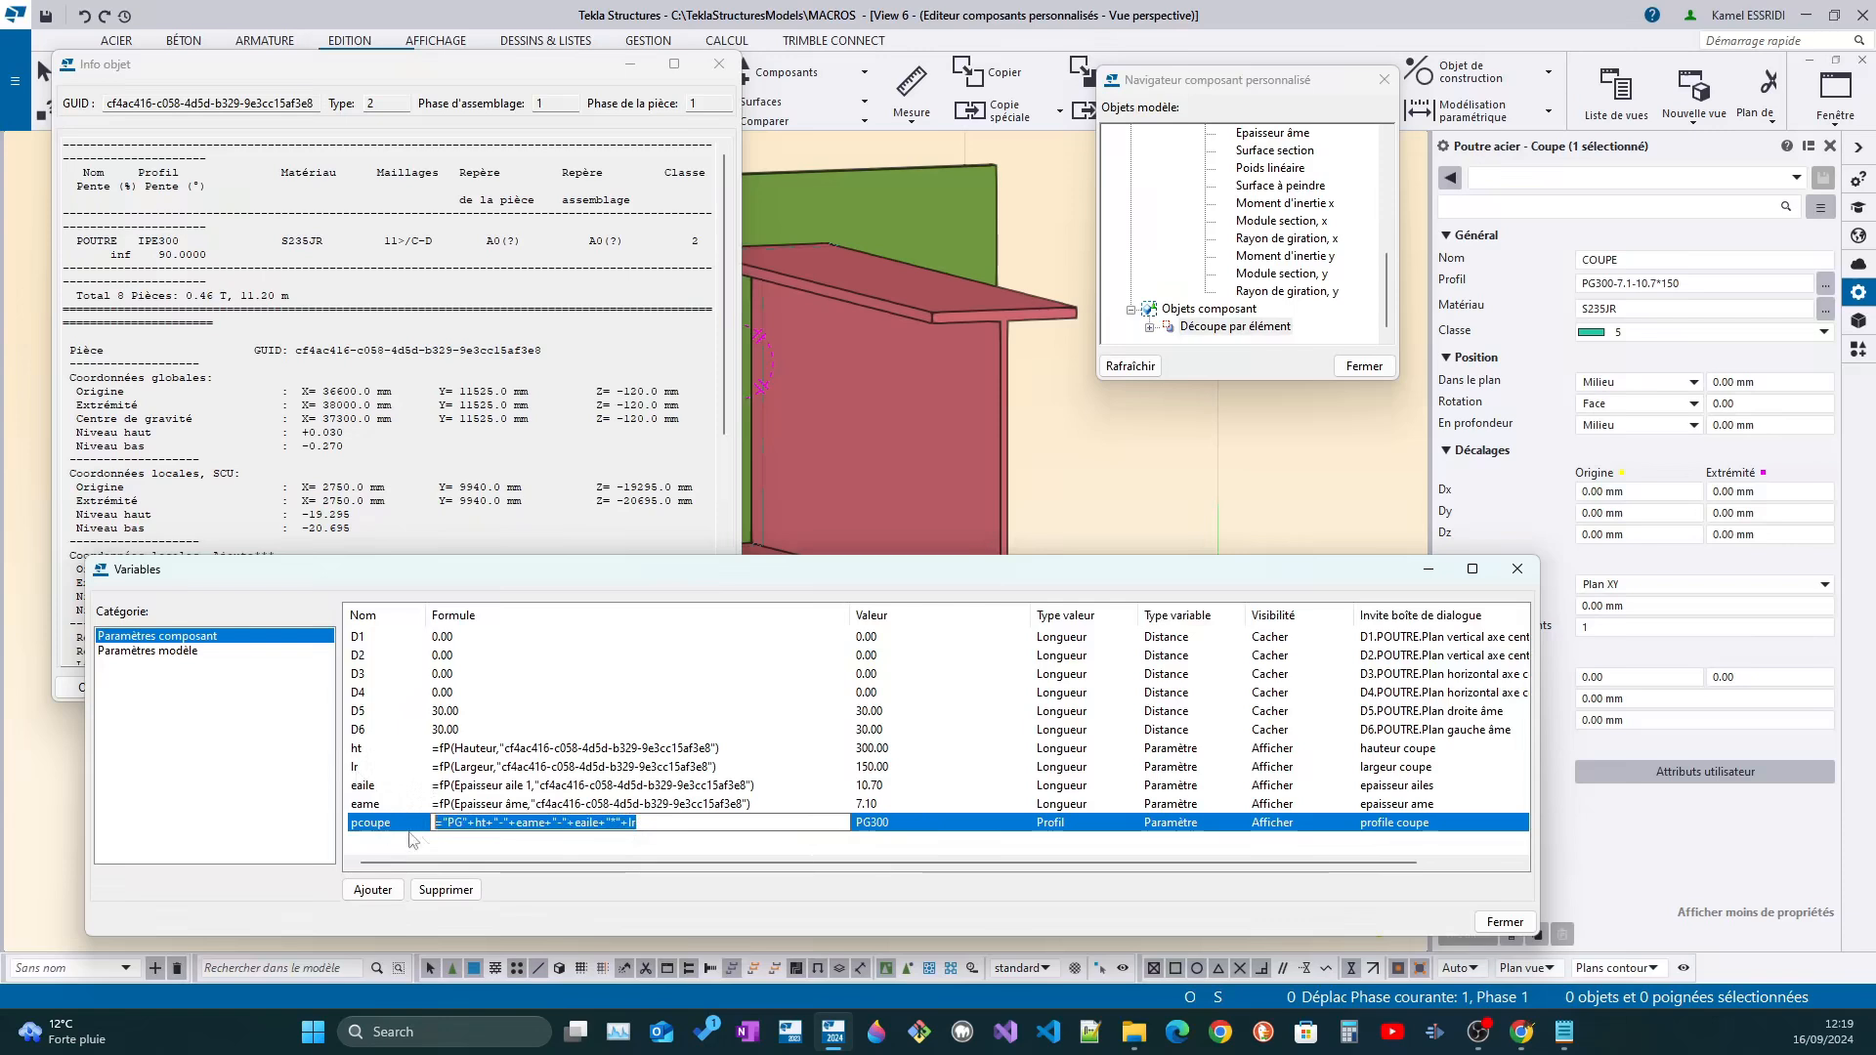
pyautogui.press('Return')
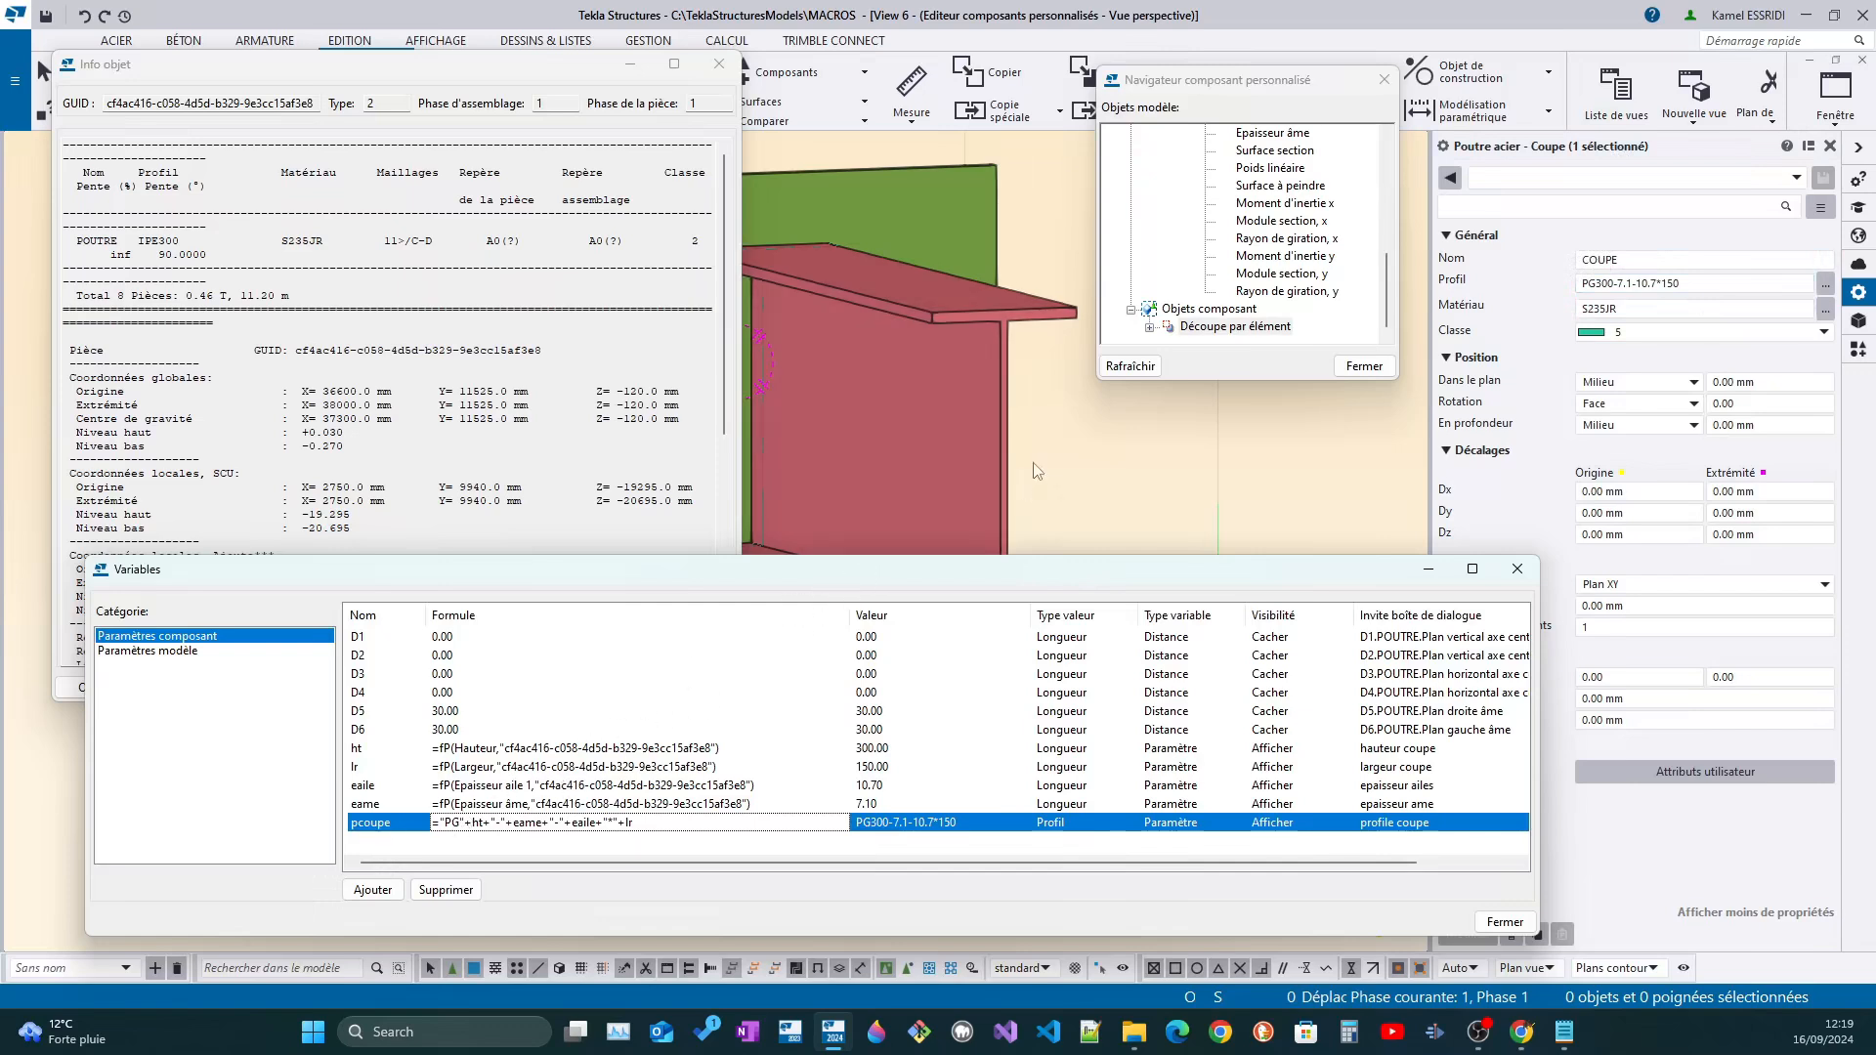
# Select the secondary beam and change its profile to IPE120 to test the linked variables
pyautogui.click(970, 460)
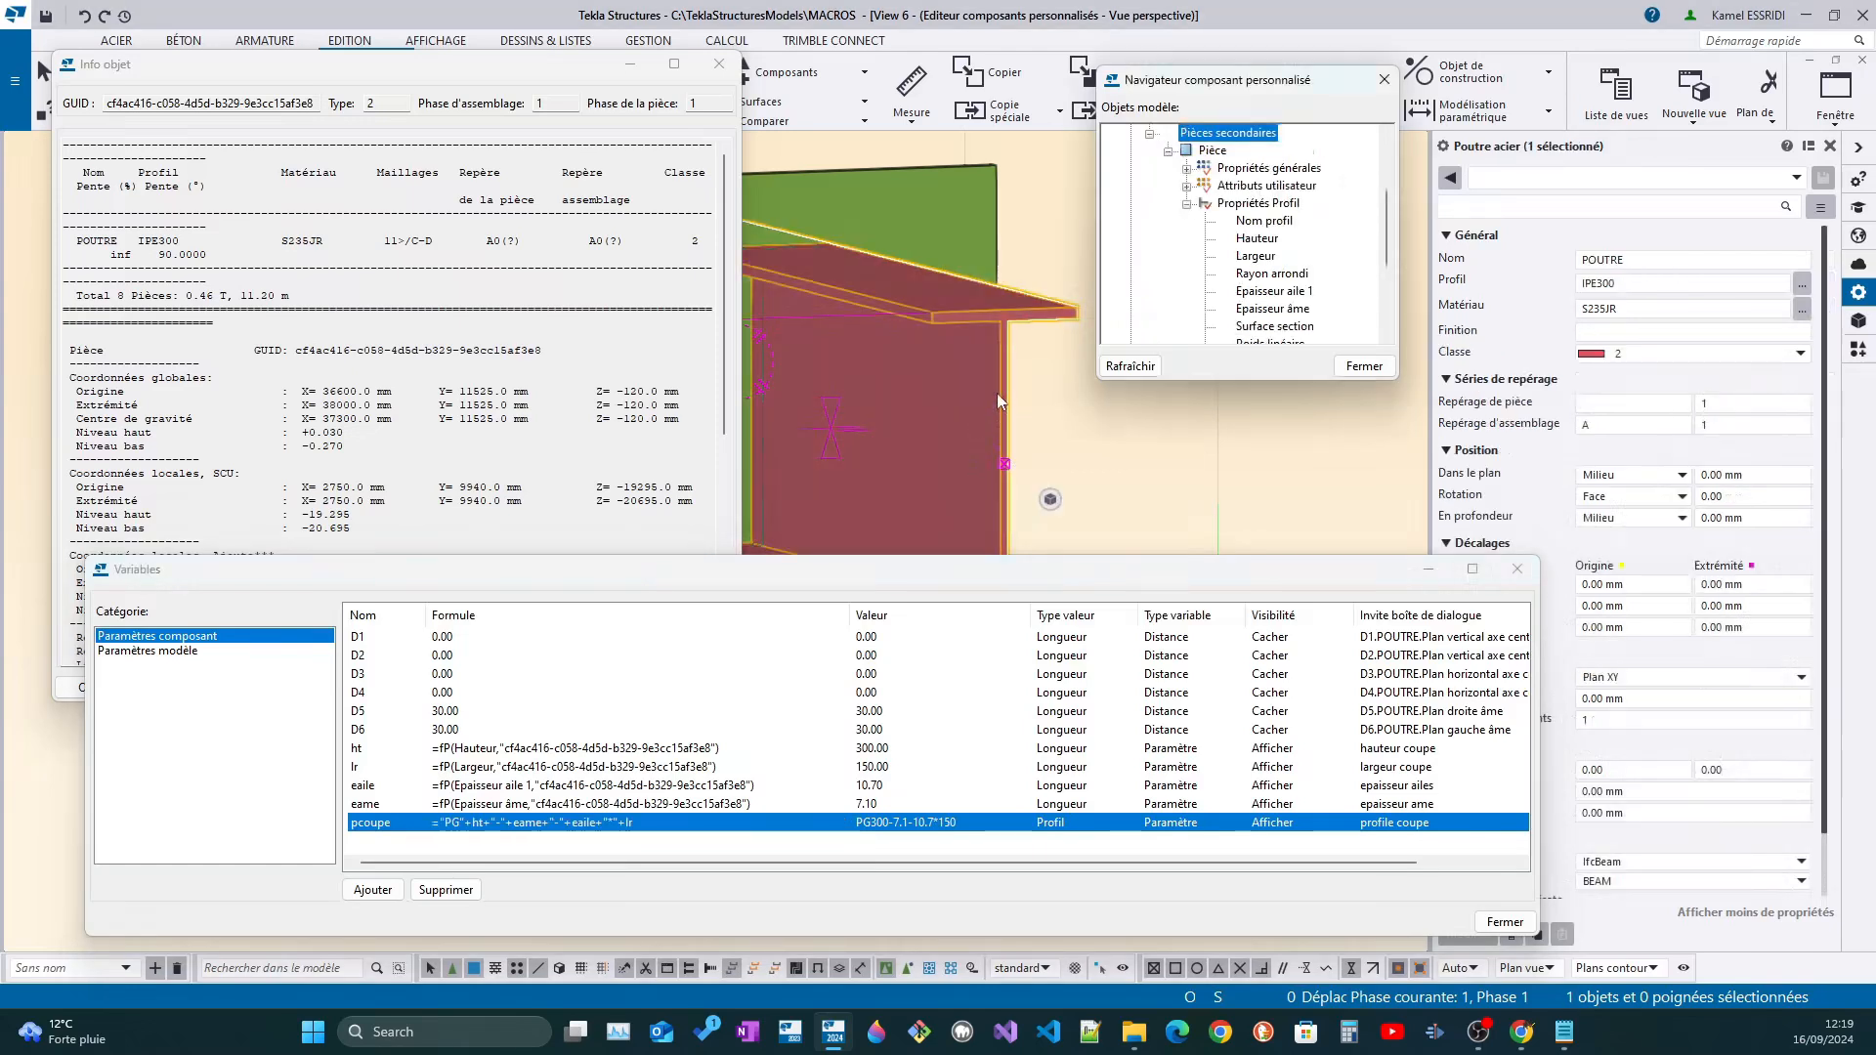
pyautogui.scroll(-2, 988, 403)
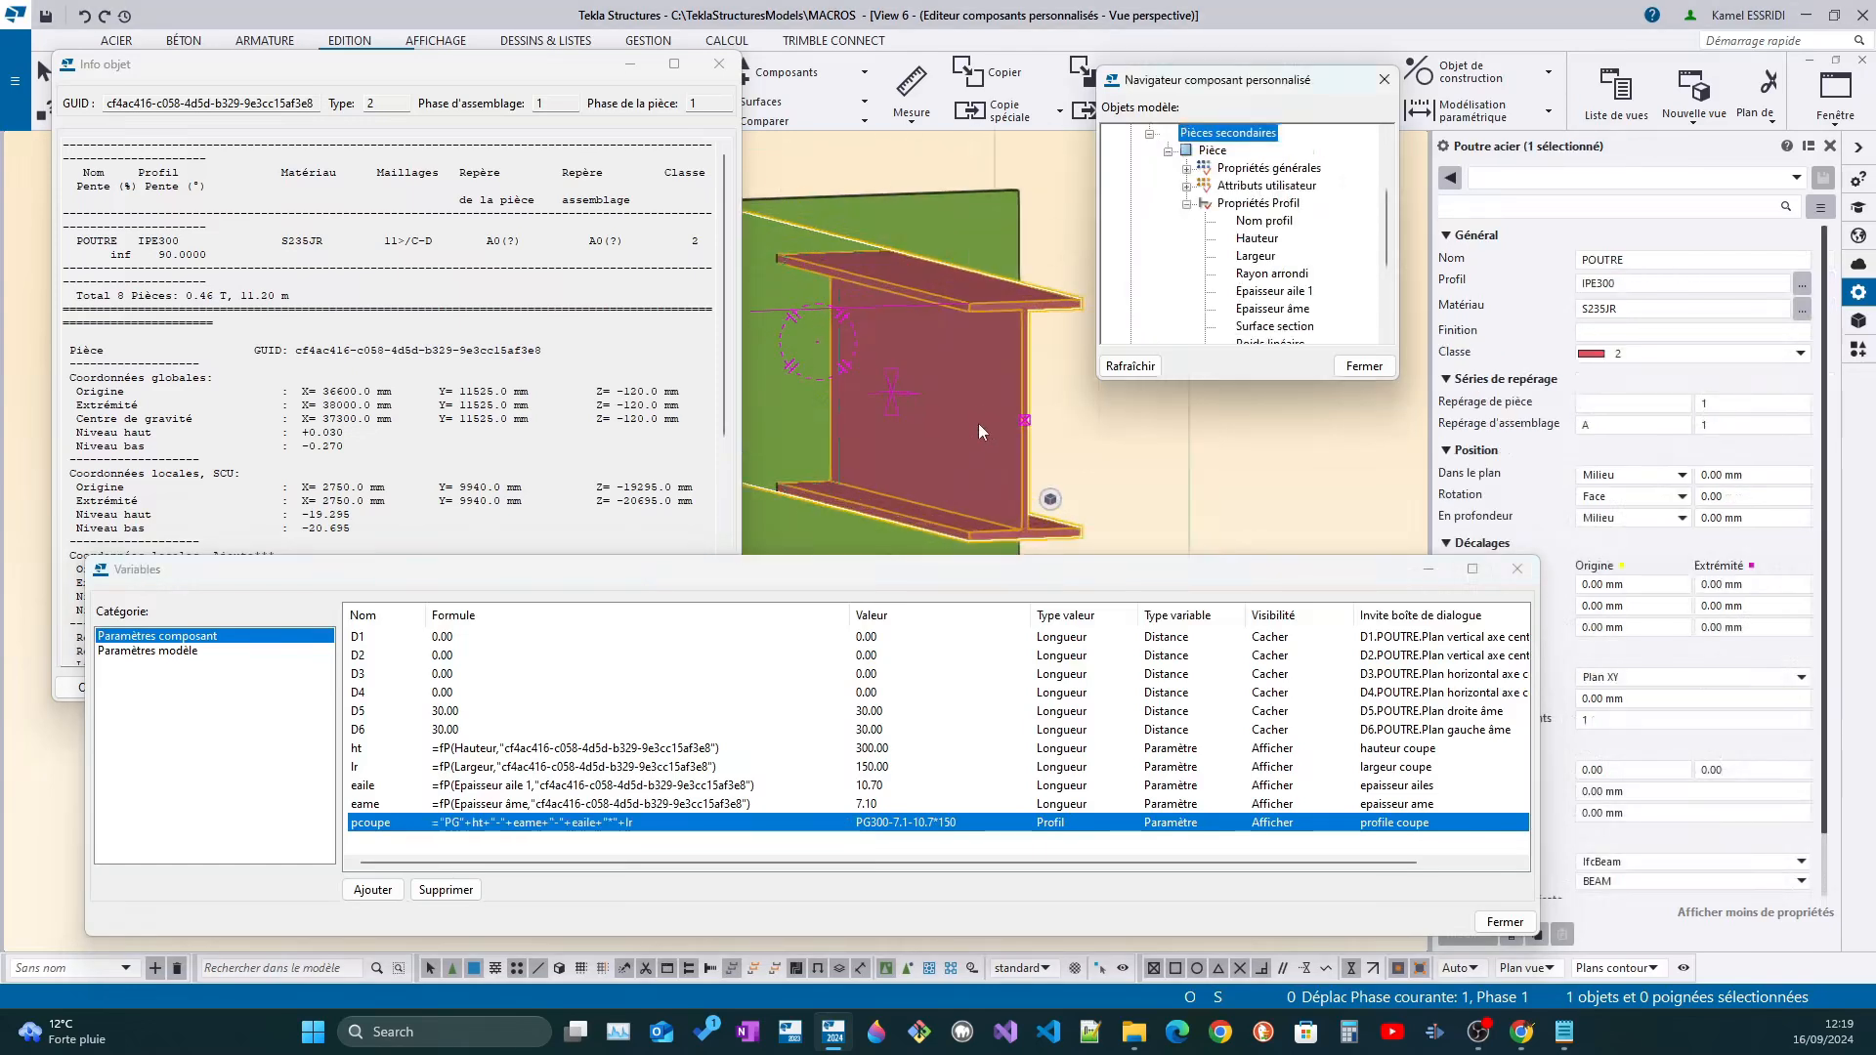
pyautogui.click(1585, 286)
pyautogui.moveTo(1628, 285); pyautogui.dragTo(1599, 284)
pyautogui.write('120')
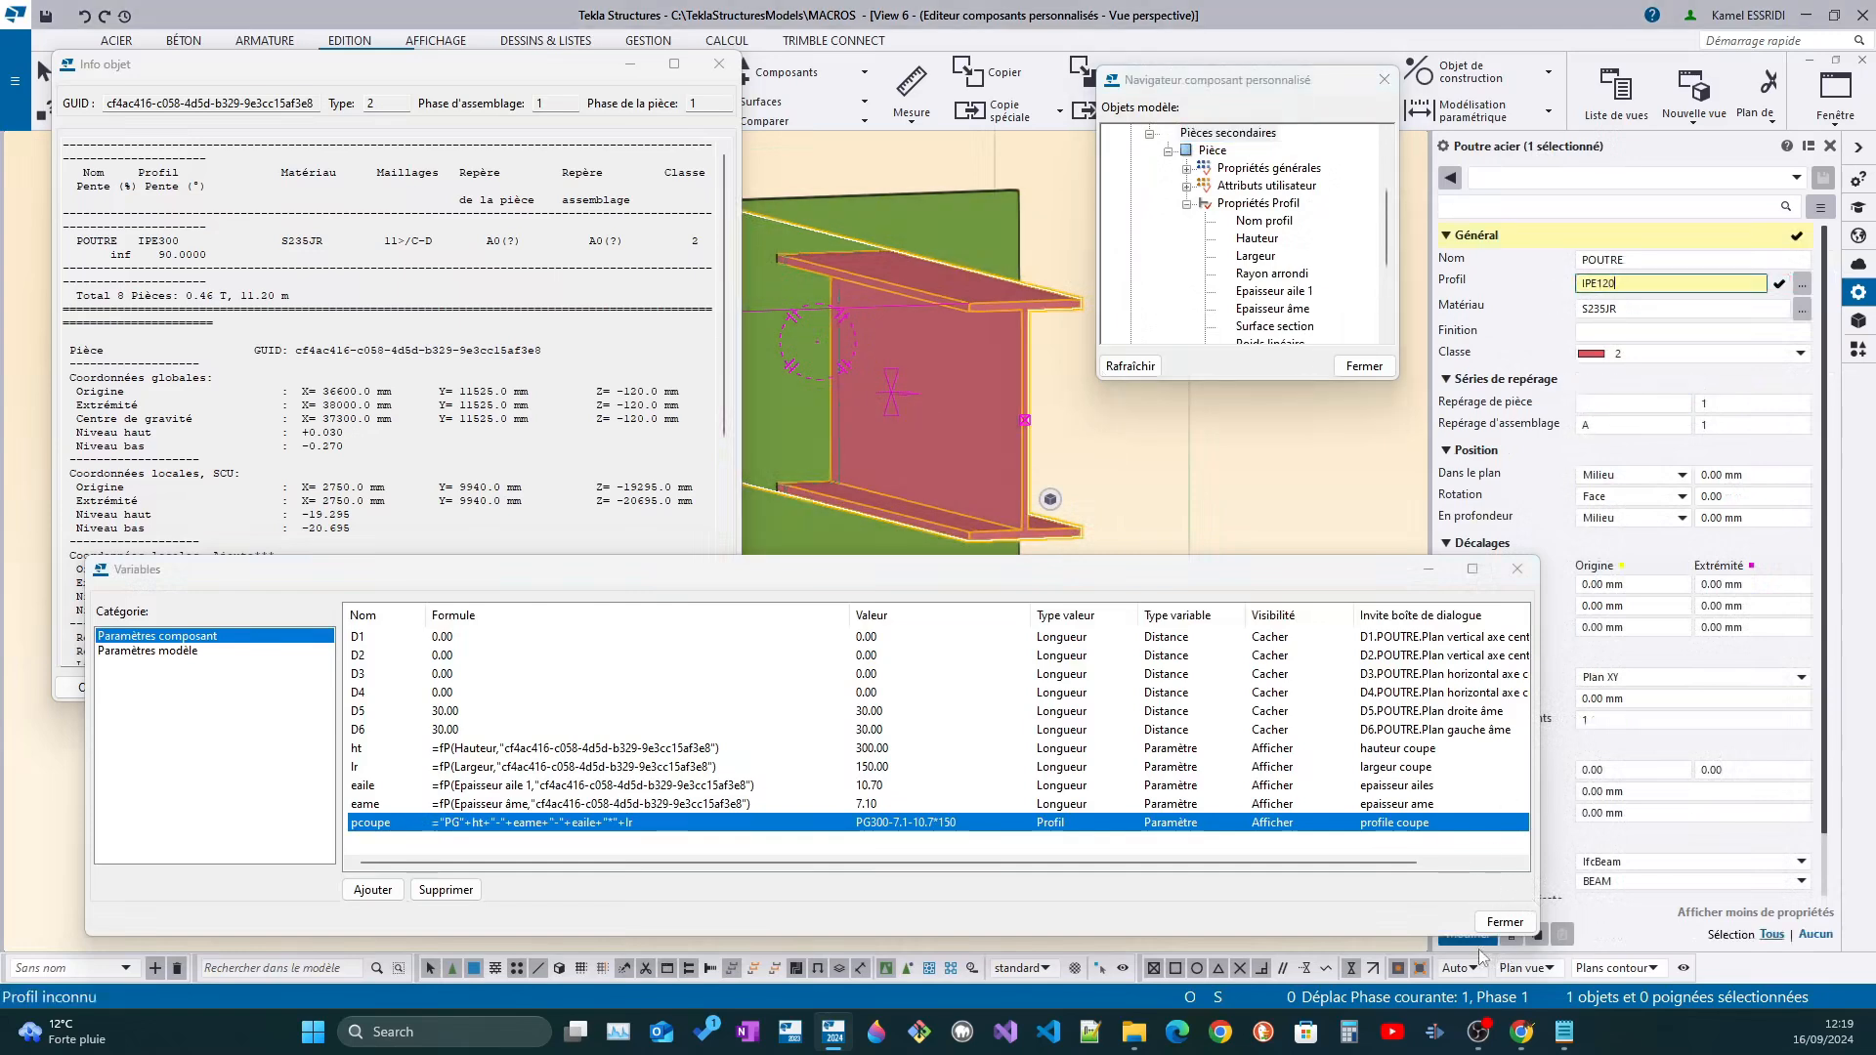
pyautogui.click(1474, 936)
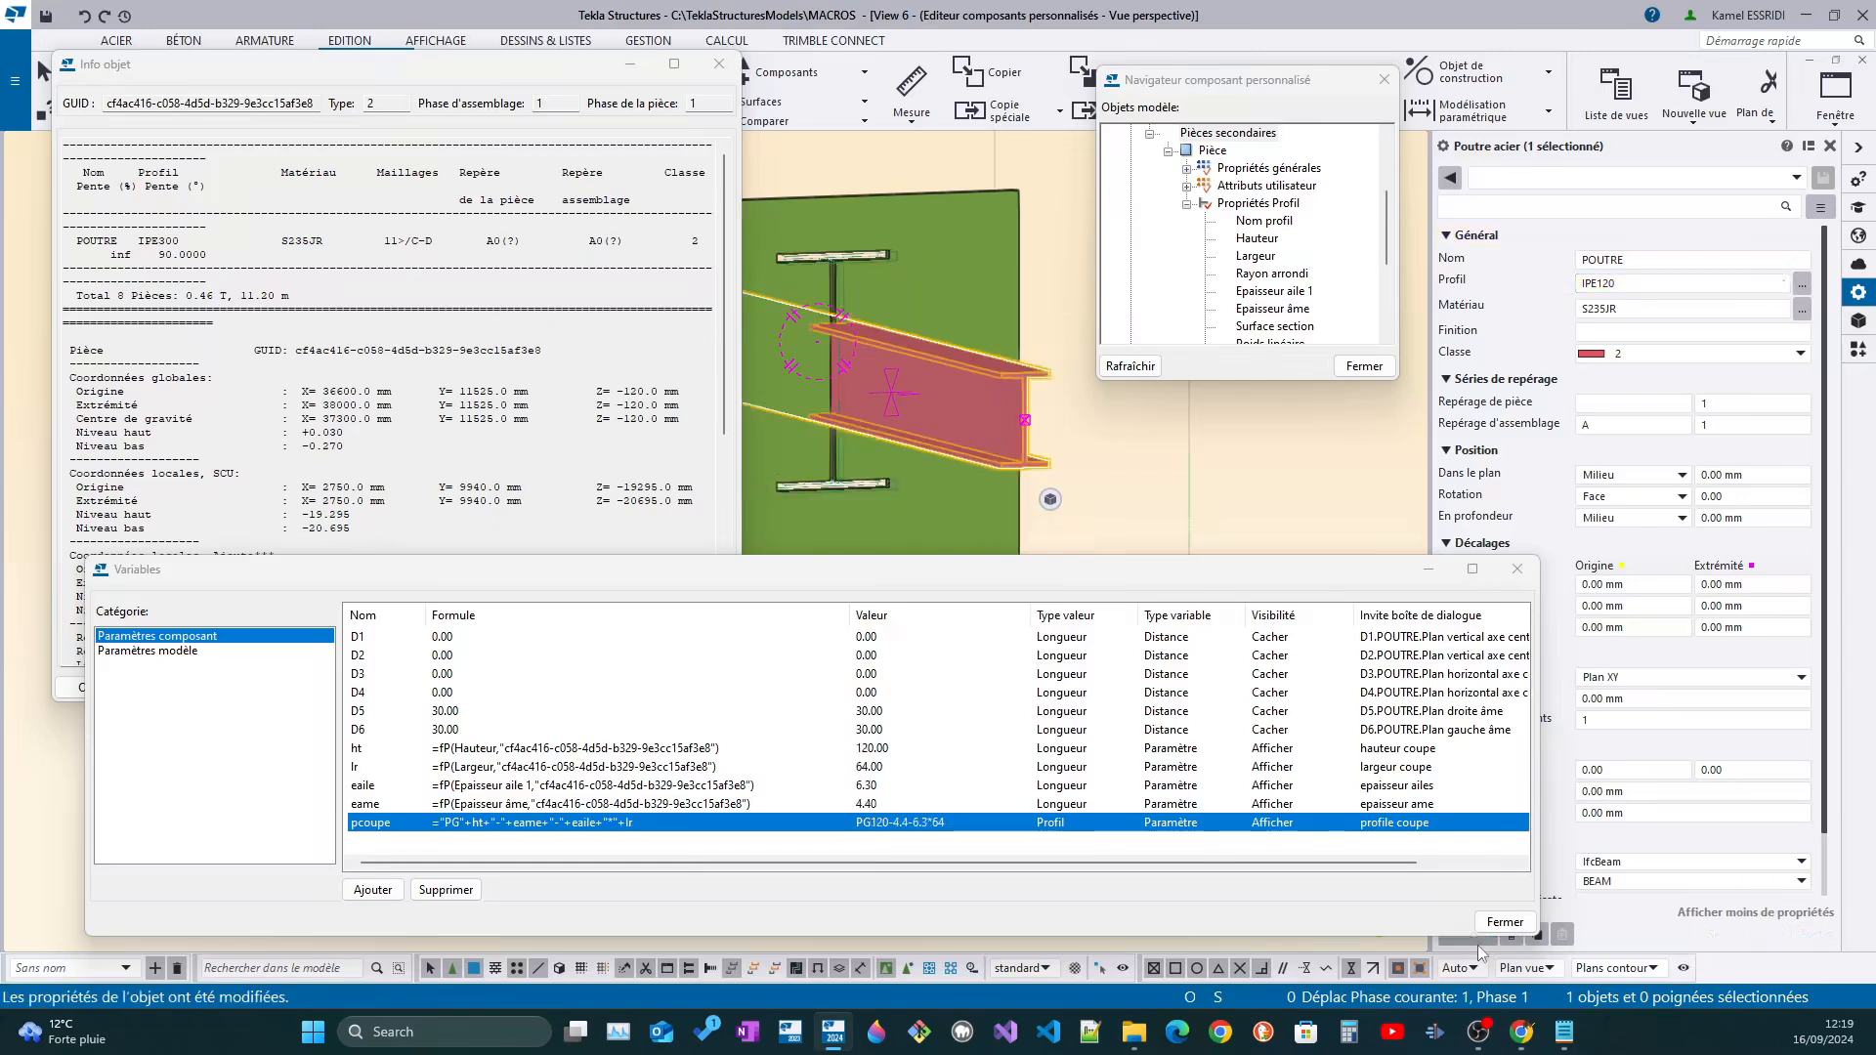
# Select the cut part and compare its profile with the variable pcoupe
pyautogui.click(394, 827)
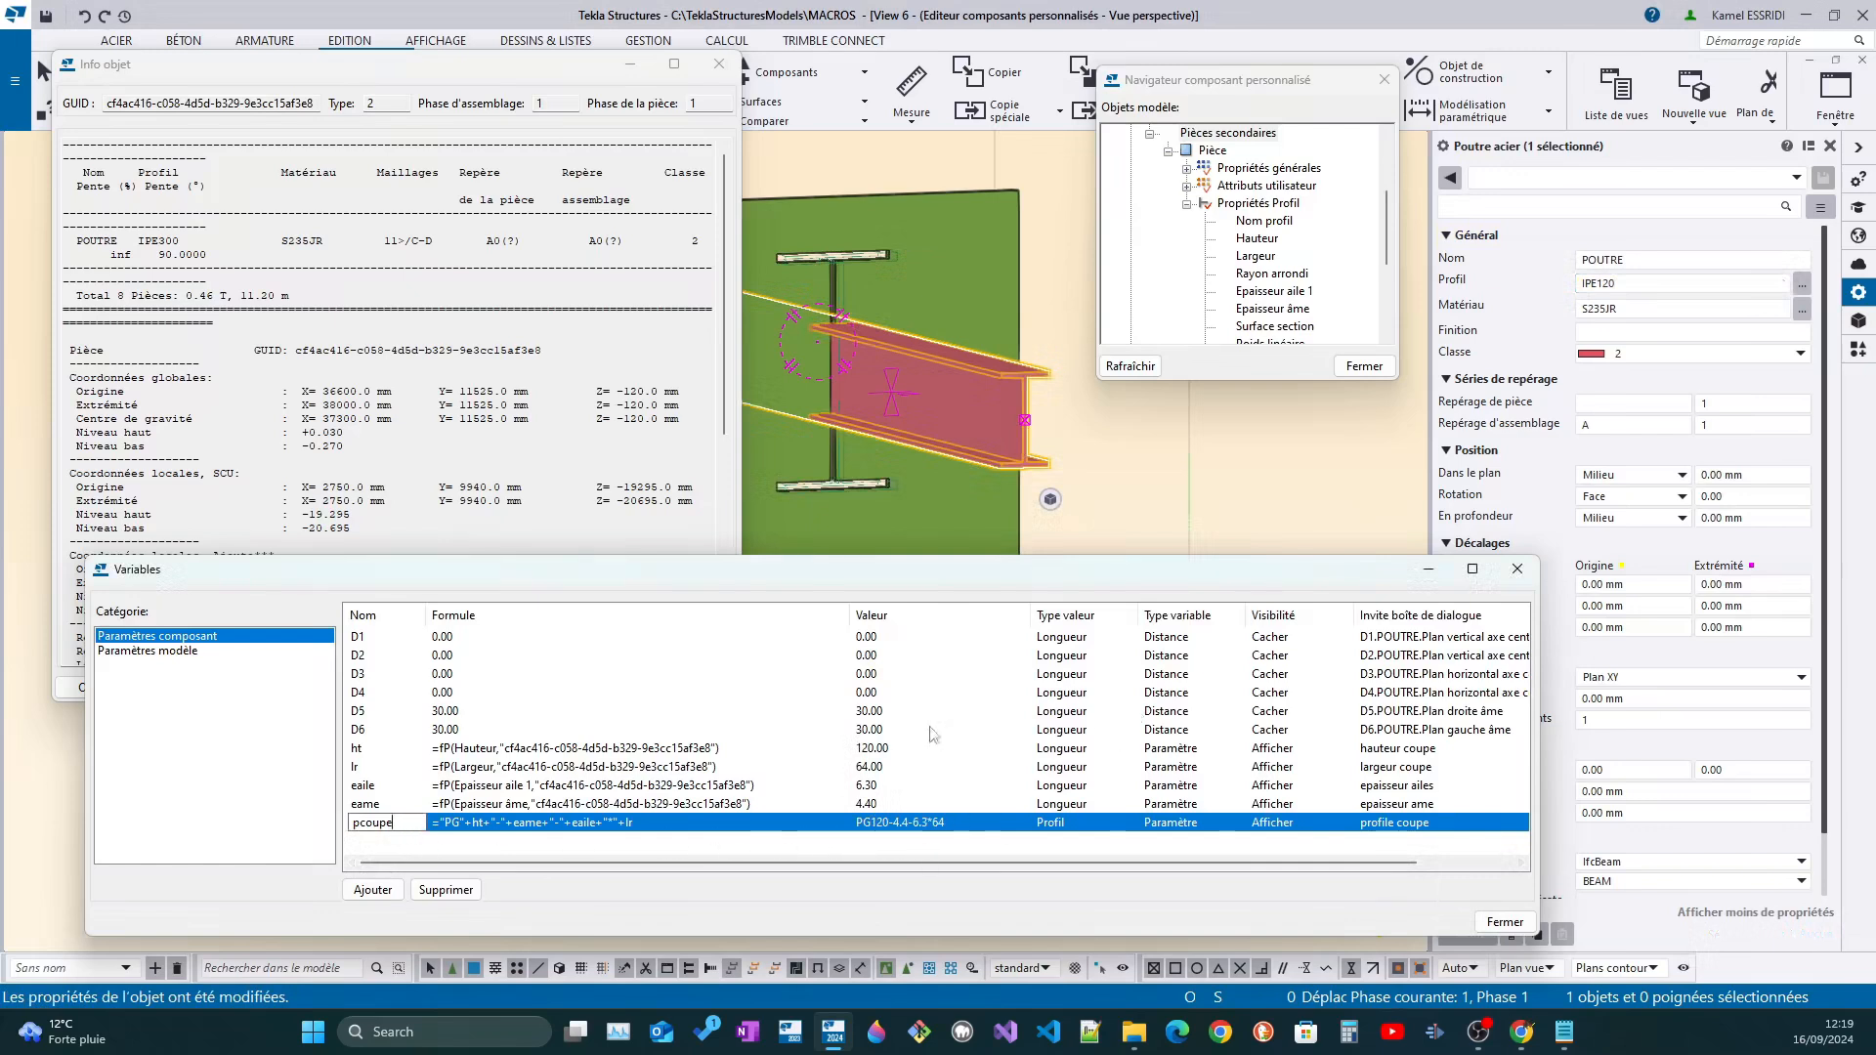
pyautogui.click(847, 484)
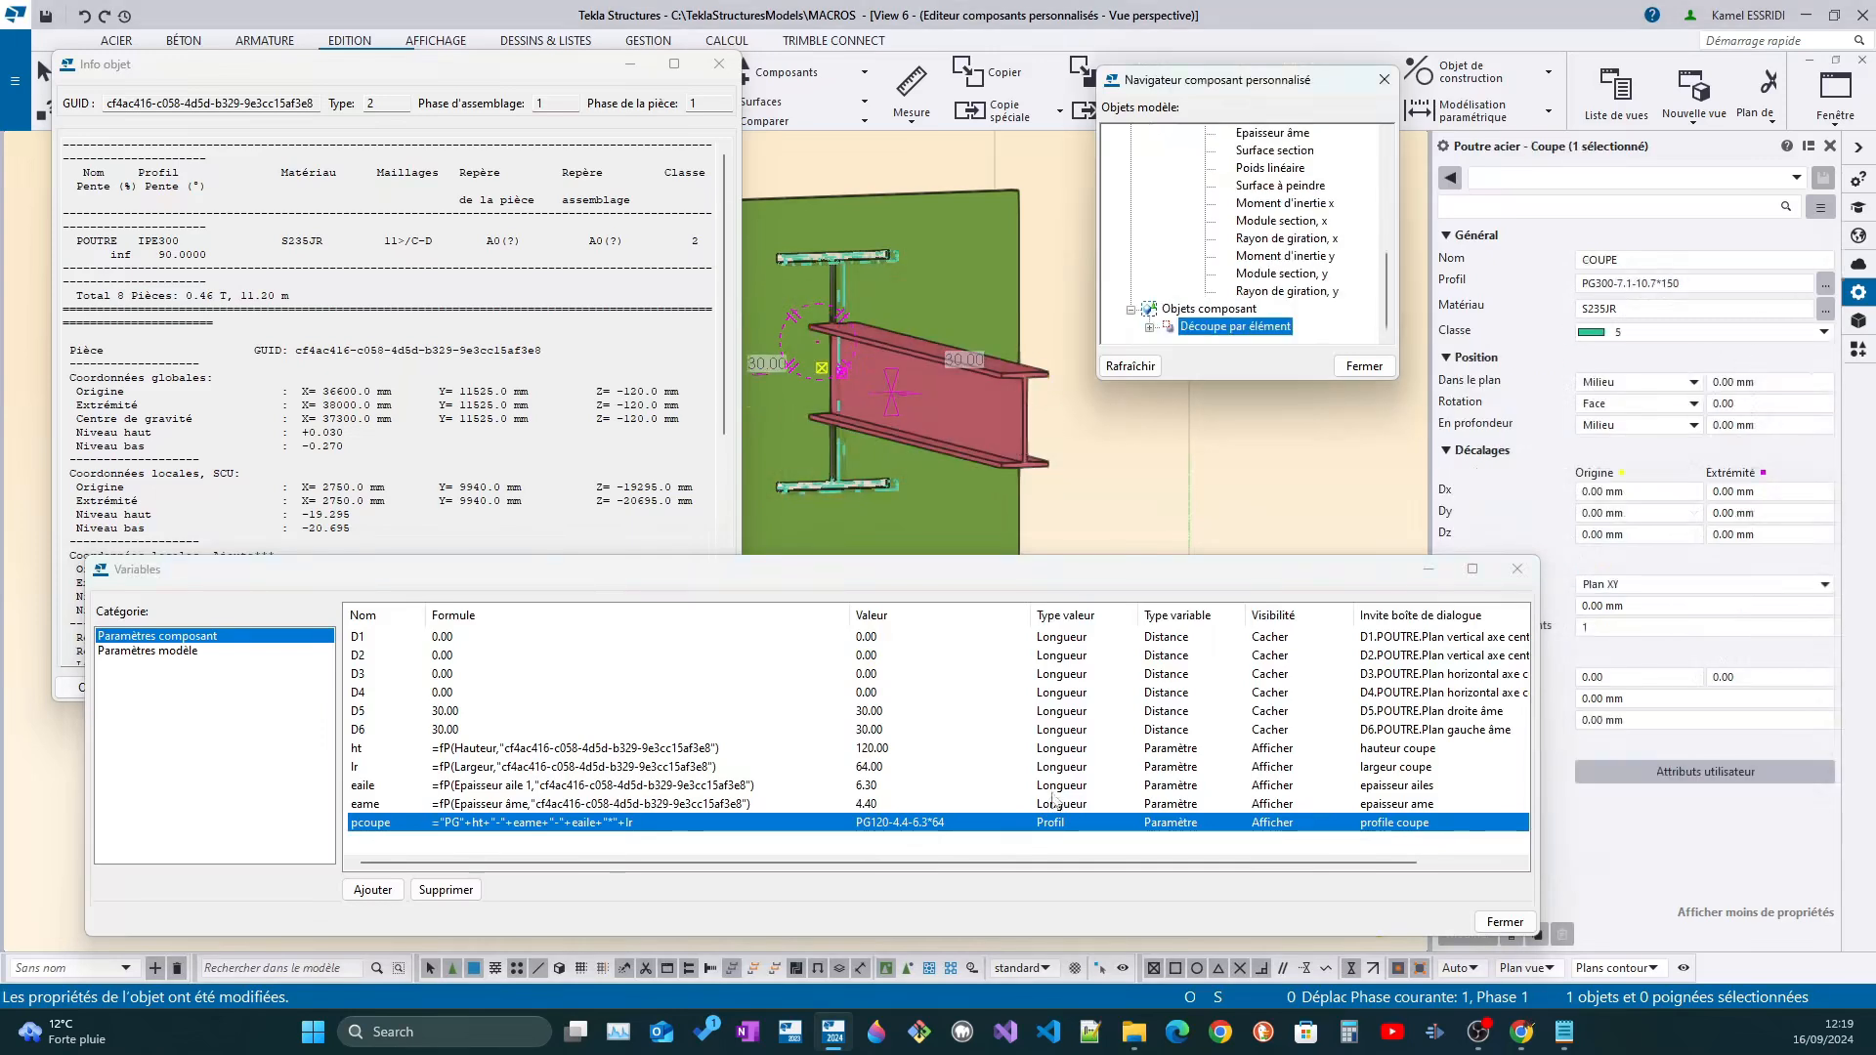
pyautogui.click(386, 823)
pyautogui.moveTo(386, 824); pyautogui.dragTo(353, 824)
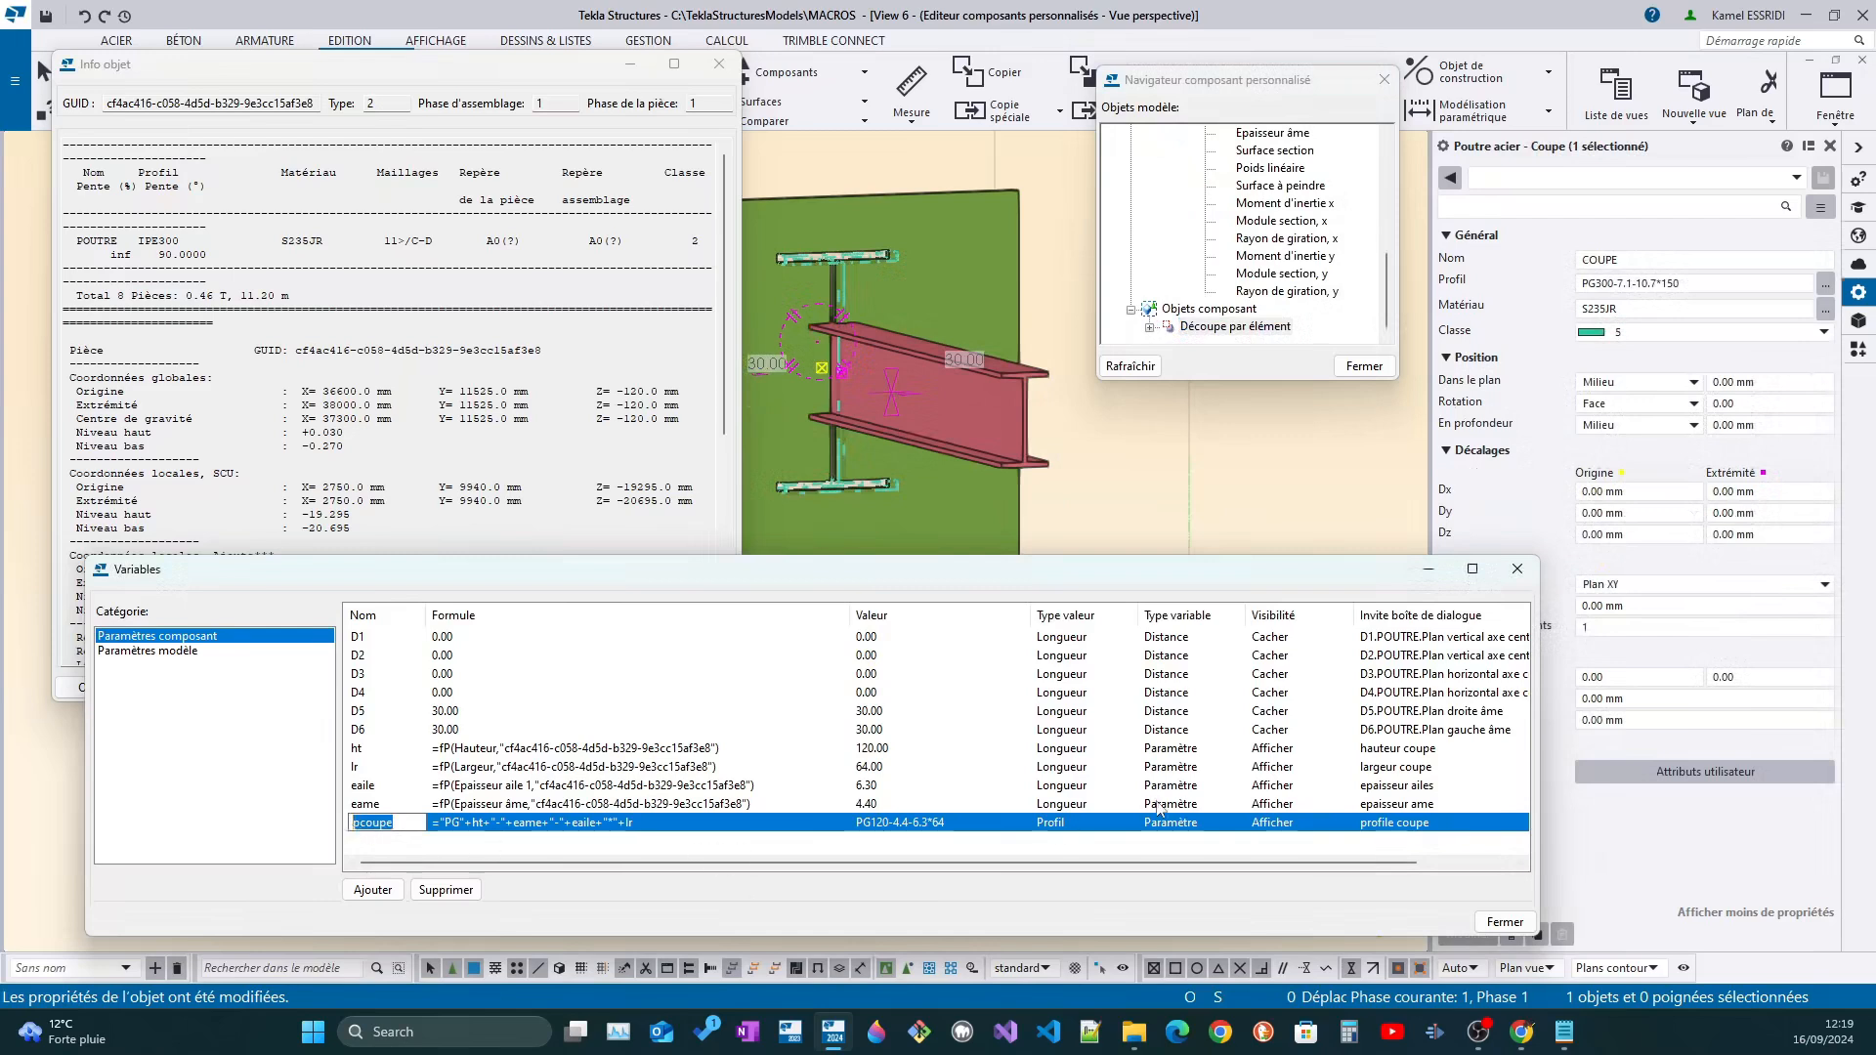
# Set the visibility of variables eame, eaile, lr, ht and pcoupe to Cacher
pyautogui.click(1277, 806)
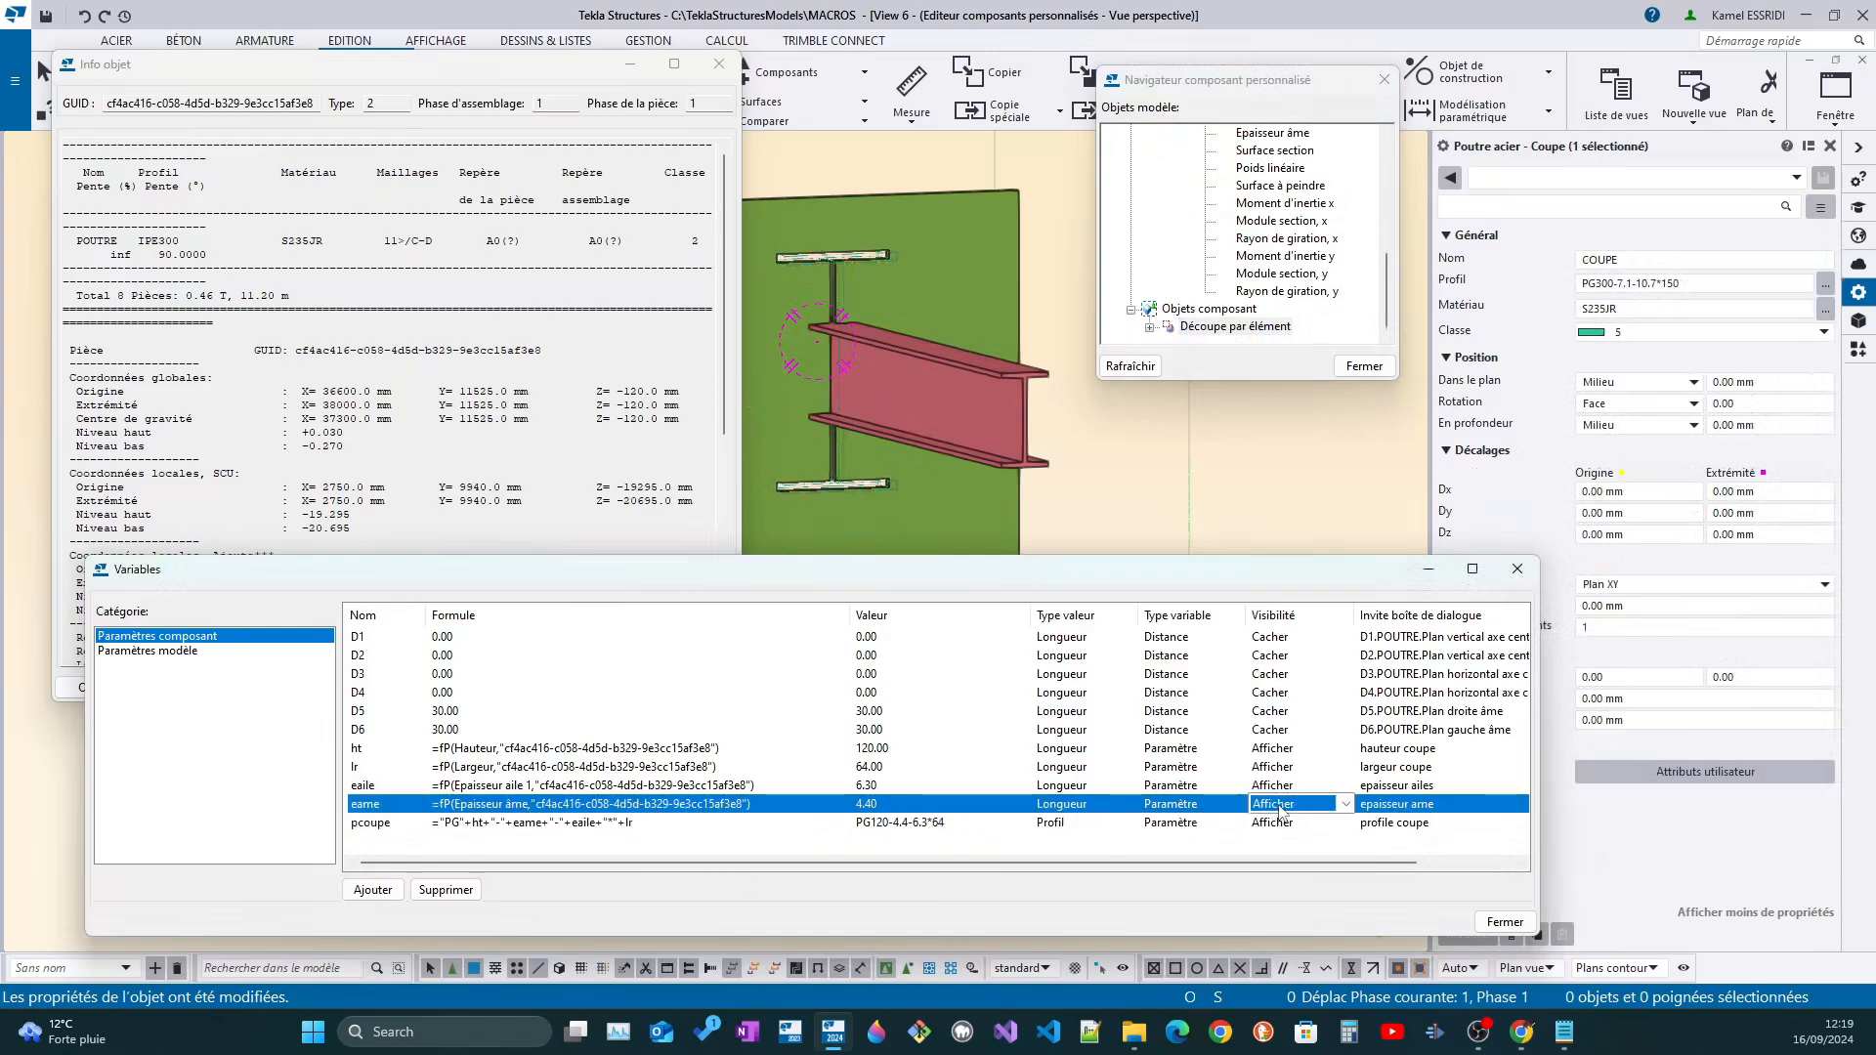
pyautogui.scroll(-1, 1281, 808)
pyautogui.click(1283, 789)
pyautogui.scroll(-1, 1283, 789)
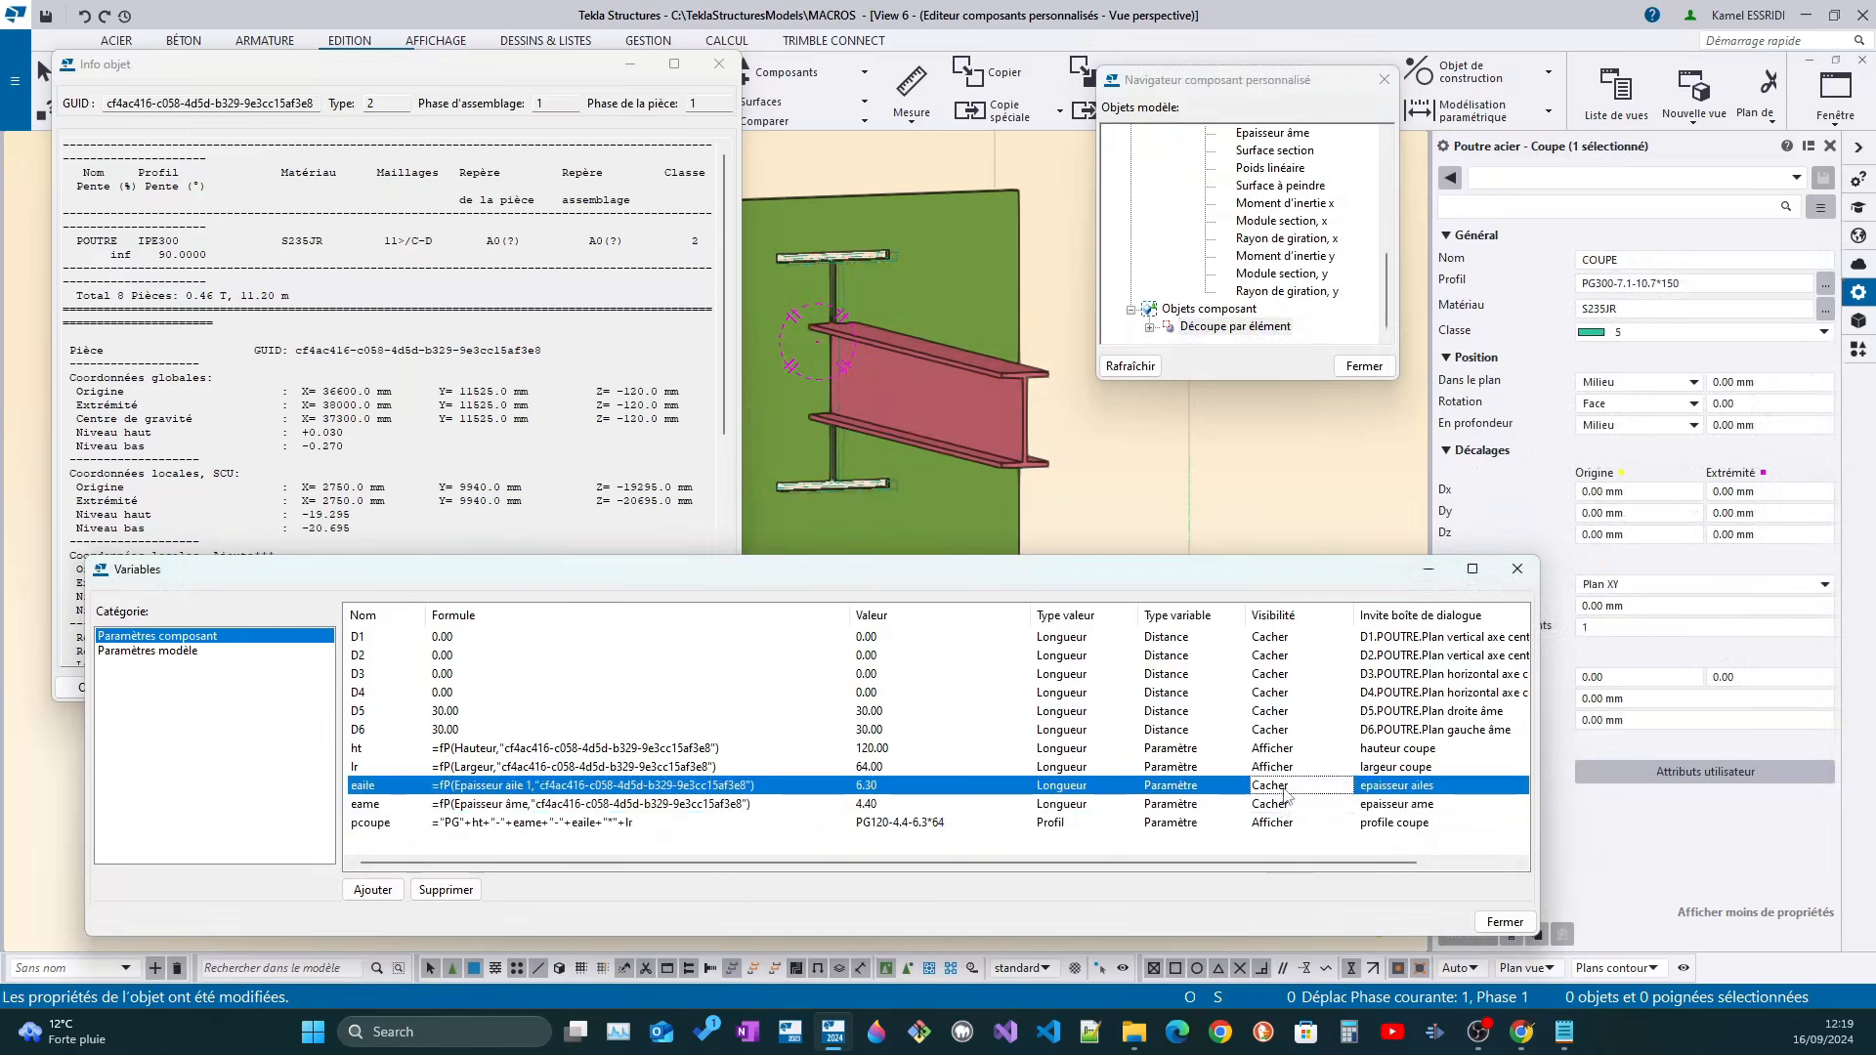
pyautogui.click(1288, 772)
pyautogui.scroll(-1, 1289, 772)
pyautogui.click(1288, 758)
pyautogui.scroll(-1, 1287, 758)
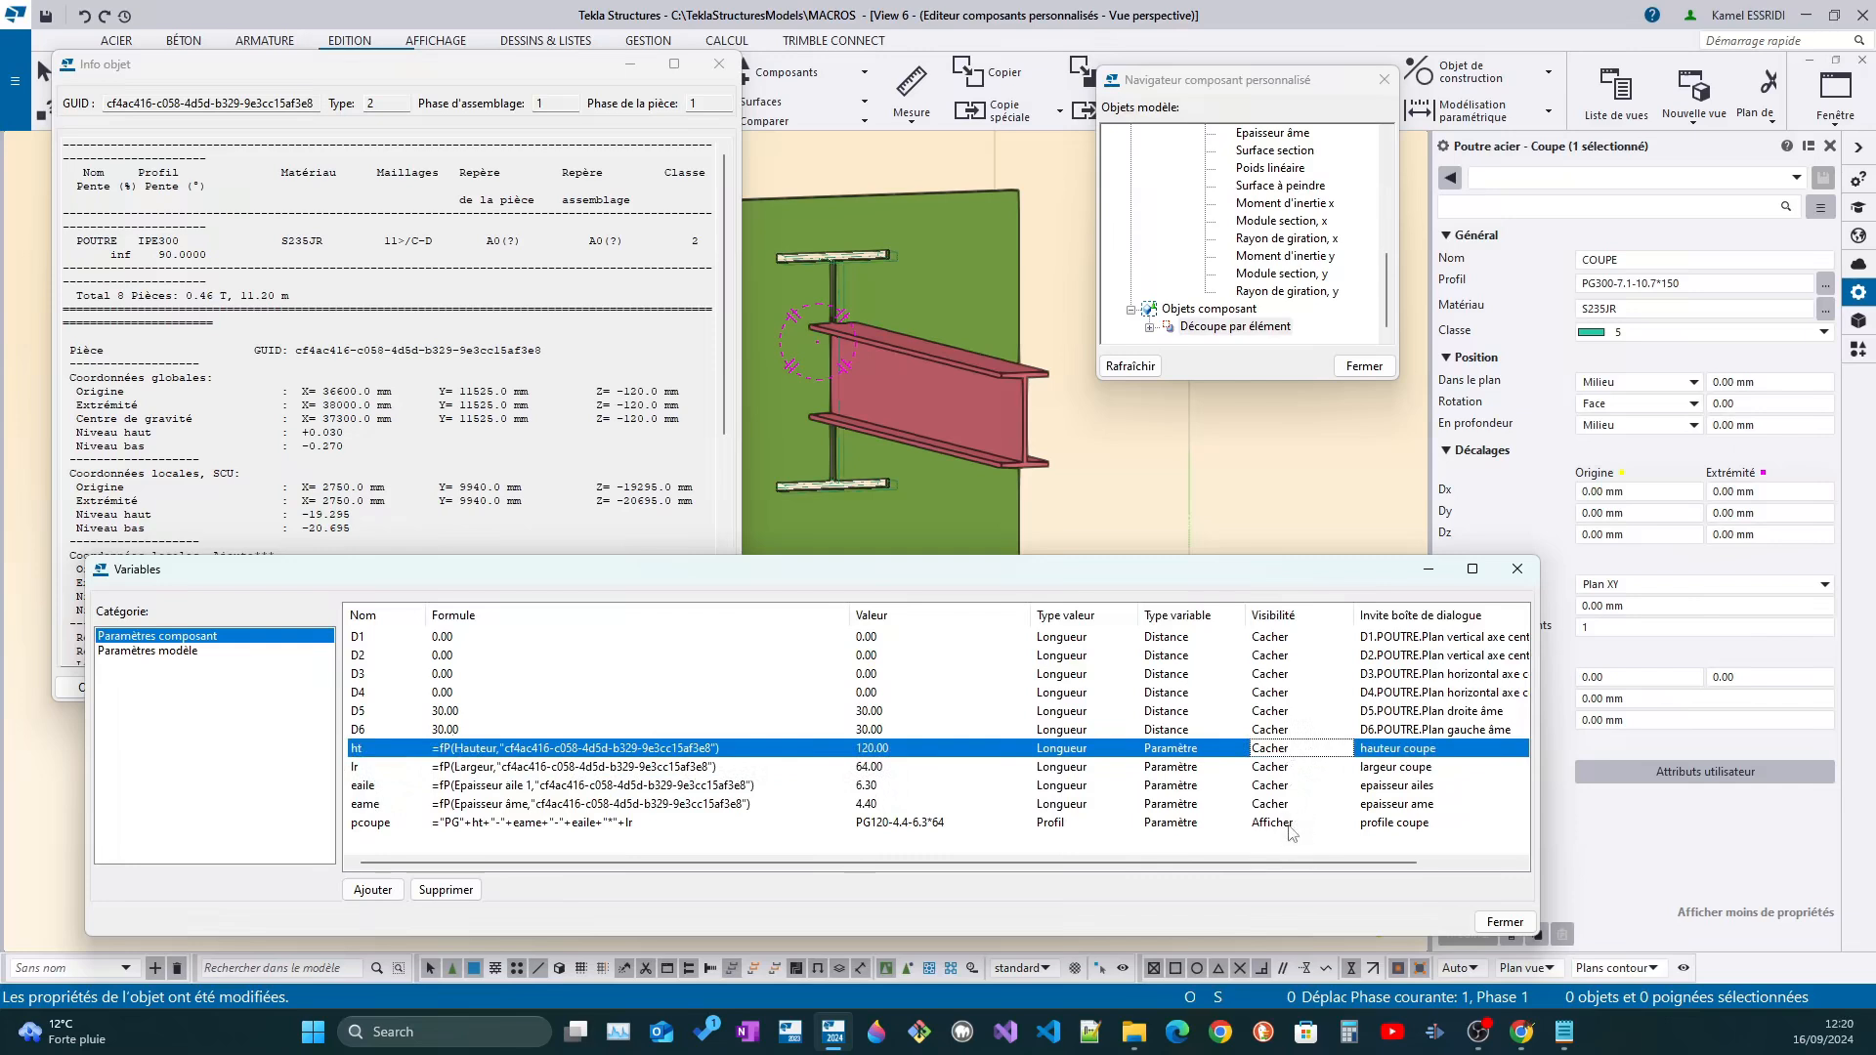
pyautogui.click(1290, 826)
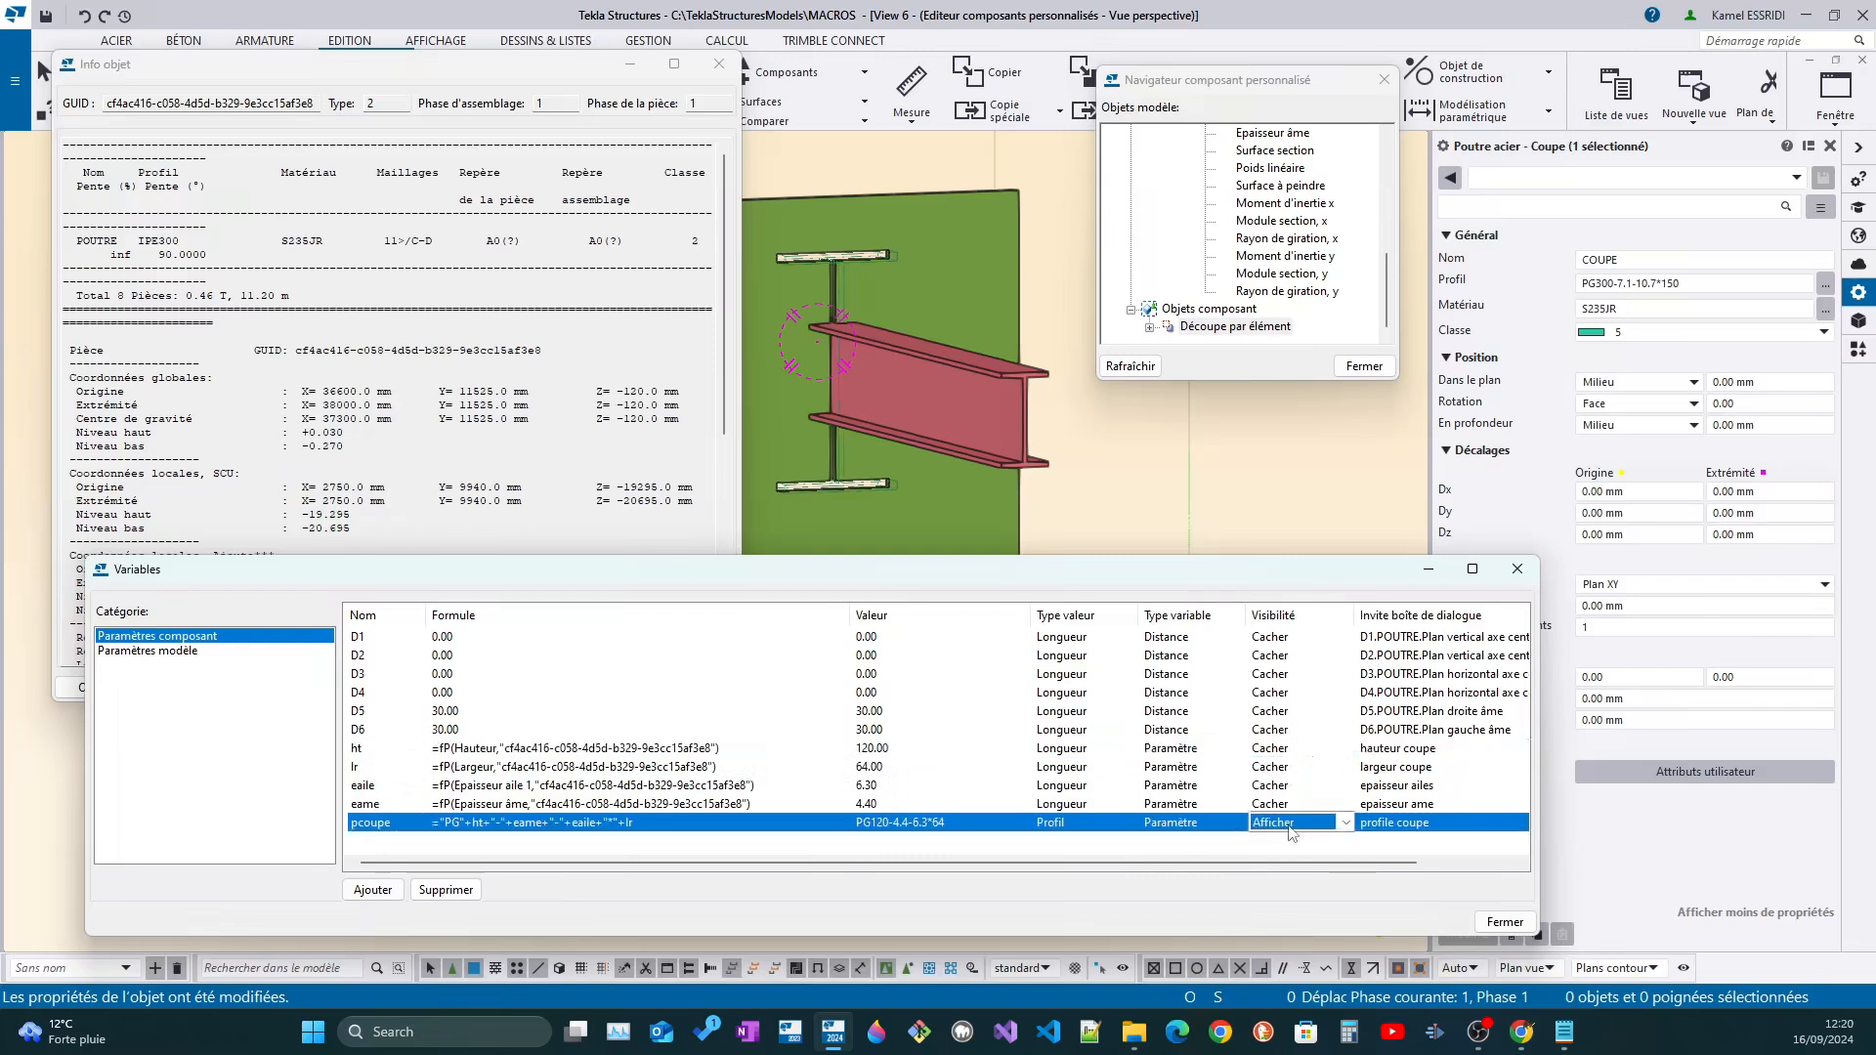
pyautogui.scroll(-1, 1289, 827)
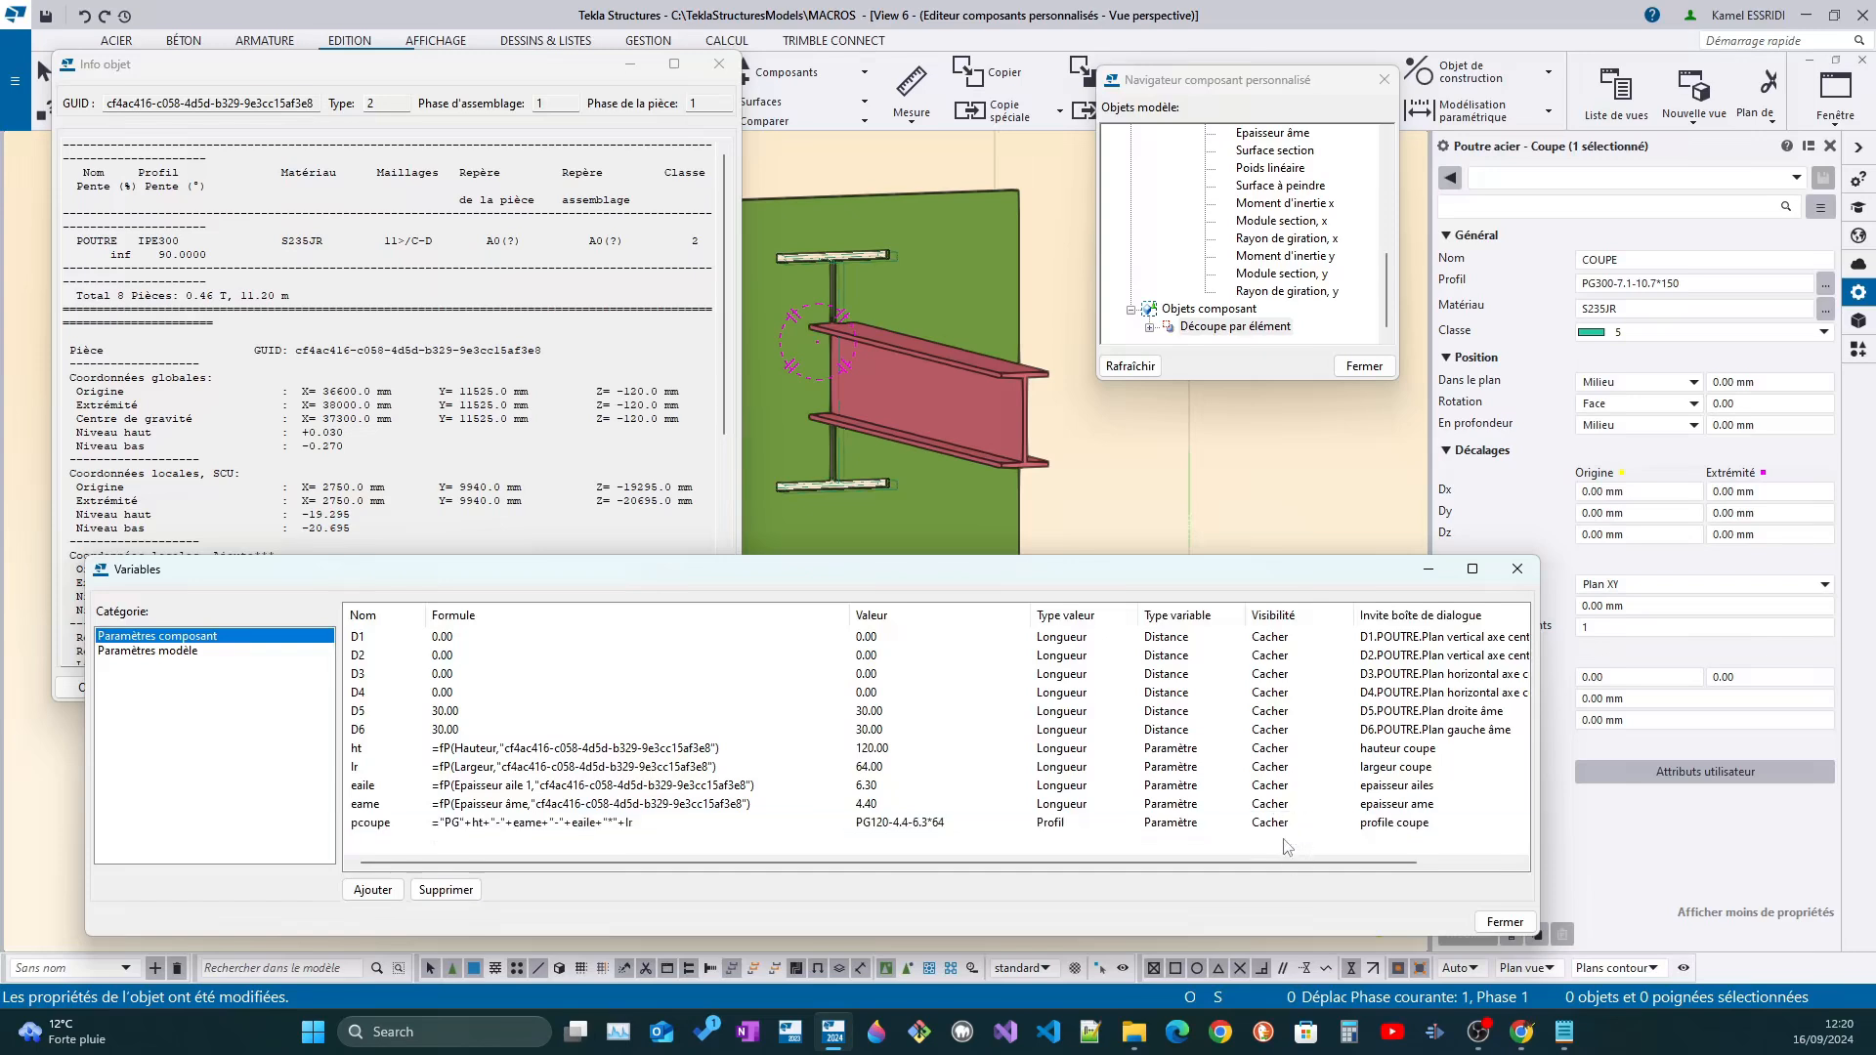
# Link the cut part's general property Profil to the variable pcoupe by adding an equation under Découpe par élément
pyautogui.click(362, 824)
pyautogui.doubleClick(396, 825)
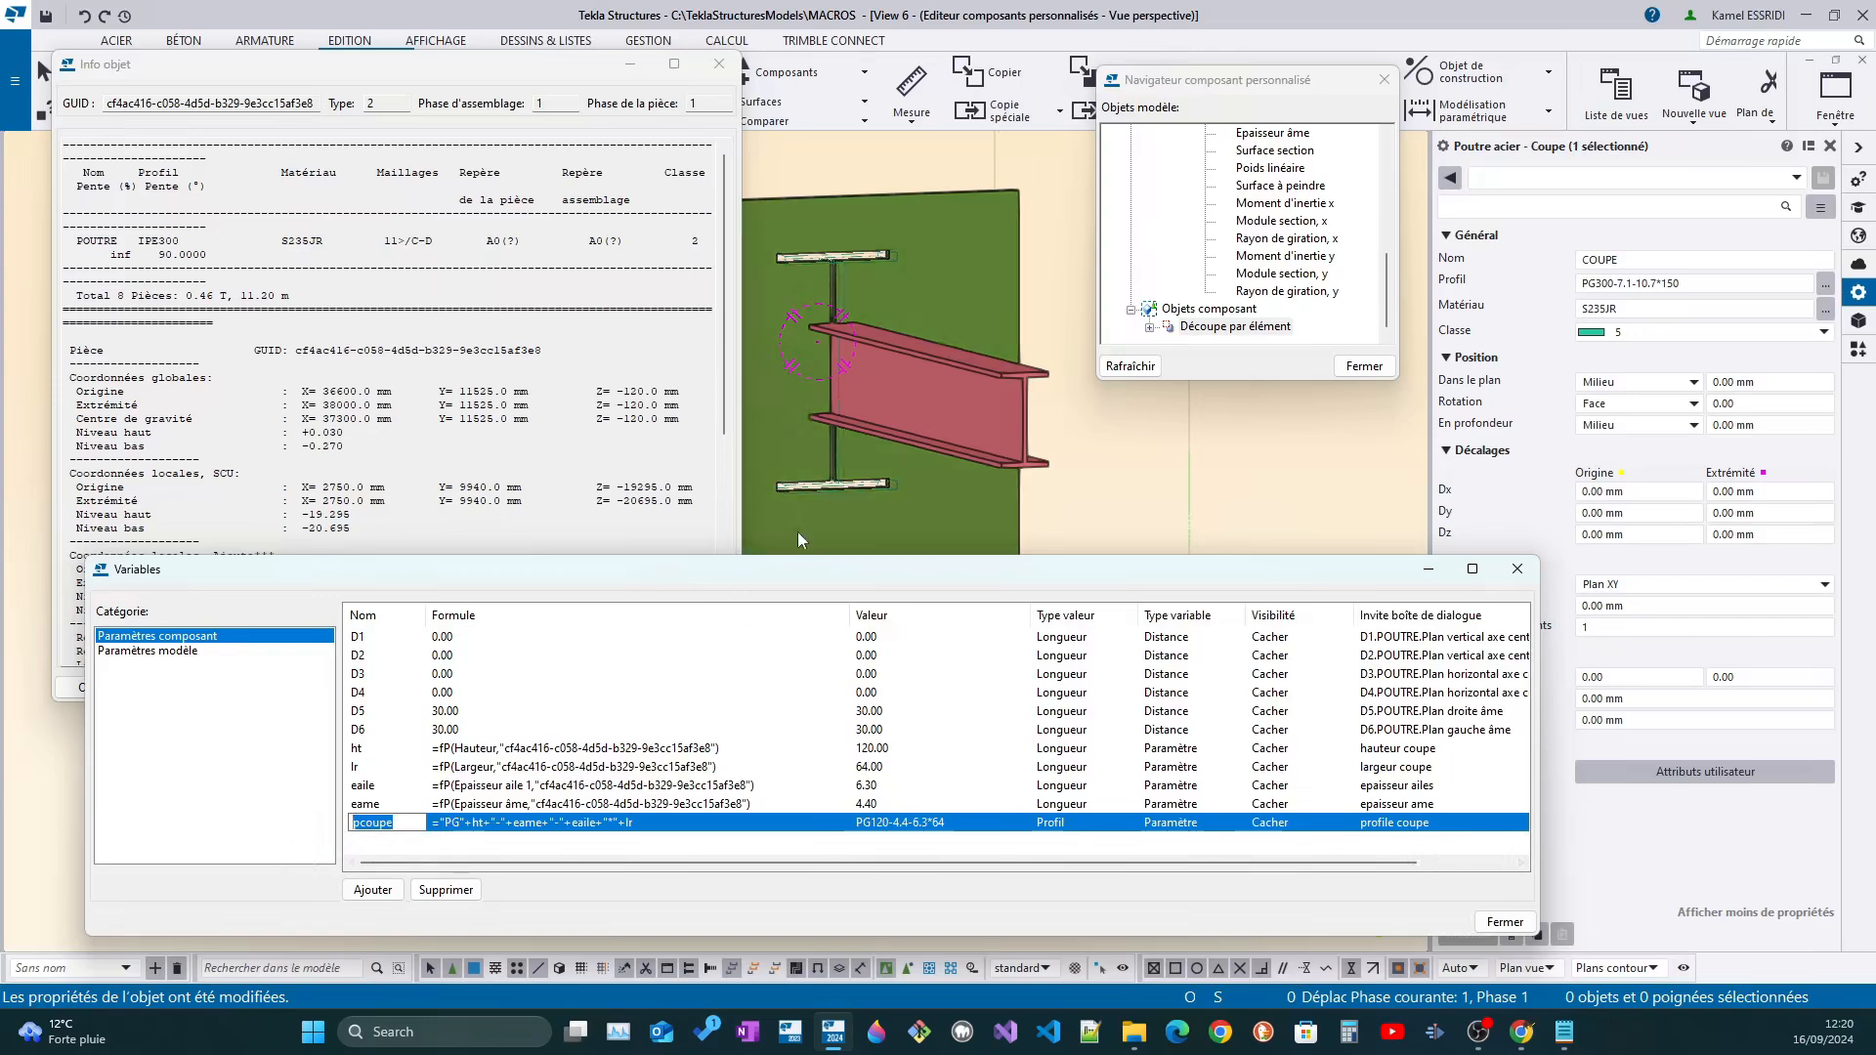
pyautogui.click(839, 490)
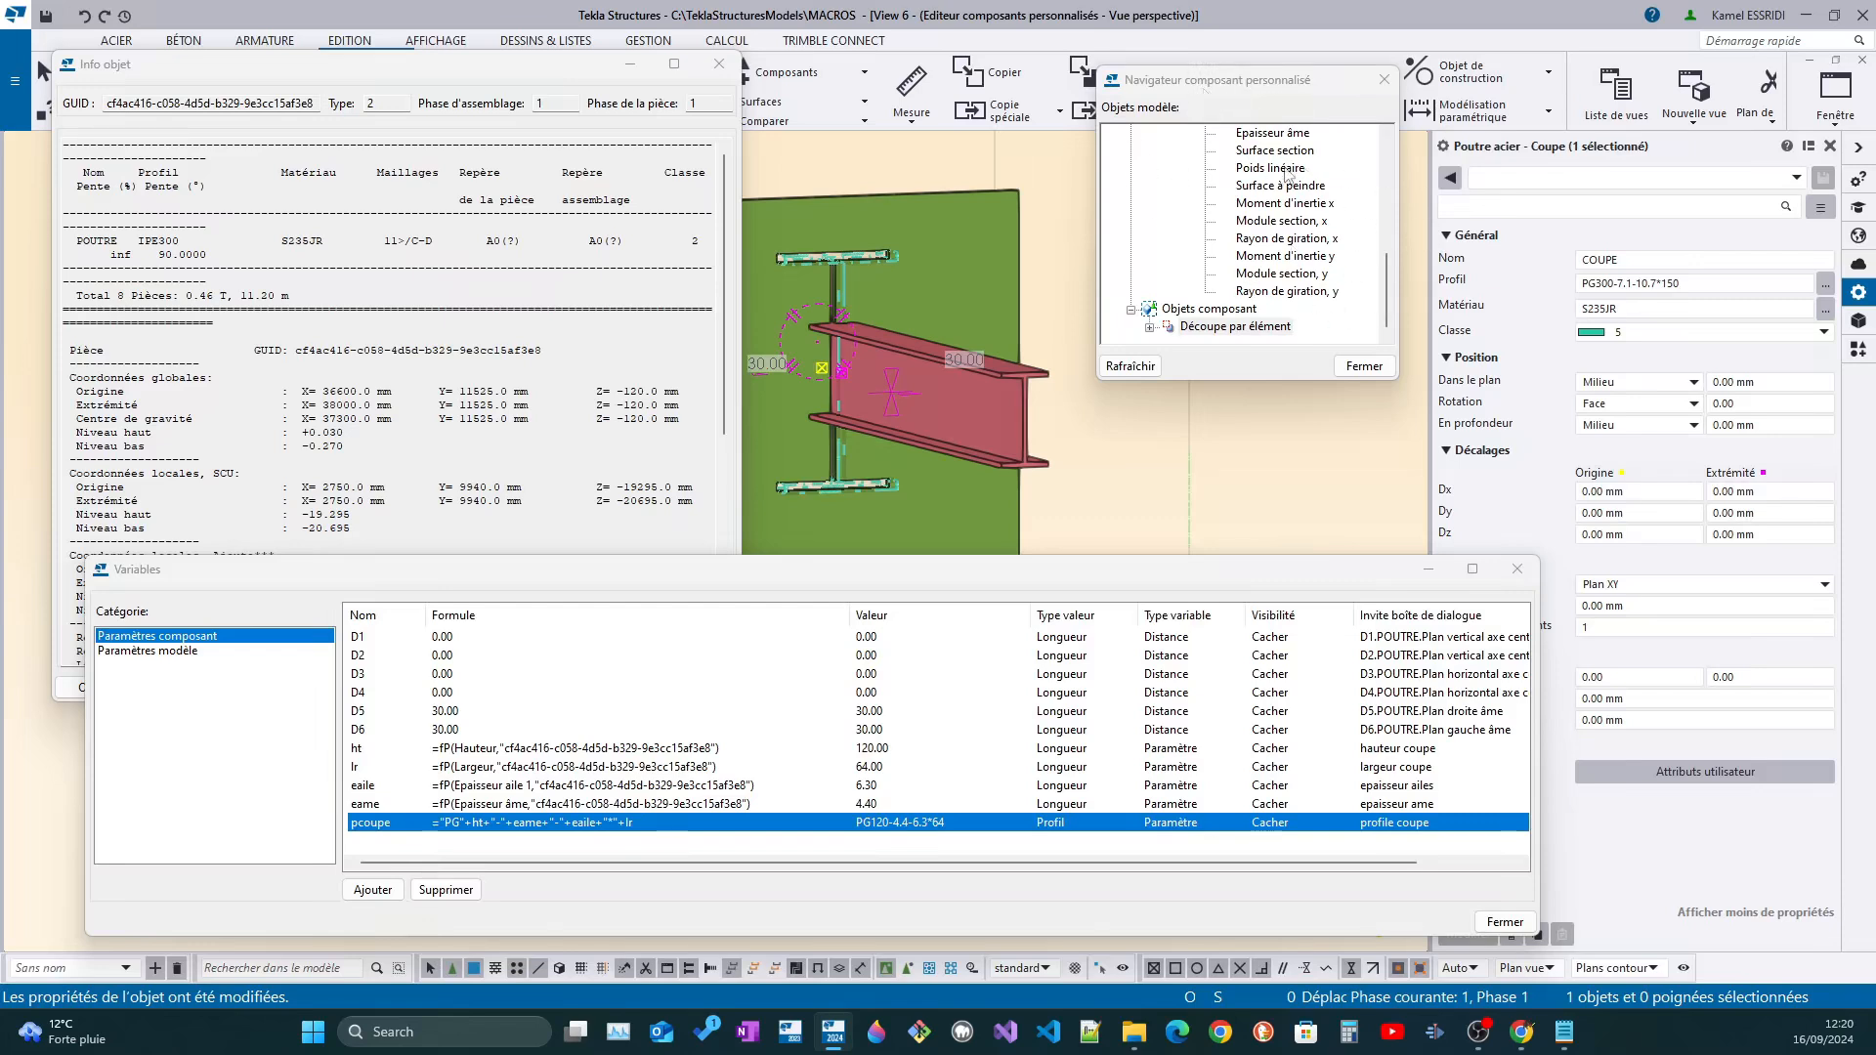
pyautogui.doubleClick(1204, 330)
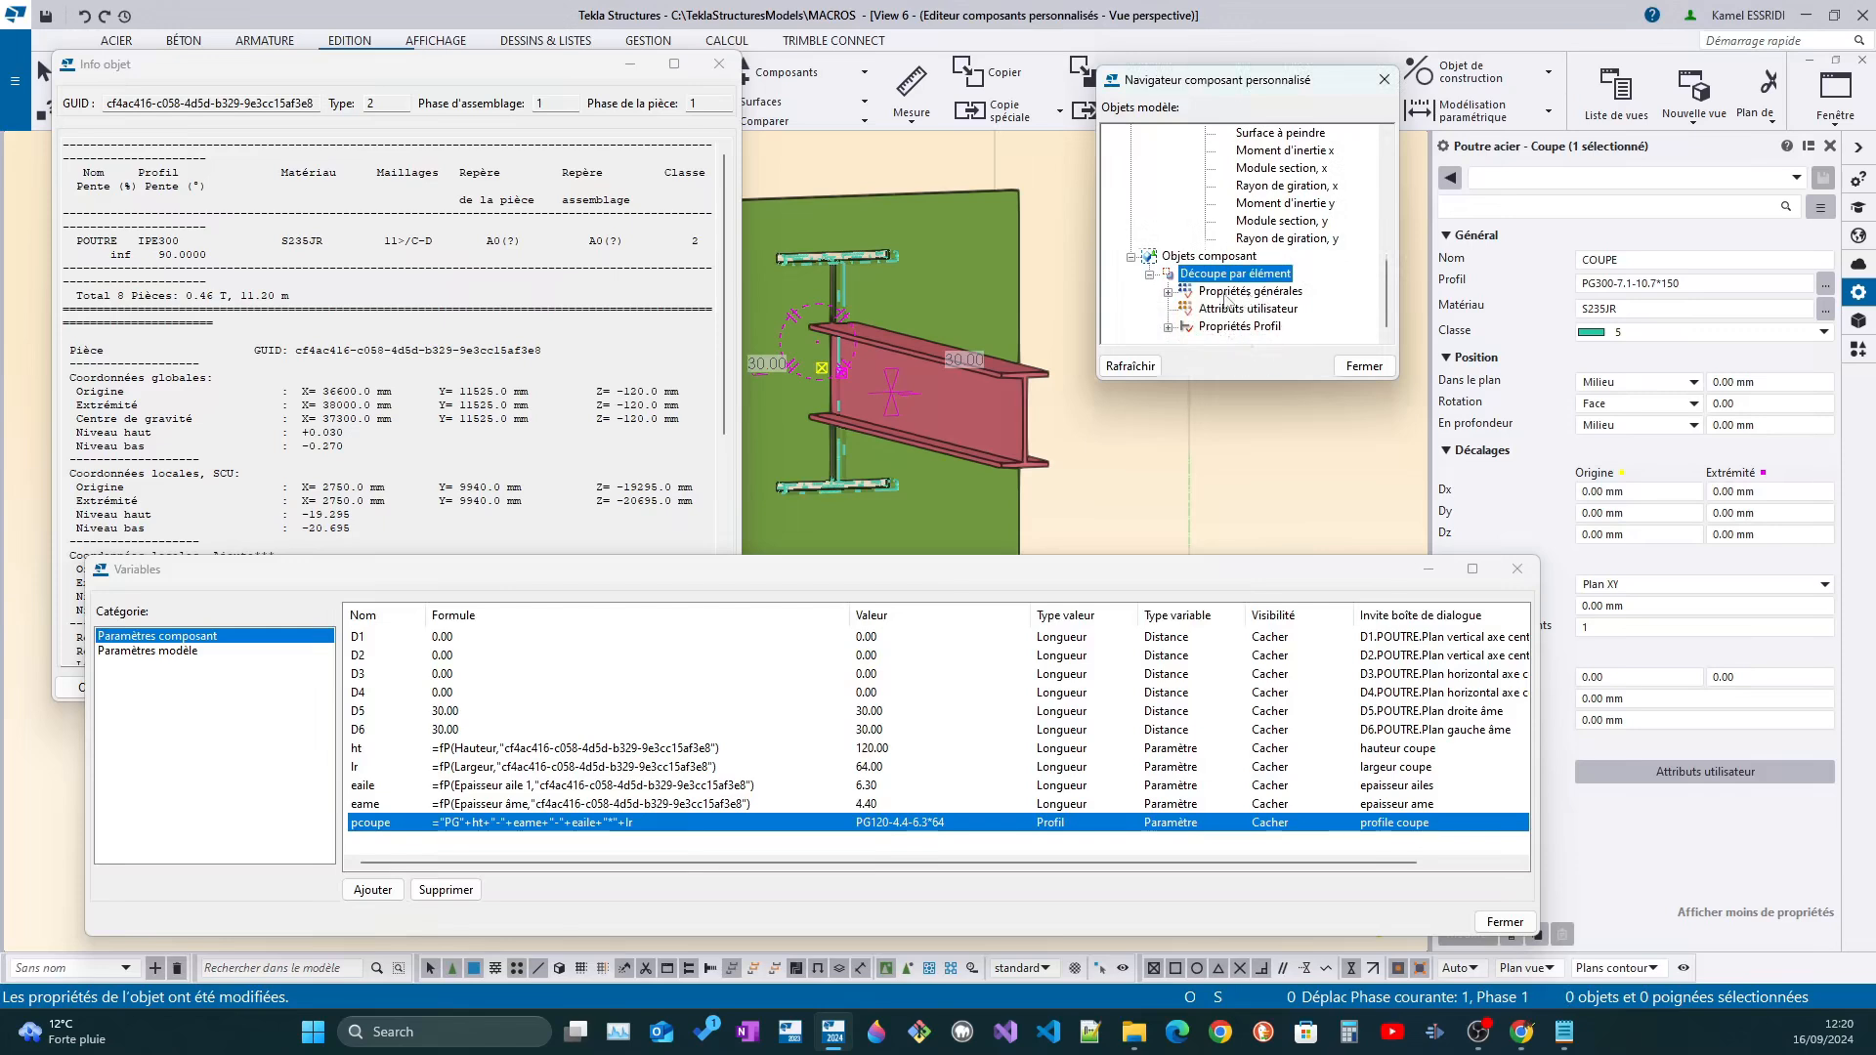
pyautogui.doubleClick(1251, 291)
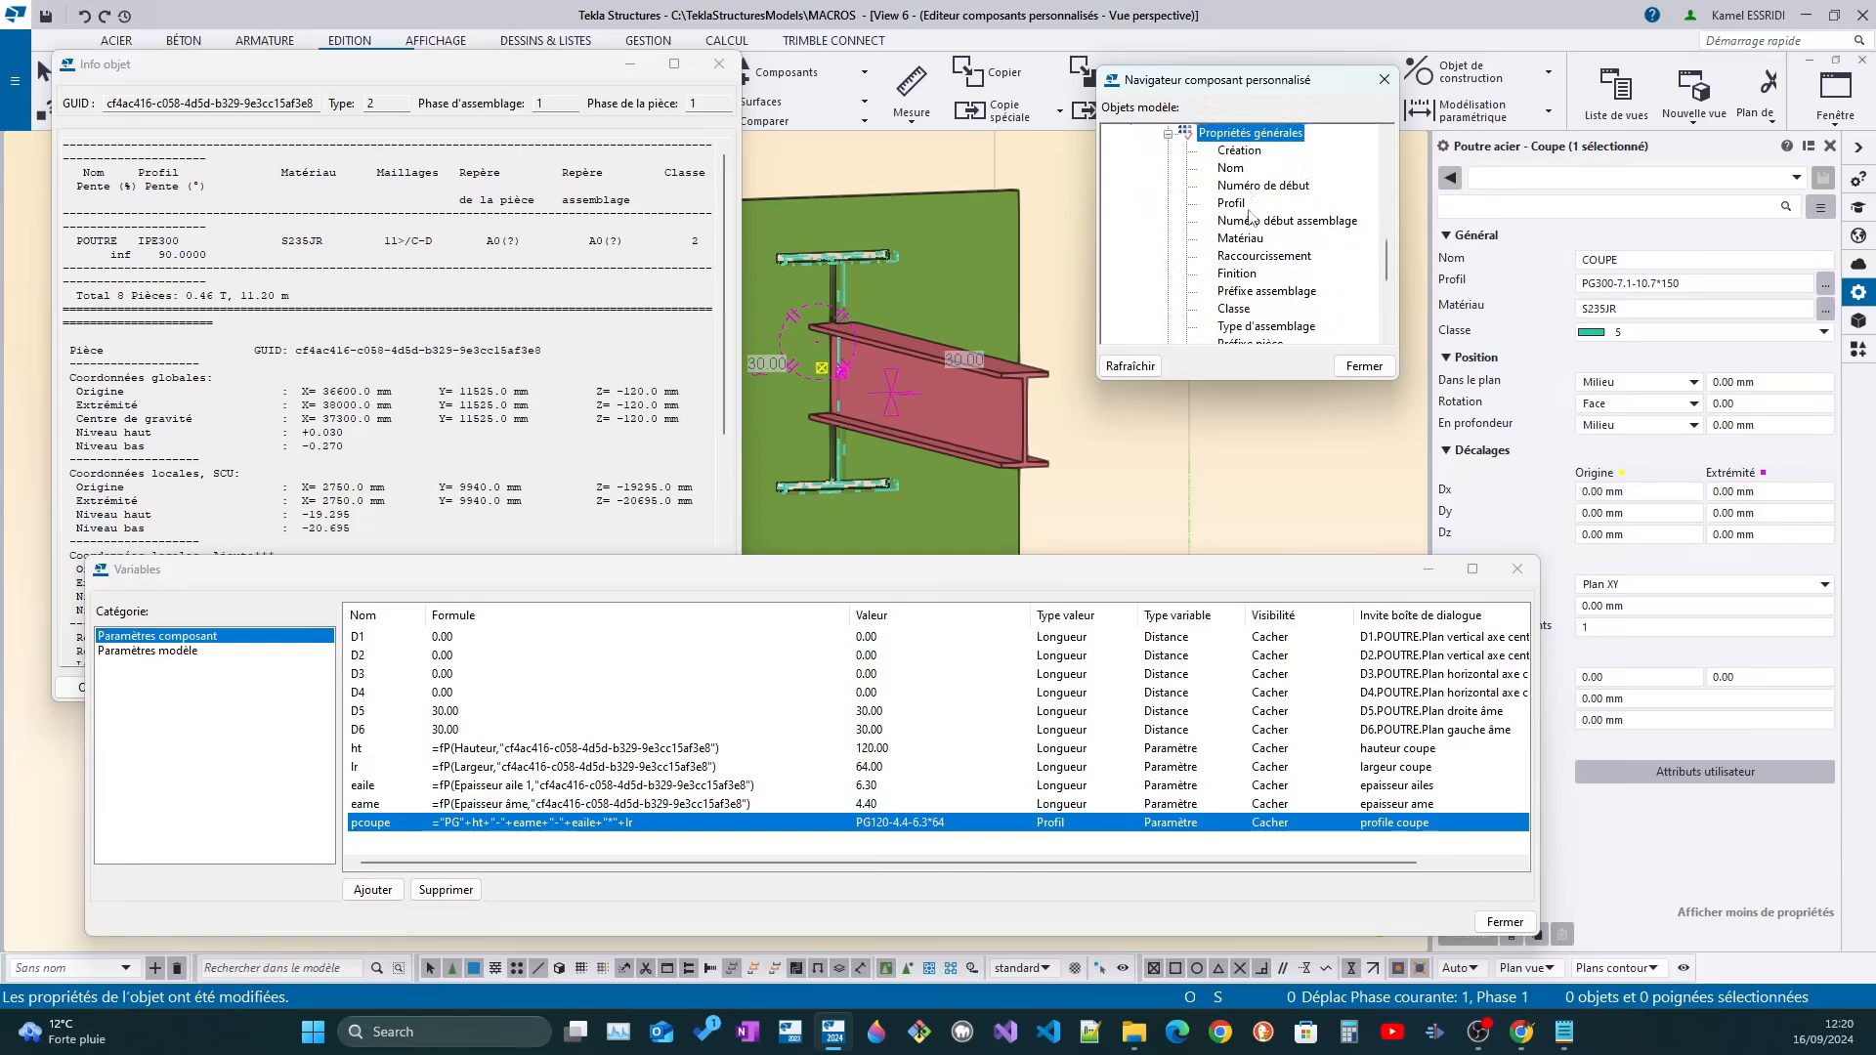
pyautogui.click(1233, 203)
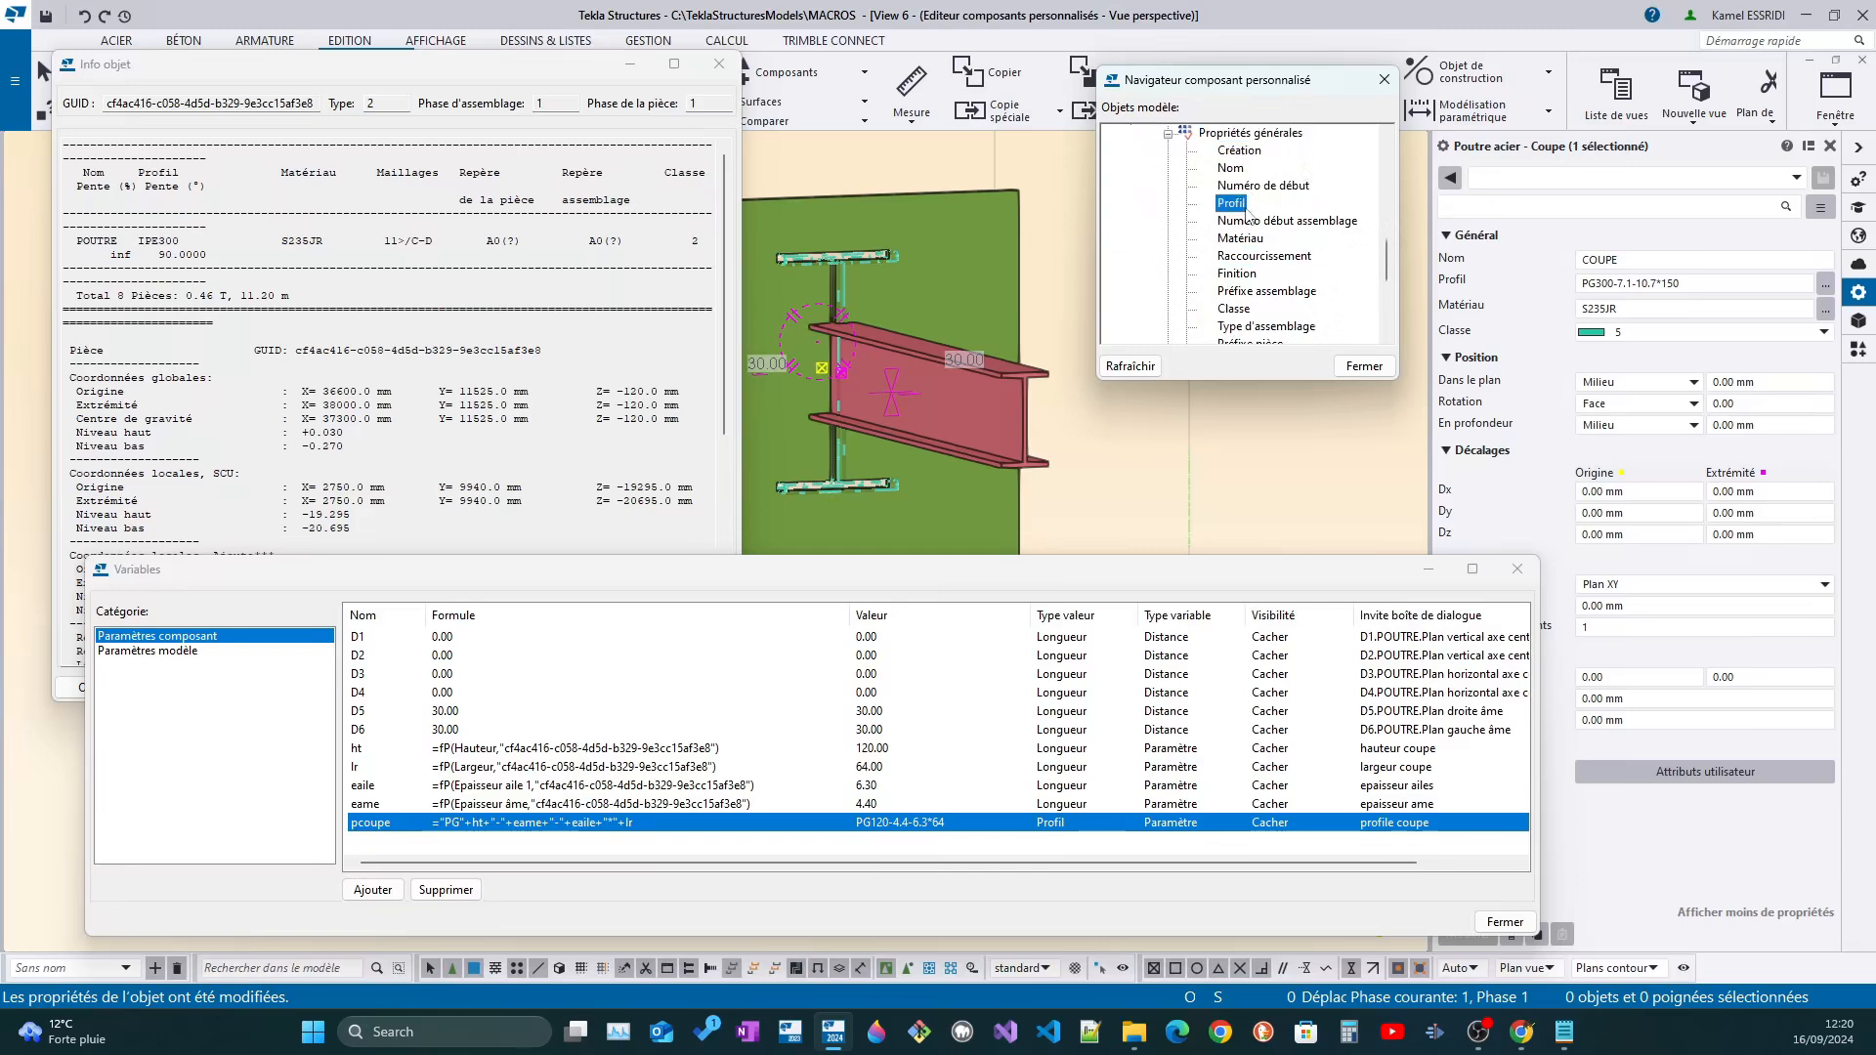
pyautogui.rightClick(1242, 209)
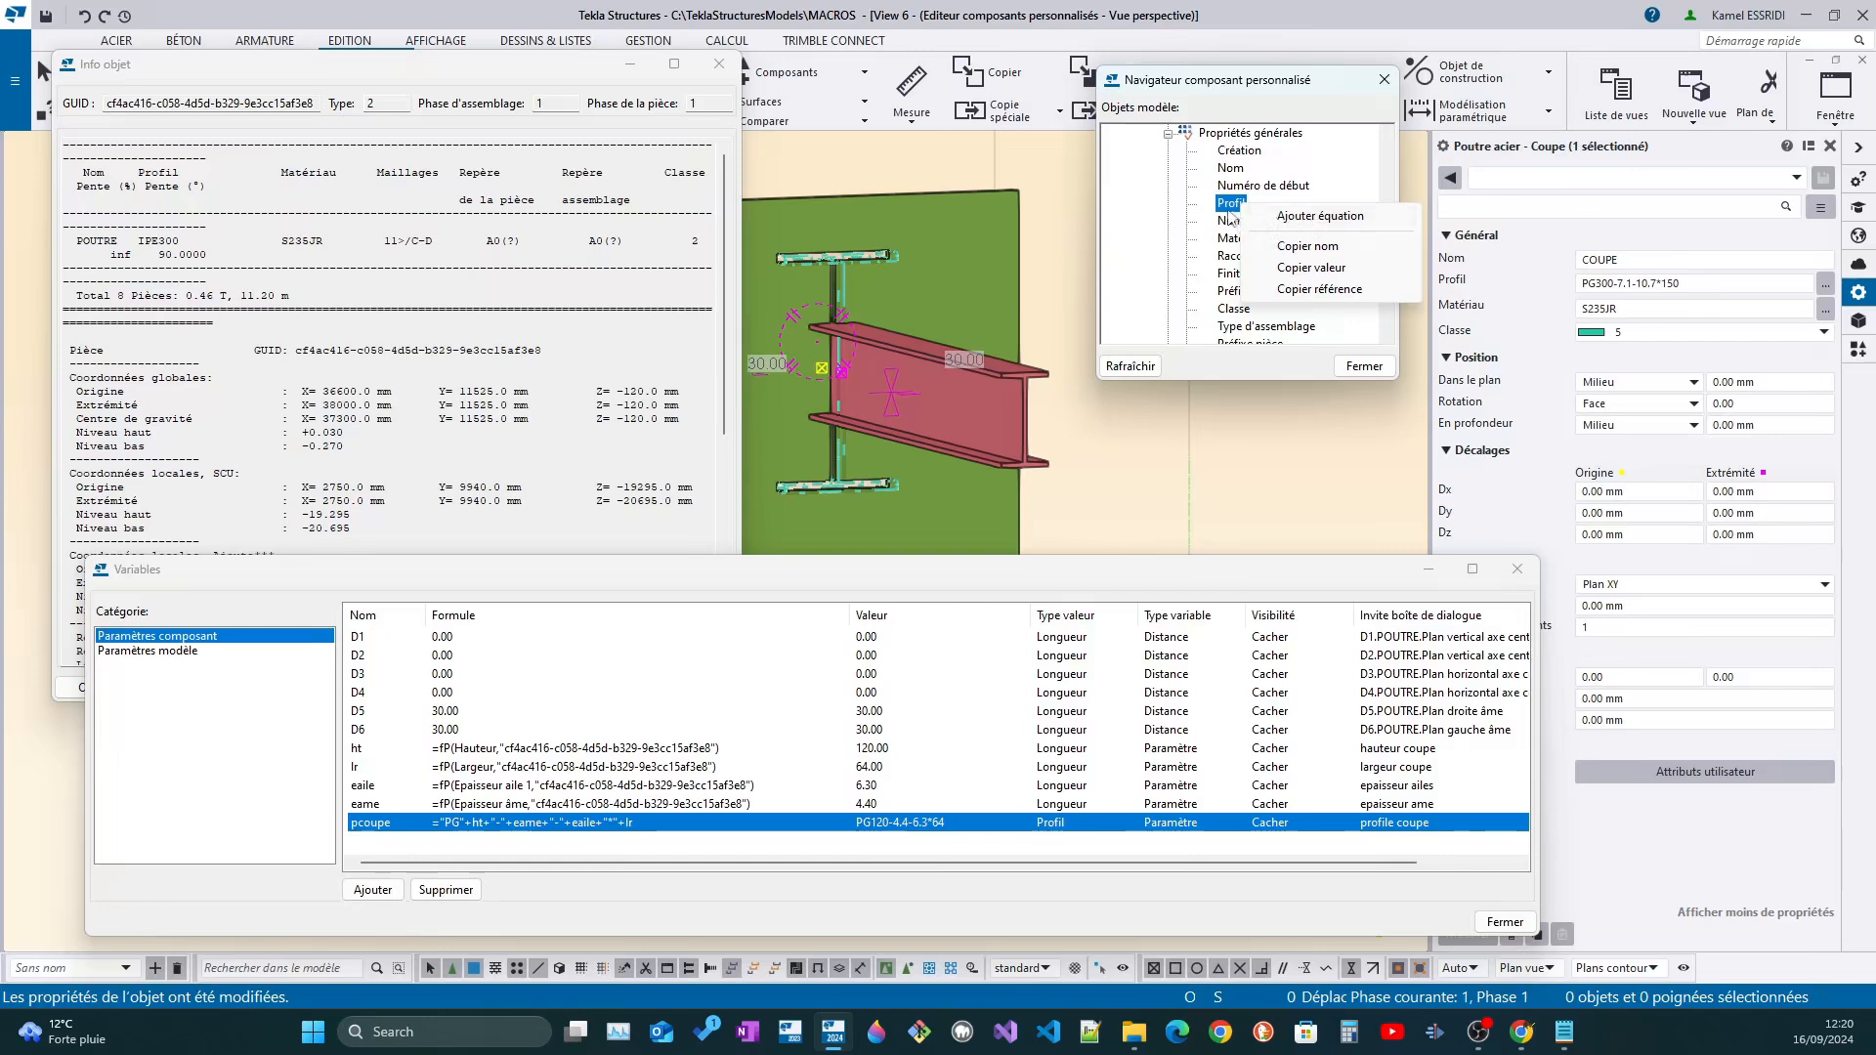
pyautogui.click(1271, 216)
pyautogui.click(1266, 205)
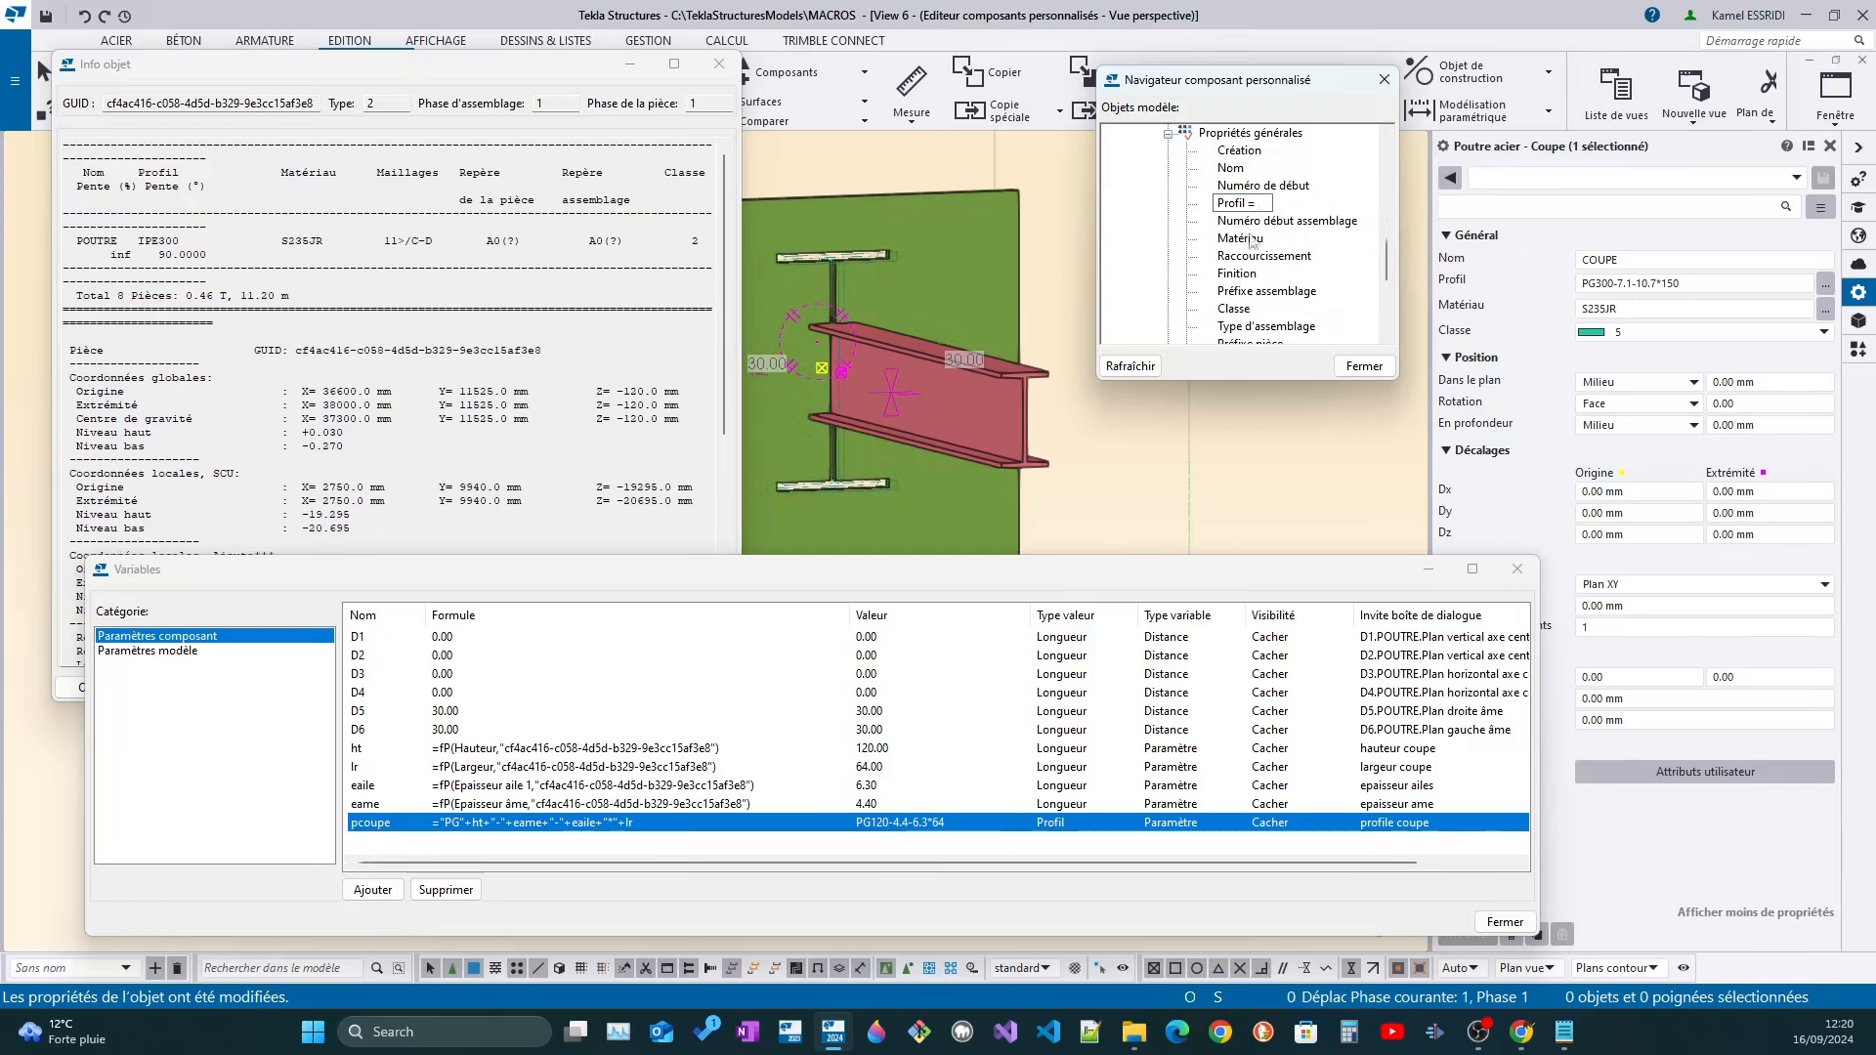
pyautogui.click(1630, 283)
pyautogui.write('pcoupe')
pyautogui.press('Return')
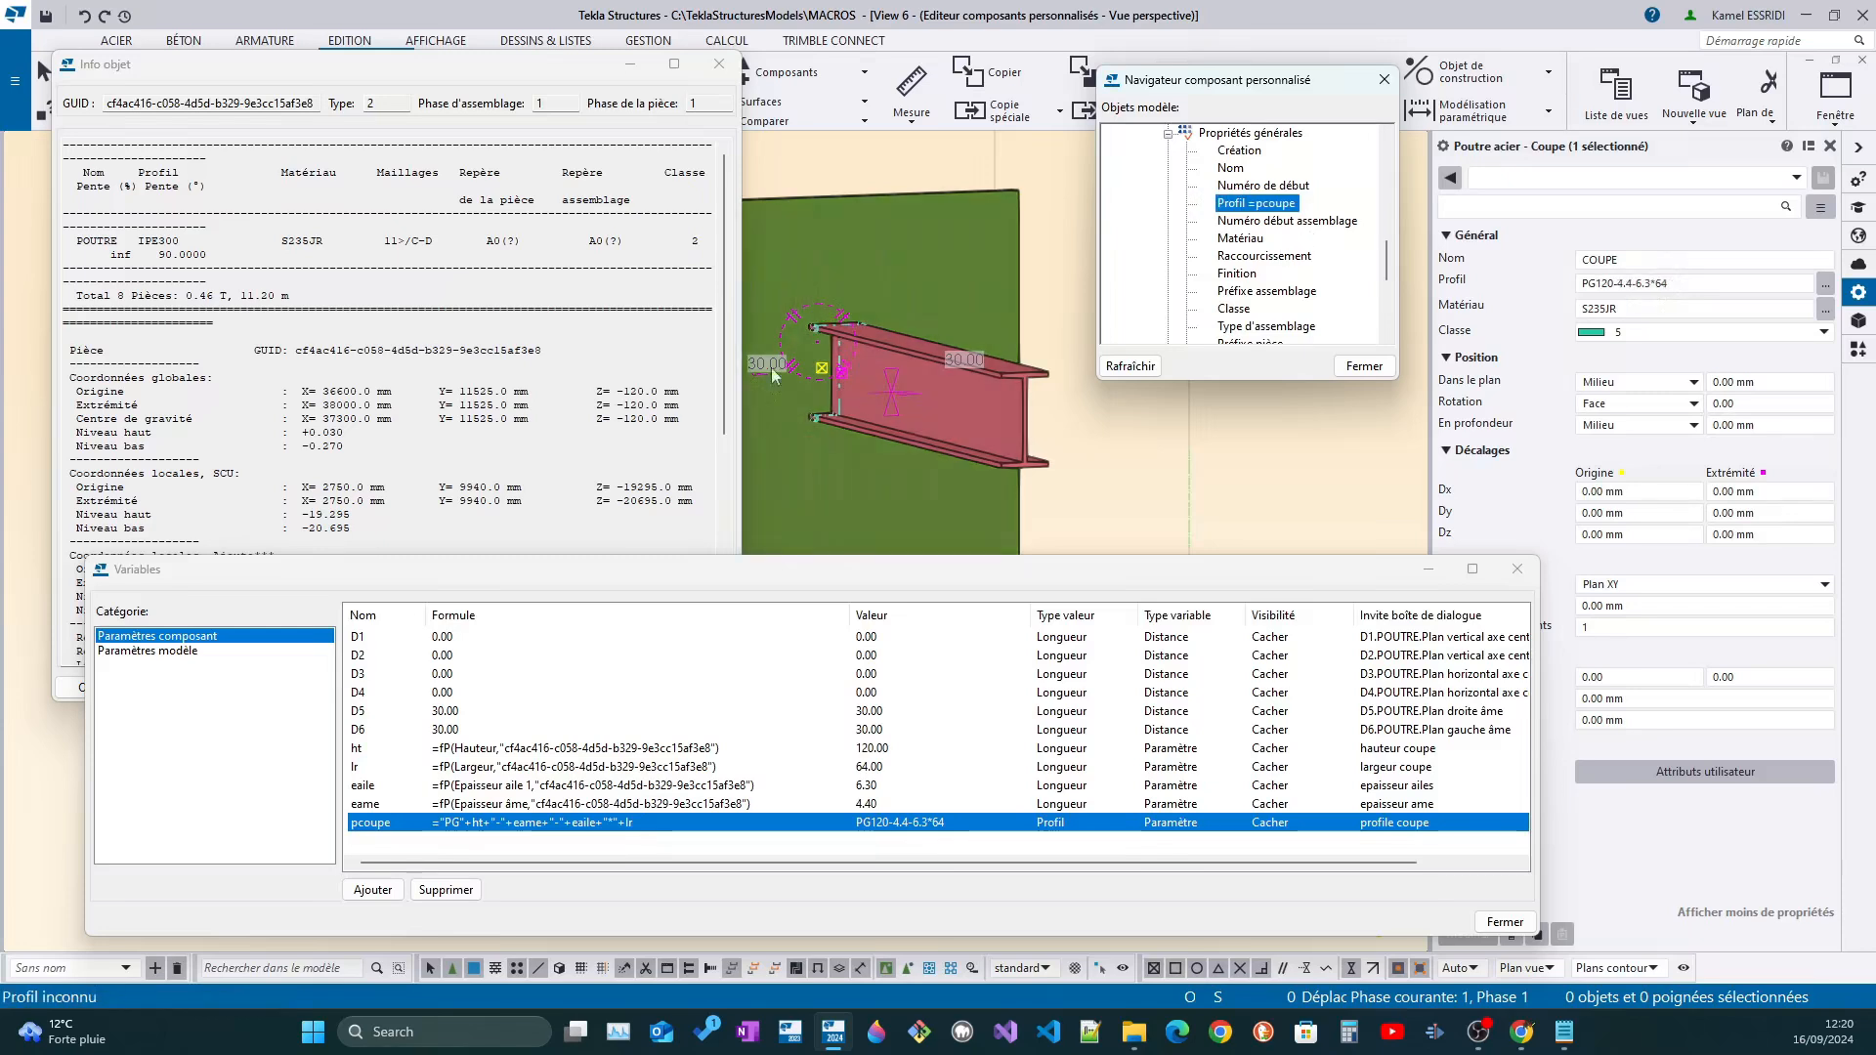
# Change the secondary beam's profile to IPE450 and inspect how the cut in the plate adapts
pyautogui.click(973, 408)
pyautogui.click(1605, 283)
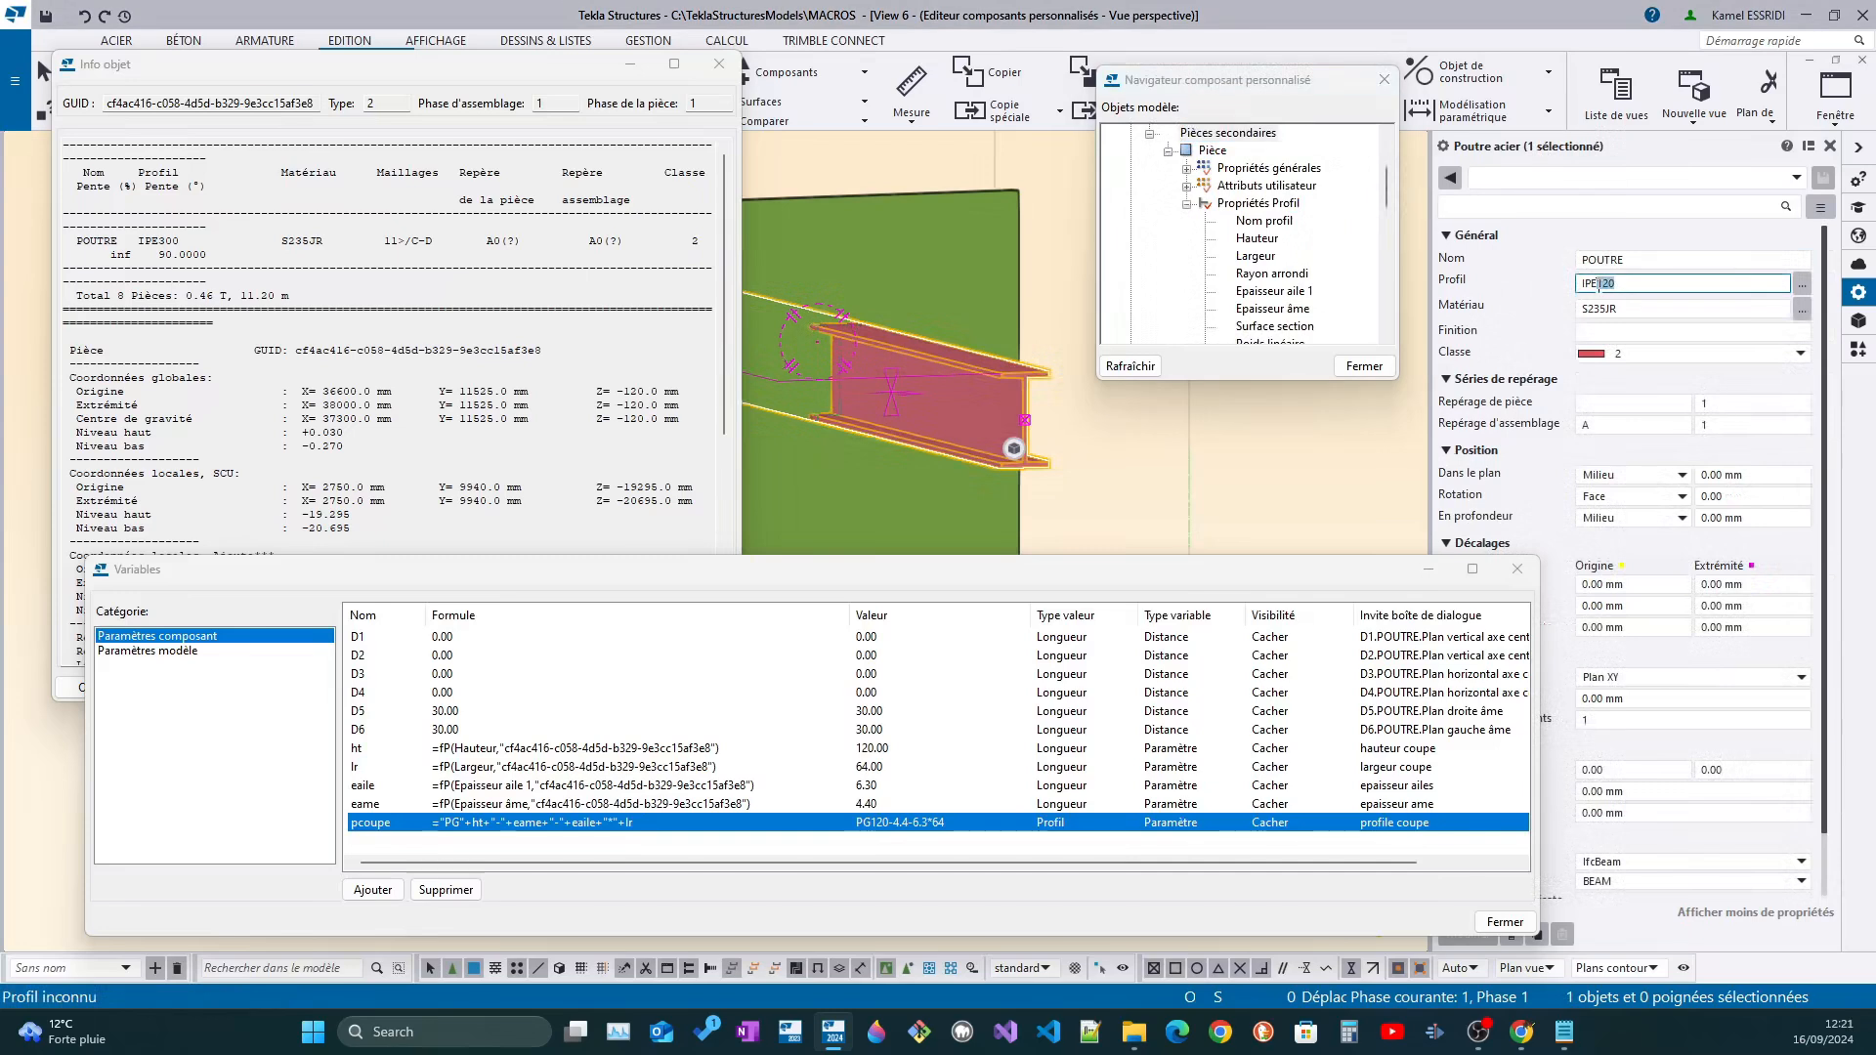
pyautogui.write('300')
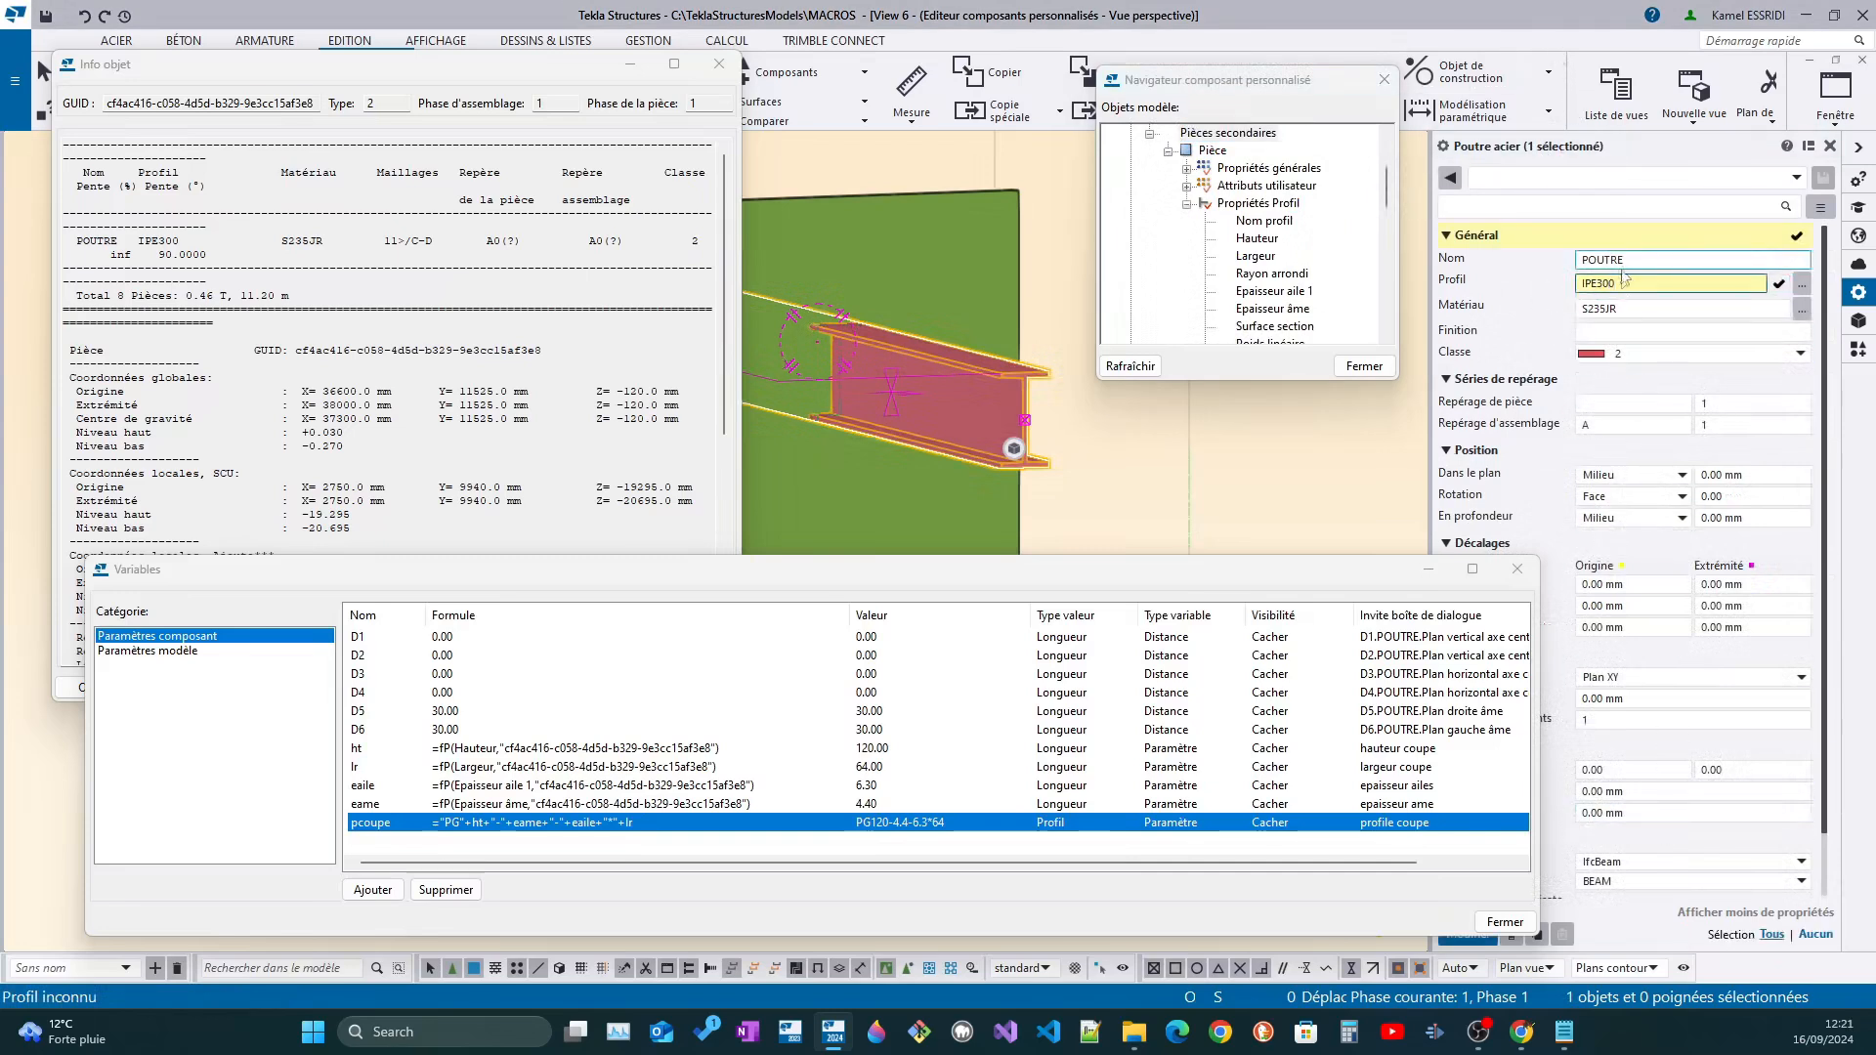
pyautogui.press('BackSpace')
pyautogui.press('BackSpace')
pyautogui.press('BackSpace')
pyautogui.write('1')
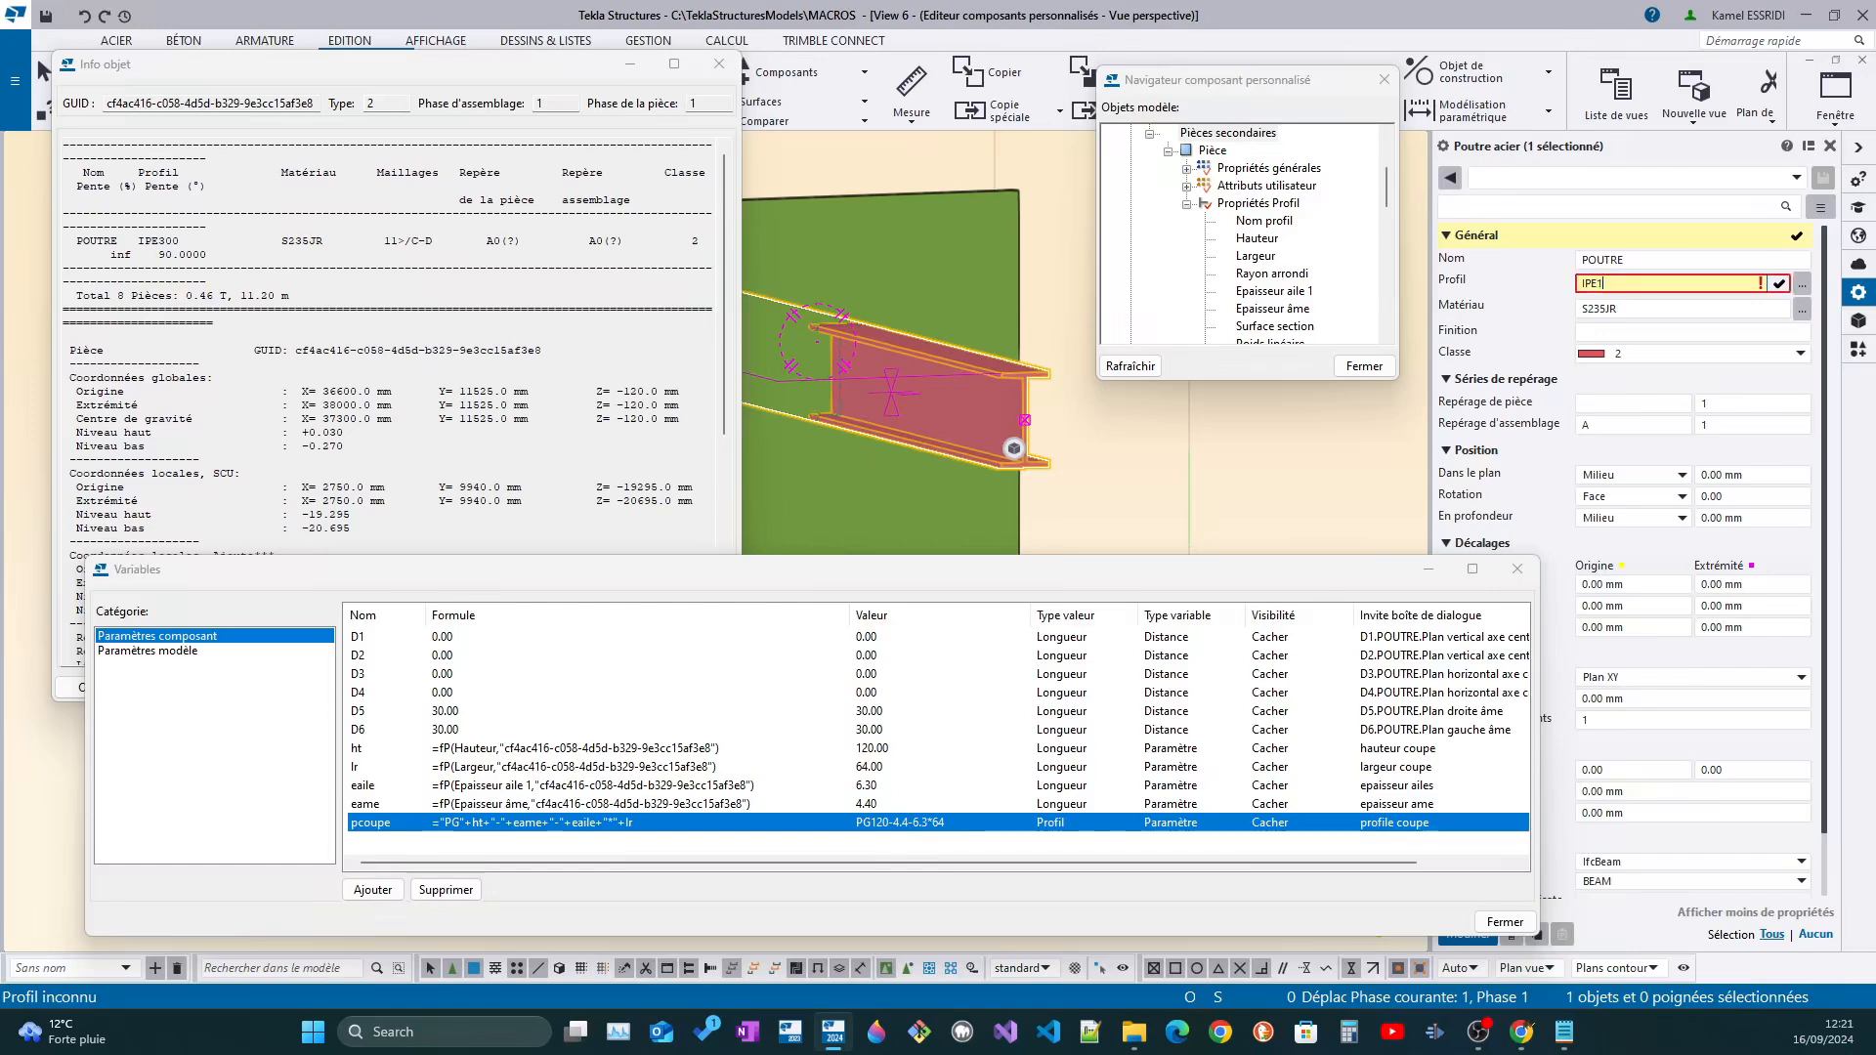
pyautogui.press('BackSpace')
pyautogui.write('450')
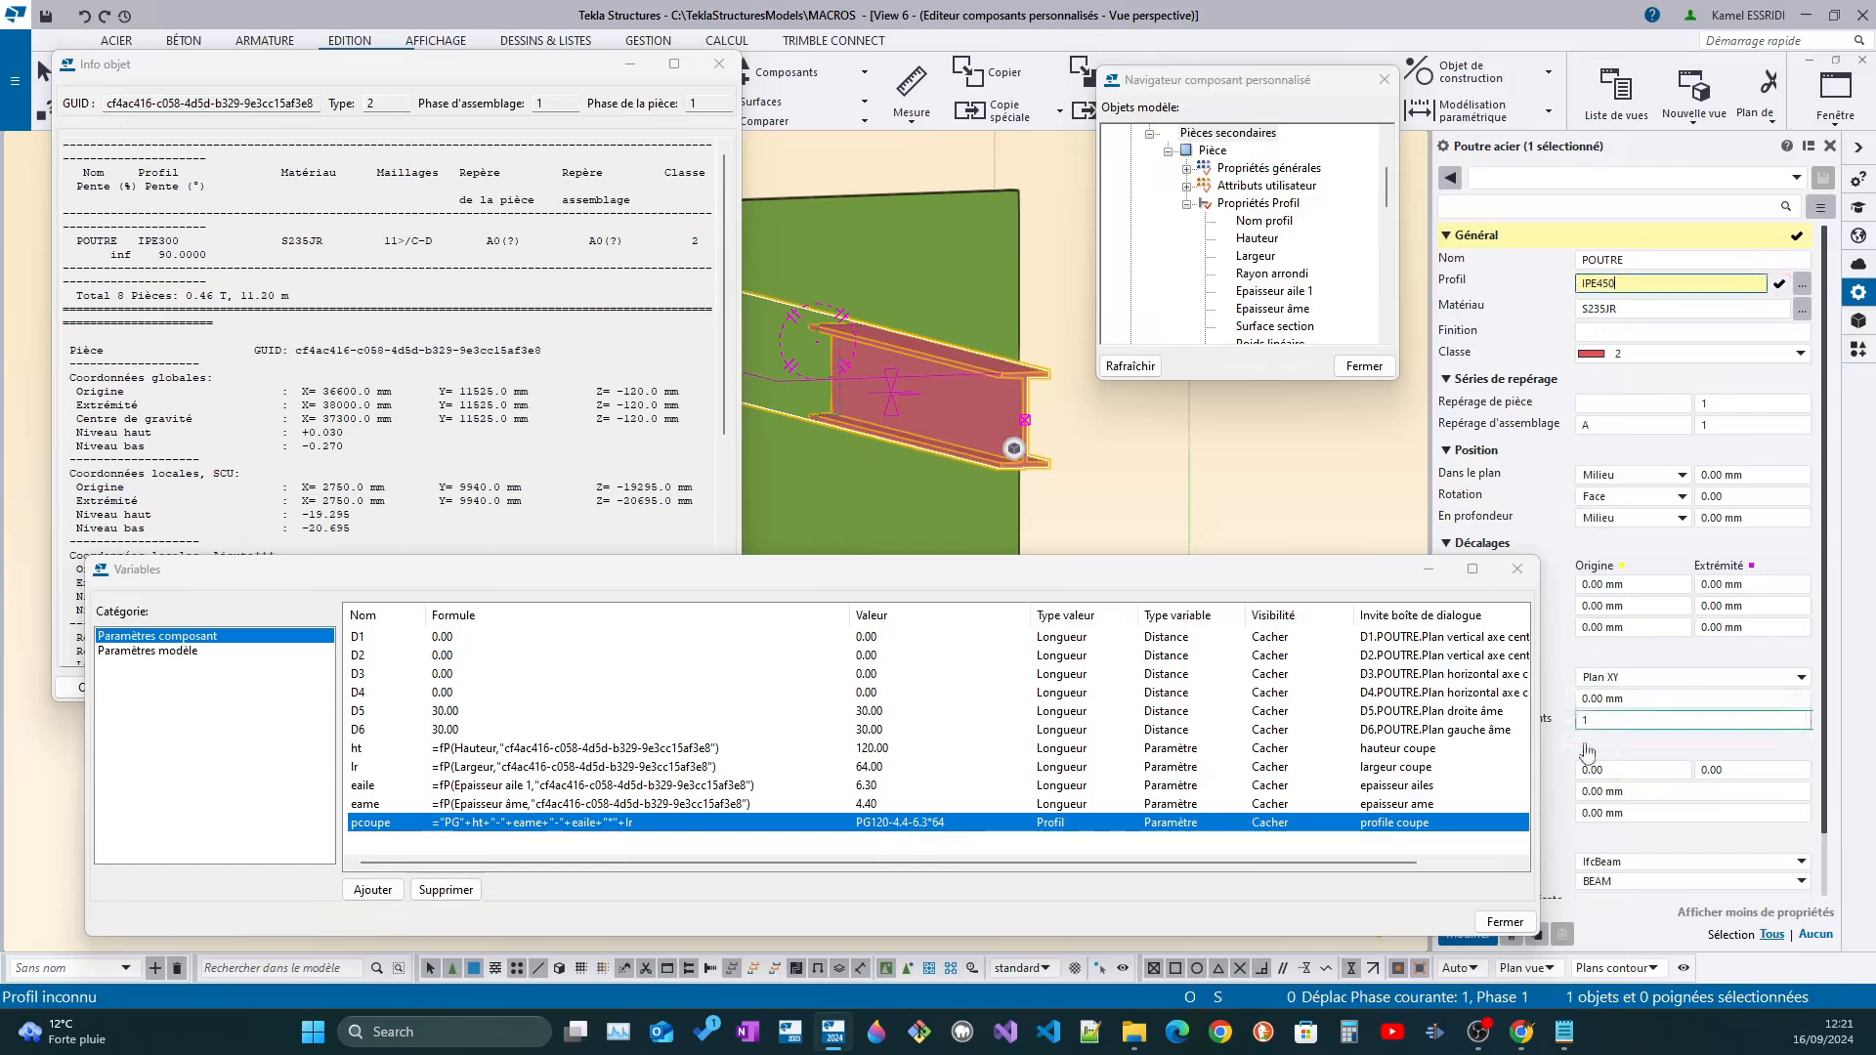
pyautogui.click(1466, 940)
pyautogui.scroll(-4, 972, 369)
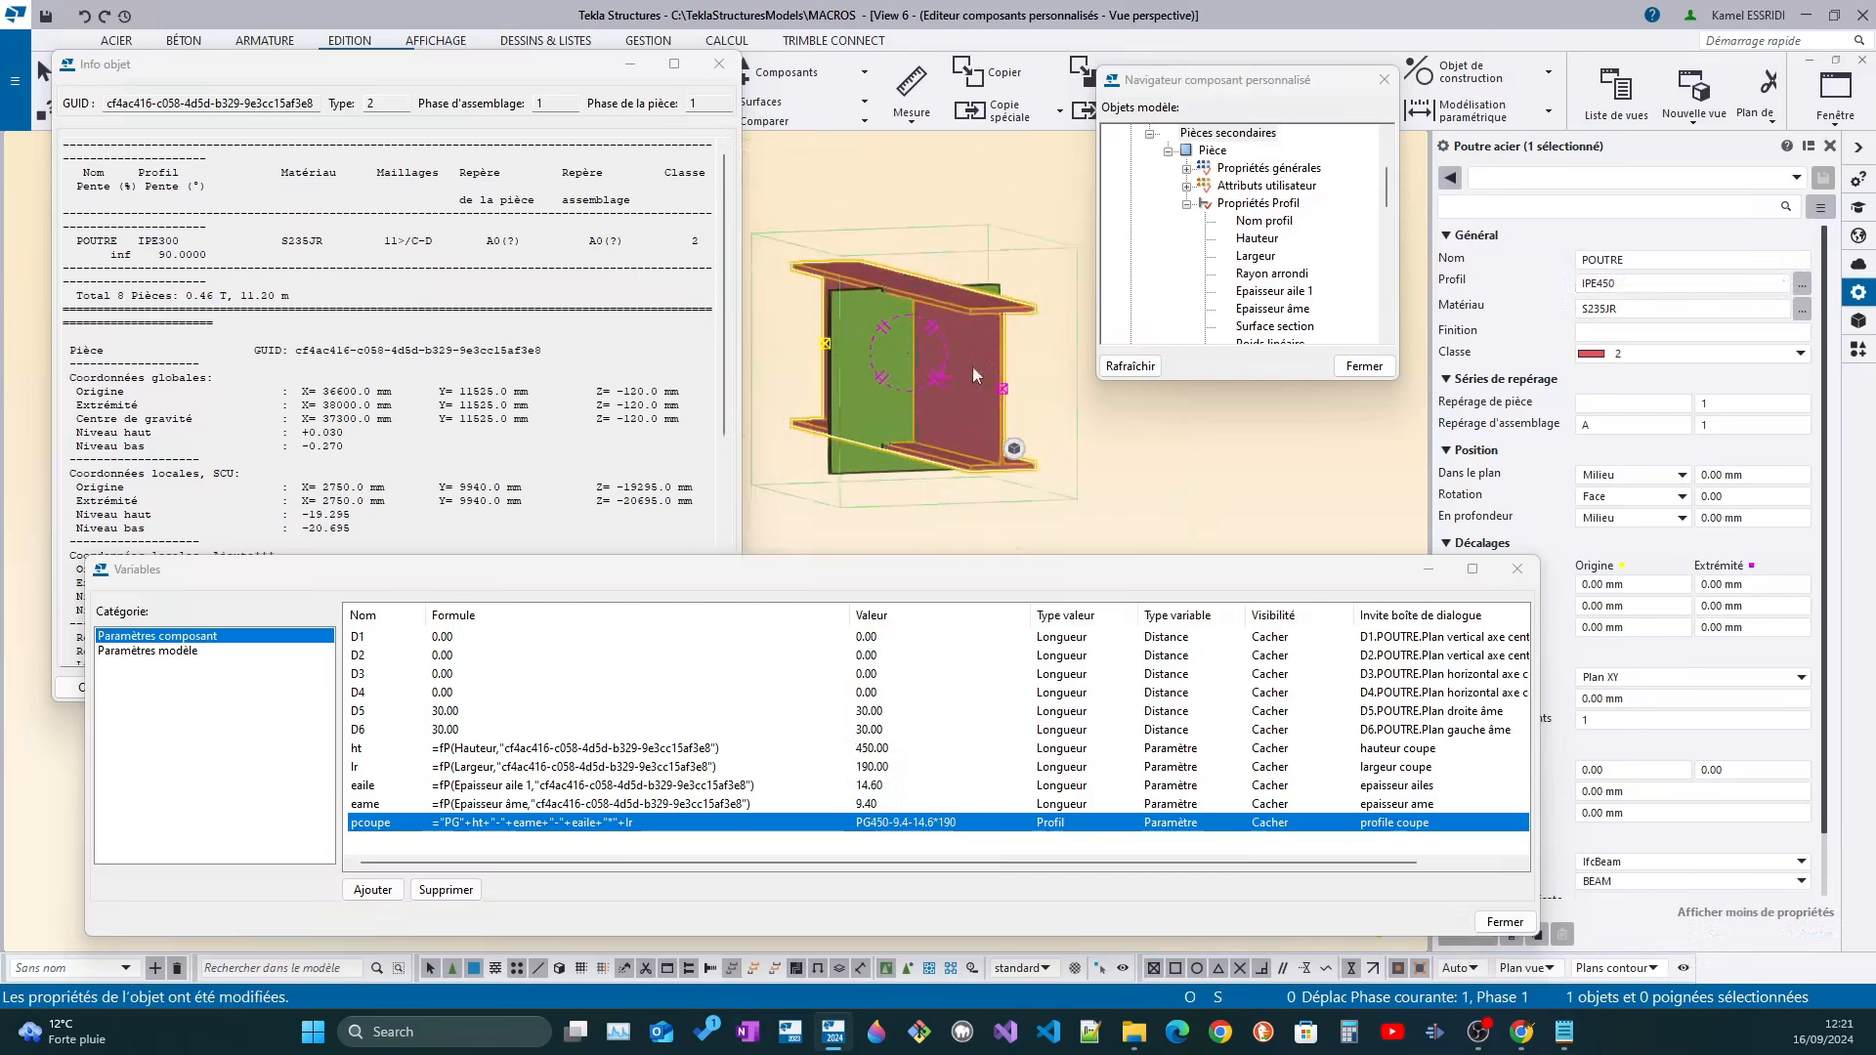
pyautogui.scroll(4, 872, 467)
pyautogui.scroll(-3, 941, 196)
pyautogui.scroll(4, 927, 313)
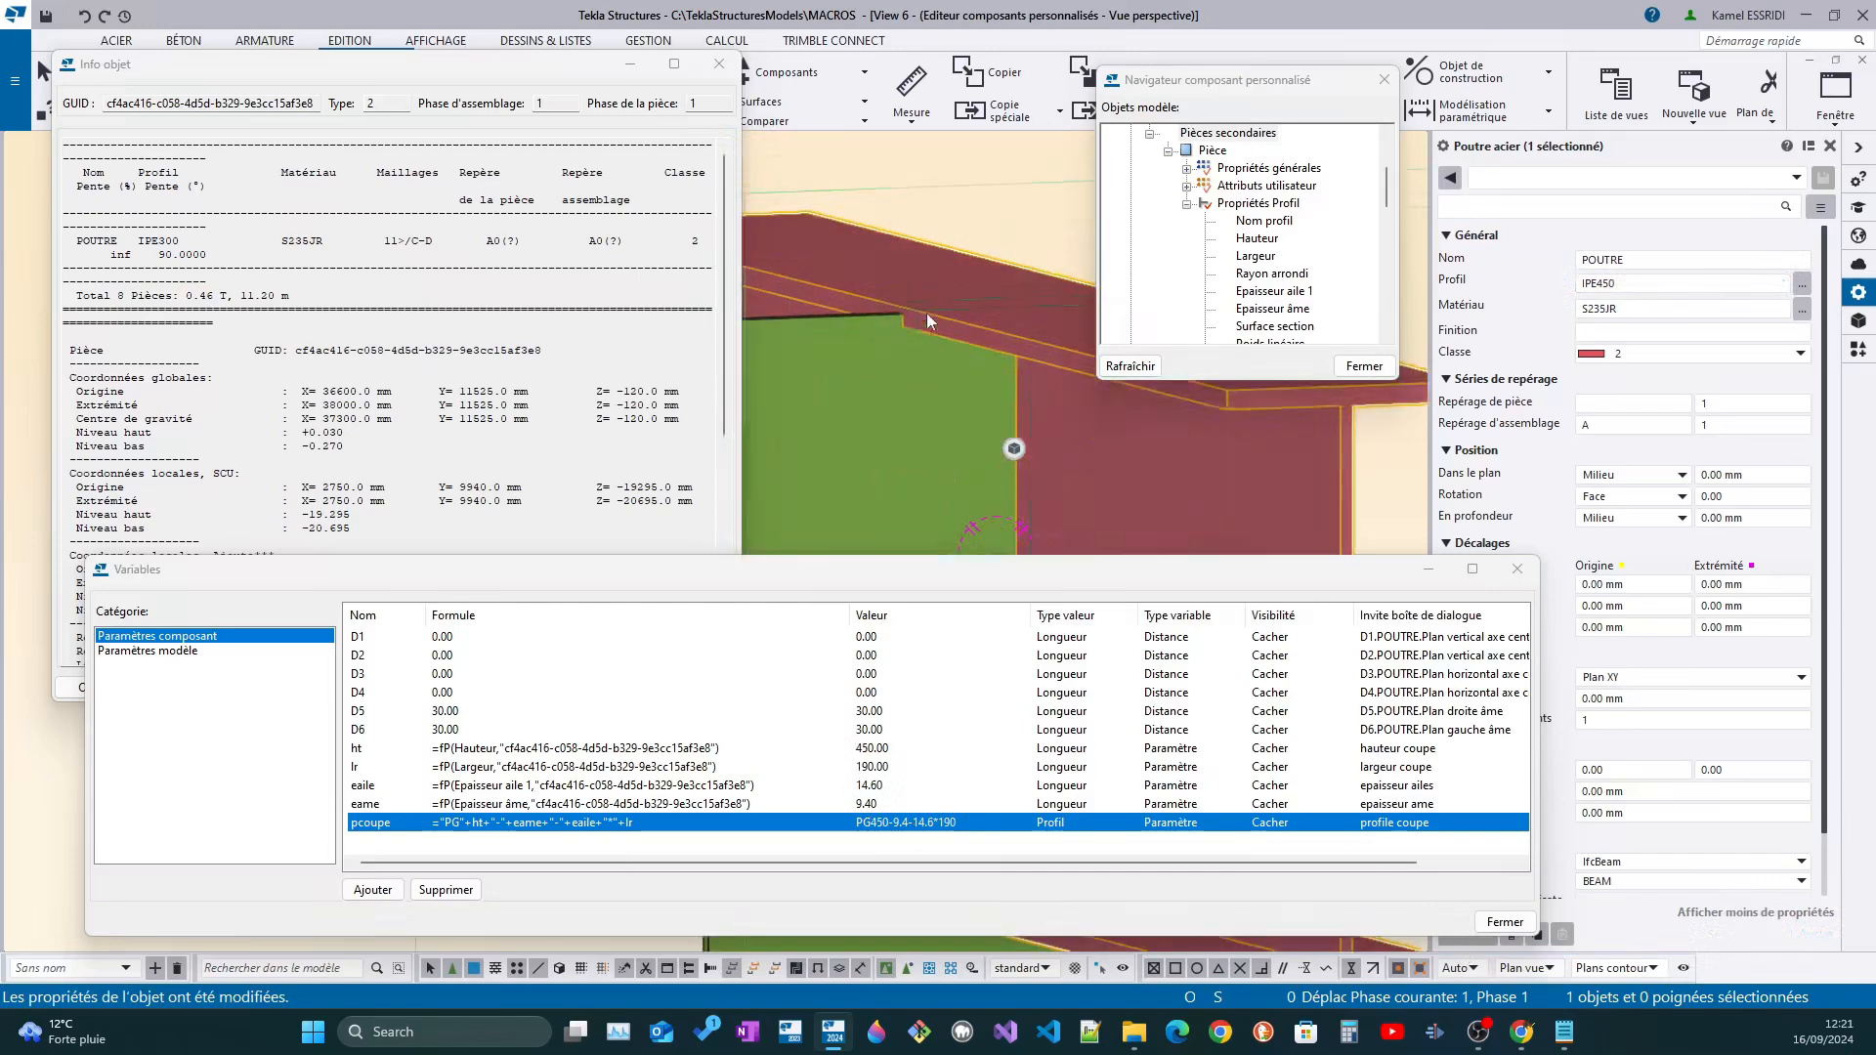
# Change the secondary beam's profile to IPE160 and inspect the cut around it
pyautogui.moveTo(1618, 283); pyautogui.dragTo(1598, 284)
pyautogui.write('150')
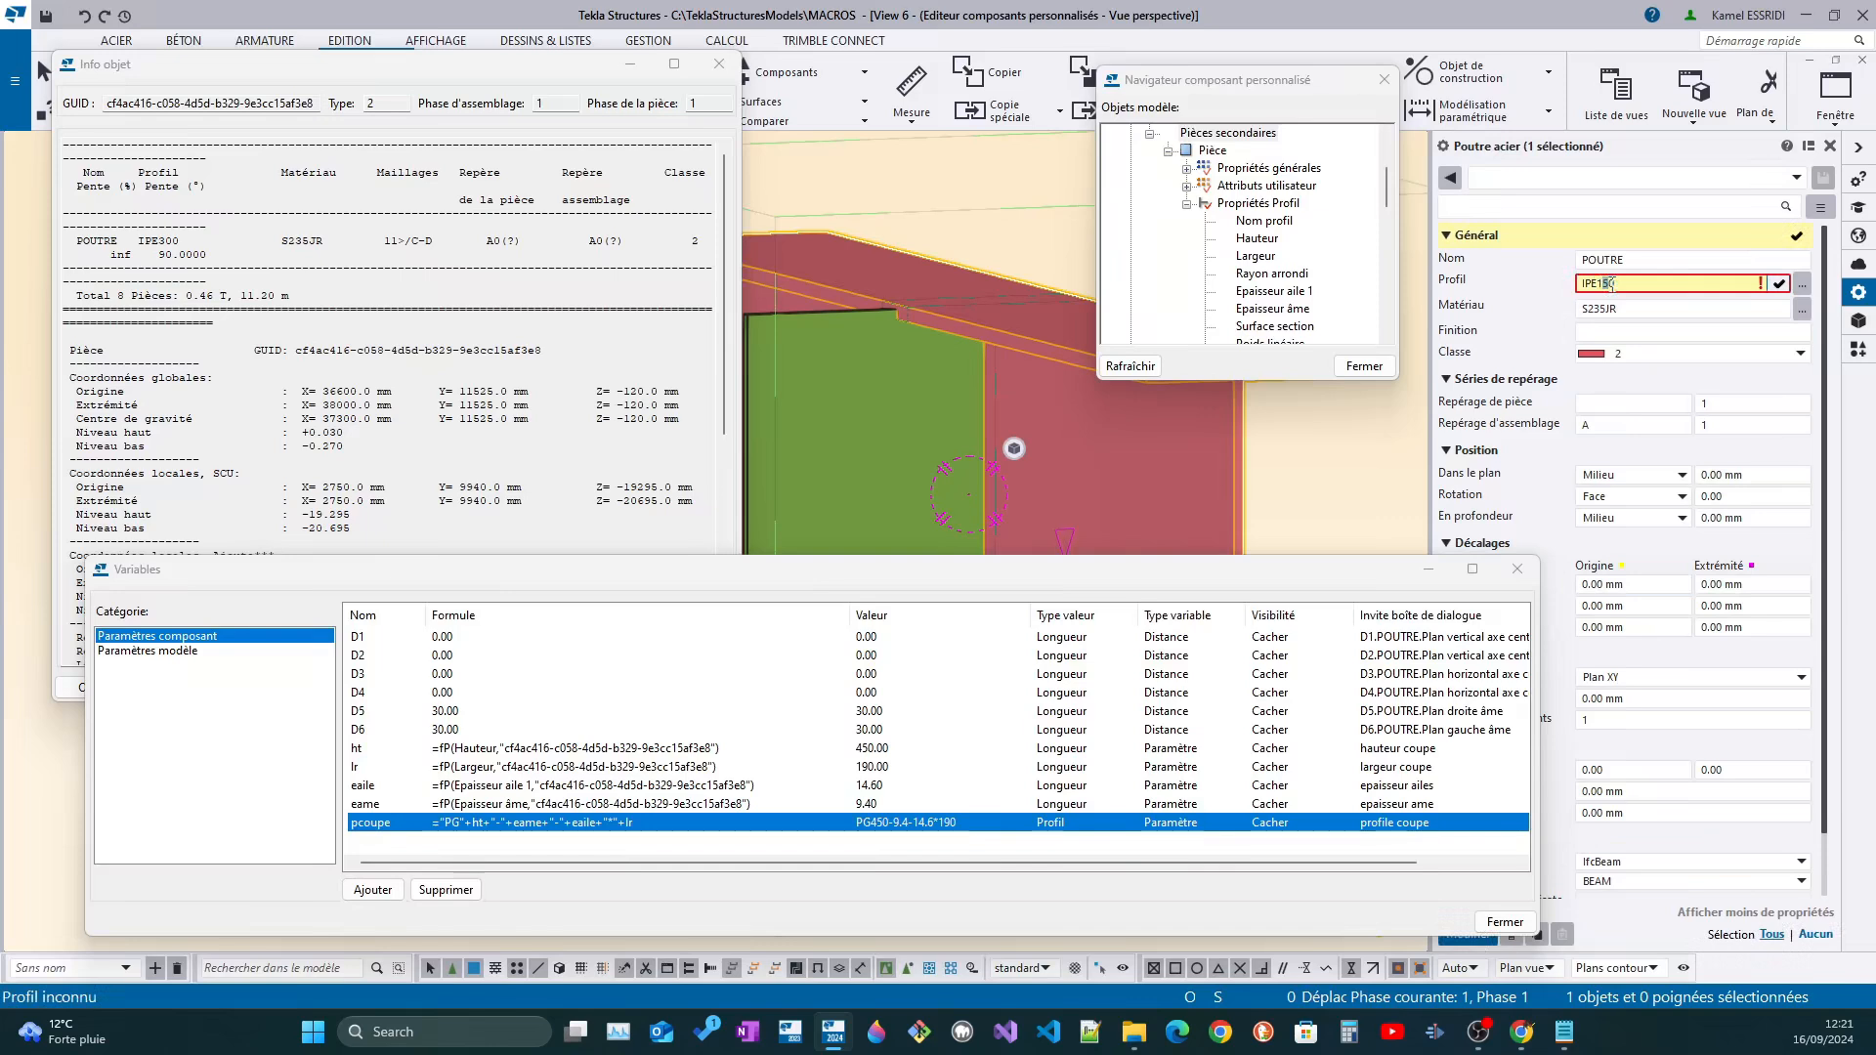
pyautogui.write('6')
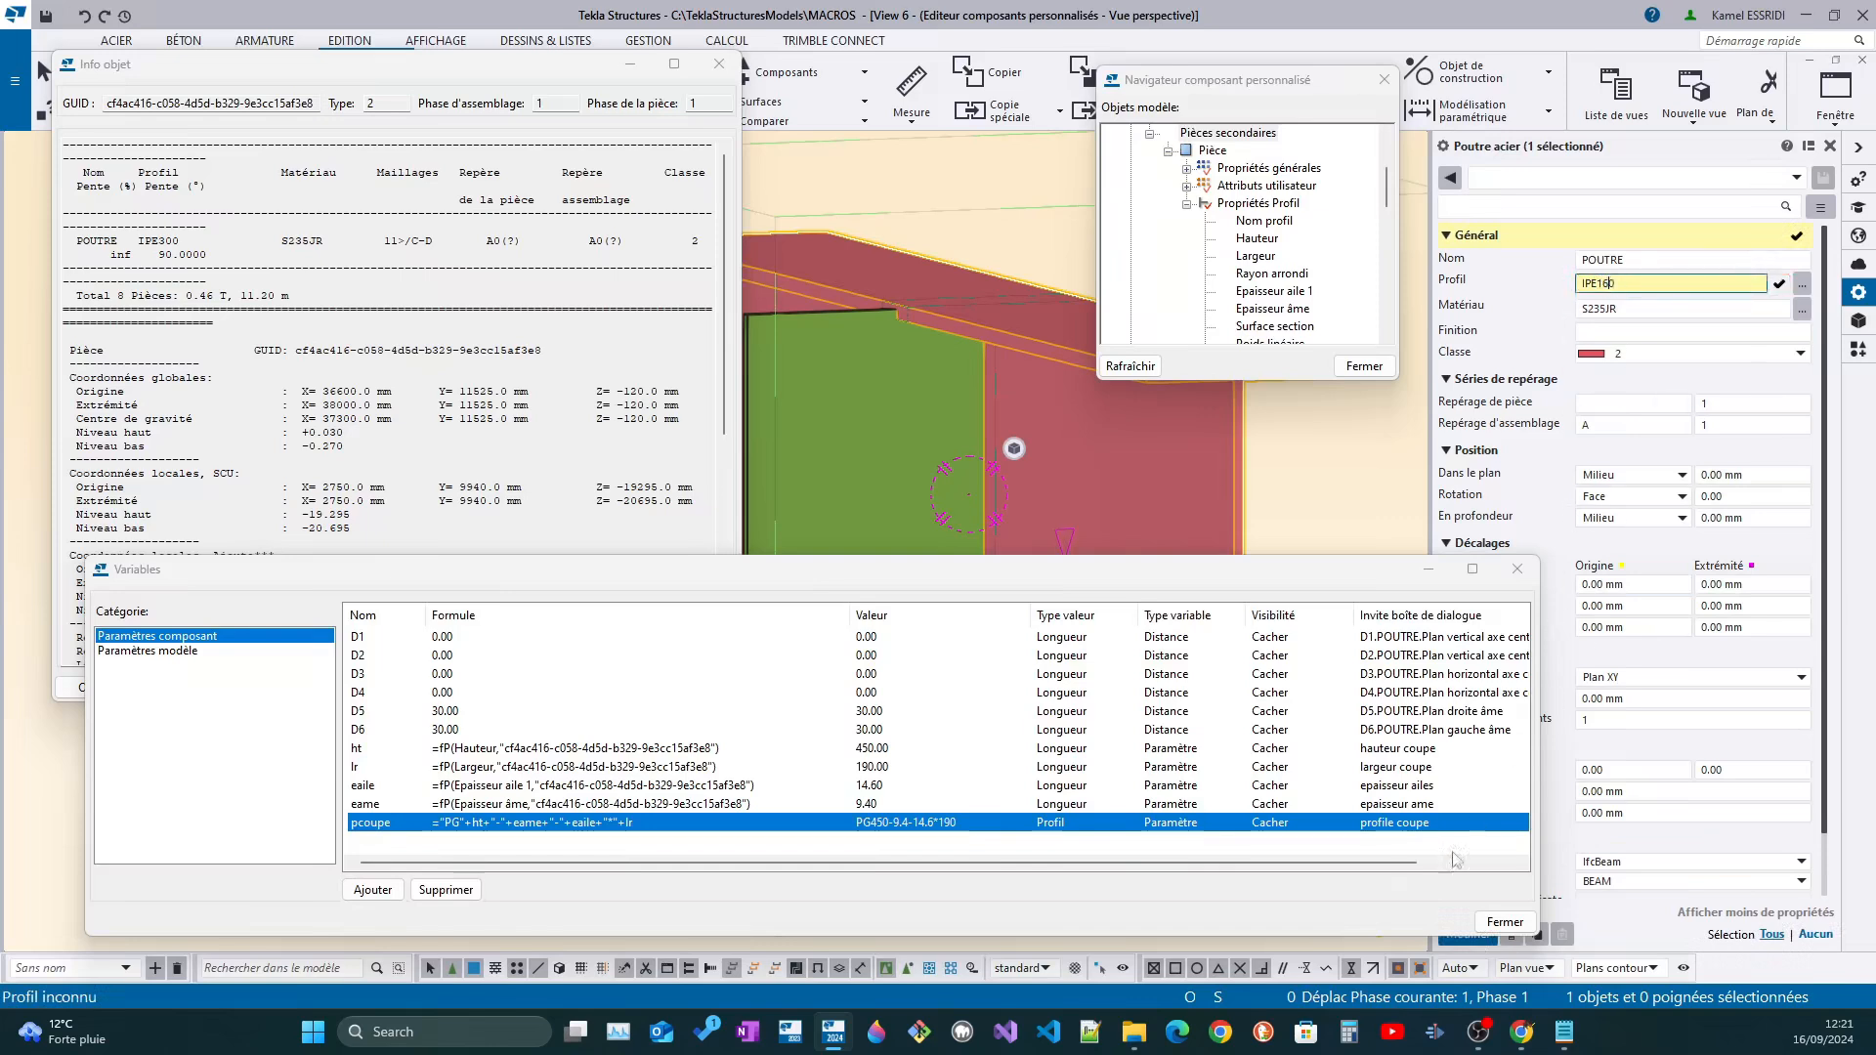
pyautogui.click(1468, 940)
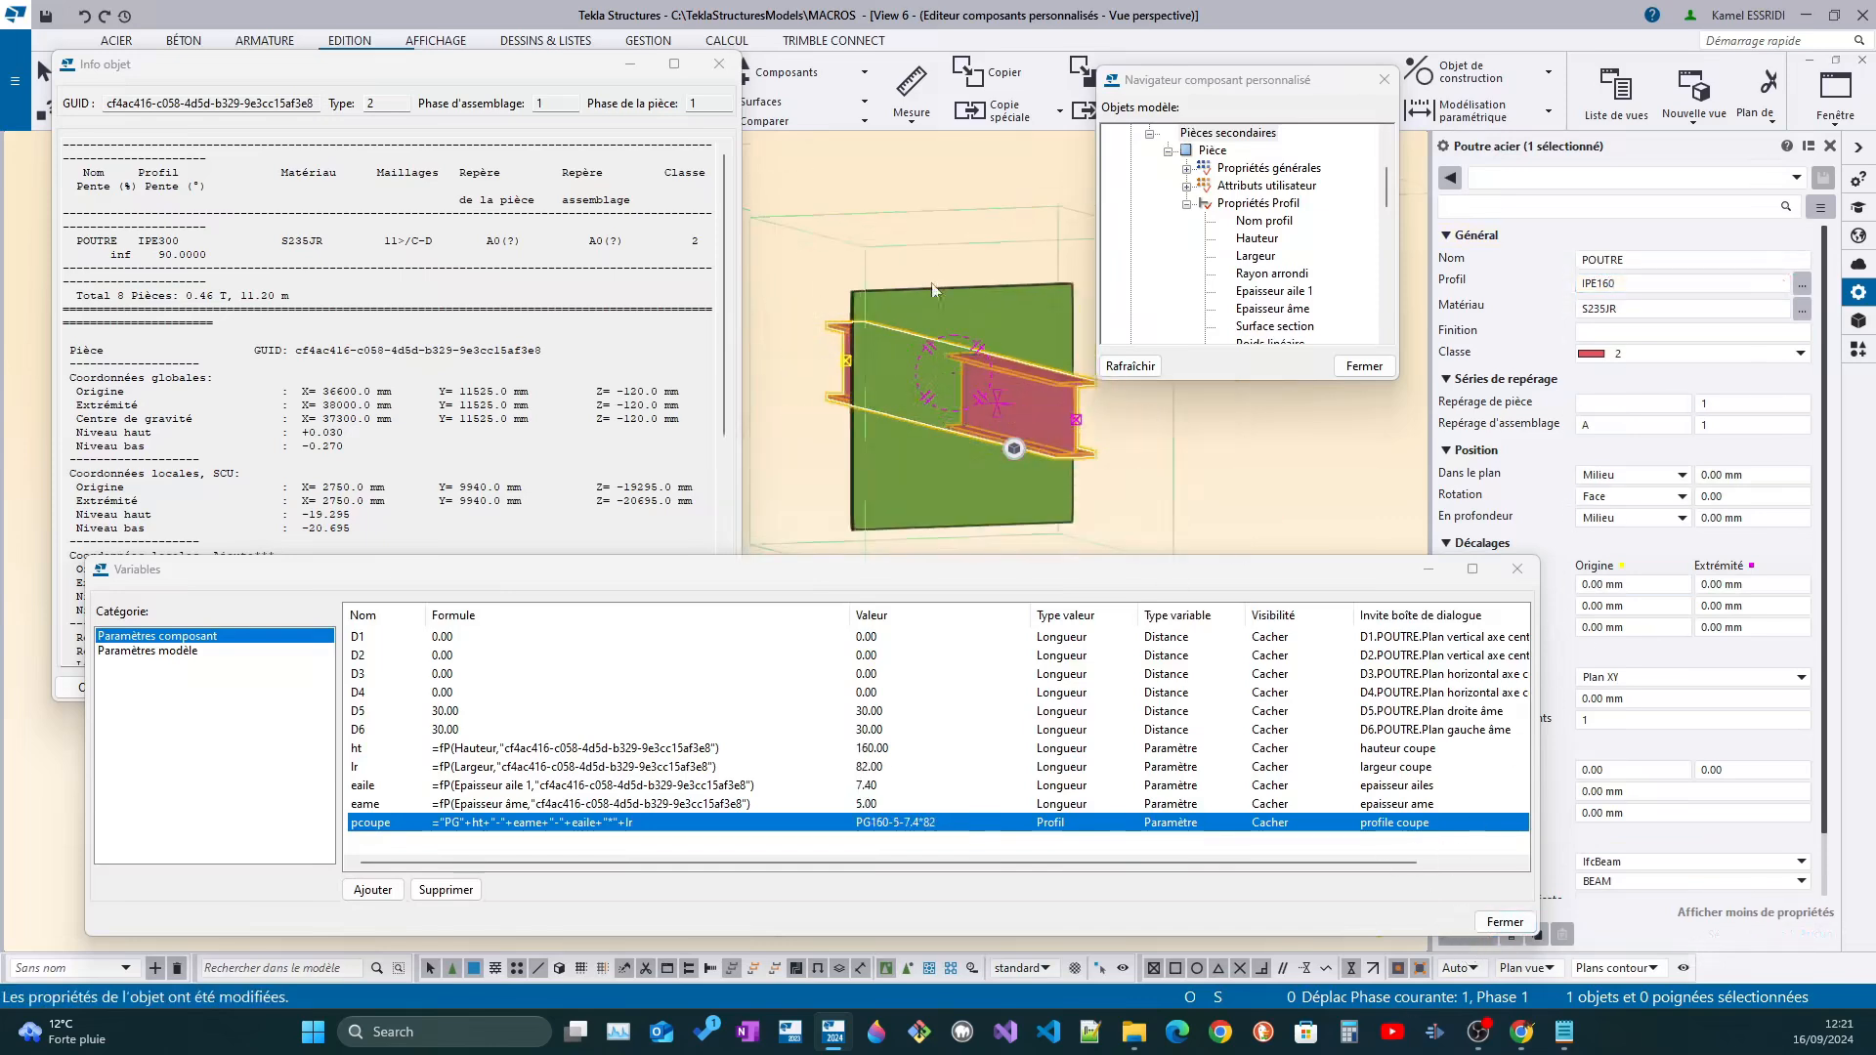
pyautogui.keyDown('ctrl'); pyautogui.moveTo(1002, 436); pyautogui.dragTo(983, 392, button='middle'); pyautogui.keyUp('ctrl')
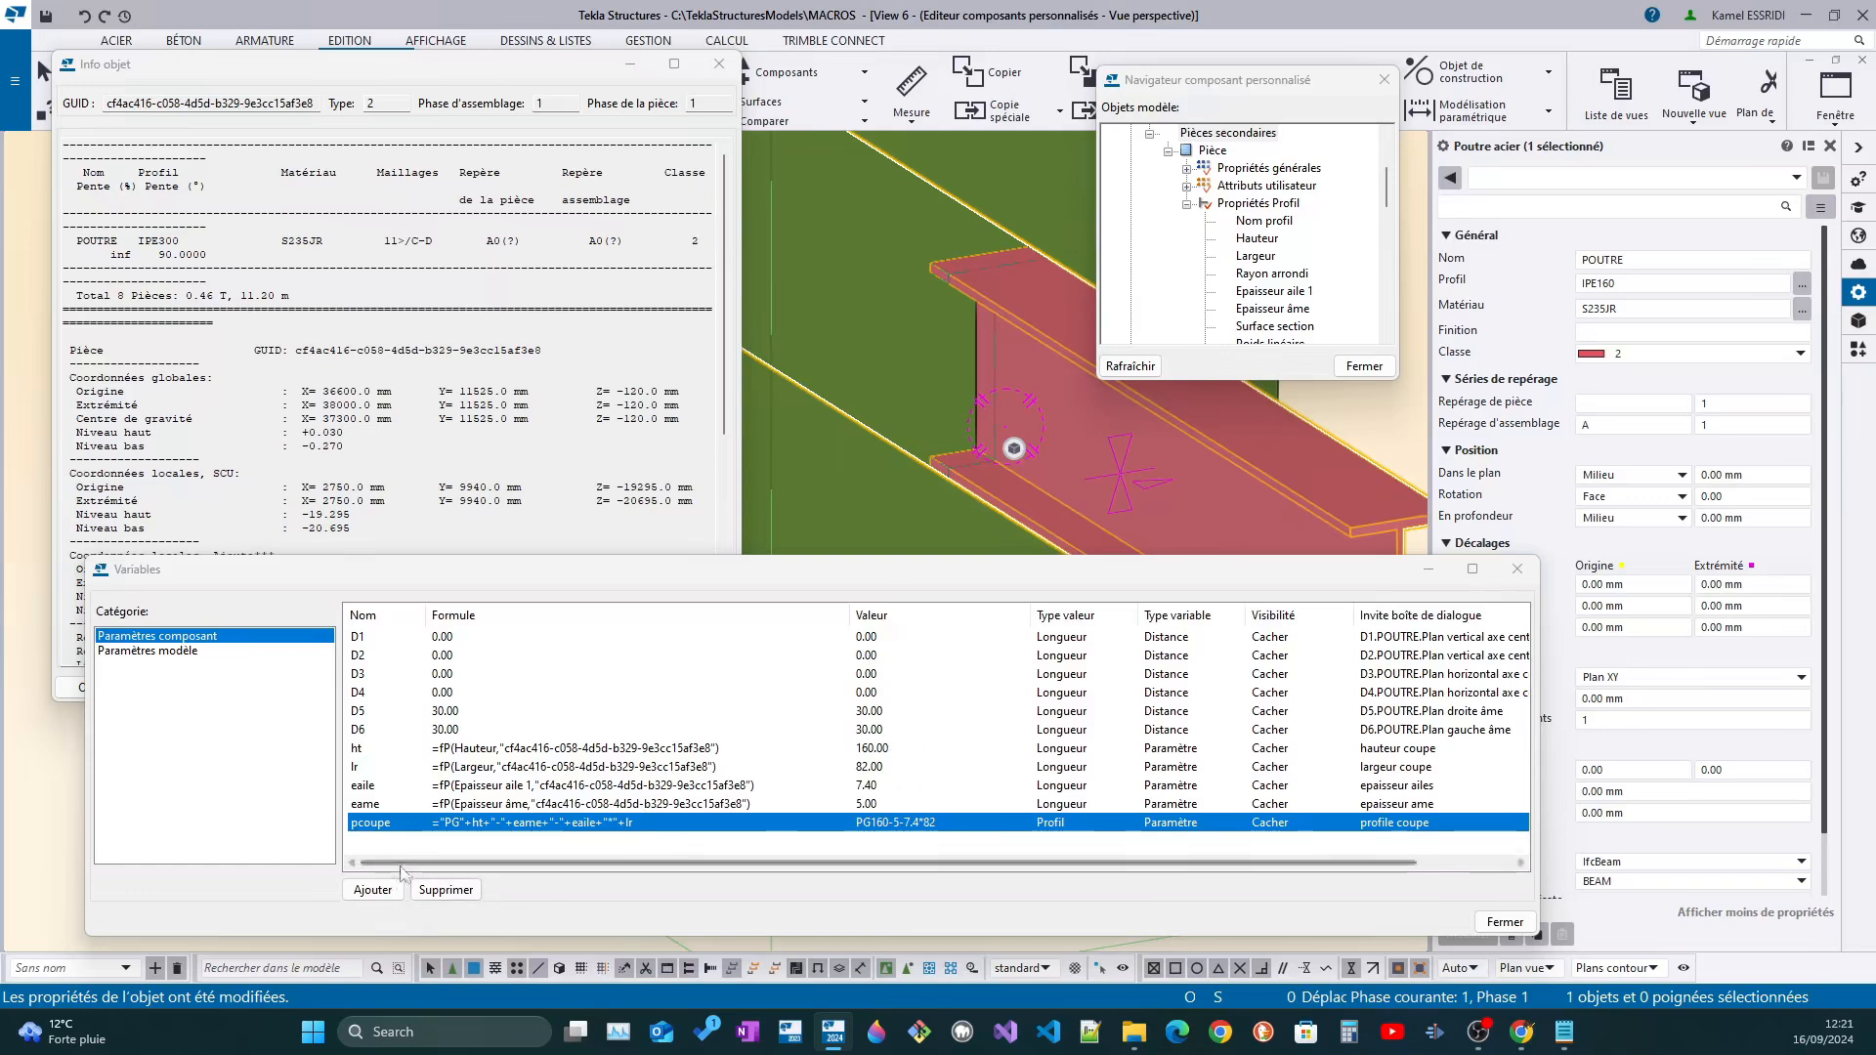
# Add a component variable named j with the dialog prompt "jeu"
pyautogui.click(372, 890)
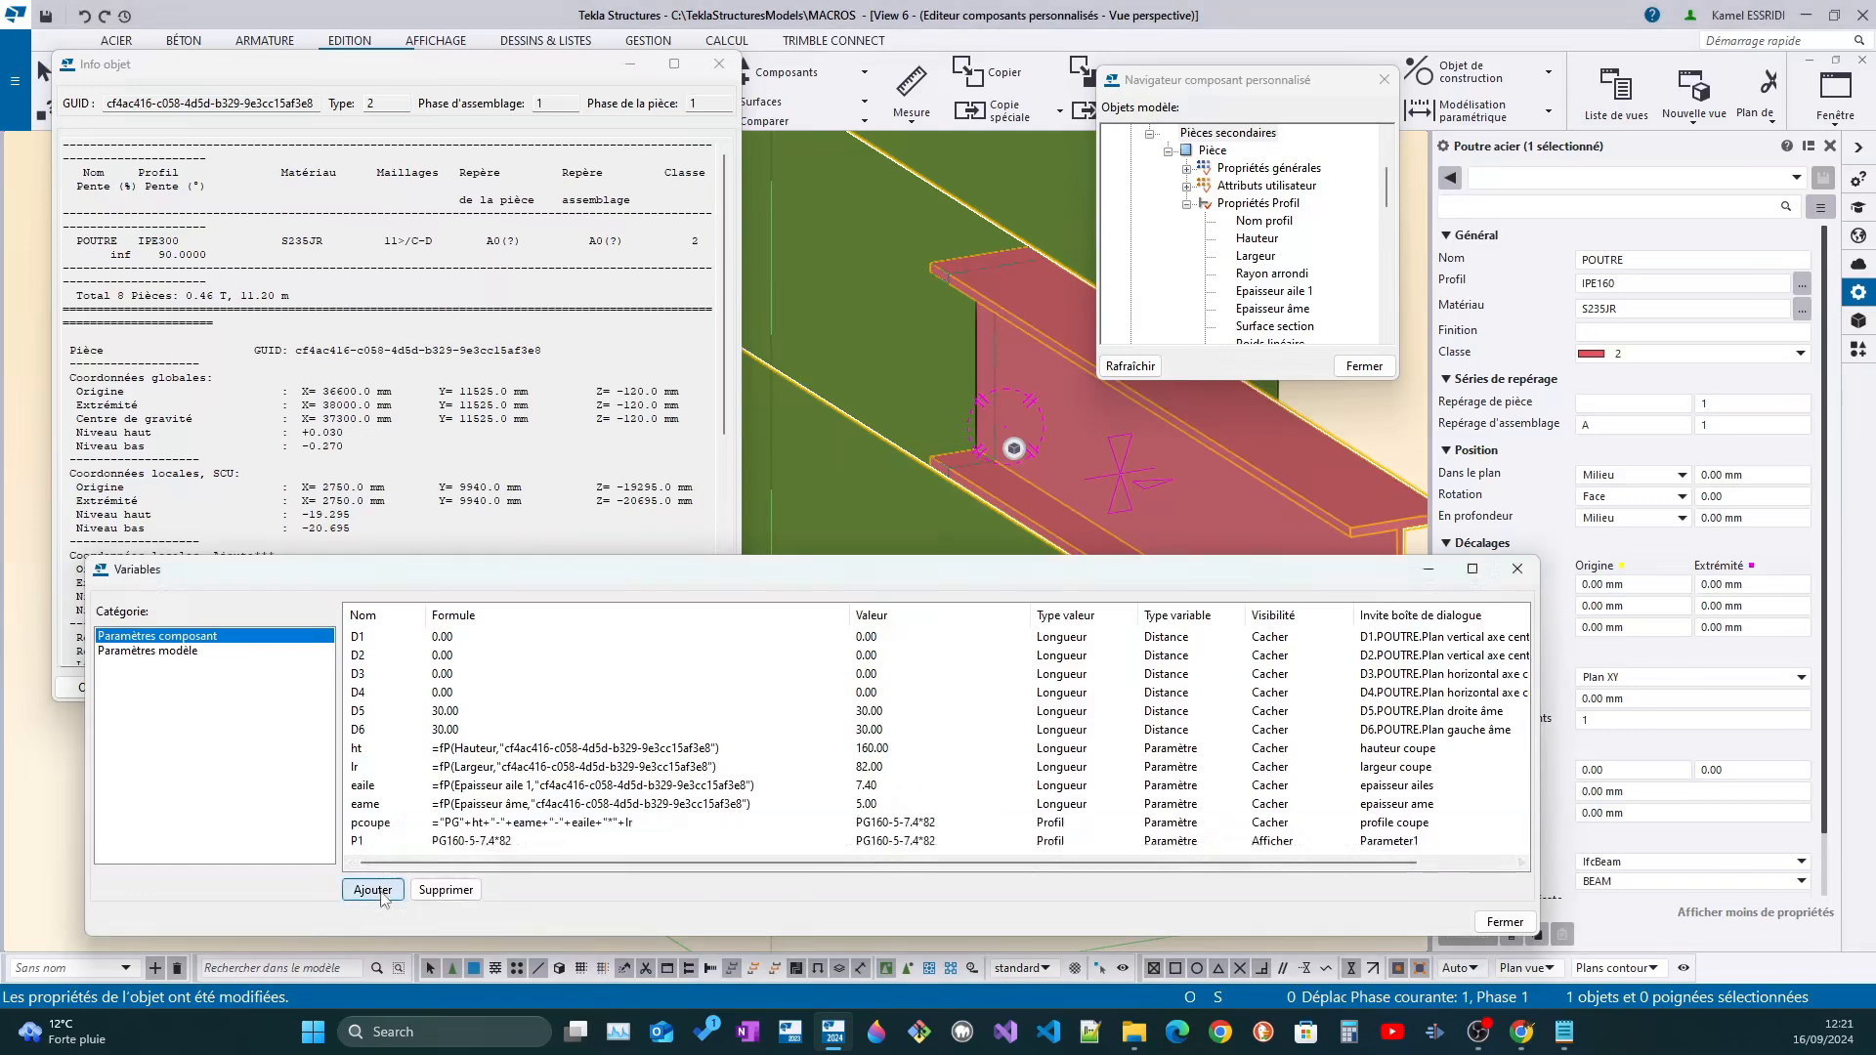
pyautogui.click(354, 844)
pyautogui.write('j')
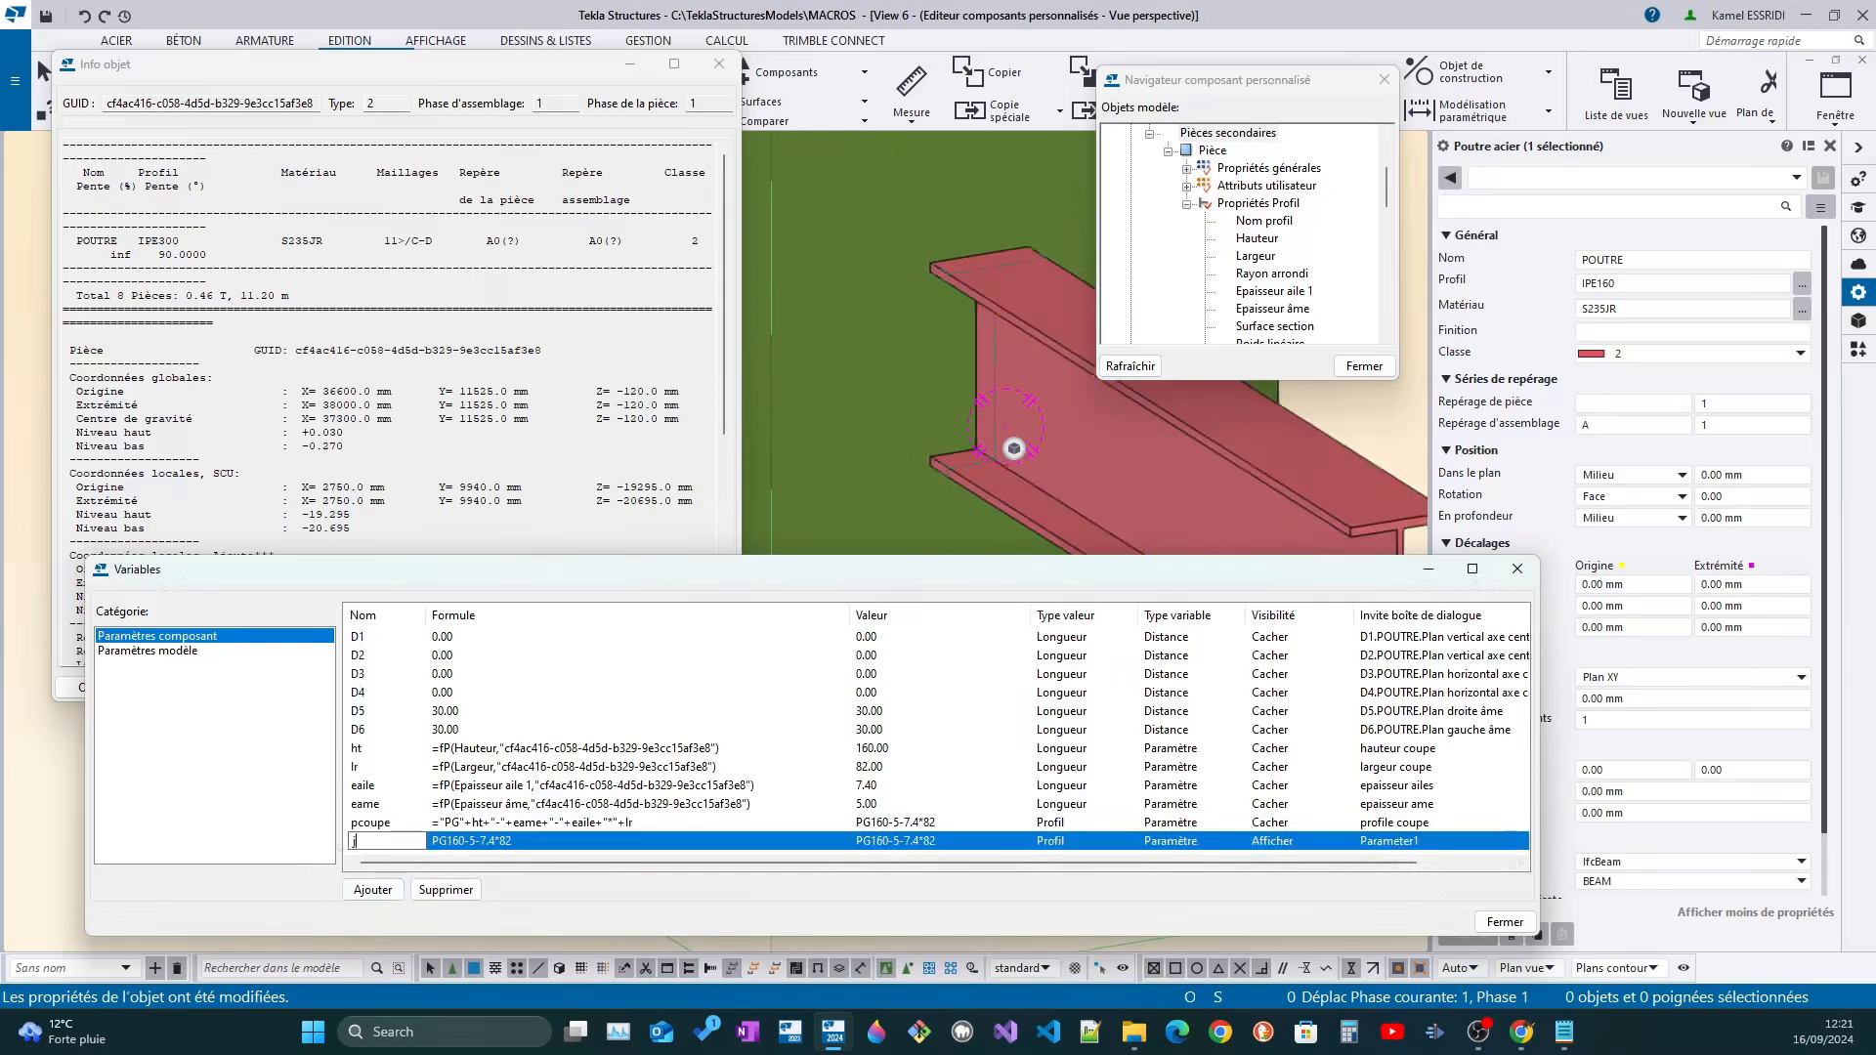
pyautogui.click(1387, 842)
pyautogui.click(1388, 841)
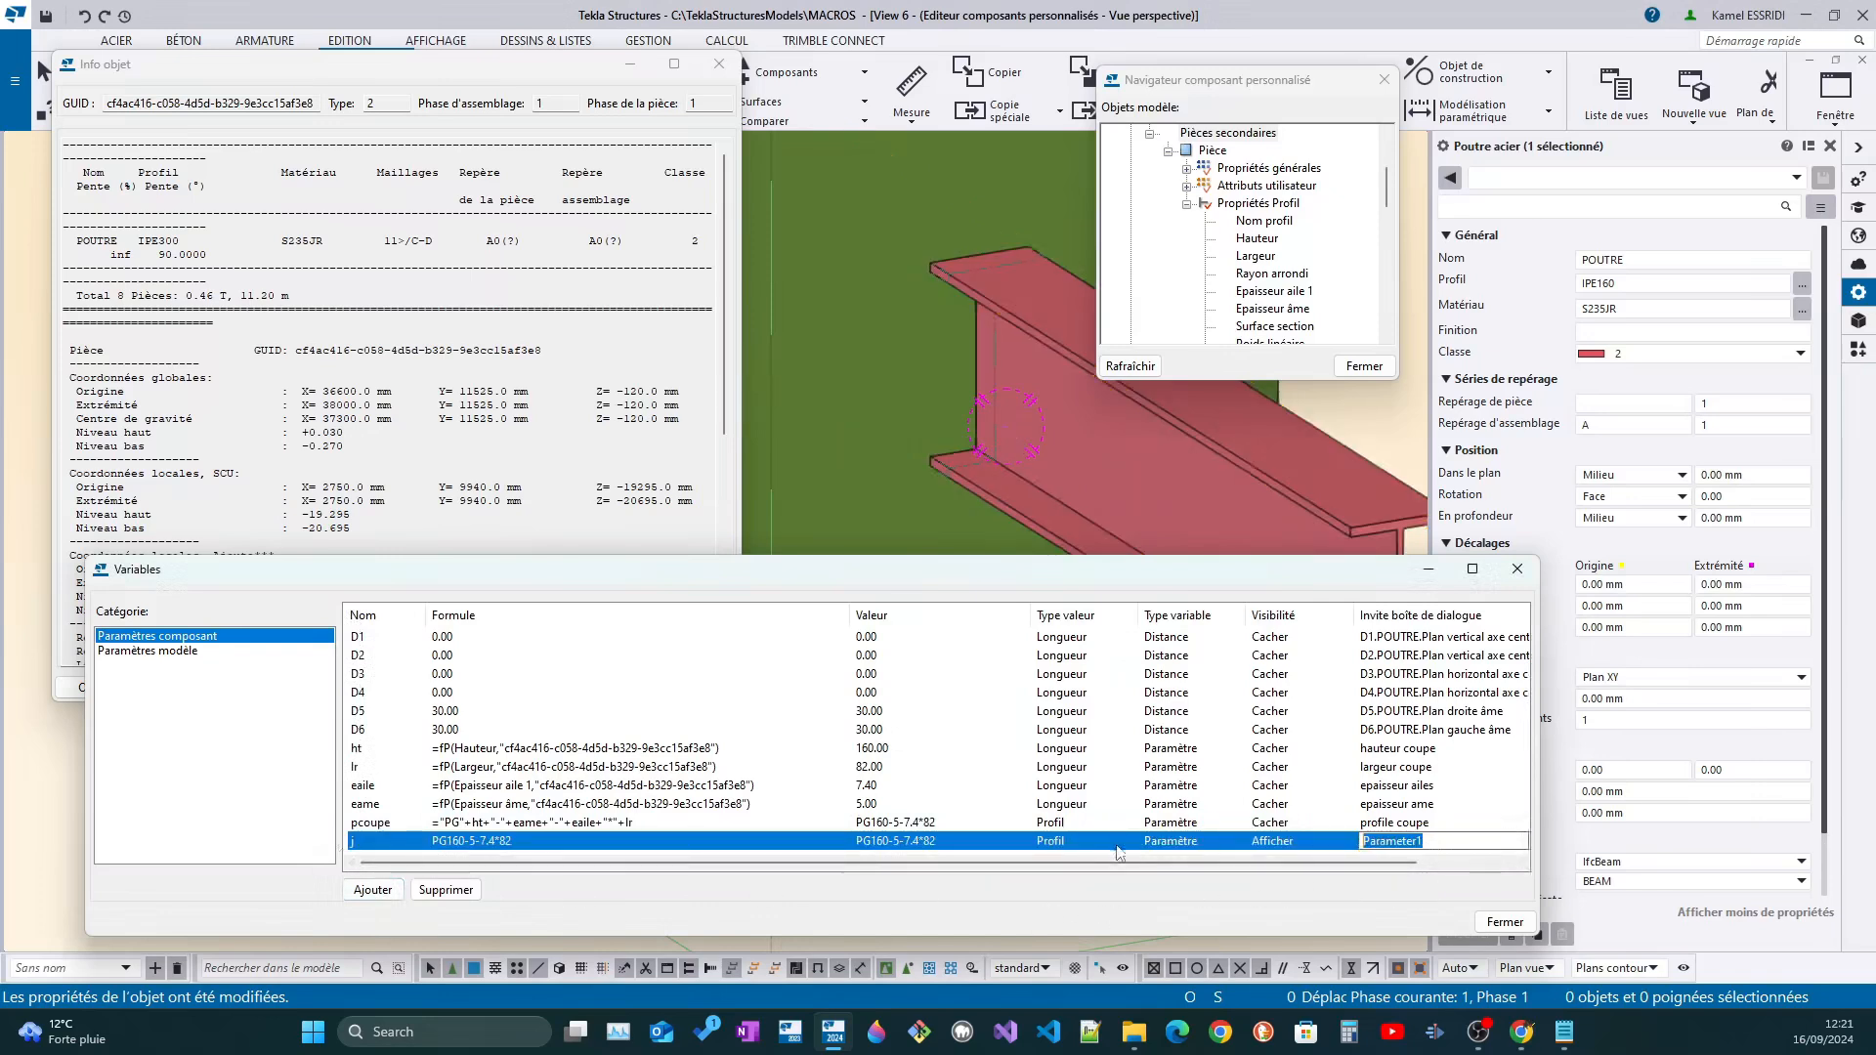
pyautogui.write('jeu')
# Try to set the value type of variable j to Longueur
pyautogui.click(1065, 845)
pyautogui.click(1069, 842)
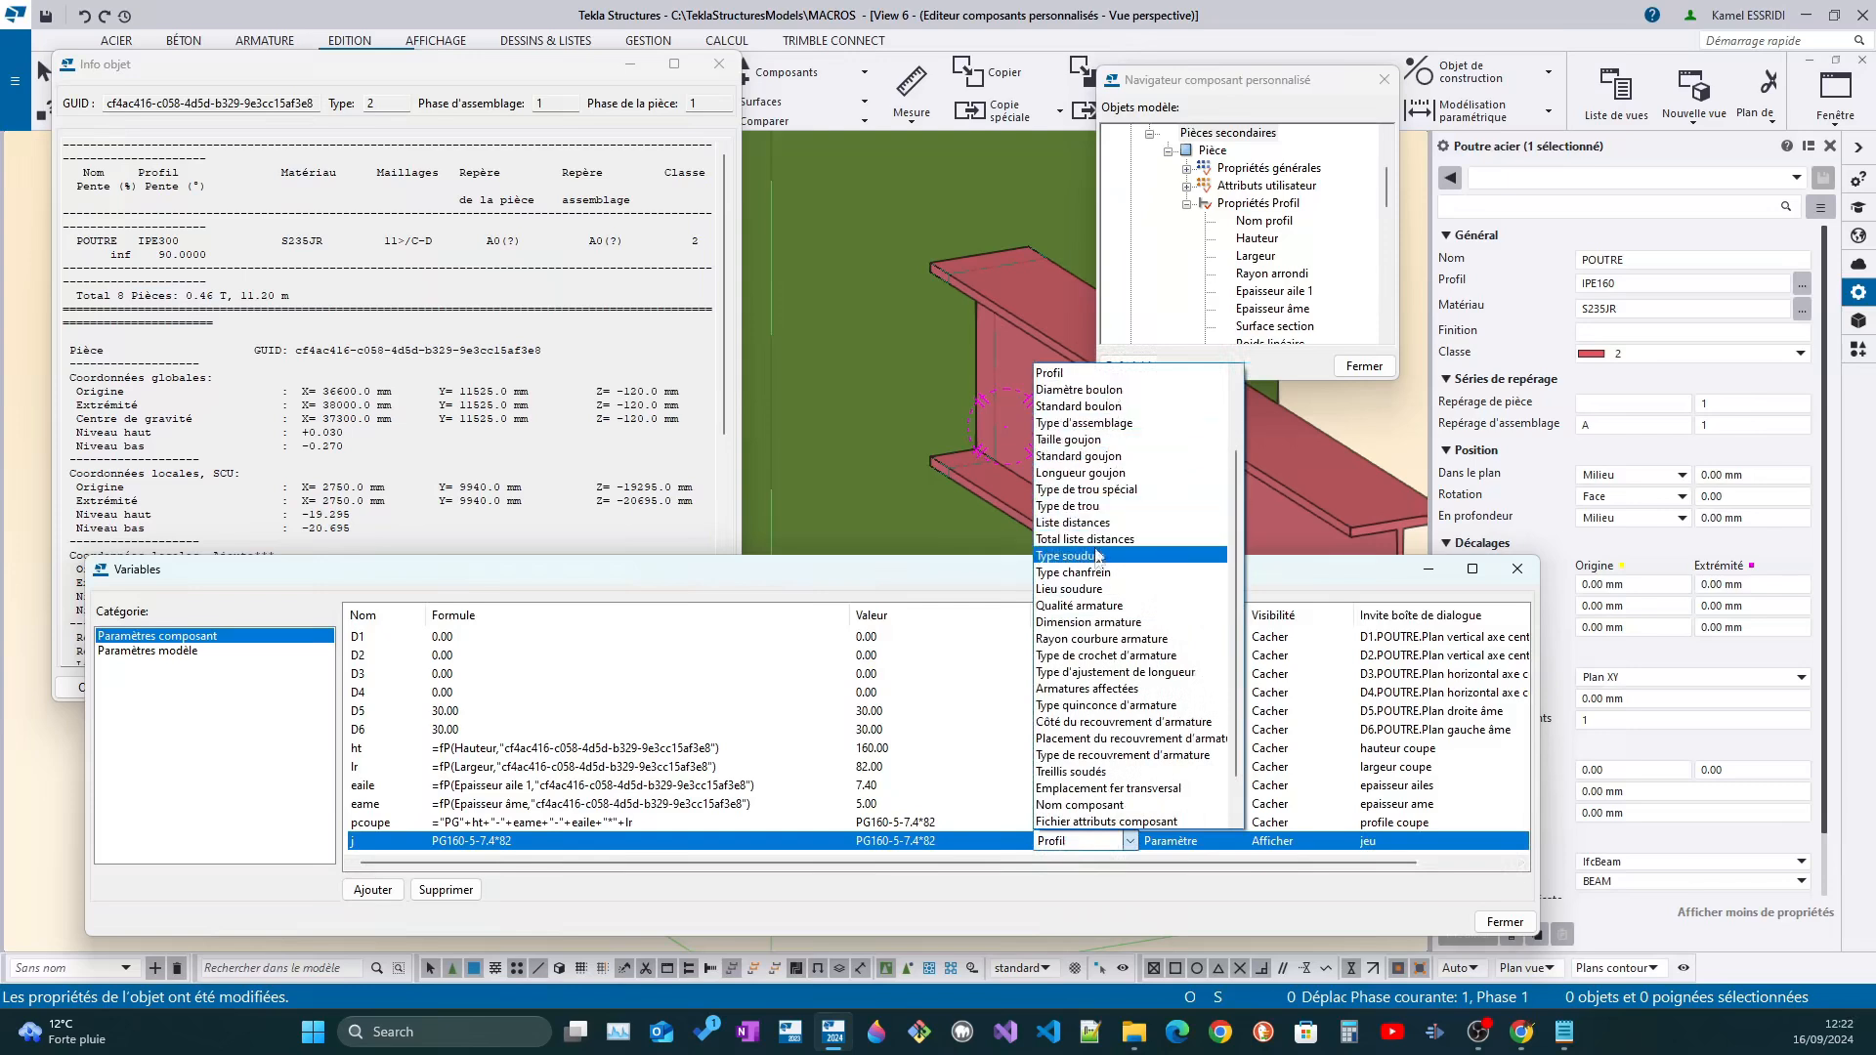
pyautogui.scroll(-1, 1114, 772)
pyautogui.scroll(2, 1117, 787)
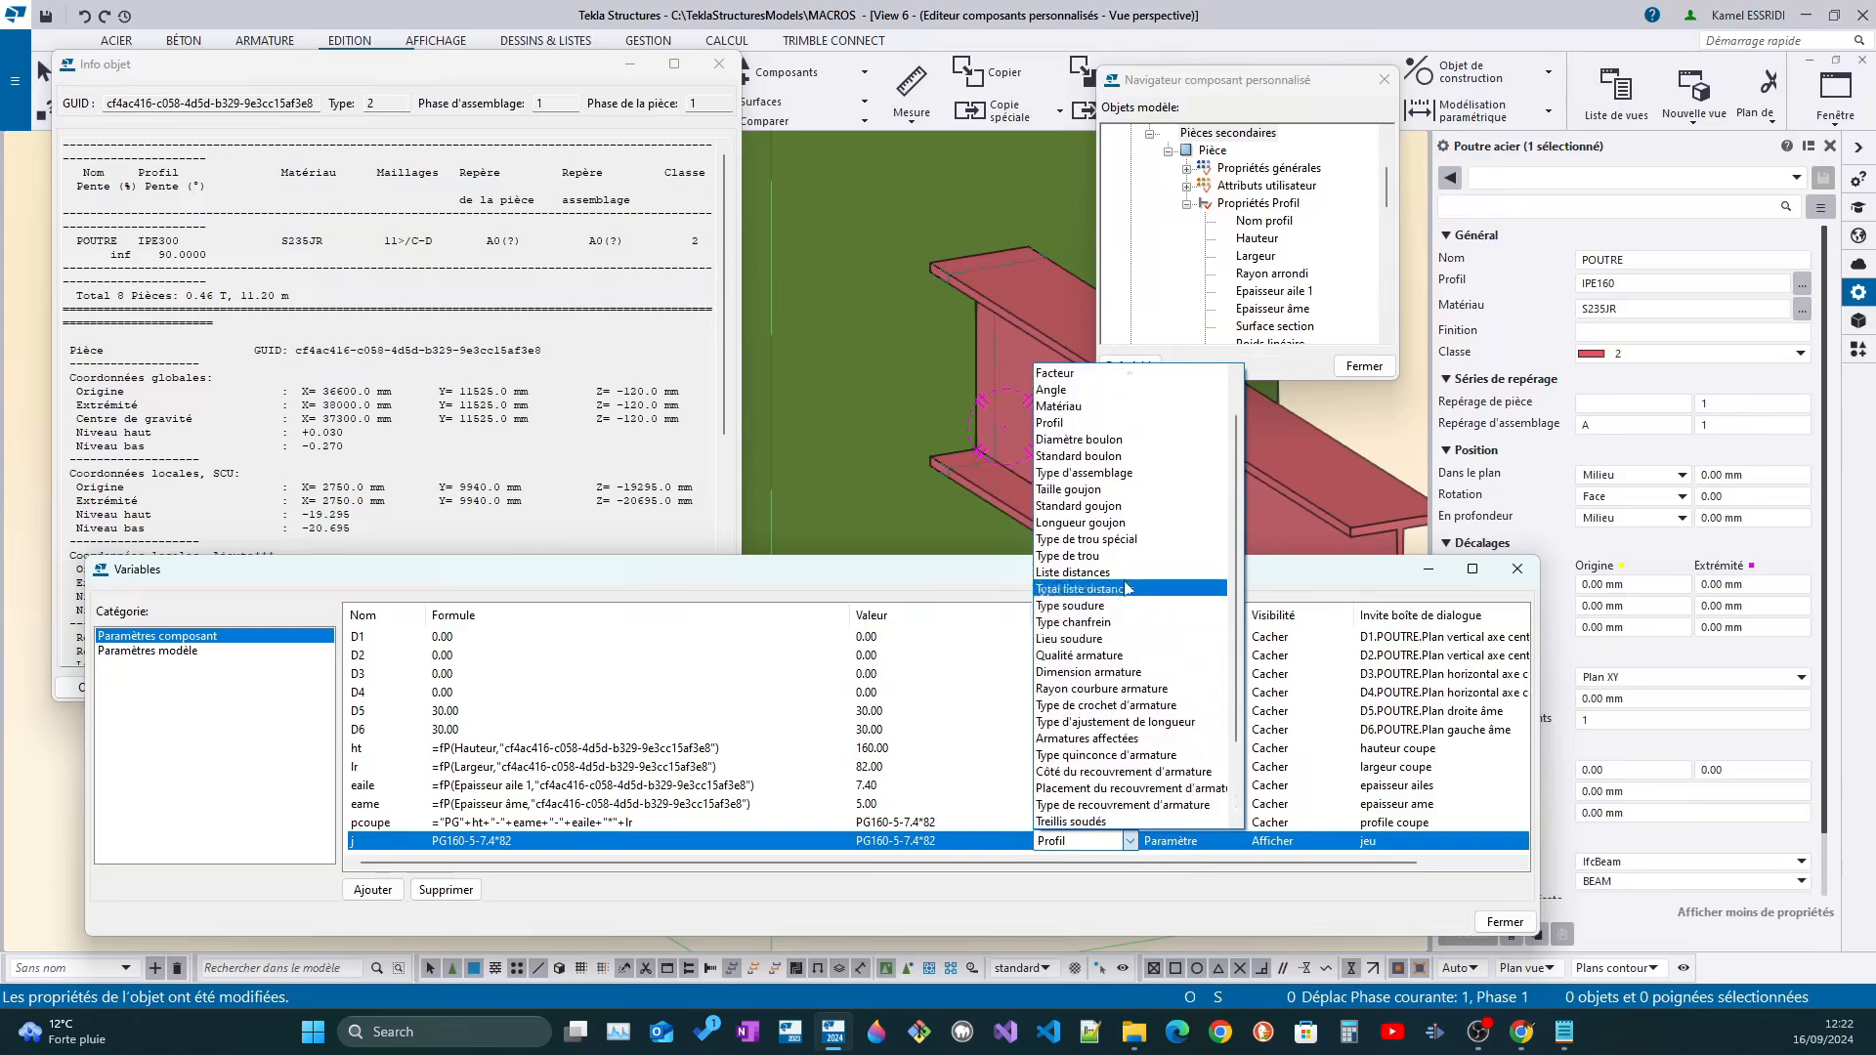
pyautogui.scroll(1, 1124, 586)
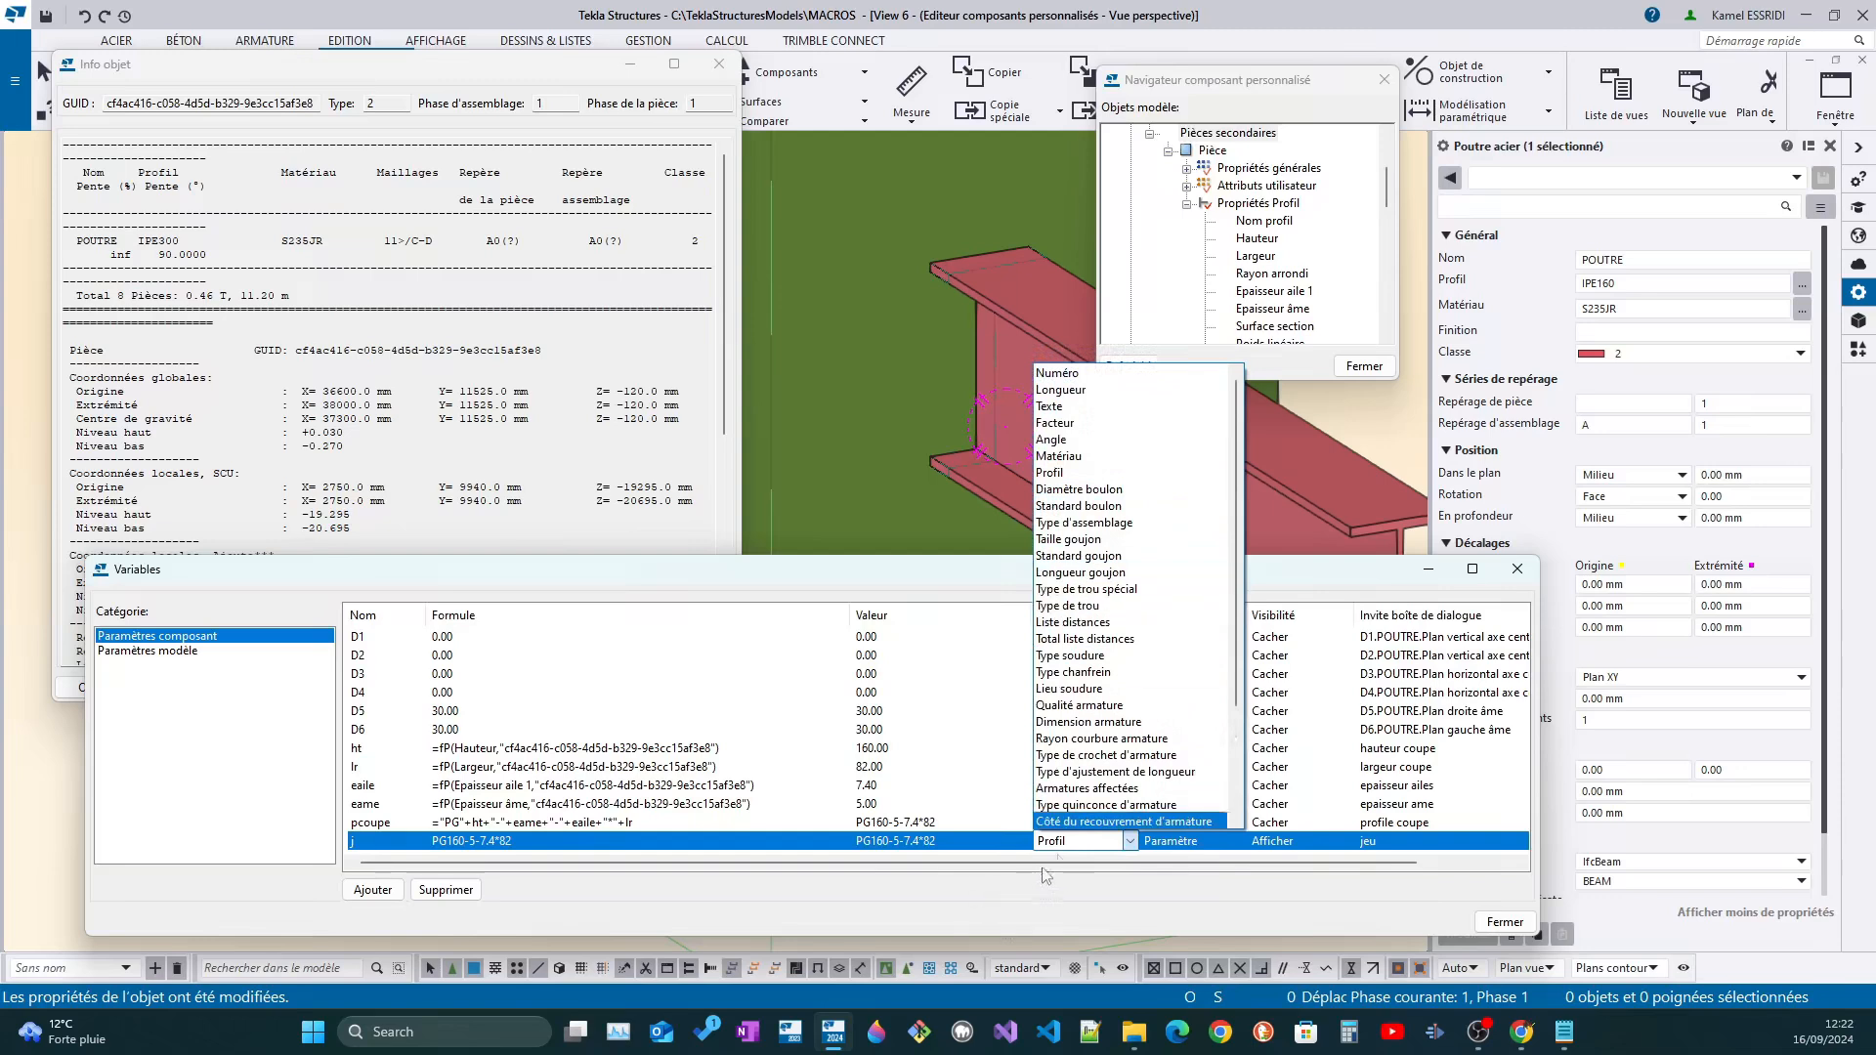
pyautogui.press('l')
pyautogui.press('l')
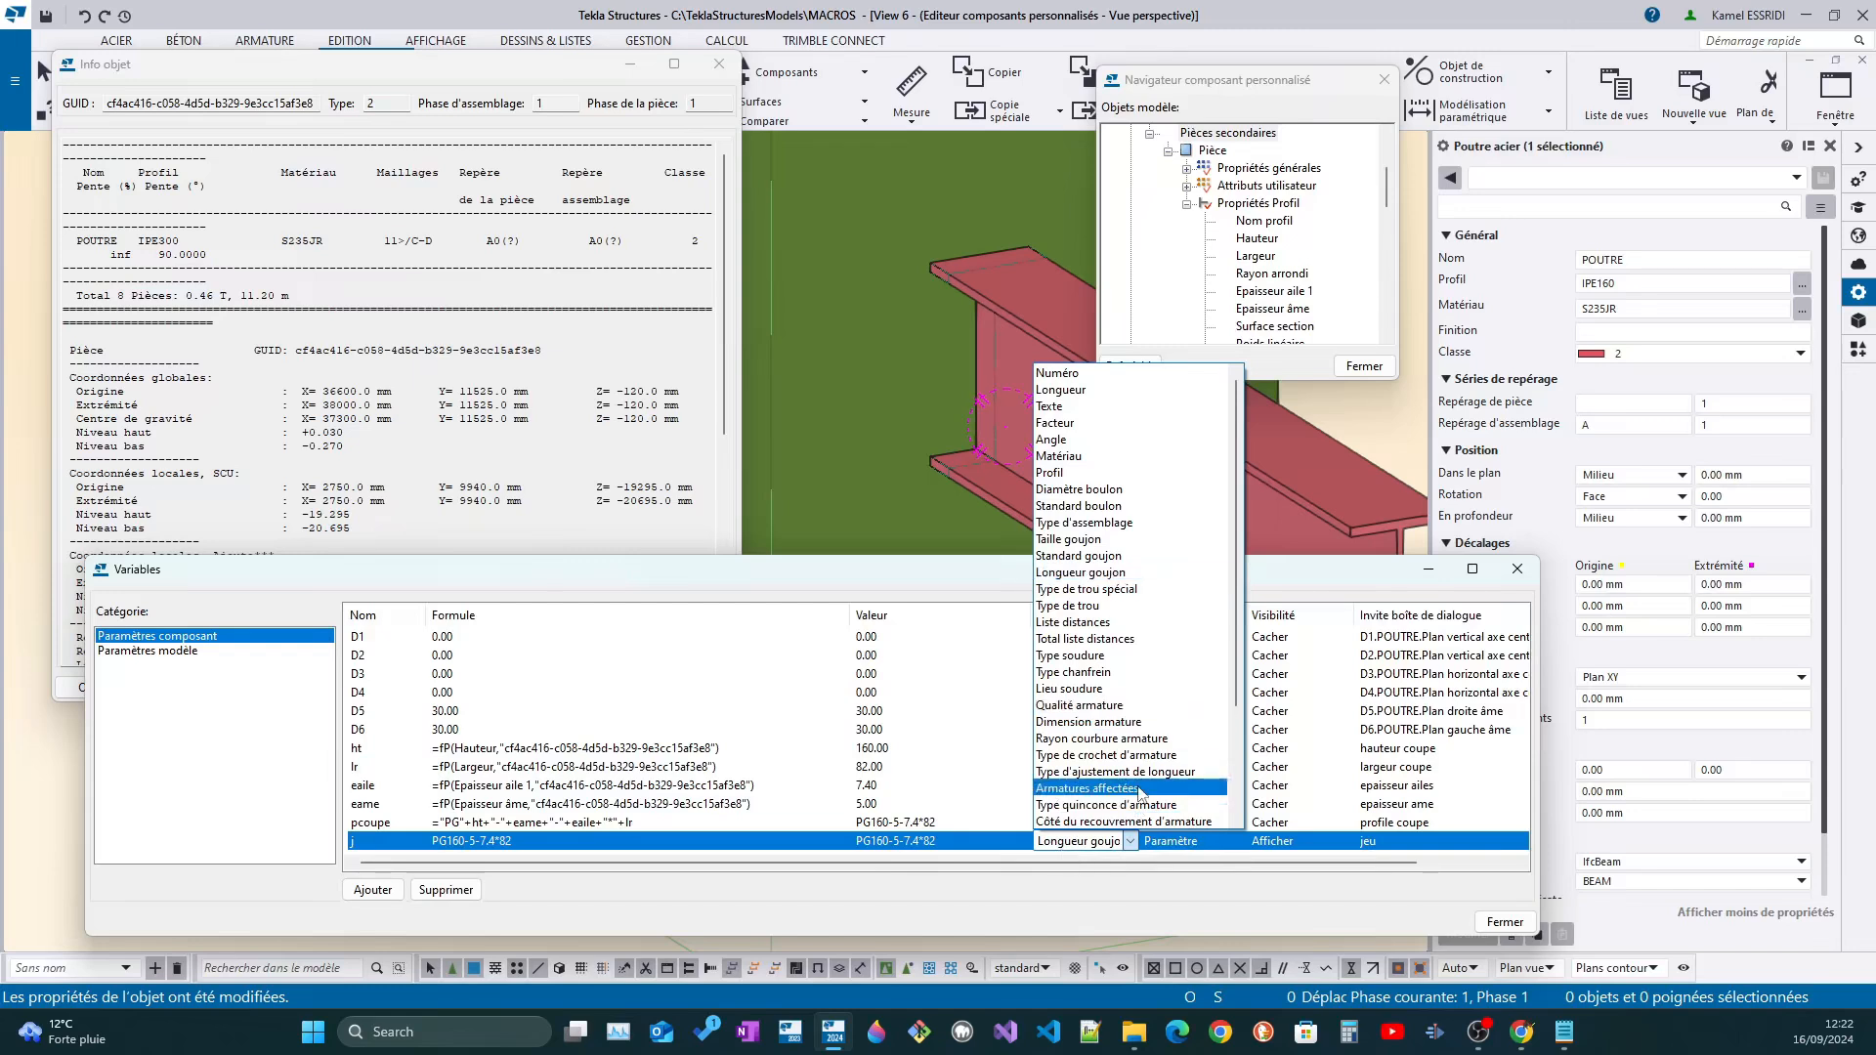
pyautogui.press('l')
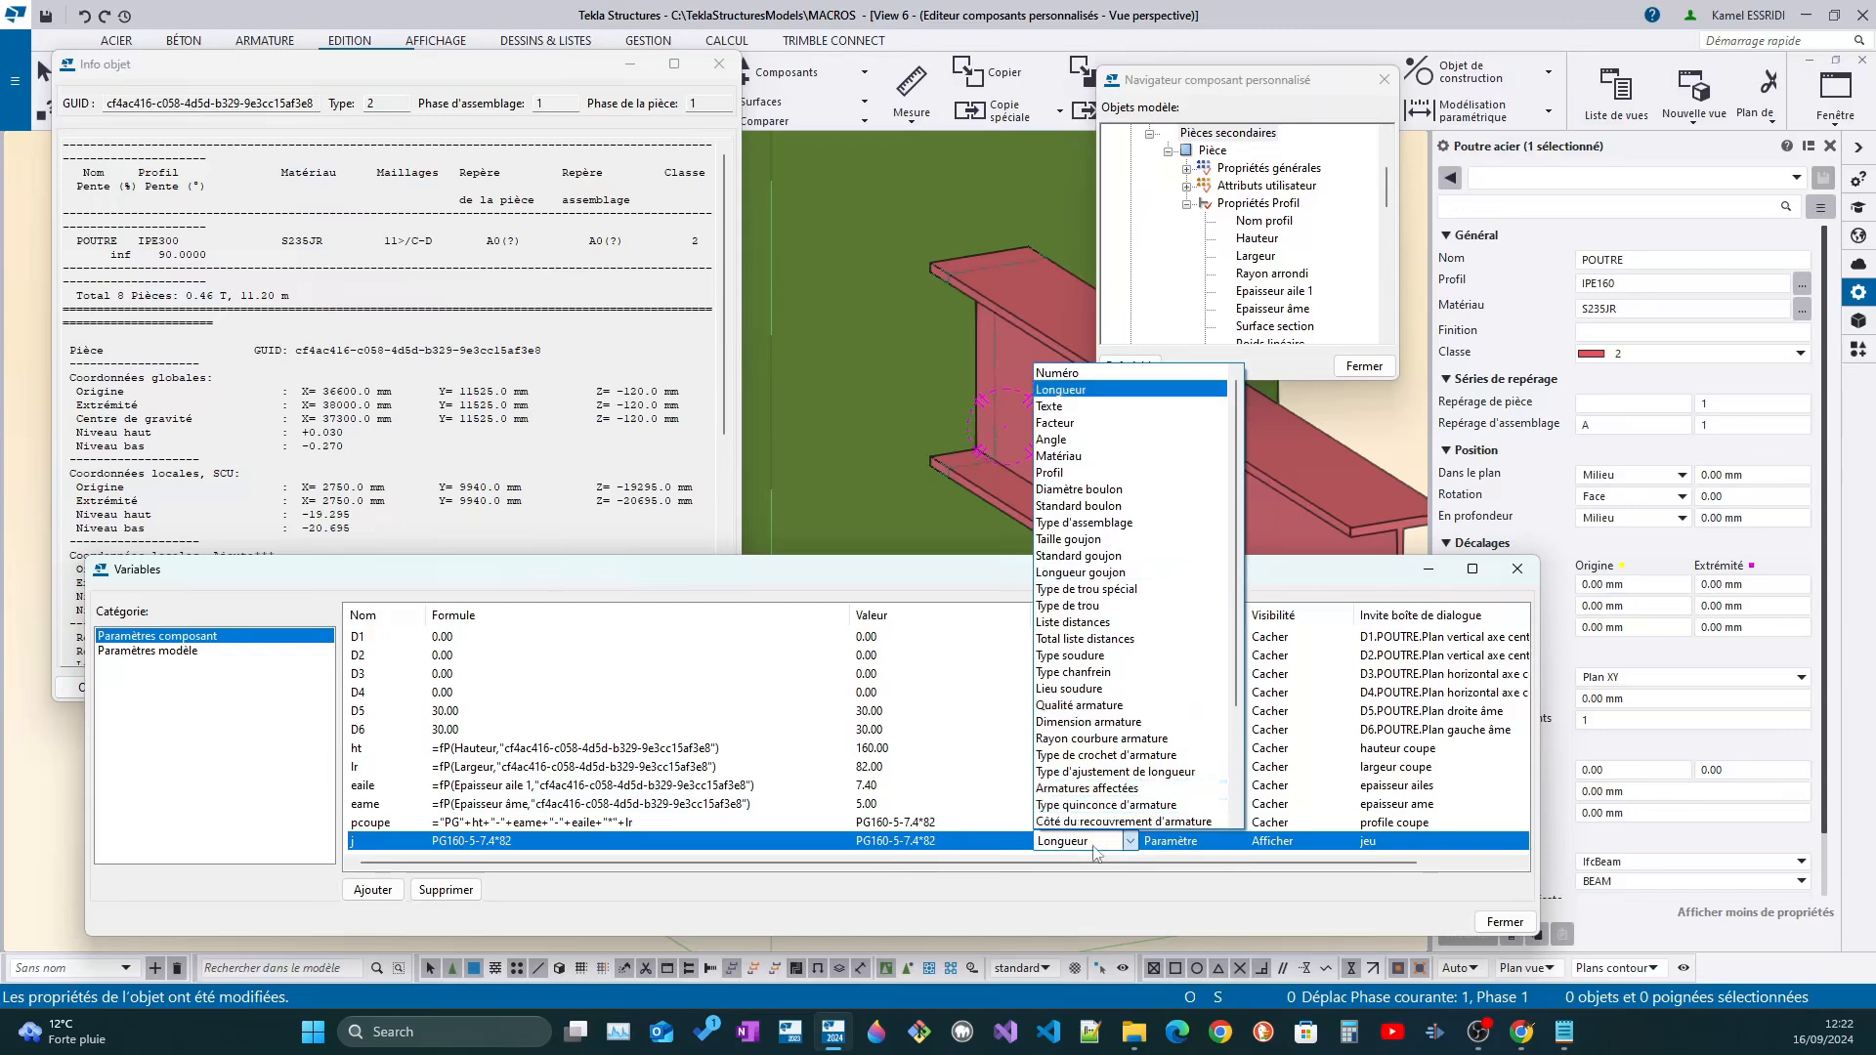
pyautogui.click(1080, 861)
pyautogui.press('p')
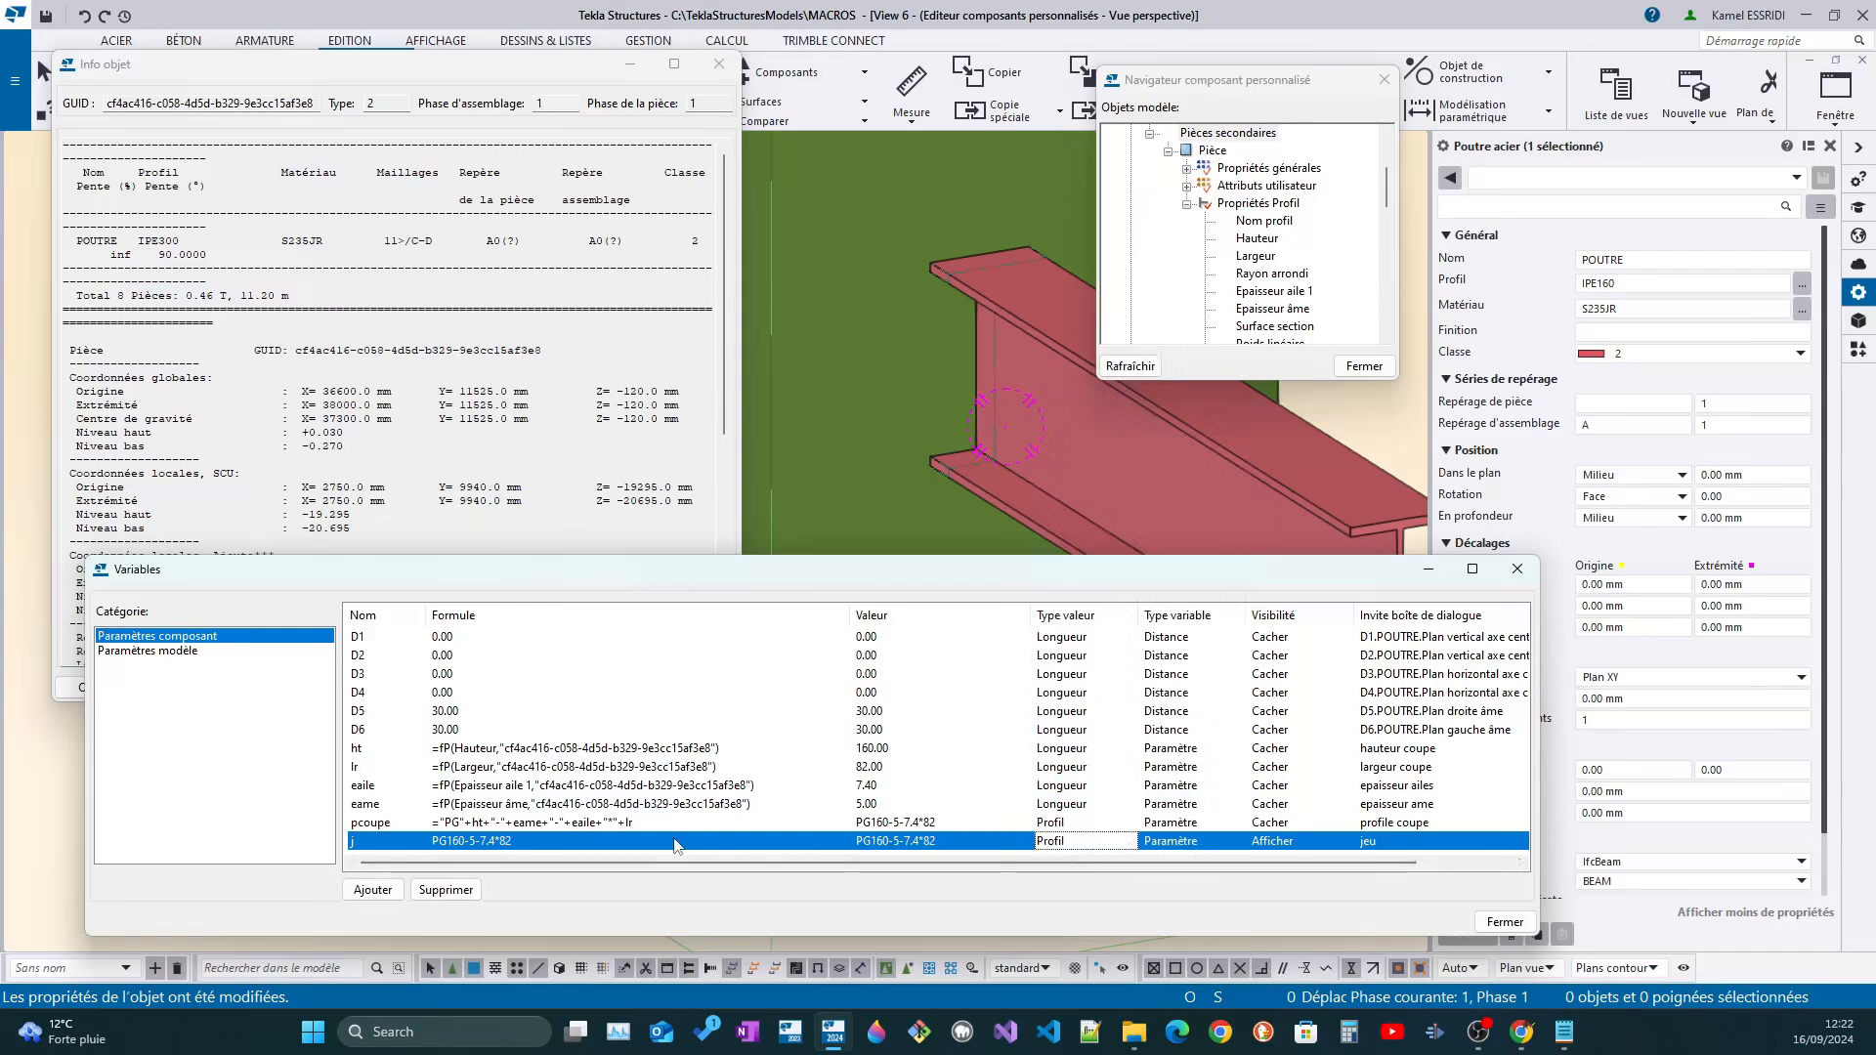
# Set the formula of variable j to 0
pyautogui.click(604, 842)
pyautogui.moveTo(550, 842); pyautogui.dragTo(352, 822)
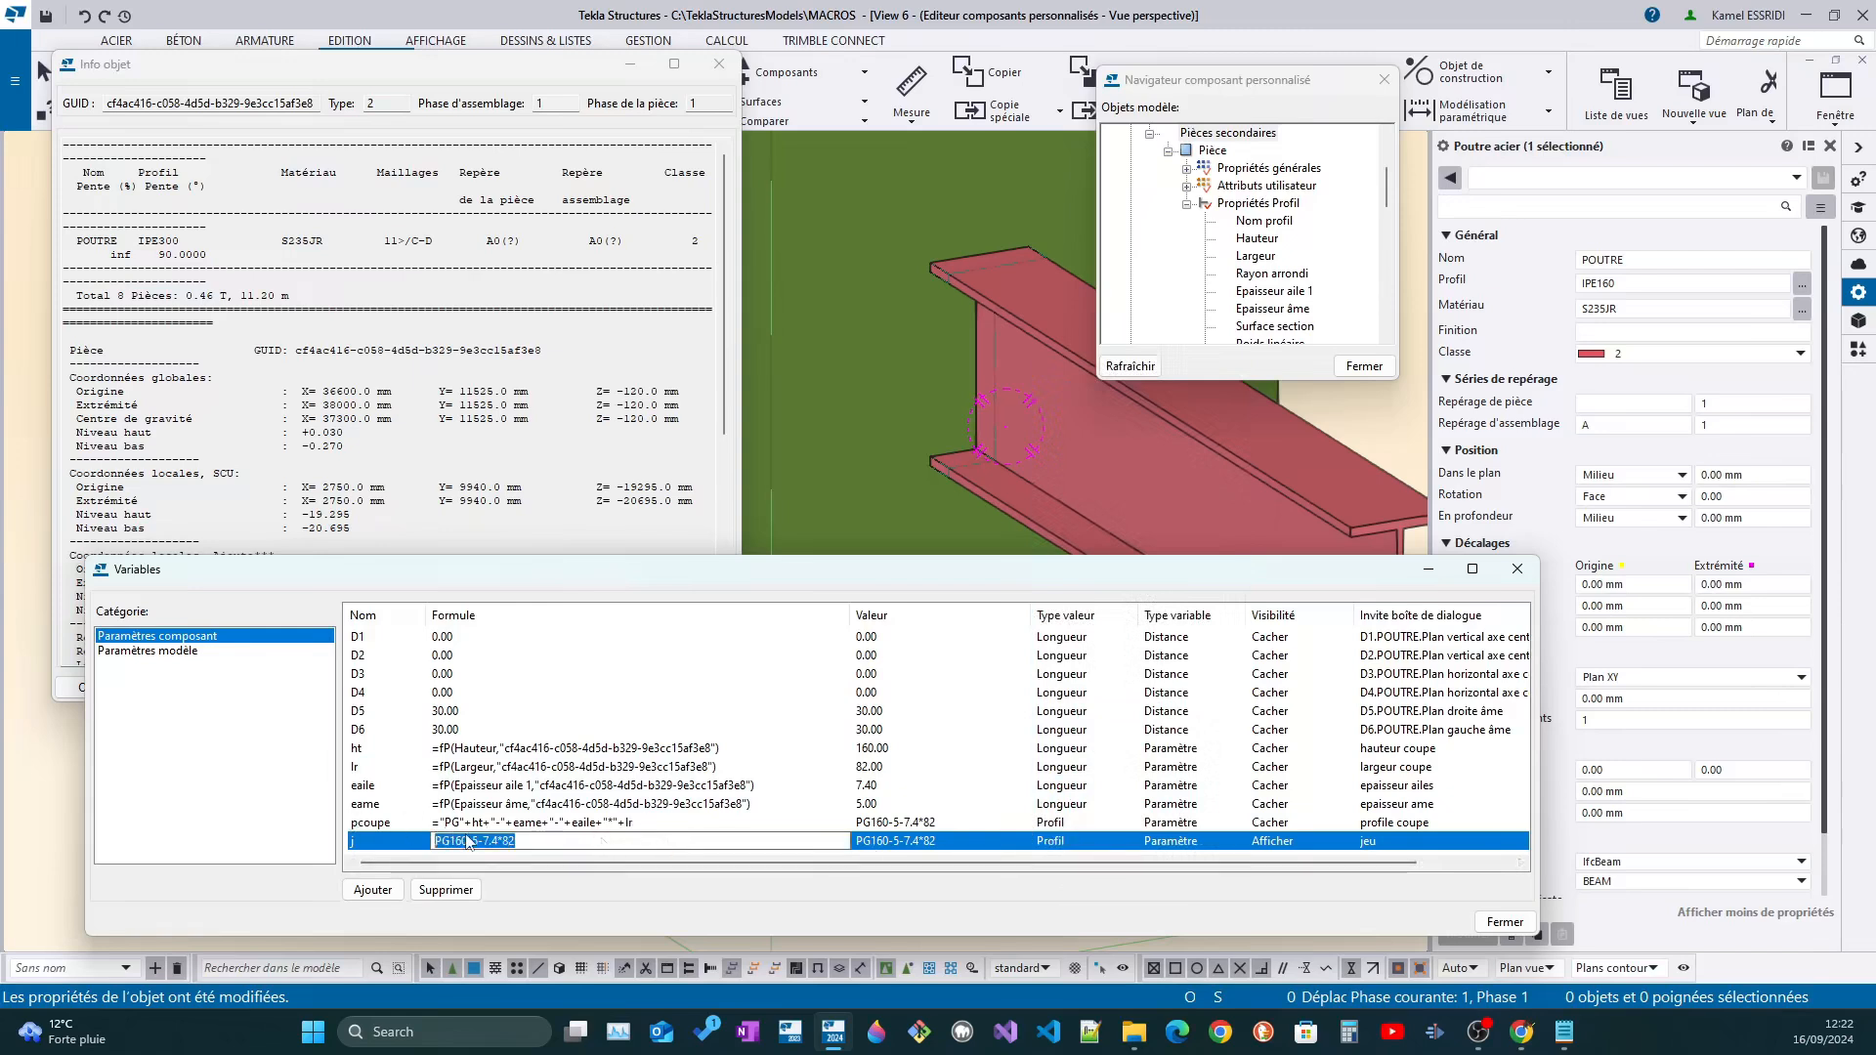
pyautogui.write('0')
pyautogui.press('Return')
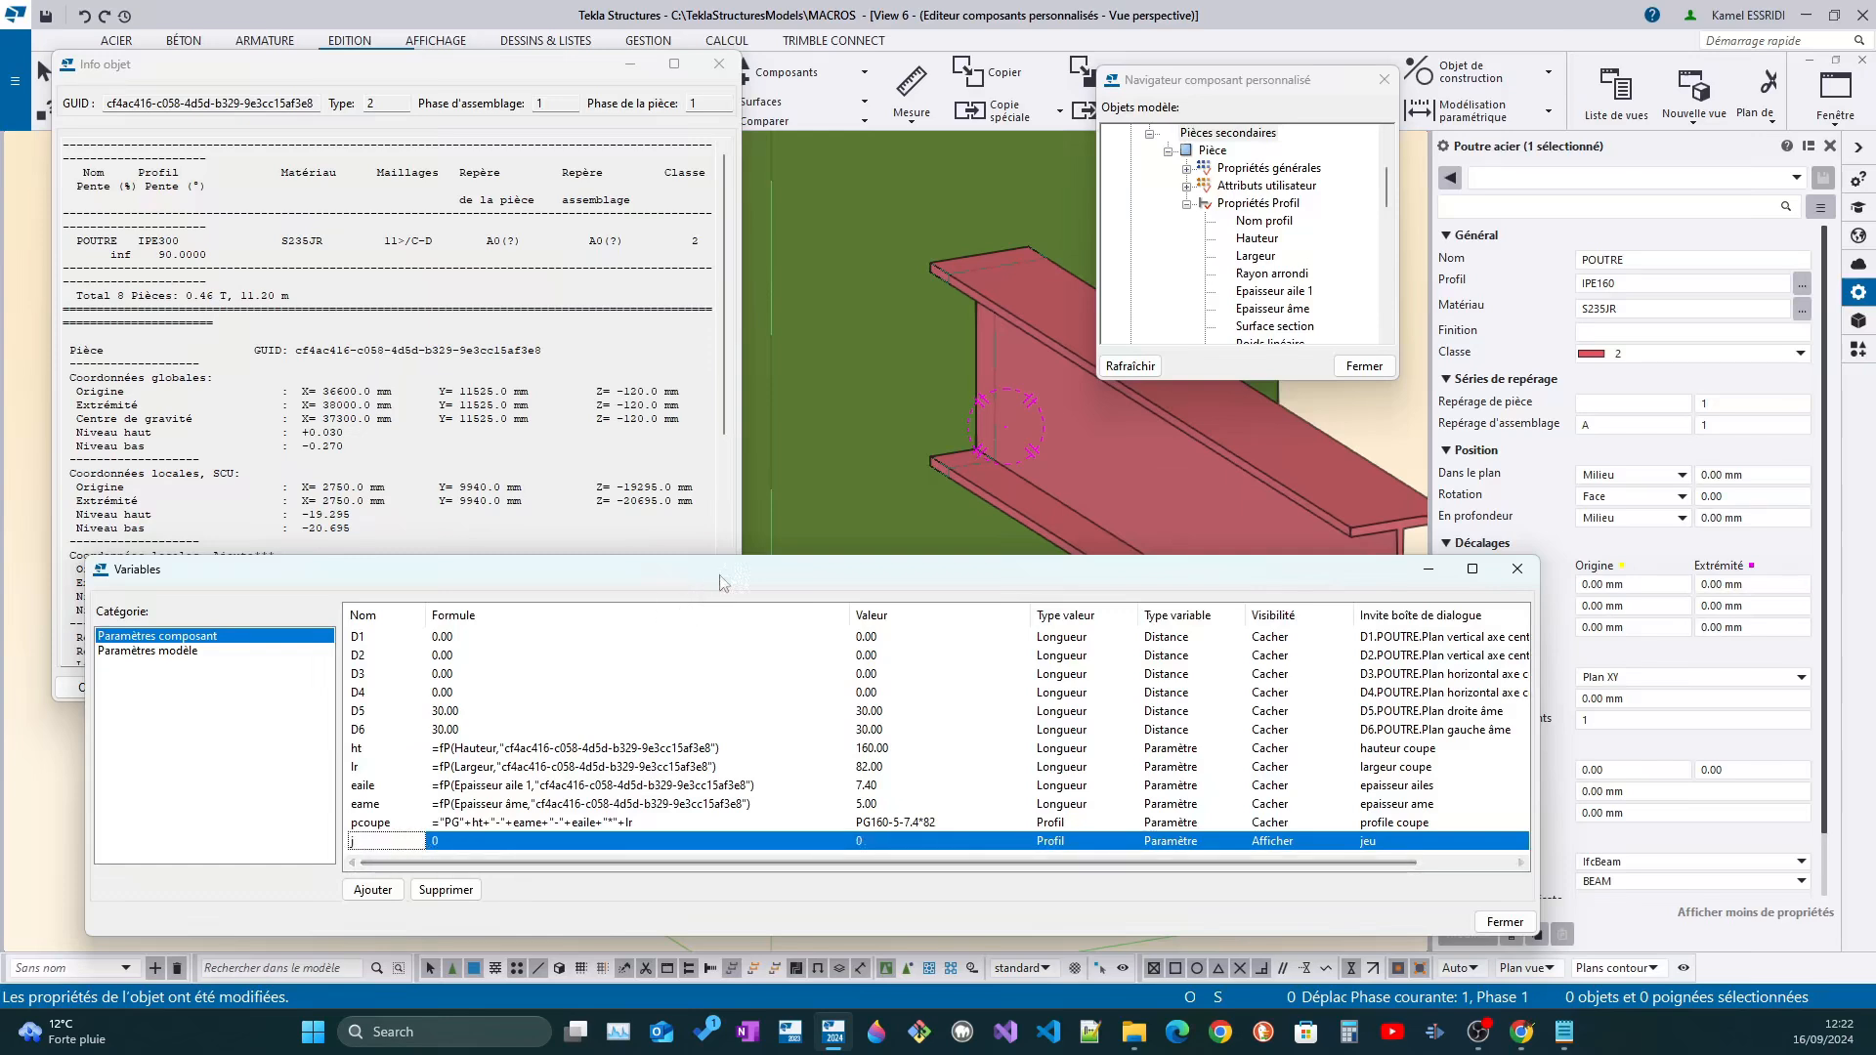
# Move the Variables window clear of the lower model area and open the formula of variable ht for editing
pyautogui.moveTo(723, 584); pyautogui.dragTo(927, 458)
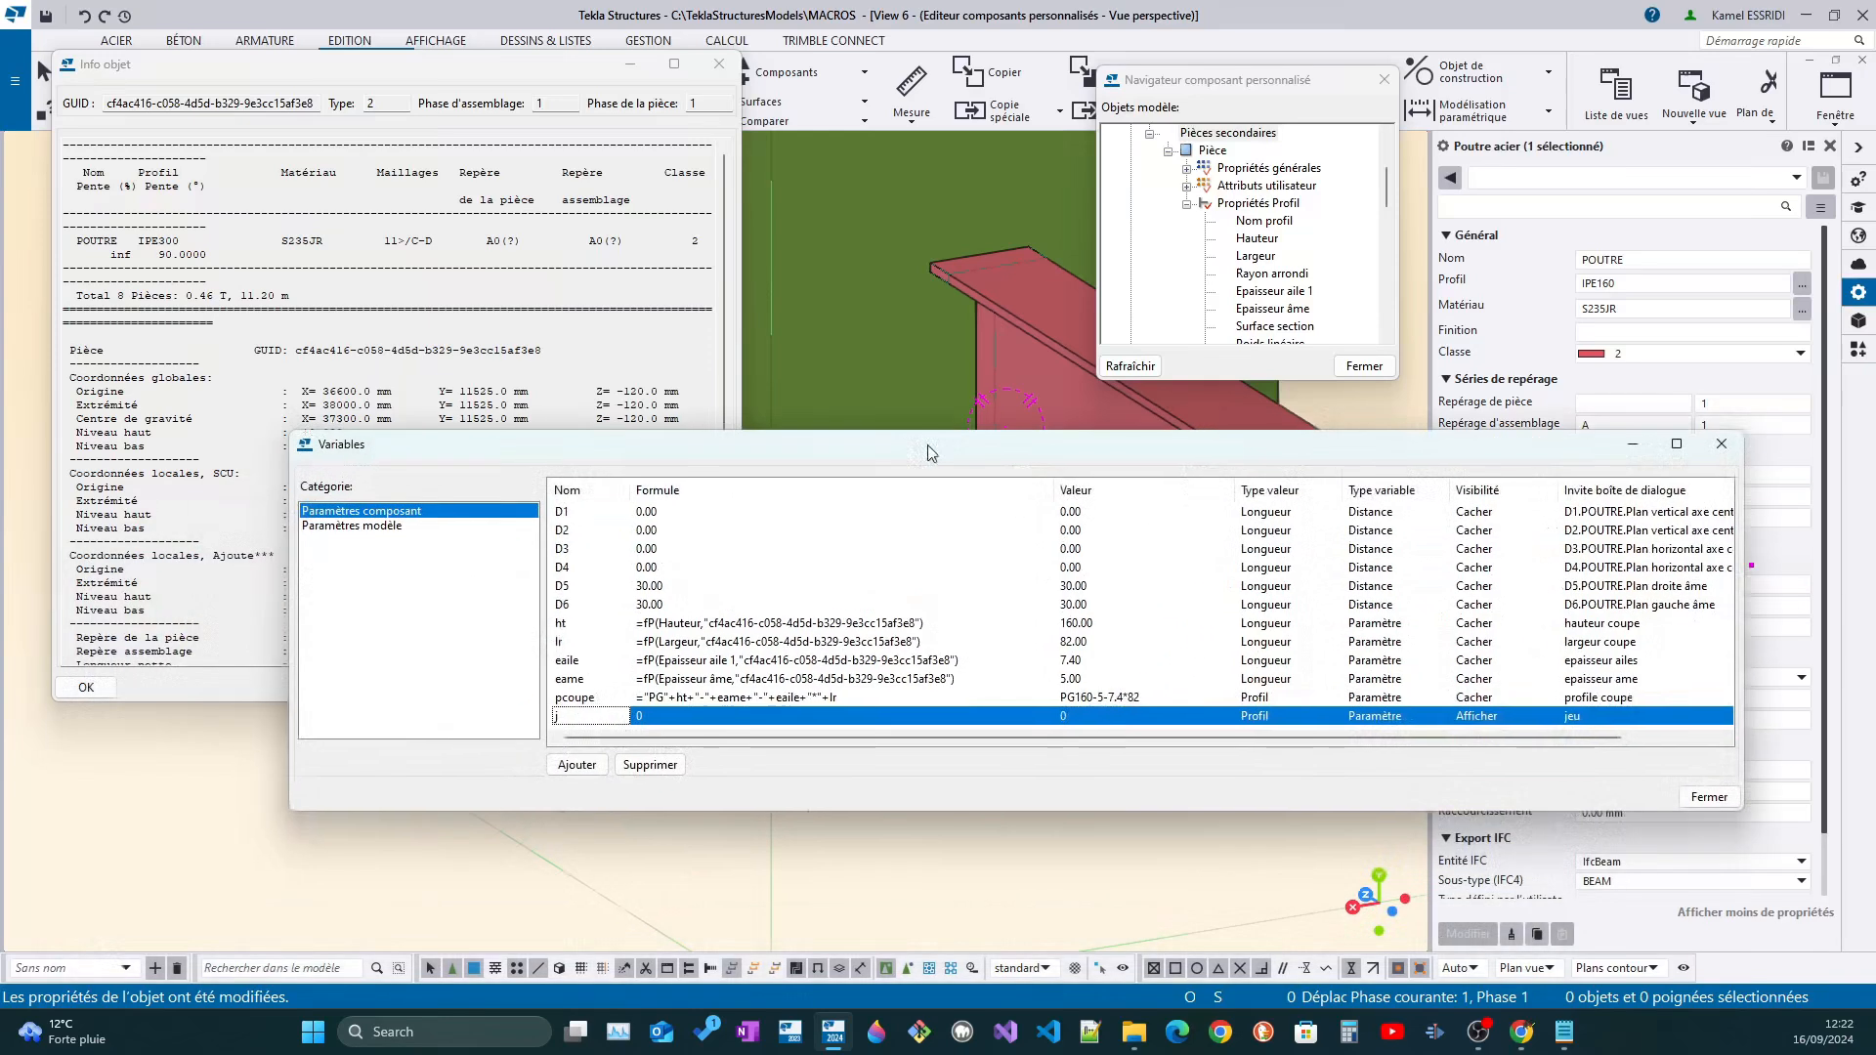
pyautogui.doubleClick(956, 626)
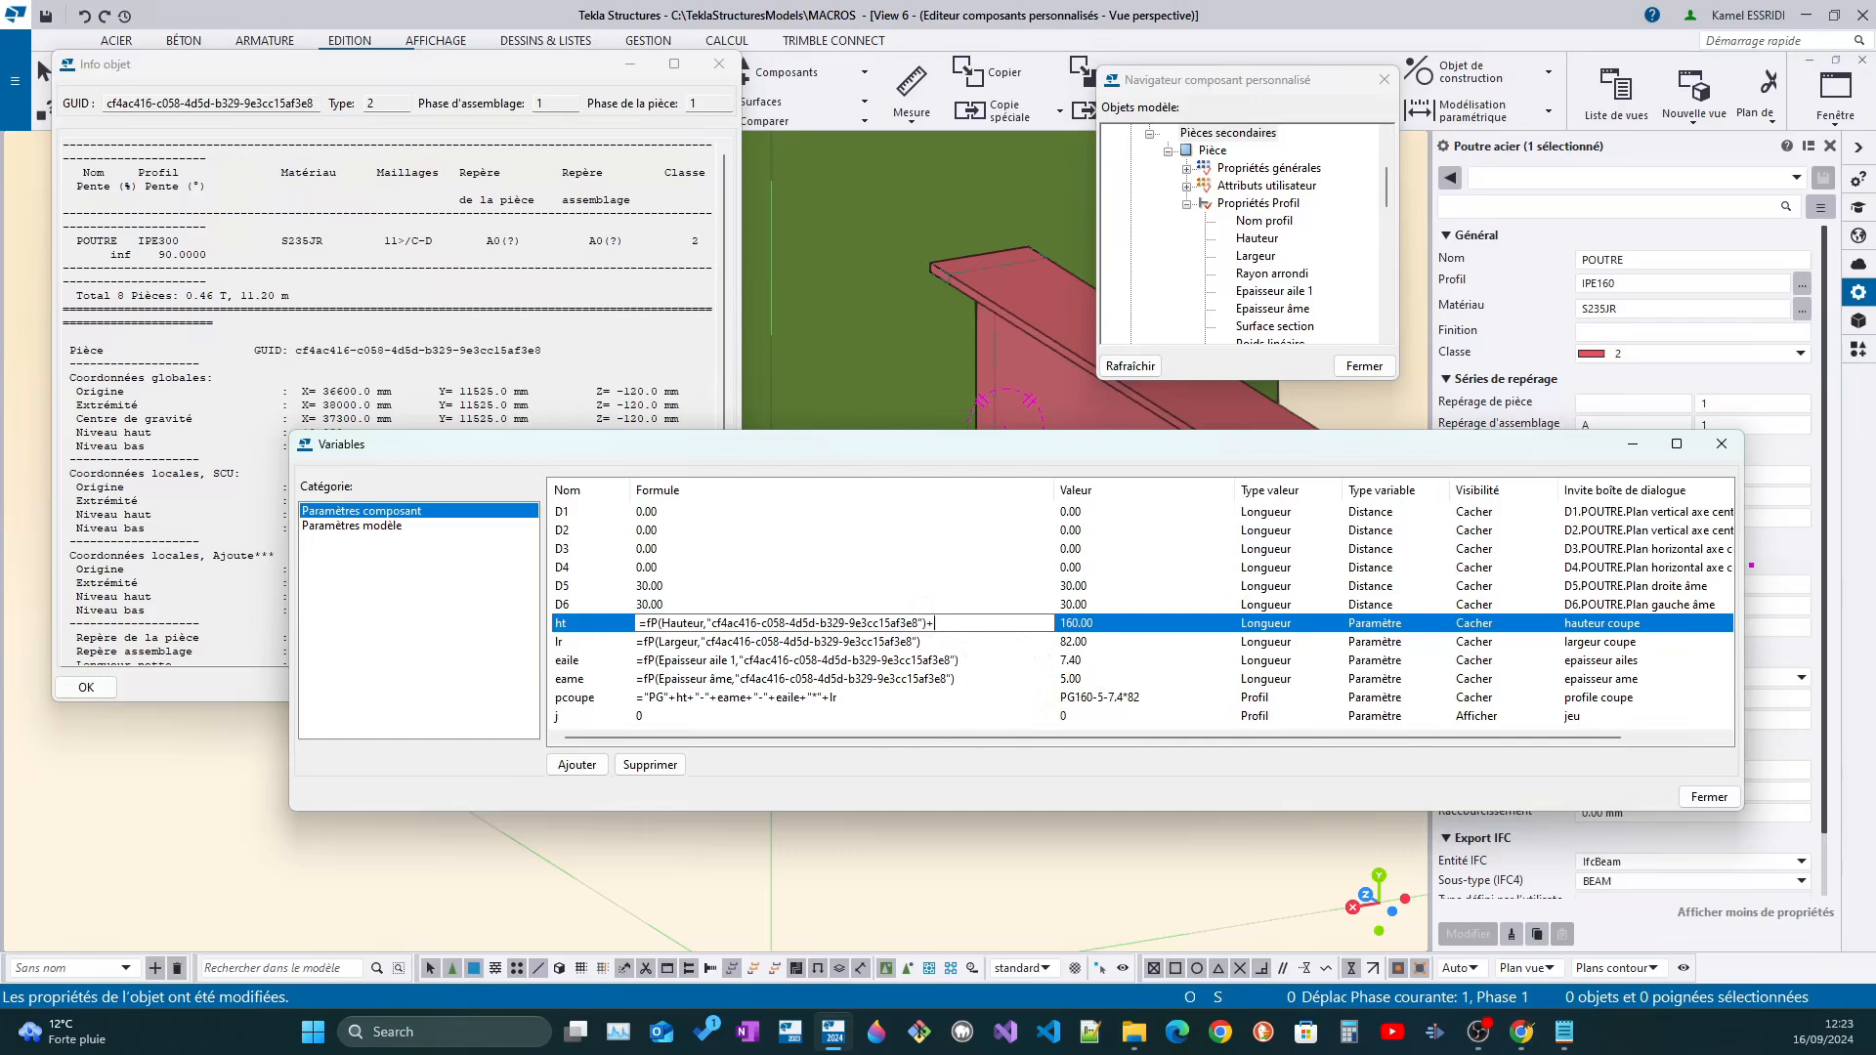
# Complete the ht formula with +j and set the formula of variable j to 5
pyautogui.click(955, 644)
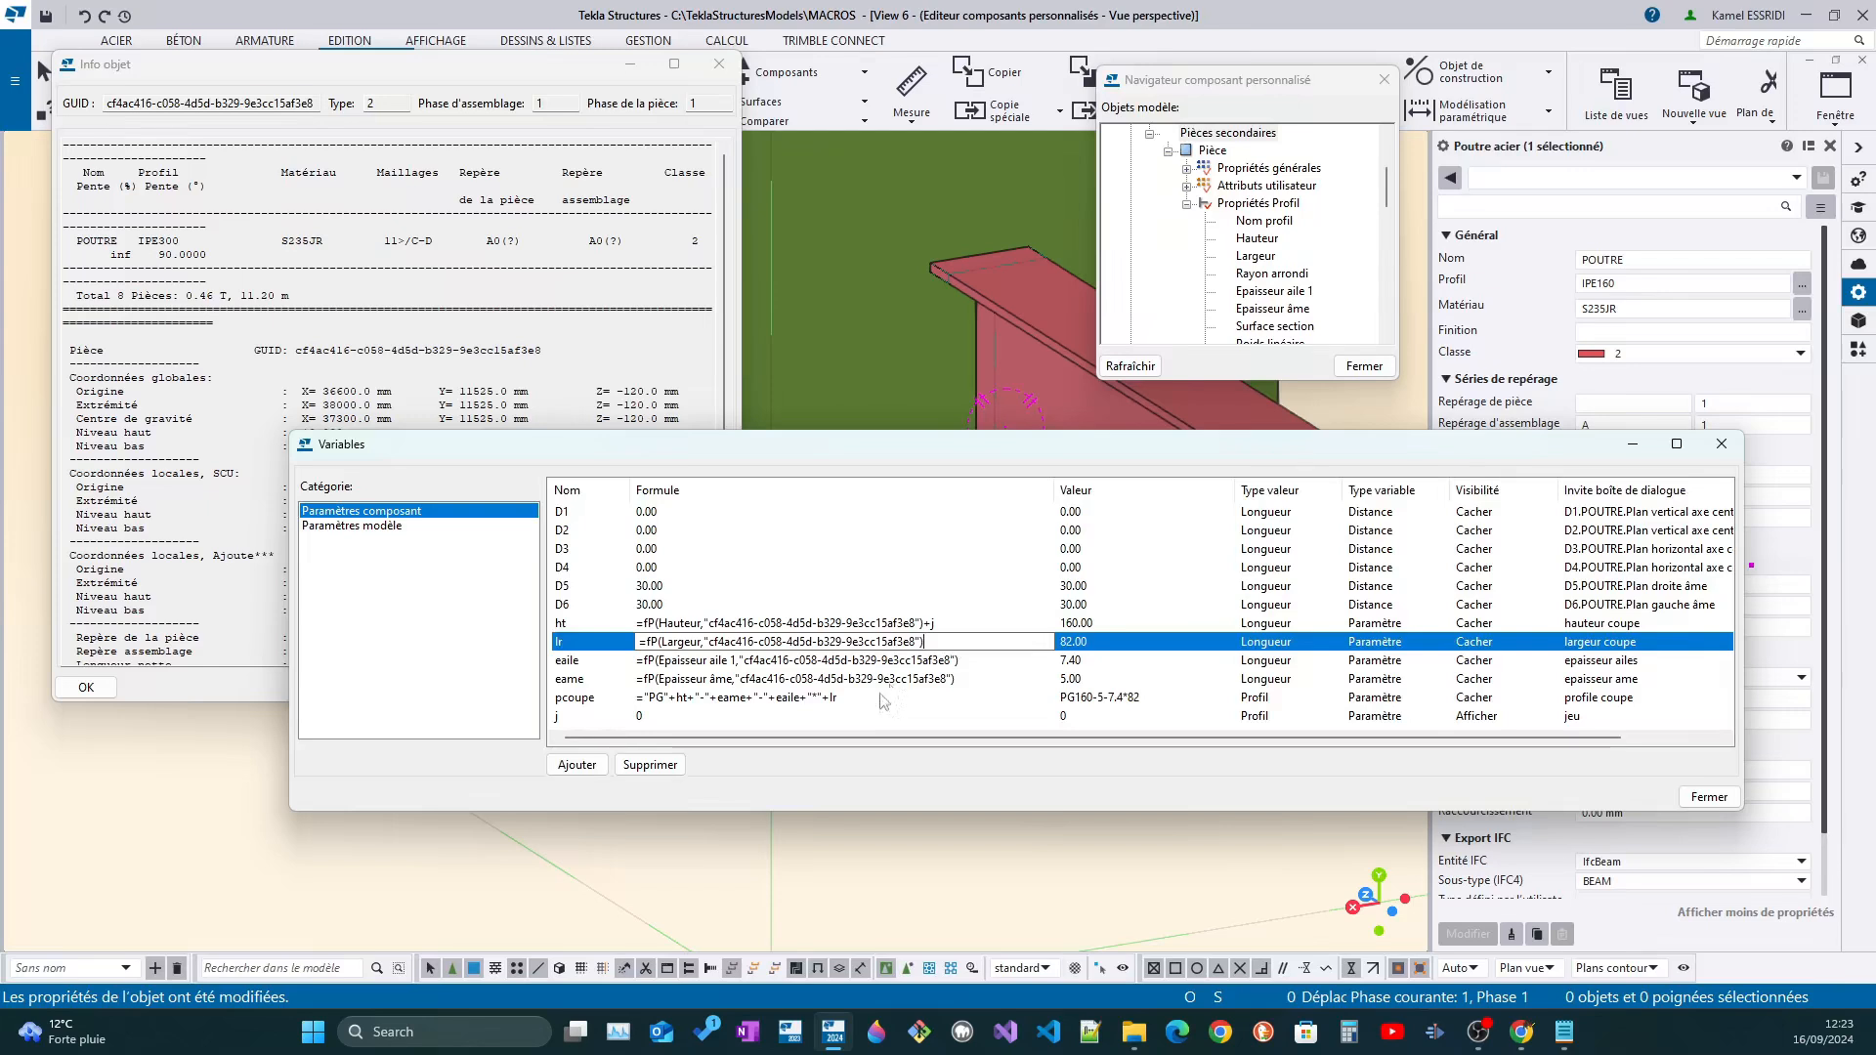
pyautogui.click(699, 718)
pyautogui.moveTo(698, 727); pyautogui.dragTo(606, 720)
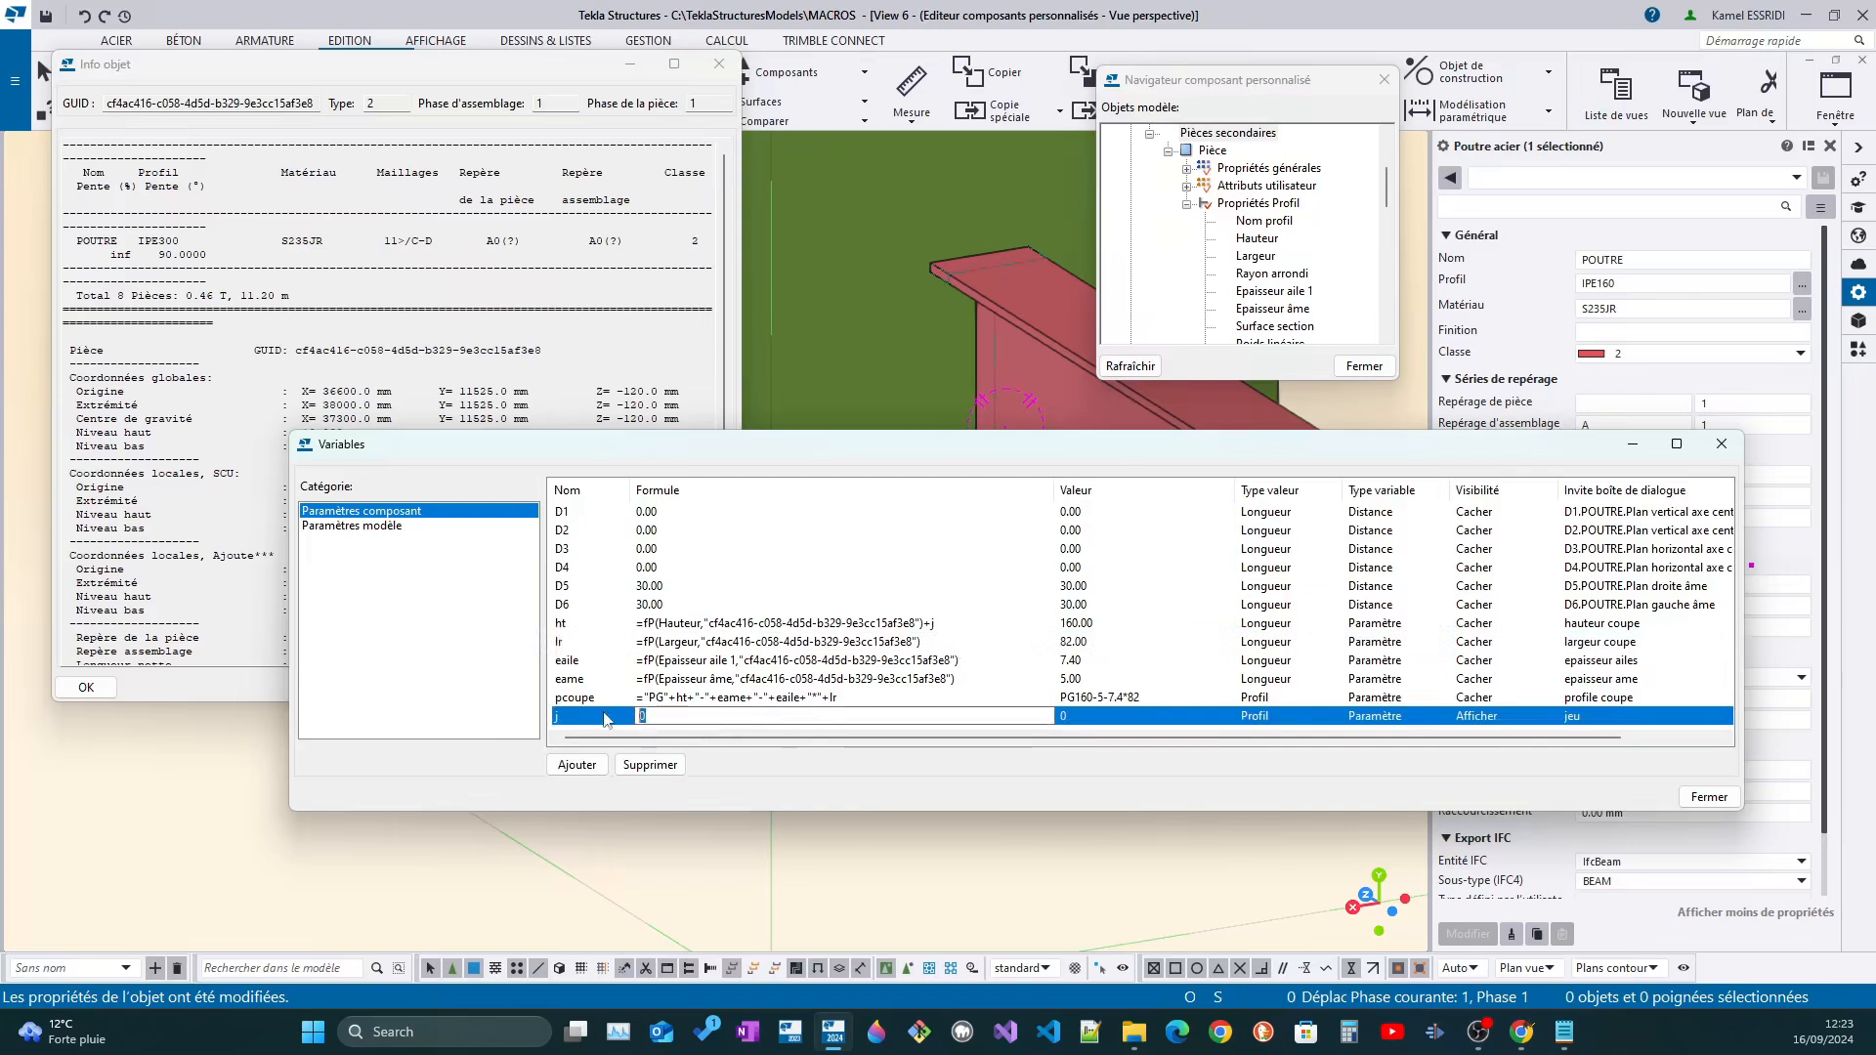
pyautogui.write('5')
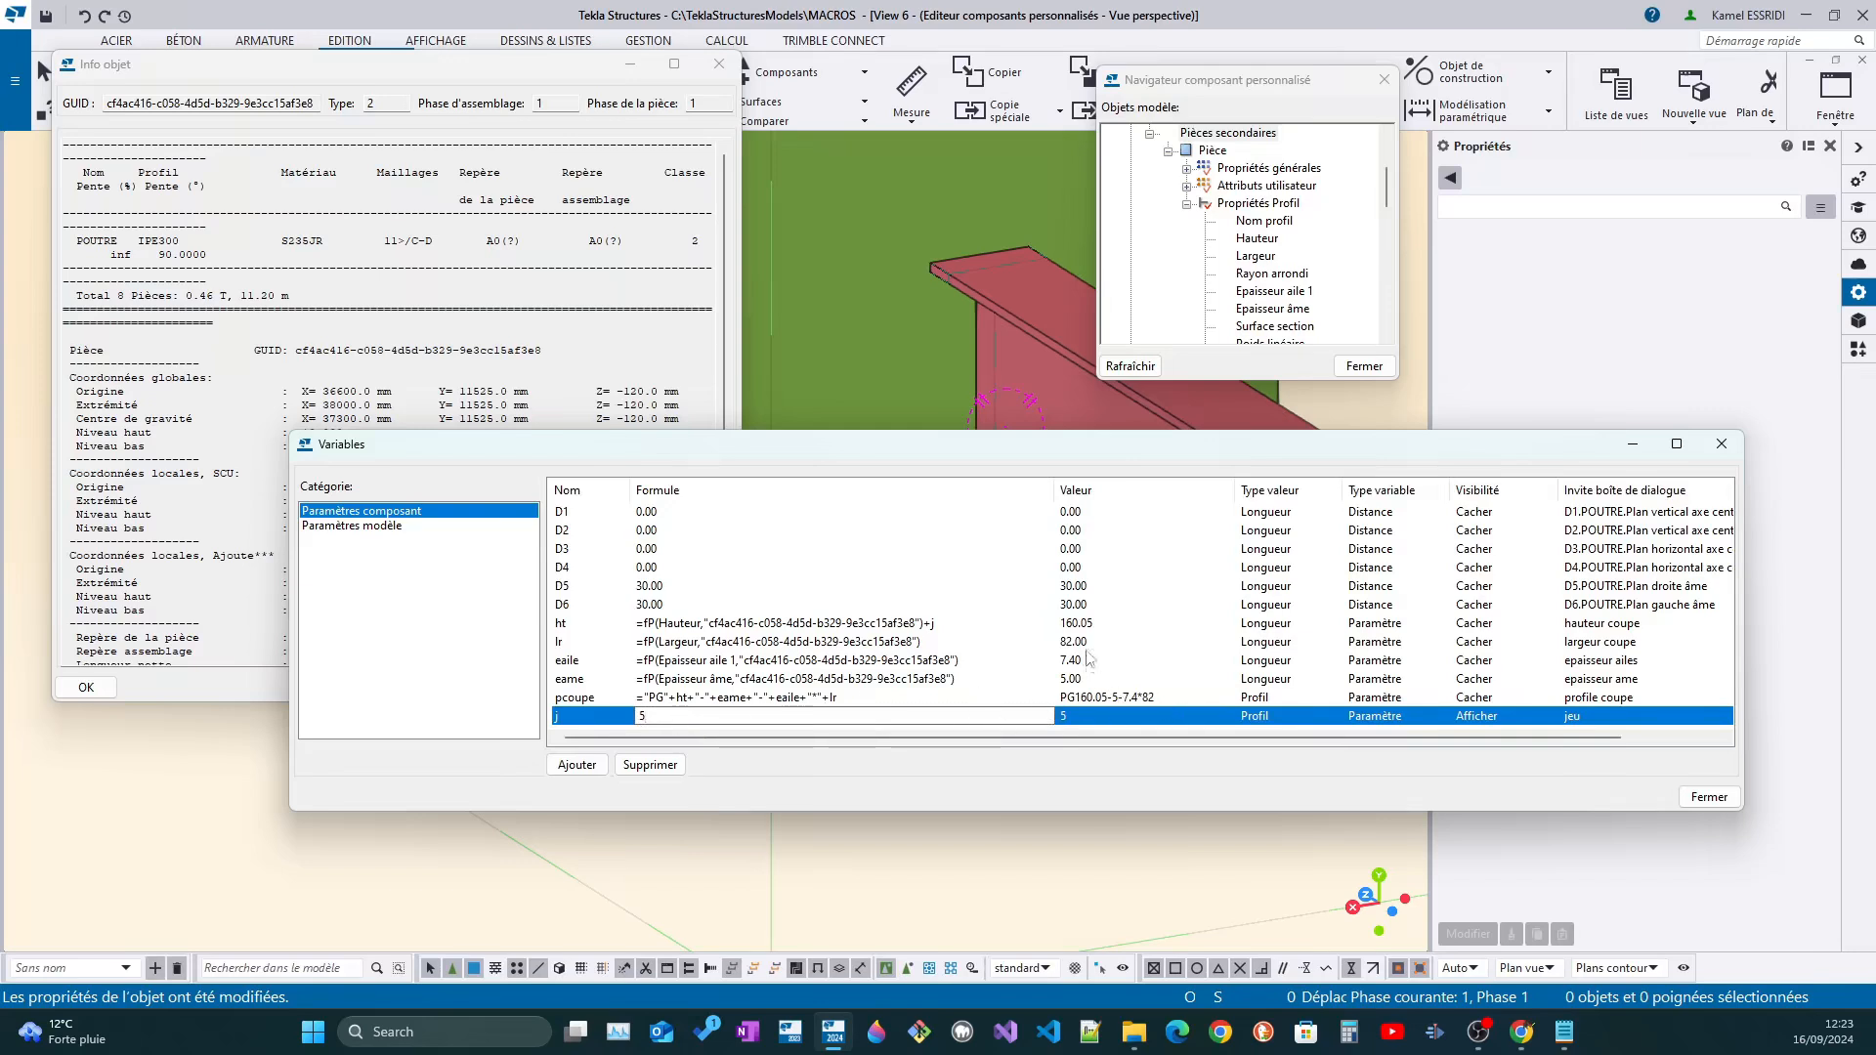
# Move and widen the Variables window to fit all columns, and clear the formula of variable j
pyautogui.moveTo(933, 459); pyautogui.dragTo(864, 392)
pyautogui.moveTo(1682, 553); pyautogui.dragTo(1796, 552)
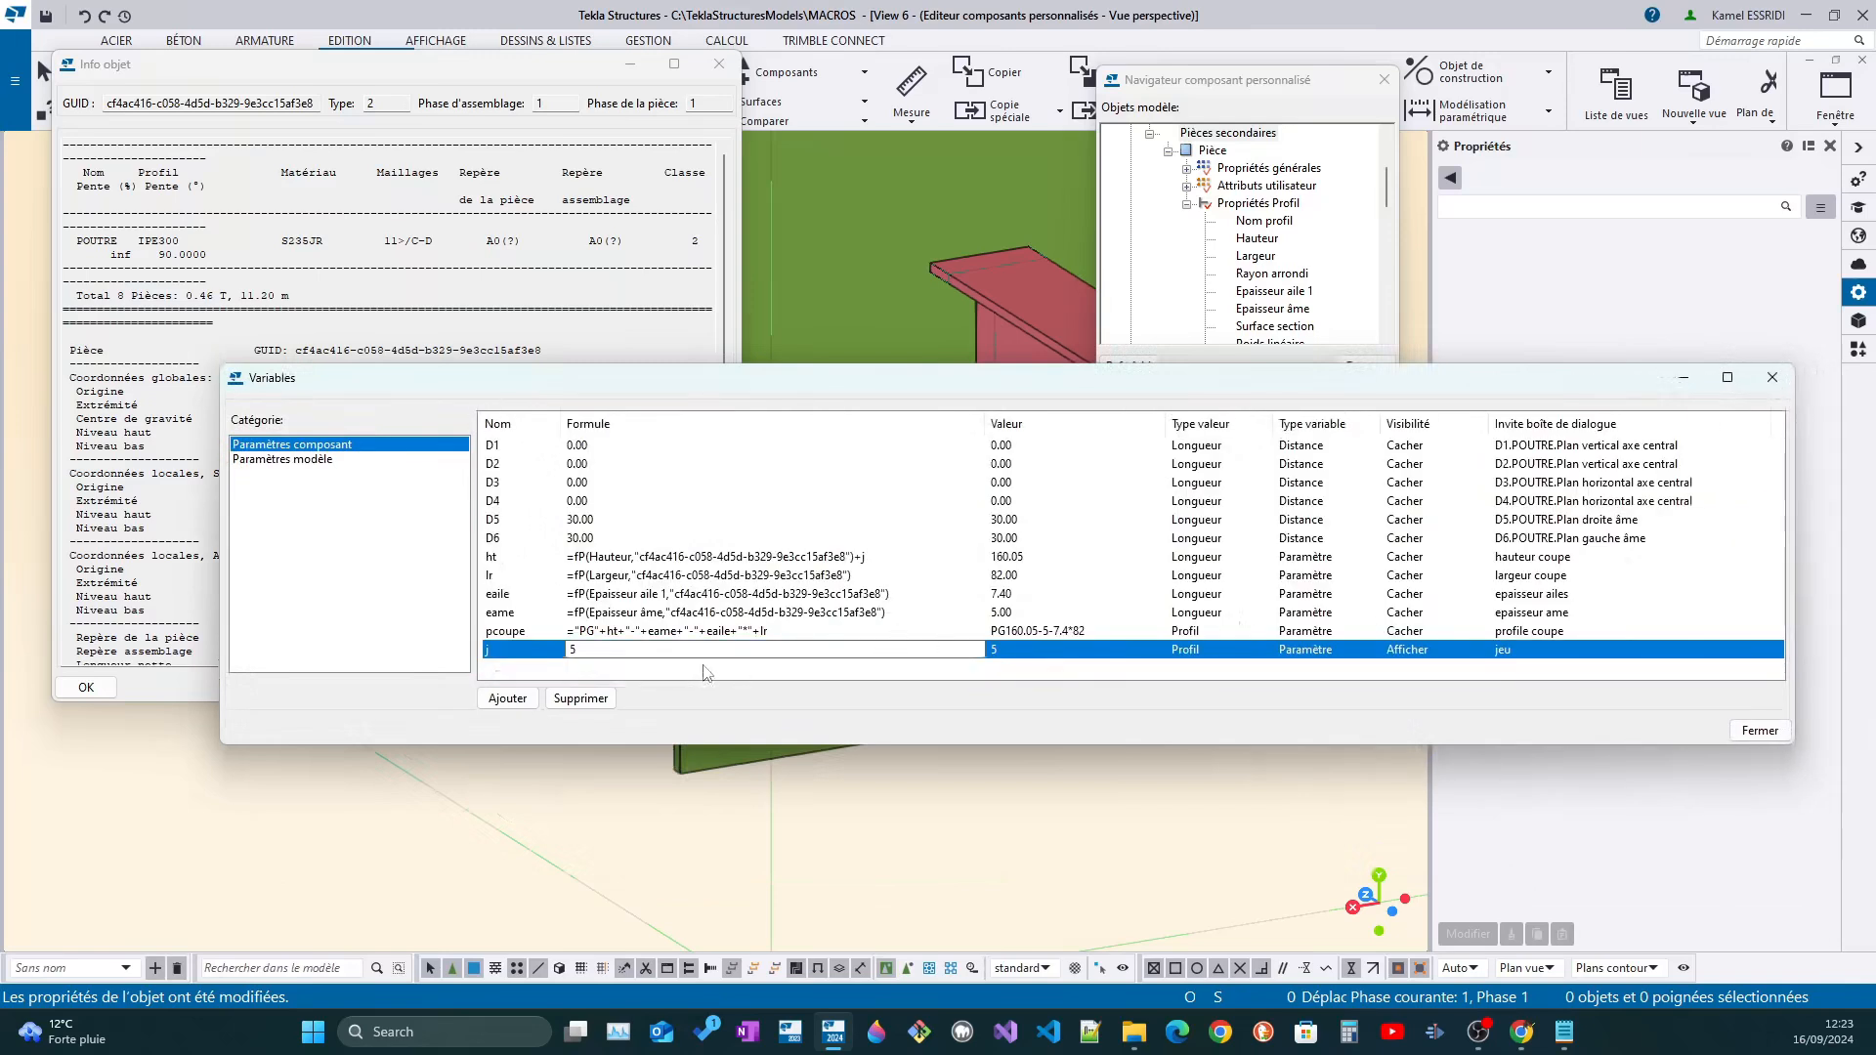
pyautogui.click(703, 666)
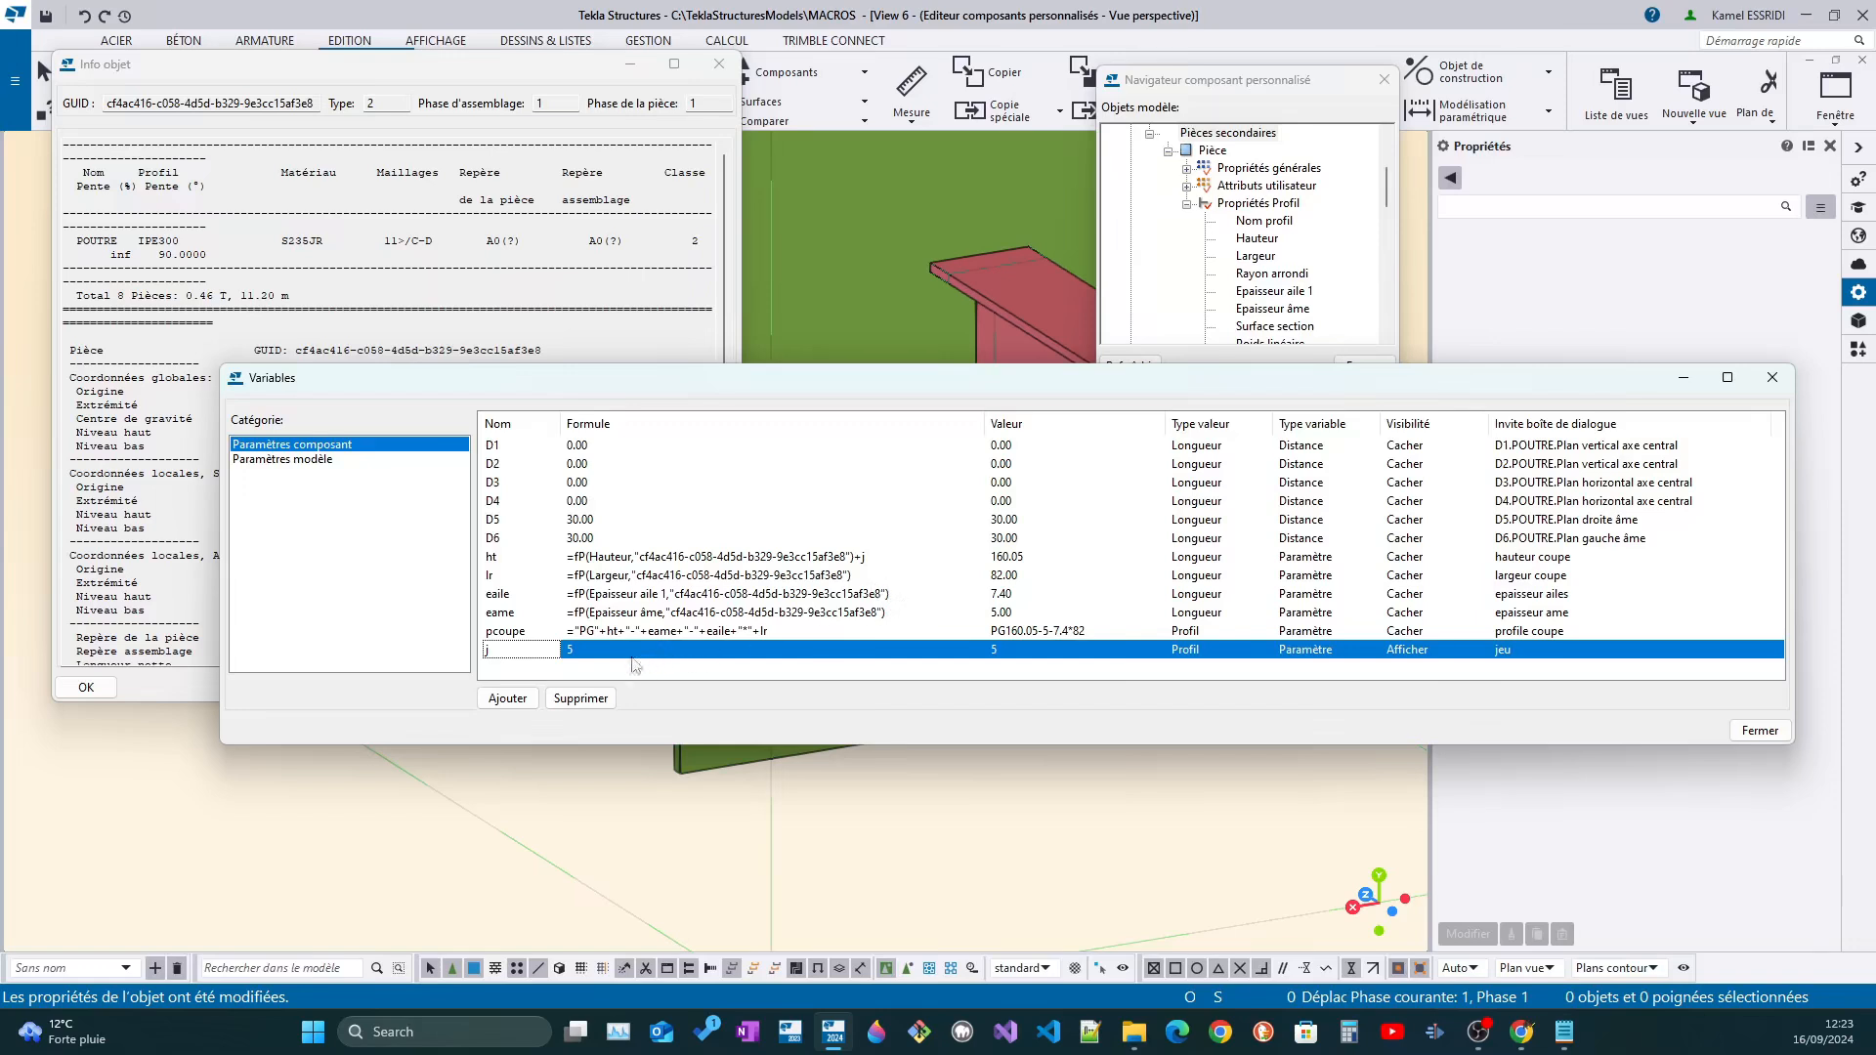
pyautogui.click(591, 652)
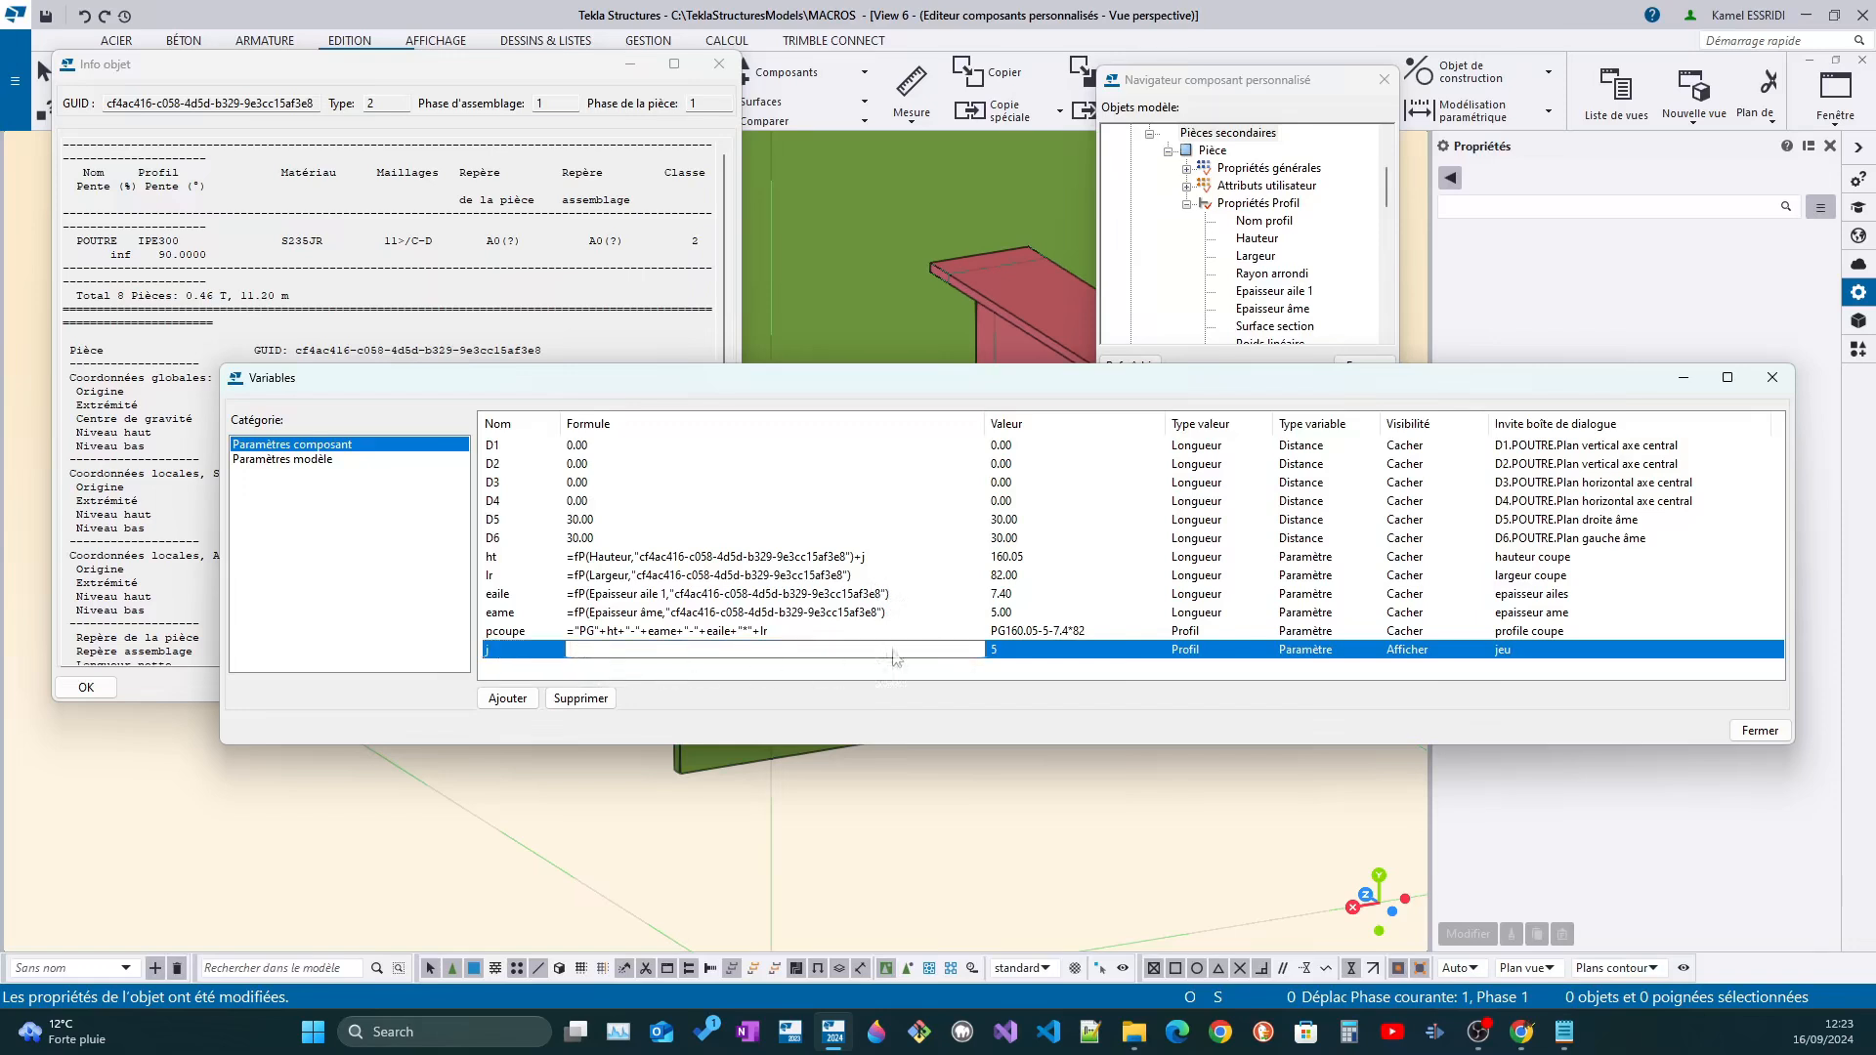
# Change the value type of variable j from Profil to Longueur
pyautogui.click(1305, 650)
pyautogui.click(1202, 649)
pyautogui.click(1202, 651)
pyautogui.scroll(2, 1228, 321)
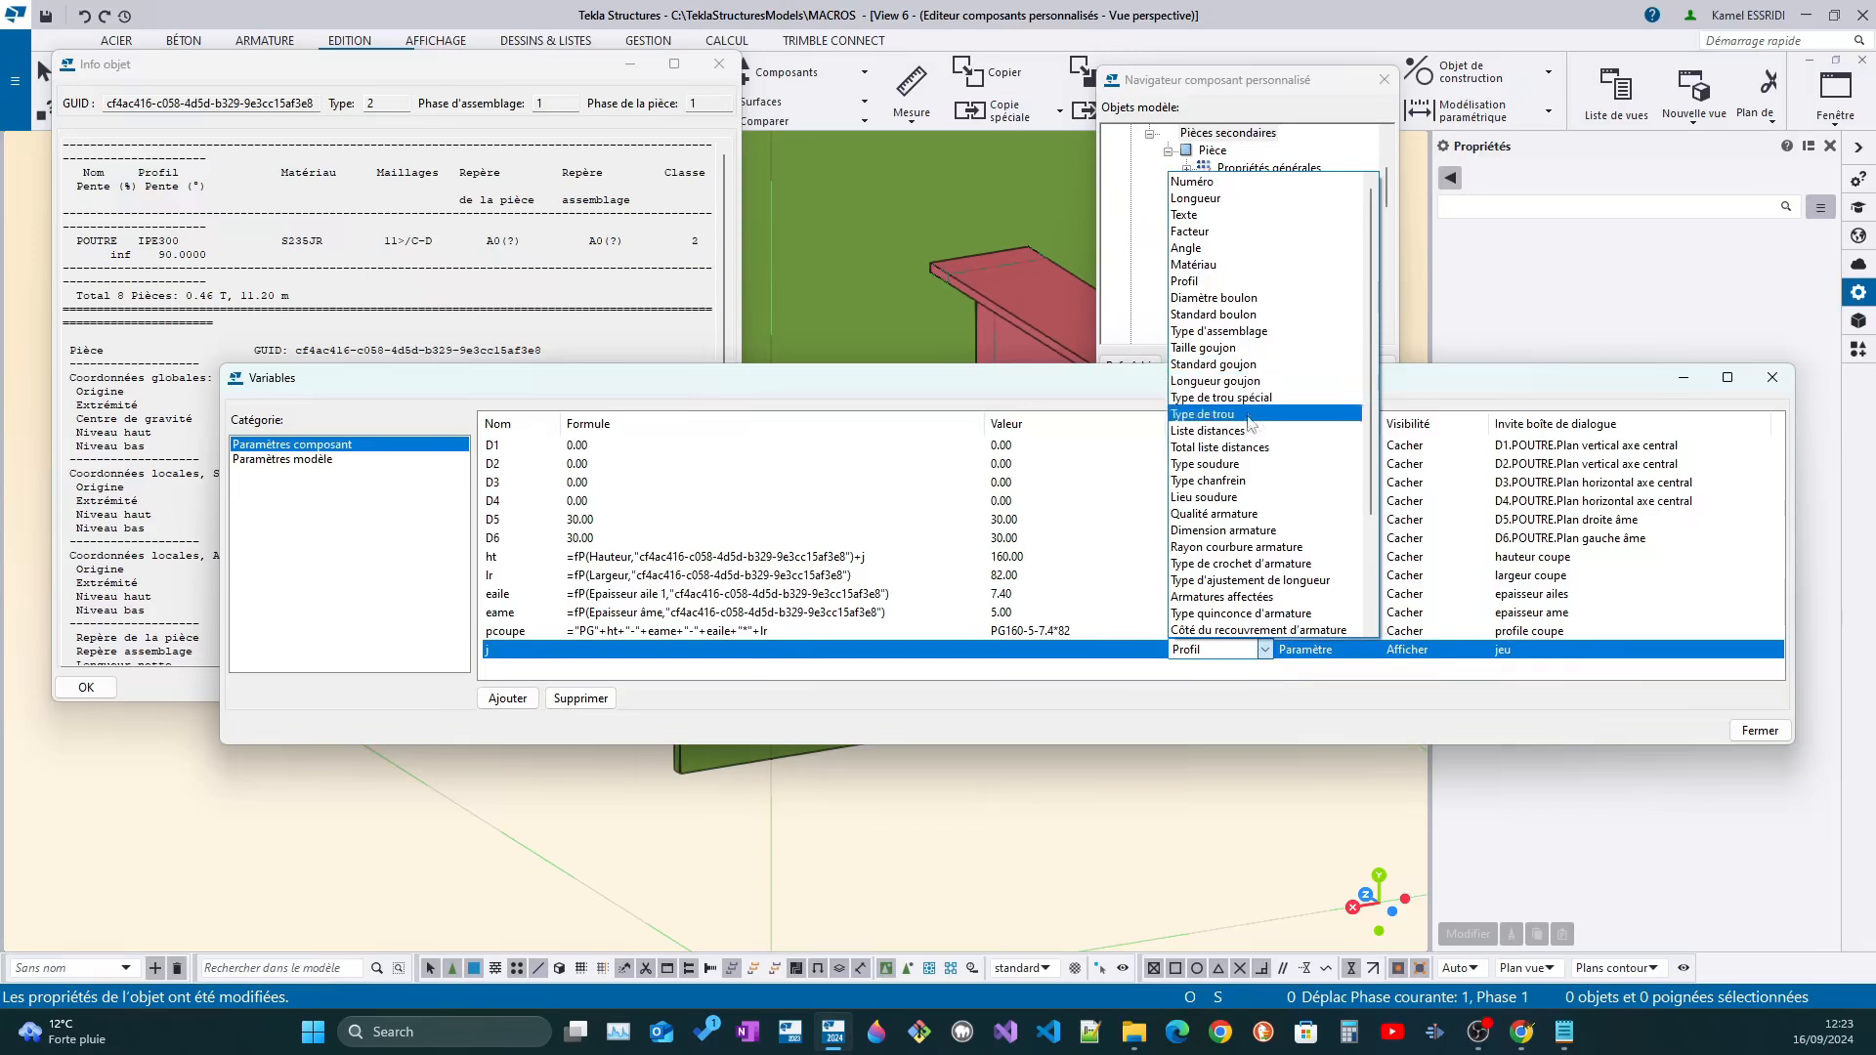
pyautogui.scroll(-2, 1249, 499)
pyautogui.scroll(-2, 1249, 505)
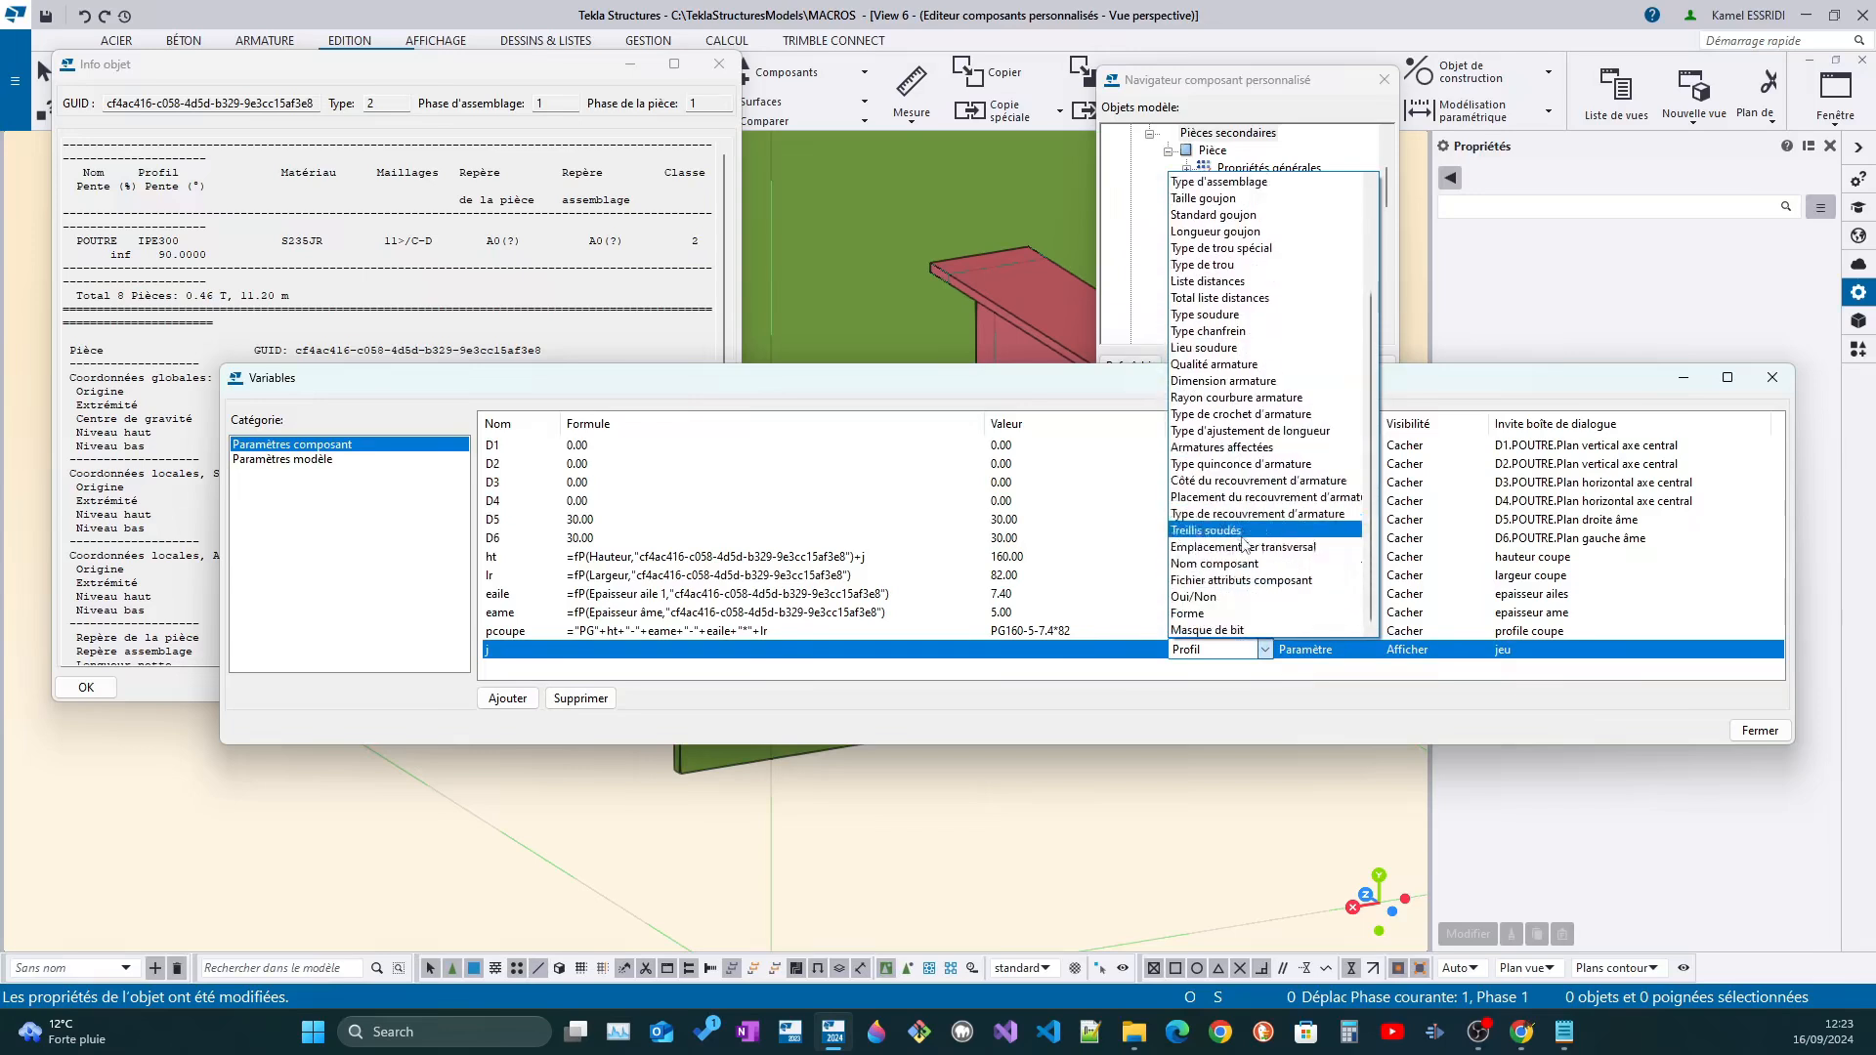
pyautogui.click(1210, 658)
pyautogui.click(1222, 614)
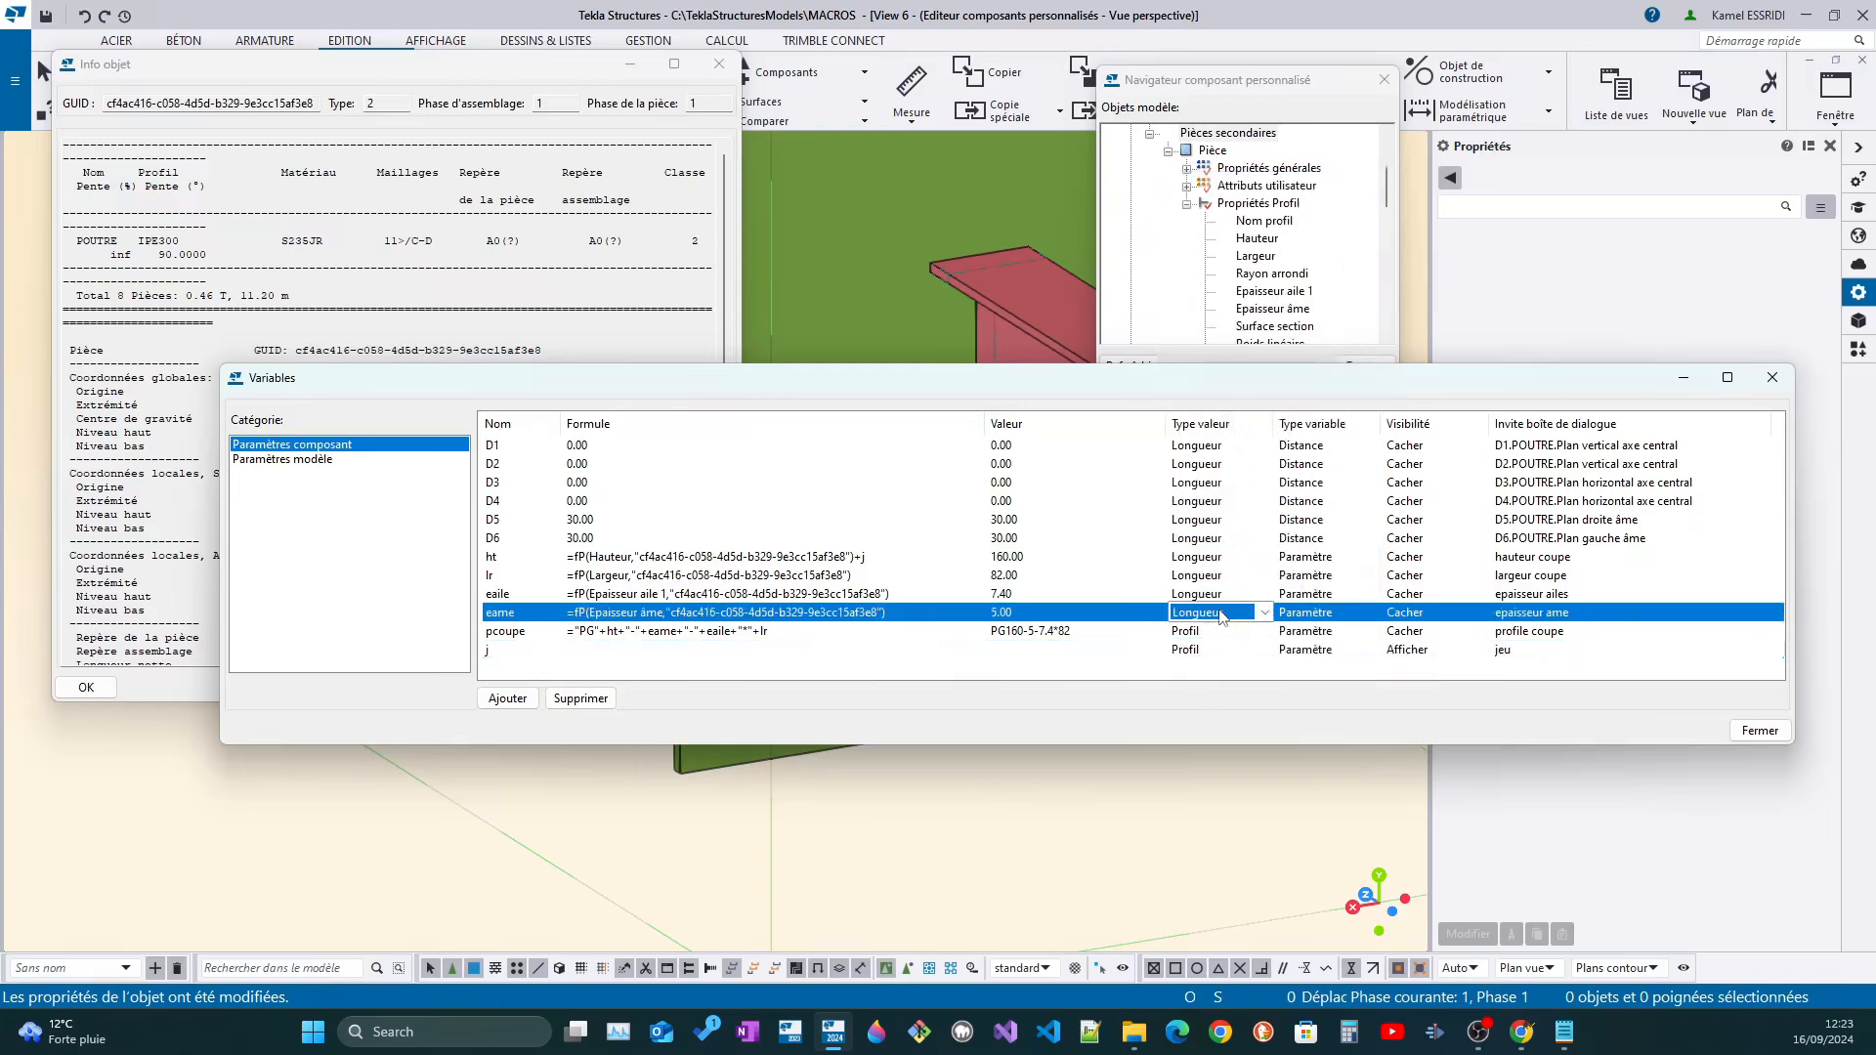
pyautogui.click(1208, 651)
pyautogui.scroll(-6, 1213, 646)
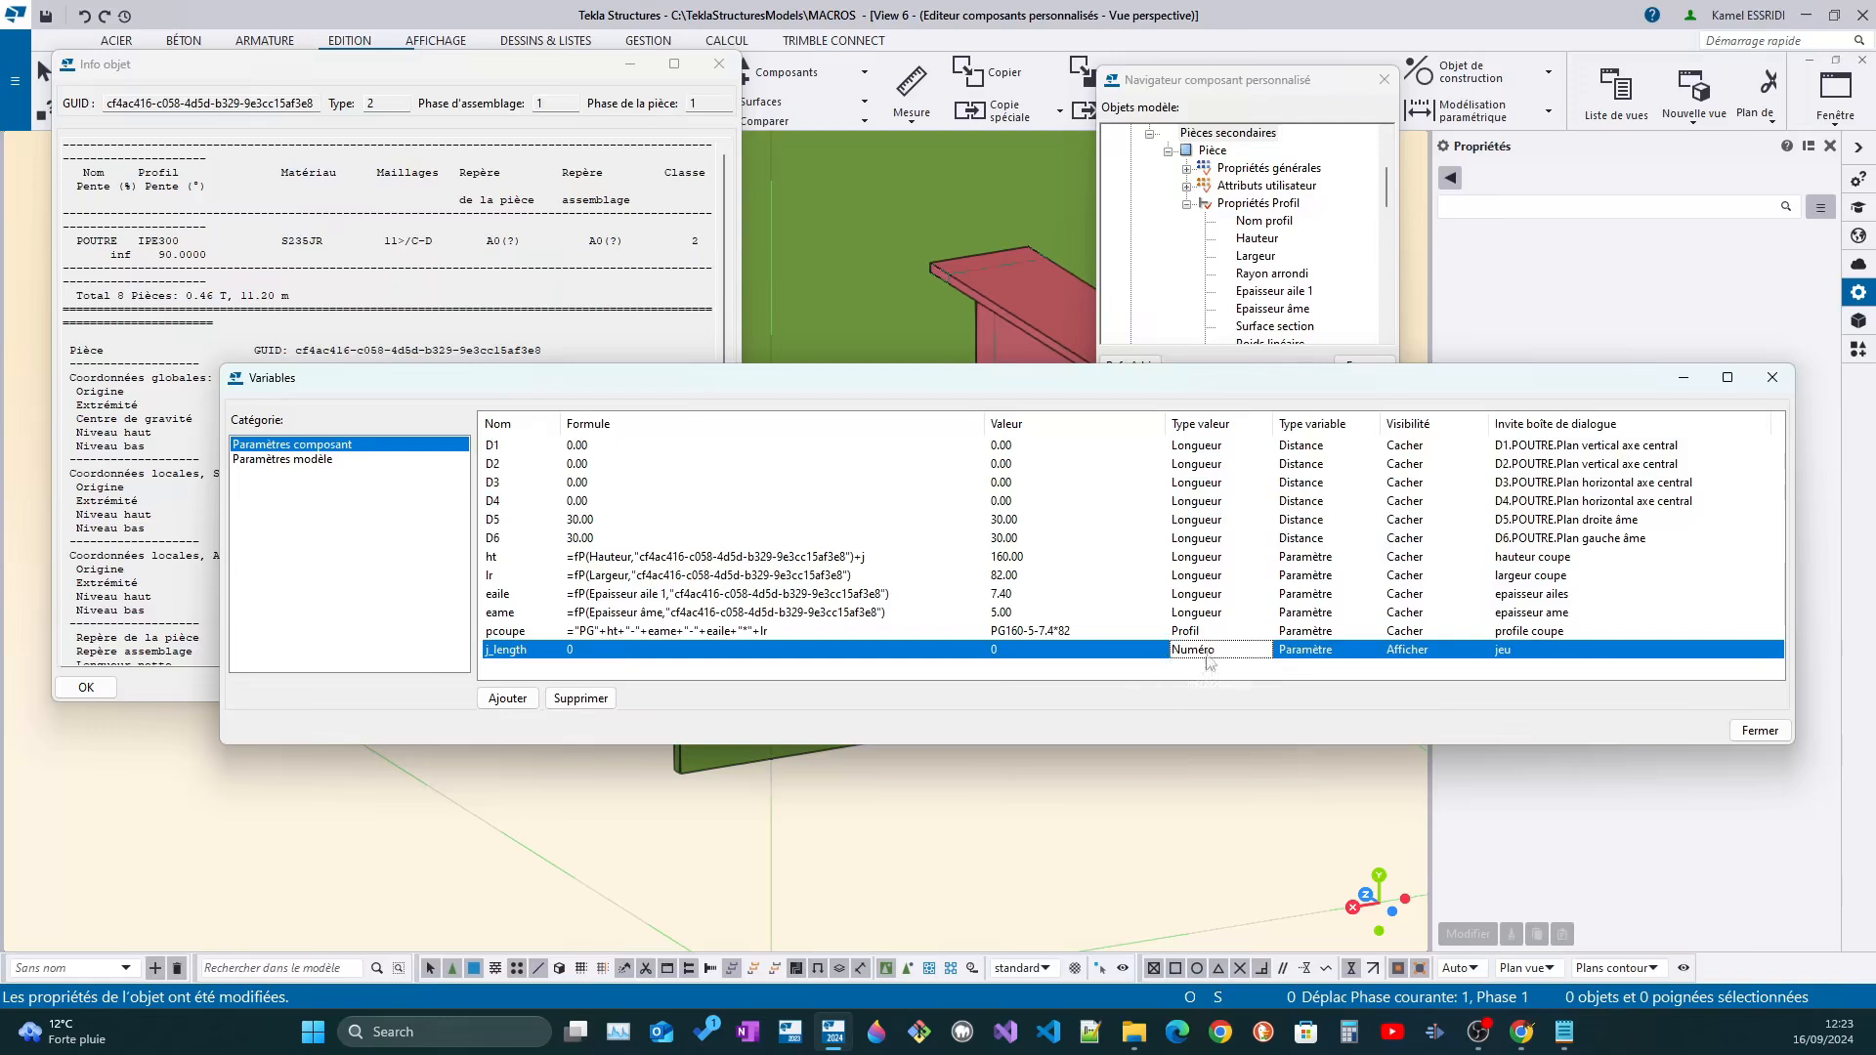
pyautogui.click(1209, 654)
pyautogui.scroll(1, 1210, 657)
# Set the formula of variable j_length to 5
pyautogui.click(630, 651)
pyautogui.press('BackSpace')
pyautogui.press('BackSpace')
pyautogui.press('BackSpace')
pyautogui.press('BackSpace')
pyautogui.write('5')
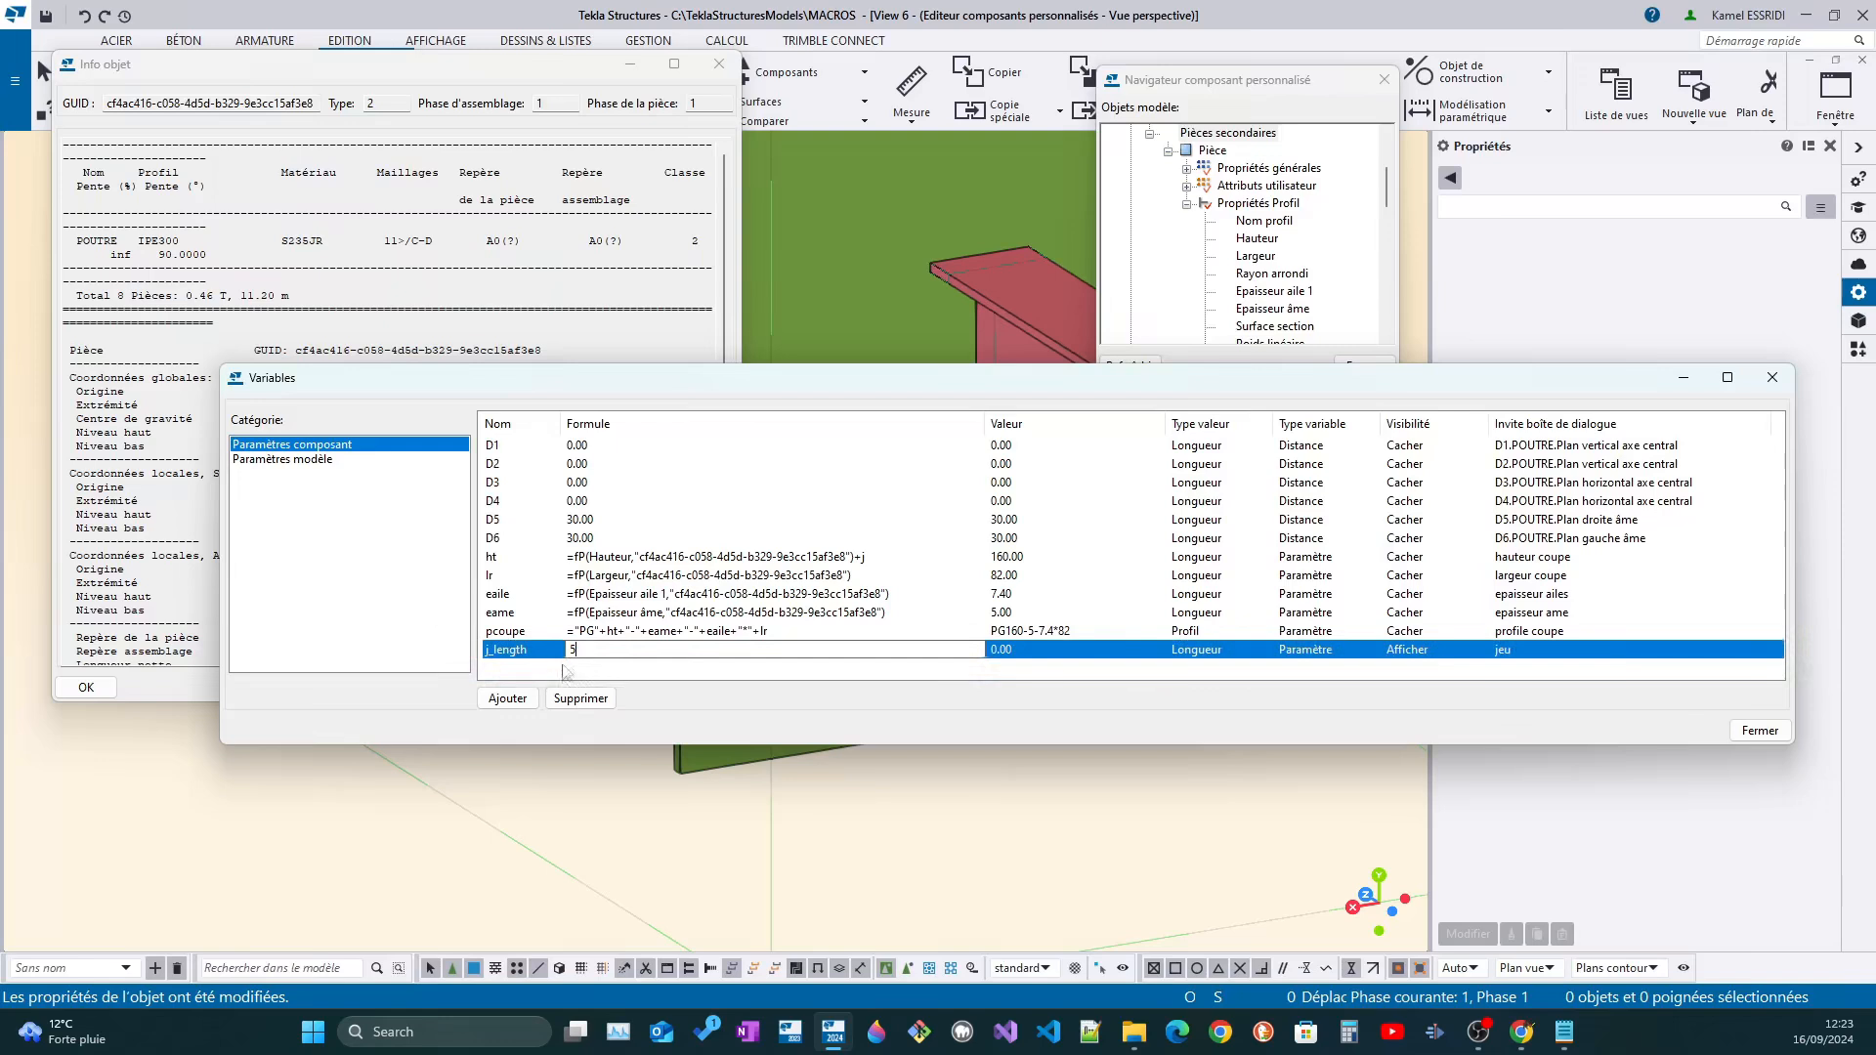
pyautogui.press('Return')
# Rename variable j_length to j and re-enter the +j term in the ht formula
pyautogui.click(878, 563)
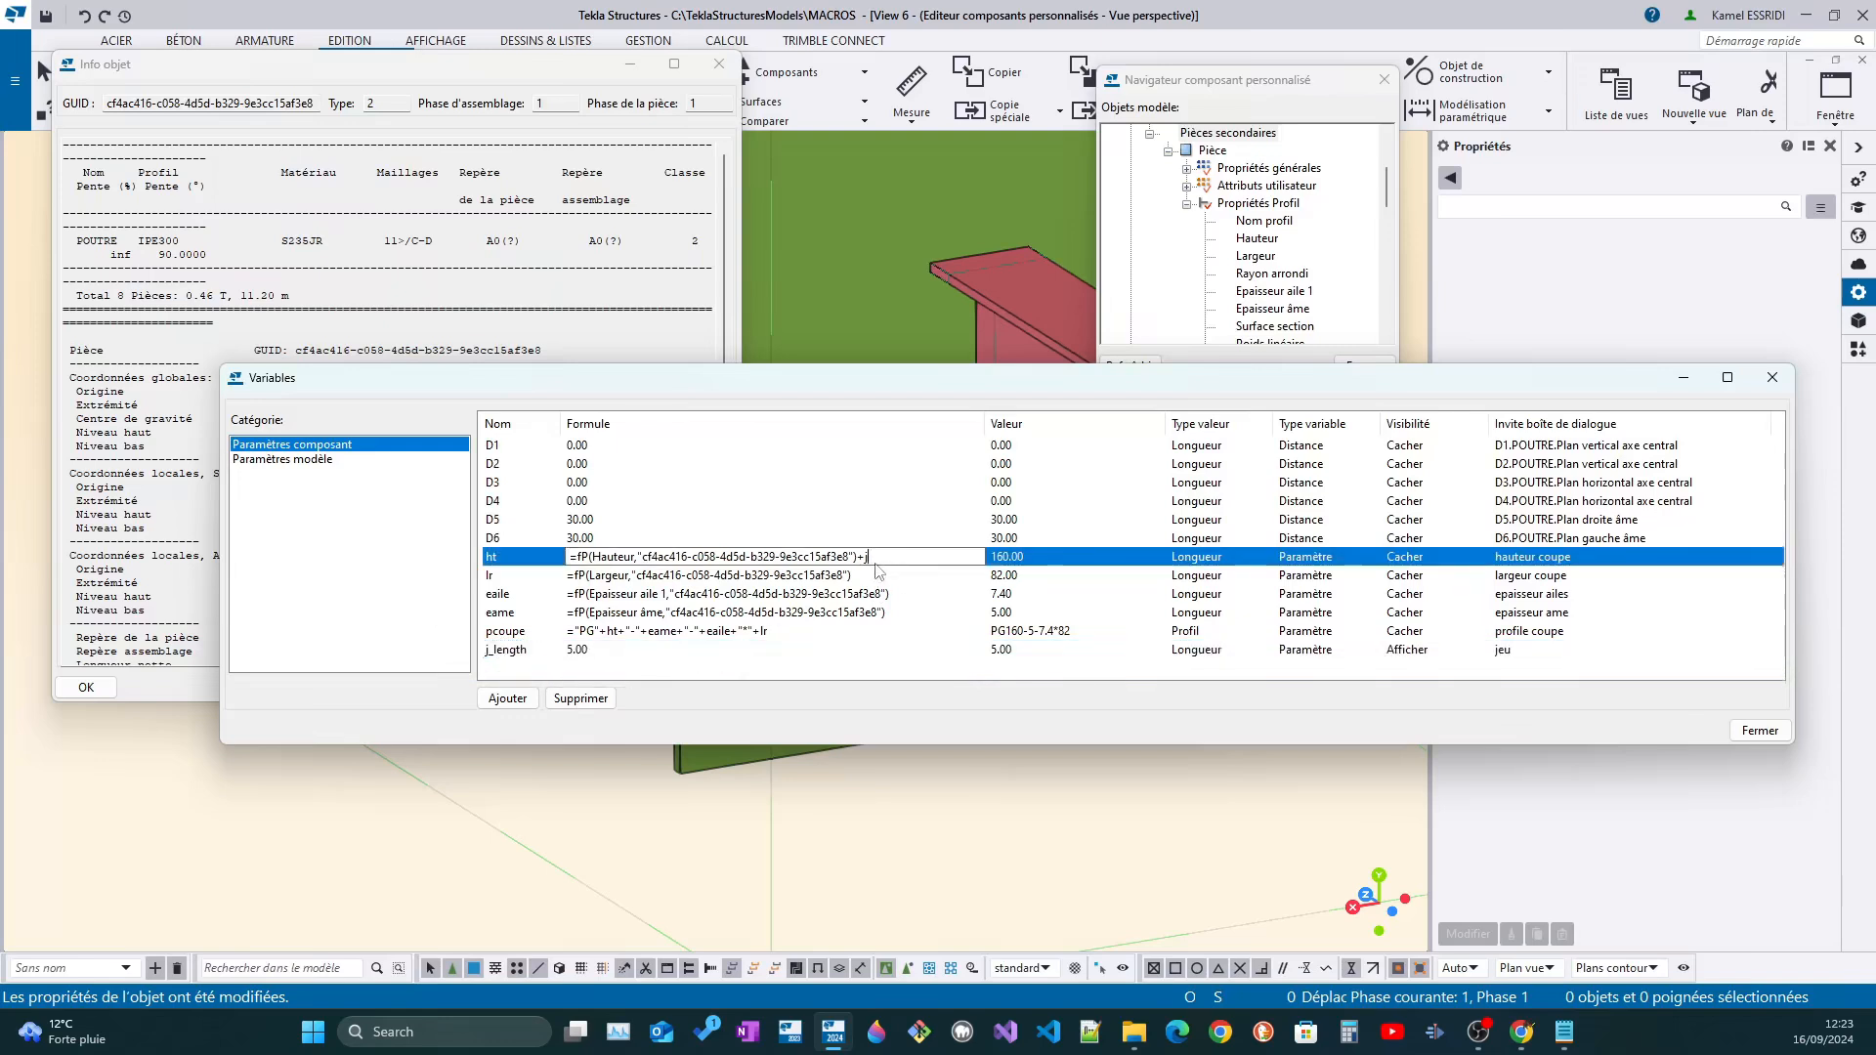
pyautogui.click(535, 652)
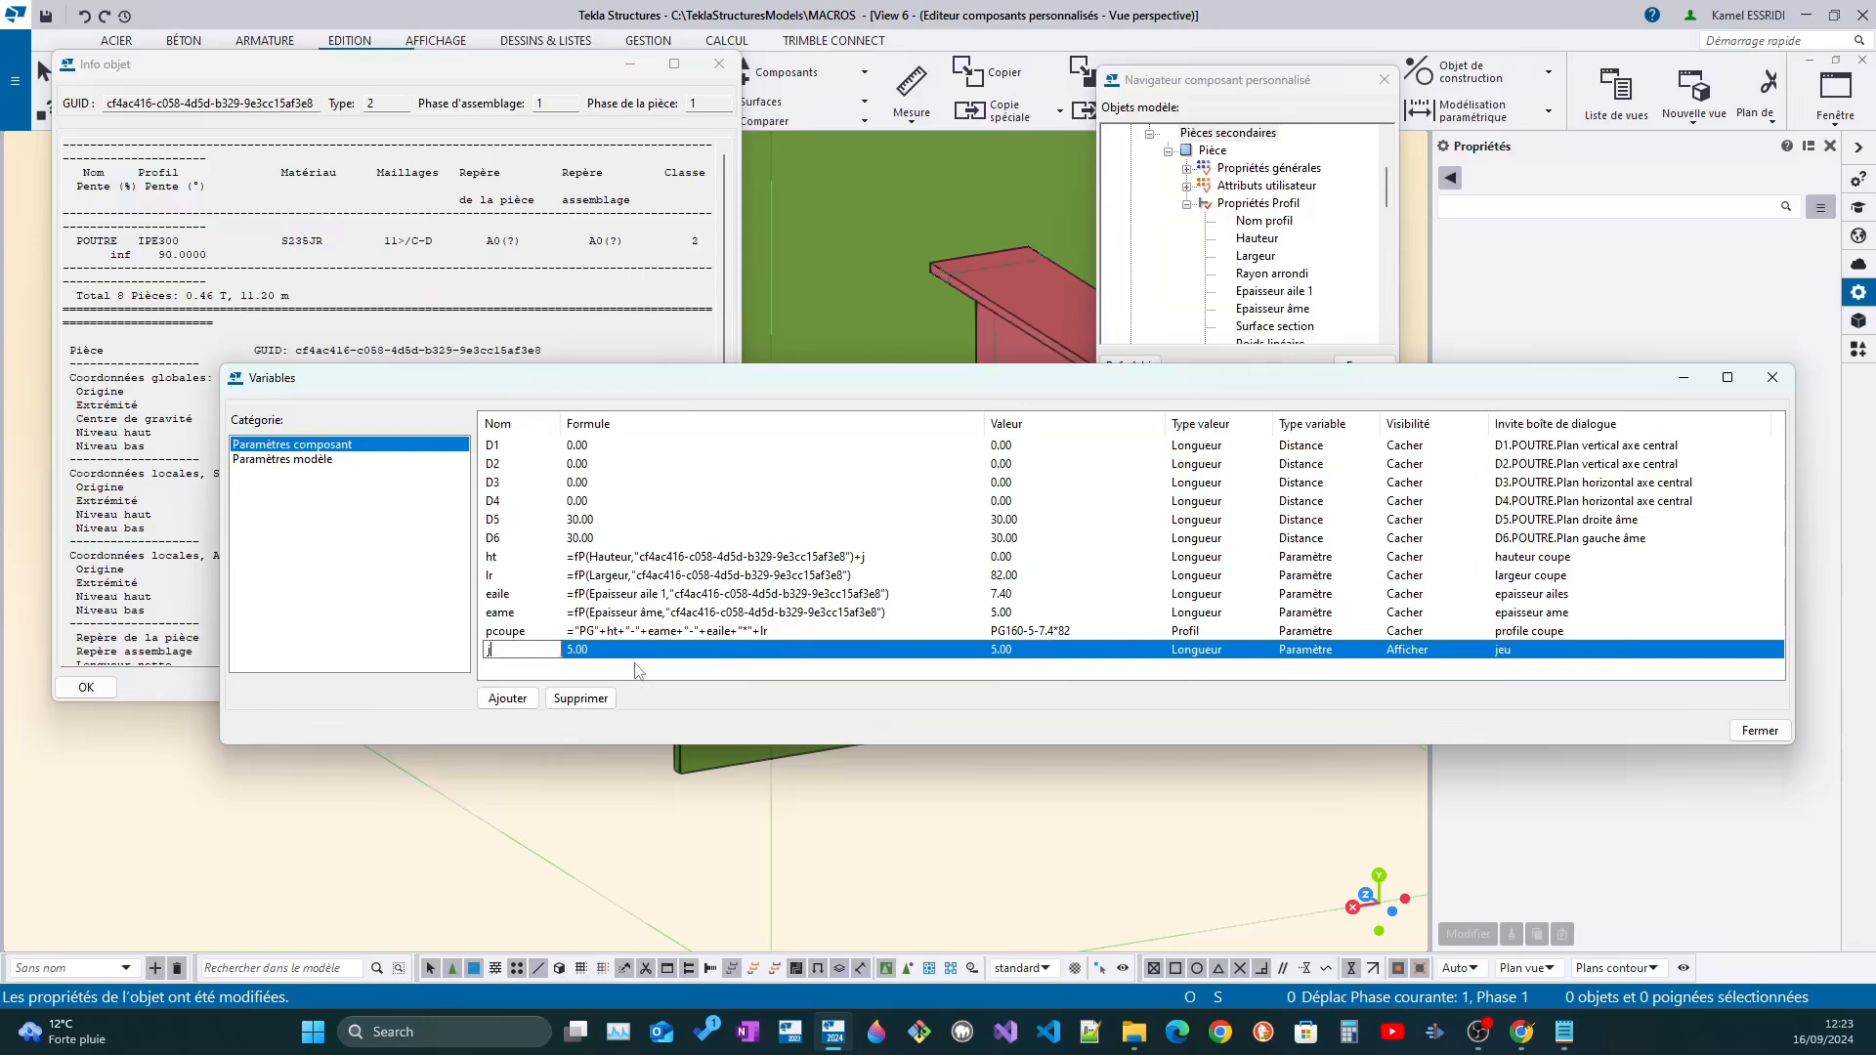
pyautogui.click(882, 564)
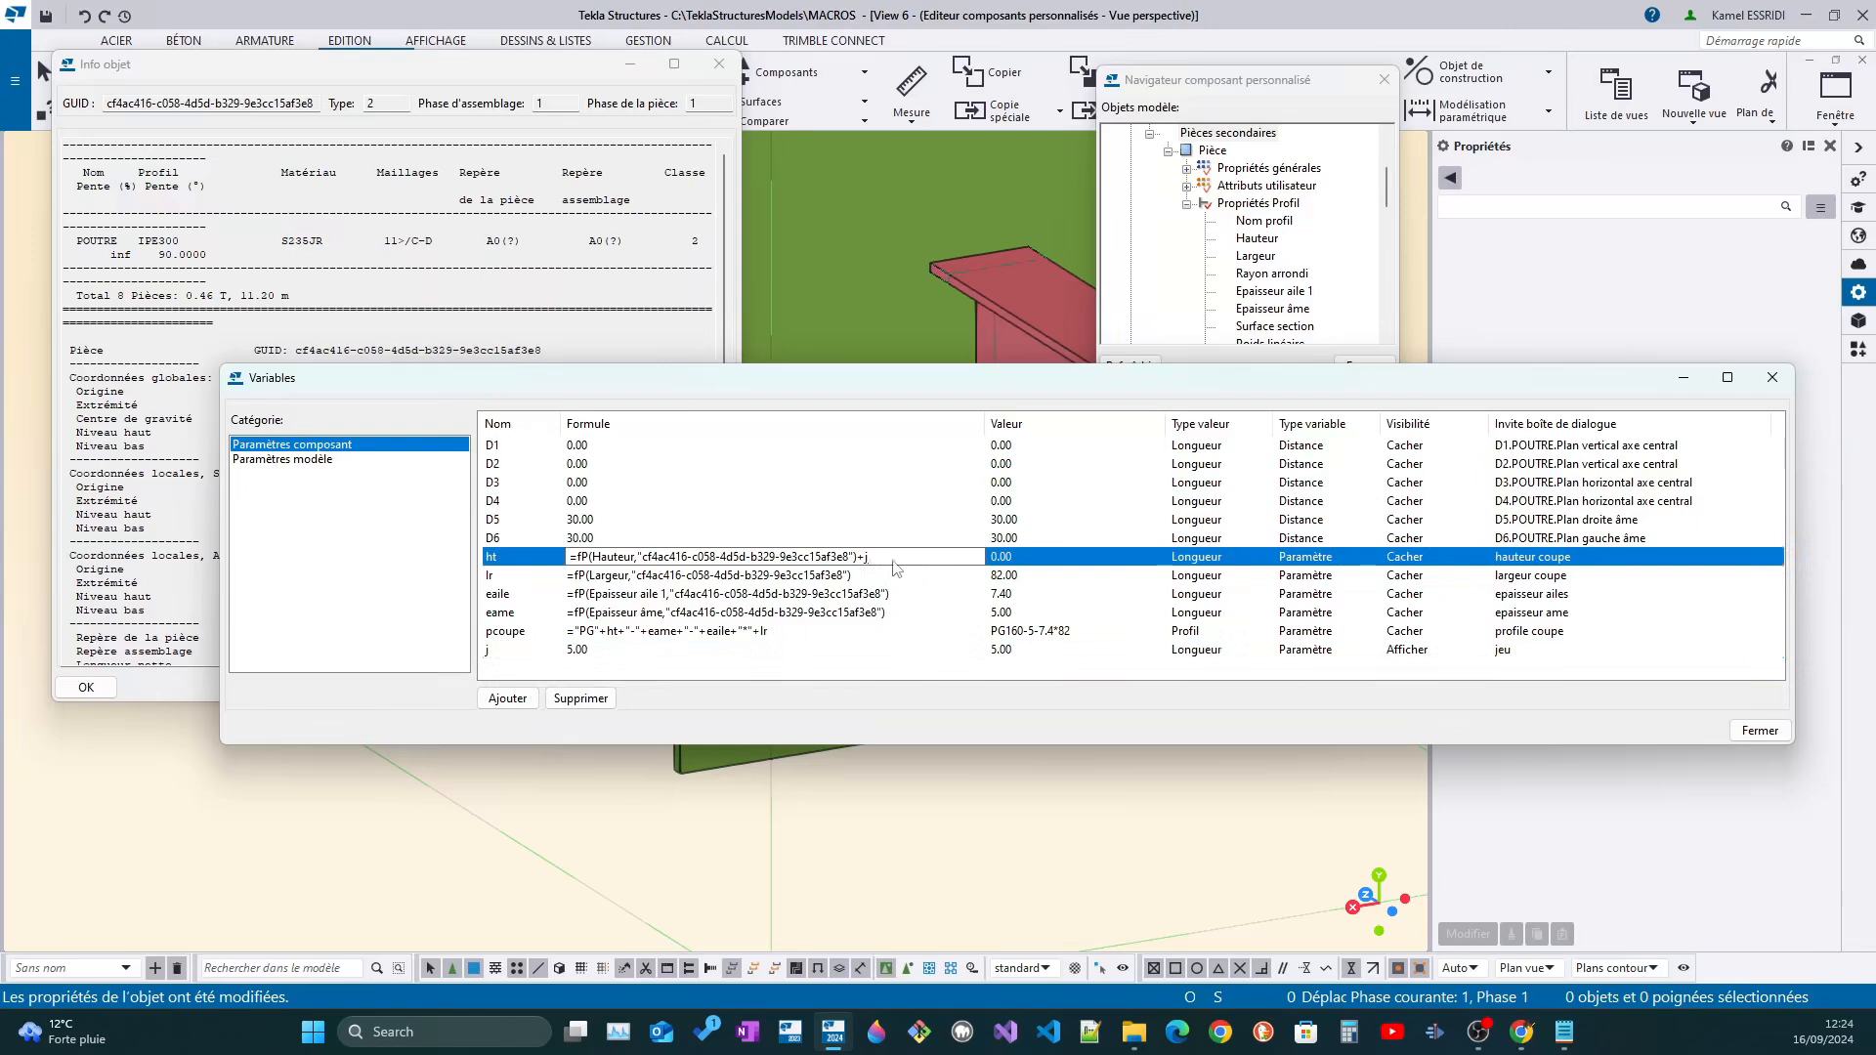
pyautogui.press('BackSpace')
pyautogui.press('Return')
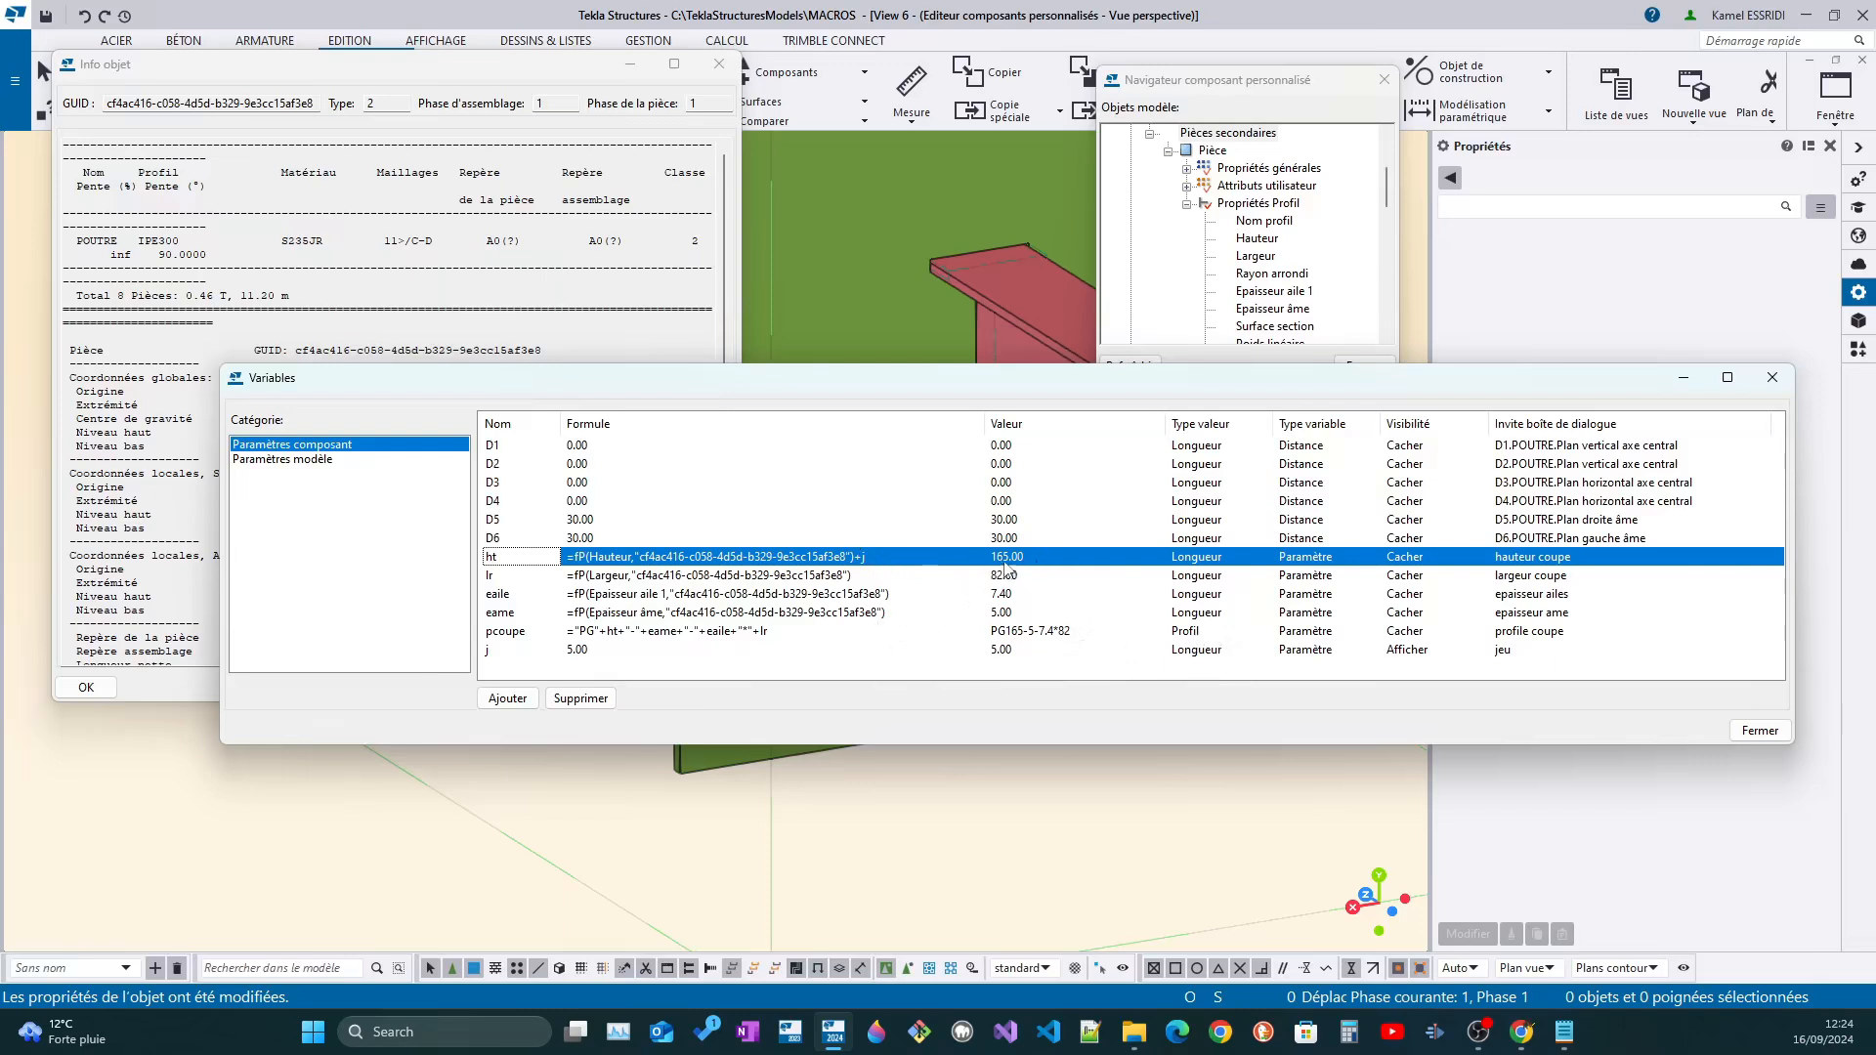
# Append +j to the formula of variable lr
pyautogui.click(875, 578)
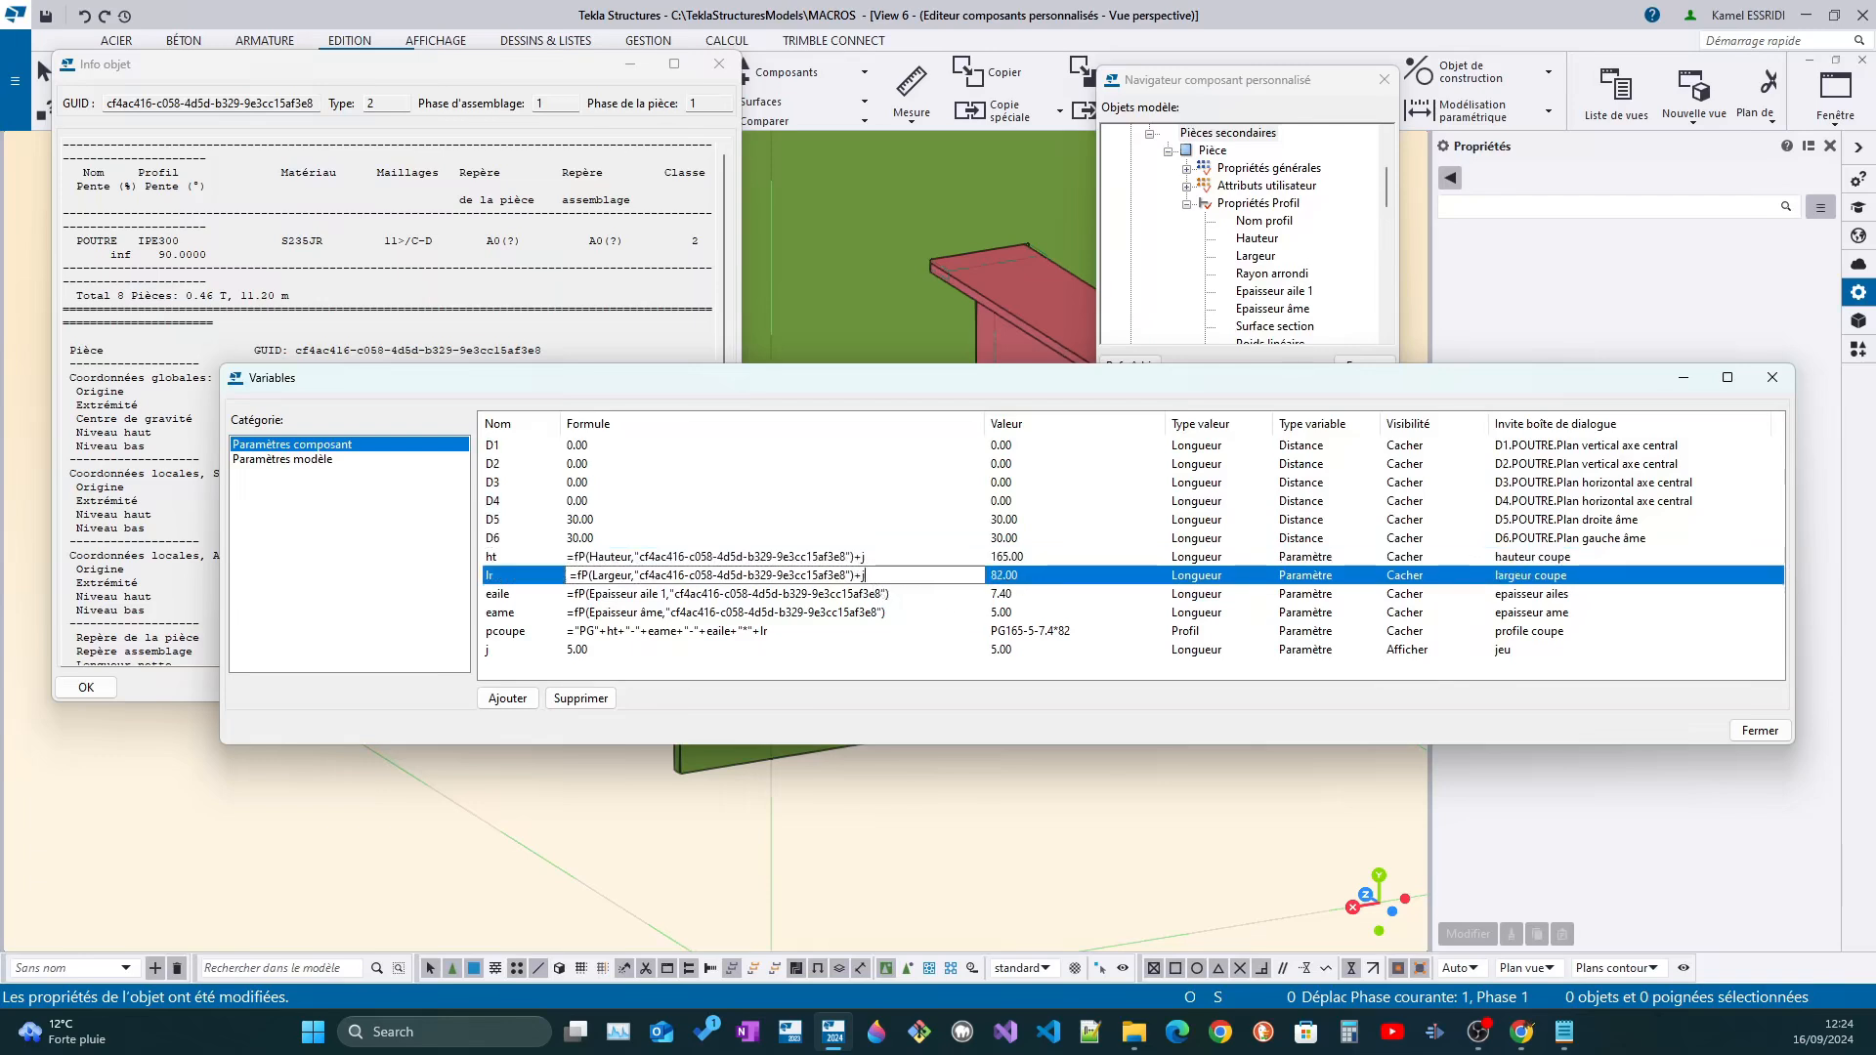
pyautogui.write('+j')
pyautogui.press('Return')
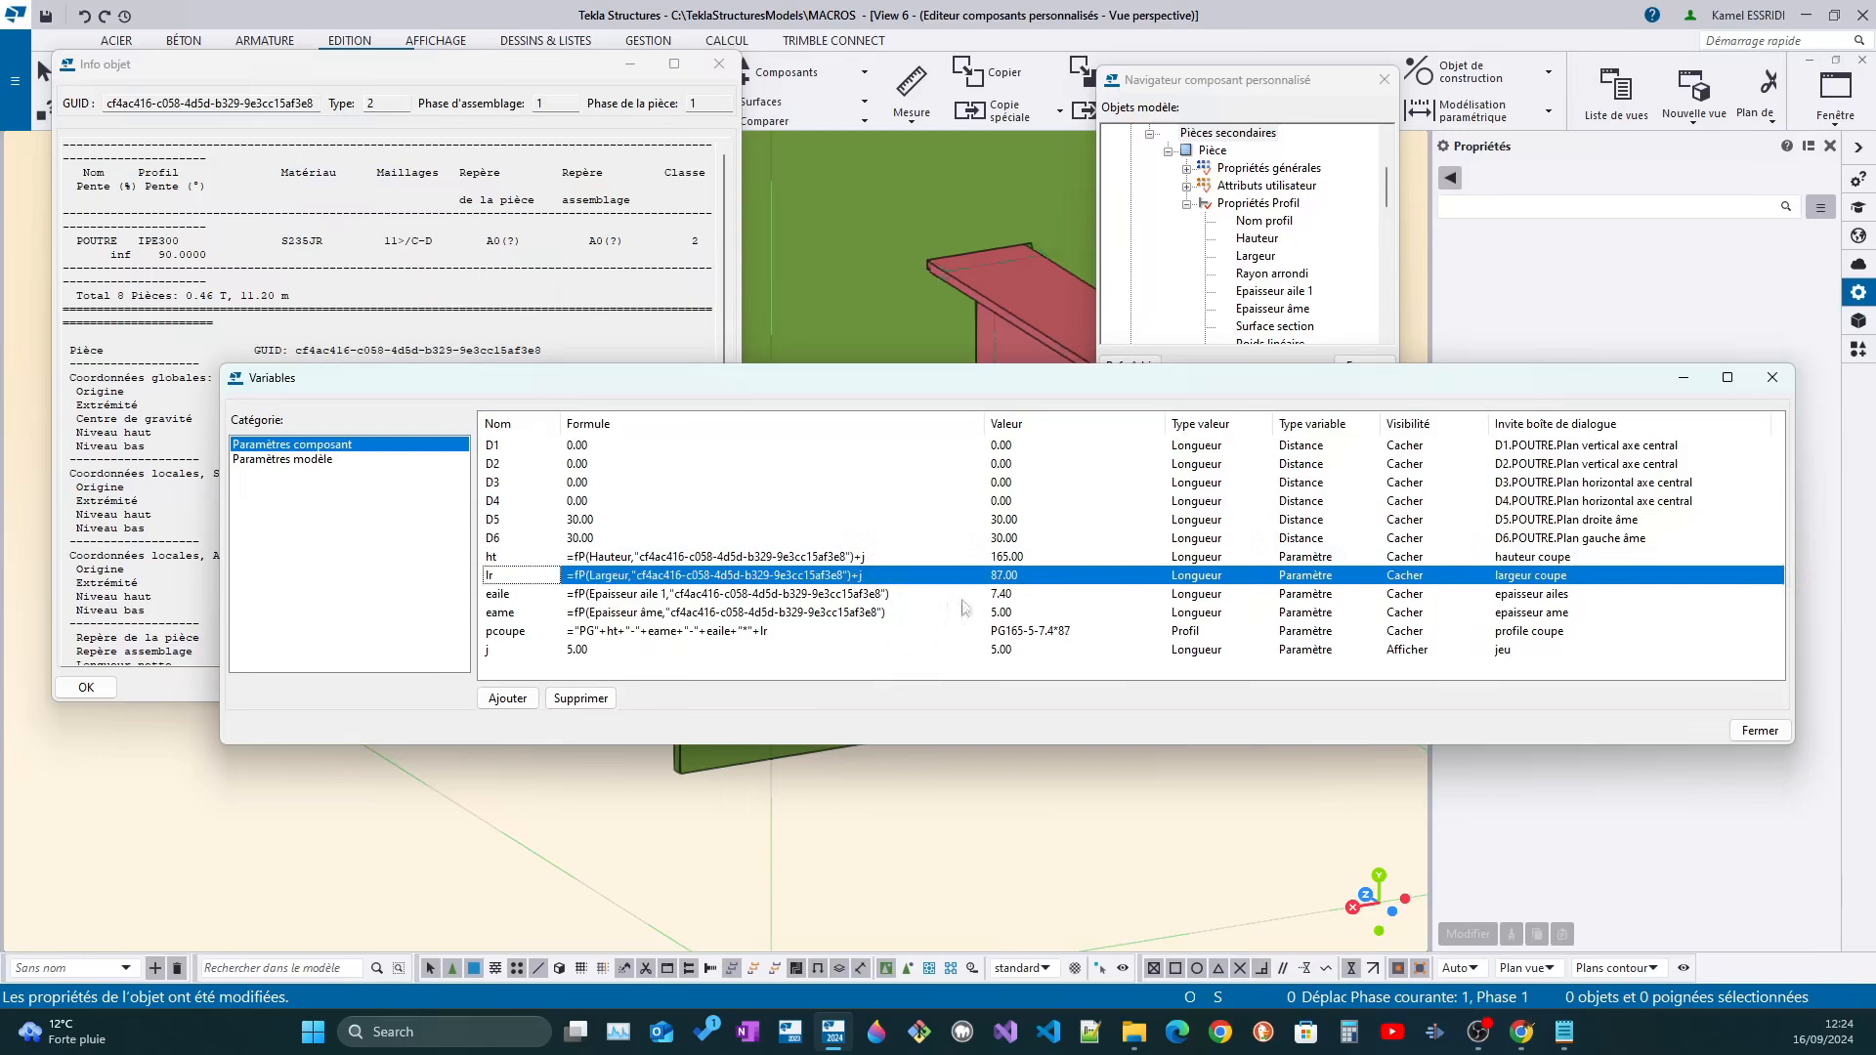
# Append +5 to the formulas of variables eaile and eame
pyautogui.click(904, 596)
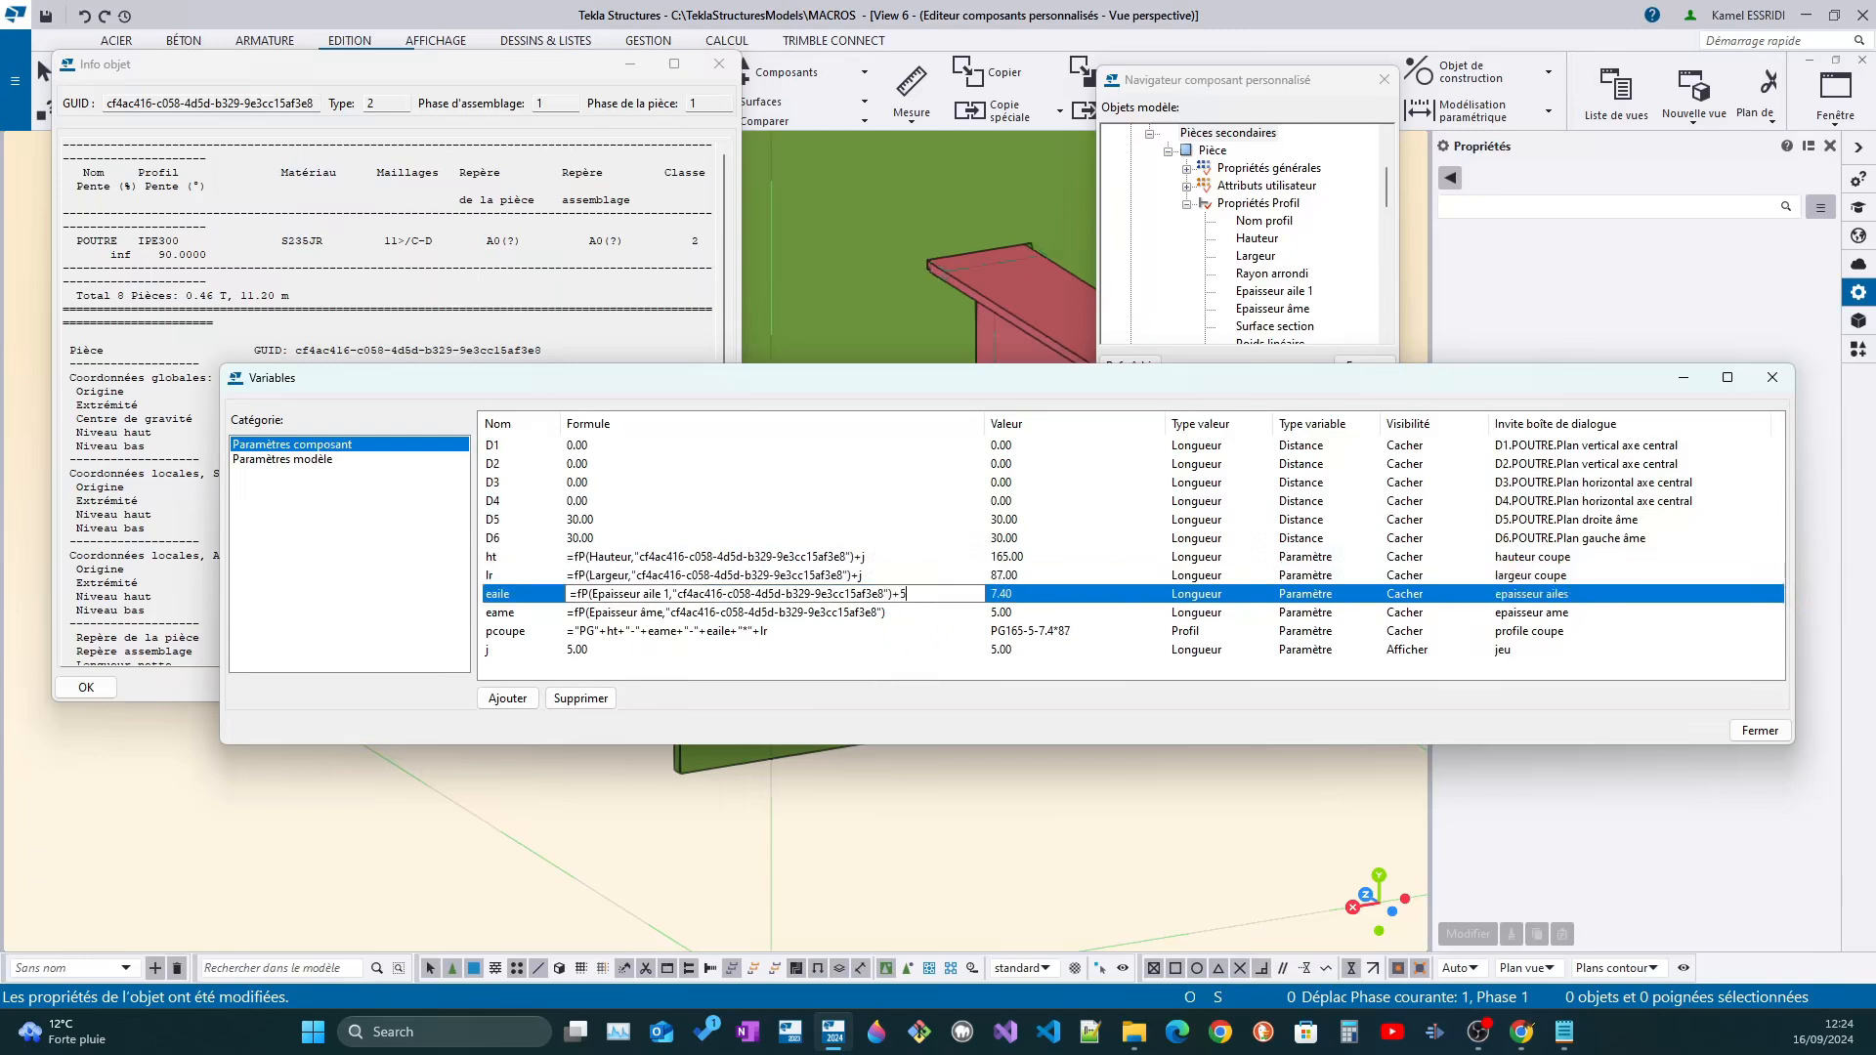
pyautogui.press('Return')
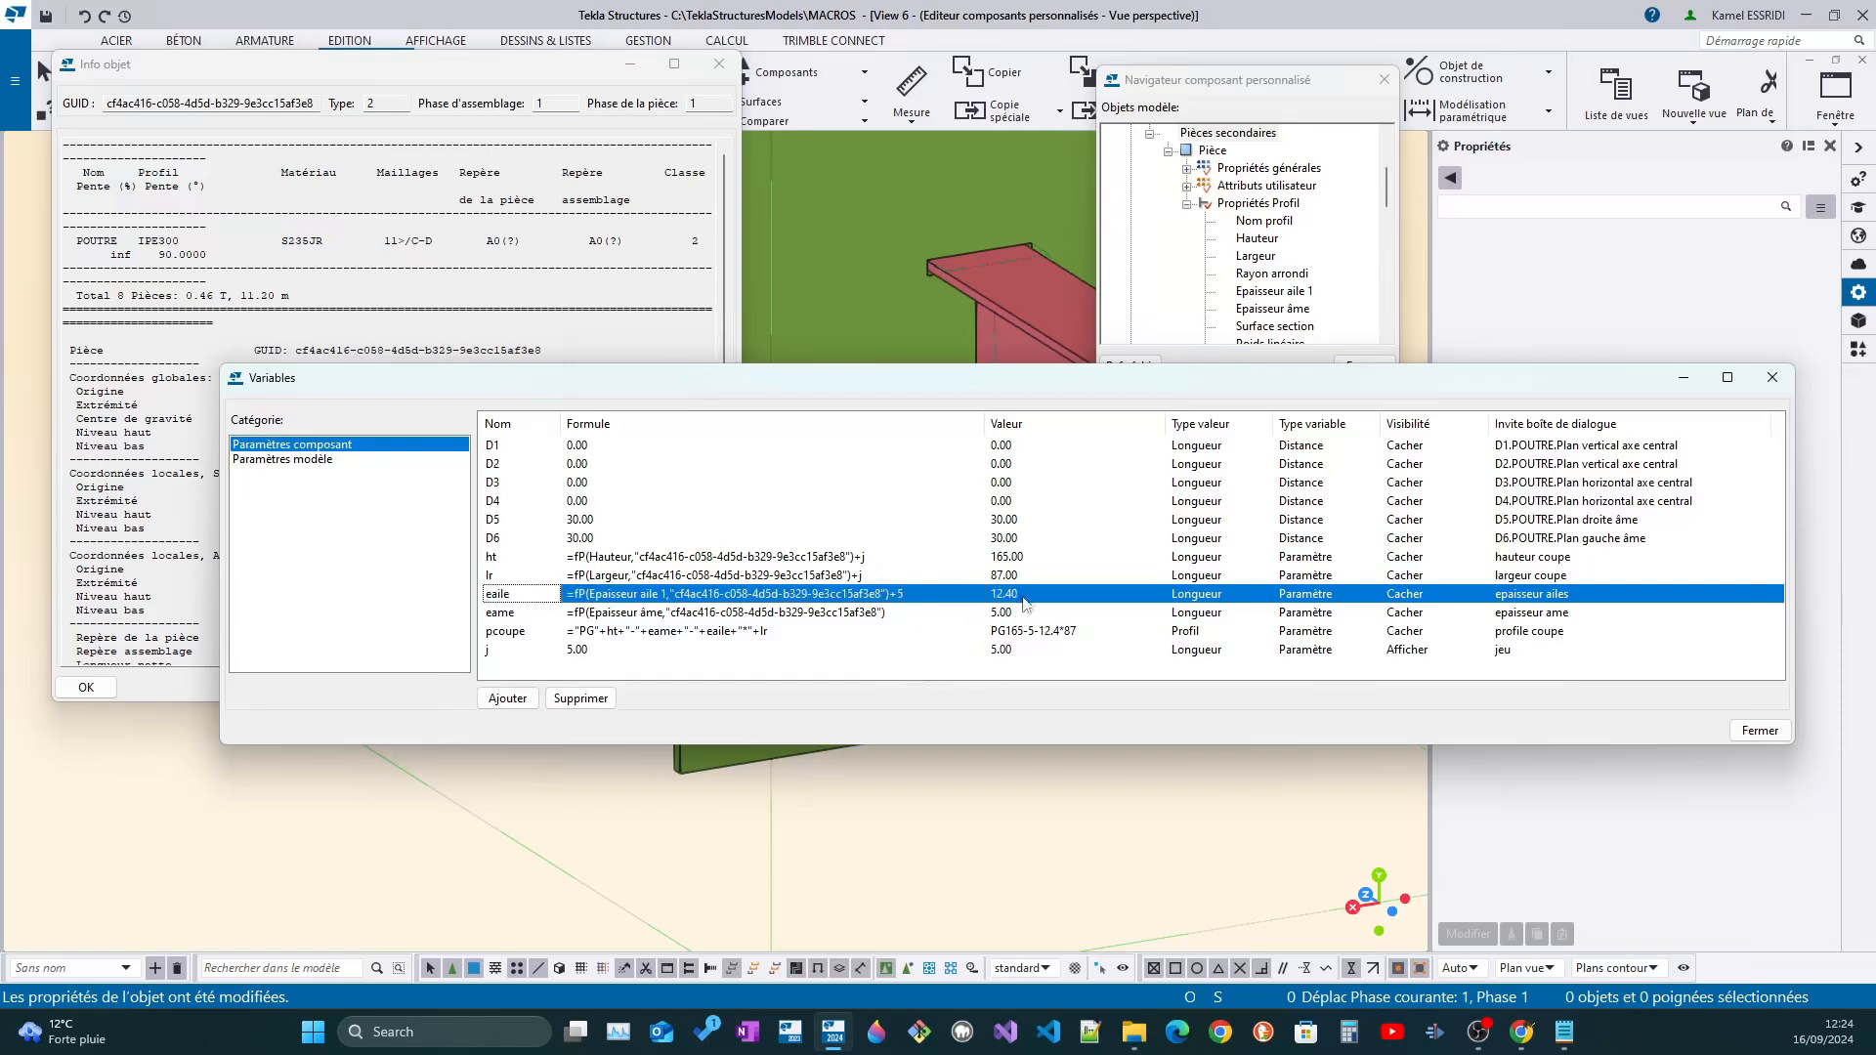
pyautogui.click(907, 615)
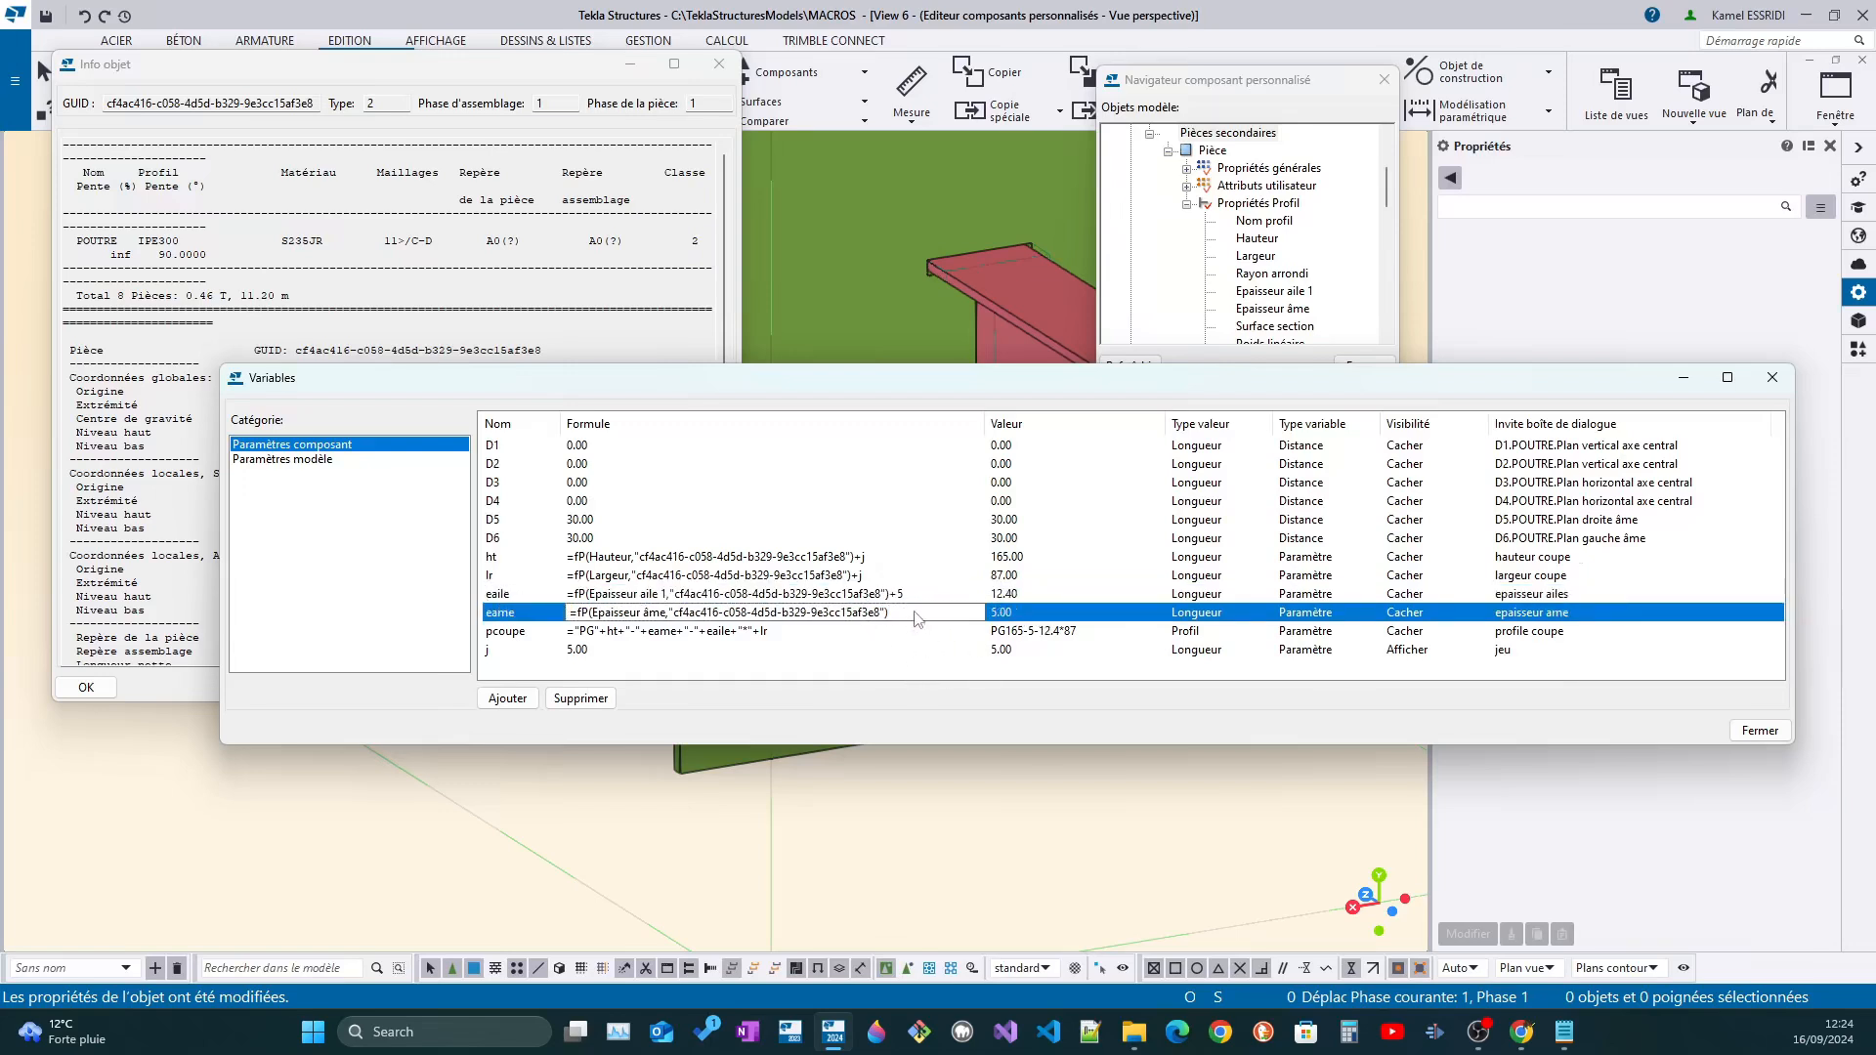
pyautogui.press('Return')
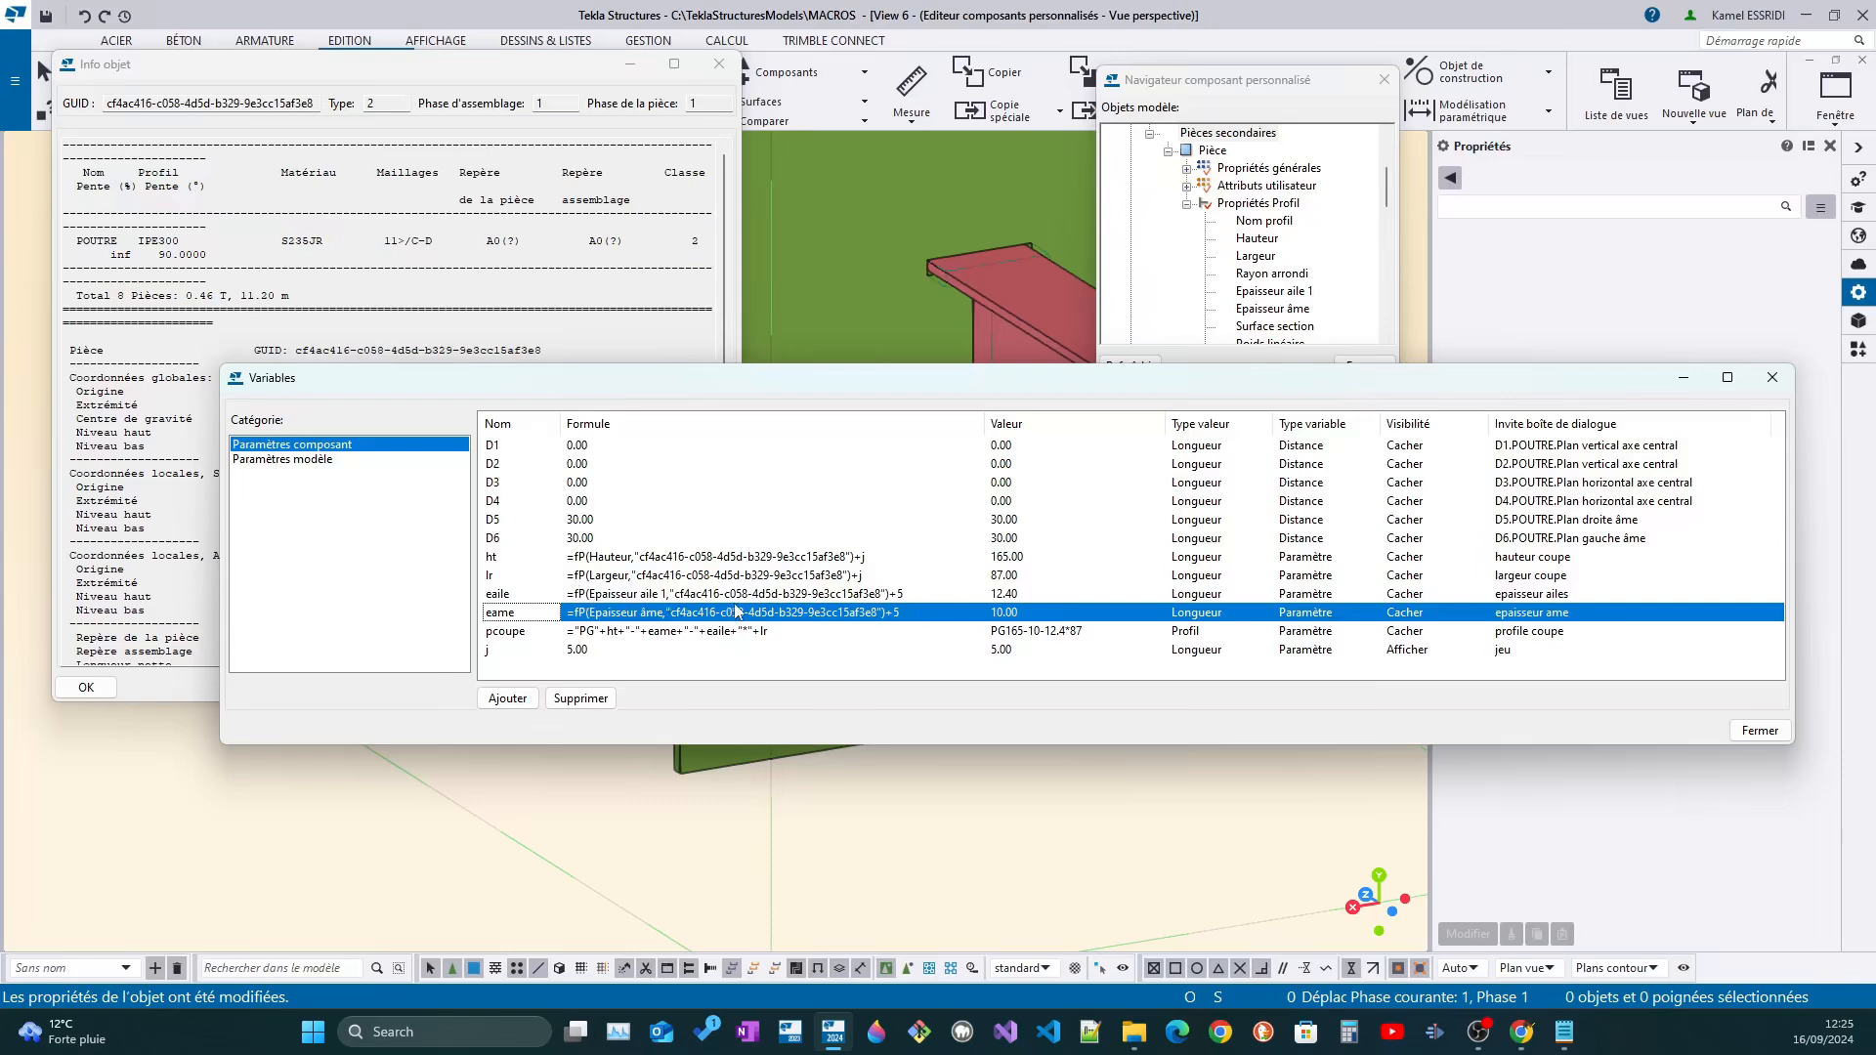
pyautogui.click(895, 668)
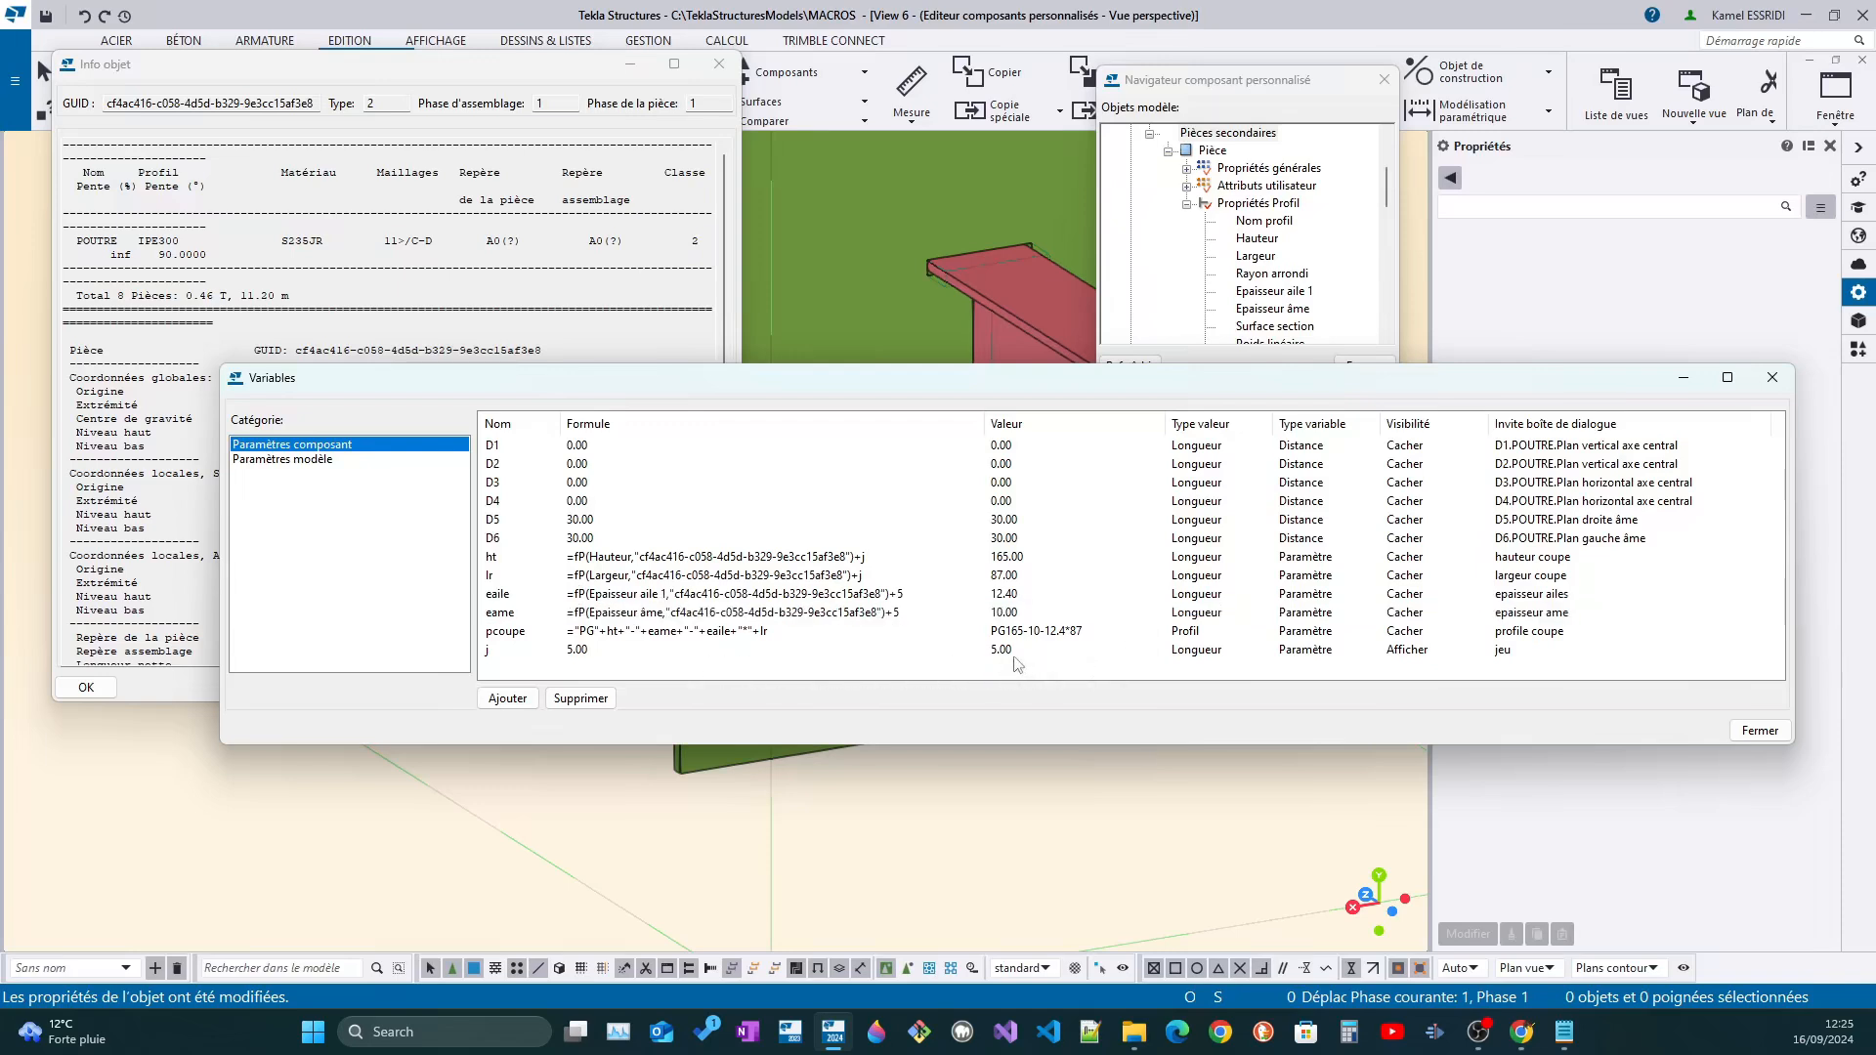
# Replace the 5 with j in the formulas of variables eaile and eame
pyautogui.click(900, 597)
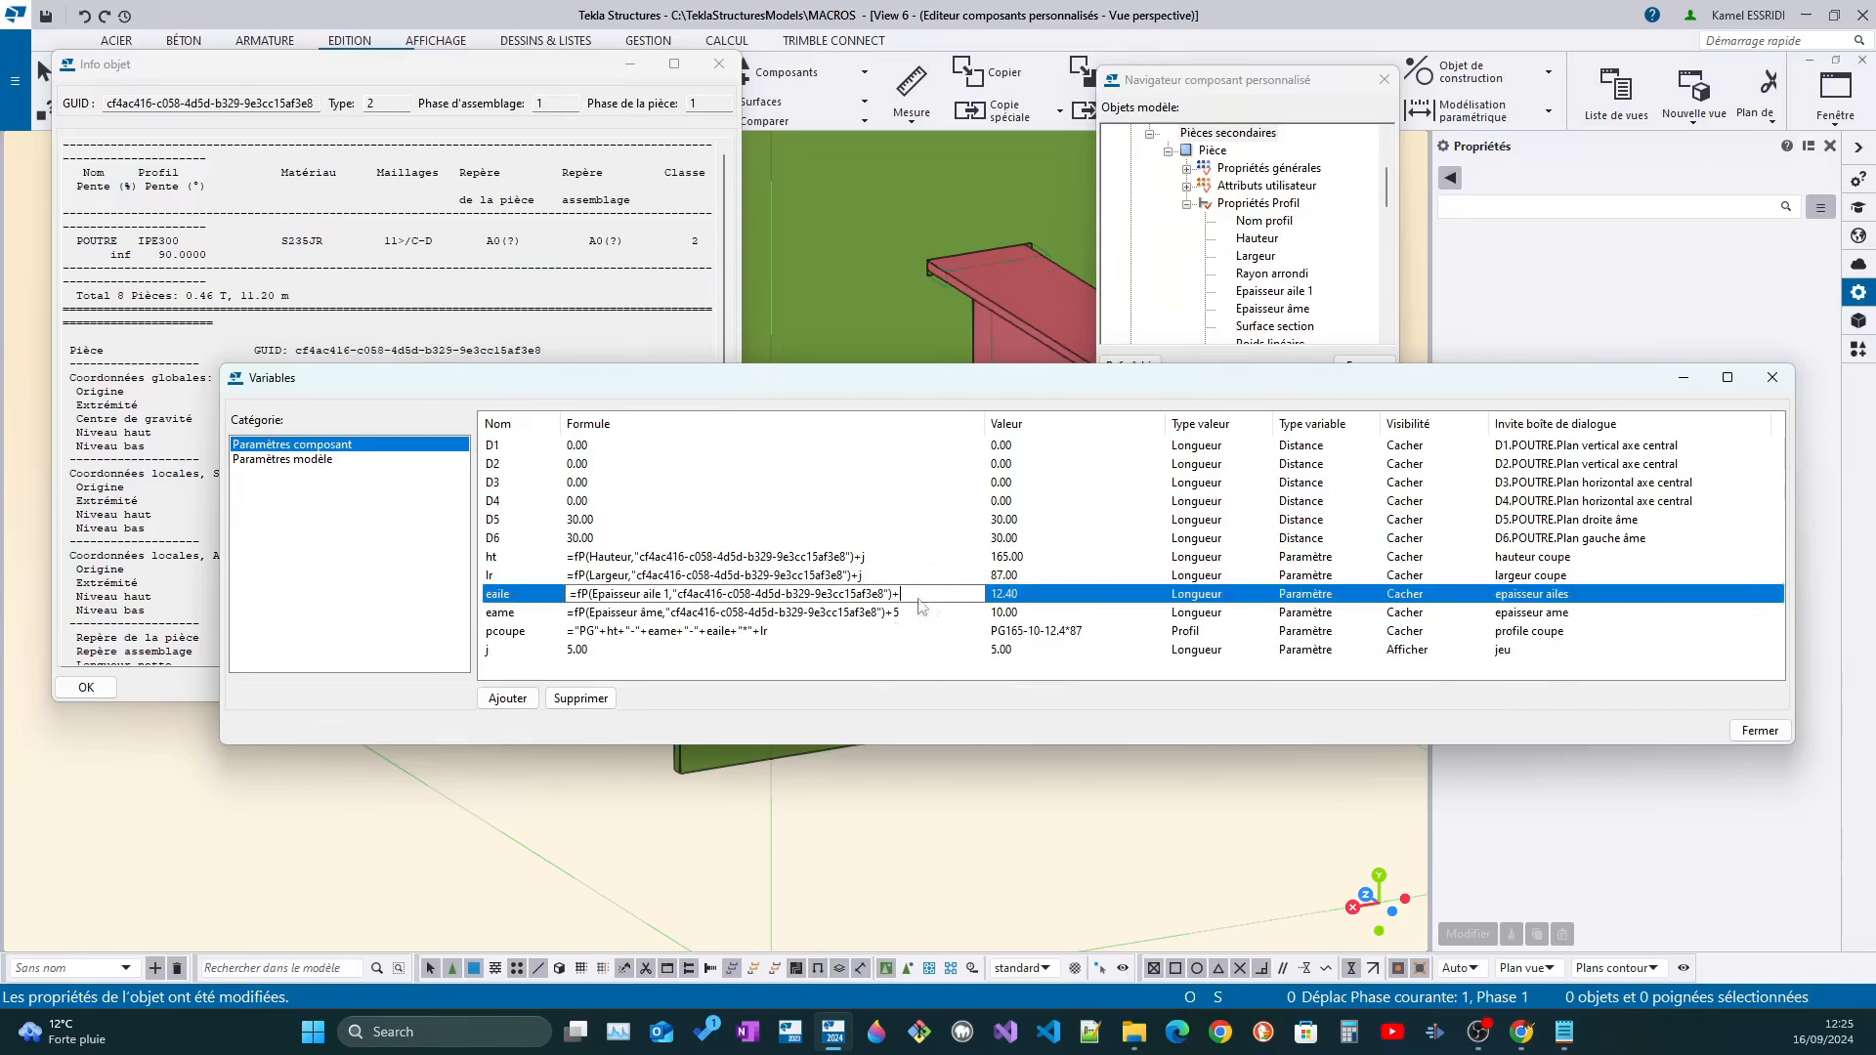
pyautogui.click(914, 613)
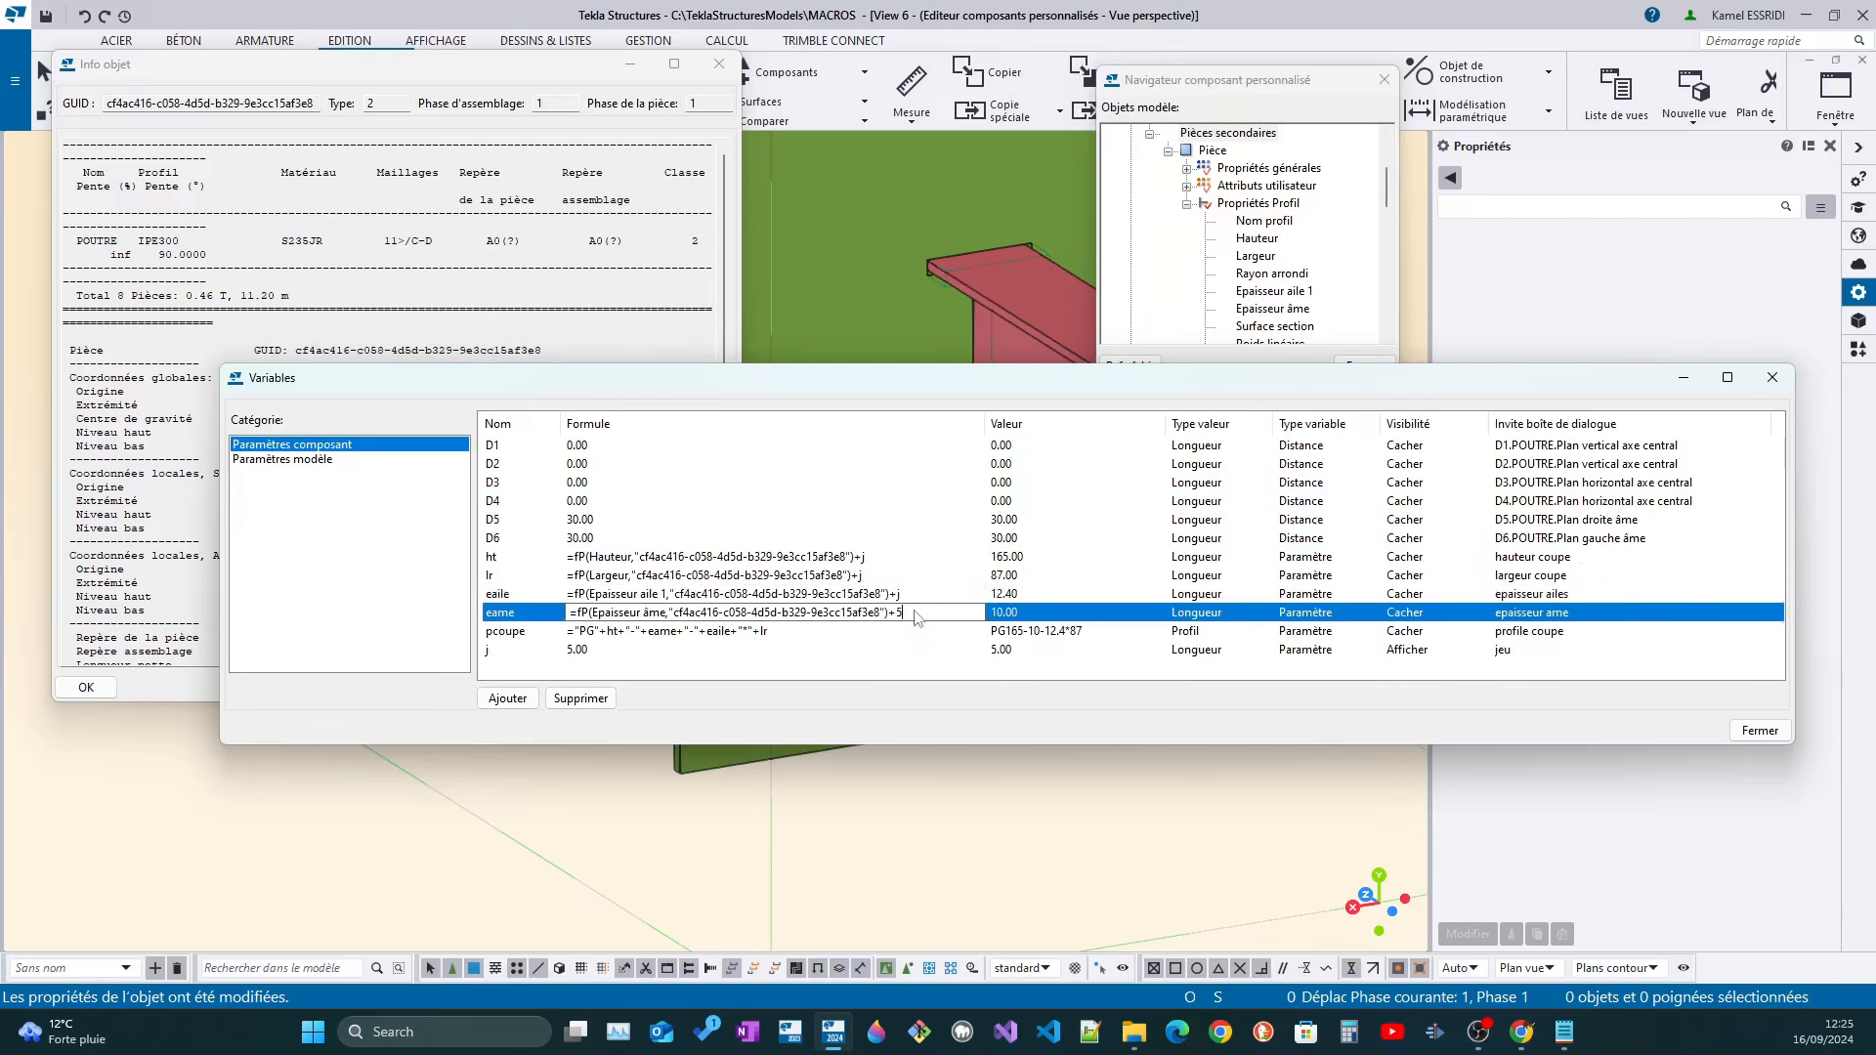
pyautogui.write('j')
pyautogui.press('Return')
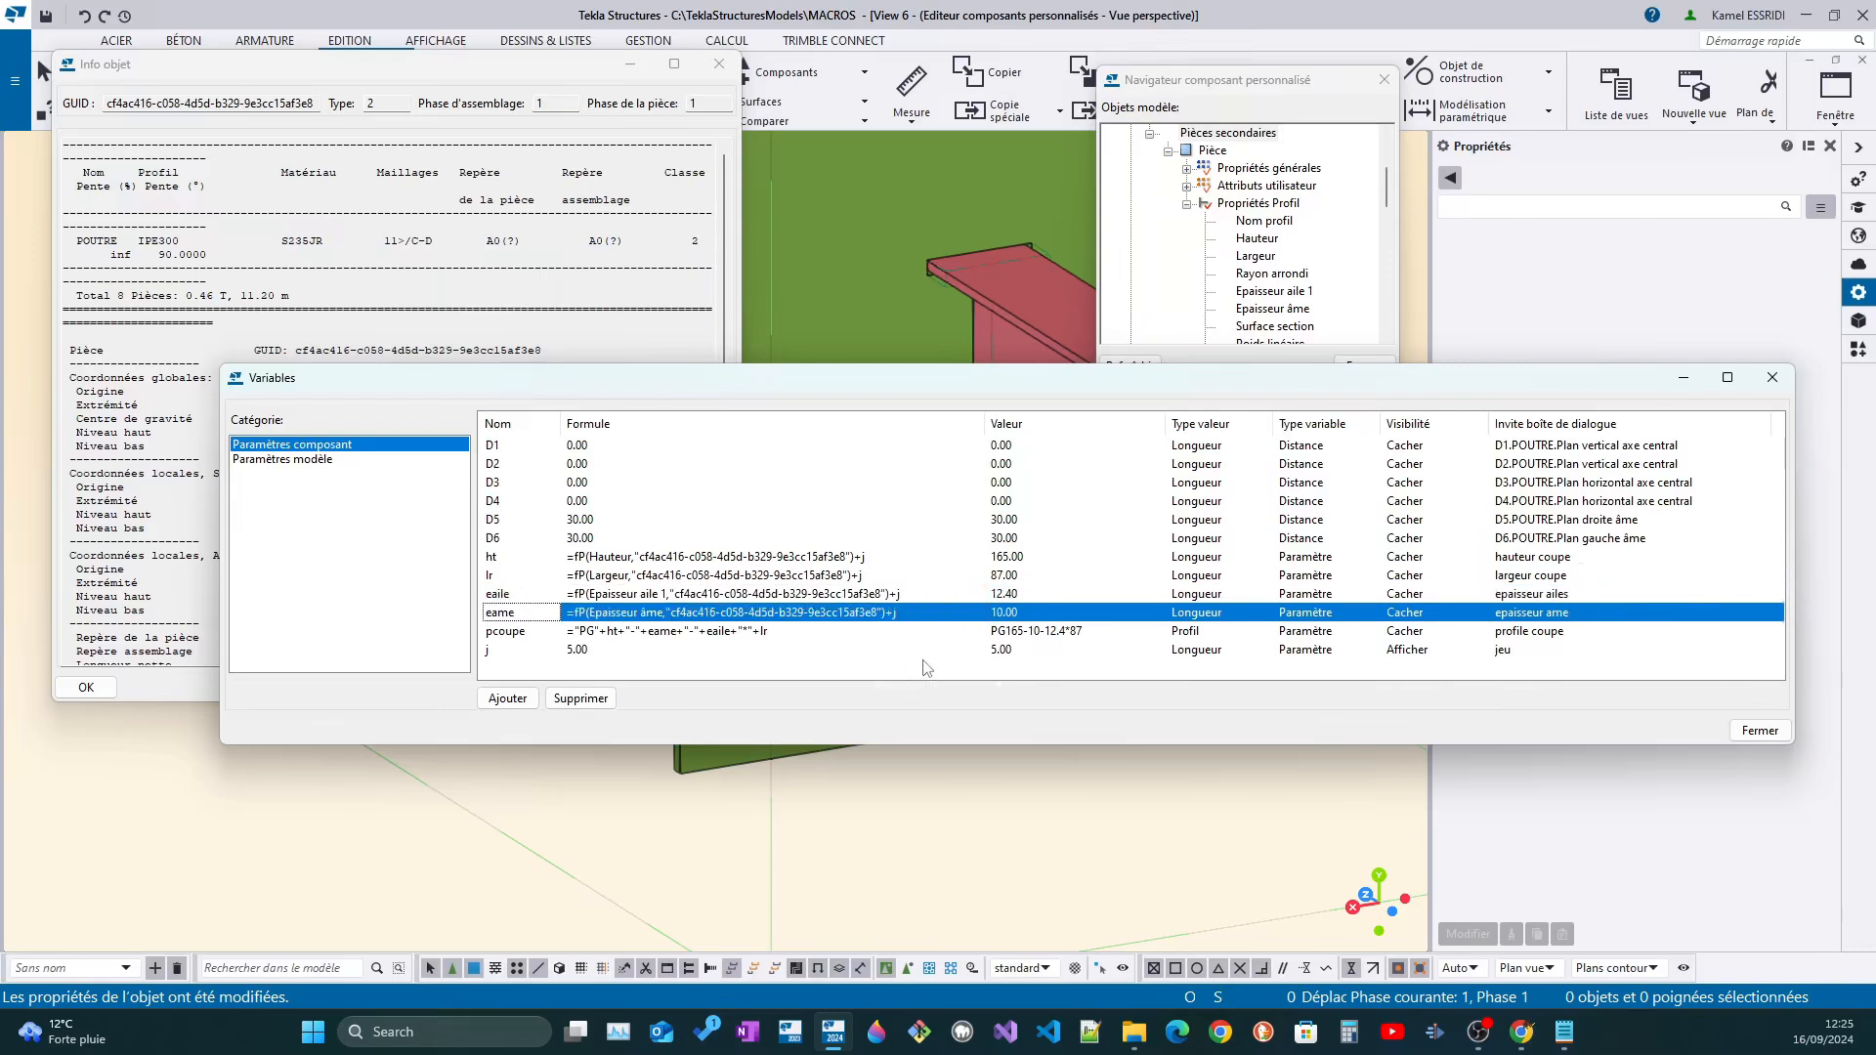
# Test variable j with a value of 12, and set its formula back to 0
pyautogui.click(611, 649)
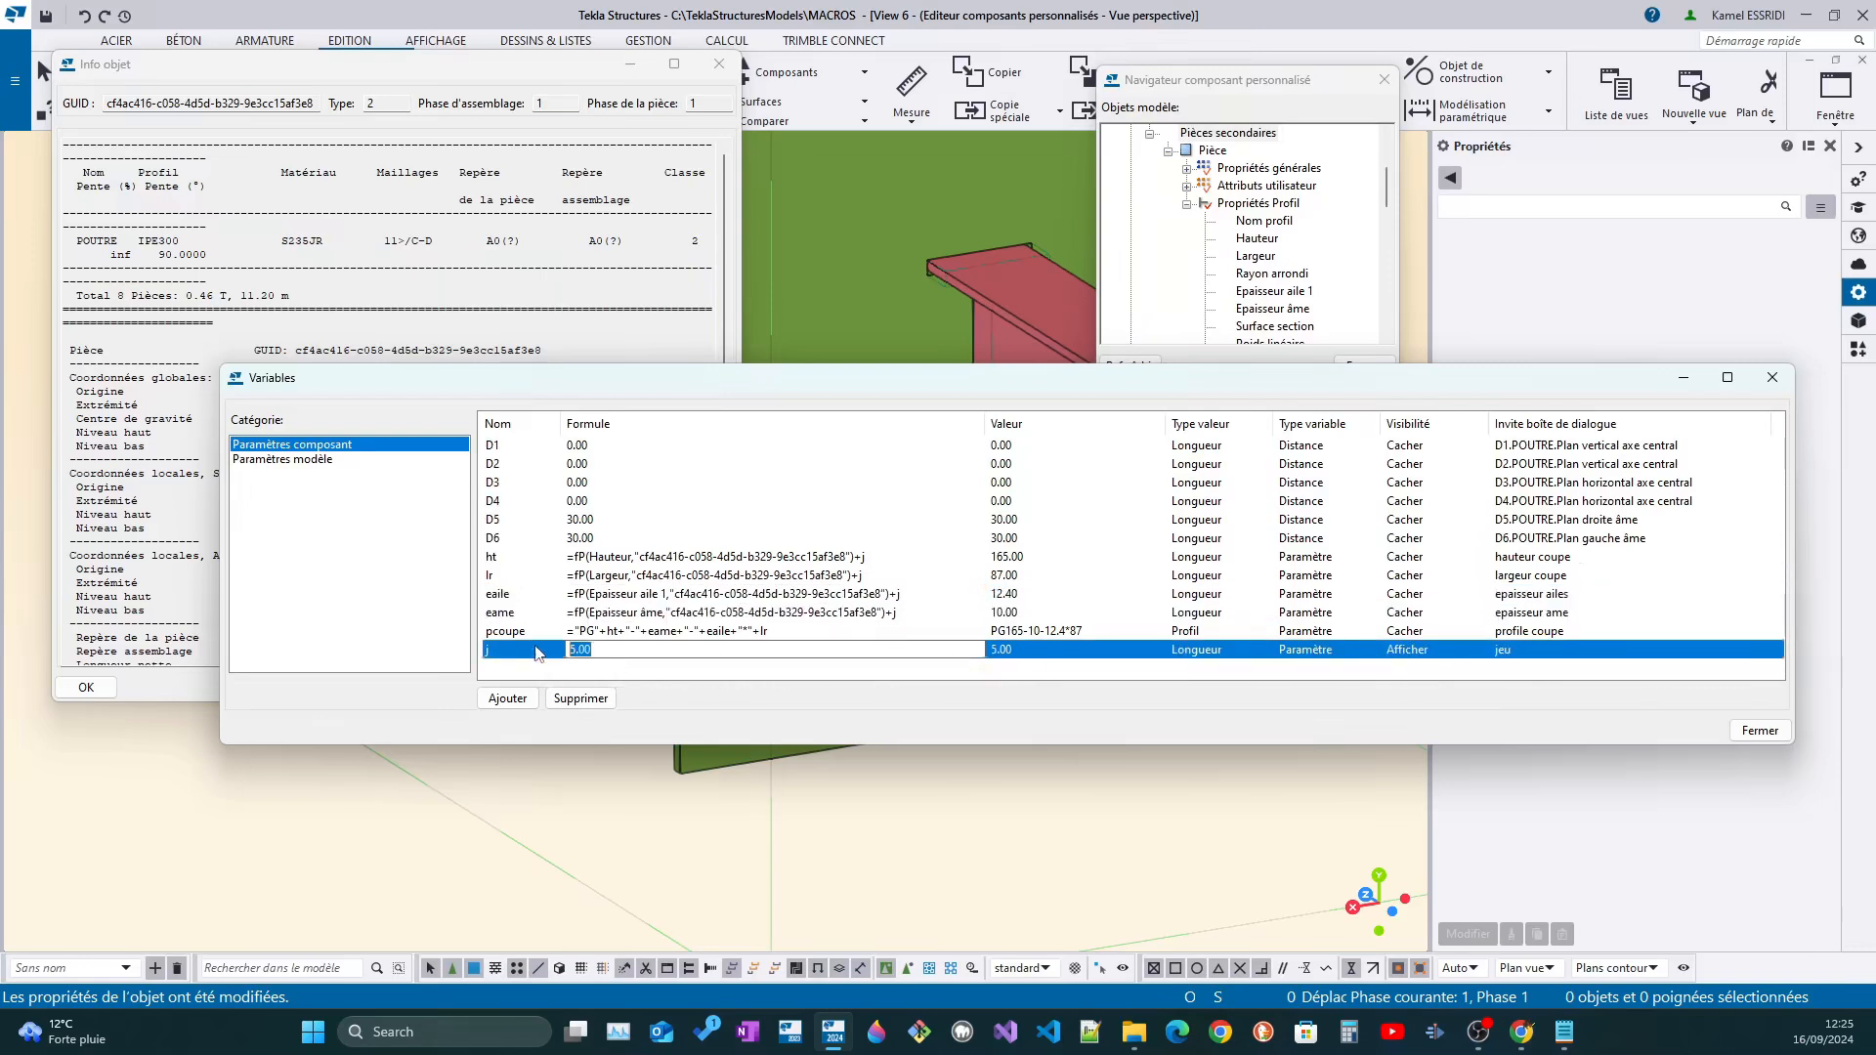
pyautogui.write('12')
pyautogui.press('Return')
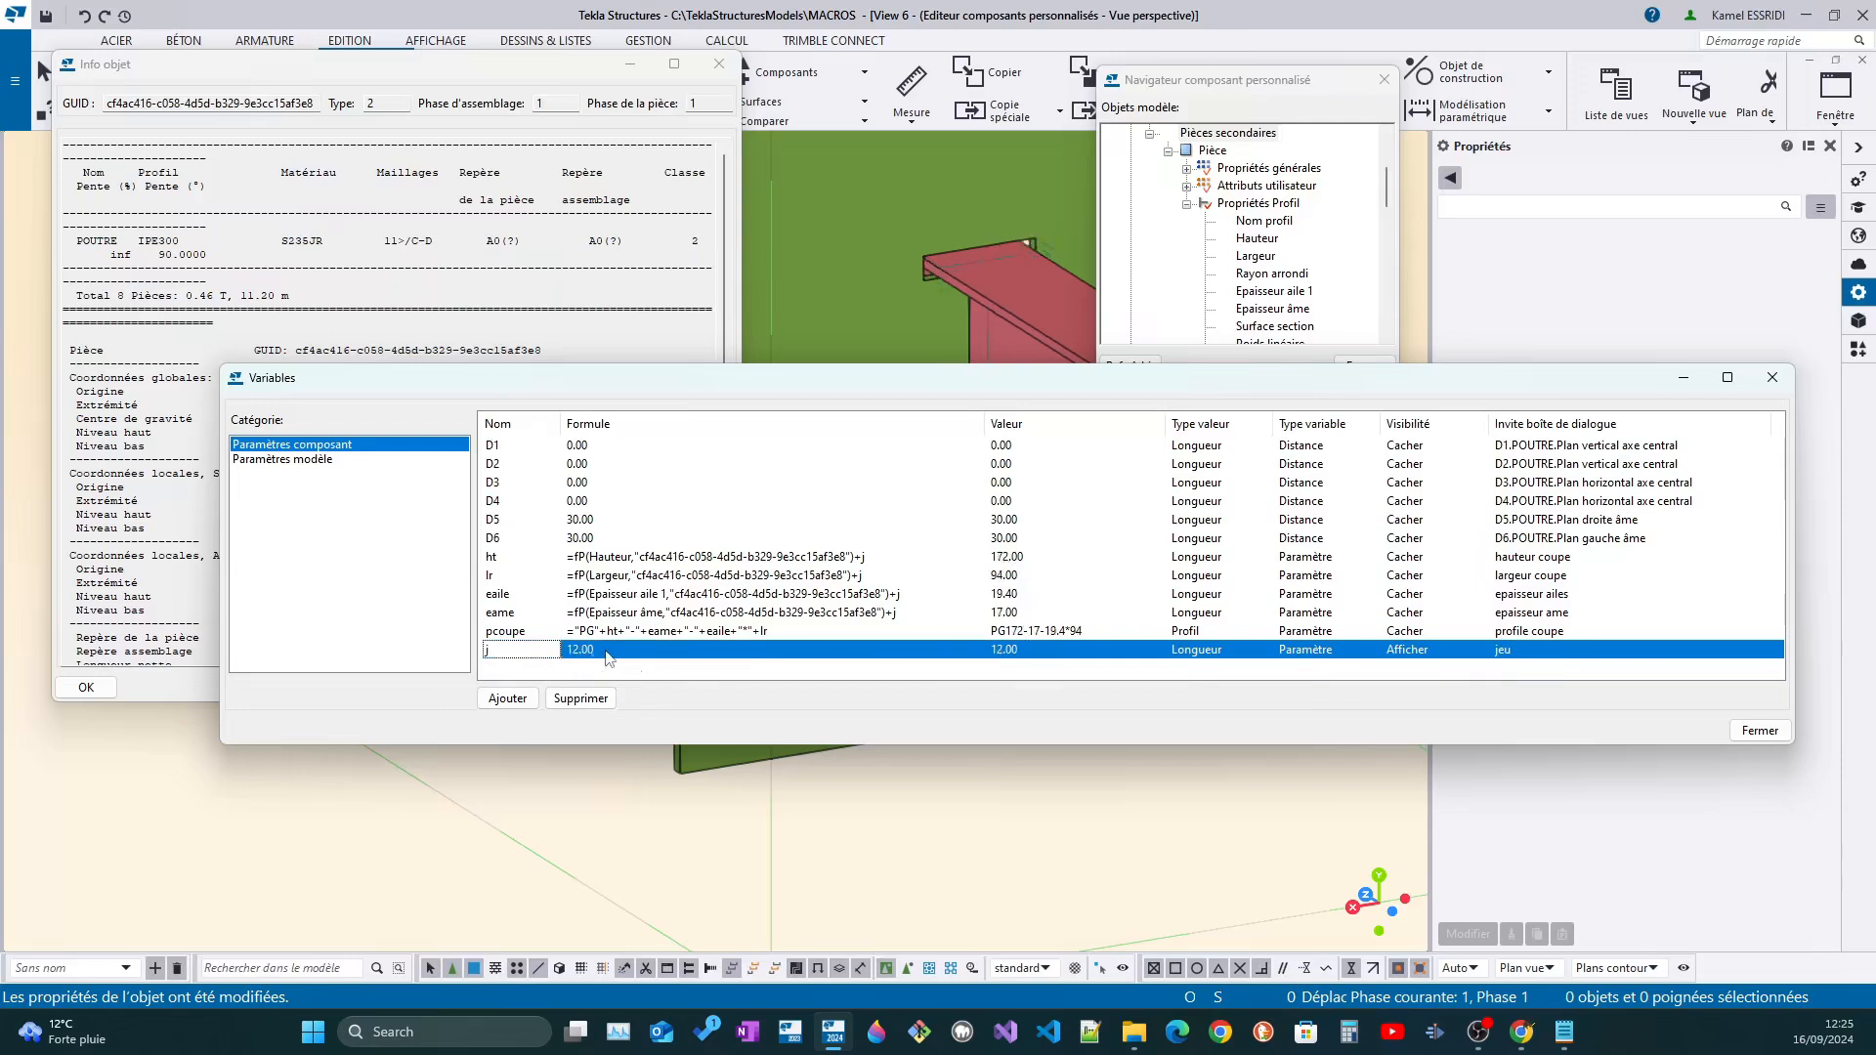
pyautogui.click(601, 653)
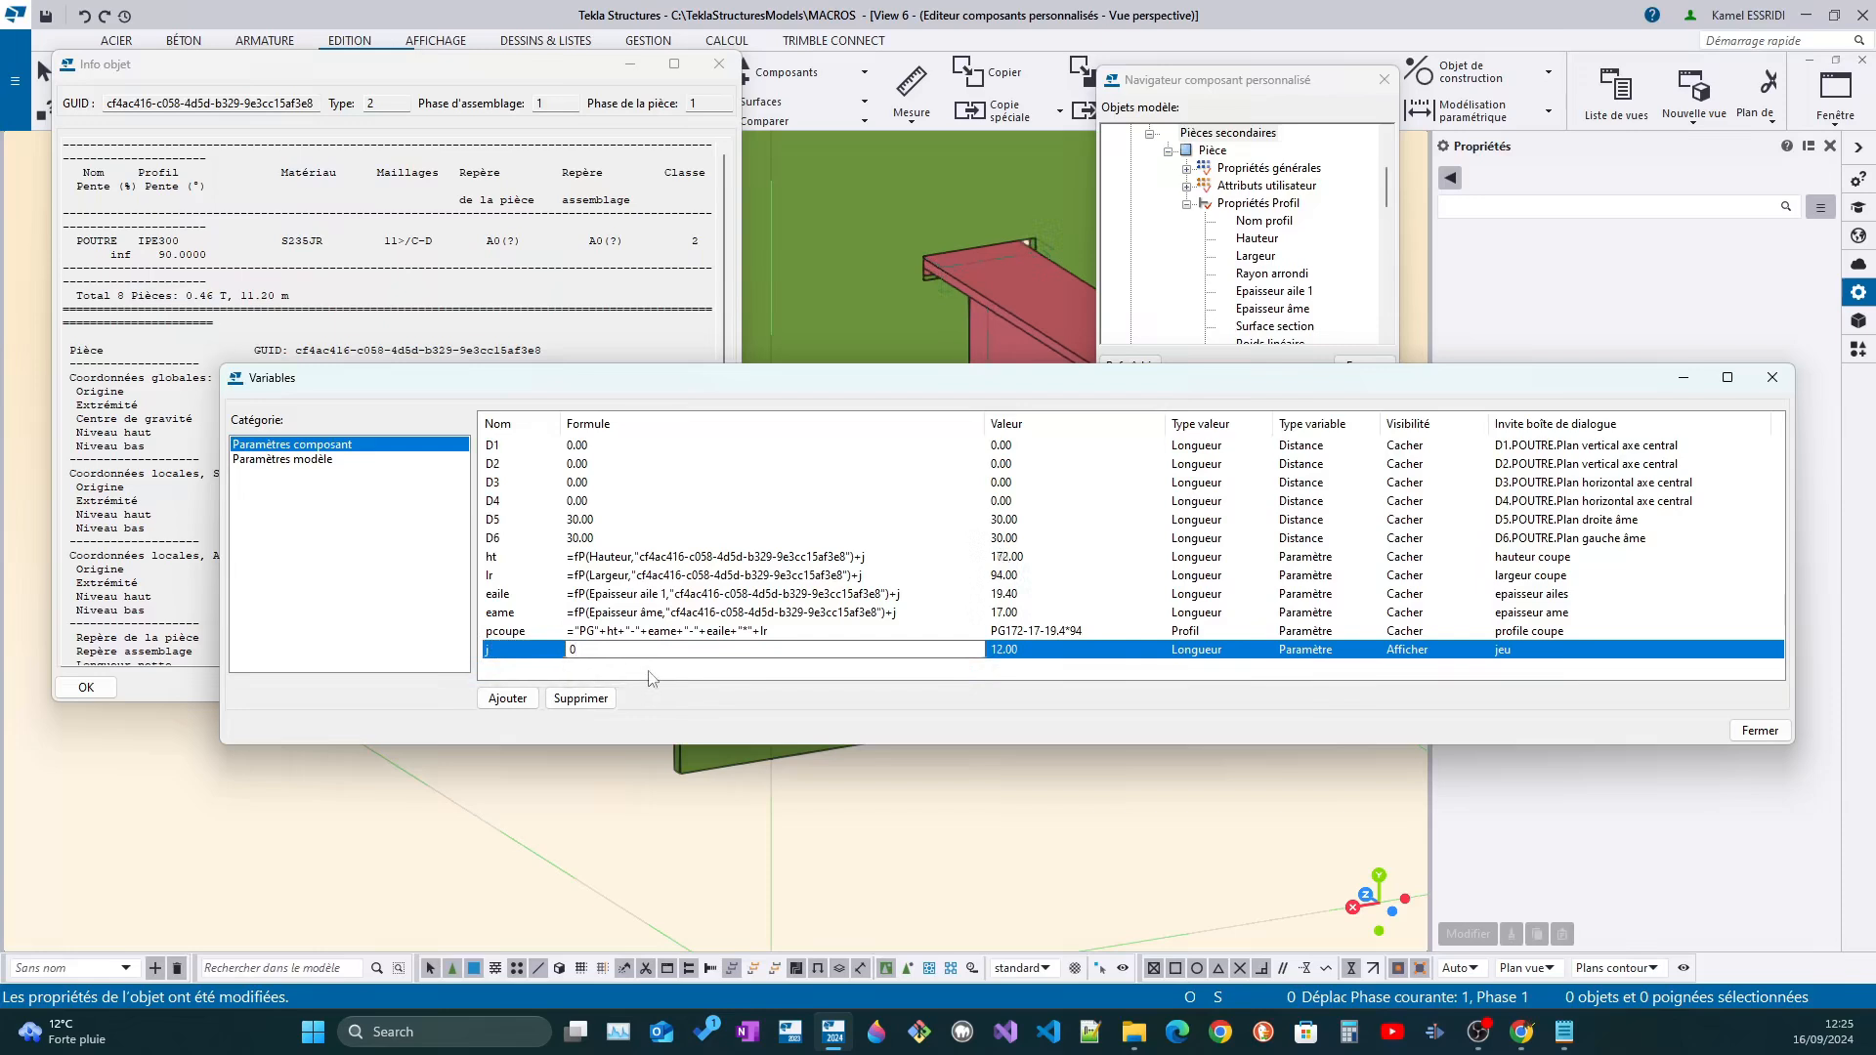
pyautogui.press('Return')
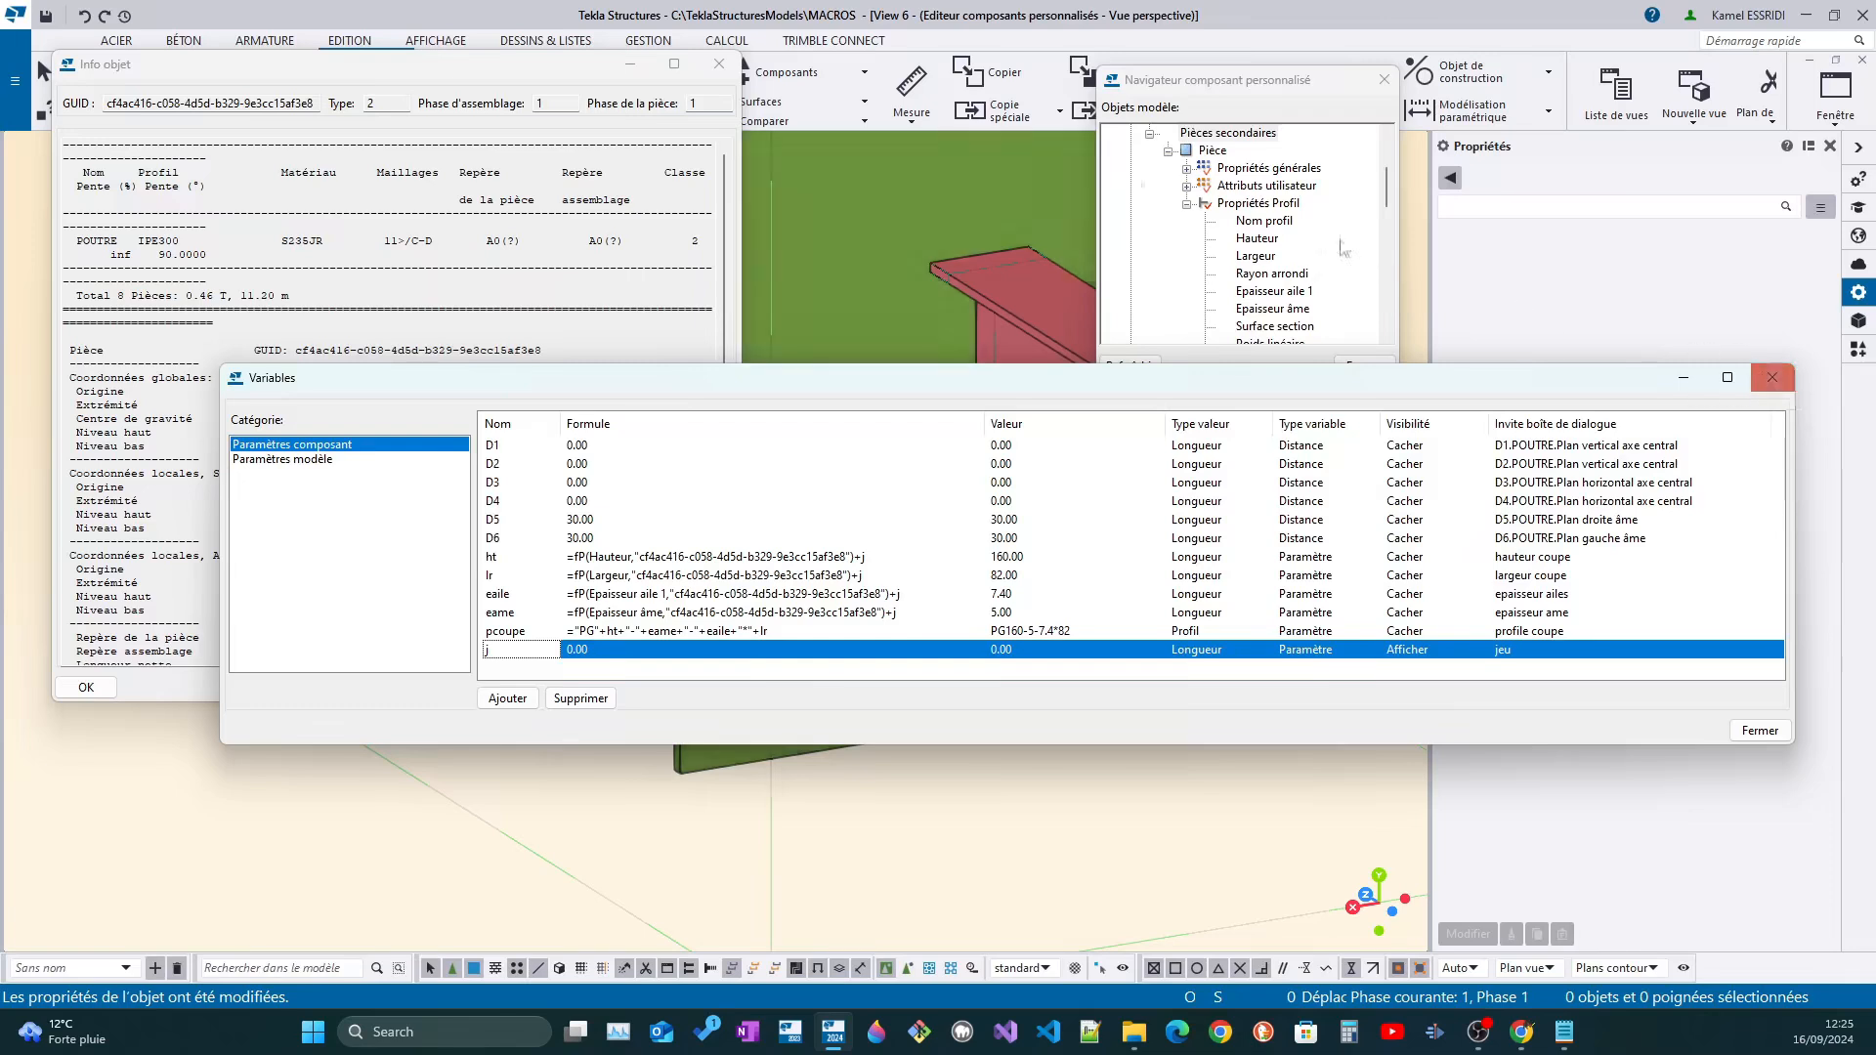
# Move the Variables window below the model and close the Info objet window
pyautogui.scroll(2, 888, 217)
pyautogui.scroll(-2, 887, 215)
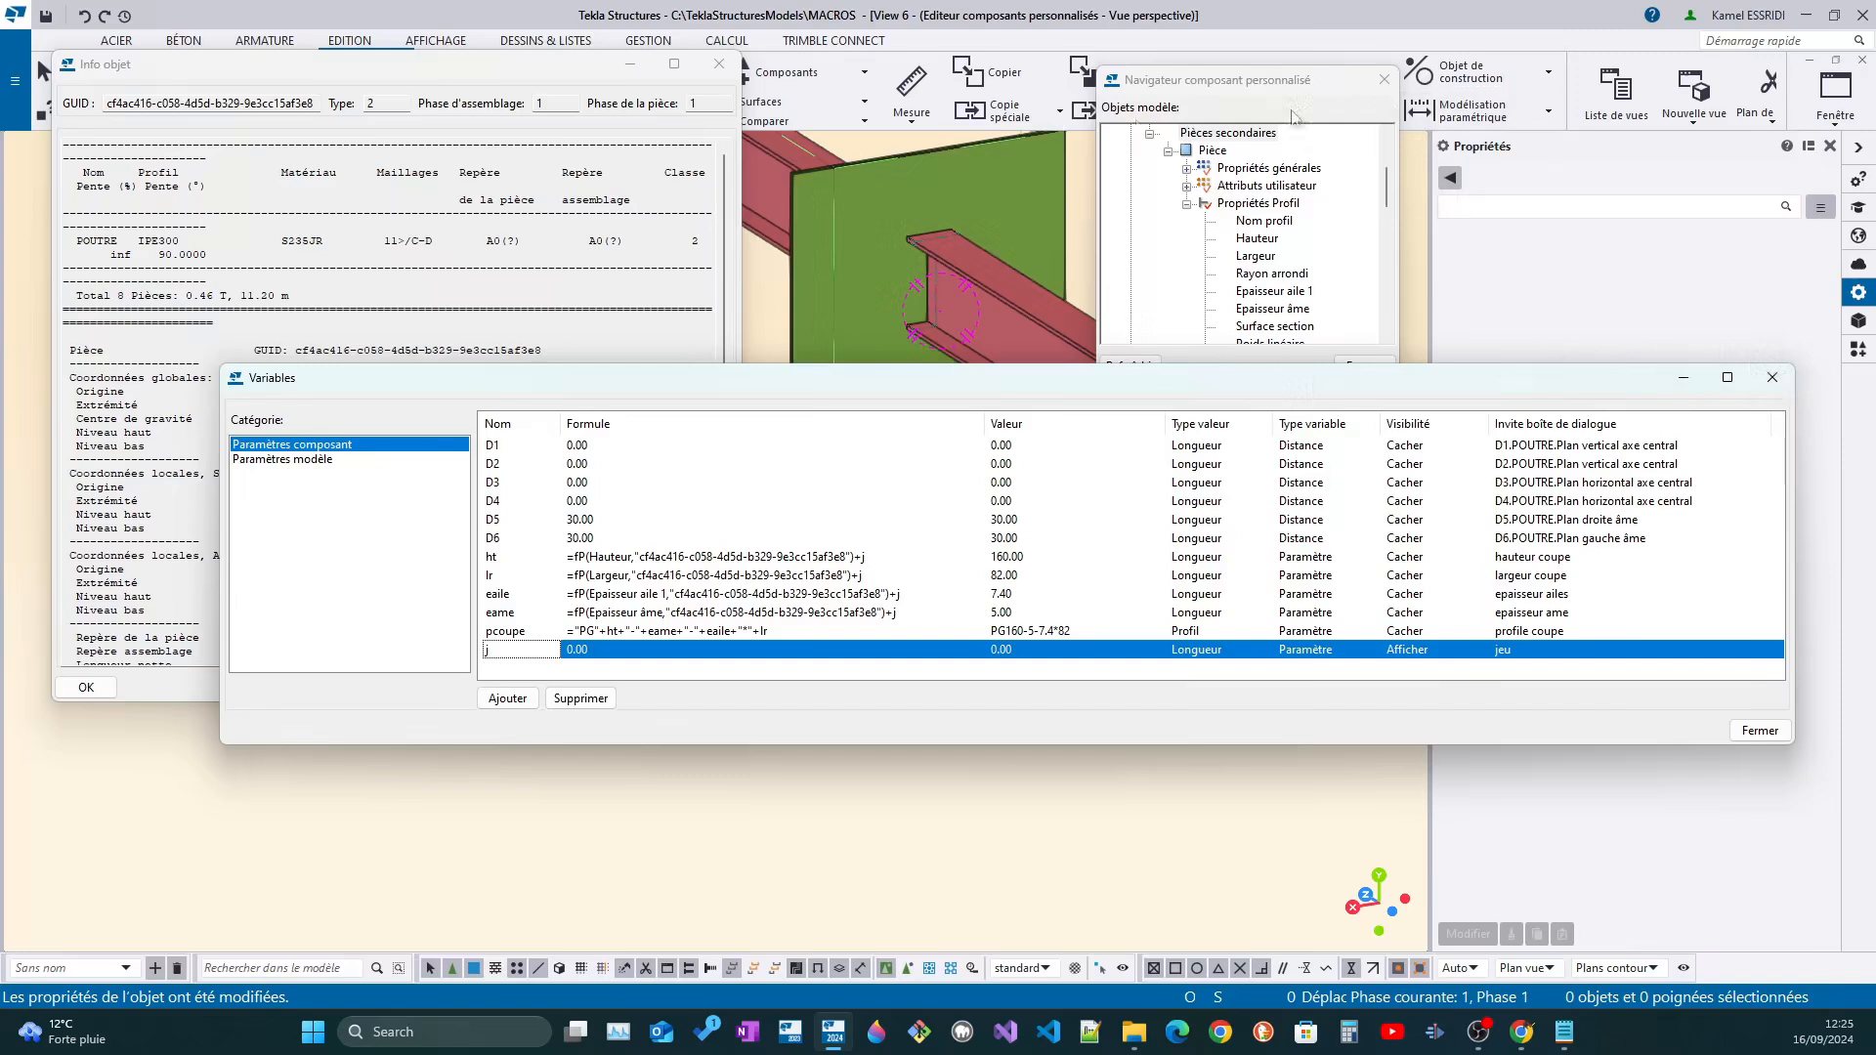
pyautogui.moveTo(962, 388); pyautogui.dragTo(982, 648)
pyautogui.click(655, 66)
pyautogui.click(716, 66)
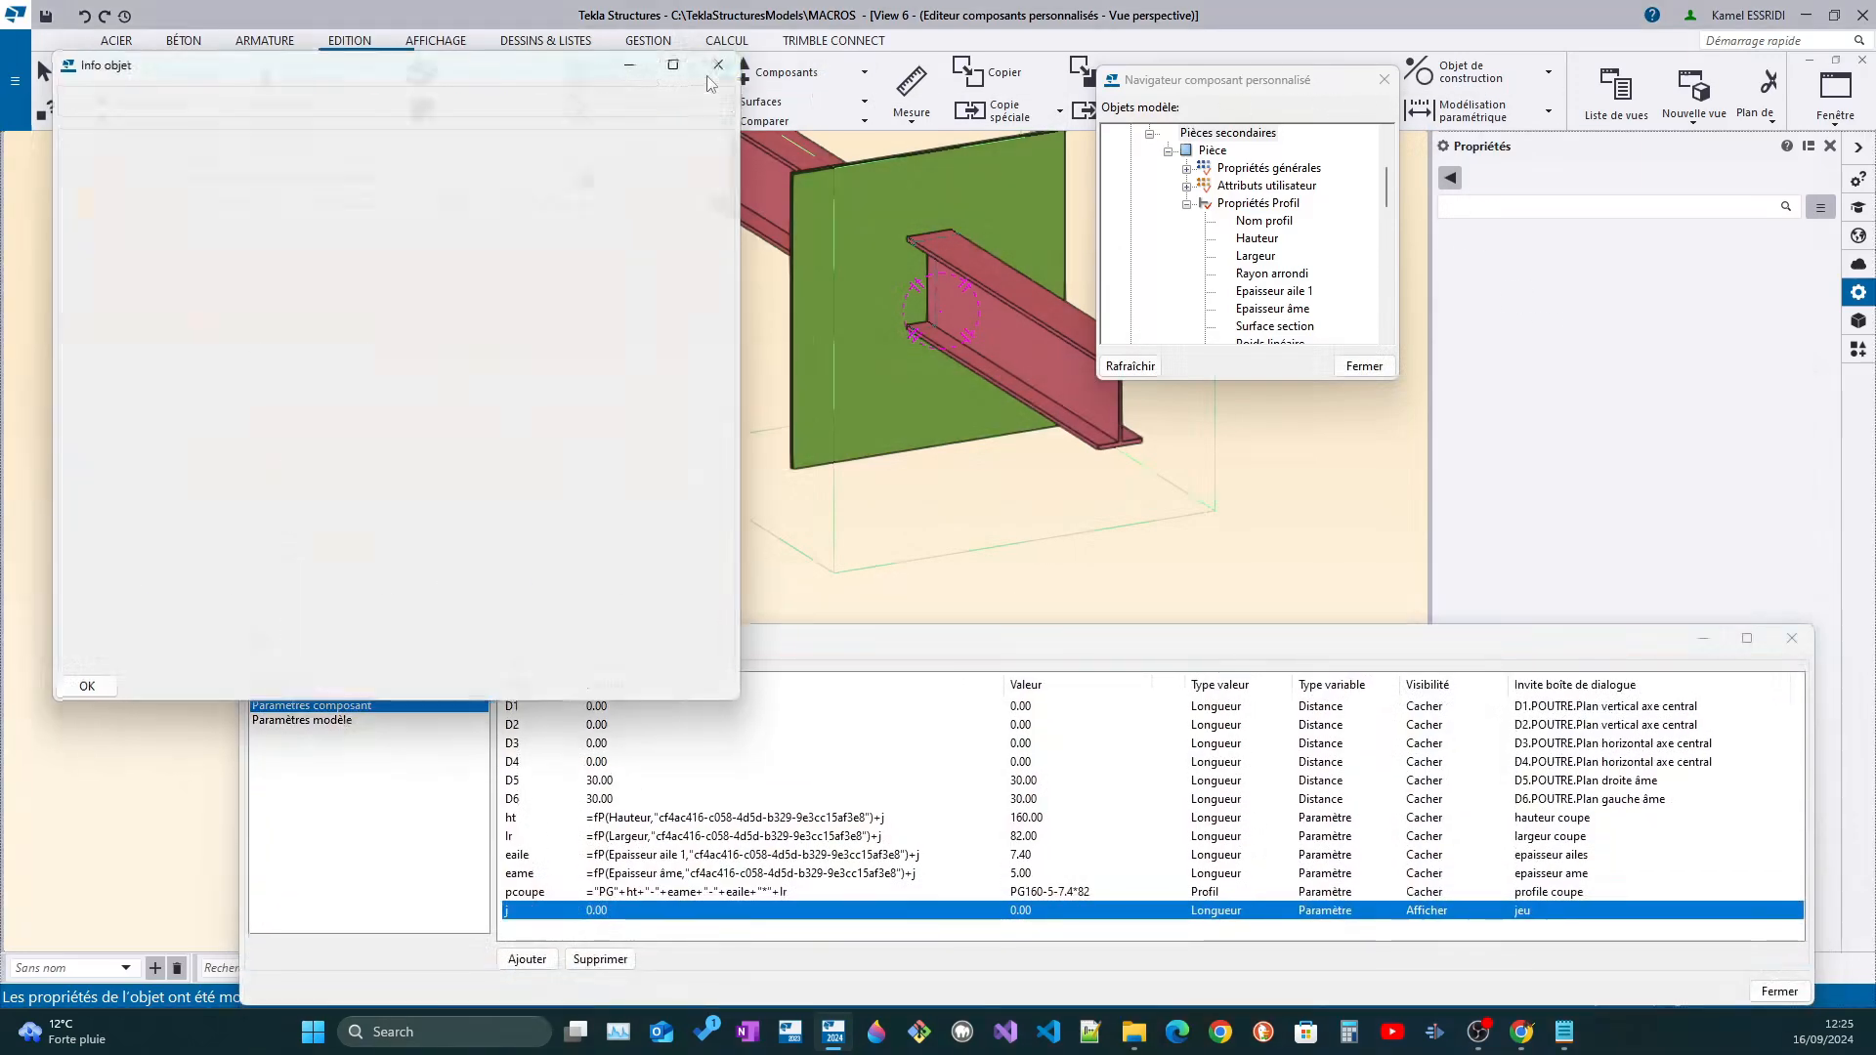
# Close the custom component editor, saving the changes, and select the ouverture connection in the 3D model view
pyautogui.moveTo(518, 180); pyautogui.dragTo(999, 173)
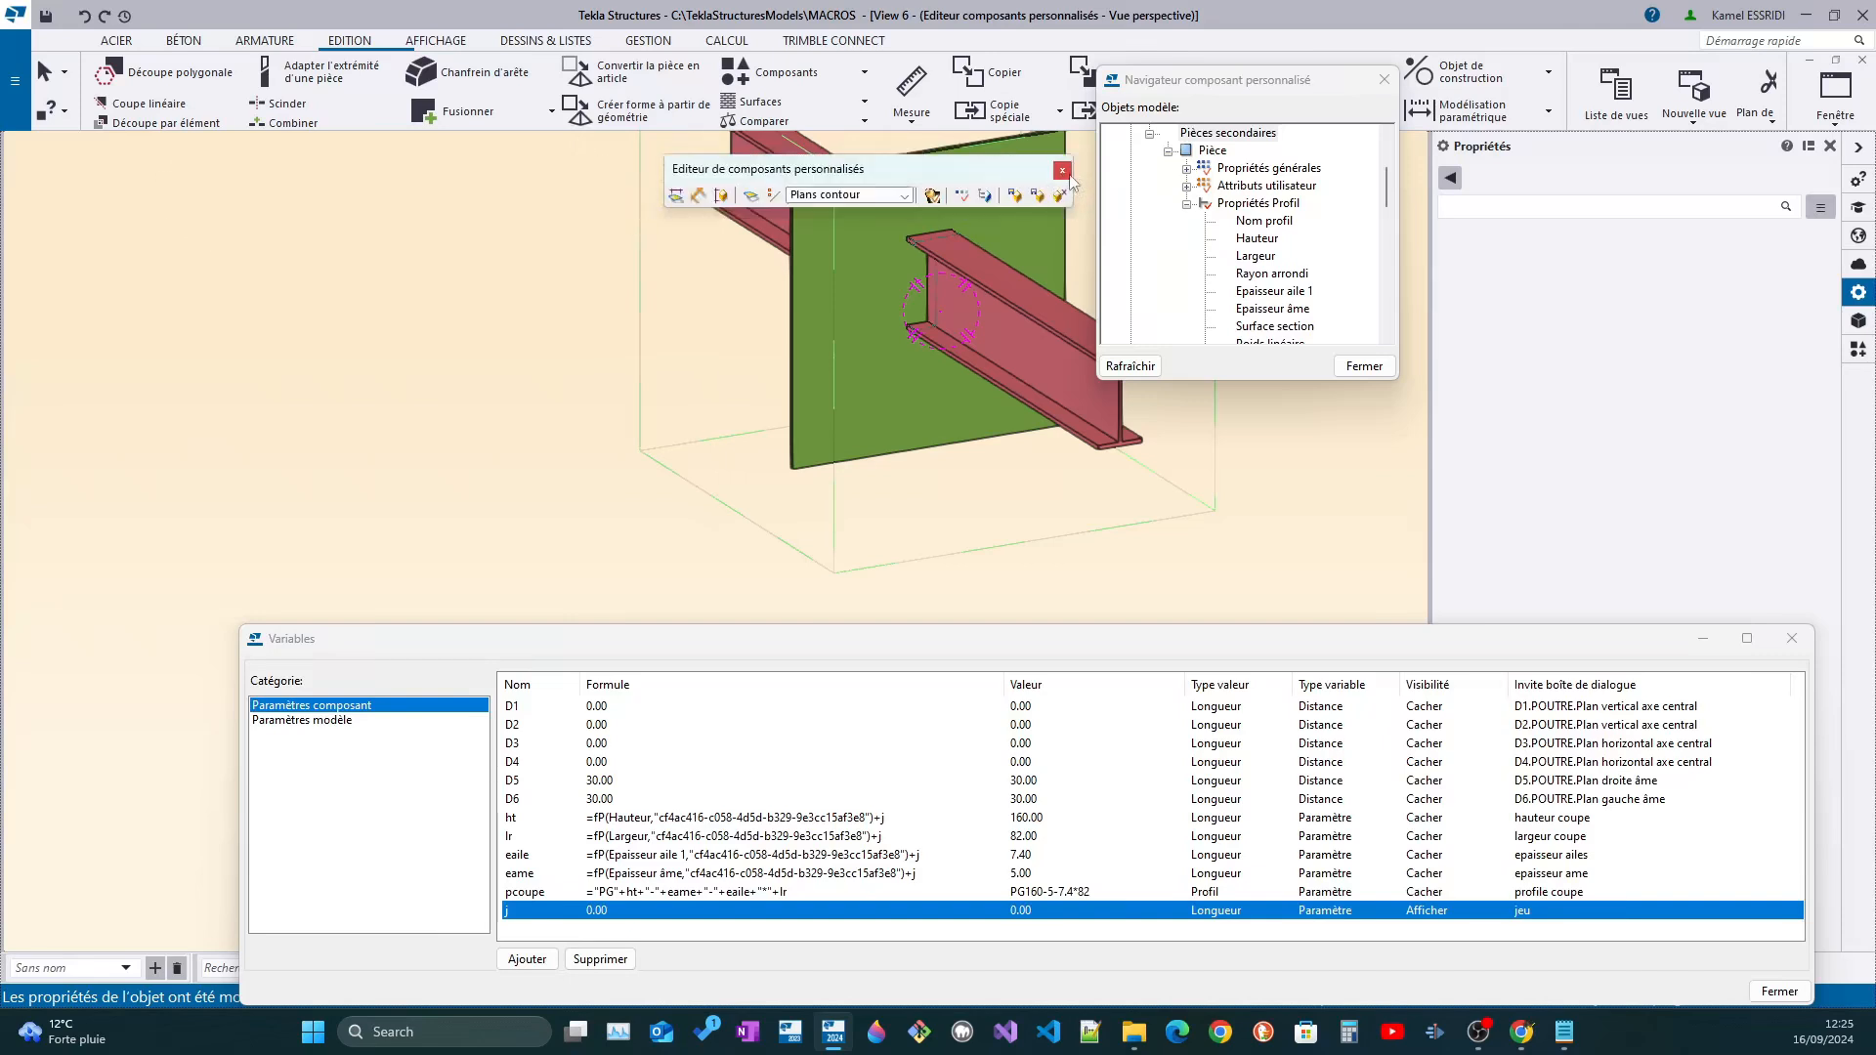
pyautogui.click(1063, 173)
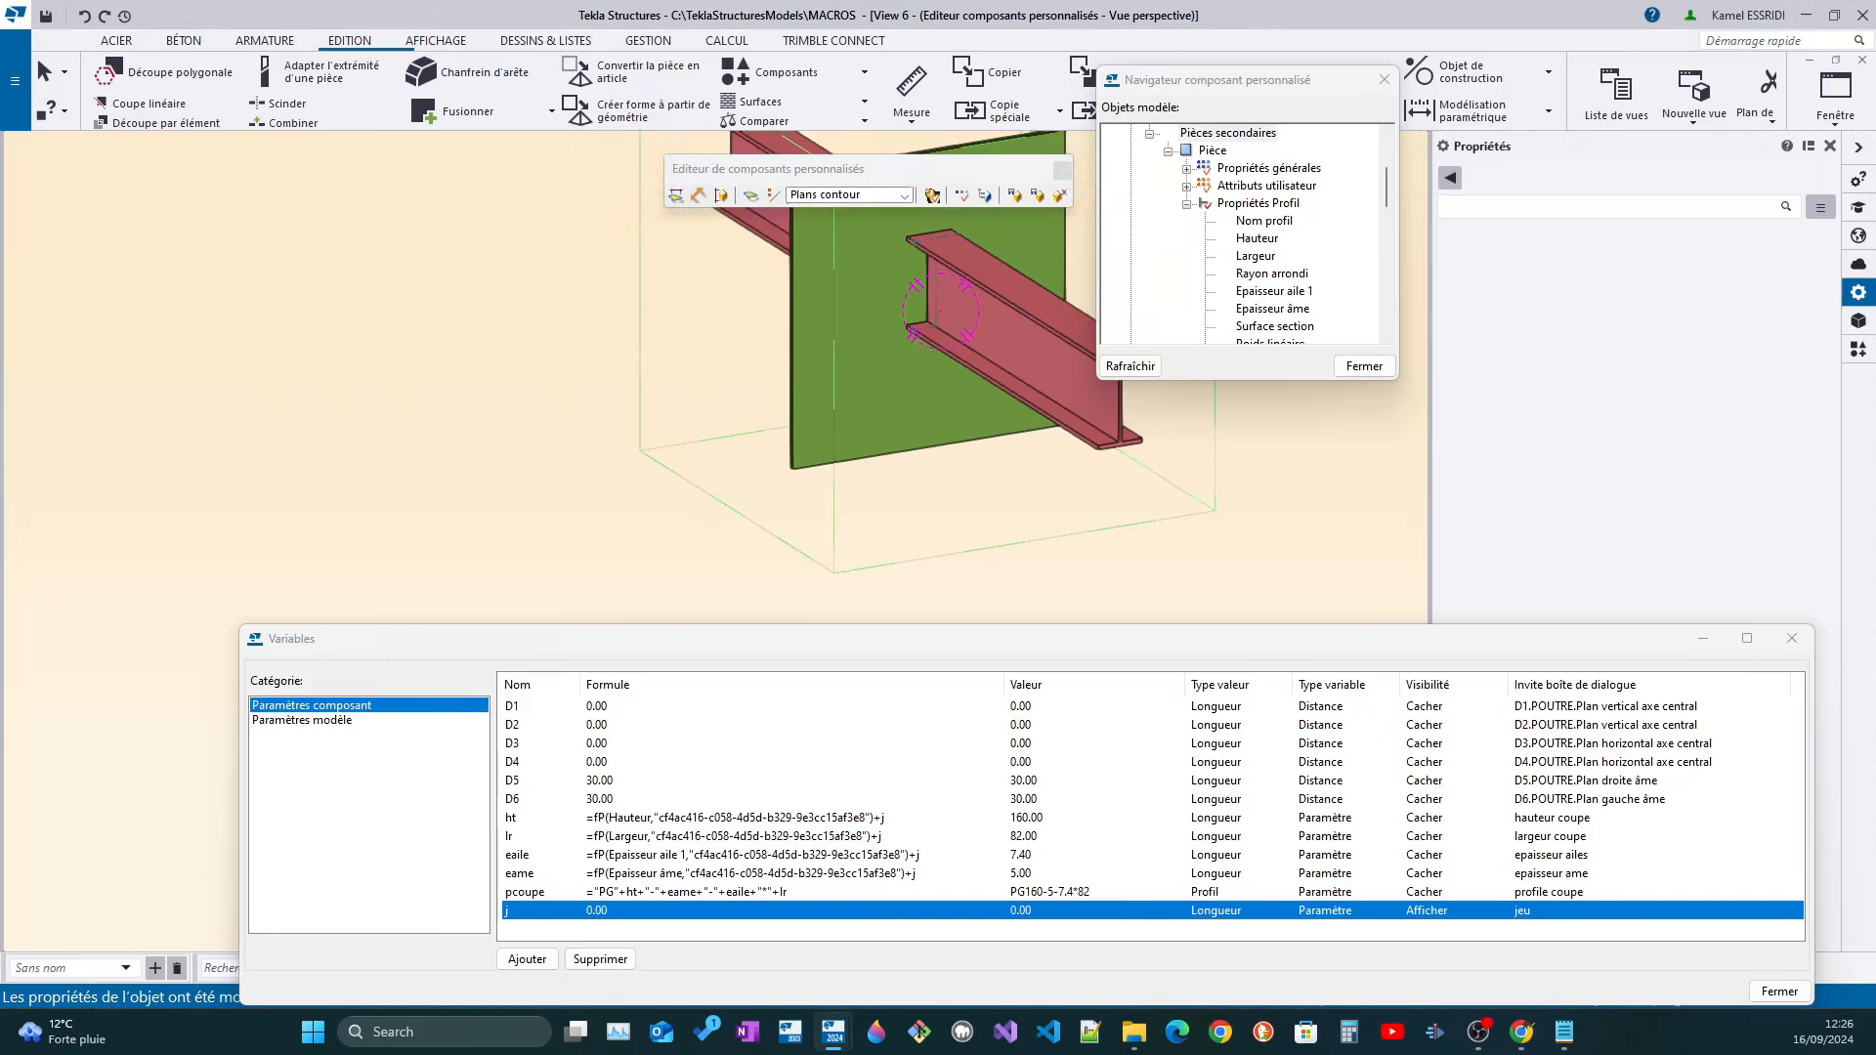
pyautogui.click(1304, 299)
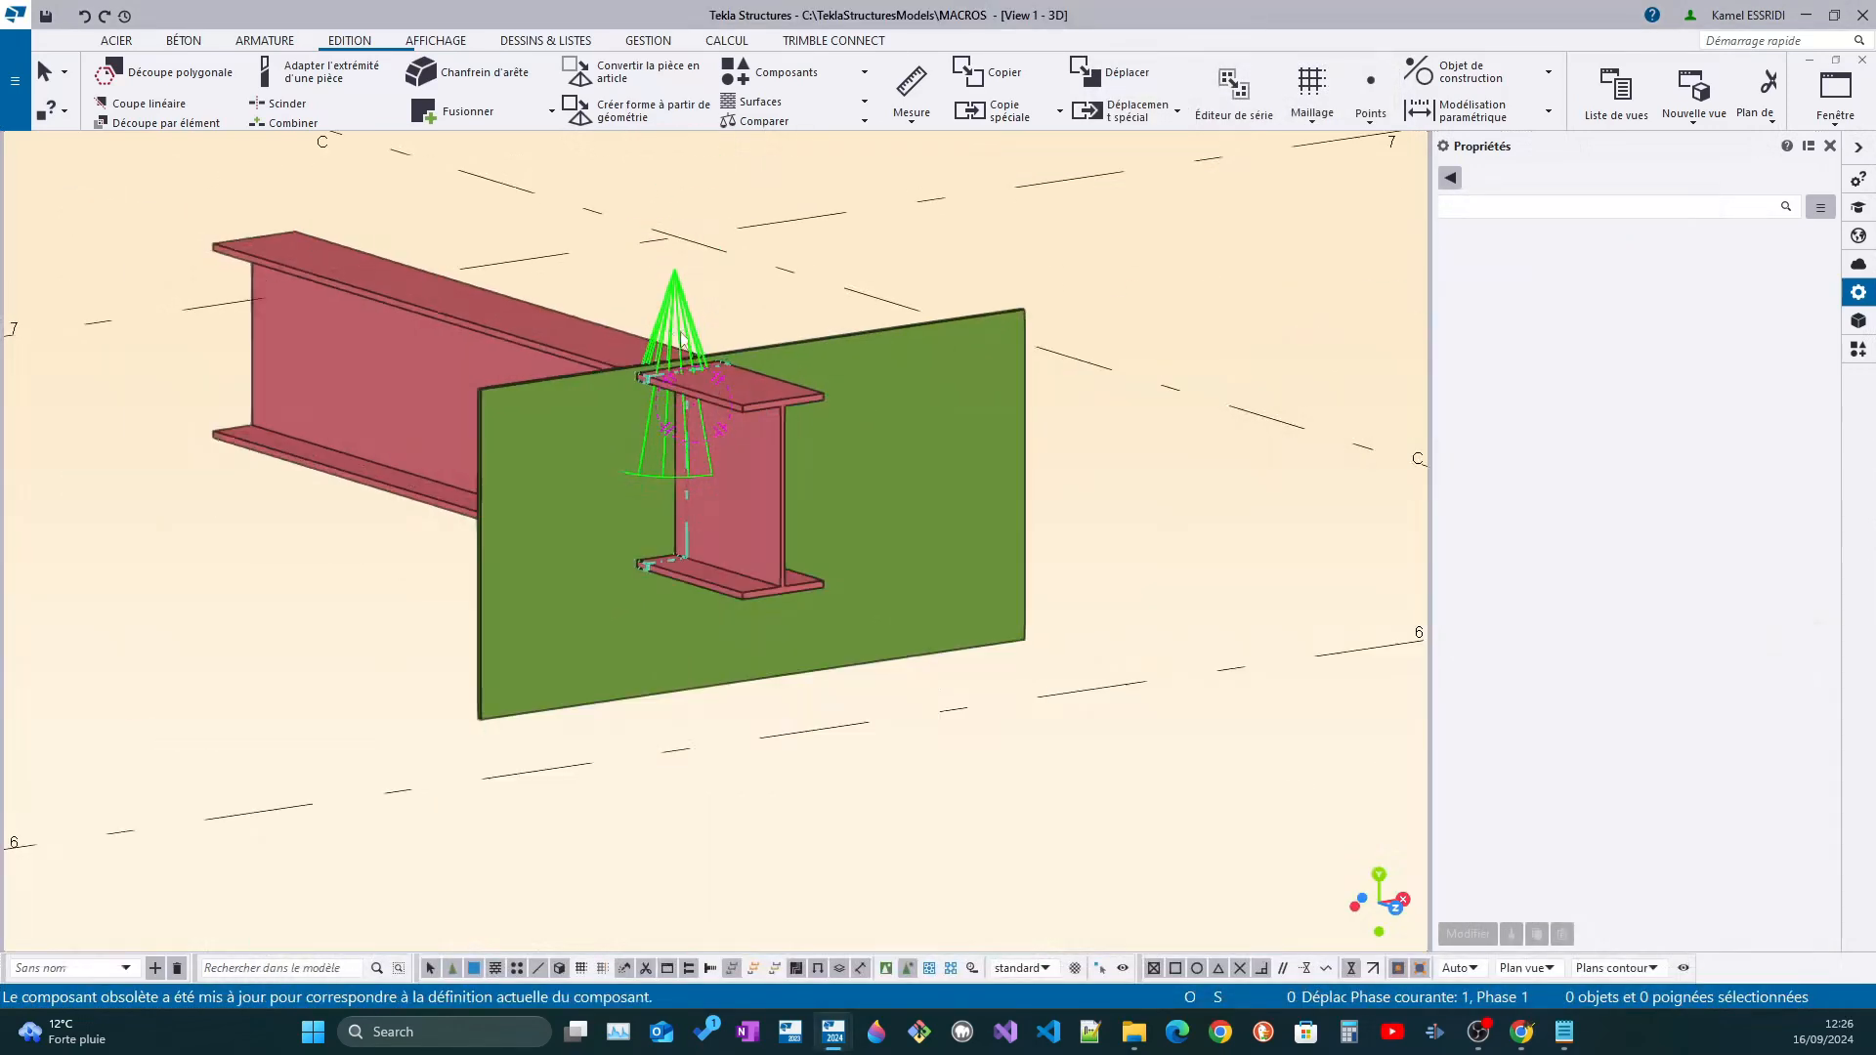
pyautogui.click(696, 321)
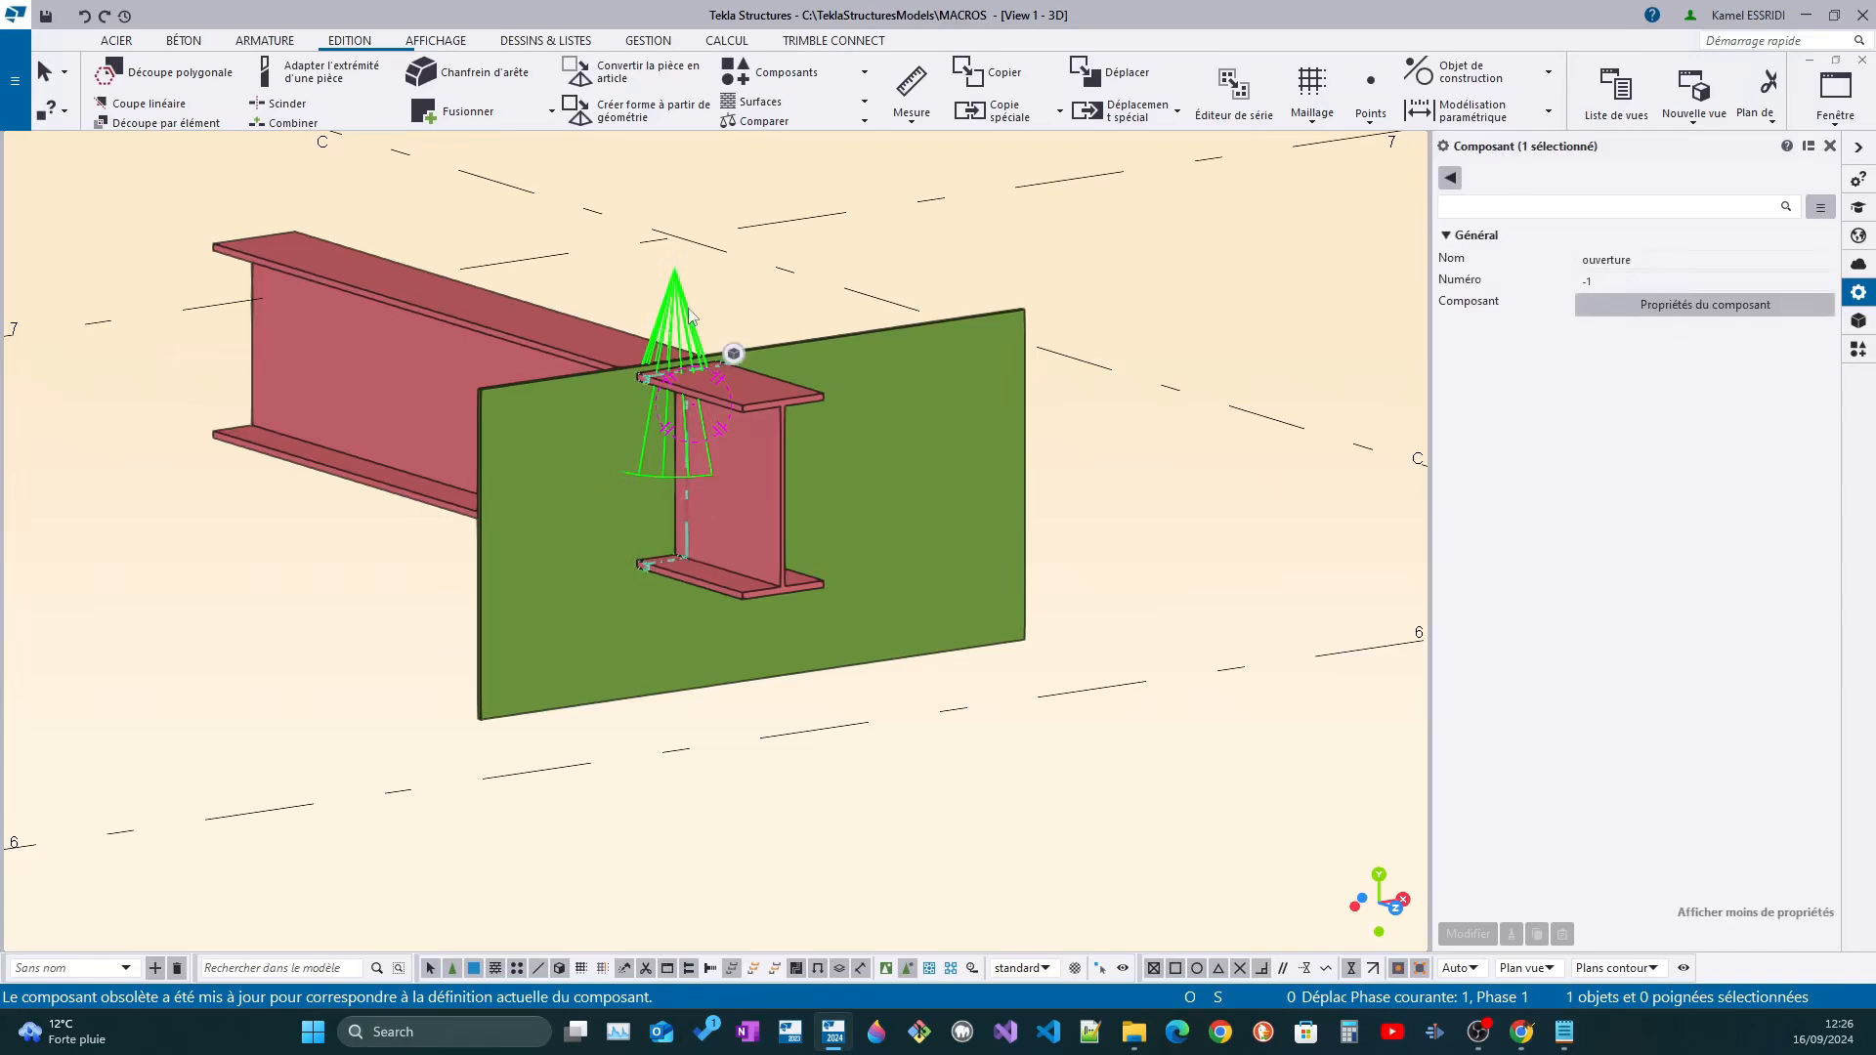
# Open the ouverture connection's properties and move the green plate's upper end handle up to a 350 mm top level
pyautogui.doubleClick(695, 321)
pyautogui.click(836, 360)
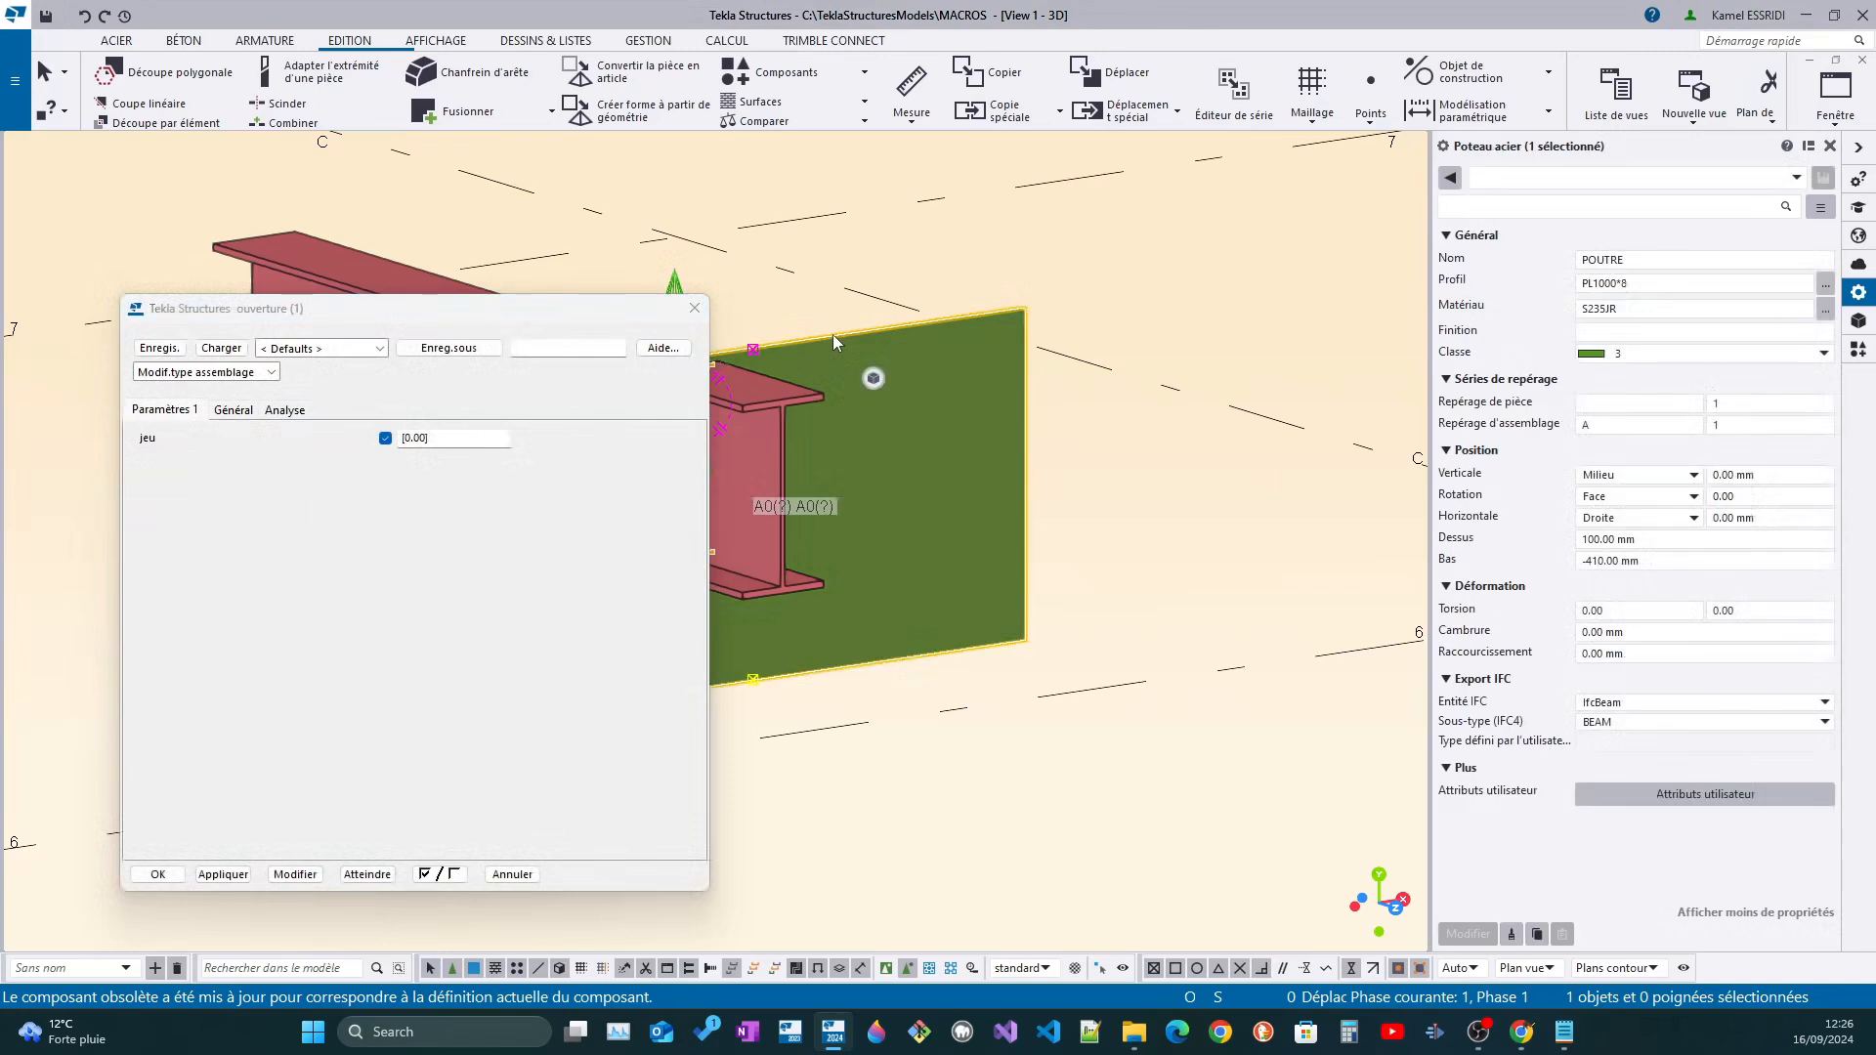
pyautogui.moveTo(832, 334); pyautogui.dragTo(1023, 391, button='middle')
pyautogui.rightClick(939, 391)
pyautogui.click(998, 528)
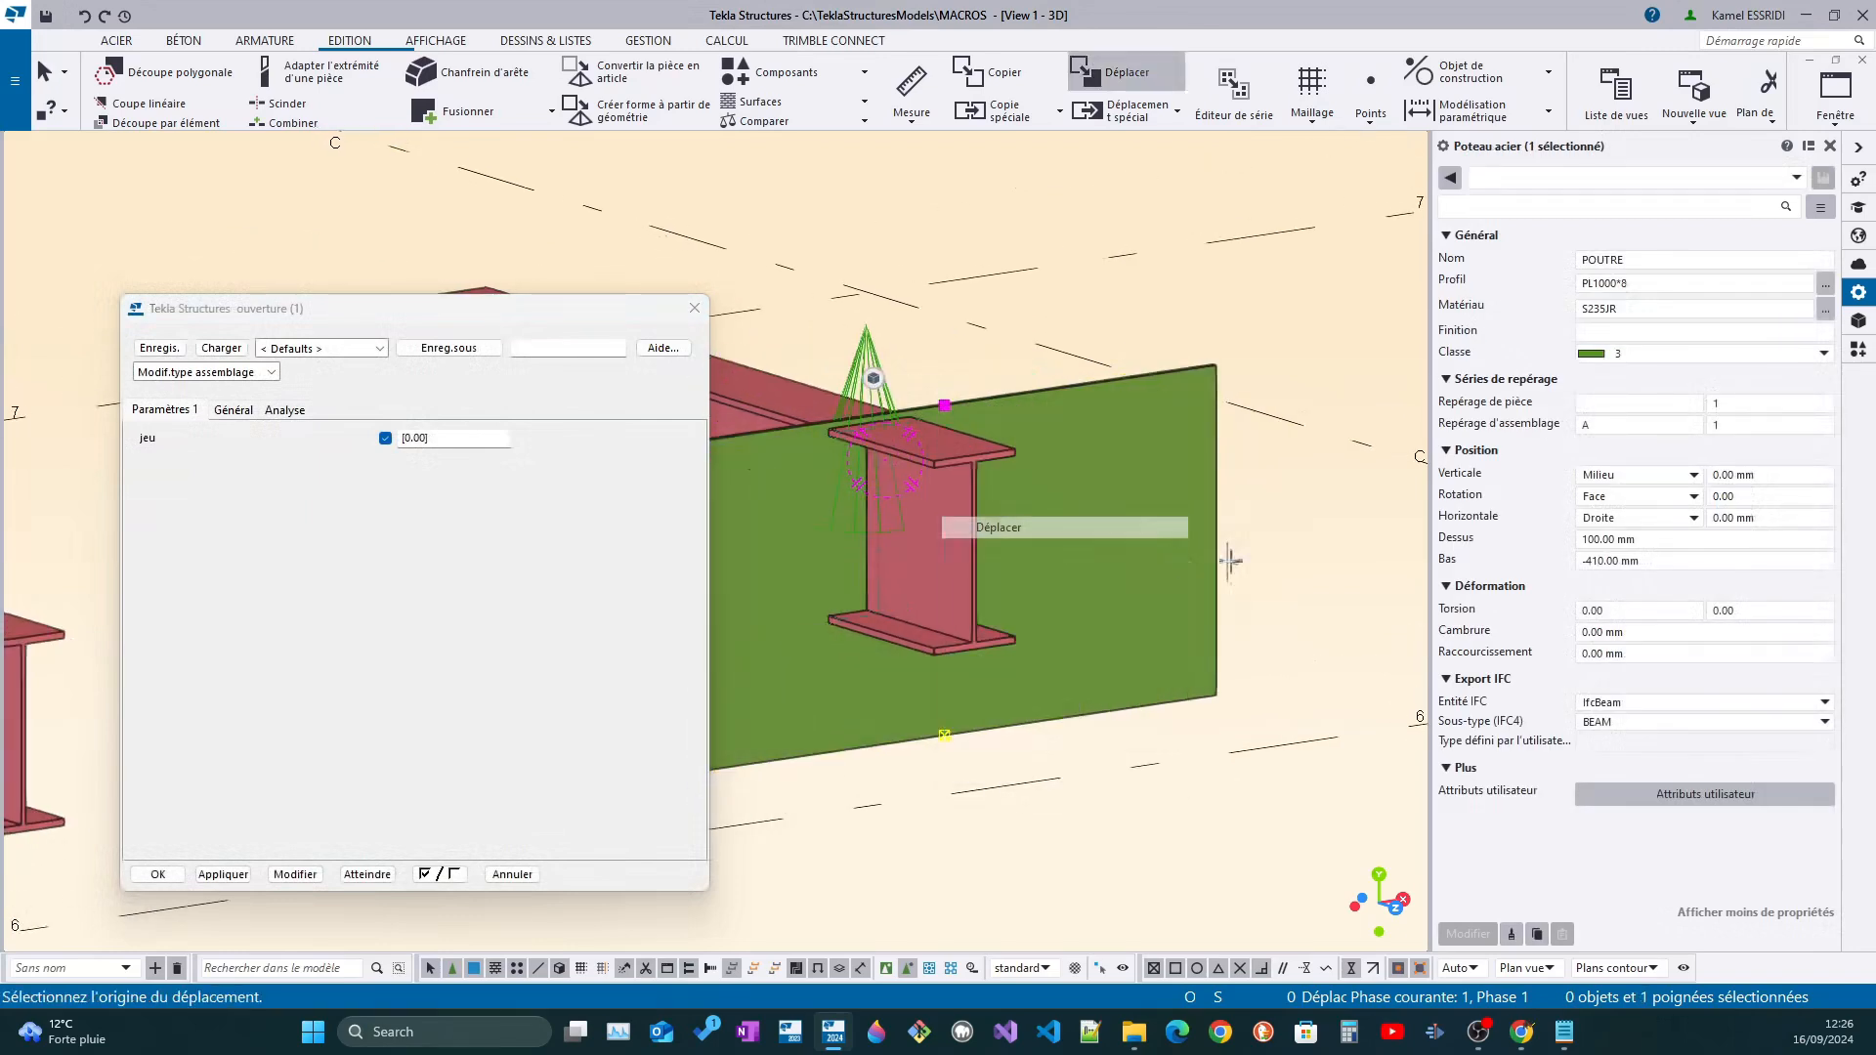
pyautogui.click(1216, 381)
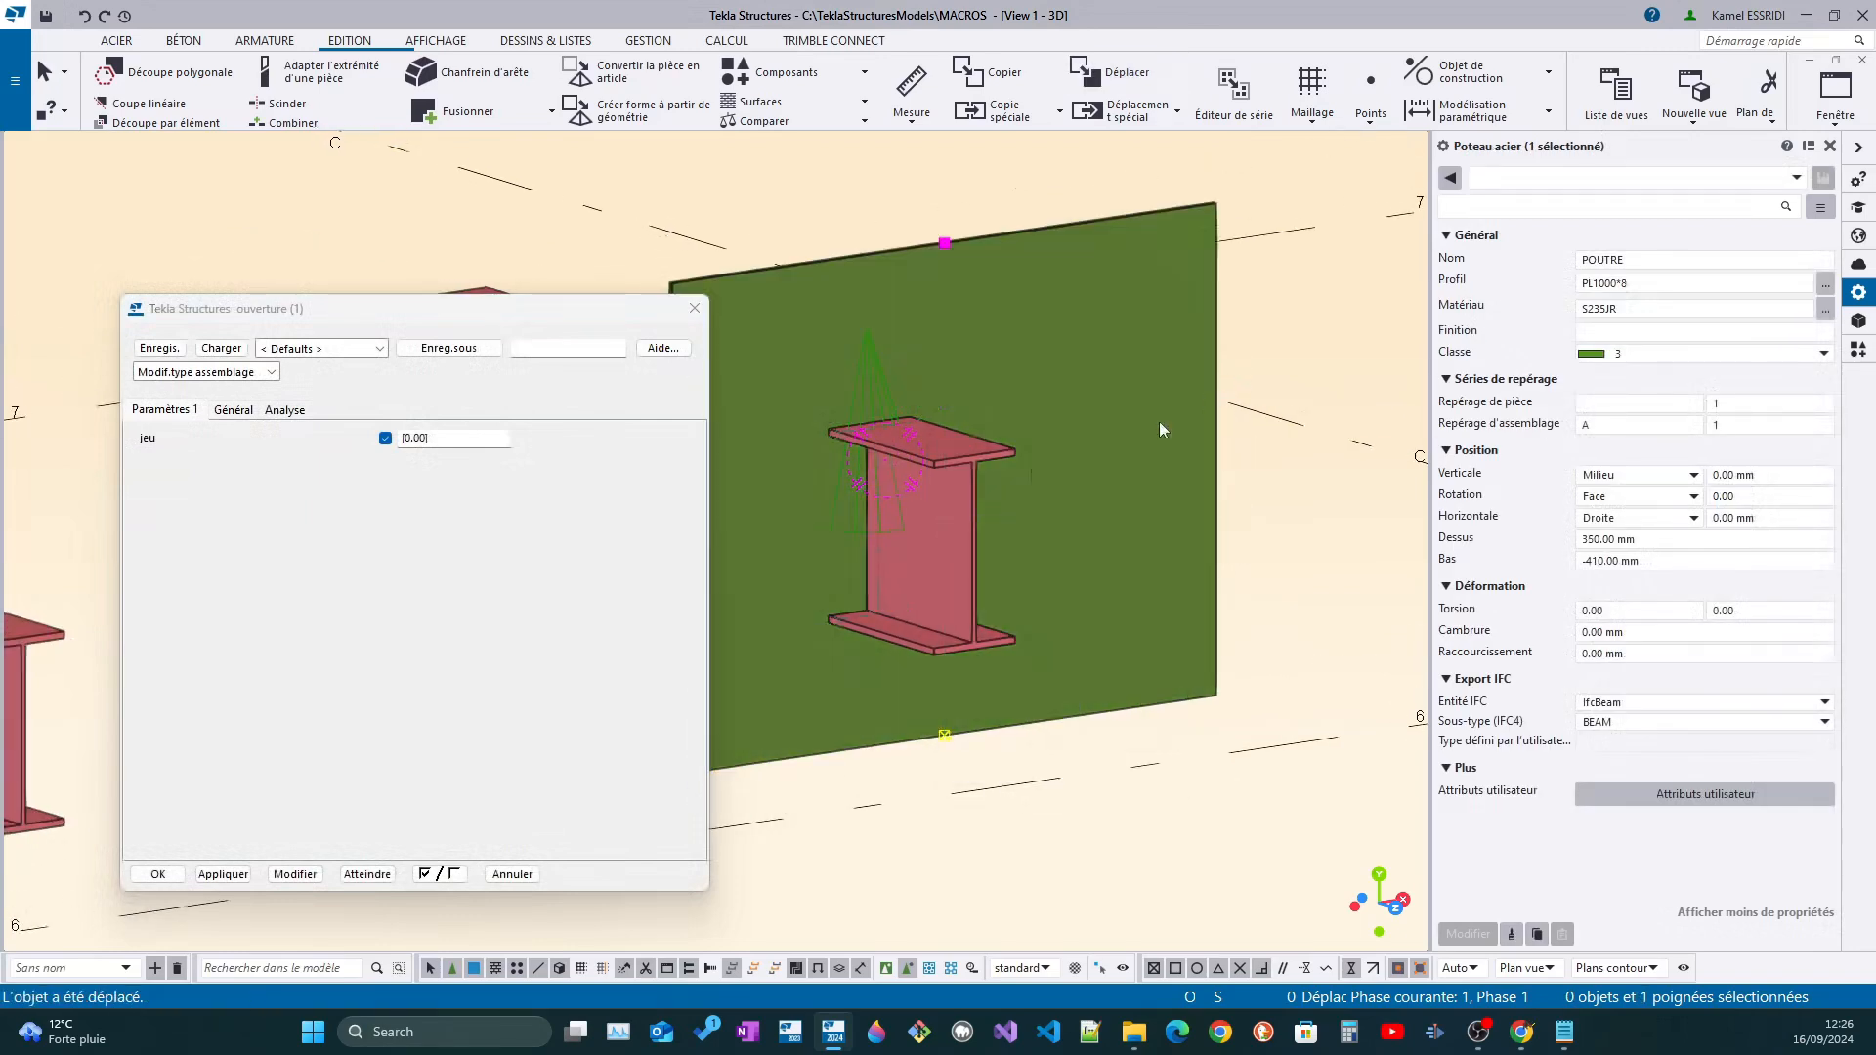
# Set jeu to 15 for the ouverture connection on the enlarged plate and apply the modification
pyautogui.click(977, 370)
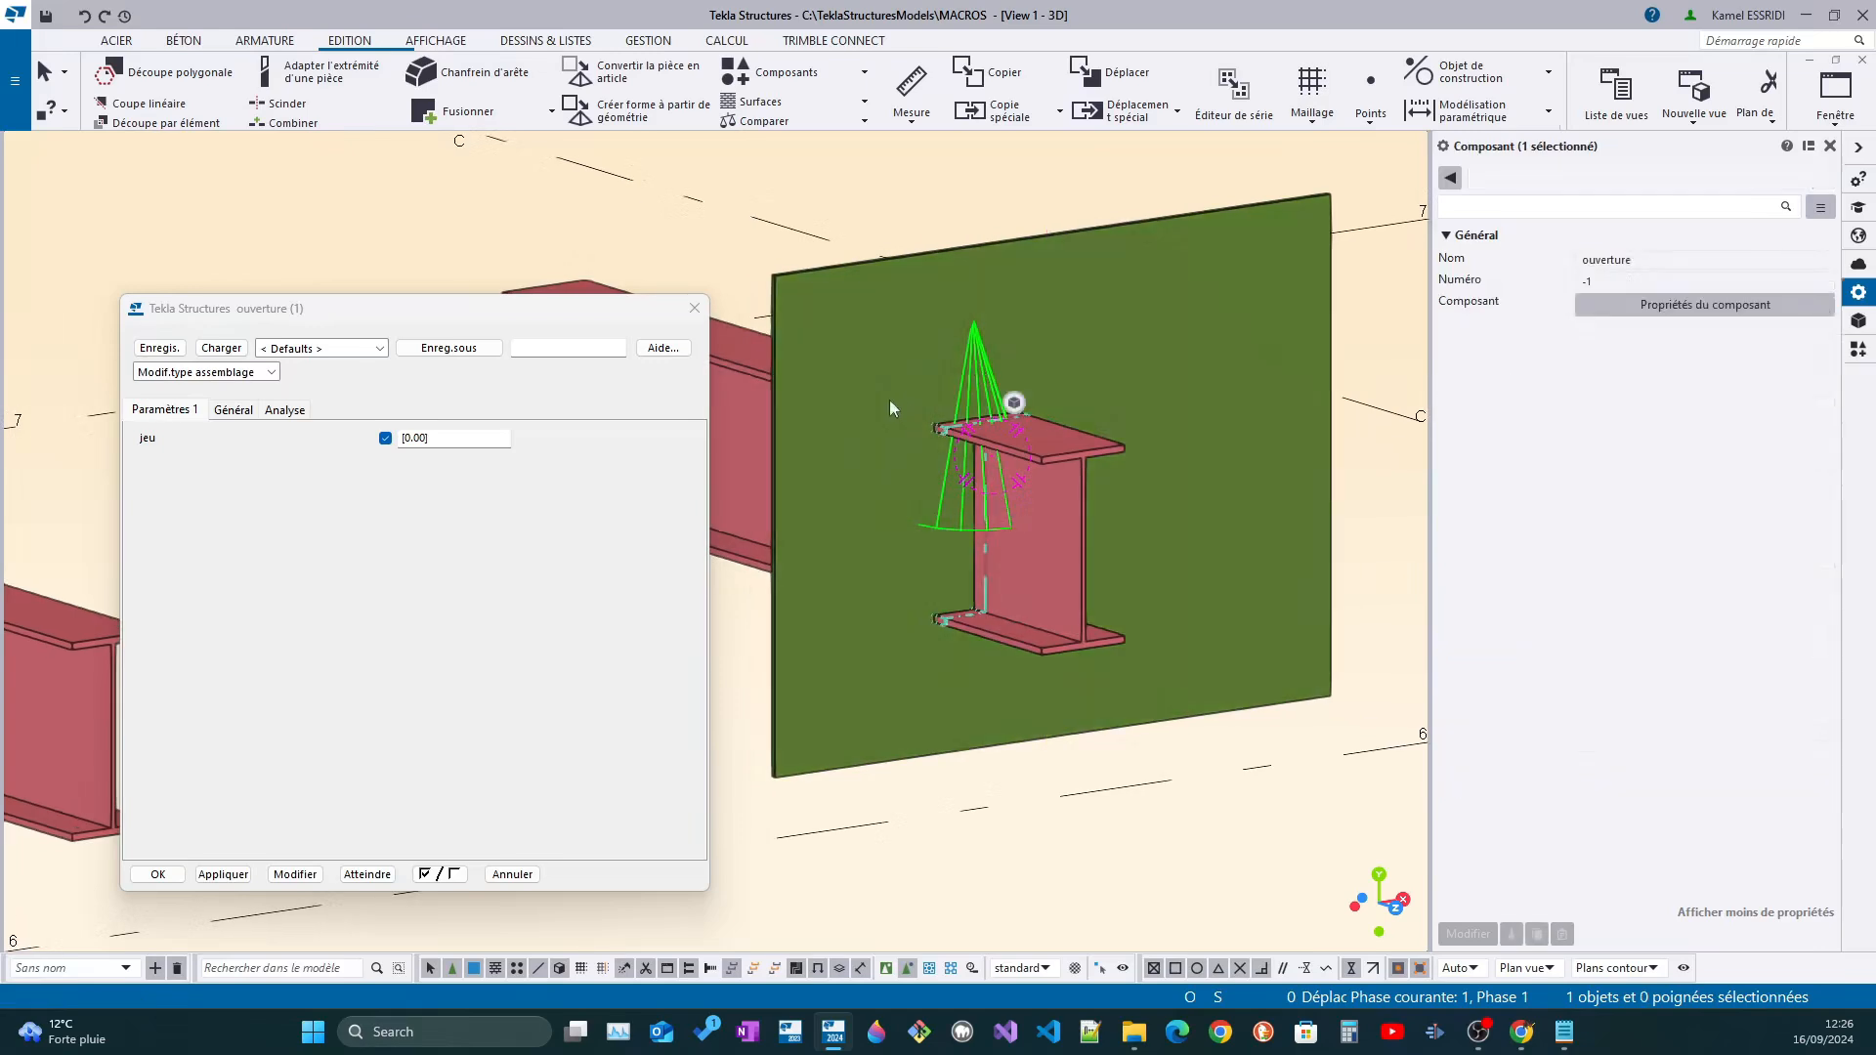
pyautogui.moveTo(442, 439); pyautogui.dragTo(299, 438)
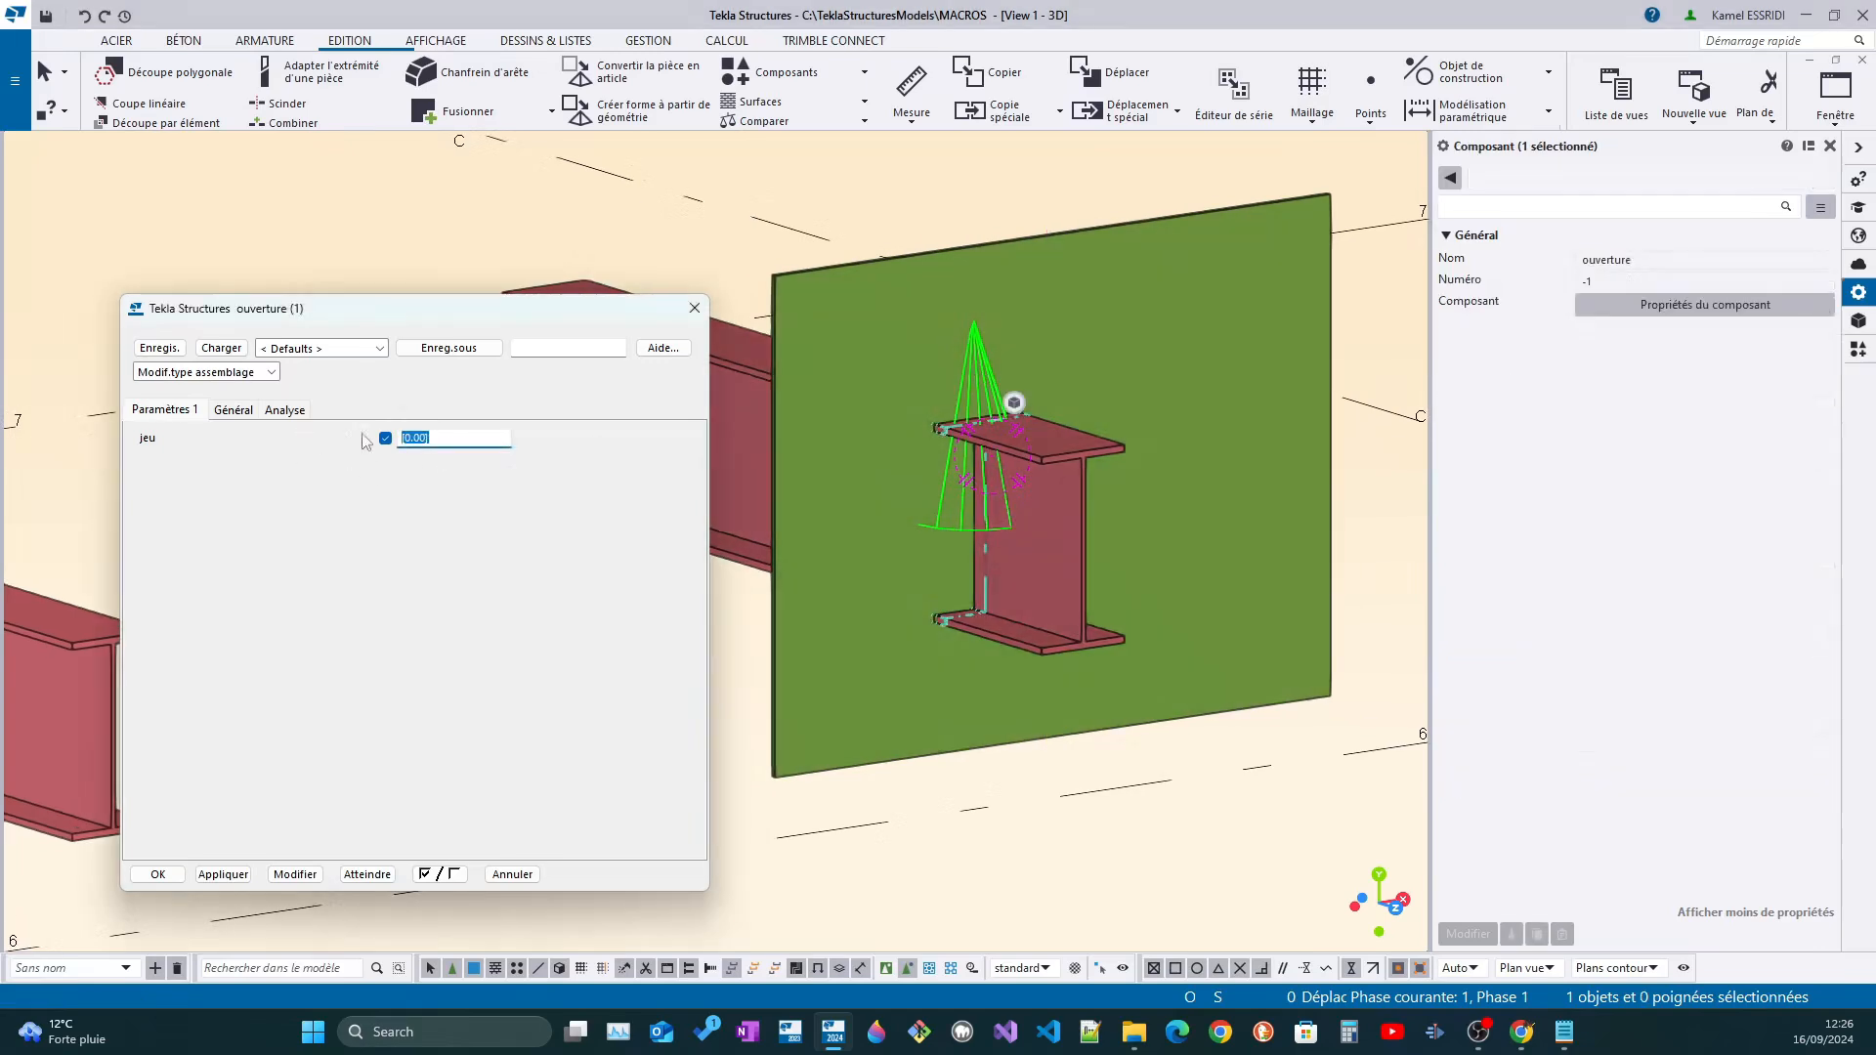
pyautogui.write('15')
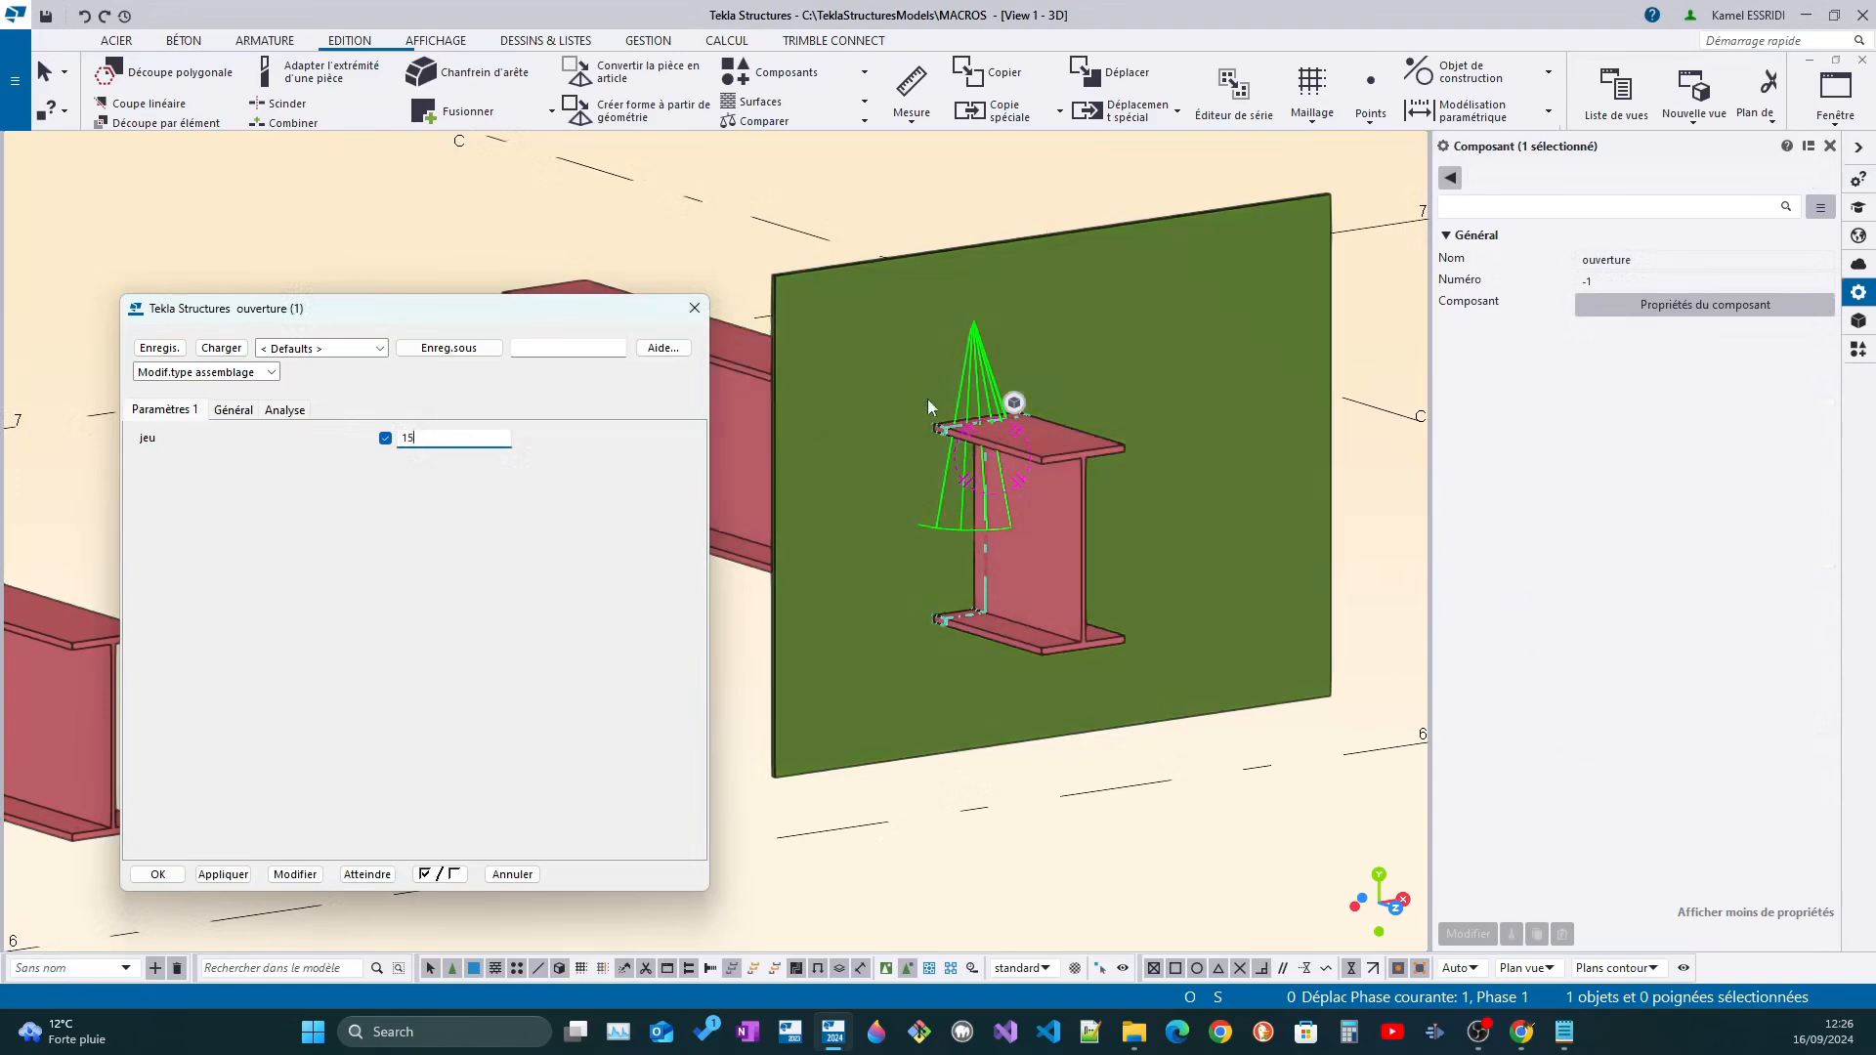
pyautogui.click(305, 879)
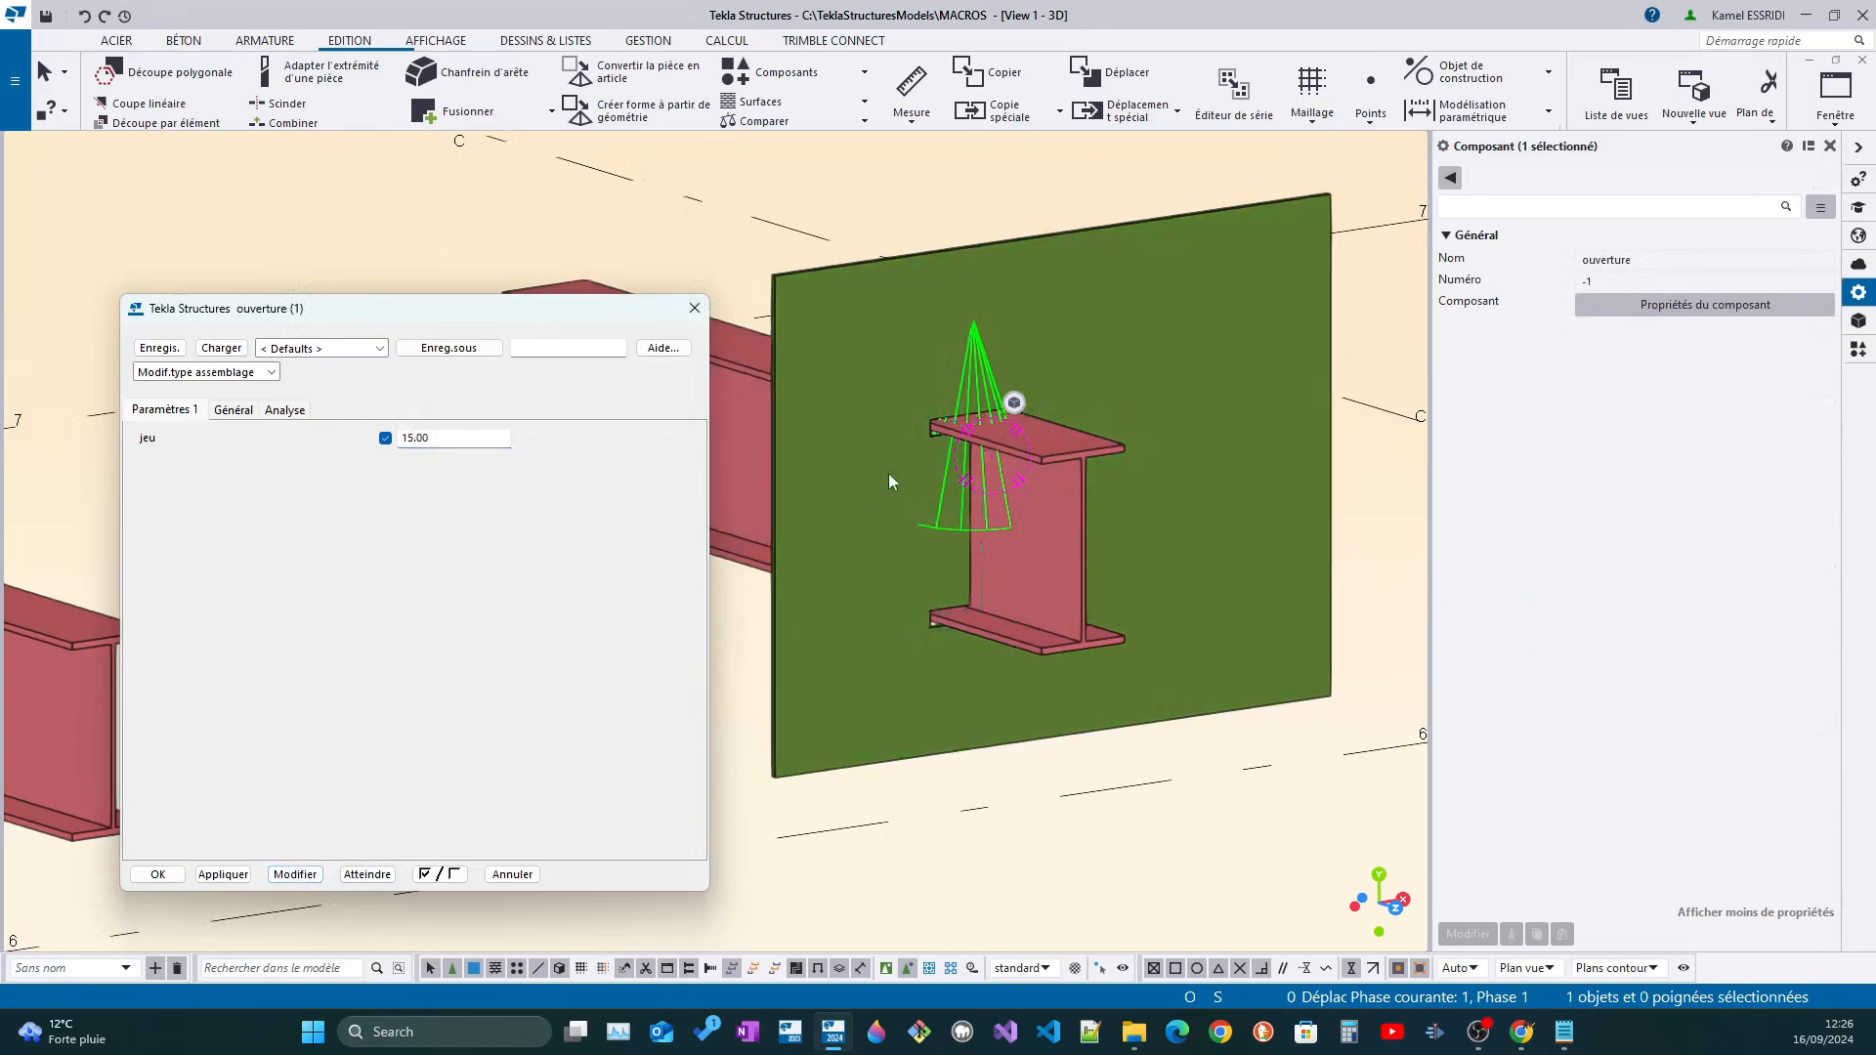
# Search the applications and components catalogue for "face"
pyautogui.scroll(5, 1047, 395)
pyautogui.scroll(-3, 1057, 332)
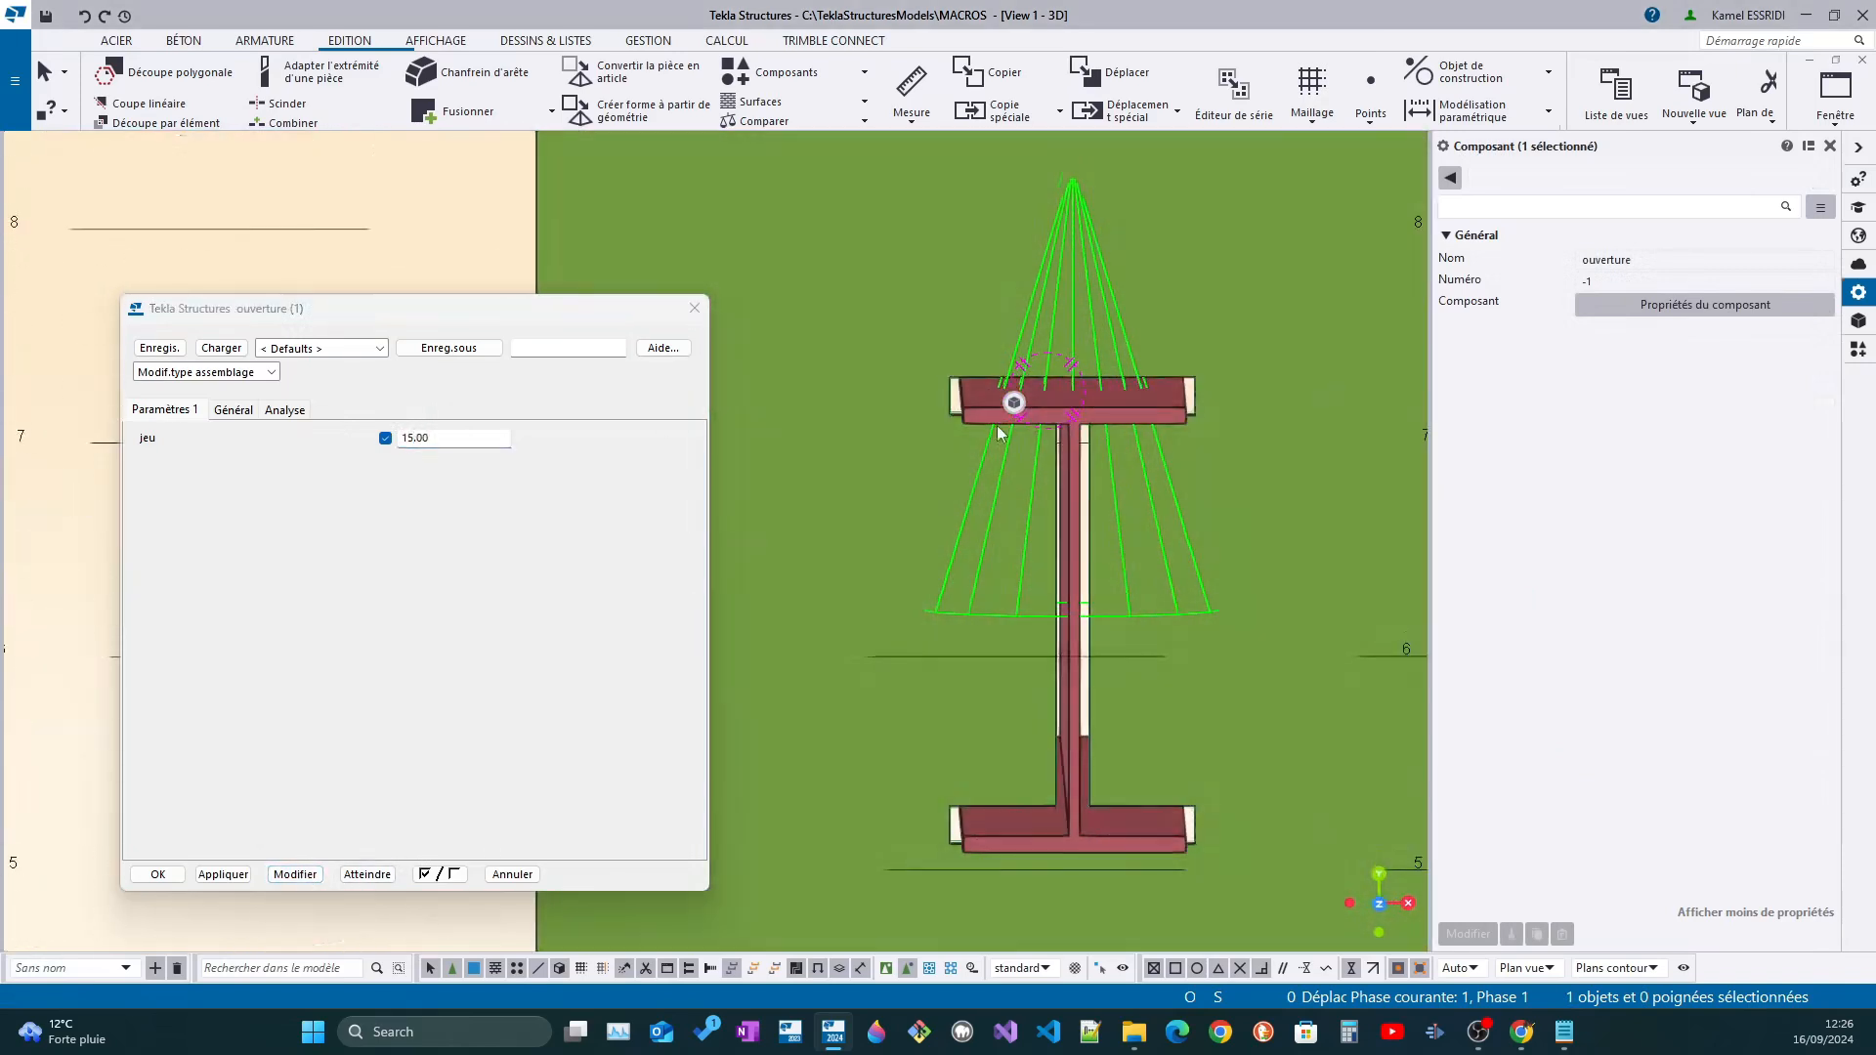
pyautogui.scroll(6, 1249, 455)
pyautogui.scroll(-8, 1177, 455)
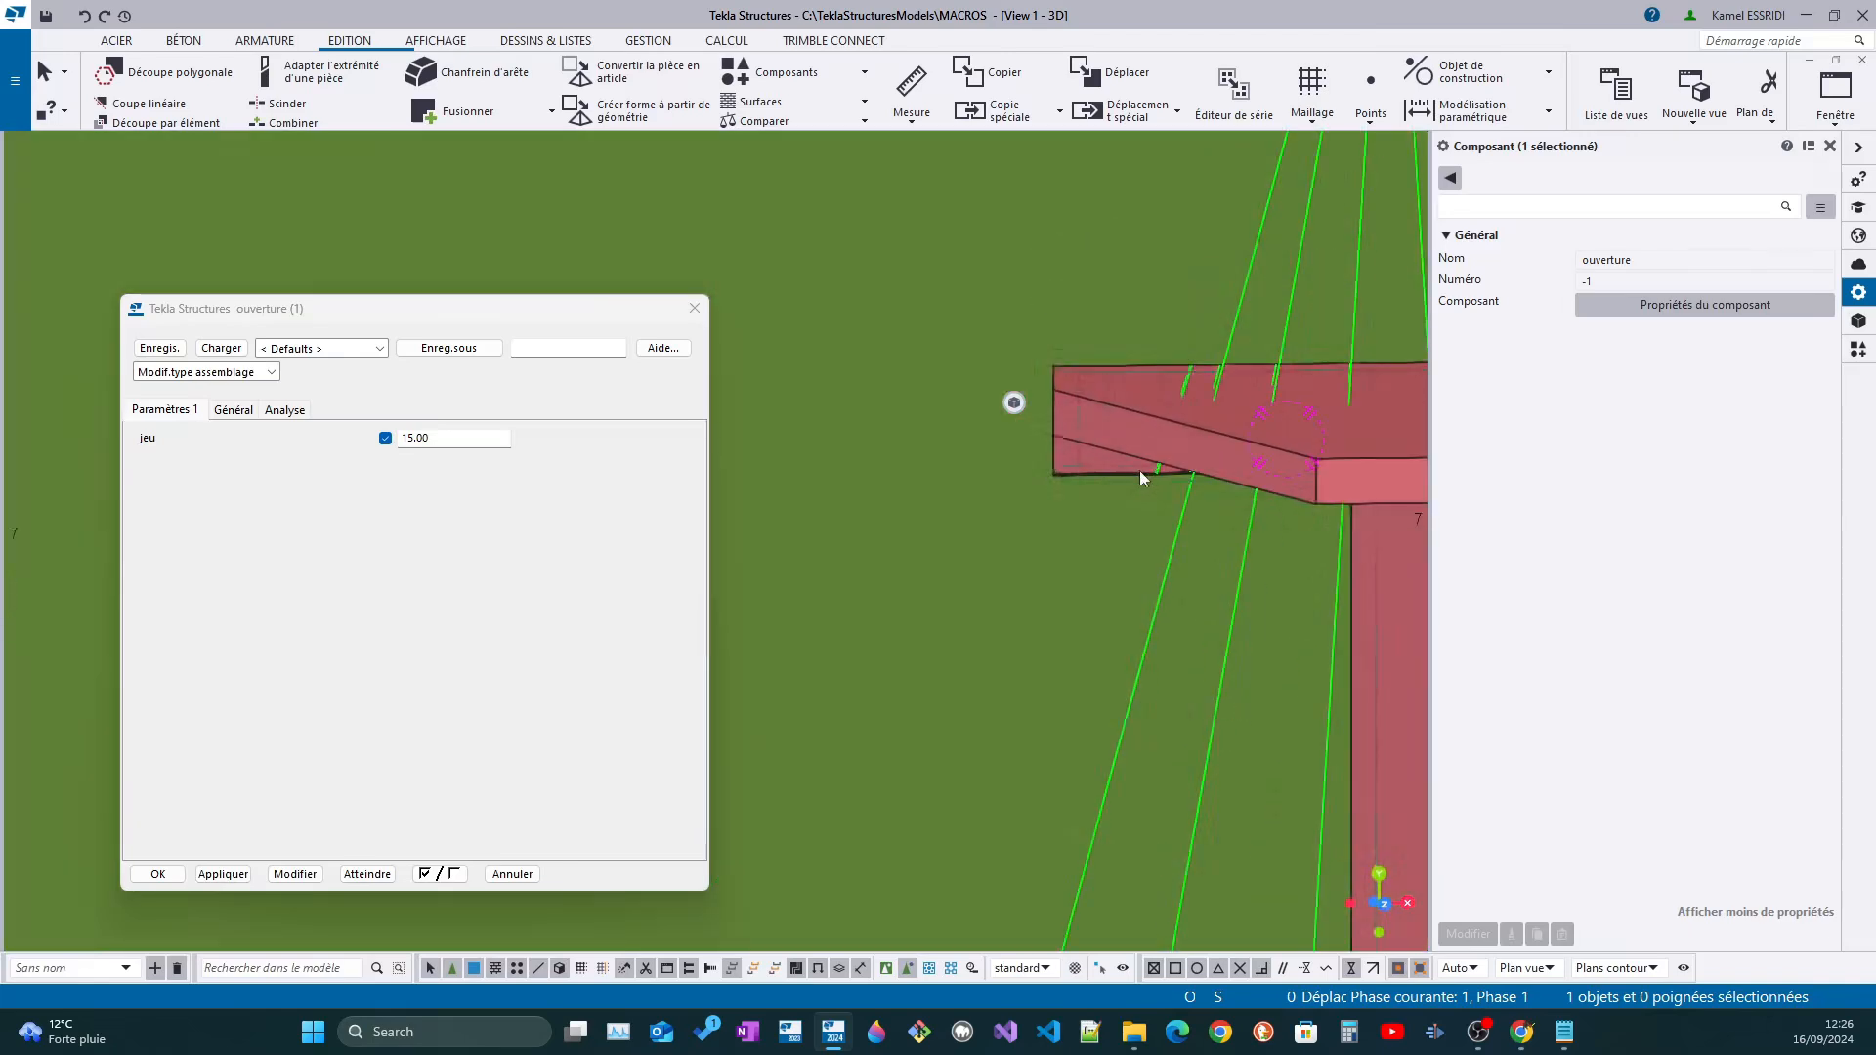
pyautogui.scroll(-4, 1140, 444)
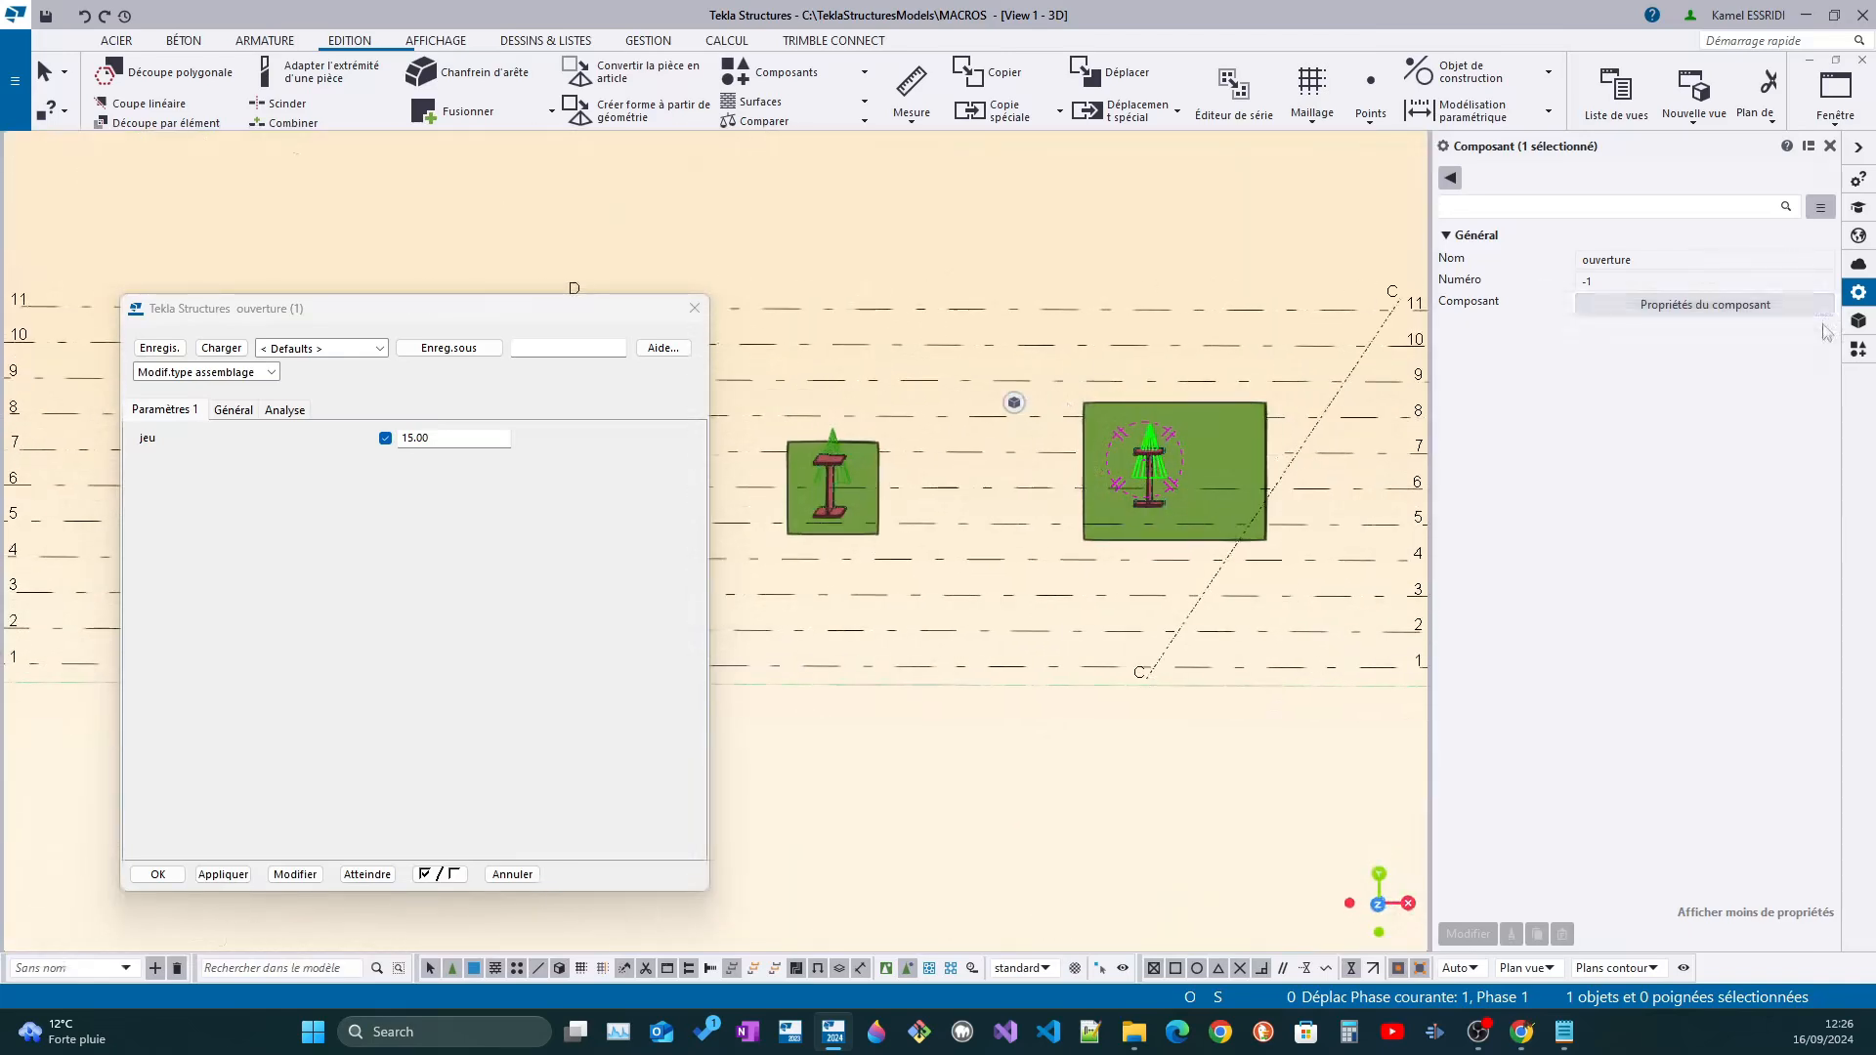
pyautogui.click(1858, 349)
pyautogui.doubleClick(1627, 211)
pyautogui.write('fac')
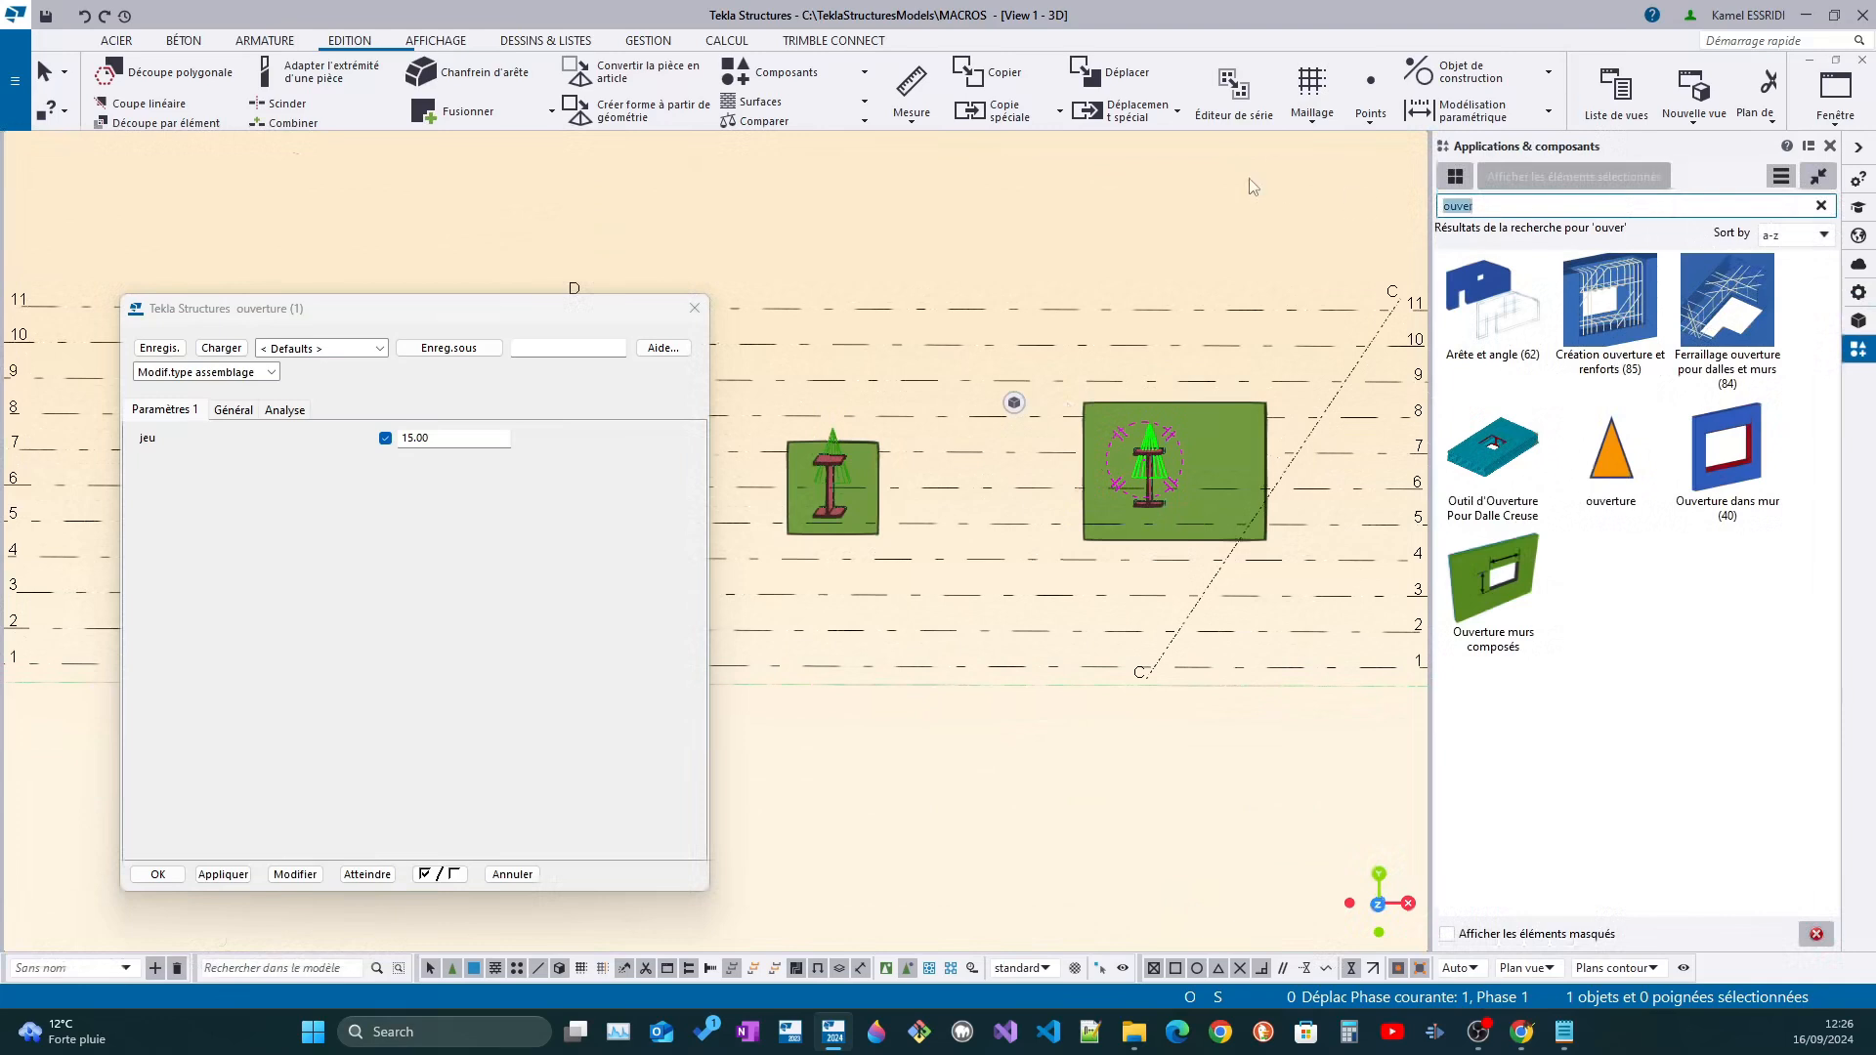
pyautogui.write('e')
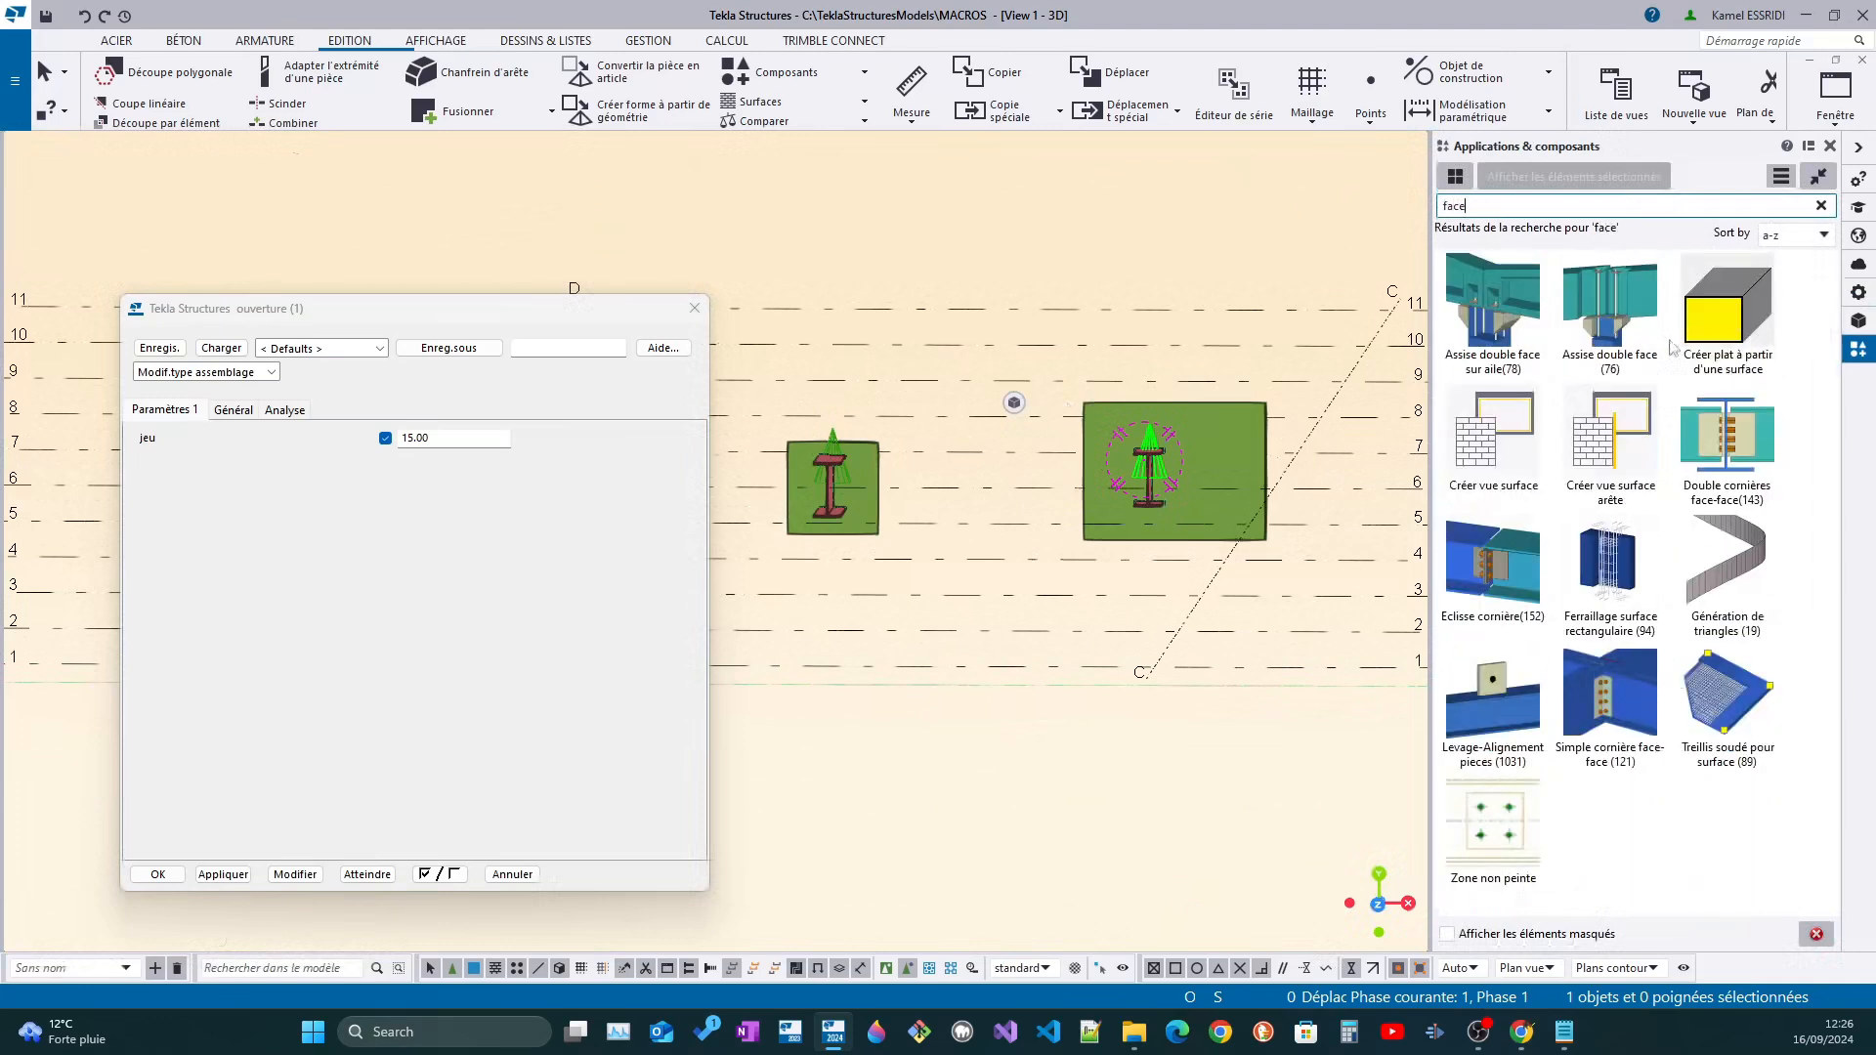
# Create a surface view on the face of the enlarged green plate with Créer vue surface
pyautogui.doubleClick(1510, 418)
pyautogui.click(1233, 450)
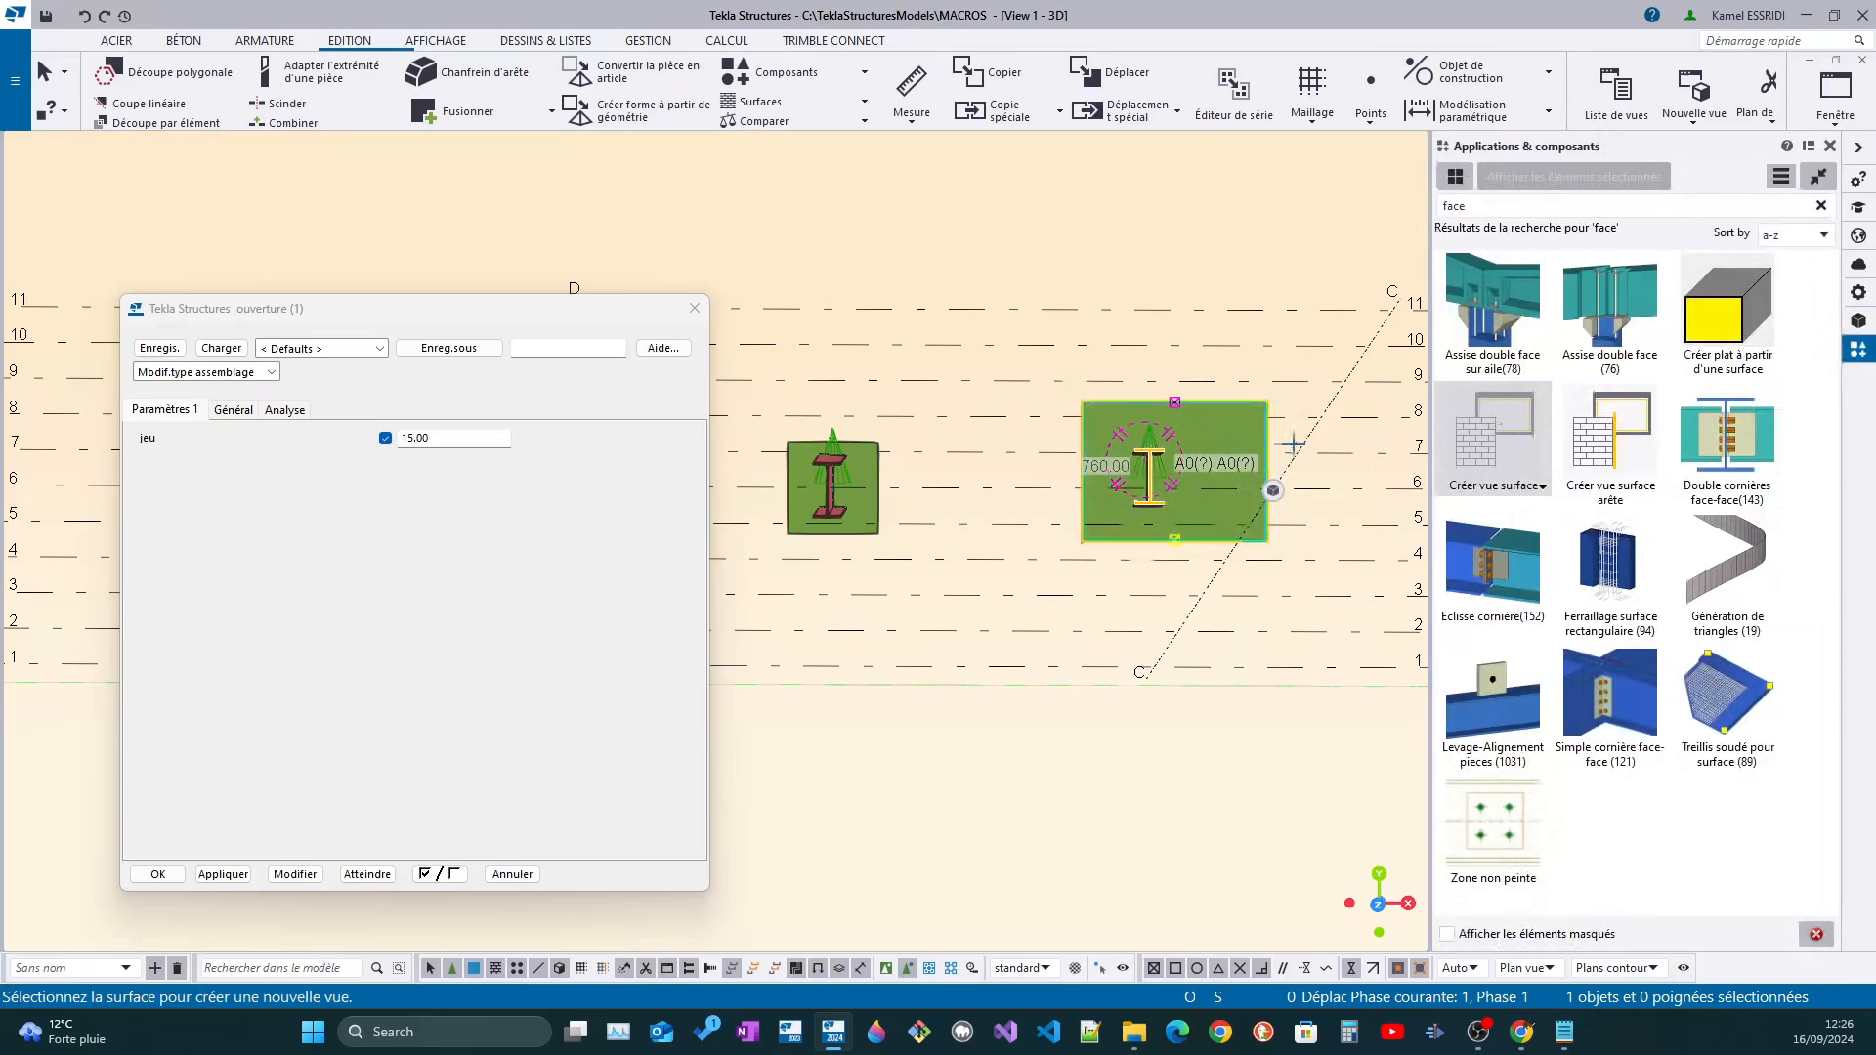
pyautogui.click(1237, 446)
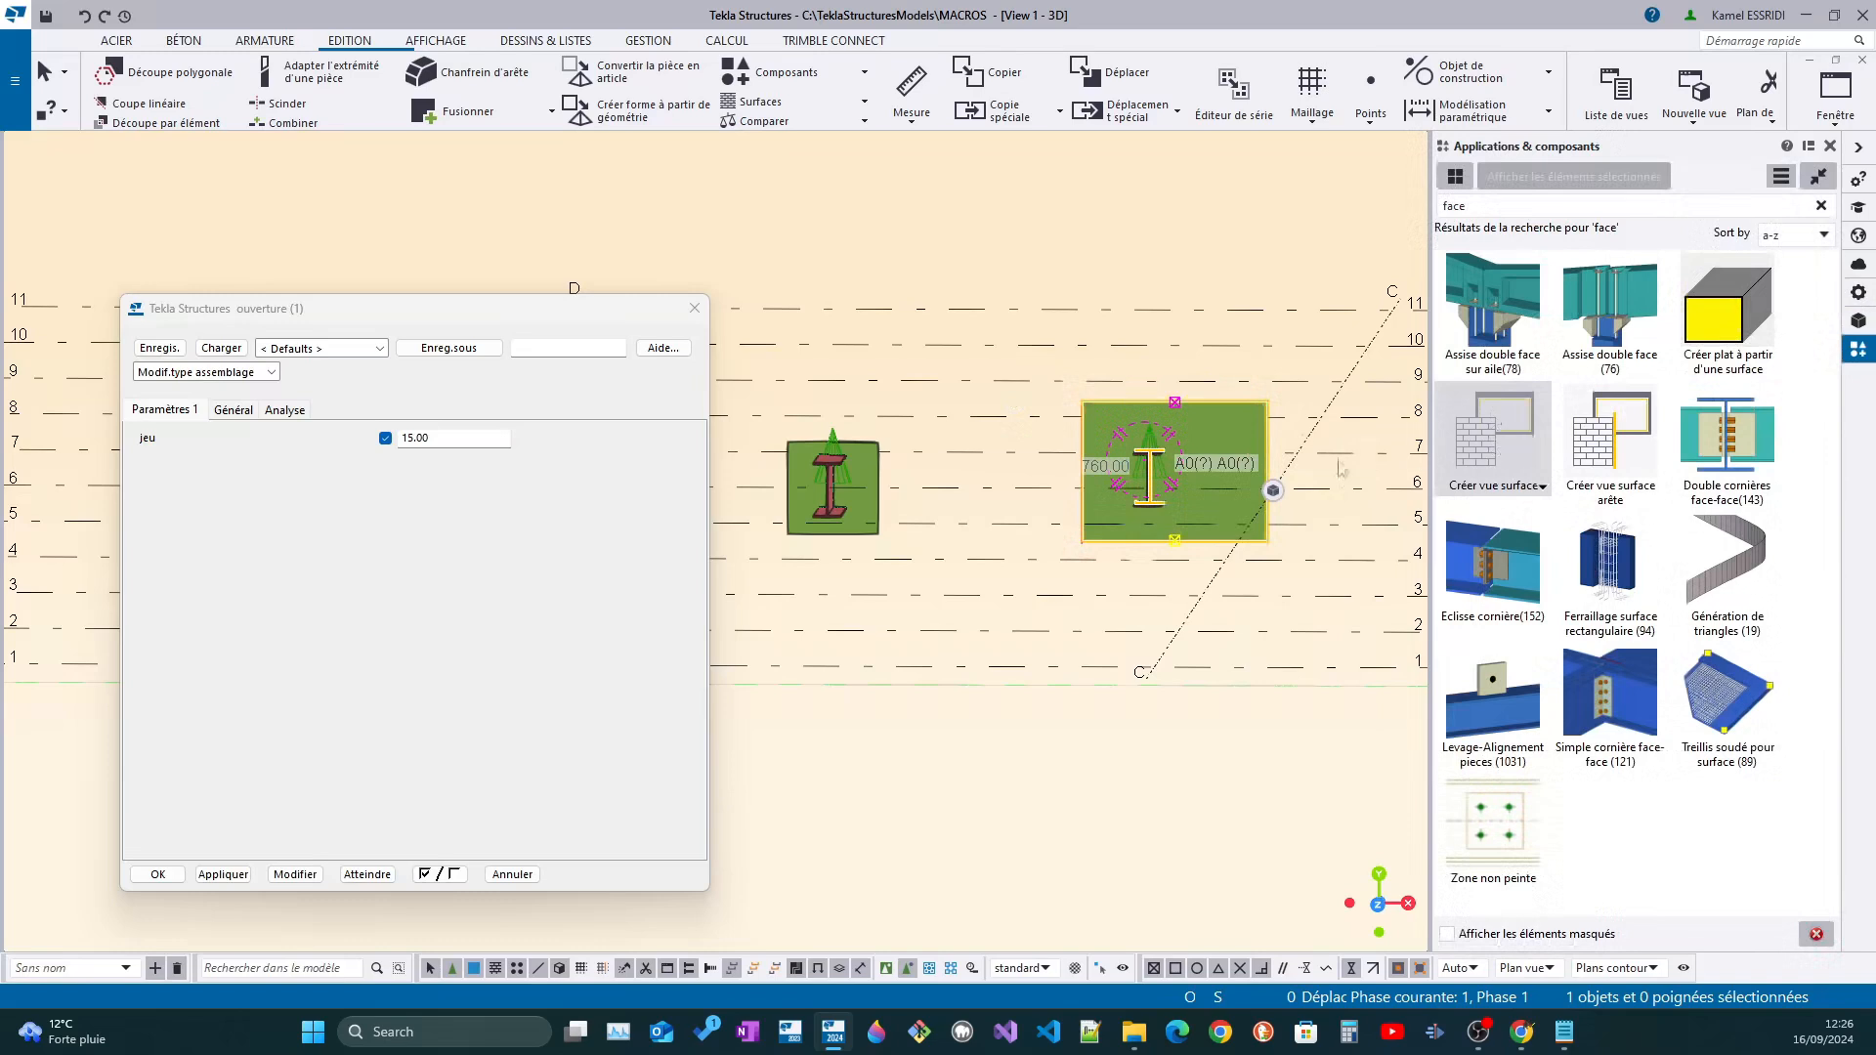
pyautogui.scroll(-1, 877, 487)
pyautogui.moveTo(877, 487); pyautogui.dragTo(1067, 487, button='middle')
pyautogui.press('Escape')
# Measure the horizontal clearance between the cut and the left end of the beam's upper flange
pyautogui.scroll(8, 1020, 435)
pyautogui.moveTo(968, 546); pyautogui.dragTo(1032, 549, button='middle')
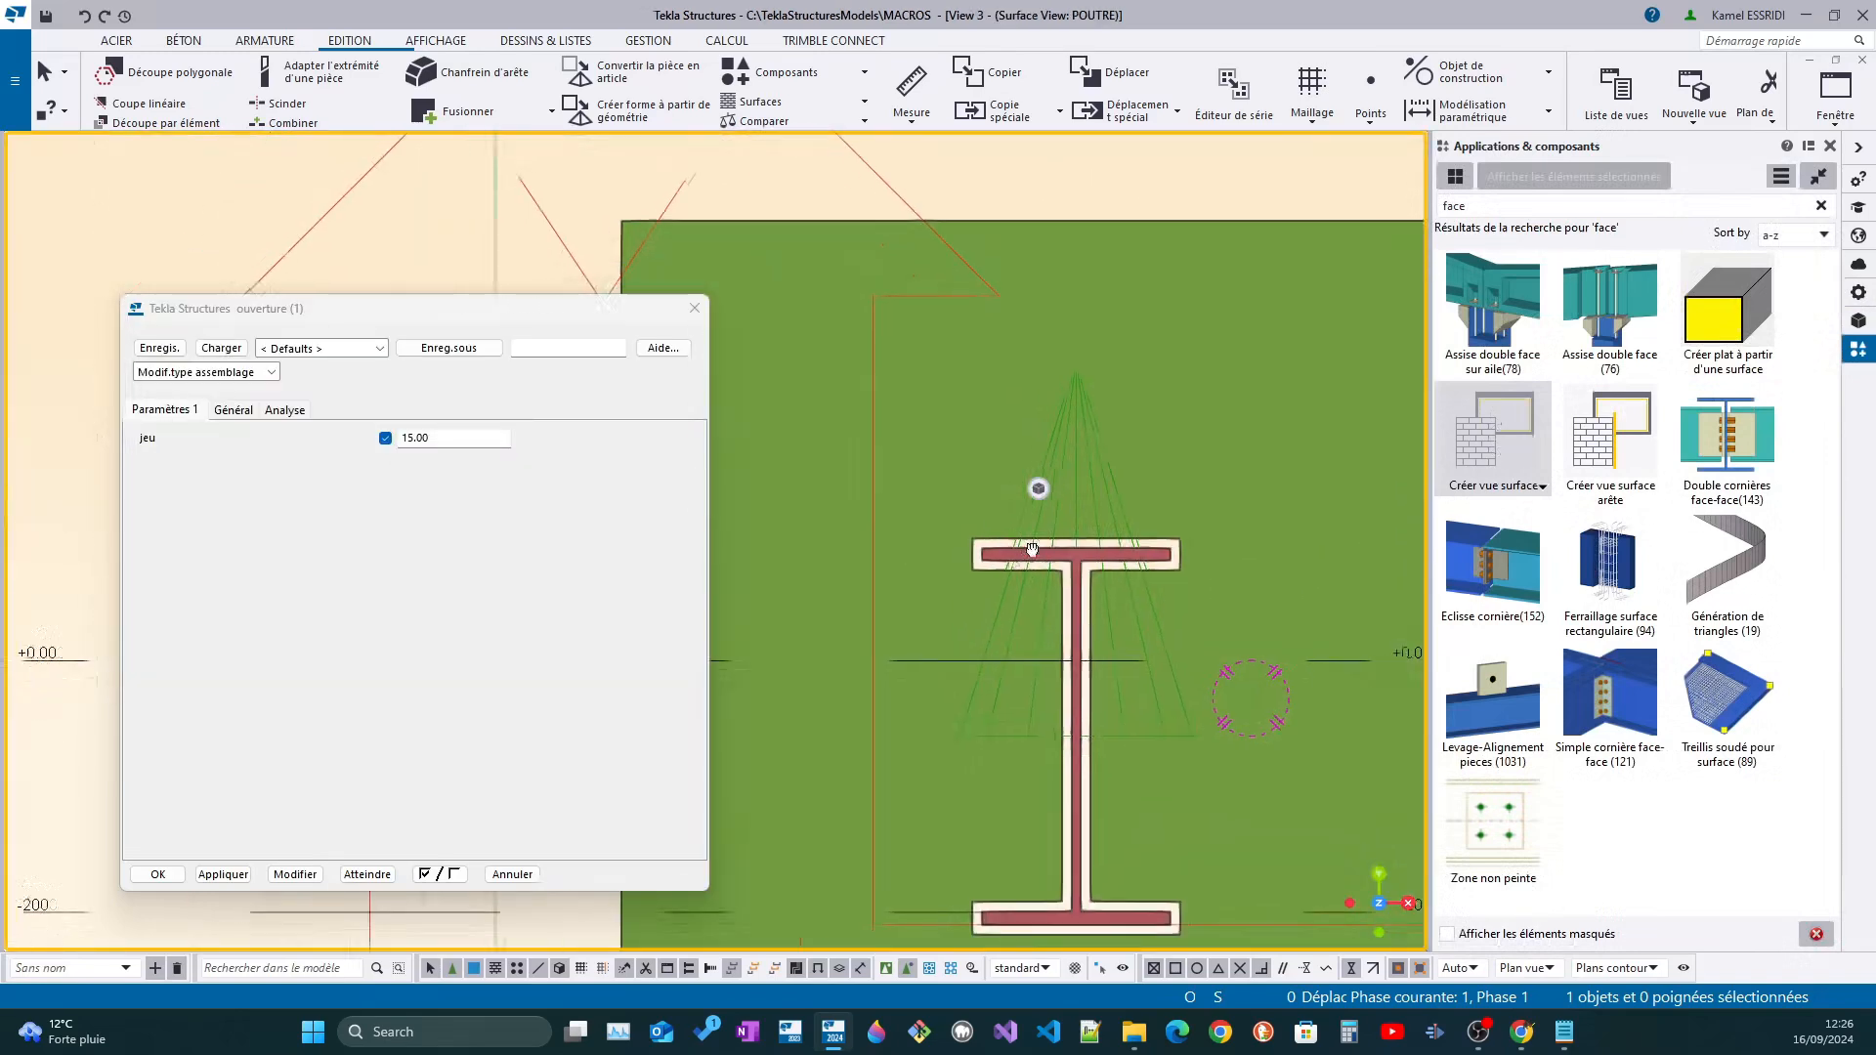
pyautogui.scroll(5, 1032, 549)
pyautogui.press('f')
pyautogui.click(999, 489)
pyautogui.click(956, 486)
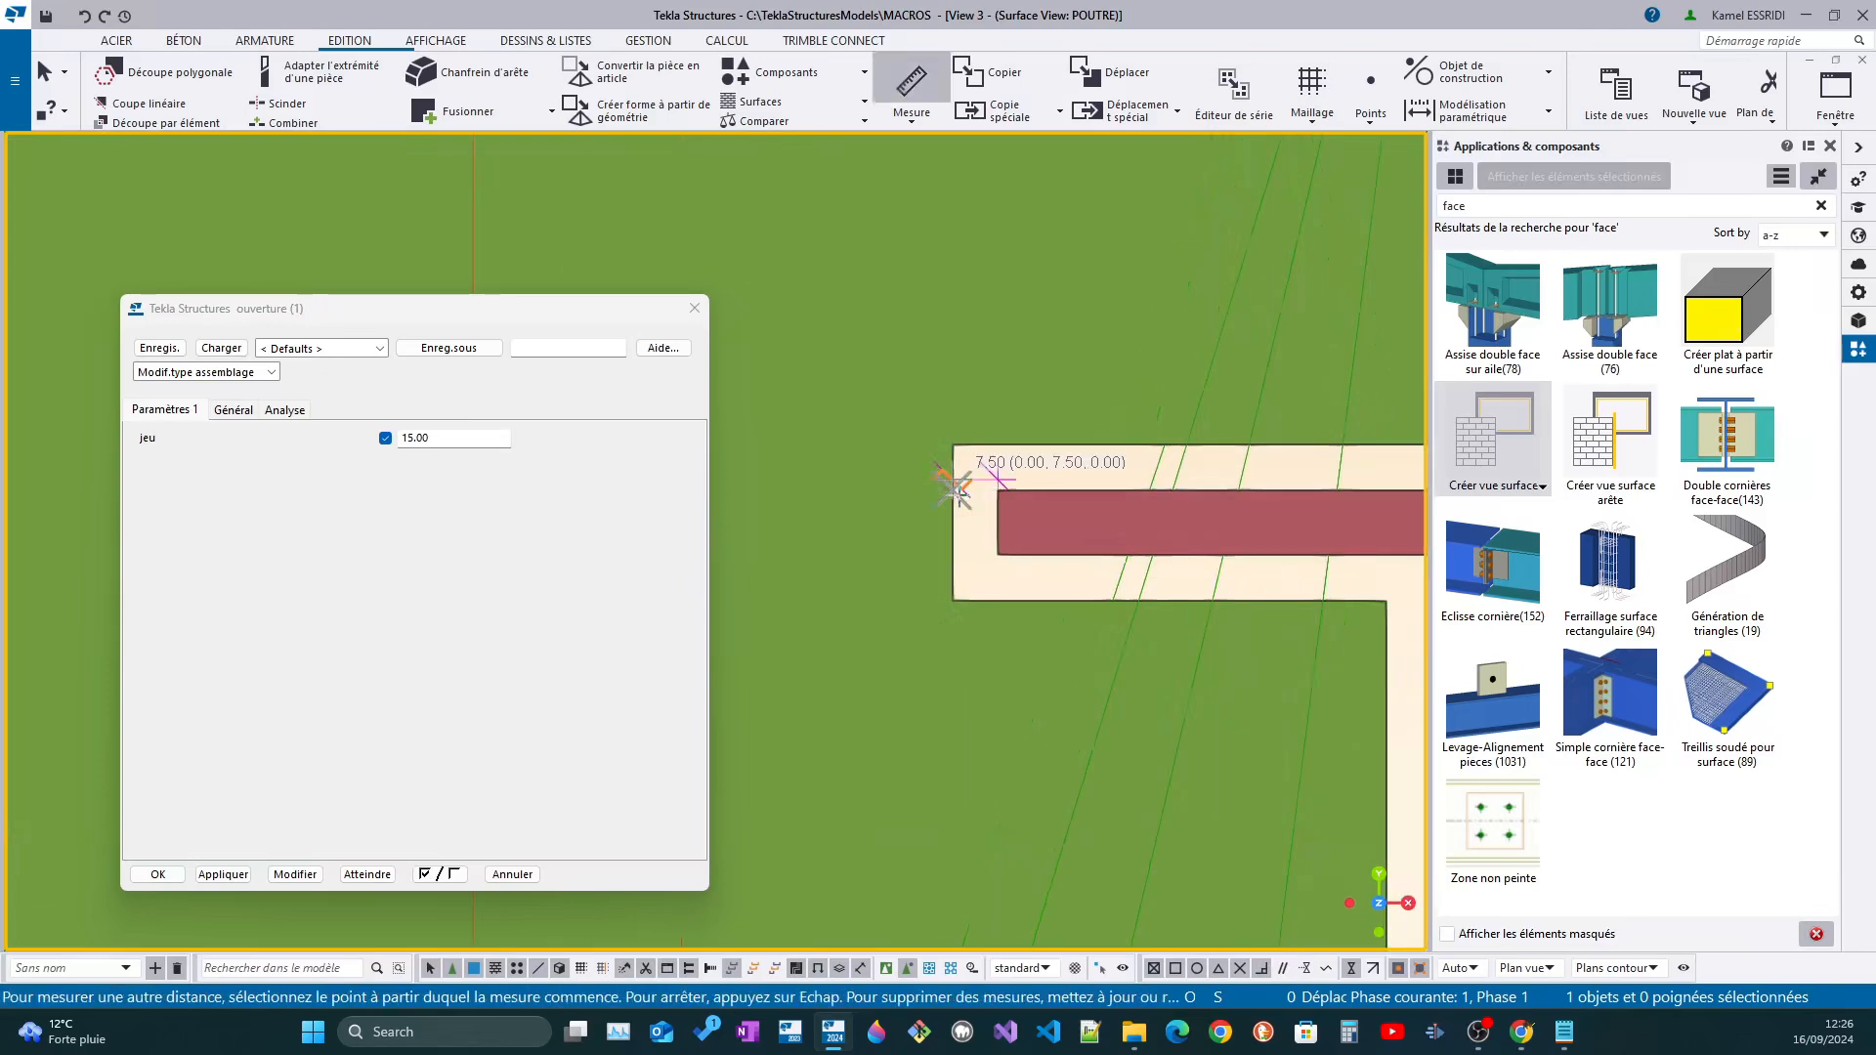
pyautogui.scroll(2, 968, 521)
pyautogui.scroll(-4, 979, 519)
pyautogui.moveTo(1026, 526); pyautogui.dragTo(956, 505, button='middle')
pyautogui.scroll(2, 956, 505)
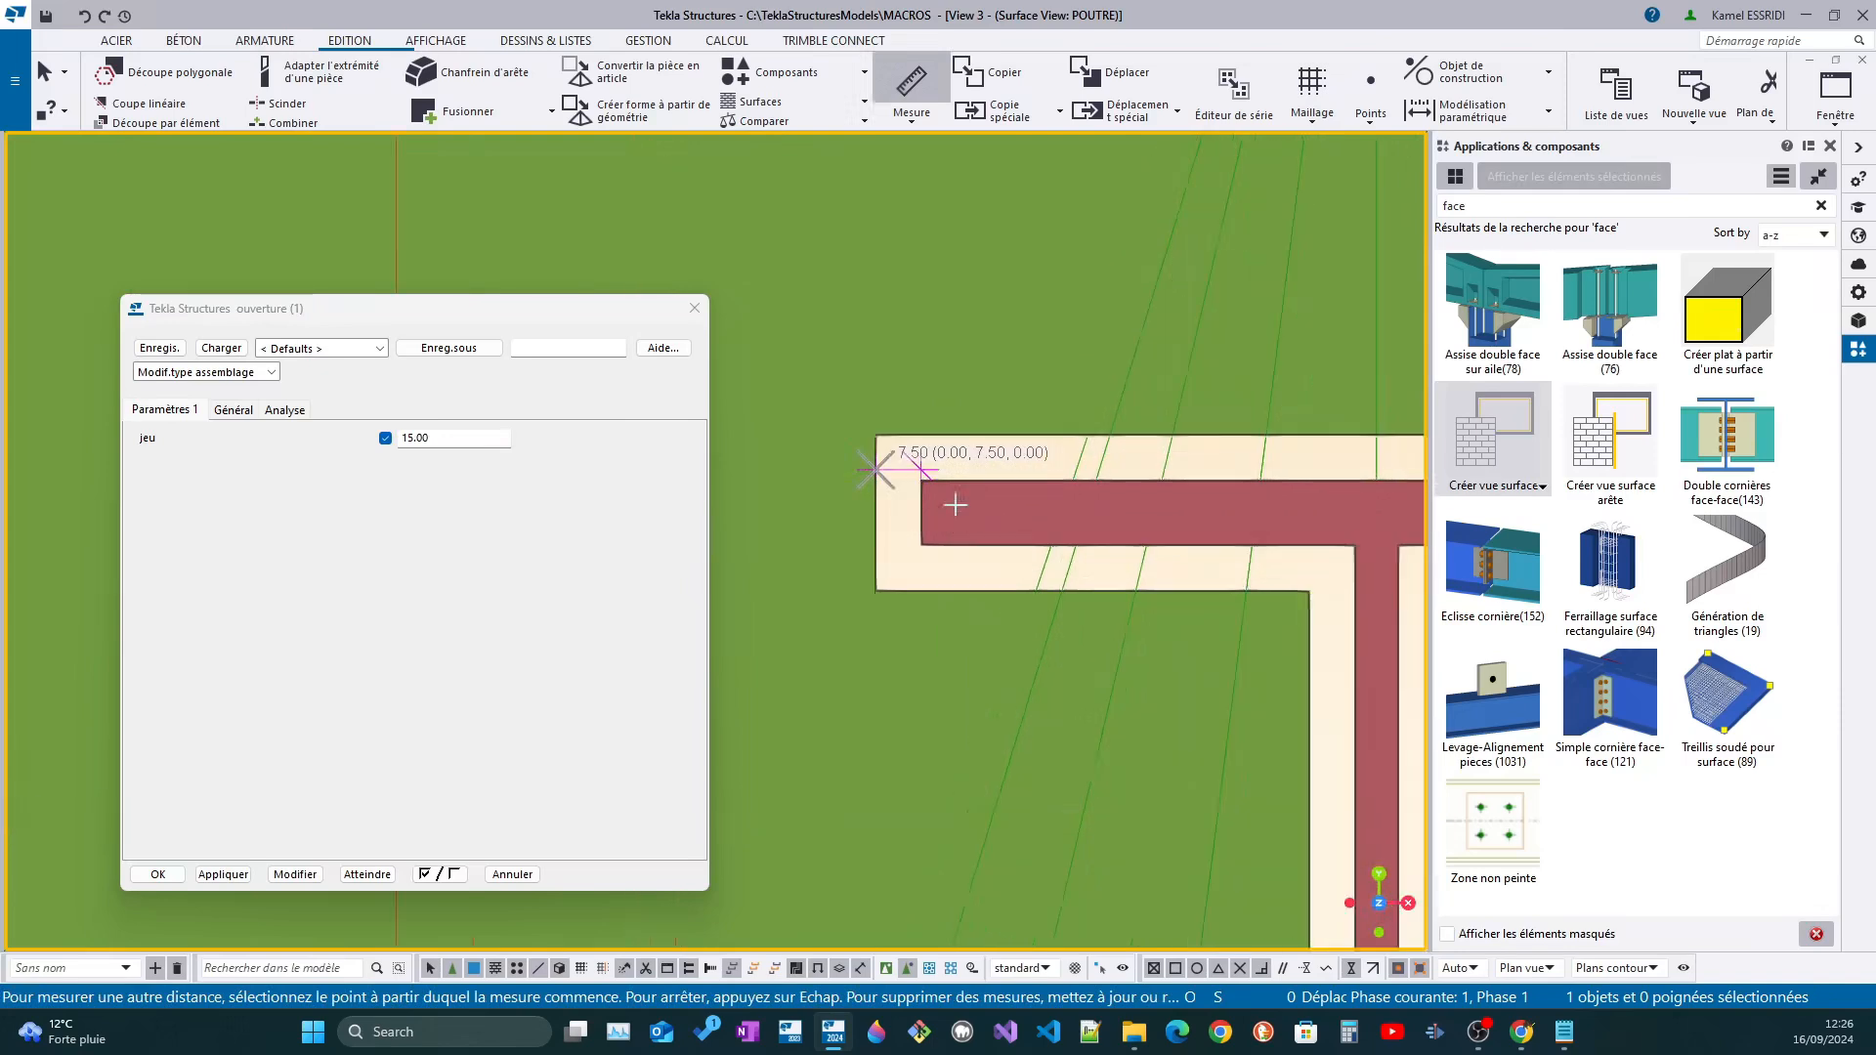
pyautogui.press('Escape')
# Measure the horizontal clearance between the cut and the right end of the beam's upper flange
pyautogui.scroll(-4, 1087, 505)
pyautogui.scroll(2, 1087, 505)
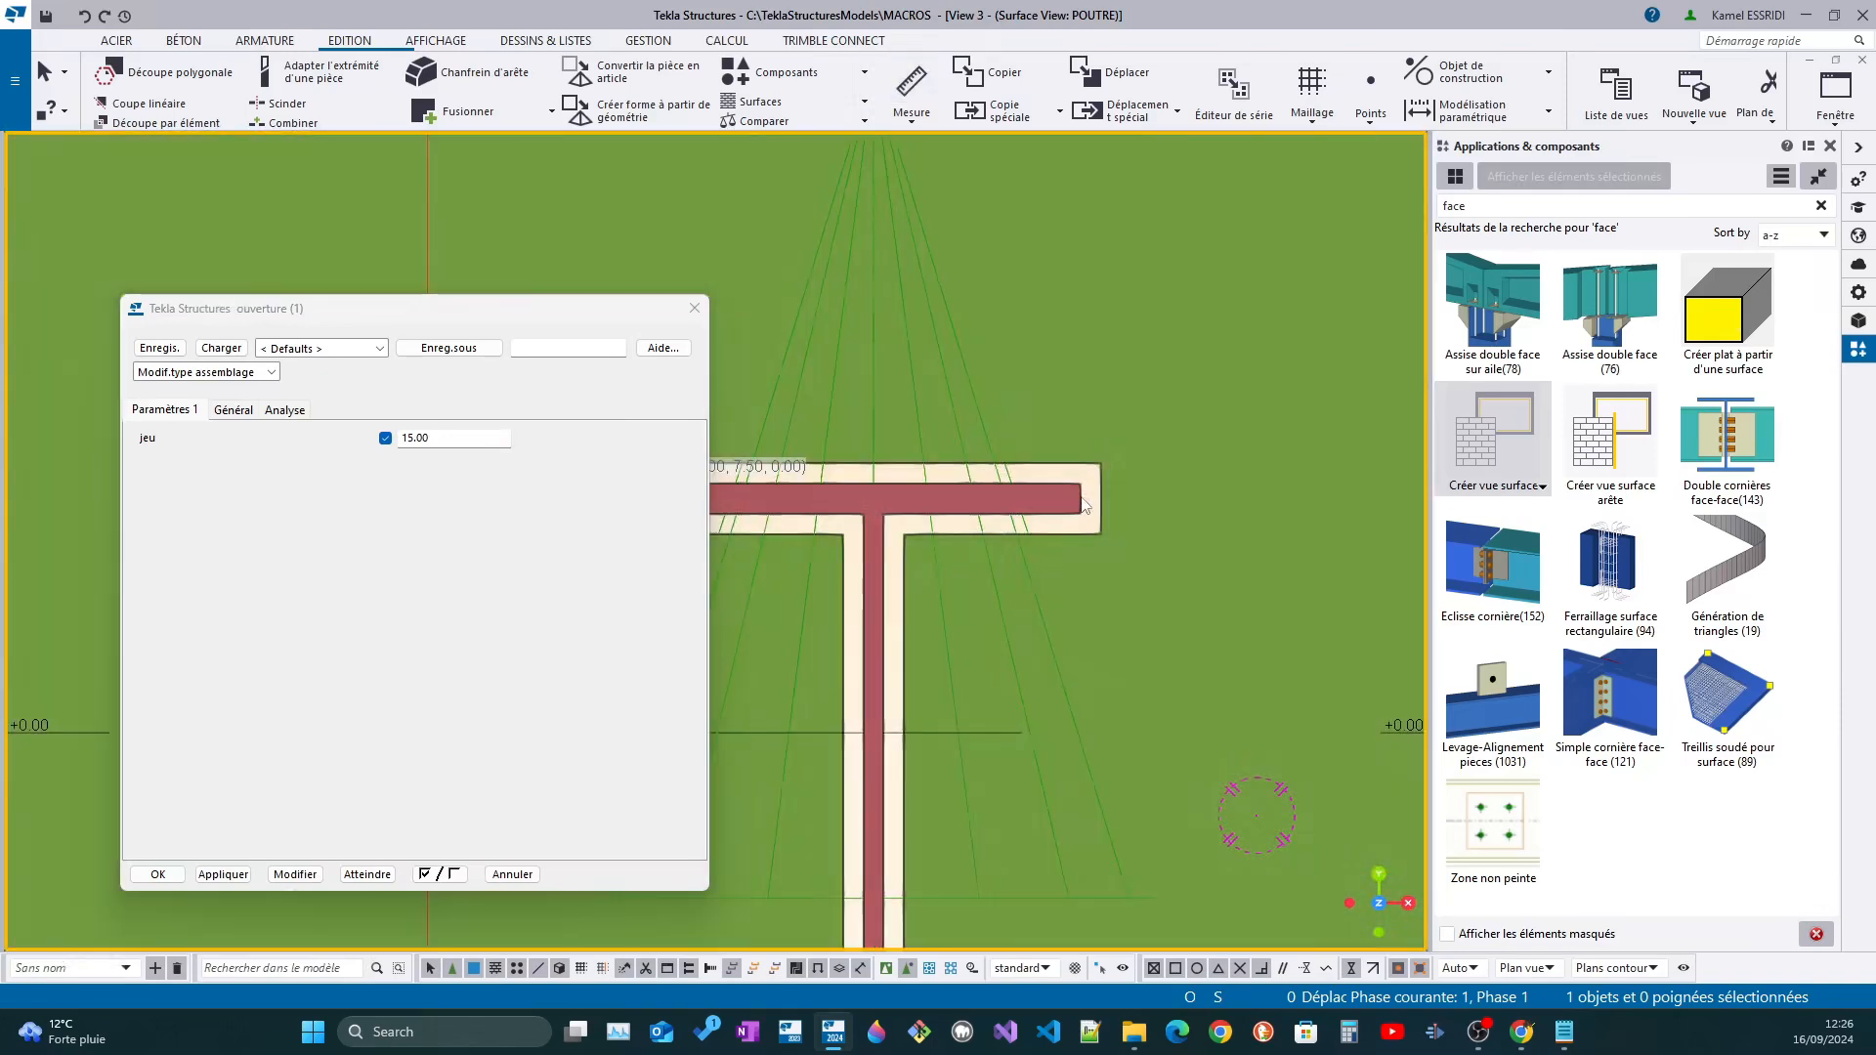
pyautogui.press('Return')
pyautogui.click(1104, 484)
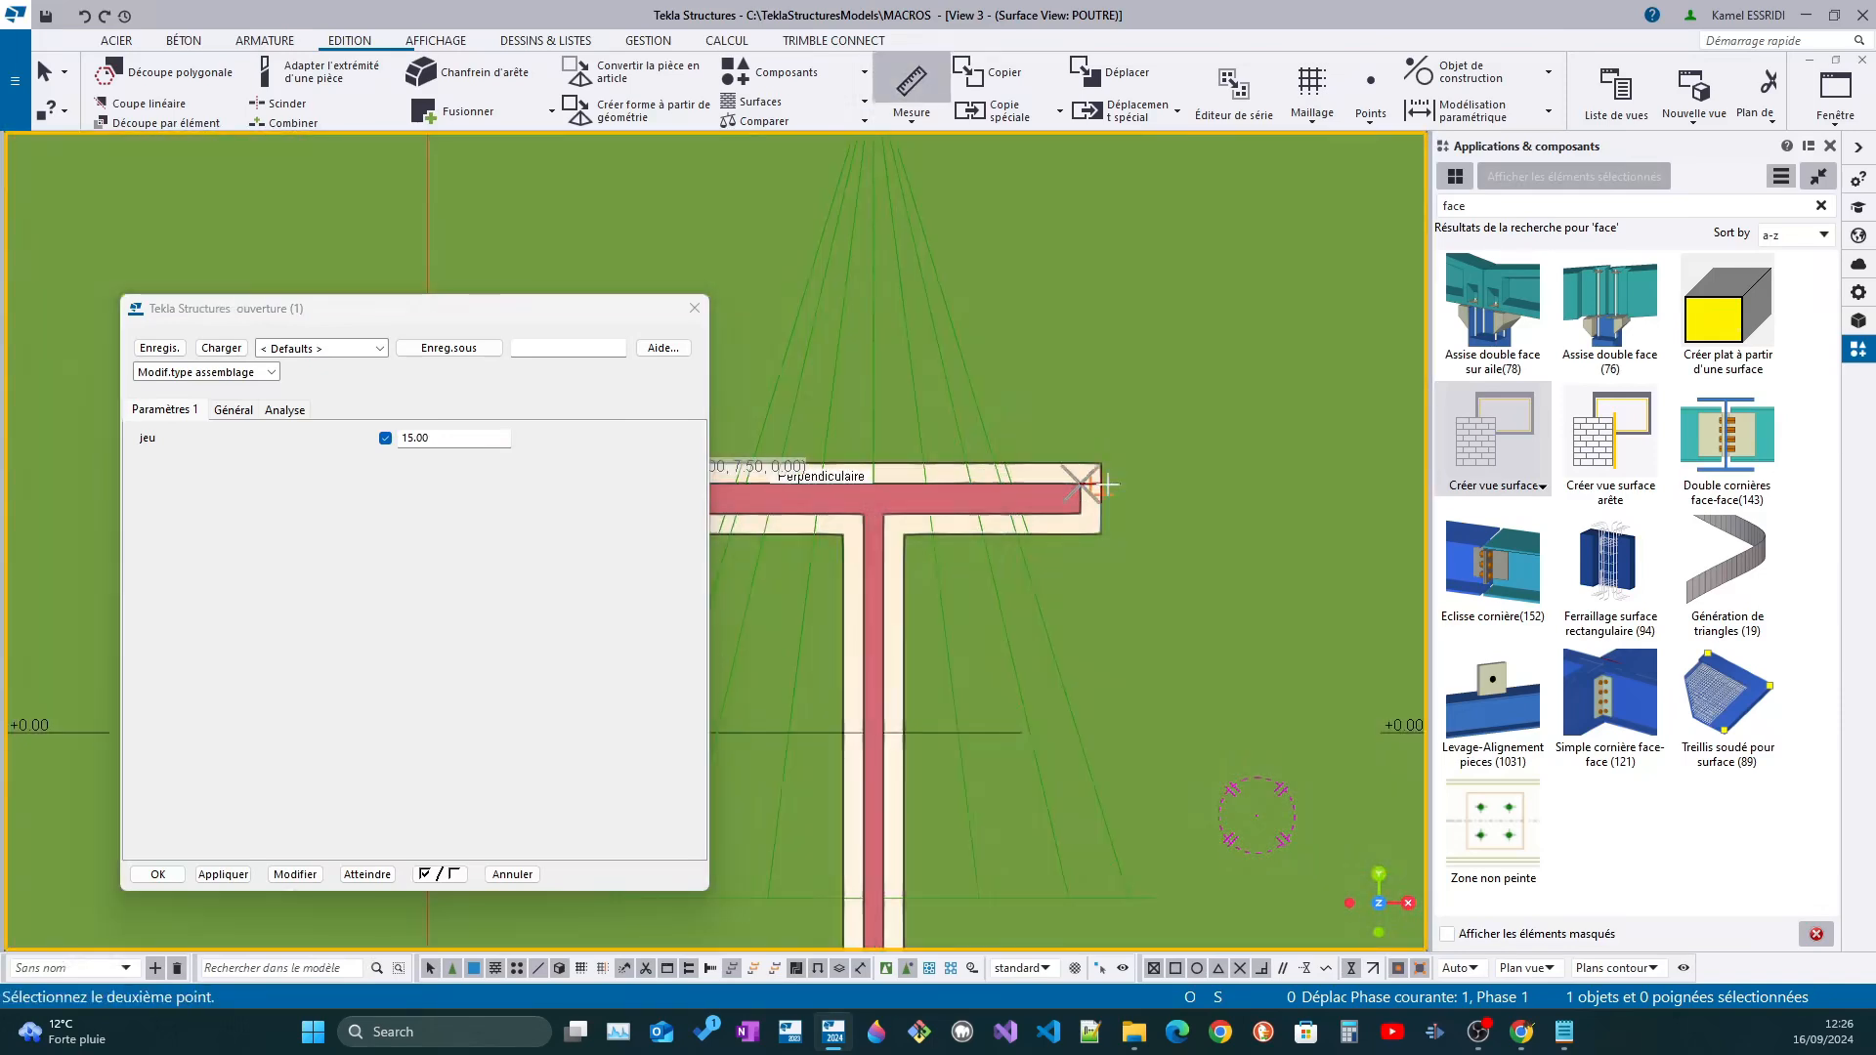
pyautogui.click(1104, 484)
pyautogui.scroll(2, 1099, 459)
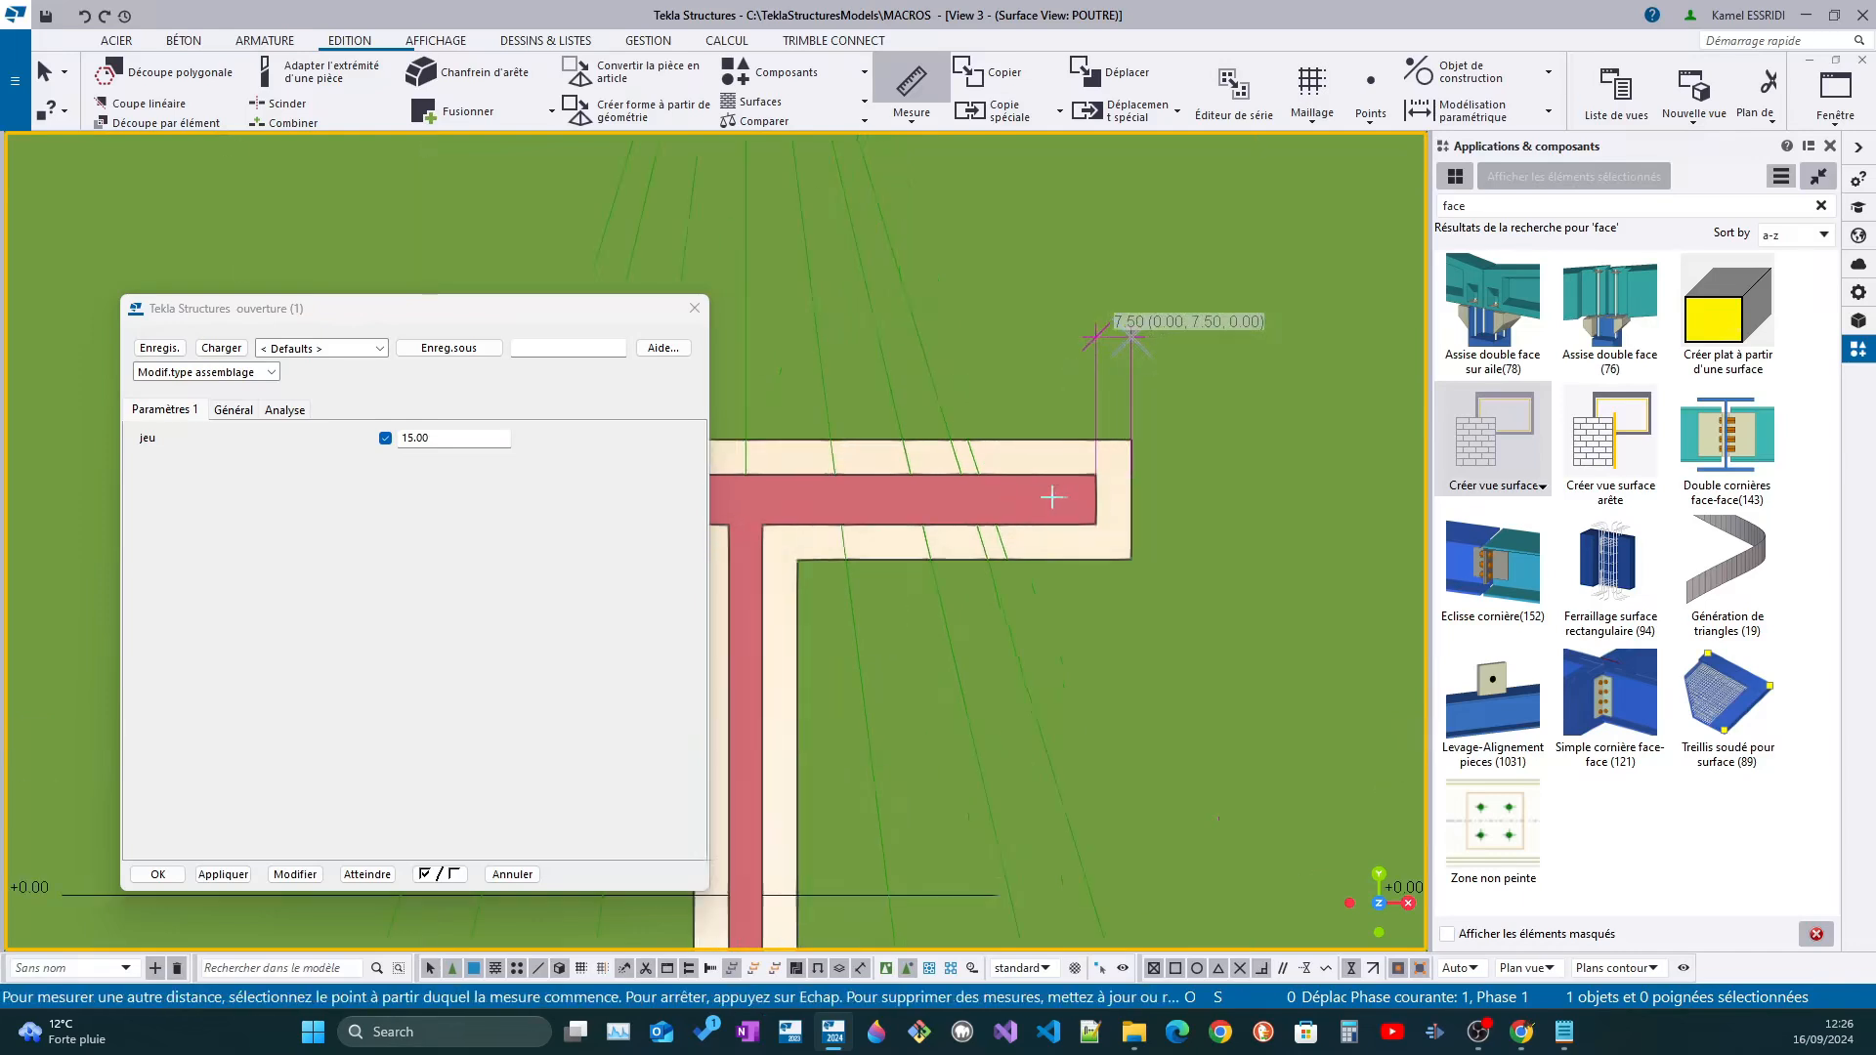
# Measure the vertical clearance above the upper flange and the horizontal clearance to the right of the web
pyautogui.click(1120, 512)
pyautogui.click(1121, 479)
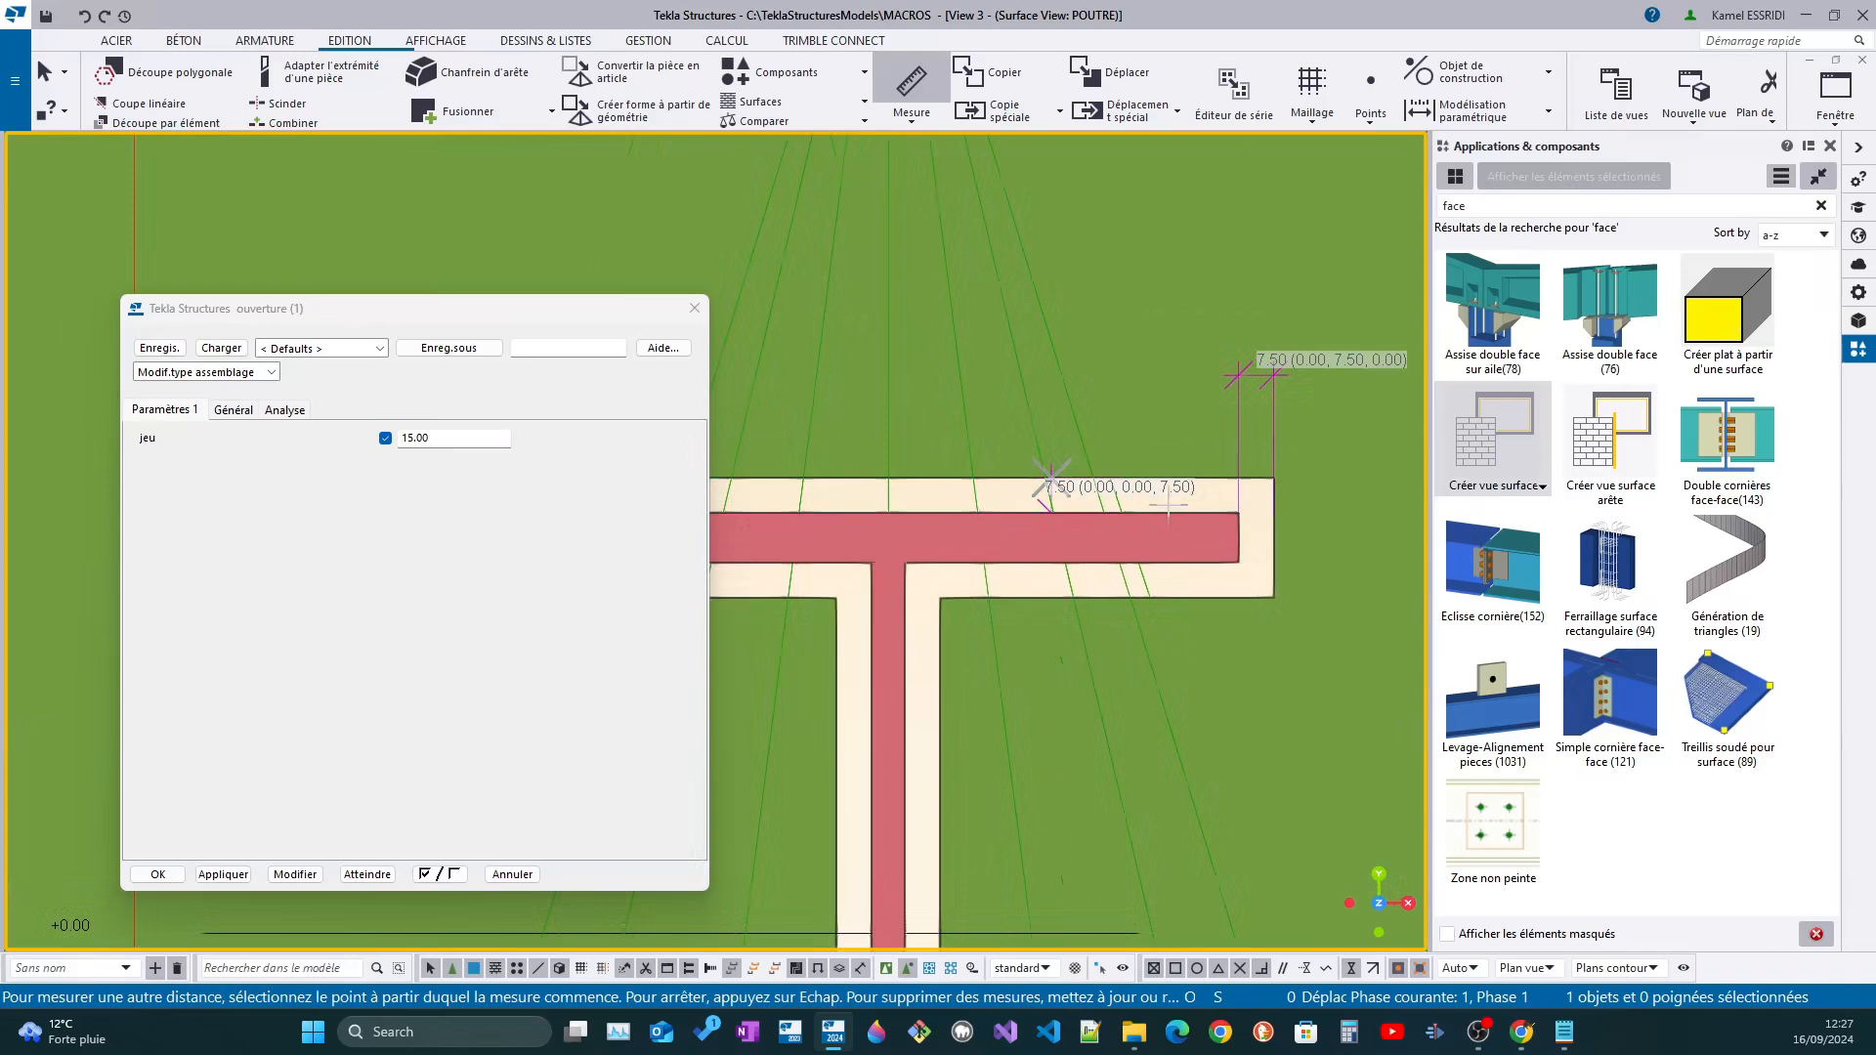
pyautogui.click(446, 439)
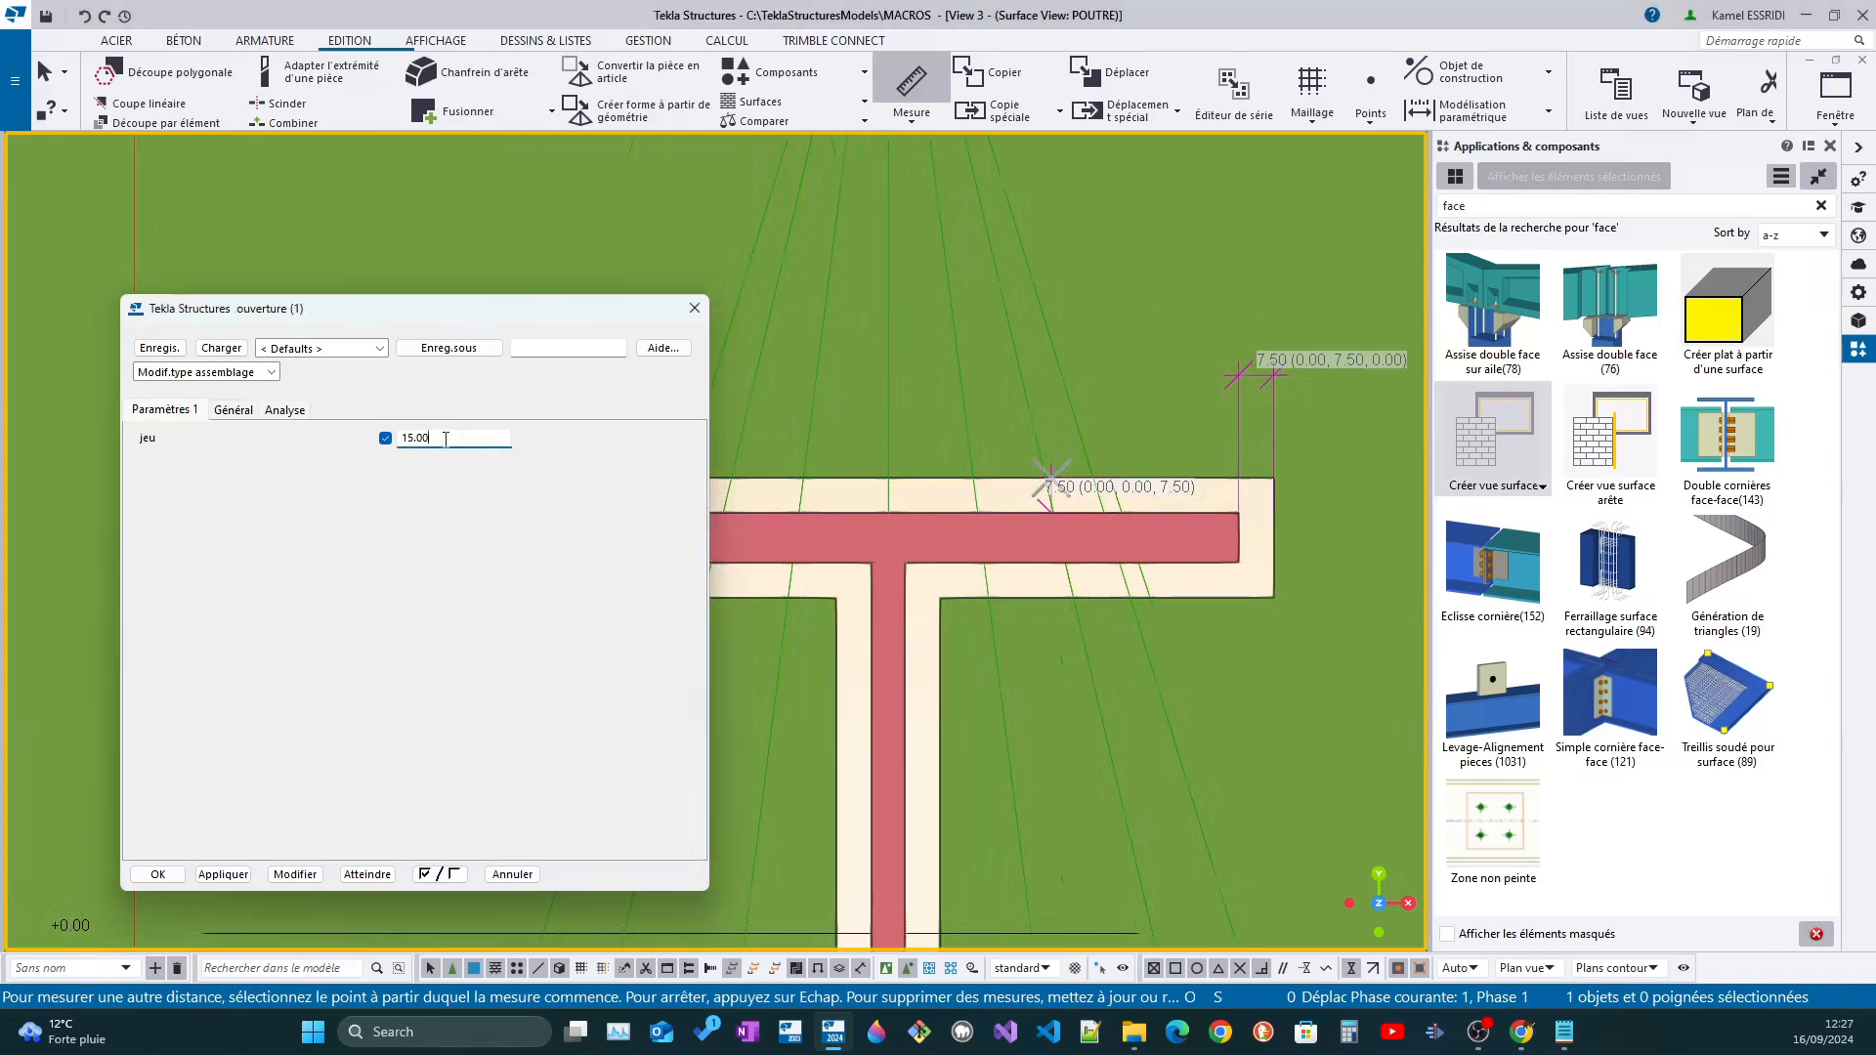
pyautogui.click(905, 615)
pyautogui.click(938, 616)
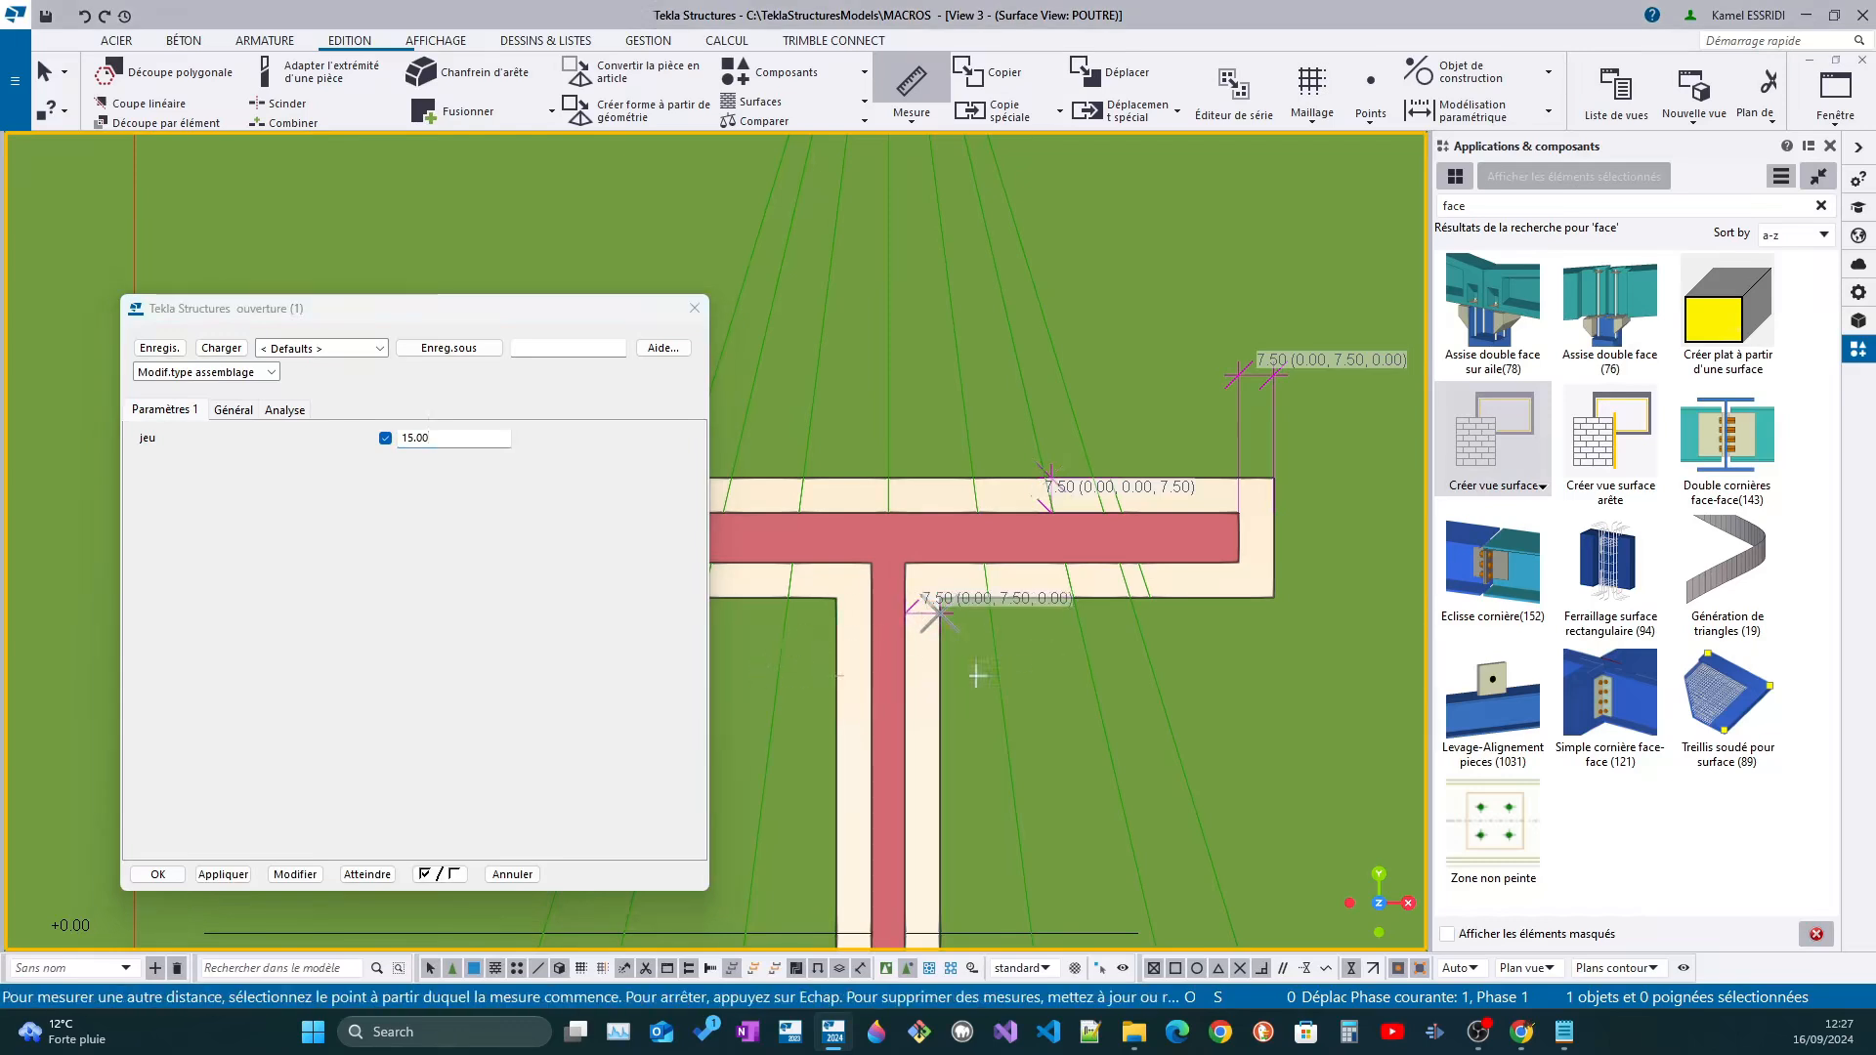
pyautogui.moveTo(899, 674); pyautogui.dragTo(1070, 613, button='middle')
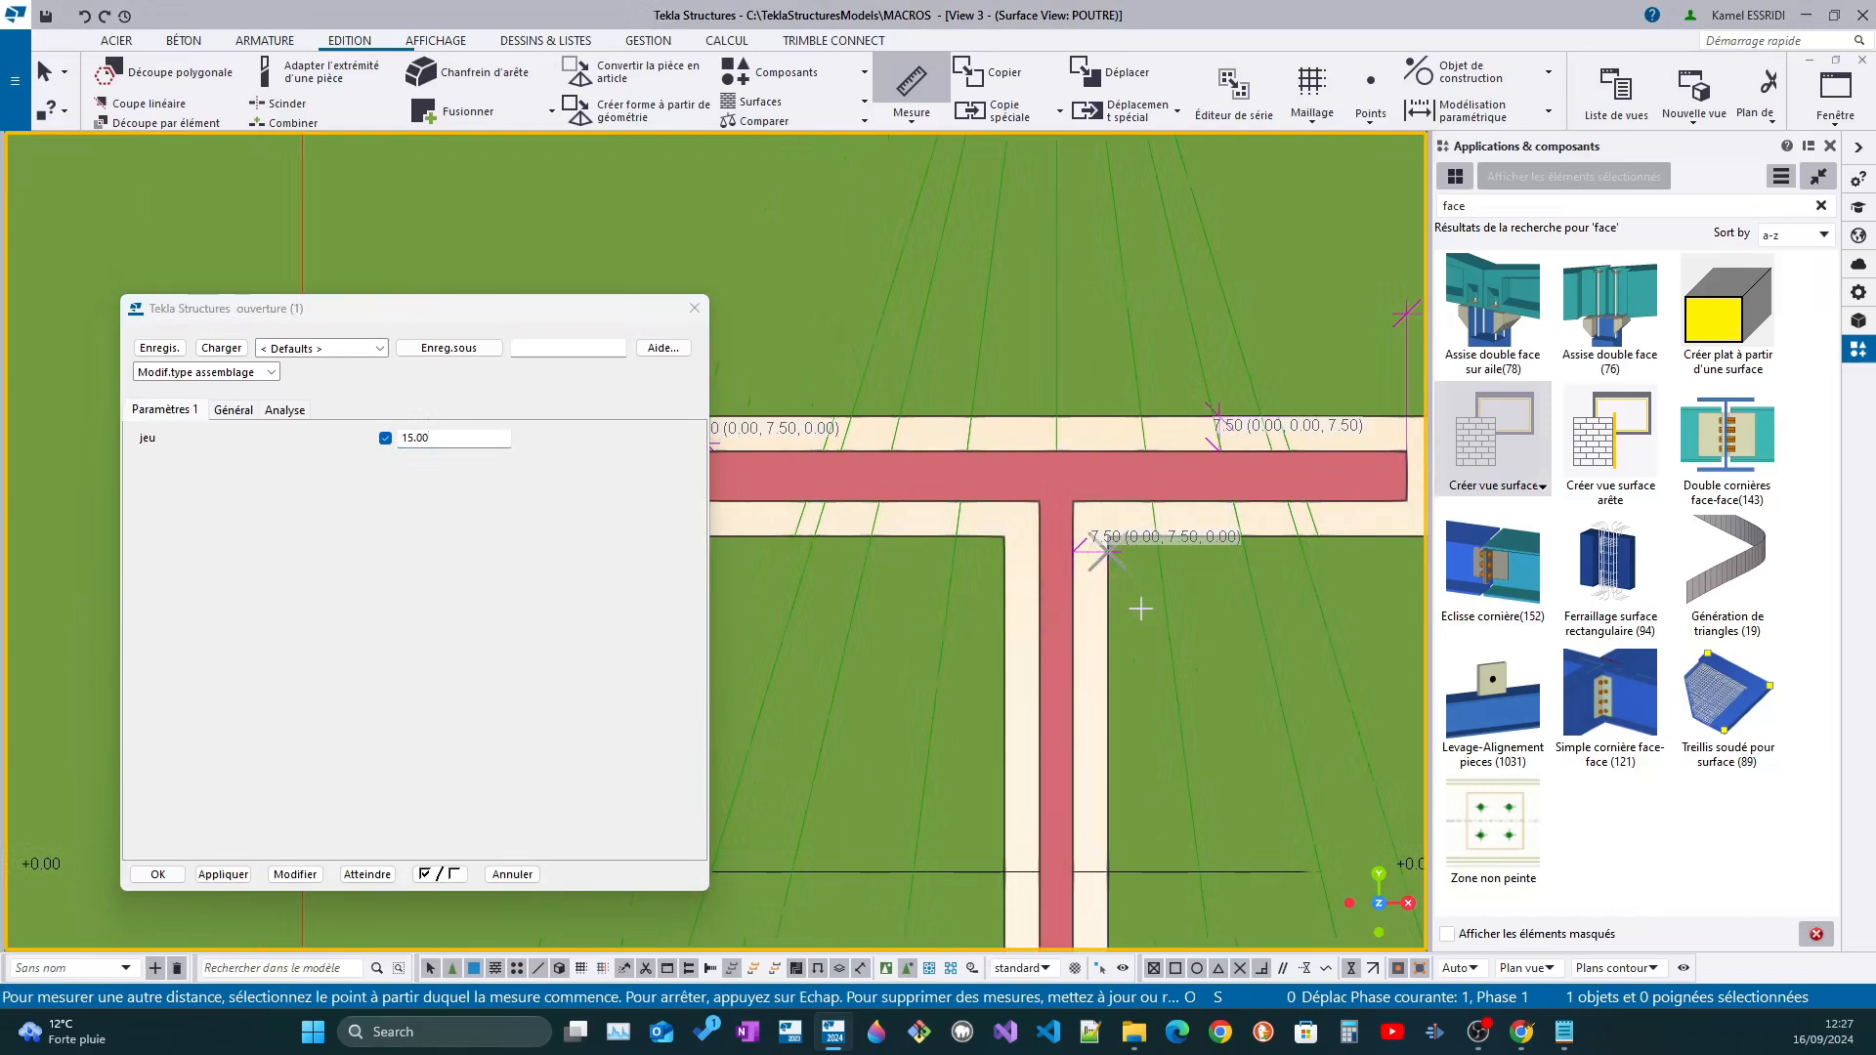
# Measure the vertical clearance above the lower flange and the horizontal clearance at its left end
pyautogui.scroll(-5, 1114, 596)
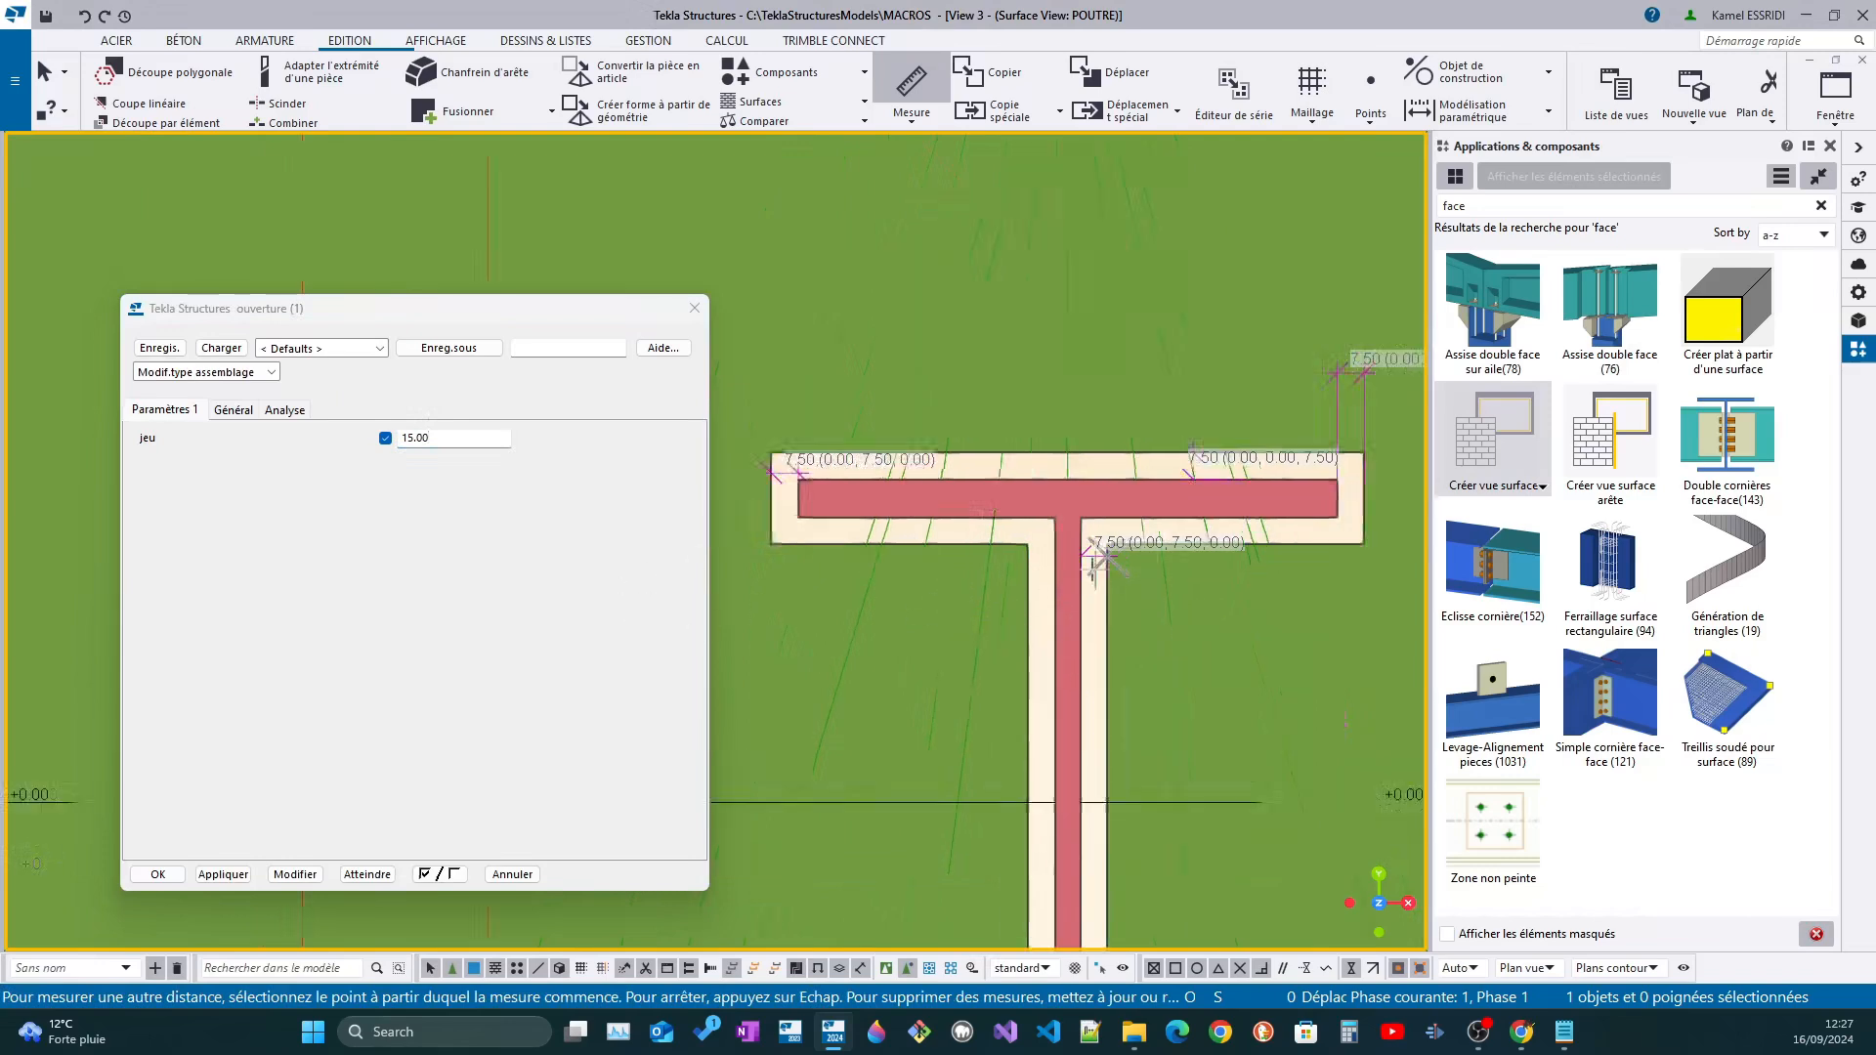
pyautogui.scroll(6, 977, 650)
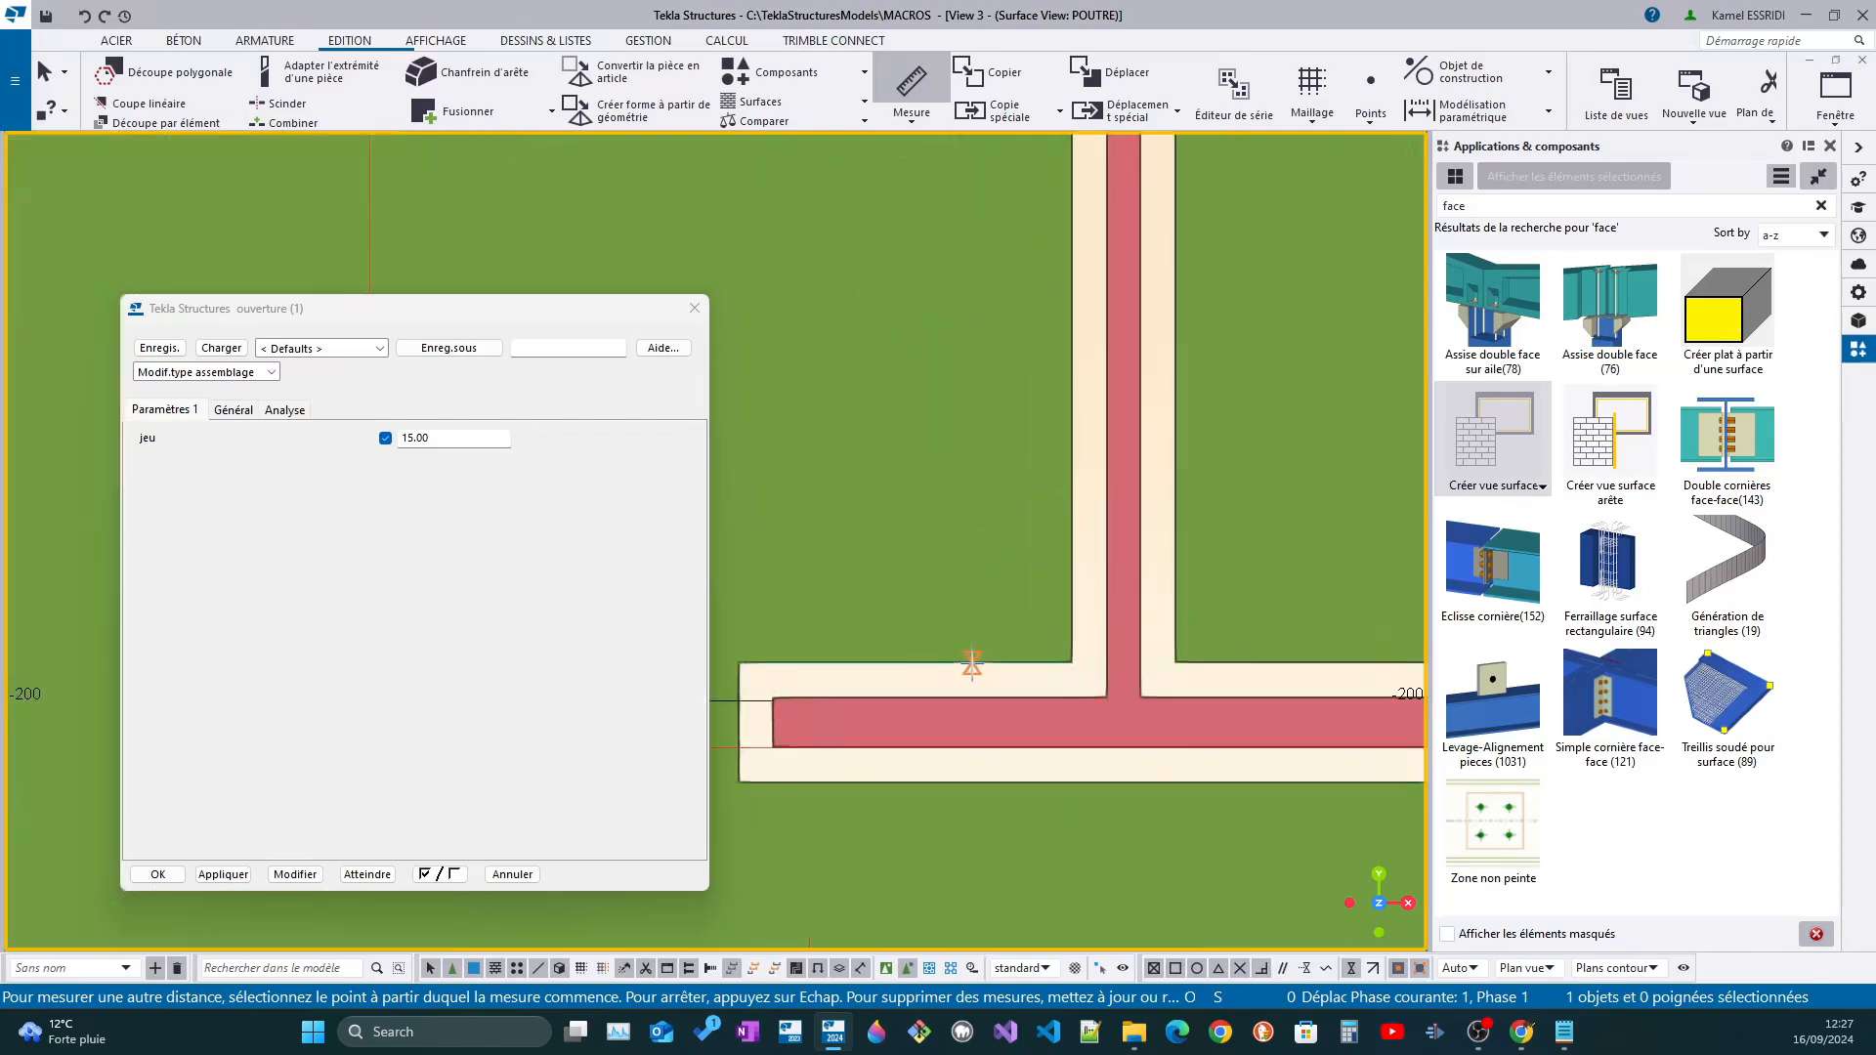
pyautogui.click(971, 673)
pyautogui.click(877, 696)
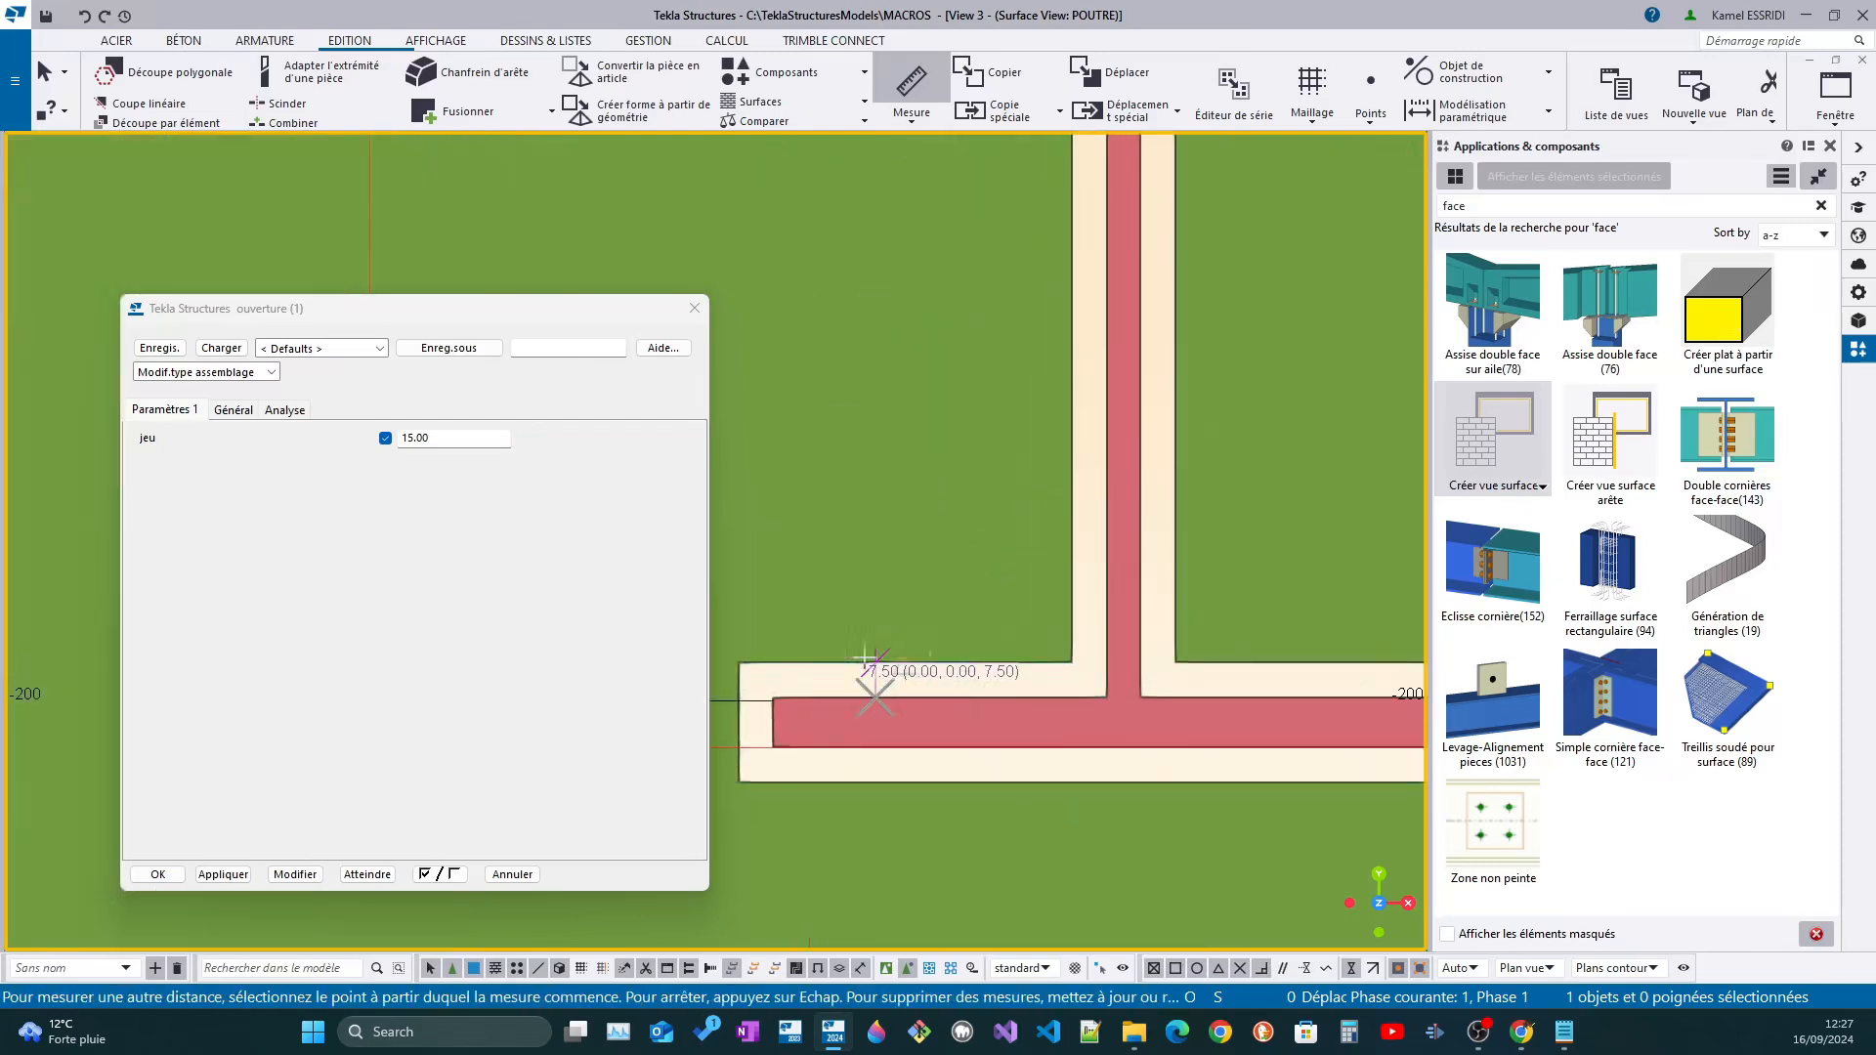
pyautogui.click(738, 721)
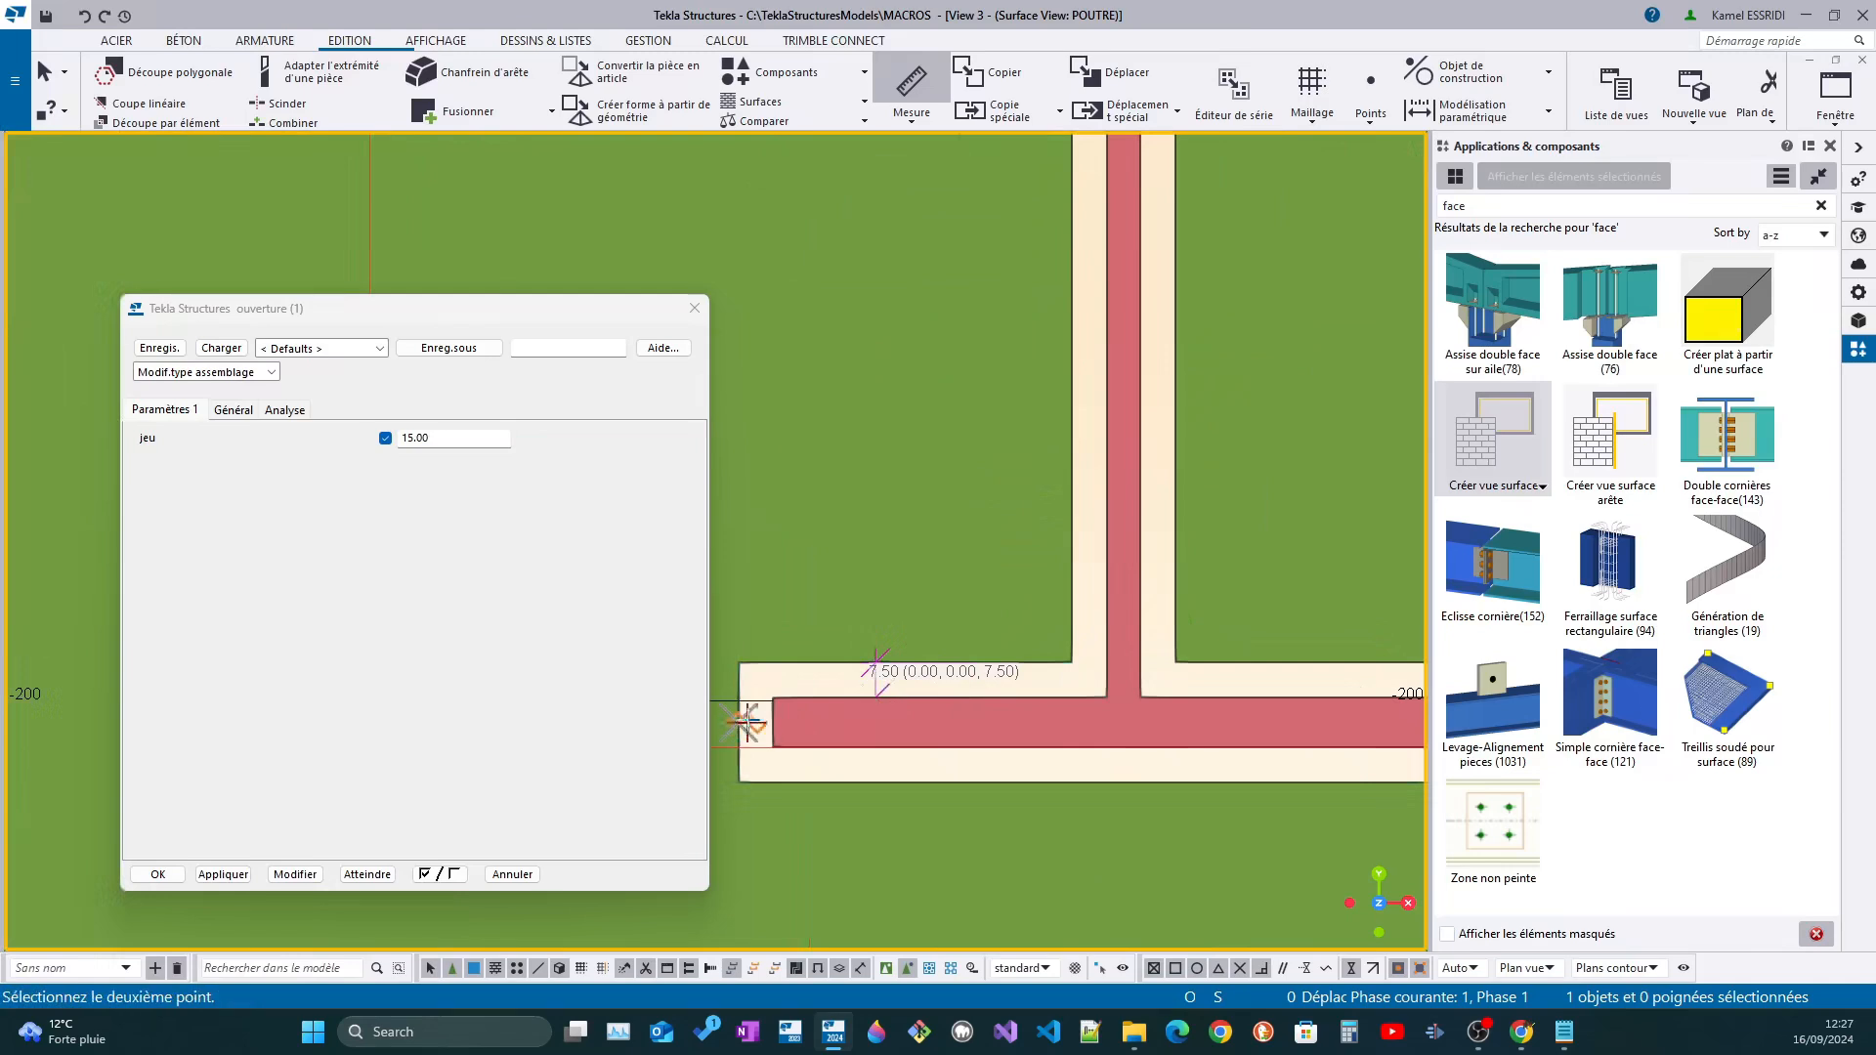
pyautogui.click(773, 723)
pyautogui.click(784, 644)
pyautogui.press('Escape')
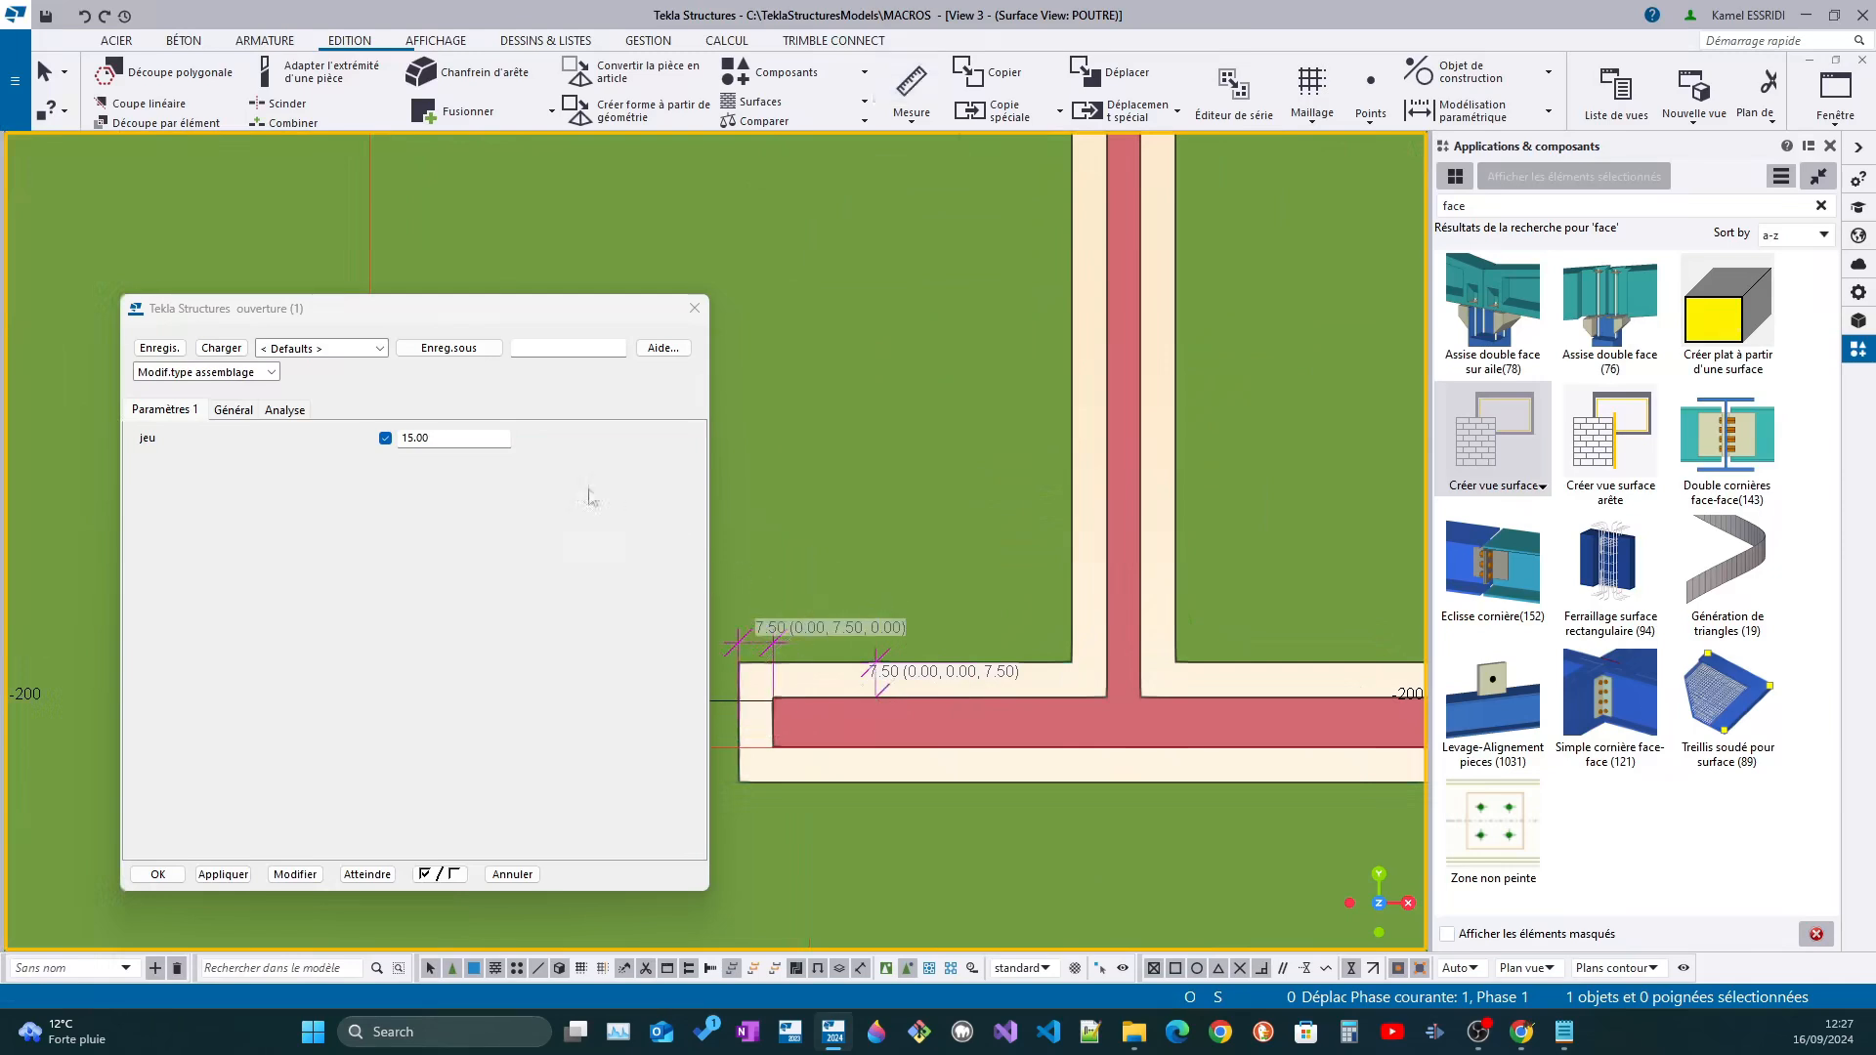
# Close the ouverture properties dialog and open the connection in the custom component editor
pyautogui.click(693, 310)
pyautogui.scroll(-7, 868, 684)
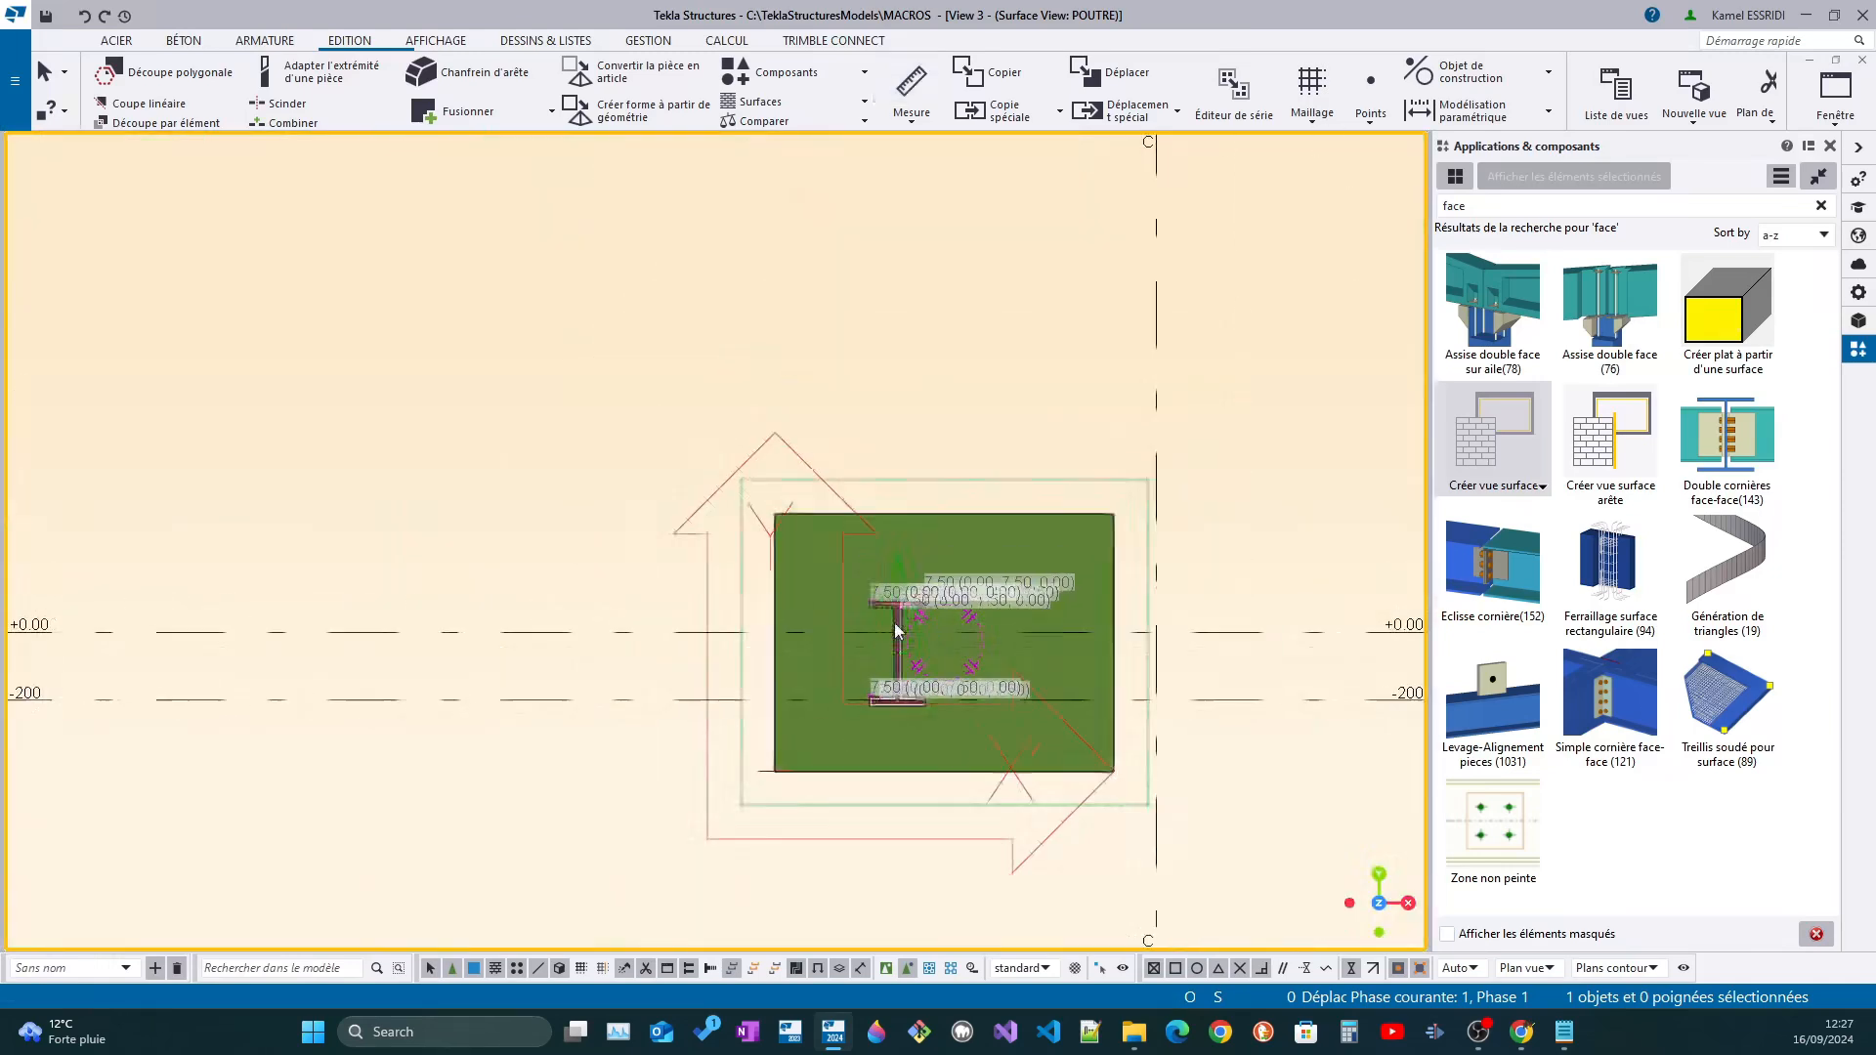
pyautogui.scroll(3, 893, 623)
pyautogui.rightClick(866, 579)
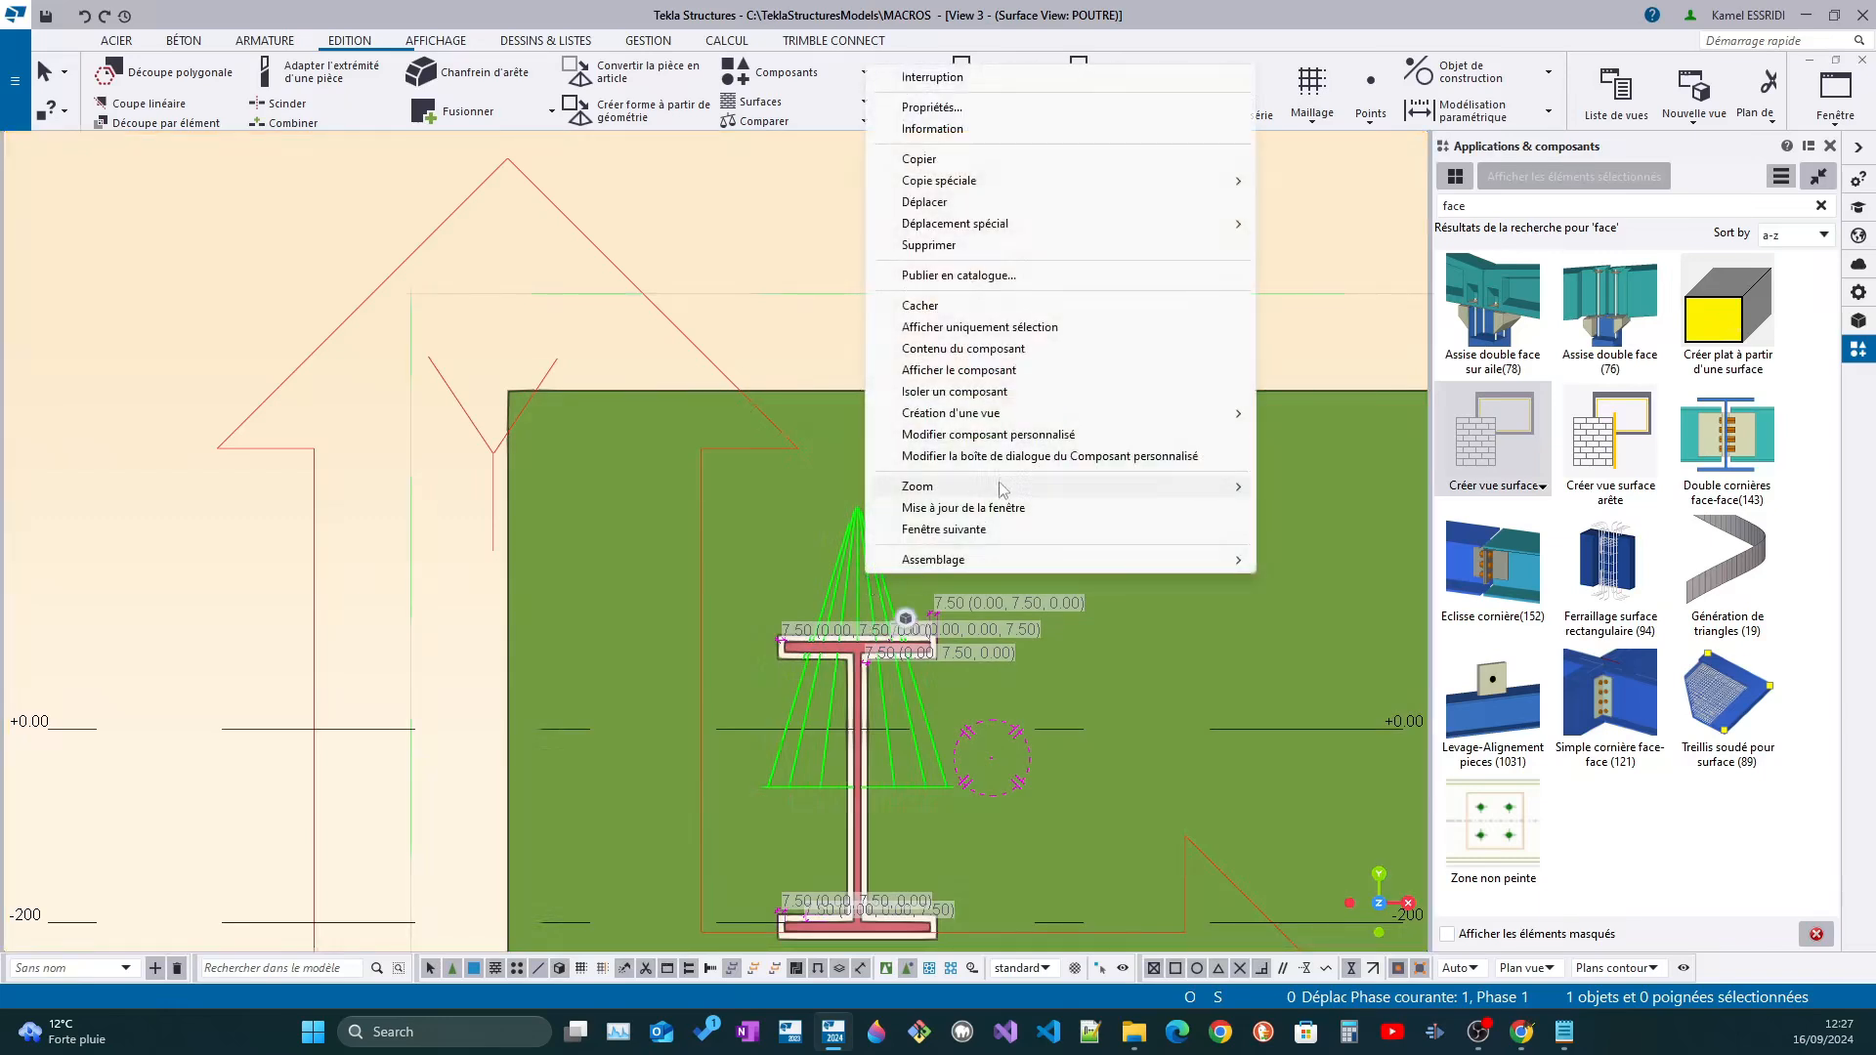
pyautogui.click(994, 436)
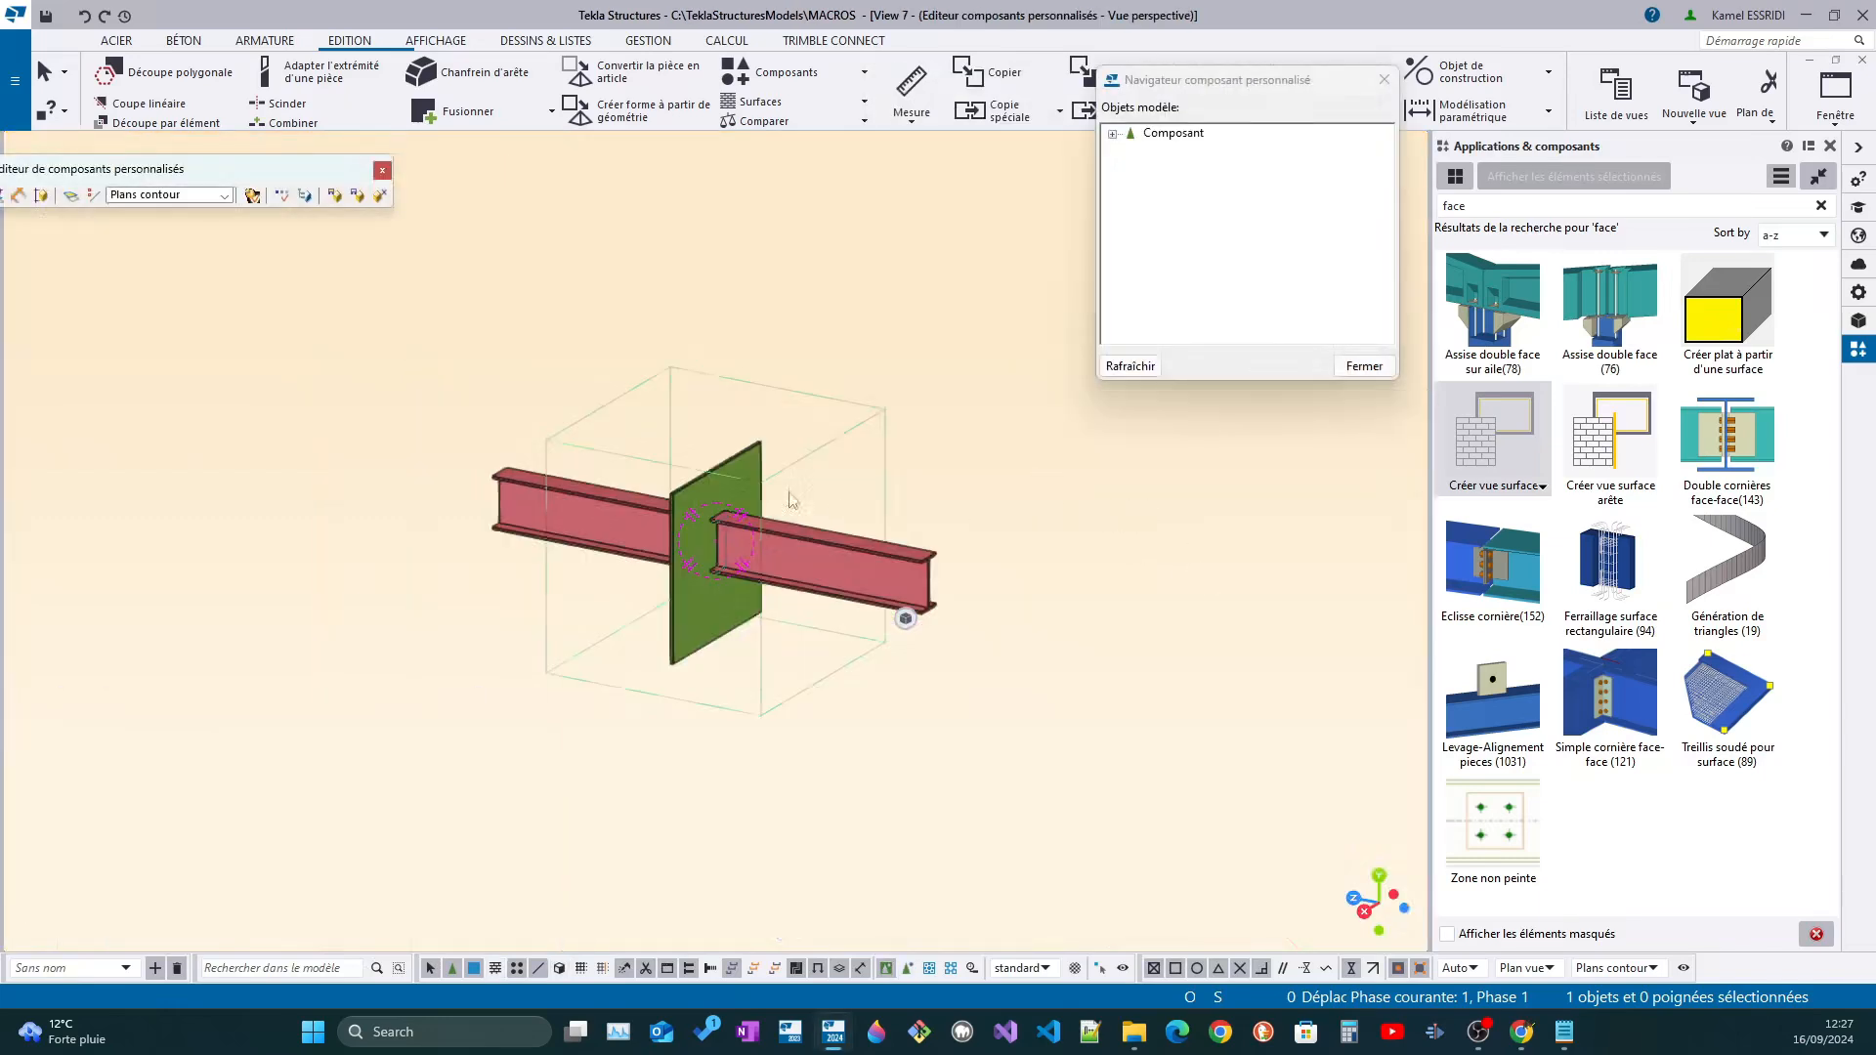
# Replace +j with +(j*2) in the formulas of variables ht and lr
pyautogui.click(284, 193)
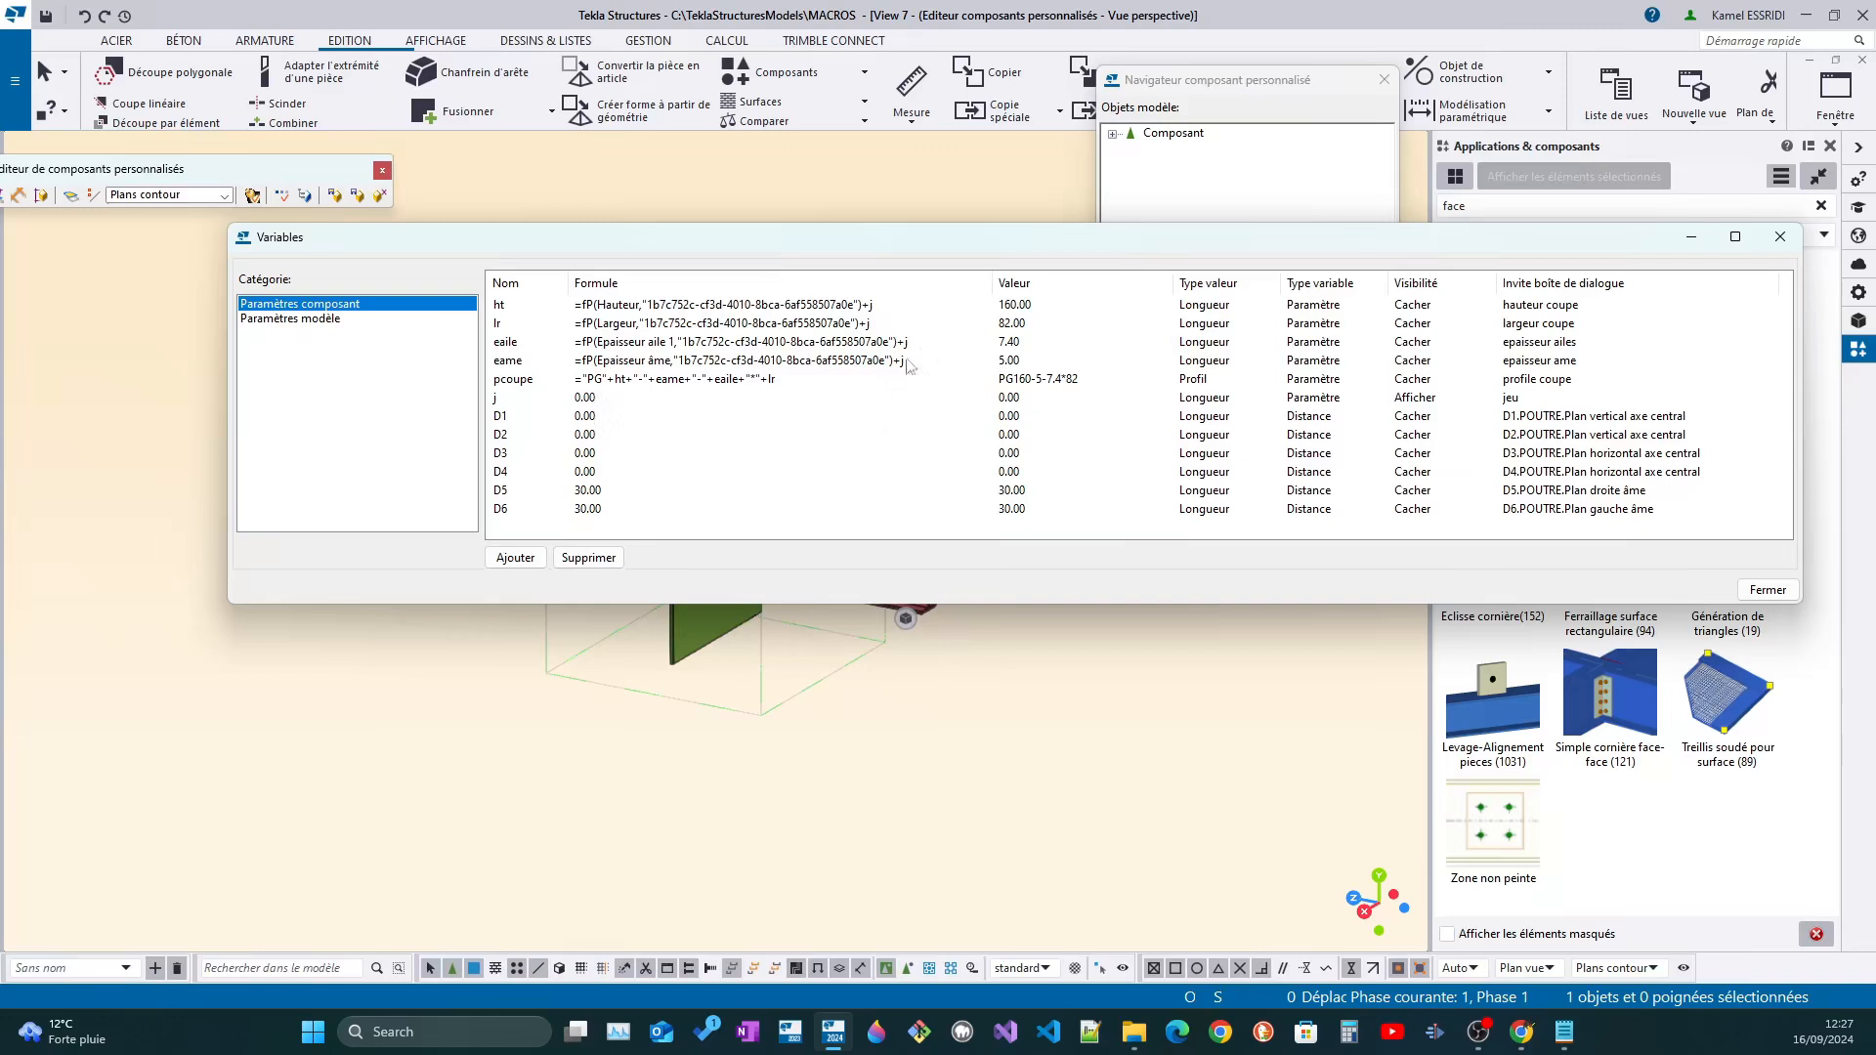
pyautogui.click(869, 308)
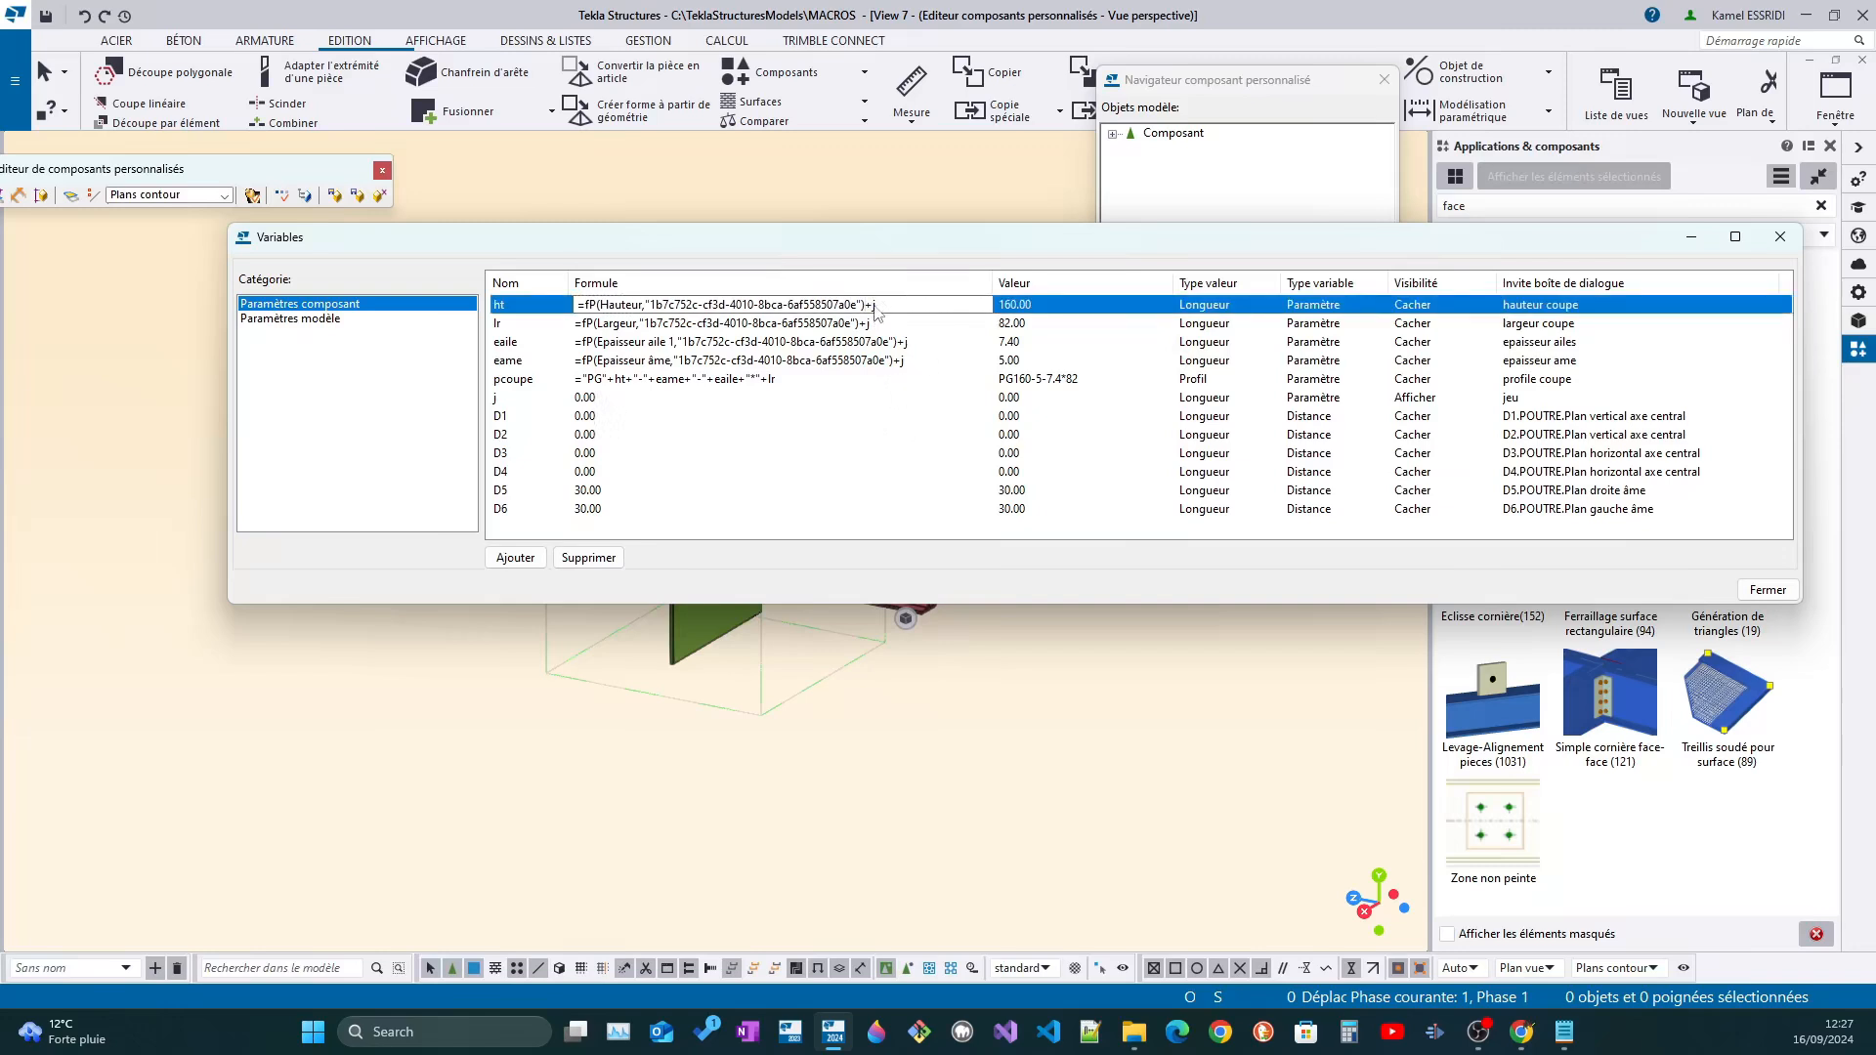
pyautogui.write('(j*2)')
pyautogui.moveTo(896, 308); pyautogui.dragTo(877, 310)
pyautogui.click(890, 327)
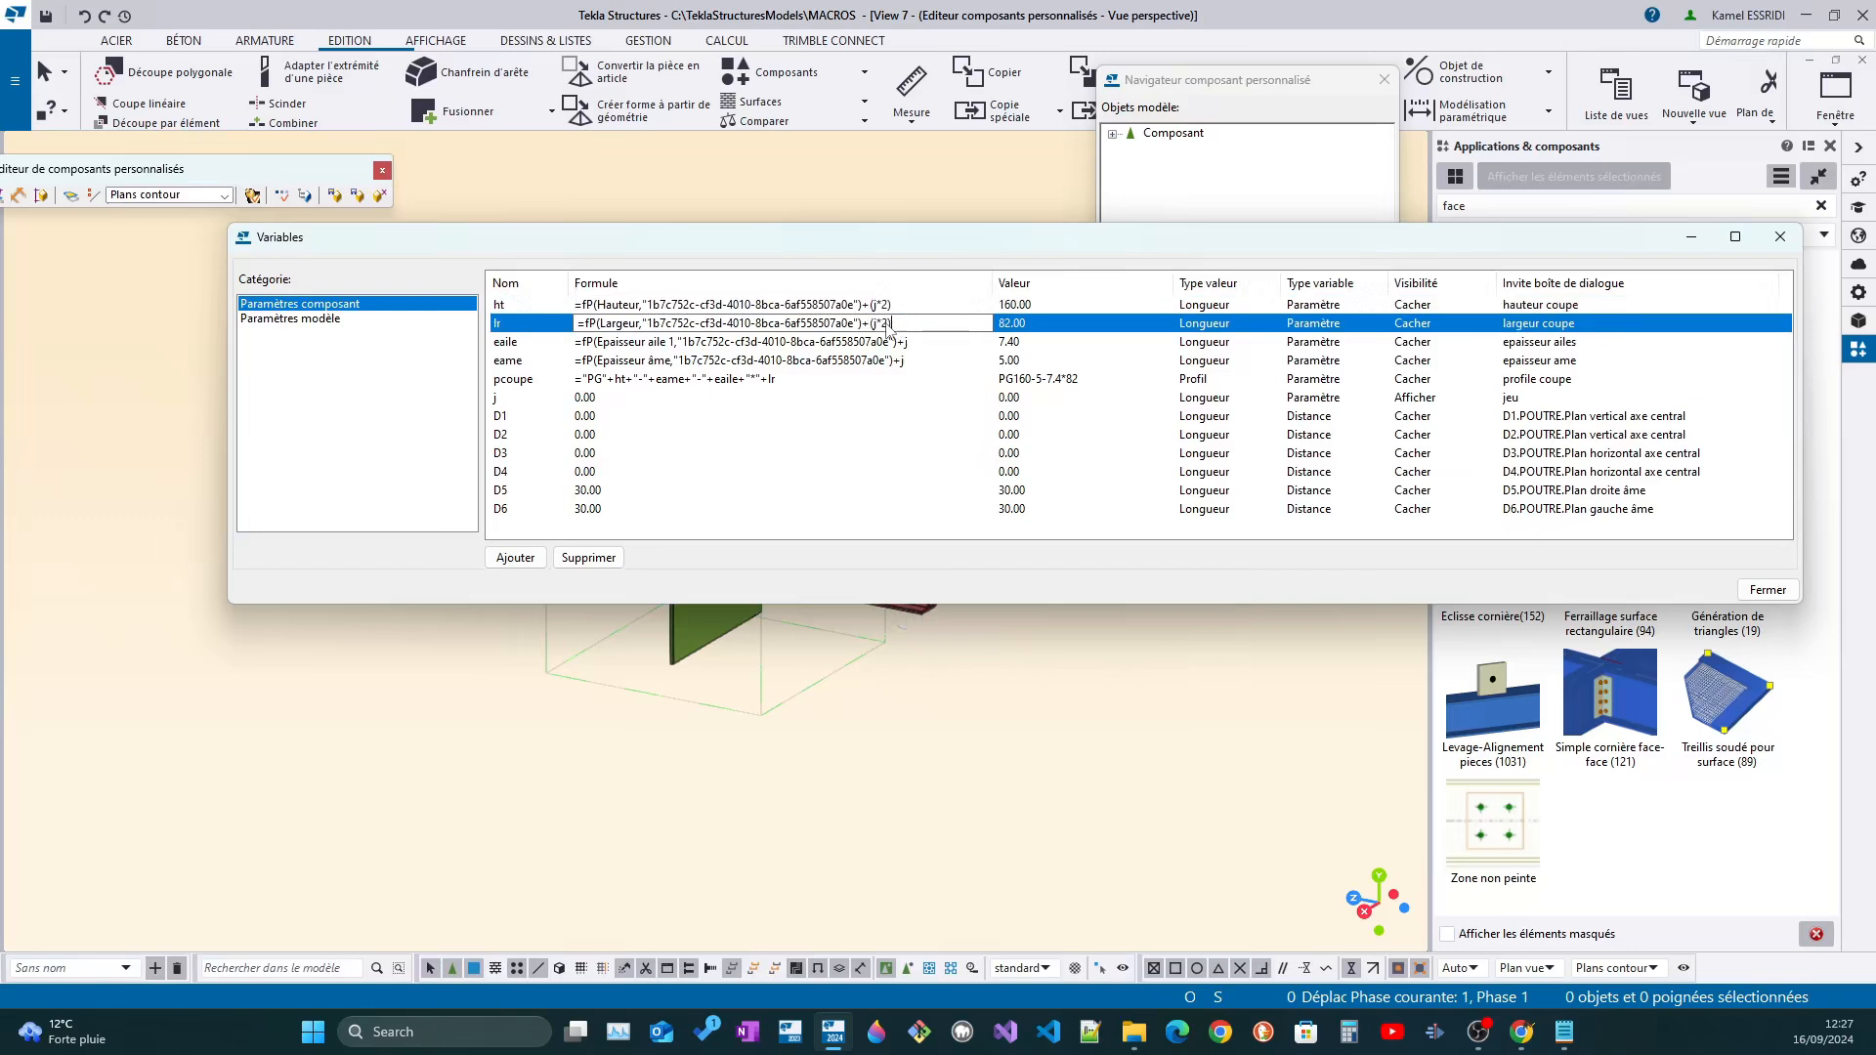
# Replace +j with +(j*2) in the formulas of variables eaile and eame, and close the custom component editor with the changes saved
pyautogui.click(921, 343)
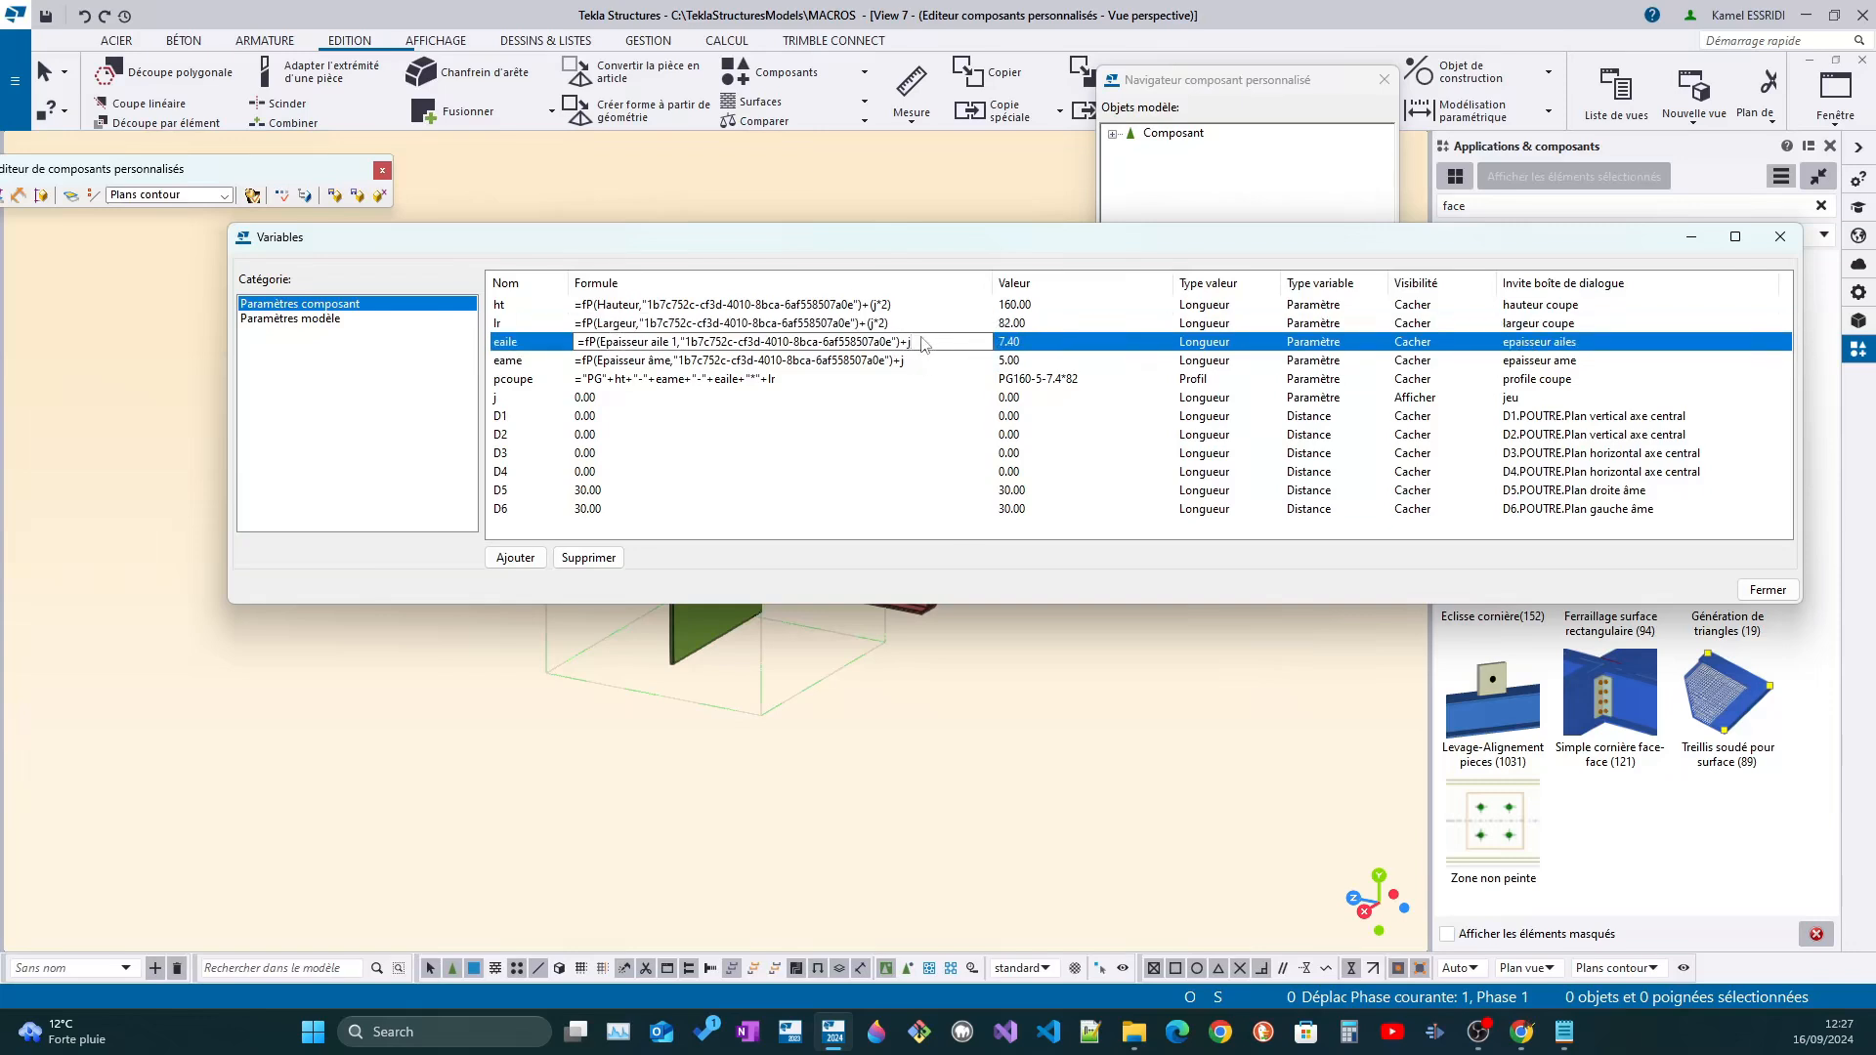
pyautogui.write('2)')
pyautogui.click(918, 361)
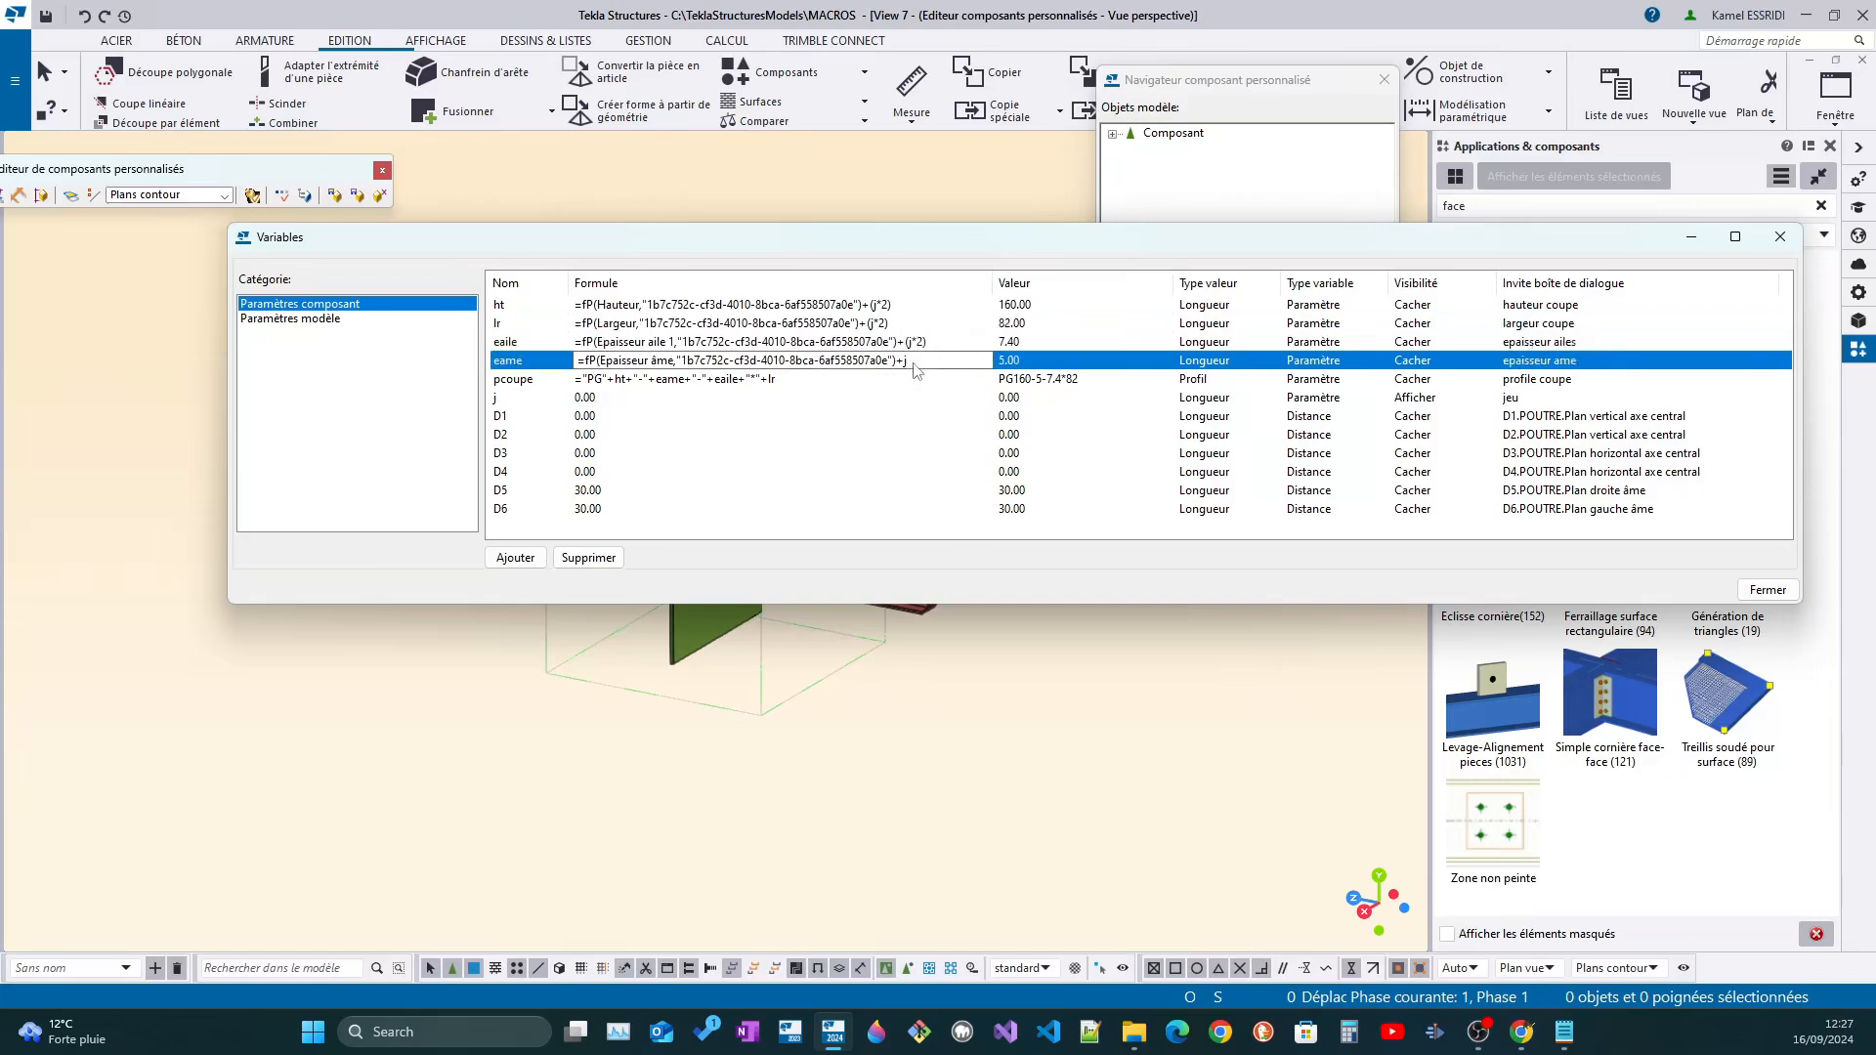
pyautogui.click(925, 400)
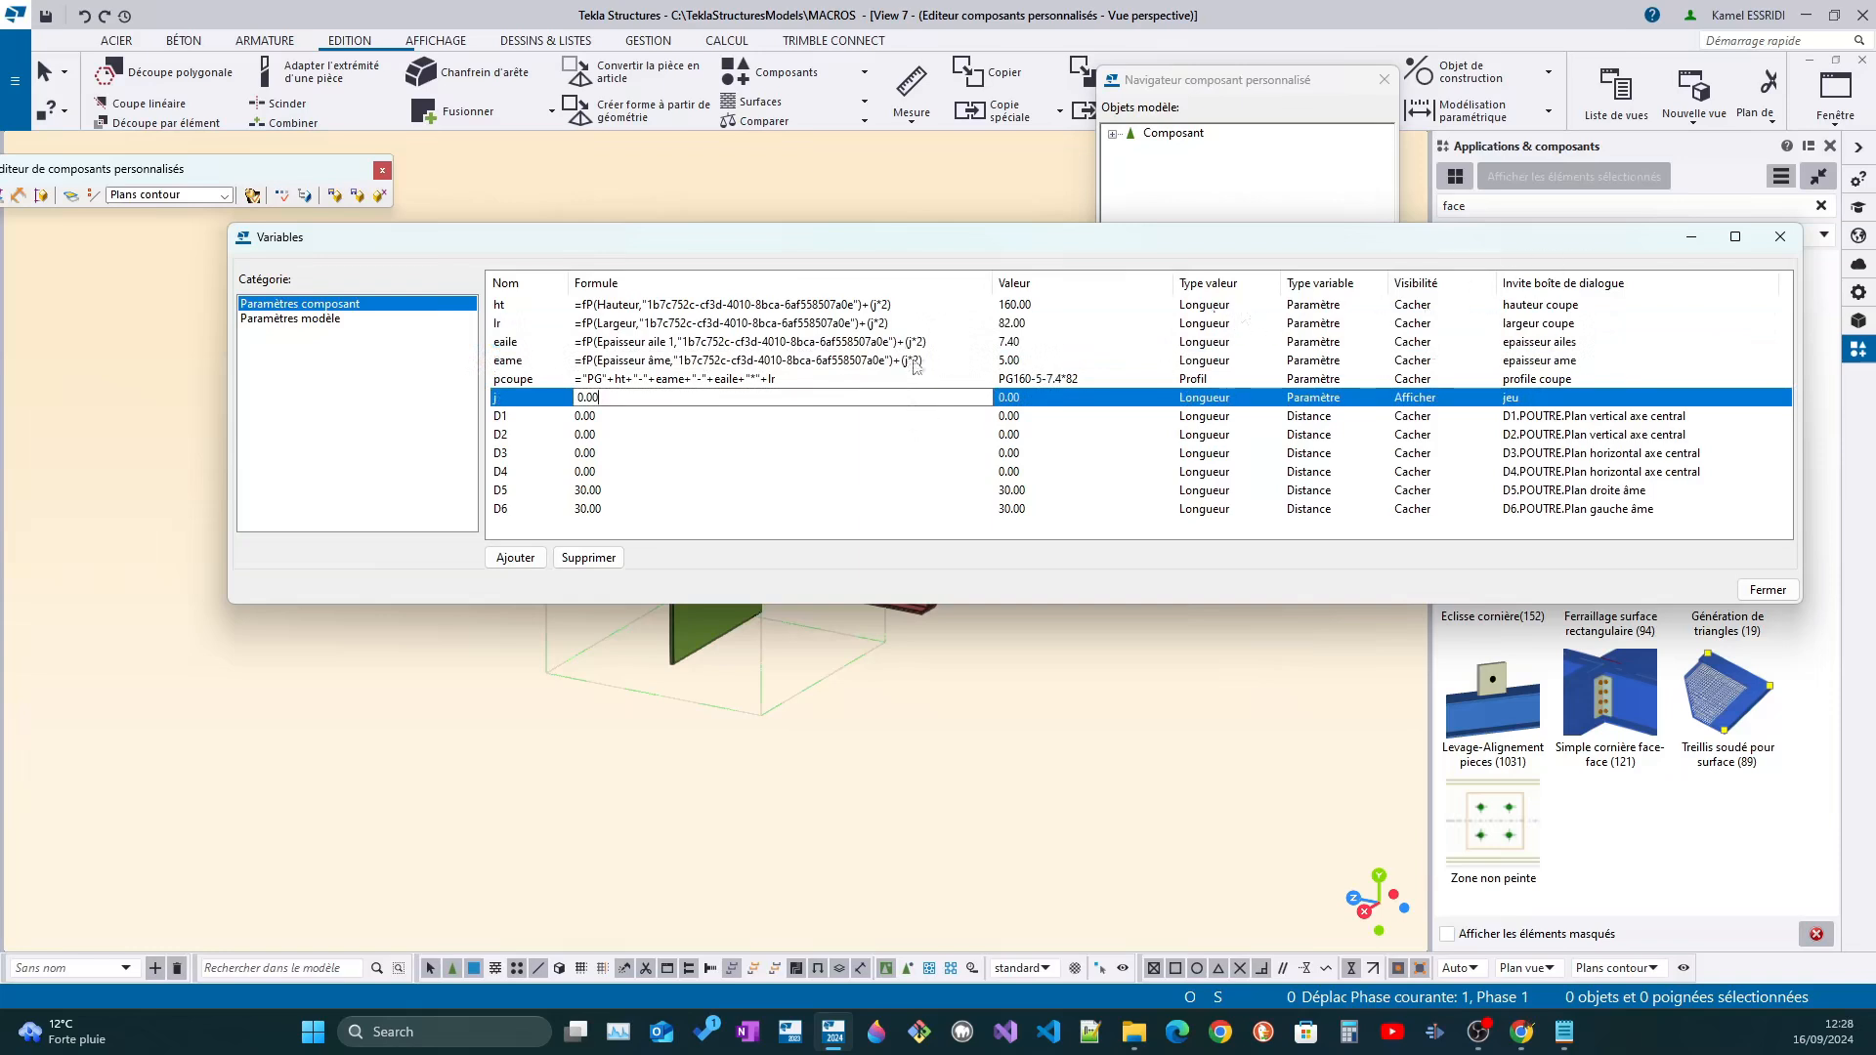
pyautogui.click(382, 171)
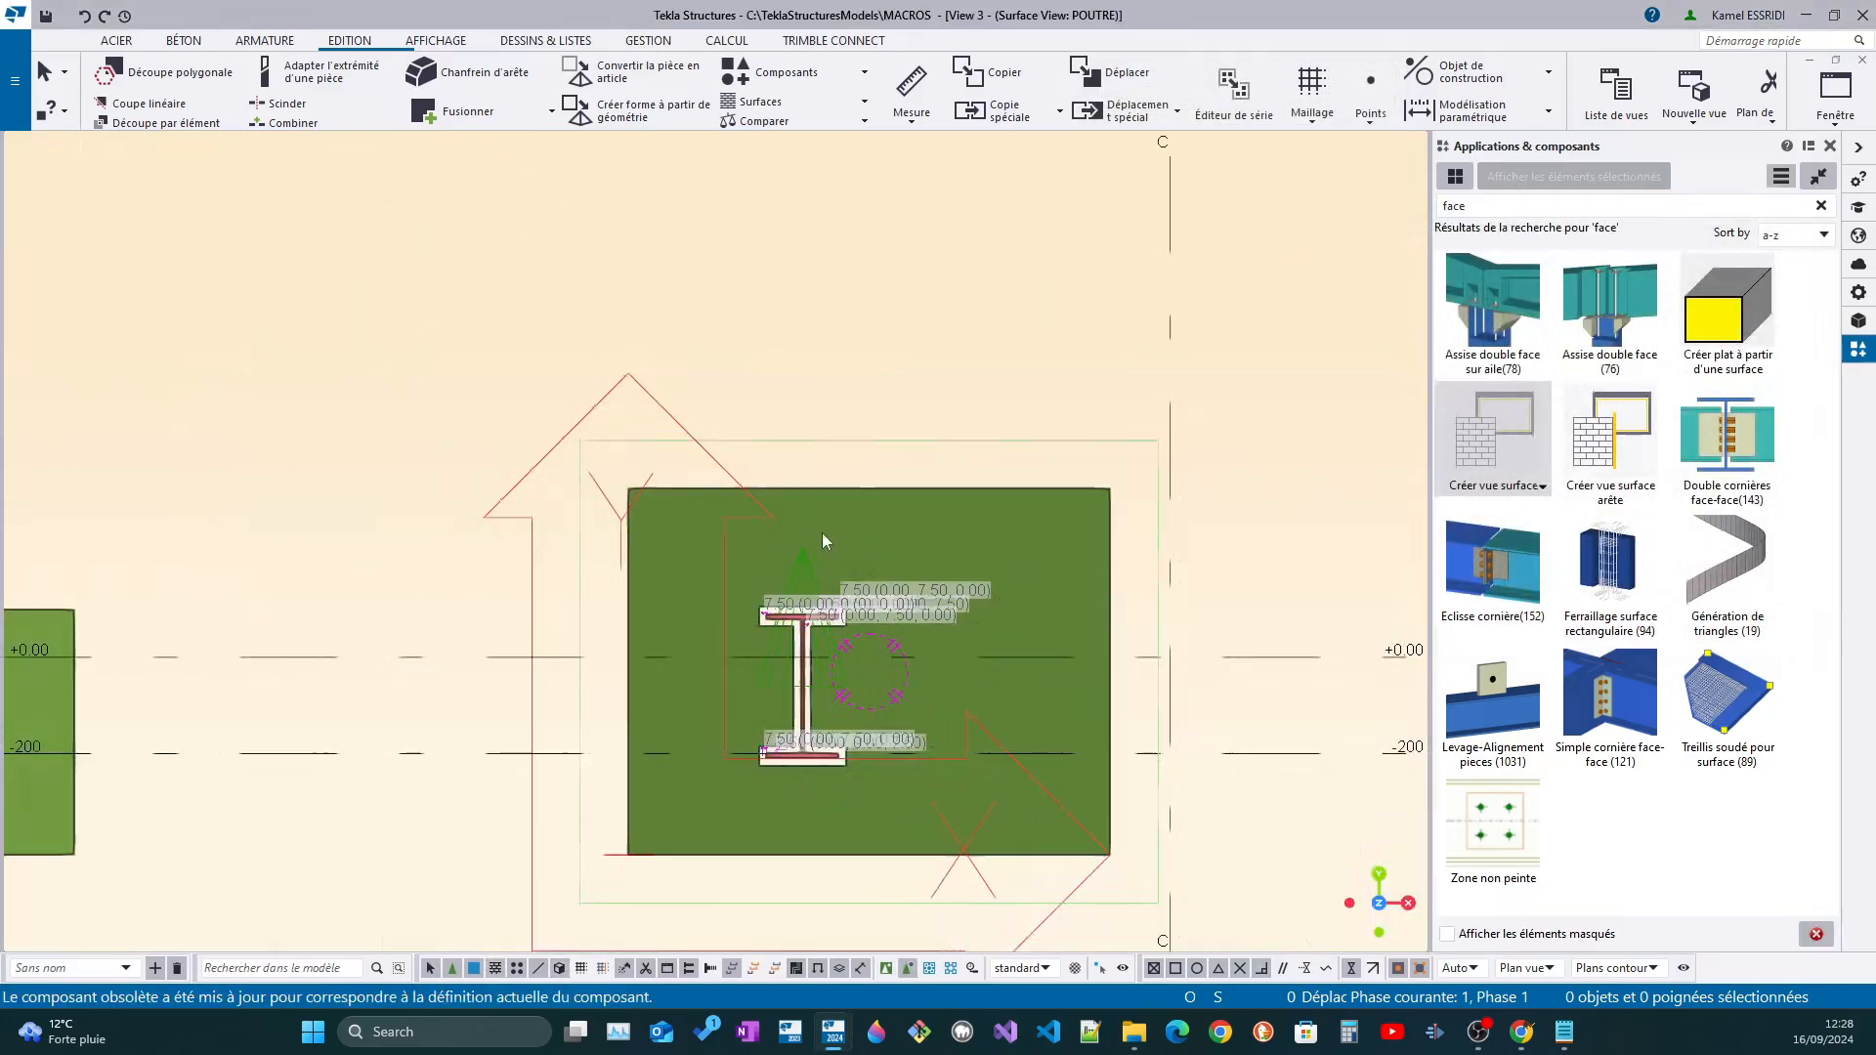
# Measure the horizontal clearance between the cut and the upper flange at both ends of the flange
pyautogui.scroll(4, 571, 652)
pyautogui.press('f')
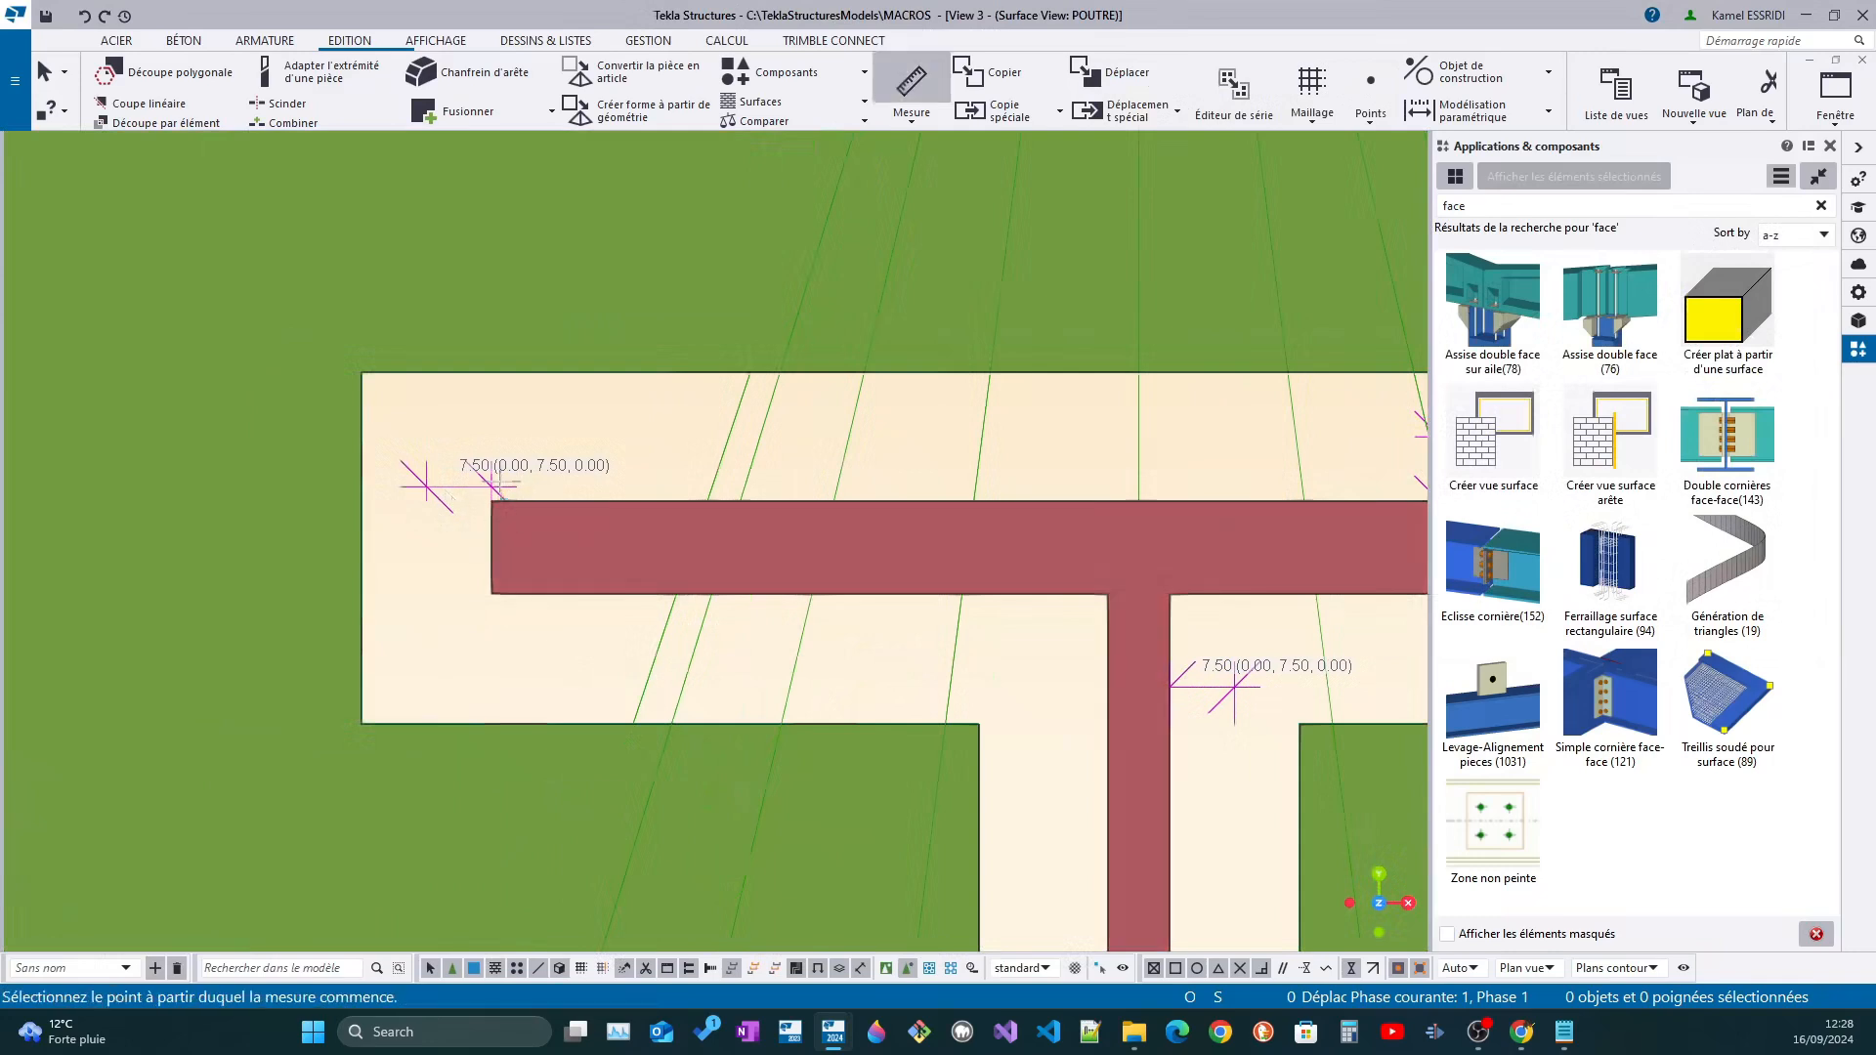
pyautogui.click(492, 503)
pyautogui.click(362, 502)
pyautogui.click(361, 291)
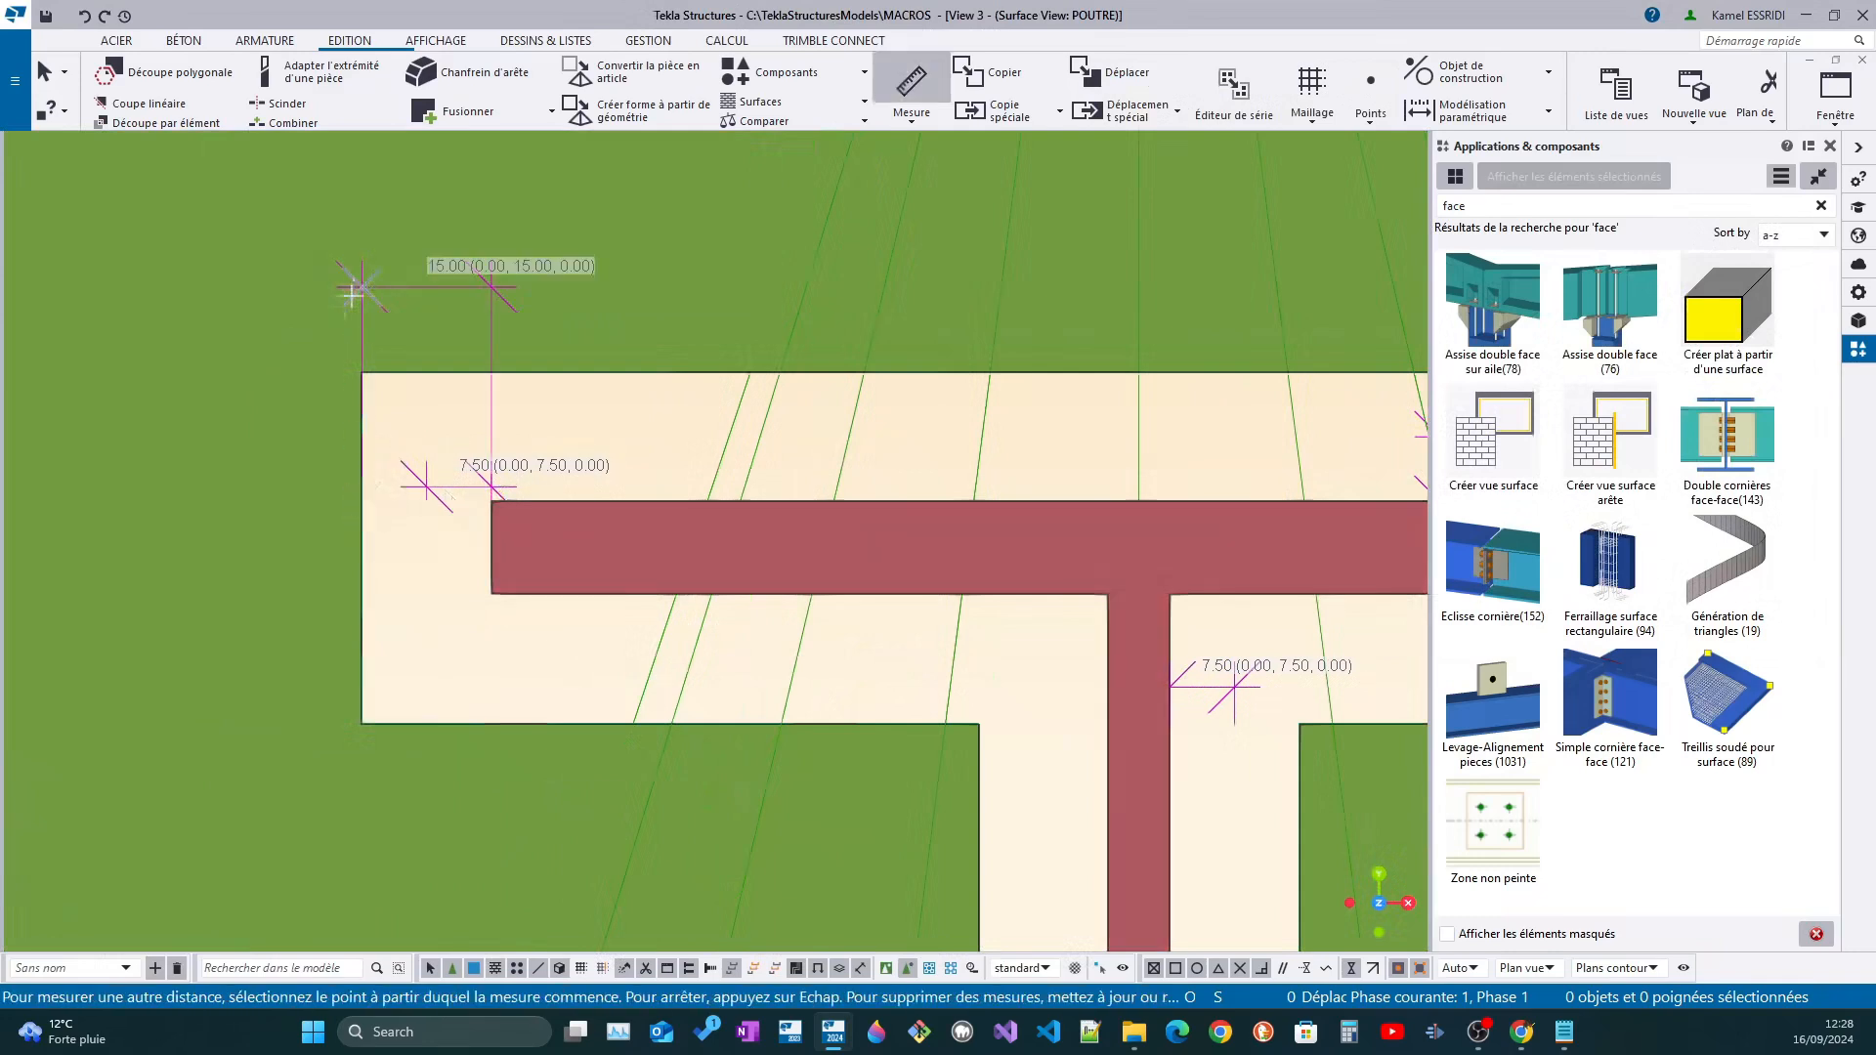
pyautogui.scroll(-5, 169, 349)
pyautogui.scroll(3, 713, 401)
pyautogui.click(398, 403)
pyautogui.click(475, 403)
pyautogui.click(456, 490)
# Measure the vertical clearance between the underside of the upper flange and the cut edge
pyautogui.moveTo(295, 457); pyautogui.dragTo(746, 395, button='middle')
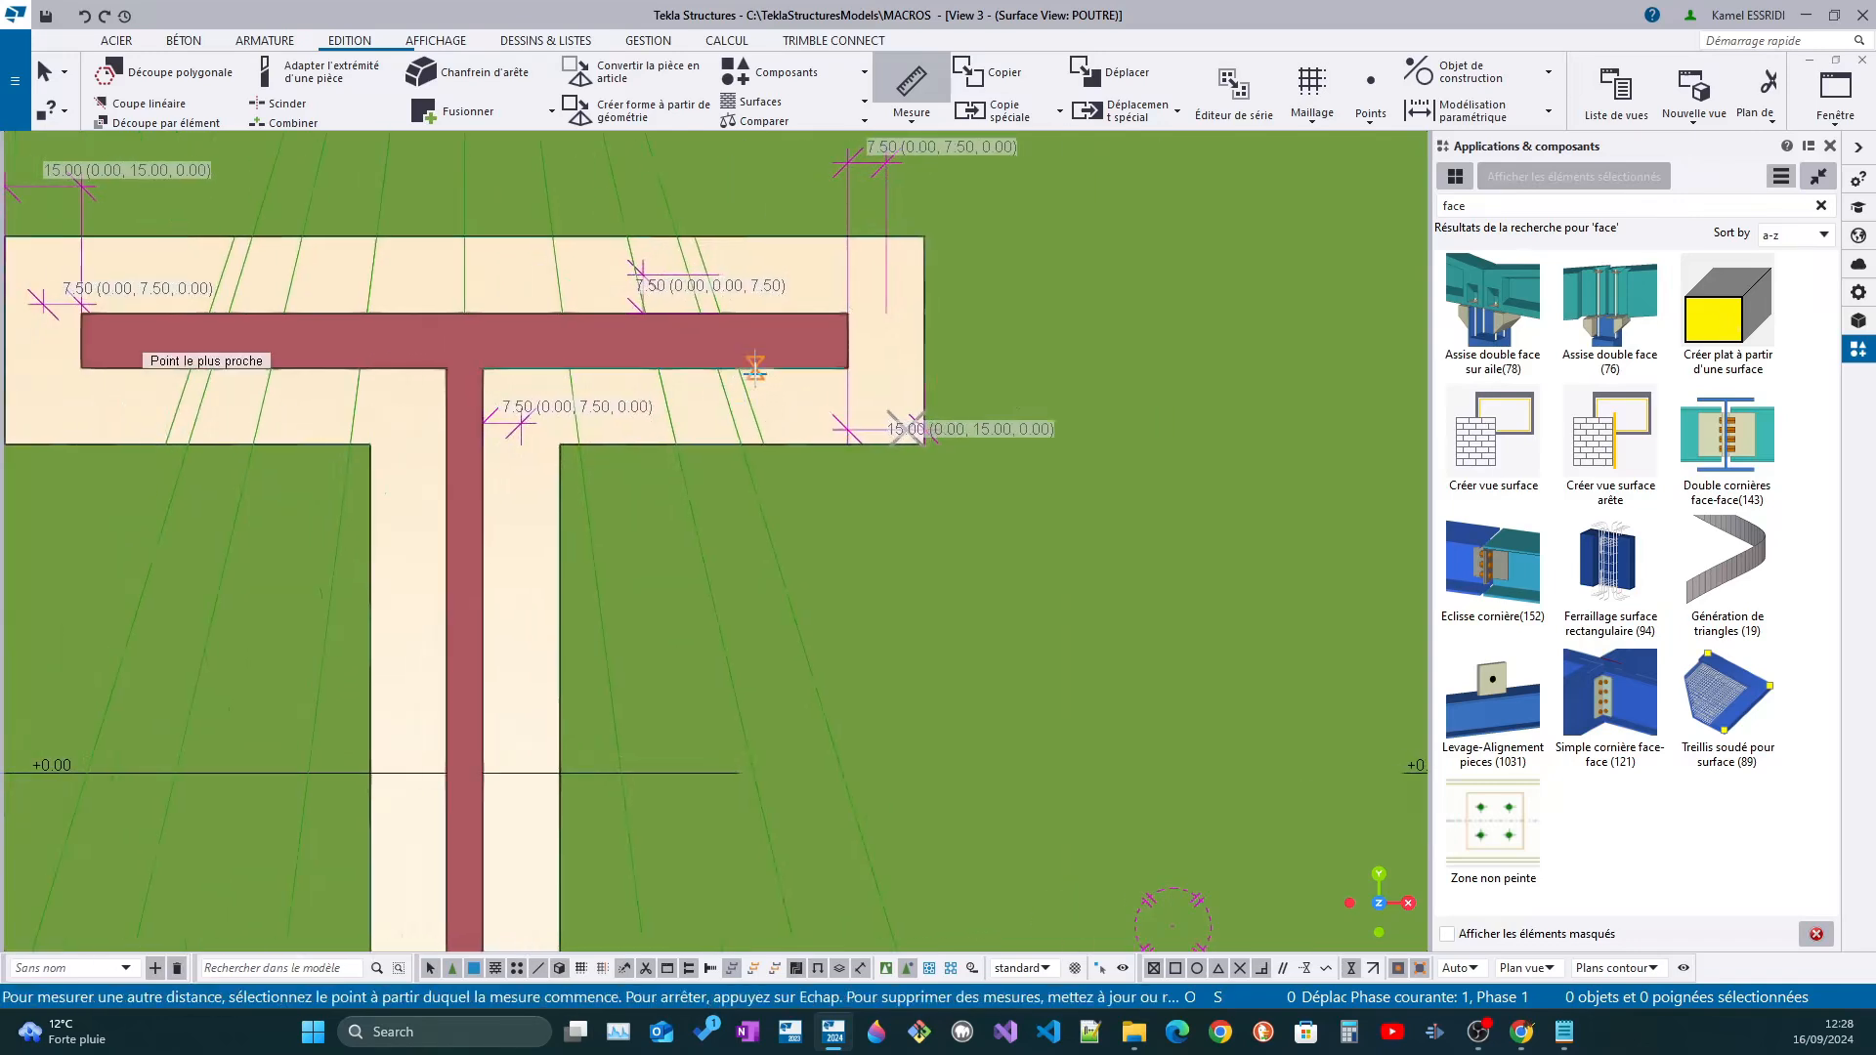
pyautogui.click(753, 368)
pyautogui.click(761, 450)
pyautogui.click(693, 445)
pyautogui.moveTo(668, 484); pyautogui.dragTo(726, 576, button='middle')
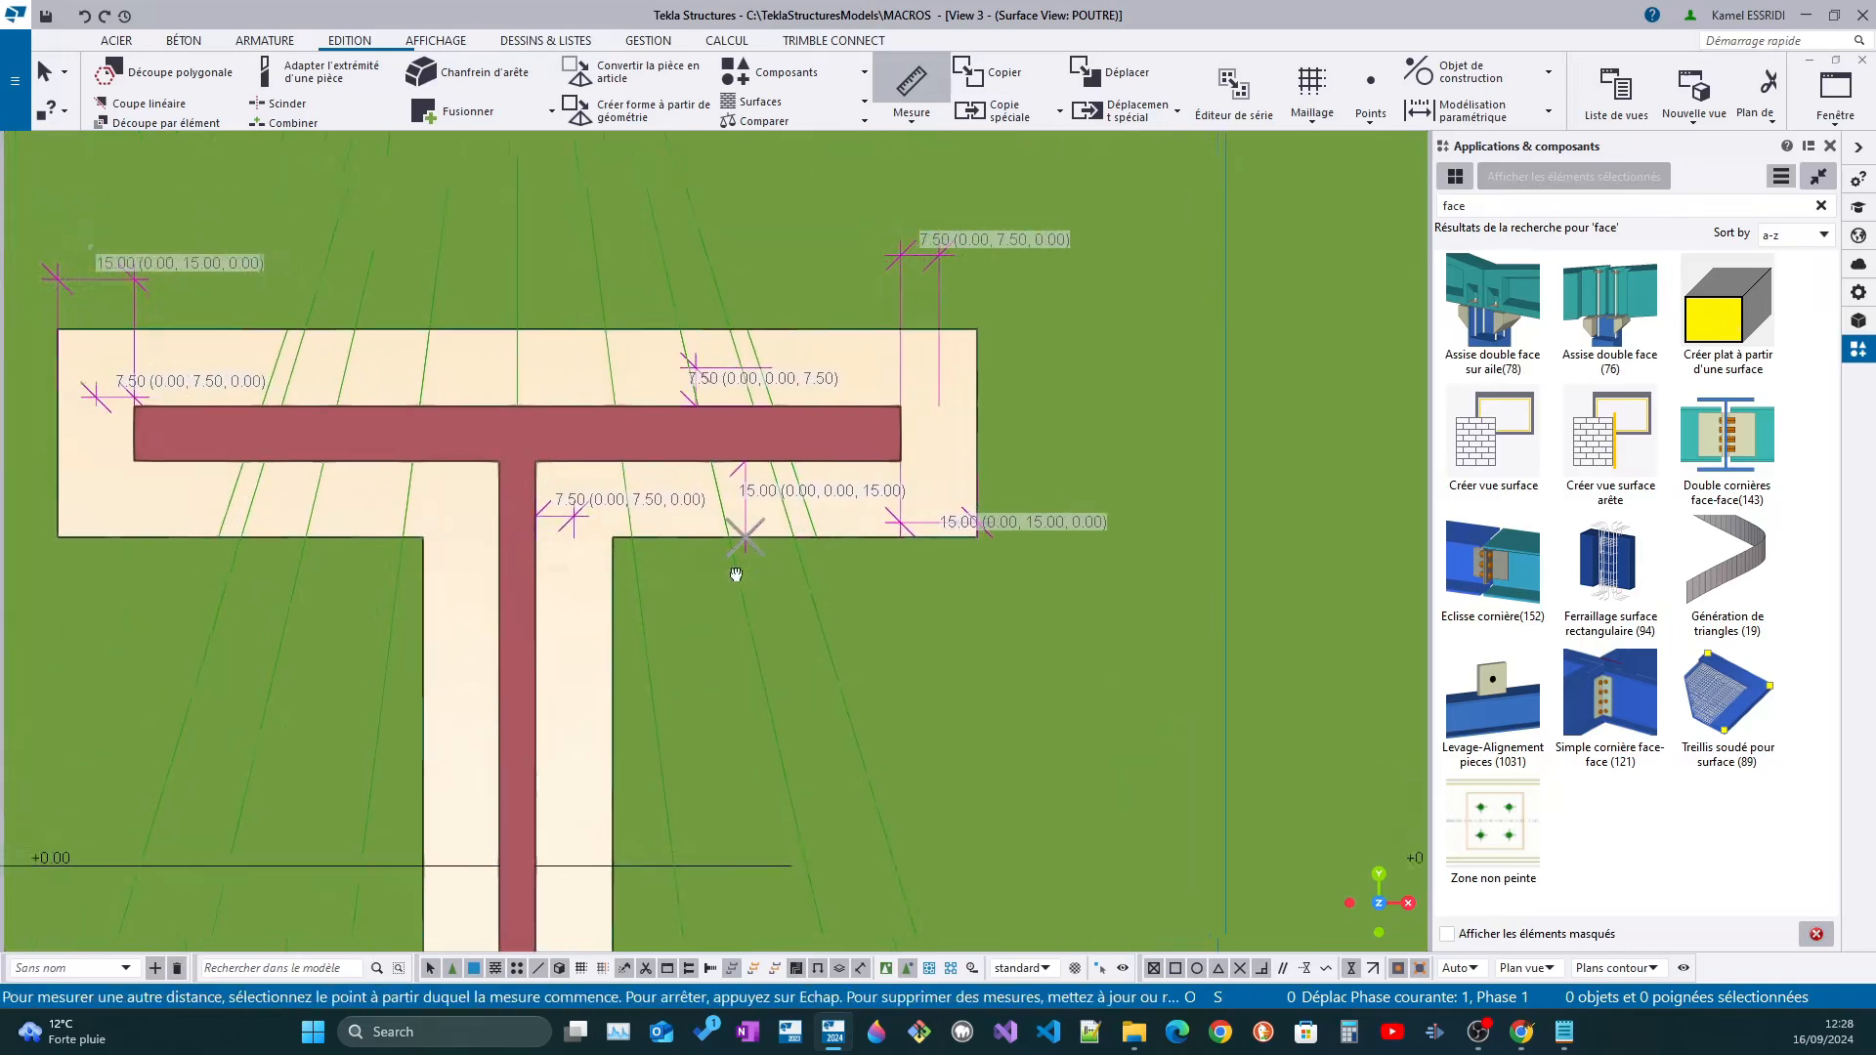
pyautogui.scroll(-5, 772, 551)
pyautogui.press('Escape')
# Open the properties of the ouverture connection and modify it with jeu set to 10
pyautogui.doubleClick(770, 438)
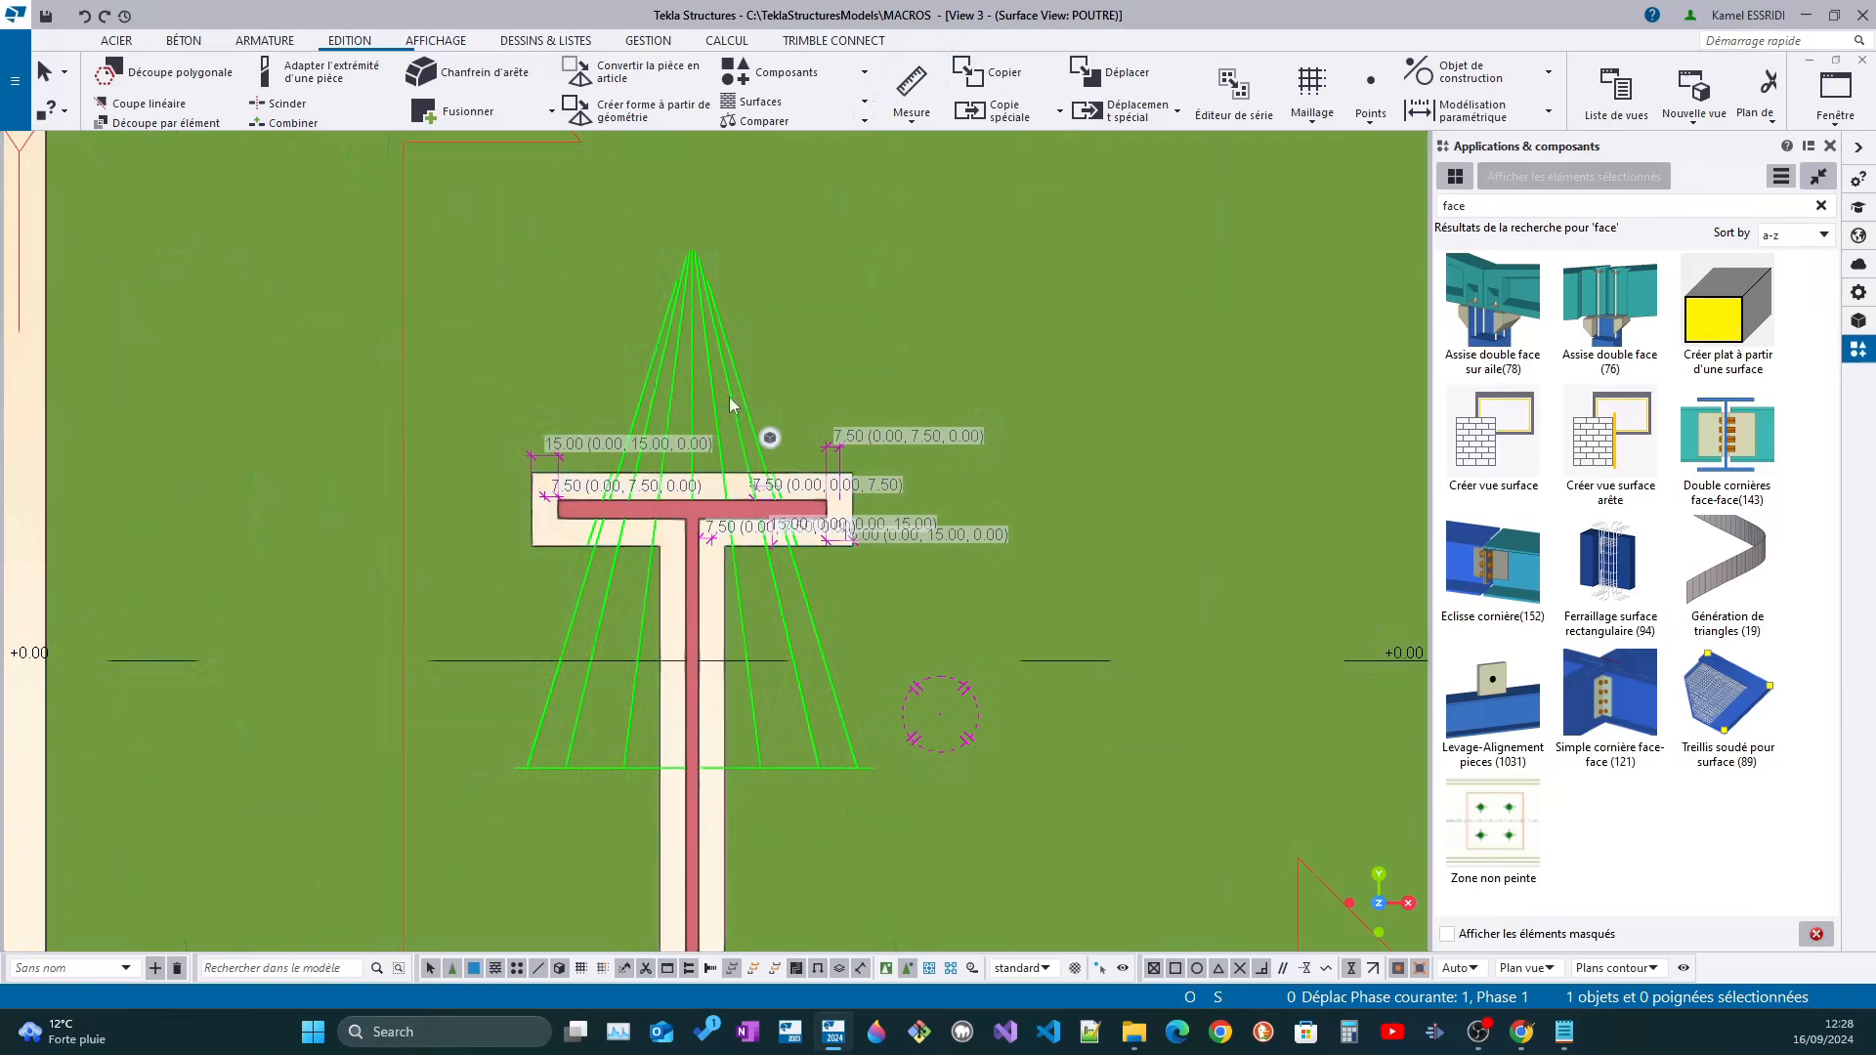
pyautogui.moveTo(437, 440); pyautogui.dragTo(386, 437)
pyautogui.write('10')
pyautogui.click(295, 875)
# Examine the cut around the beam's lower flange and web, and move the ouverture properties dialog away from its current place
pyautogui.scroll(-3, 1146, 561)
pyautogui.scroll(2, 1089, 559)
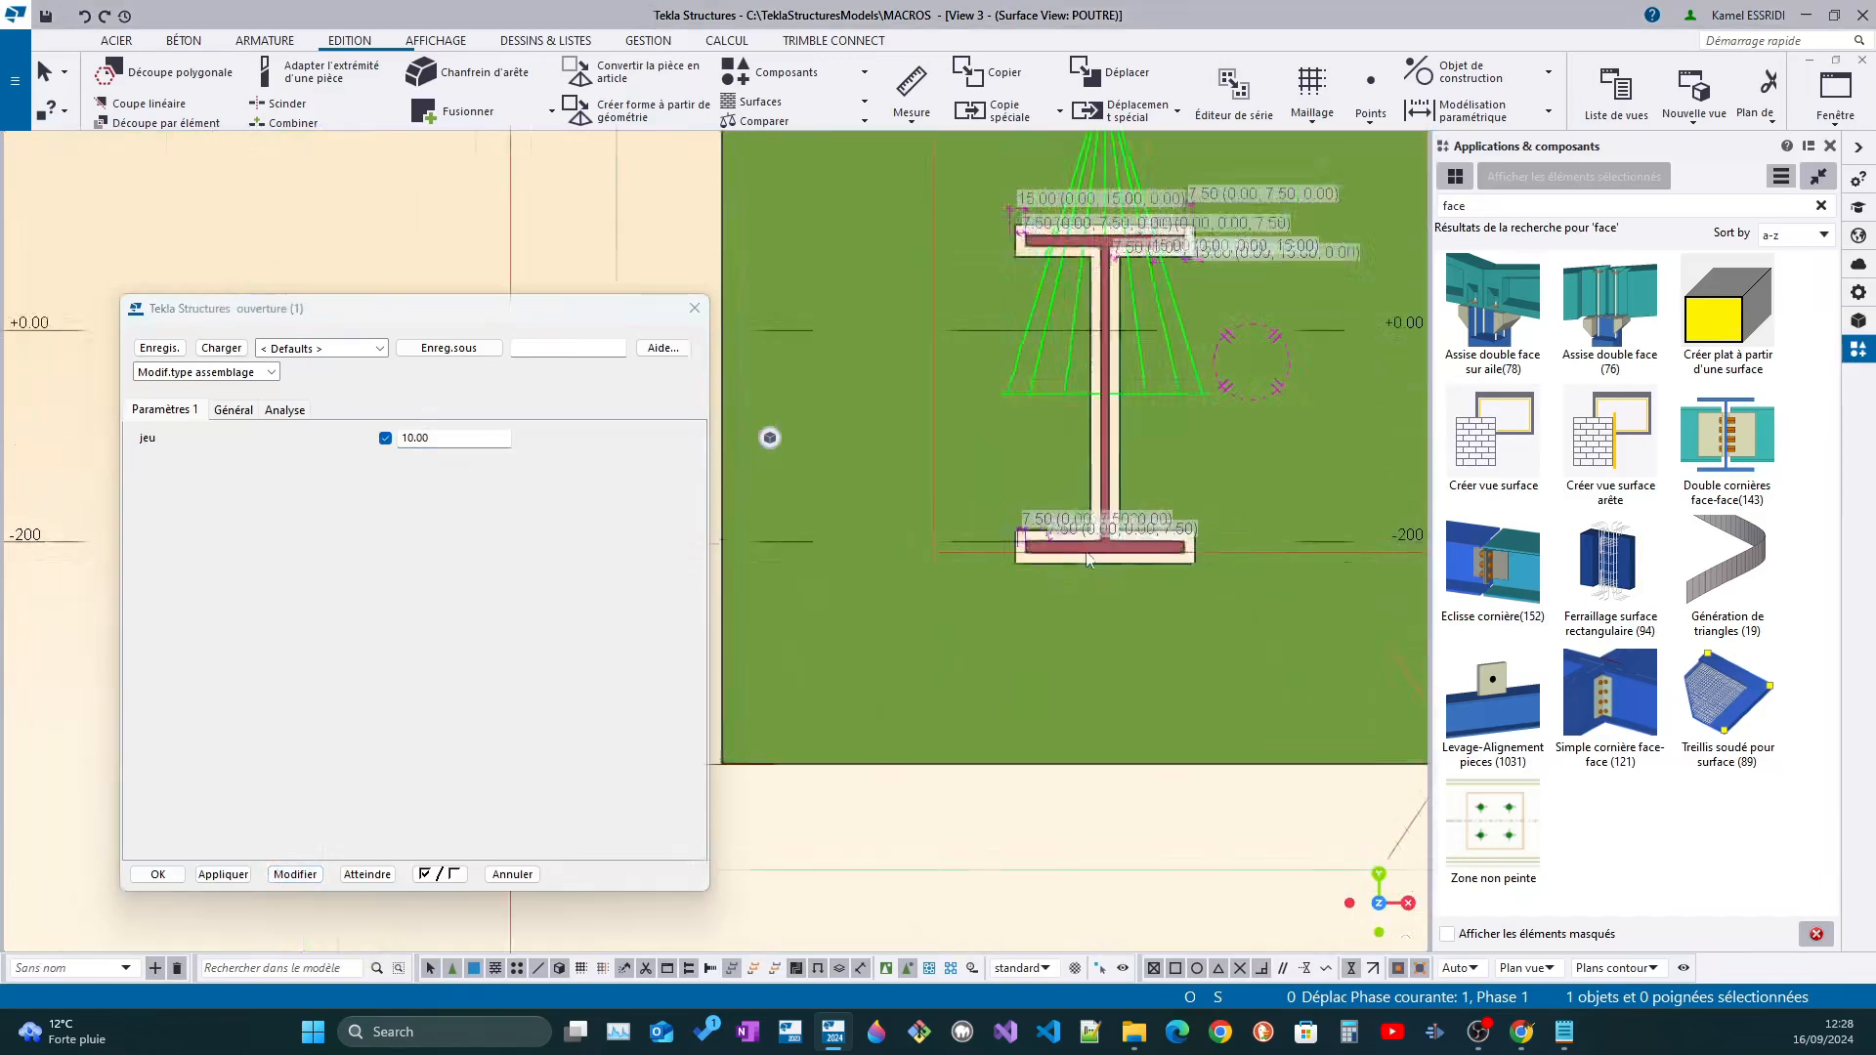
pyautogui.scroll(2, 1089, 559)
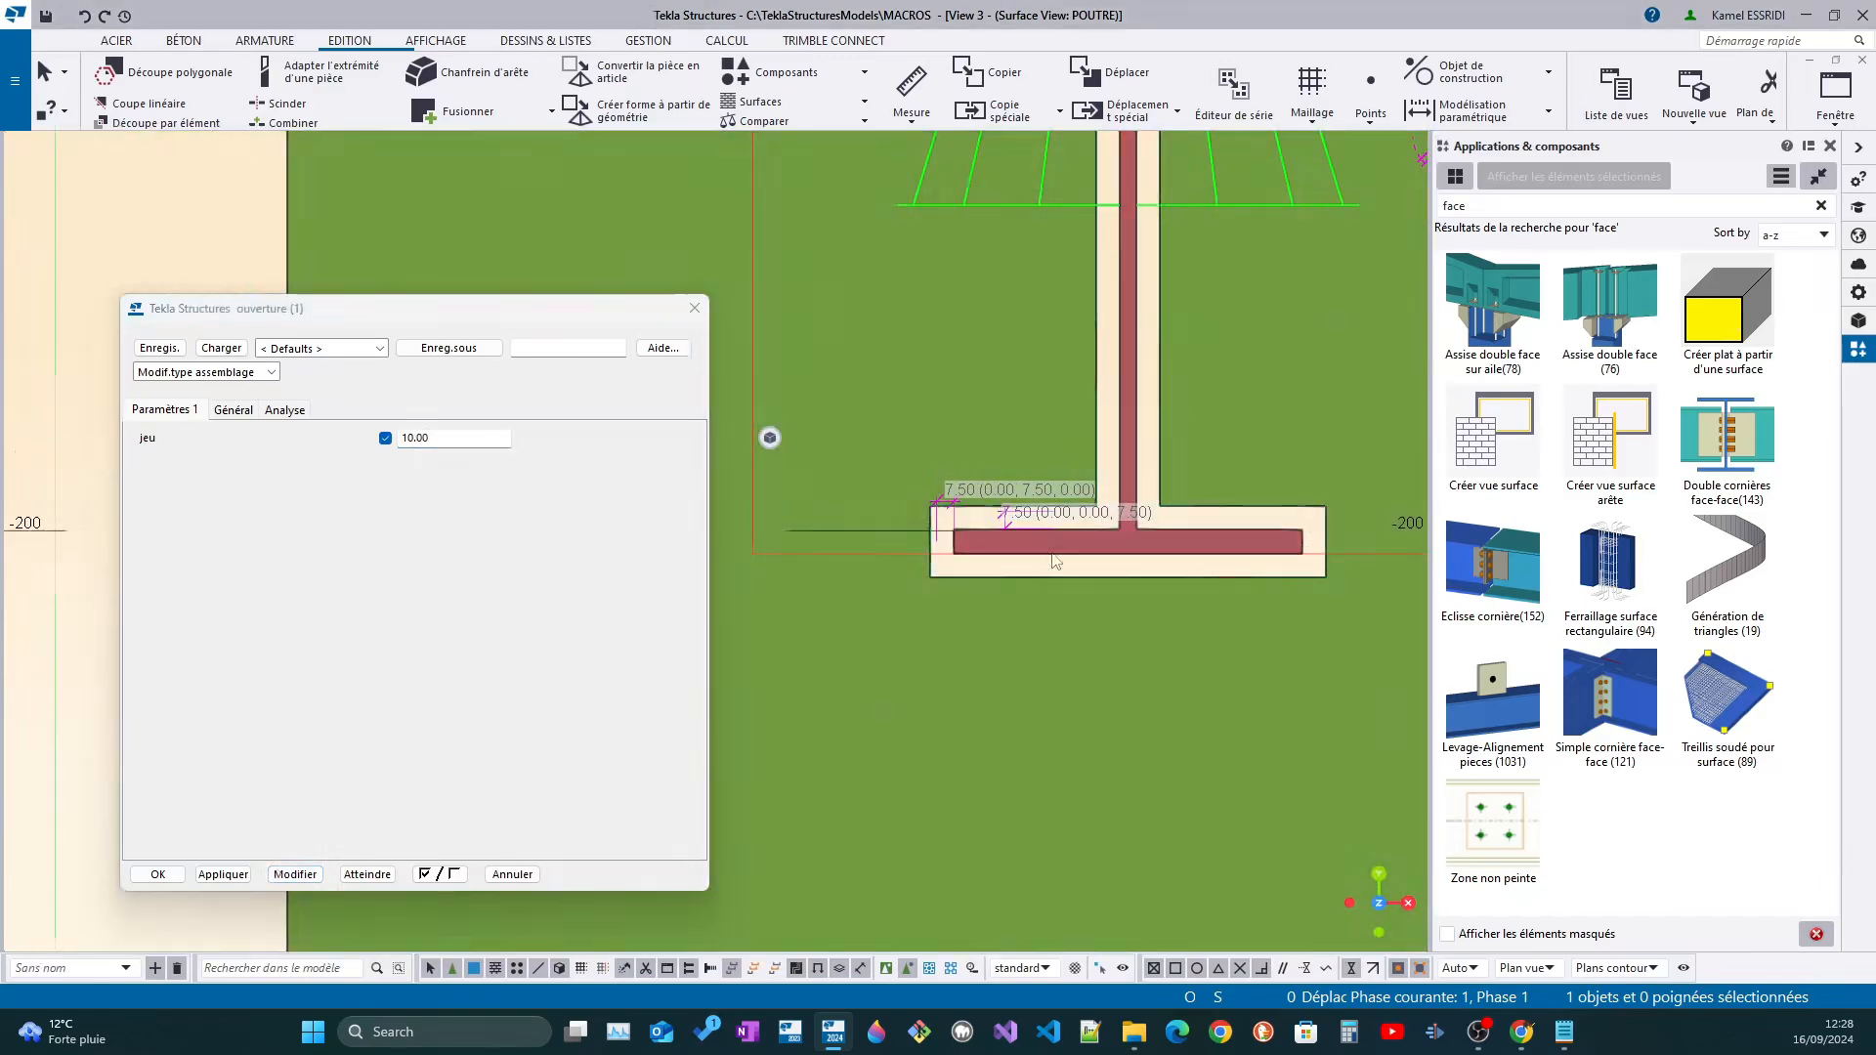
pyautogui.scroll(-1, 1056, 561)
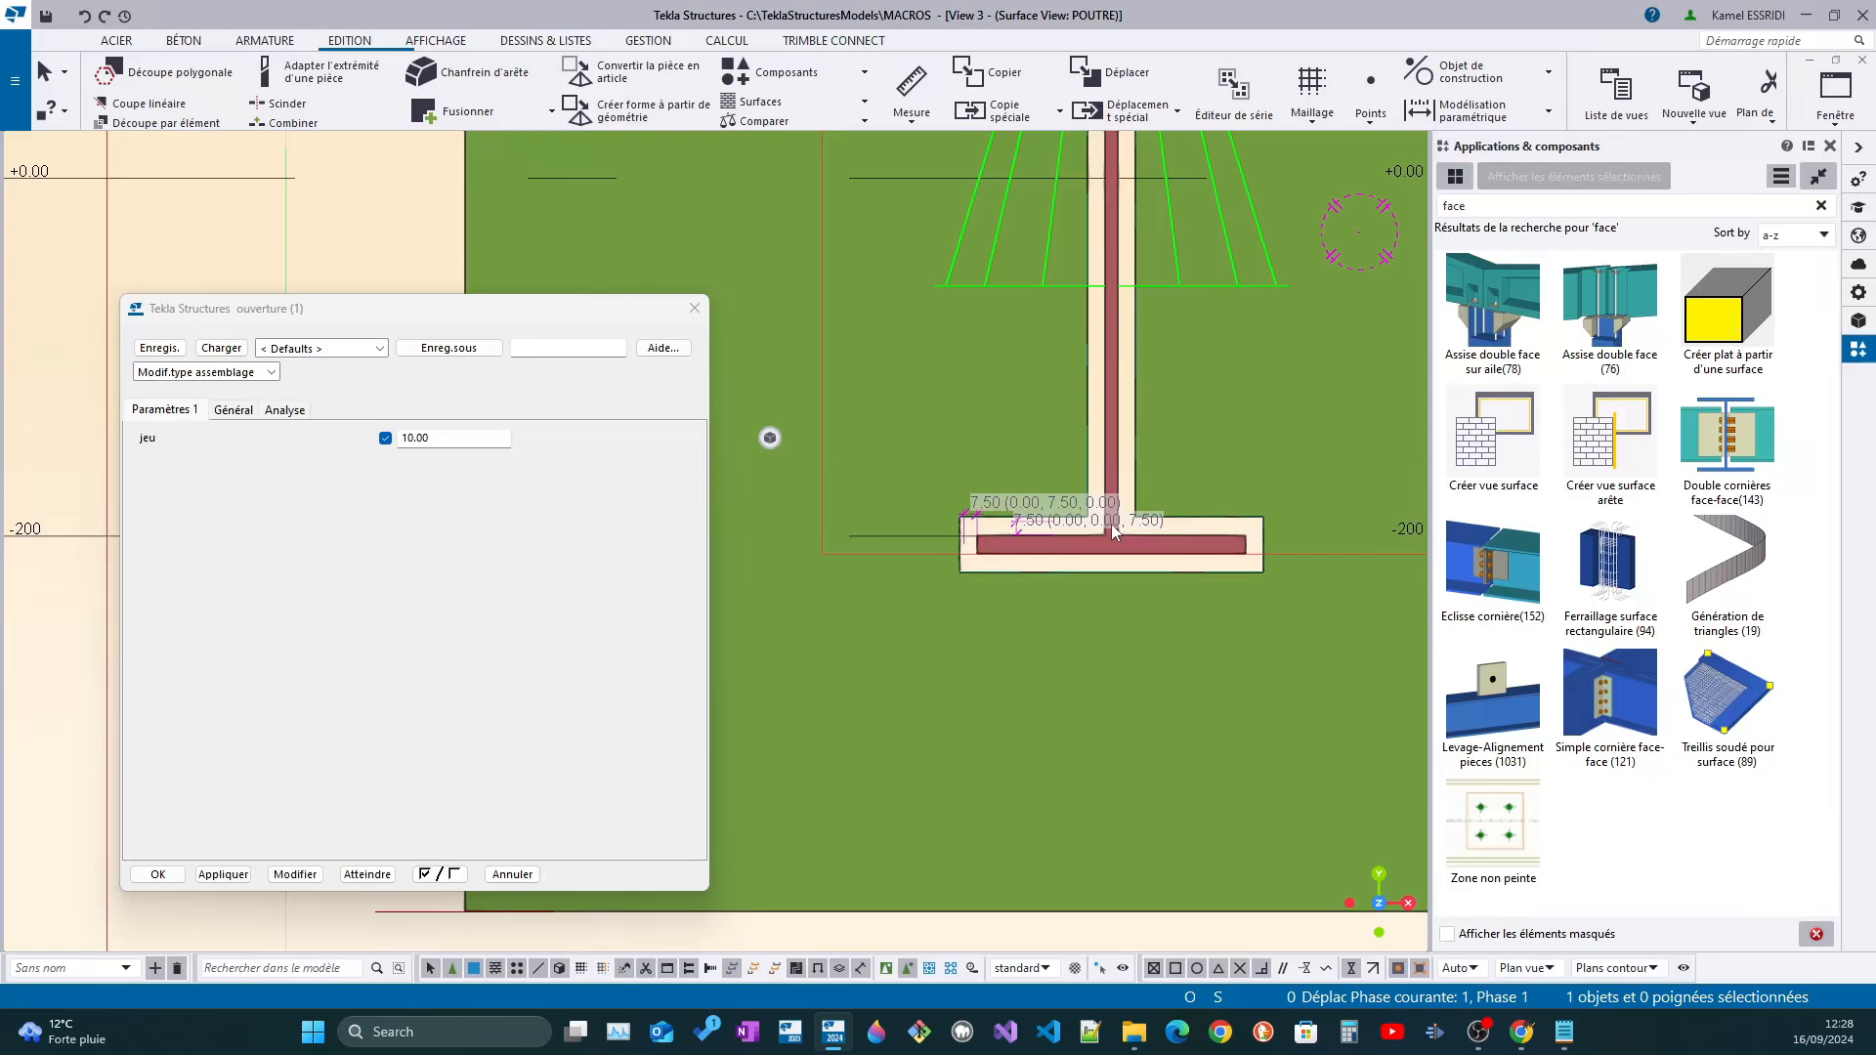
pyautogui.scroll(-2, 1149, 623)
pyautogui.moveTo(1124, 641); pyautogui.dragTo(1065, 668, button='middle')
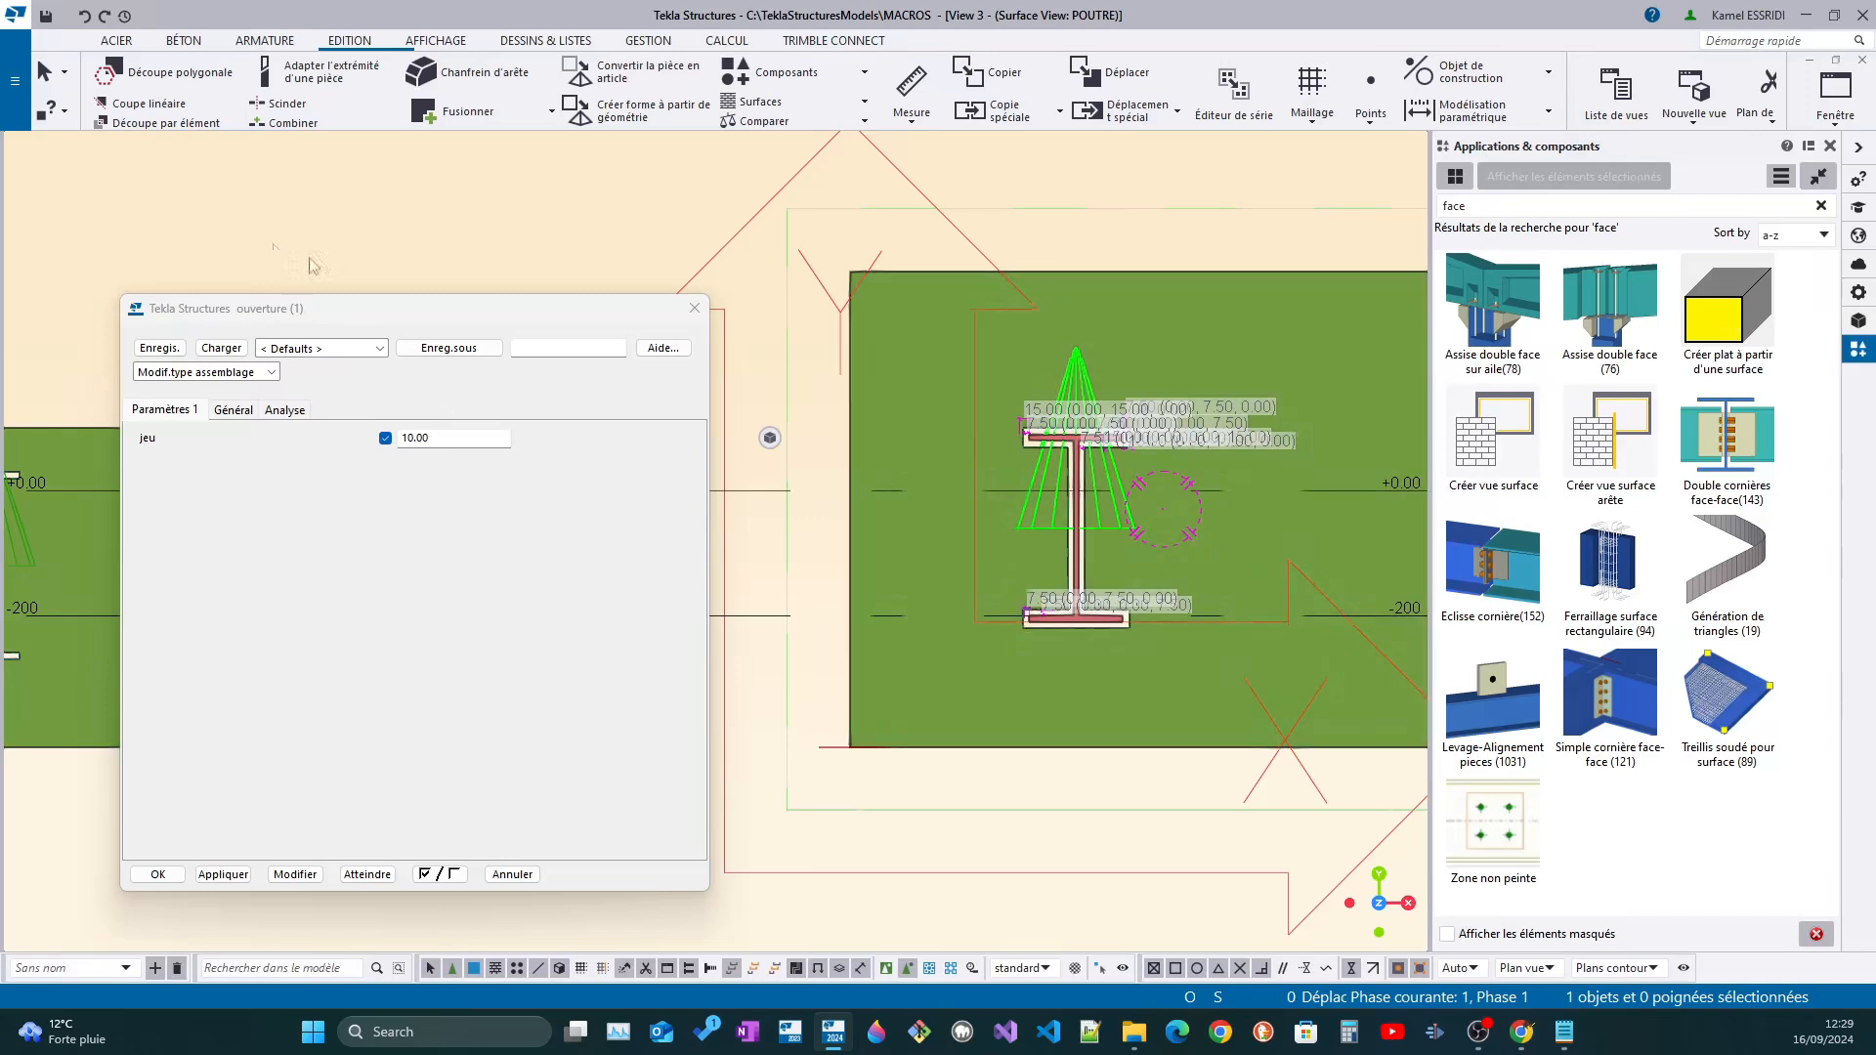
pyautogui.moveTo(398, 314); pyautogui.dragTo(1220, 203)
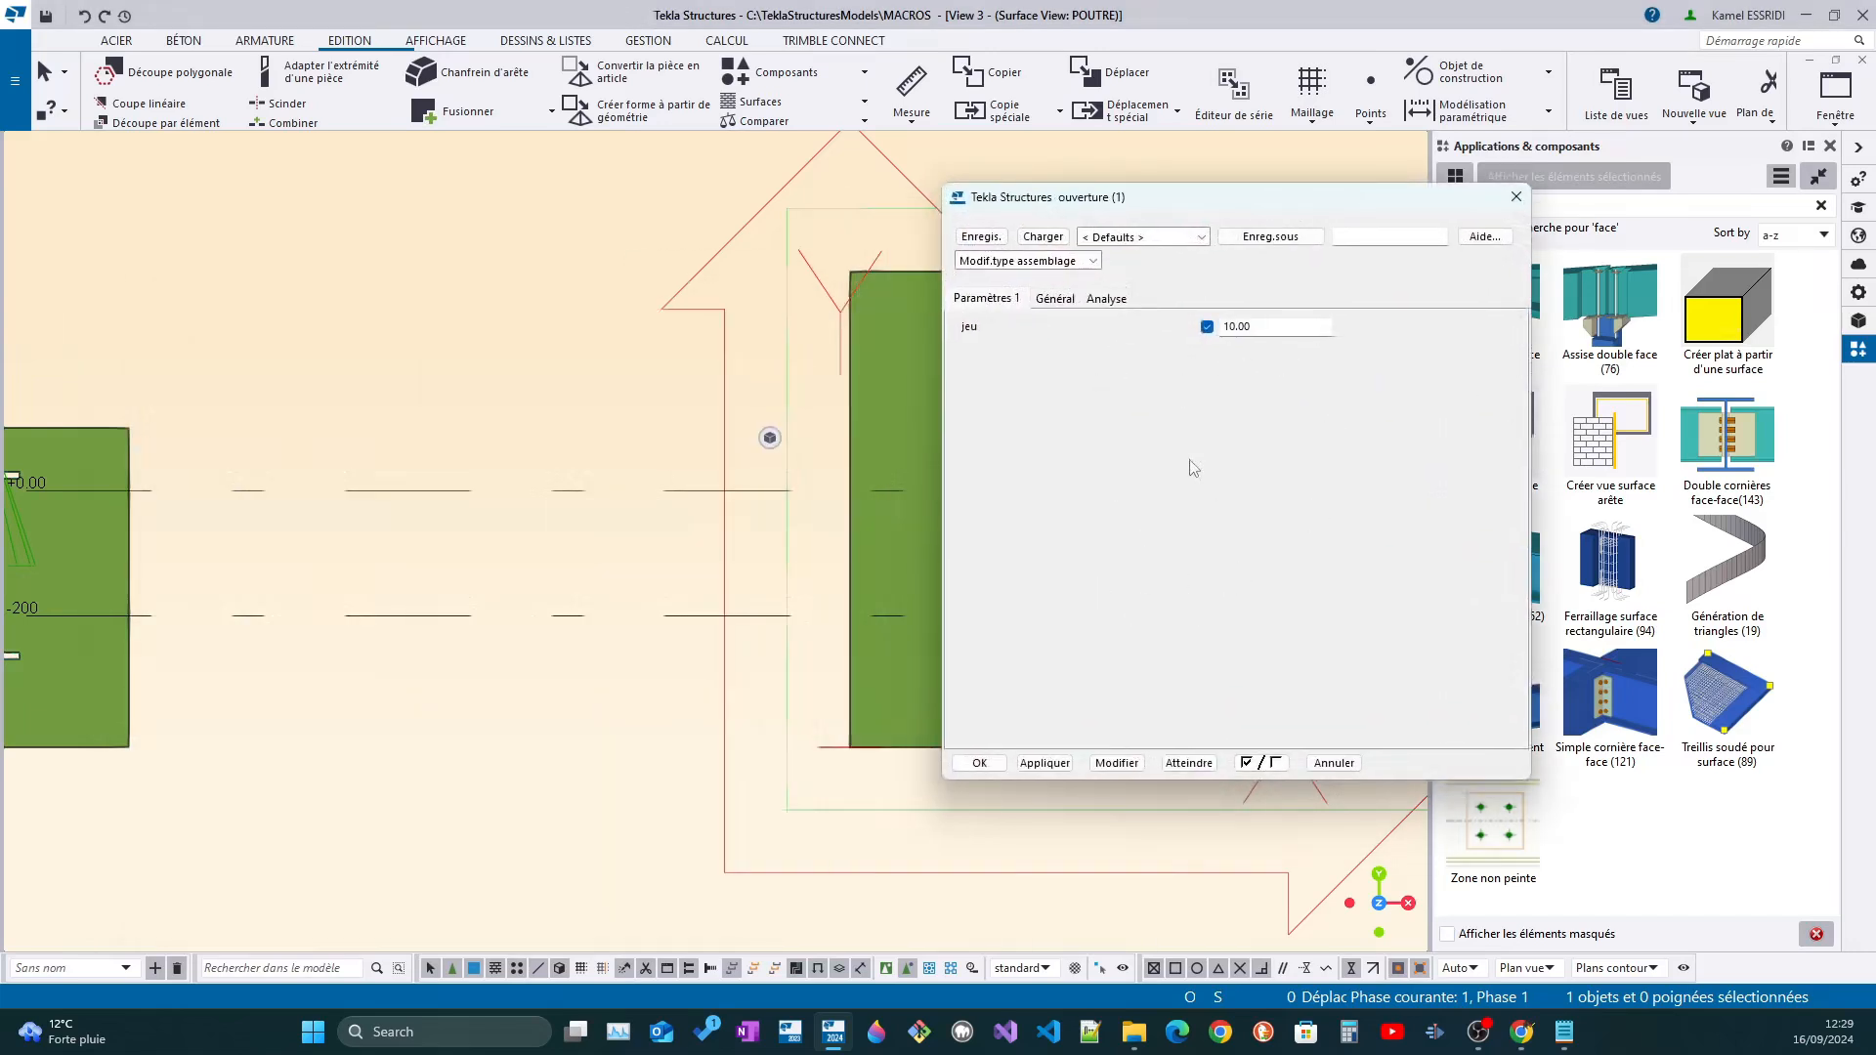